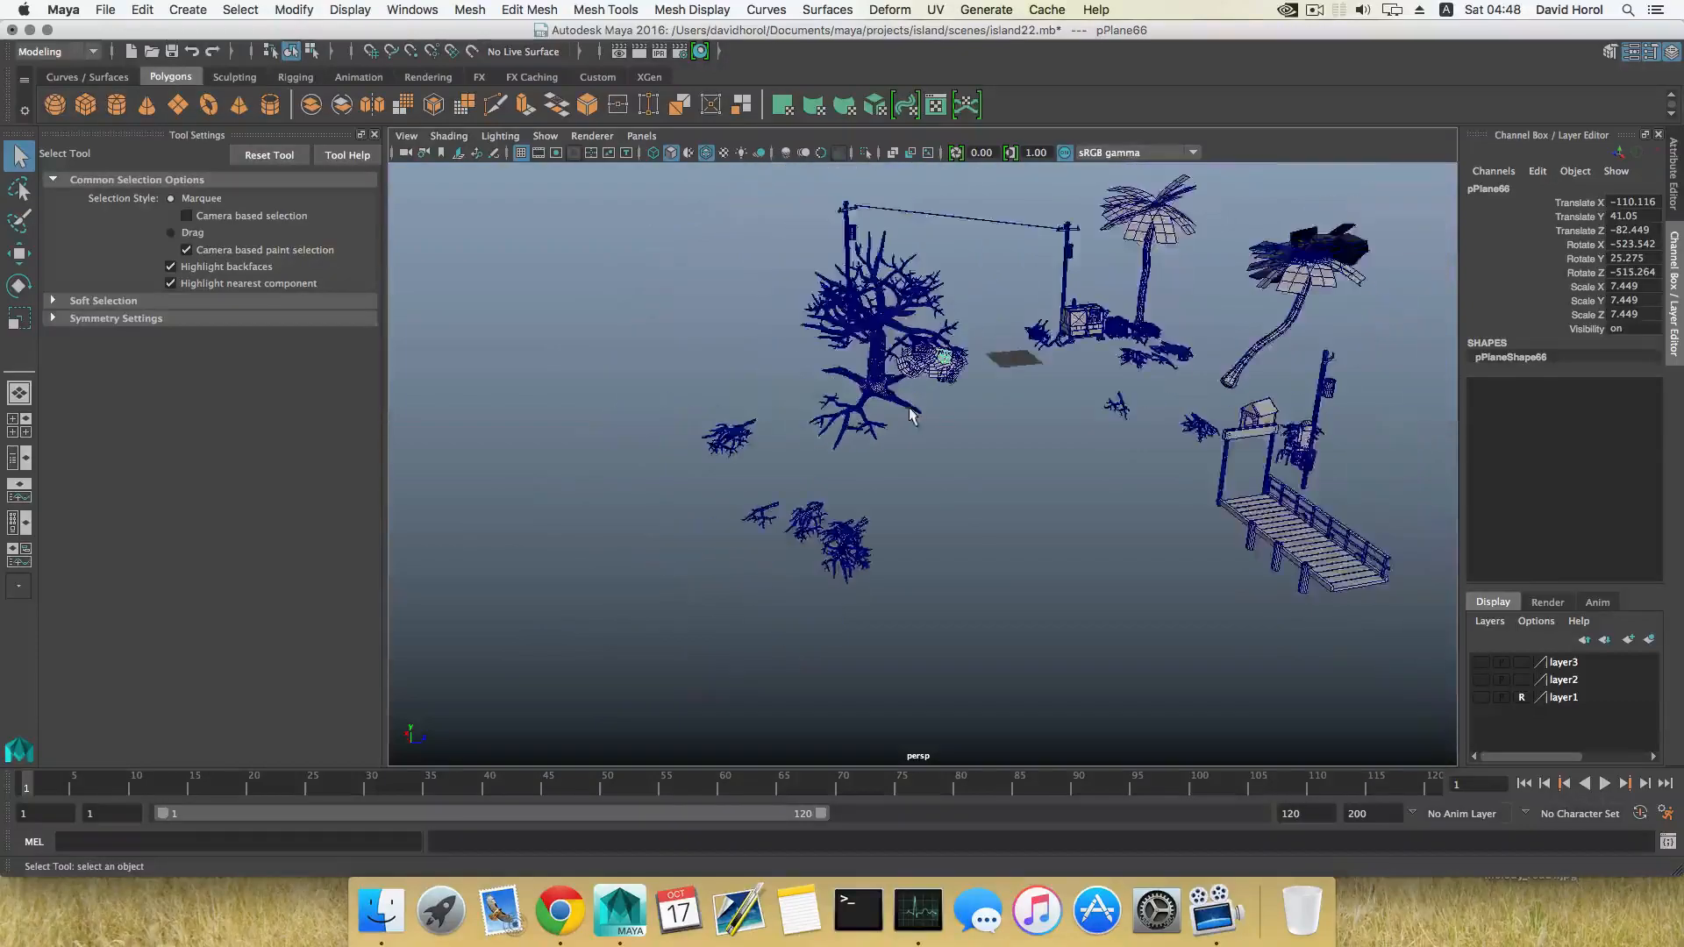
Show layer1 and look over the island terrain together with its trees, pier and props from several sides.
left_click_drag(829, 443, 770, 452, "alt")
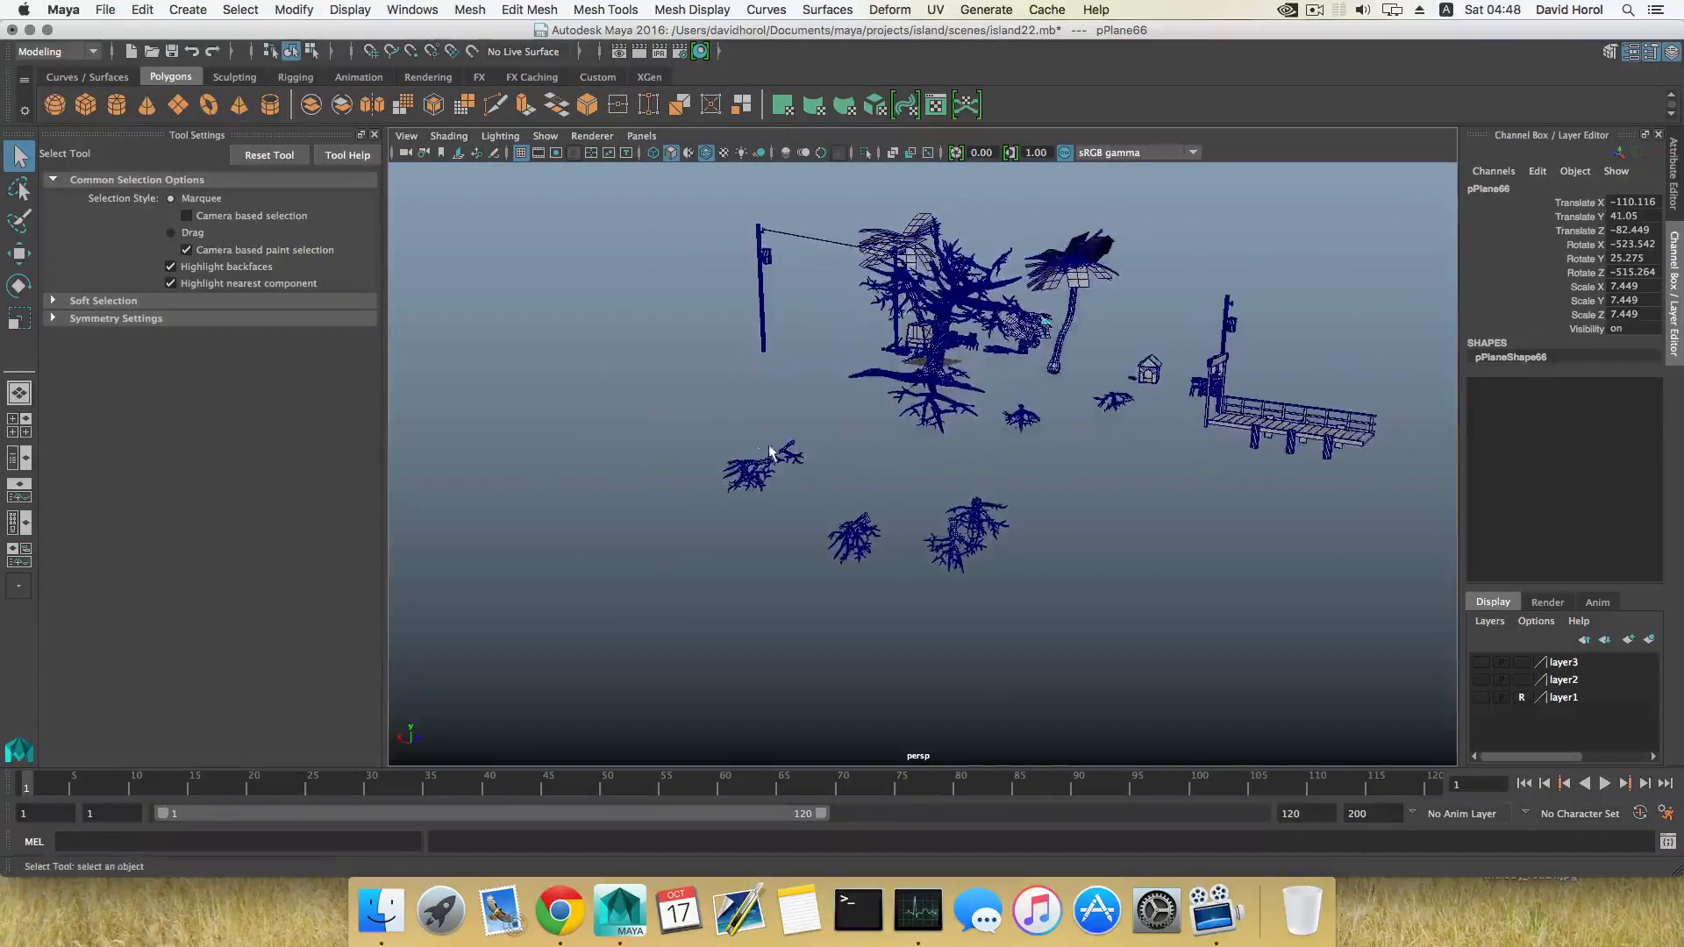
left_click(1481, 697)
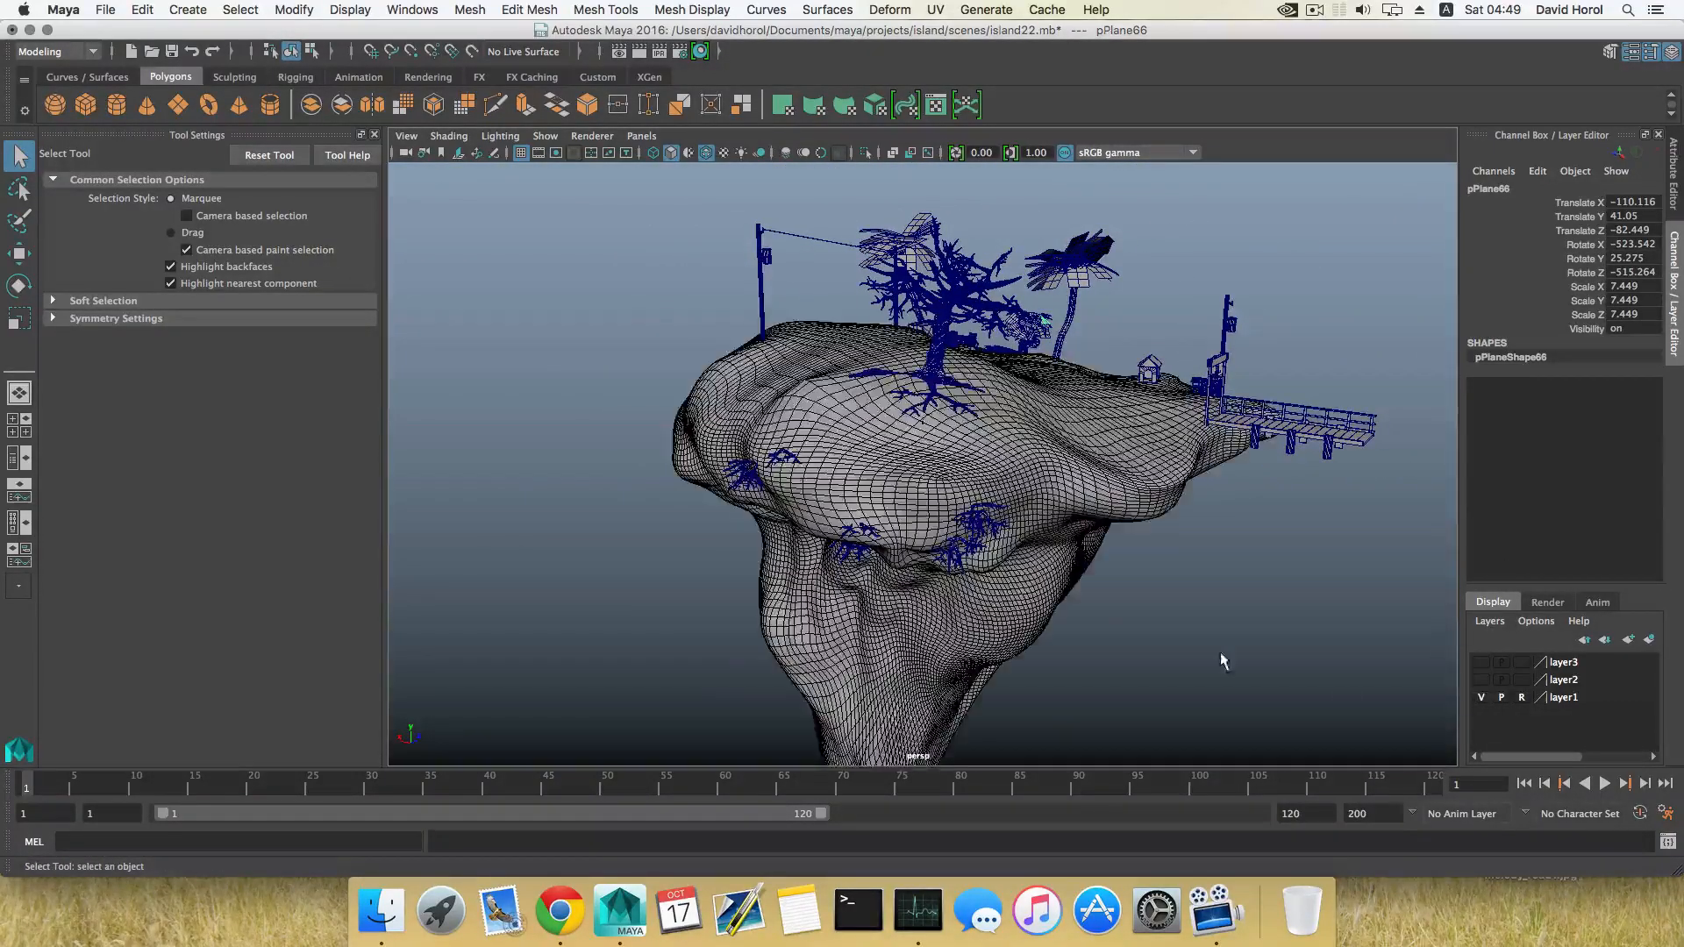
left_click_drag(1219, 651, 914, 697, "alt")
scroll(1029, 621, "up", 4)
left_click_drag(1266, 602, 1153, 633, "alt")
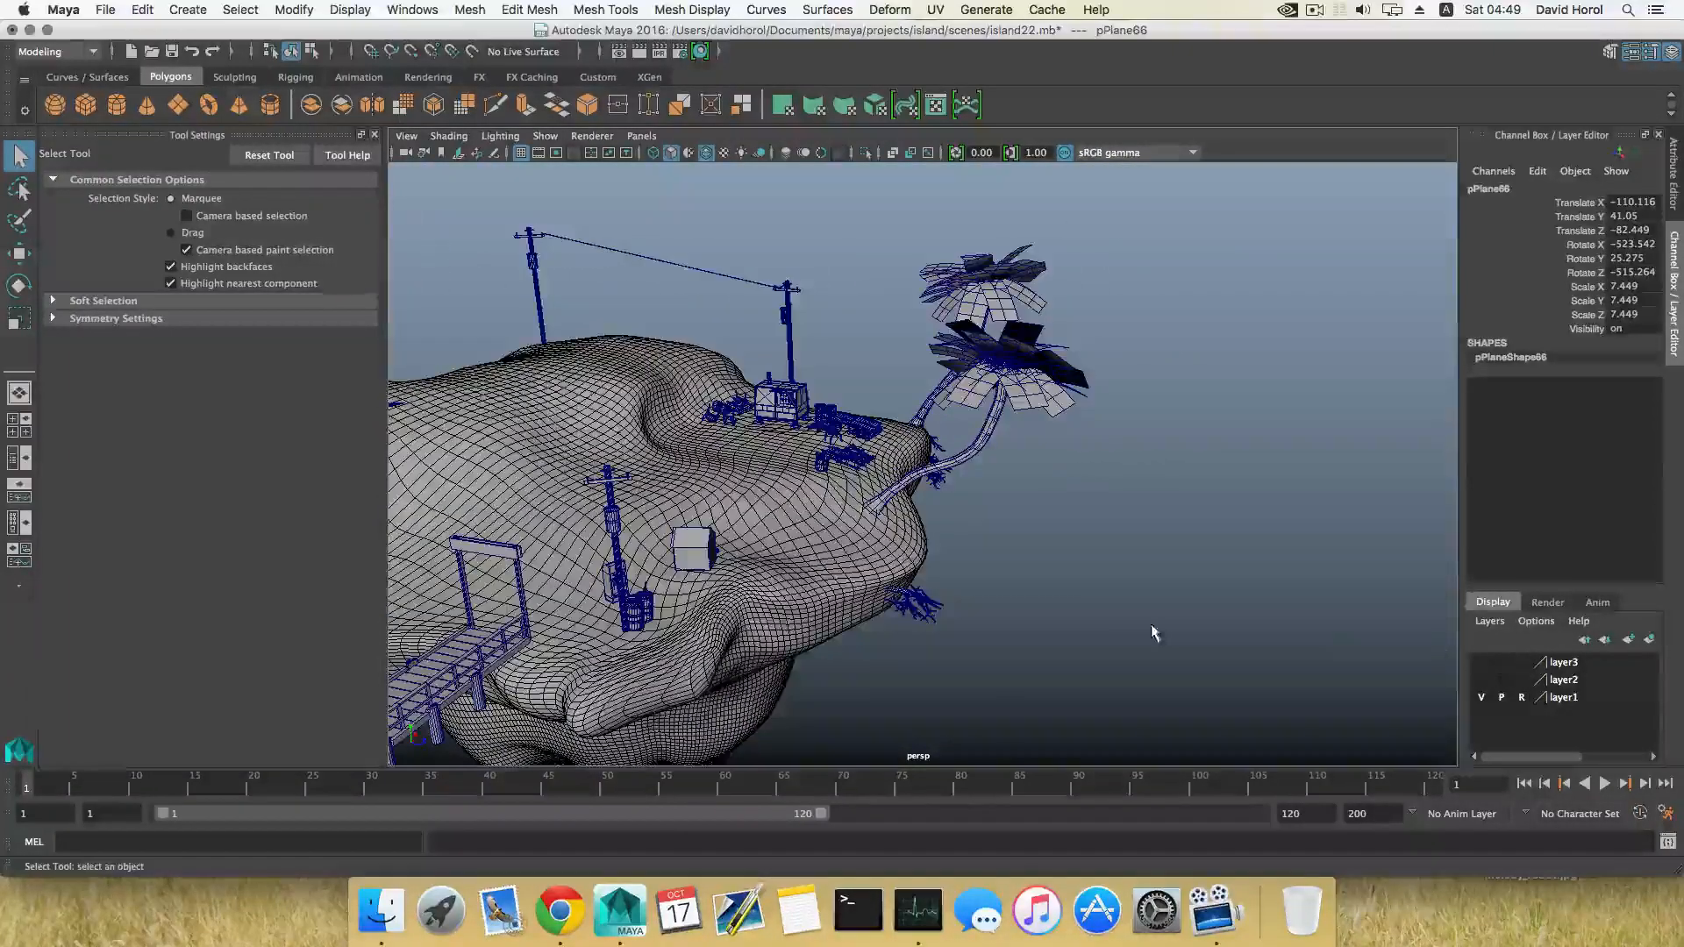
Hide layer1, assign the palms, bare trees and branches to a new display layer, and hide that layer.
left_click(1481, 697)
left_click_drag(1140, 563, 1143, 552, "alt")
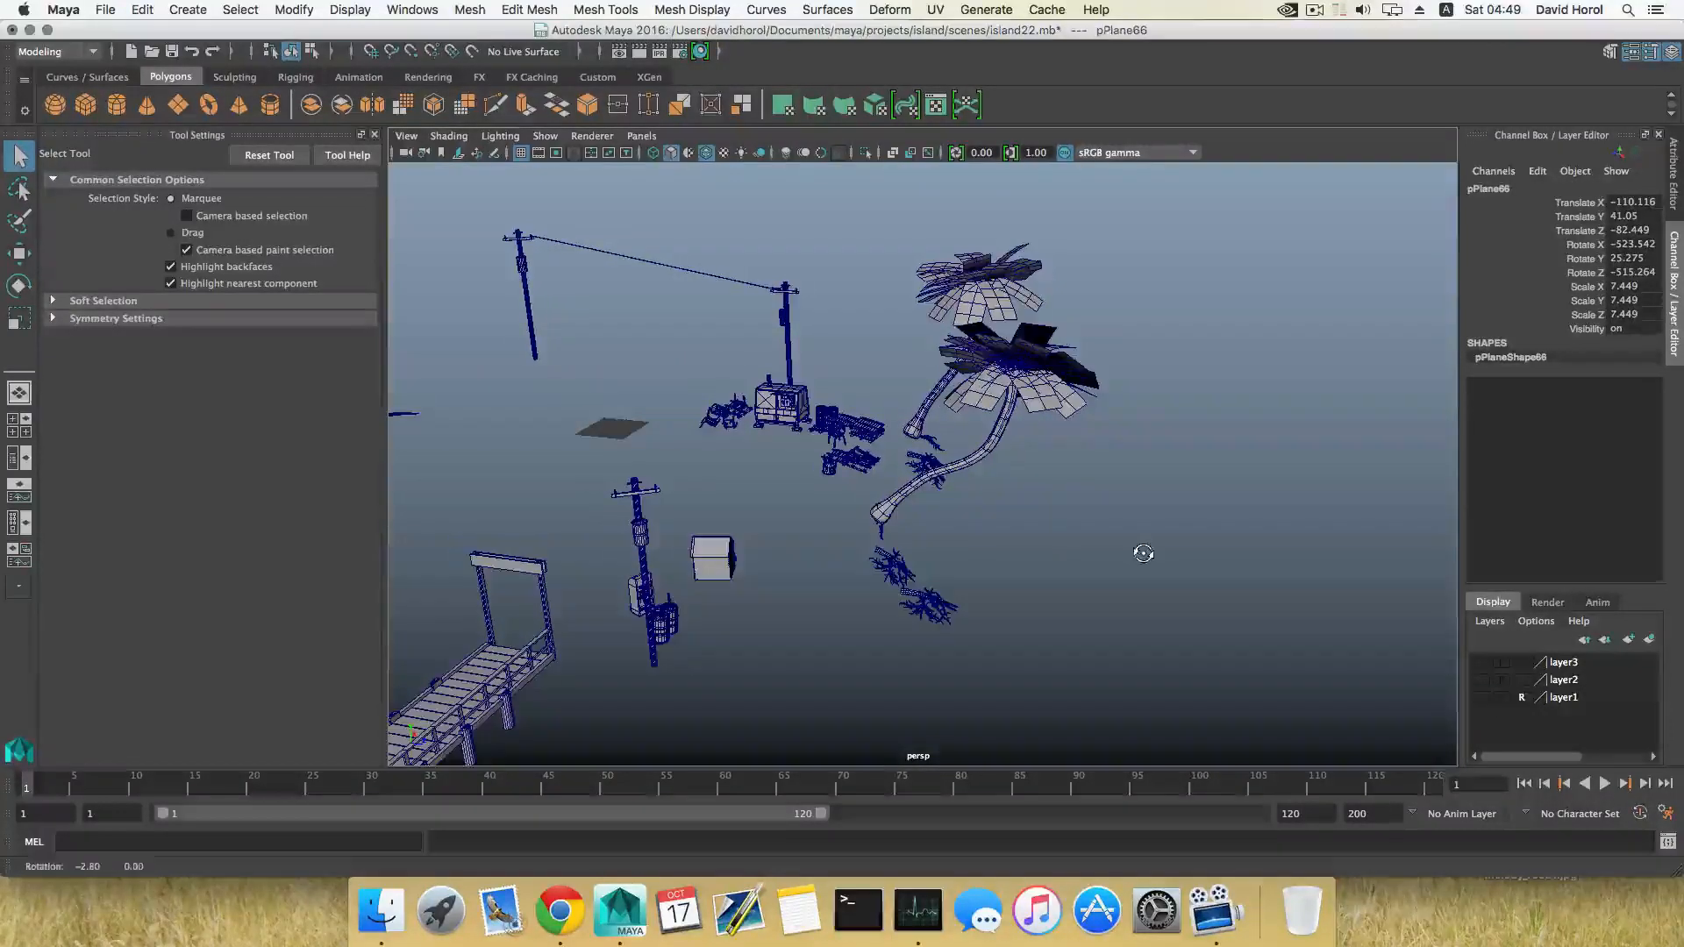
left_click_drag(1131, 616, 1170, 686)
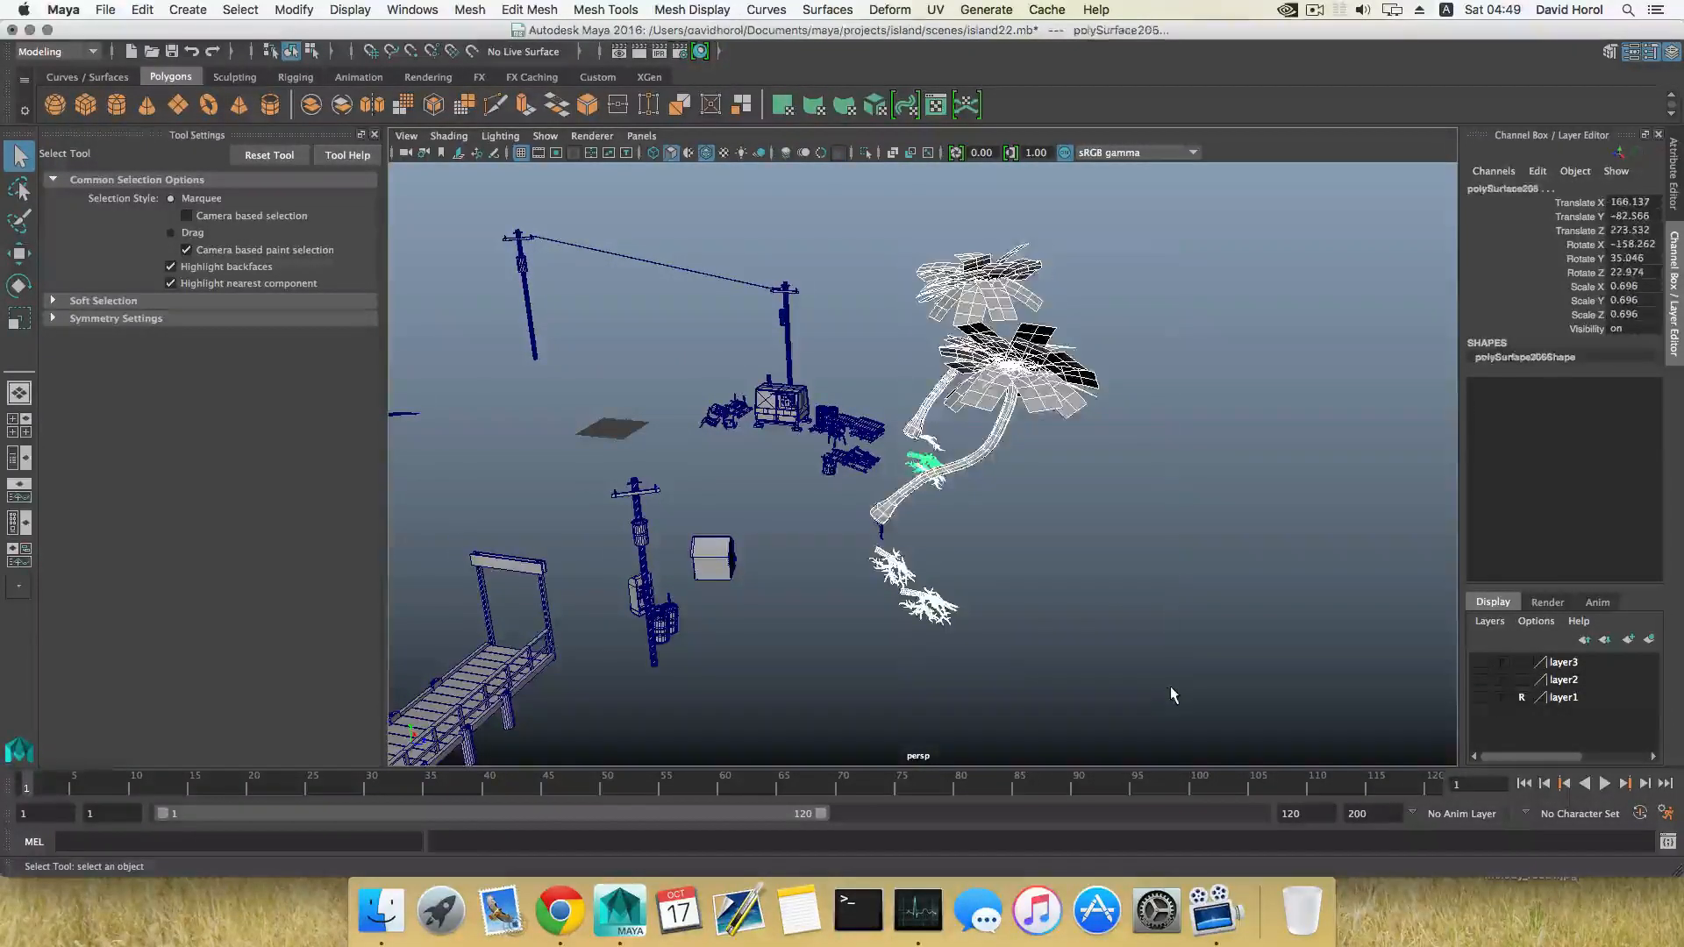
left_click_drag(952, 633, 816, 570, "alt")
left_click_drag(548, 281, 709, 556, "shift")
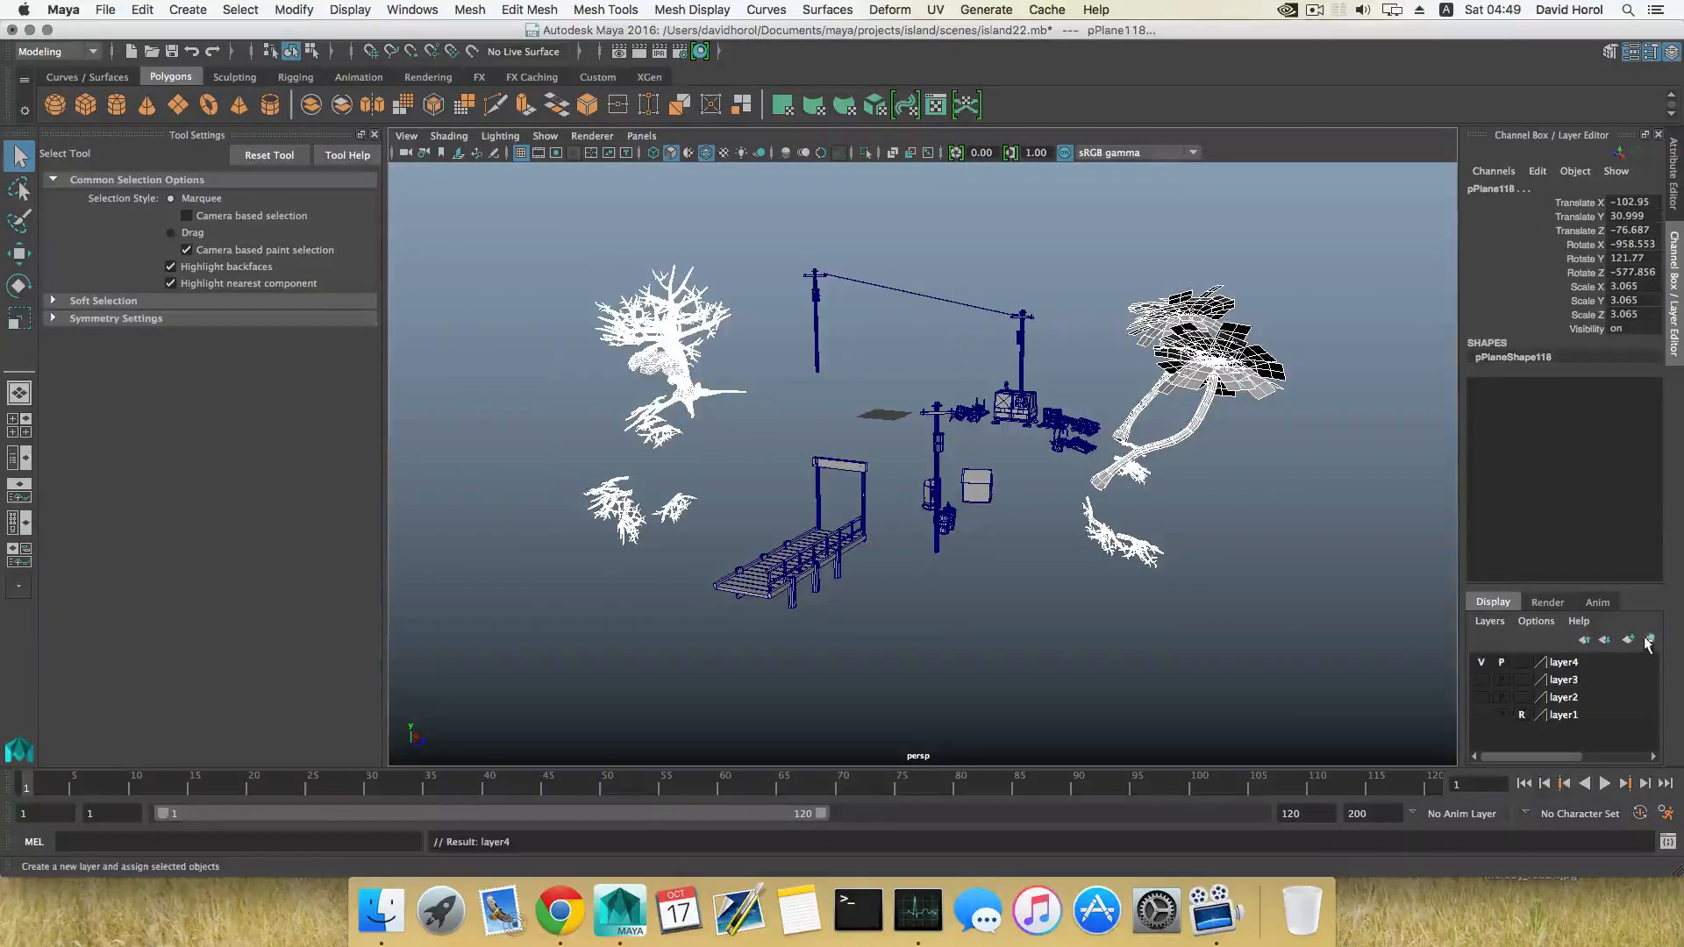
left_click(1481, 662)
Assign the remaining pier, utility poles, crates and small props to a new display layer and check it by toggling its visibility.
left_click_drag(1195, 582, 1049, 617, "alt")
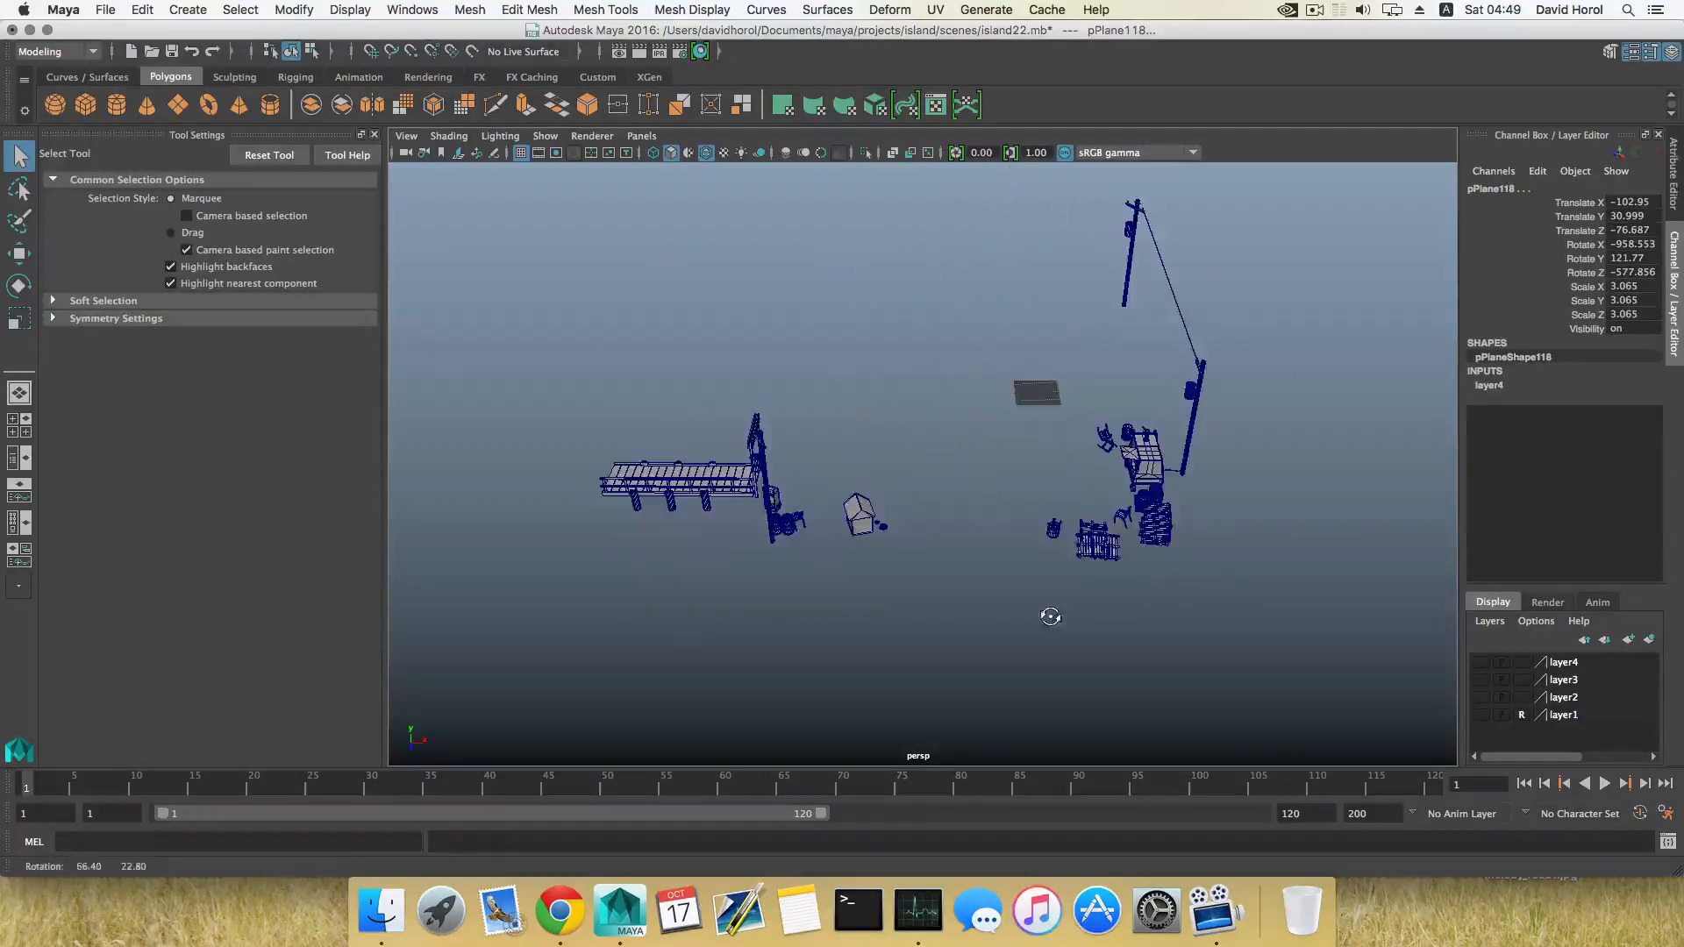
scroll(921, 534, "down", 3)
left_click_drag(974, 452, 1342, 671)
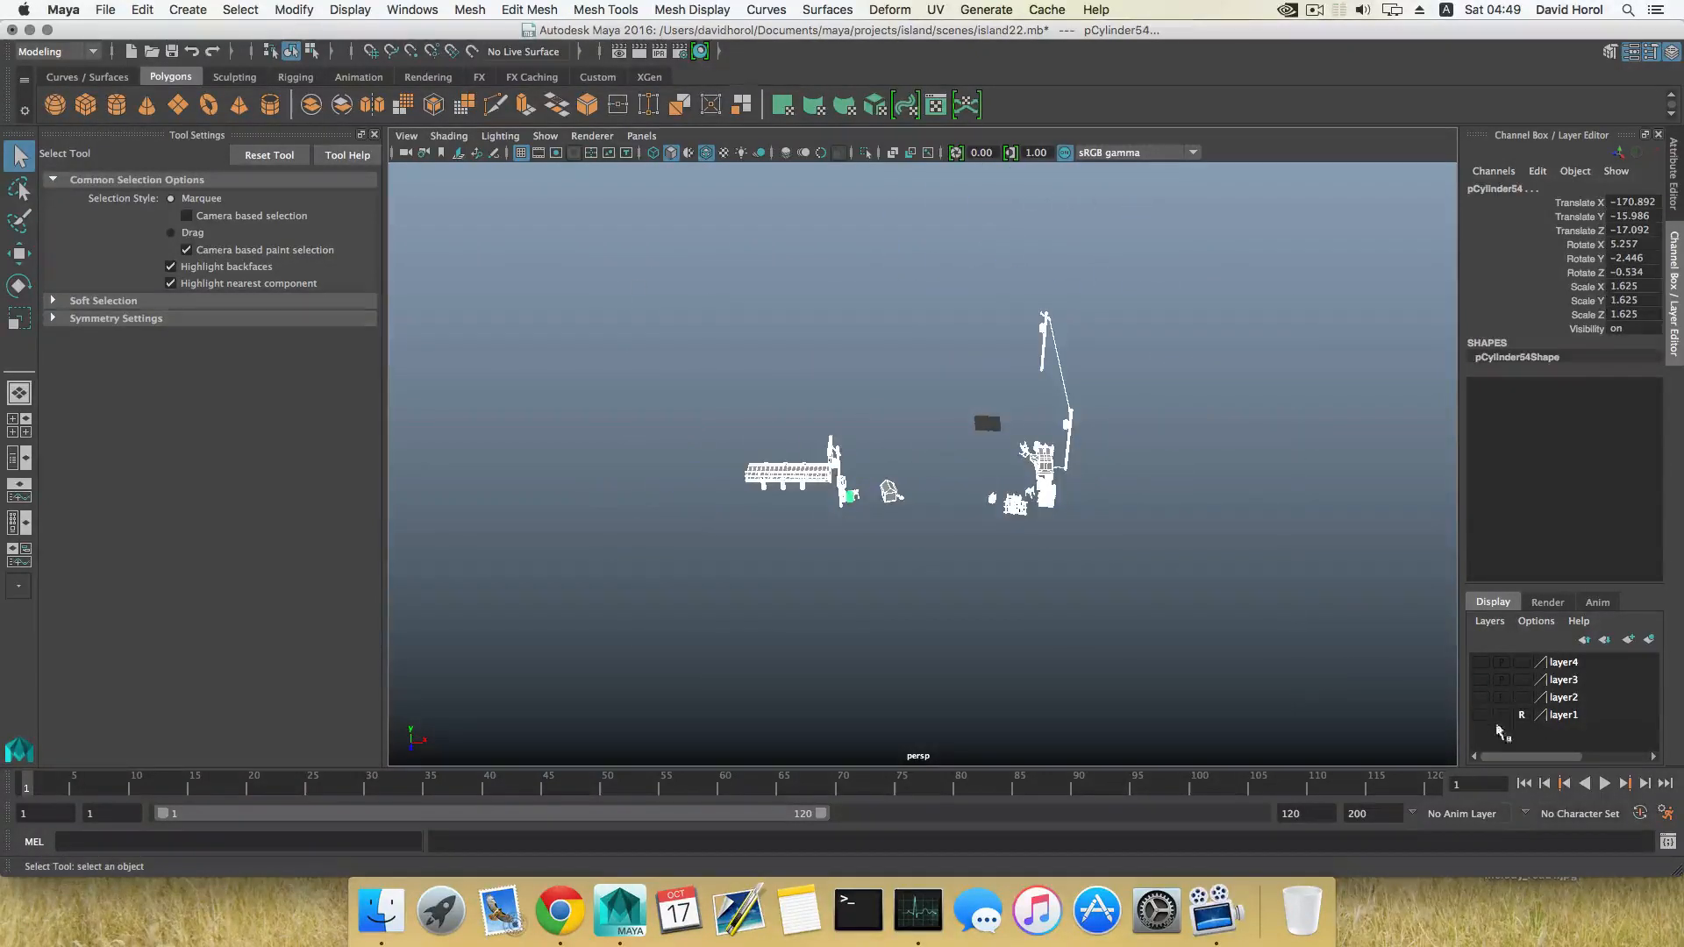
left_click(1649, 640)
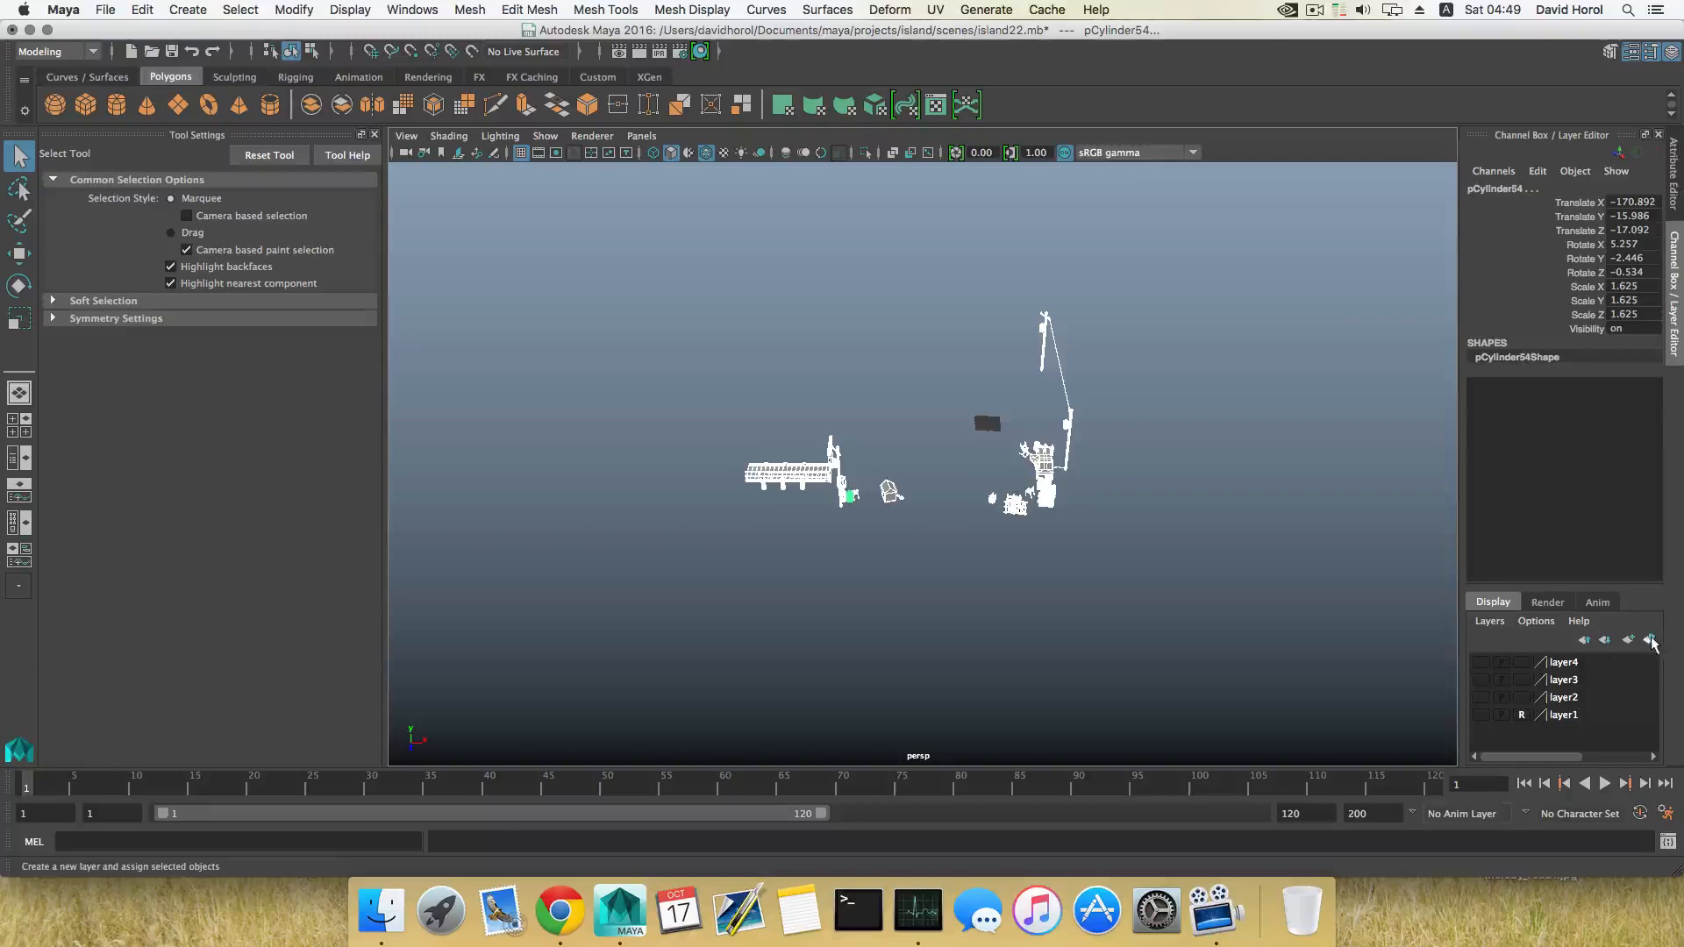
left_click(1481, 662)
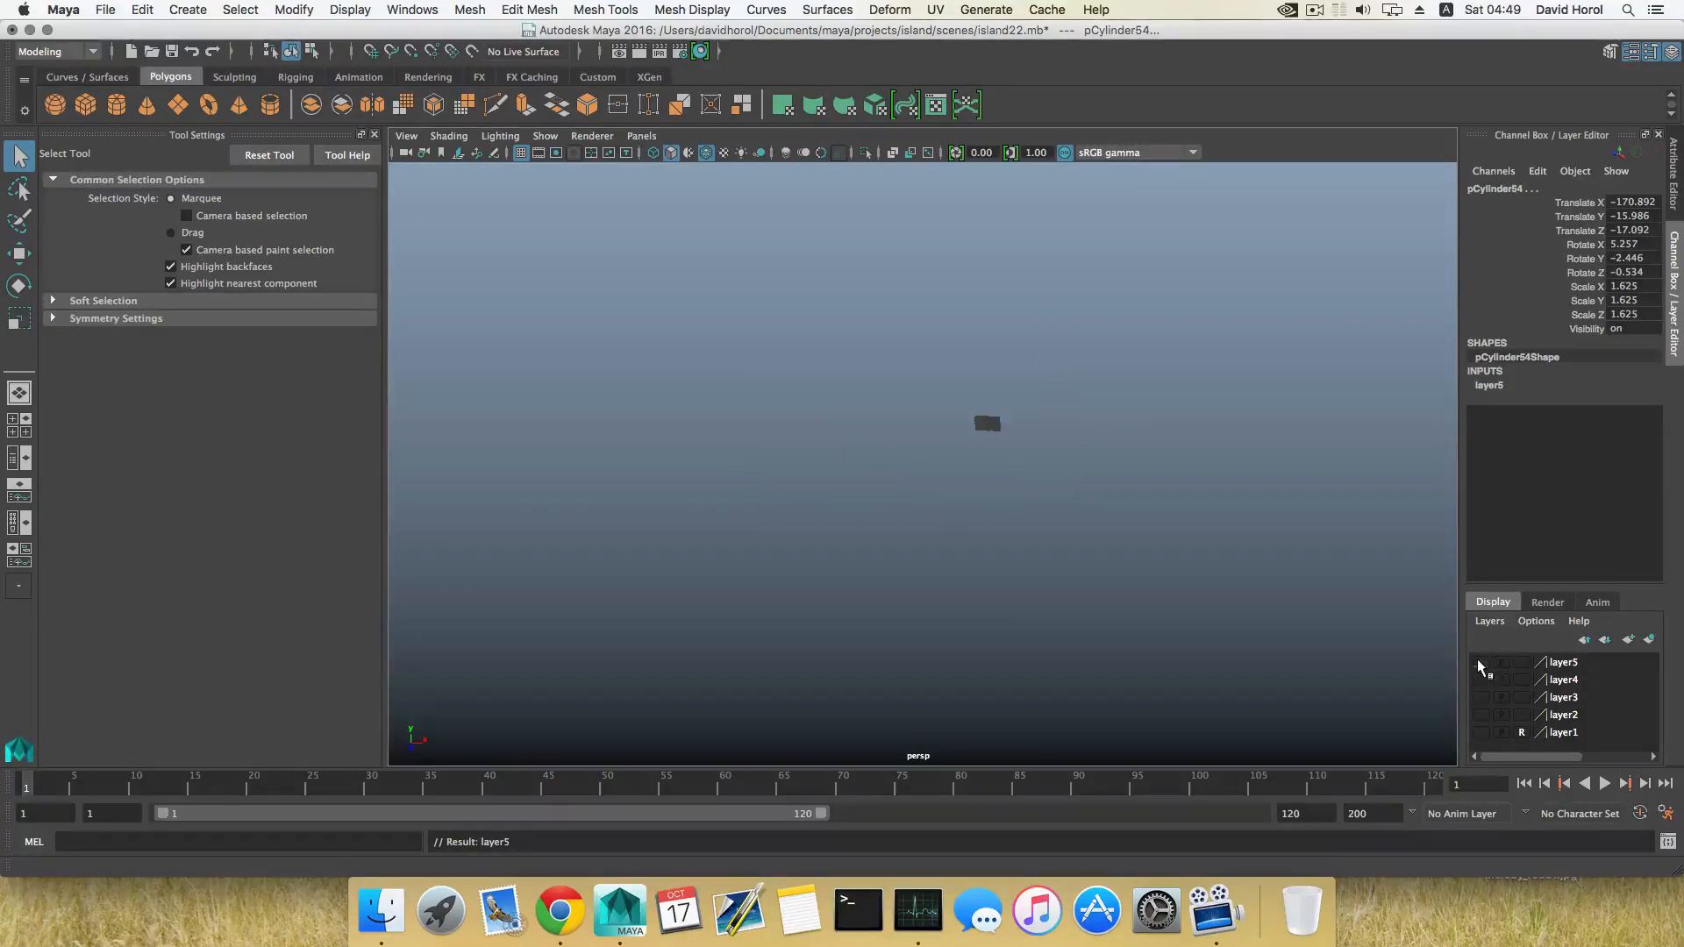
left_click(1481, 662)
Make layer1, layer3 and layer4 visible, keep layer2 hidden, and clear the object selection.
left_click(1481, 733)
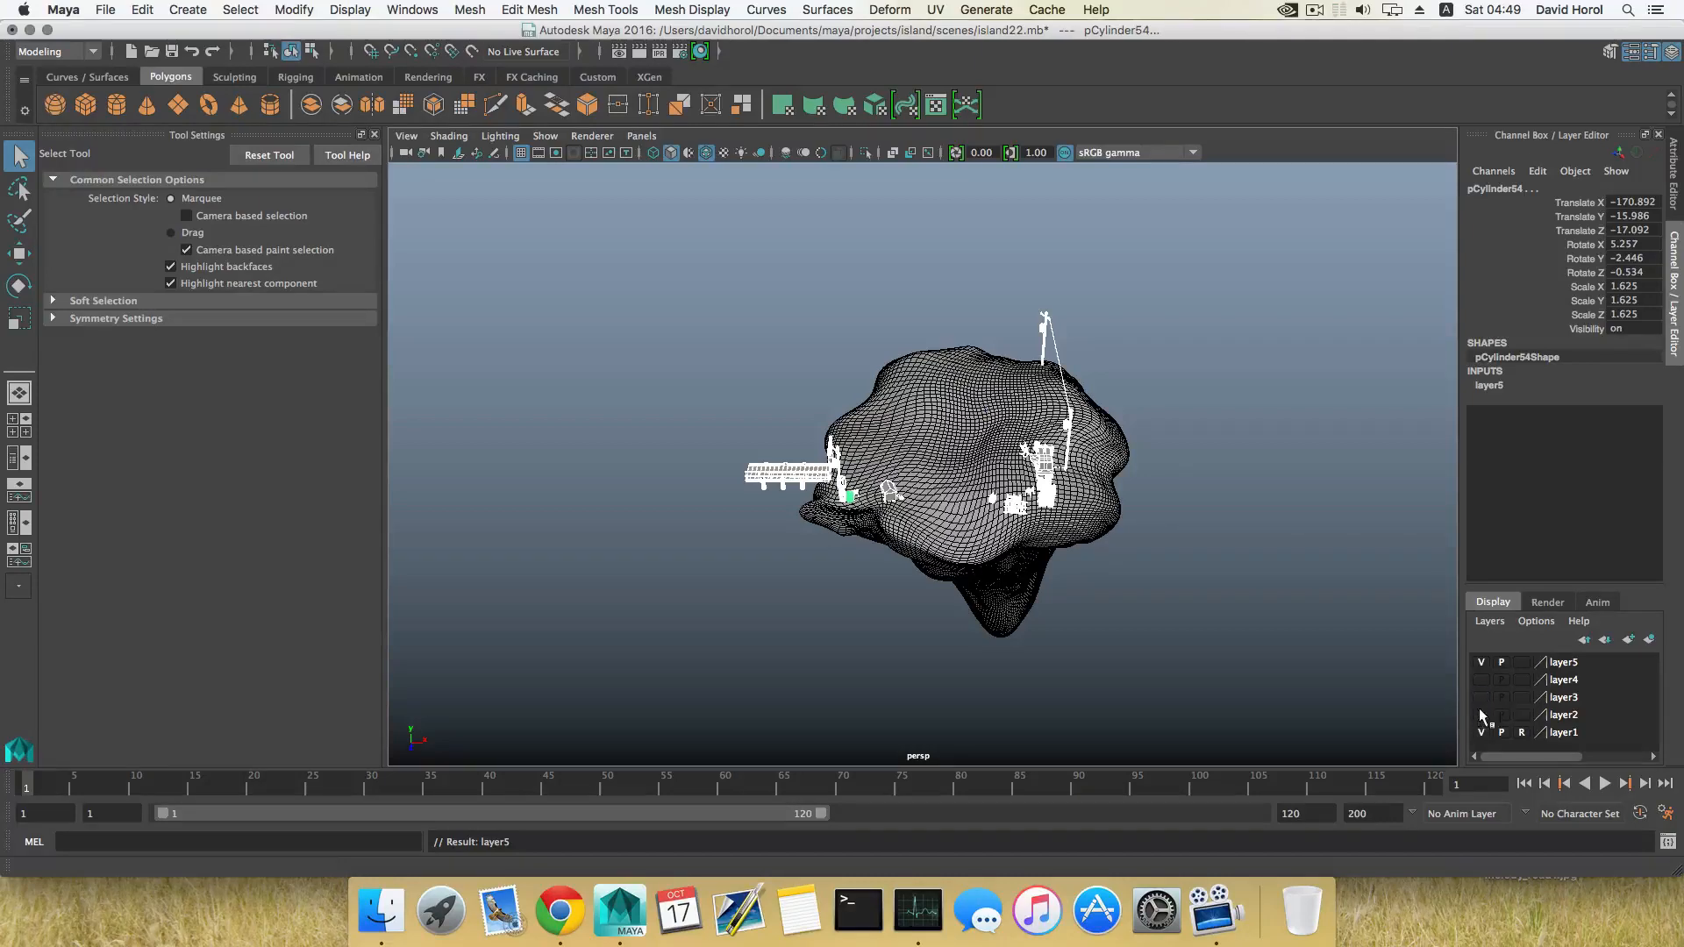
left_click(1480, 714)
left_click(1482, 697)
left_click(1481, 682)
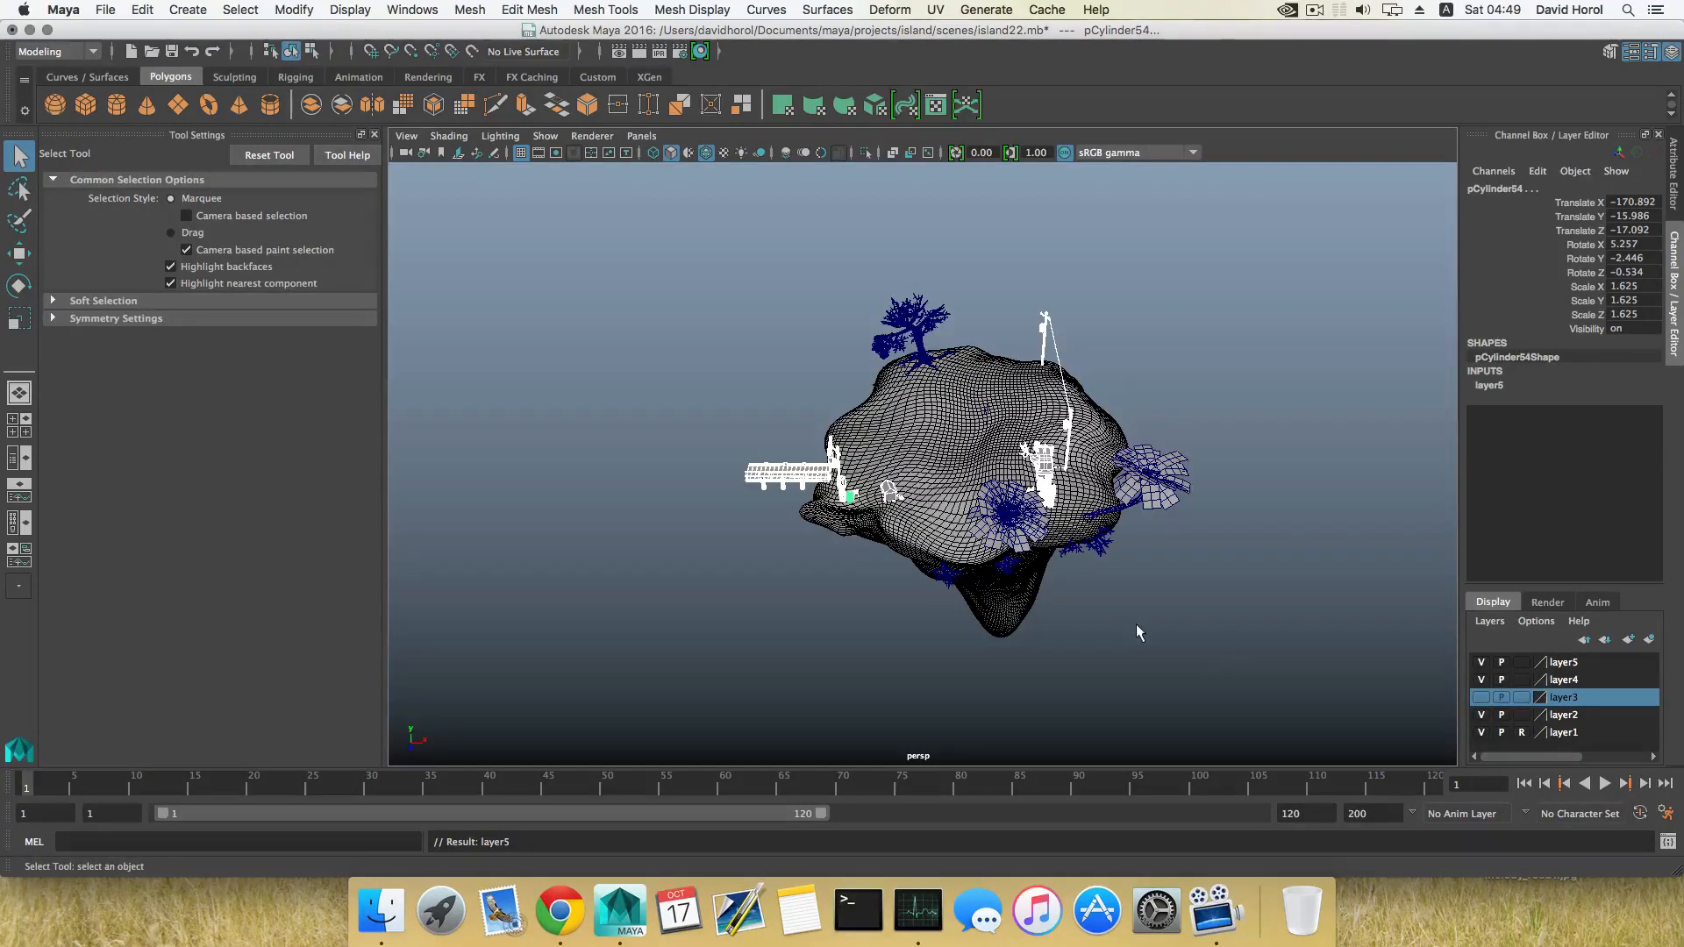
left_click_drag(1137, 632, 1225, 620, "alt")
left_click(1382, 671)
scroll(904, 558, "up", 5)
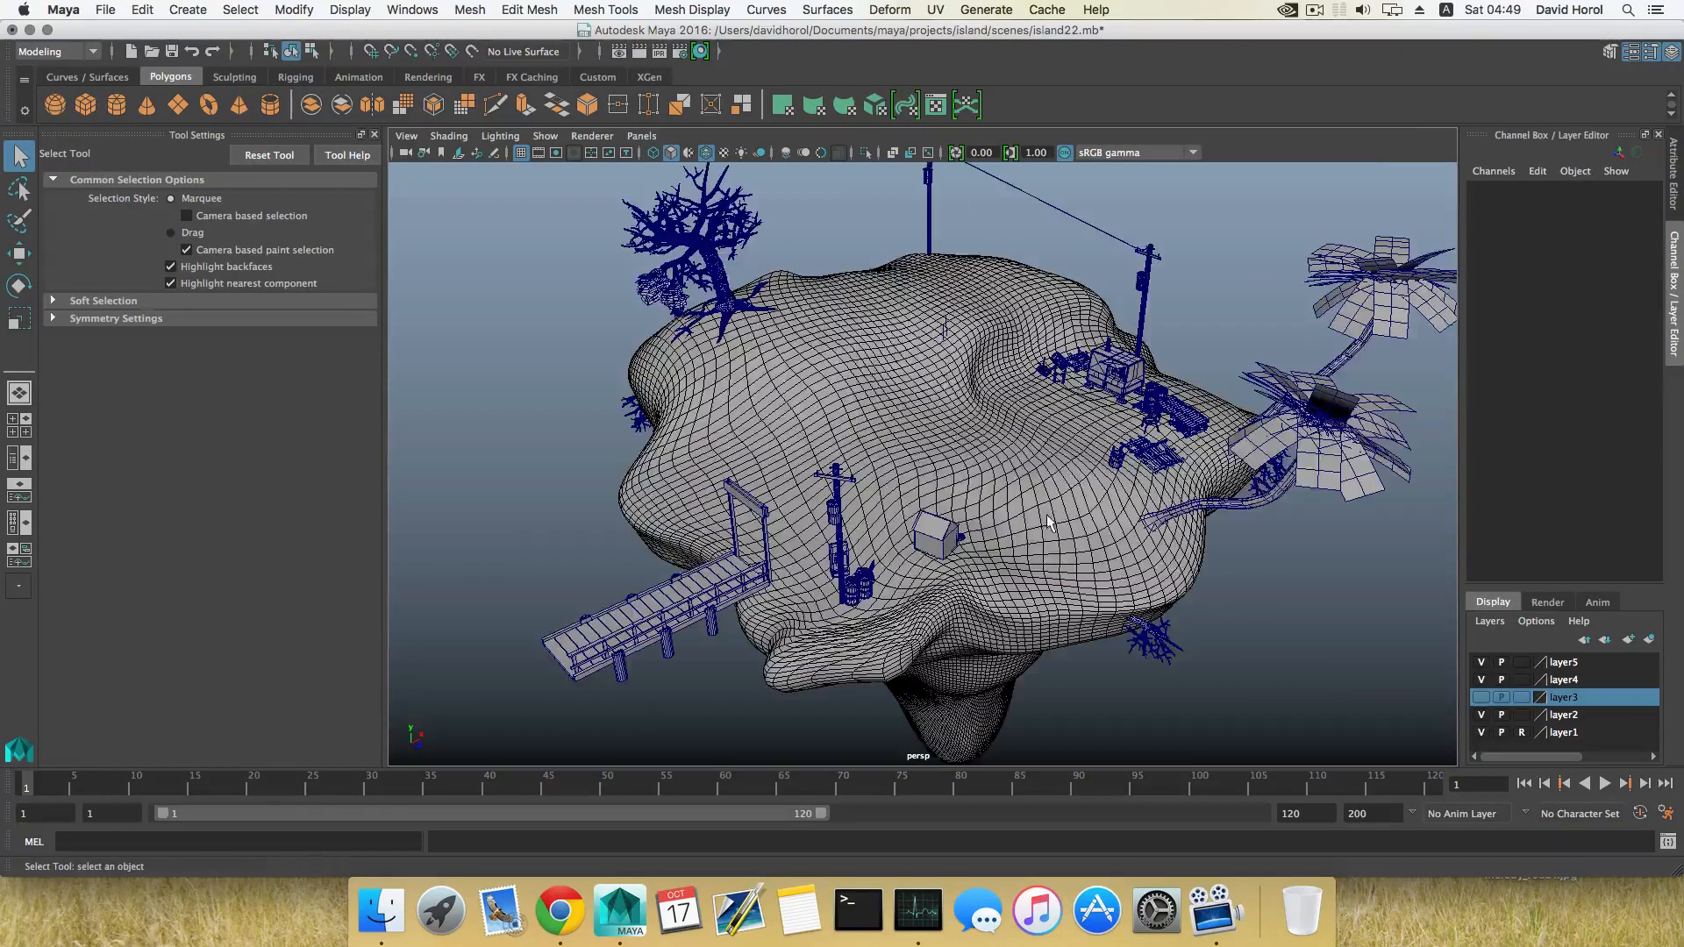
left_click(1482, 699)
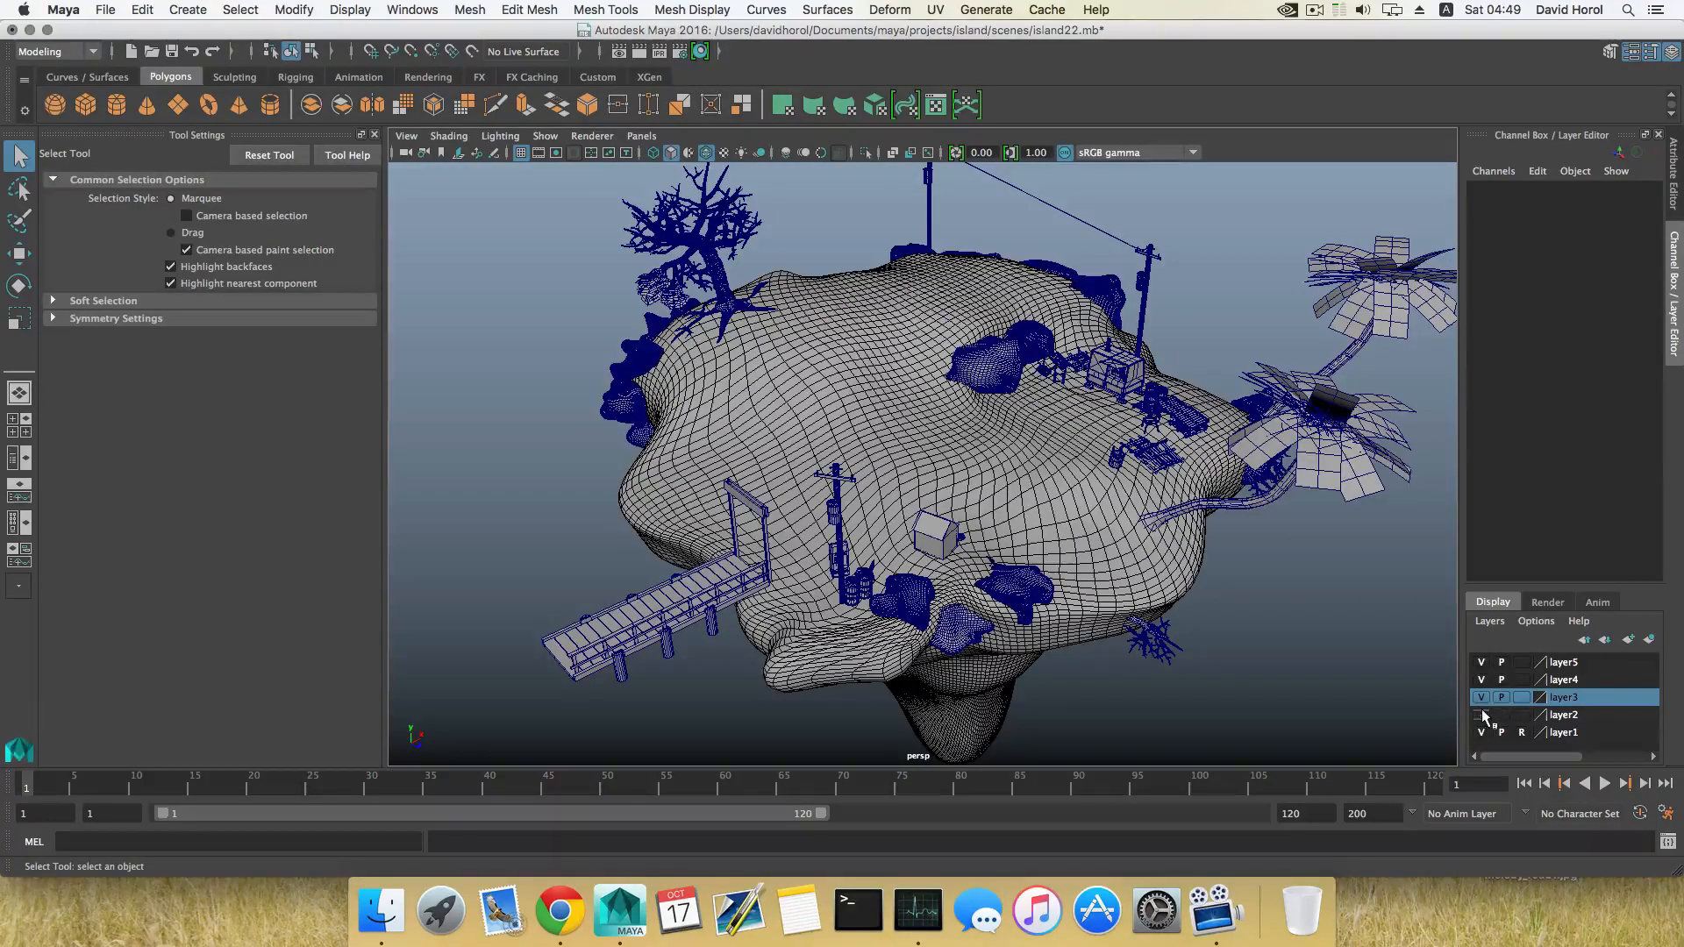
left_click_drag(998, 453, 890, 611, "alt")
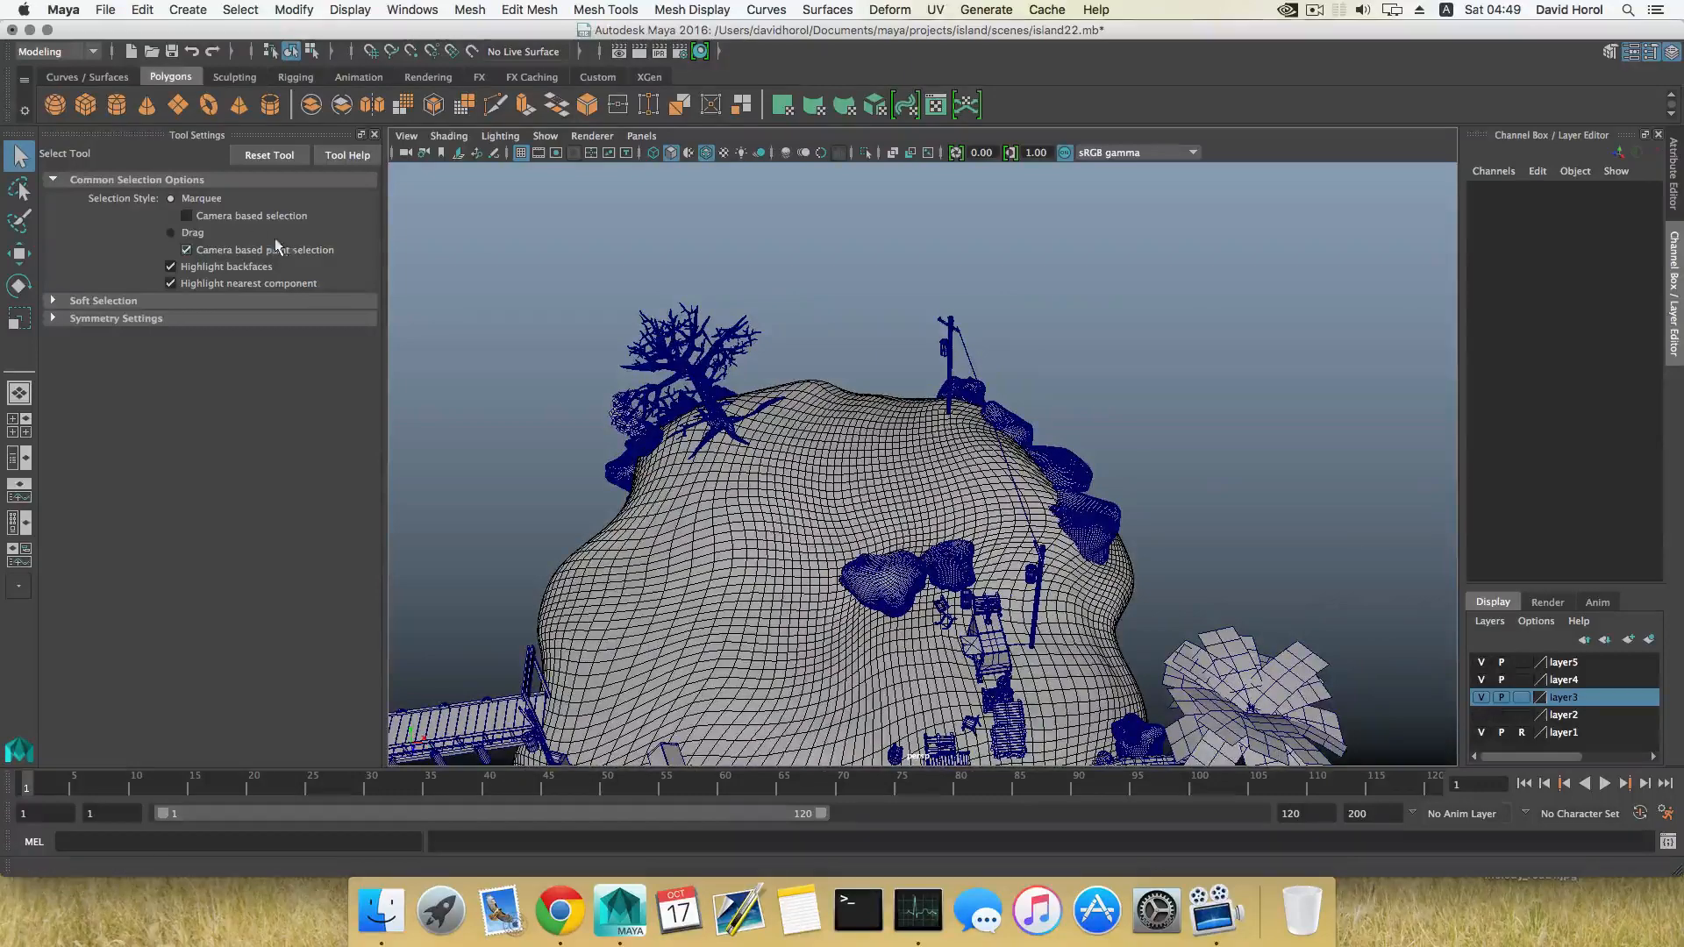
Create a polygon cube and move it above the island's top to about Y 30 and Z -40.
left_click(85, 104)
scroll(896, 614, "down", 5)
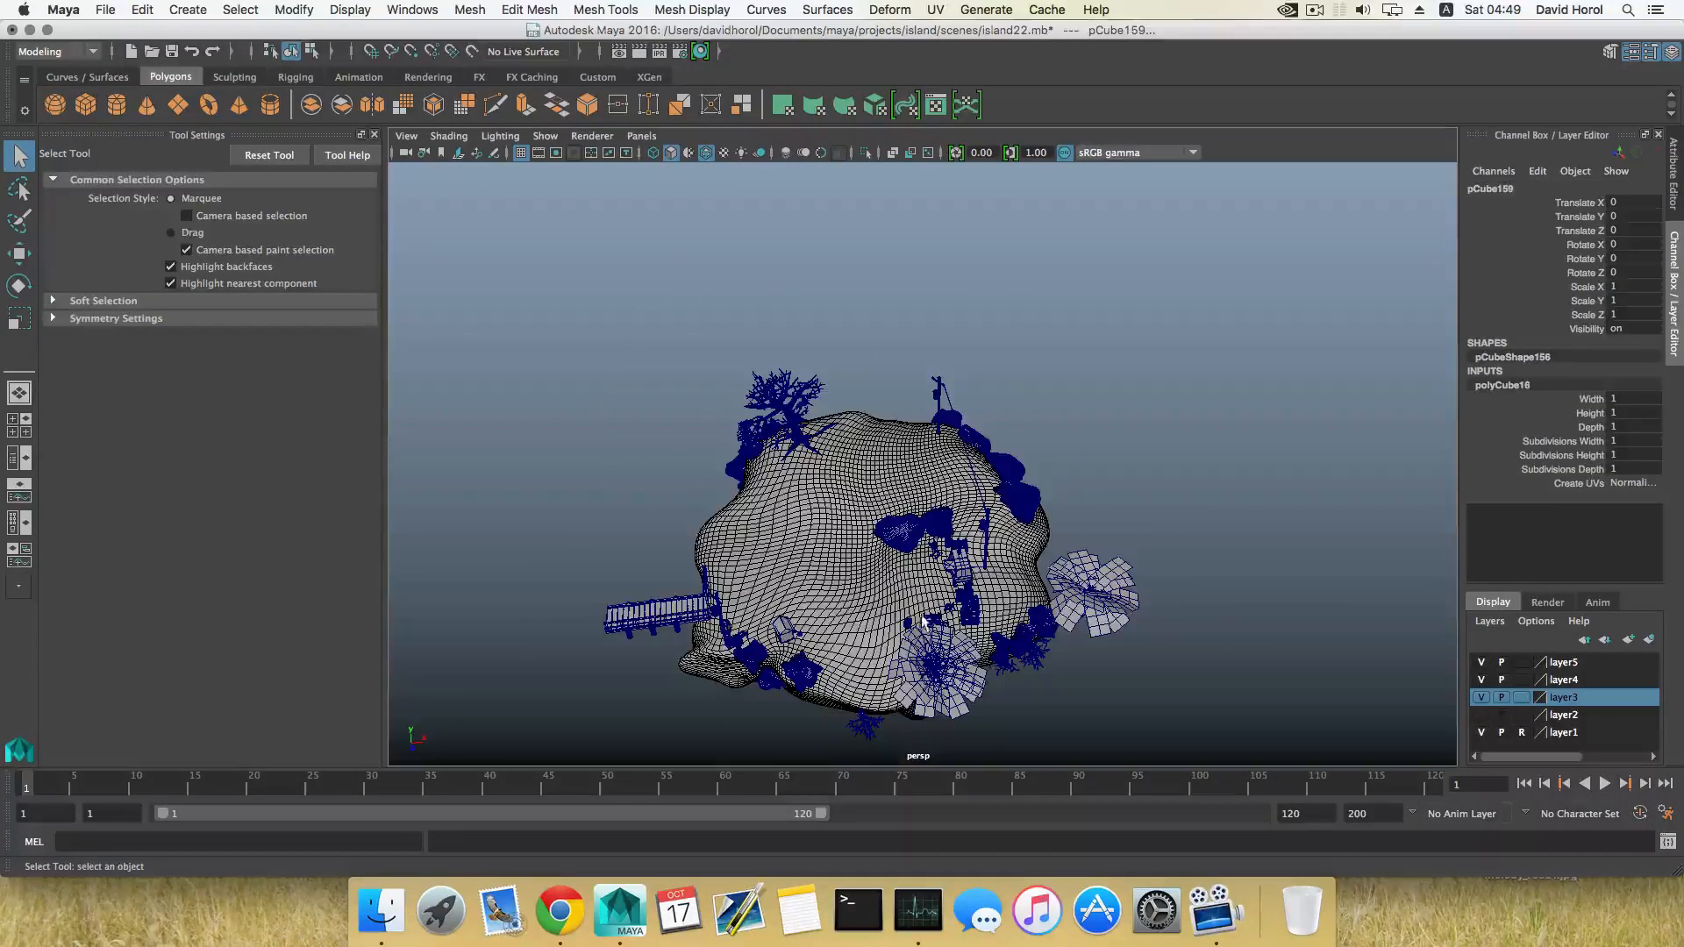
key("w")
left_click_drag(898, 612, 967, 601, "alt")
left_click_drag(842, 399, 838, 378)
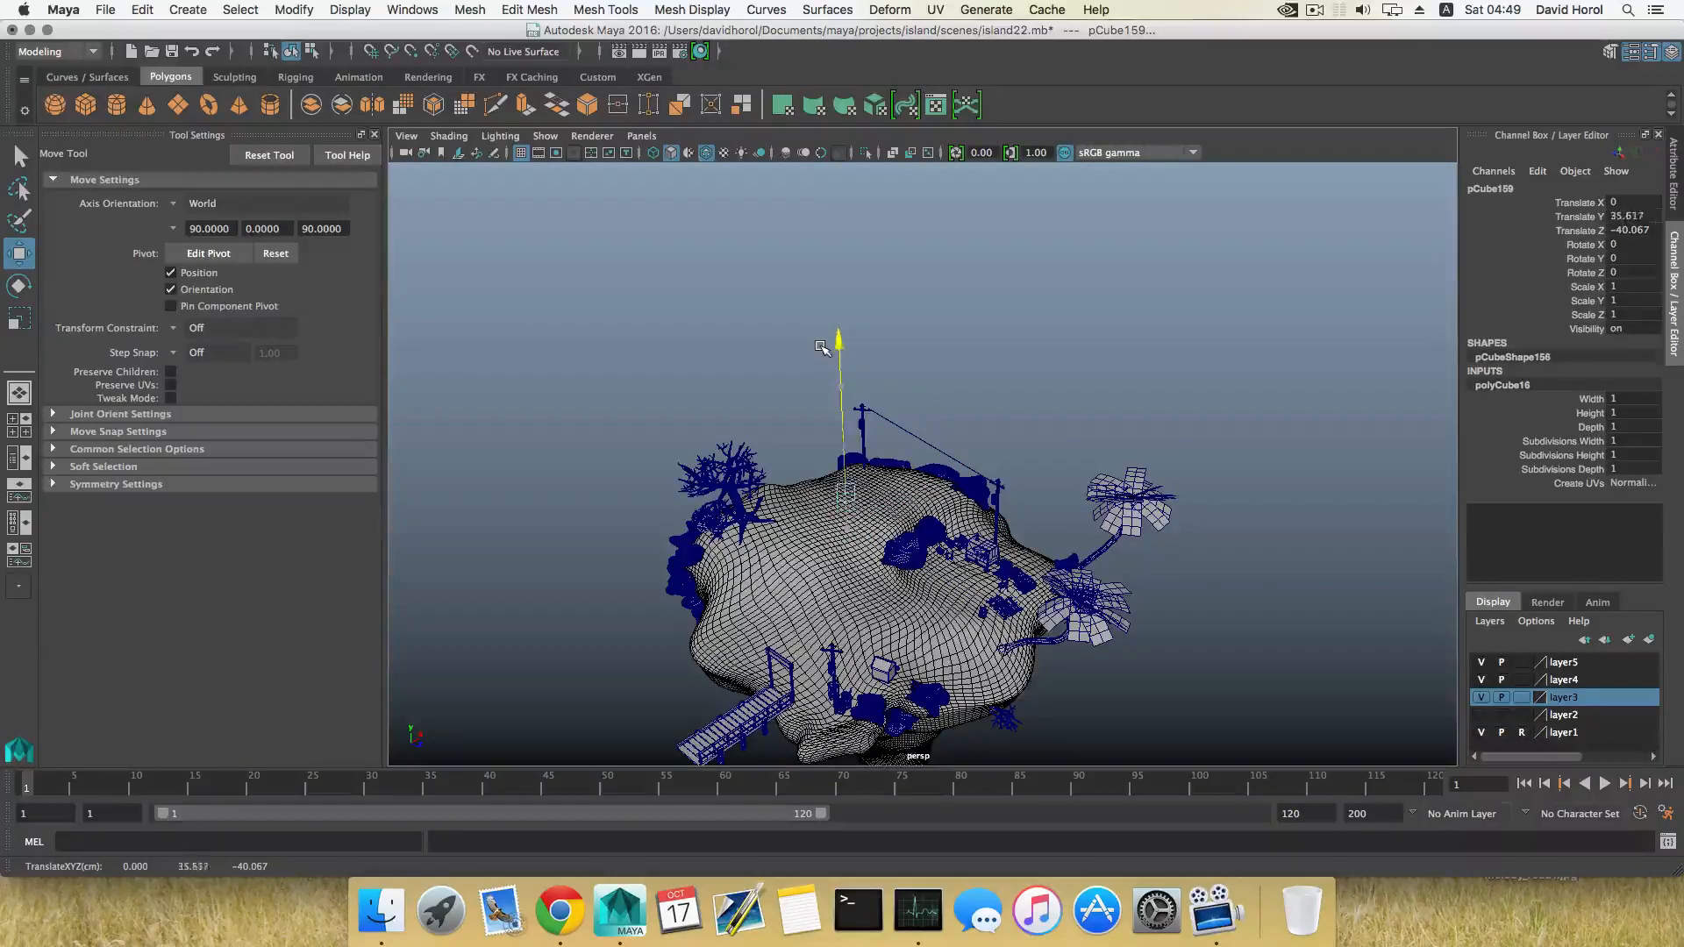
Scale the cube uniformly to about 80, then widen it along X to about 93.
right_click_drag(794, 410, 987, 592, "alt")
key("r")
left_click_drag(782, 489, 1186, 509)
right_click_drag(1186, 509, 783, 519, "alt")
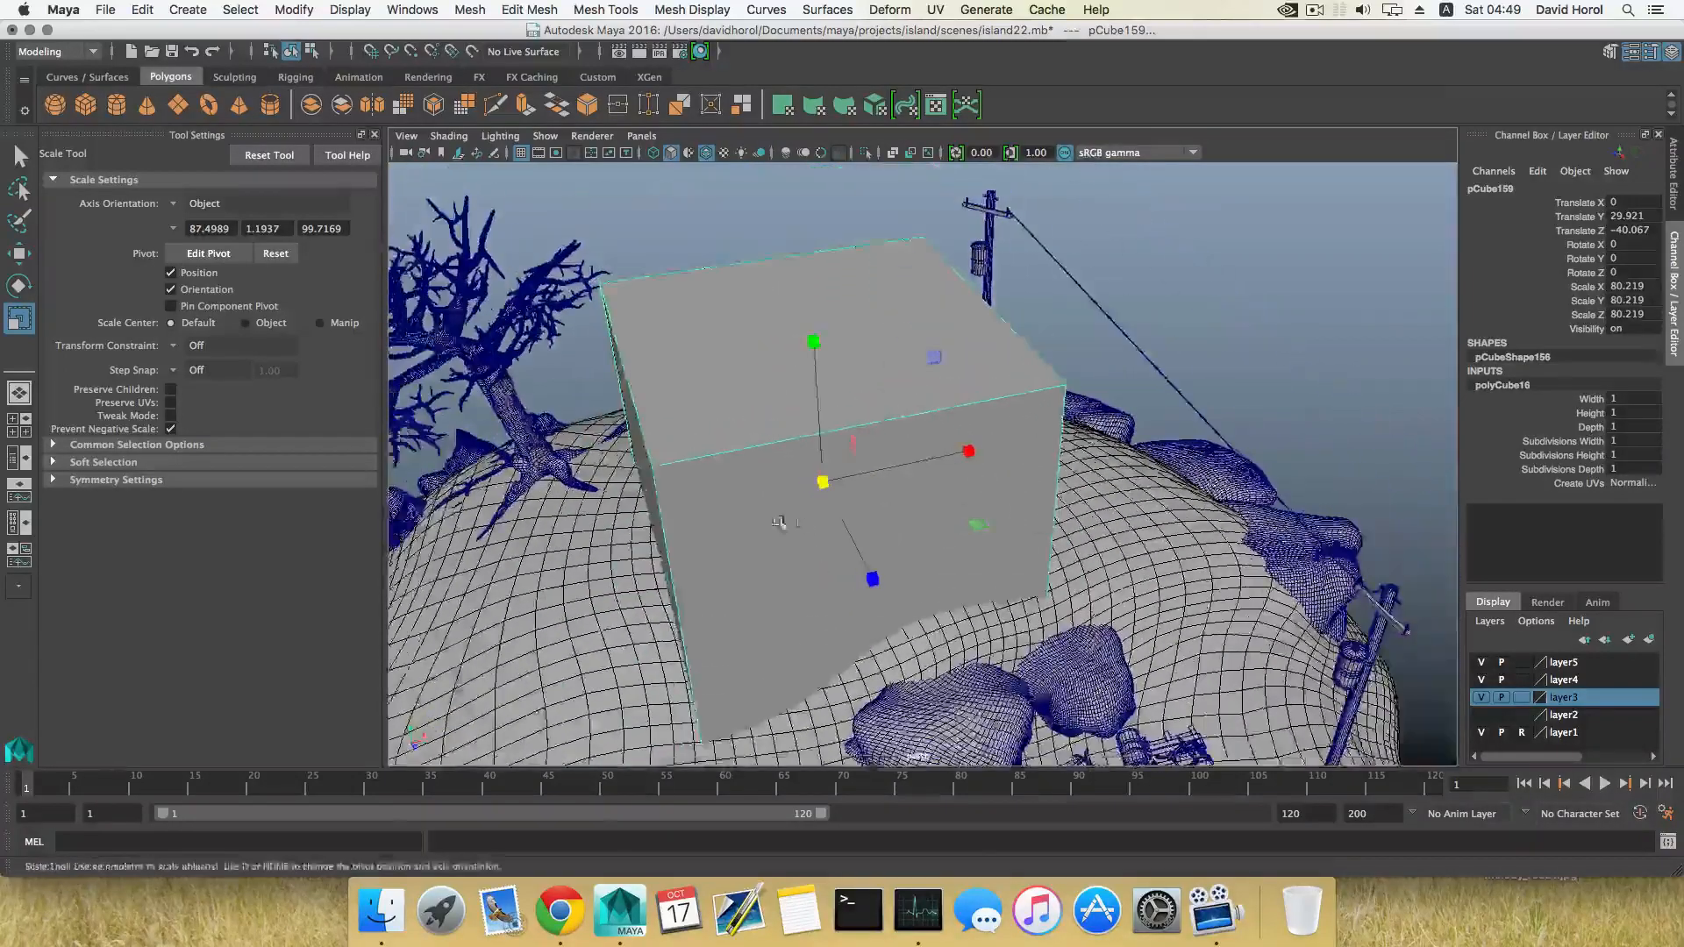
left_click_drag(784, 518, 746, 516, "alt")
left_click_drag(1034, 459, 876, 485)
Move the cube along Z to about -49.6 and scale it down uniformly to about 80.9 × 69.6 × 69.6.
key("w")
left_click_drag(999, 523, 965, 521)
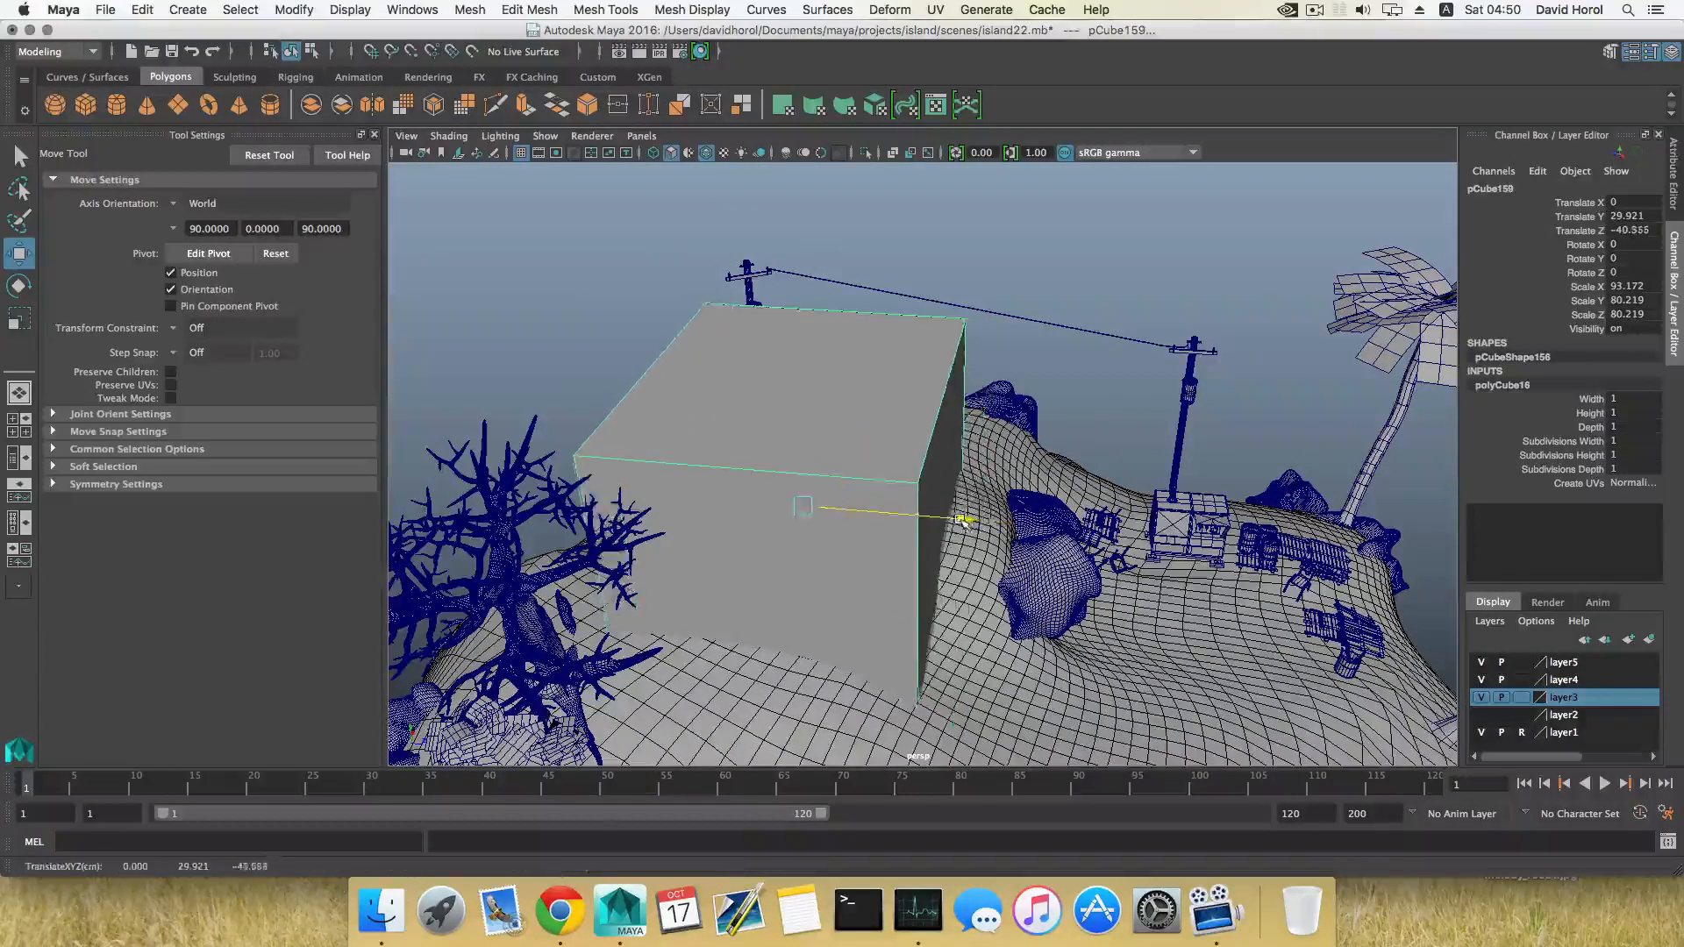
key("r")
left_click_drag(801, 506, 740, 456)
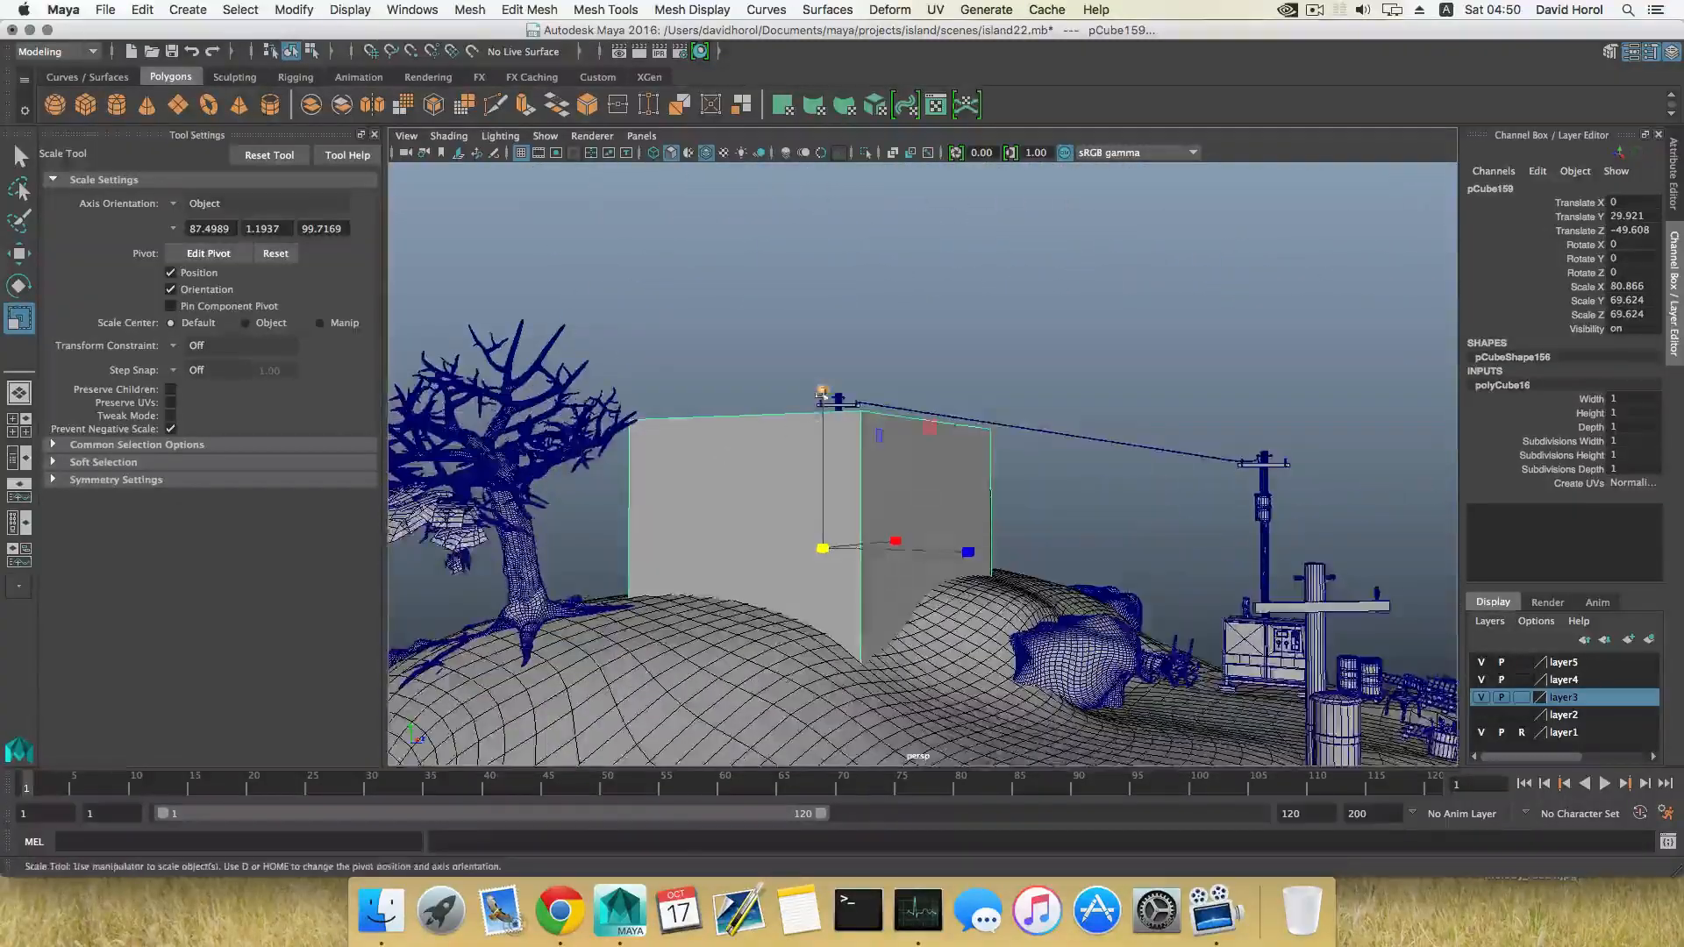
left_click_drag(823, 392, 856, 287)
left_click(856, 286)
key("z")
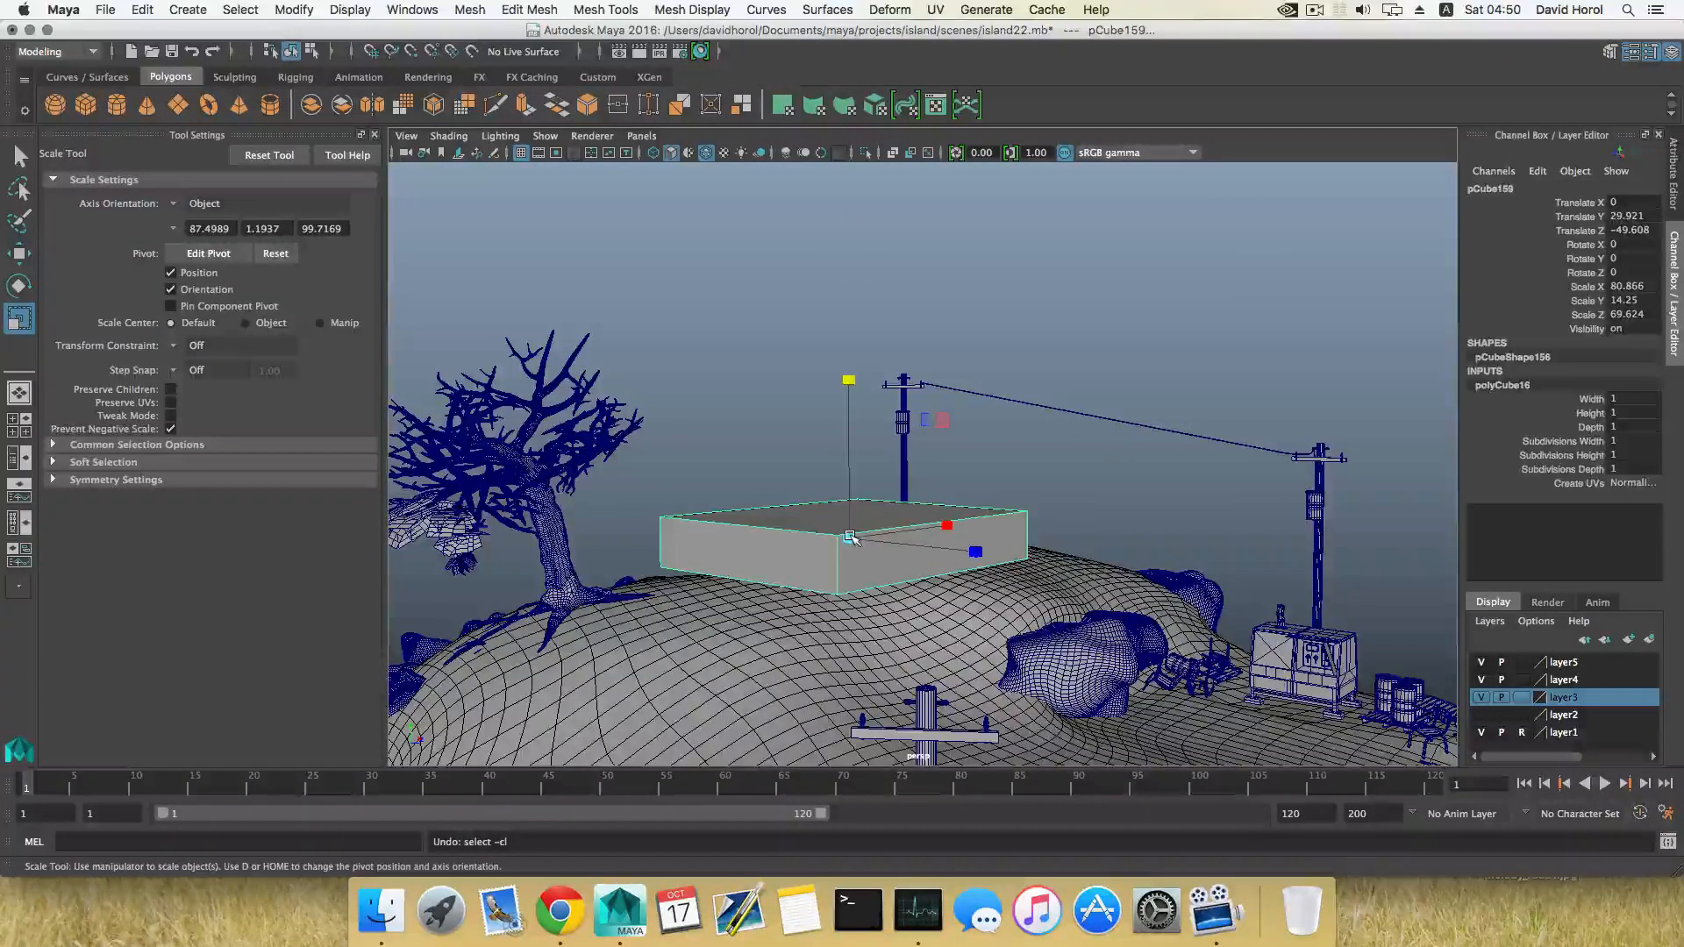
key("z")
key("z")
key("z")
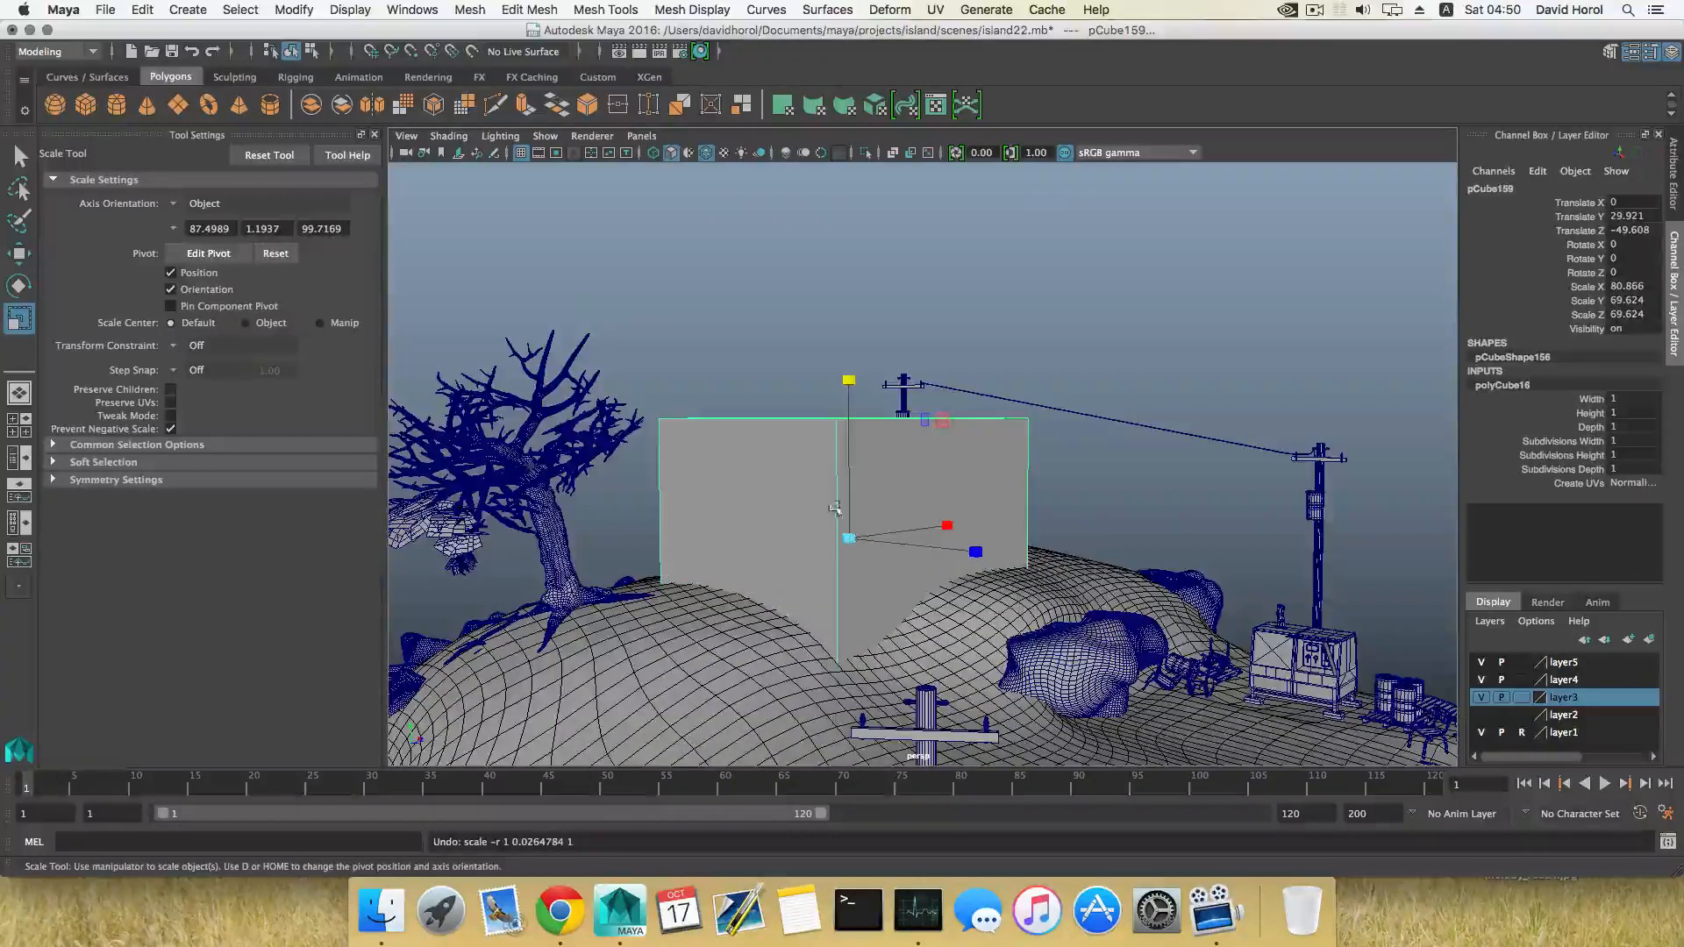
Flatten the cube into a thin floor slab with a Y scale of about 2.04.
left_click_drag(835, 509, 797, 412, "alt")
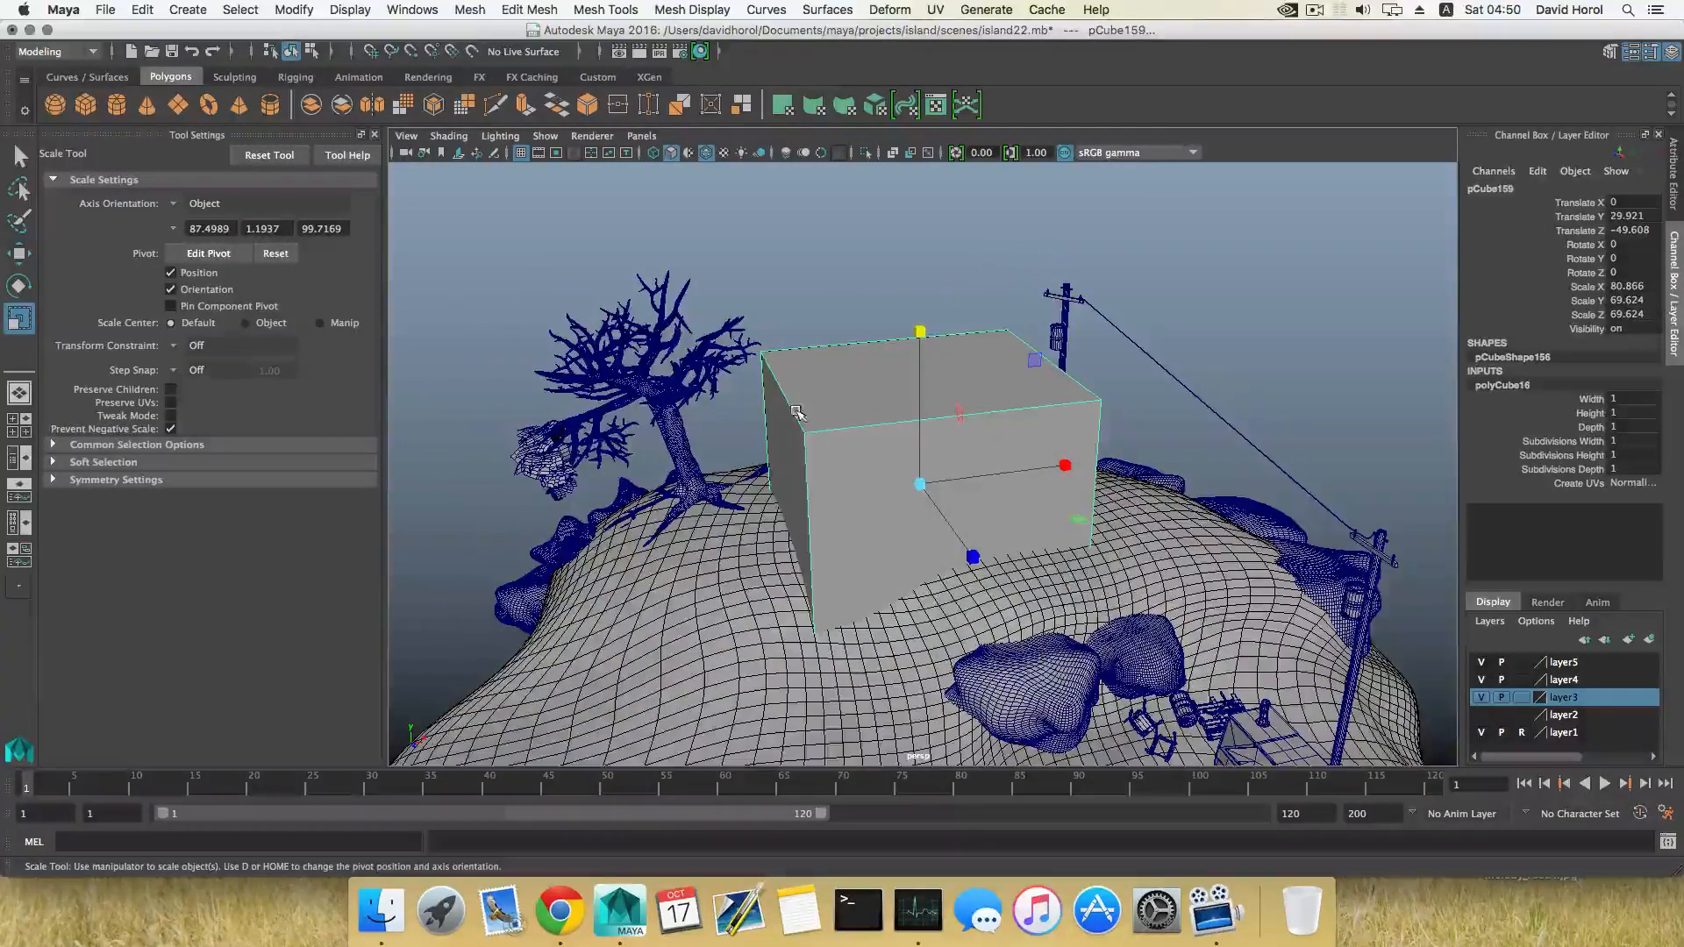
left_click_drag(928, 334, 1299, 451)
Hide layer1, layer3, layer4 and layer5, and thin the slab to a Y scale of about 1.97.
left_click(1482, 732)
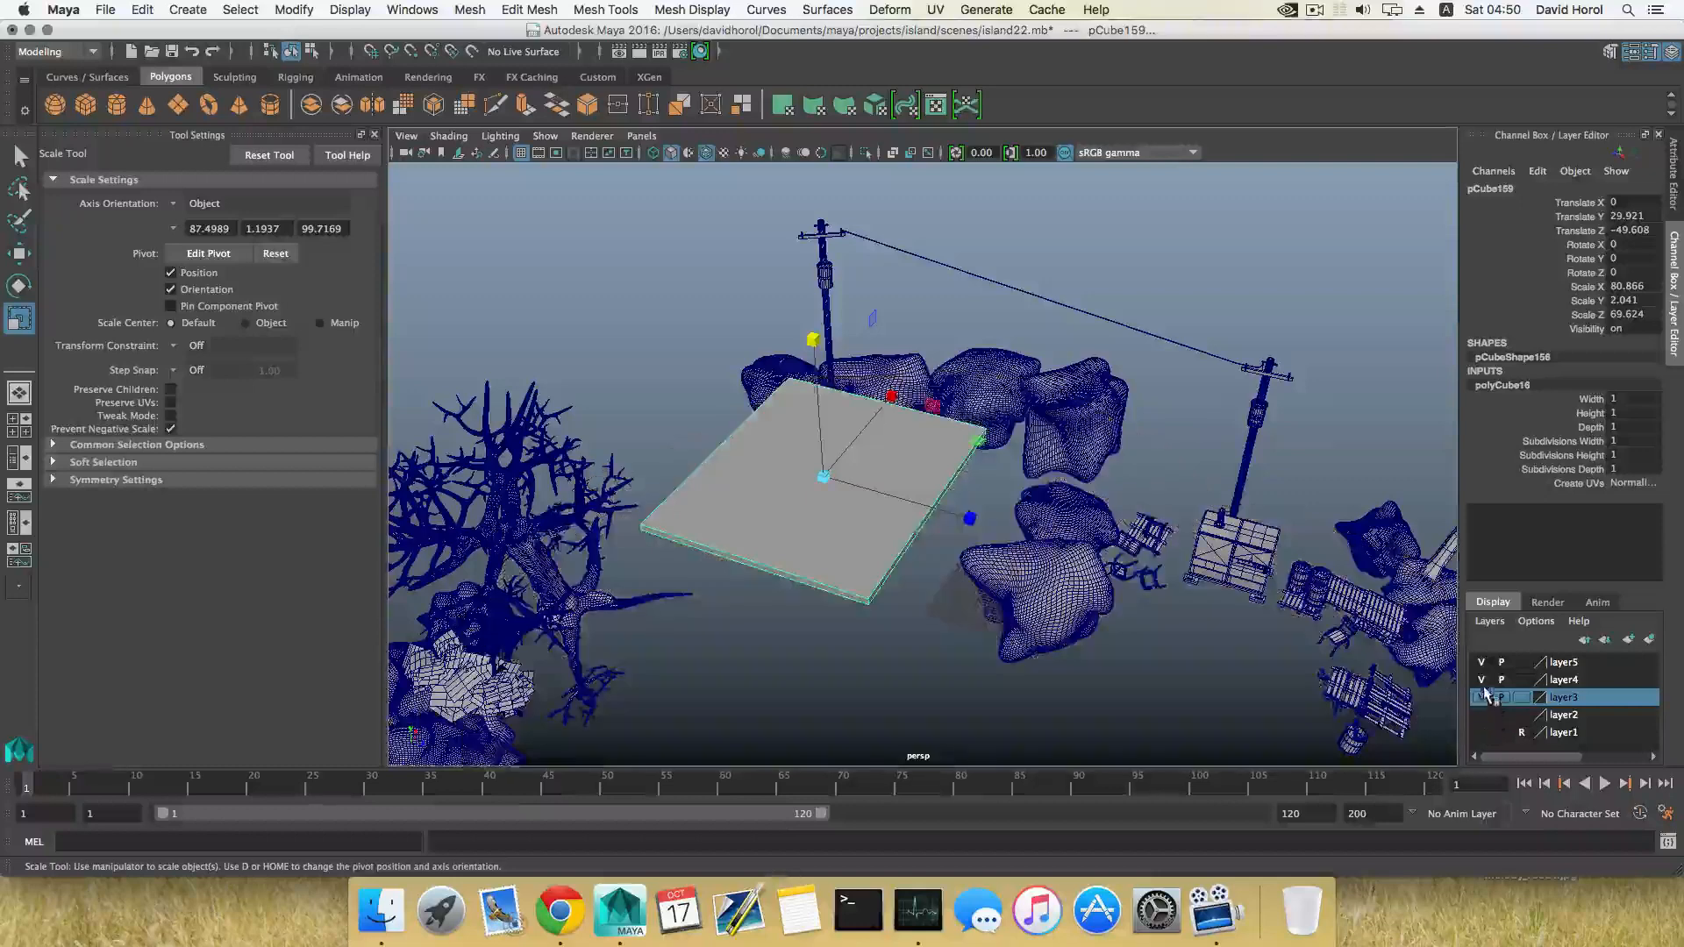
left_click(1482, 681)
left_click(1483, 662)
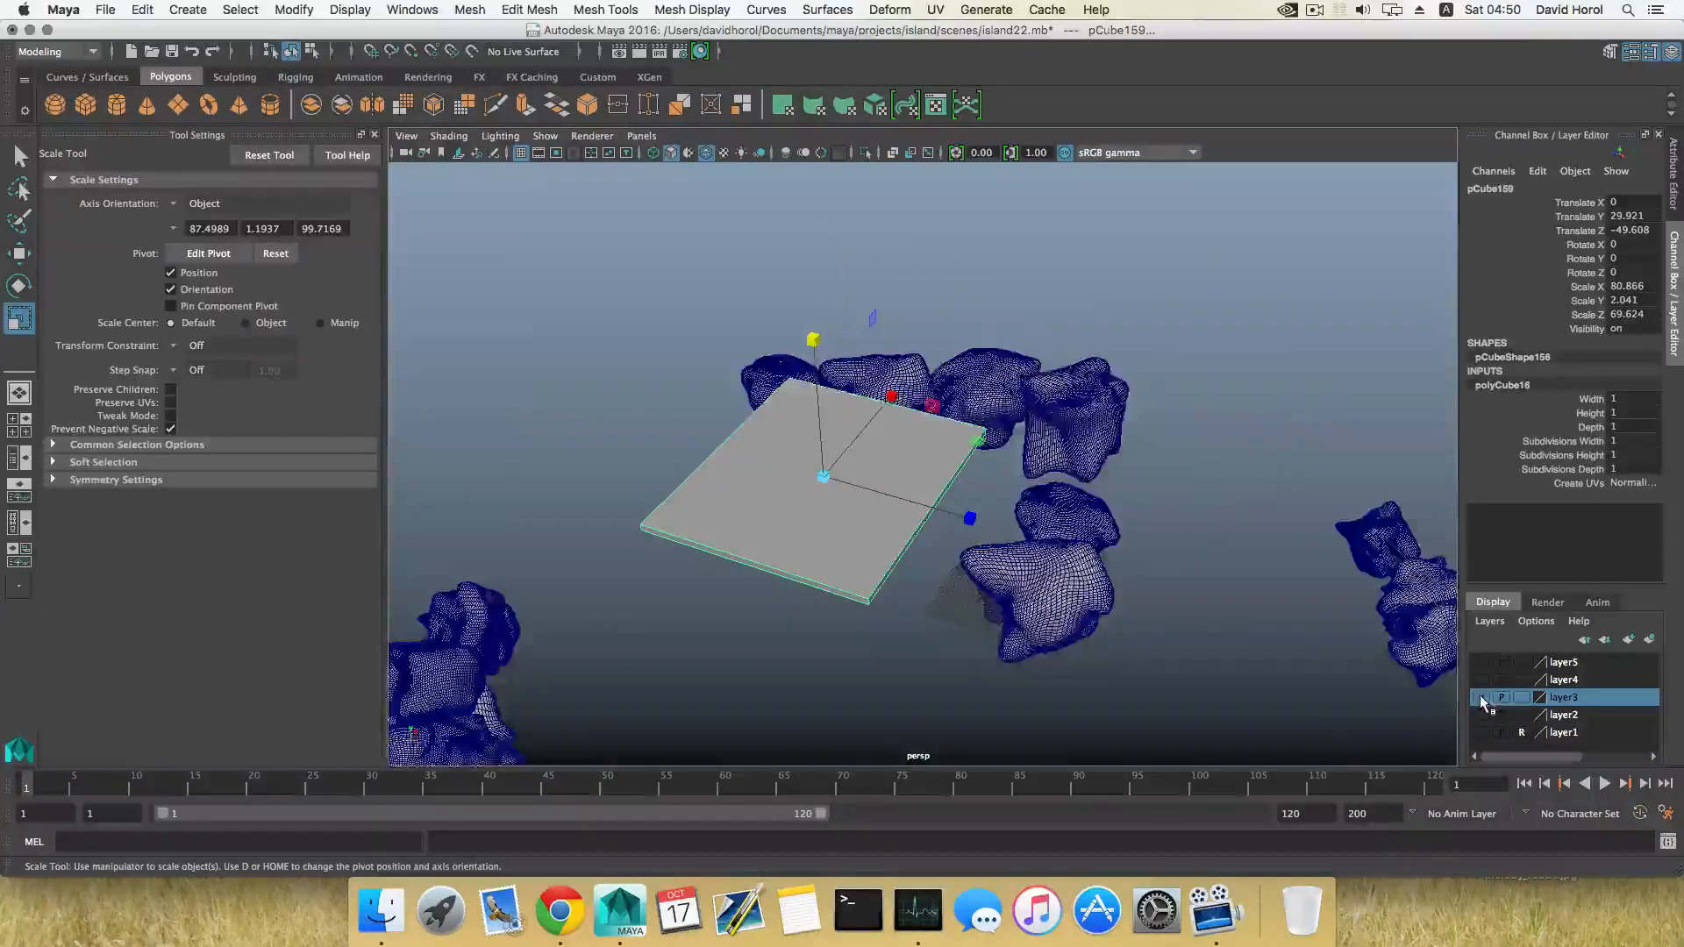
left_click(1481, 698)
left_click_drag(886, 536, 935, 485, "alt")
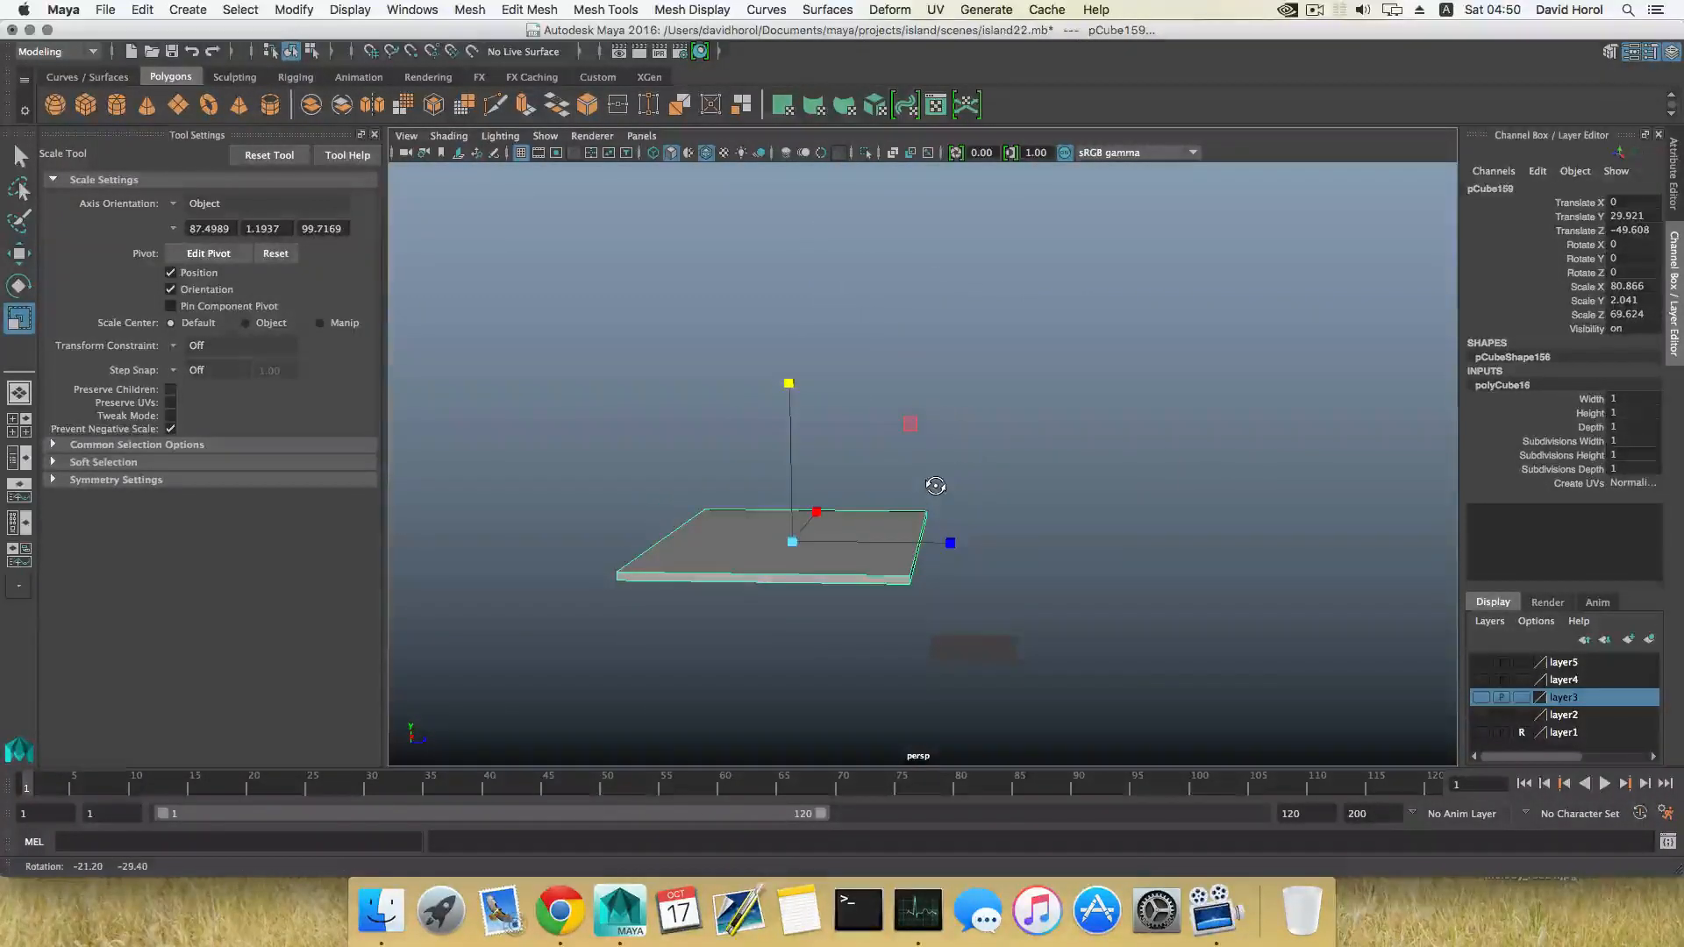
left_click_drag(793, 385, 796, 390)
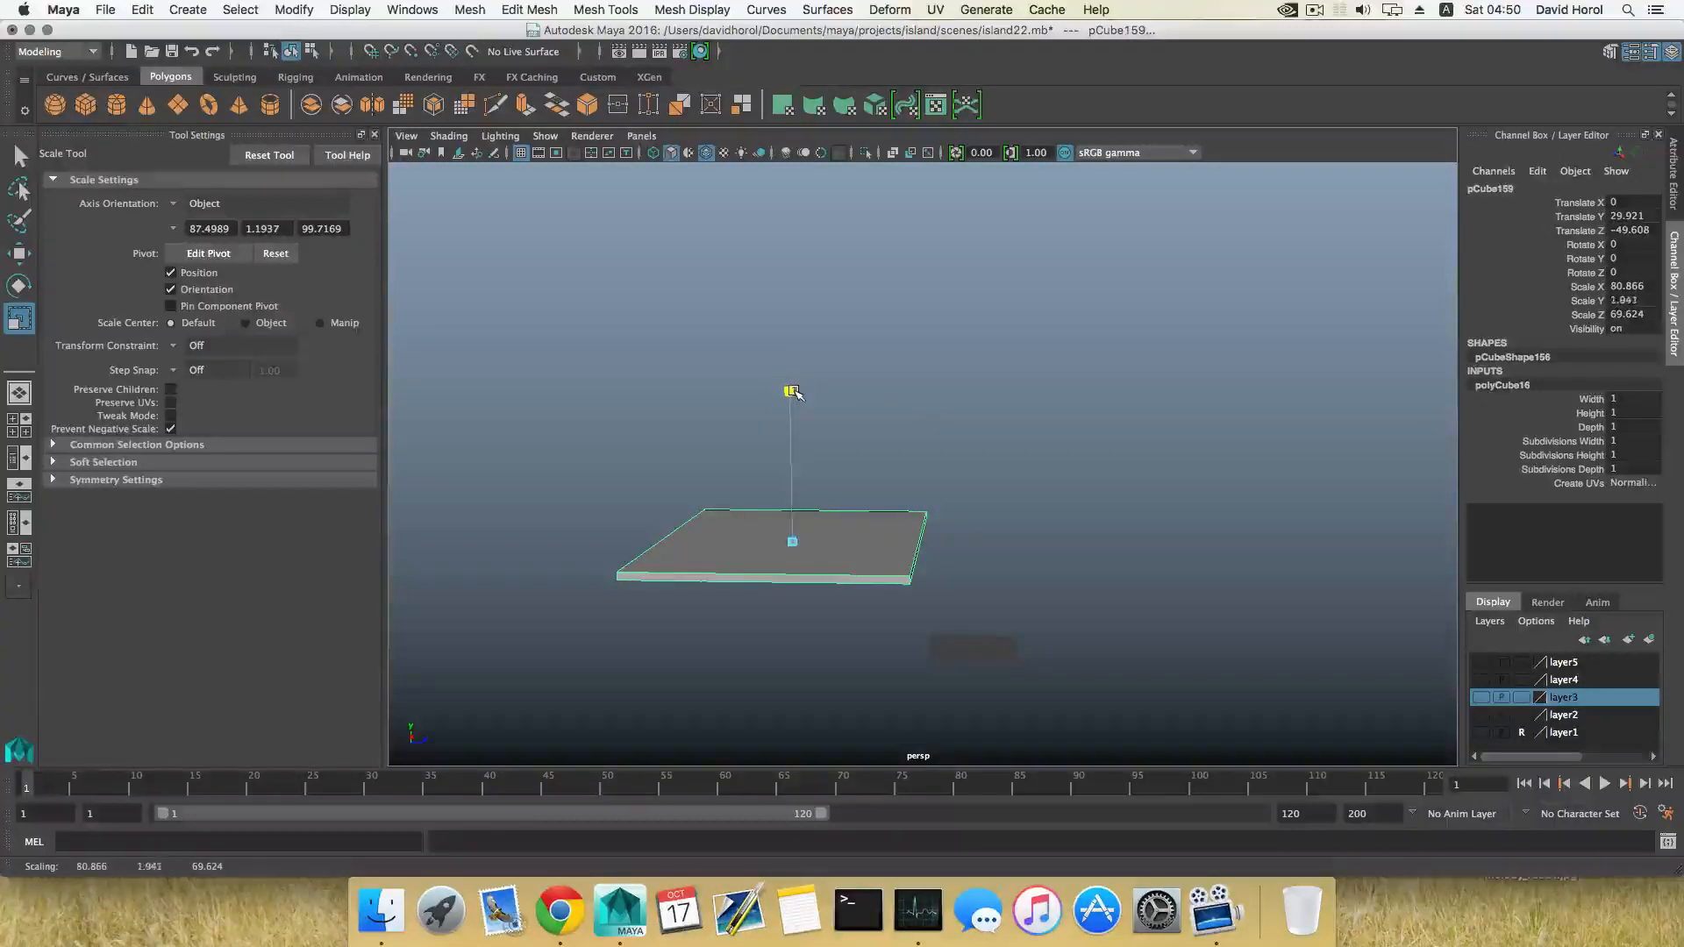
Insert an edge loop across the middle of the slab and bevel it into two parallel loops with fraction 0.5.
right_click_drag(794, 390, 1003, 545, "alt")
left_click_drag(1004, 545, 942, 482, "alt")
right_click_drag(903, 482, 905, 399)
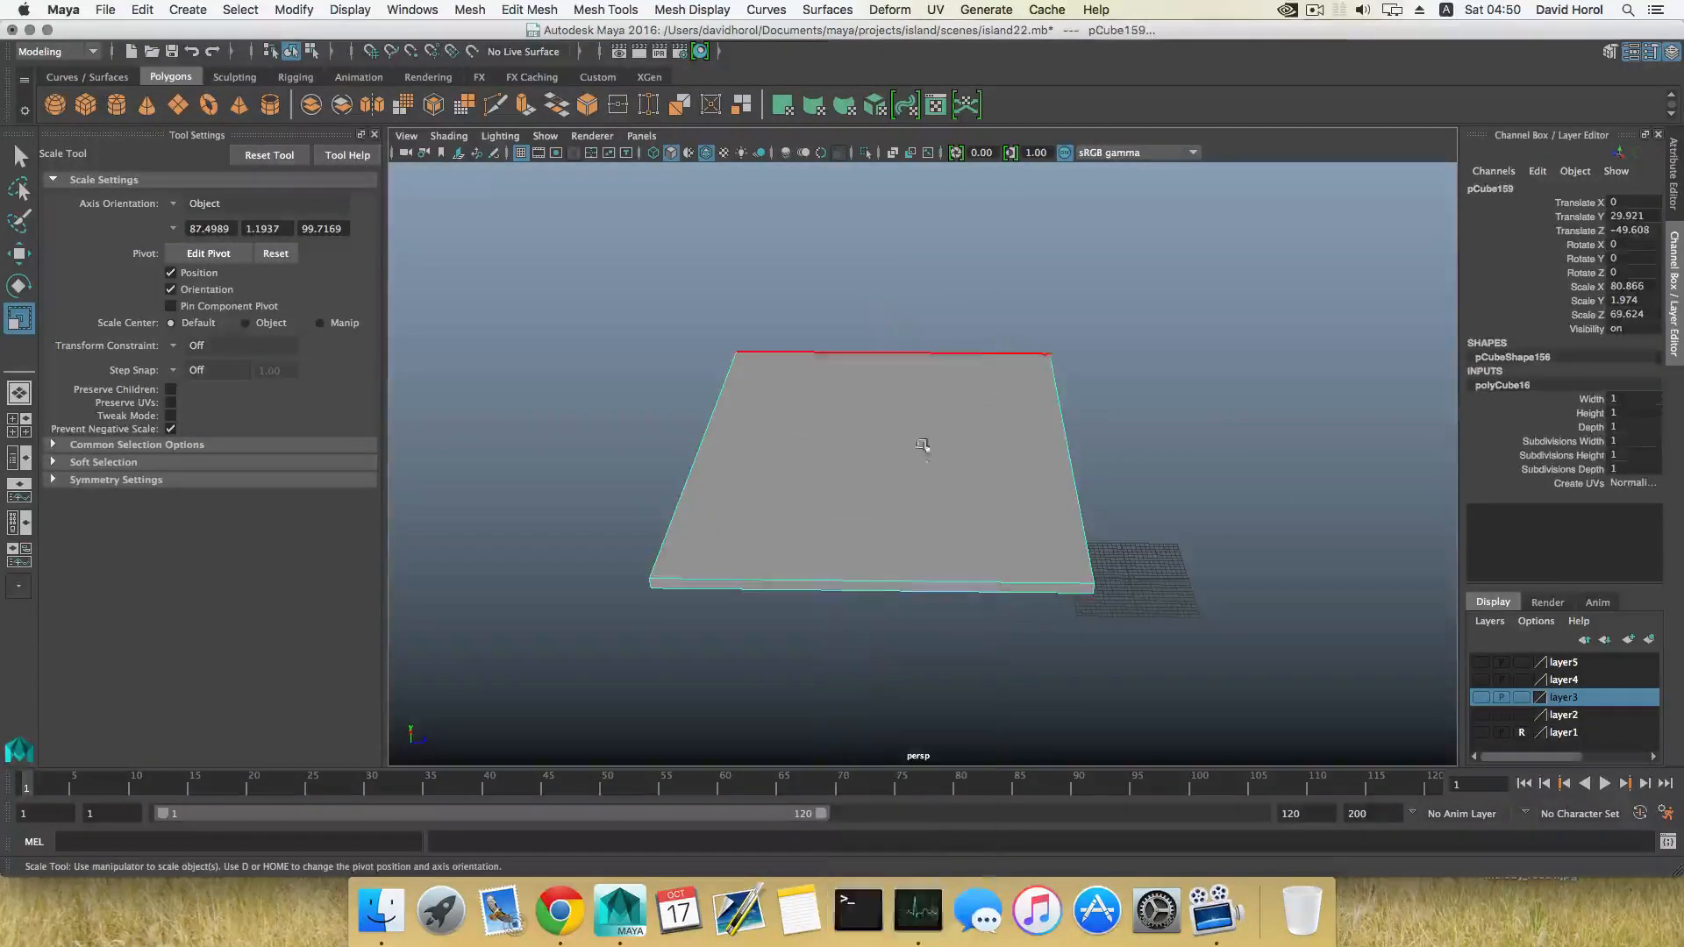
left_click(900, 578)
right_click_drag(915, 576, 909, 646, "shift")
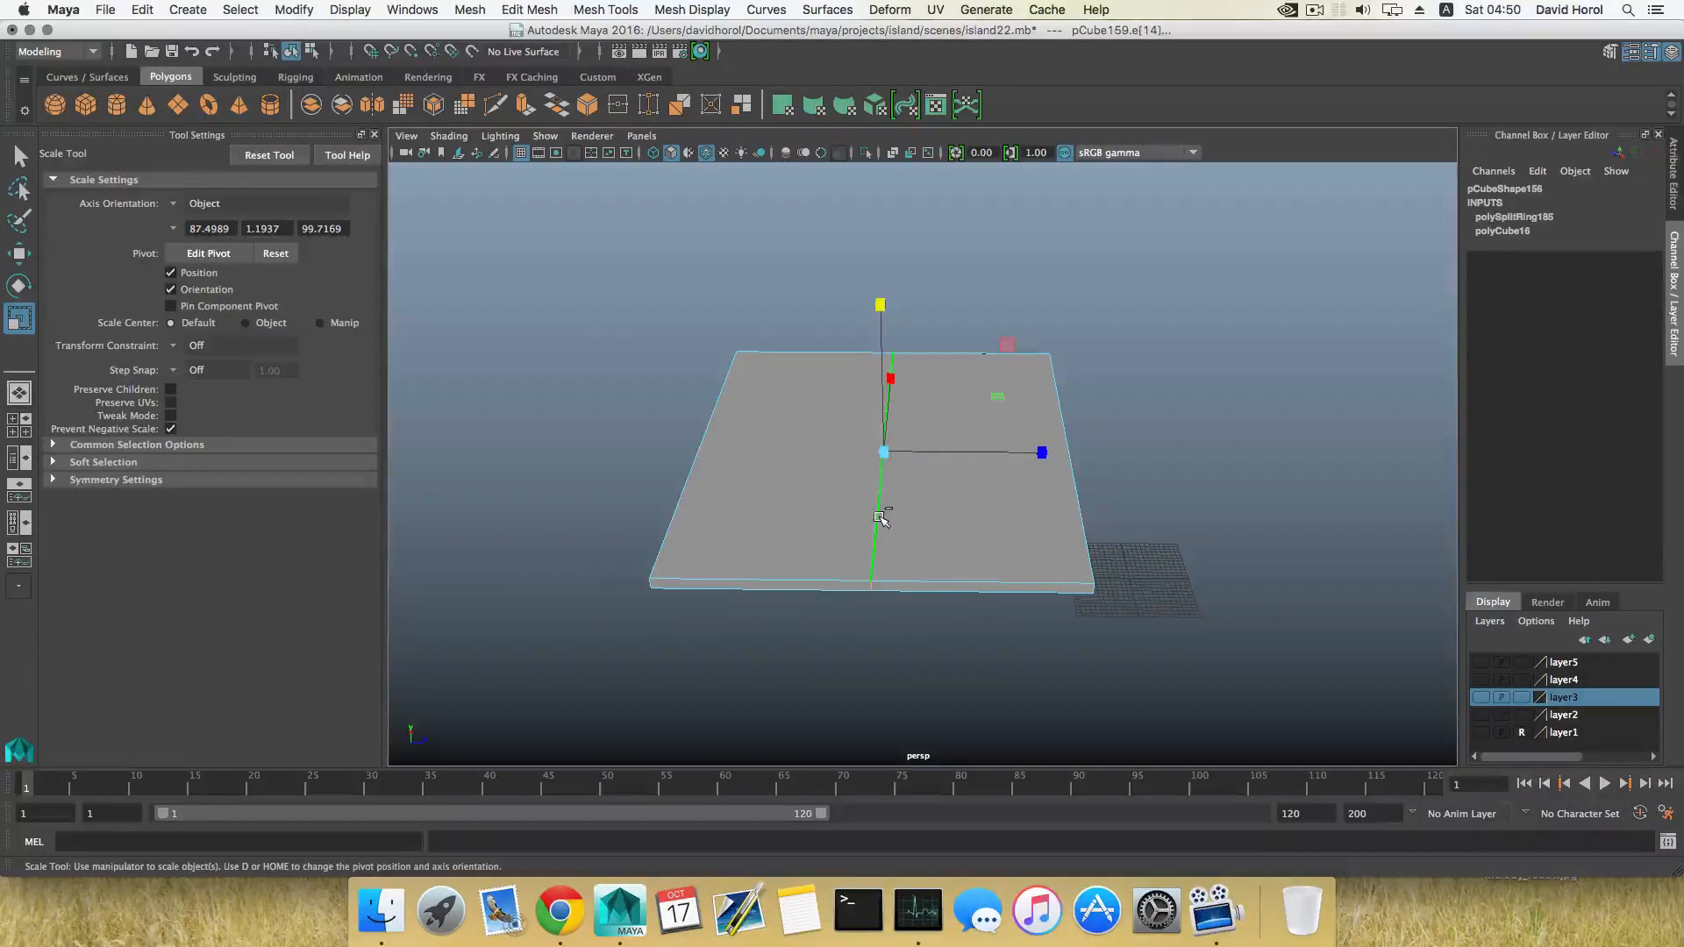
right_click_drag(877, 510, 956, 505, "shift")
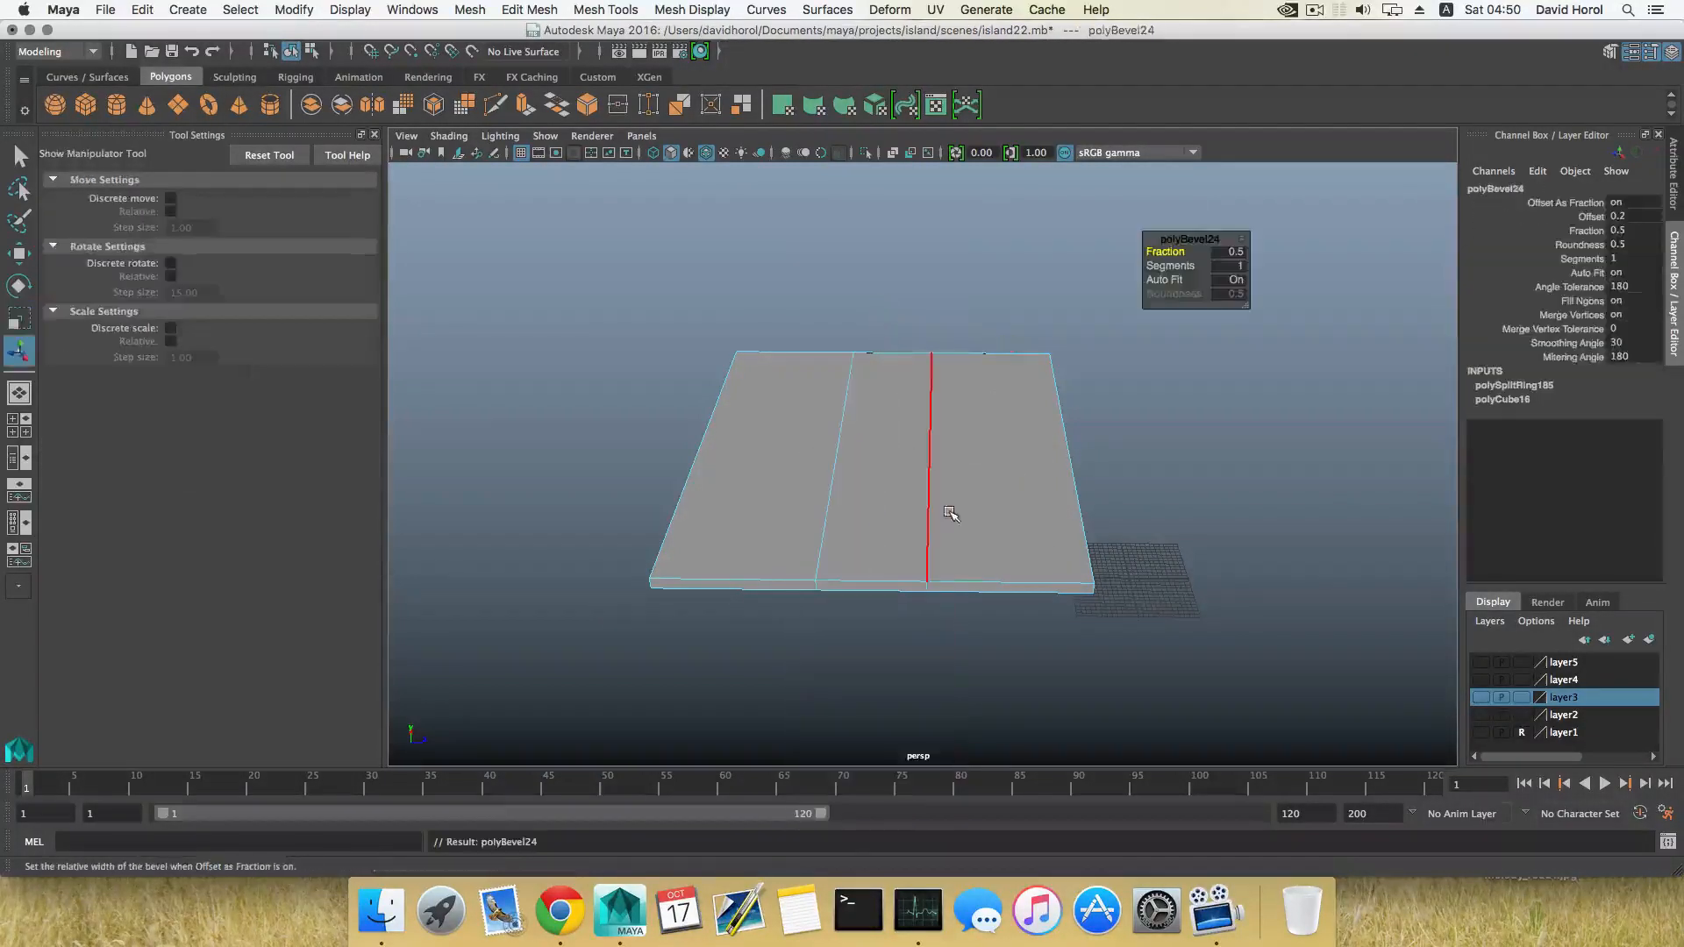
Select both beveled edge loops and scale them apart along Z until they sit just inside the slab's two opposite edges.
left_click(925, 498)
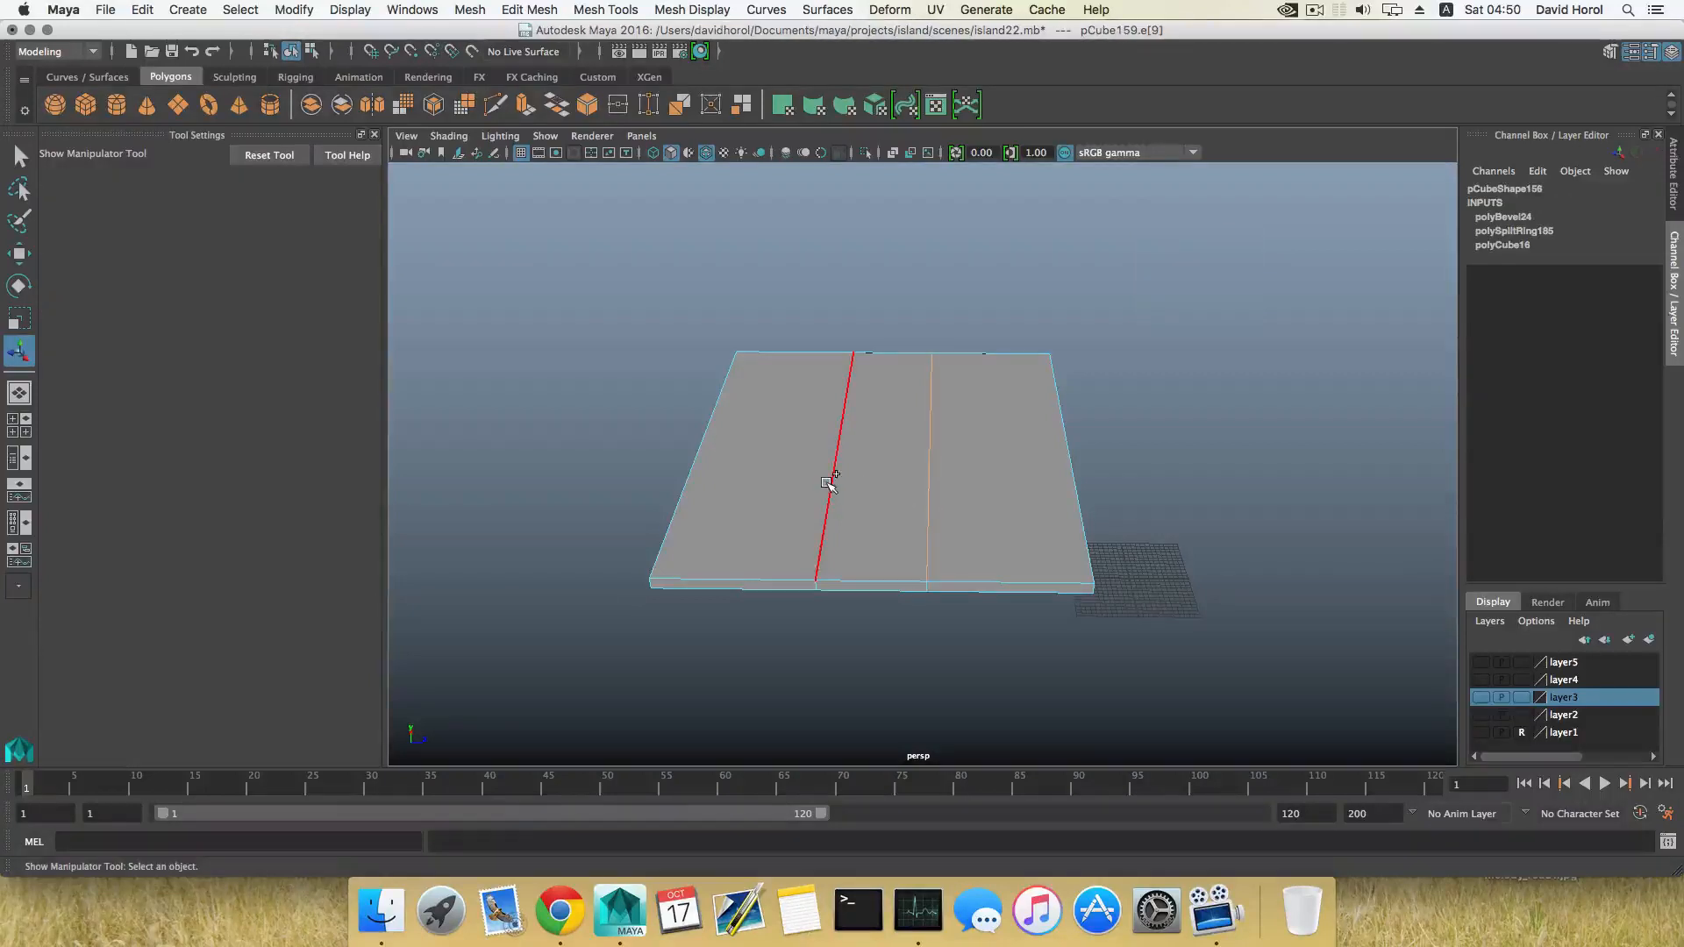
left_click(829, 484, "shift")
left_click(923, 499)
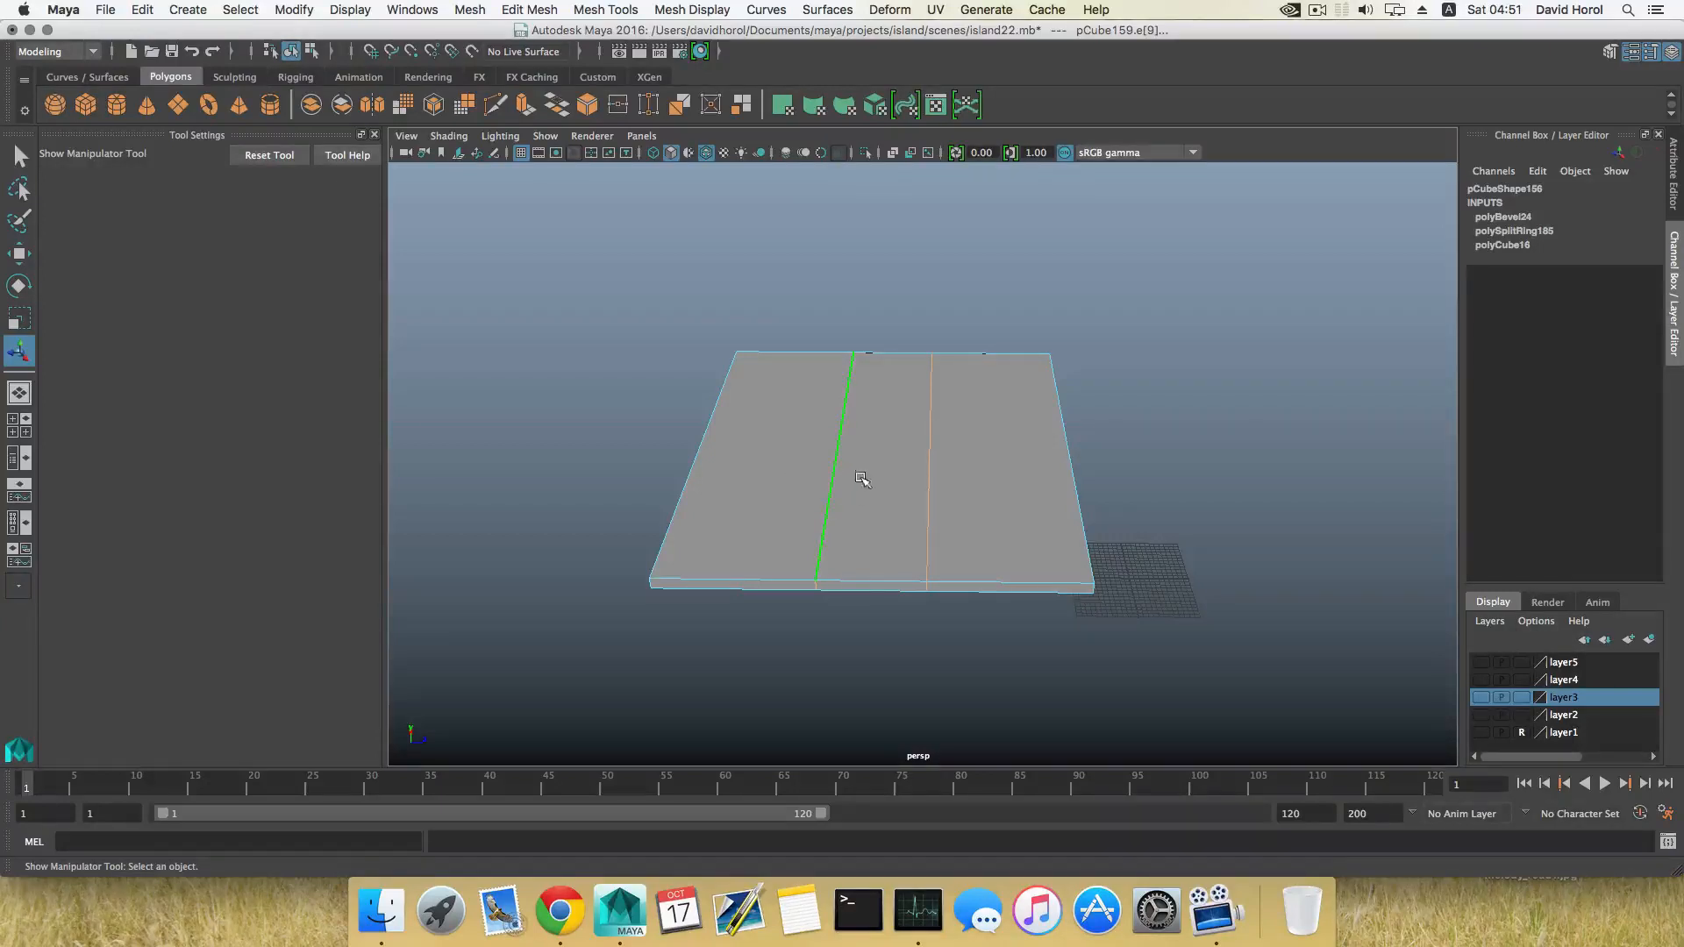
key("r")
left_click_drag(1044, 454, 1181, 459)
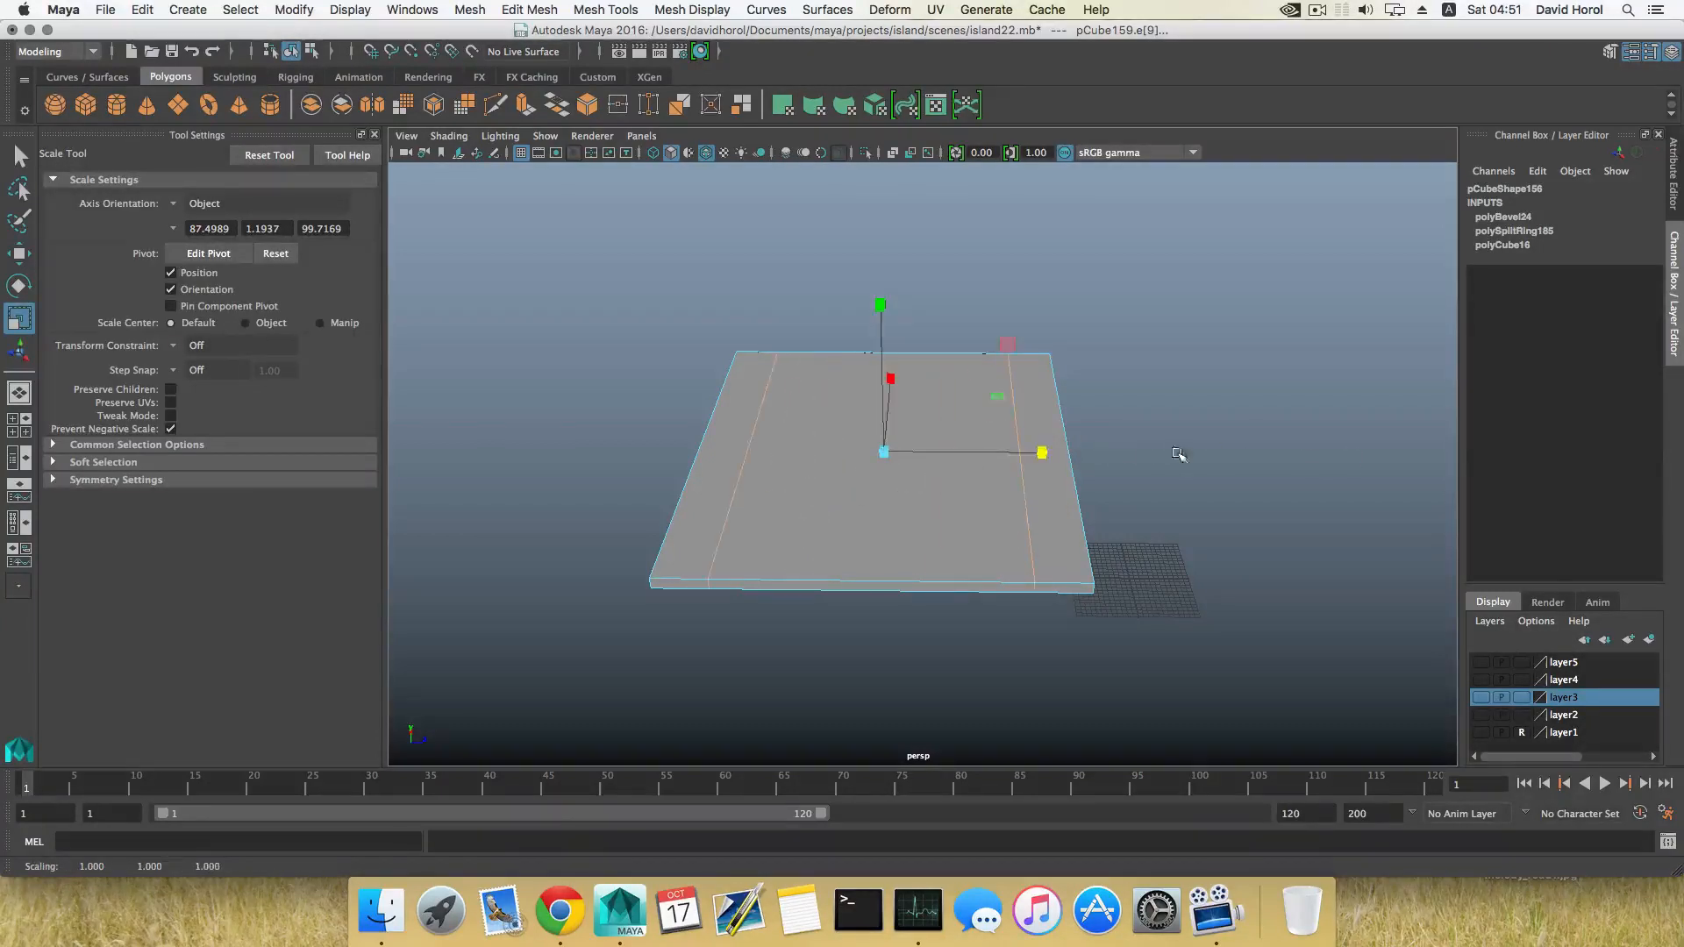
left_click_drag(1049, 455, 1066, 455)
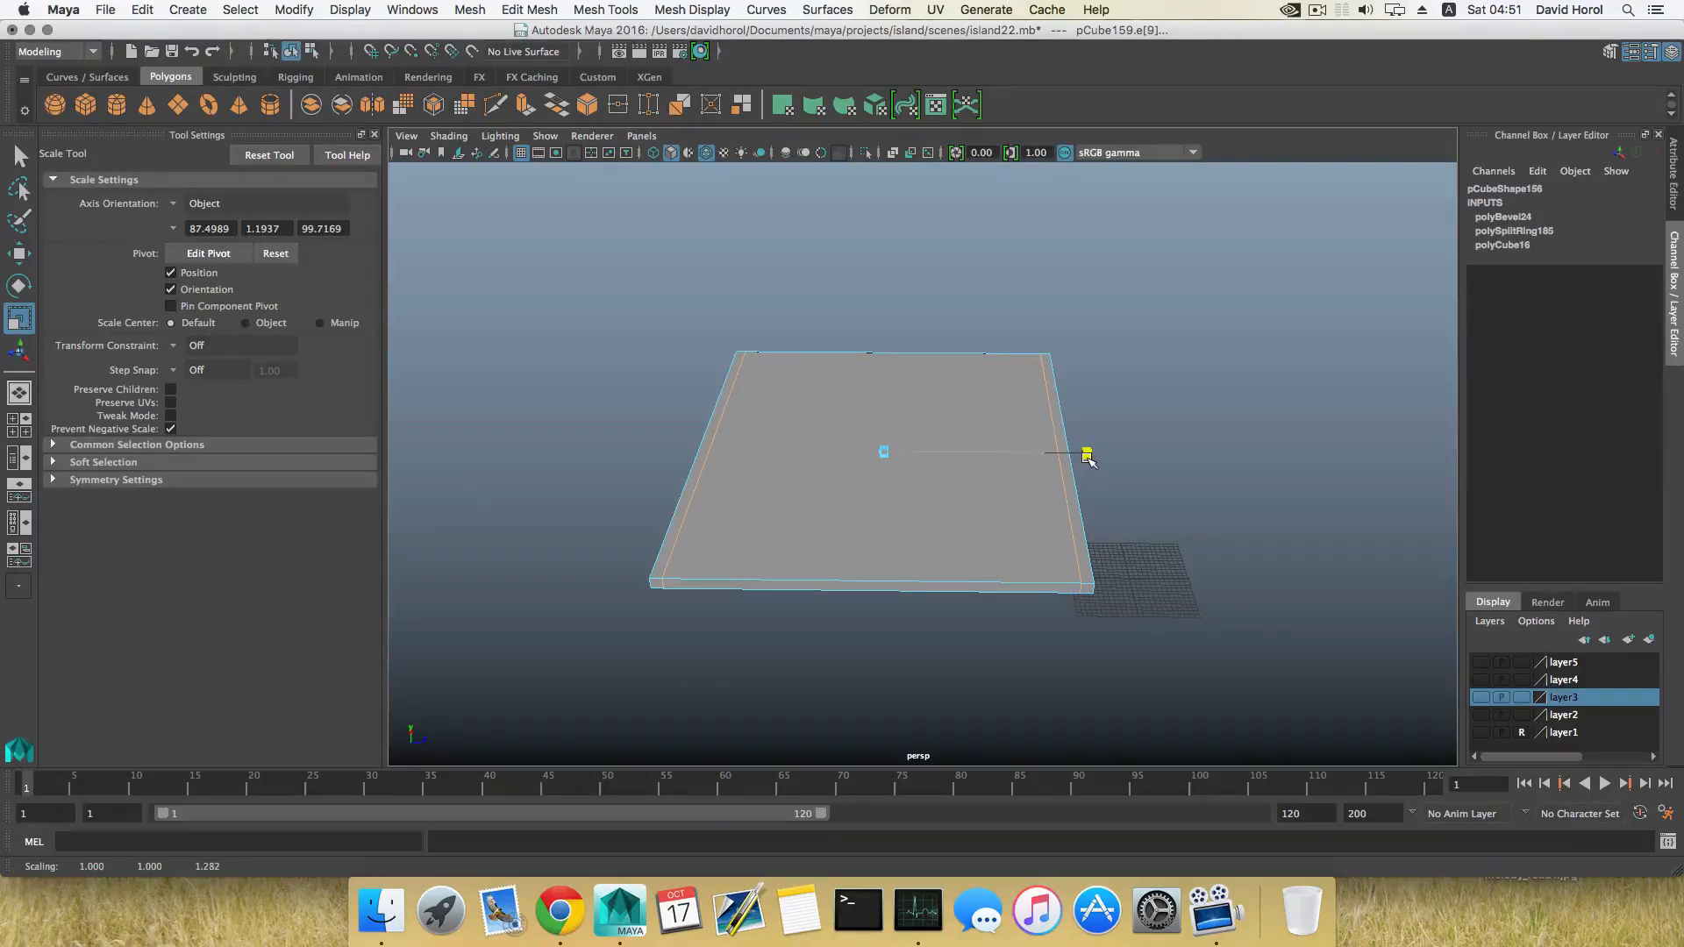
left_click_drag(1088, 457, 1088, 459)
left_click_drag(1083, 532, 973, 498, "alt")
right_click_drag(891, 538, 930, 535, "alt")
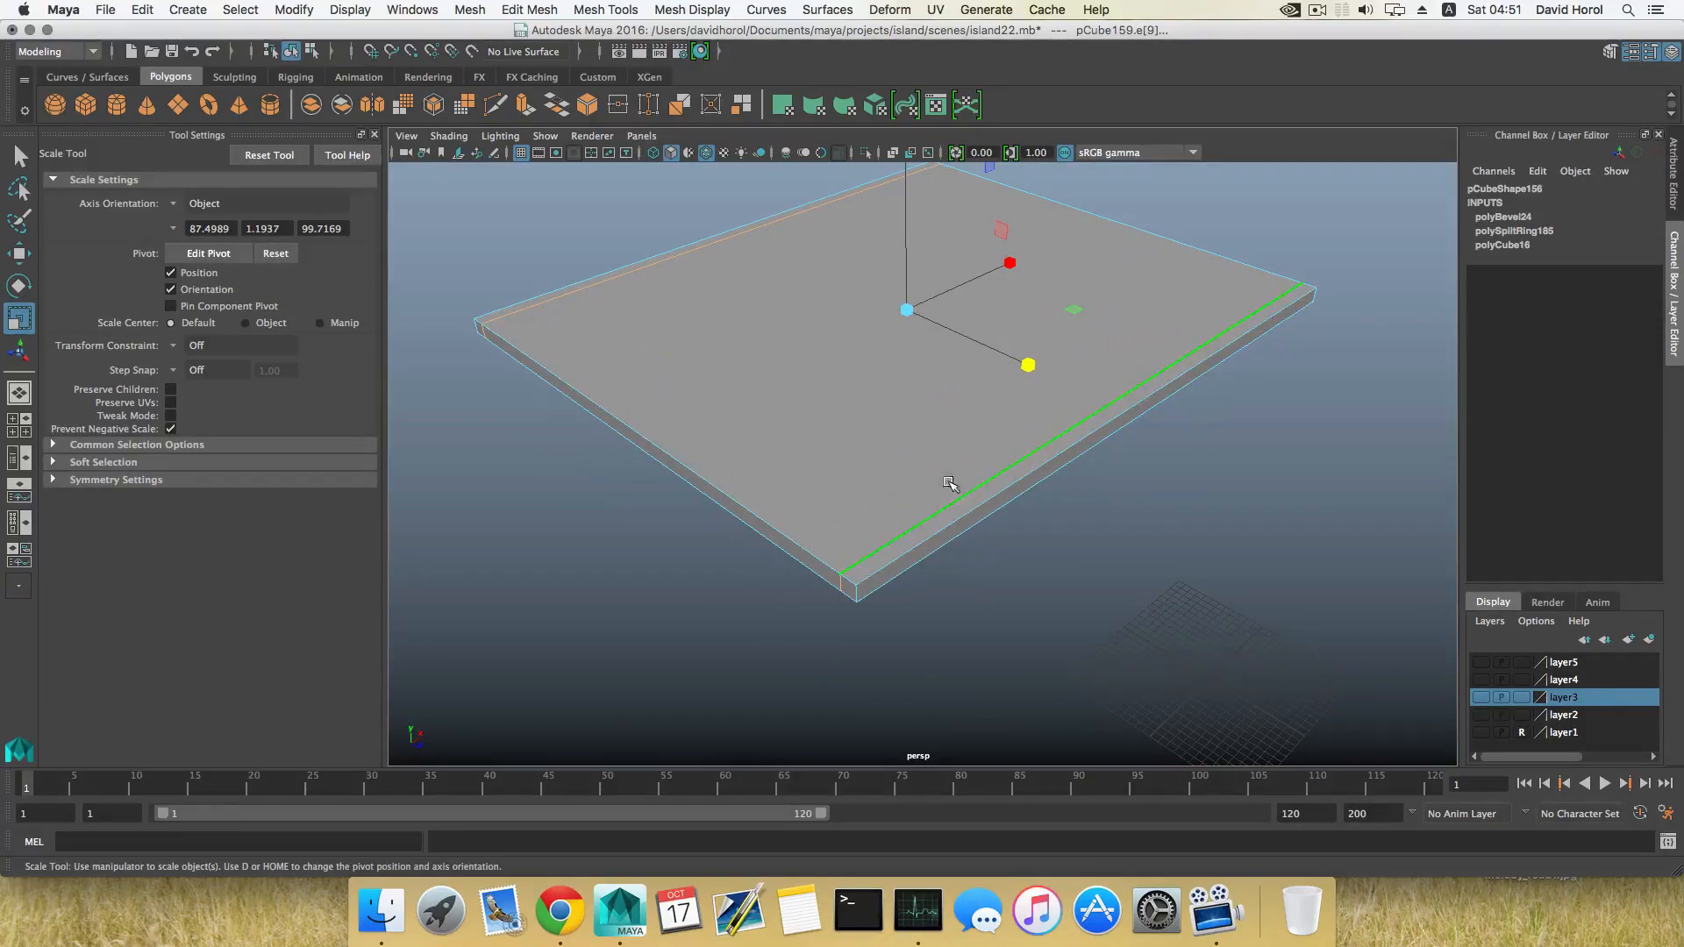
Scale the two selected edge loops slightly farther apart along Z, by a factor of about 1.017.
left_click(1027, 363)
left_click_drag(1027, 363, 1026, 364)
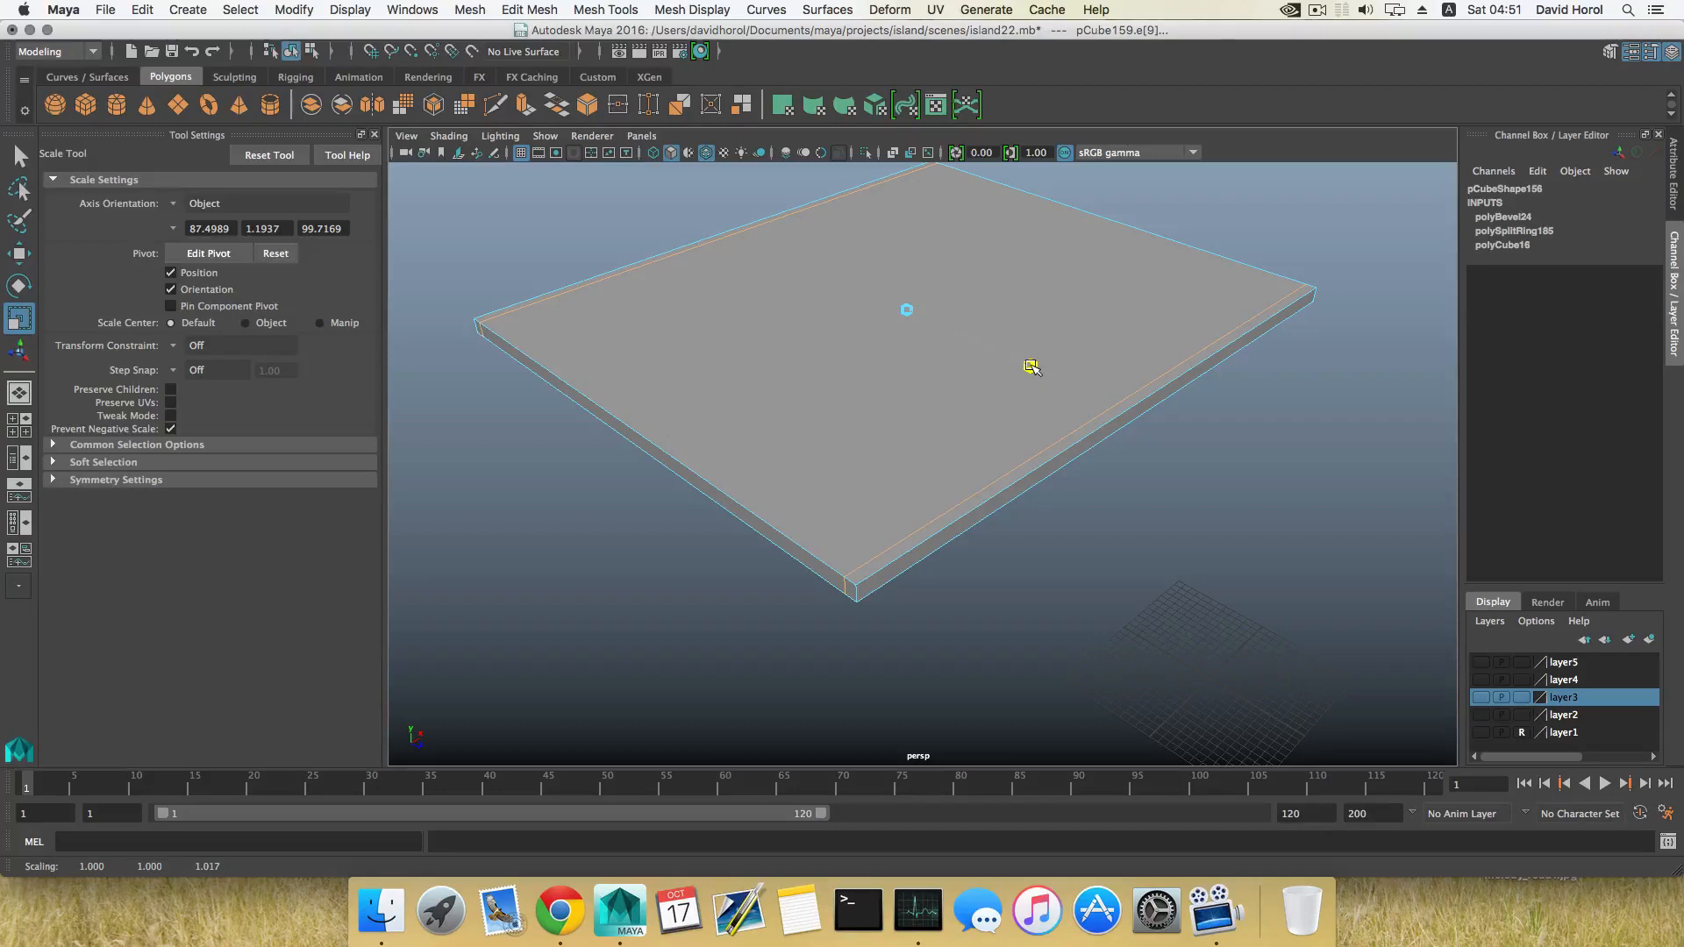
left_click_drag(1032, 366, 1031, 367)
Duplicate the narrow top face strip along the slab's edge as a separate mesh and return to object selection.
left_click_drag(983, 438, 1060, 436, "alt")
left_click_drag(915, 422, 995, 423, "alt")
right_click_drag(1092, 412, 1090, 457)
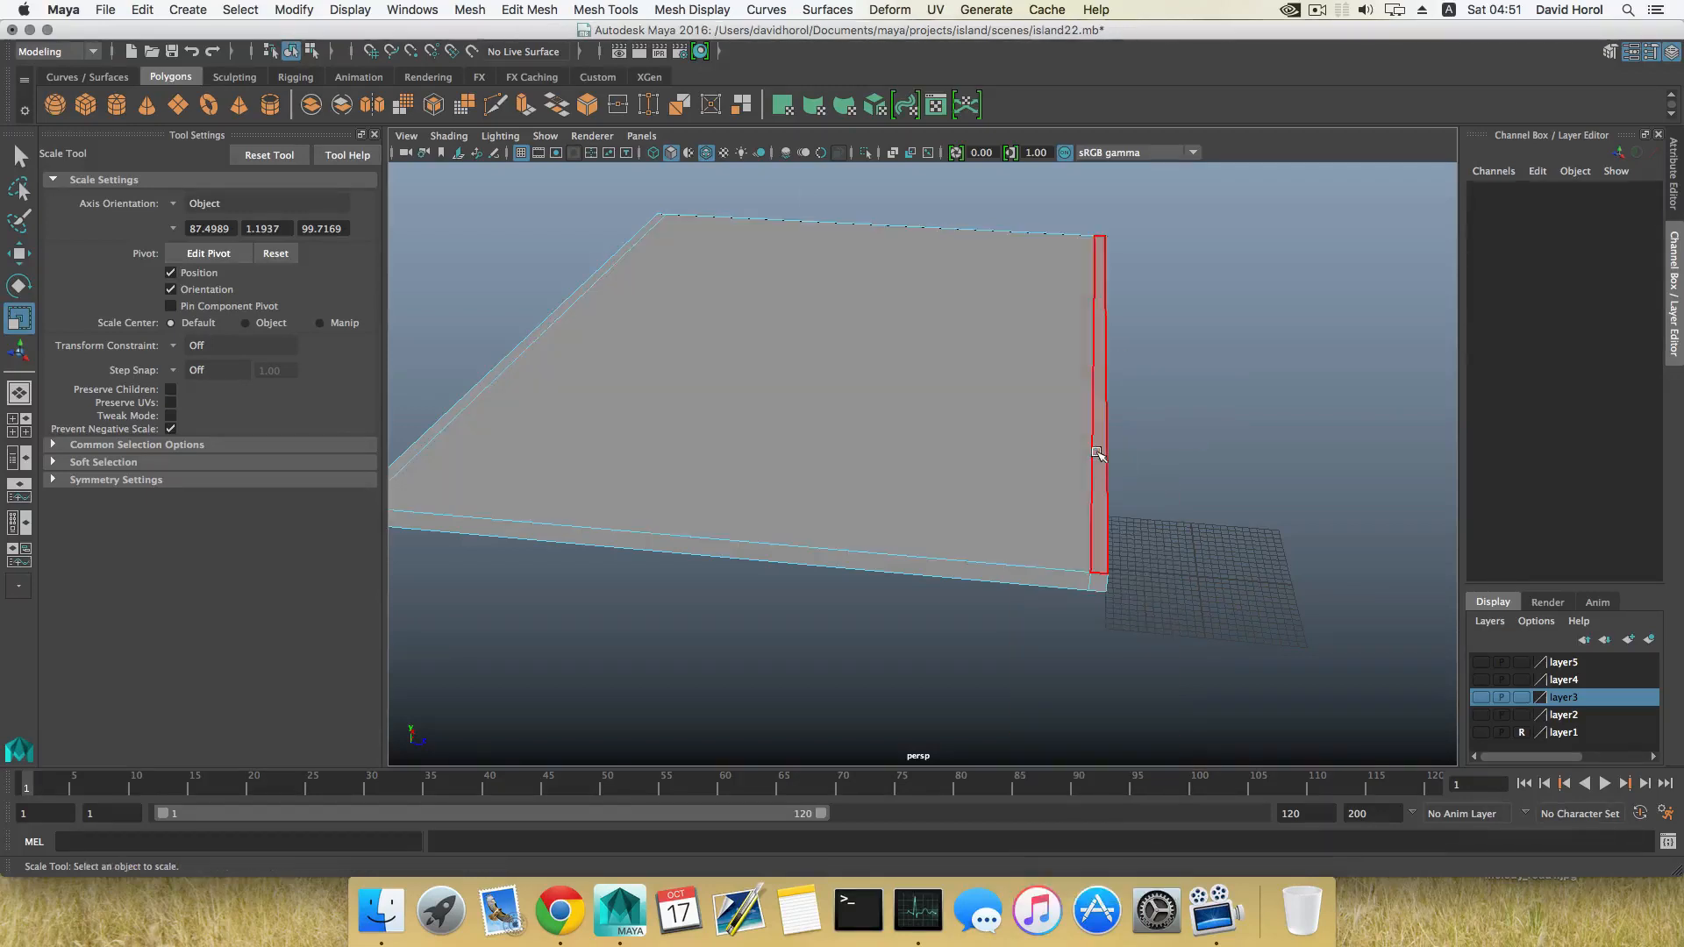
left_click(1088, 452)
left_click_drag(1087, 452, 1054, 477, "alt")
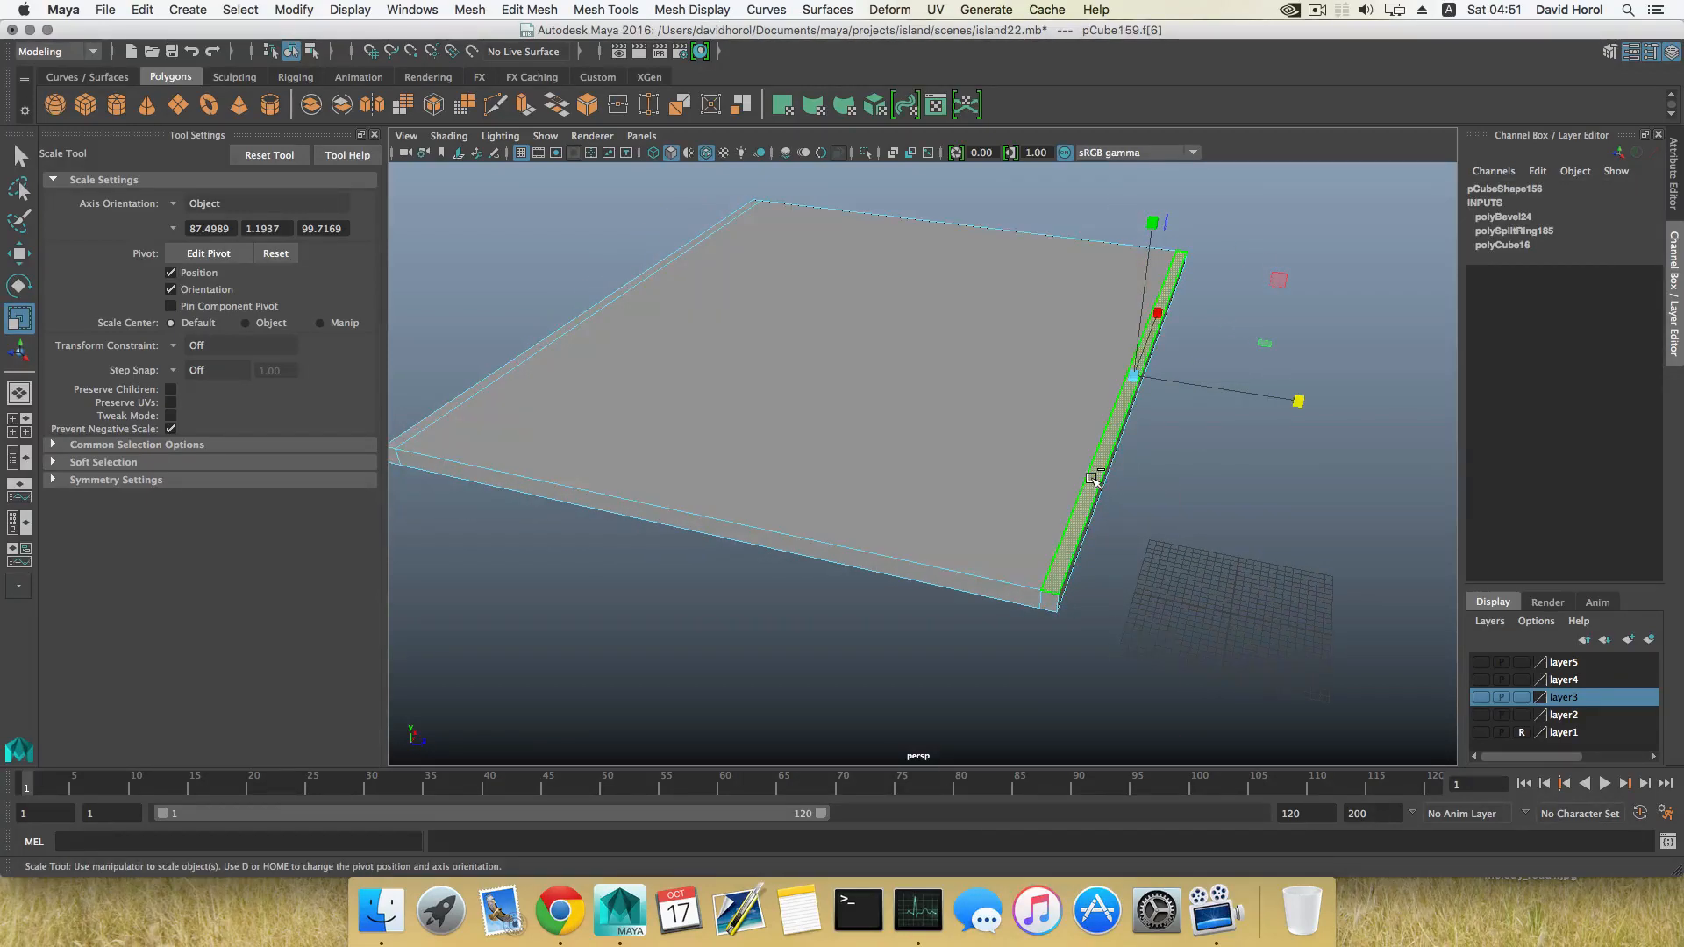
right_click_drag(1092, 478, 1094, 719, "shift")
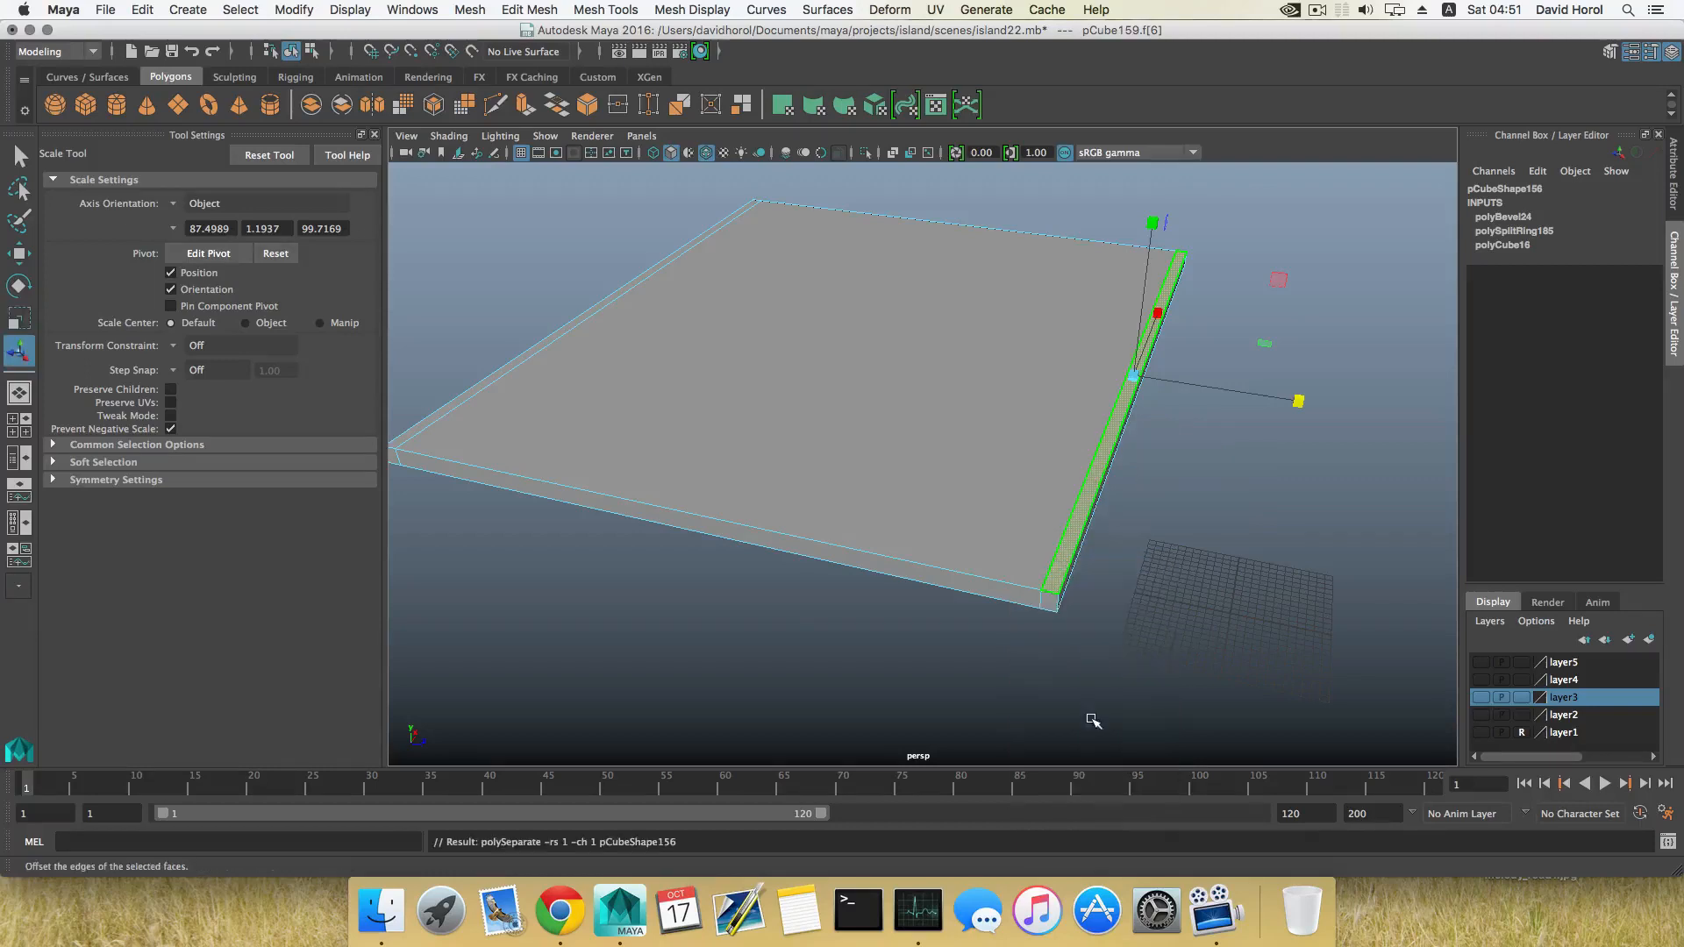
key("F8")
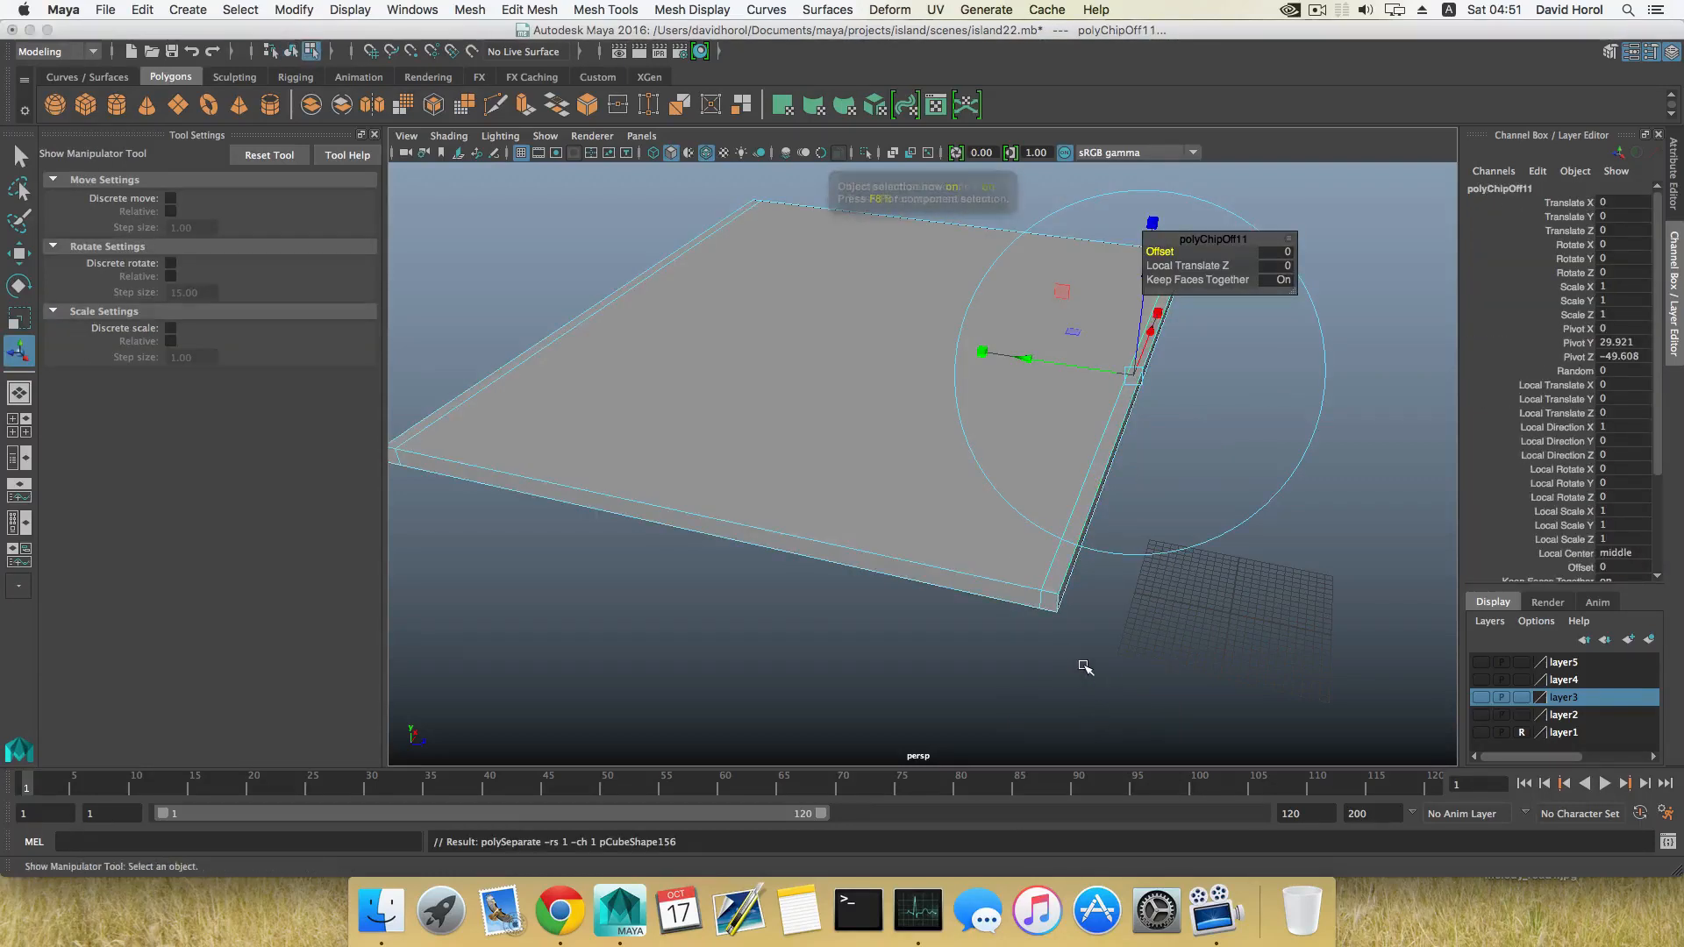
left_click(414, 351)
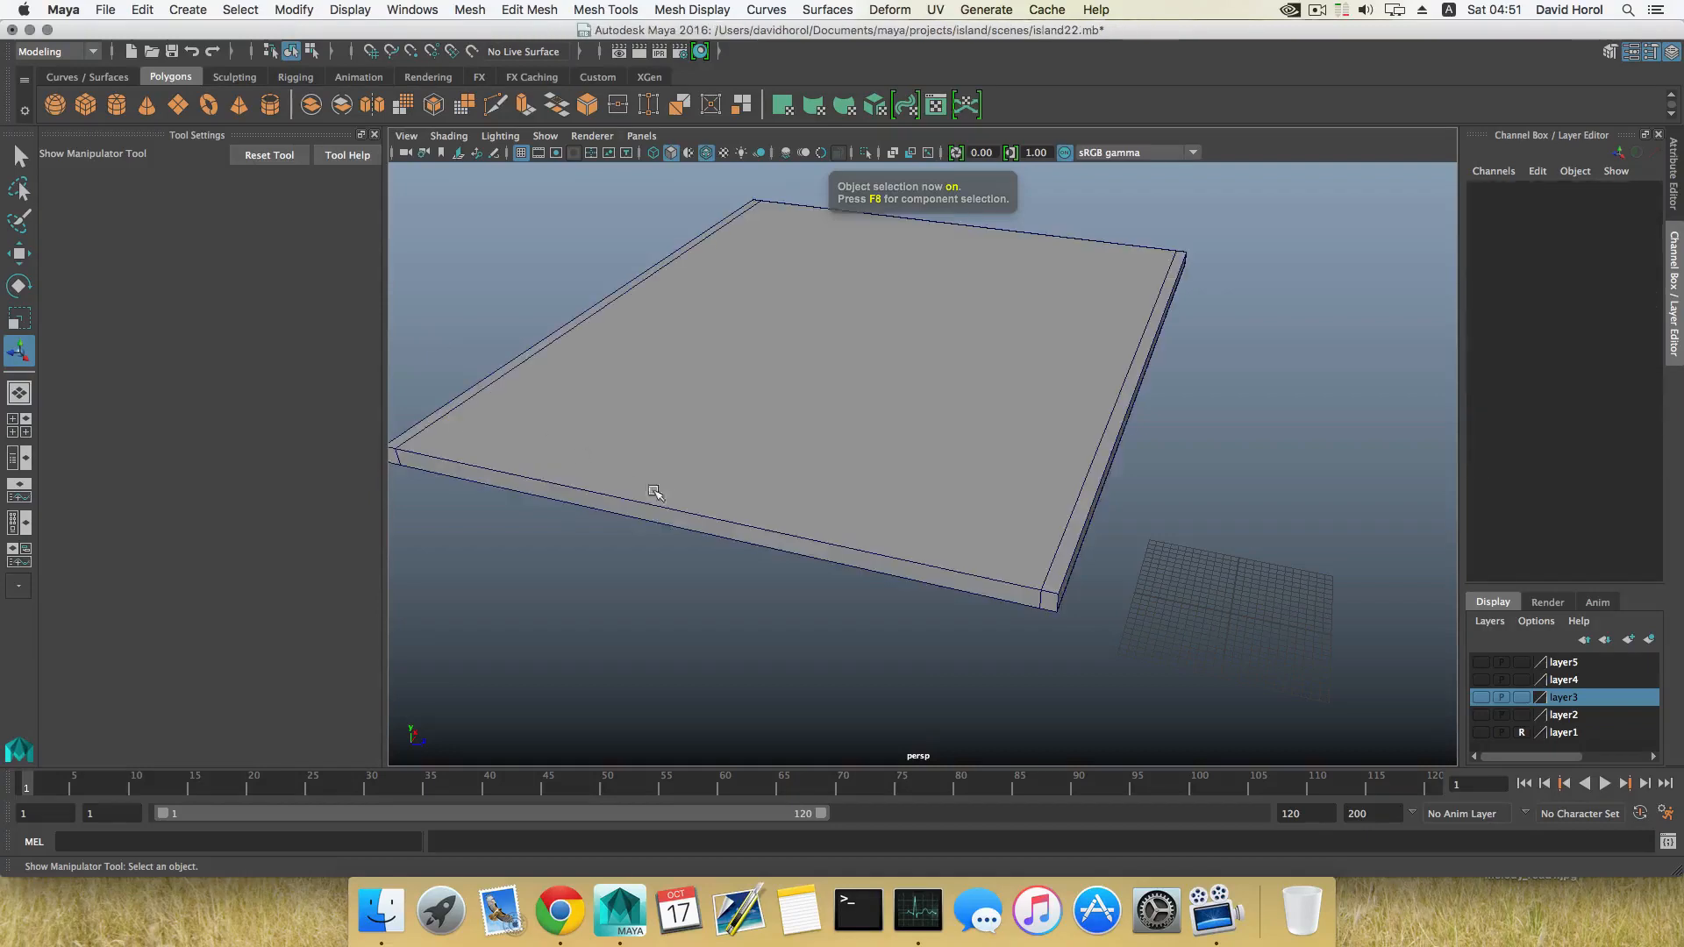
Unparent the duplicated strip polySurface207 from pCube159 in the scene hierarchy.
left_click(940, 473)
left_click(1137, 459, "shift")
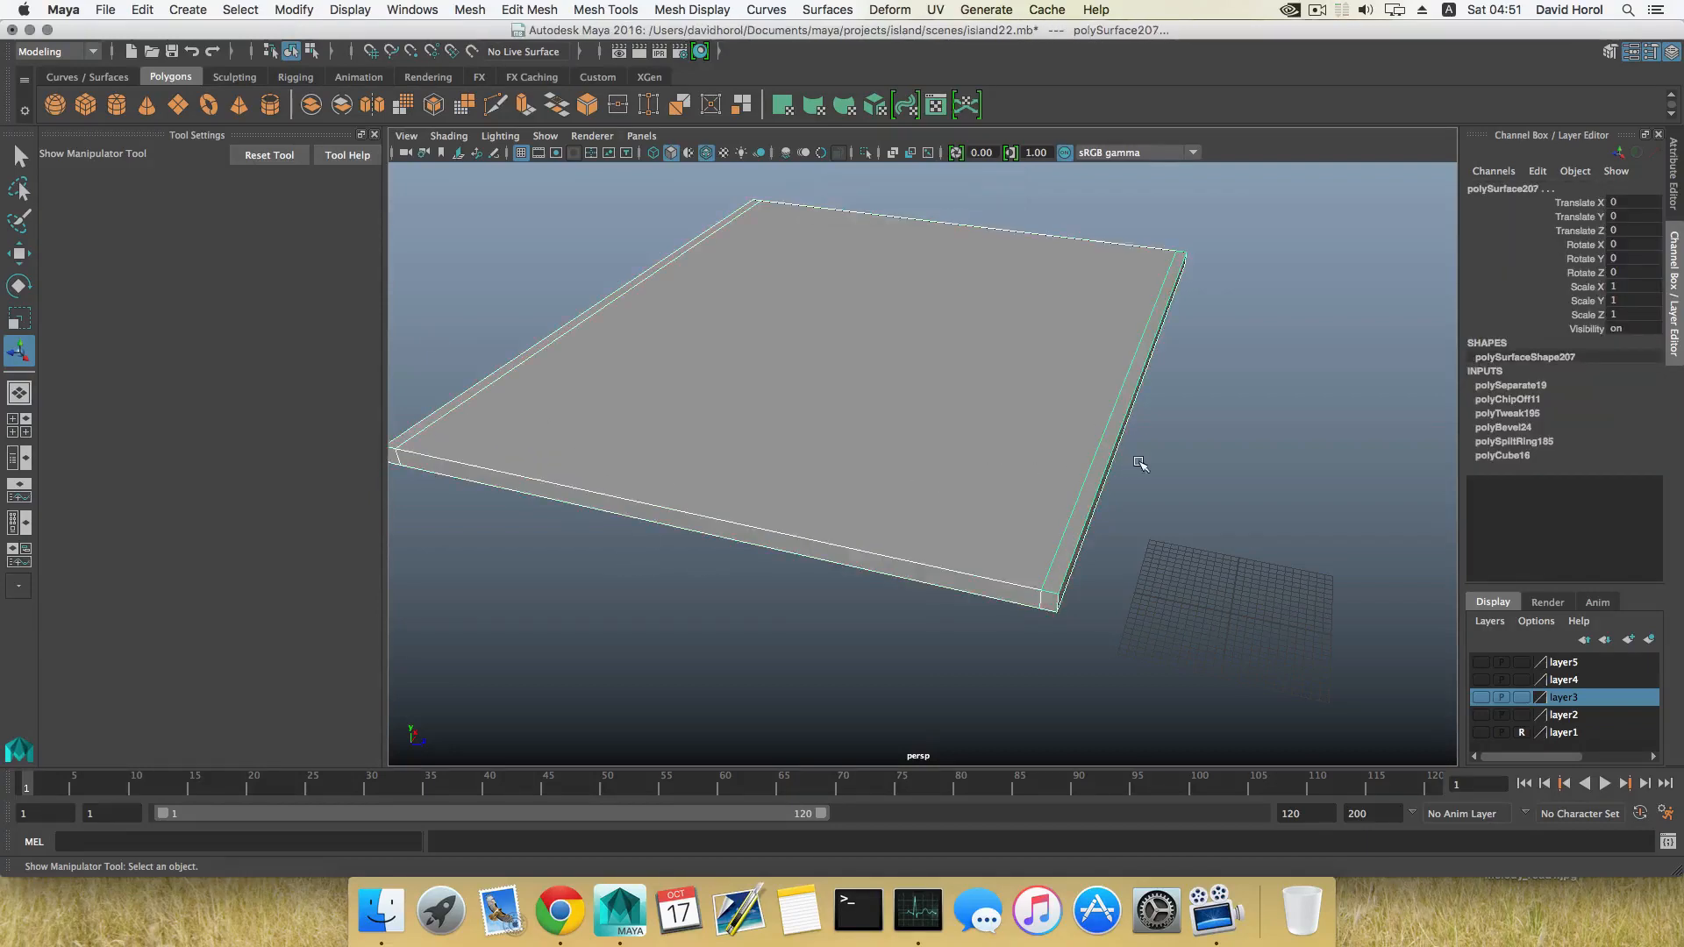
left_click(24, 459)
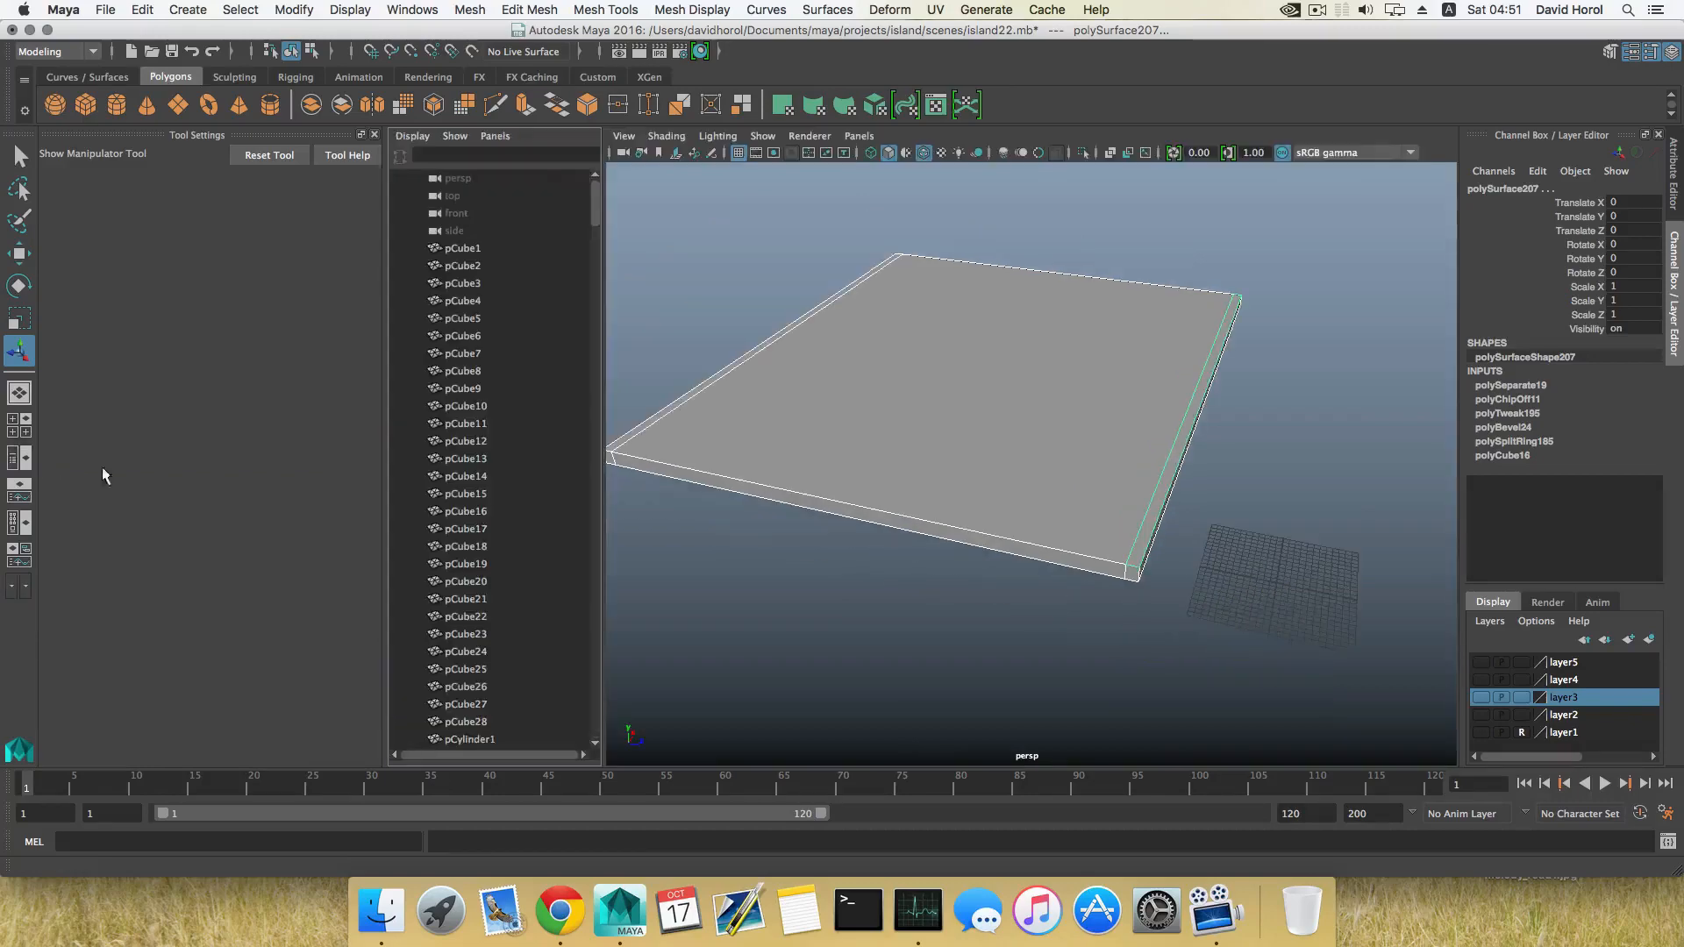
scroll(511, 561, "down", 15)
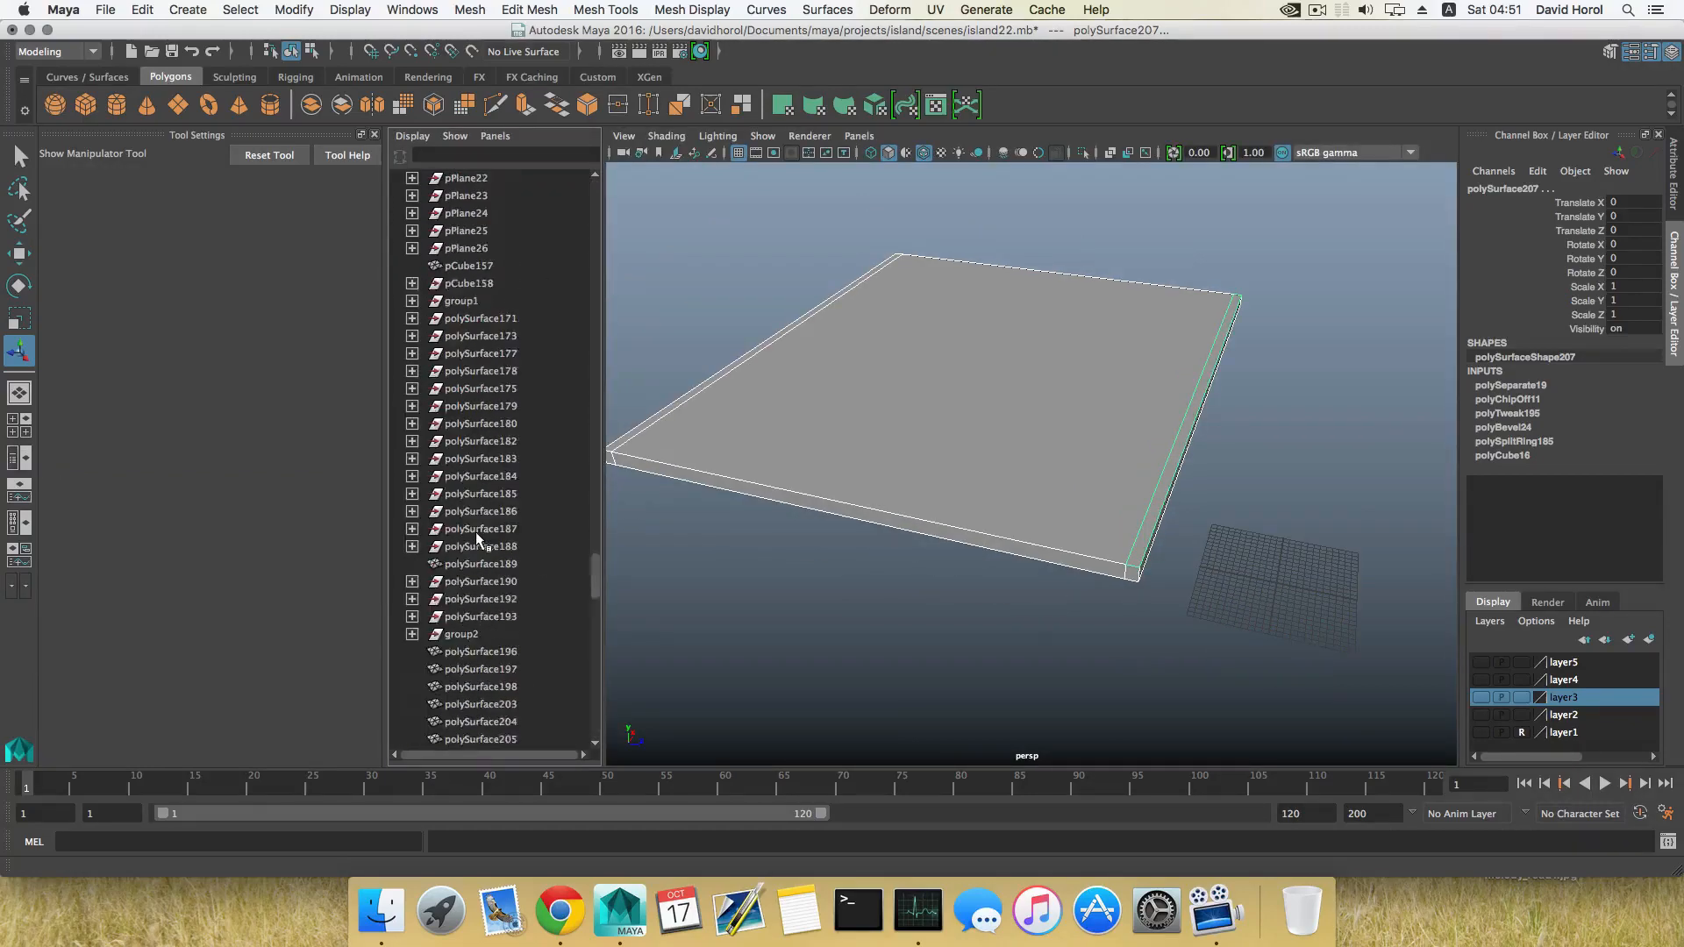
scroll(479, 537, "down", 6)
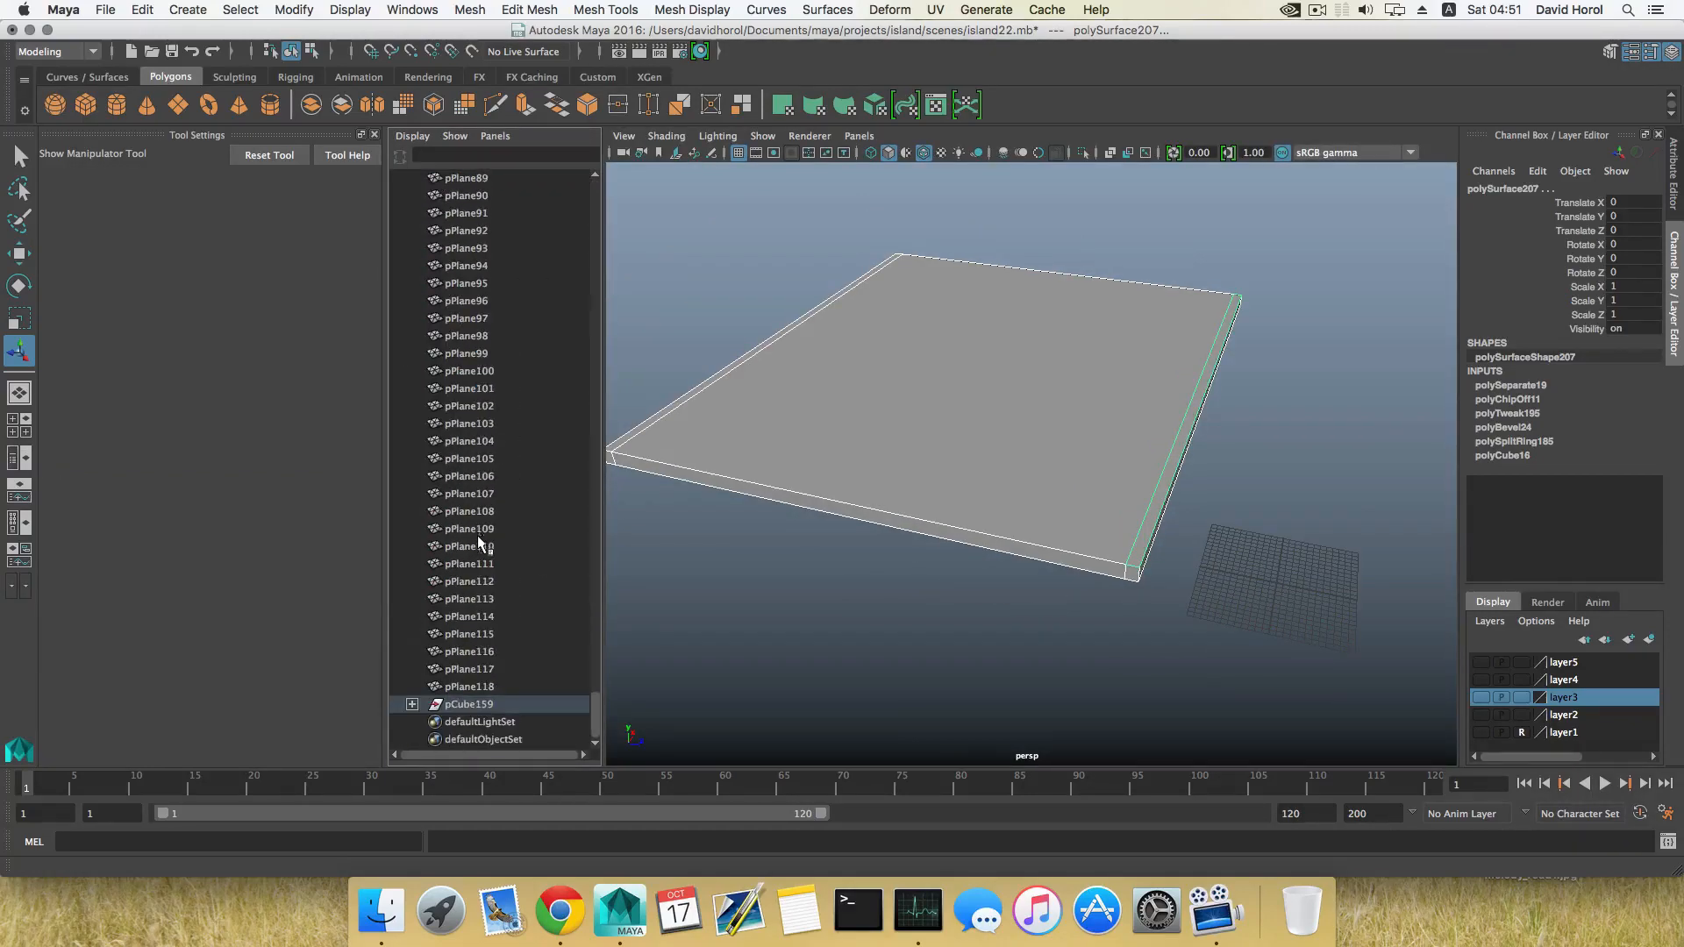
left_click(412, 705)
scroll(465, 654, "down", 1)
left_click(488, 687)
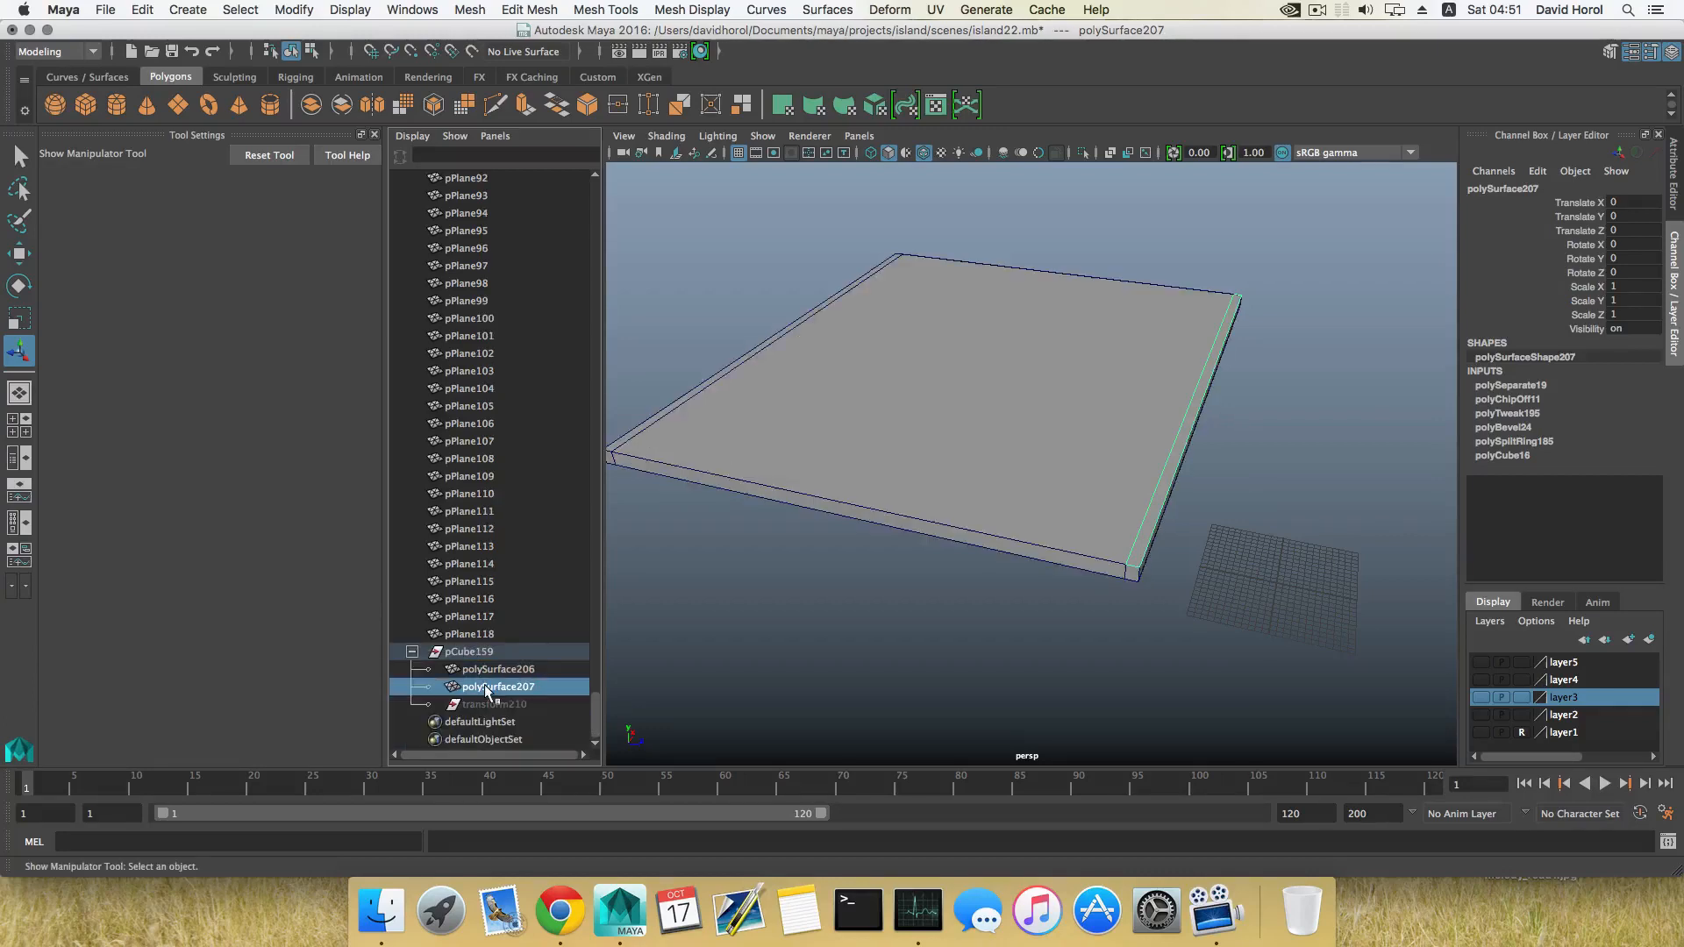
left_click_drag(488, 687, 491, 649)
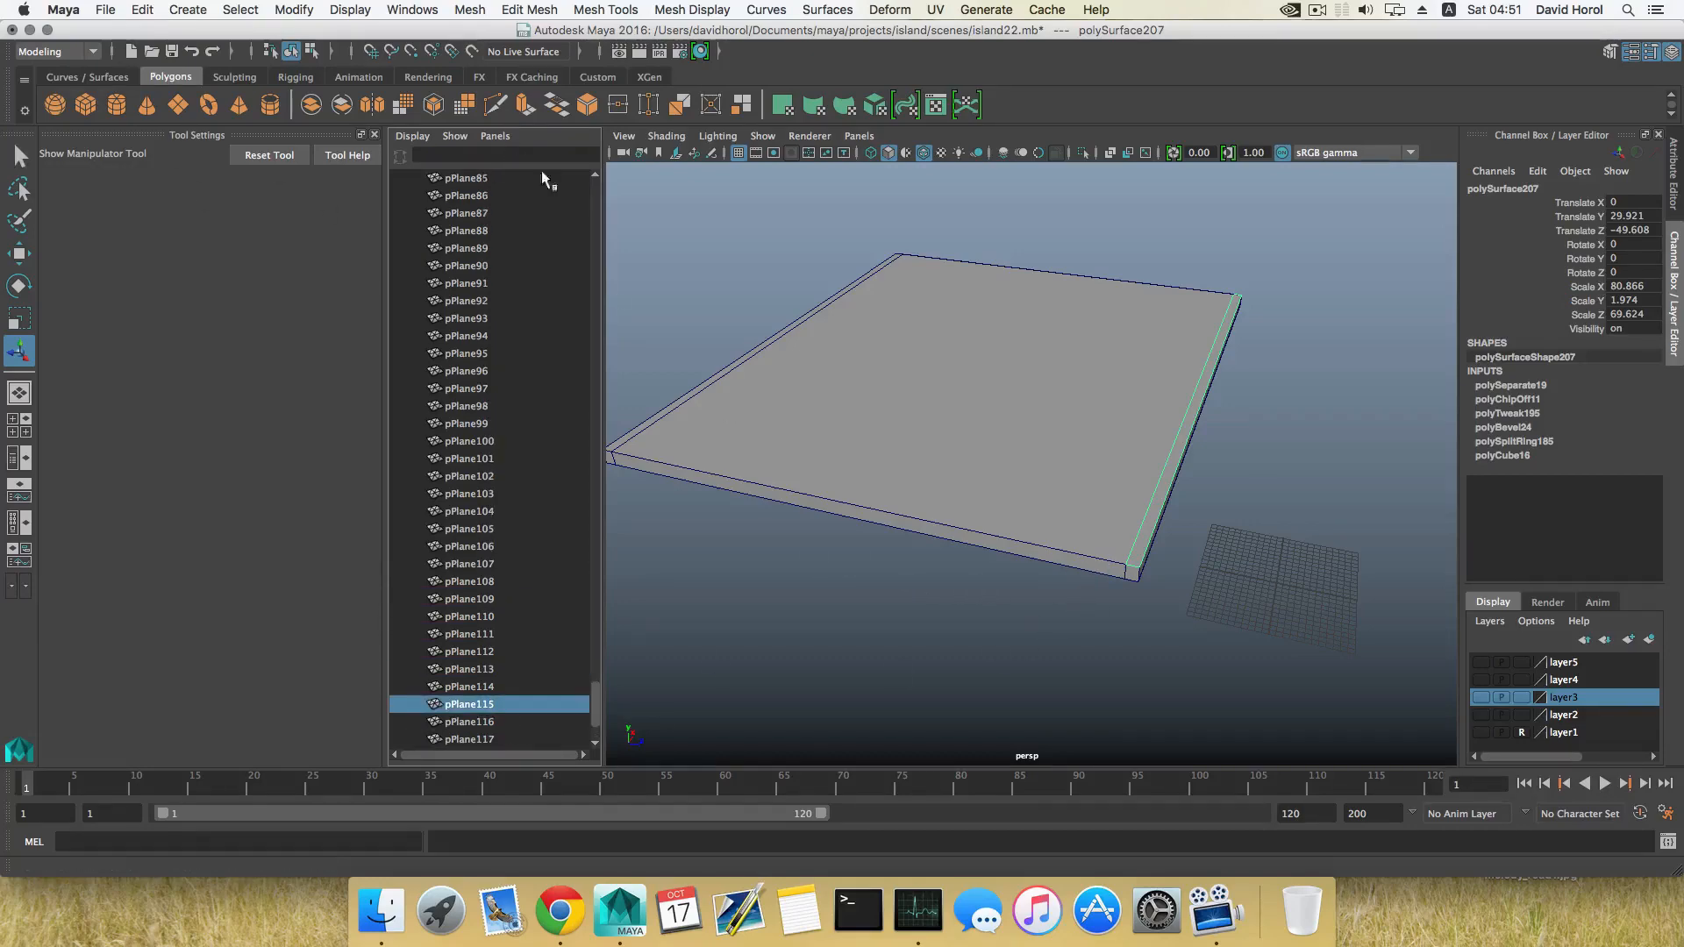
Restore the single perspective view without the Outliner and close the Tool Settings.
key("space")
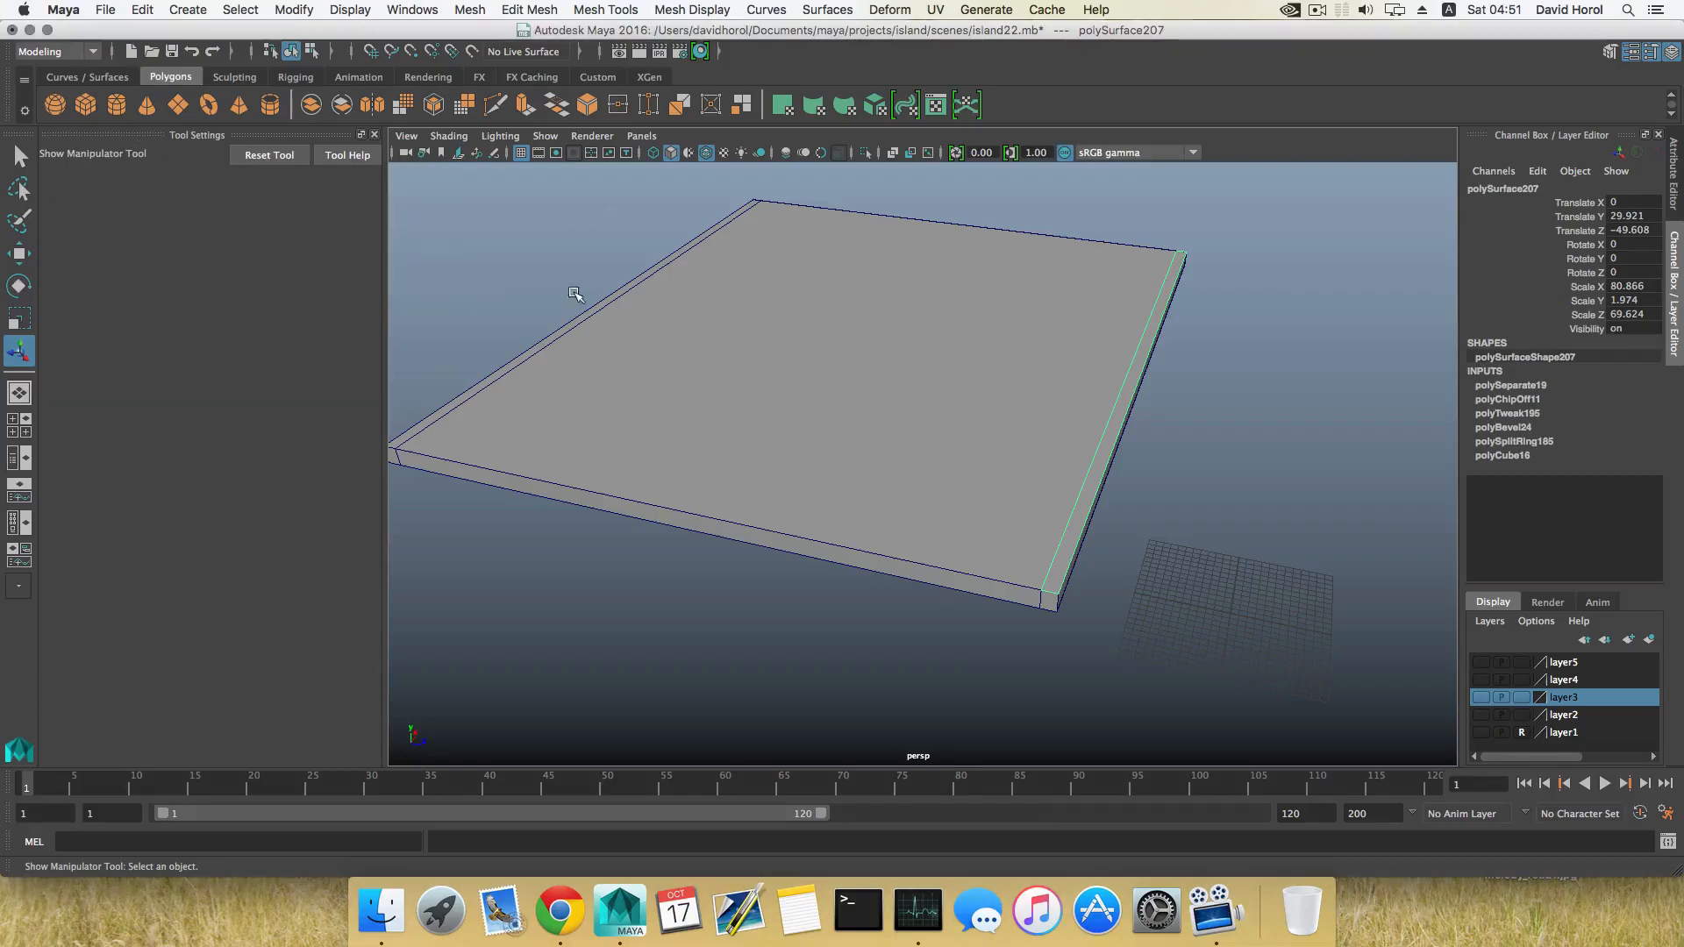
key("space")
key("space")
key("space")
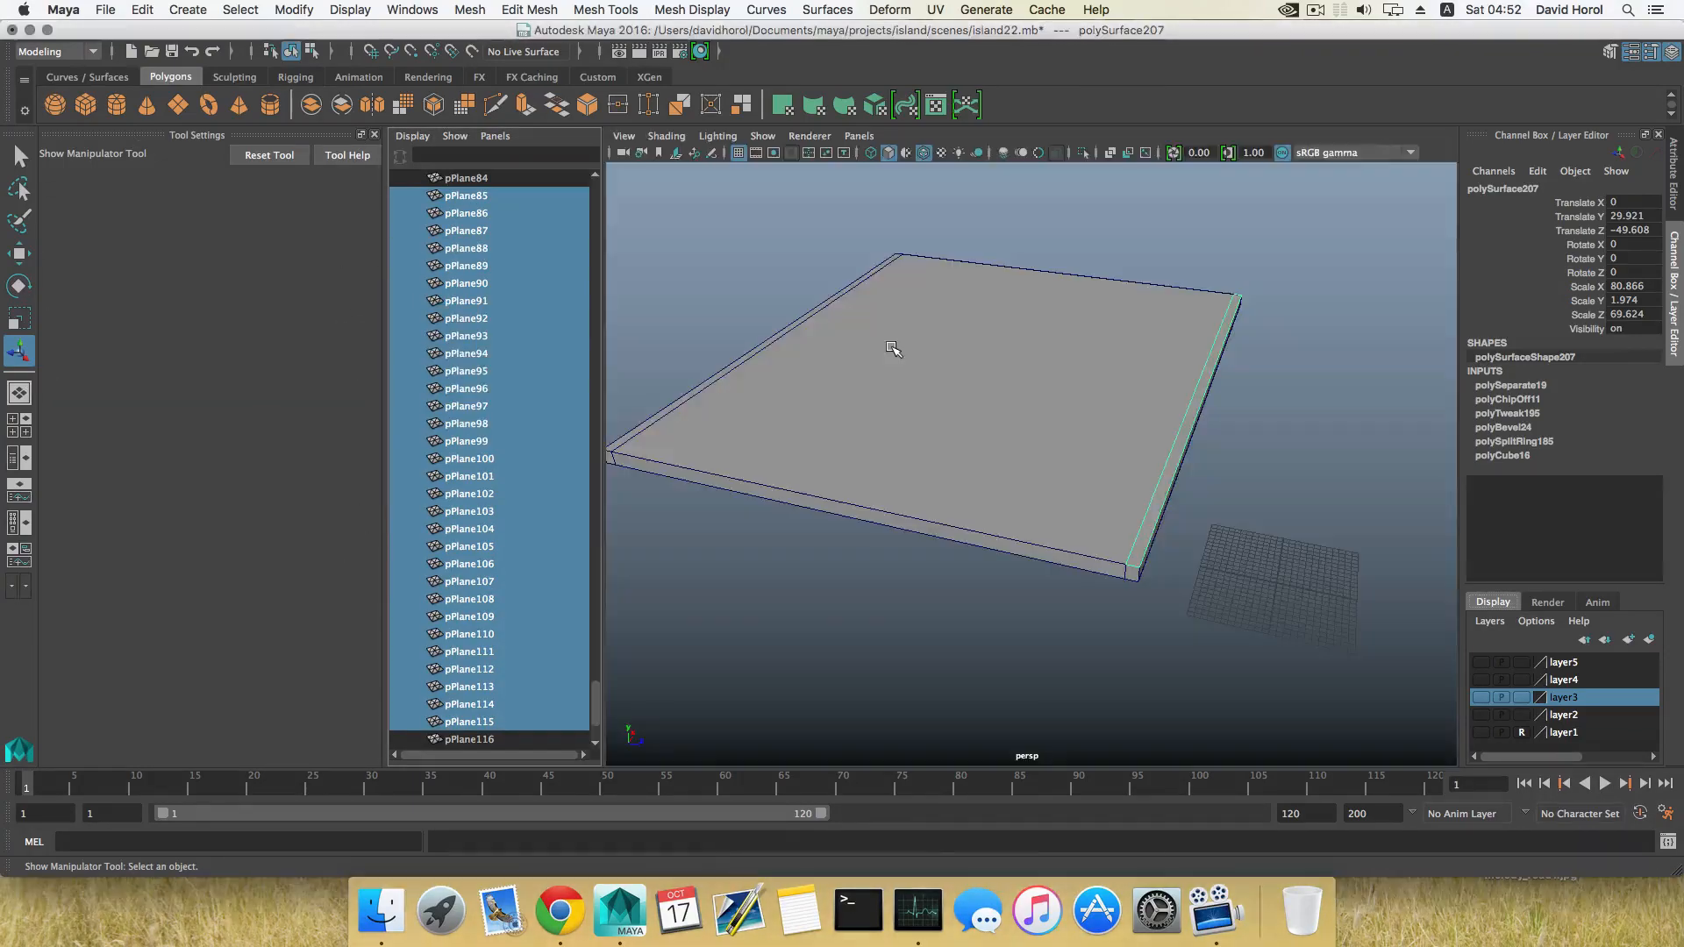
key("space")
key("space")
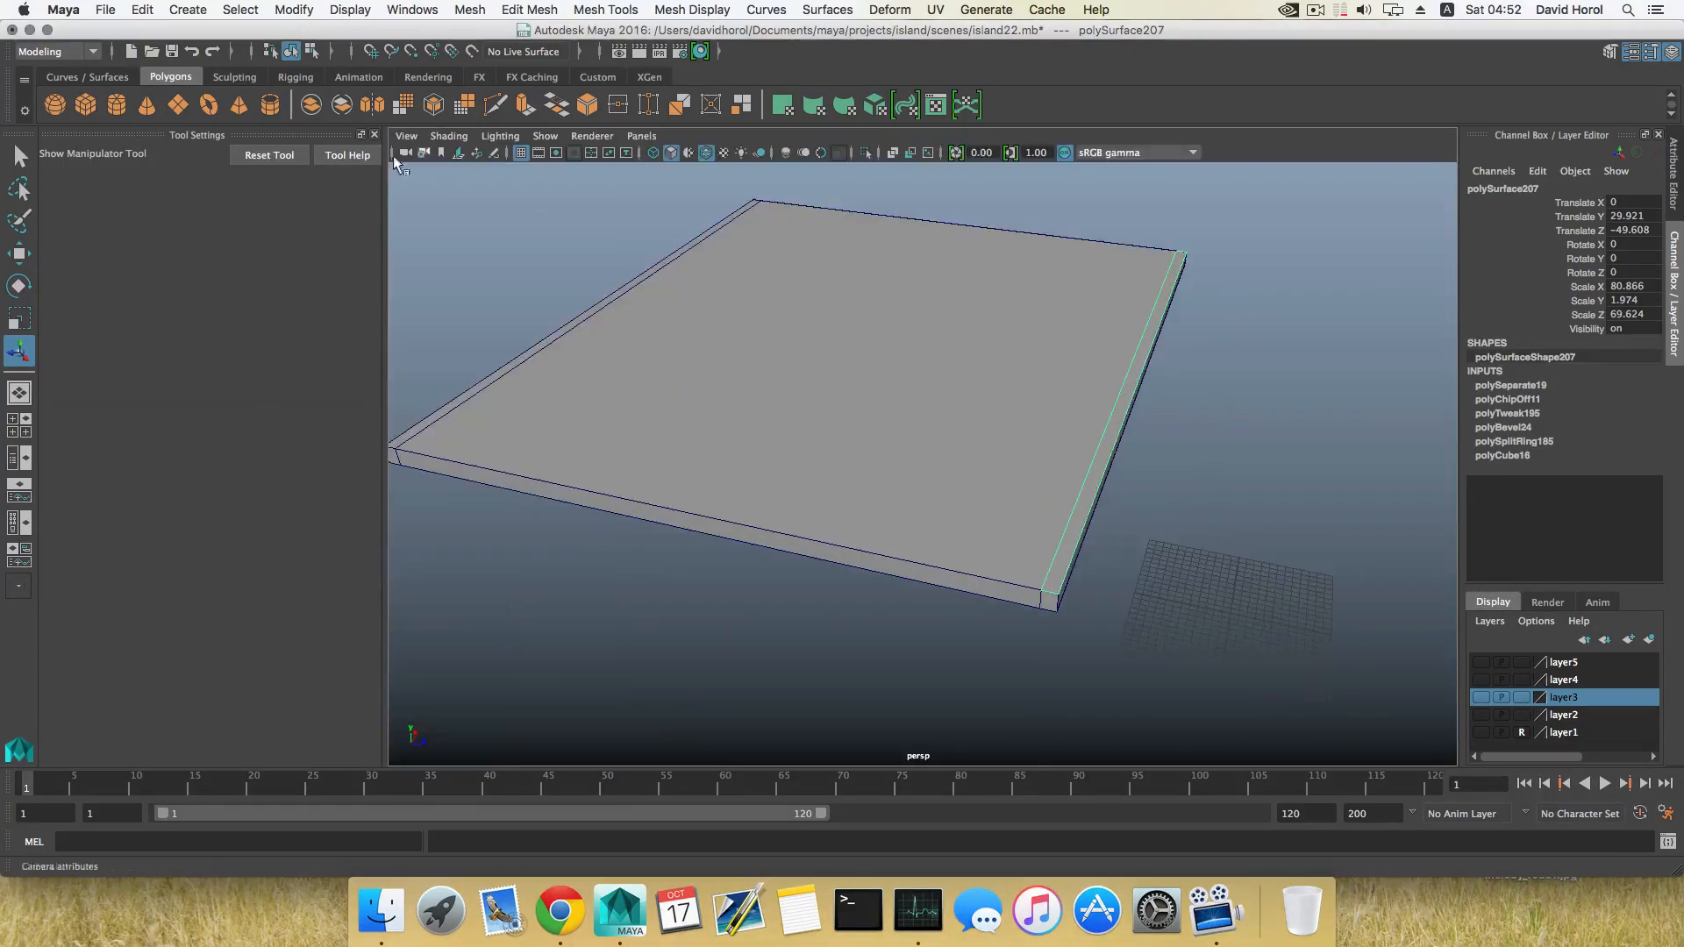
left_click(374, 135)
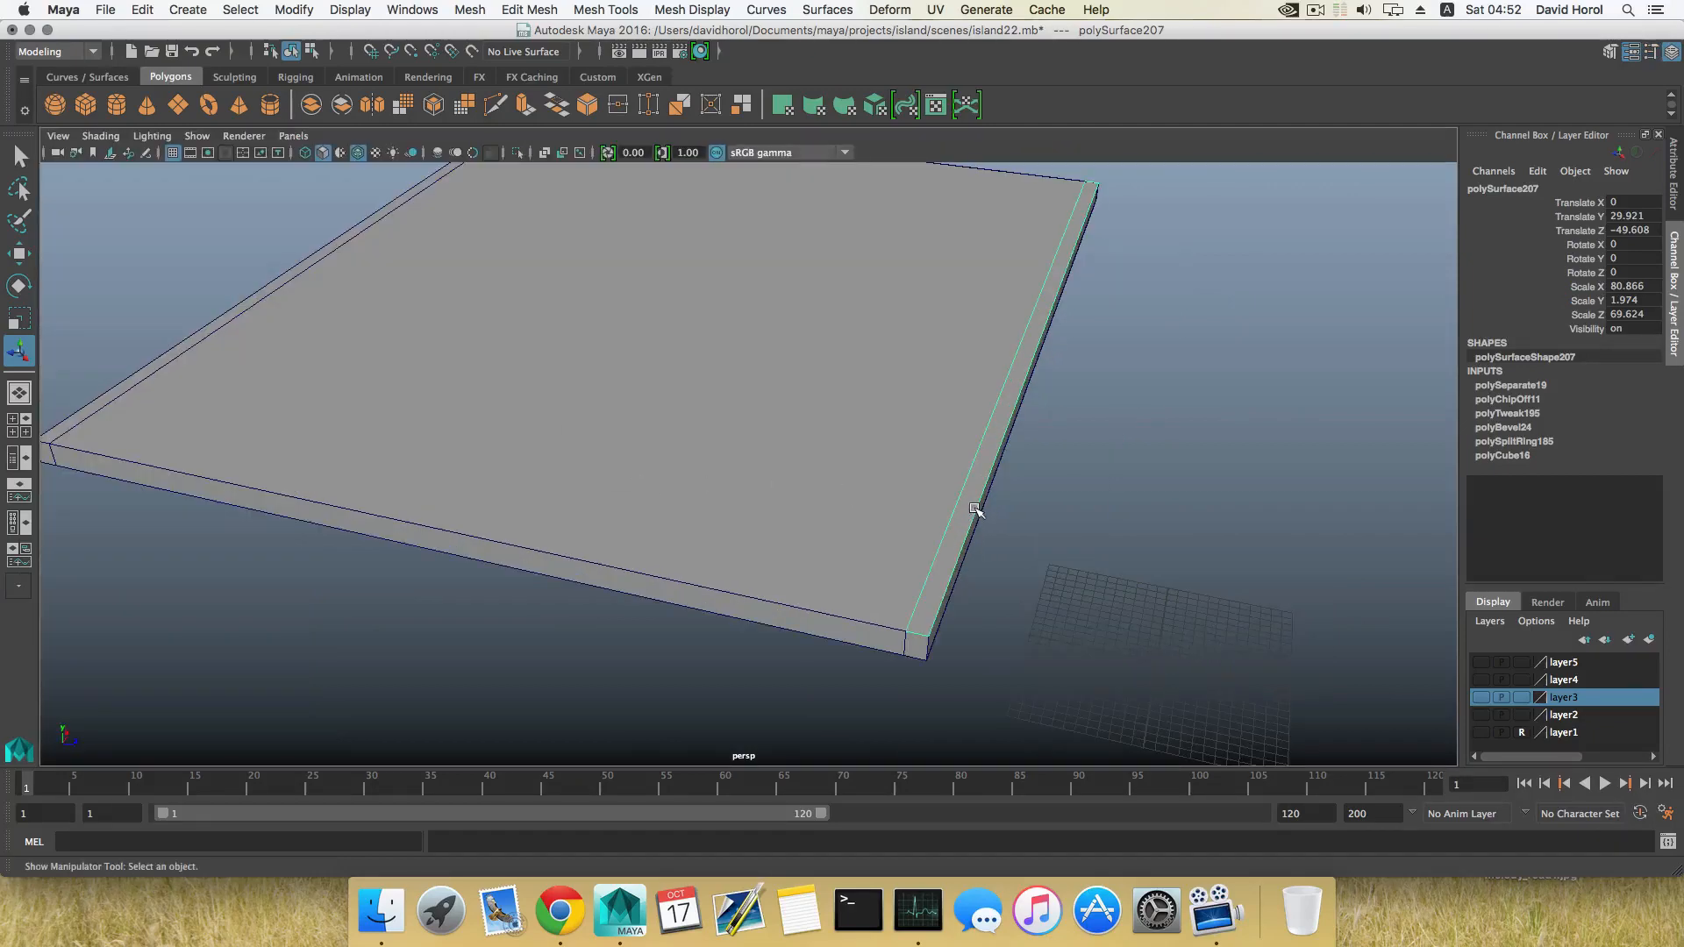
Center the strip's pivot and stretch the strip along X to a scale of about 106.155, past both slab ends.
scroll(973, 508, "down", 5)
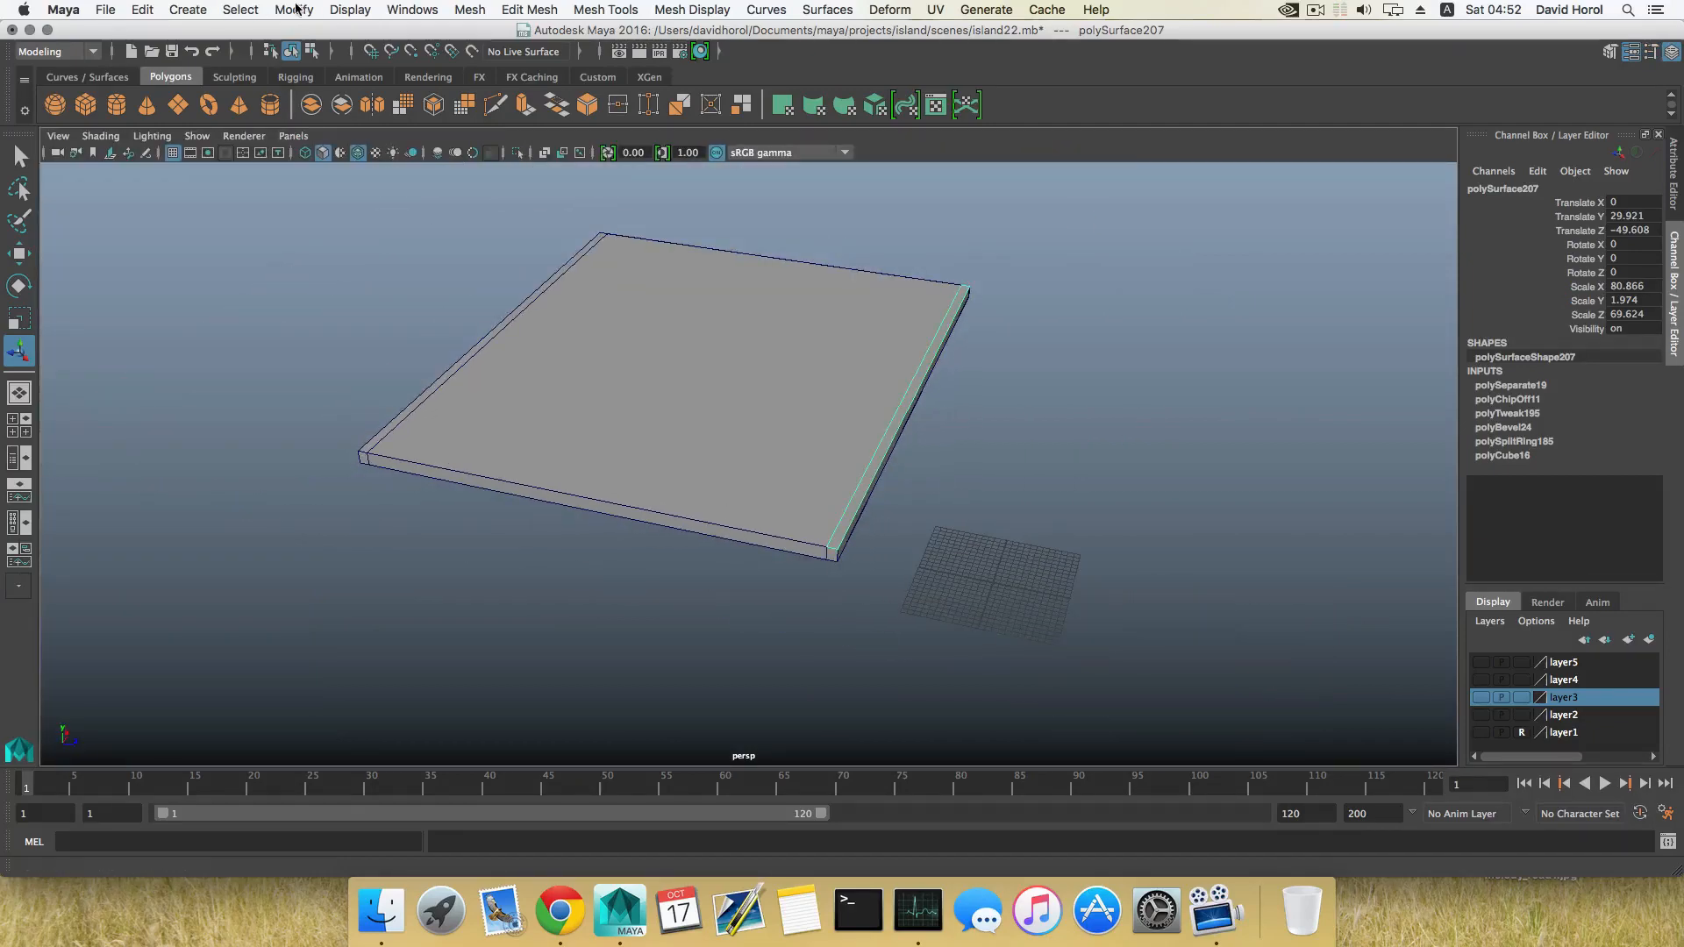
left_click(296, 9)
left_click(330, 116)
scroll(883, 549, "up", 5)
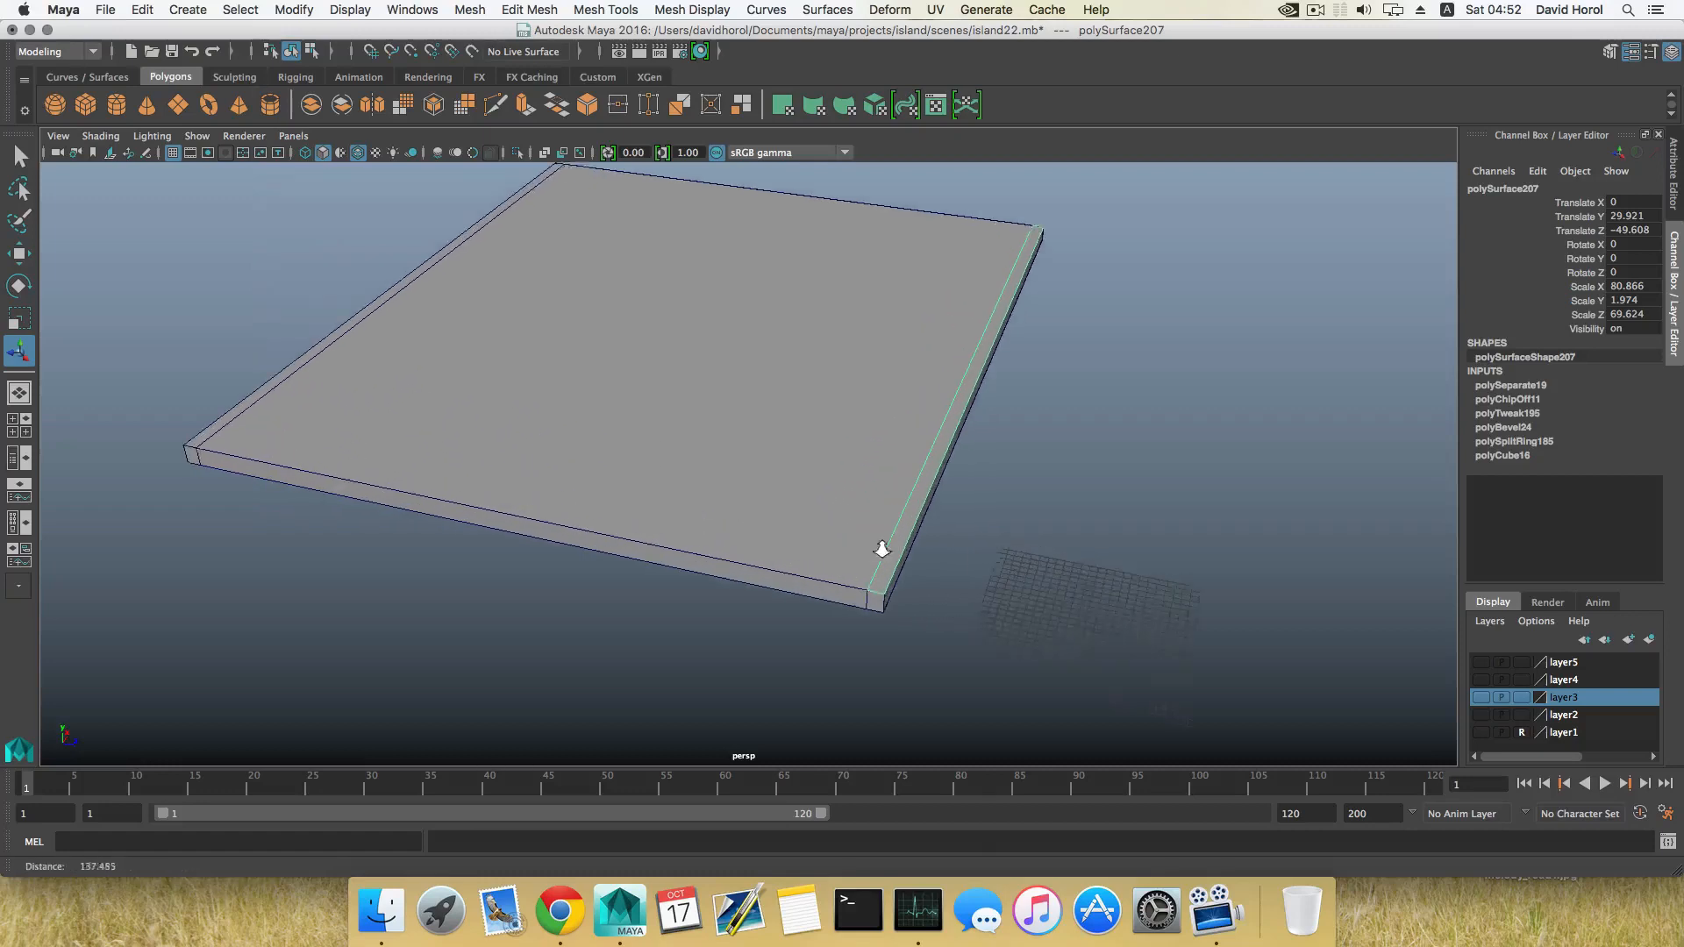
left_click_drag(882, 549, 852, 554, "alt")
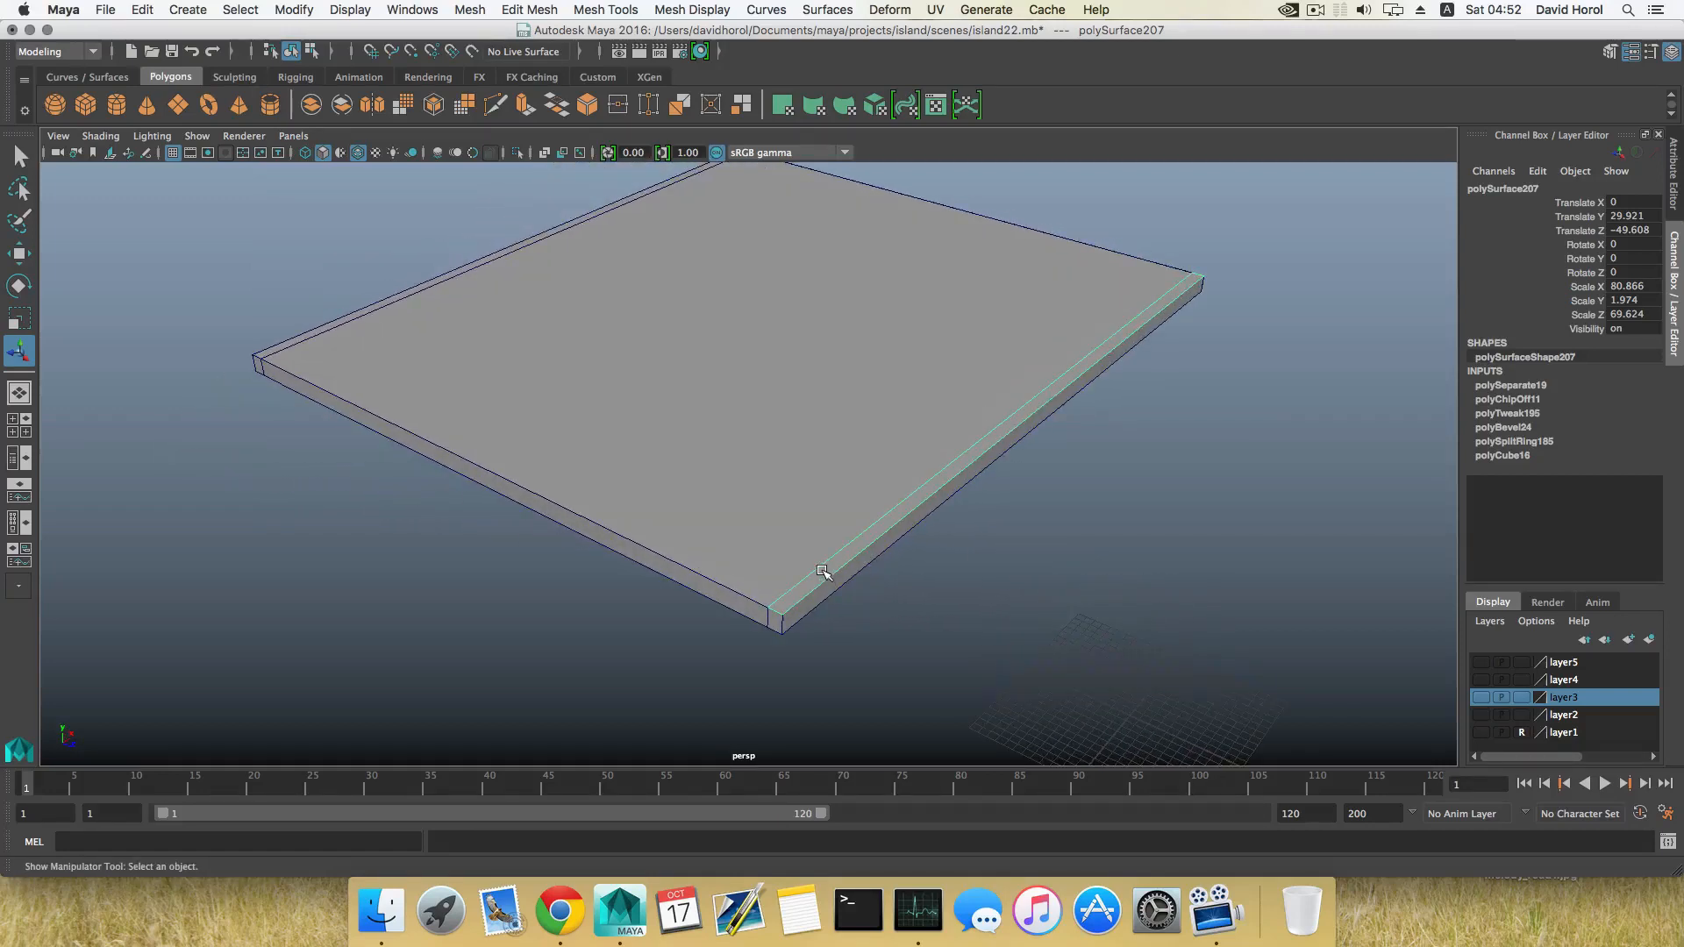
key("e")
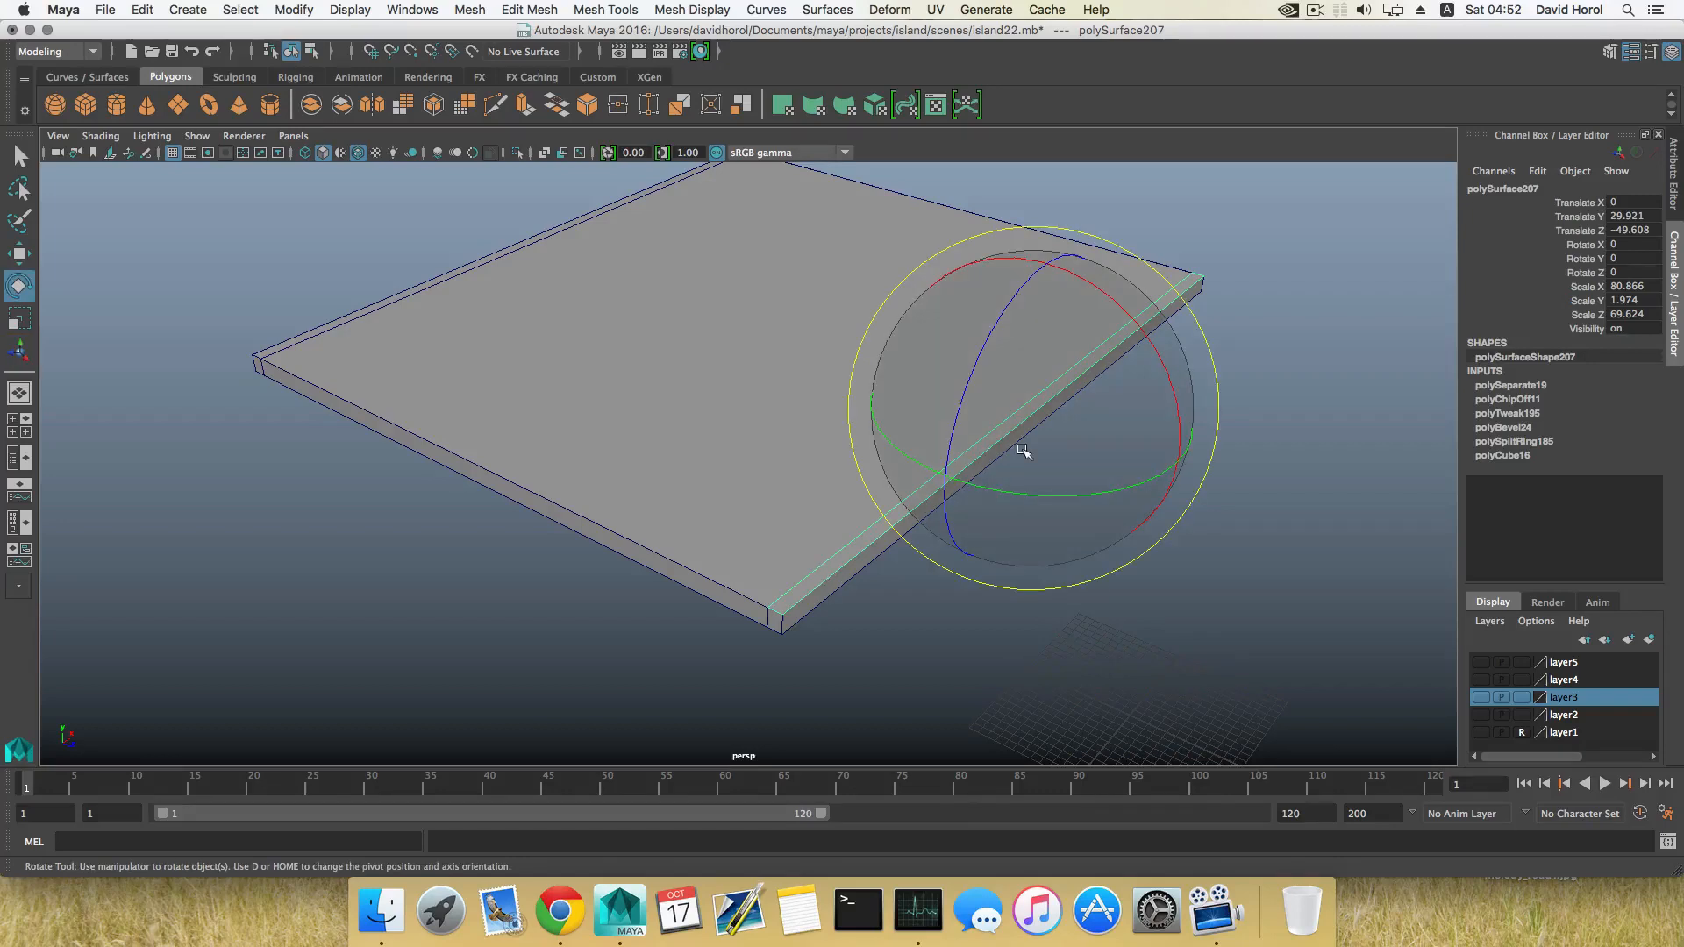
key("r")
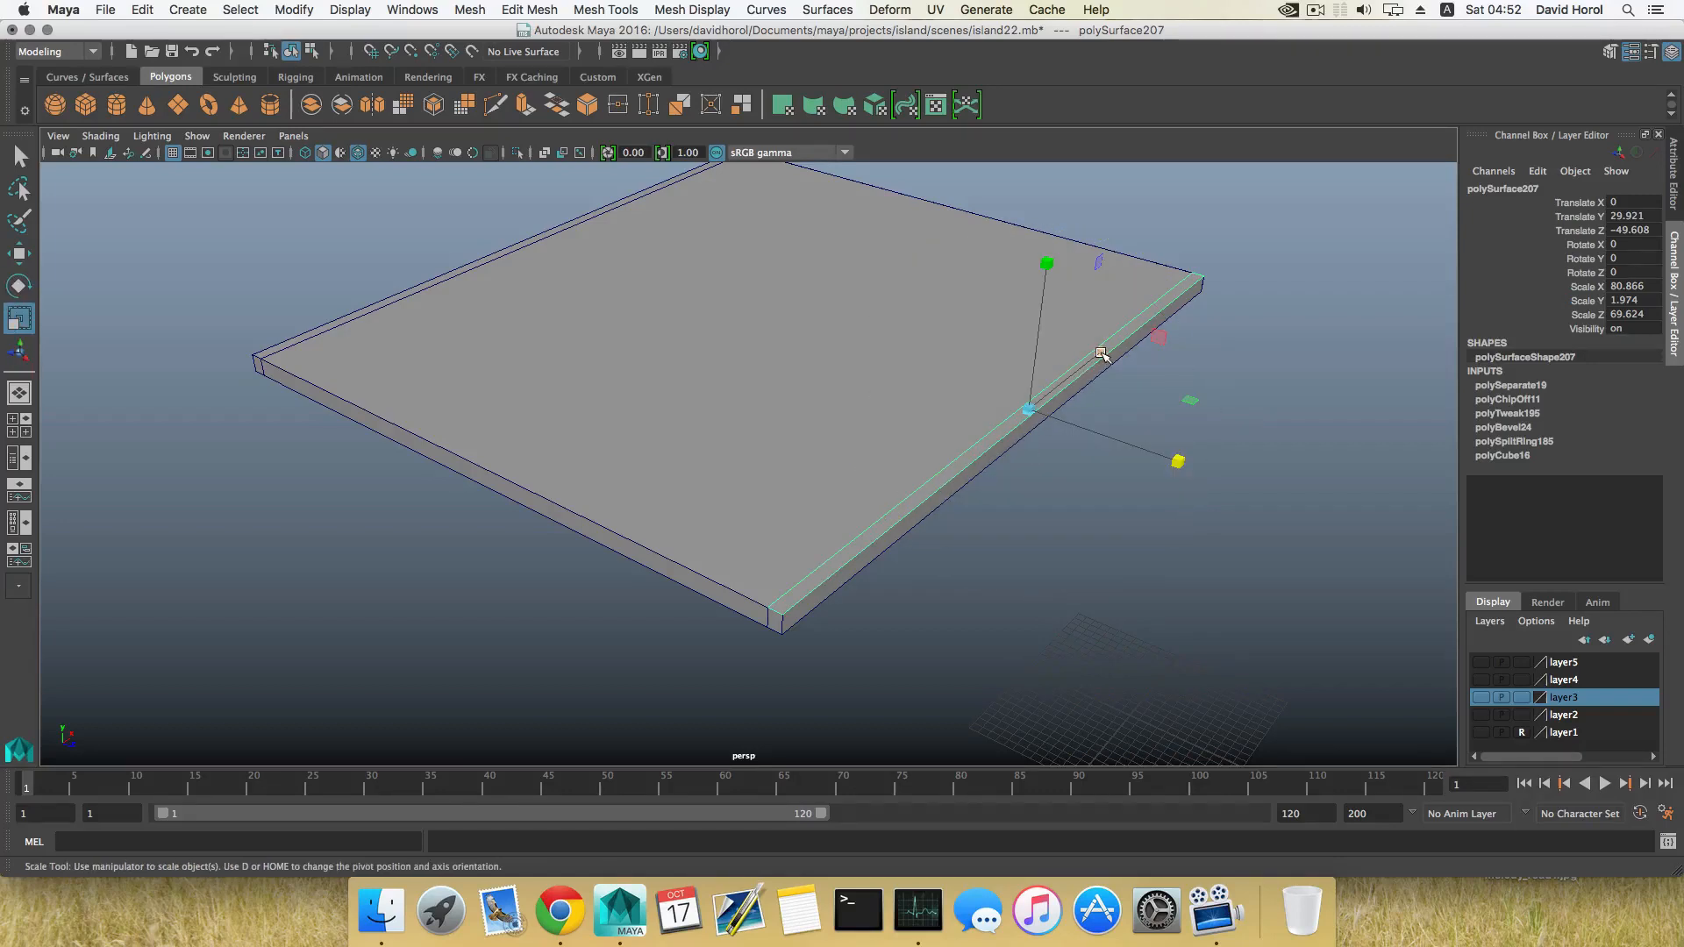
left_click_drag(1100, 354, 1121, 337)
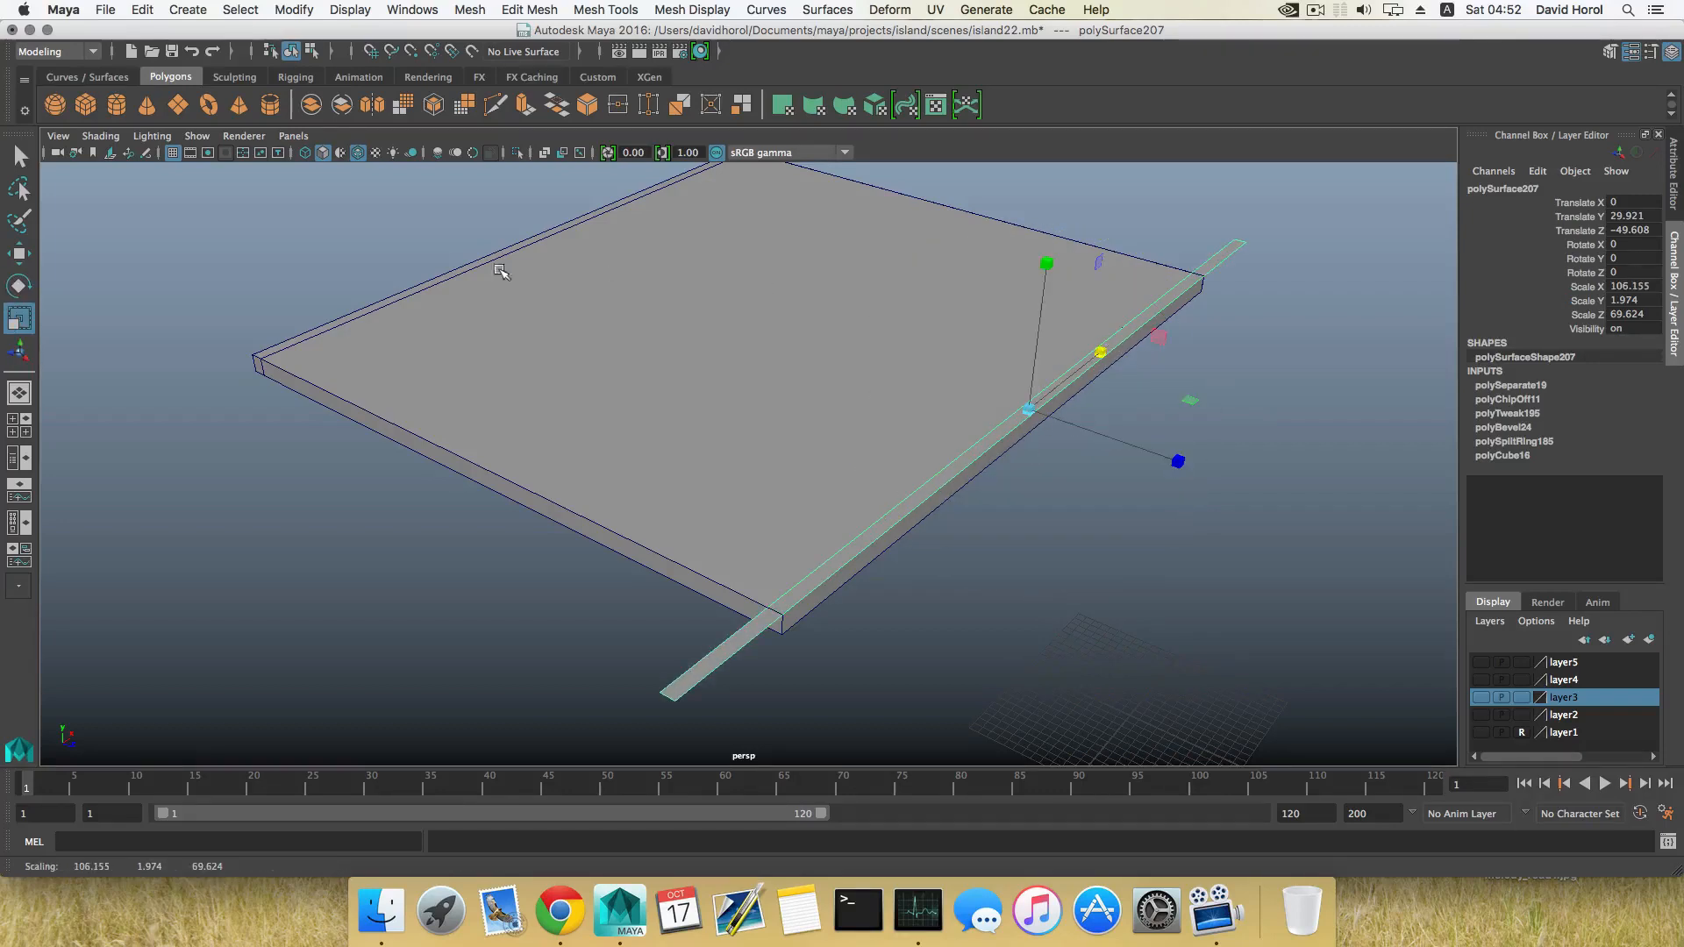
Duplicate the strip, rotate the copy 90 degrees about Y and shift it along Z to about -83.83, across the slab.
scroll(733, 493, "down", 3)
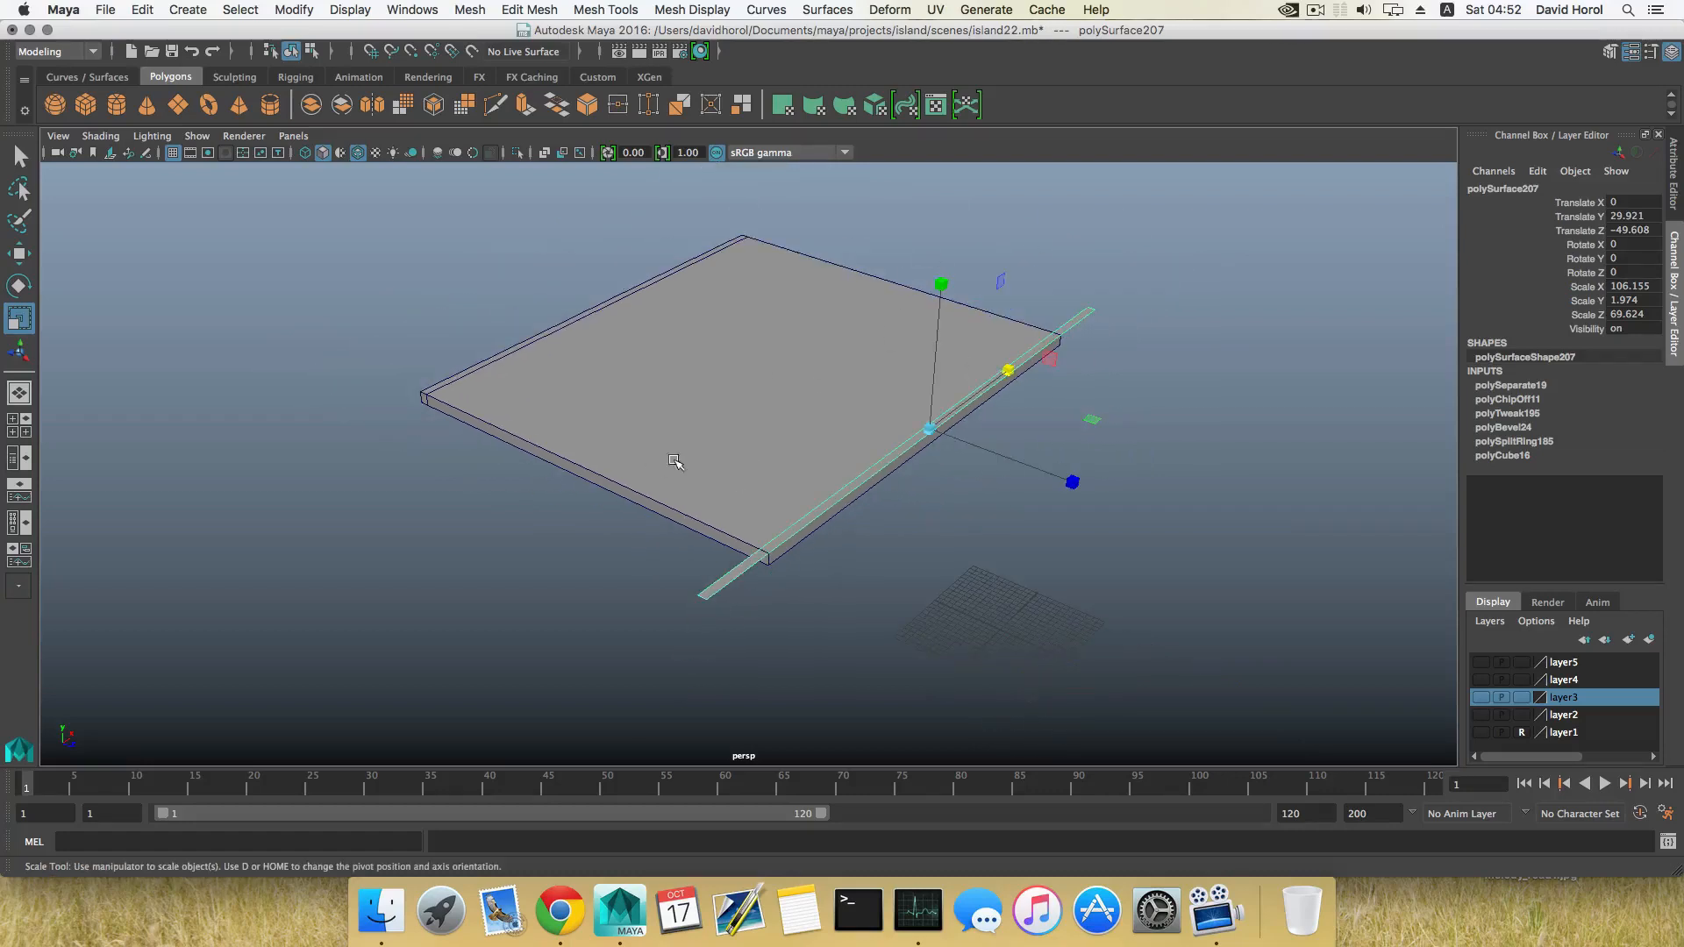
left_click_drag(675, 461, 793, 460, "alt")
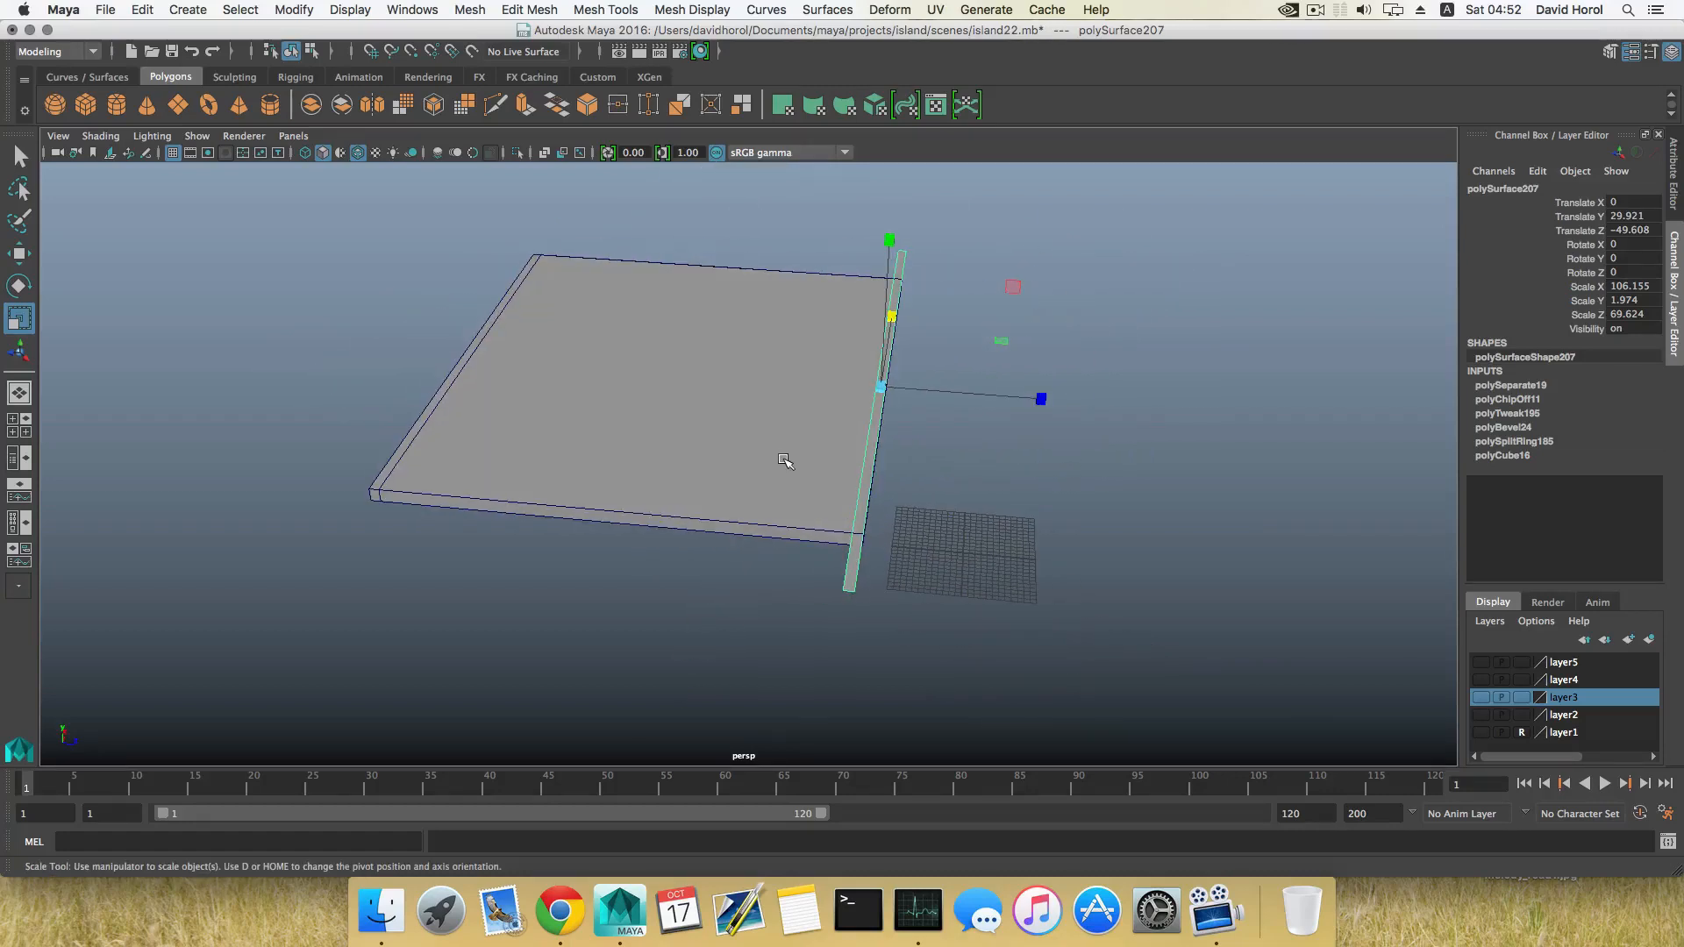
key("super+d")
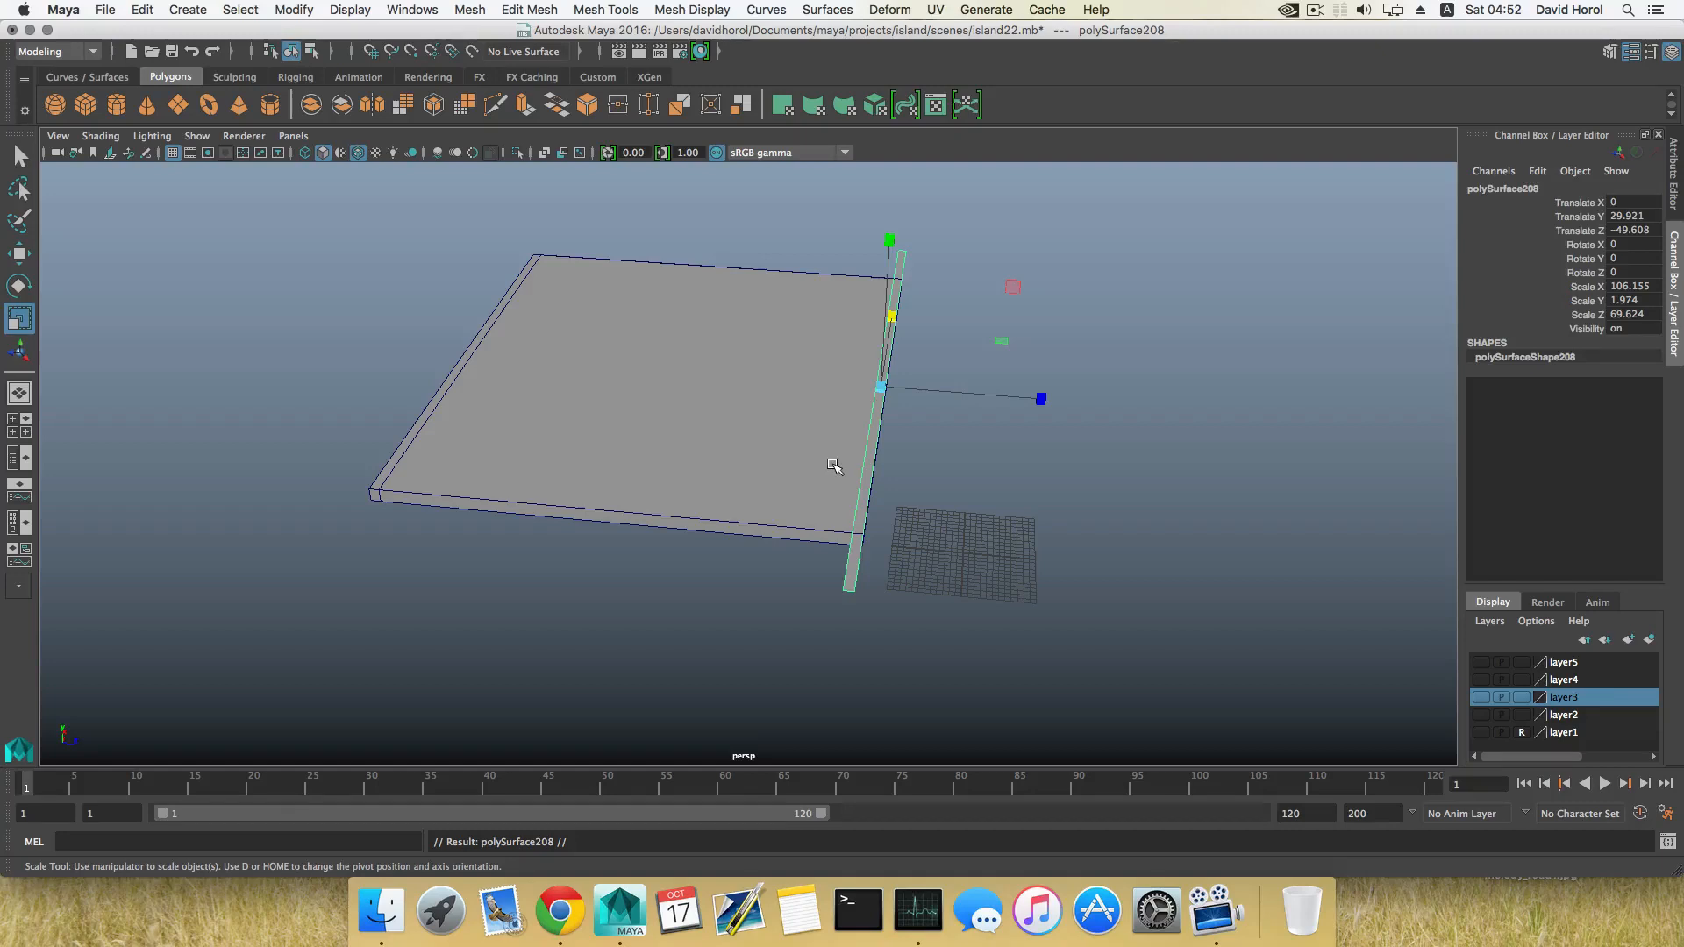
key("e")
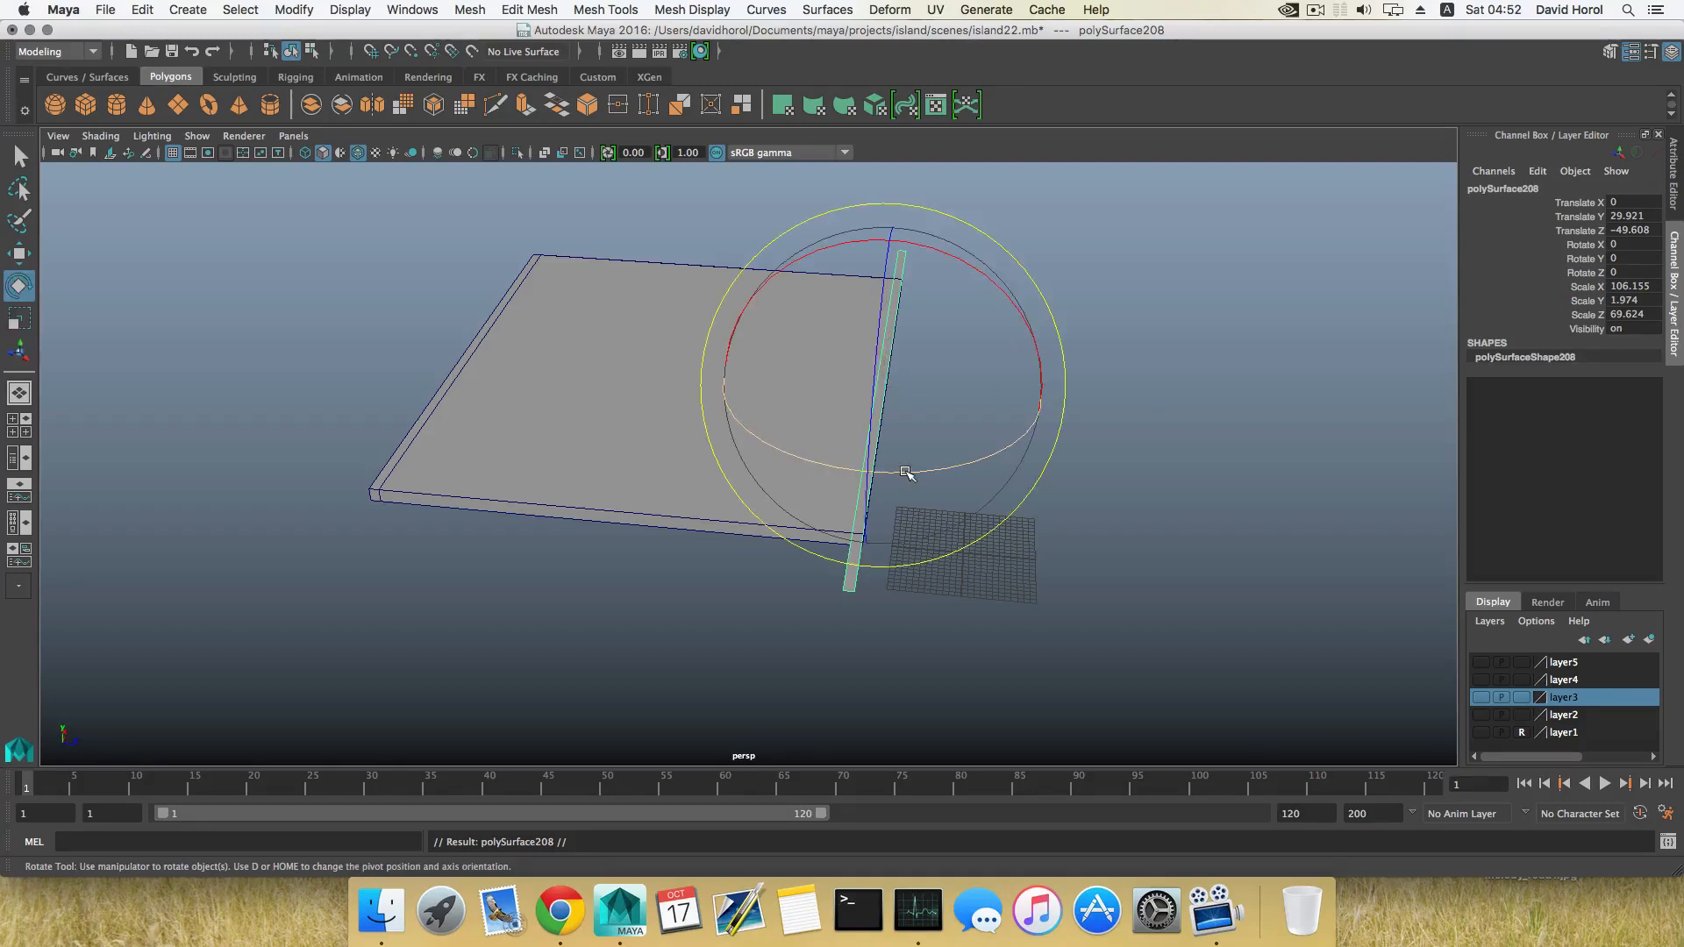
left_click_drag(906, 473, 704, 517)
key("w")
Move the original strip inward along Z from the slab's edge and the crosswise copy along X to about -30.861.
left_click_drag(776, 605, 895, 621)
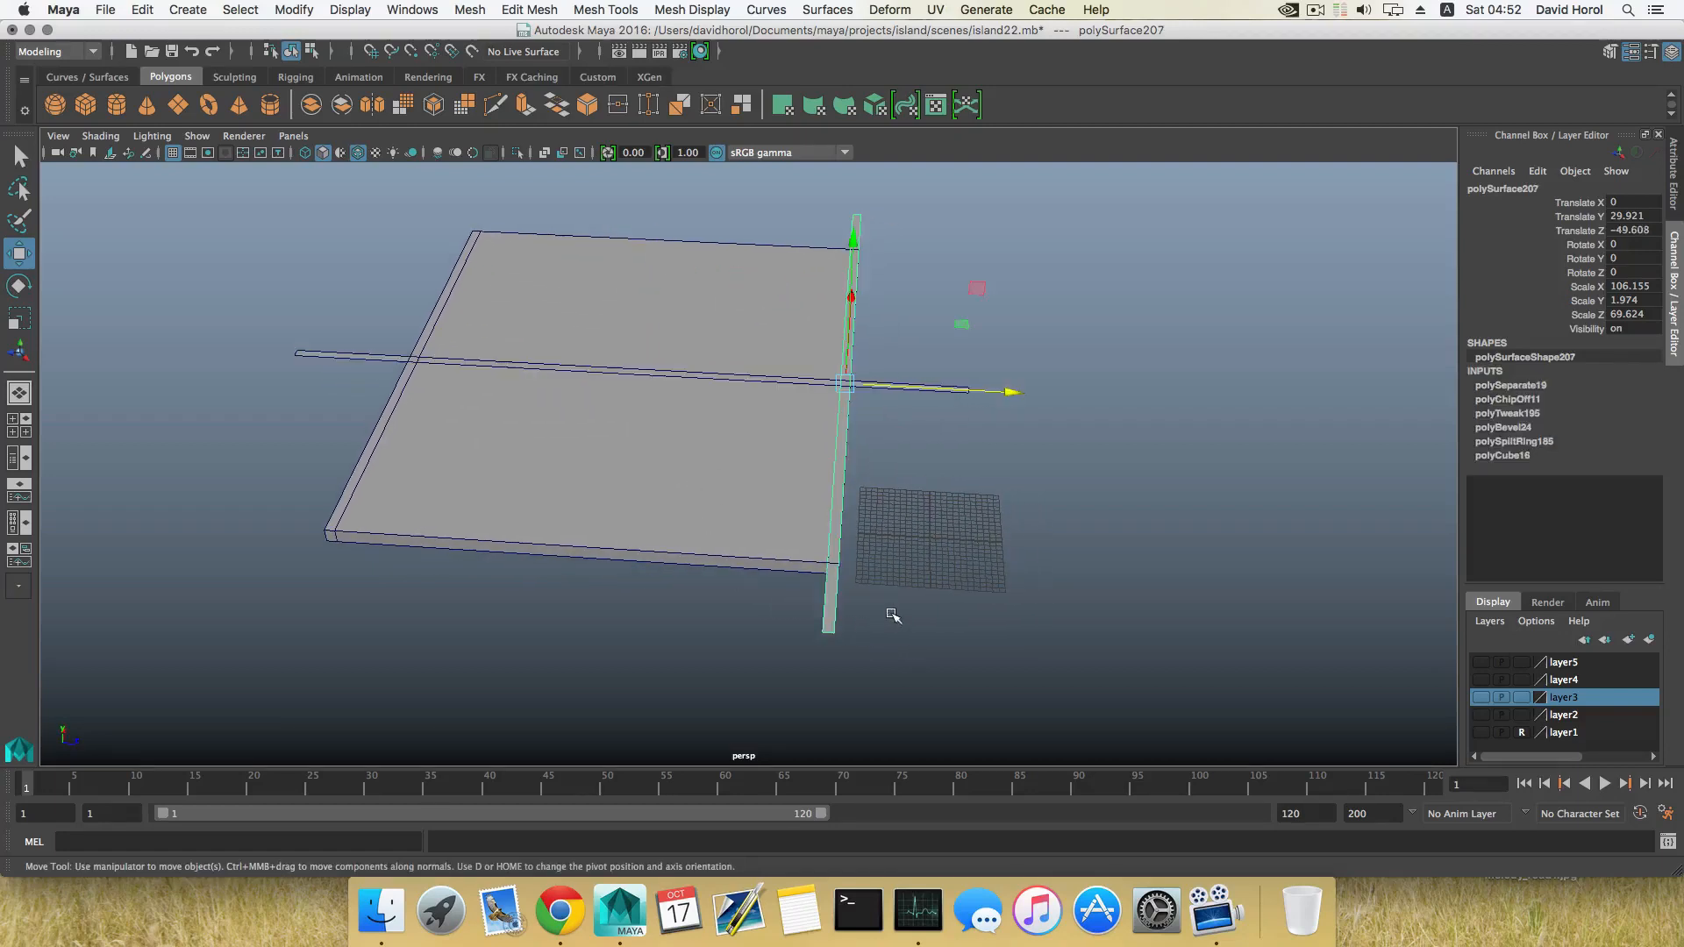
middle_click_drag(1012, 393, 944, 384)
left_click(965, 392)
left_click(965, 392)
left_click_drag(985, 477, 805, 470, "alt")
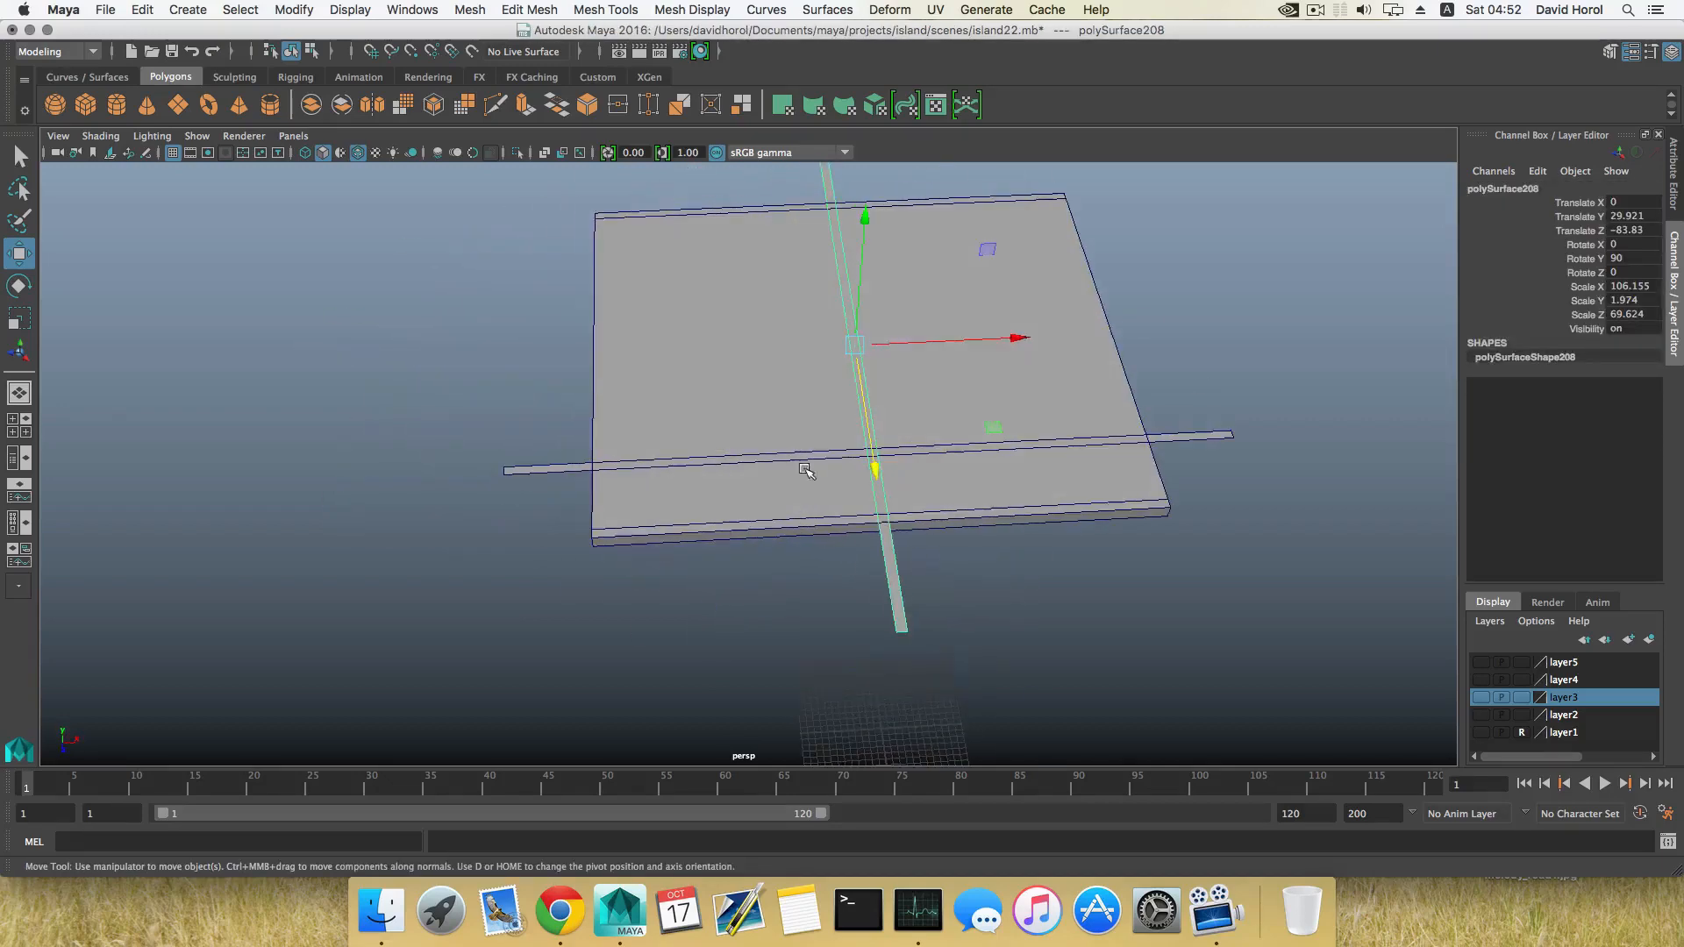
left_click_drag(1023, 342, 798, 355)
middle_click_drag(772, 381, 819, 421, "alt")
left_click_drag(775, 463, 770, 439, "alt")
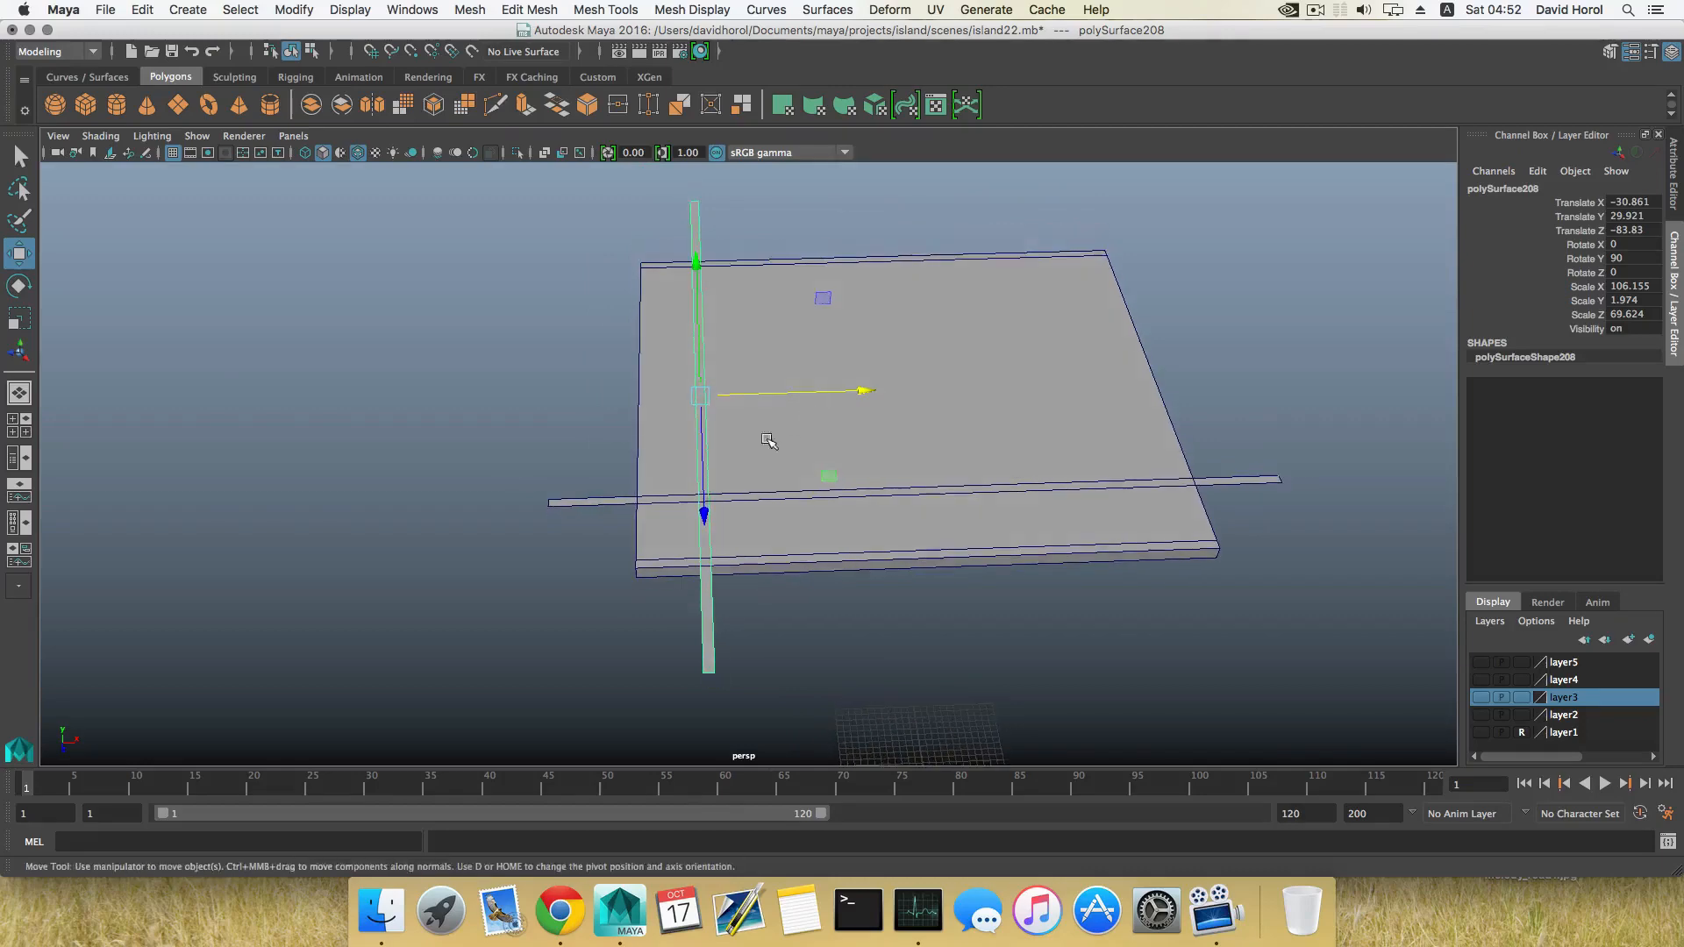
right_click_drag(771, 439, 789, 496, "alt")
middle_click_drag(715, 505, 785, 462, "alt")
right_click_drag(786, 463, 759, 465, "alt")
left_click_drag(759, 465, 887, 439, "alt")
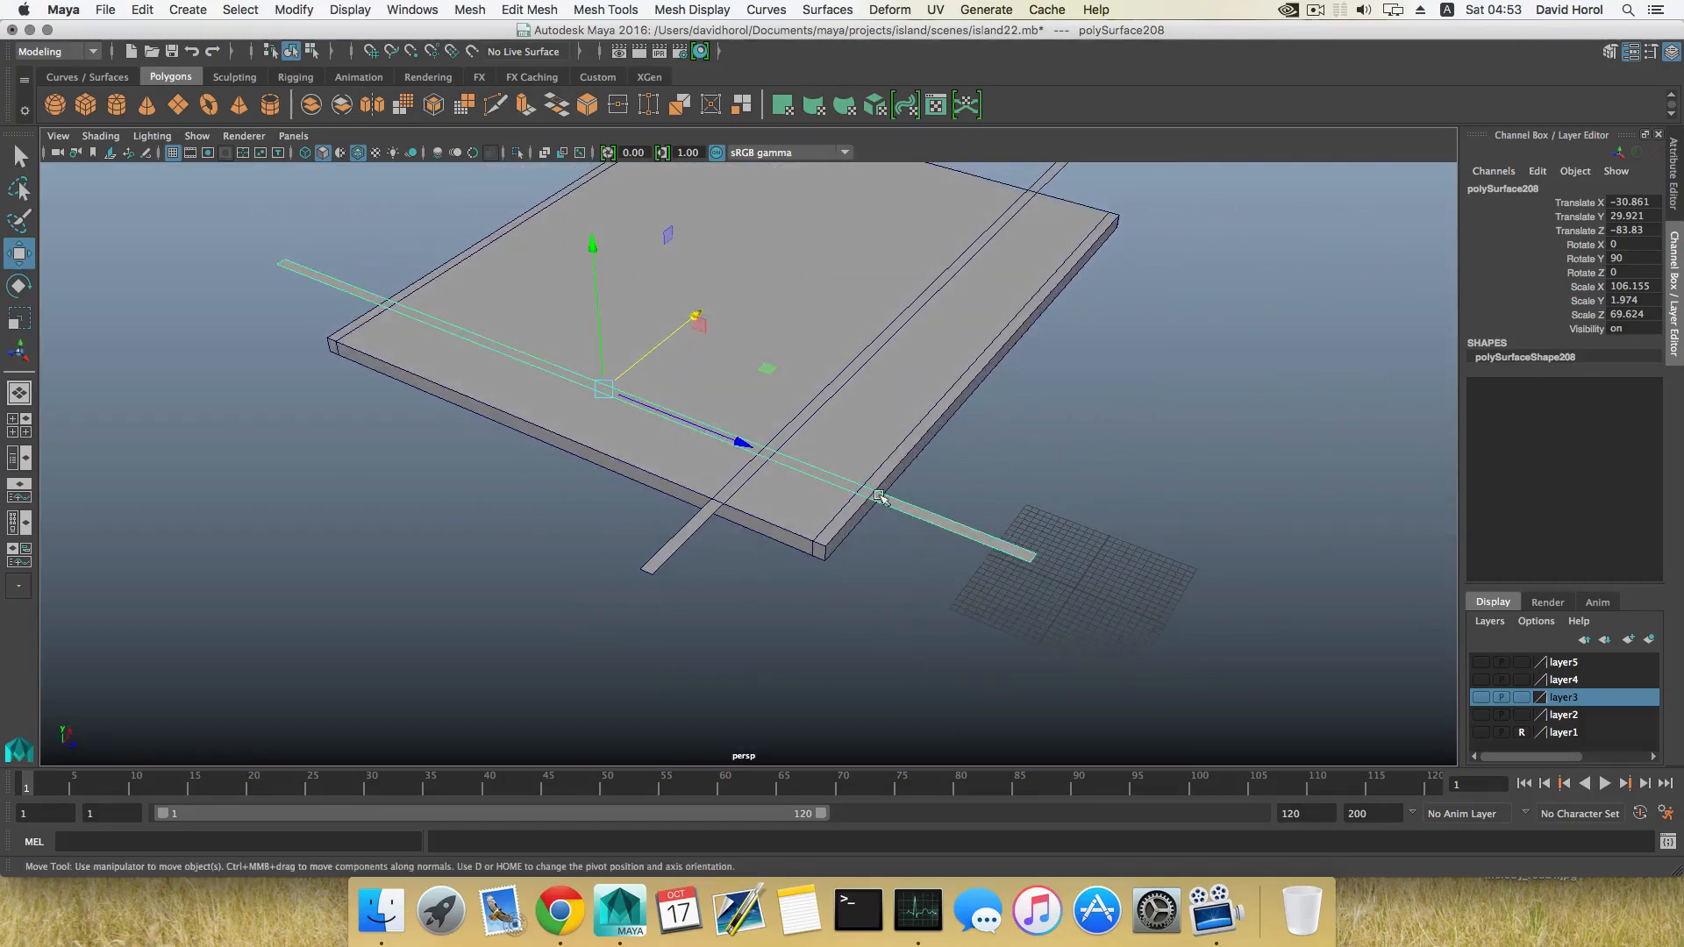
left_click(840, 522)
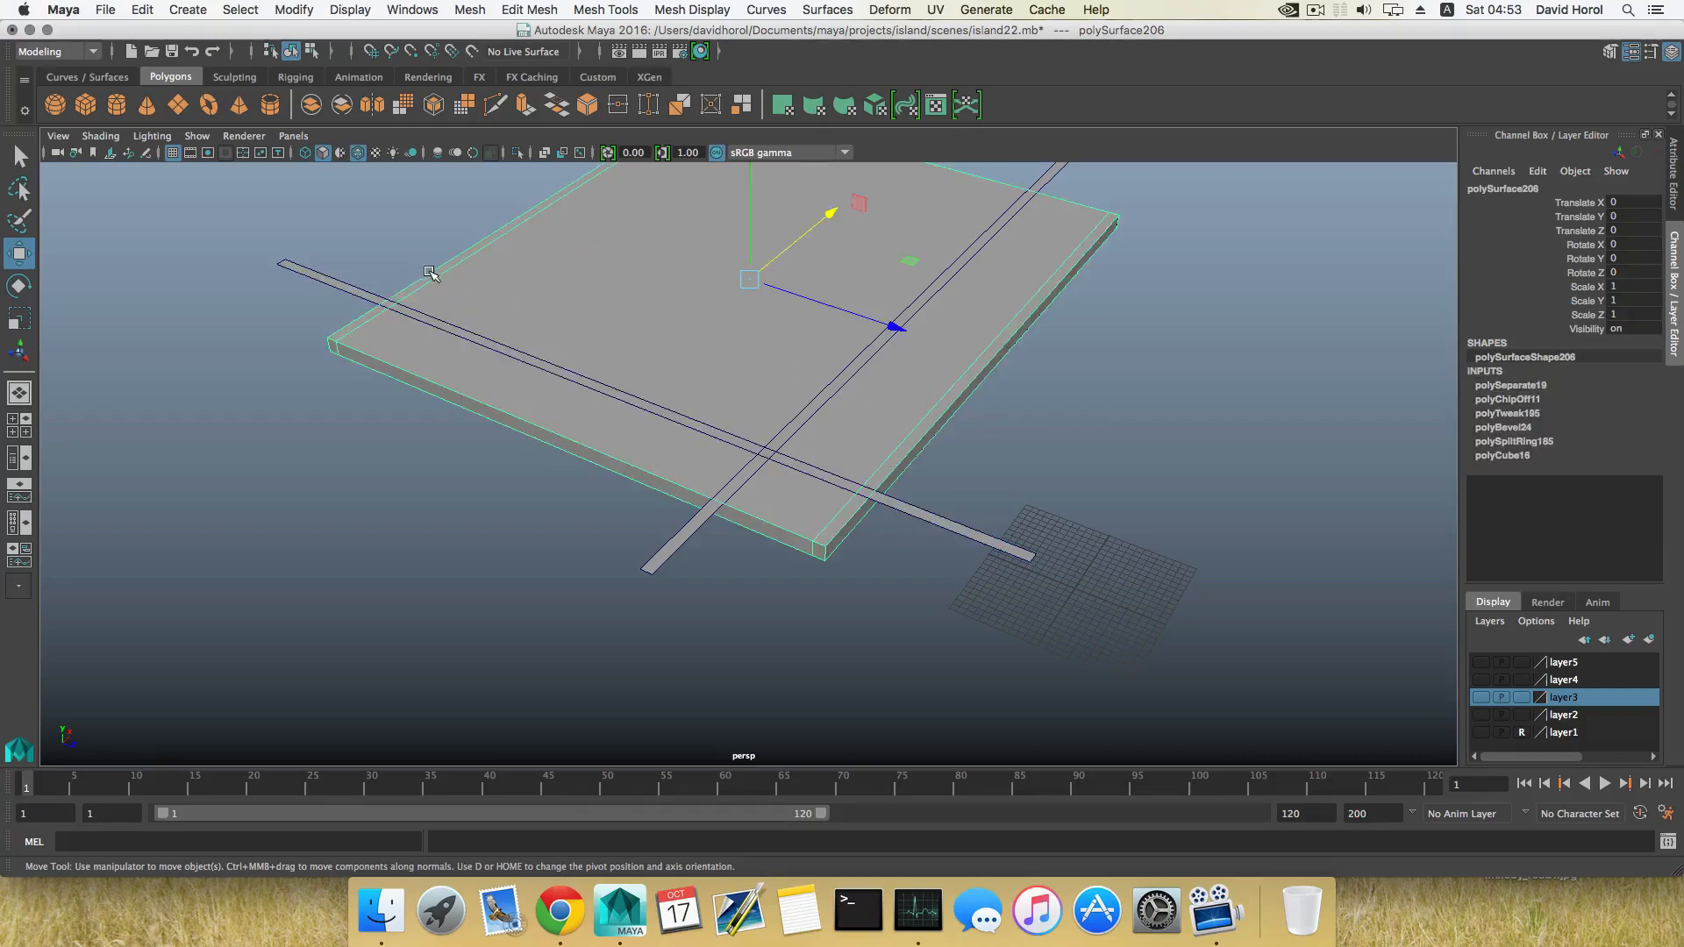
left_click_drag(896, 425, 772, 424, "alt")
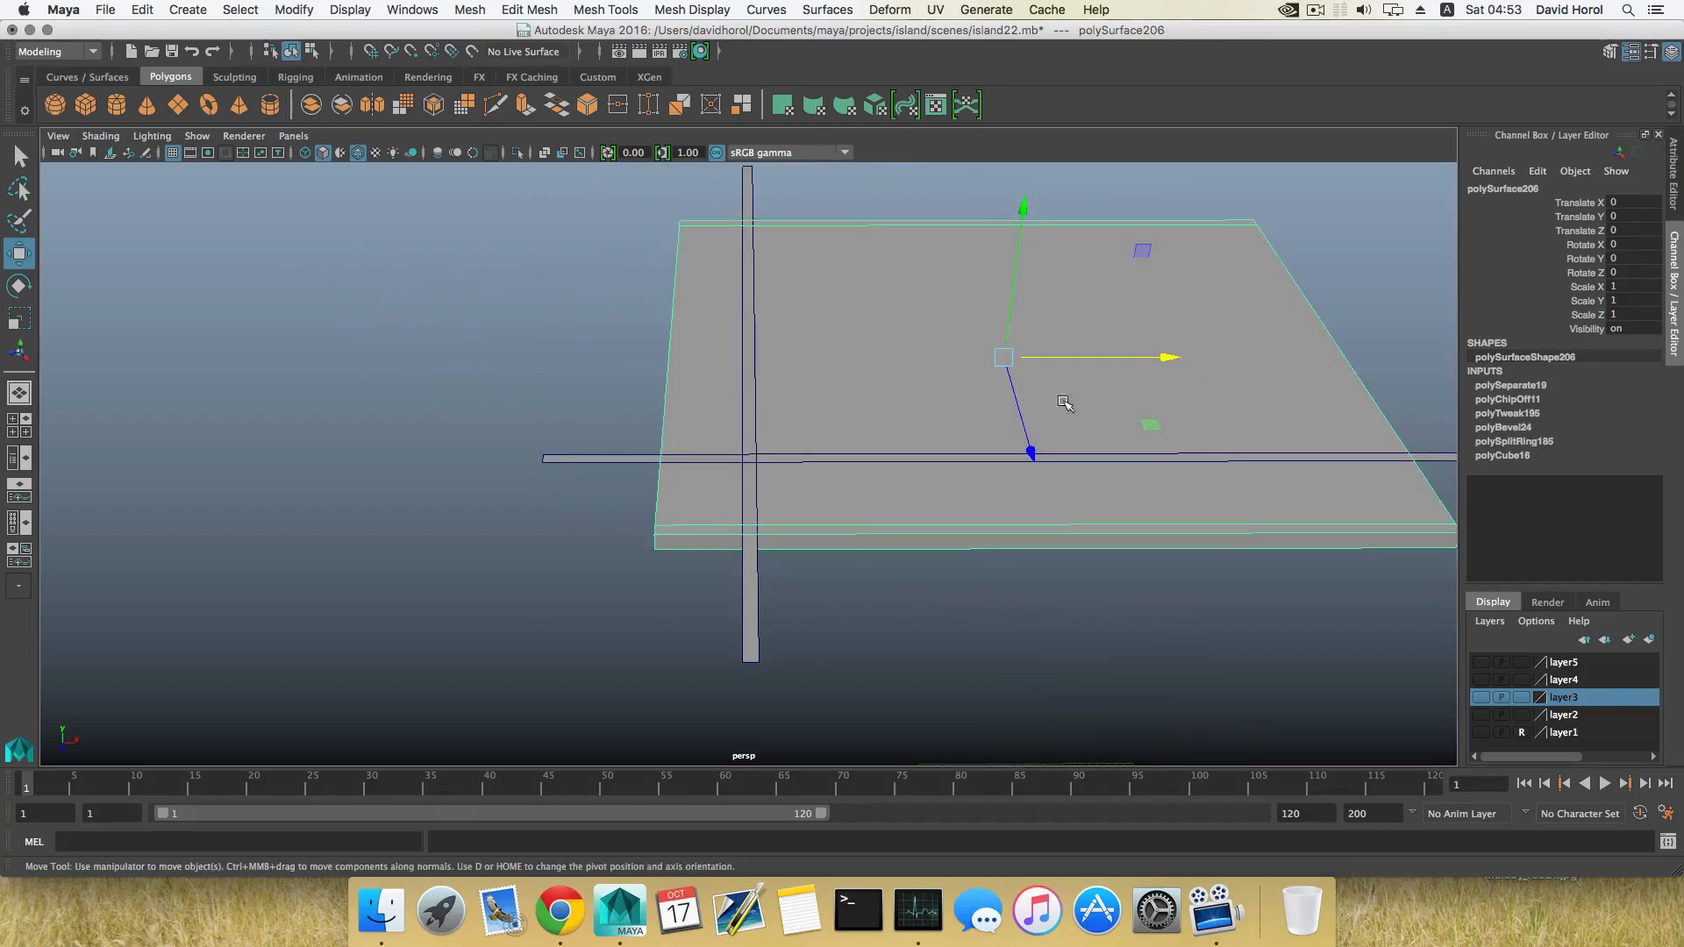
left_click_drag(814, 425, 784, 608, "alt")
Select the crosswise strip and place its pivot at the corner of its end beyond the slab's edge.
left_click(785, 605)
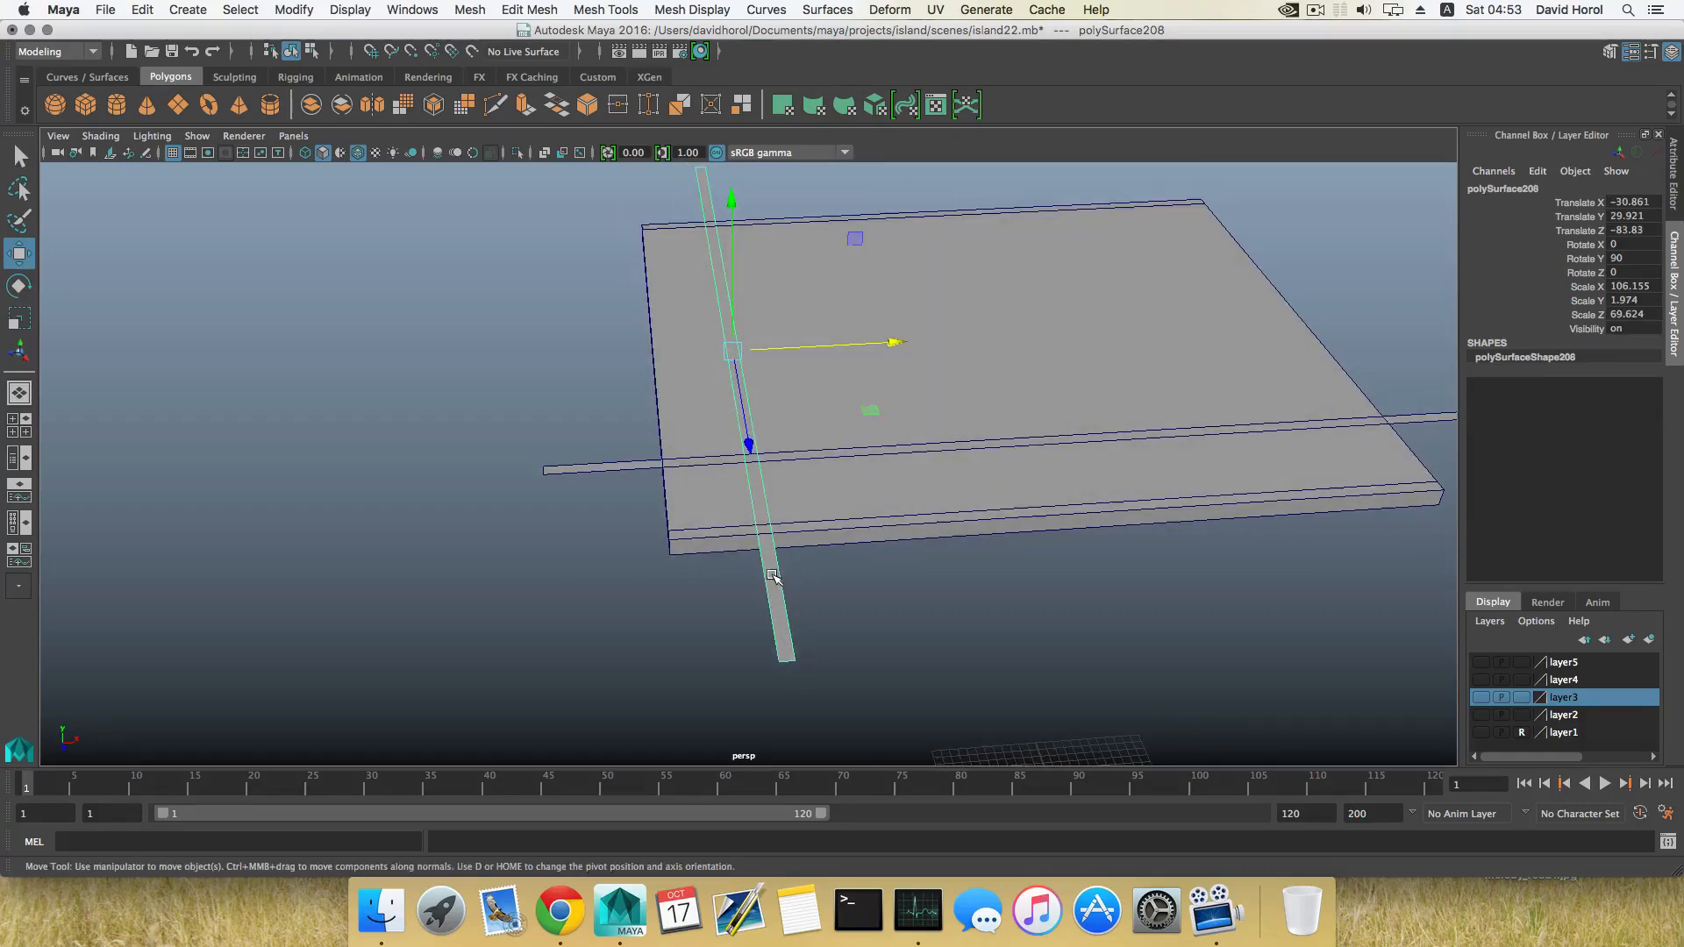
left_click_drag(780, 574, 924, 585, "alt")
key("d")
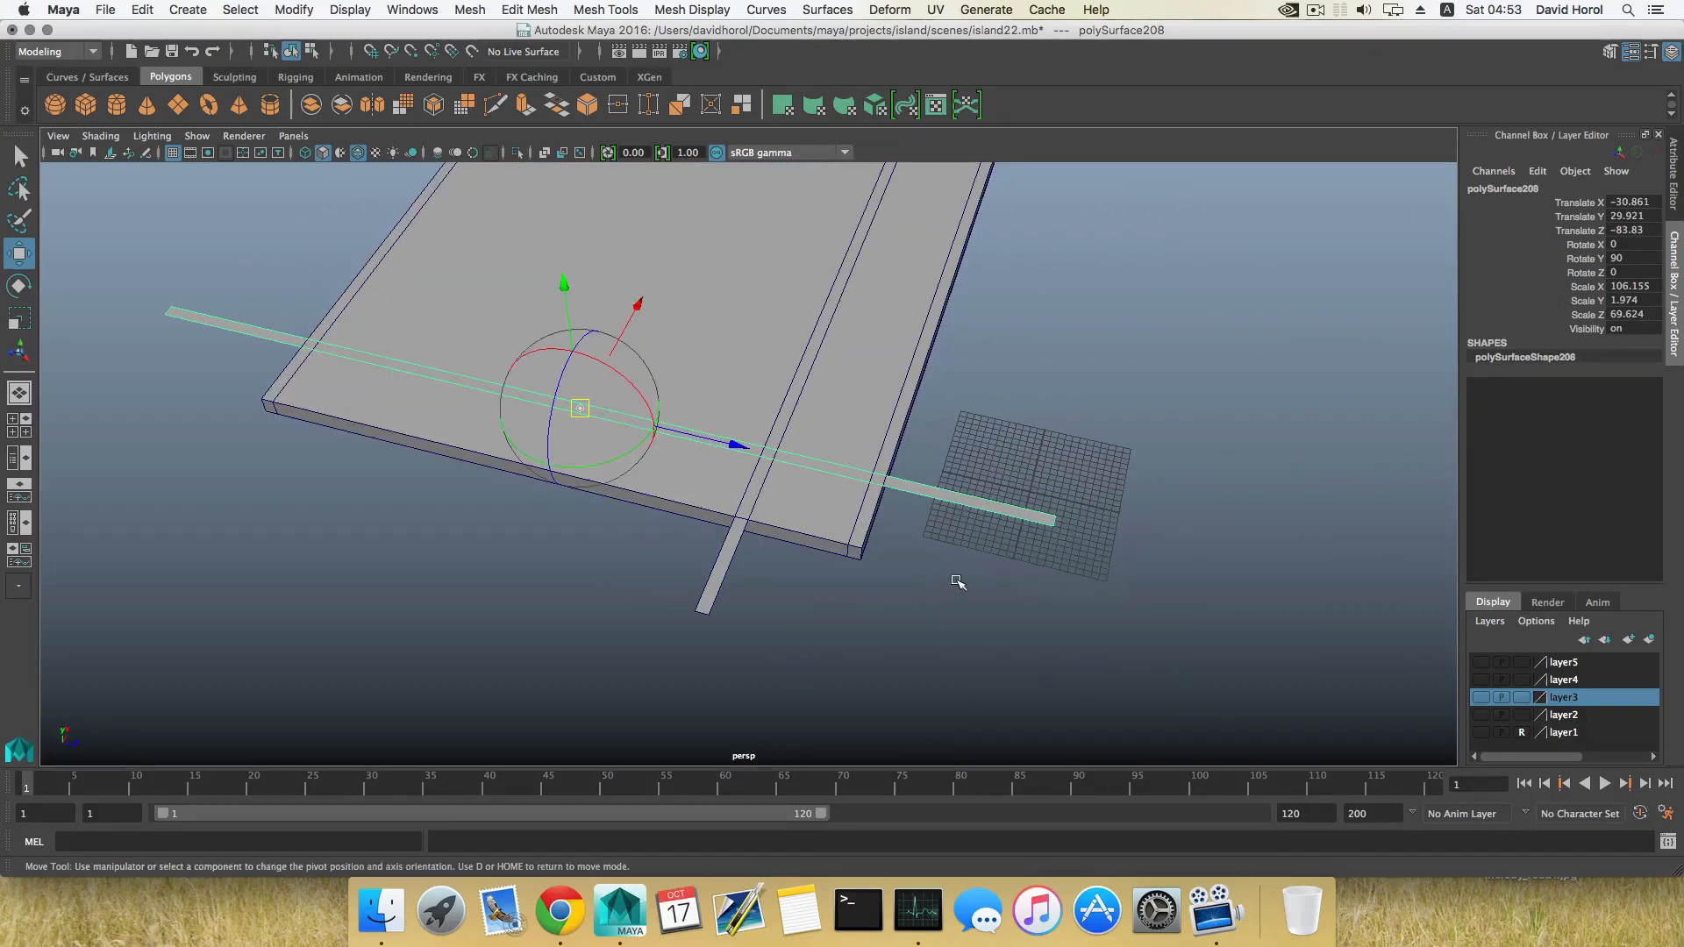
left_click(1053, 527)
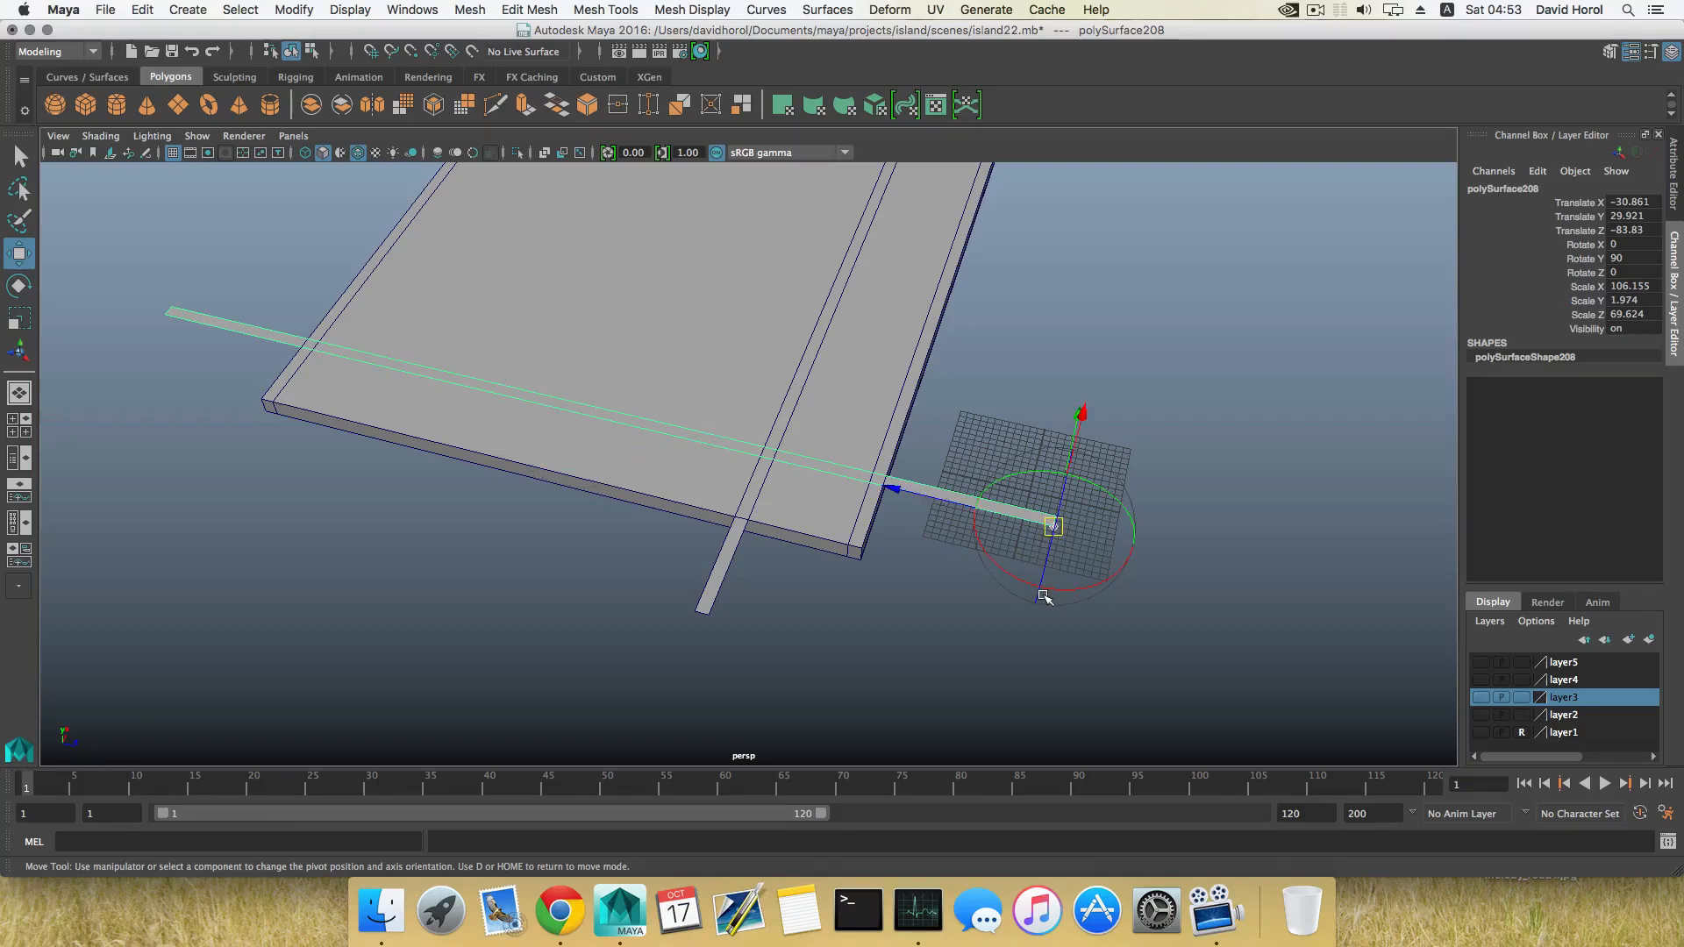
Snap the crosswise strip's pivot corner to the slab's corner, at Translate X -39.703 and Translate Z -101.955.
key("d")
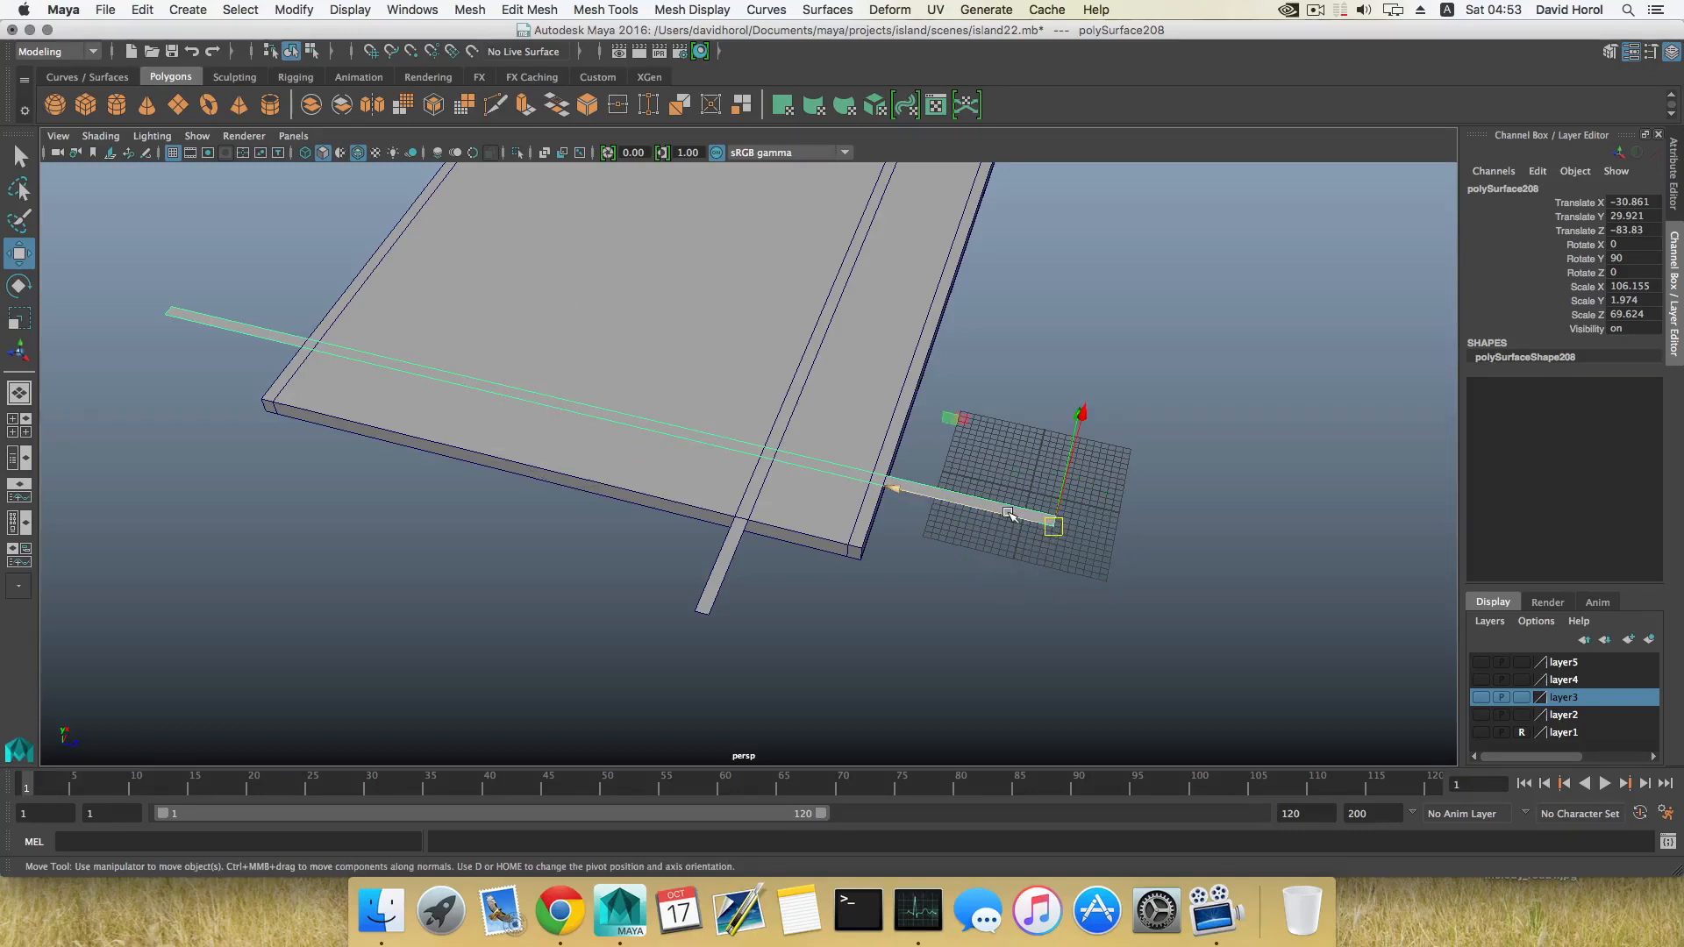
left_click_drag(1009, 515, 981, 516)
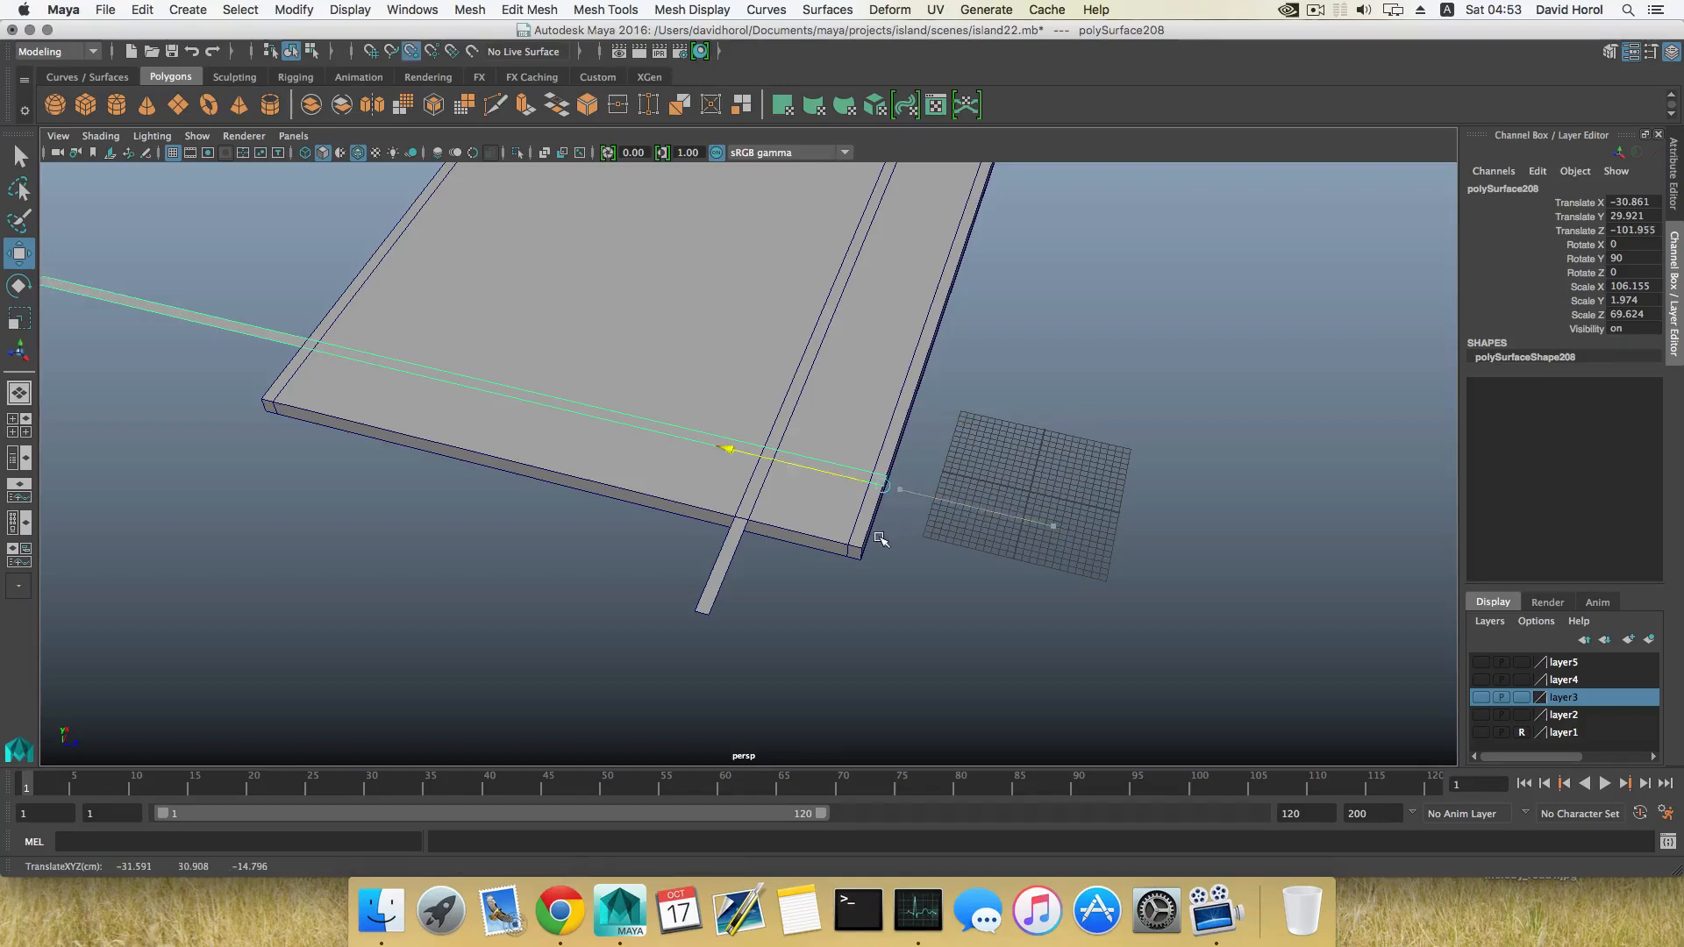
left_click_drag(862, 568, 710, 527)
middle_click_drag(721, 521, 796, 601, "alt")
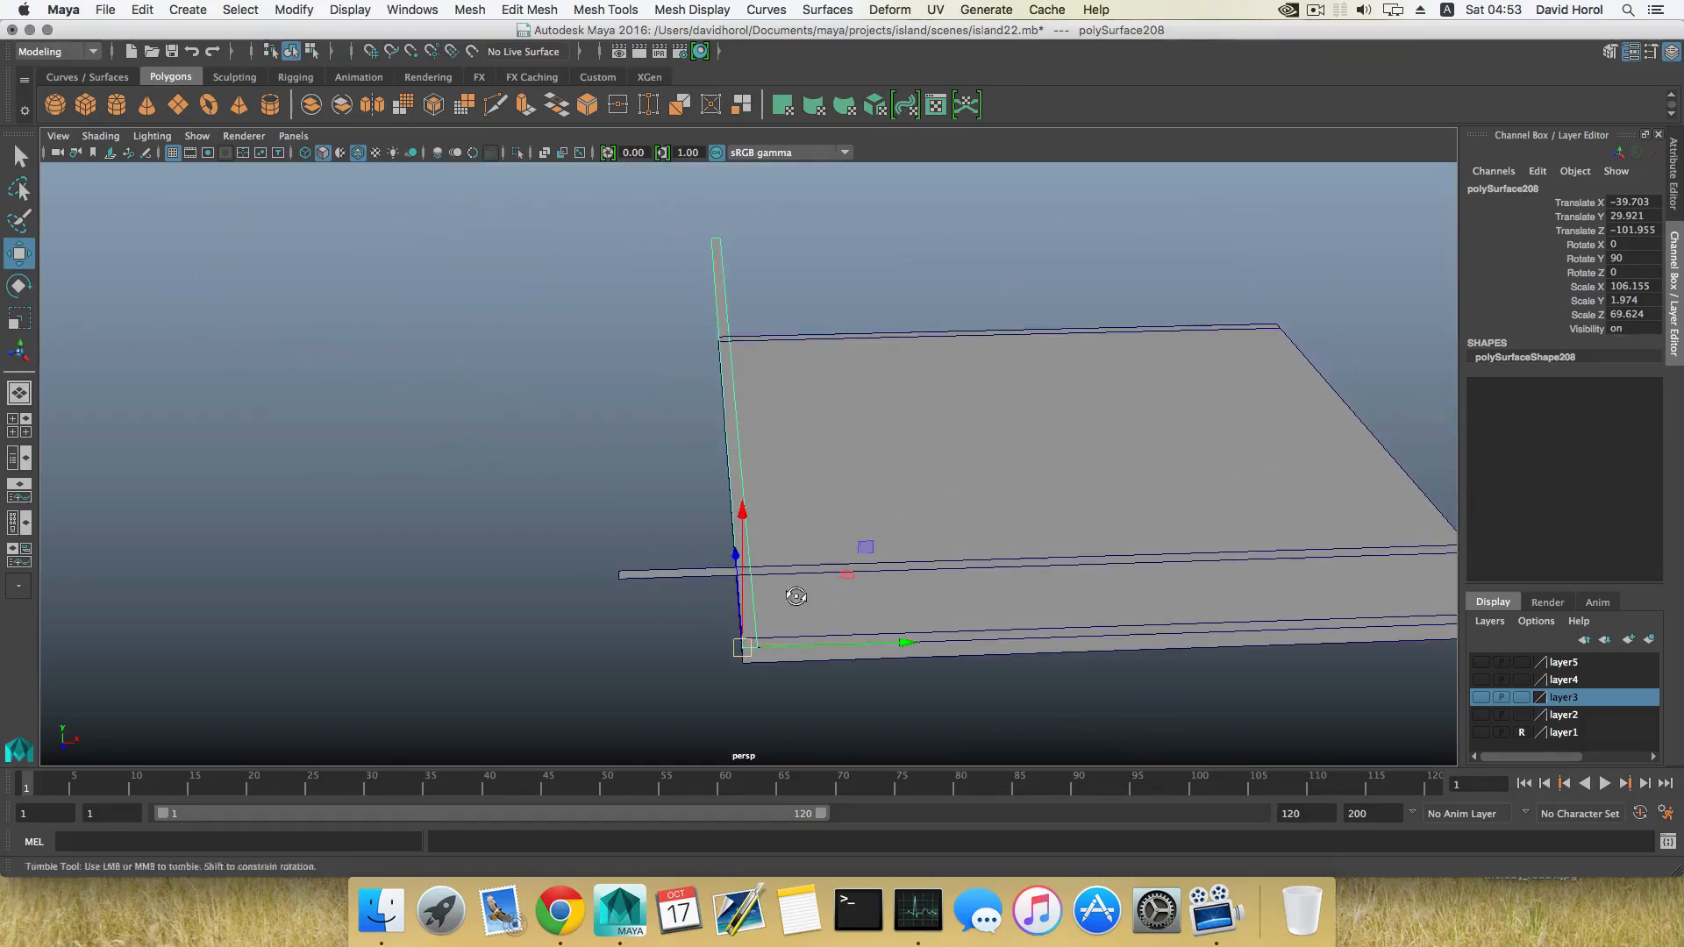
left_click_drag(797, 601, 741, 521, "alt")
Insert an edge loop in the slab along the side under the crosswise strip and snap it to the strip's inner edge at X -38.972.
left_click(901, 501)
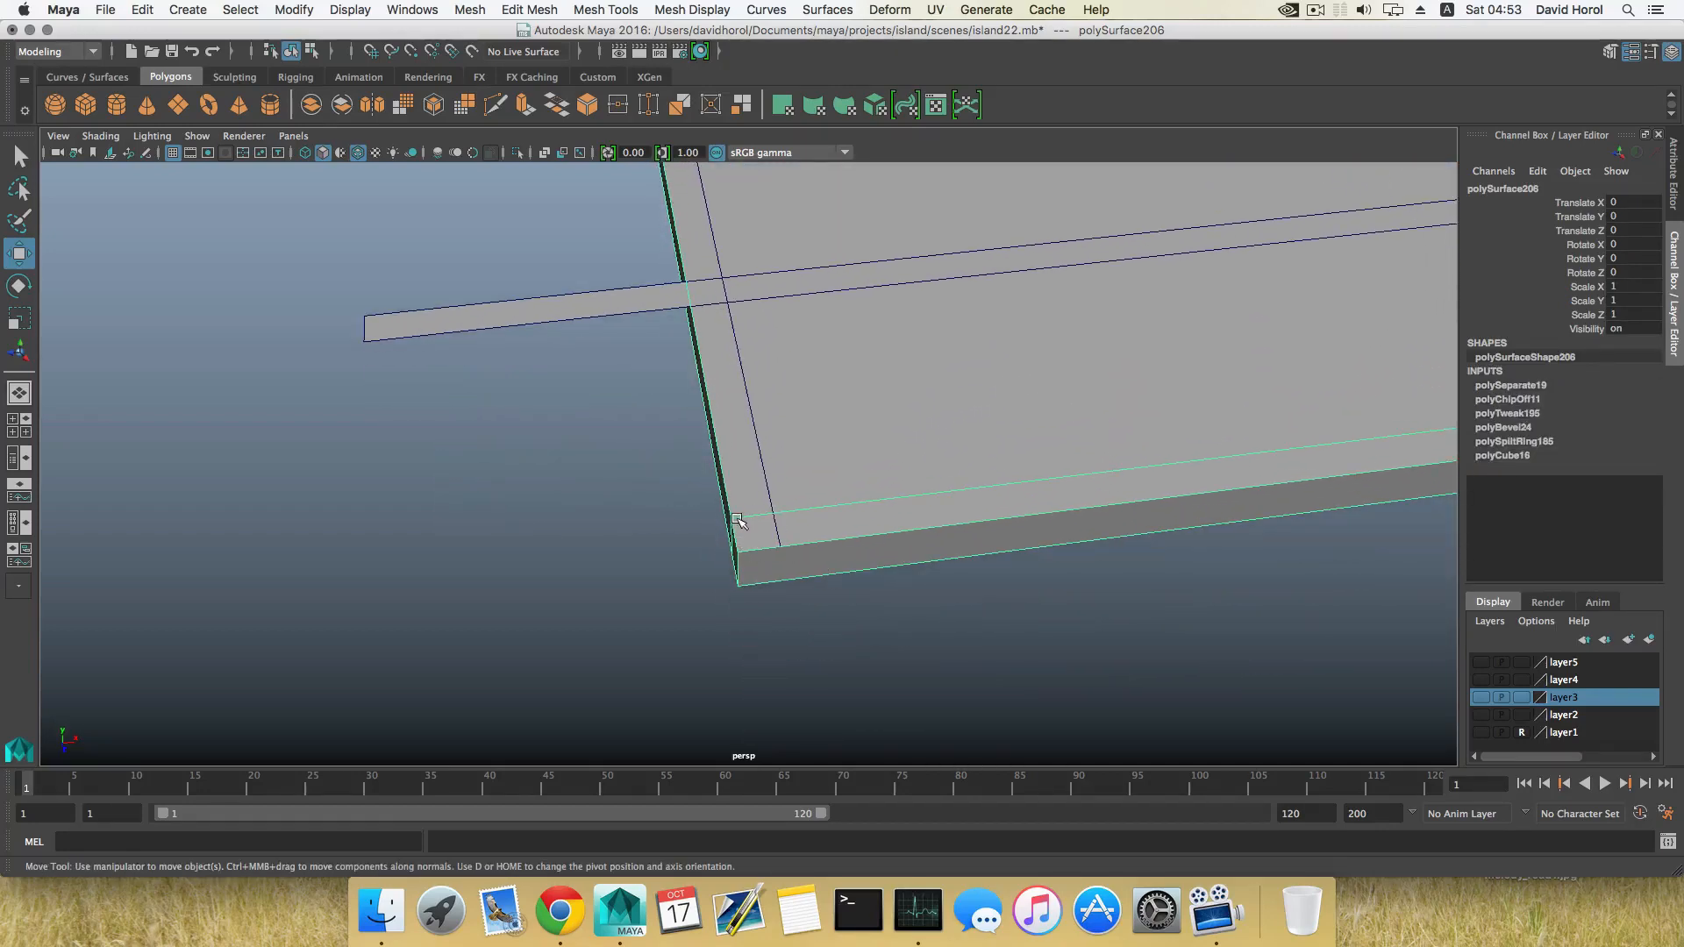
mouse_move(795, 573)
left_mouse_down("alt")
mouse_move(790, 518)
mouse_move(789, 602)
mouse_move(766, 583)
left_mouse_up("alt")
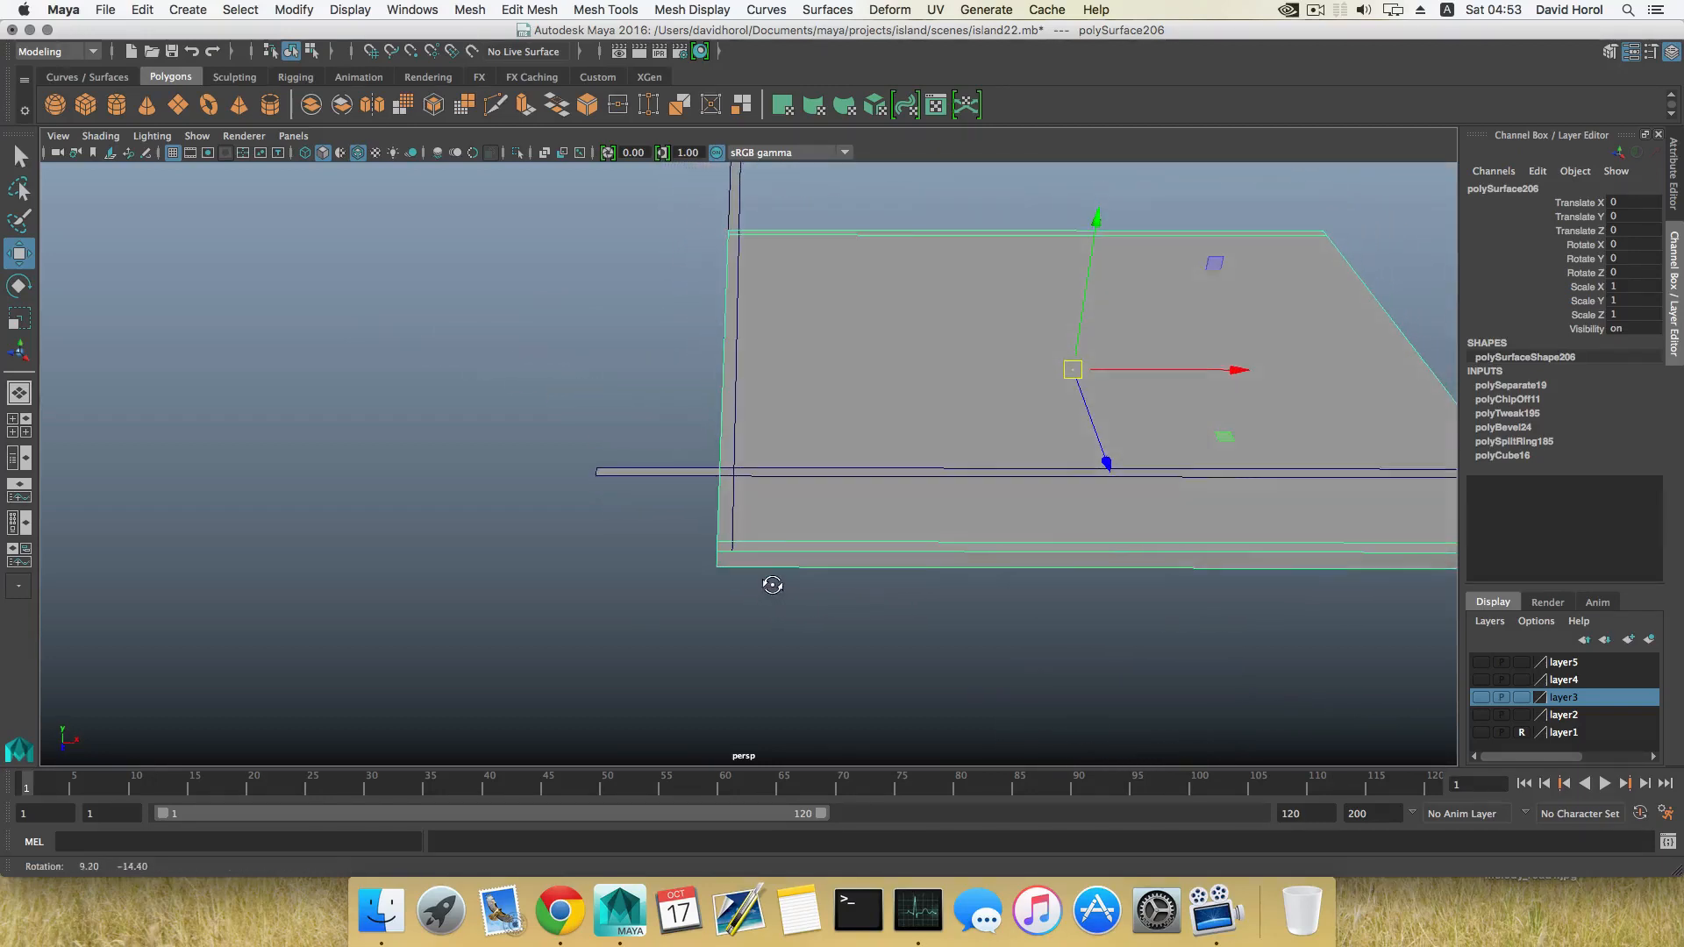
right_click_drag(771, 583, 761, 541, "alt")
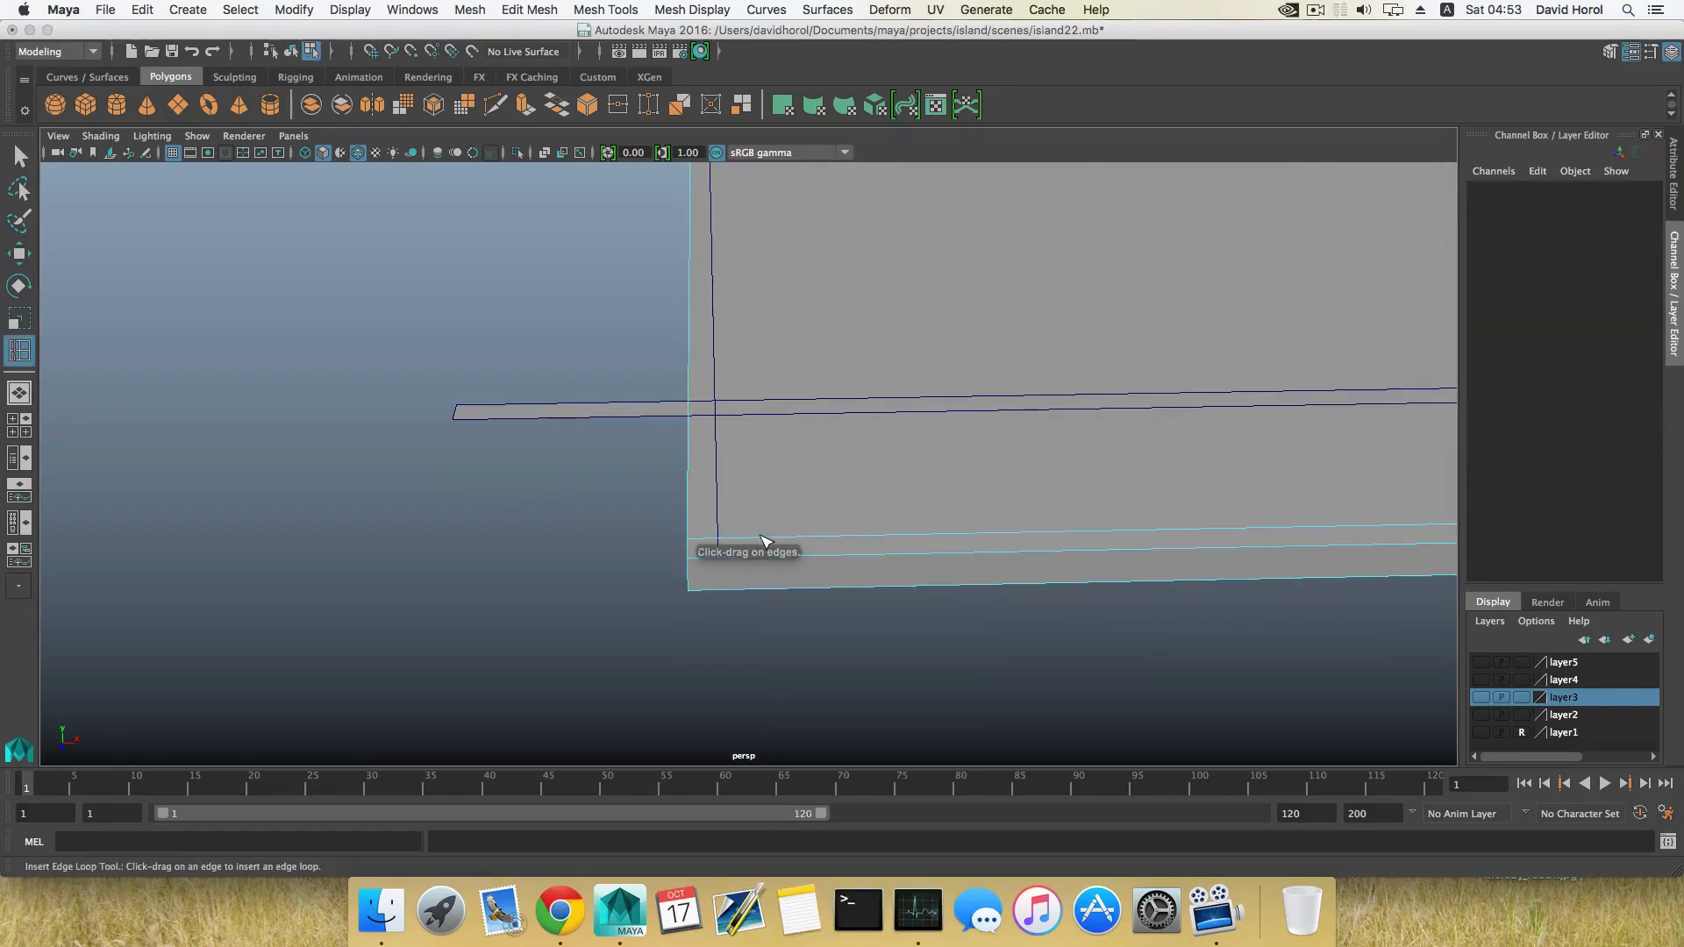
left_click(761, 541)
mouse_move(805, 586)
left_mouse_down("alt")
mouse_move(814, 513)
mouse_move(818, 562)
left_mouse_up("alt")
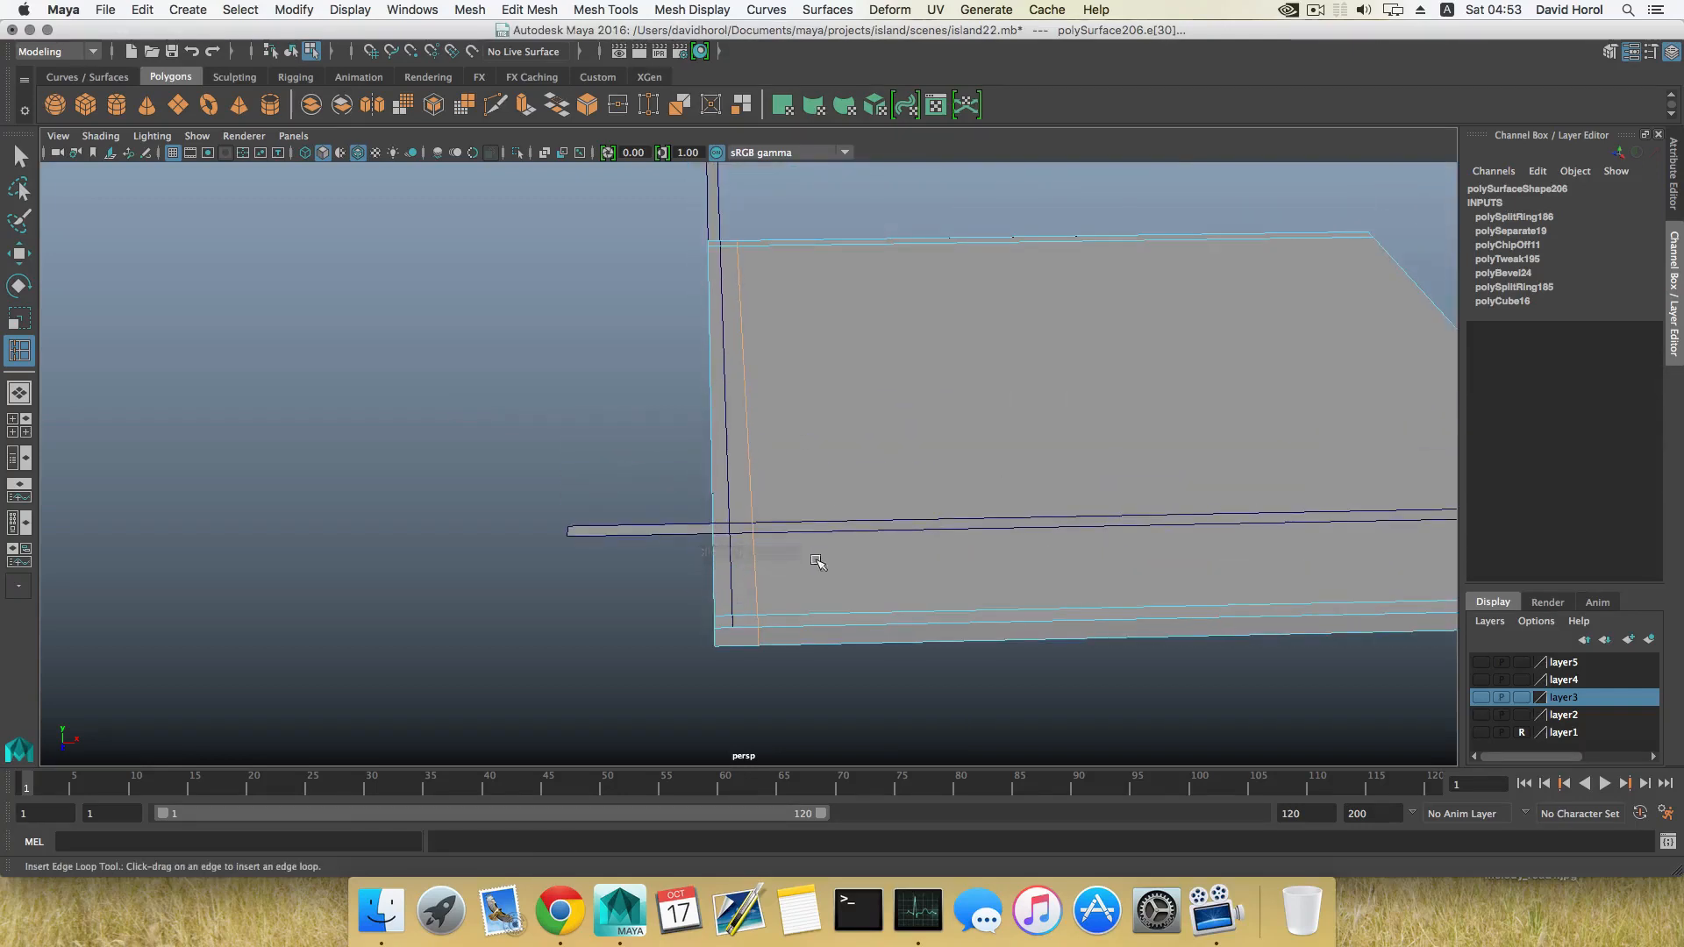
key("w")
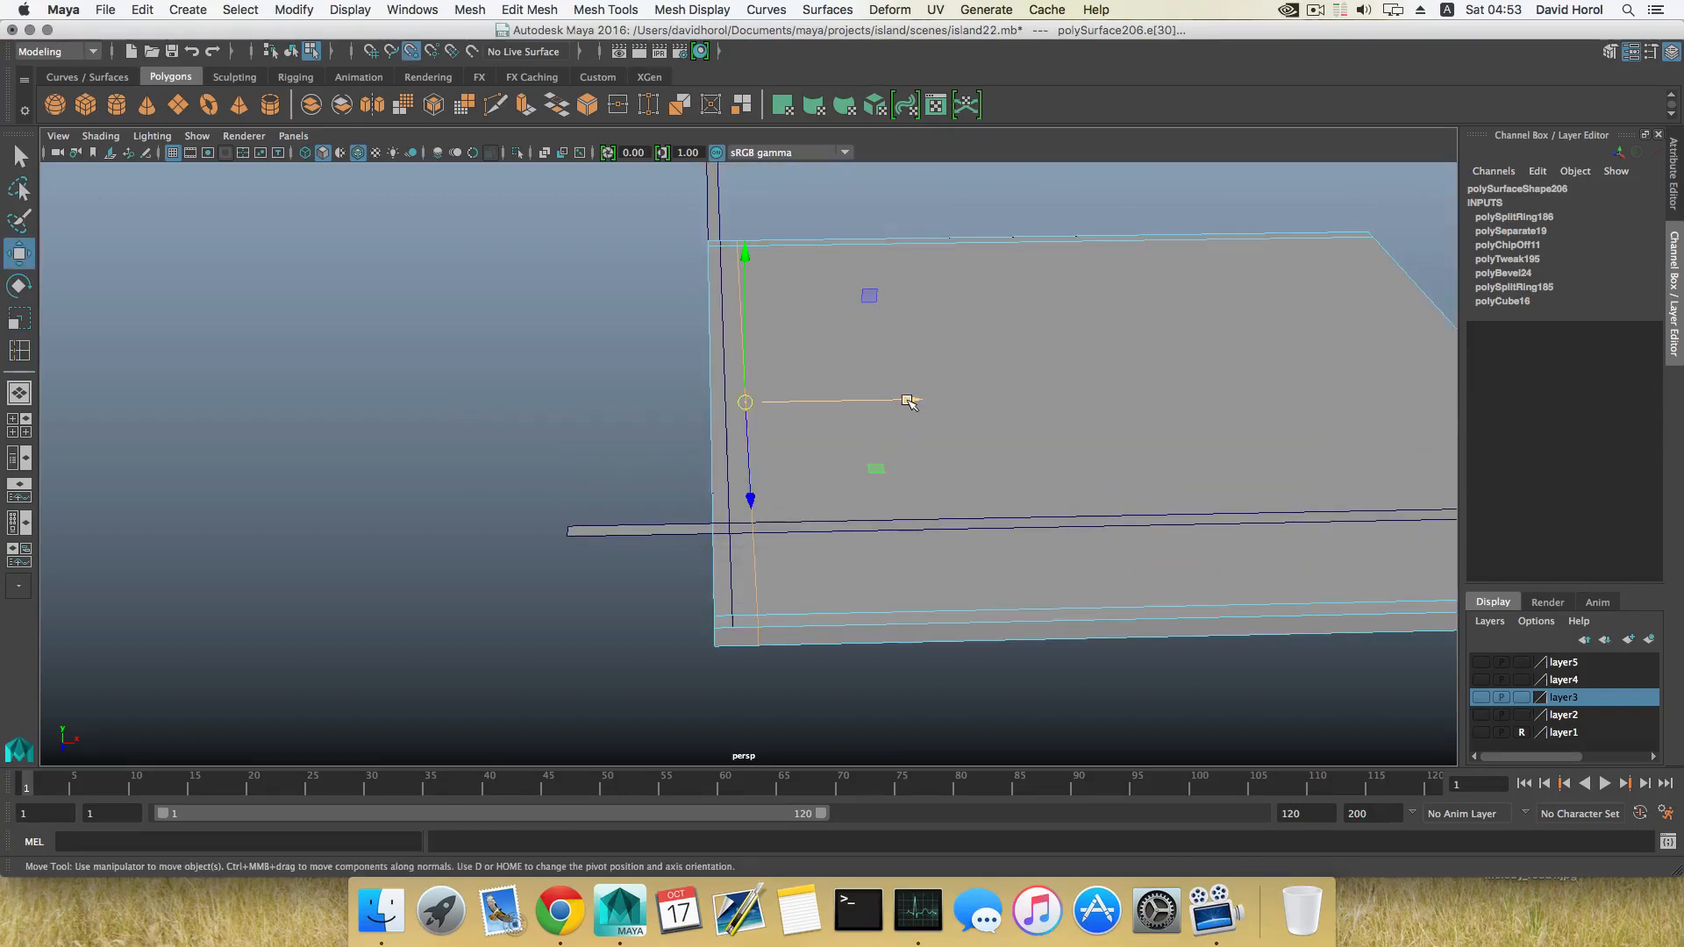
left_click_drag(910, 402, 889, 403)
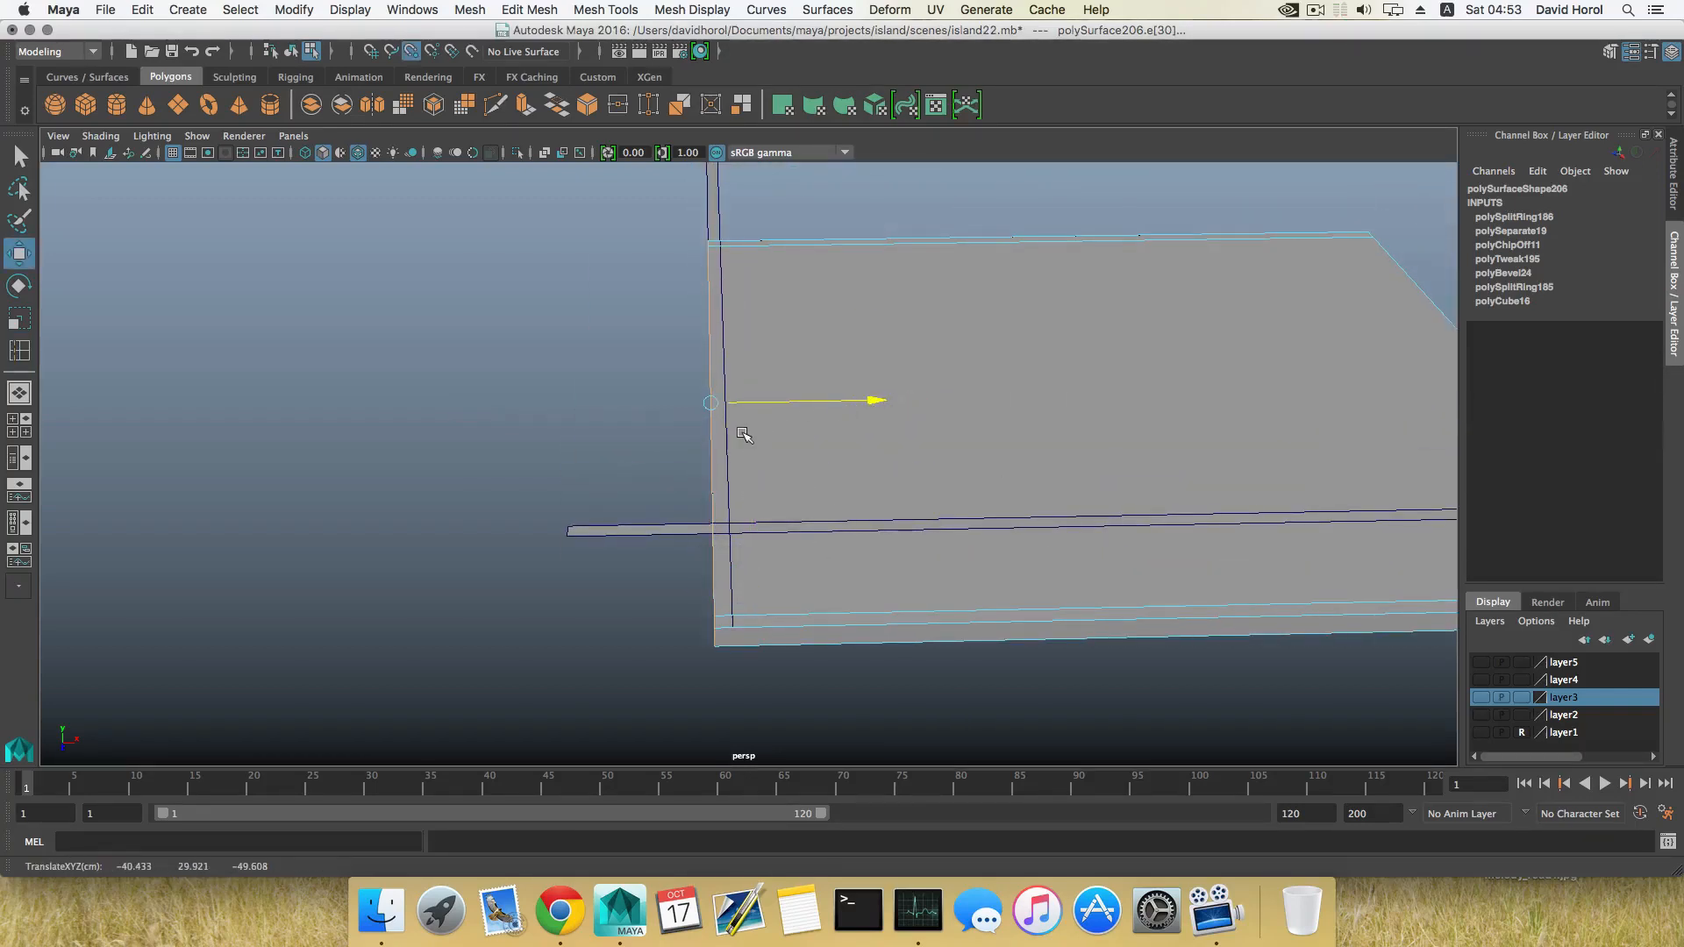
left_click_drag(737, 527, 735, 630)
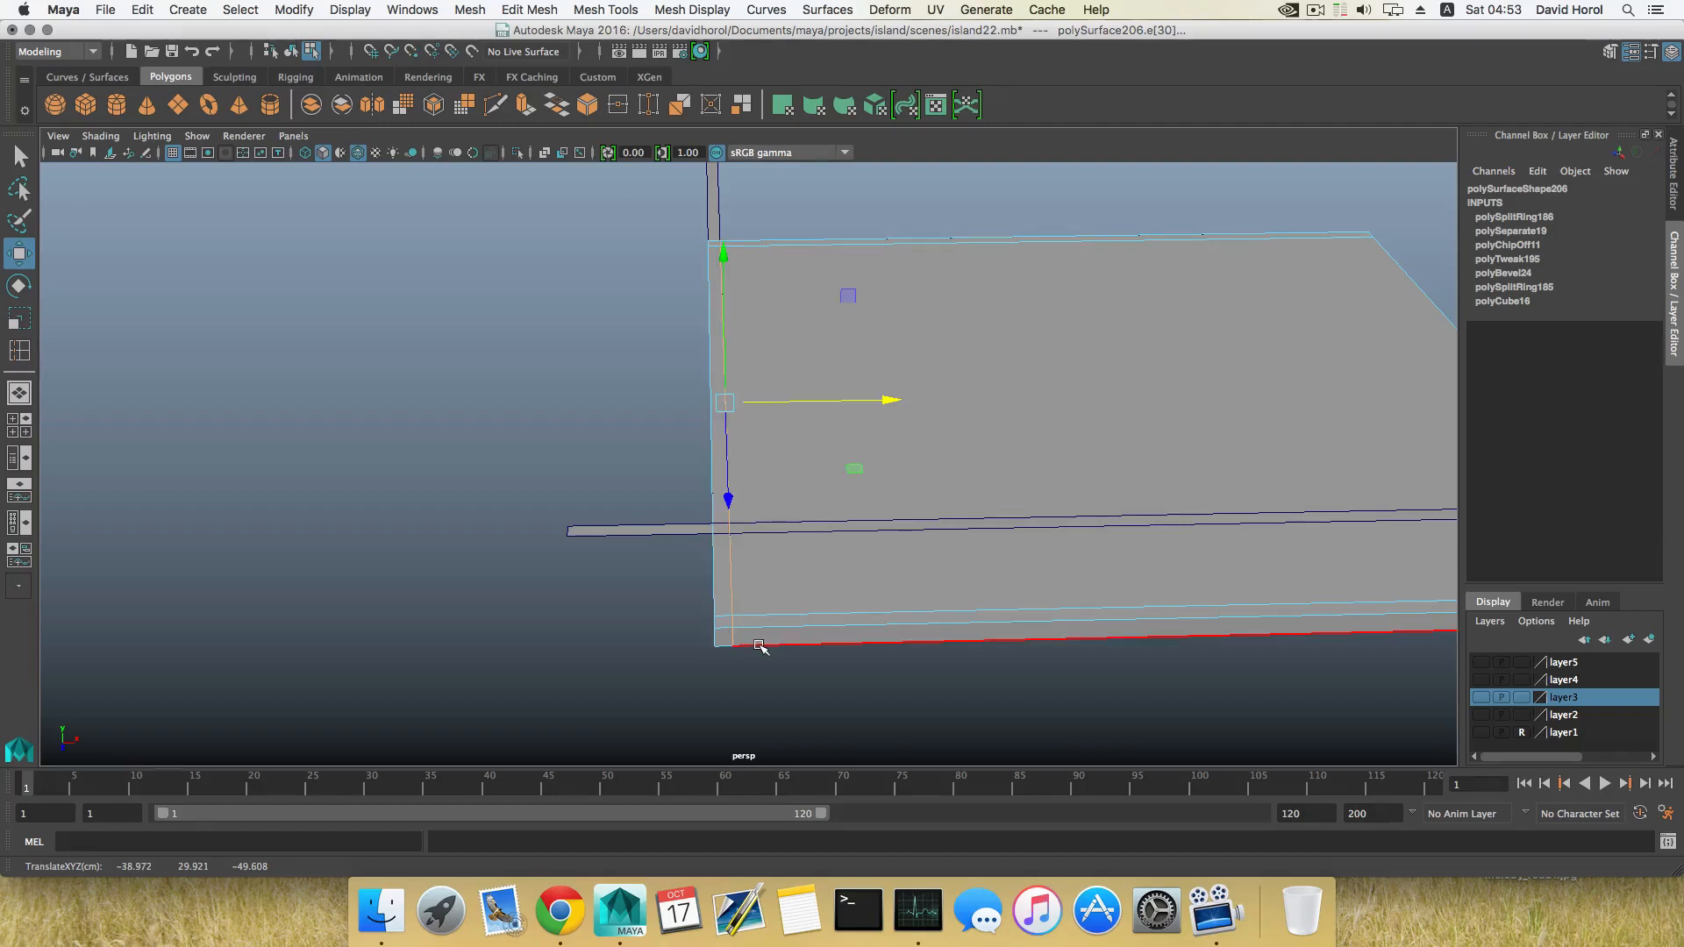
scroll(714, 228, "down", 4)
left_click_drag(712, 264, 752, 274, "alt")
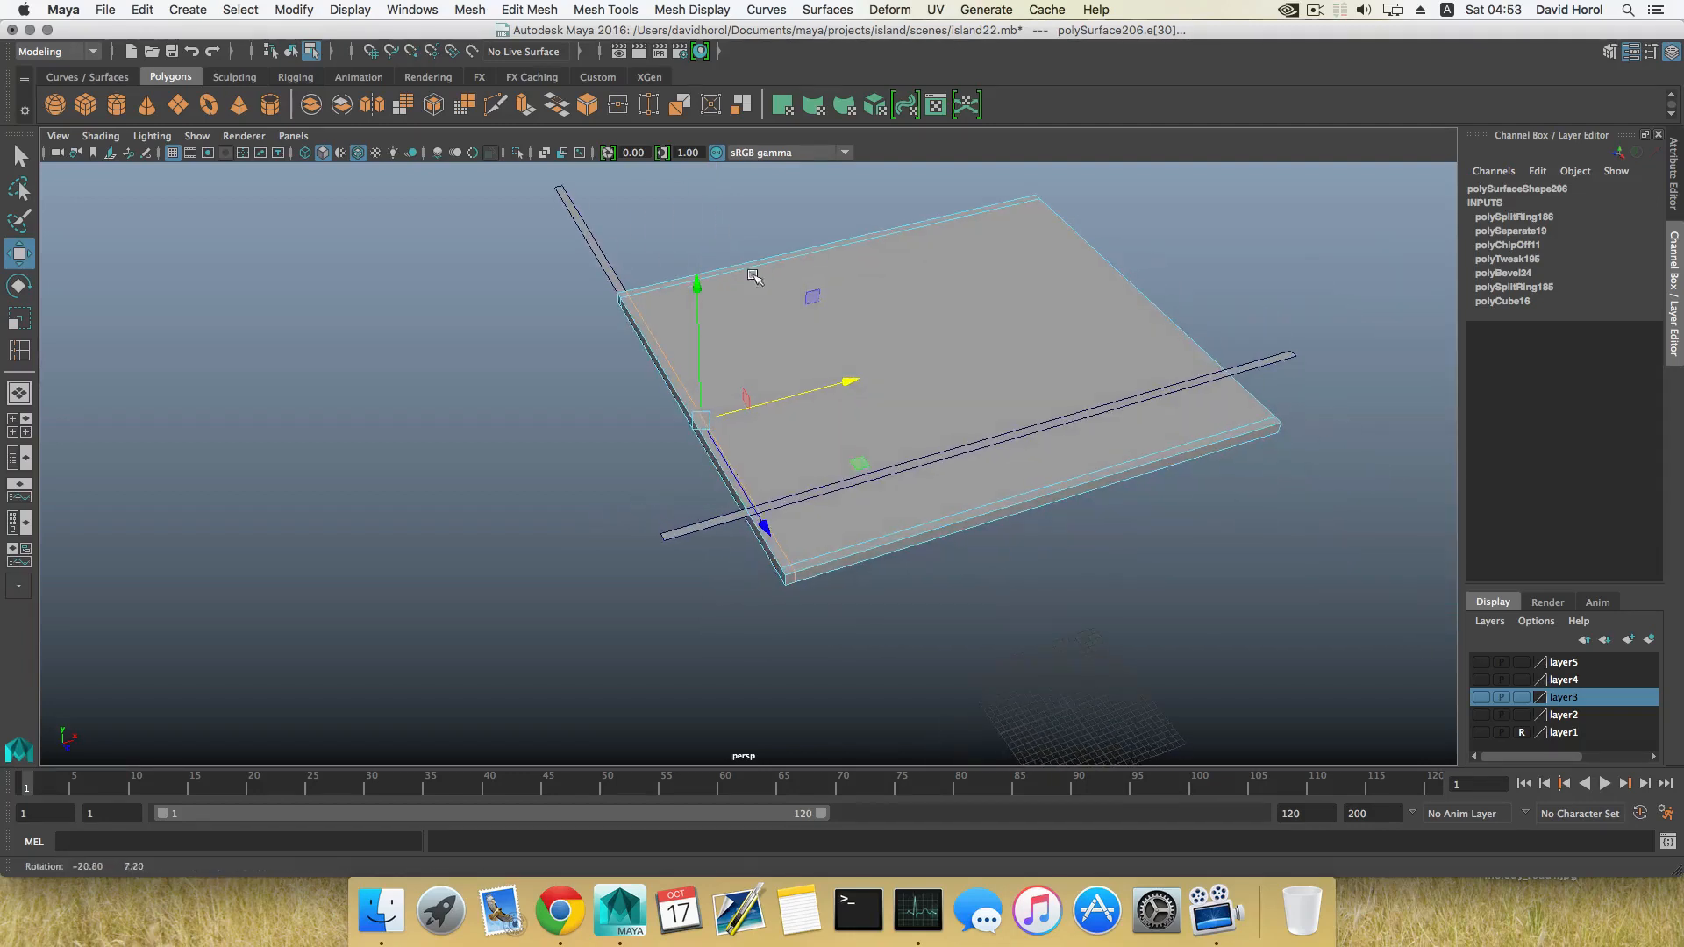
key("F8")
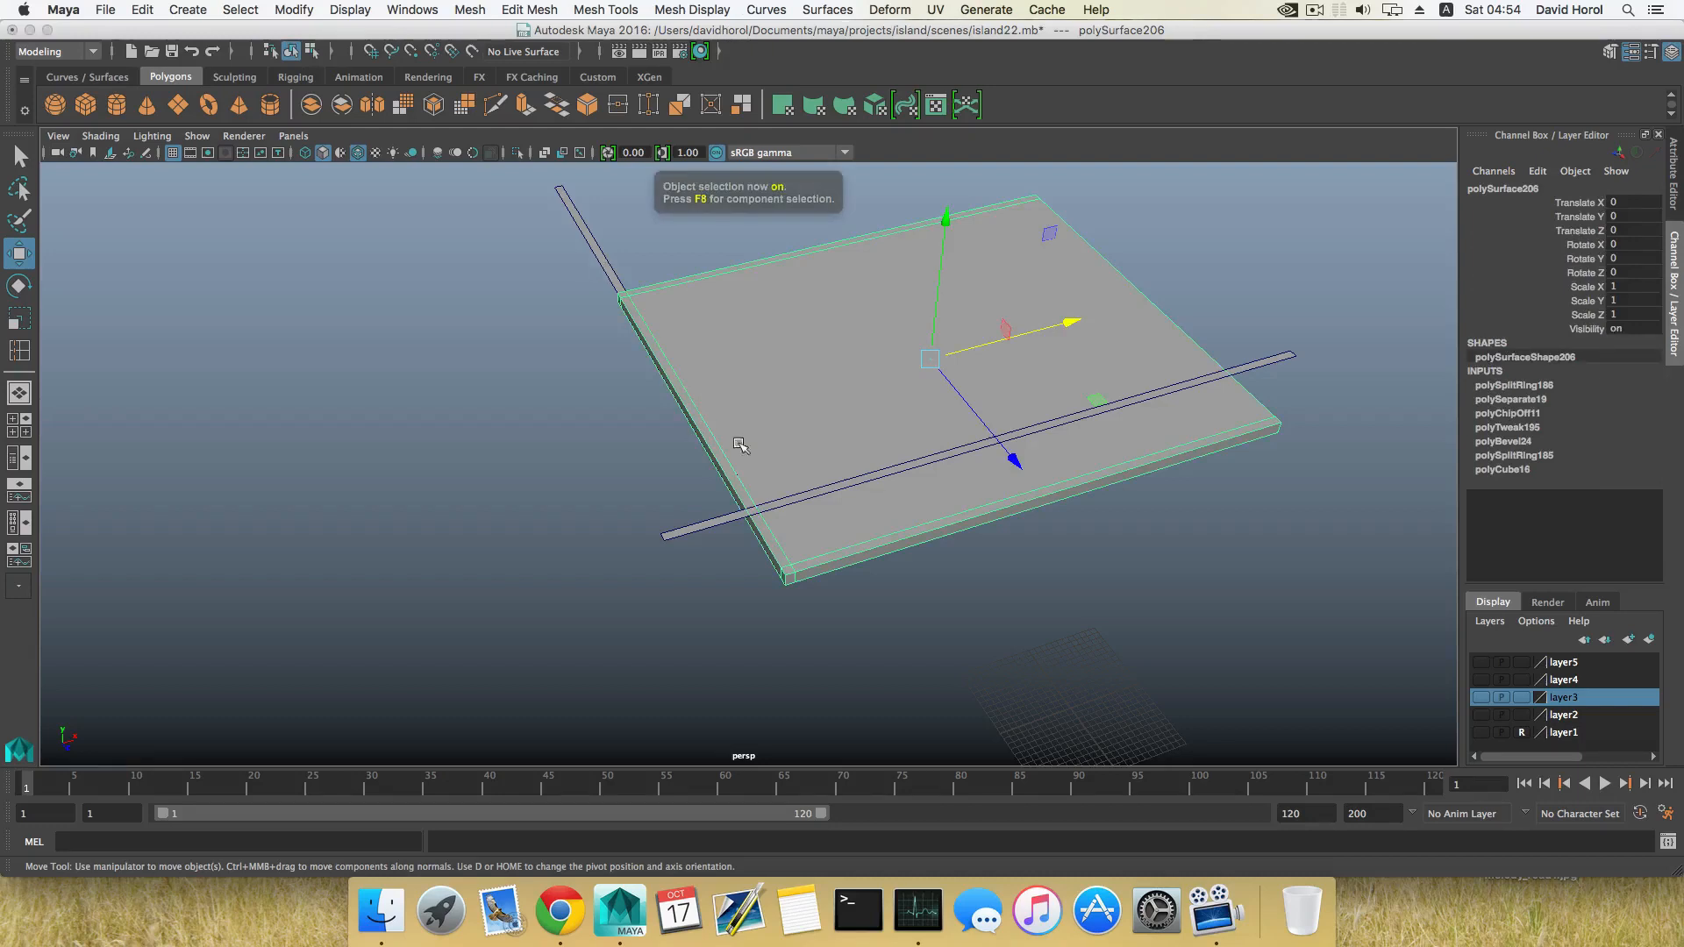
Select the crosswise strip and move it inward along X to about -16.309.
left_click(613, 215)
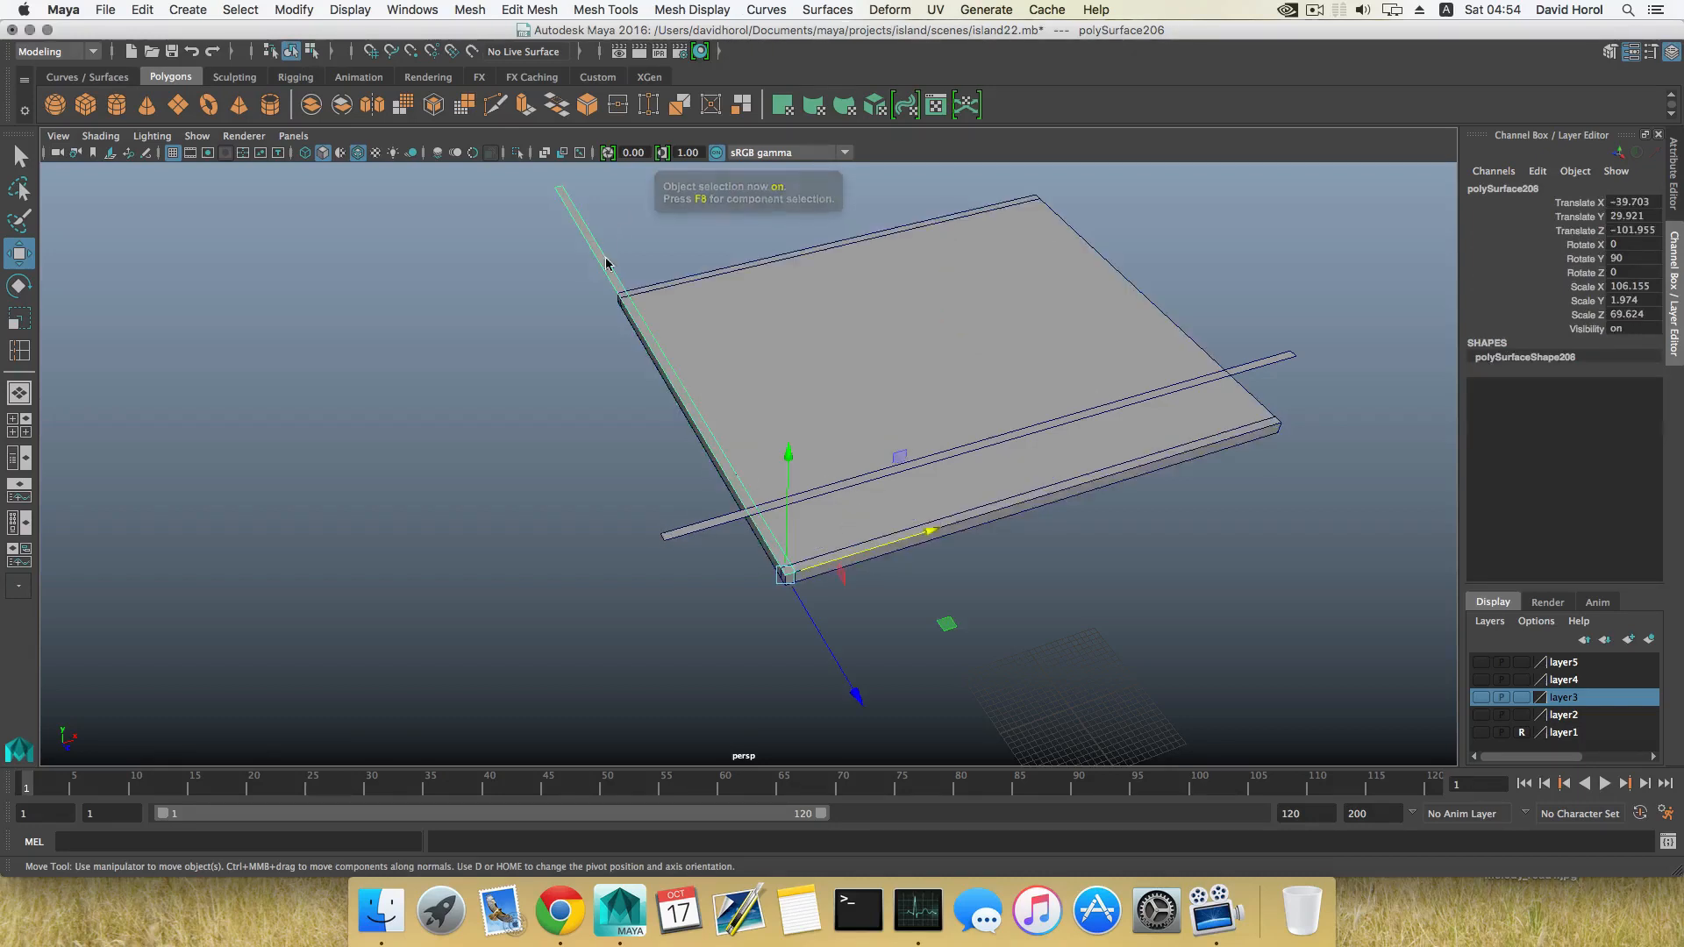
left_click_drag(932, 533, 713, 457)
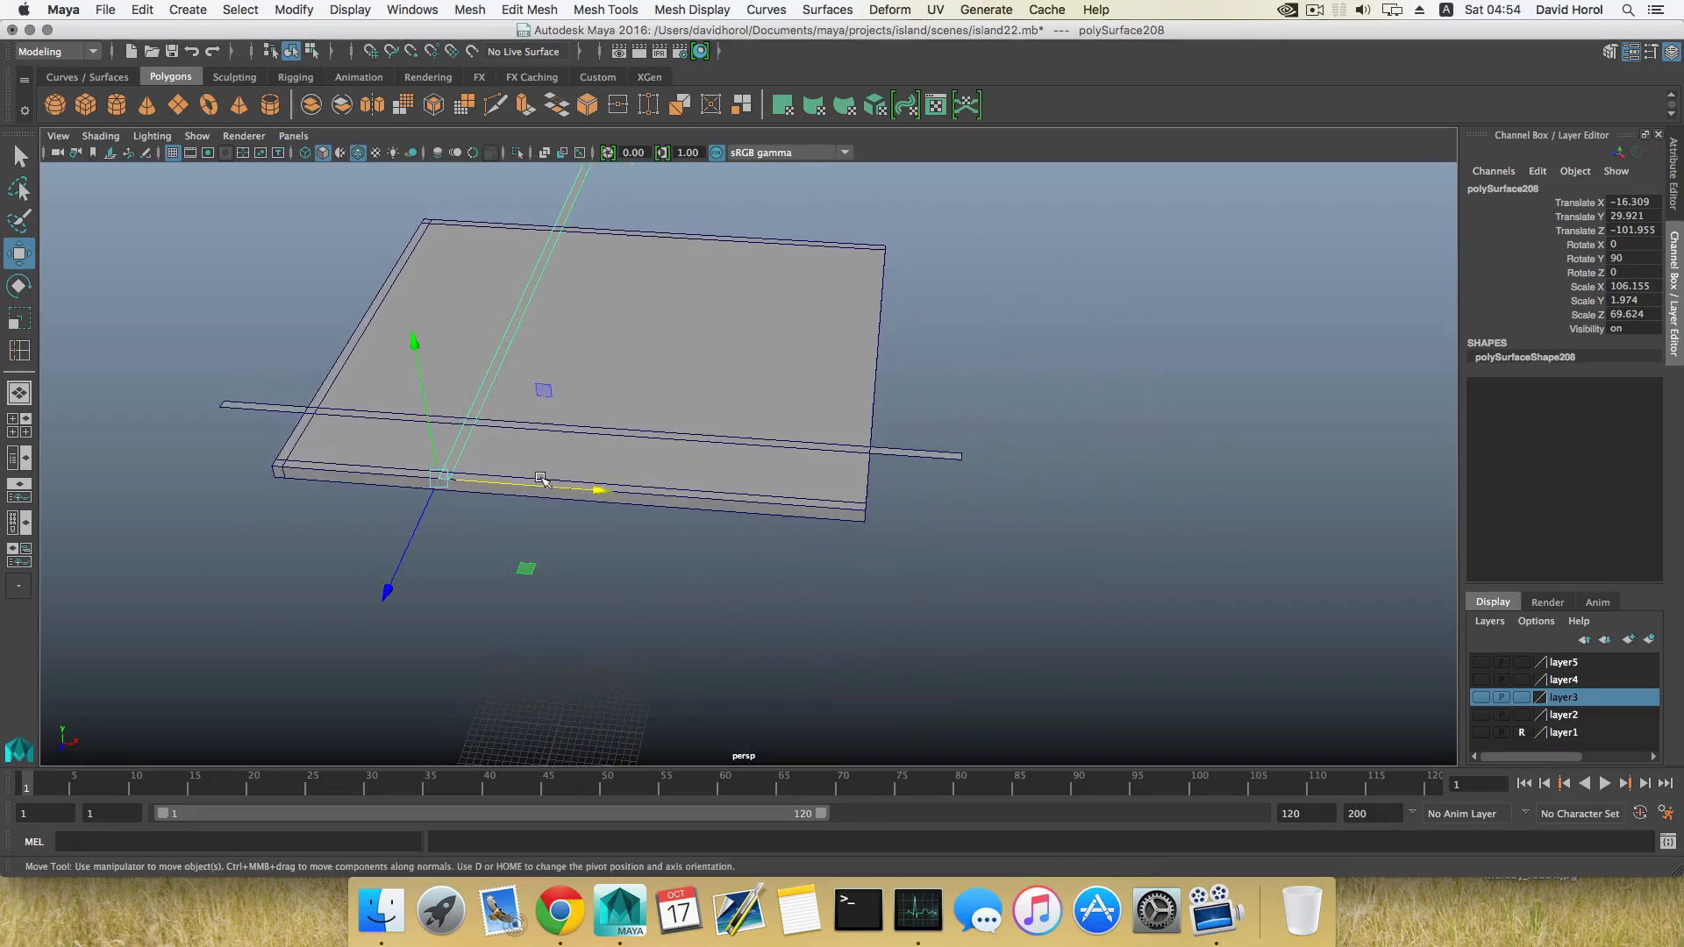
middle_click_drag(540, 478, 777, 465, "alt")
left_click_drag(725, 342, 715, 287, "alt")
scroll(715, 287, "up", 5)
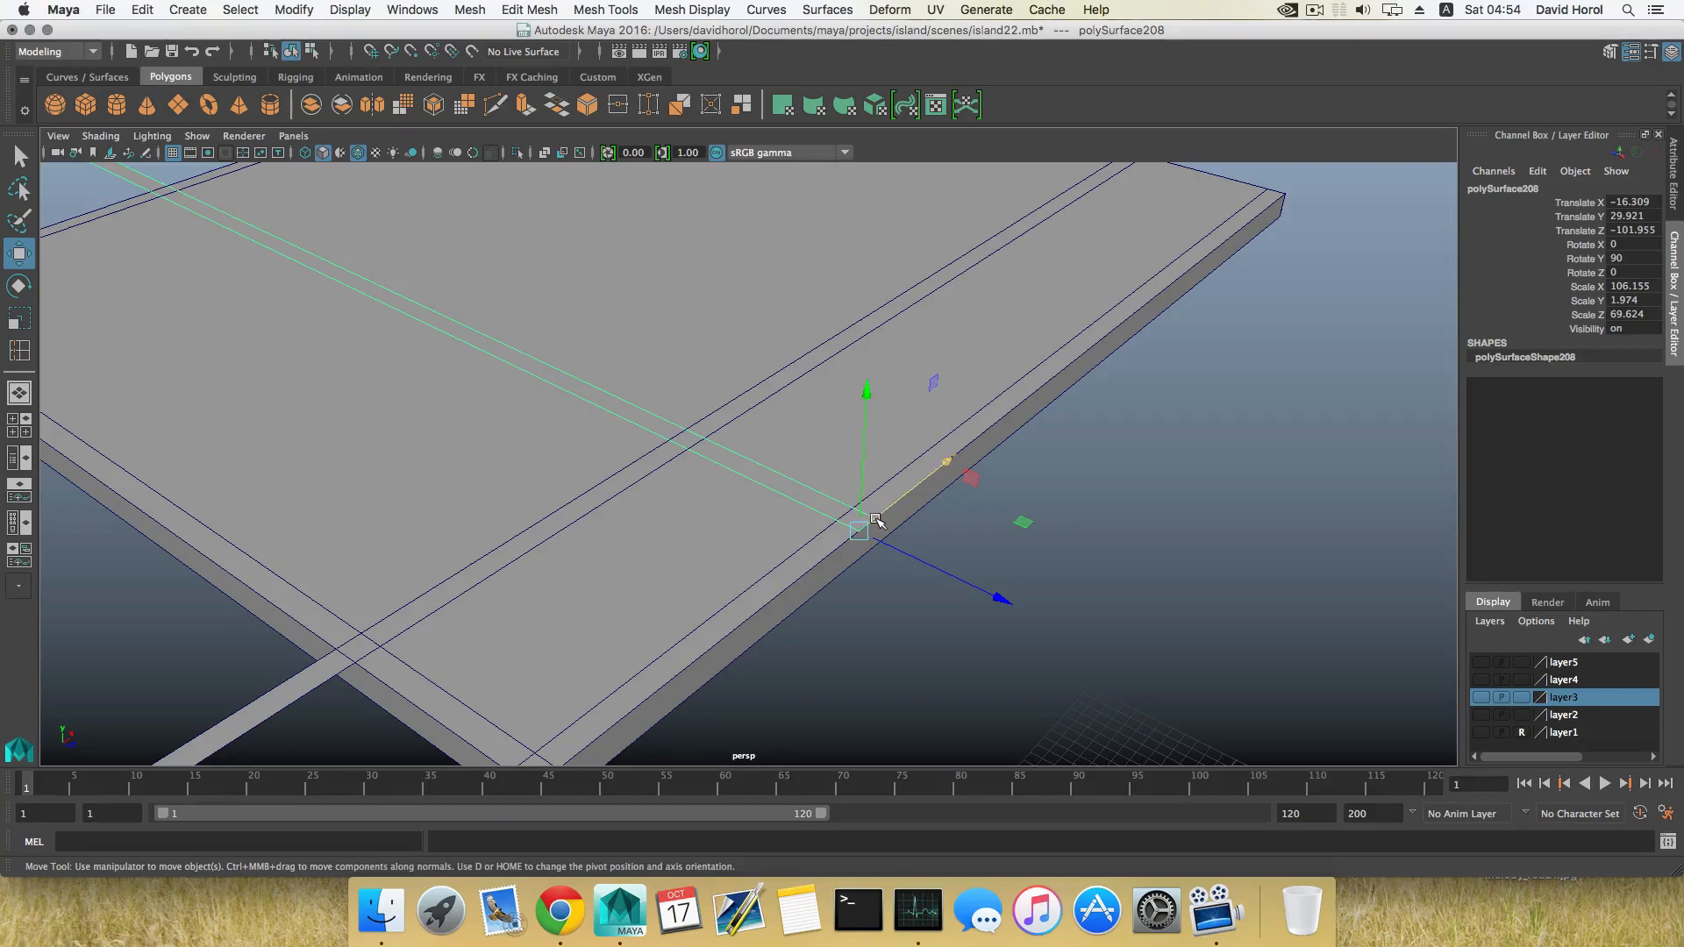
Place the crosswise strip's pivot at the other corner of its end on the slab's edge.
key("r")
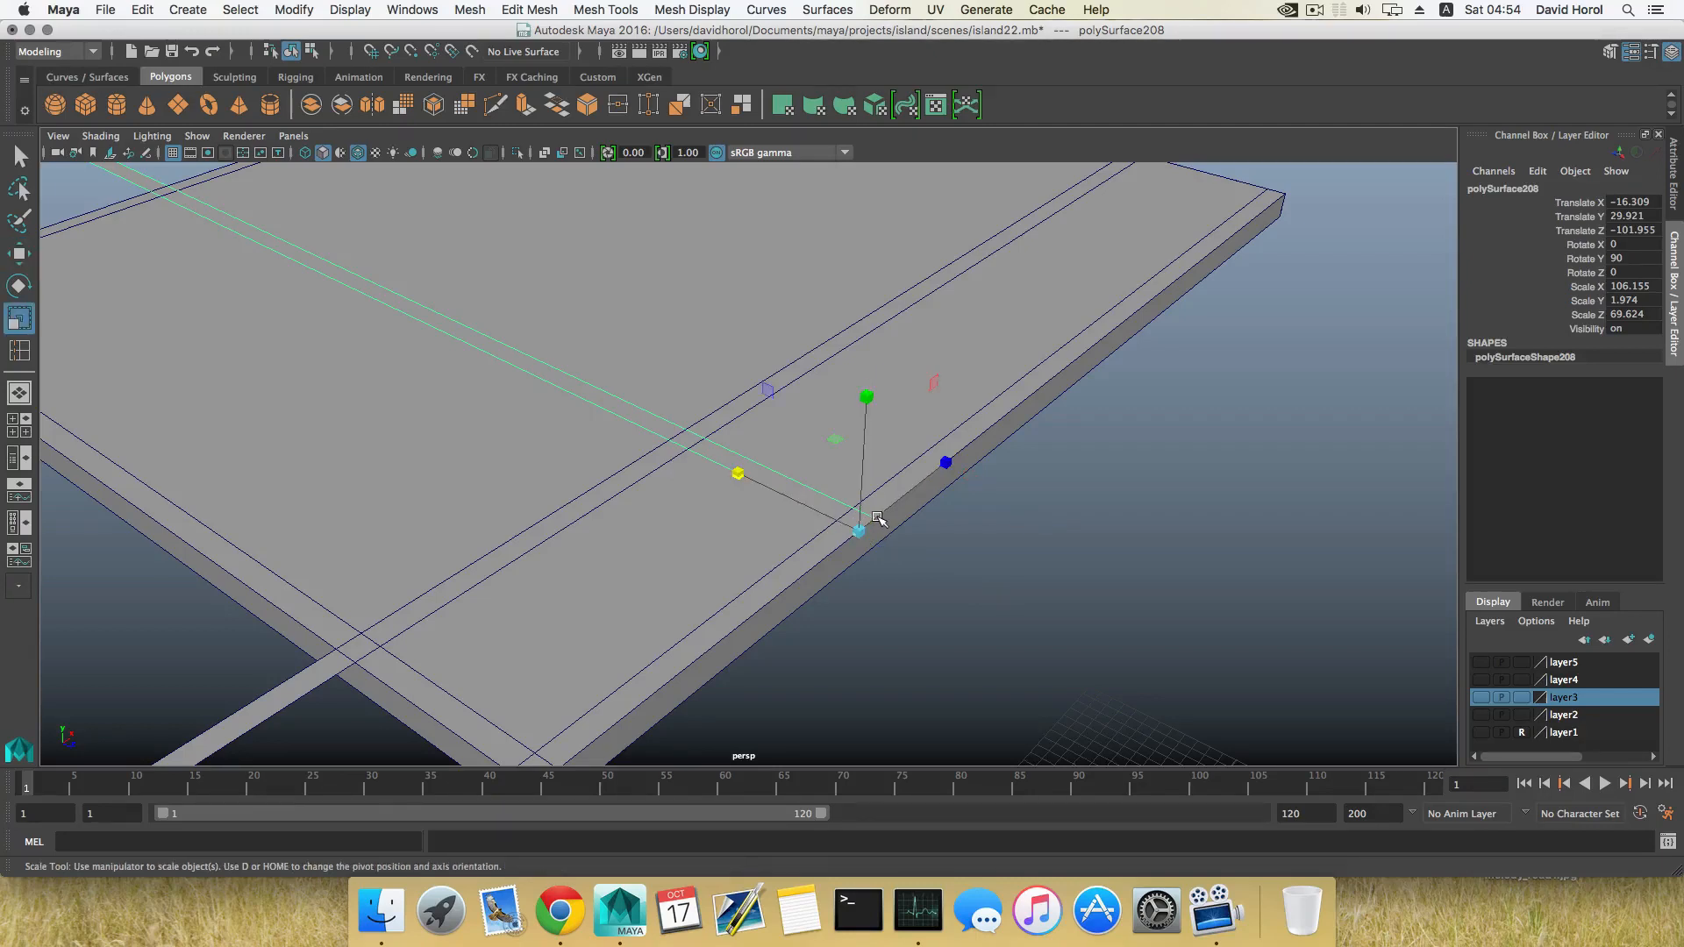
key("e")
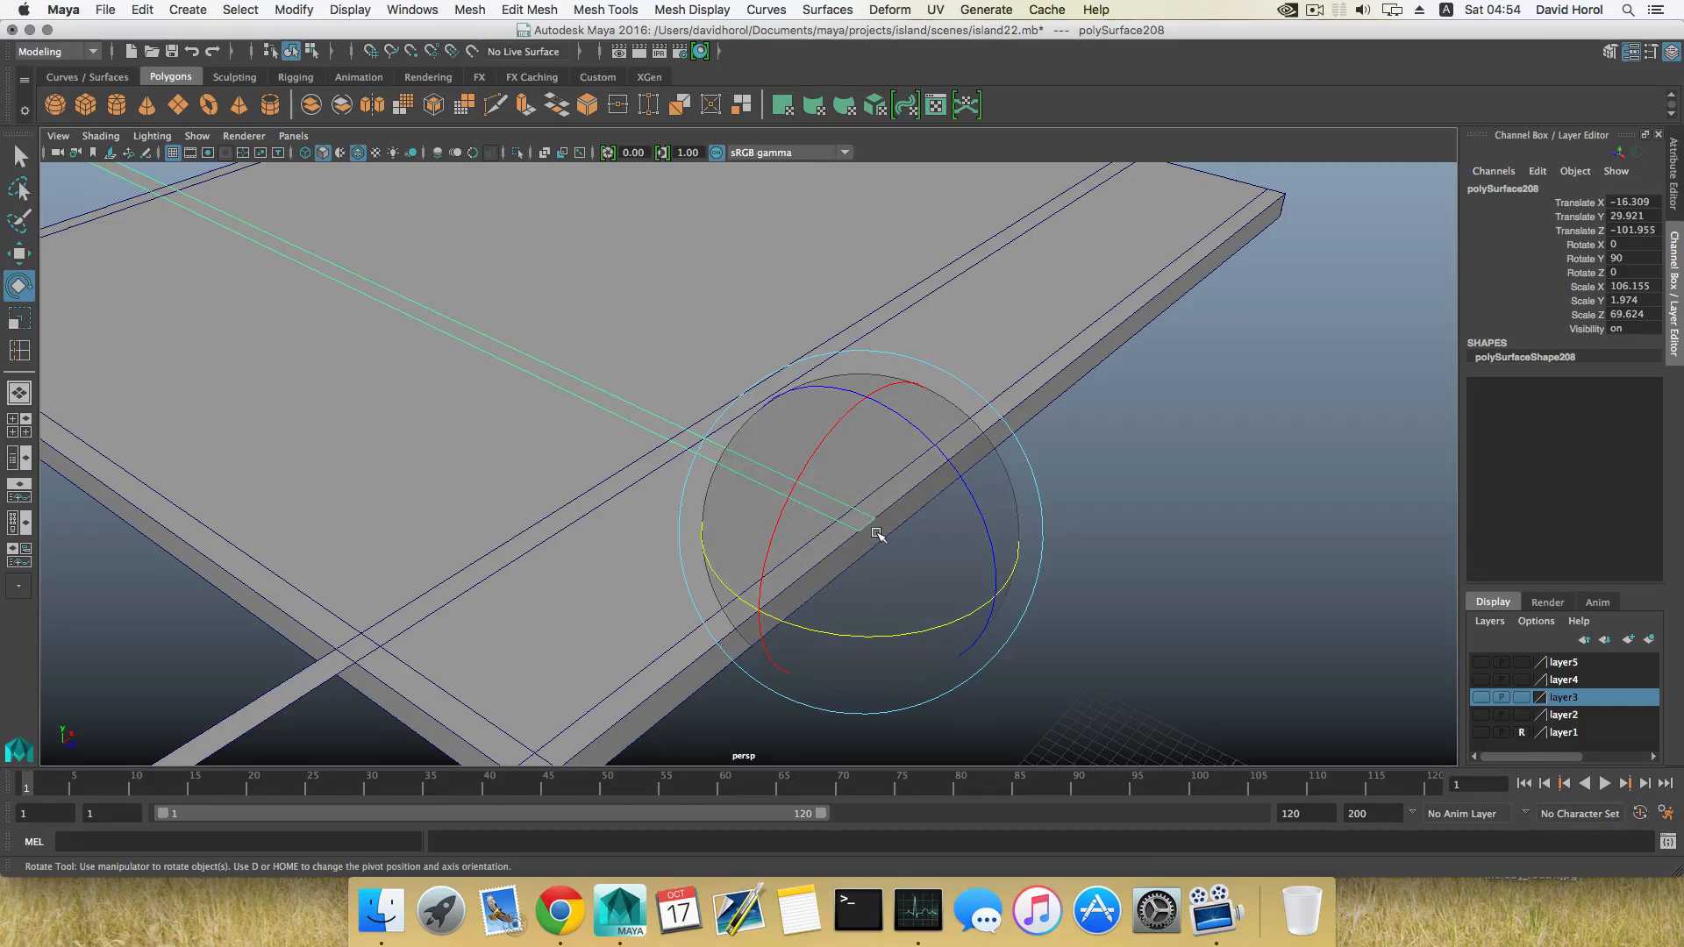
key("d")
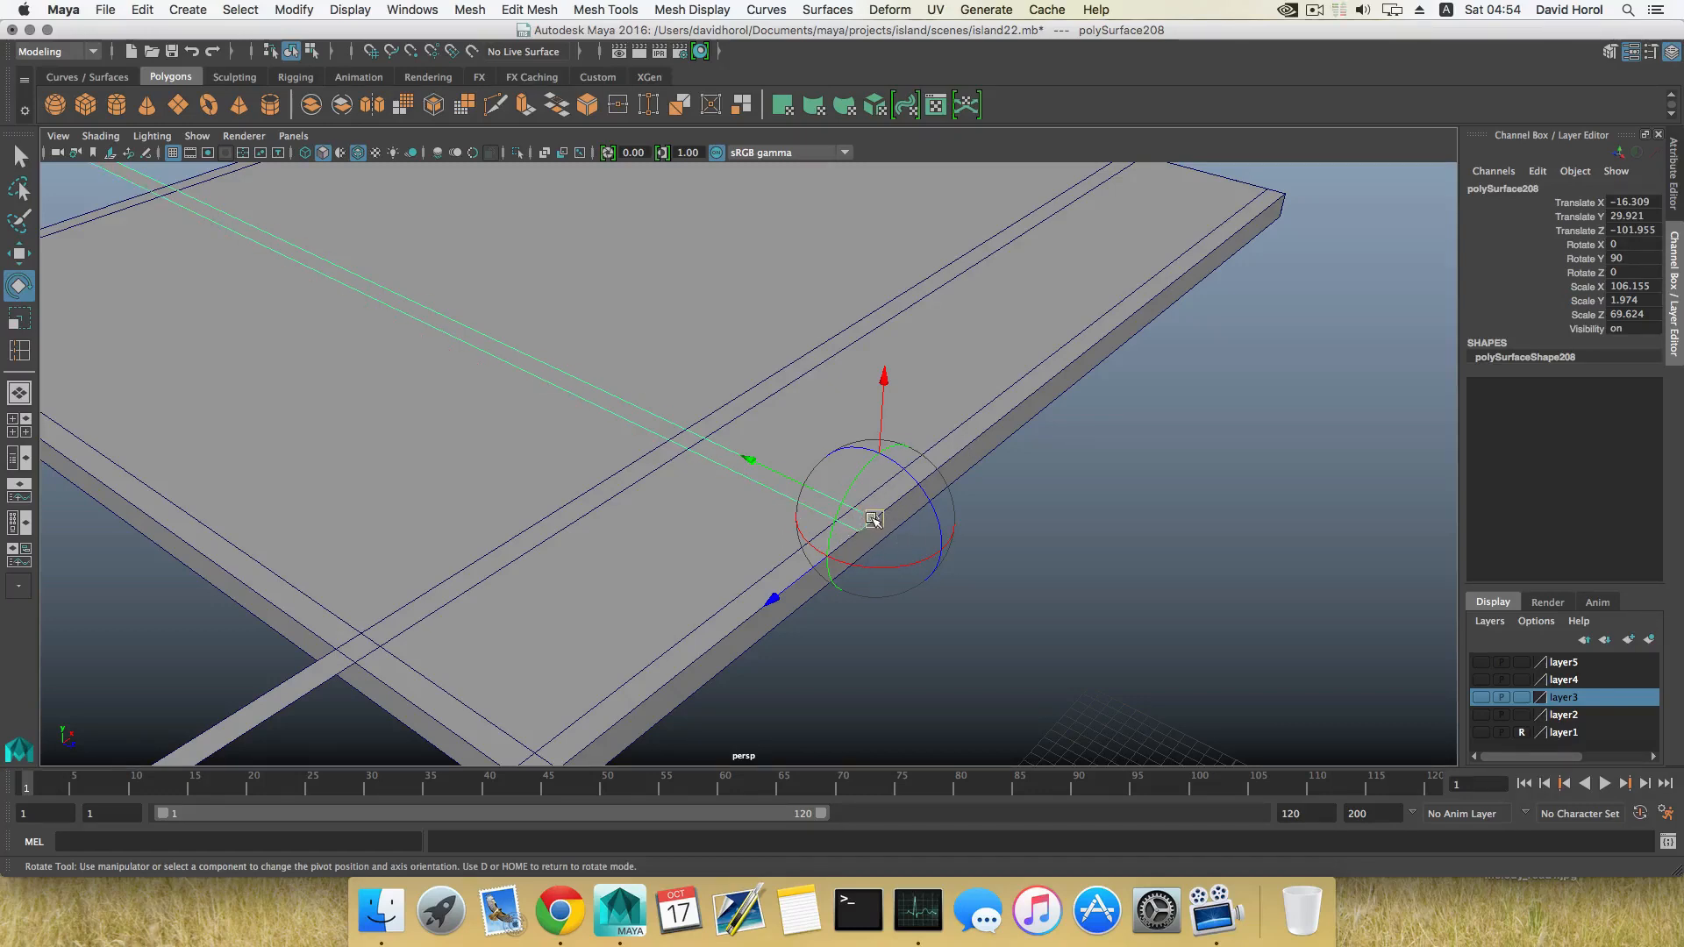
key("d")
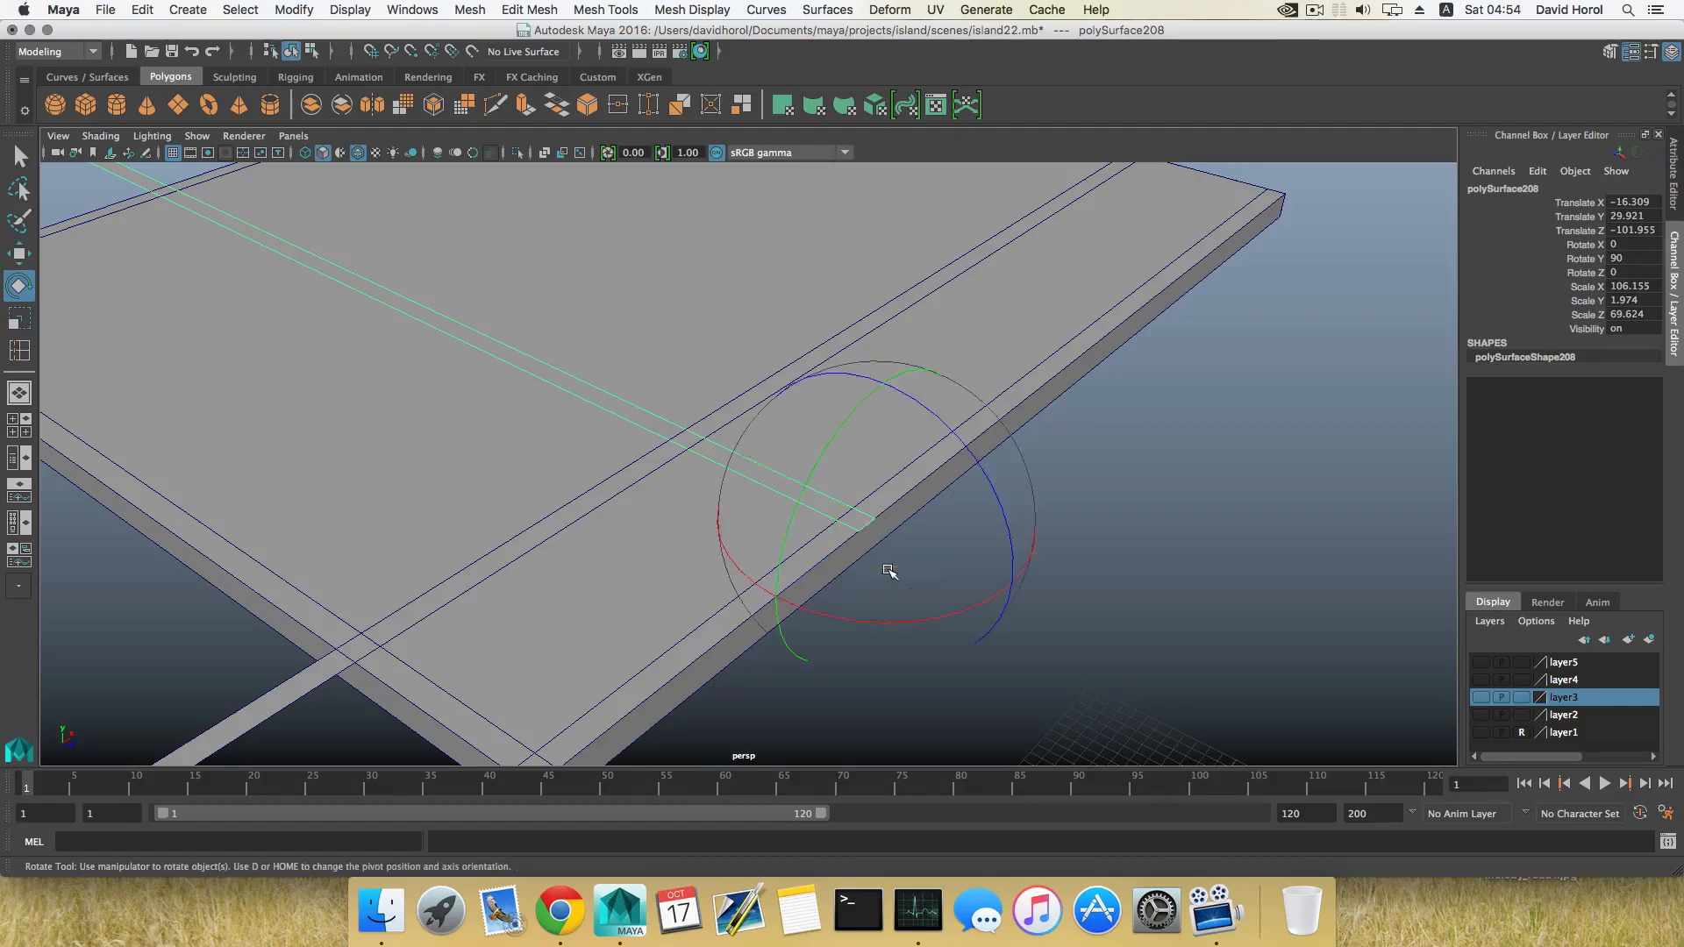
key("equal")
key("equal")
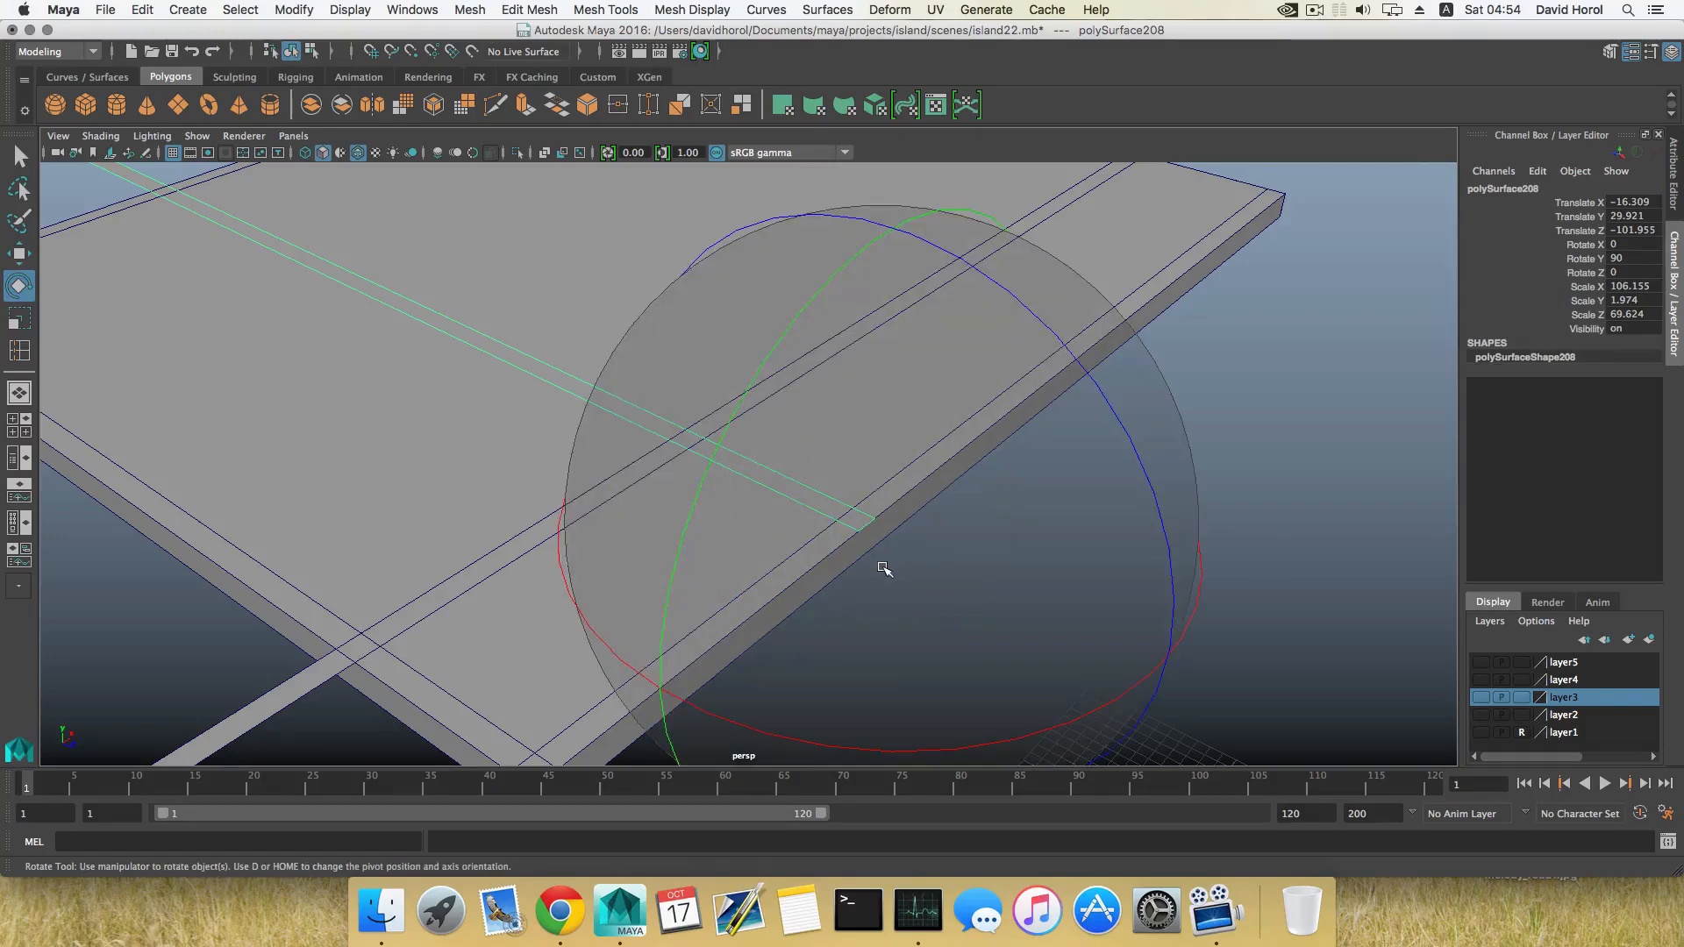
key("minus")
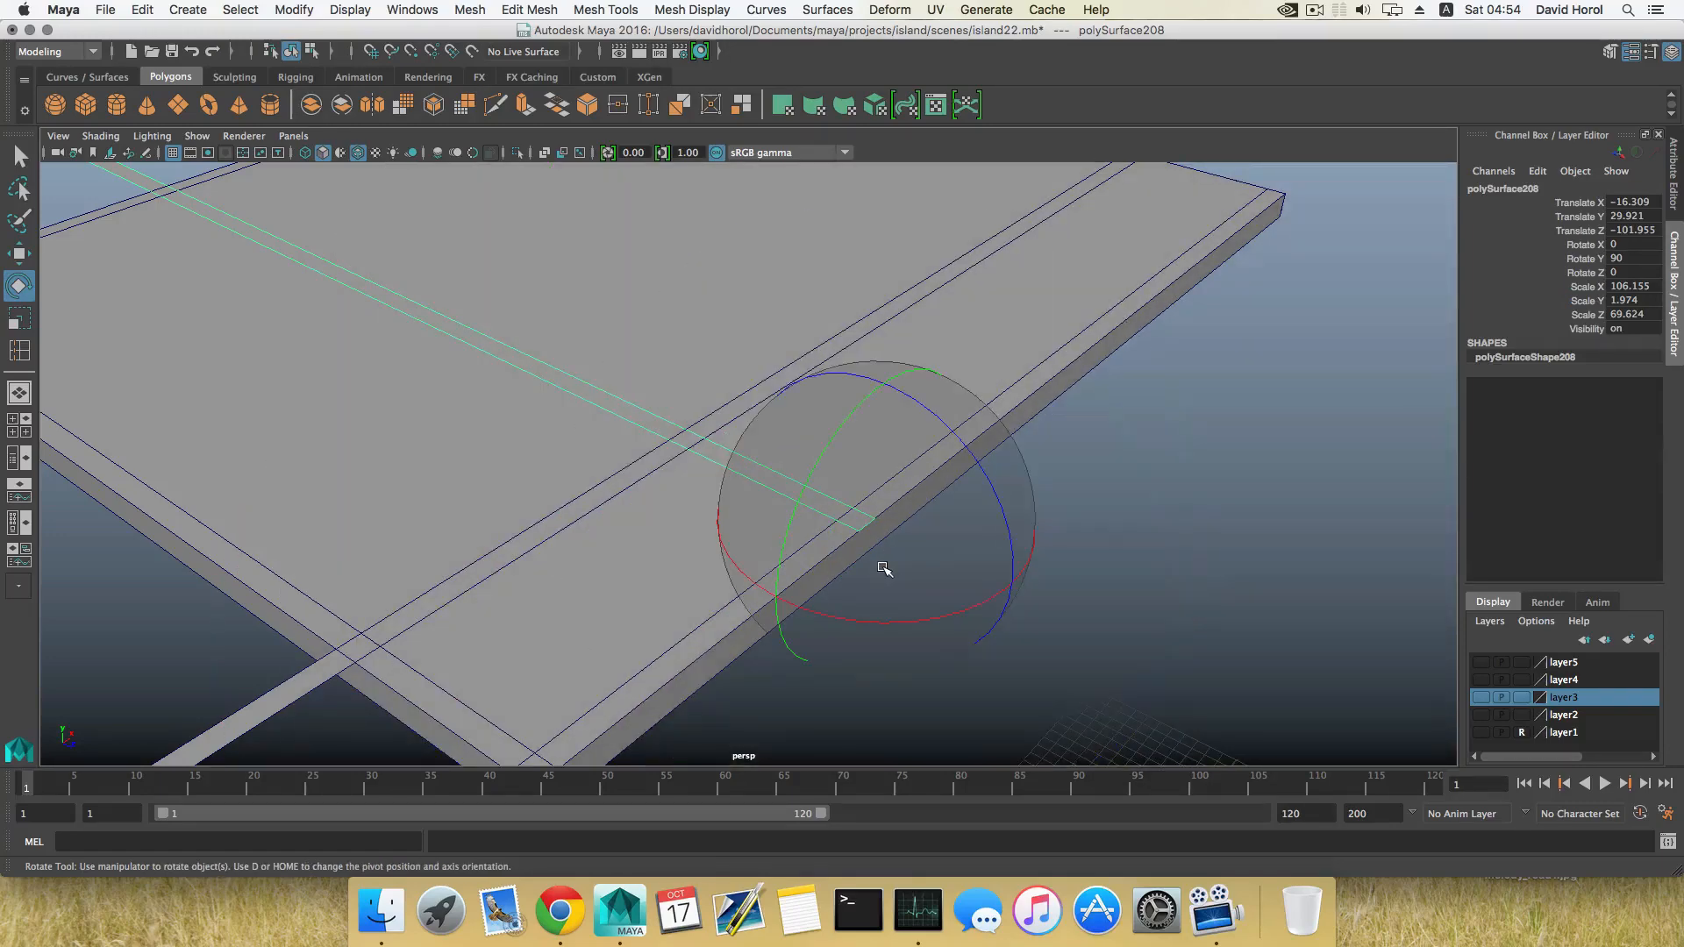
Snap the crosswise strip along X to the slab's opposite side edge, at Translate X 39.703.
key("w")
left_click_drag(1001, 539, 880, 530, "alt")
scroll(879, 530, "down", 5)
middle_click_drag(904, 545, 819, 582, "alt")
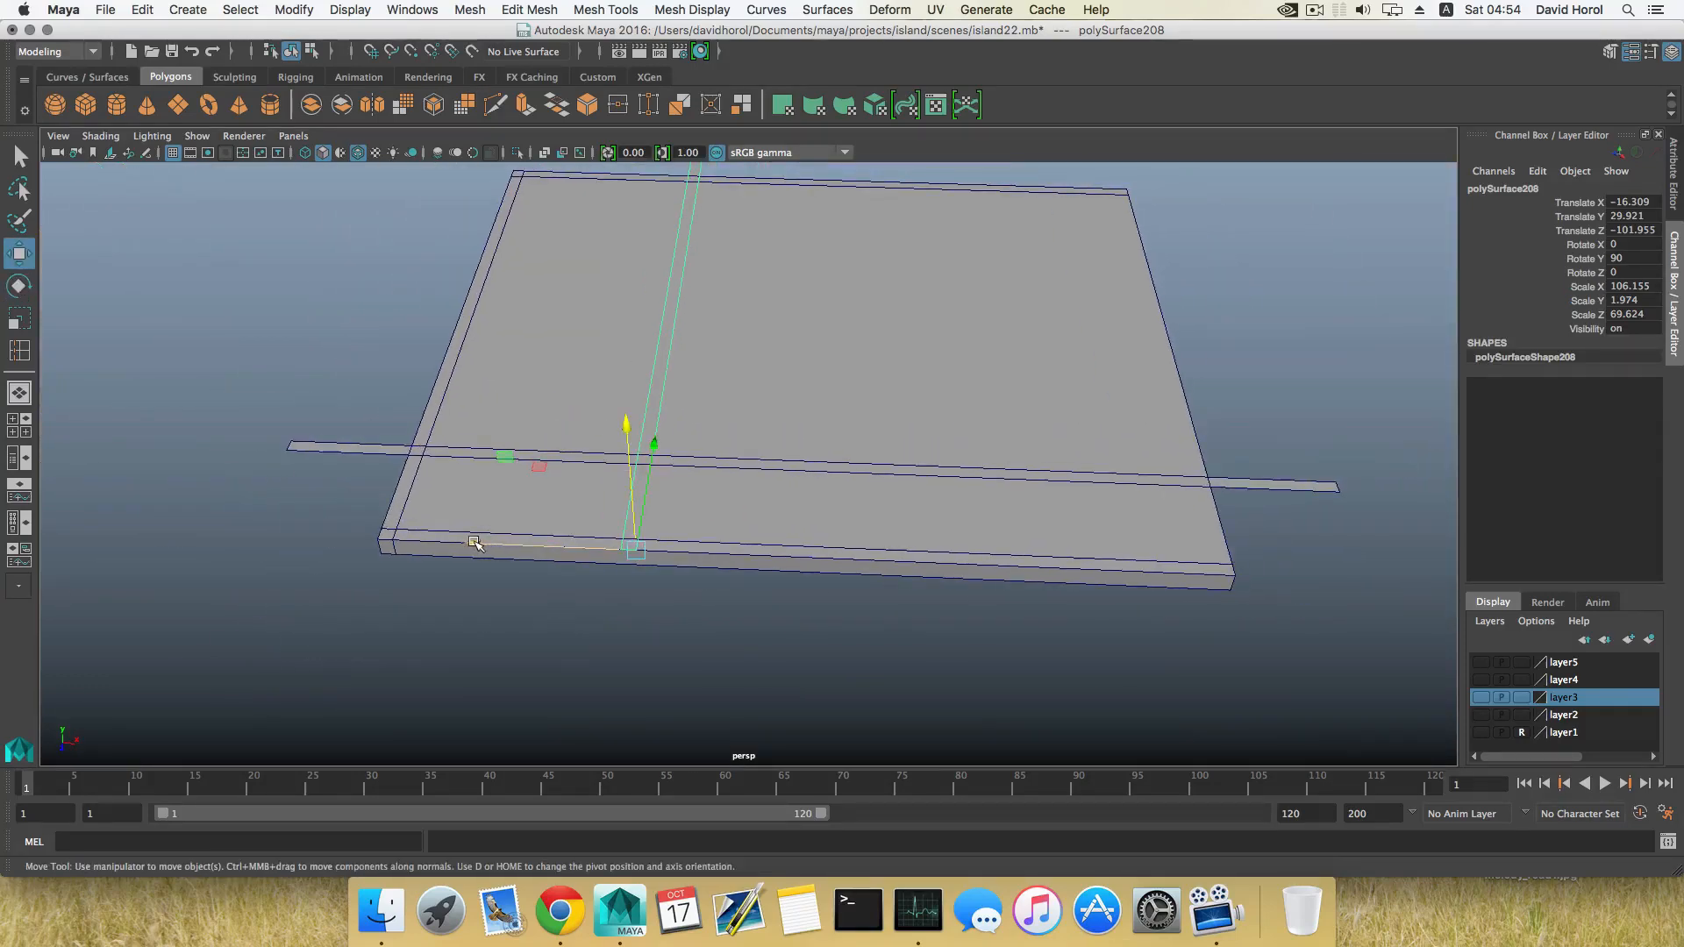
left_click_drag(474, 543, 921, 575)
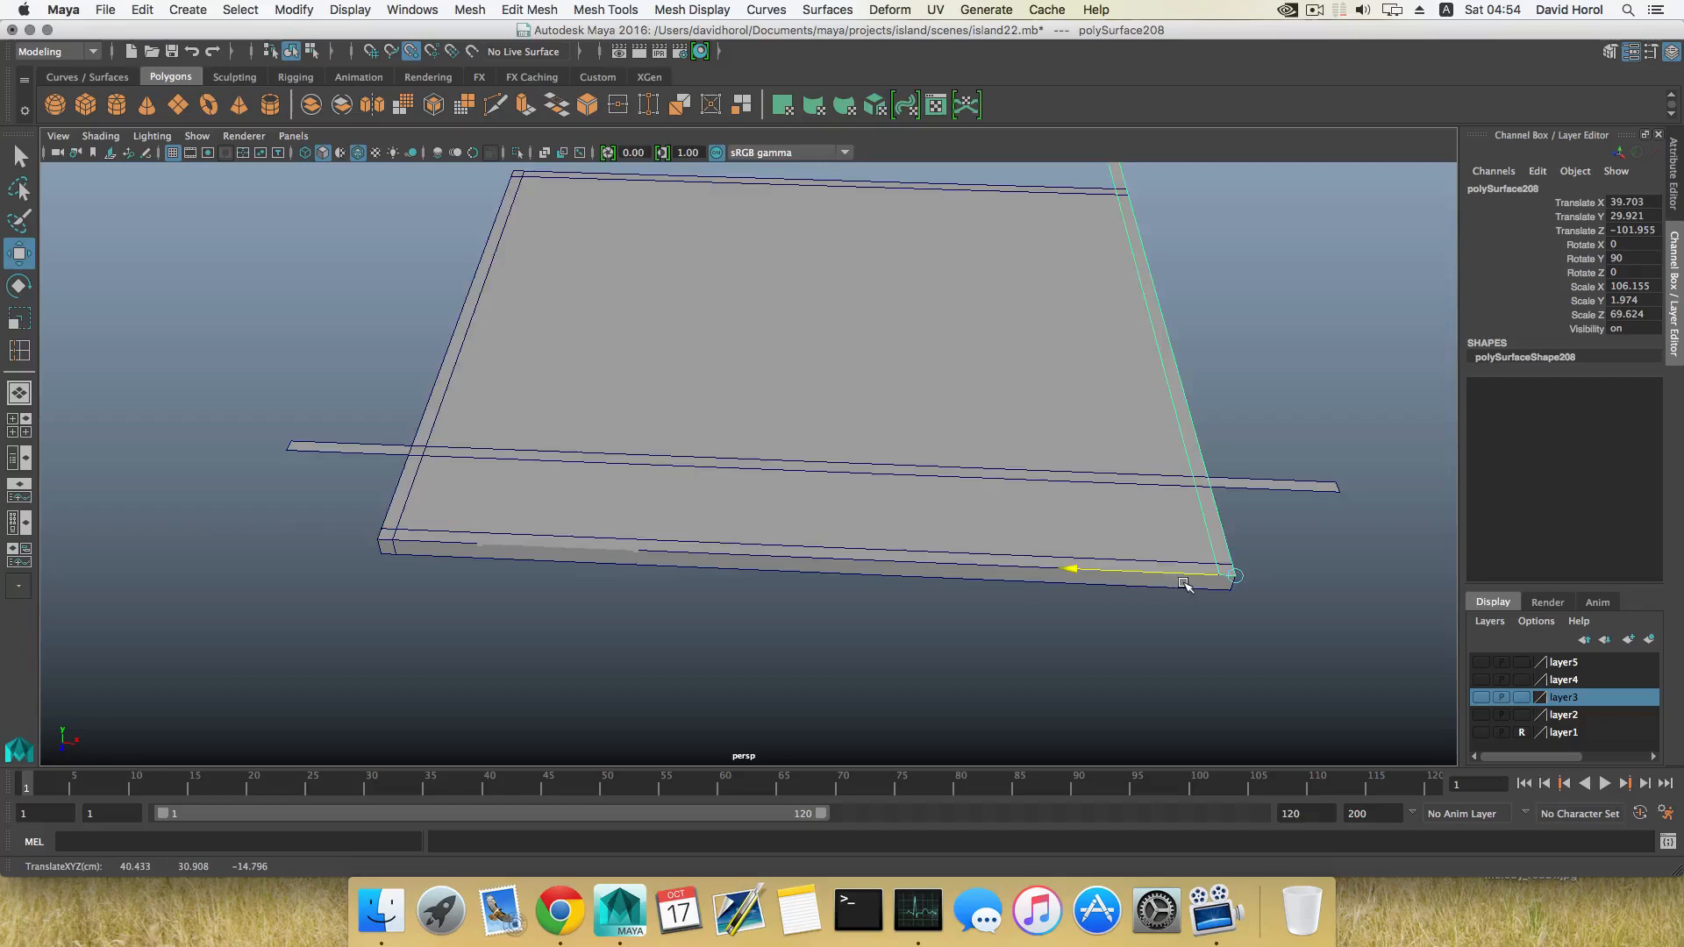
left_click_drag(1183, 583, 1183, 584)
Insert an edge loop along the slab's opposite side and snap it to the crosswise strip's inner edge at X 38.972.
middle_click_drag(1183, 586, 838, 561, "alt")
right_click_drag(838, 561, 1033, 676, "alt")
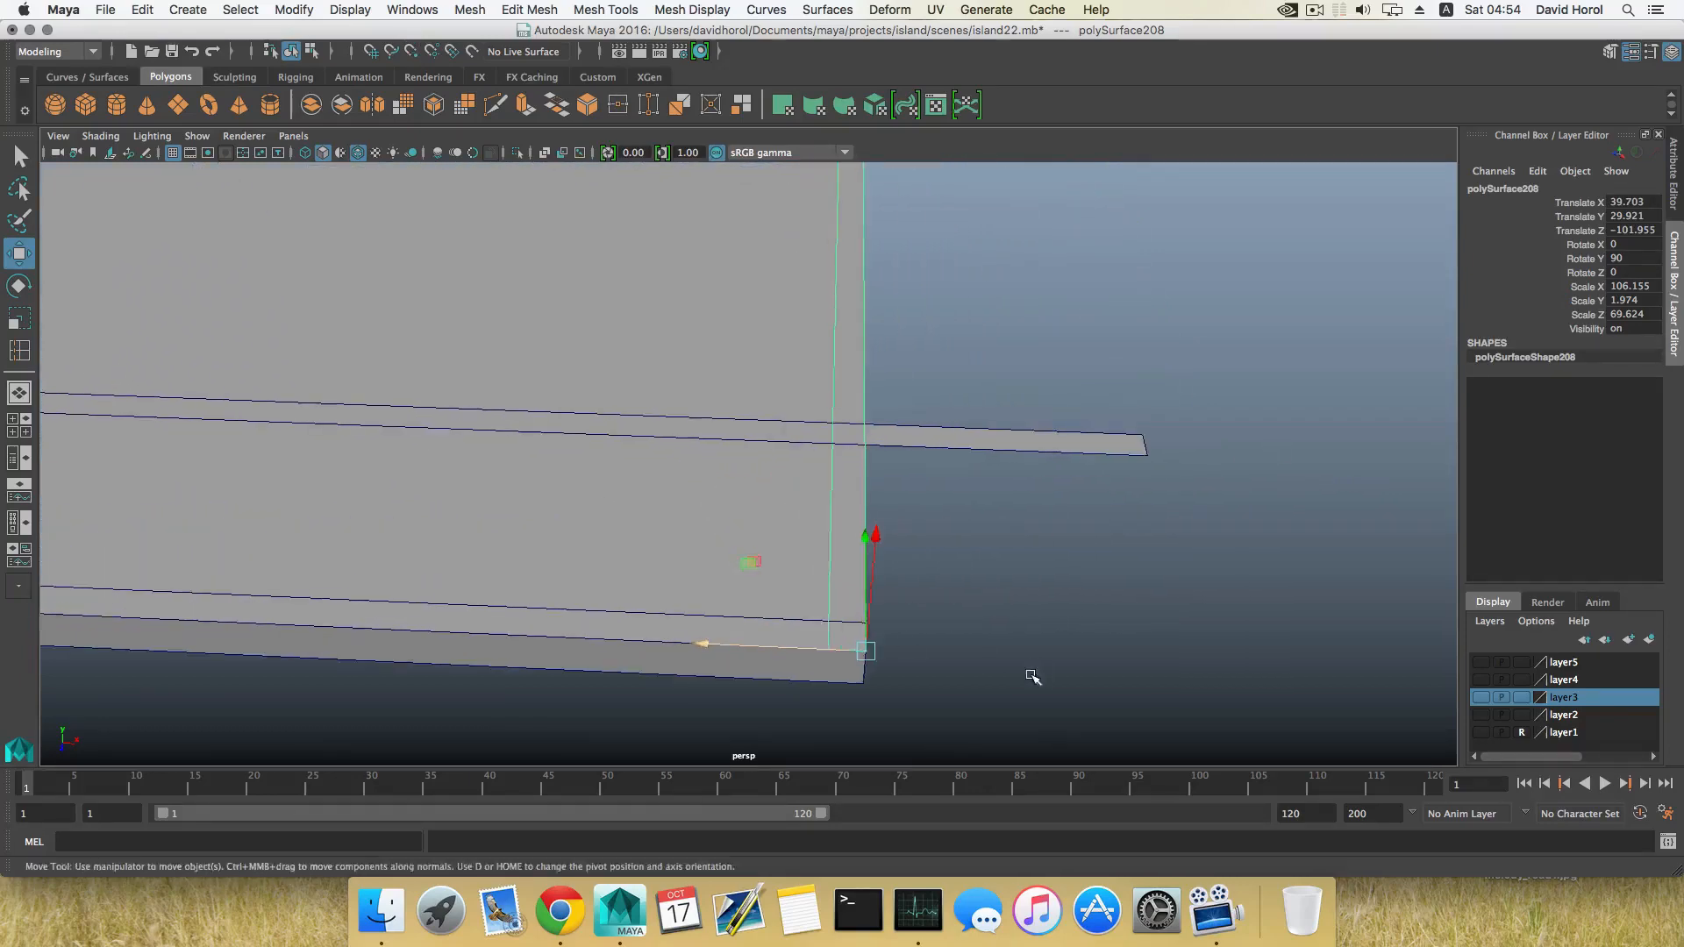
left_click_drag(1033, 676, 860, 671, "alt")
left_click_drag(717, 679, 816, 653, "alt")
left_click(633, 571)
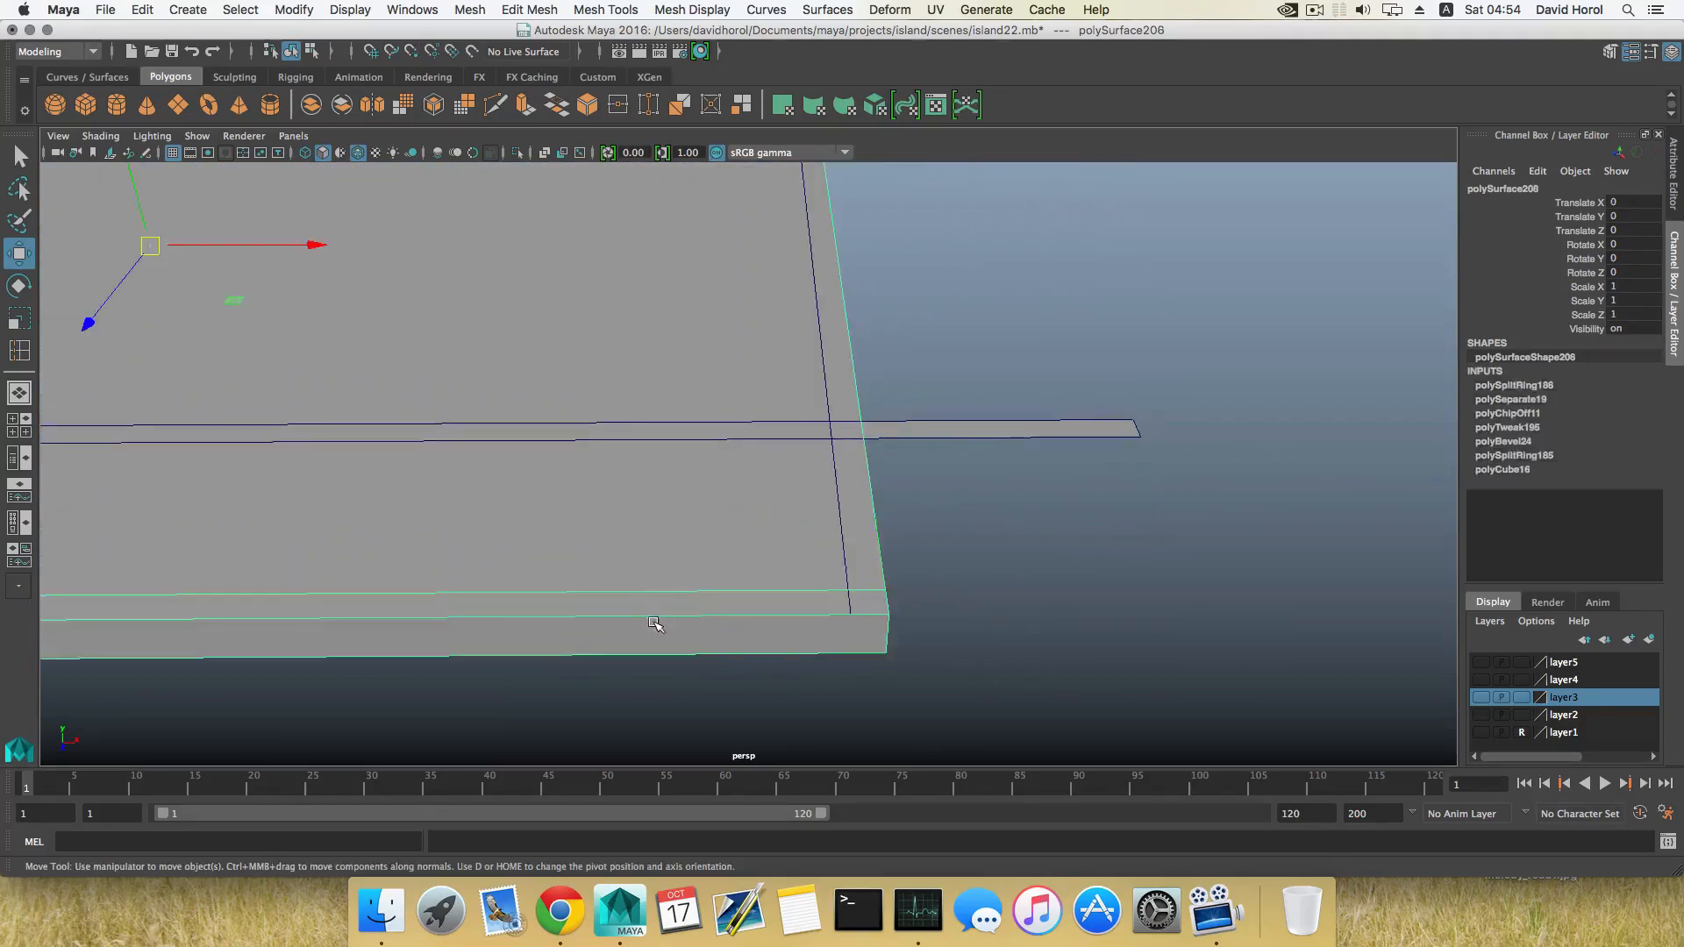
scroll(653, 622, "down", 5)
middle_click_drag(631, 526, 676, 635, "alt")
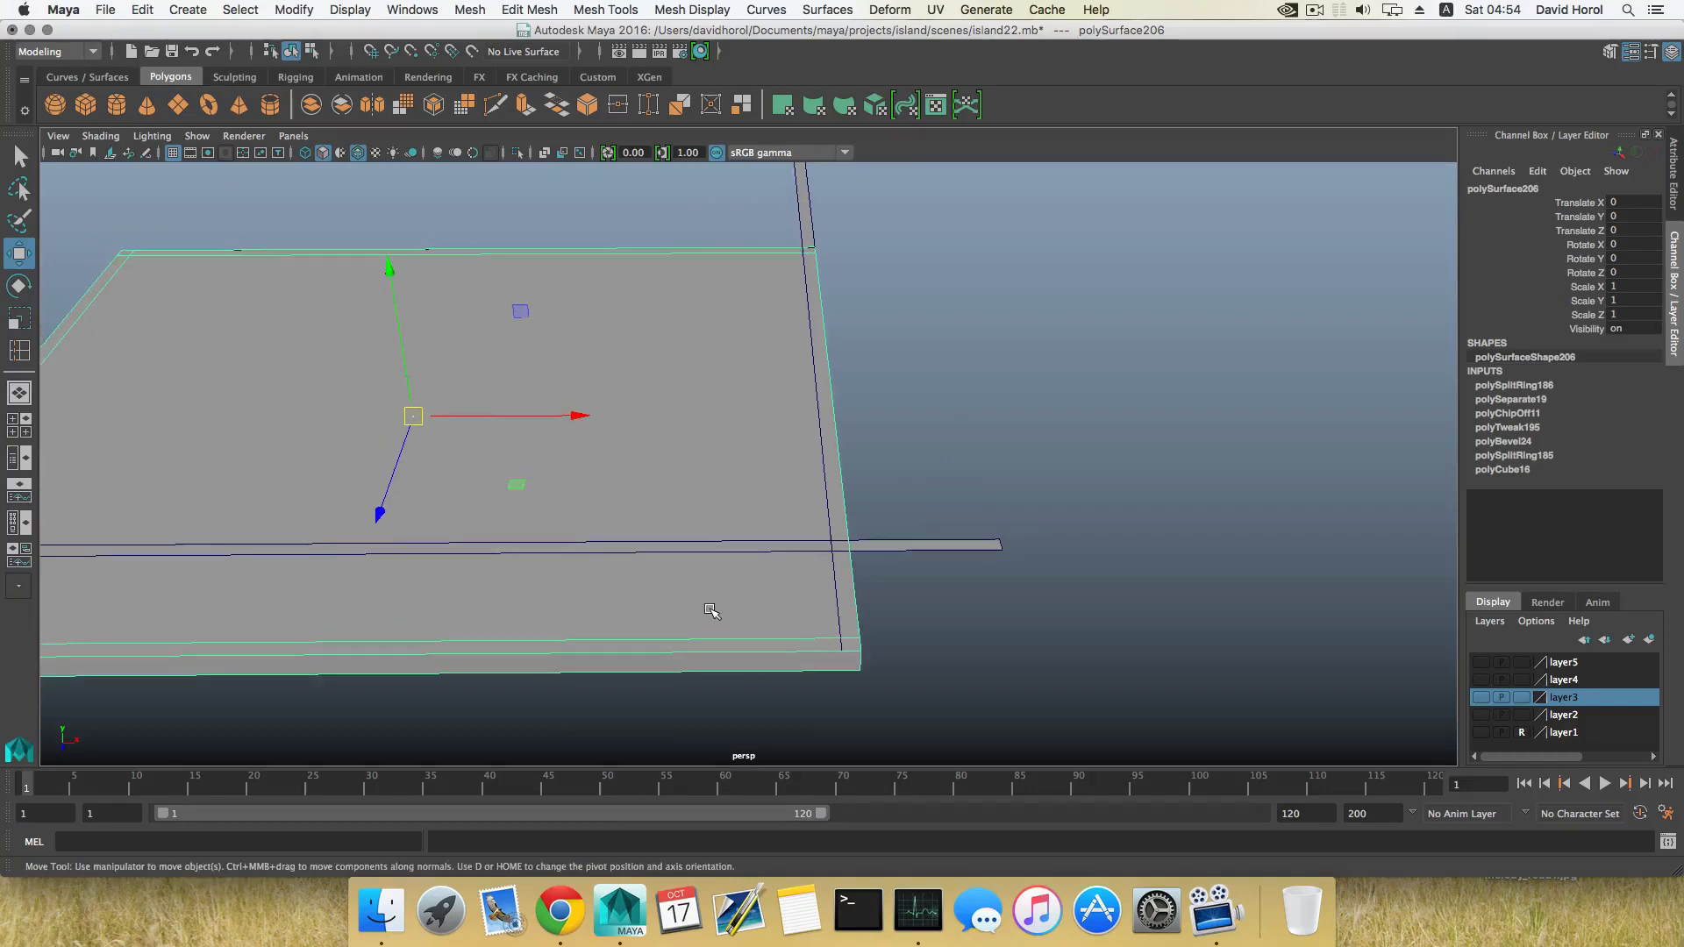
right_click_drag(710, 611, 605, 549, "shift")
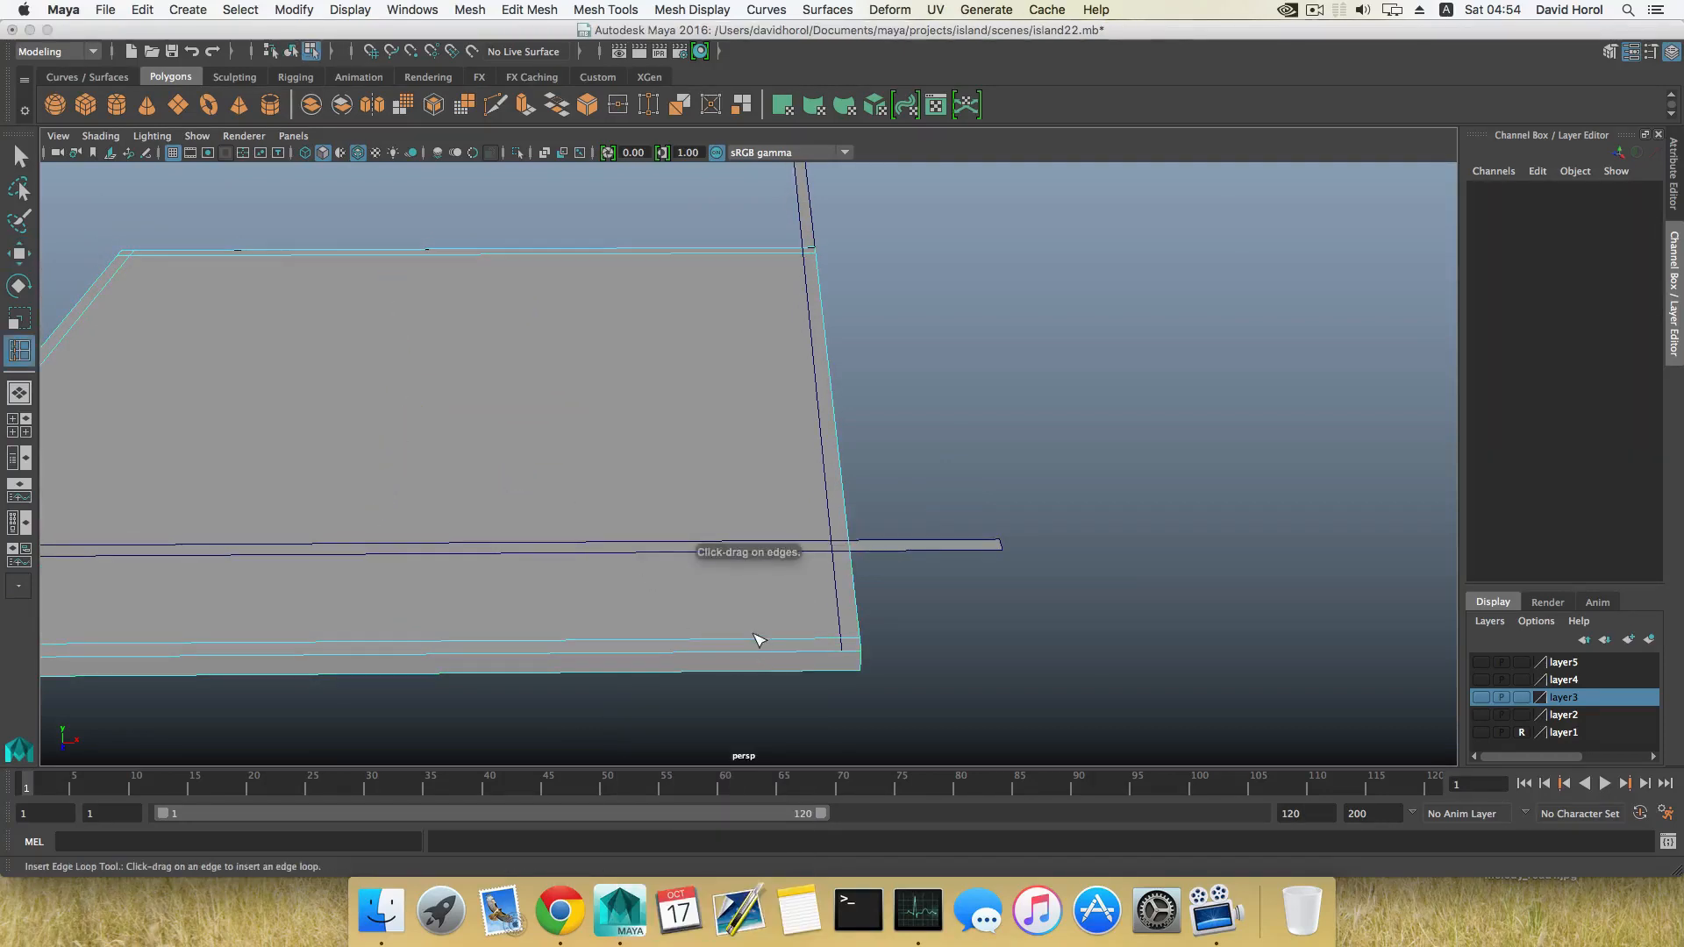
left_click(760, 640)
key("w")
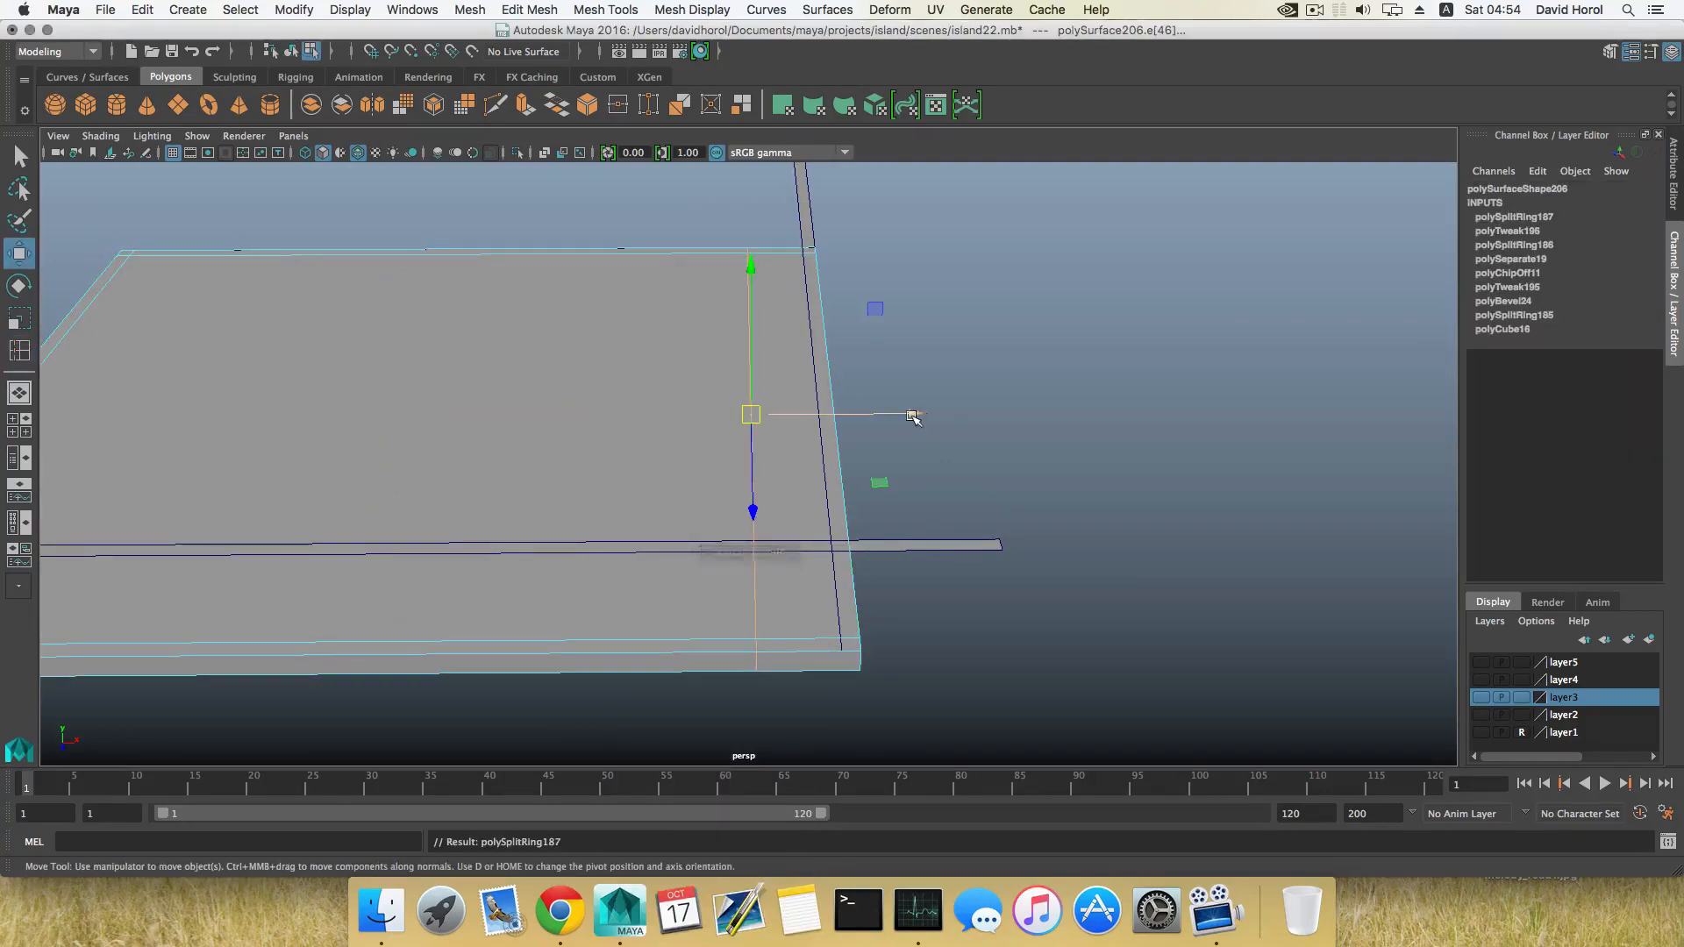
left_click_drag(909, 414, 817, 410)
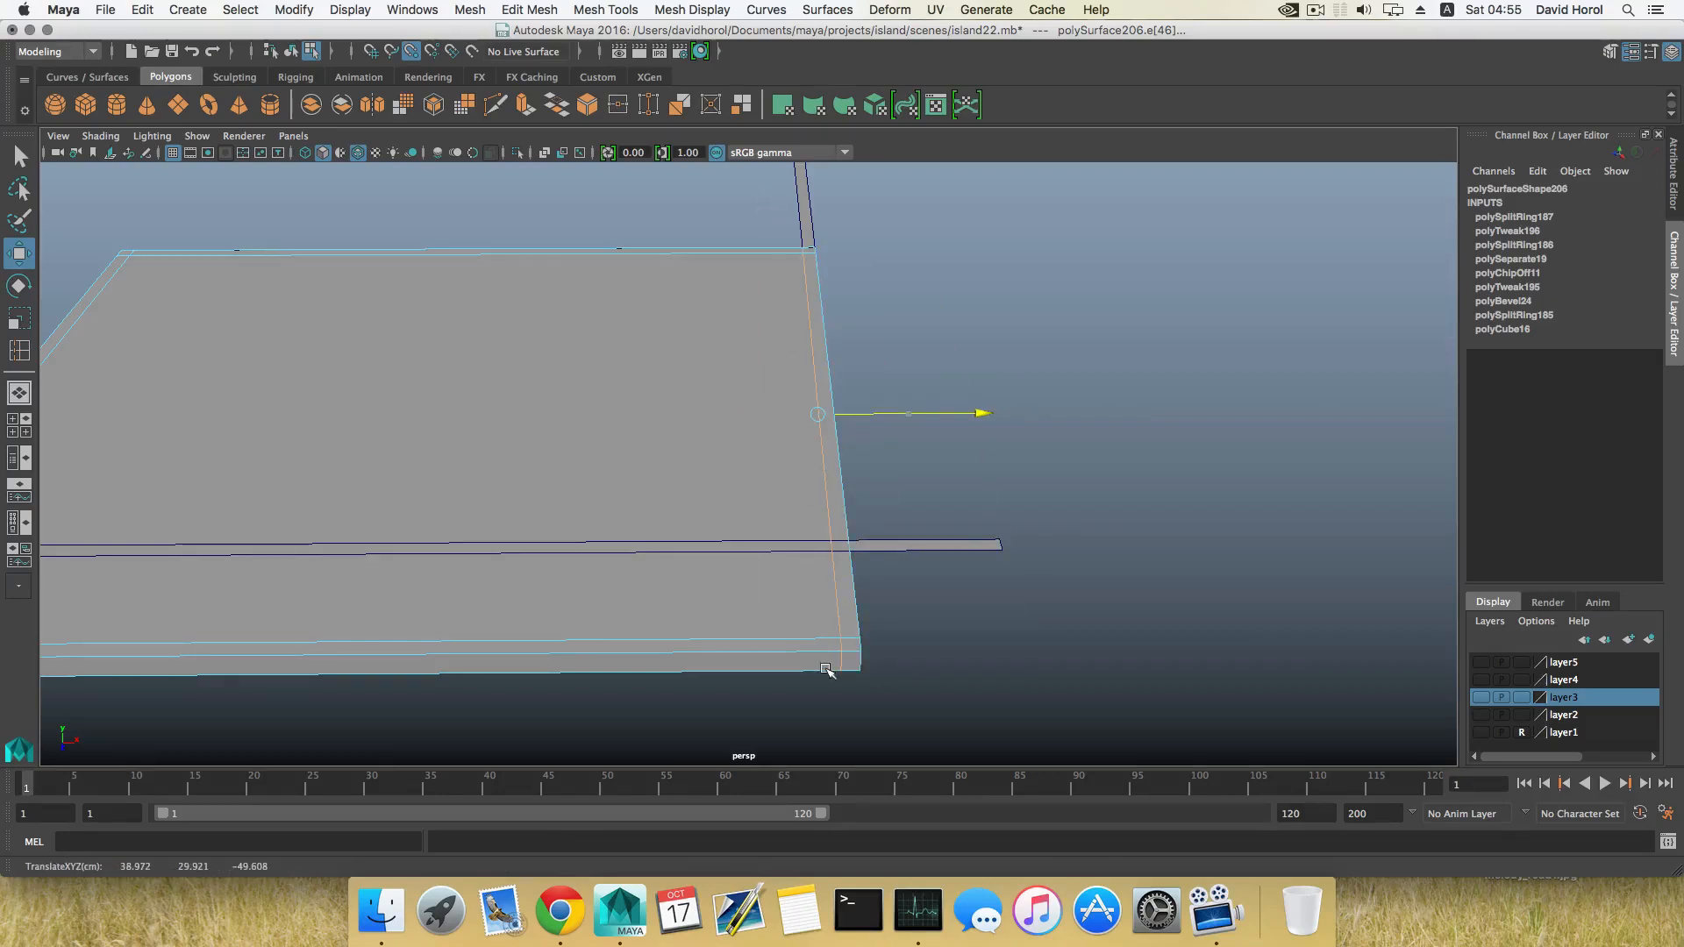
left_click_drag(828, 671, 827, 674)
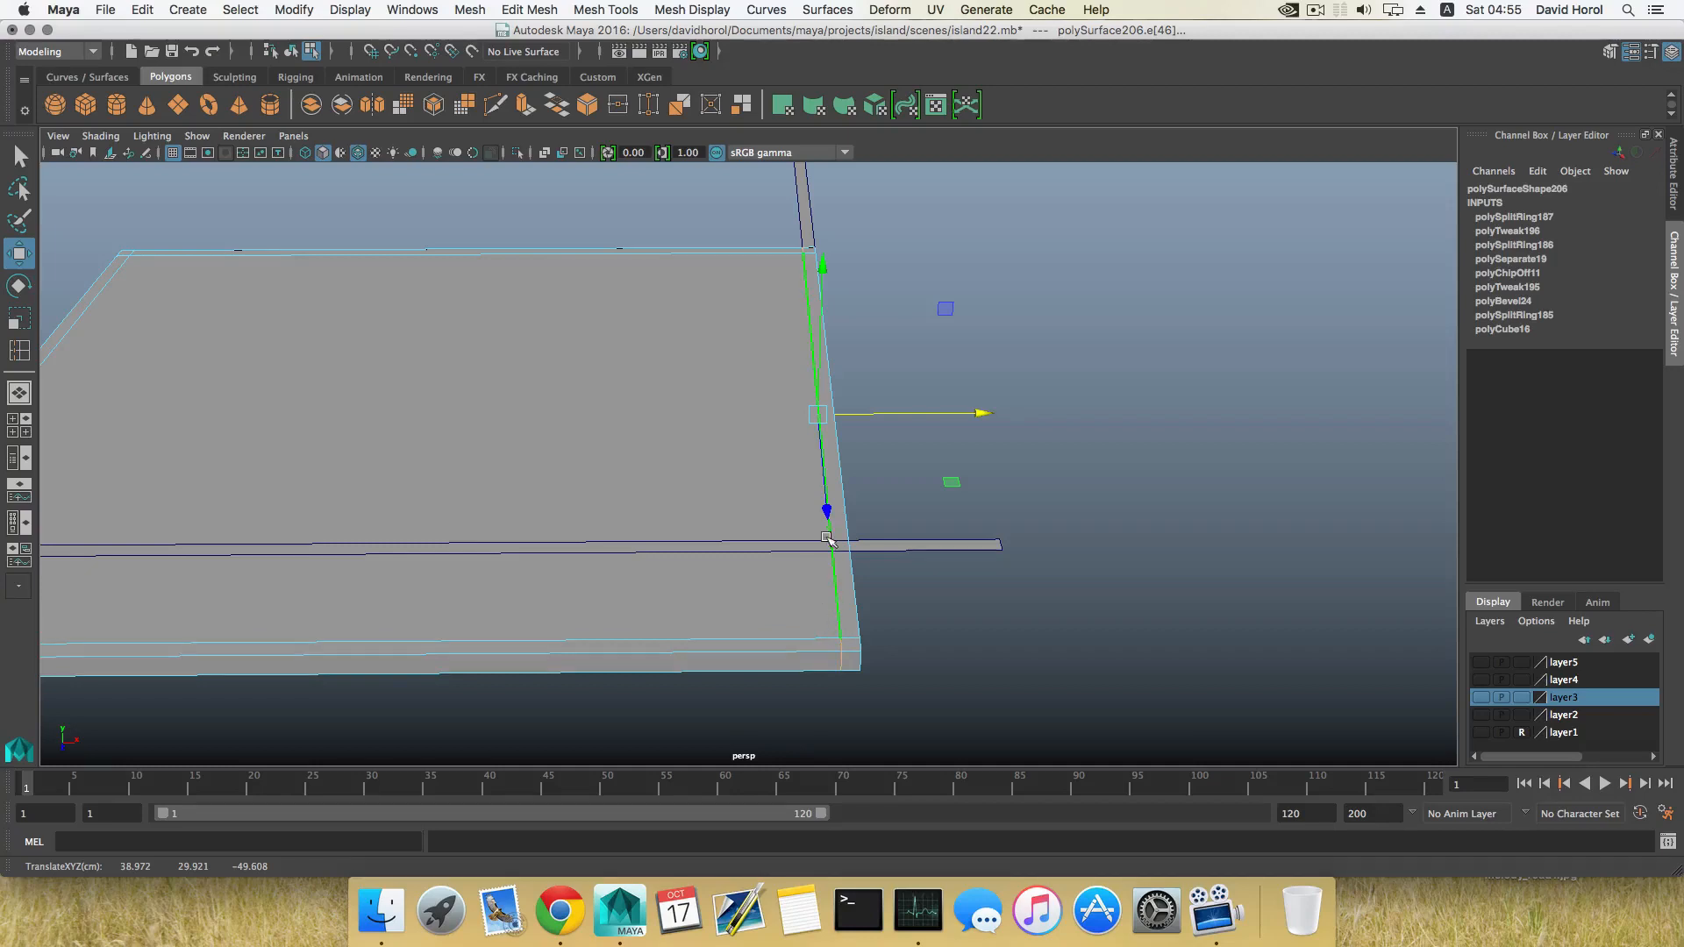
key("F8")
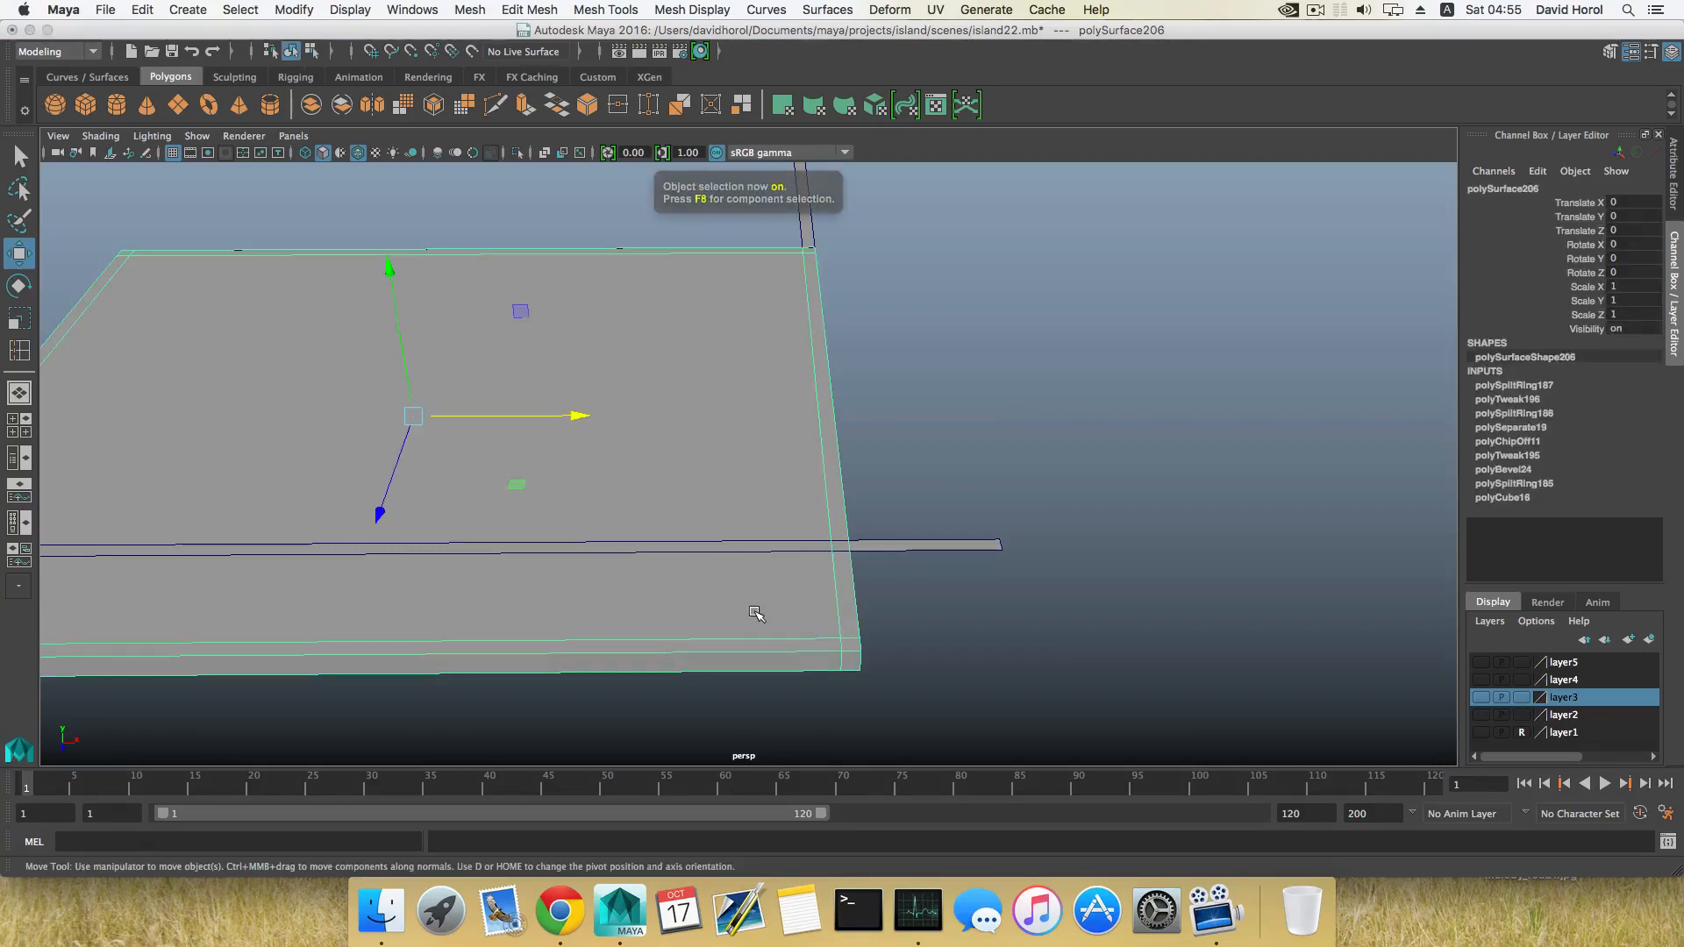
Move the crosswise strip off the slab along X to about 49.222 and select the strip still lying across the slab.
left_click(885, 510)
left_click(900, 547)
left_click_drag(900, 548, 780, 515, "alt")
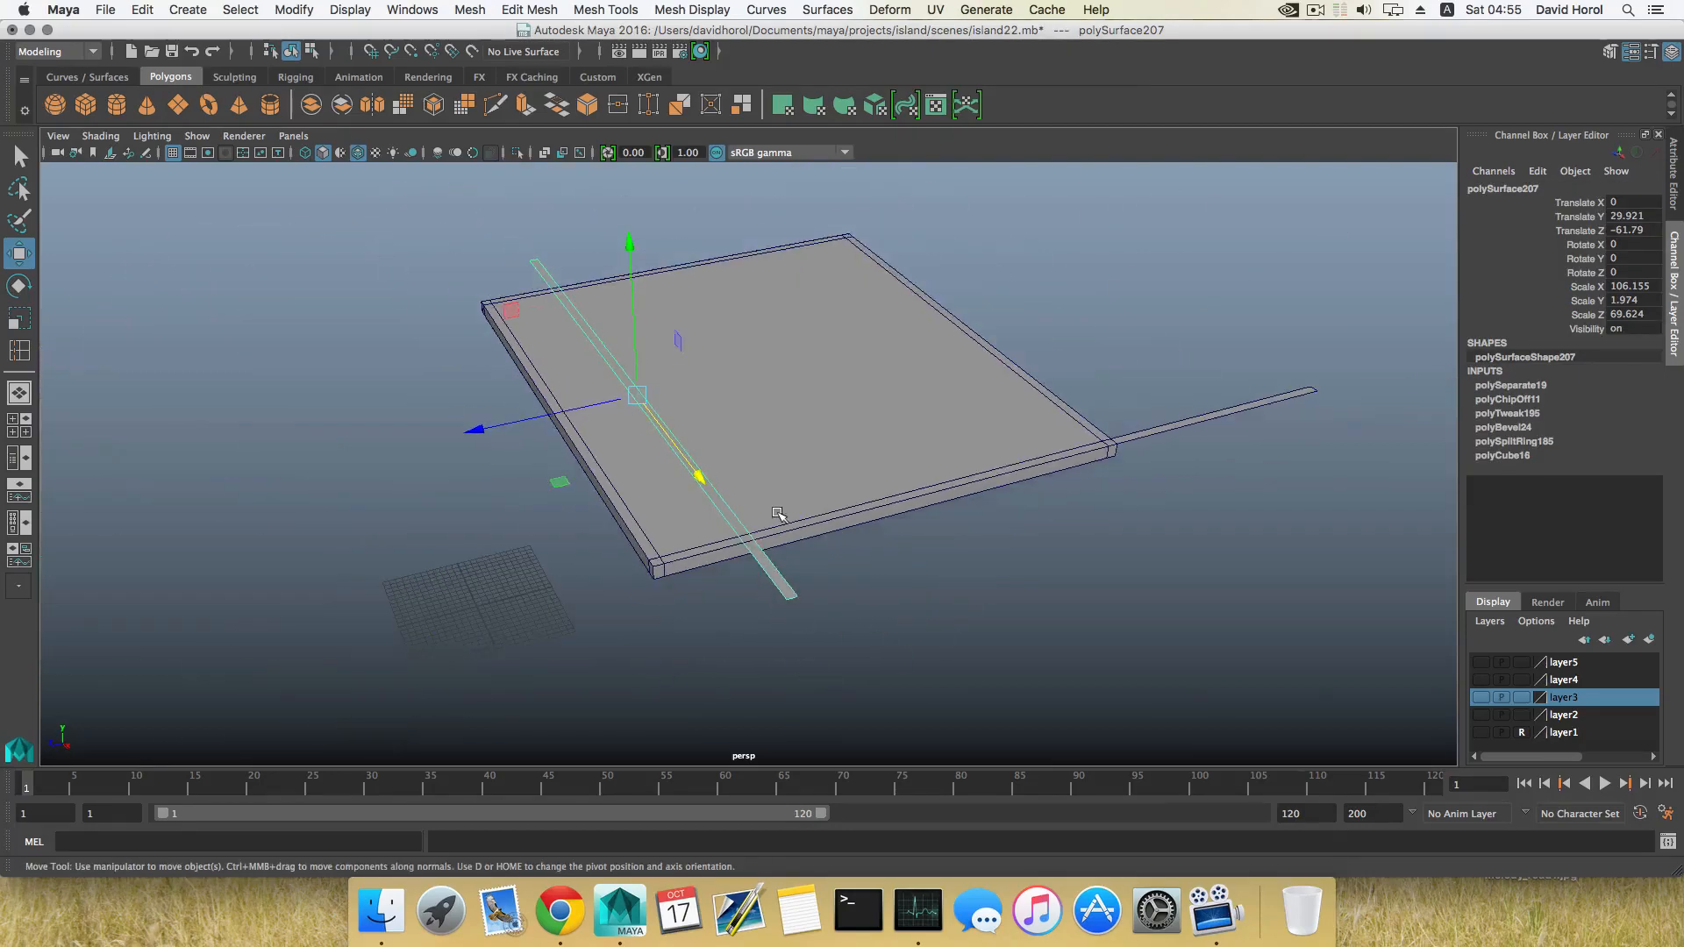
left_click_drag(1139, 379, 1195, 470)
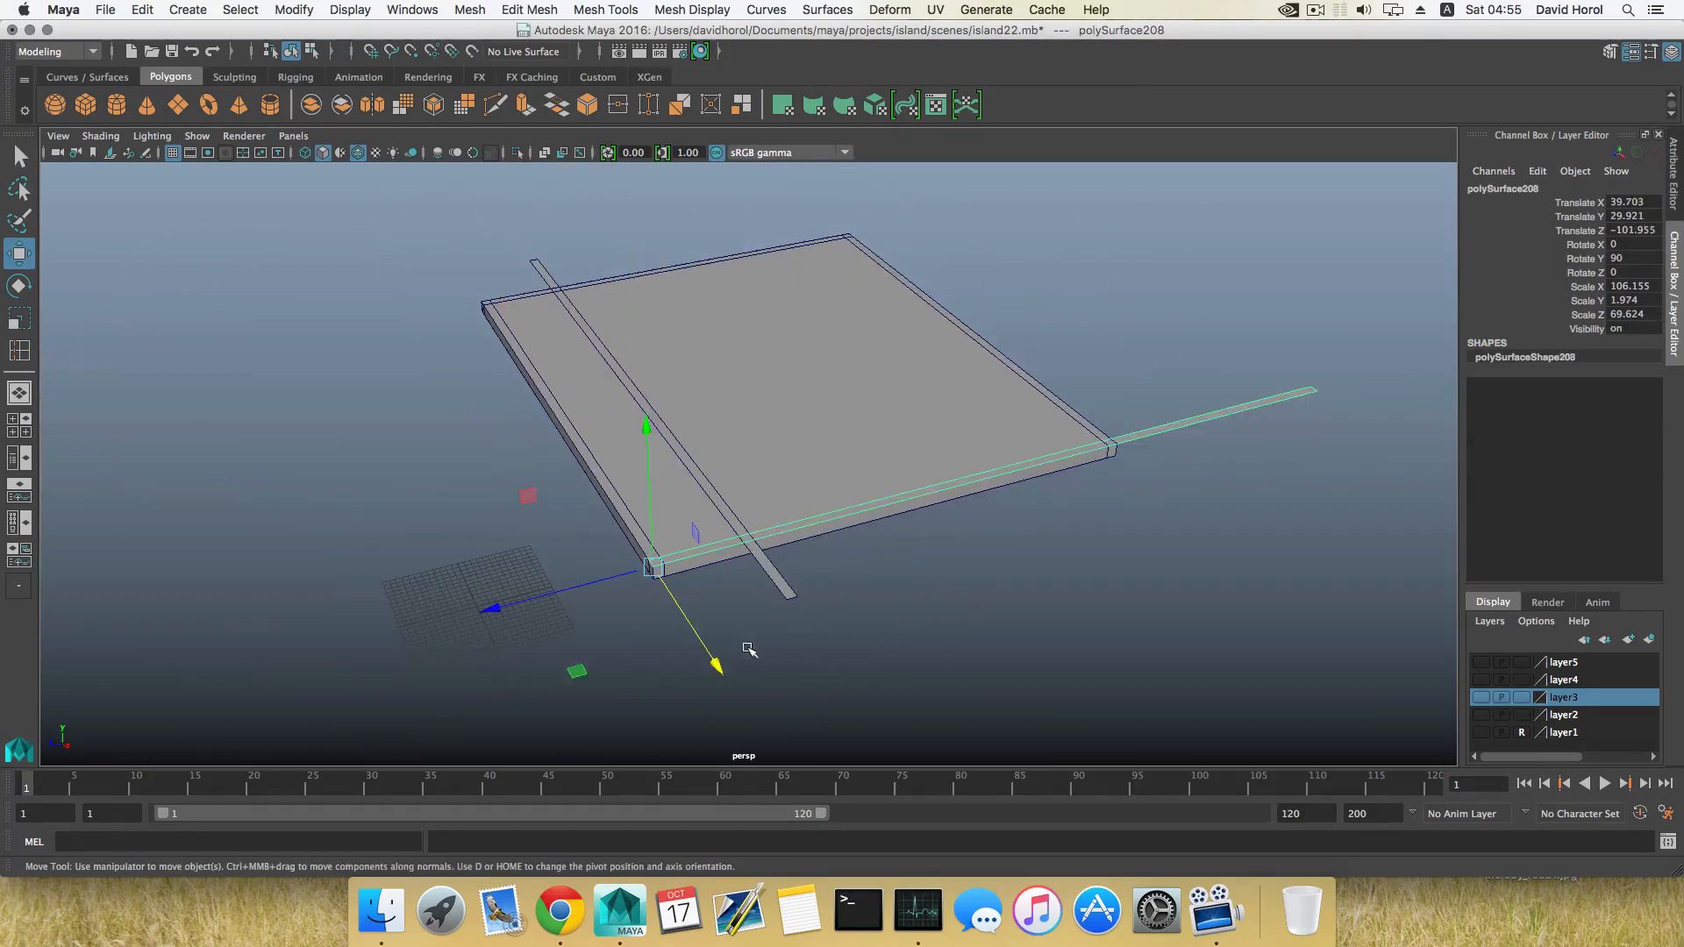
left_click_drag(718, 664, 748, 708)
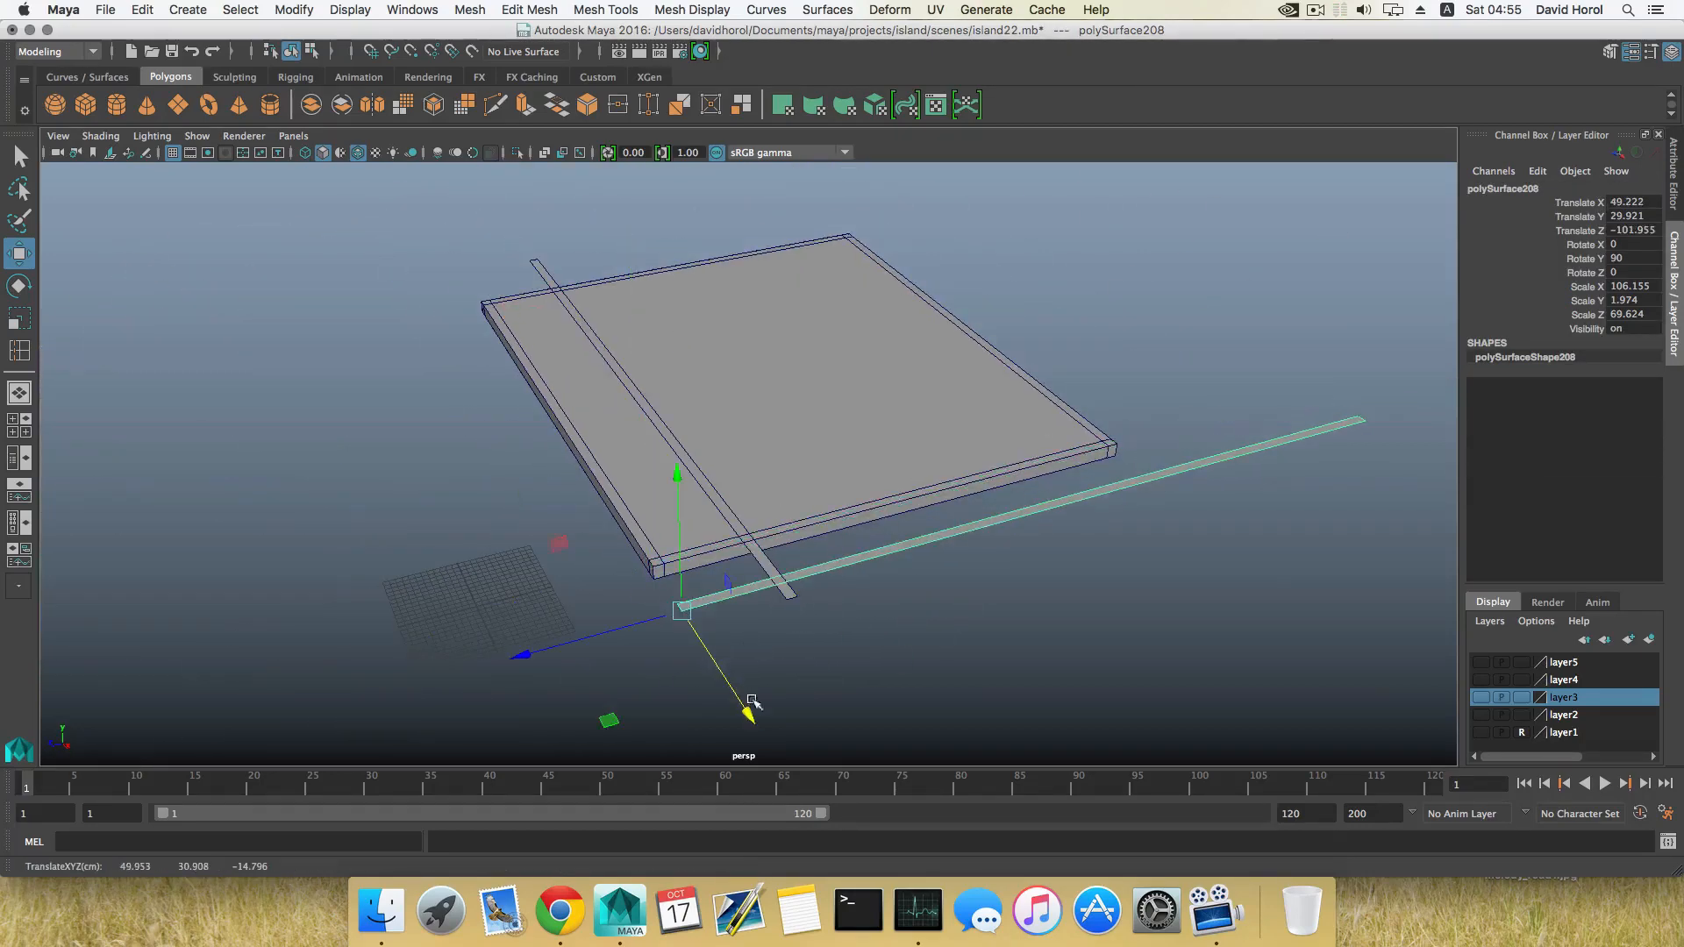
left_click(776, 565)
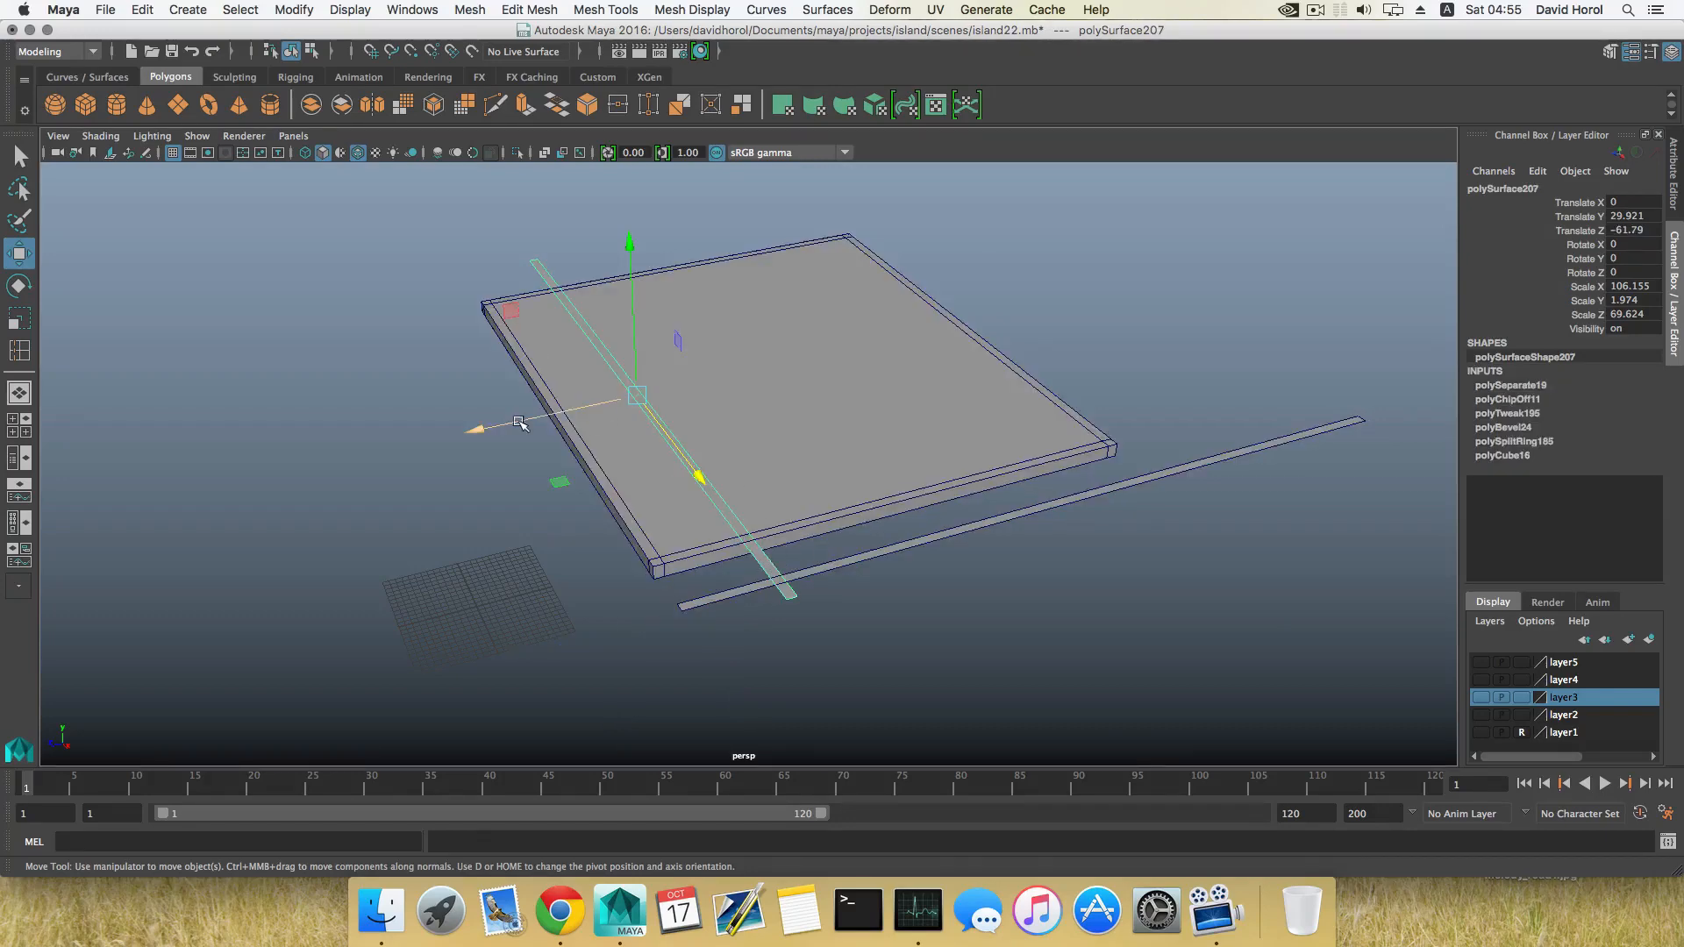
Move the selected lengthwise strip along Z across the slab to a Translate Z of about -65.873.
left_click_drag(477, 425, 716, 434)
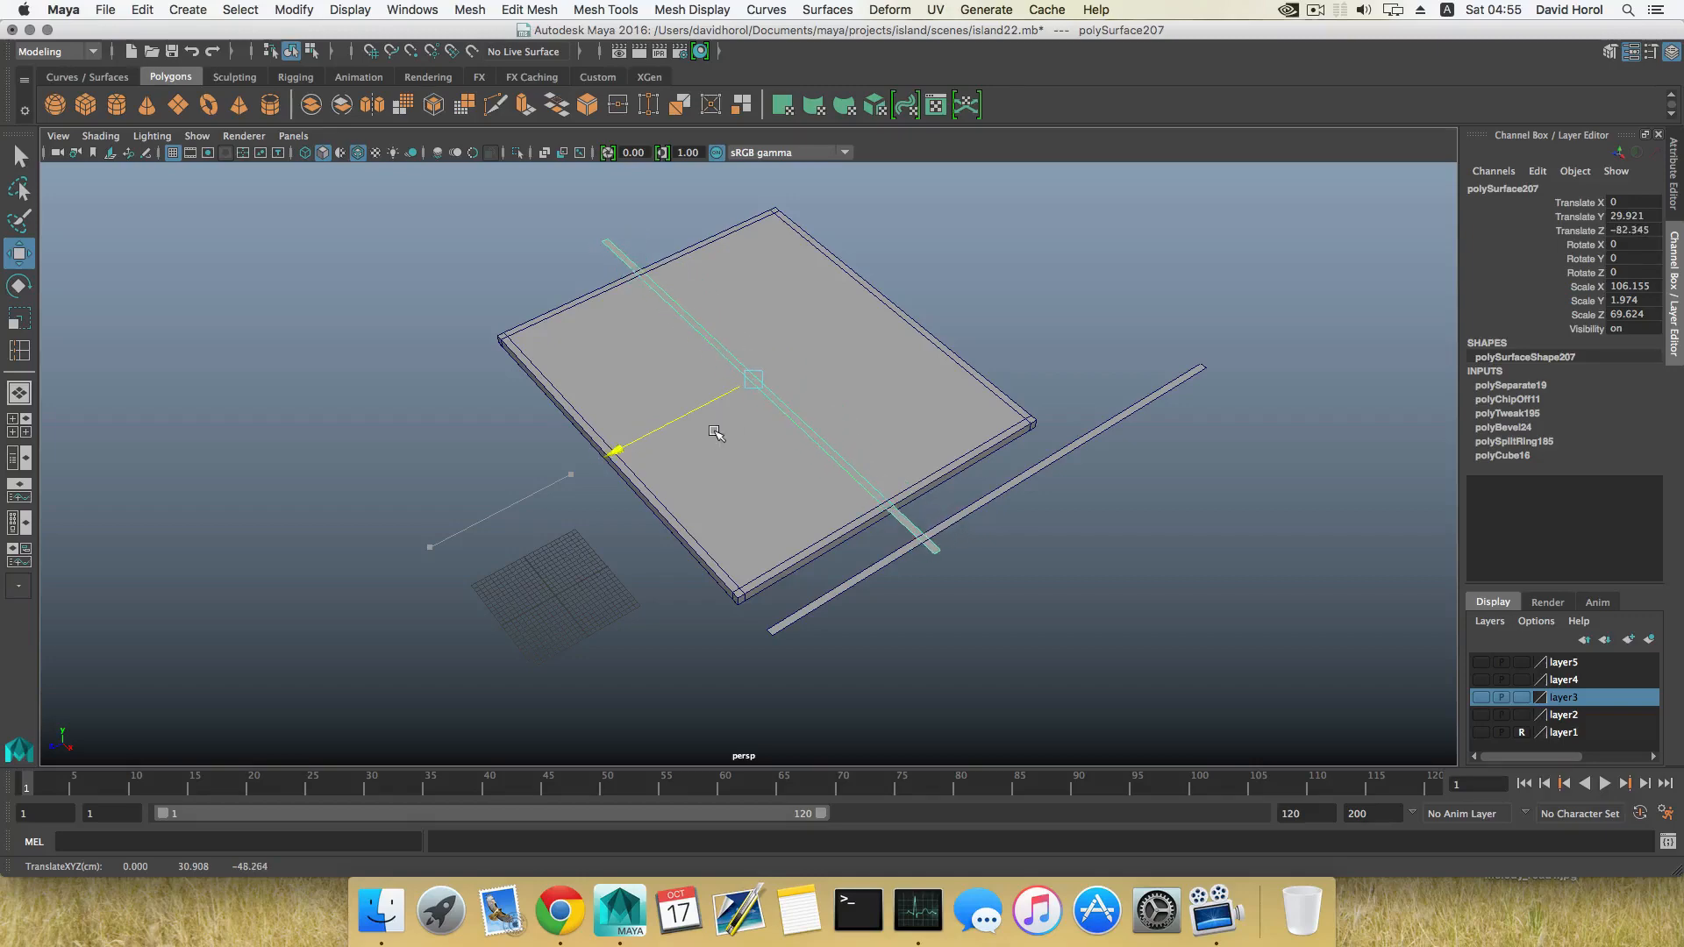
left_click_drag(628, 381, 597, 395, "alt")
left_click_drag(823, 476, 529, 433, "alt")
left_click_drag(529, 434, 564, 414, "alt")
left_click_drag(628, 459, 789, 484, "alt")
right_click_drag(789, 484, 887, 581, "alt")
Insert two edge loops on the slab beside the lengthwise strip and snap each to one of the strip's long edges.
left_click(846, 596)
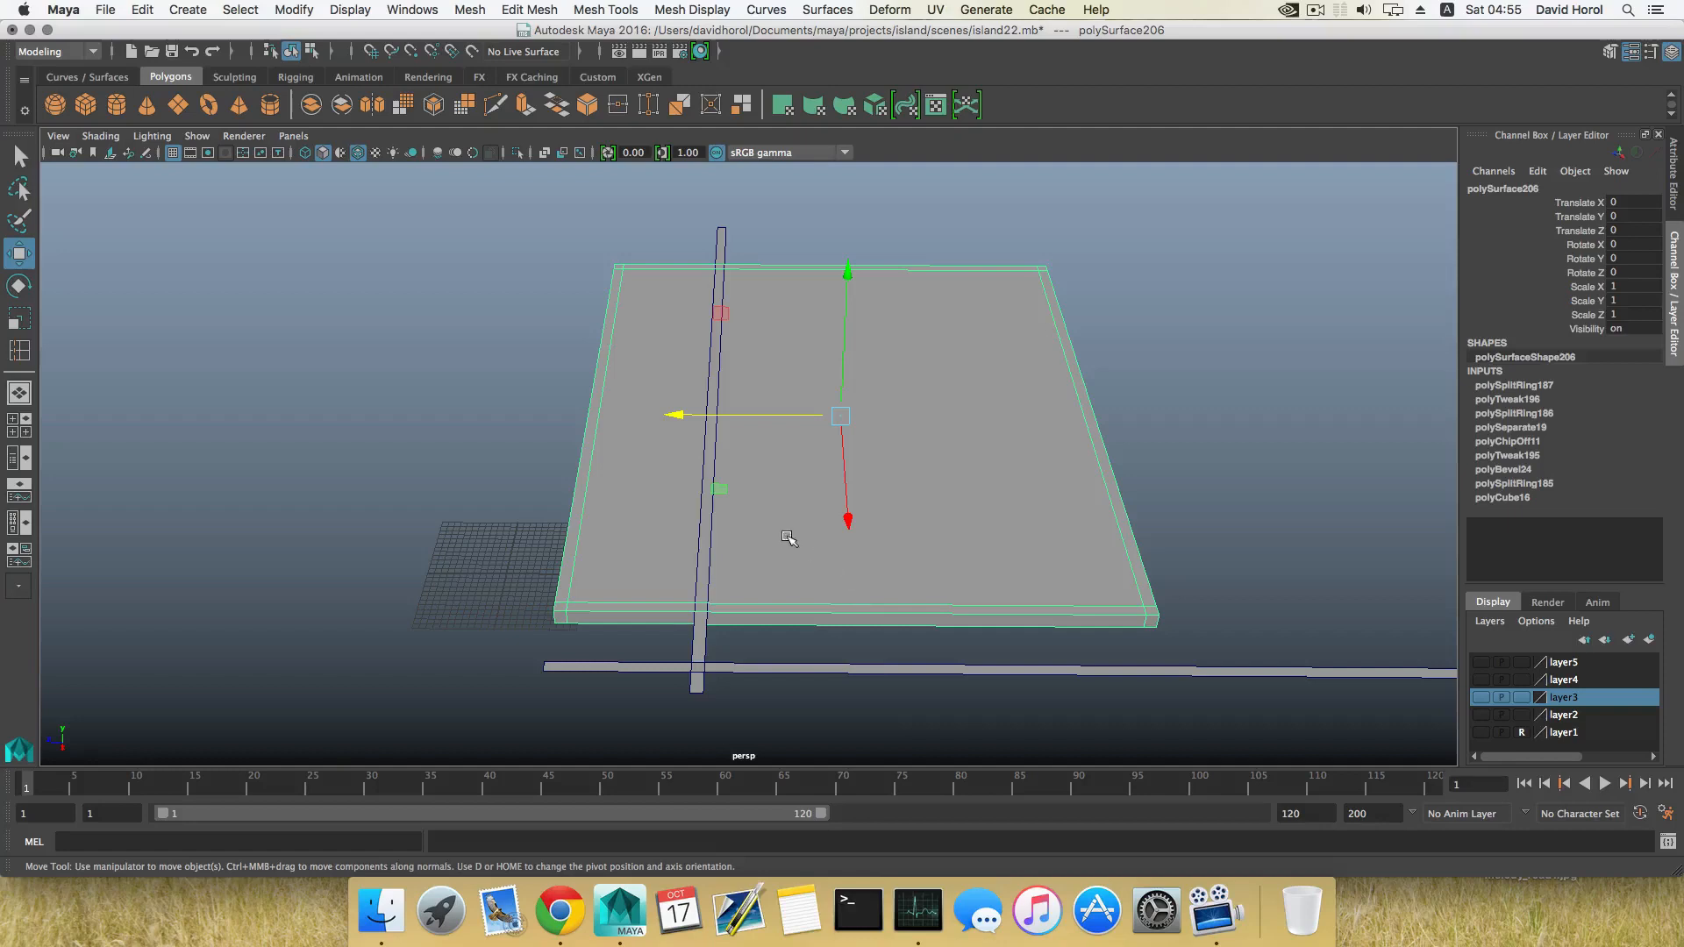
right_click_drag(790, 538, 744, 552, "shift")
left_click(755, 607)
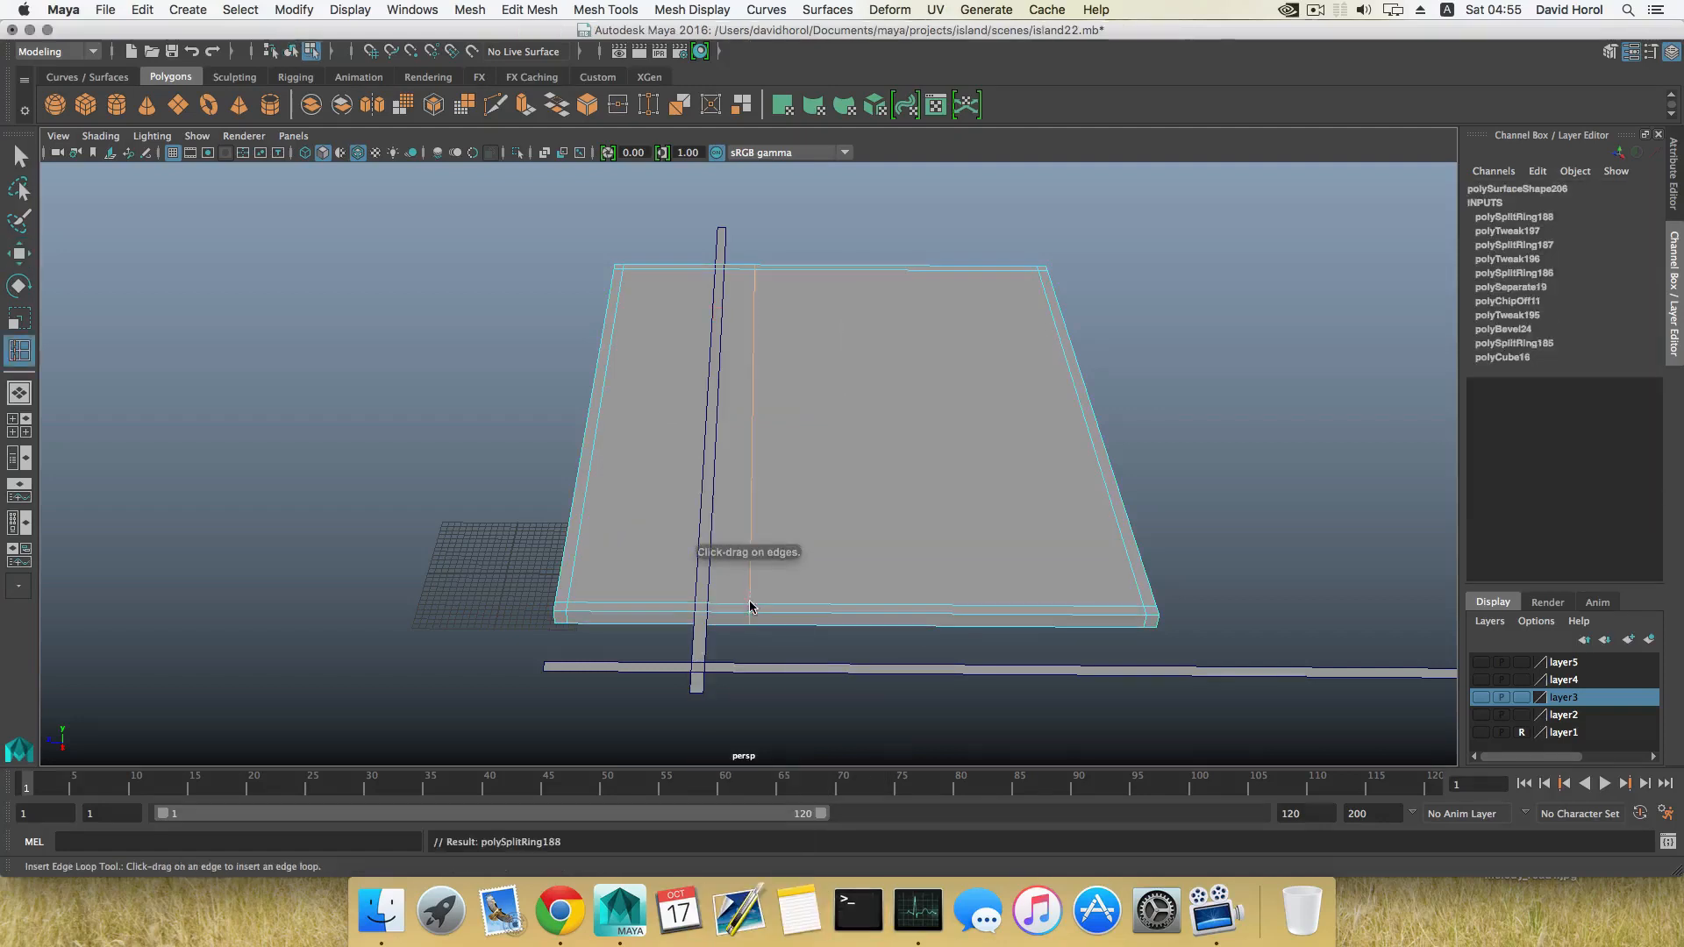
left_click(663, 608)
key("w")
left_click_drag(626, 418, 712, 441)
left_click(745, 328)
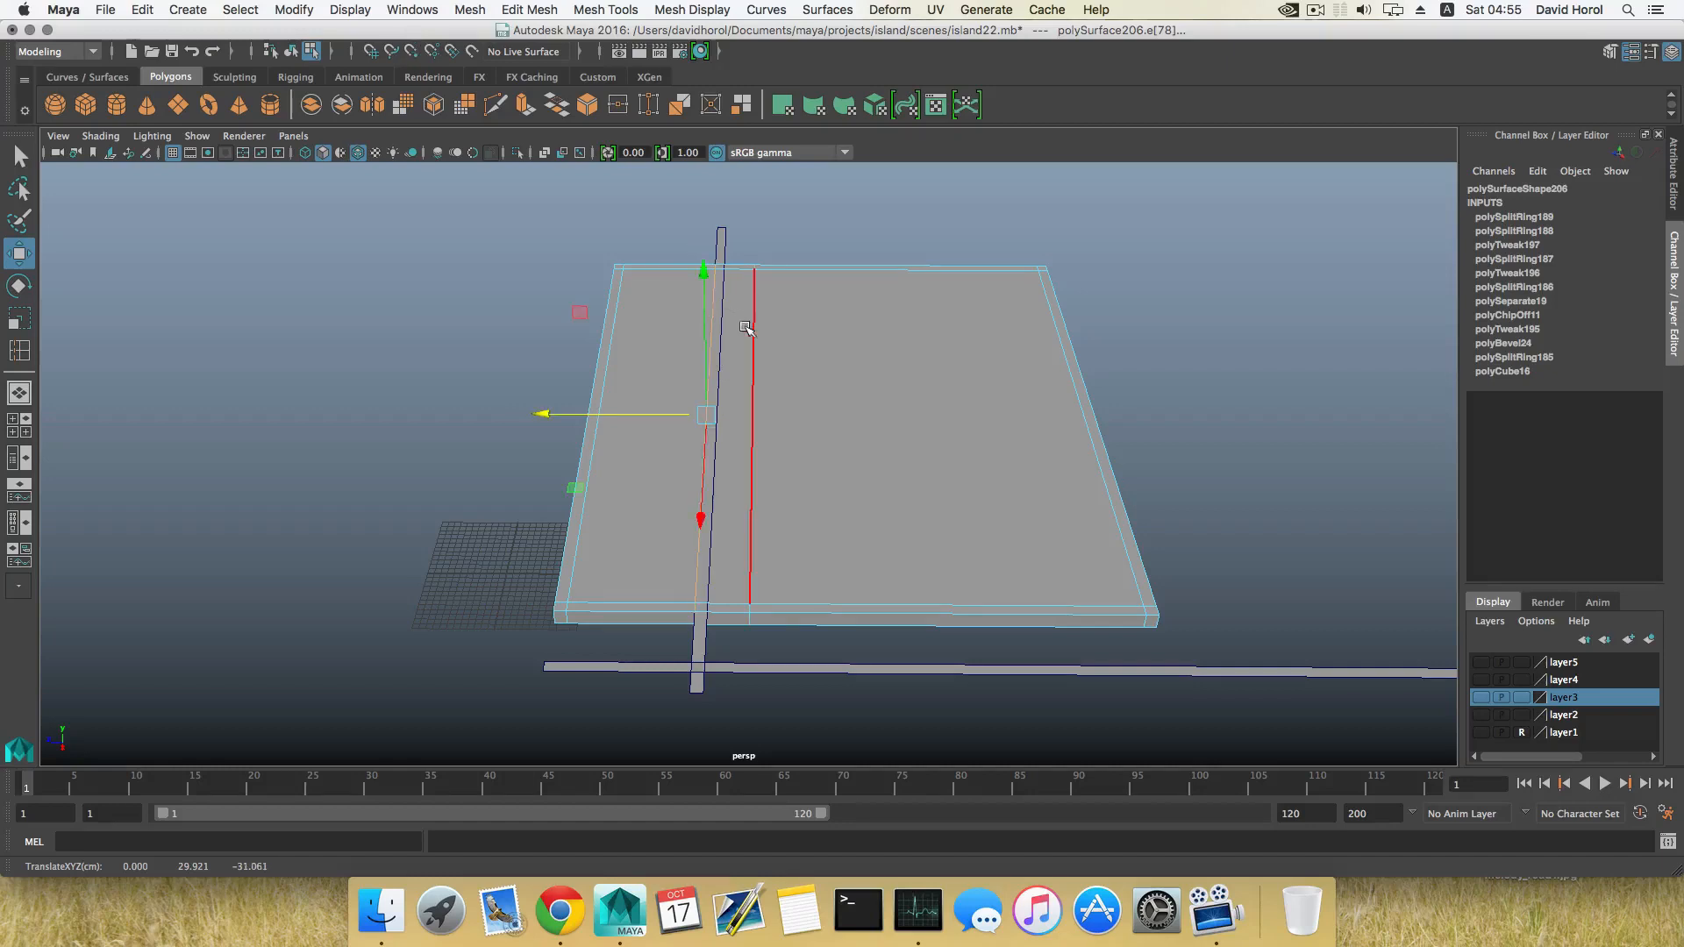
left_click_drag(710, 417, 707, 418)
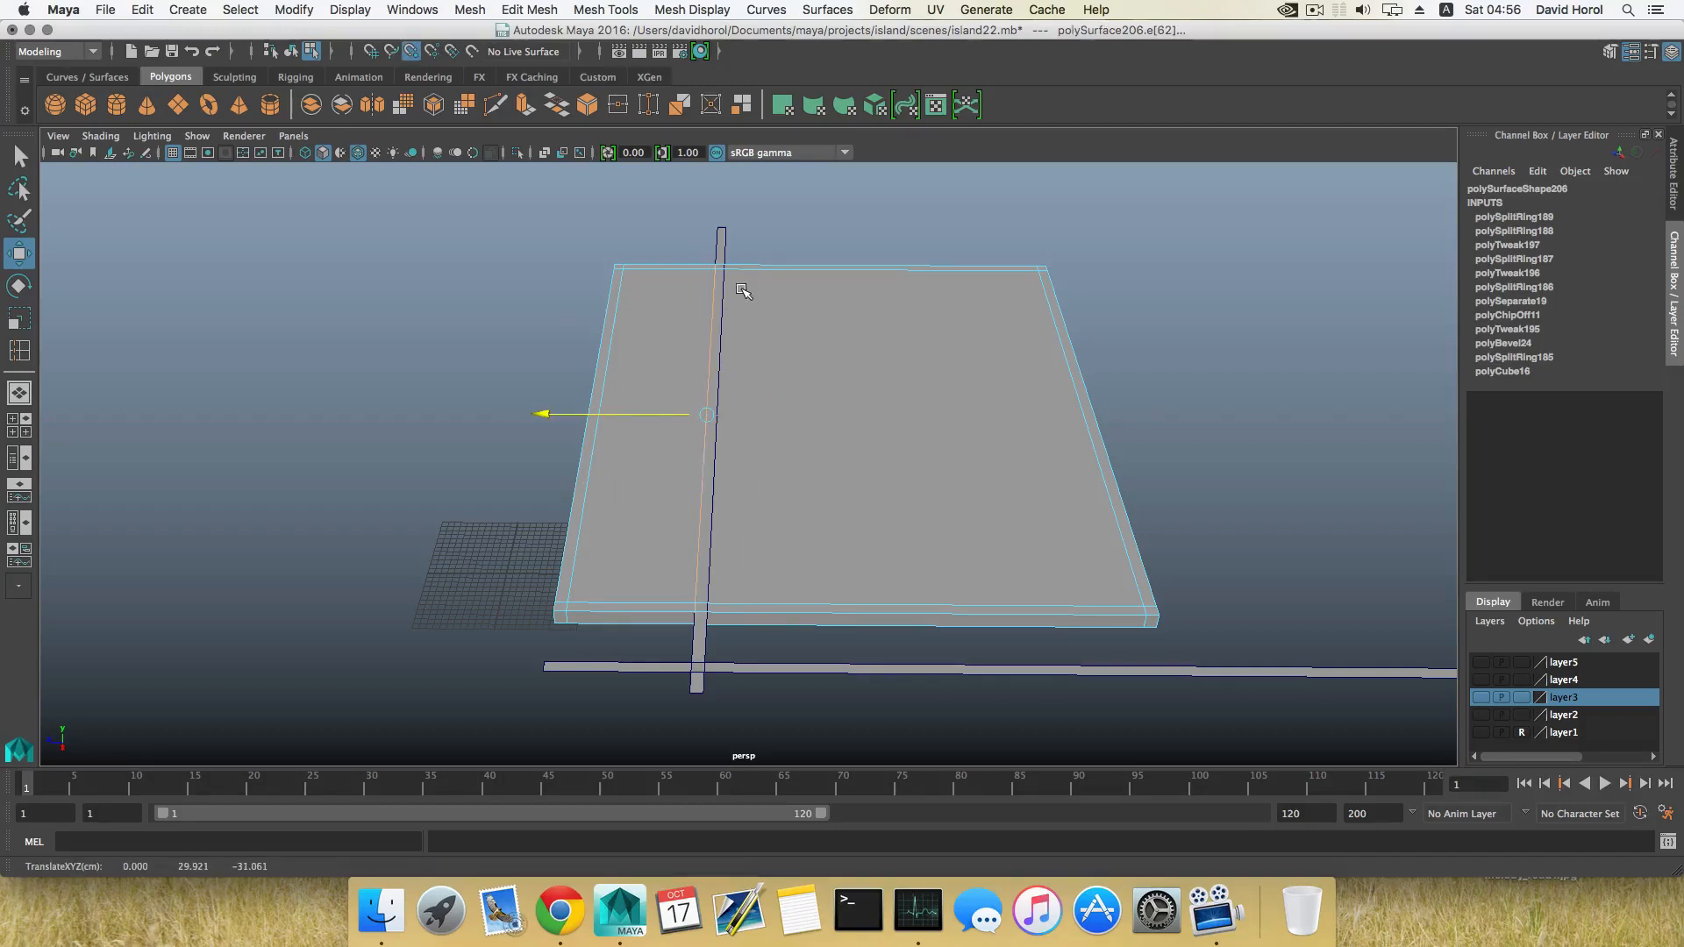
key("F8")
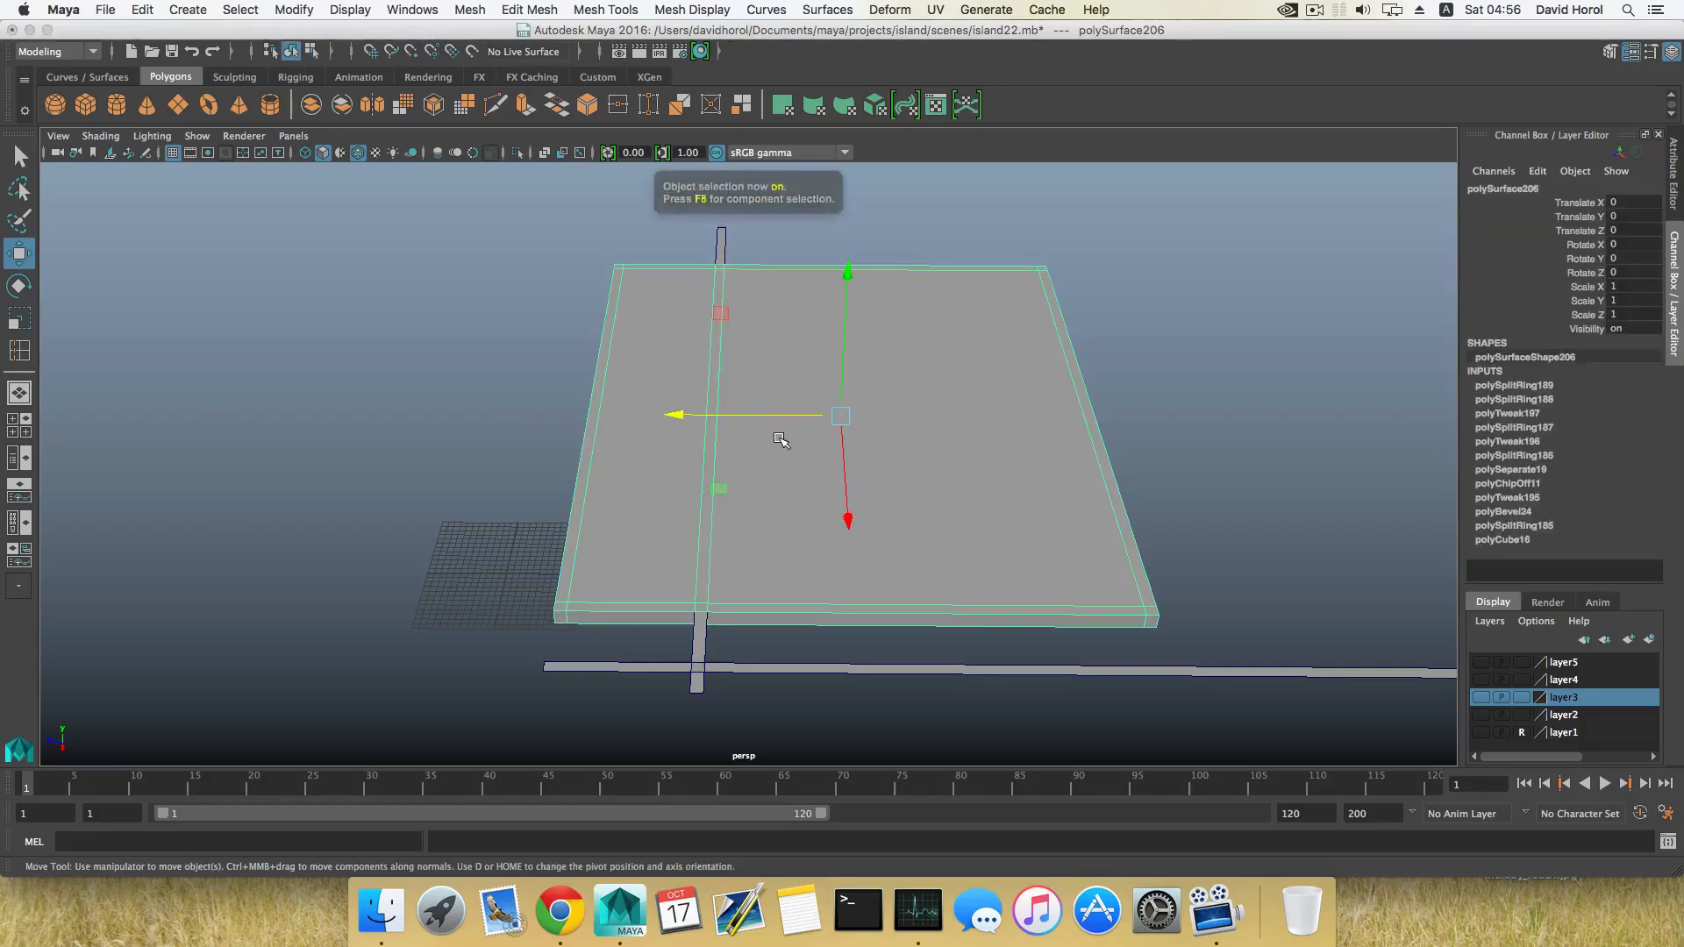
Move the crosswise strip along X back onto the slab, to about Translate X 23.011.
left_click(697, 653)
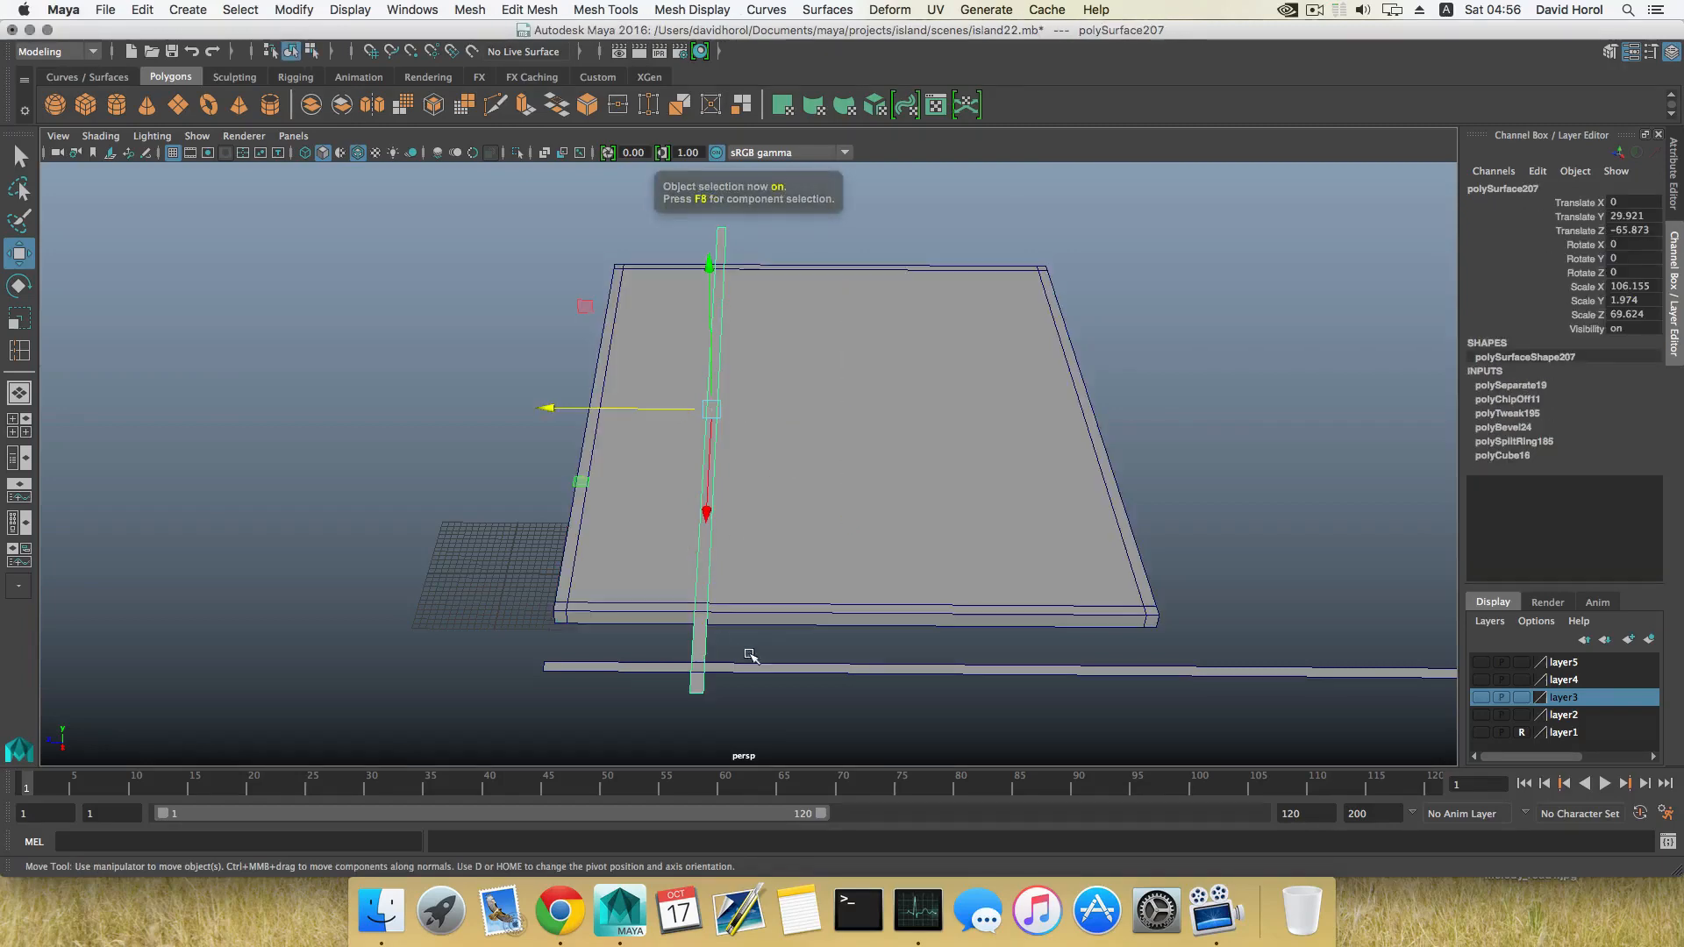
left_click_drag(674, 503, 649, 526, "alt")
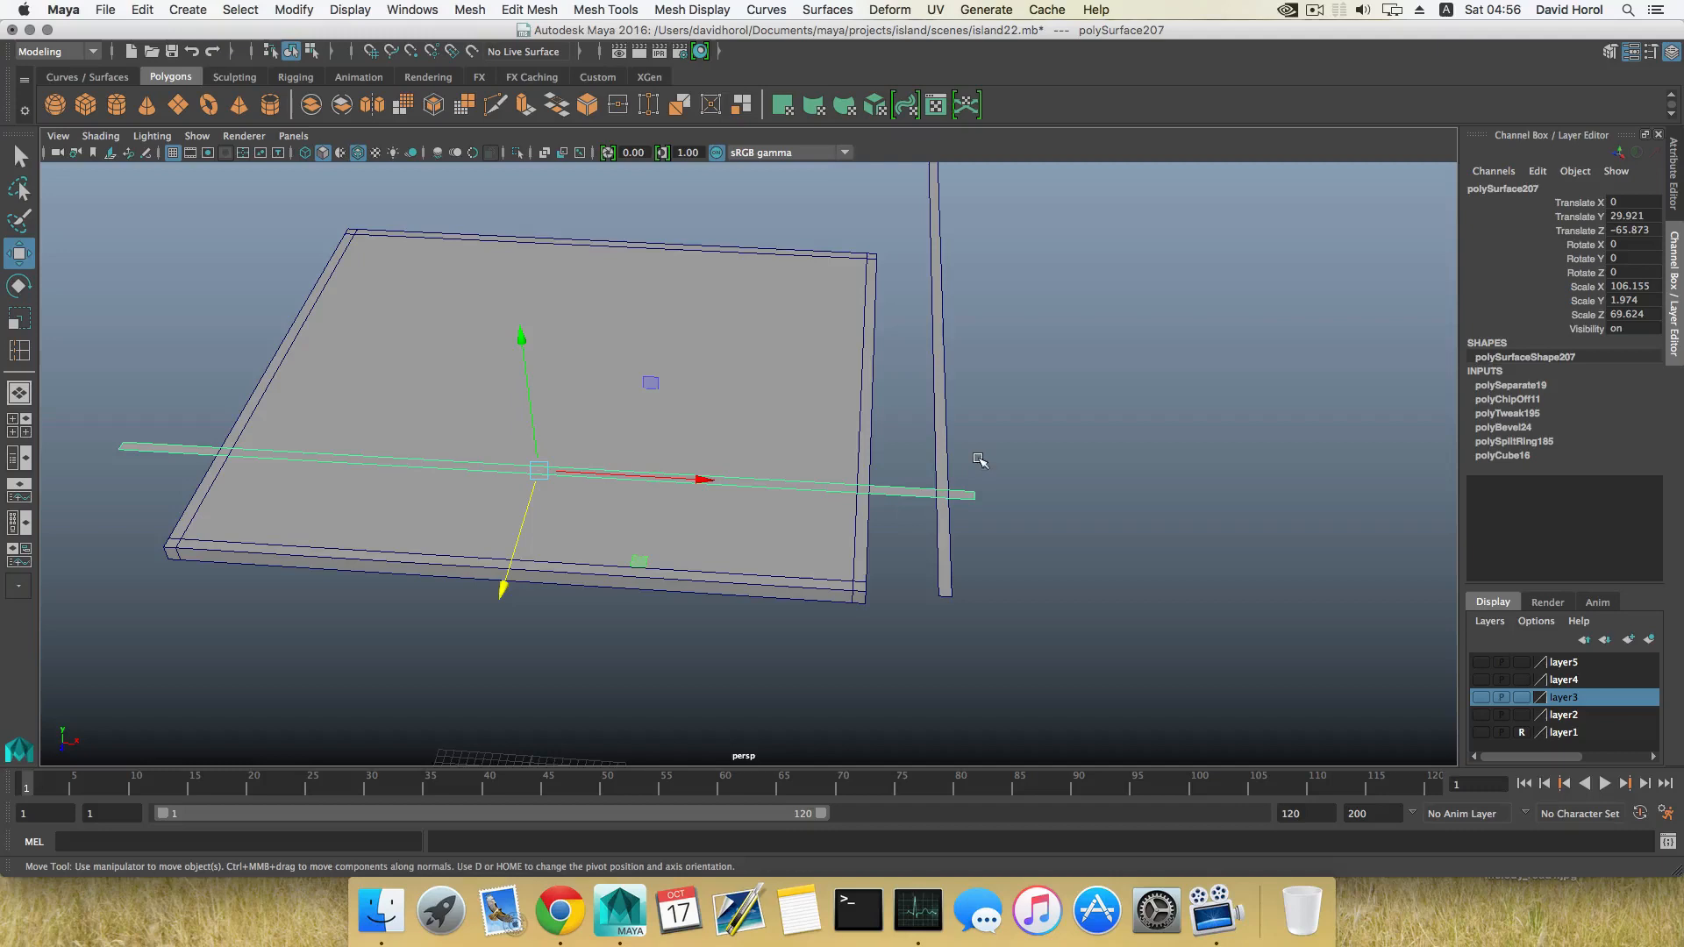
left_click(944, 425)
left_click_drag(1114, 611, 881, 589)
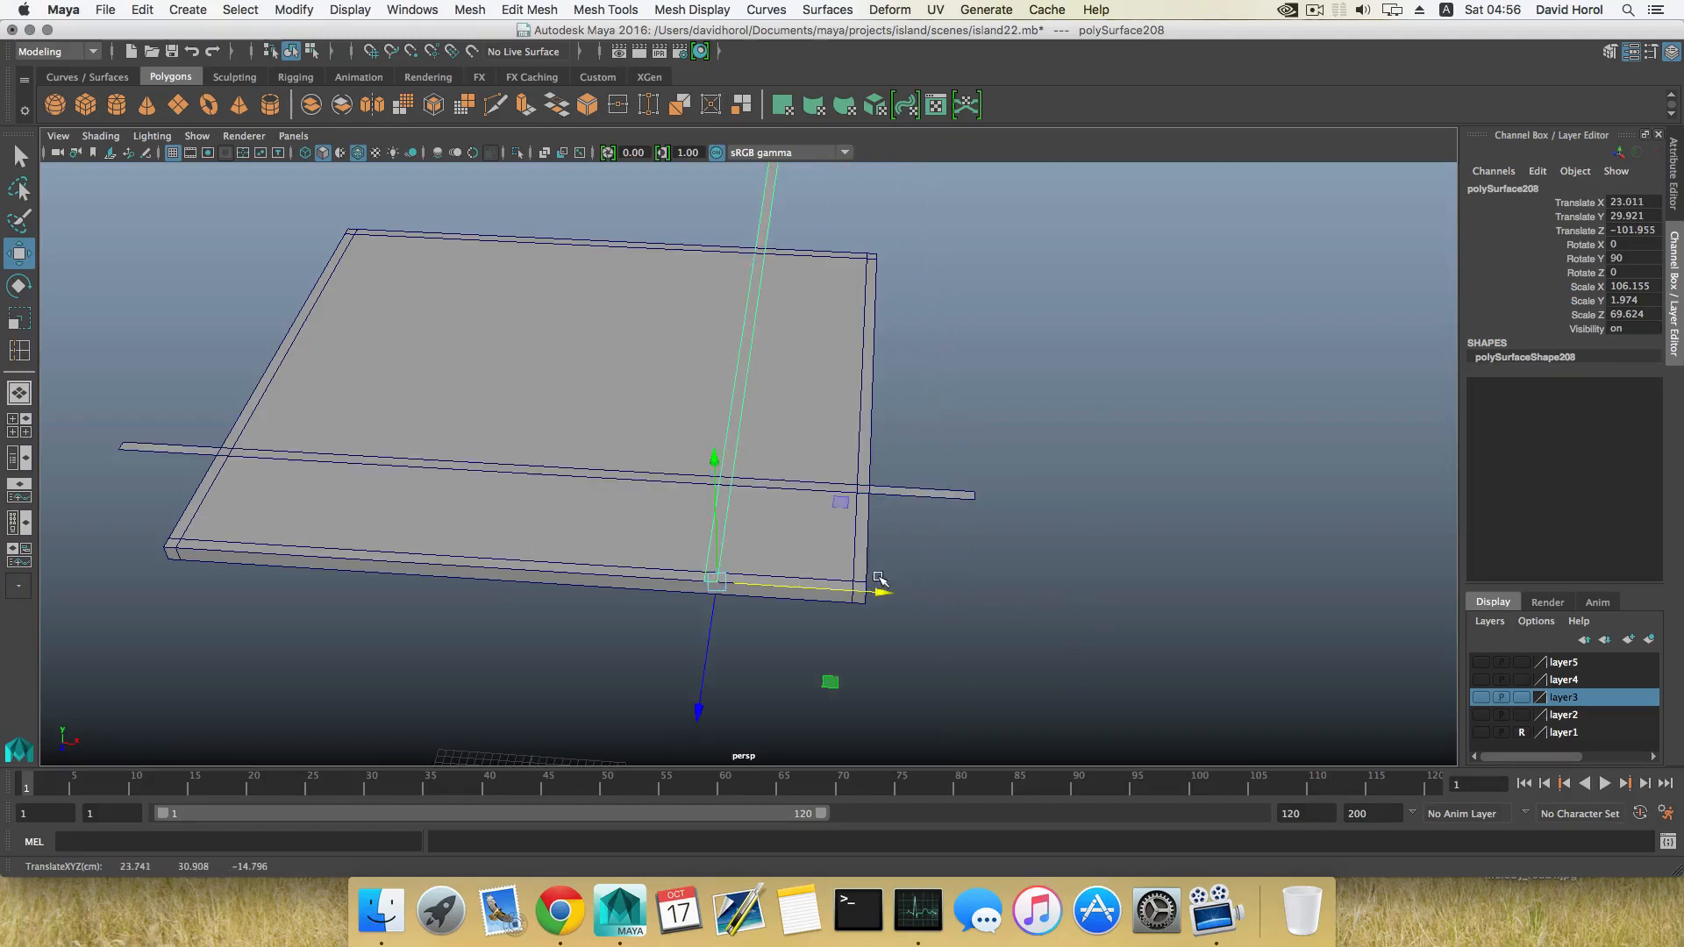
mouse_move(804, 536)
left_mouse_down("alt")
mouse_move(790, 535)
mouse_move(846, 492)
mouse_move(834, 526)
mouse_move(842, 474)
mouse_move(810, 523)
left_mouse_up("alt")
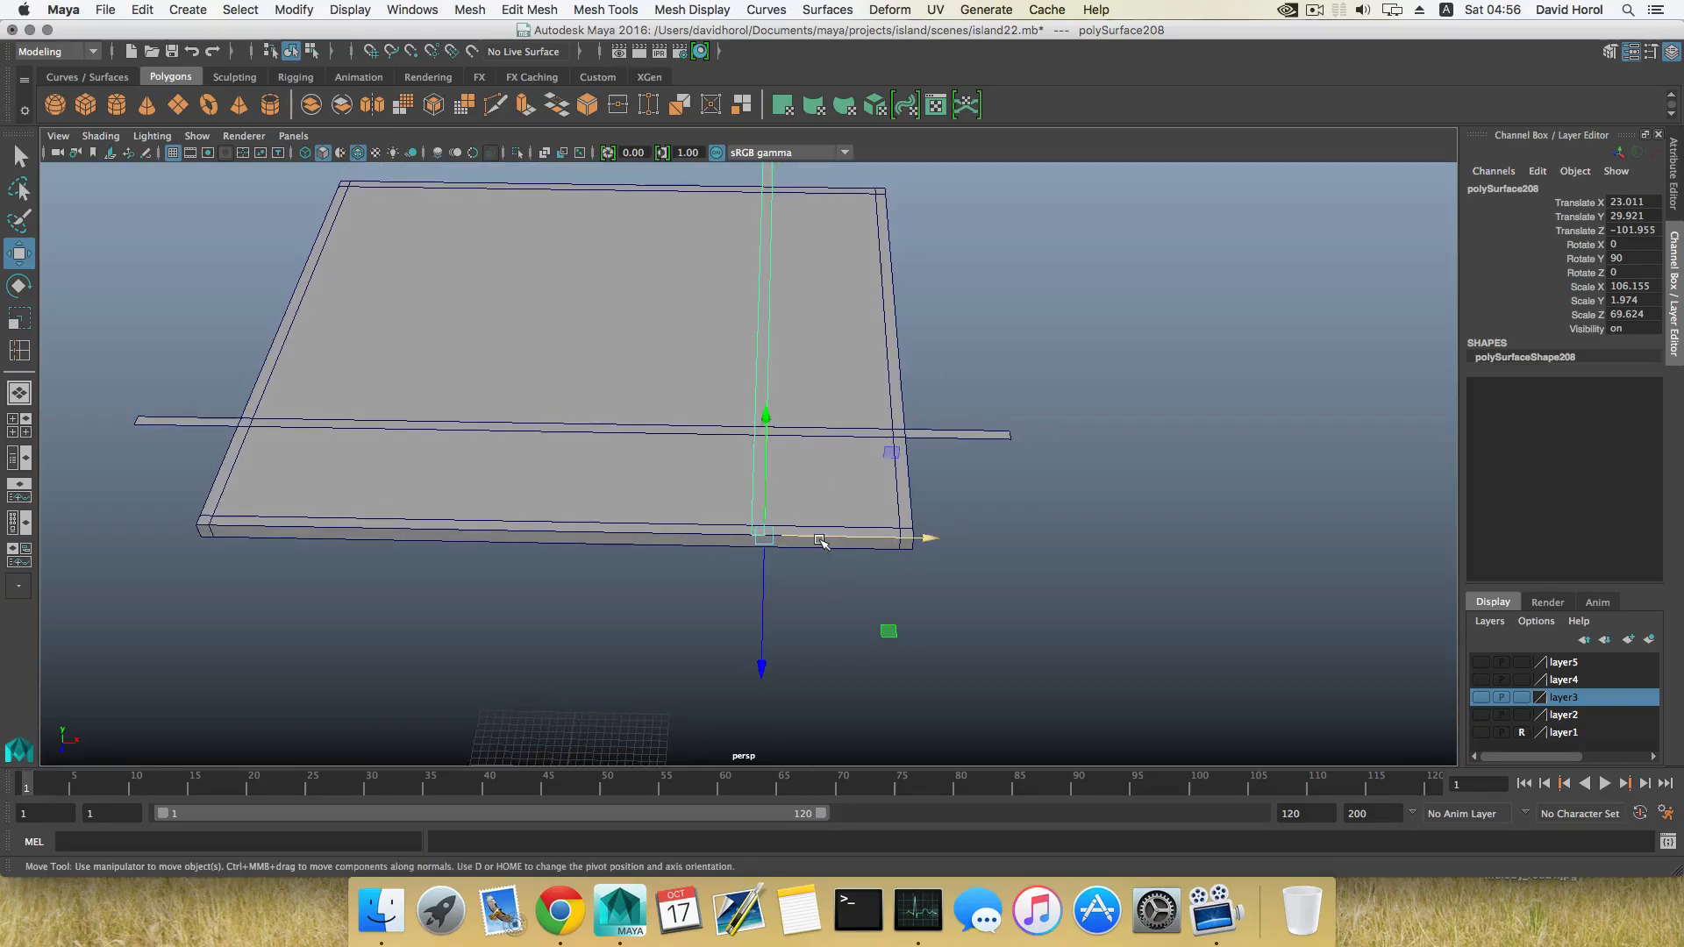
Insert two edge loops through the slab, one on each side of the crosswise strip.
left_click(824, 506)
right_click_drag(820, 479, 707, 507, "shift")
left_click_drag(794, 526, 789, 526)
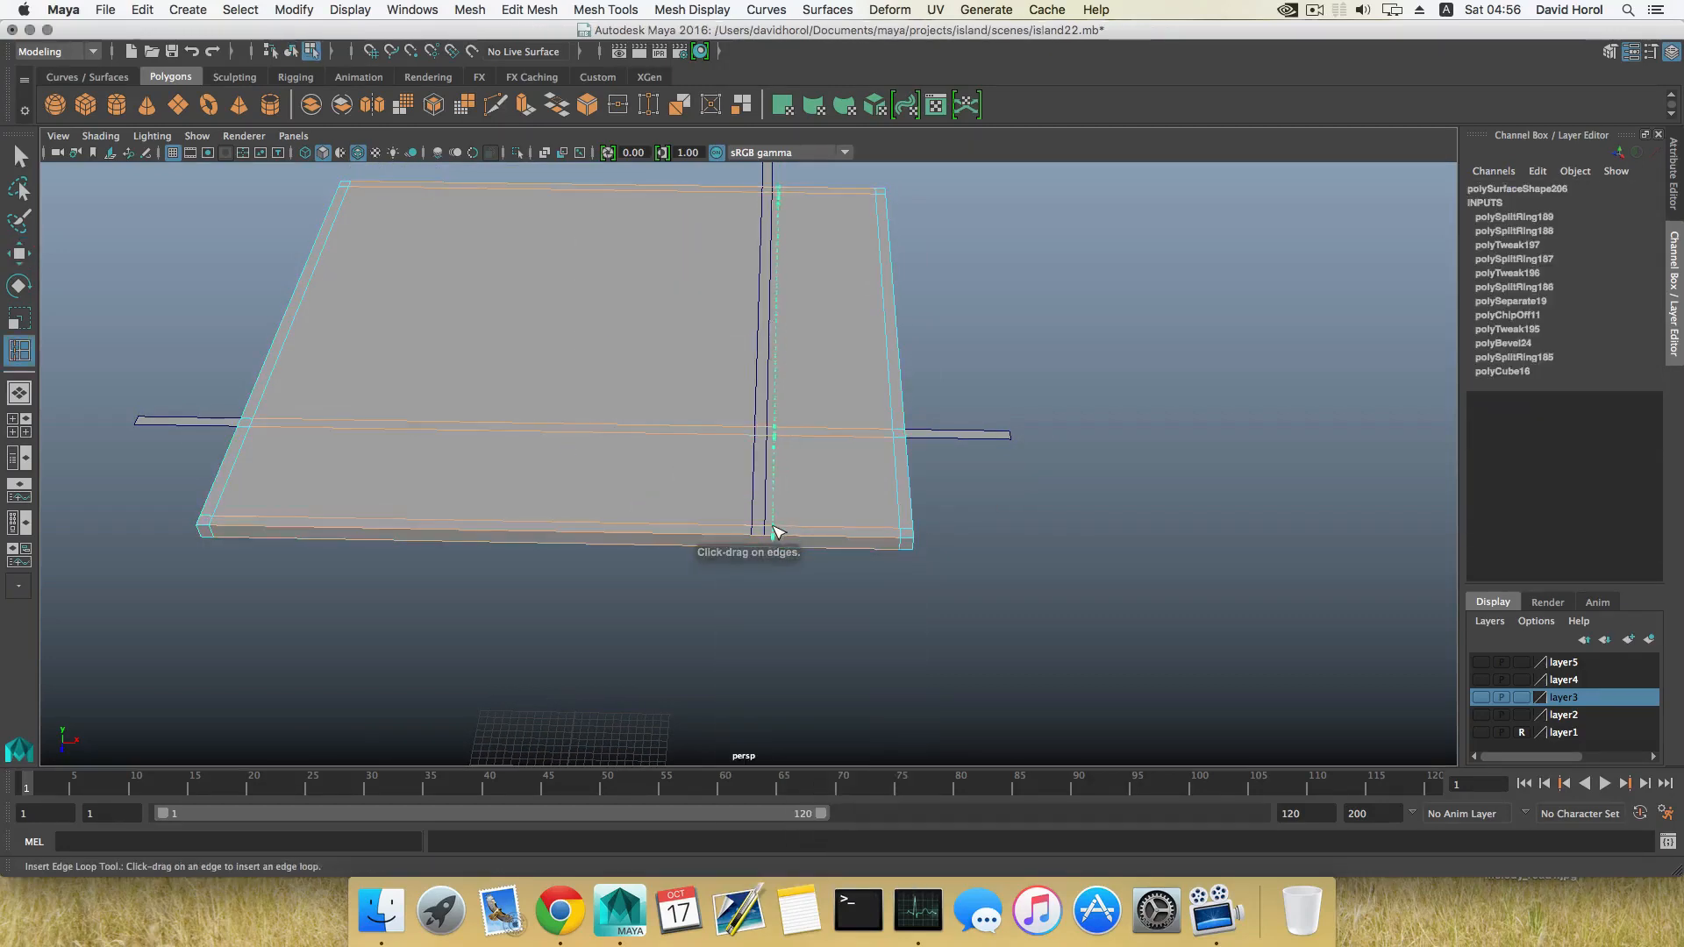
left_click(767, 530)
left_click(739, 530)
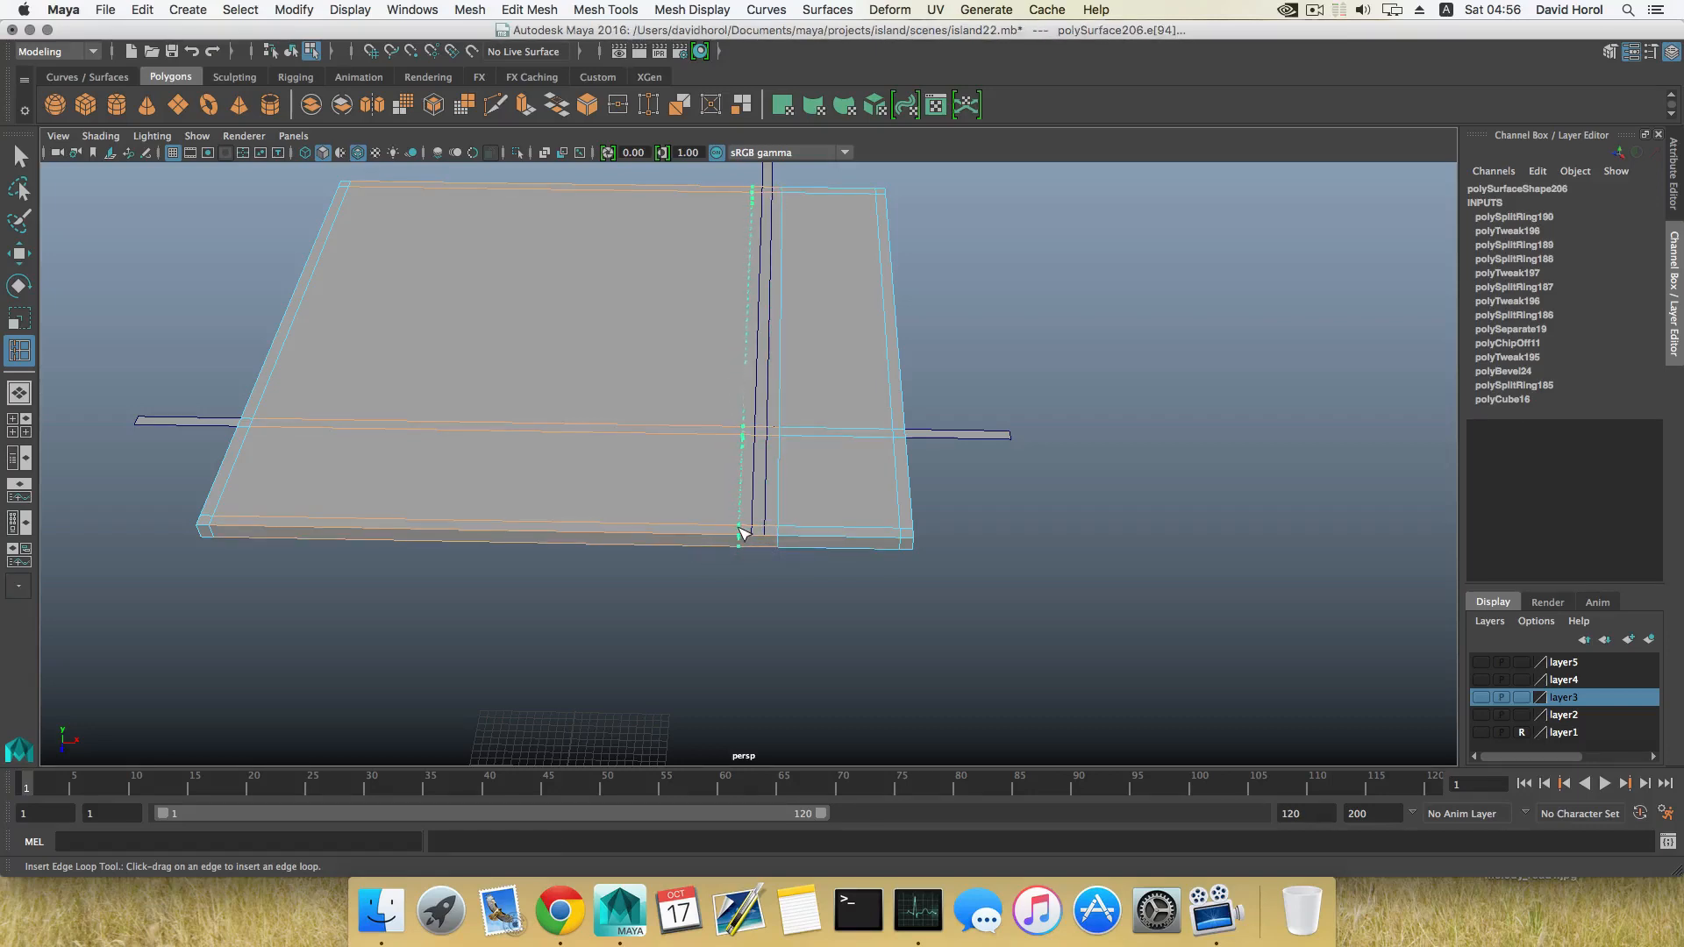
Snap the two new edge loops to the crosswise strip's long edges, placing the outer loop at X 23.741.
key("w")
left_click_drag(803, 347, 808, 346)
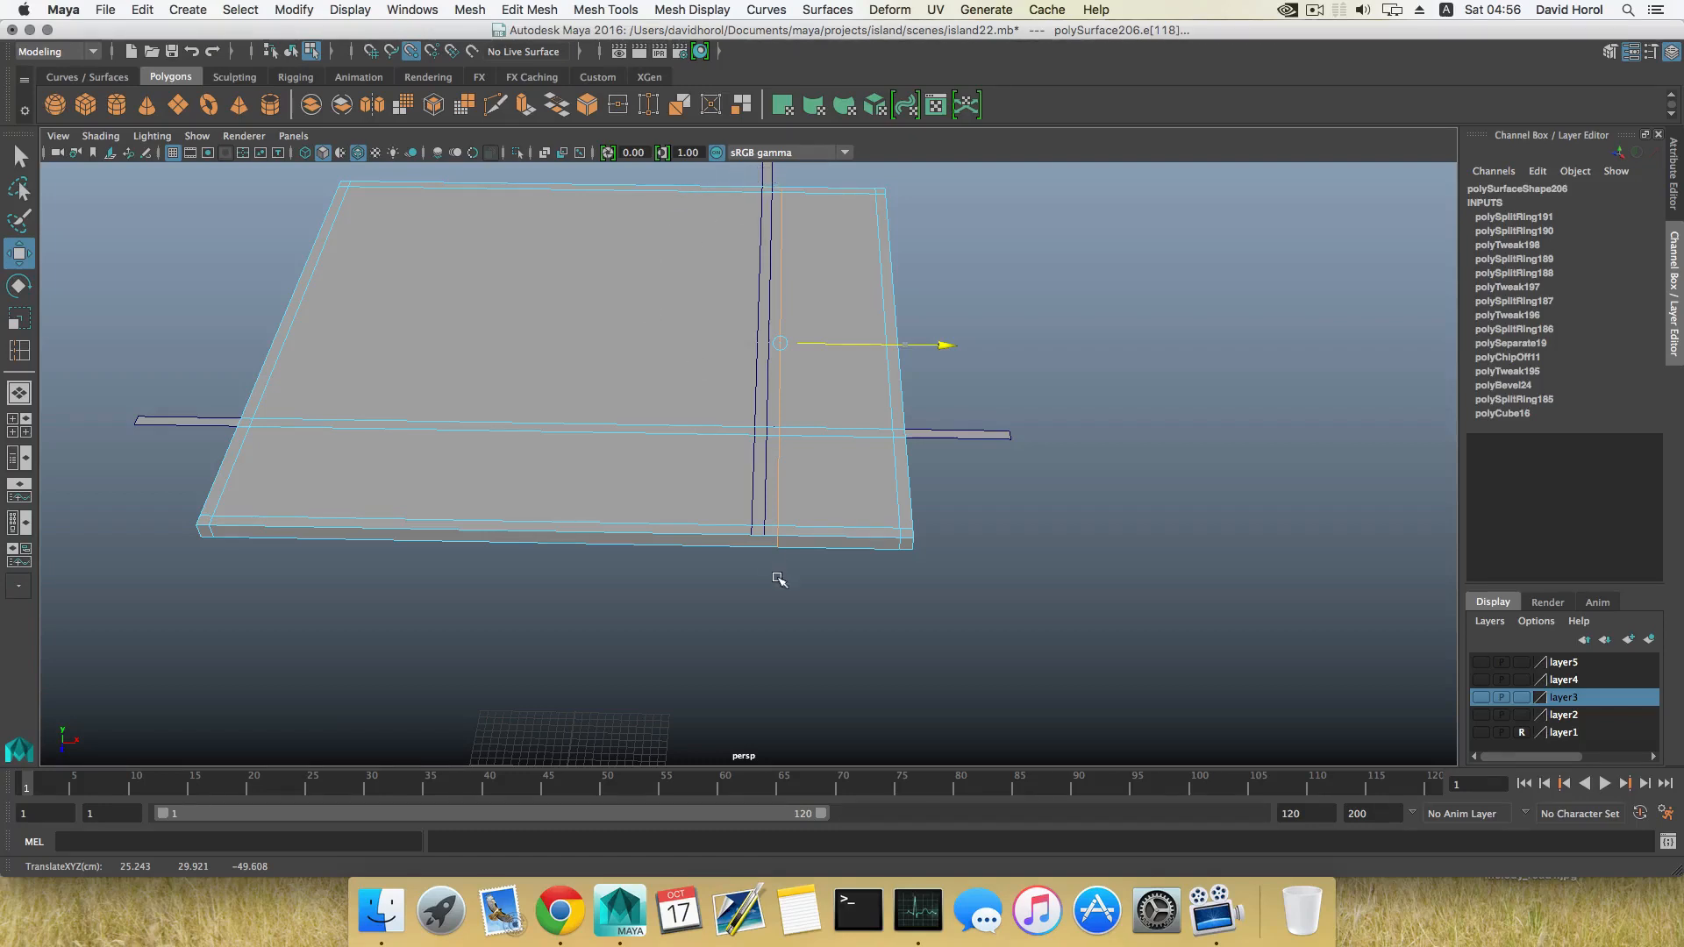
middle_click_drag(778, 575, 748, 530)
left_click(780, 422)
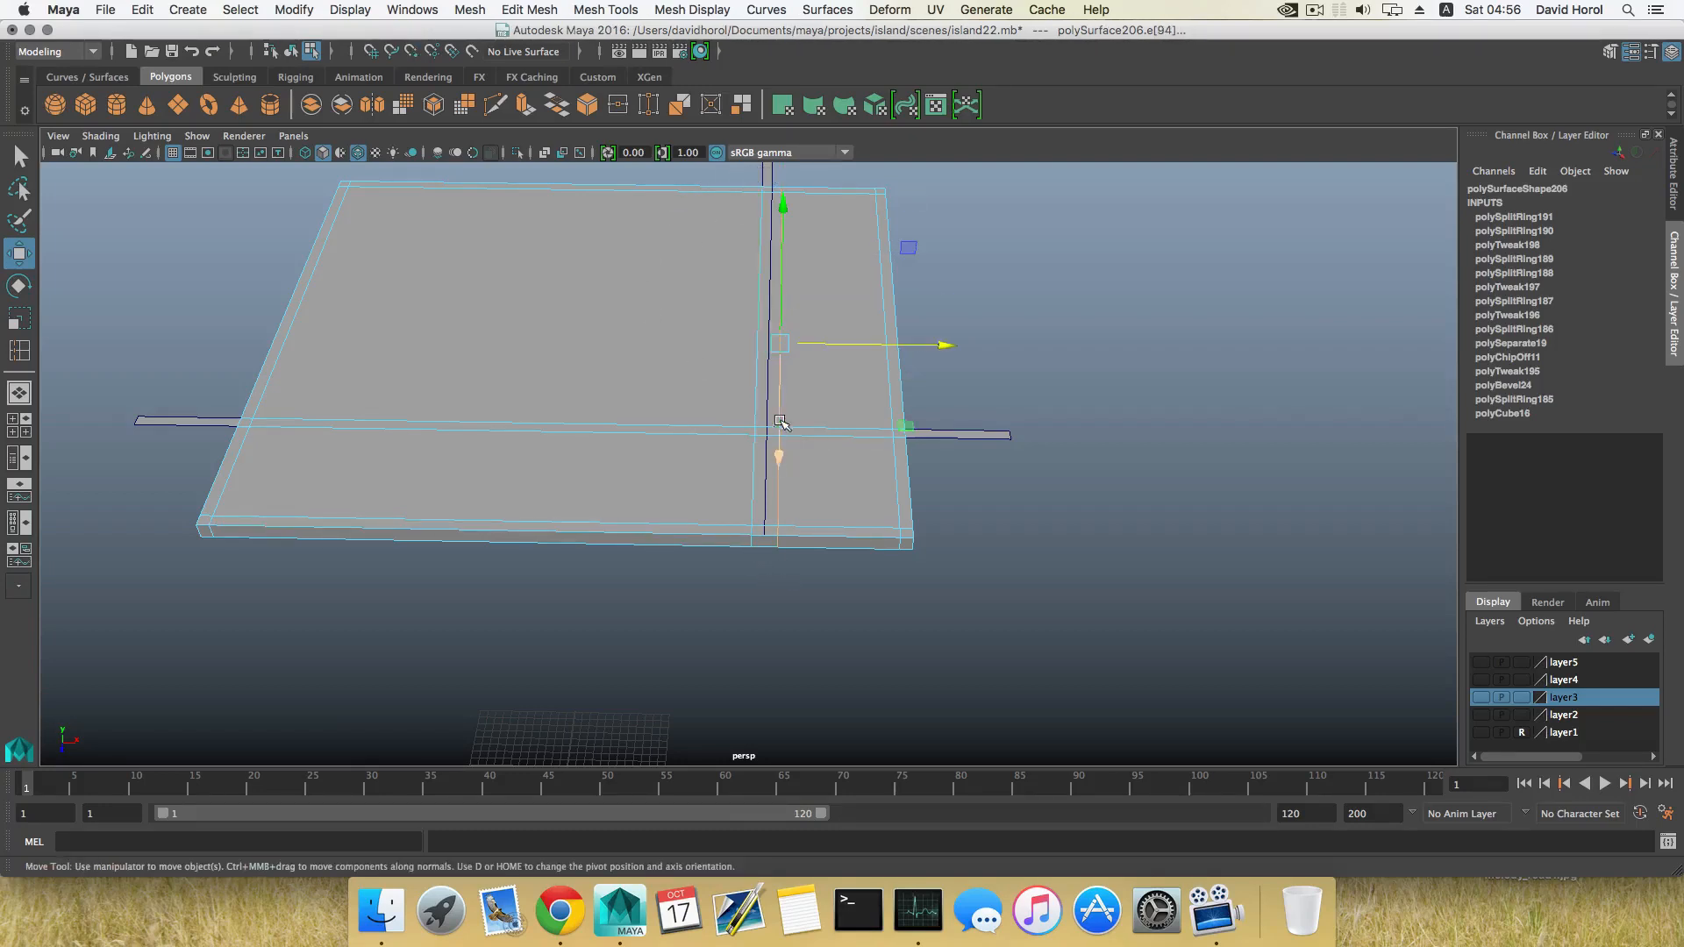
left_click(935, 345)
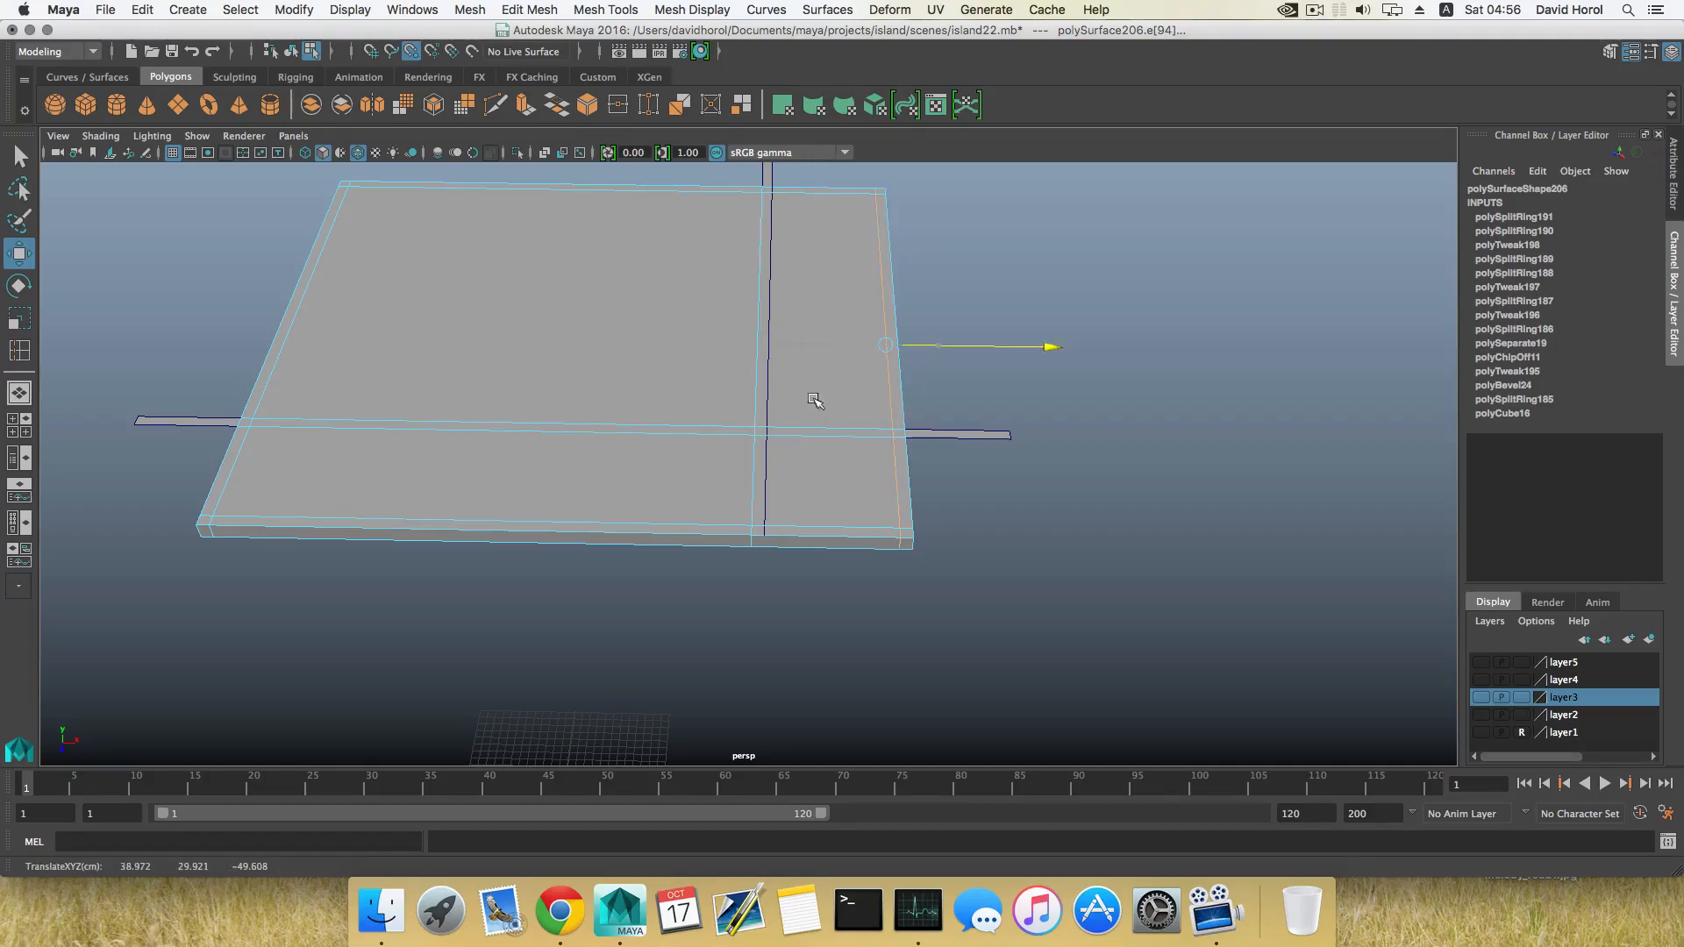
middle_click_drag(816, 401, 767, 481)
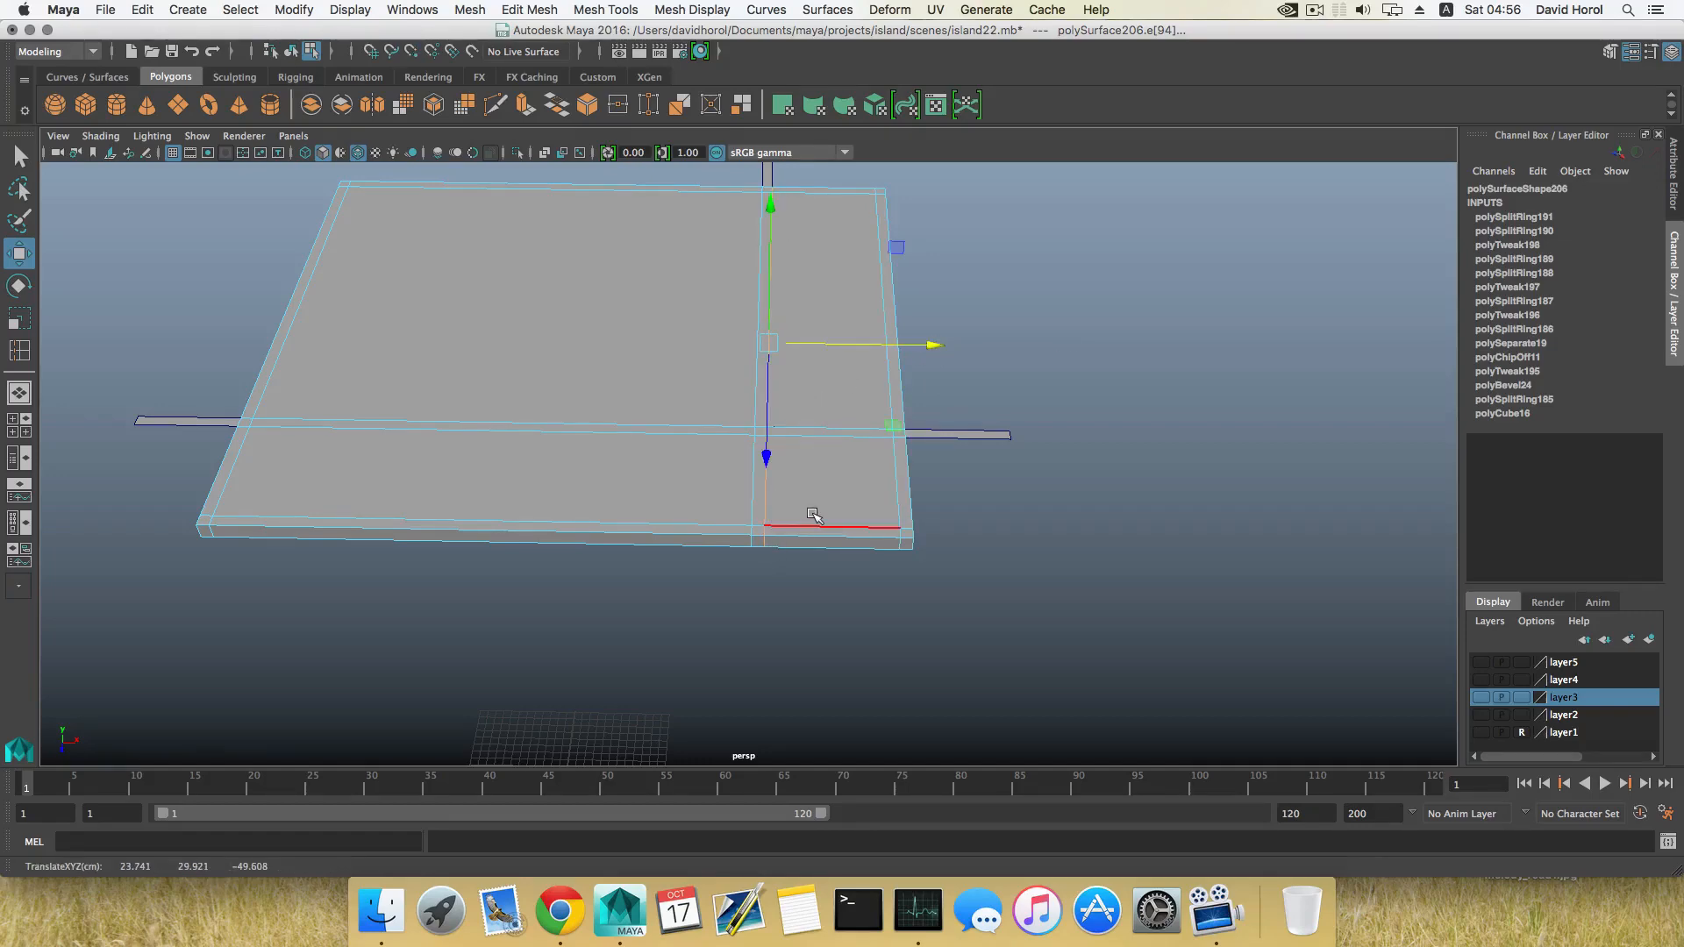
key("F8")
Move the lengthwise strip farther along Z to about Translate Z -85.753, away from its pair of edge loops.
left_click_drag(937, 465, 755, 479, "alt")
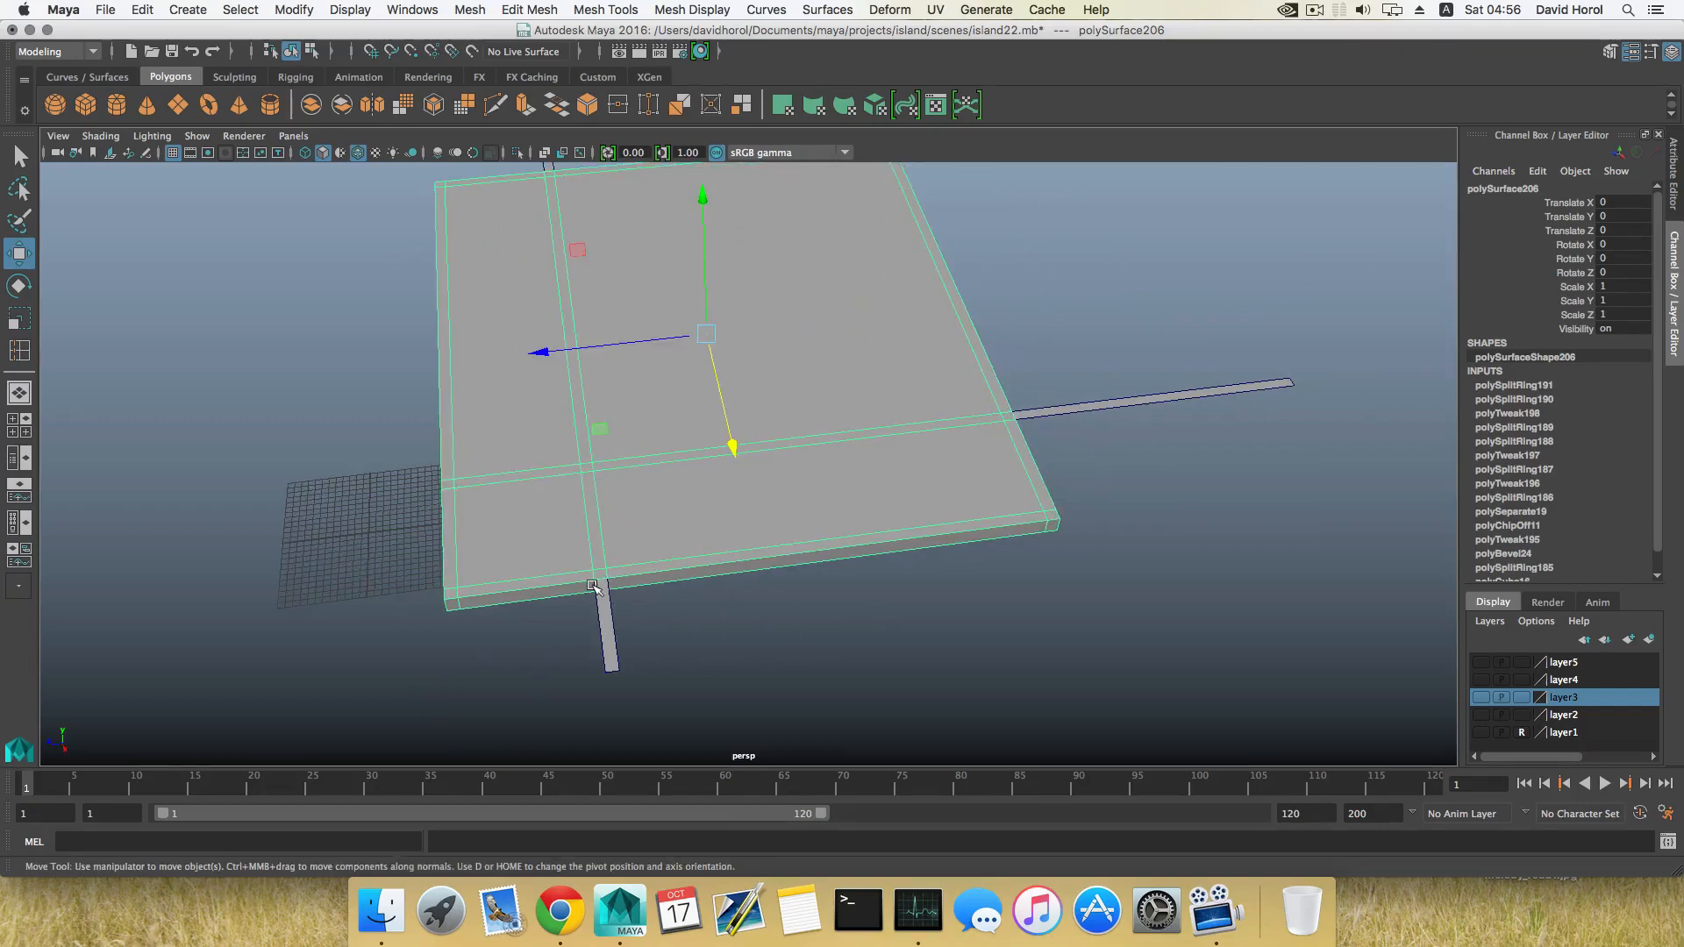
left_click(596, 617)
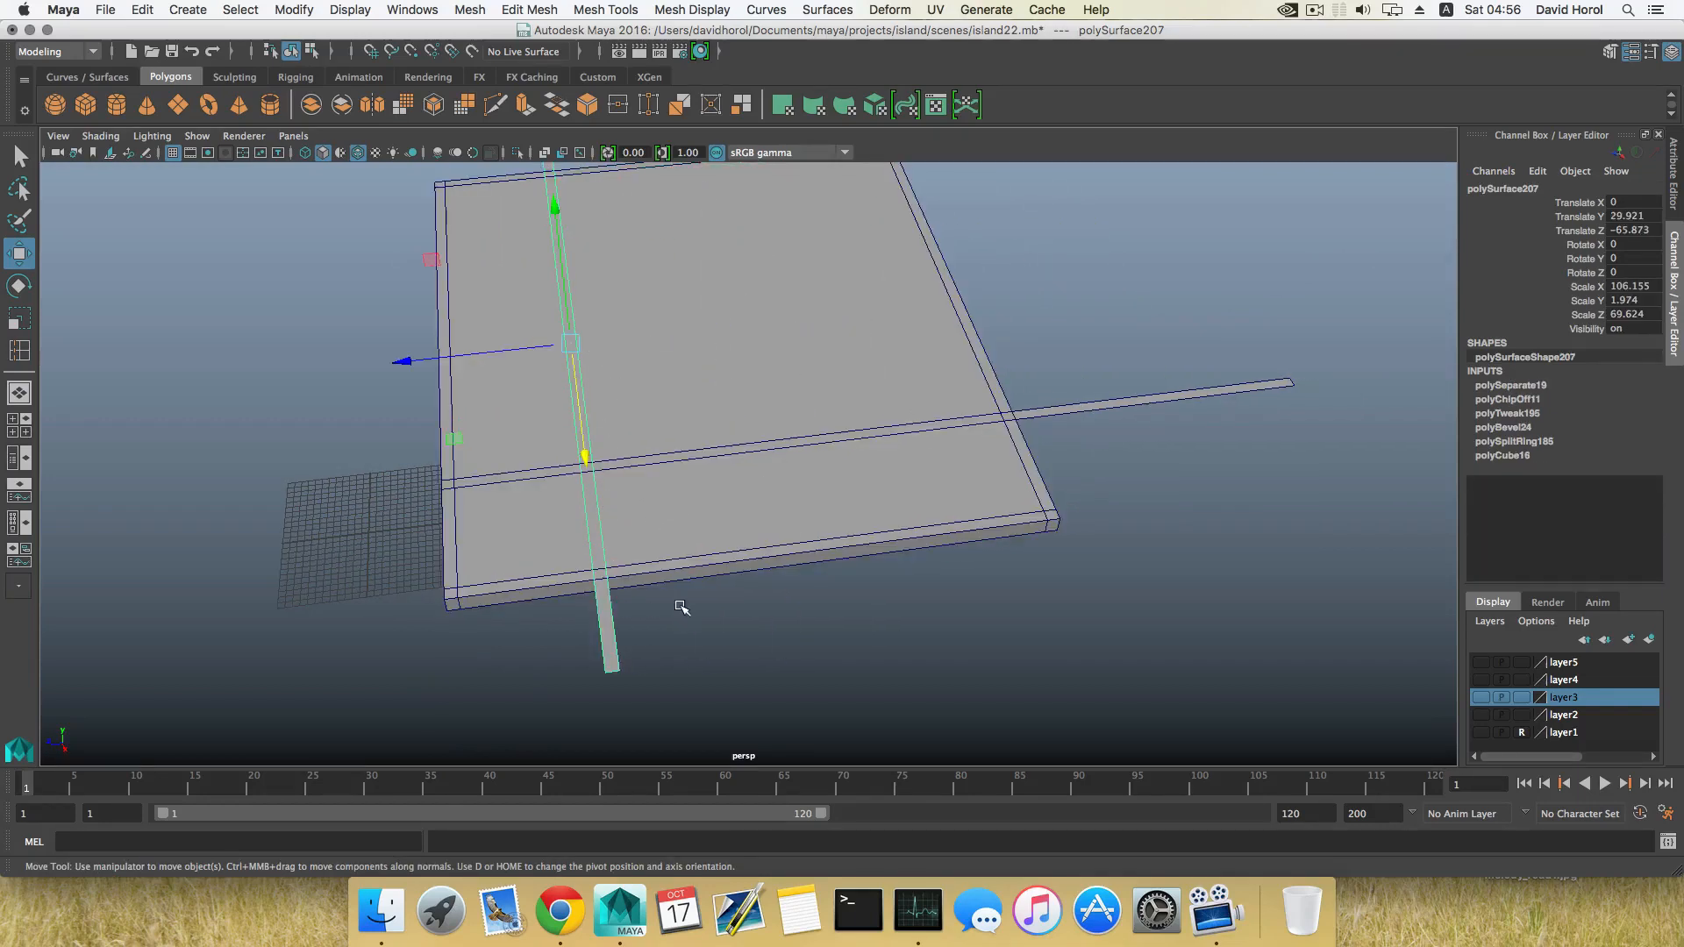
left_click_drag(463, 340, 636, 440)
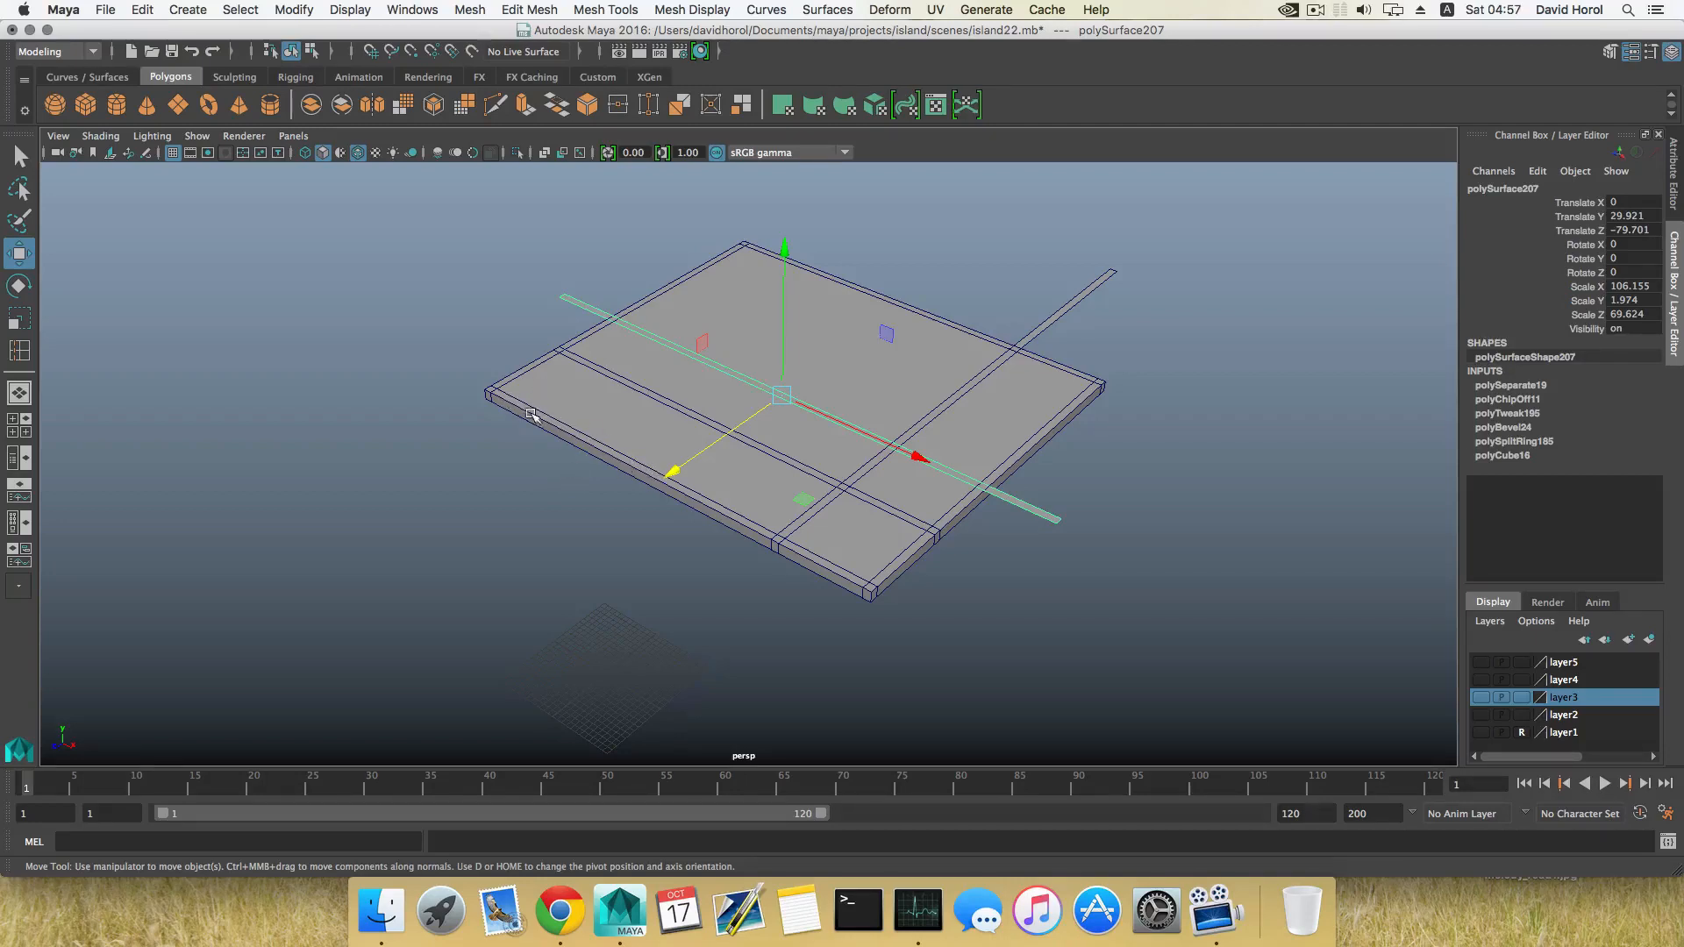
left_click_drag(521, 405, 583, 482, "alt")
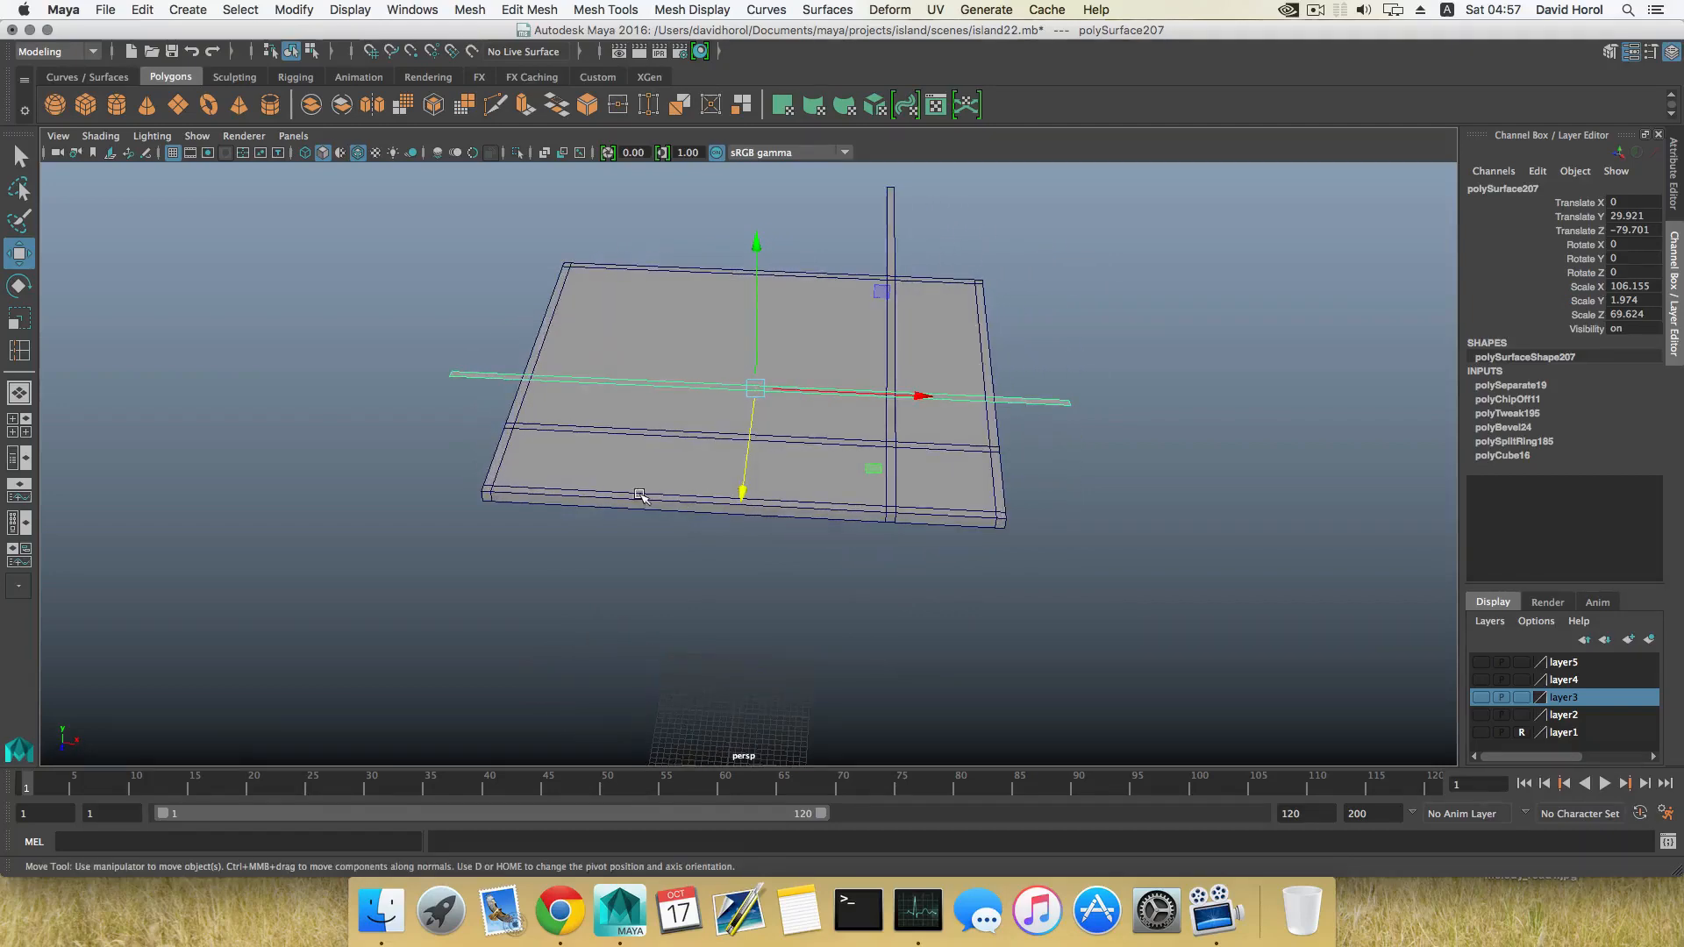
right_click_drag(640, 497, 798, 529, "alt")
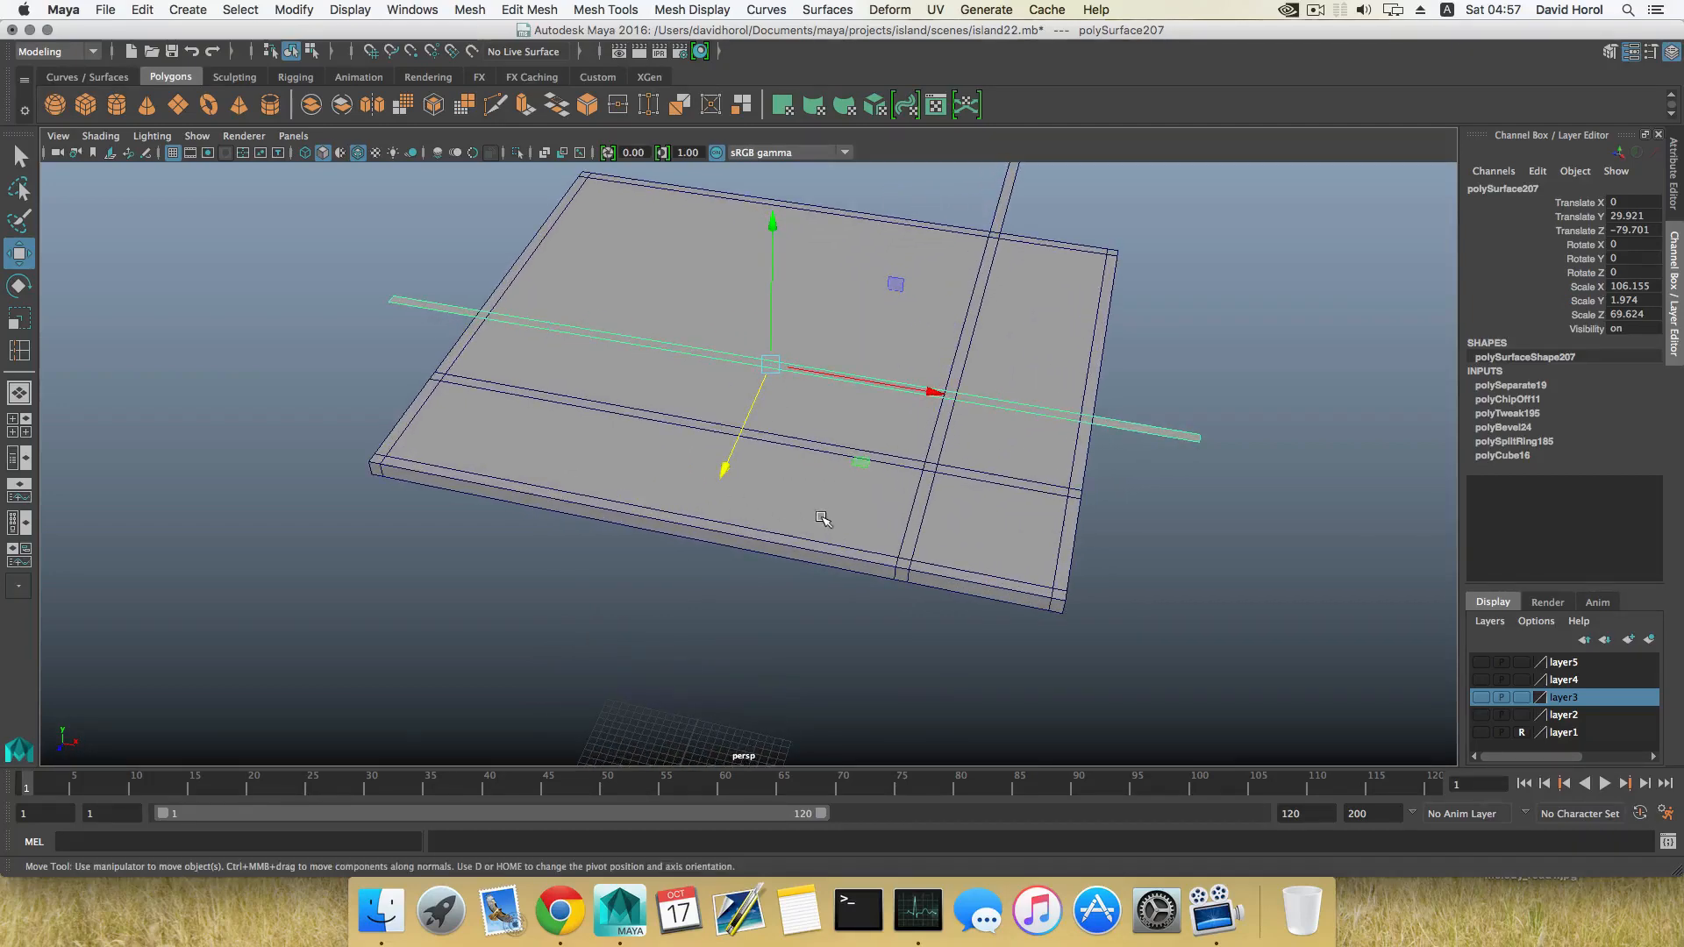
left_click_drag(822, 519, 733, 451, "alt")
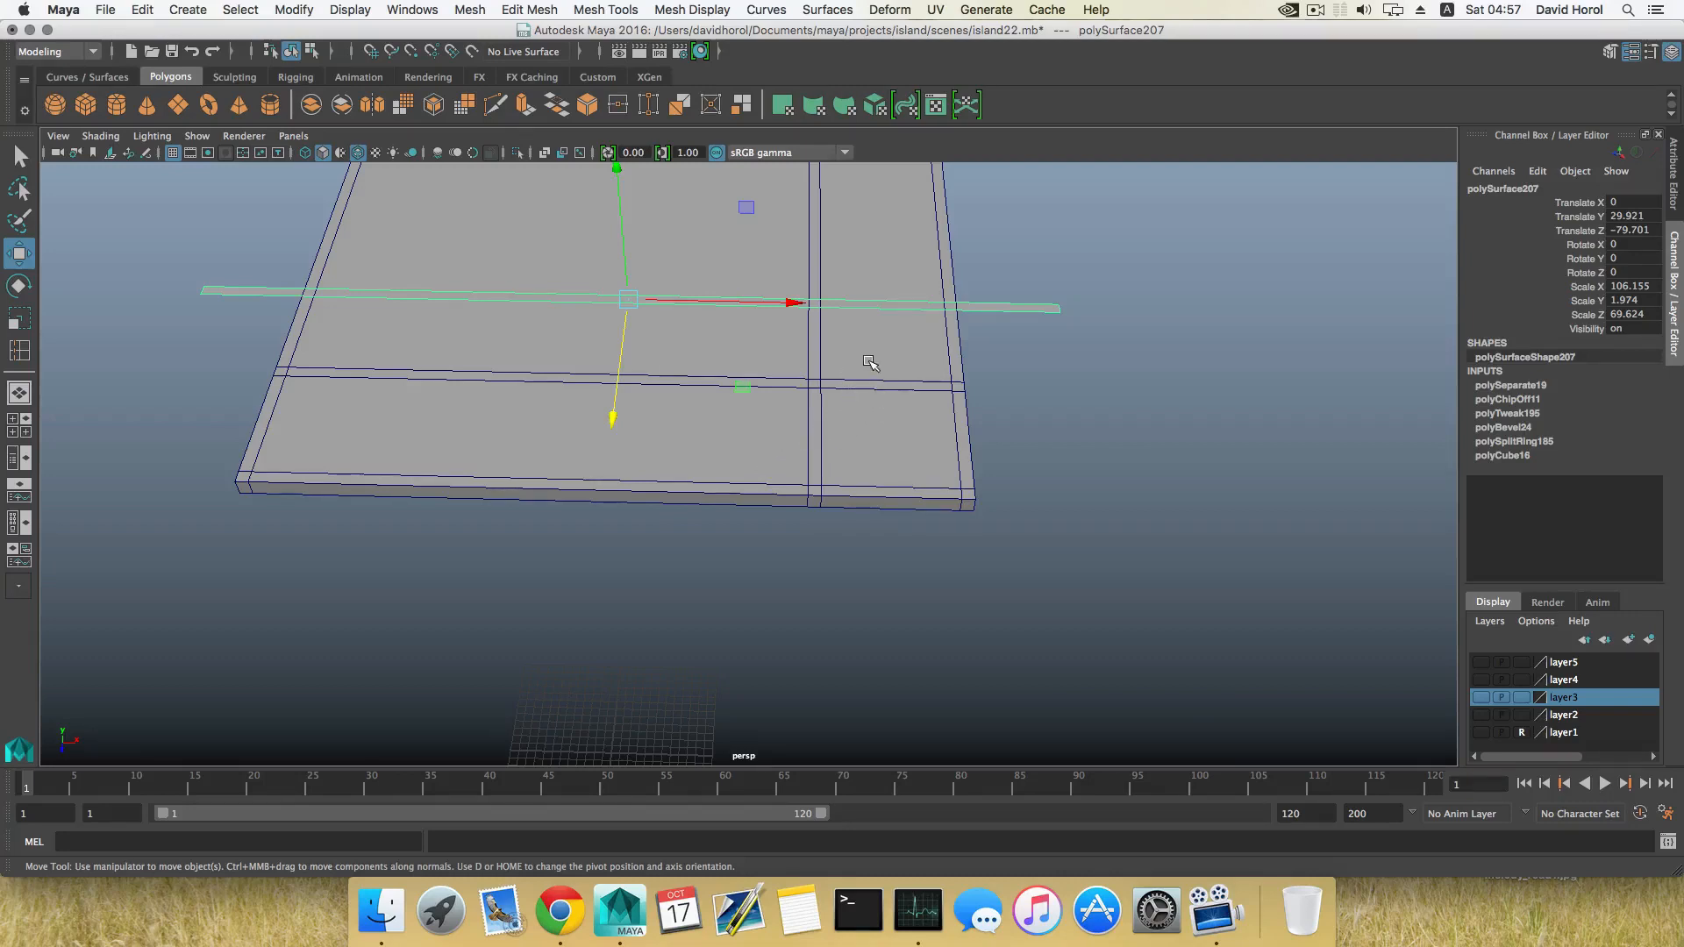
middle_click_drag(880, 352, 849, 524, "alt")
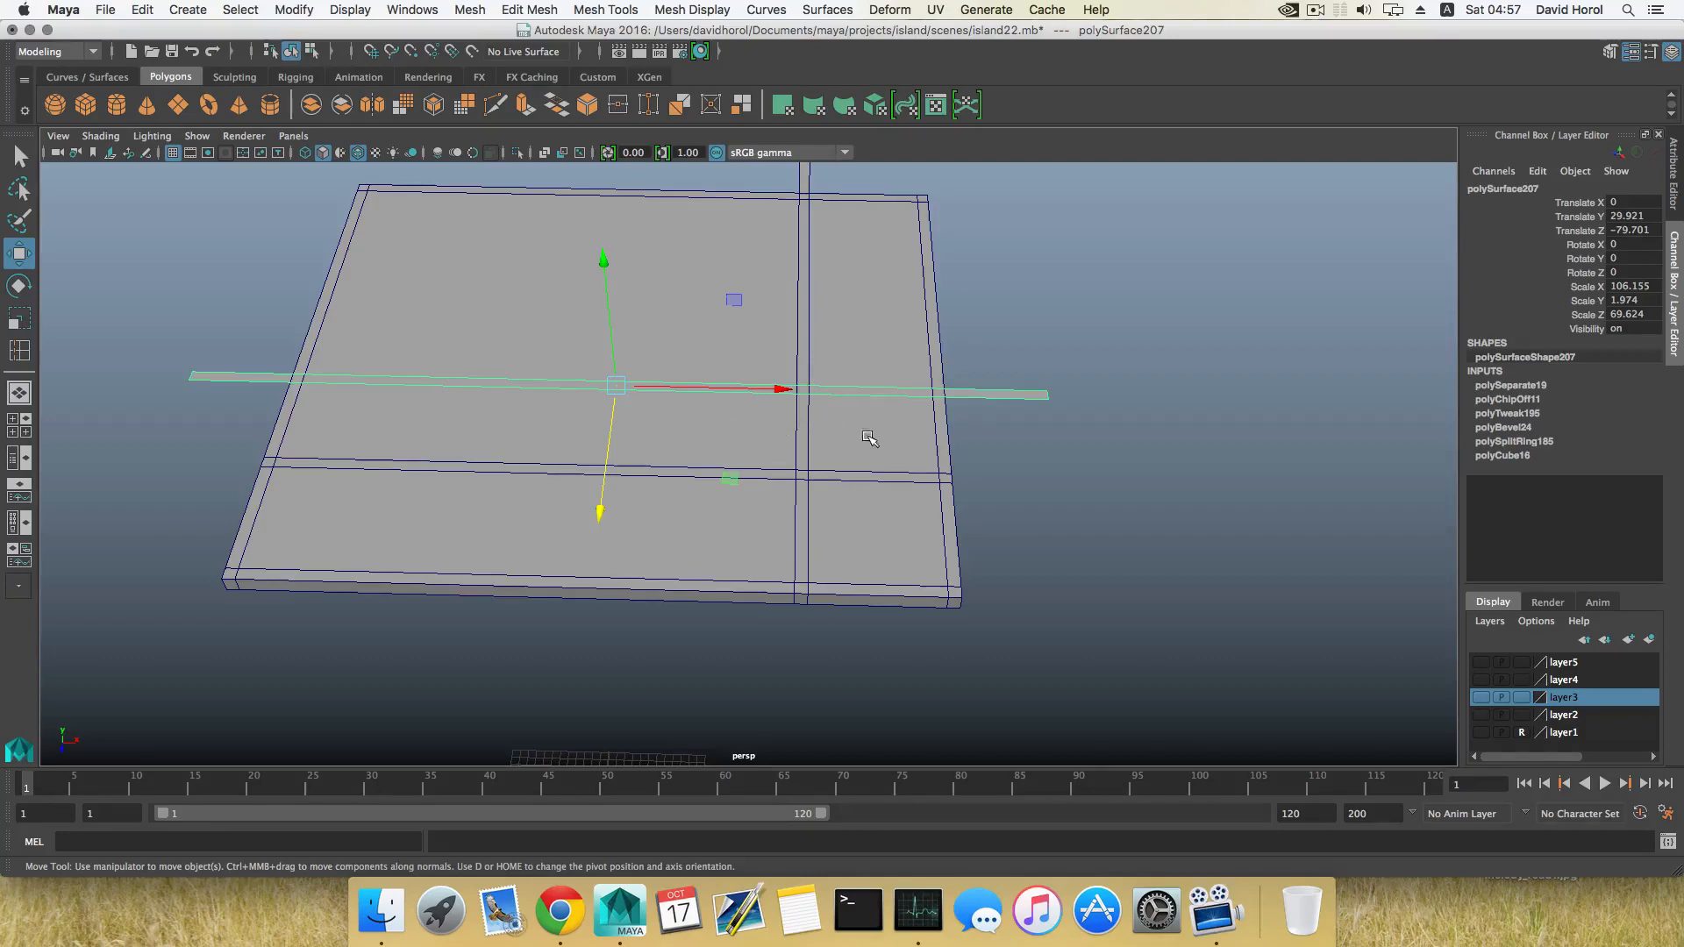
left_click_drag(837, 427, 739, 397, "alt")
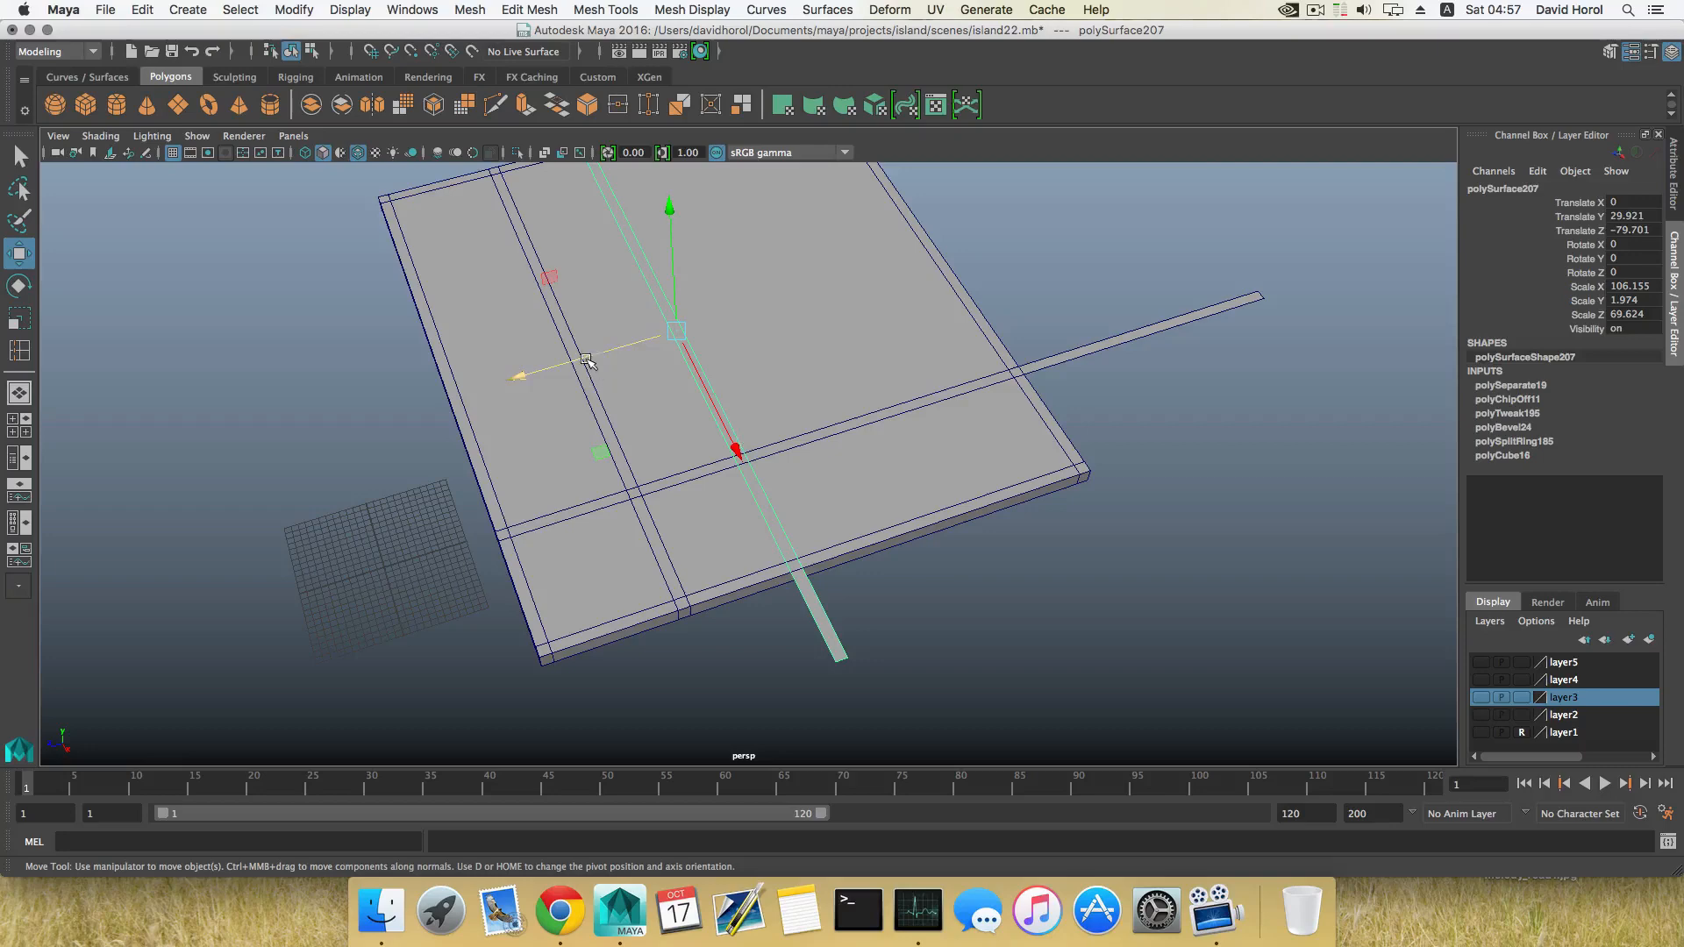
left_click_drag(586, 360, 629, 354)
left_click_drag(940, 466, 877, 513, "alt")
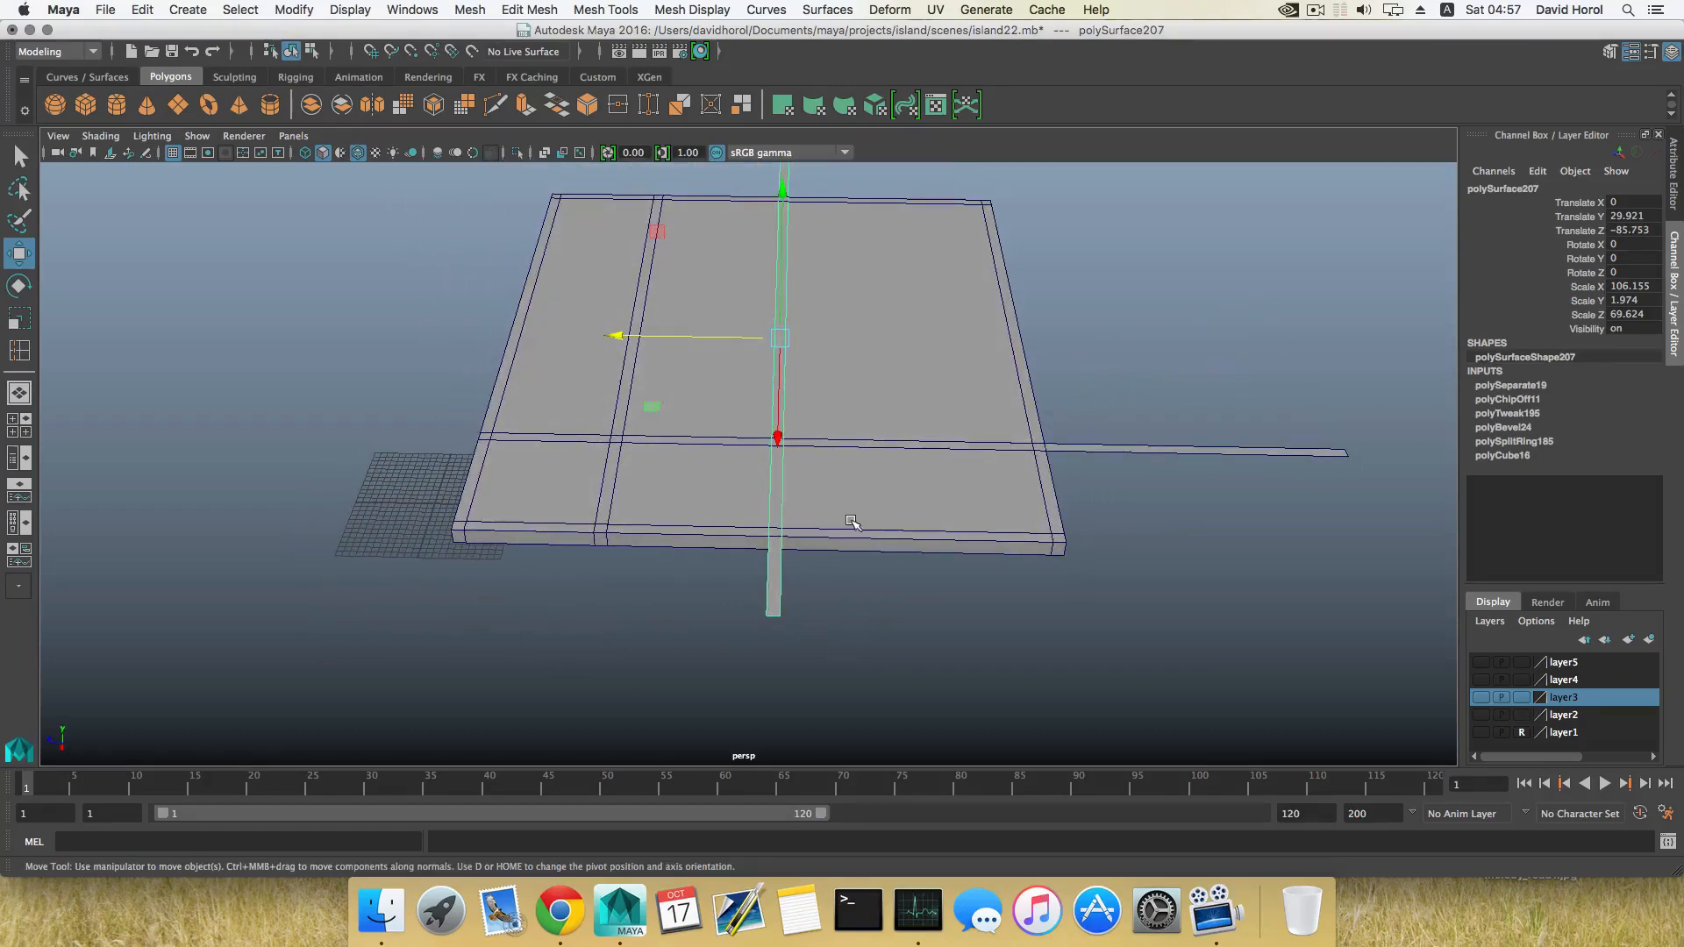
Insert an edge loop on the slab beside the lengthwise strip and snap it to the strip's nearest edge at Z -52.402.
left_click(872, 506)
right_click_drag(872, 505, 765, 527, "shift")
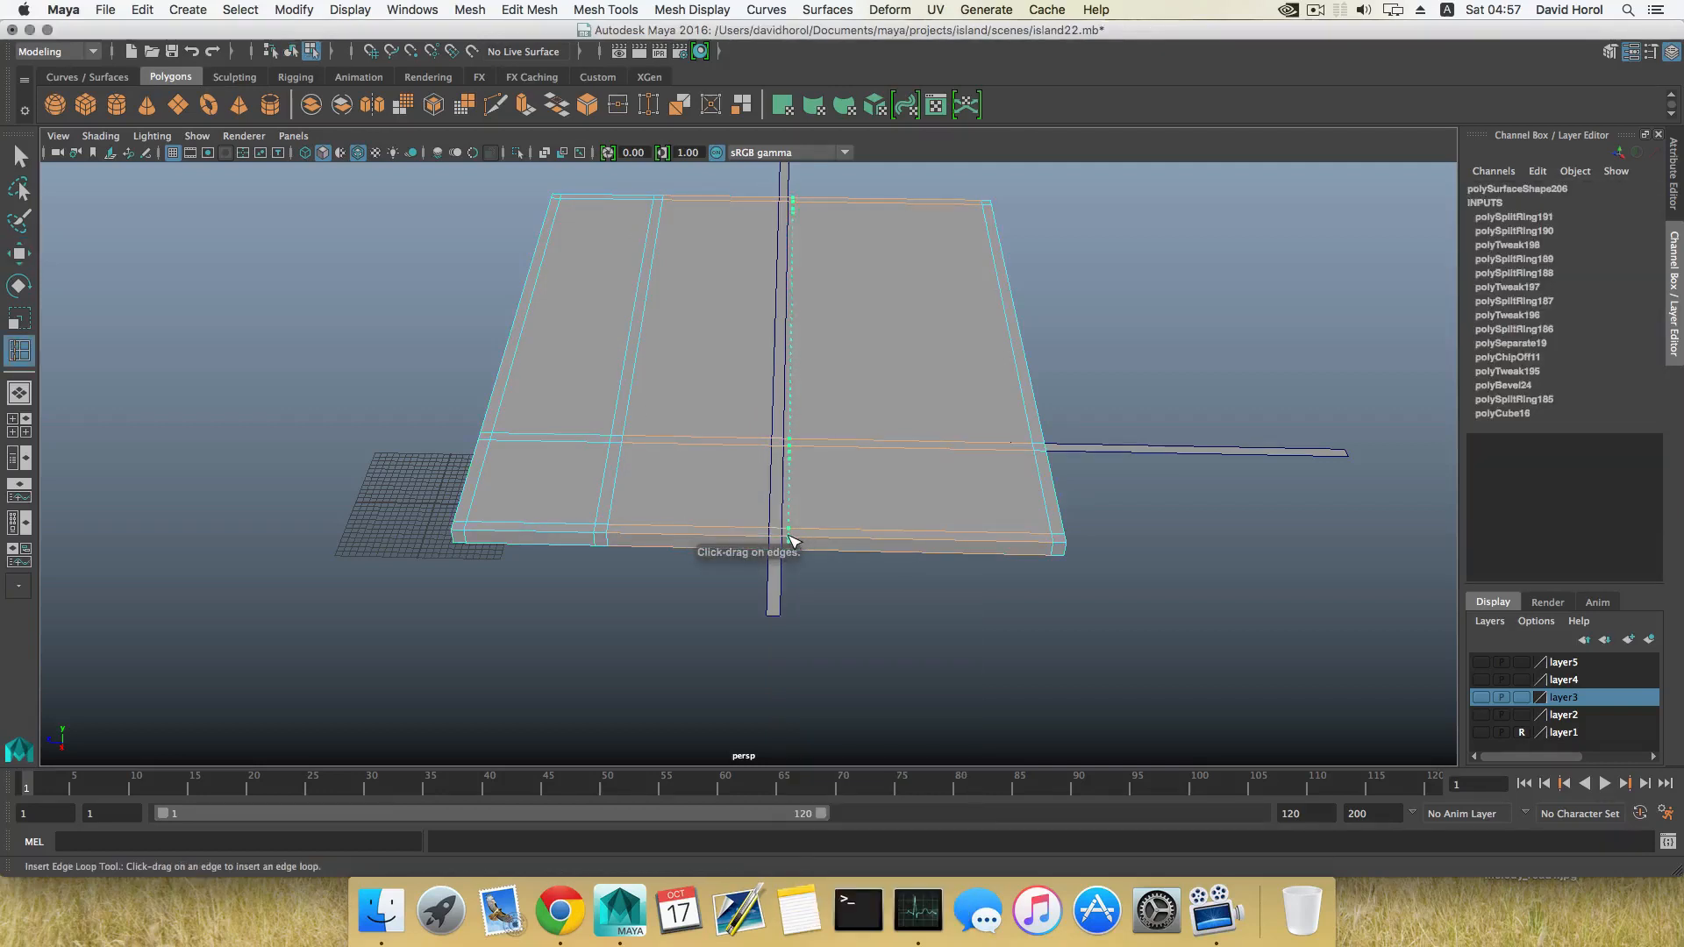
left_click(786, 537)
key("w")
key("v")
left_click_drag(756, 344, 804, 212)
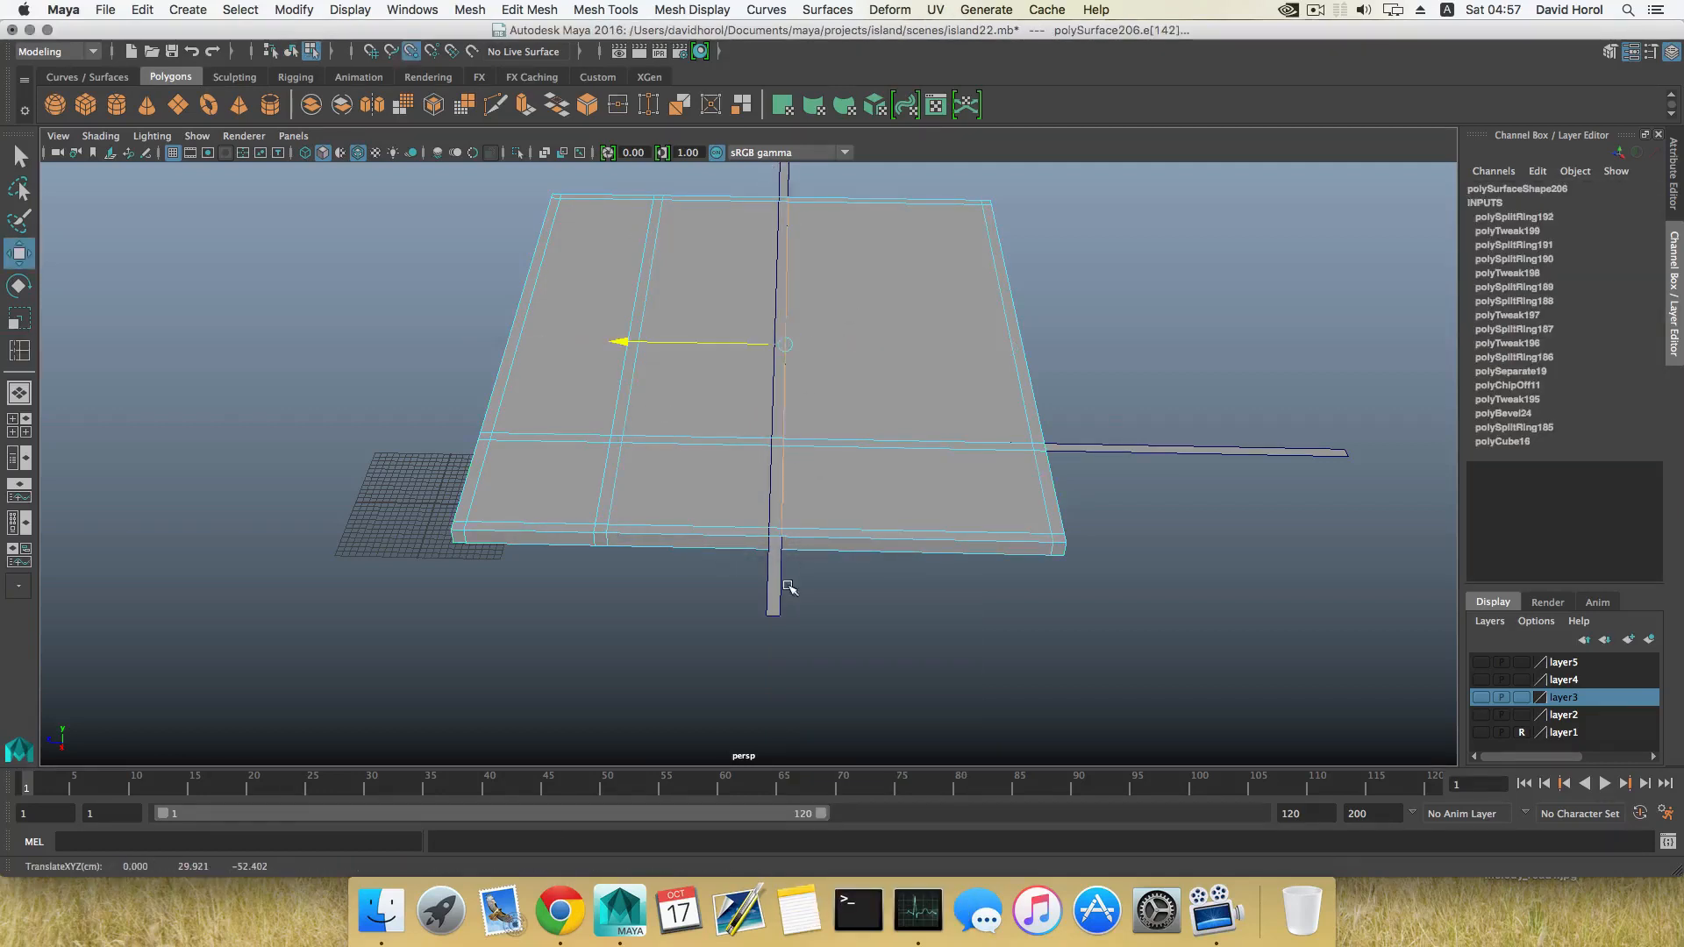
key("F8")
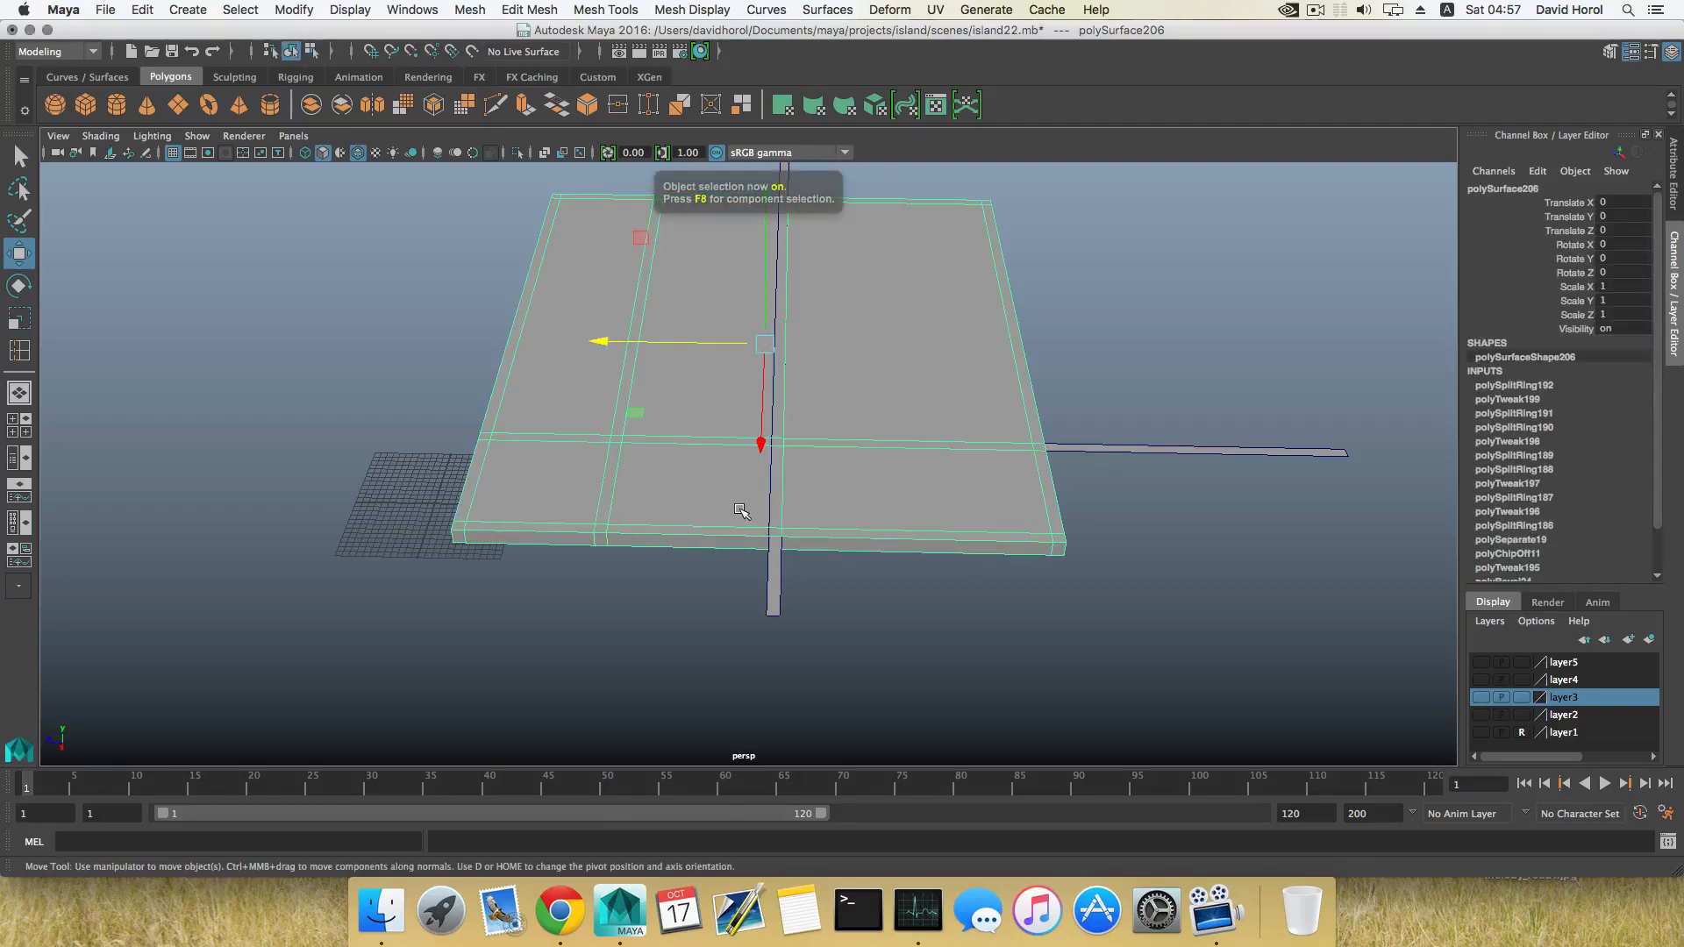
Insert a second edge loop on the other side of the lengthwise strip and snap it to the strip's opposite edge.
right_click_drag(715, 485, 605, 503, "shift")
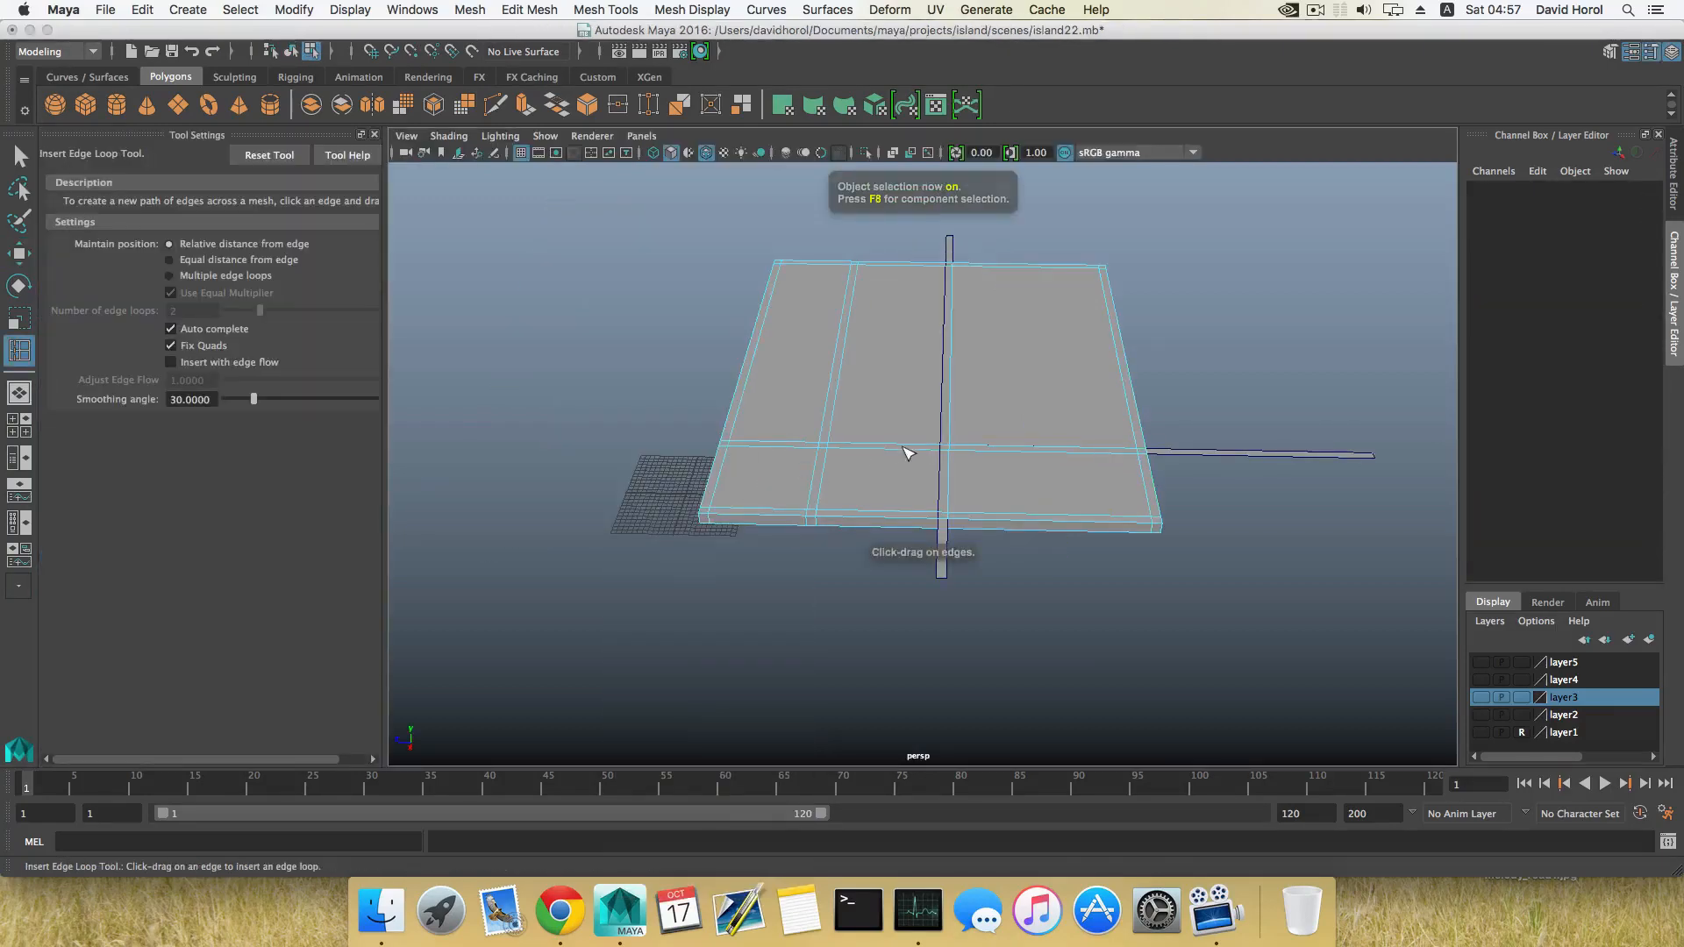
left_click_drag(903, 448, 892, 430)
key("w")
right_click_drag(892, 429, 945, 402, "alt")
middle_click_drag(945, 402, 893, 429, "alt")
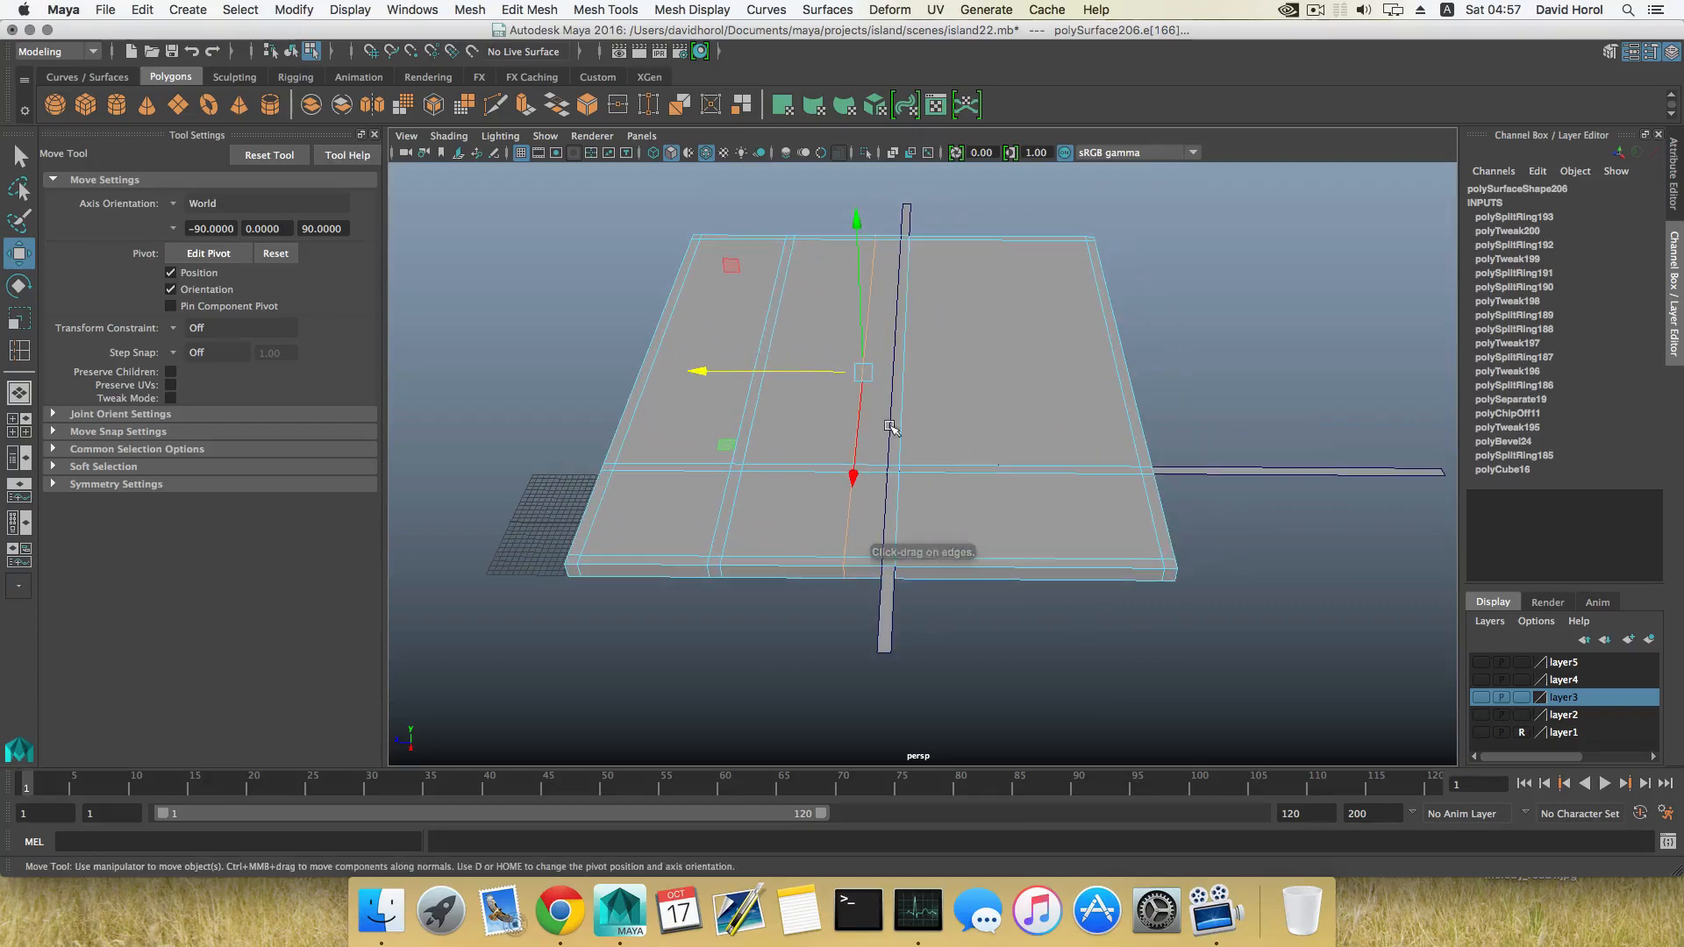
key("c")
left_click_drag(803, 372, 879, 439)
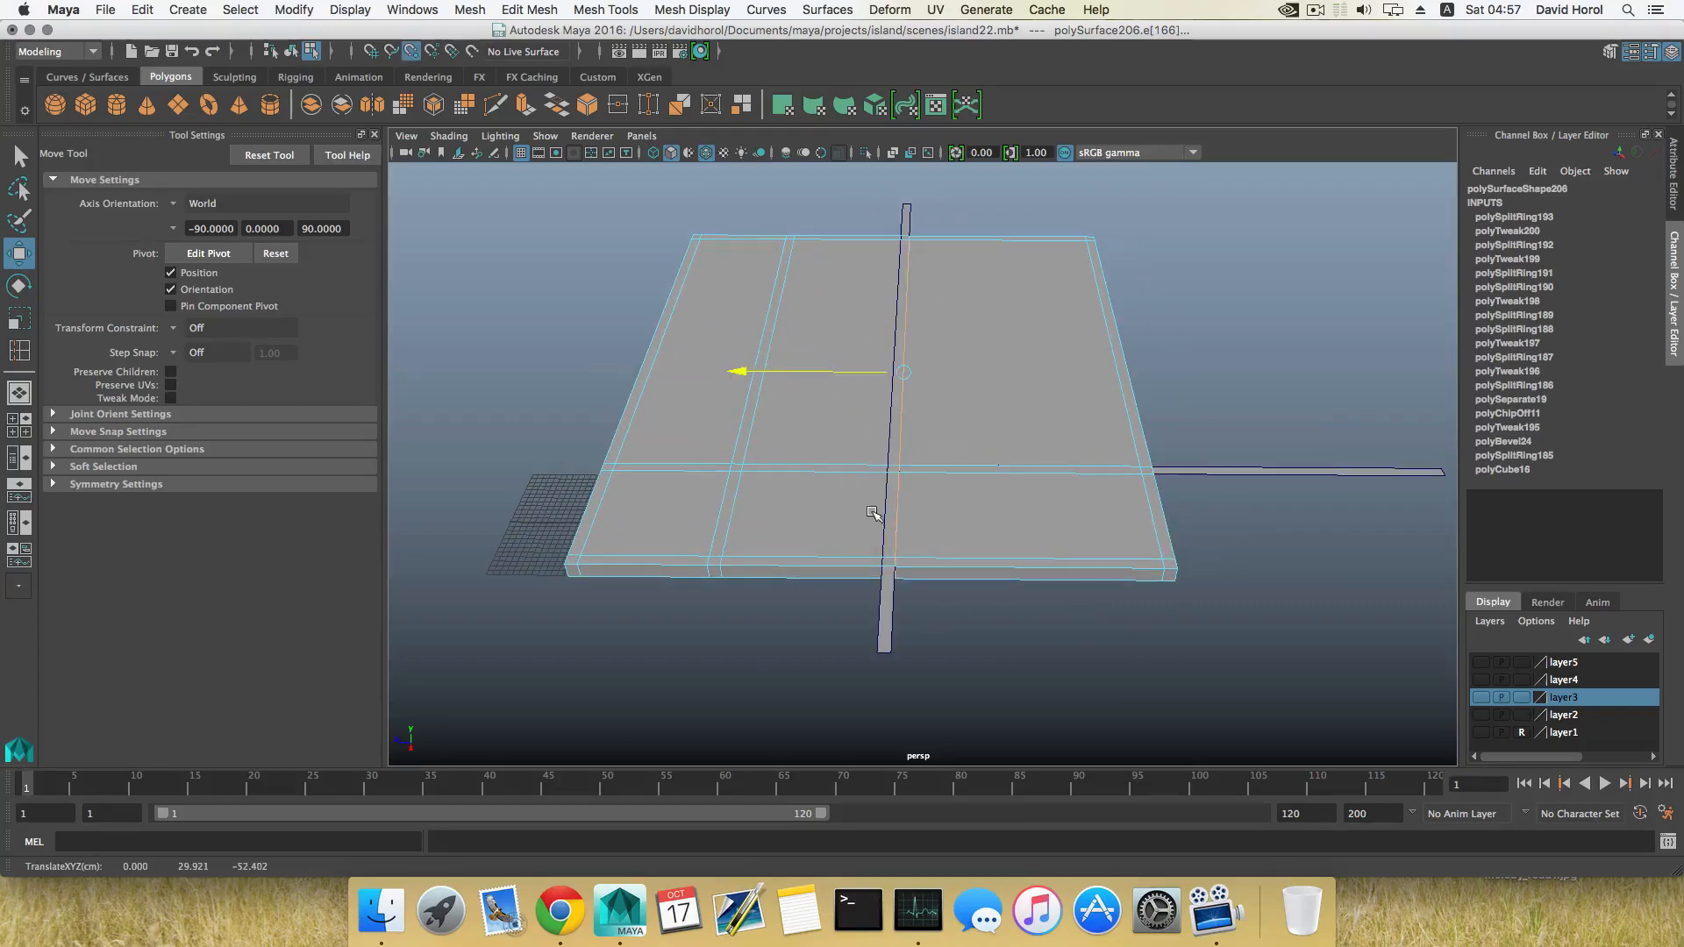
left_click_drag(874, 513, 978, 451)
key("F8")
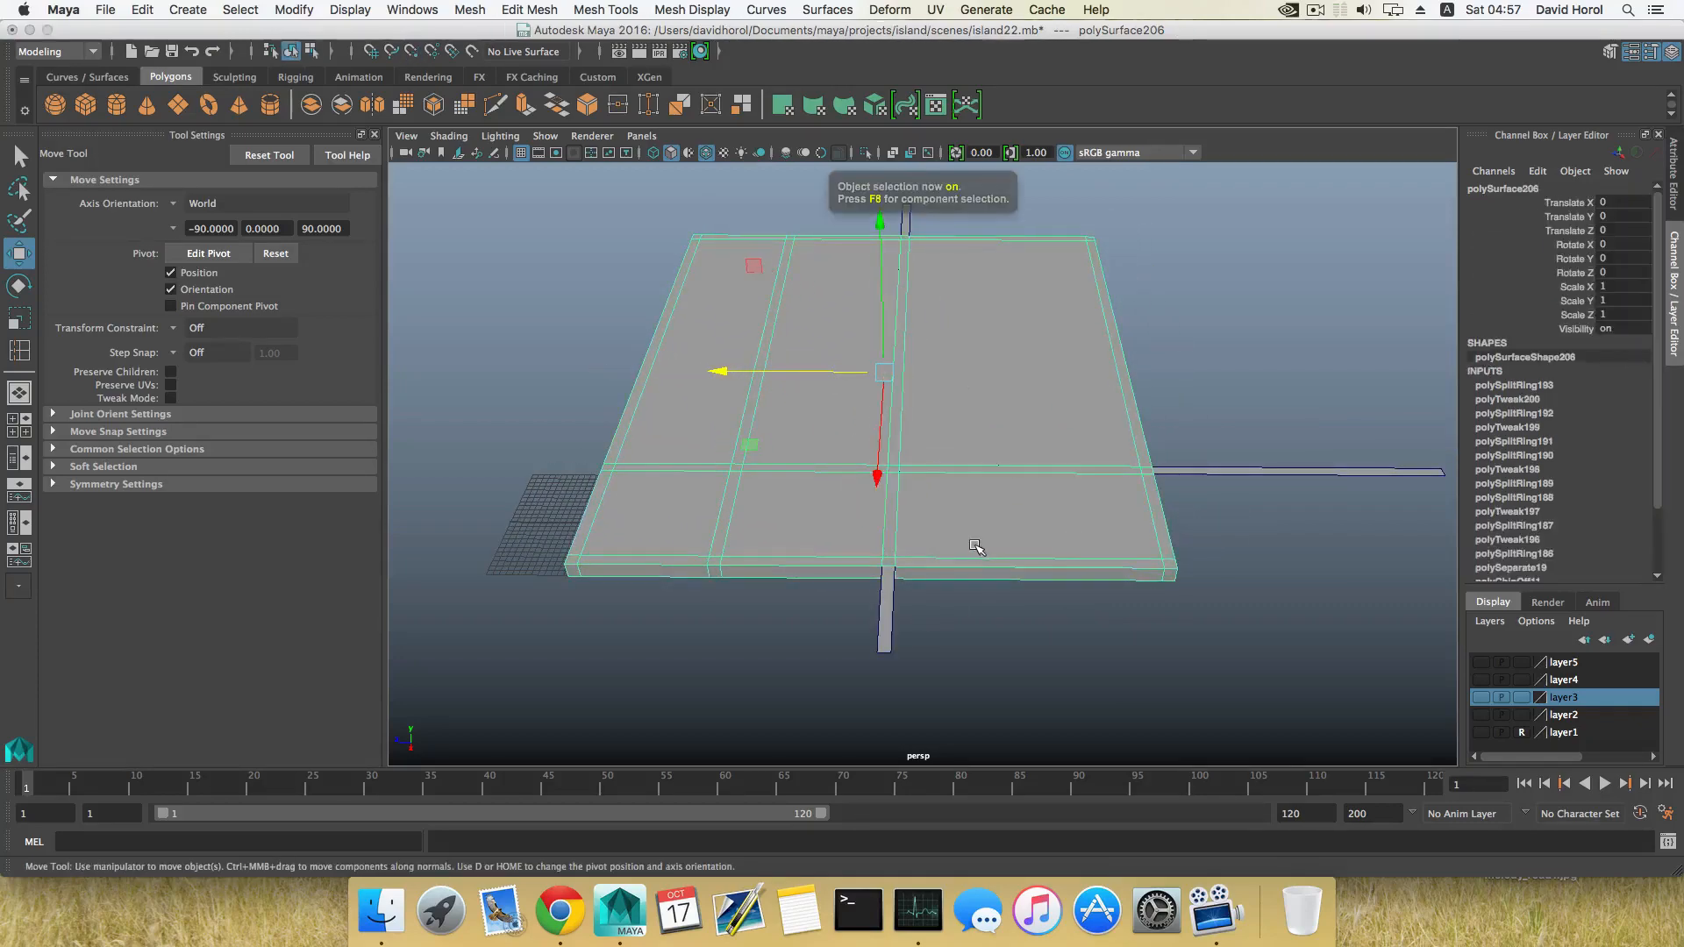
Move the crosswise strip along X toward the middle of the slab, to about Translate X 0.763.
left_click_drag(1112, 545, 963, 587, "alt")
left_click(865, 687)
left_click_drag(833, 314, 929, 331)
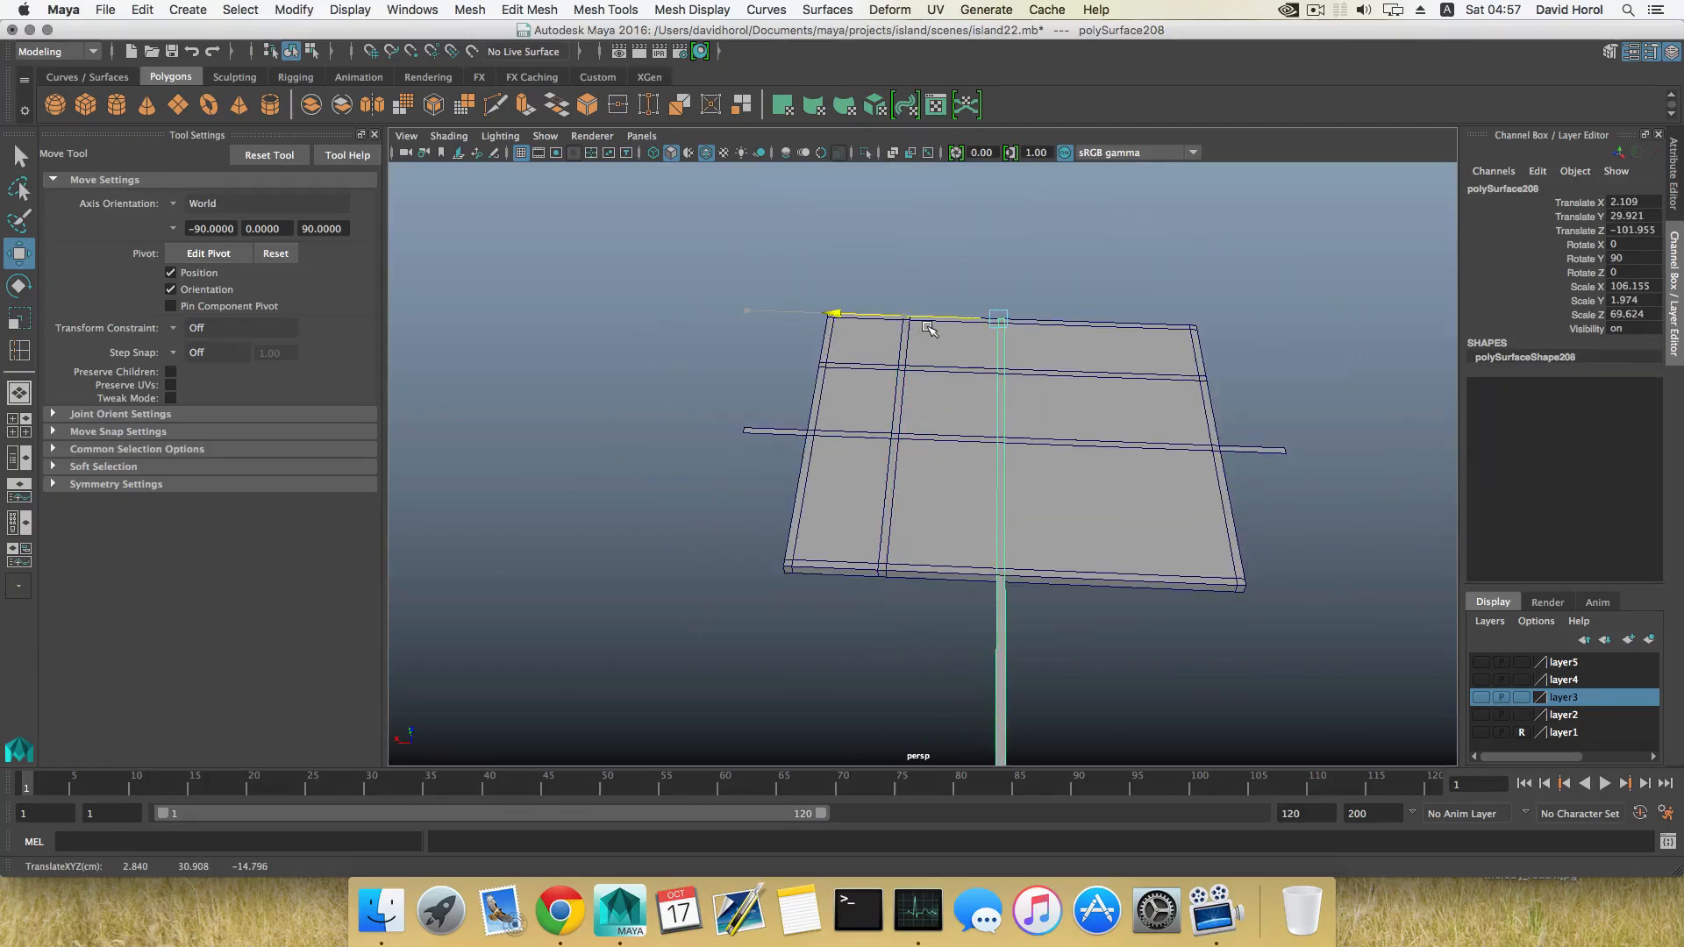
middle_click_drag(1140, 619, 1054, 545, "alt")
left_click_drag(1053, 545, 1041, 549, "alt")
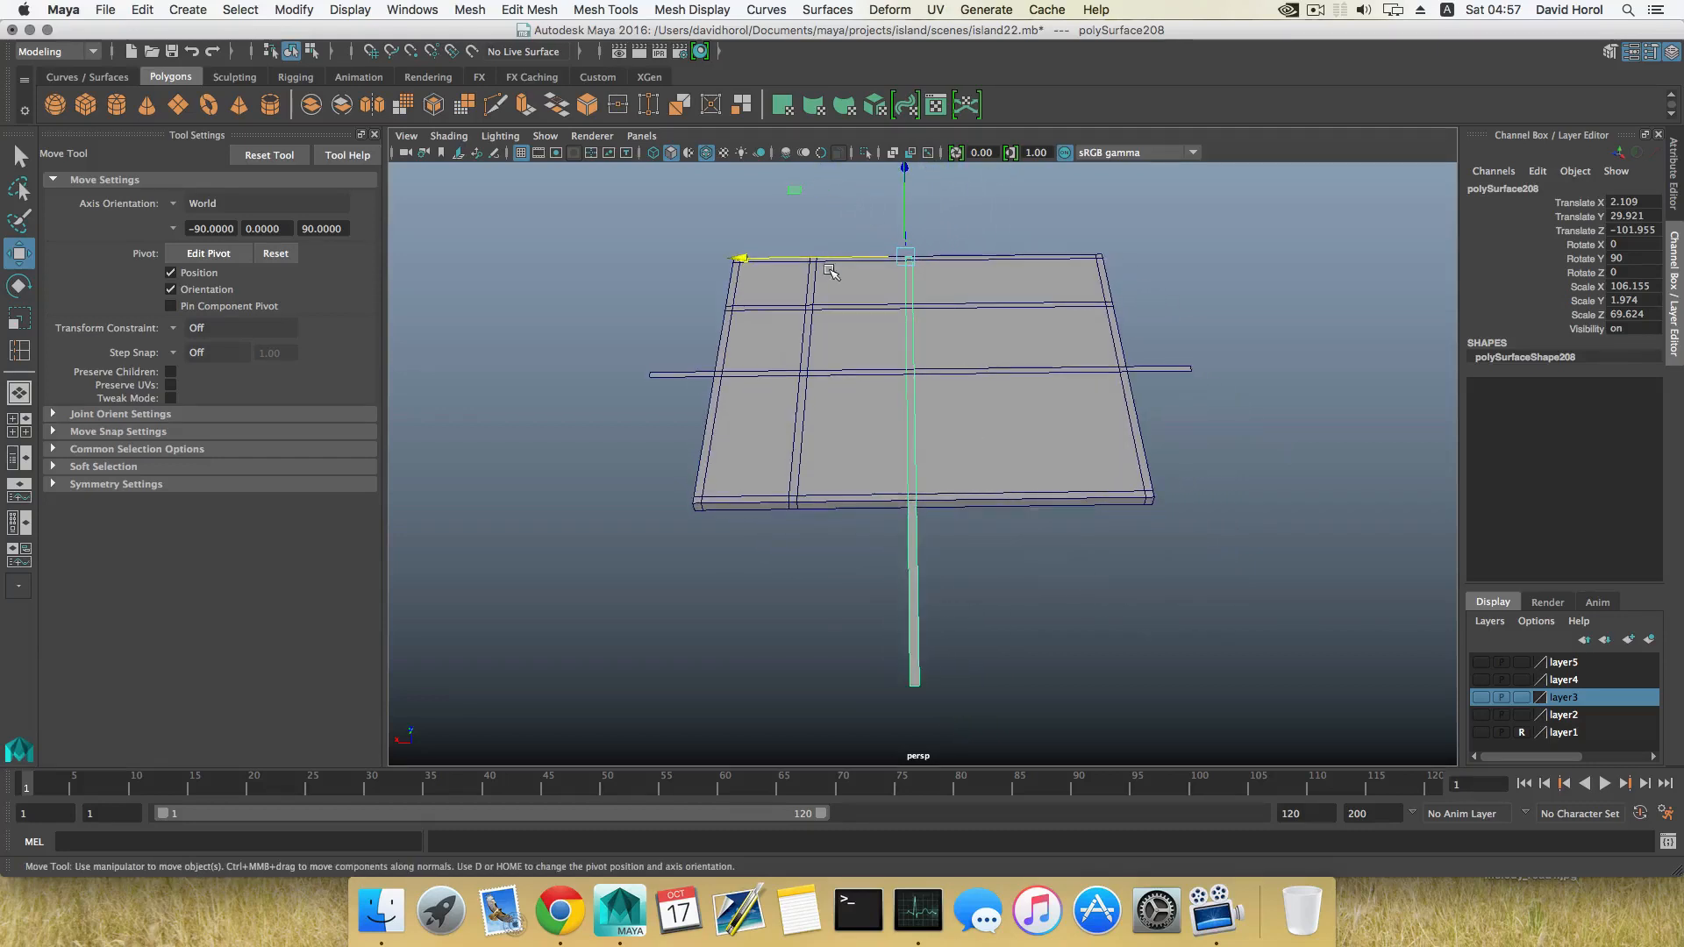
left_click_drag(830, 258, 839, 259)
right_click_drag(921, 386, 1017, 430, "alt")
middle_click_drag(934, 399, 992, 492, "alt")
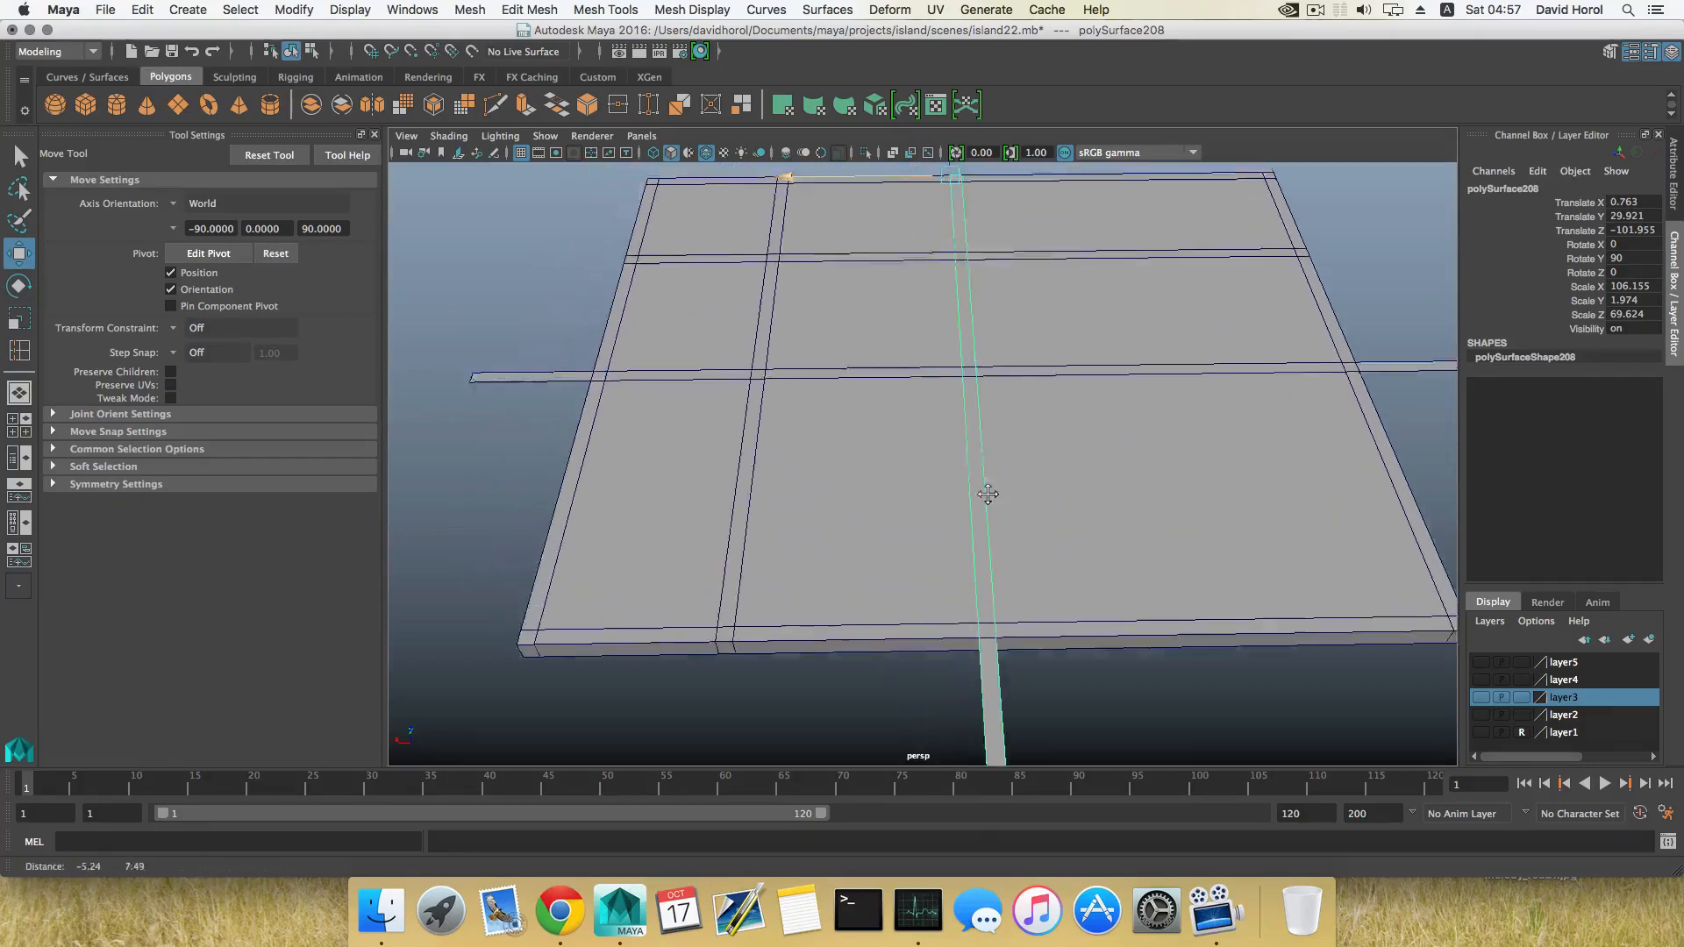
Insert two edge loops across the slab, one on each side of the crosswise strip near the middle.
left_click_drag(988, 496, 982, 487, "alt")
middle_click_drag(998, 490, 981, 447, "alt")
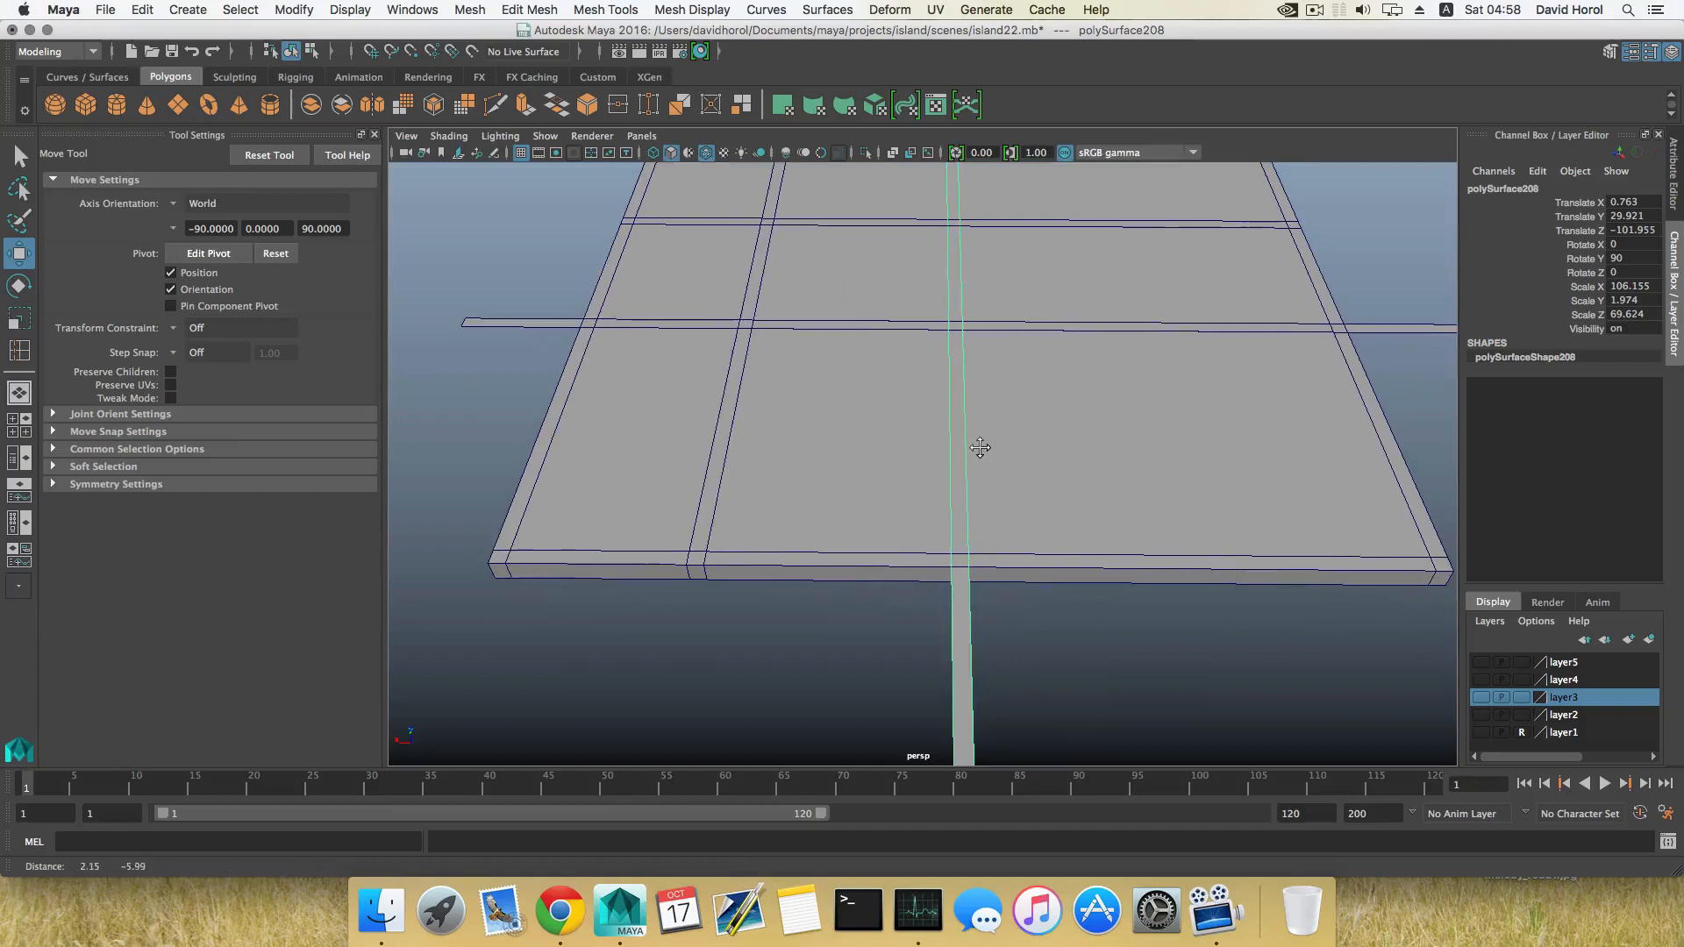
left_click(910, 538)
right_click_drag(909, 537, 733, 523, "shift")
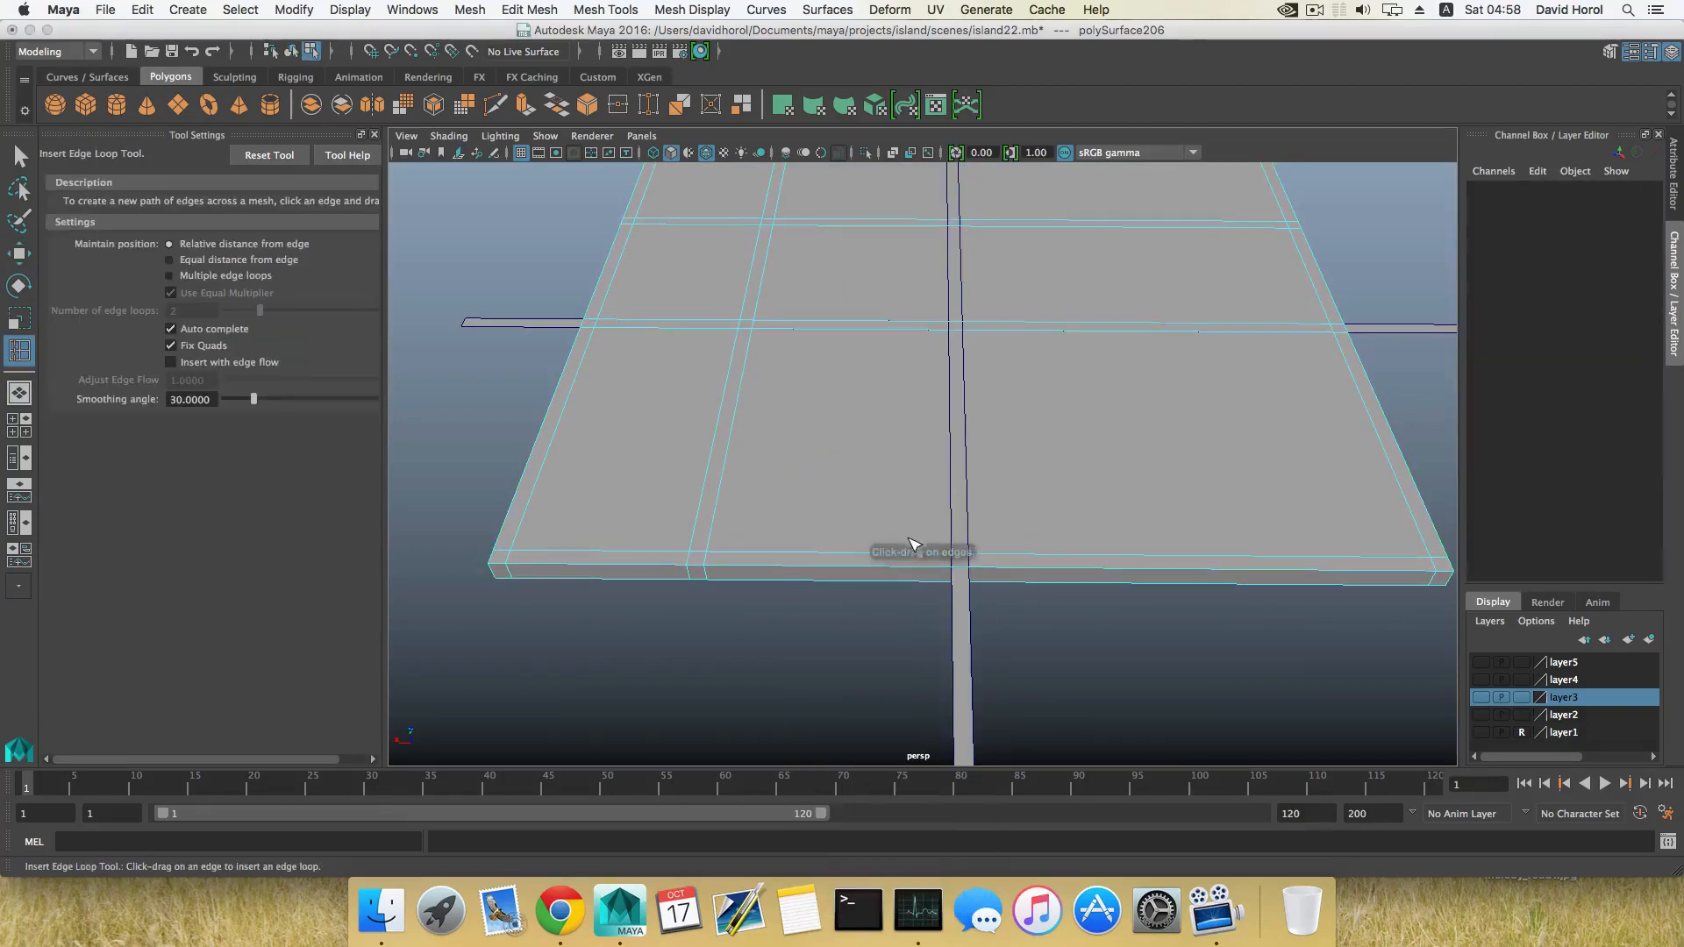
left_click(891, 561)
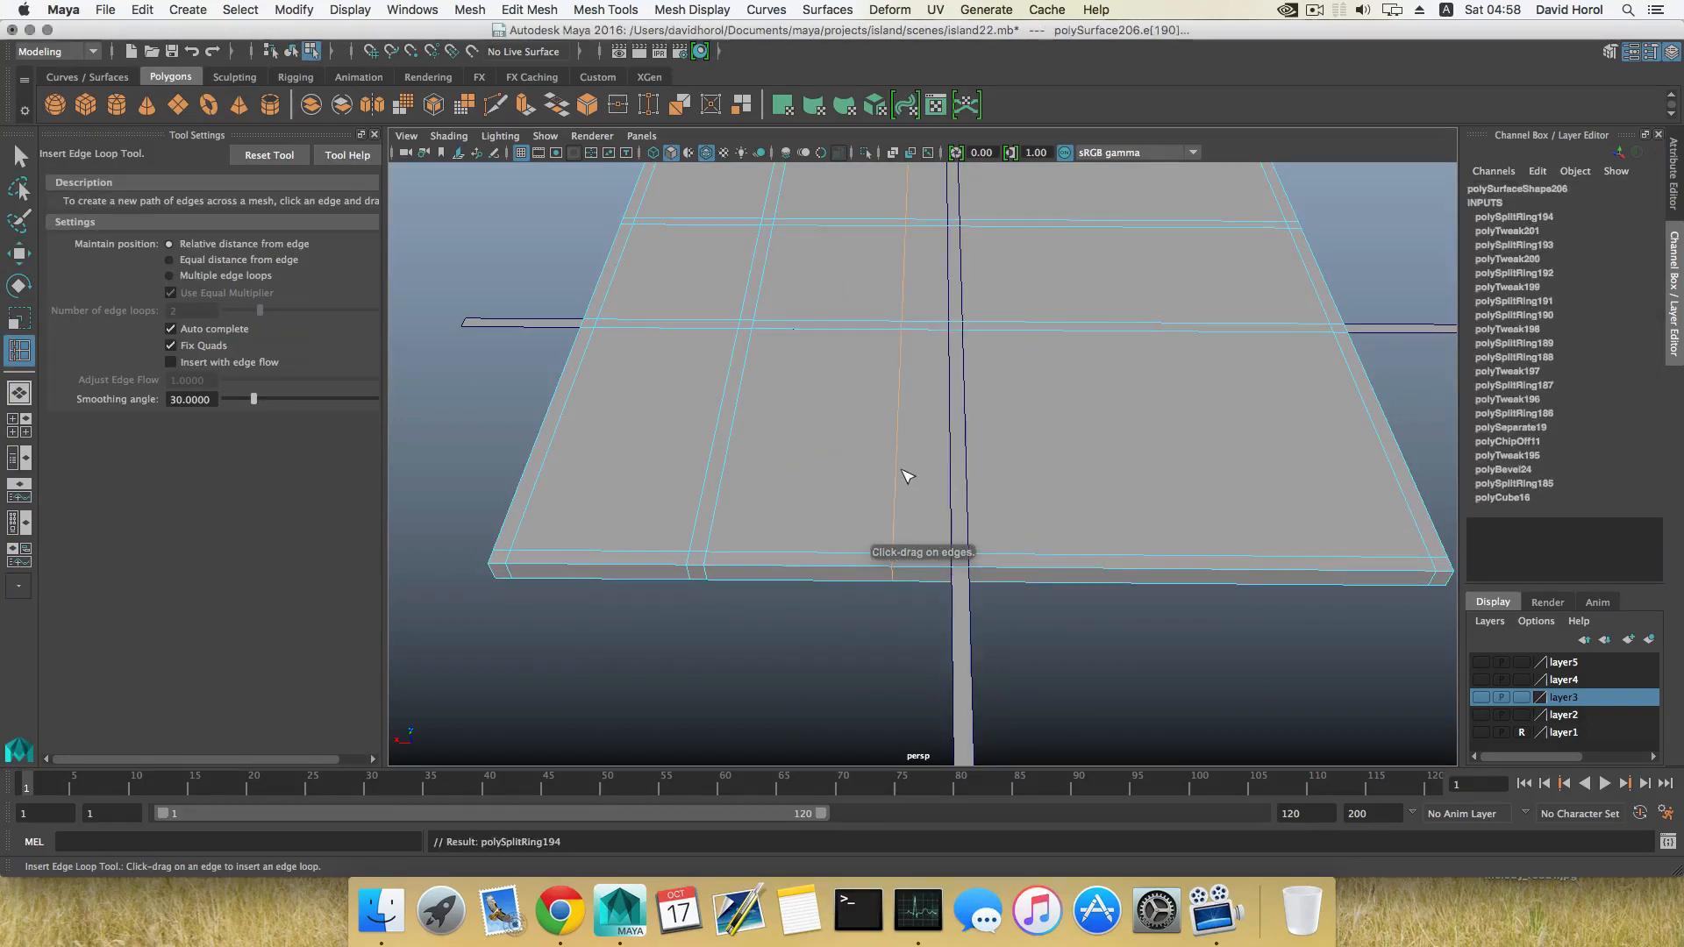
key("w")
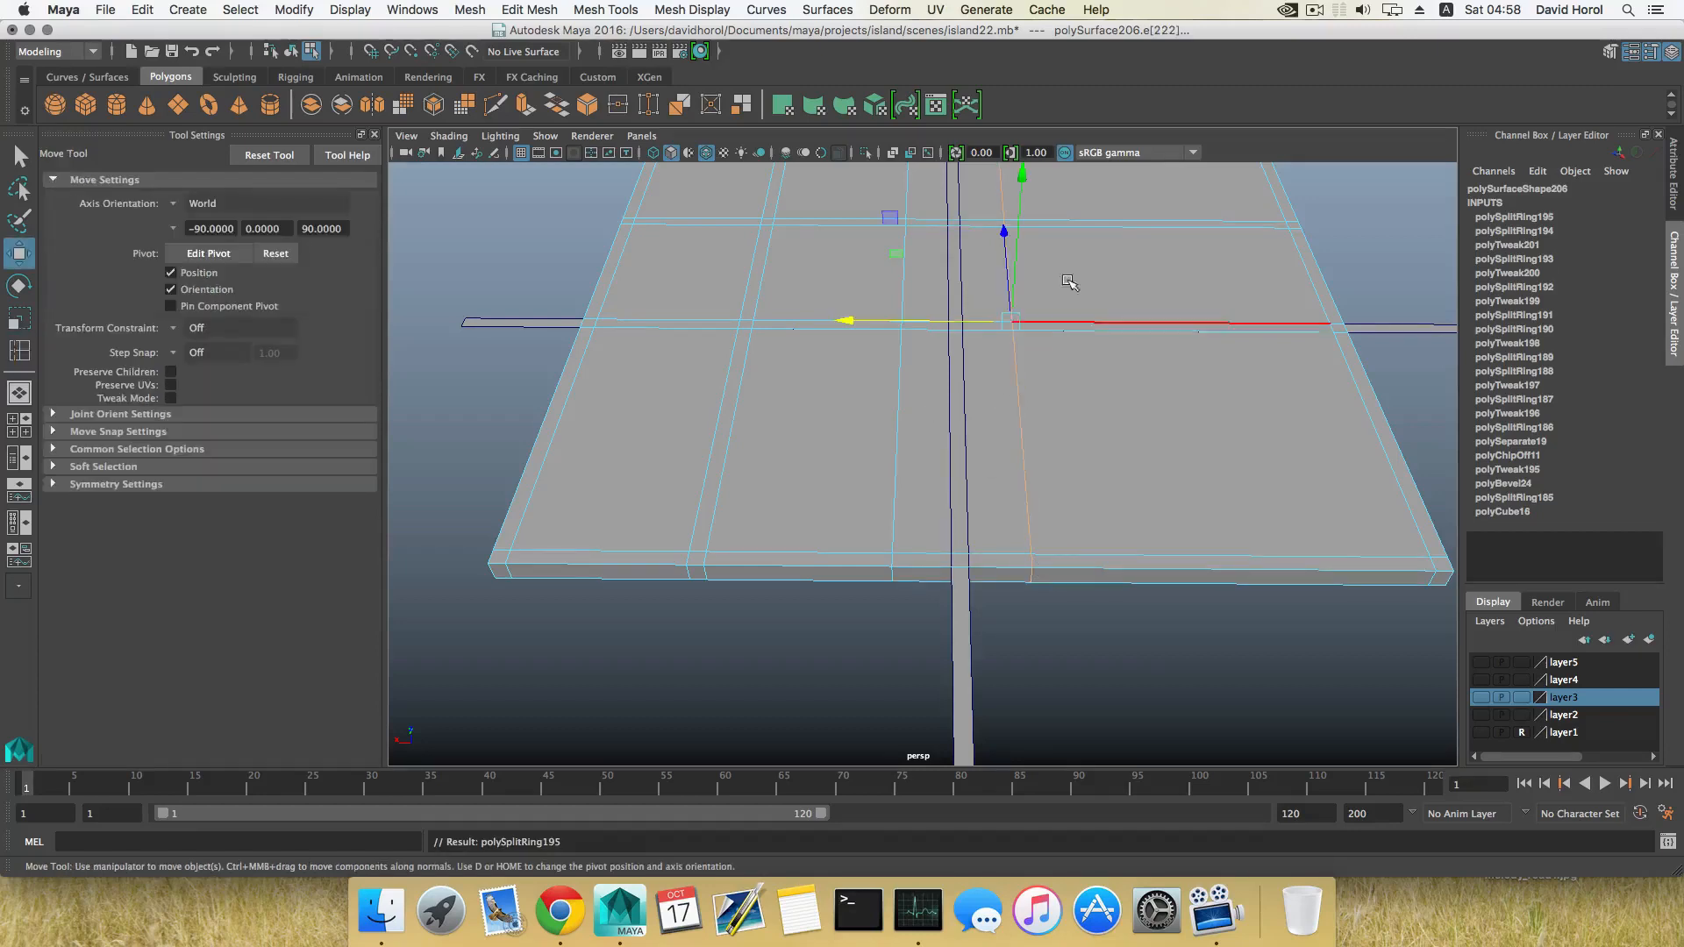
Snap one of the two new edge loops along X to the crosswise strip's nearest edge.
left_click_drag(969, 323, 903, 323)
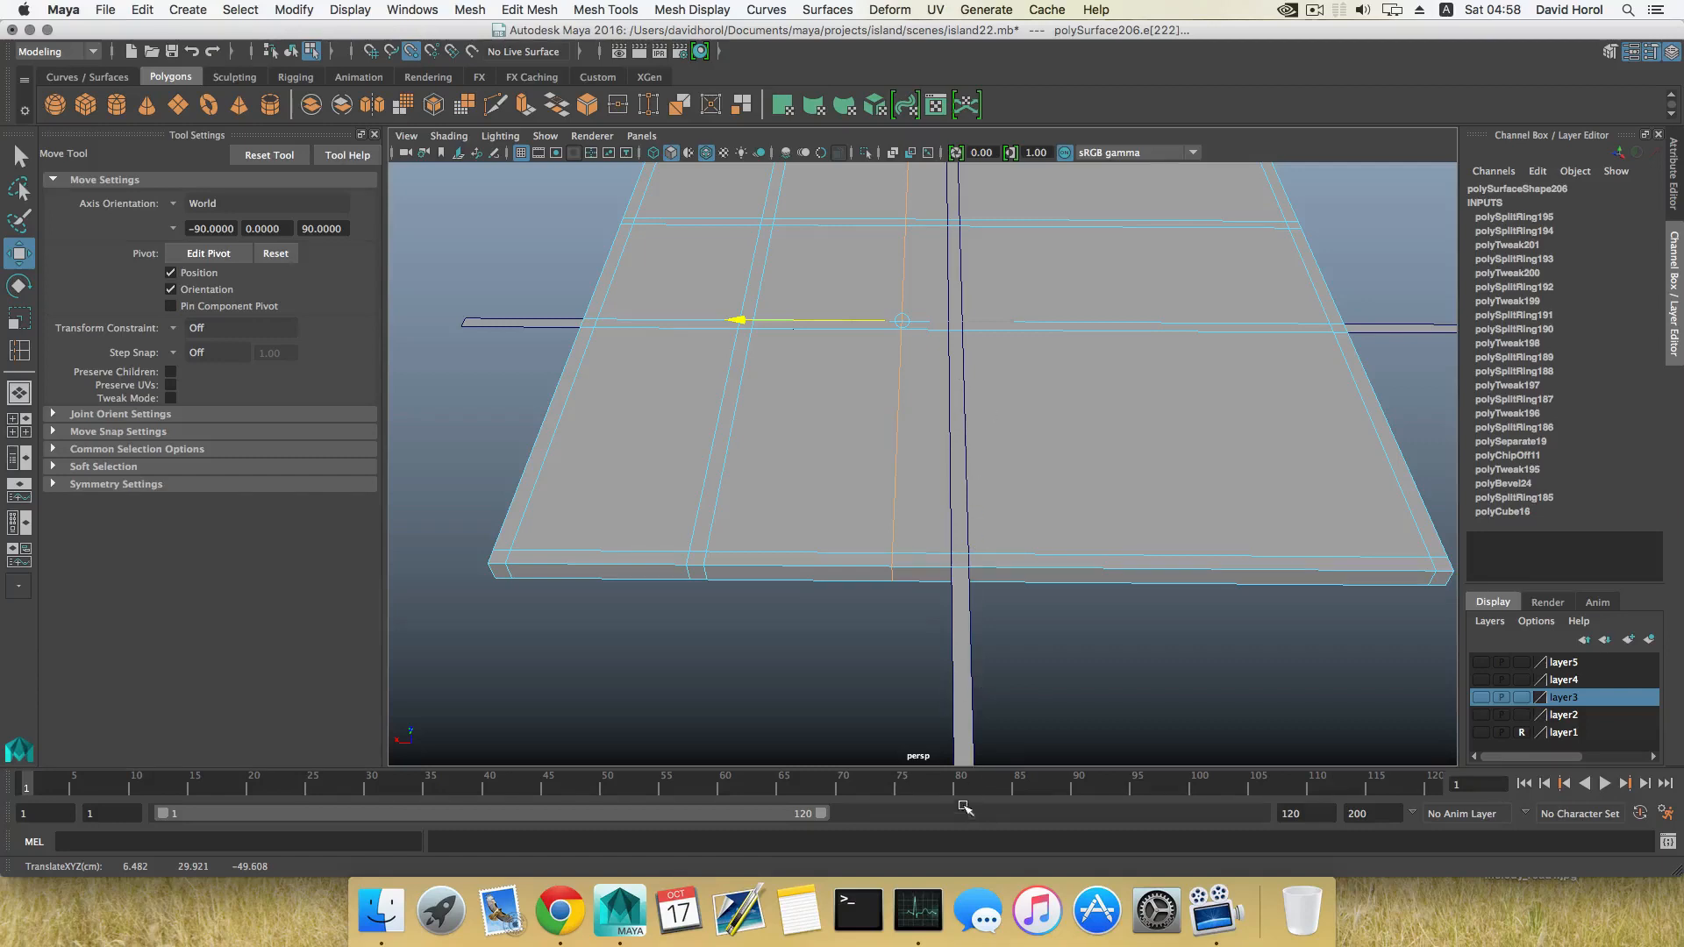
scroll(961, 689, "down", 5)
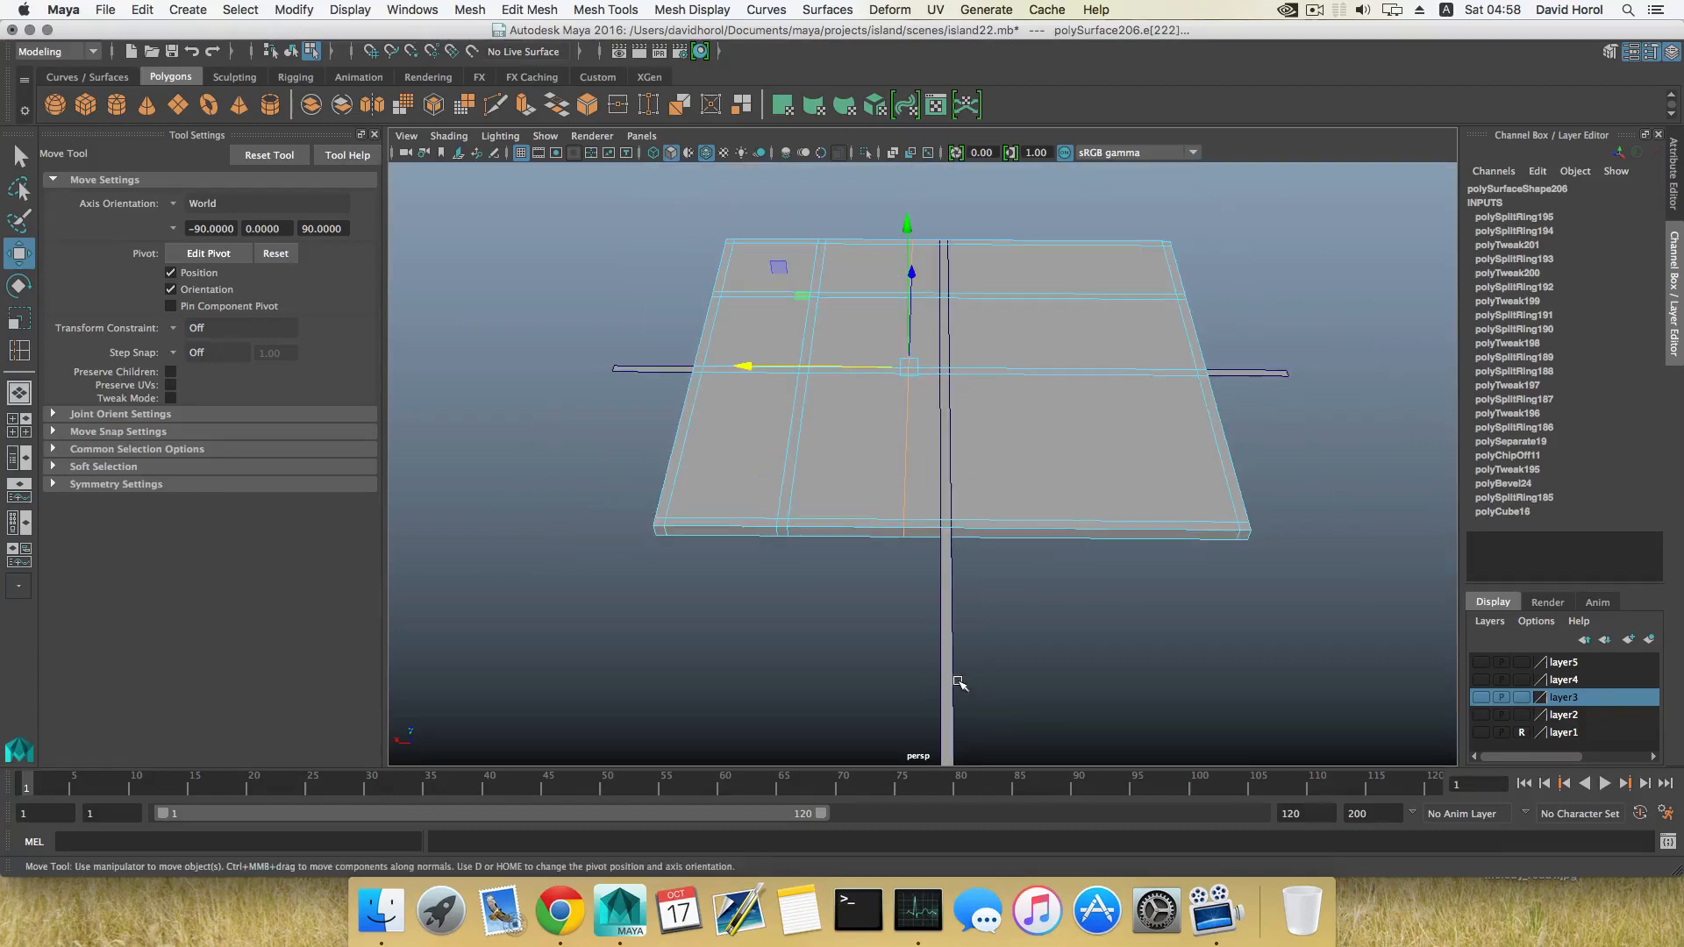
left_click(840, 366)
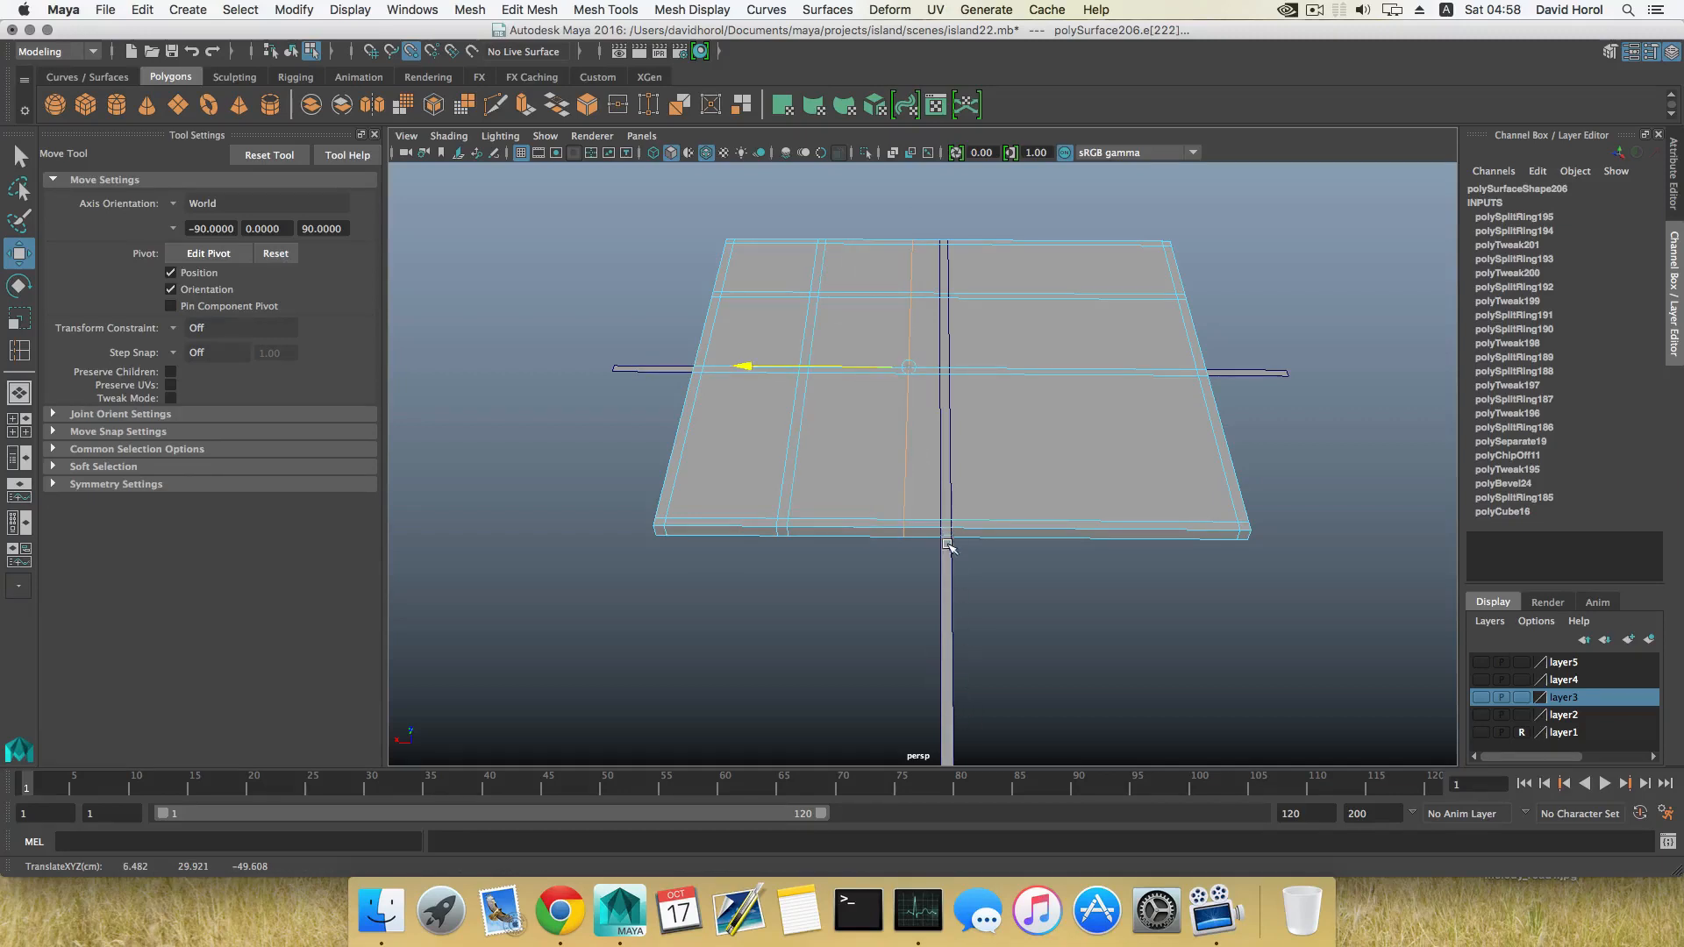
left_click_drag(971, 575, 921, 575, "alt")
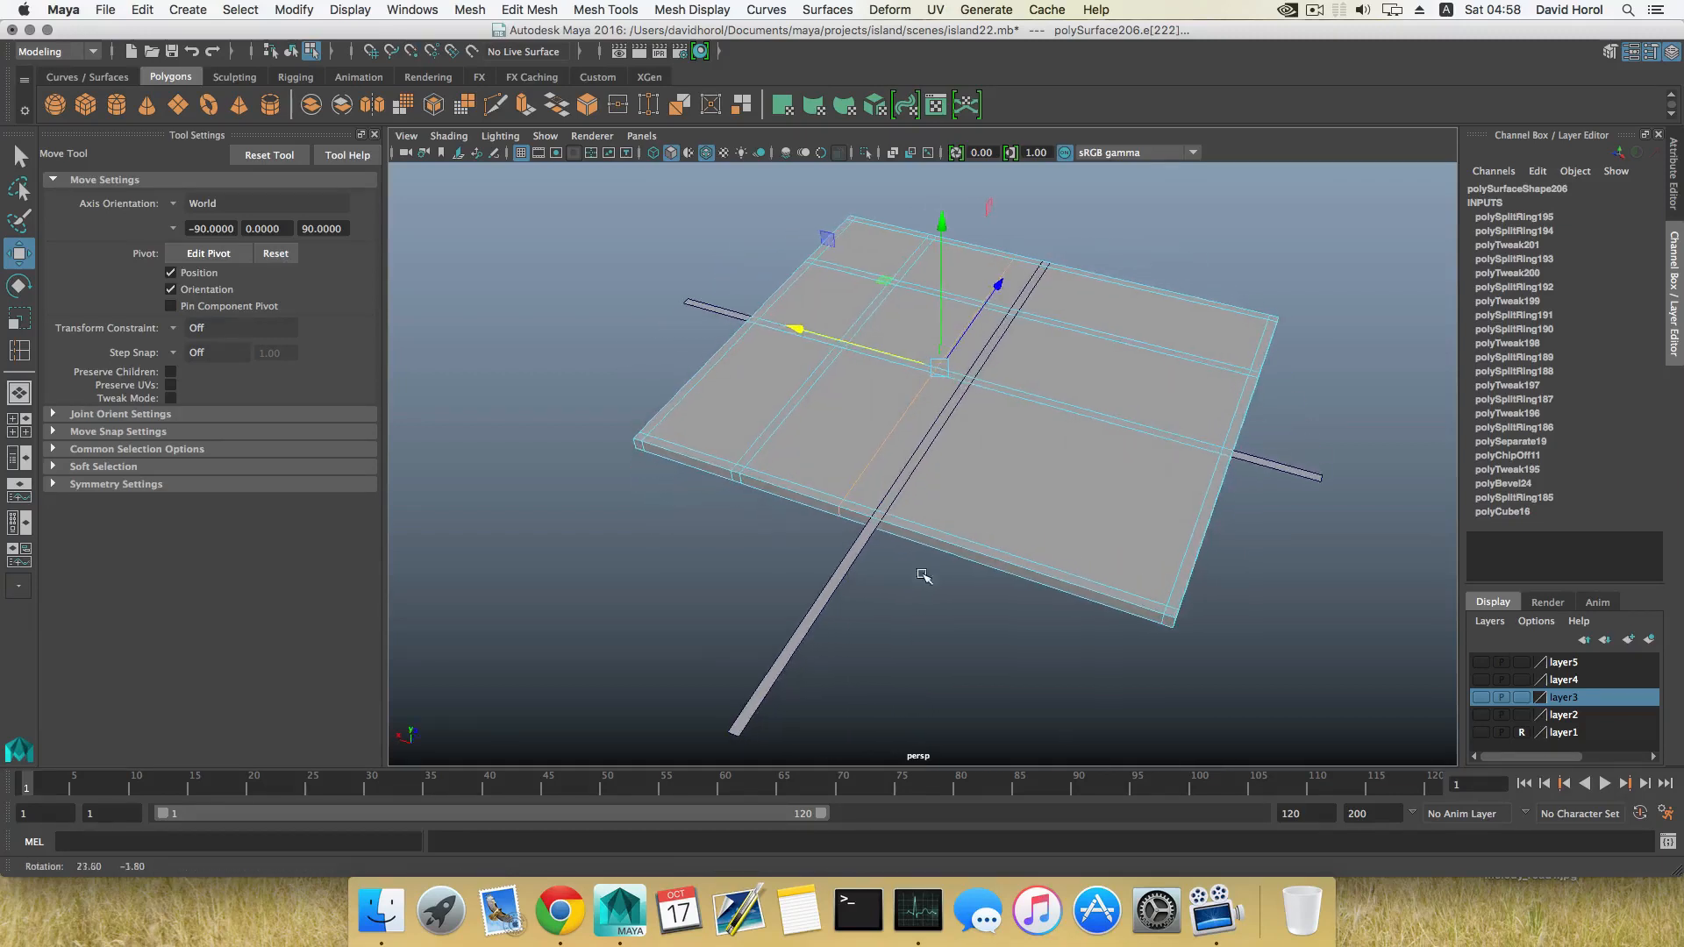
middle_click_drag(921, 451, 933, 534)
middle_click_drag(1015, 275, 1060, 240)
left_click_drag(884, 535, 914, 526, "alt")
Select the other new edge loop and snap it along X to the crosswise strip's opposite edge.
left_click(903, 481)
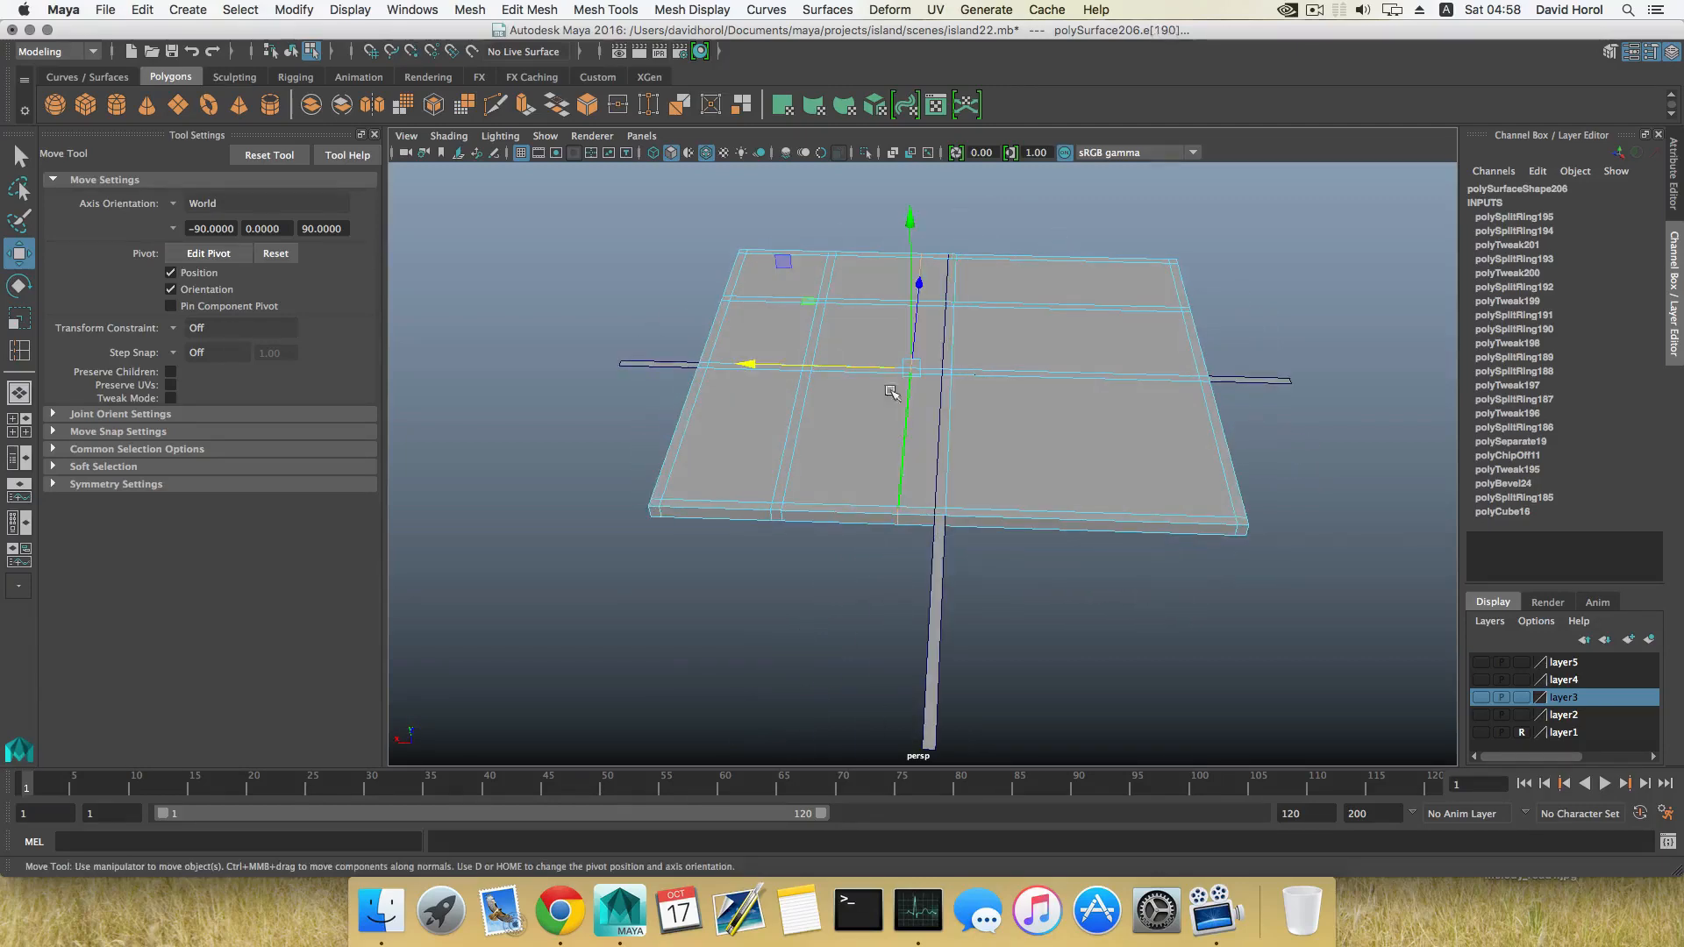
left_click_drag(839, 370, 939, 539)
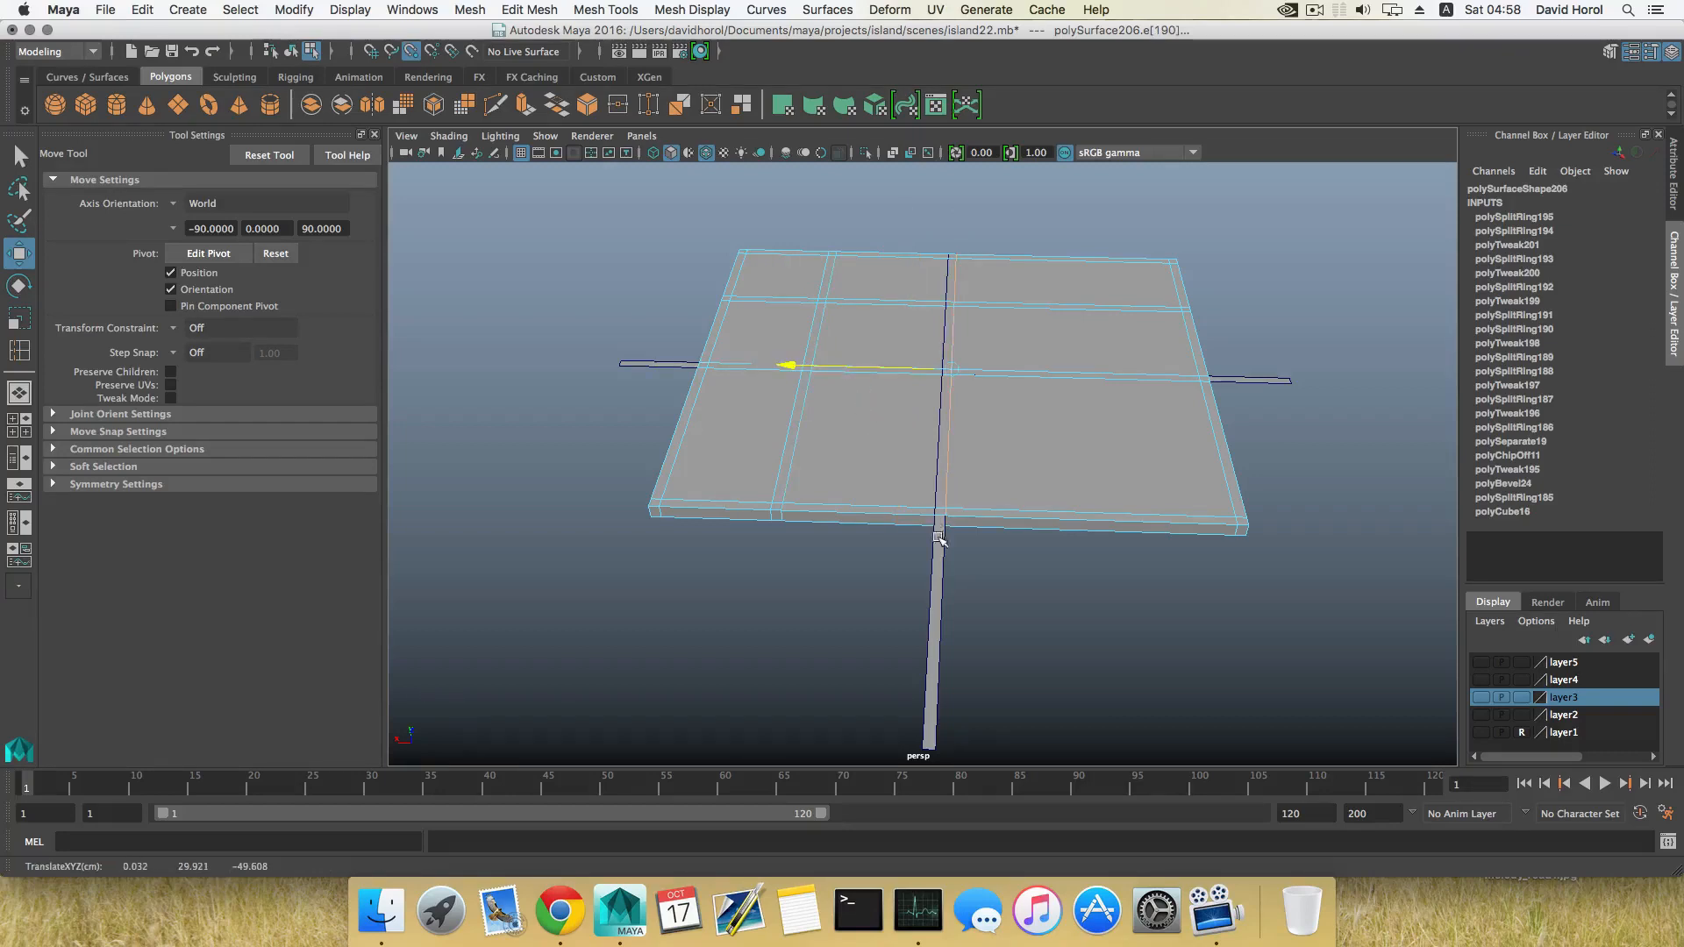
left_click_drag(938, 334, 824, 505)
key("F8")
scroll(902, 482, "up", 5)
scroll(891, 487, "down", 5)
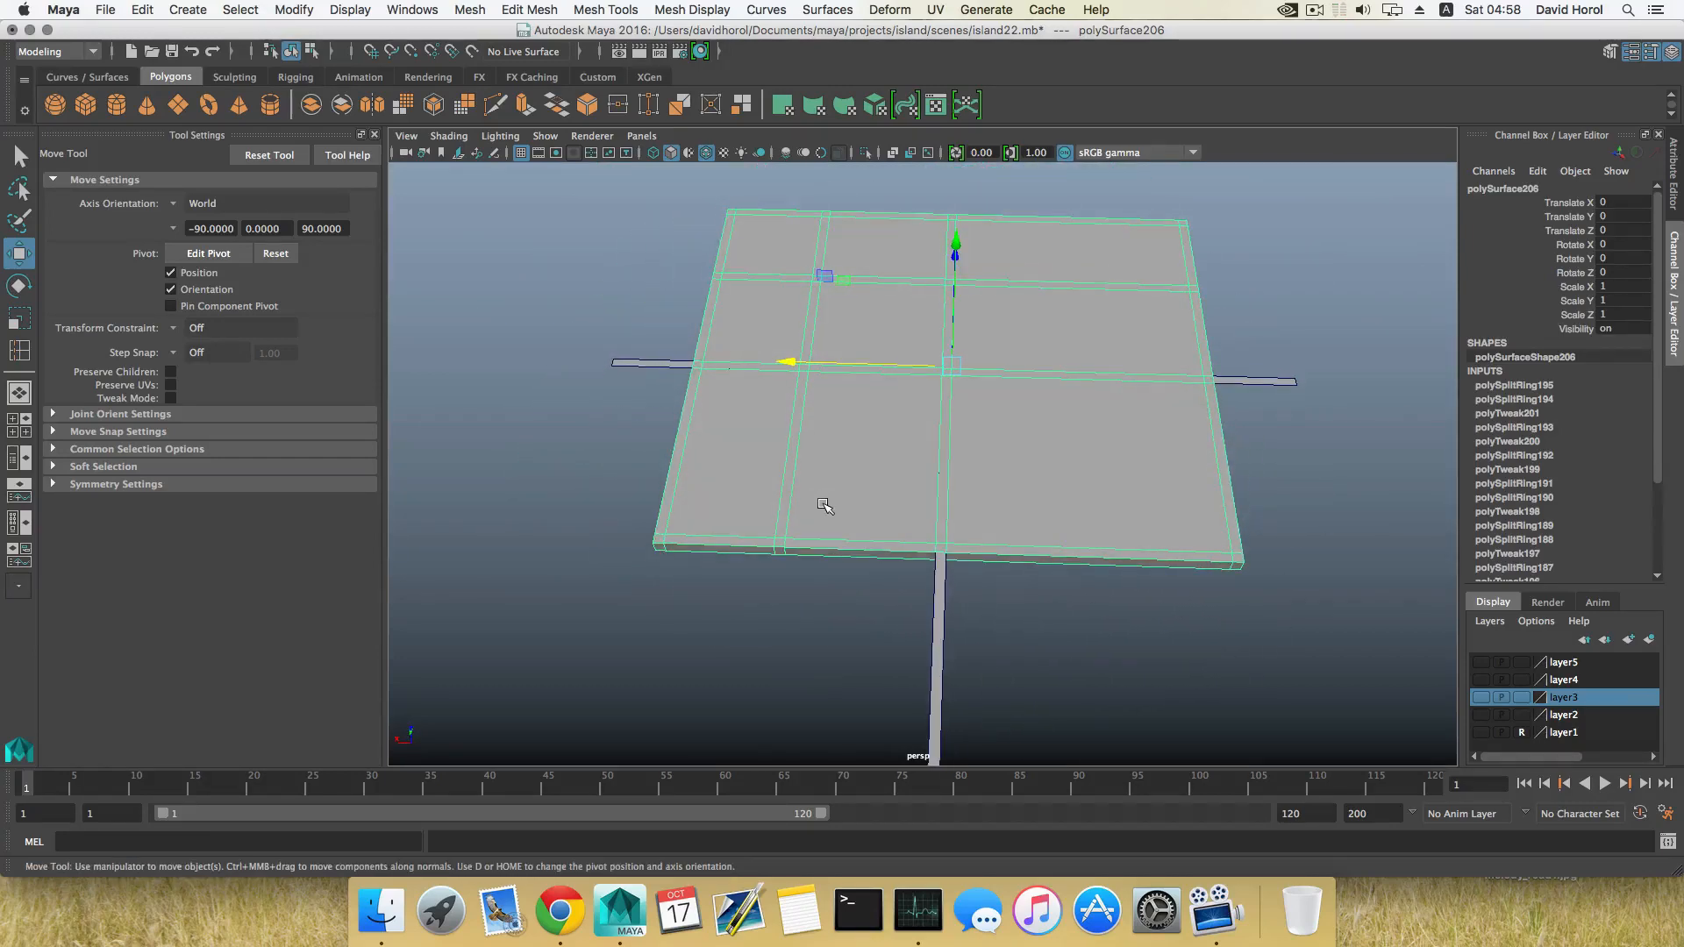
Move the crosswise strip along X off its pair of edge loops, to about Translate X 10.884.
left_click_drag(851, 364, 829, 364)
key("z")
left_click(937, 641)
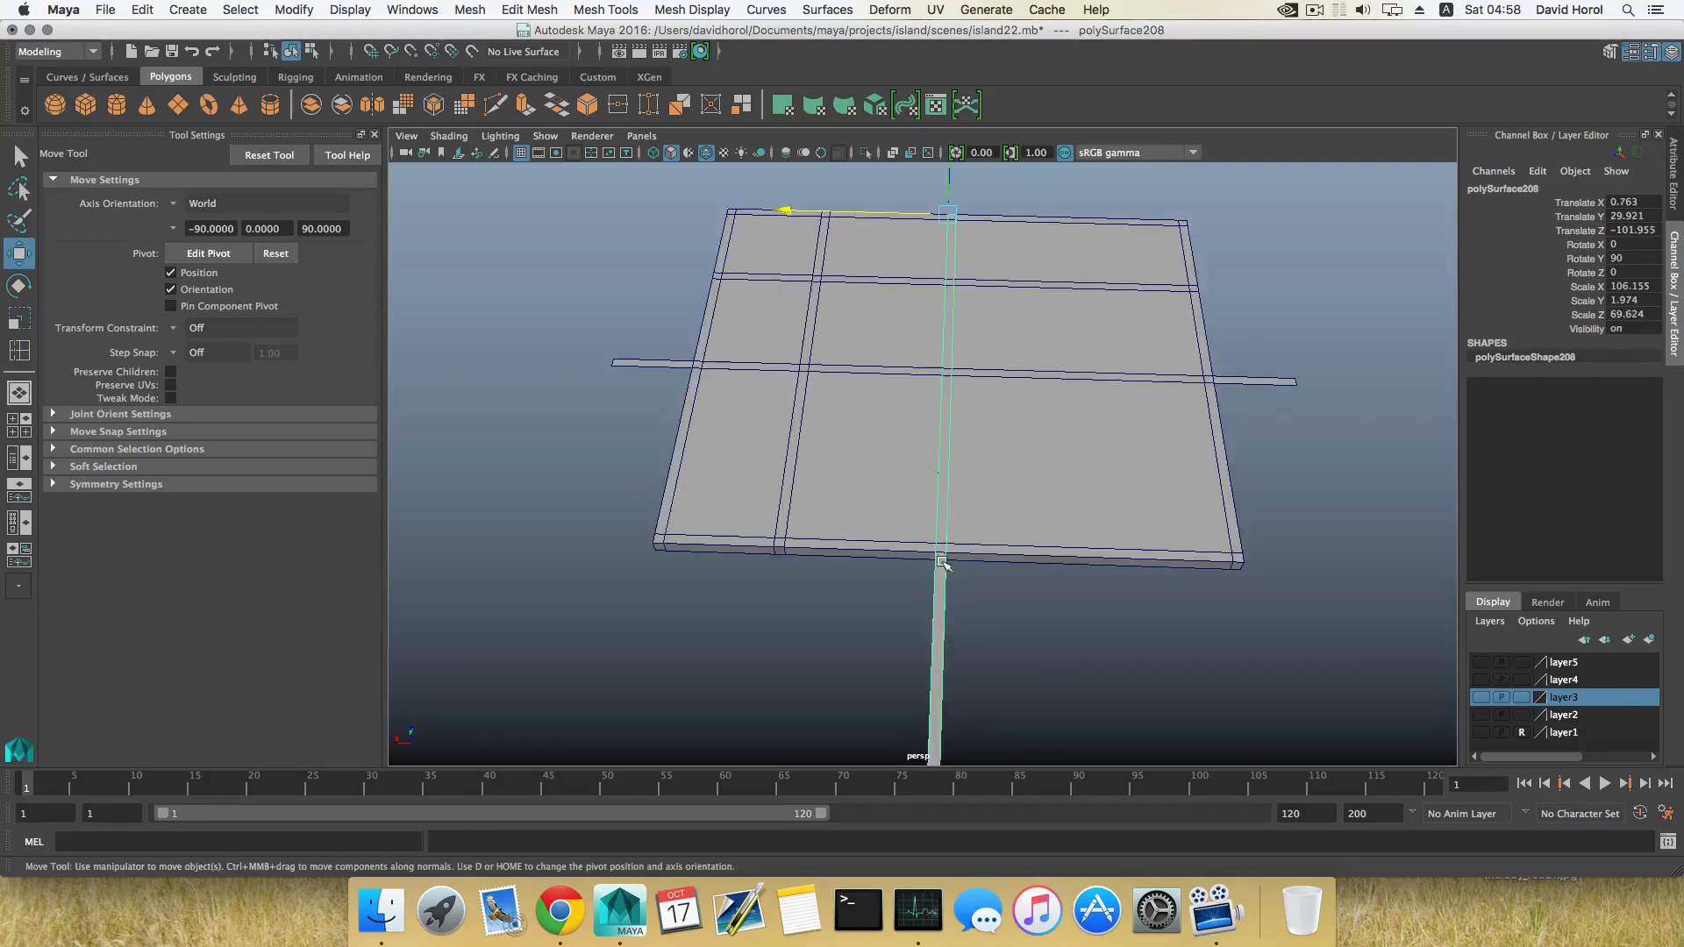
left_click_drag(843, 217, 787, 215)
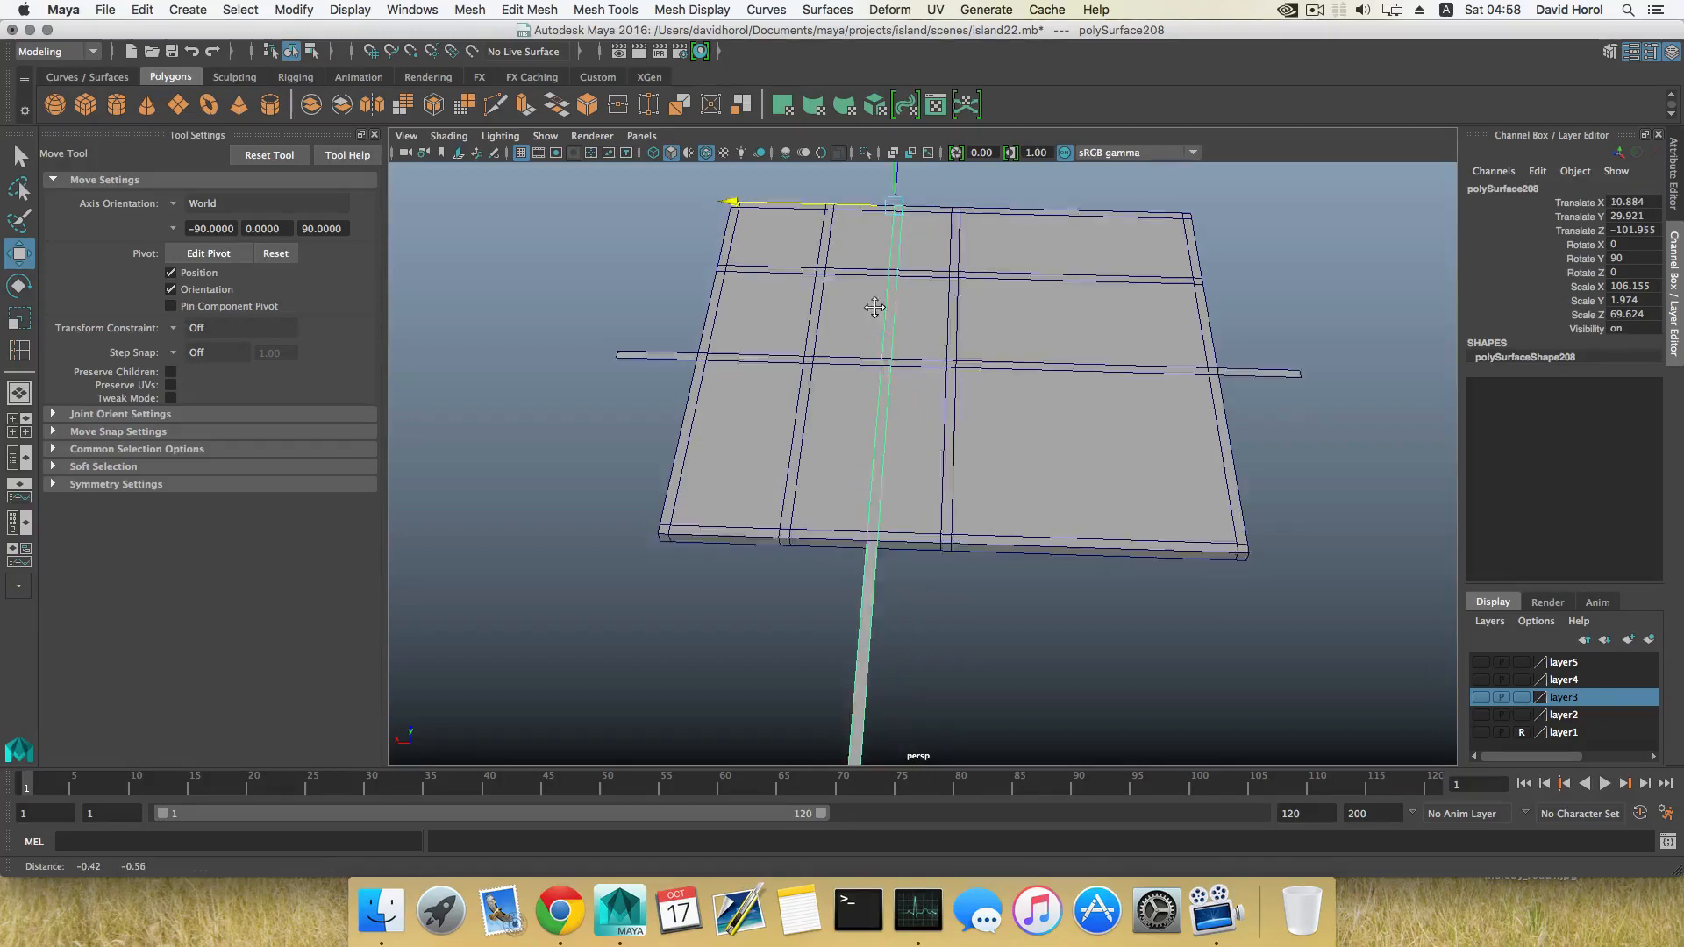
middle_click_drag(901, 450, 958, 372, "alt")
left_click_drag(950, 463, 947, 452, "alt")
Insert an edge loop on the slab between the moved strip and the middle loop pair, and snap it to the strip's nearest edge.
left_click(952, 455)
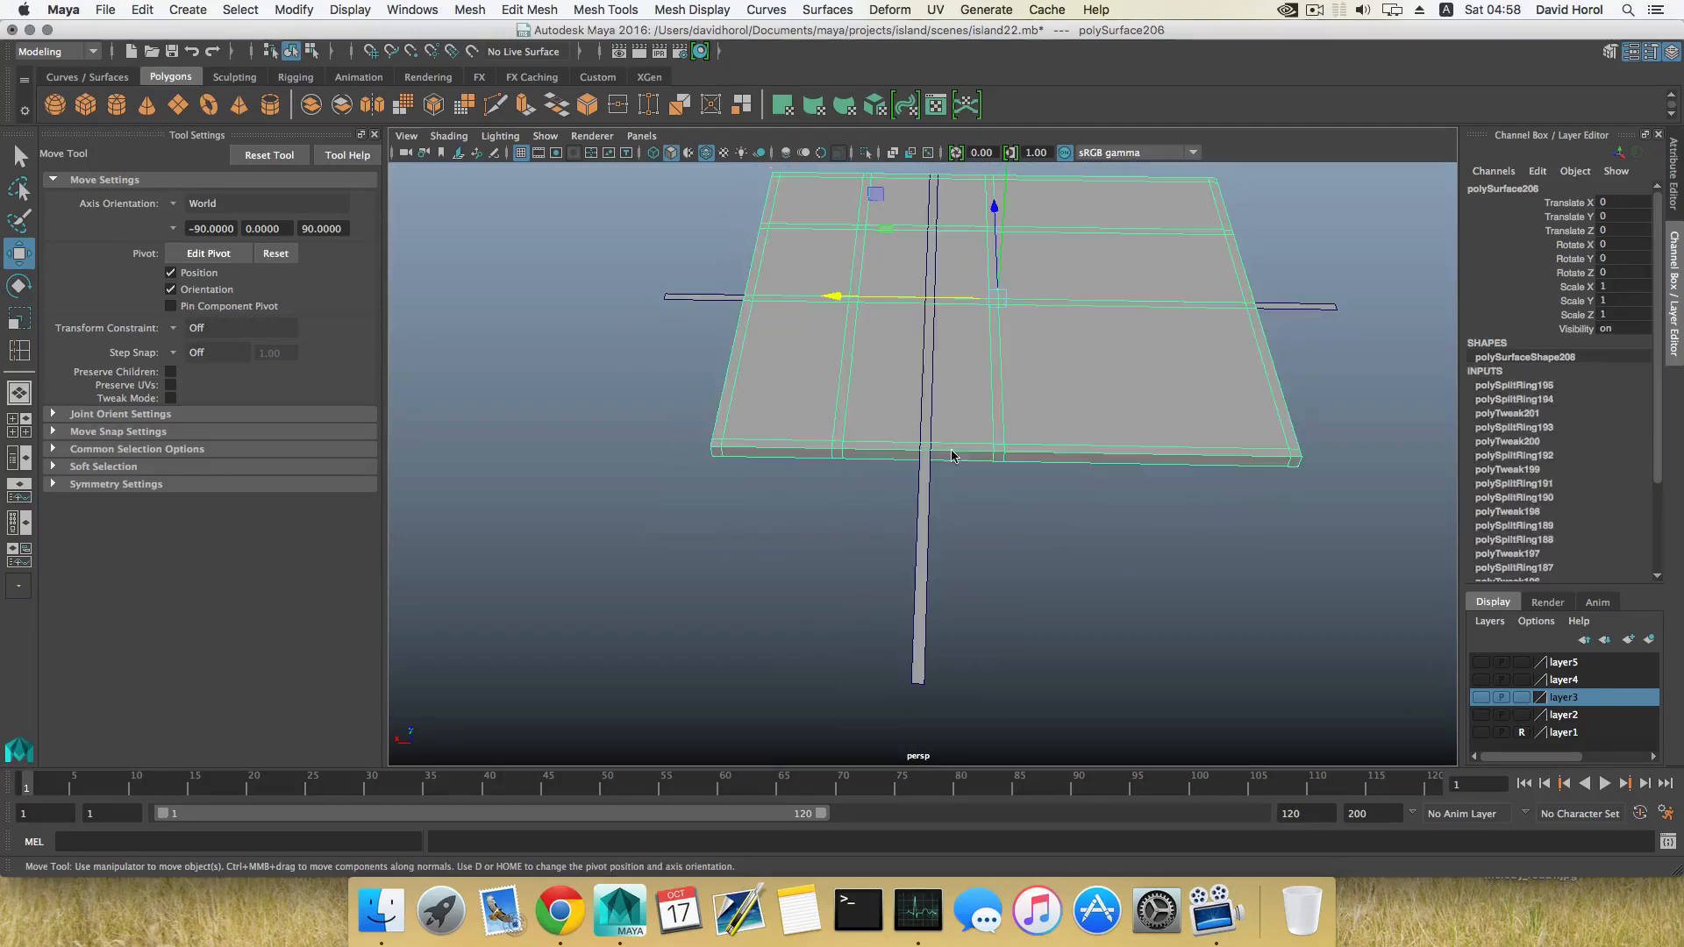
right_click_drag(953, 427, 932, 458, "shift")
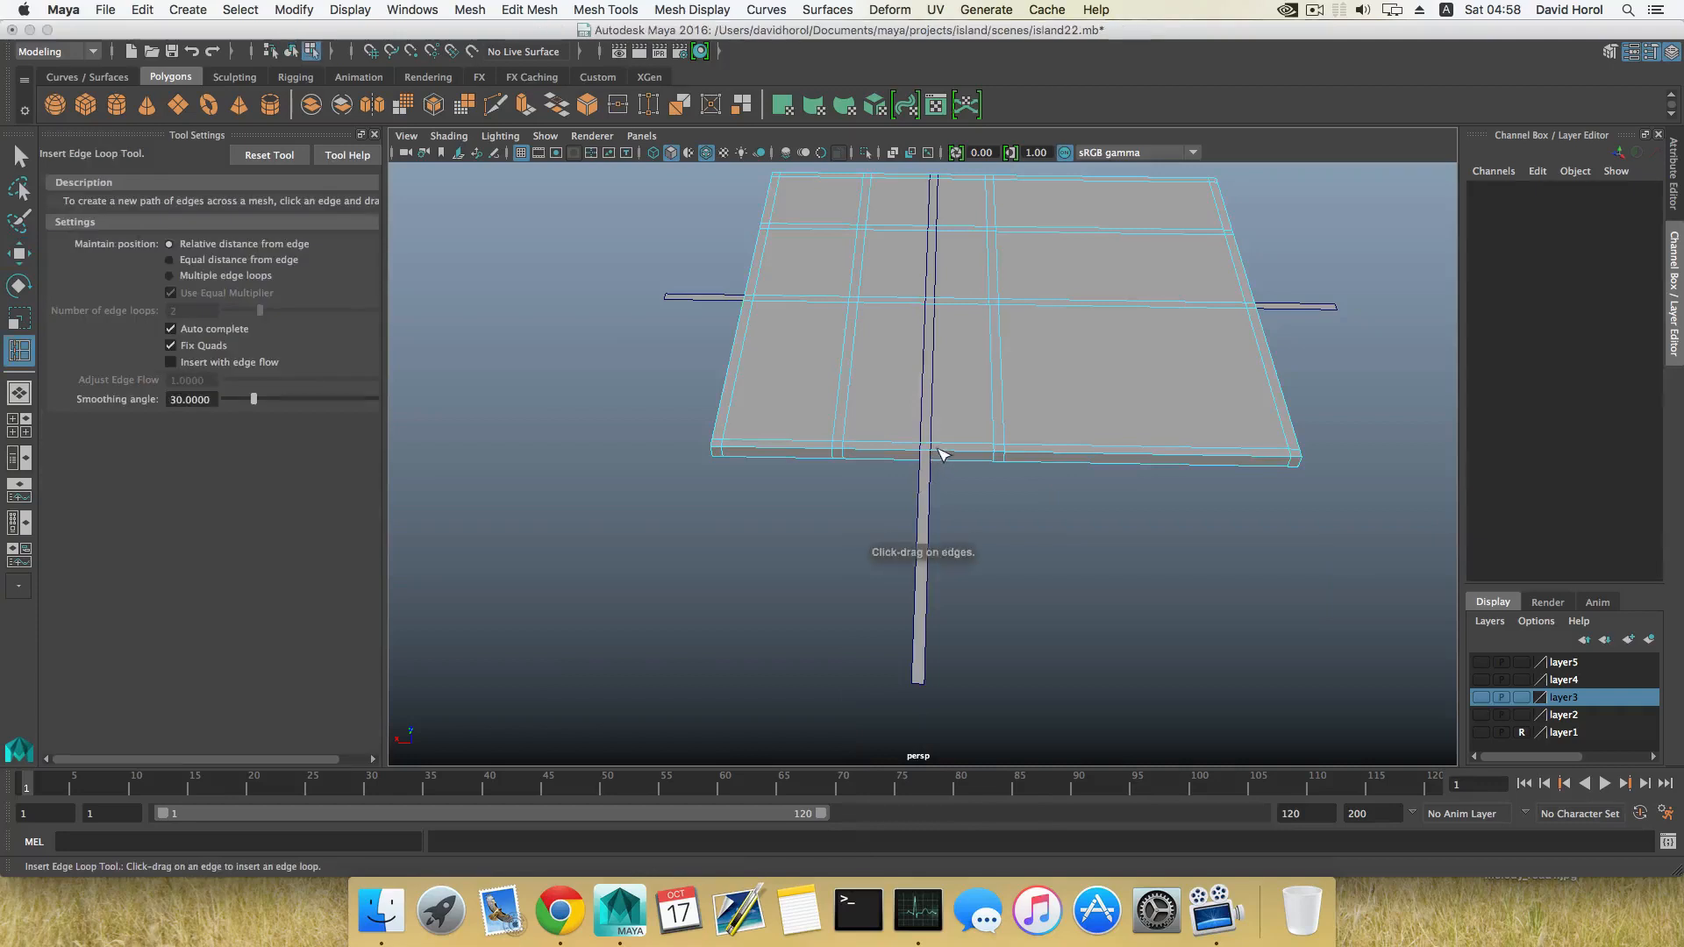
left_click(947, 449)
key("w")
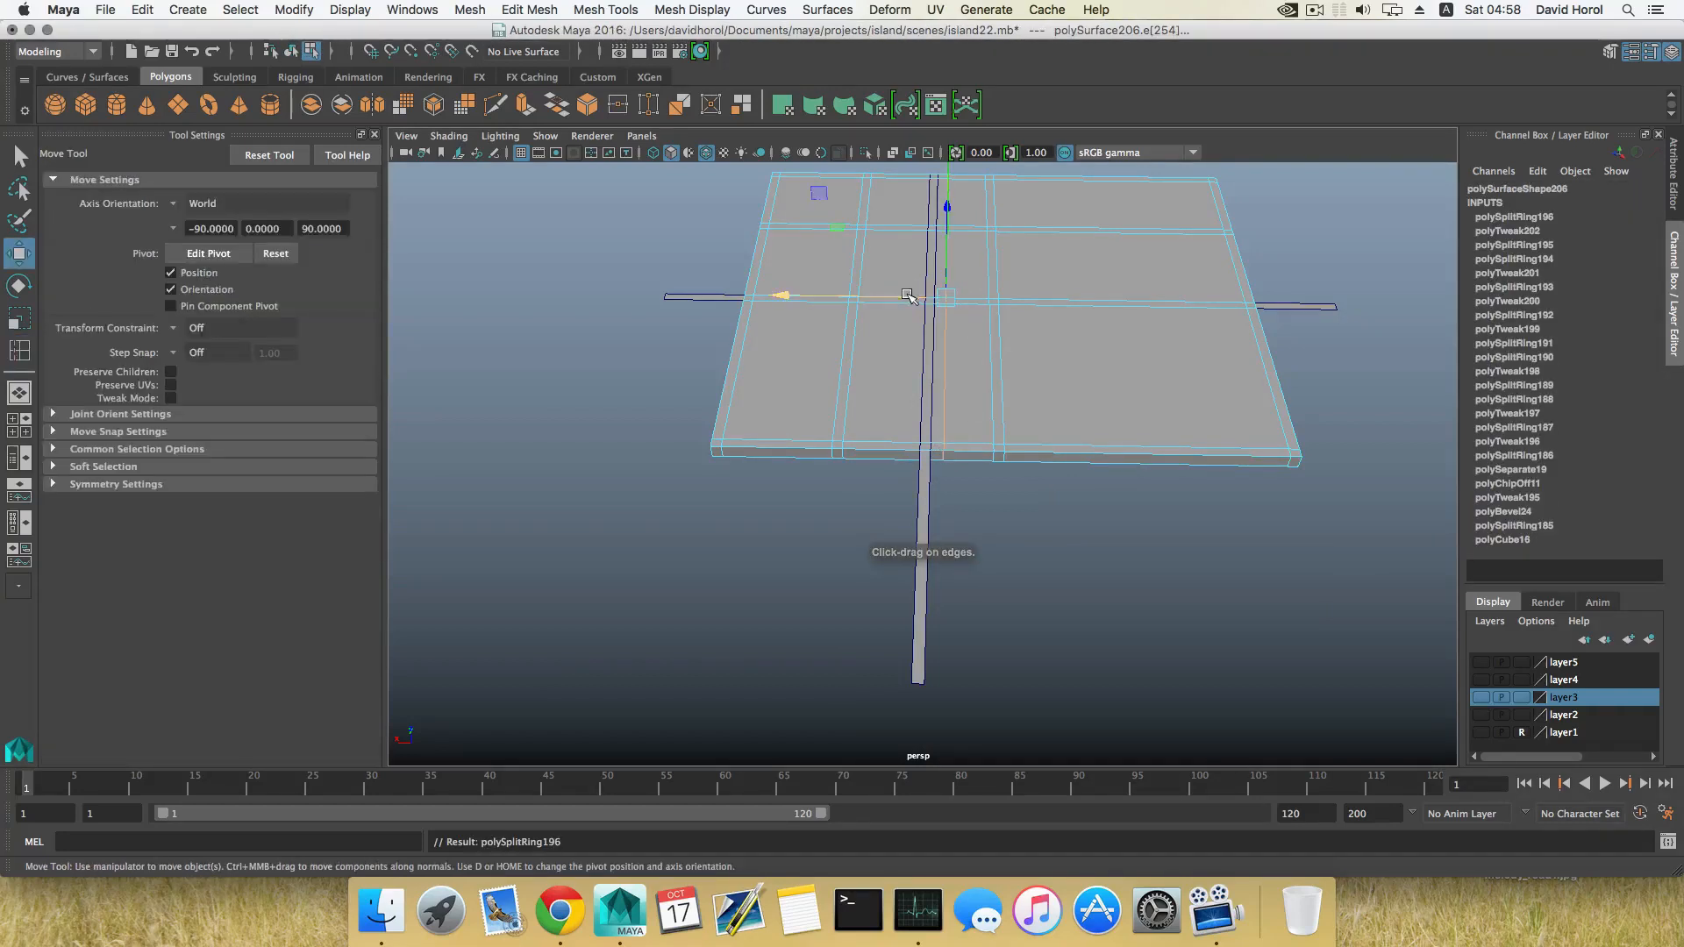
left_click_drag(908, 298, 951, 299)
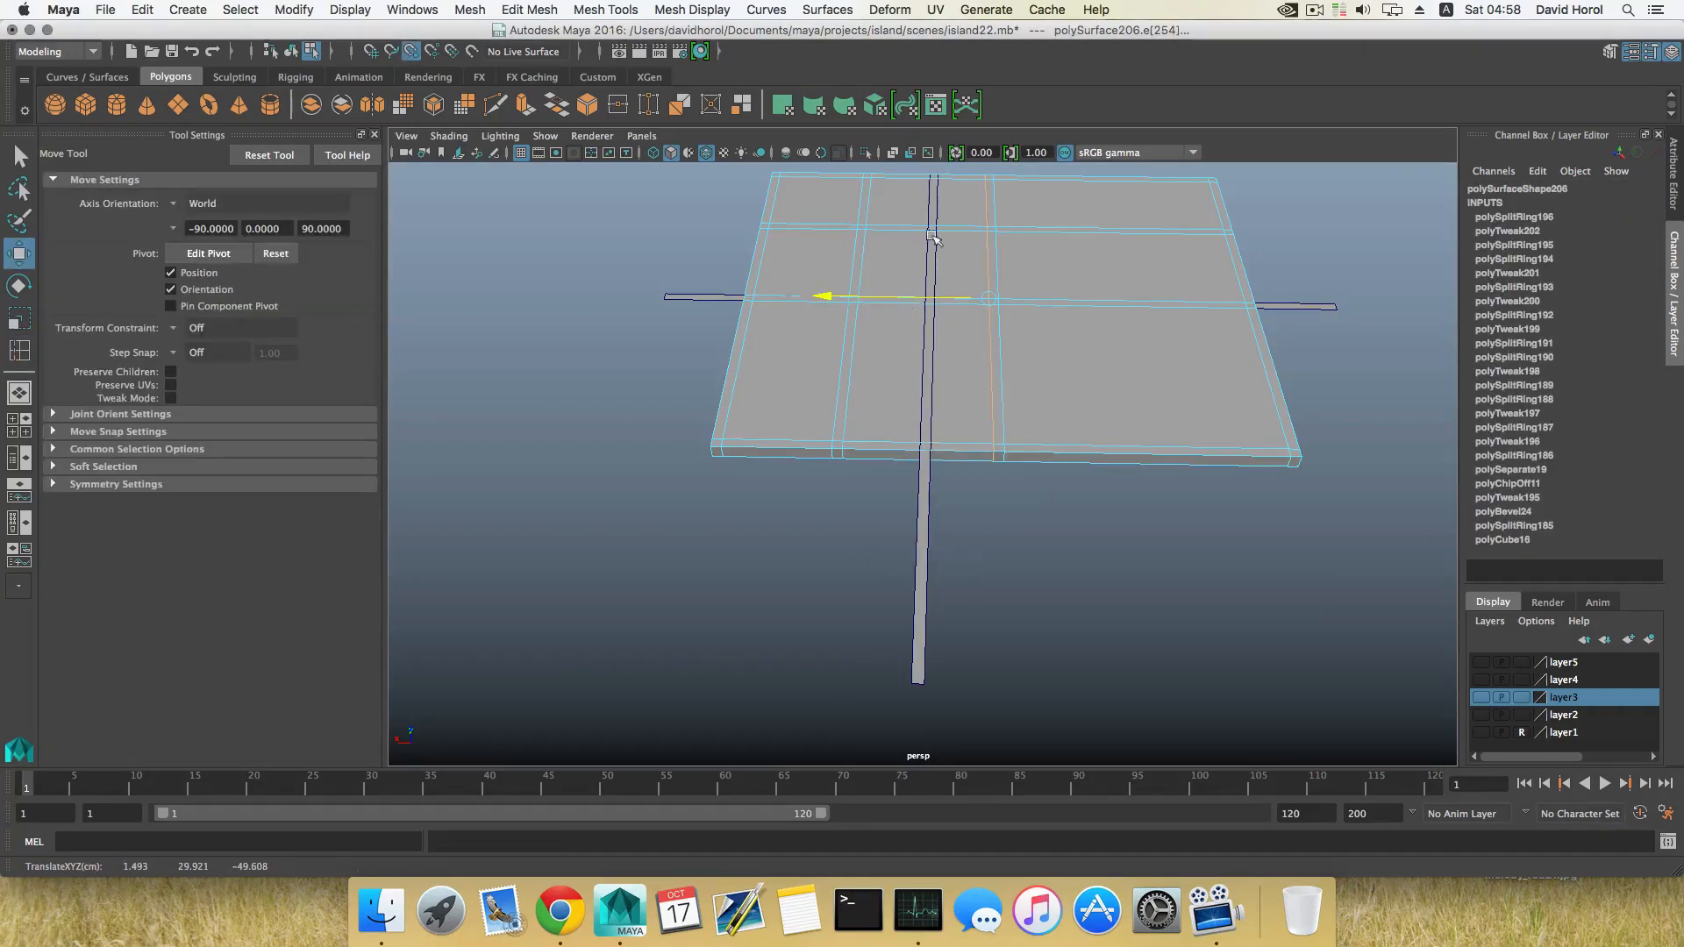
left_click_drag(934, 239, 935, 326)
key("F8")
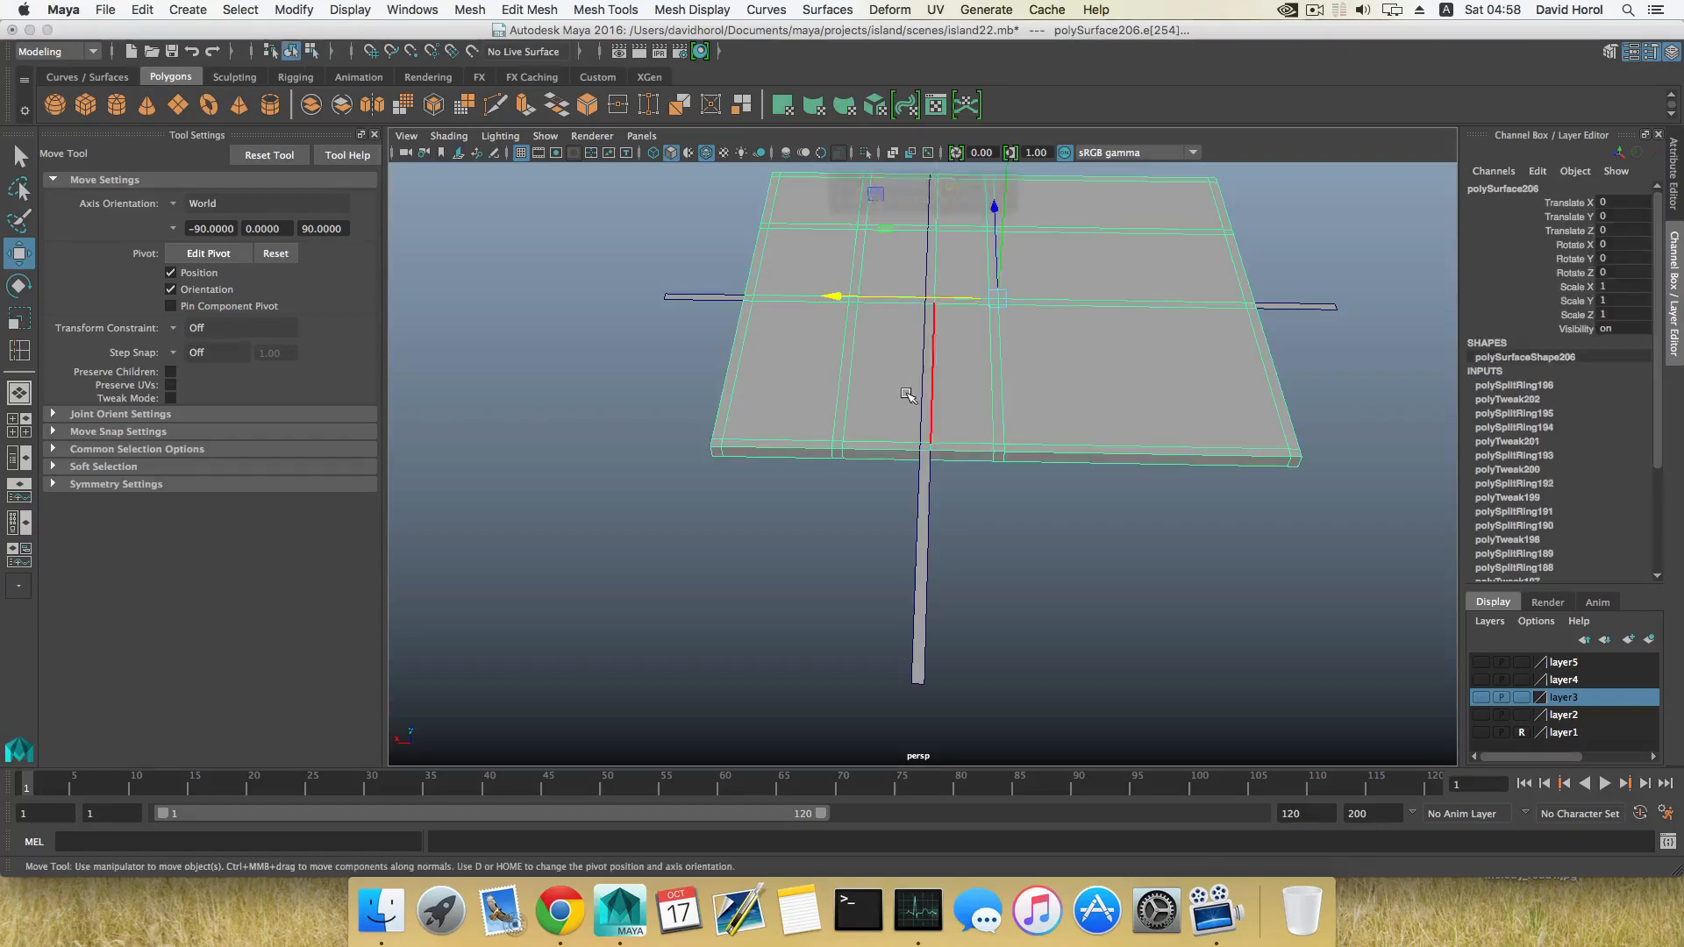
Insert a second edge loop on the strip's other side and snap it to the strip's opposite edge at X 11.614.
right_click_drag(801, 422, 801, 421, "shift")
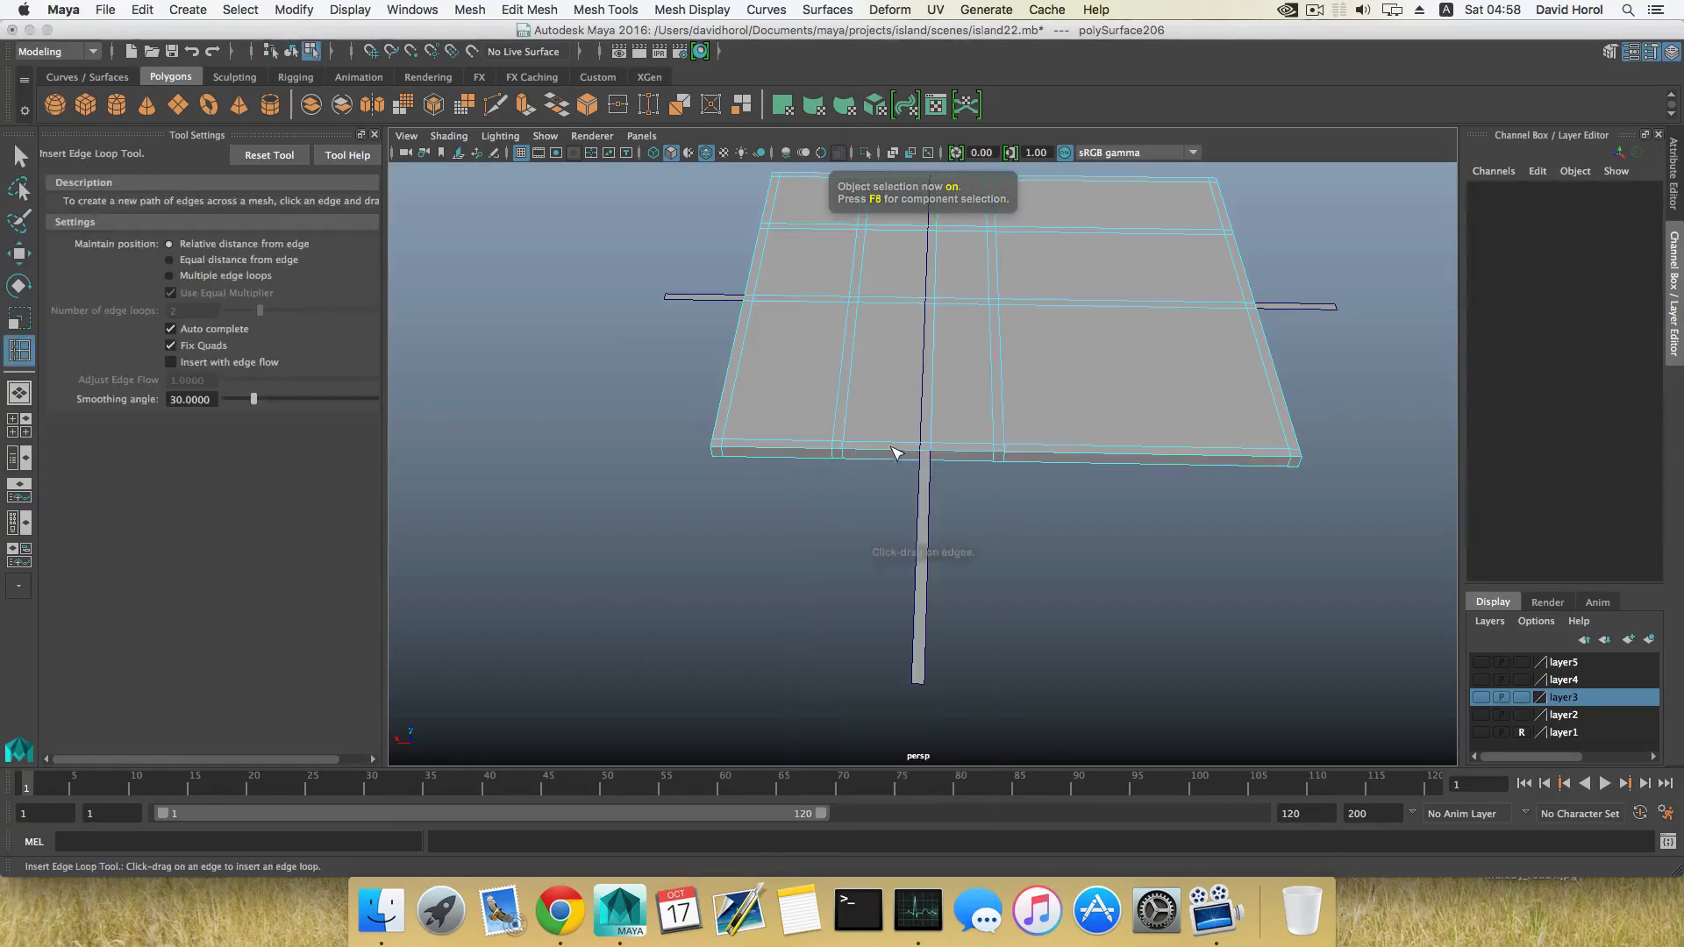
left_click(894, 451)
key("w")
left_click_drag(867, 296, 914, 174)
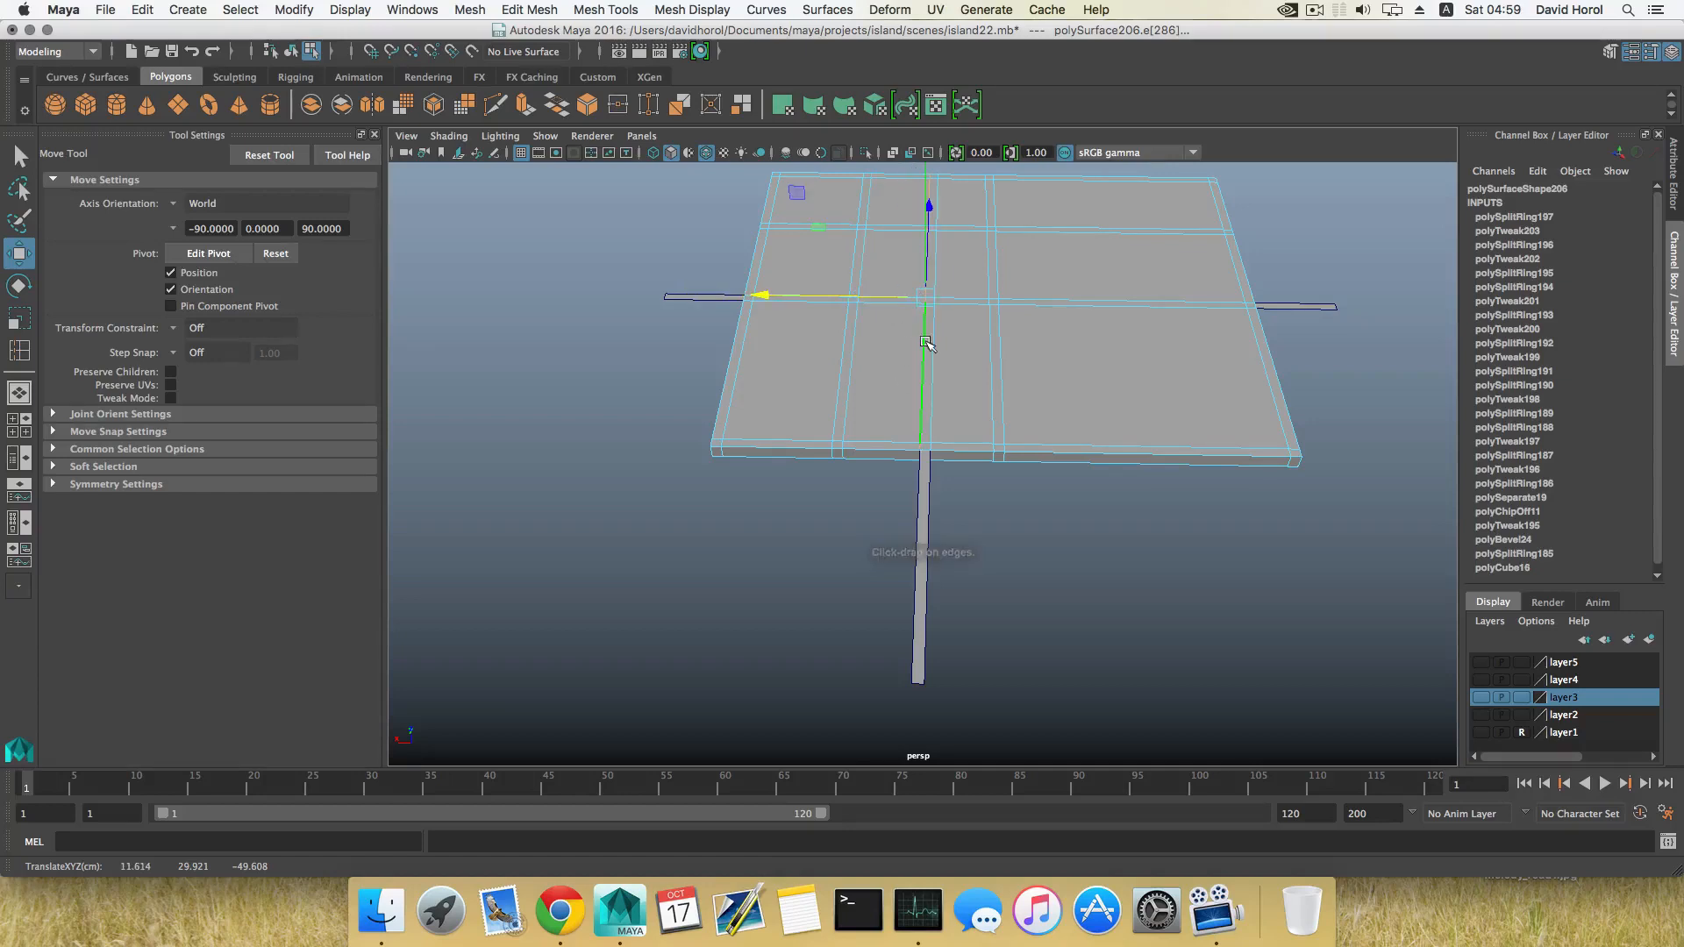
key("F8")
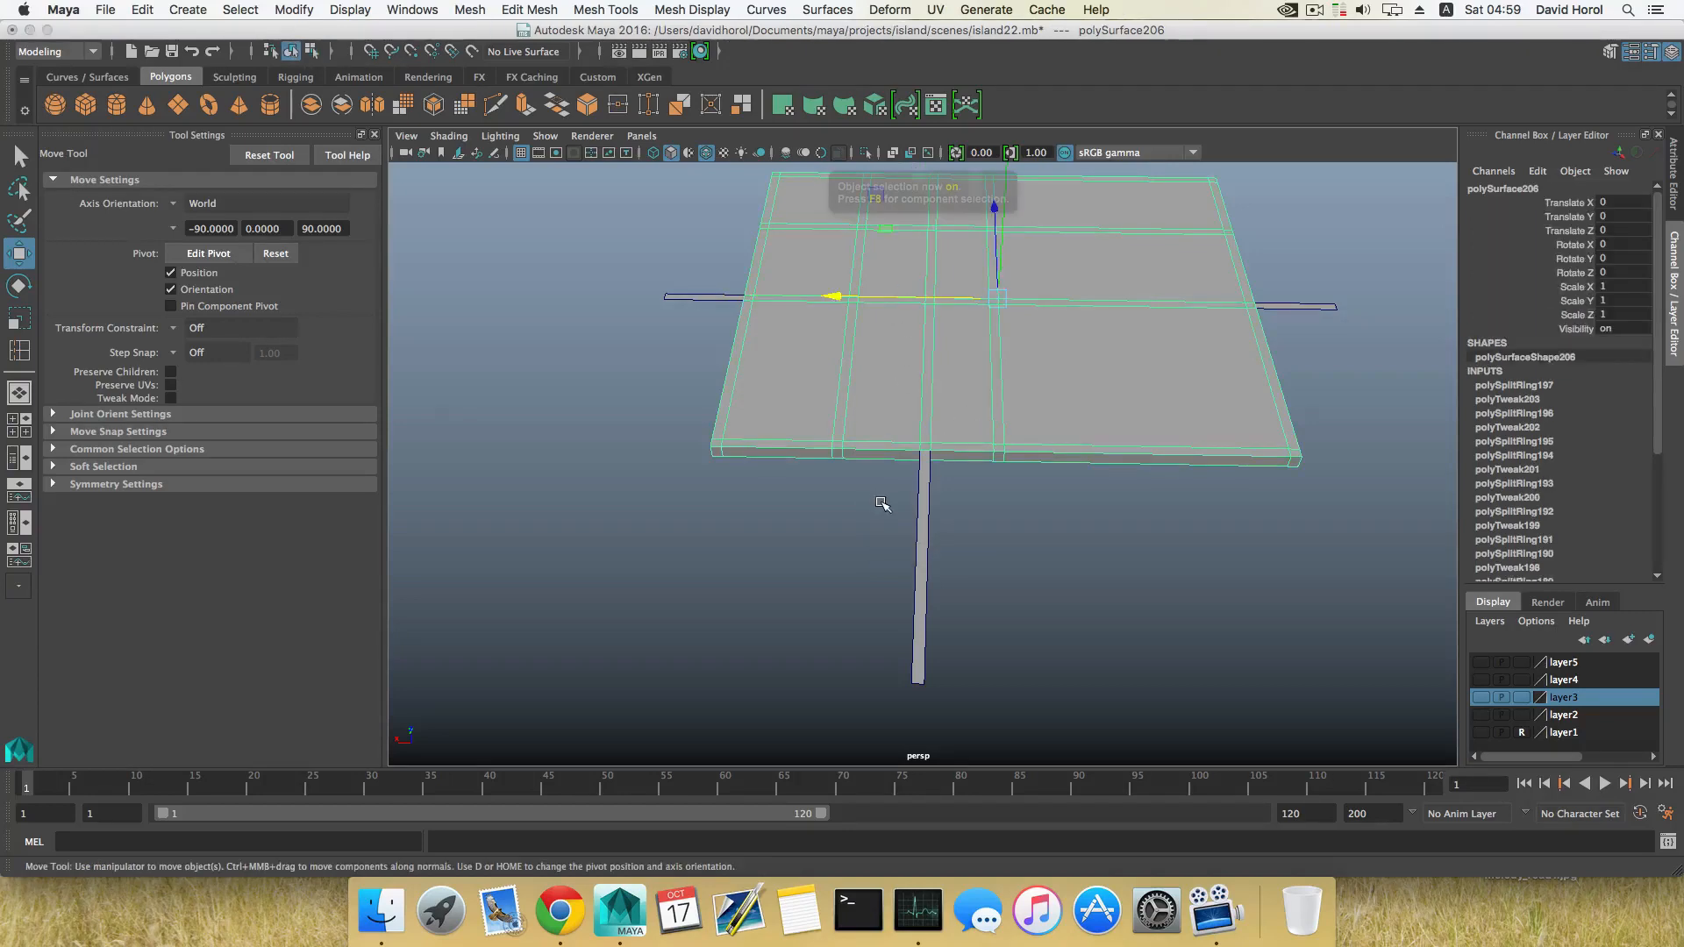
Try the crosswise strip on the slab's wide undivided side, at about Translate X -12.699.
left_click(919, 487)
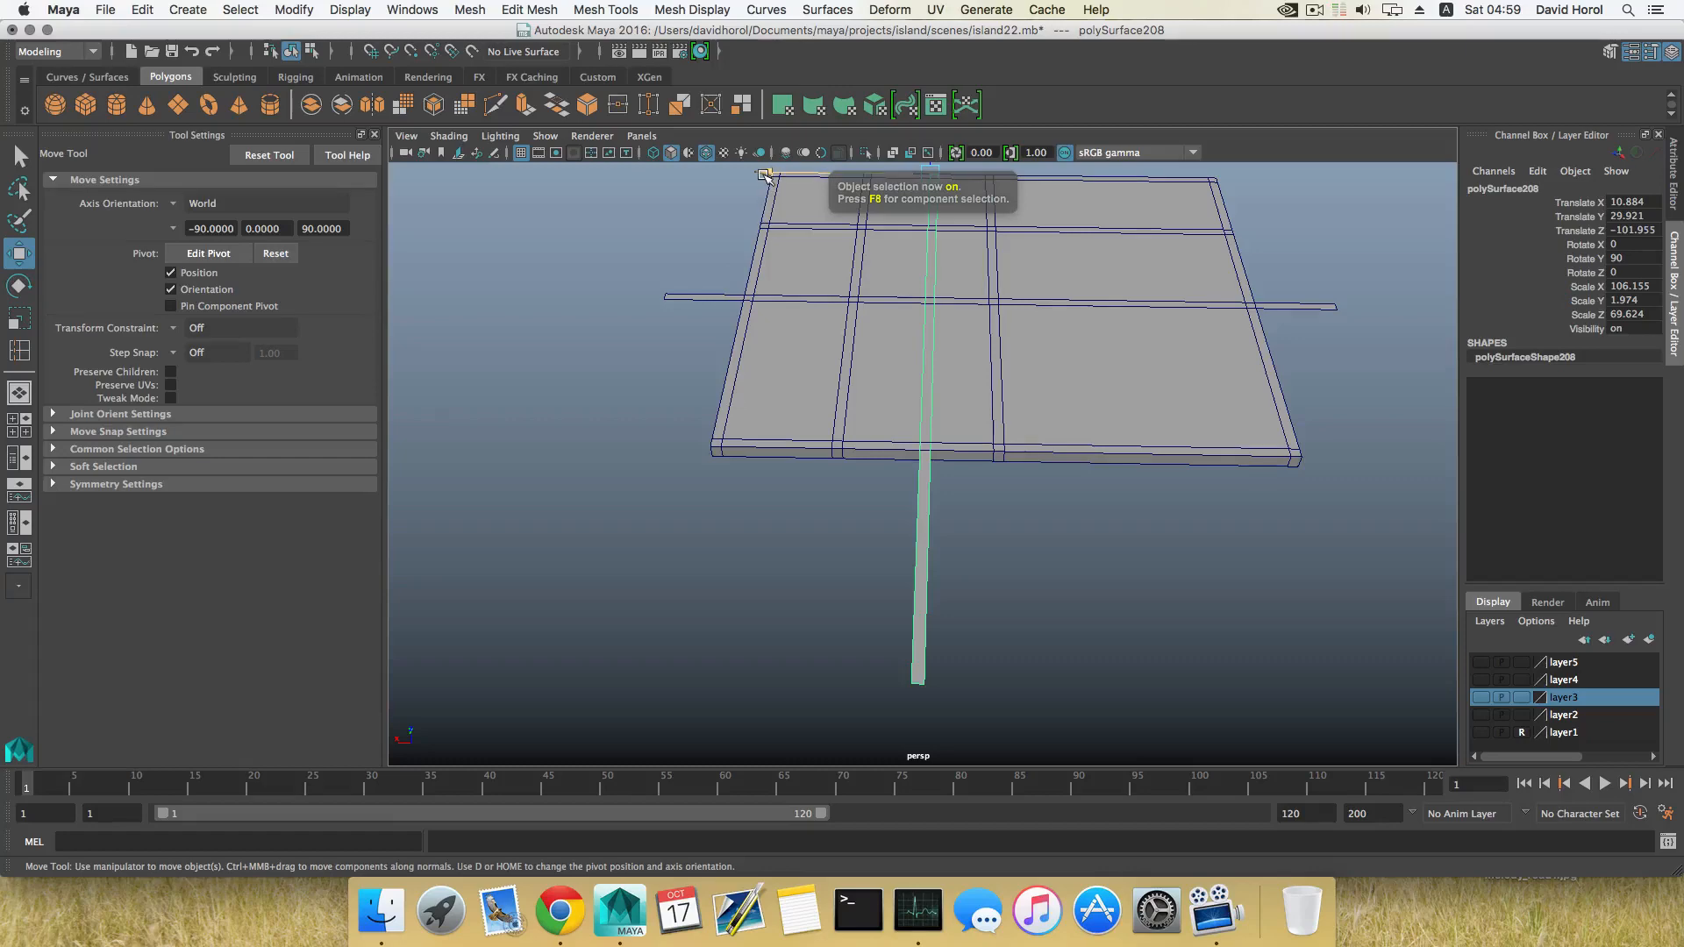
middle_click_drag(765, 175, 895, 166)
left_click_drag(896, 166, 943, 552, "alt")
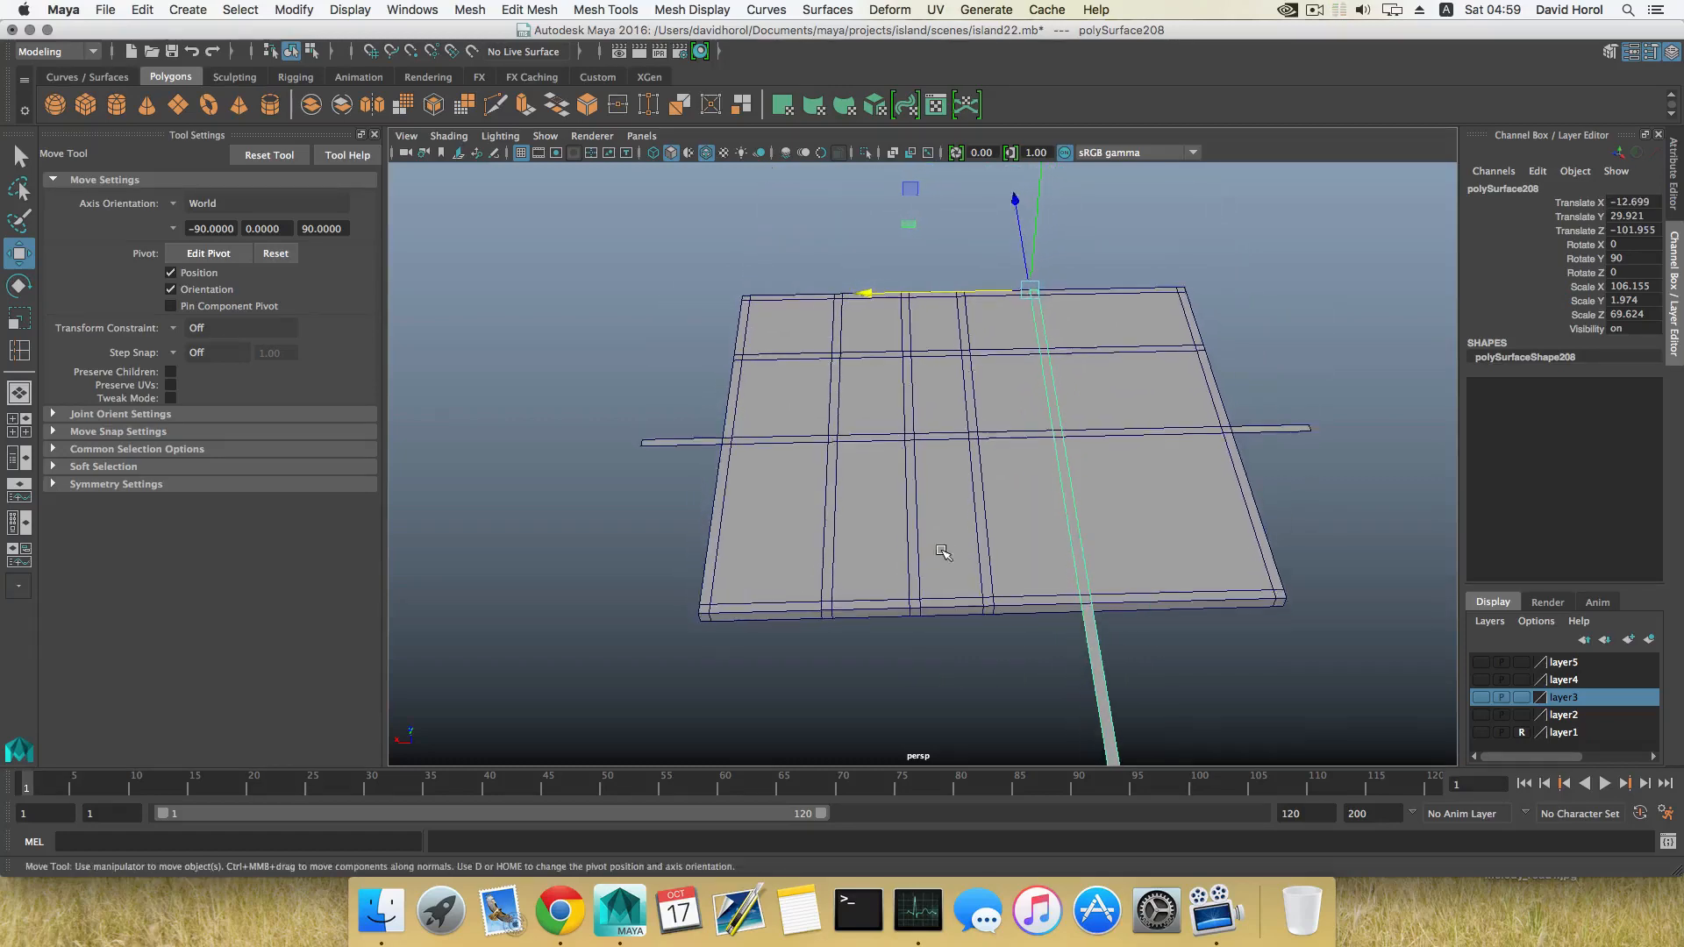
scroll(943, 553, "up", 10)
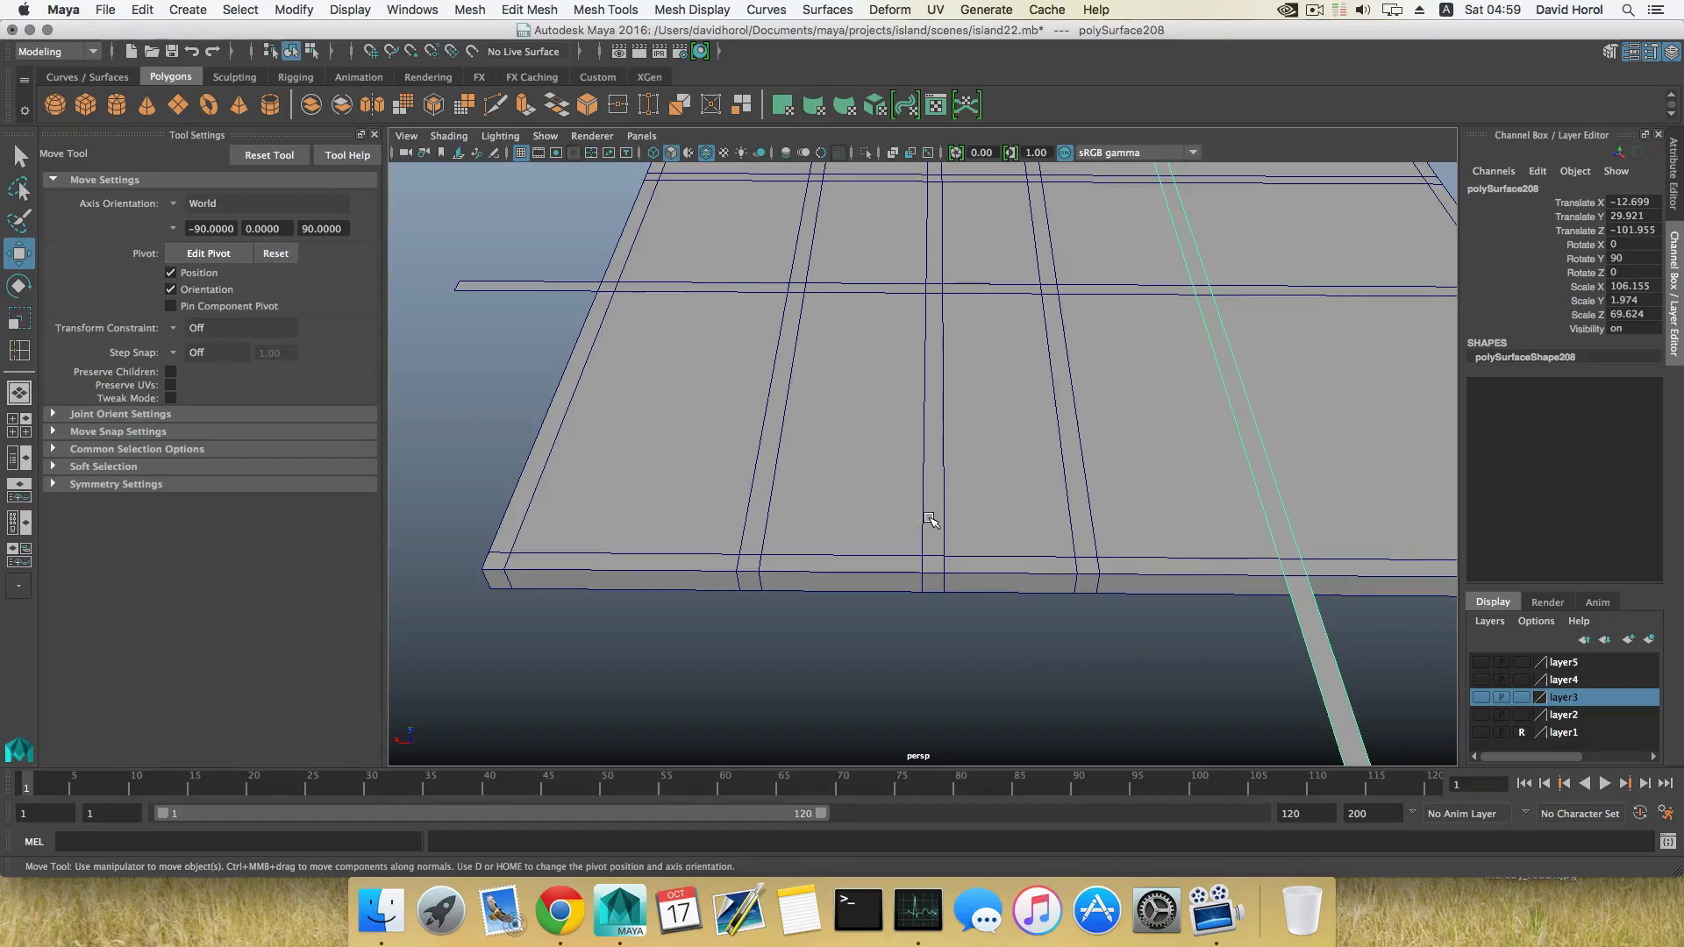
scroll(929, 520, "down", 8)
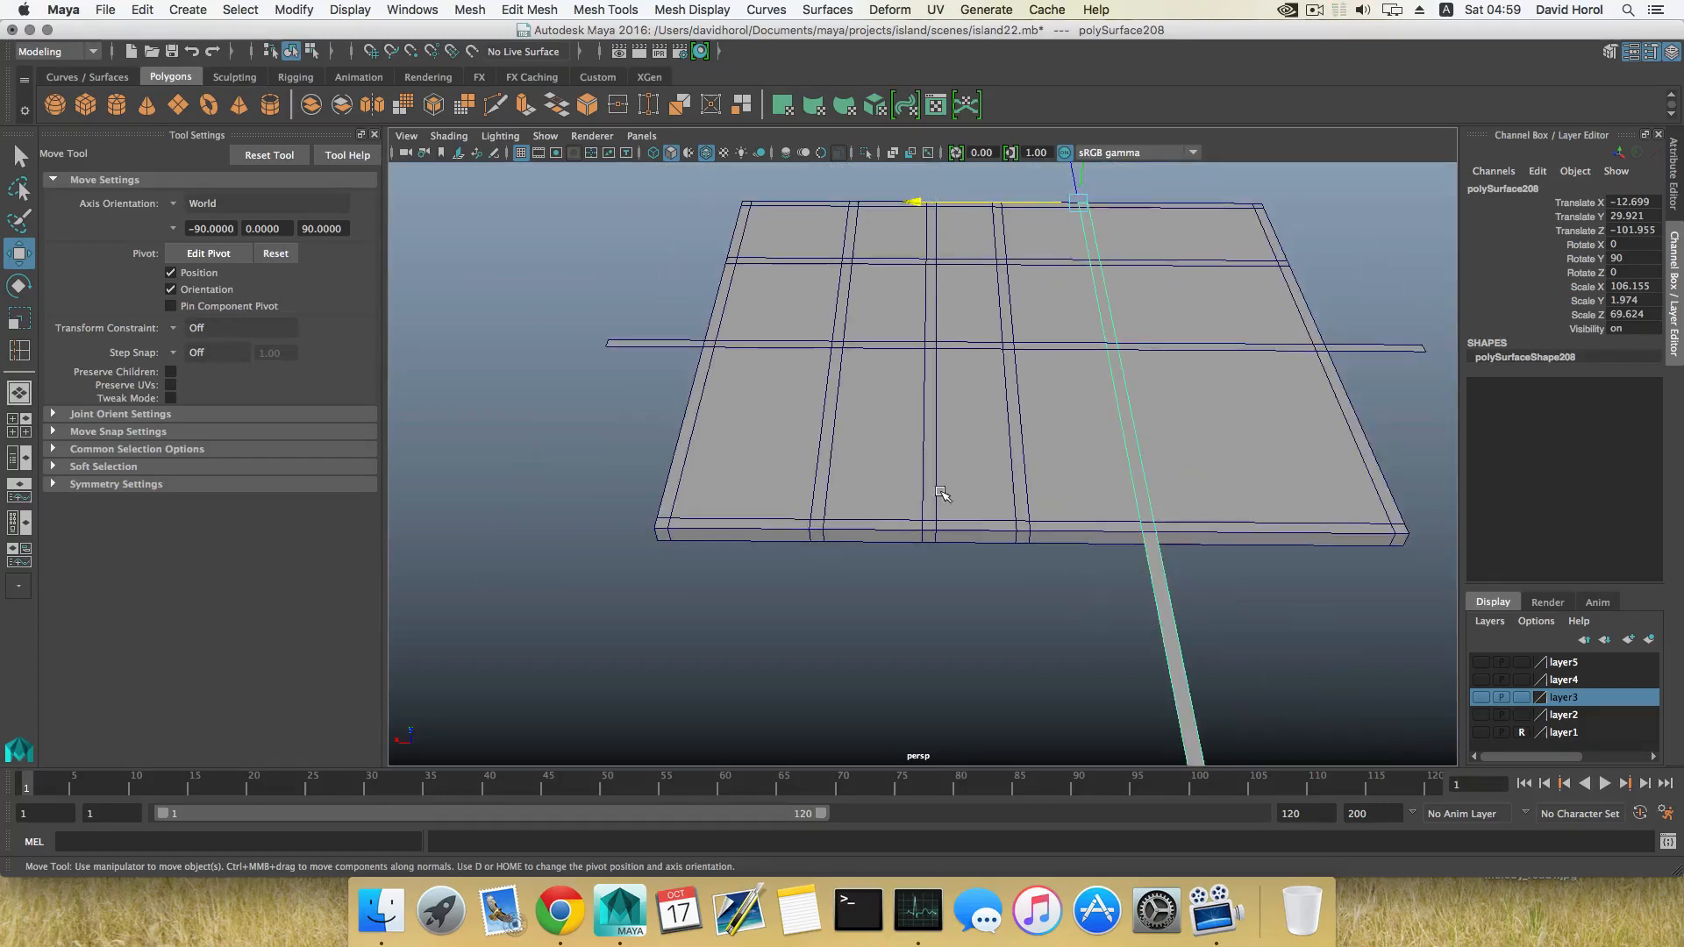
Move the crosswise strip along X between the outermost interior loop pair and the slab's border, to about Translate X 28.447.
left_click_drag(1011, 206, 898, 267)
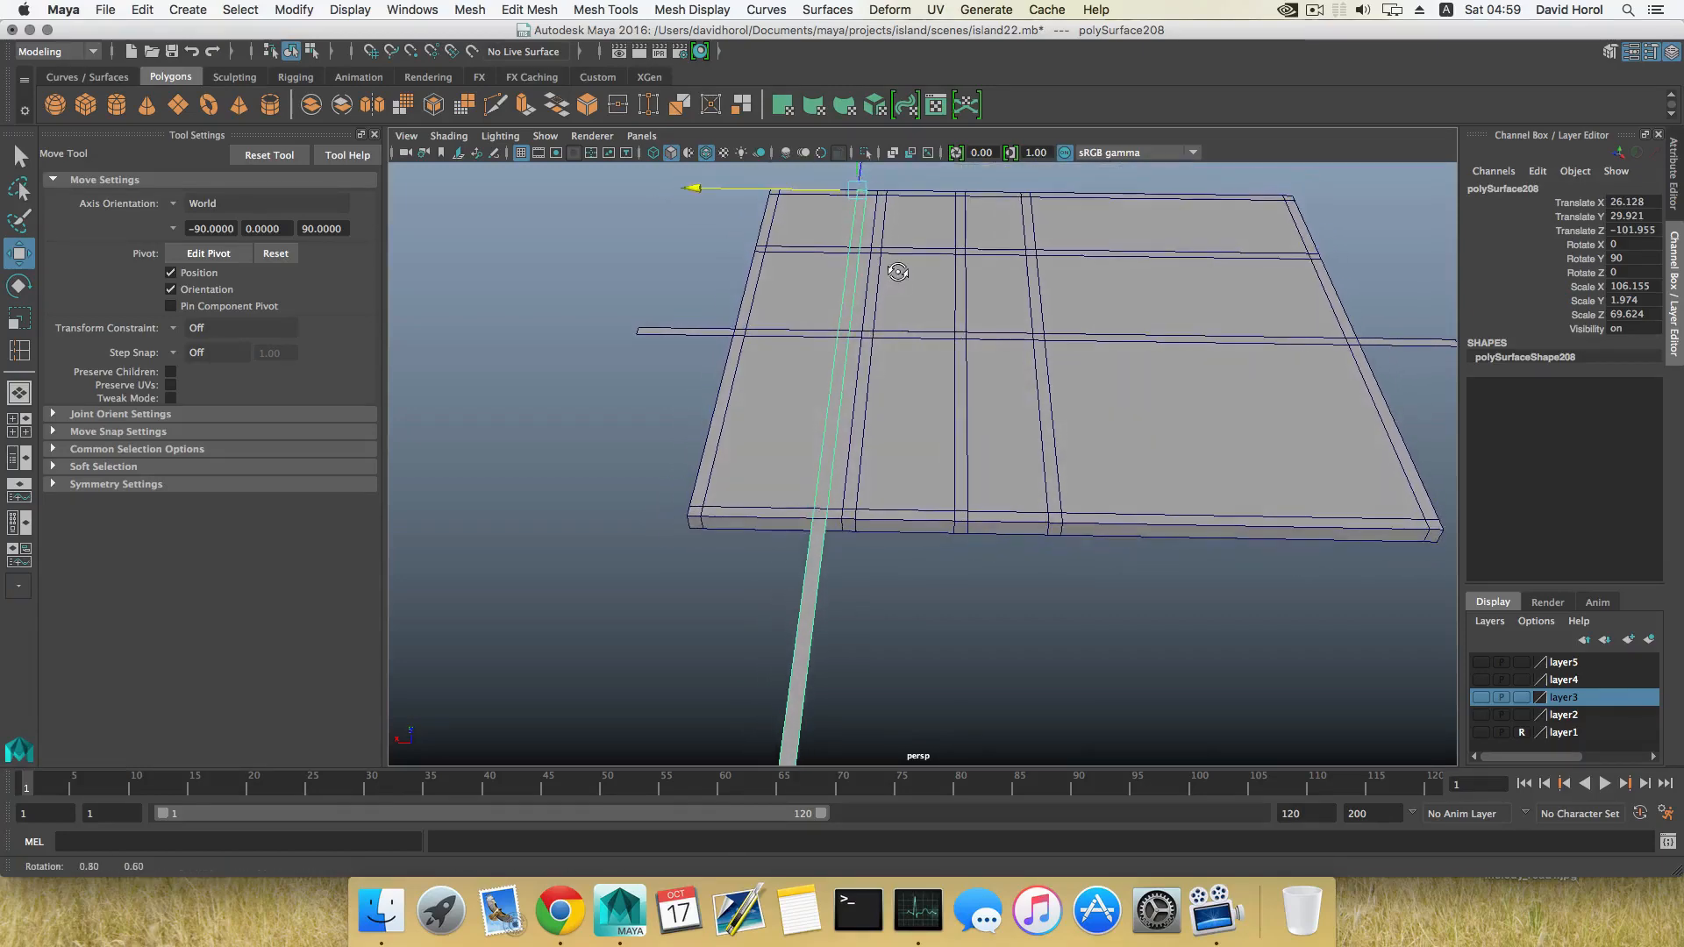
scroll(913, 286, "up", 6)
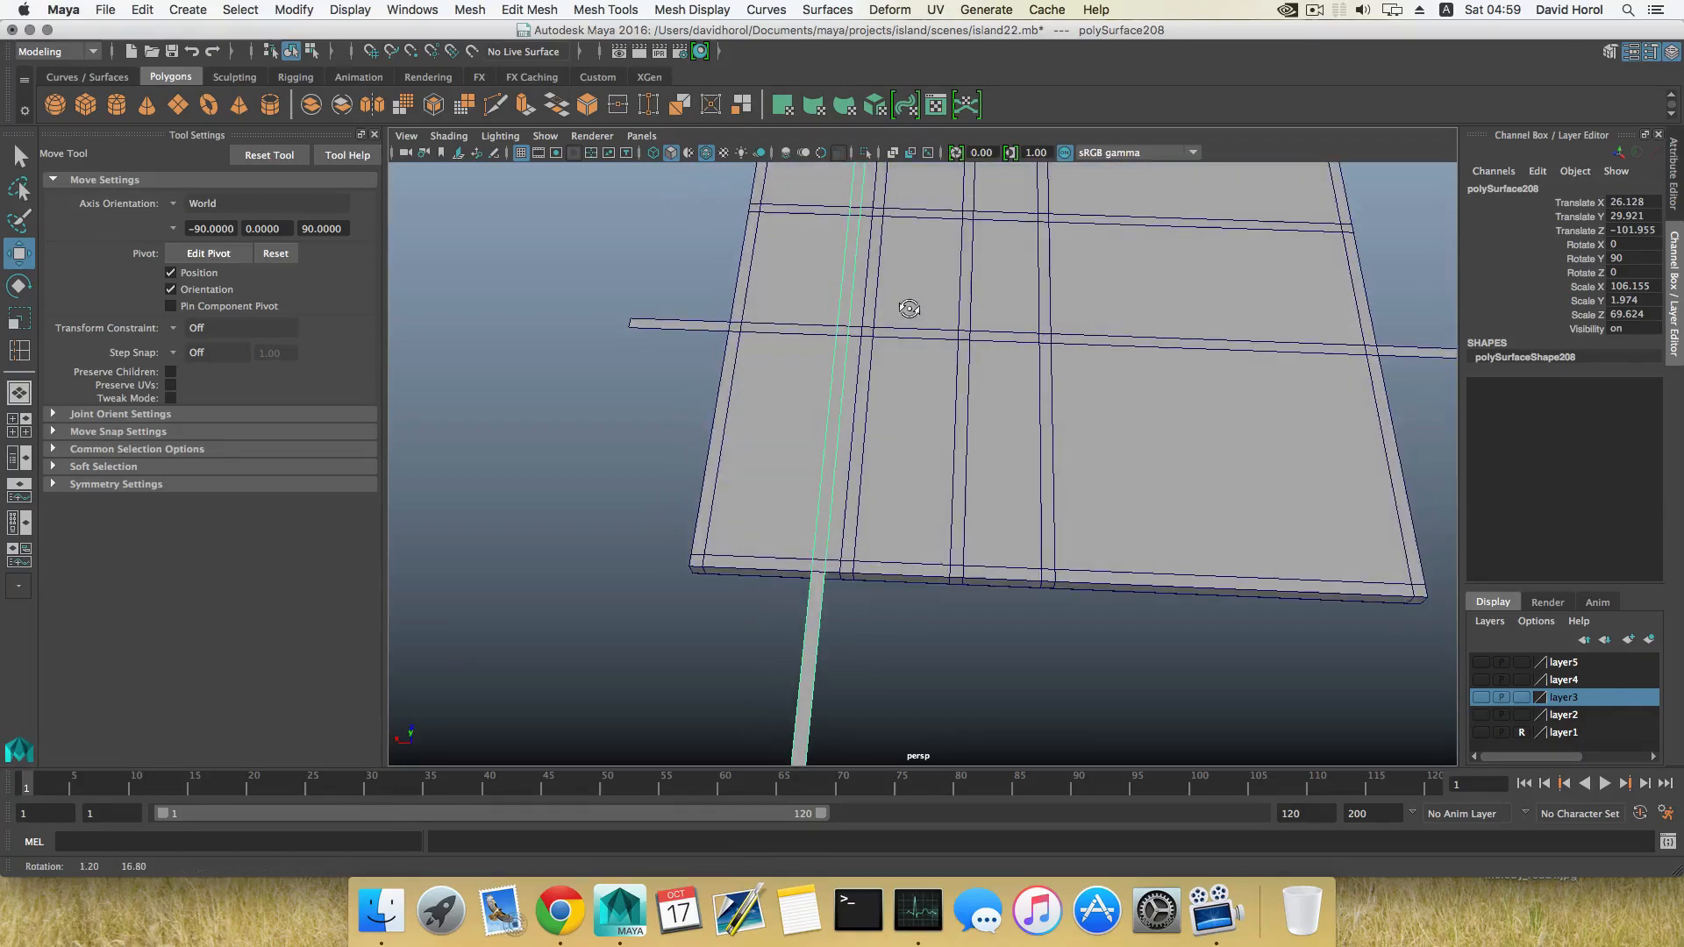
left_click_drag(1007, 316, 882, 468, "alt")
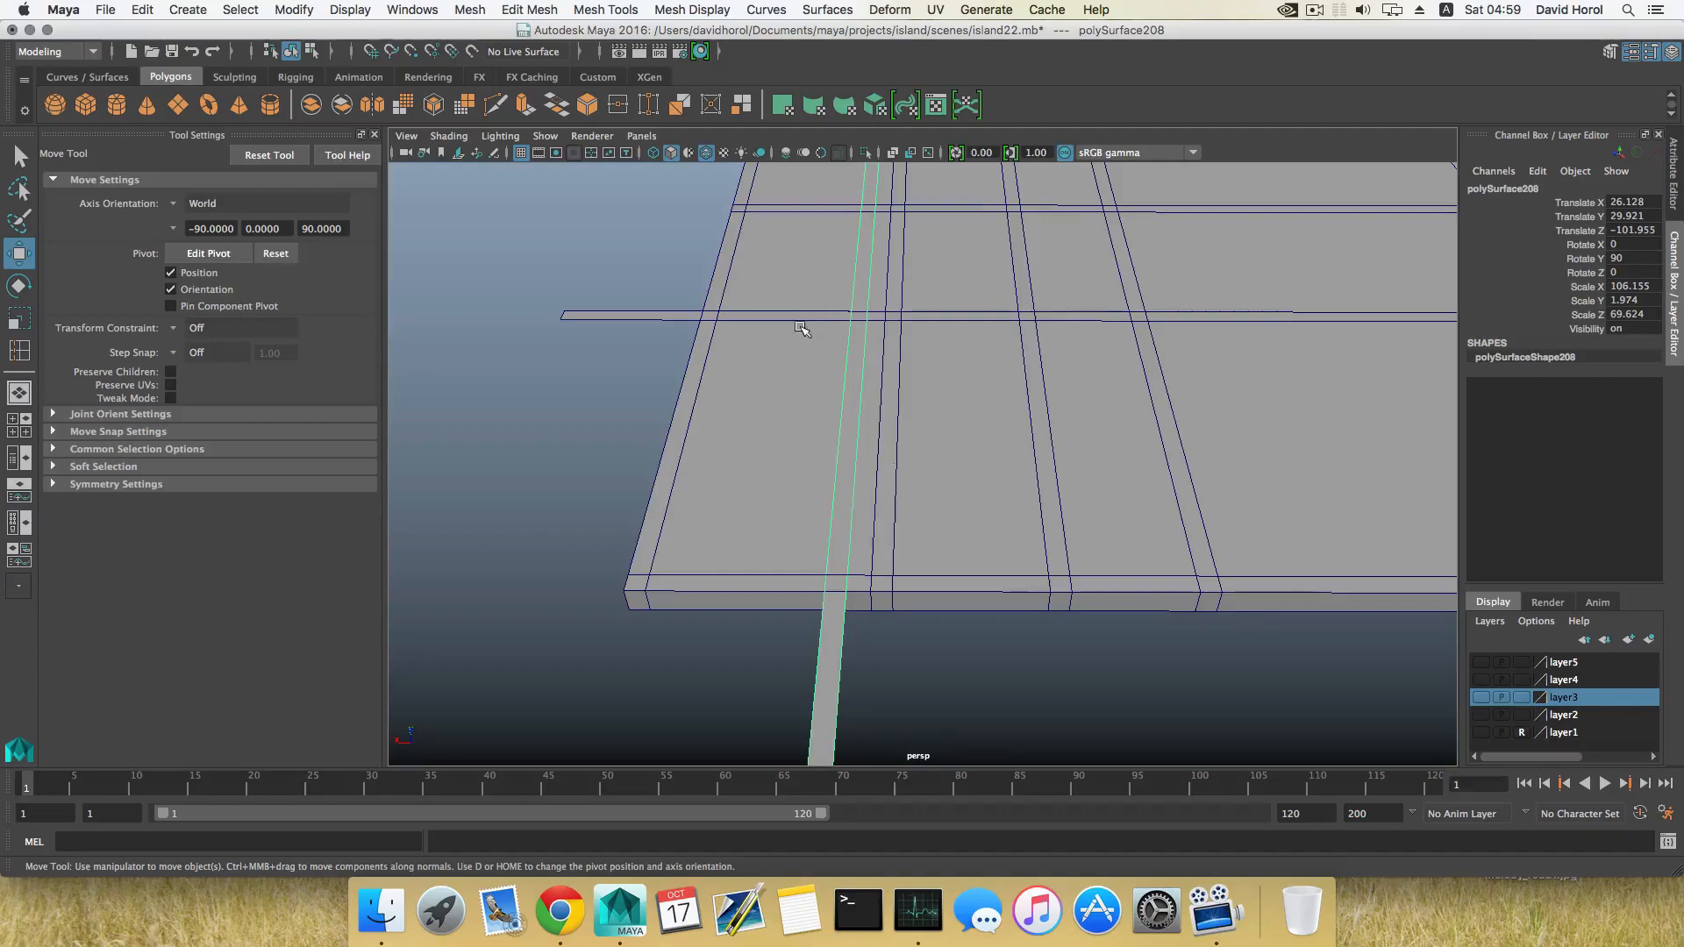
left_click_drag(882, 340, 1053, 511, "alt")
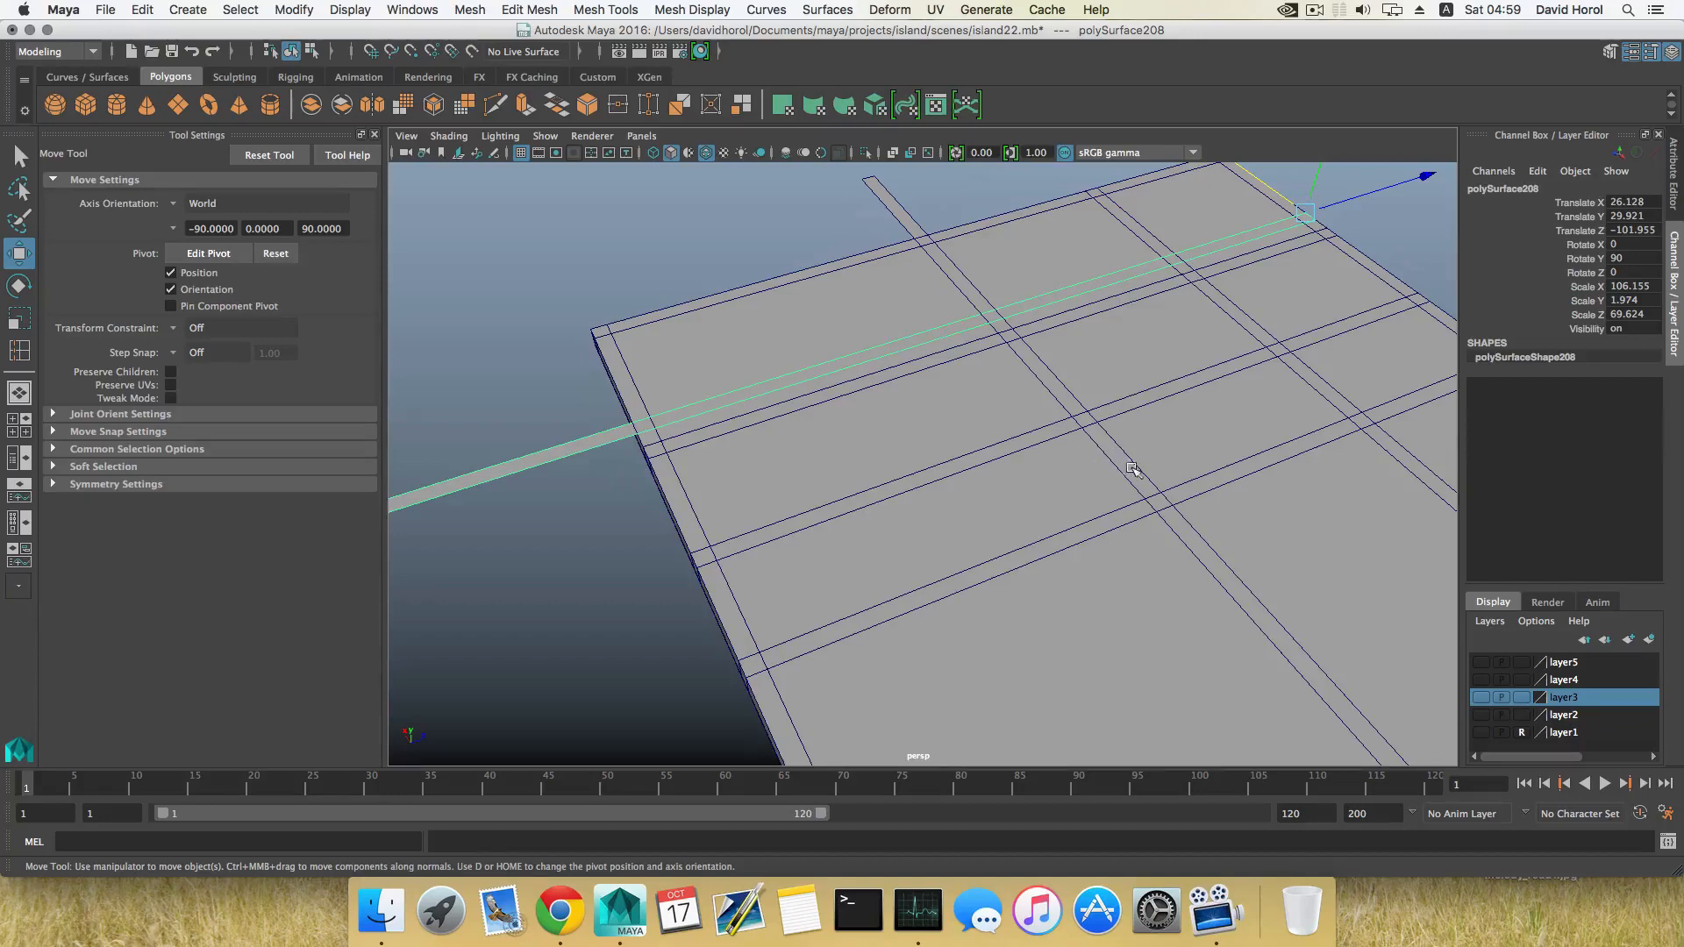
middle_click_drag(1132, 469, 966, 441, "alt")
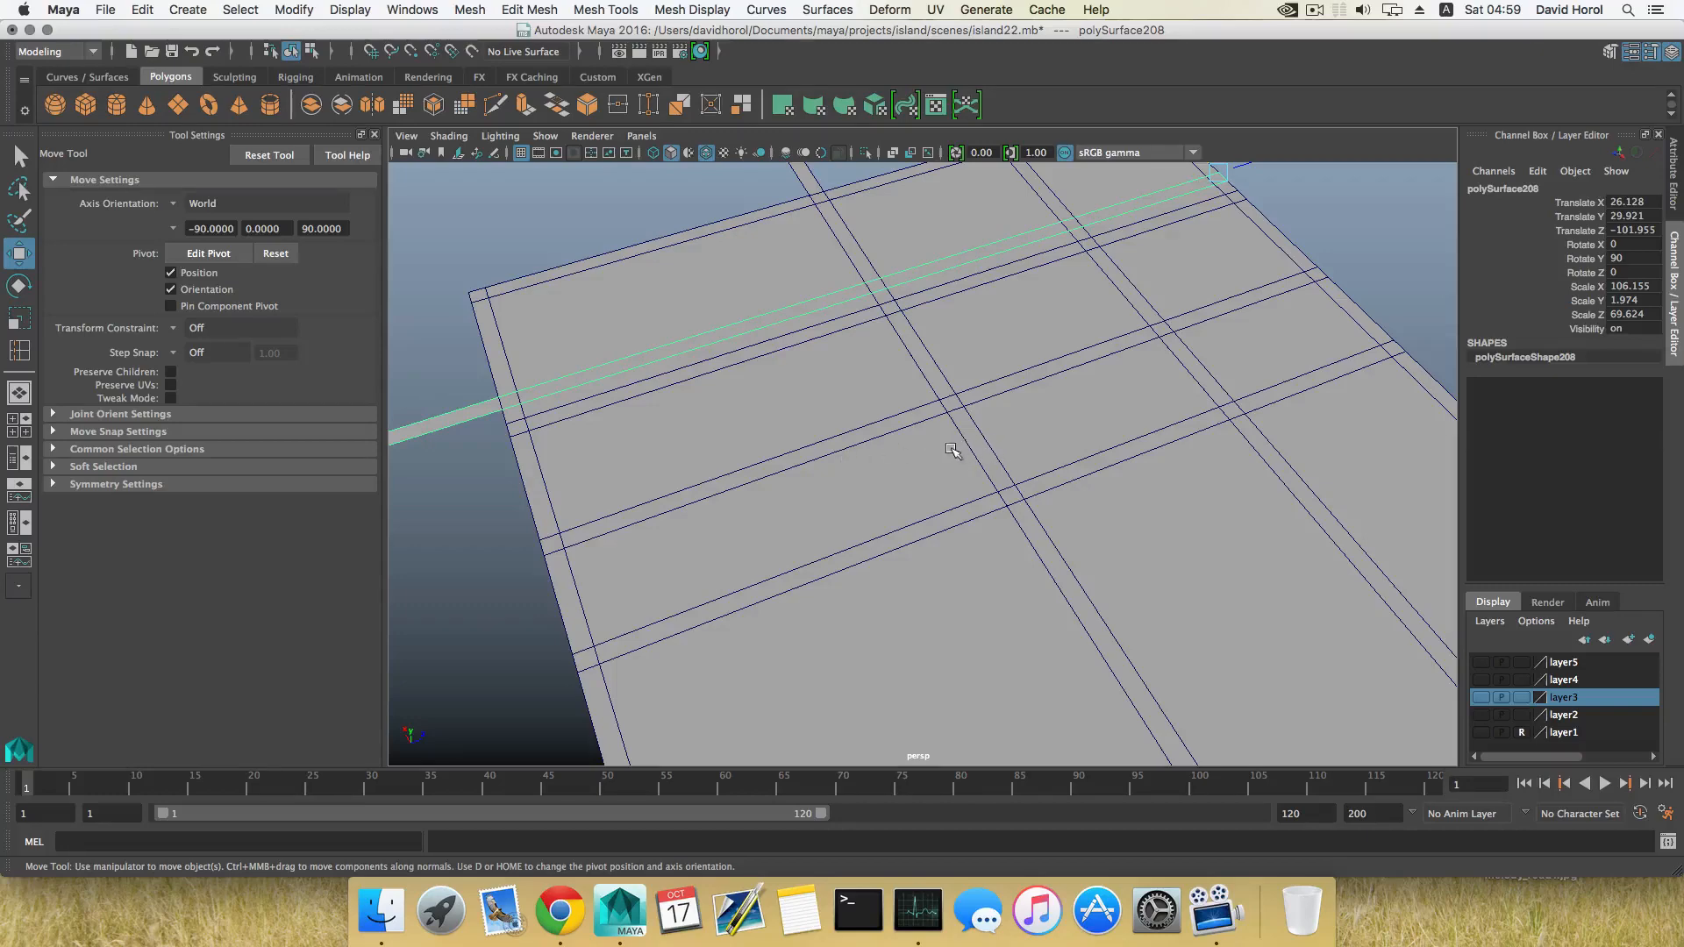
left_click_drag(699, 448, 920, 441, "alt")
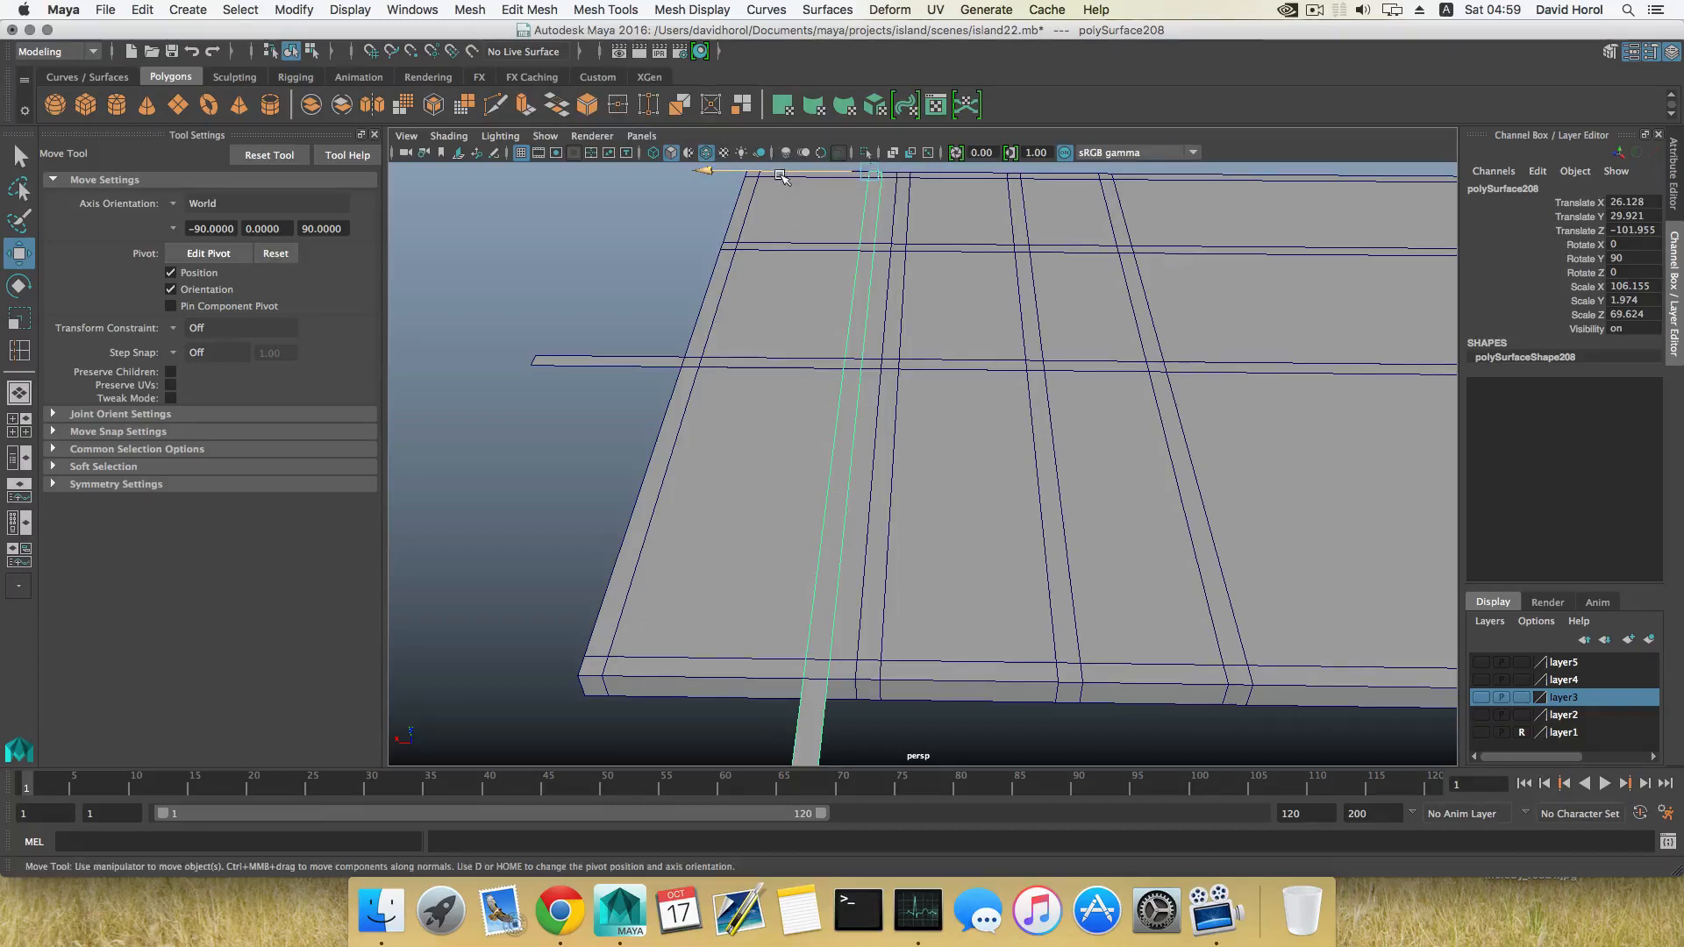
left_click_drag(780, 171, 762, 169)
middle_click_drag(902, 305, 973, 271, "alt")
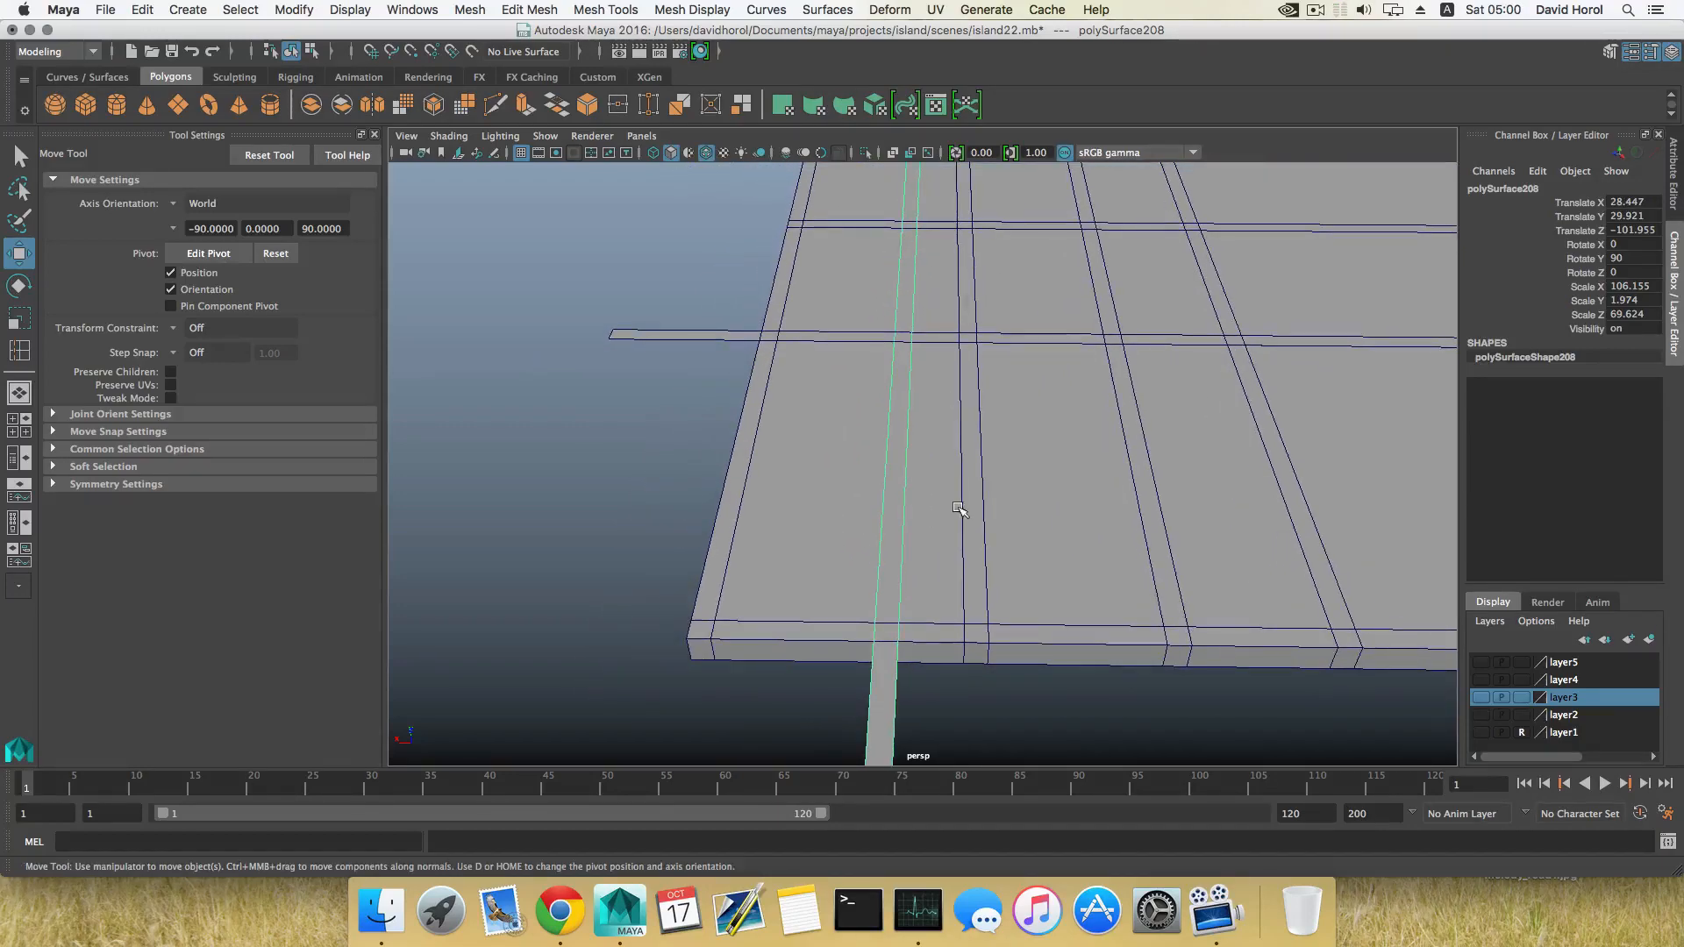
Insert an edge loop on the slab beside the crosswise strip and snap it to the strip's nearest edge at X 27.717.
left_click(939, 500)
right_click(938, 500, "shift")
right_click_drag(939, 501, 852, 524, "shift")
left_click_drag(947, 344, 890, 203)
key("w")
scroll(937, 495, "down", 5)
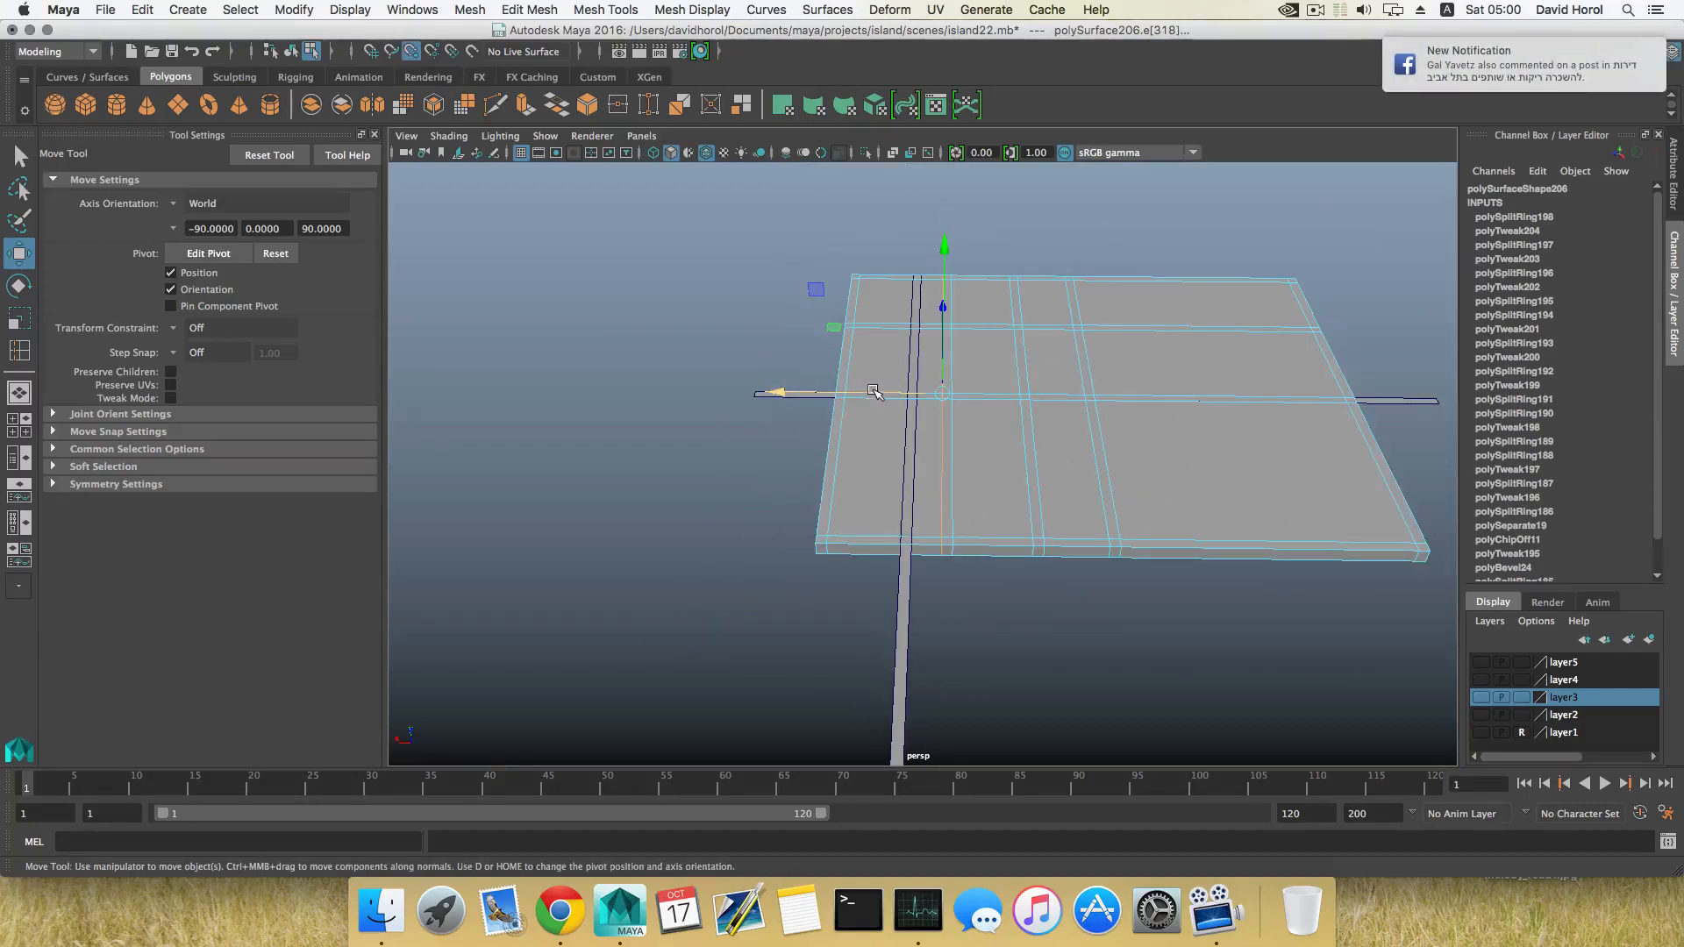
left_click_drag(875, 393, 905, 520)
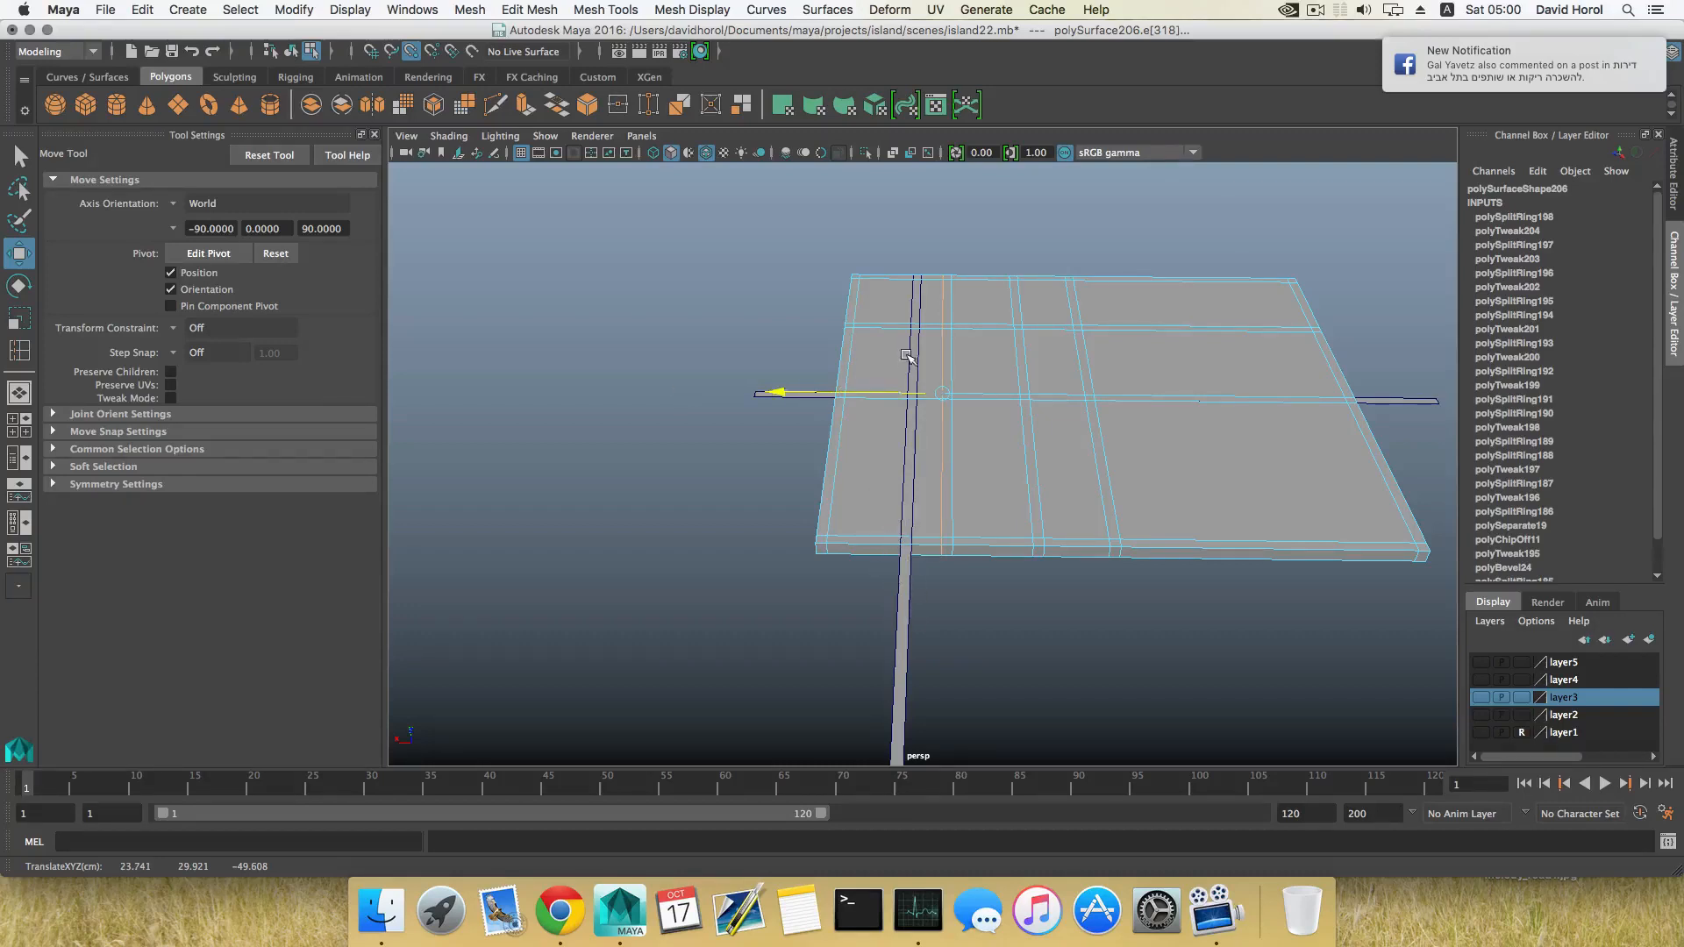
left_click_drag(907, 357, 921, 273)
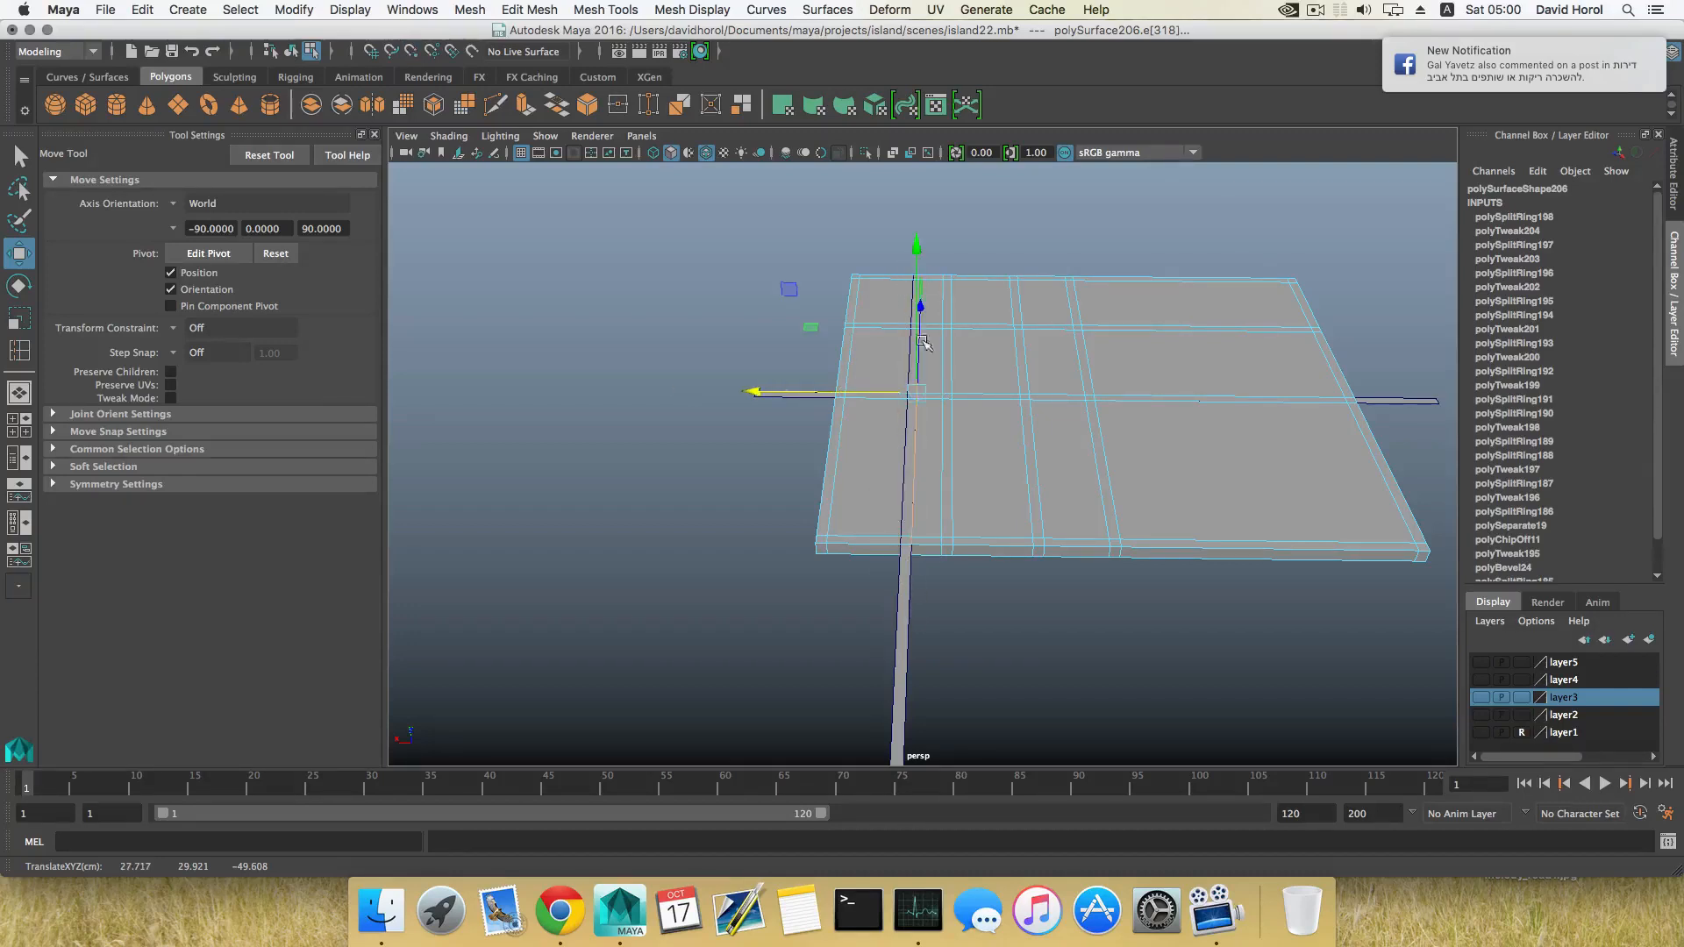
Insert a second edge loop on the strip's other side and snap it to the strip's opposite edge at X 29.178.
key("F8")
right_click_drag(855, 527, 832, 530, "shift")
left_click_drag(832, 529, 865, 537)
key("w")
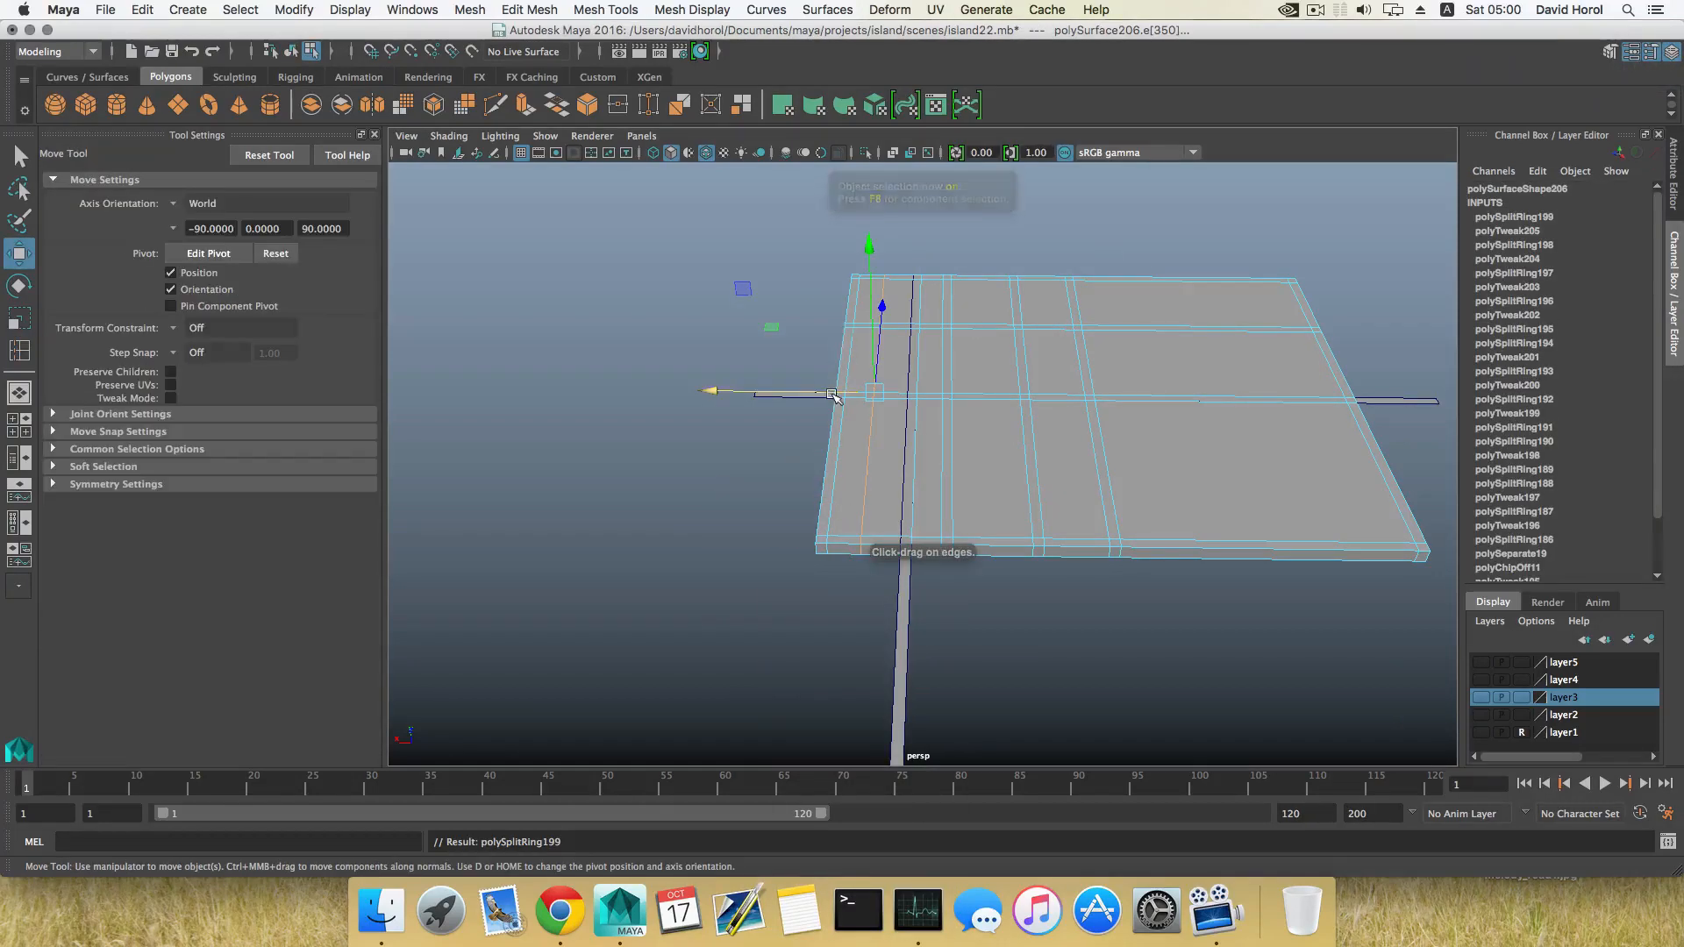
left_click_drag(832, 394, 909, 276)
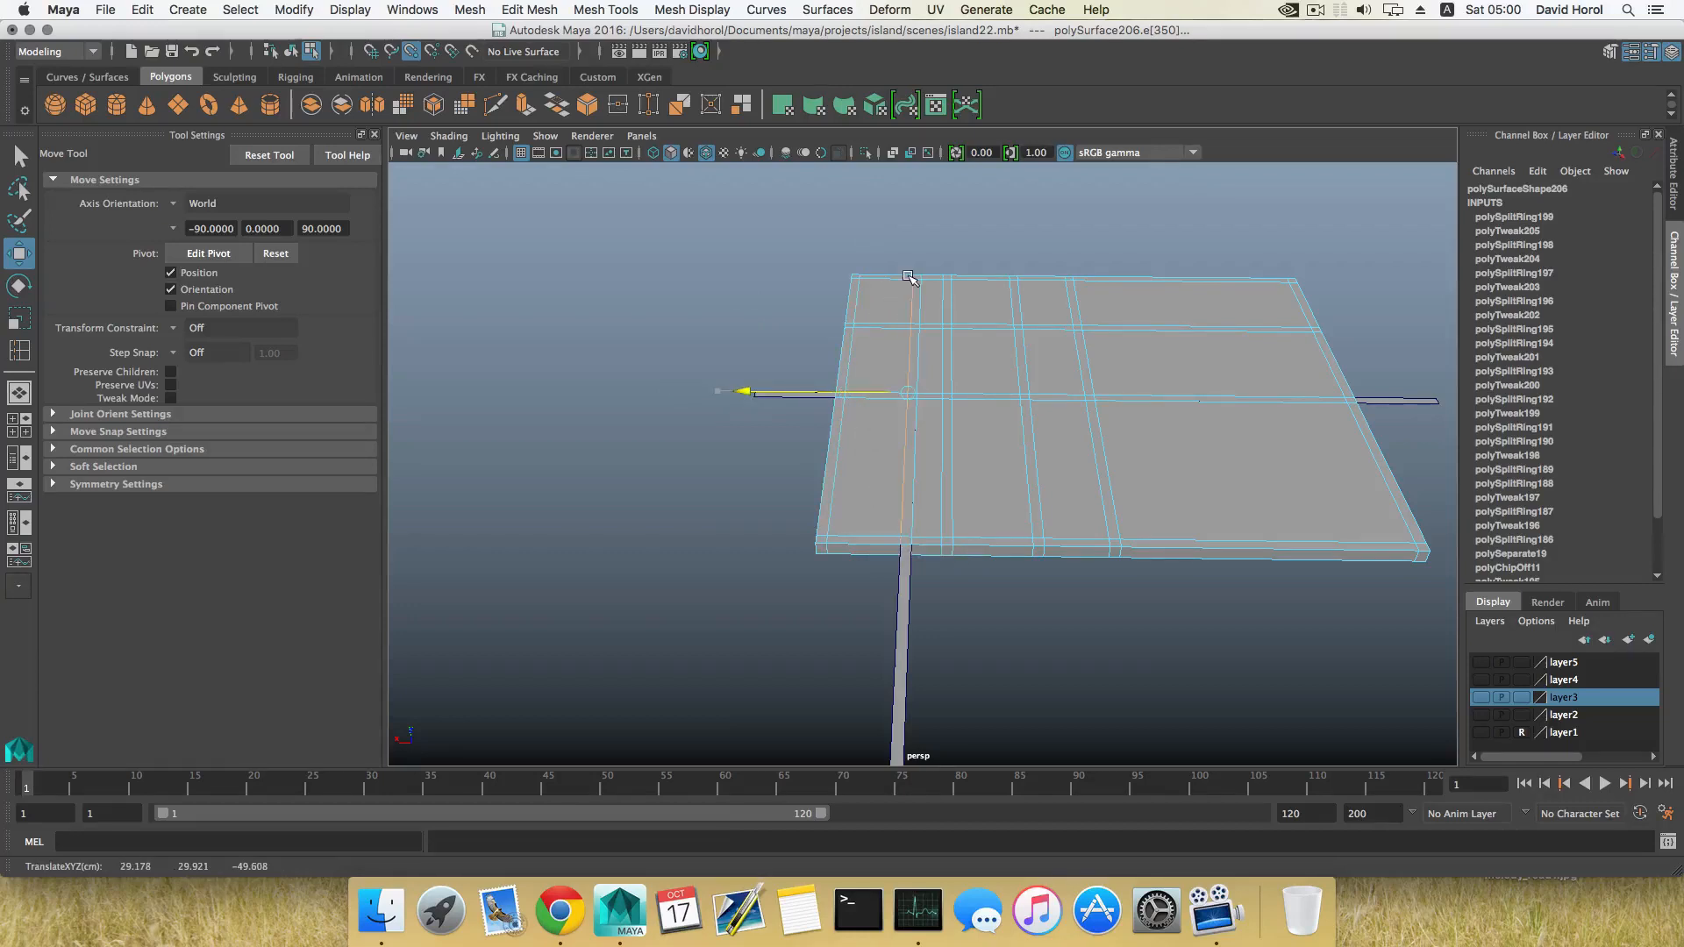
key("F8")
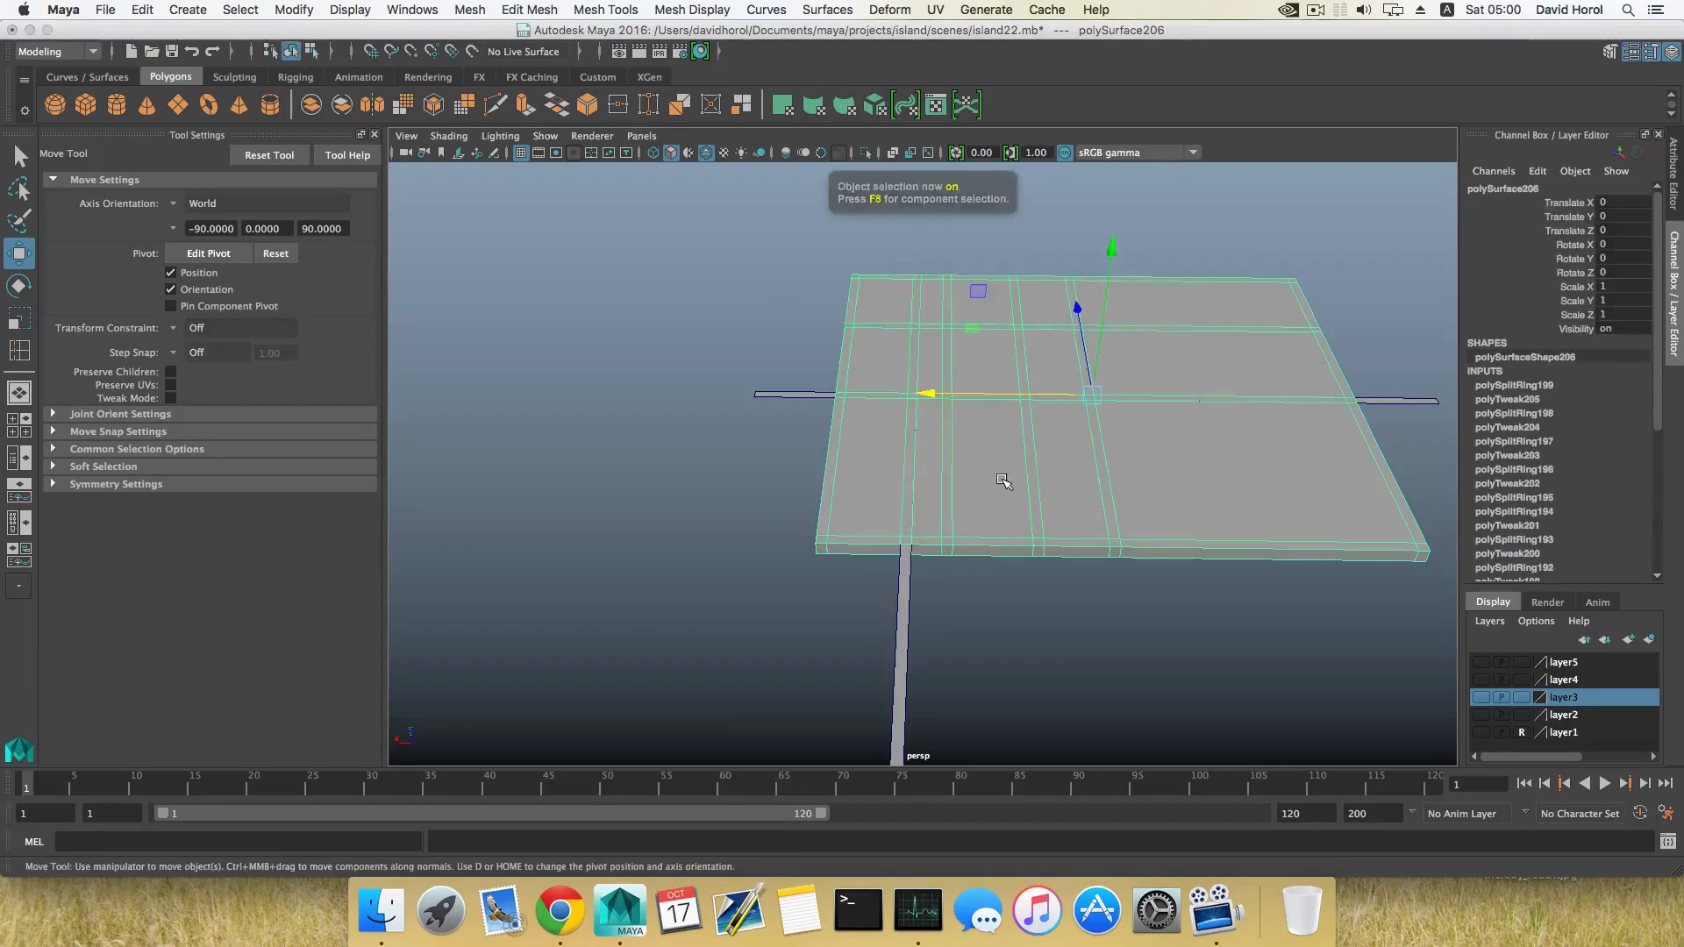
Move the lengthwise strip along Z into the undivided area near the slab's border, to about Translate Z -108.45.
scroll(1003, 481, "down", 3)
scroll(899, 474, "up", 5)
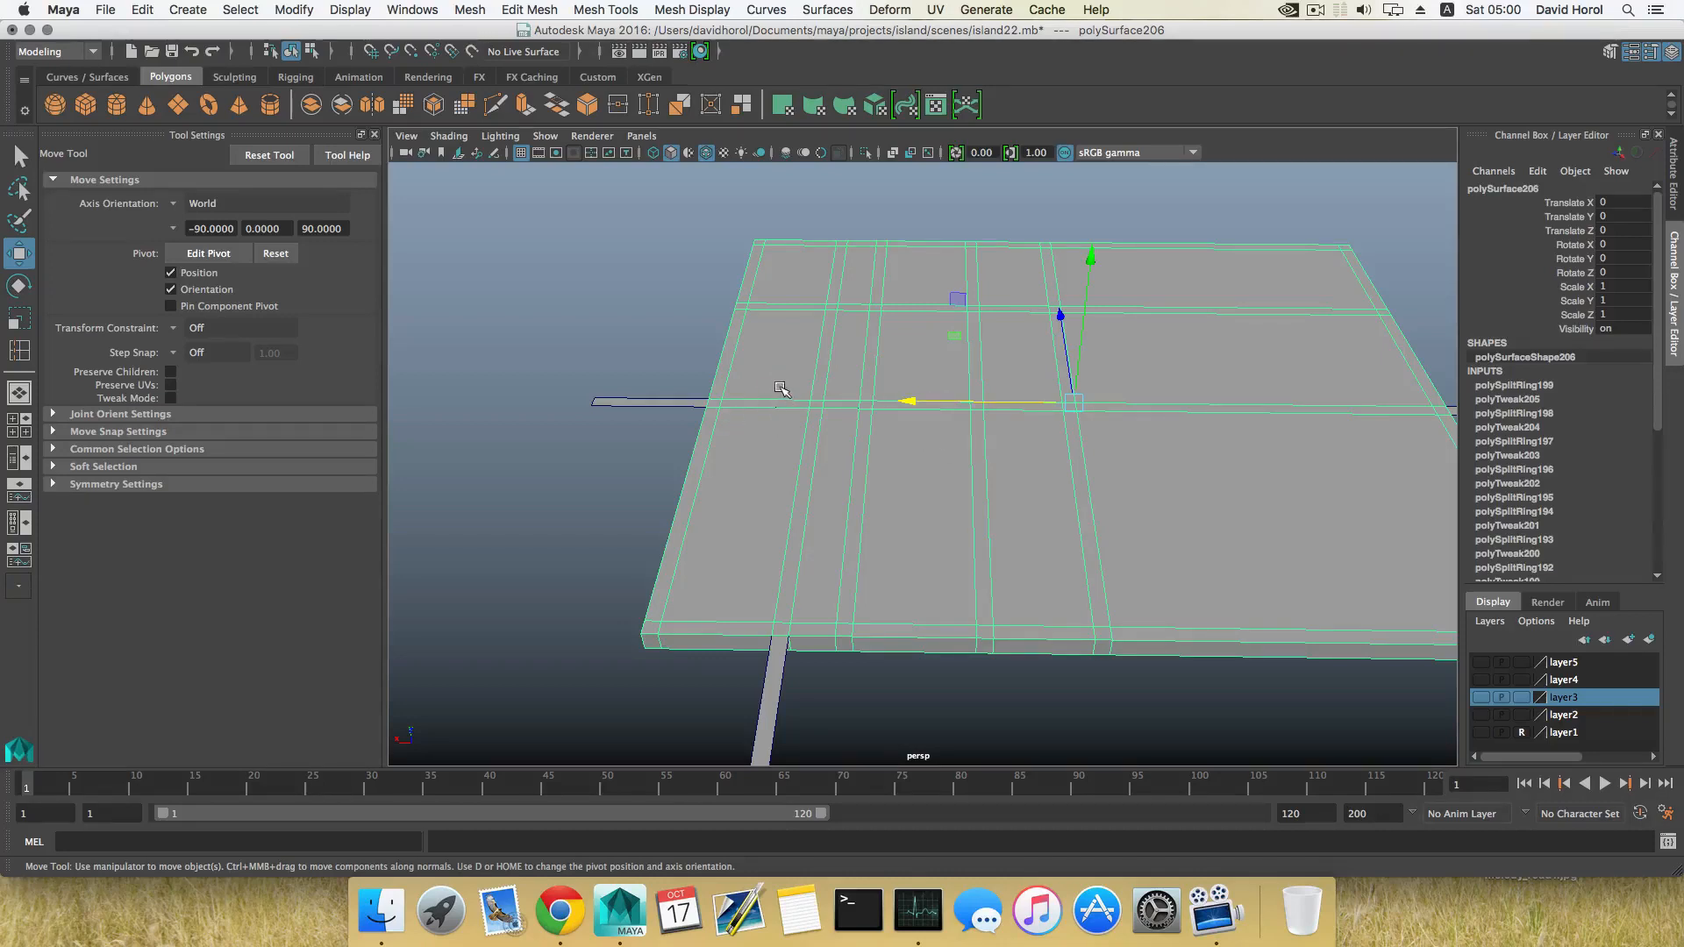
middle_click_drag(881, 500, 930, 535, "alt")
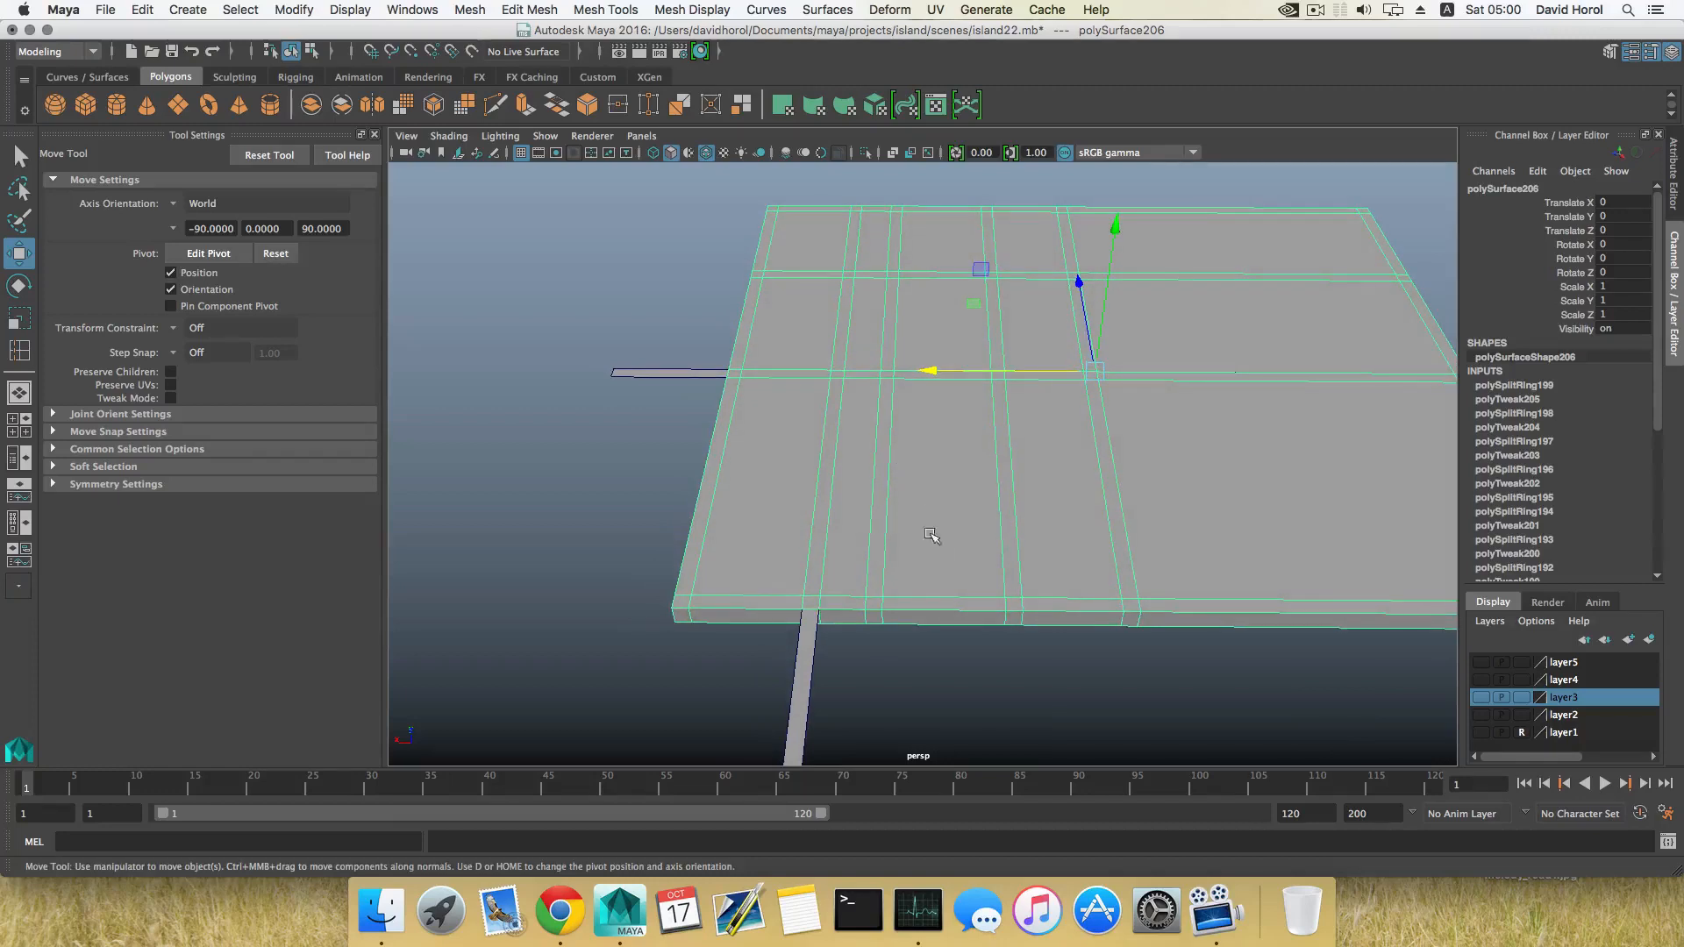
middle_click_drag(959, 591, 996, 551, "alt")
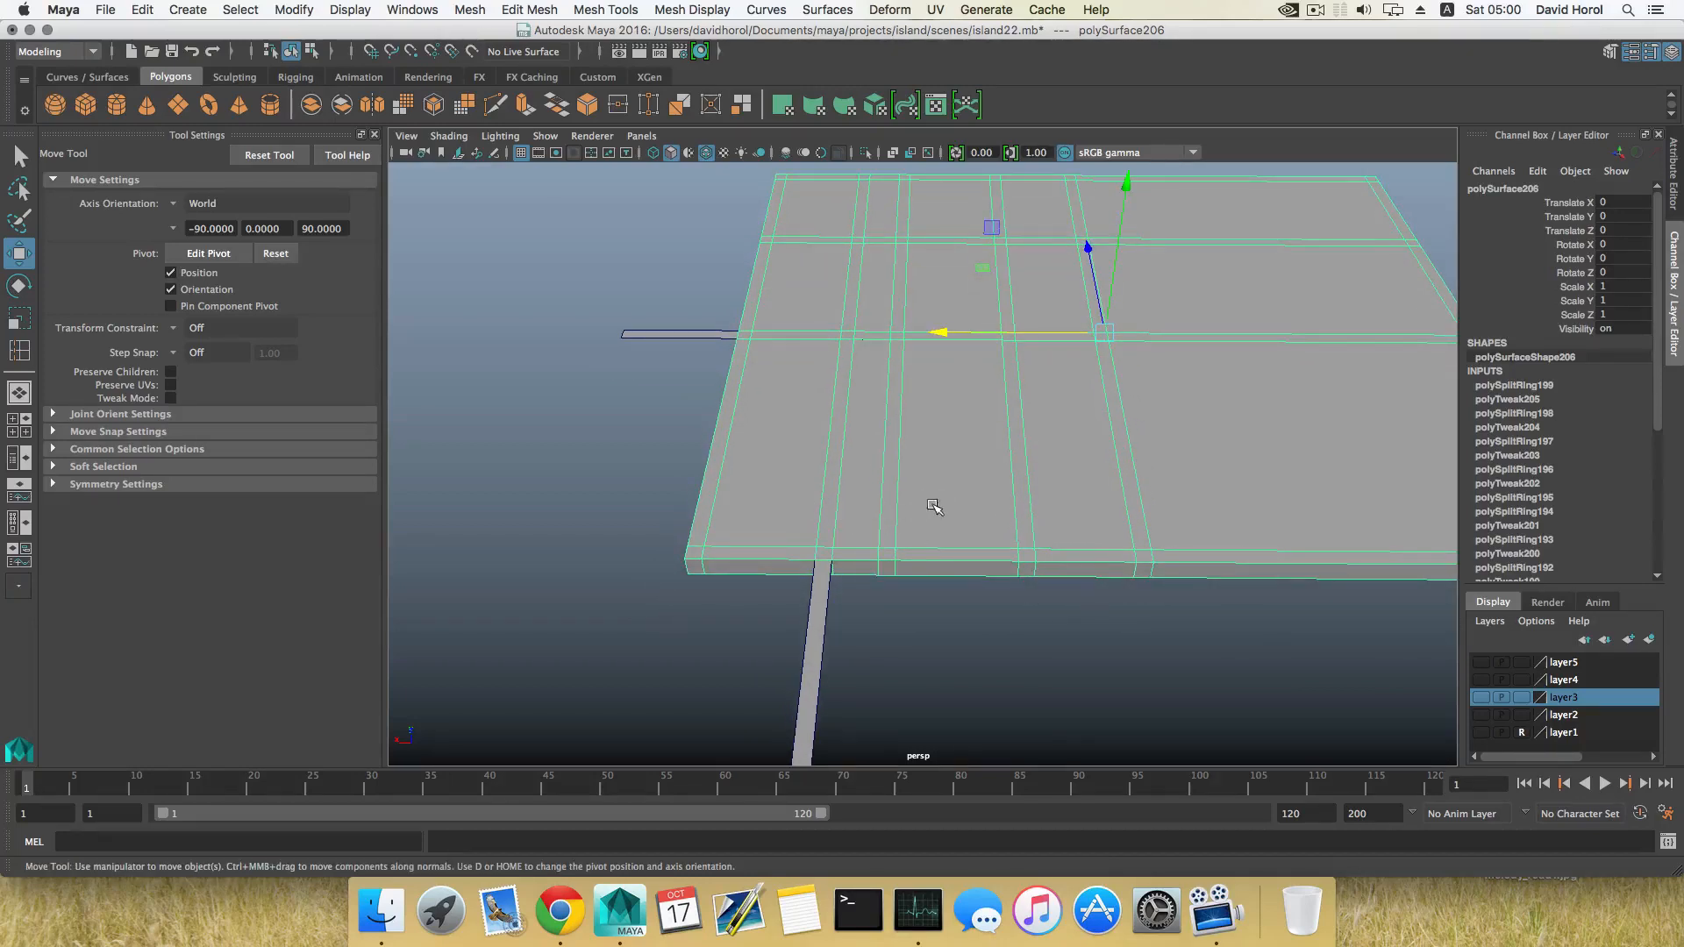
left_click_drag(853, 512, 1056, 488, "alt")
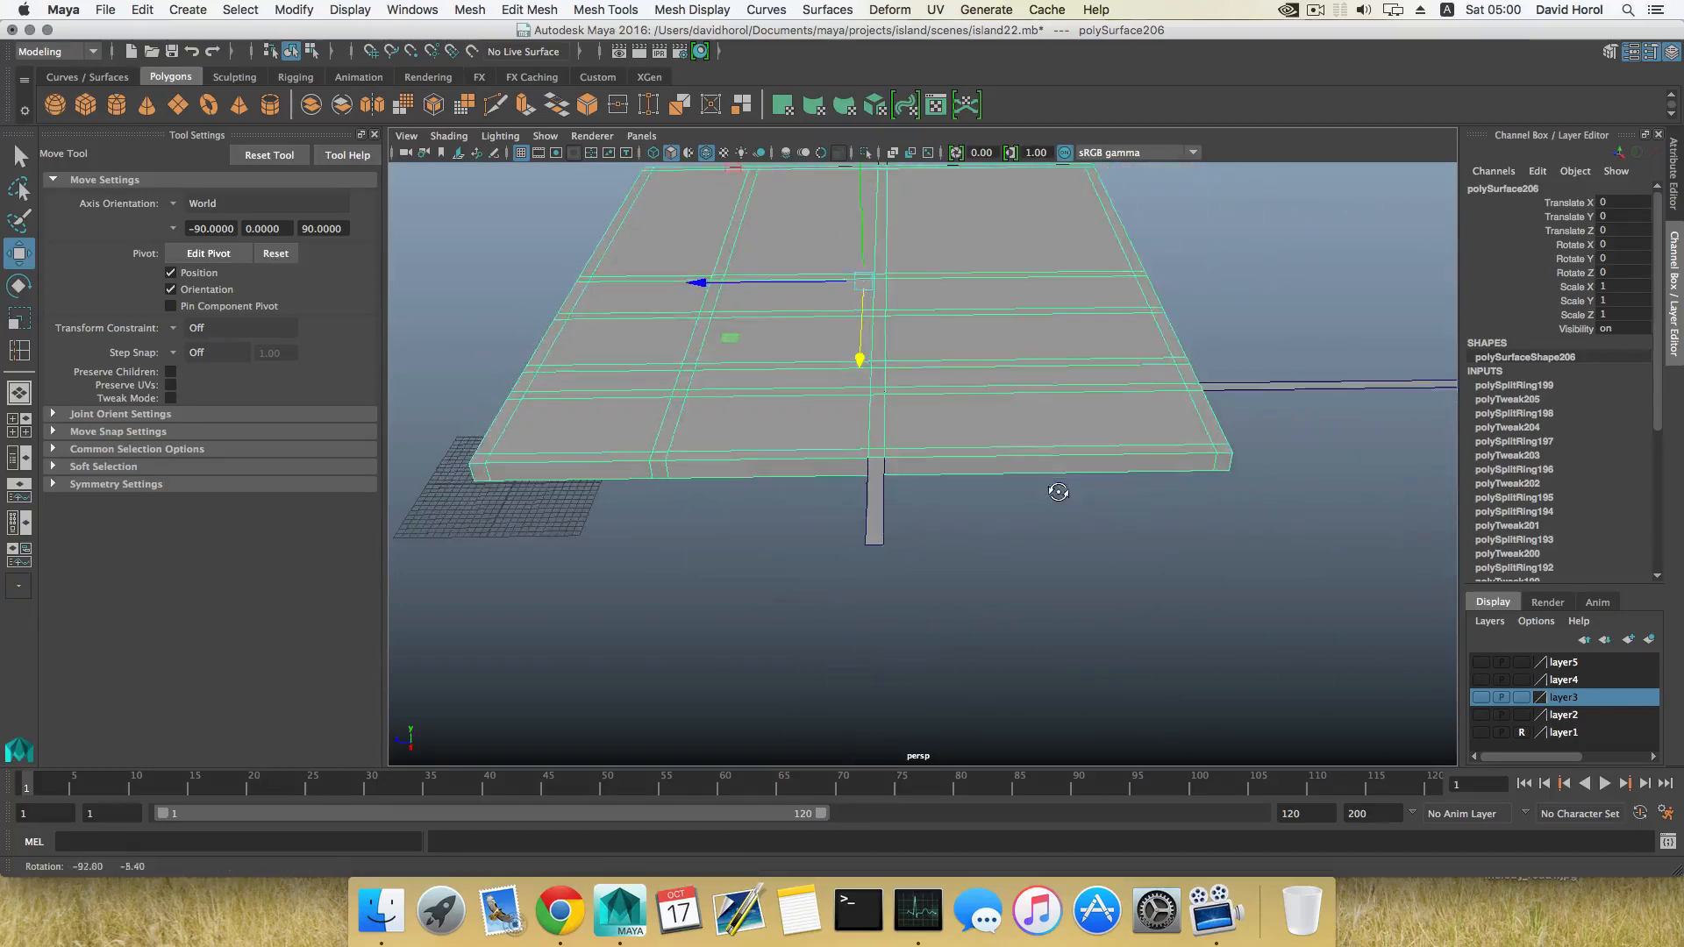
middle_click_drag(1056, 489, 952, 551, "alt")
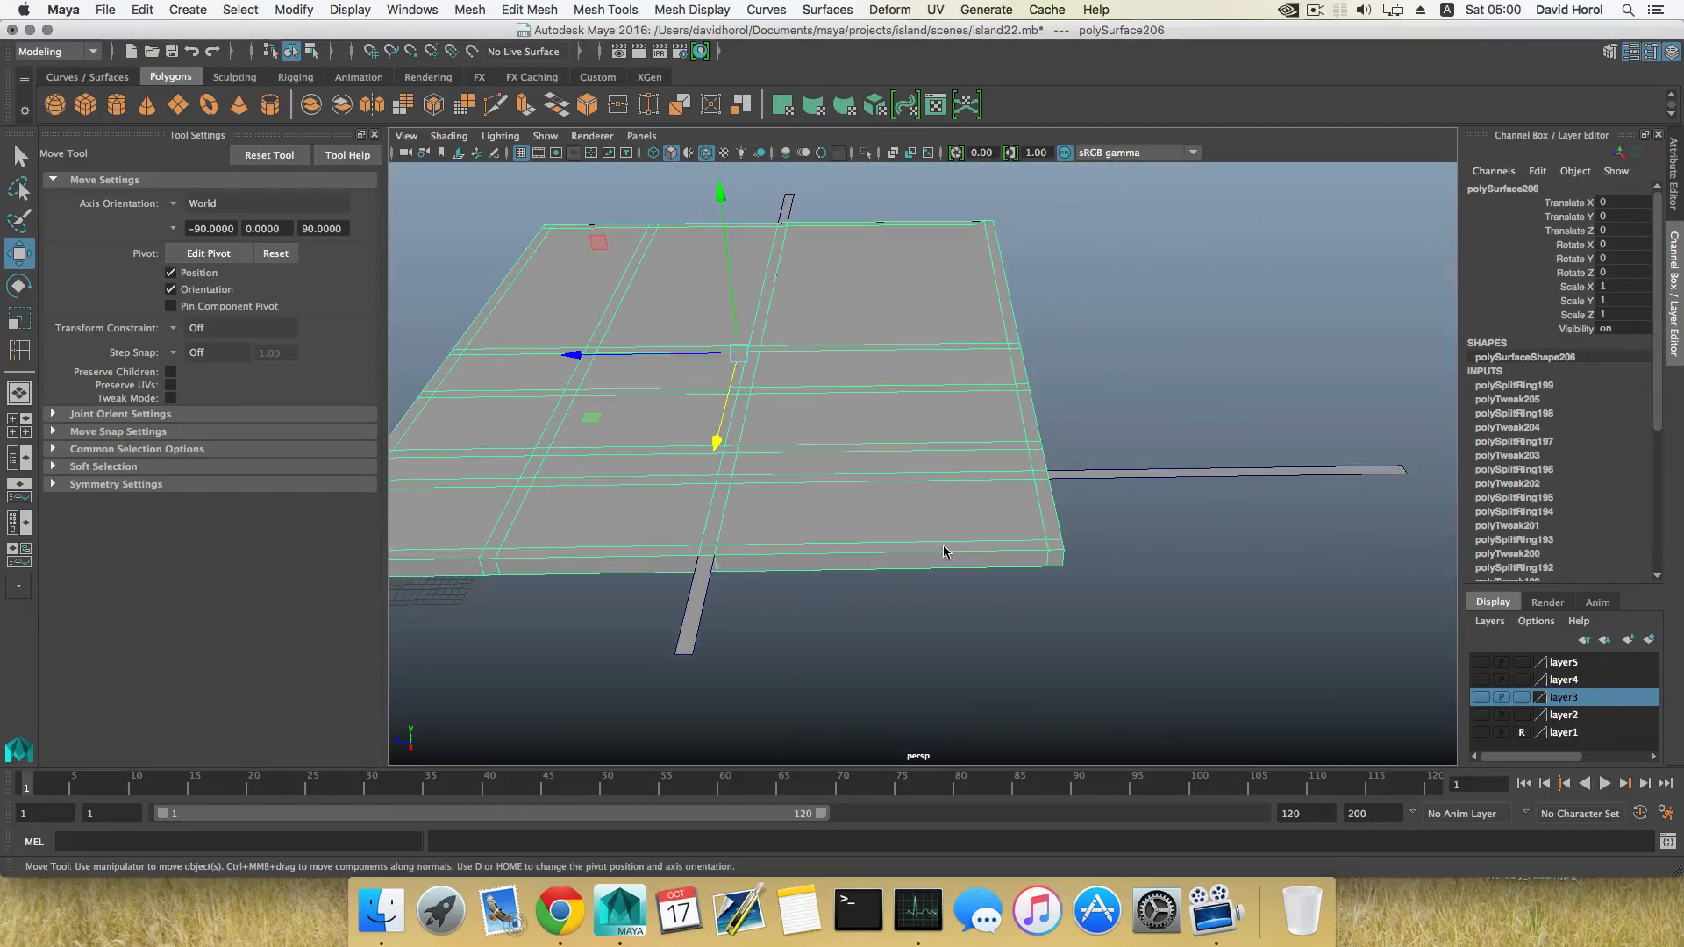
left_click(693, 612)
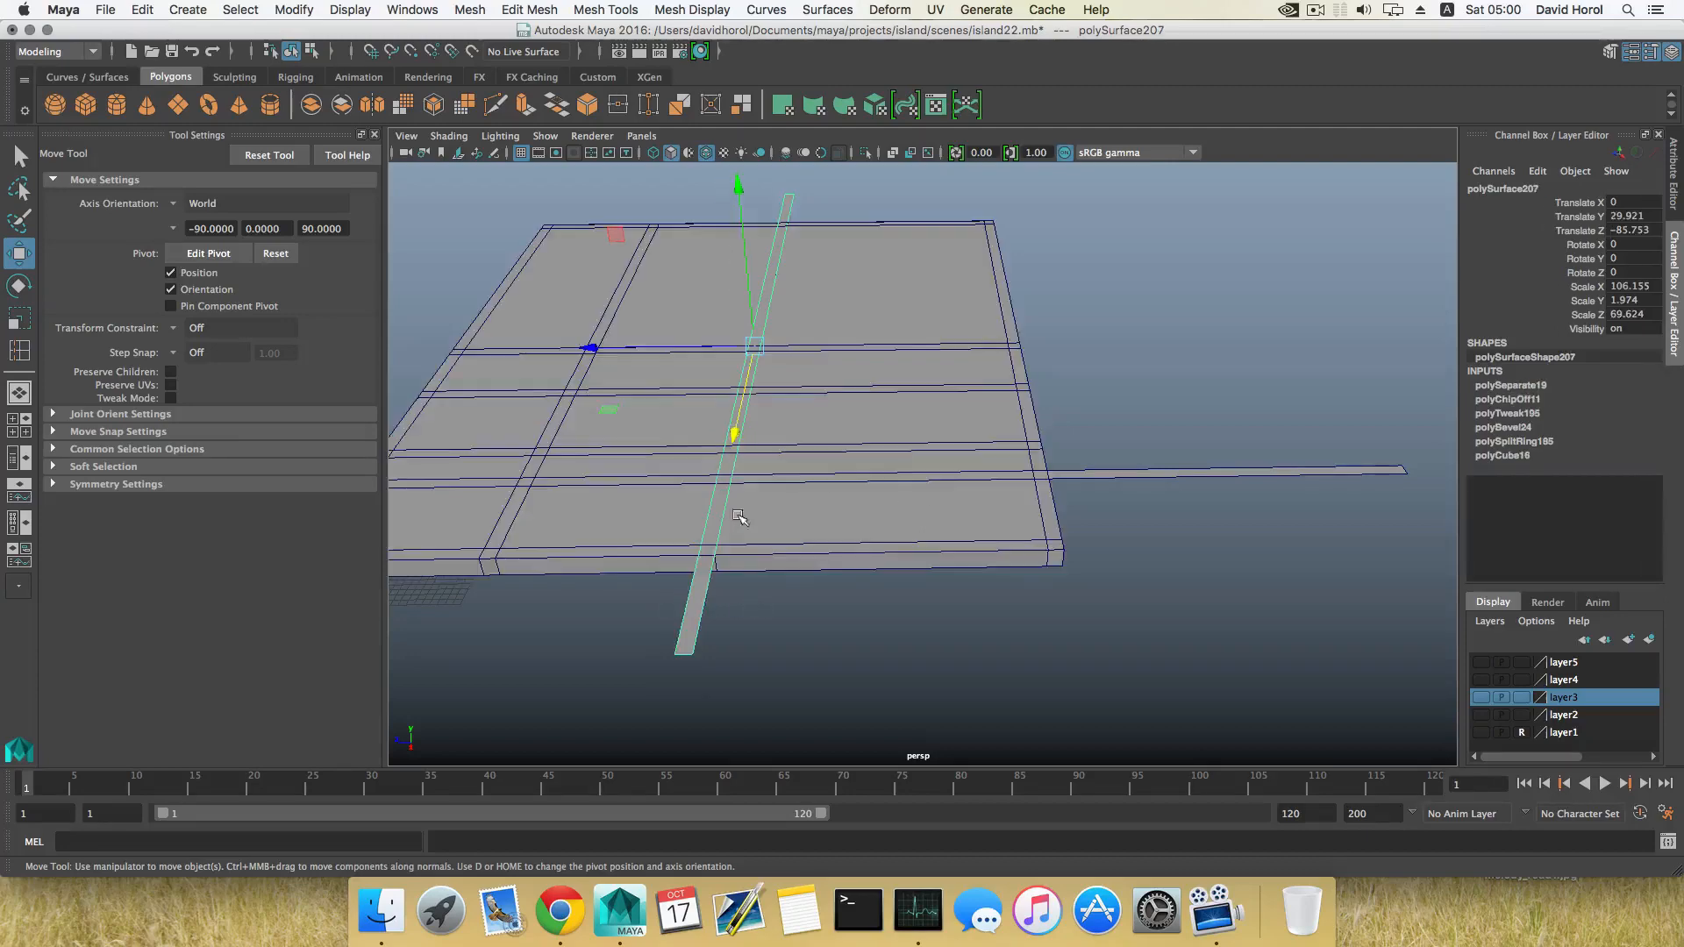
left_click(638, 350)
key("super+z")
left_click_drag(630, 351, 854, 378)
left_click_drag(658, 348, 837, 370)
Insert two edge loops on the slab along the lengthwise strip and snap the first one to the strip's edge.
middle_click_drag(901, 495, 871, 480, "alt")
right_click_drag(880, 507, 812, 529, "shift")
left_click_drag(954, 534, 902, 534)
key("w")
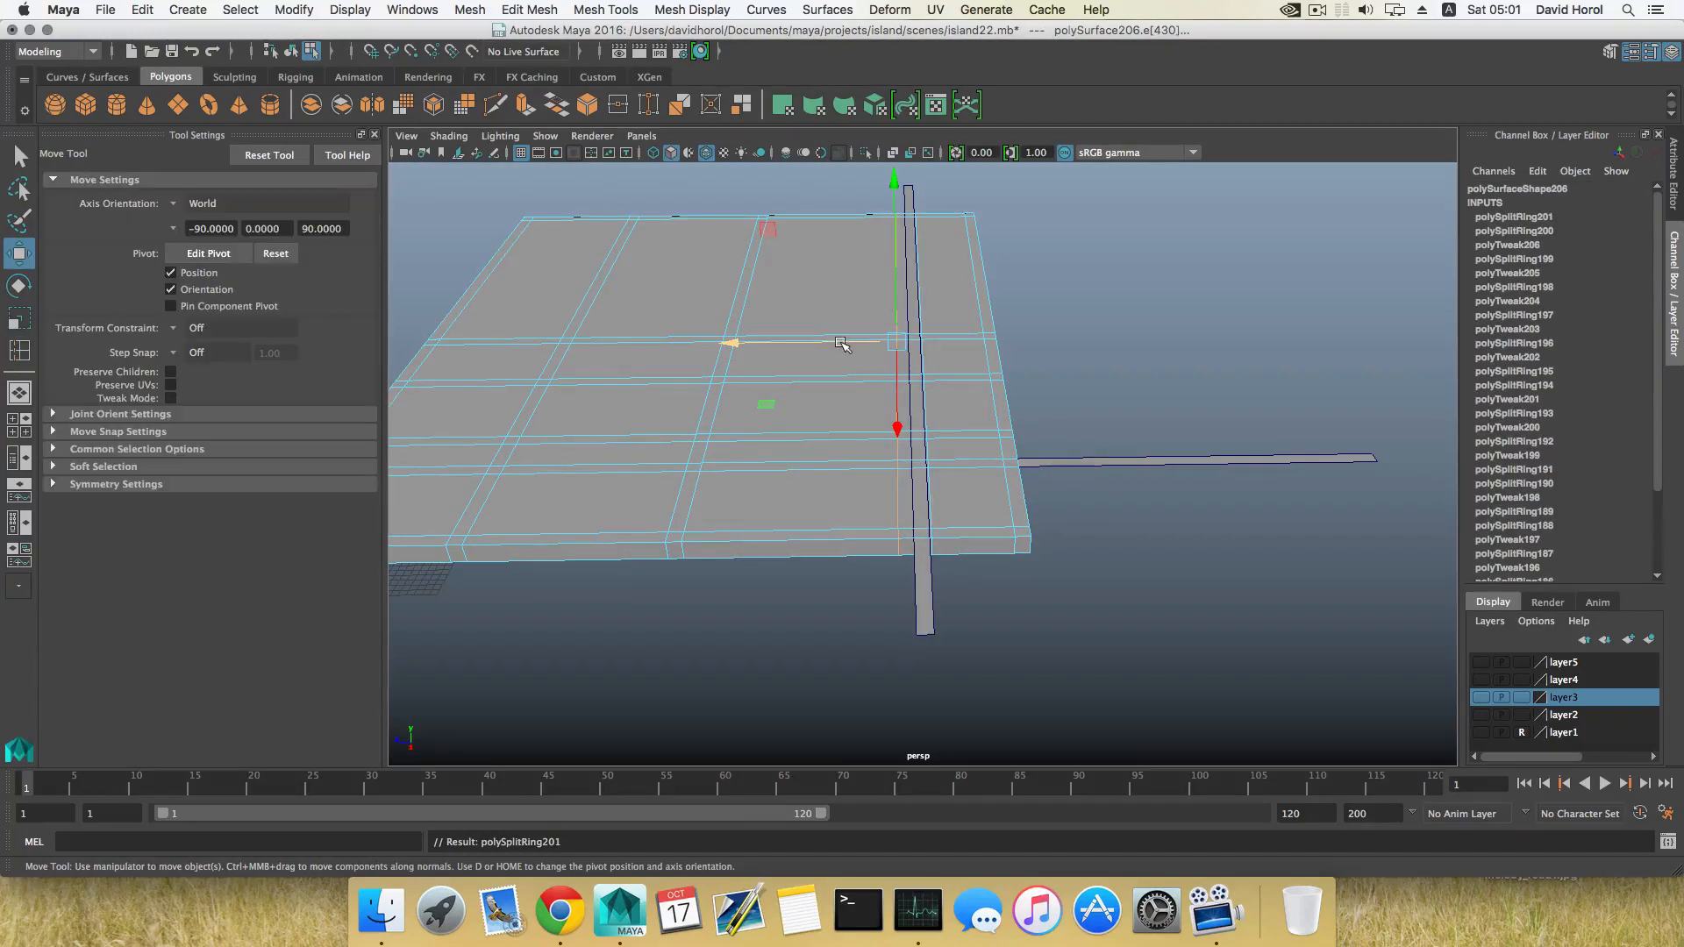
left_click_drag(842, 344, 909, 545)
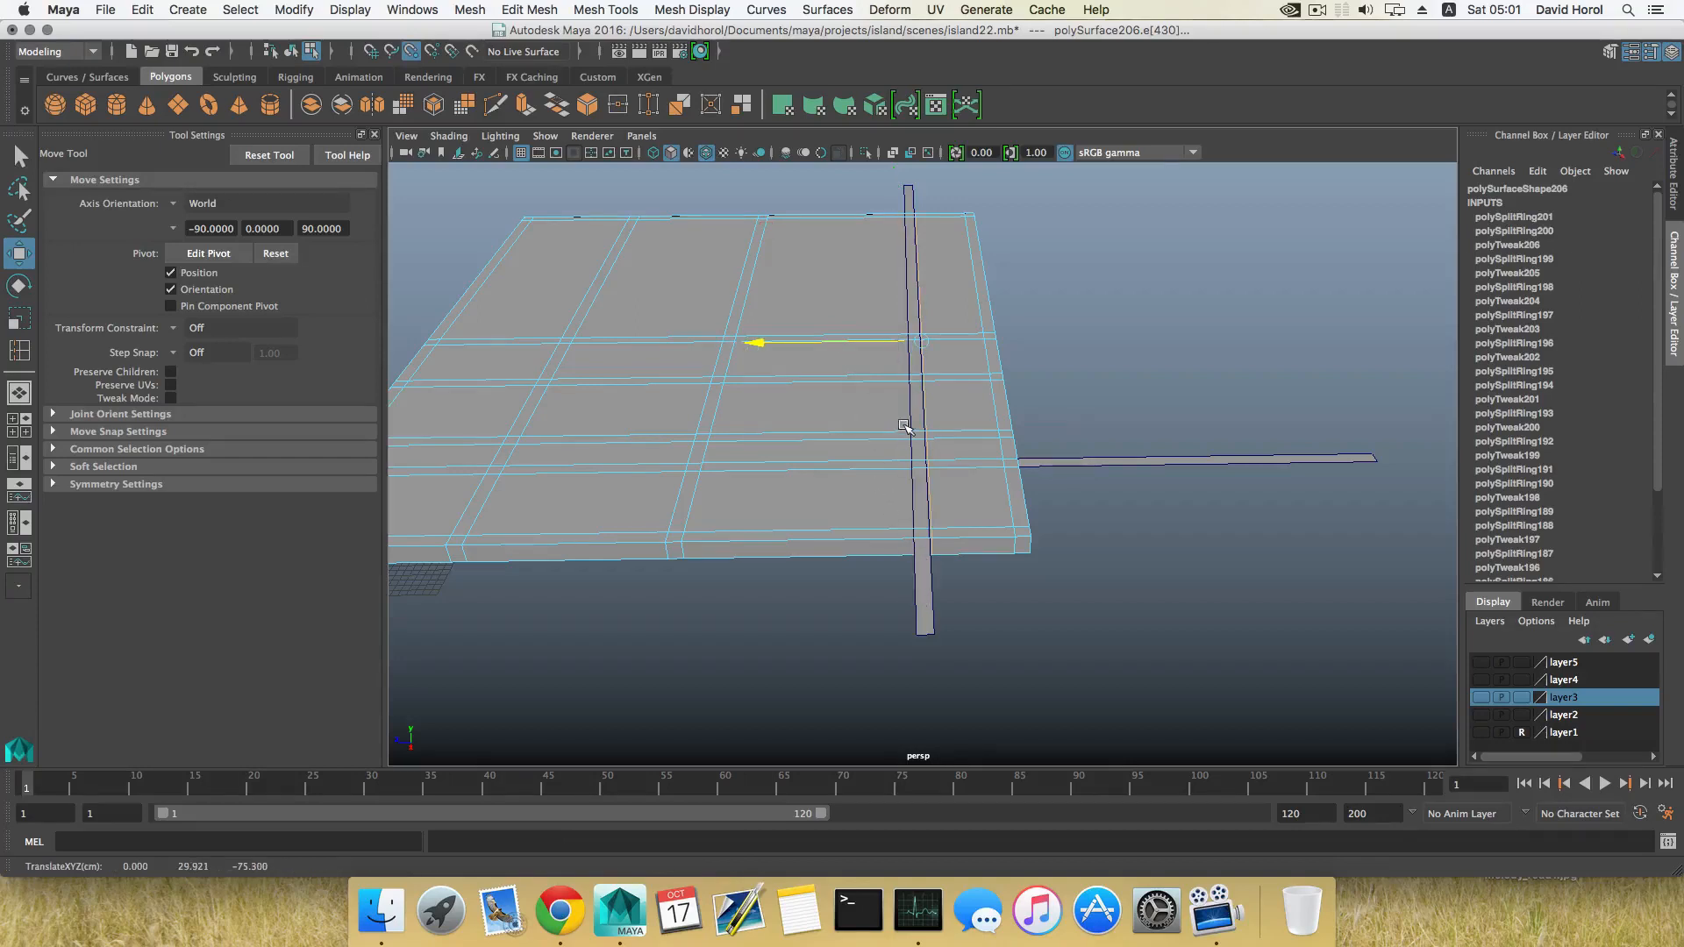
left_click_drag(902, 221, 903, 190)
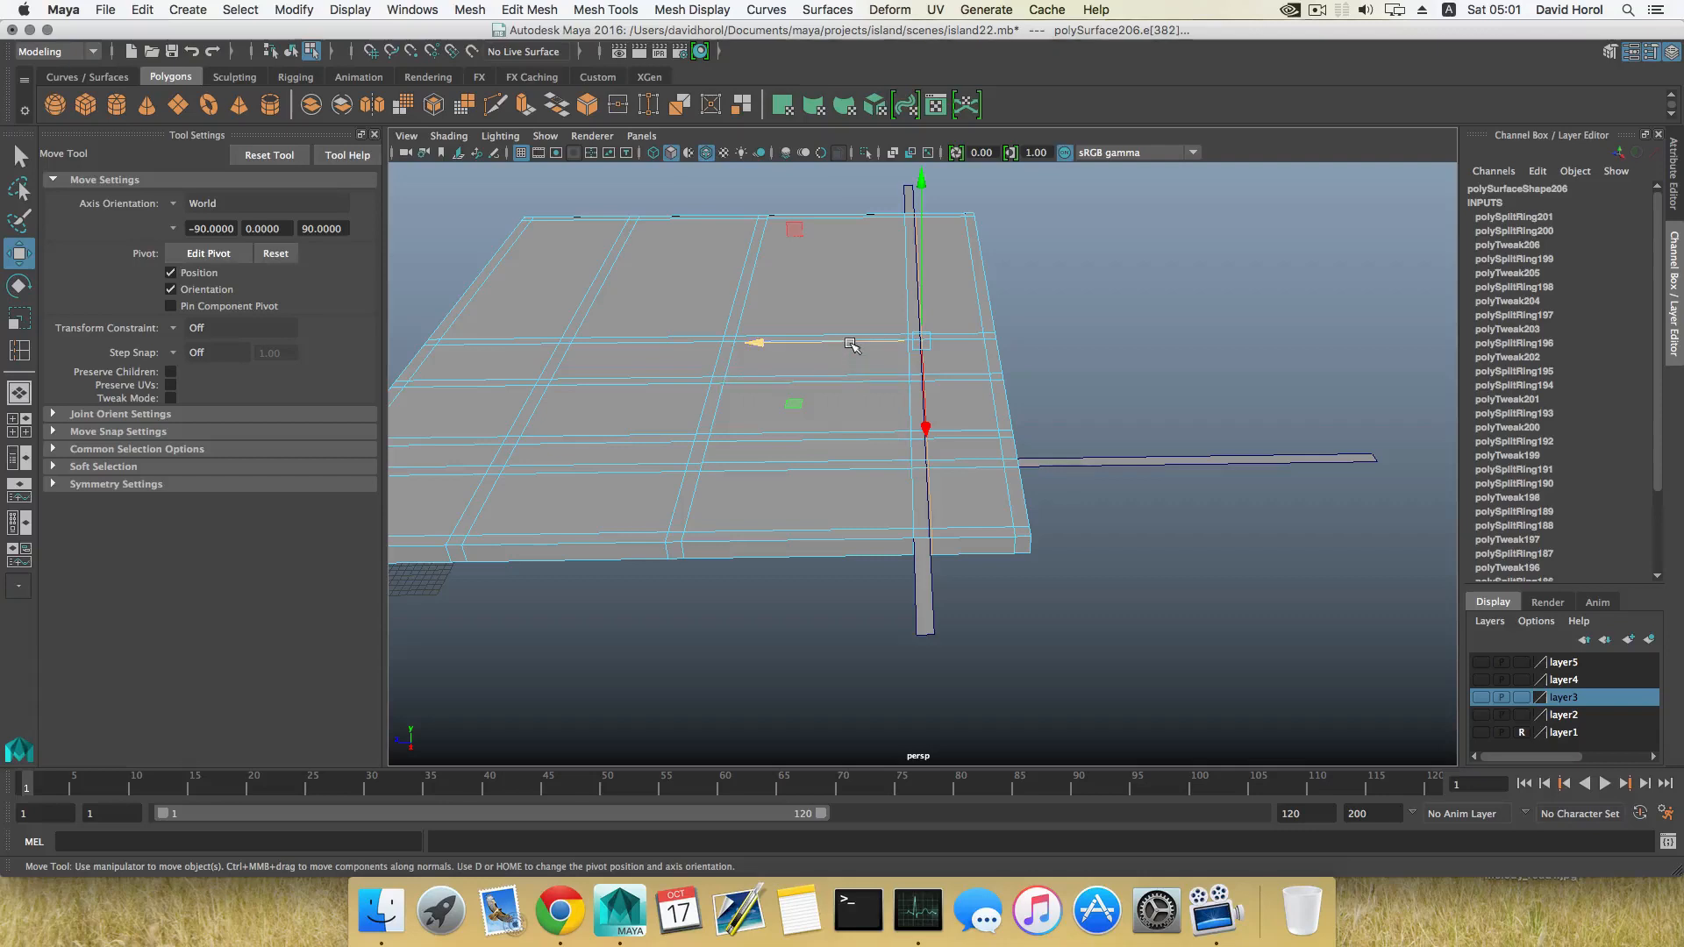
Snap the second lengthwise loop to the strip's opposite edge and return to object selection.
key("v")
left_click_drag(853, 345, 883, 354)
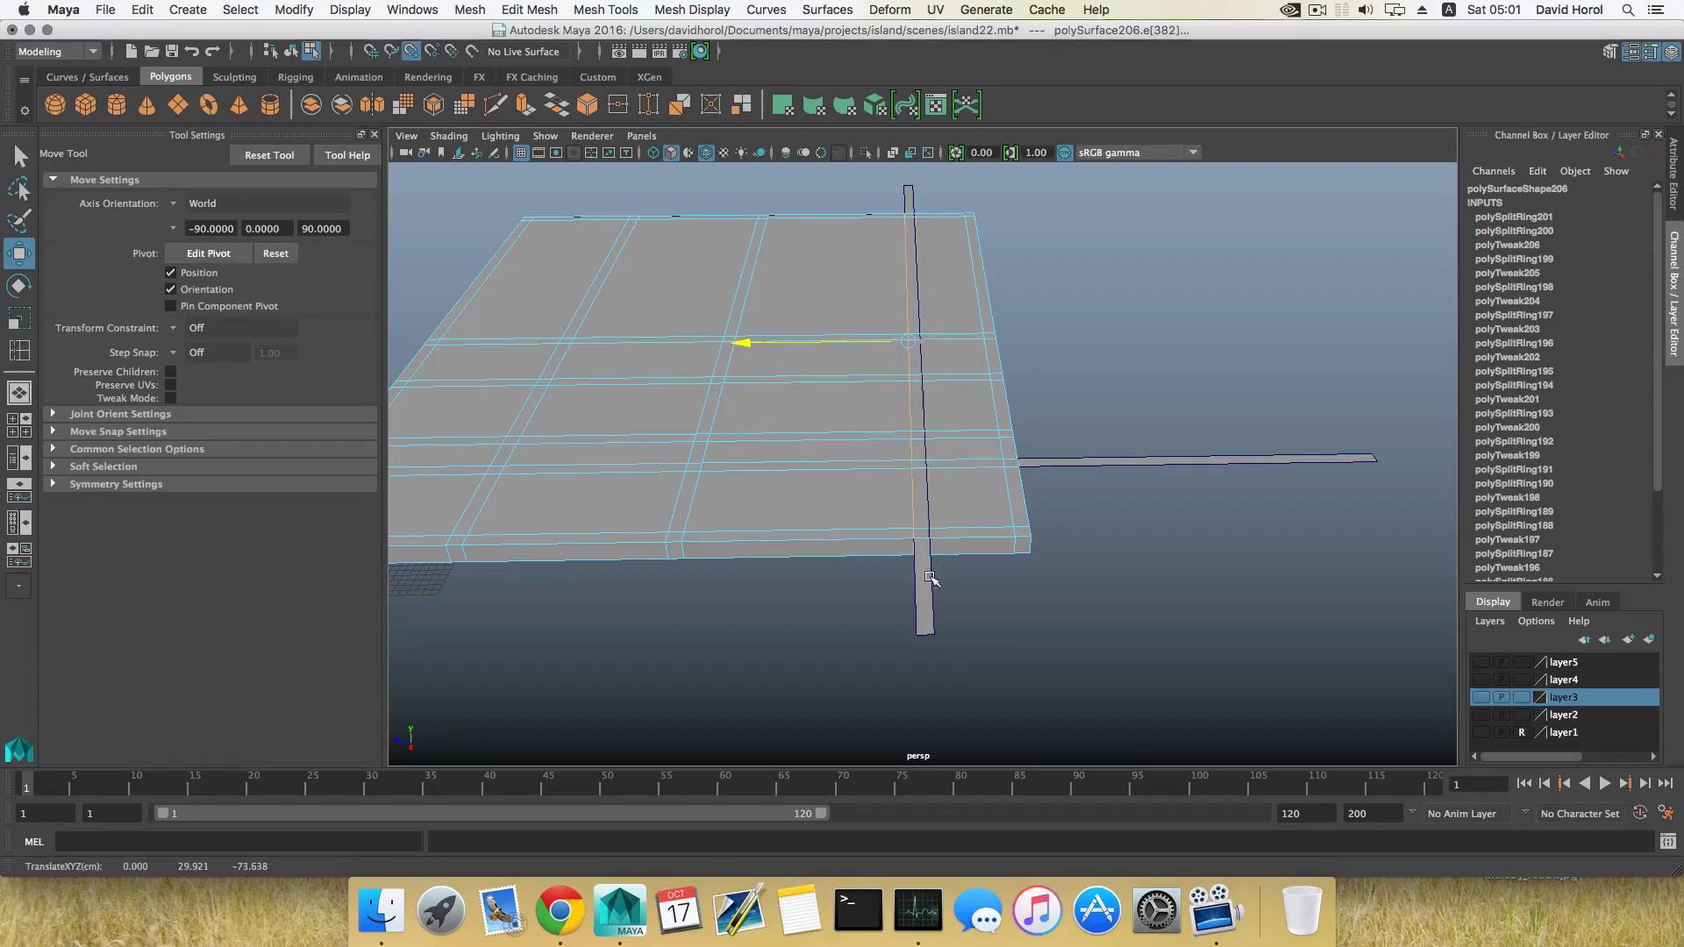
left_click_drag(956, 554, 919, 601)
left_click_drag(906, 190, 905, 189)
key("F8")
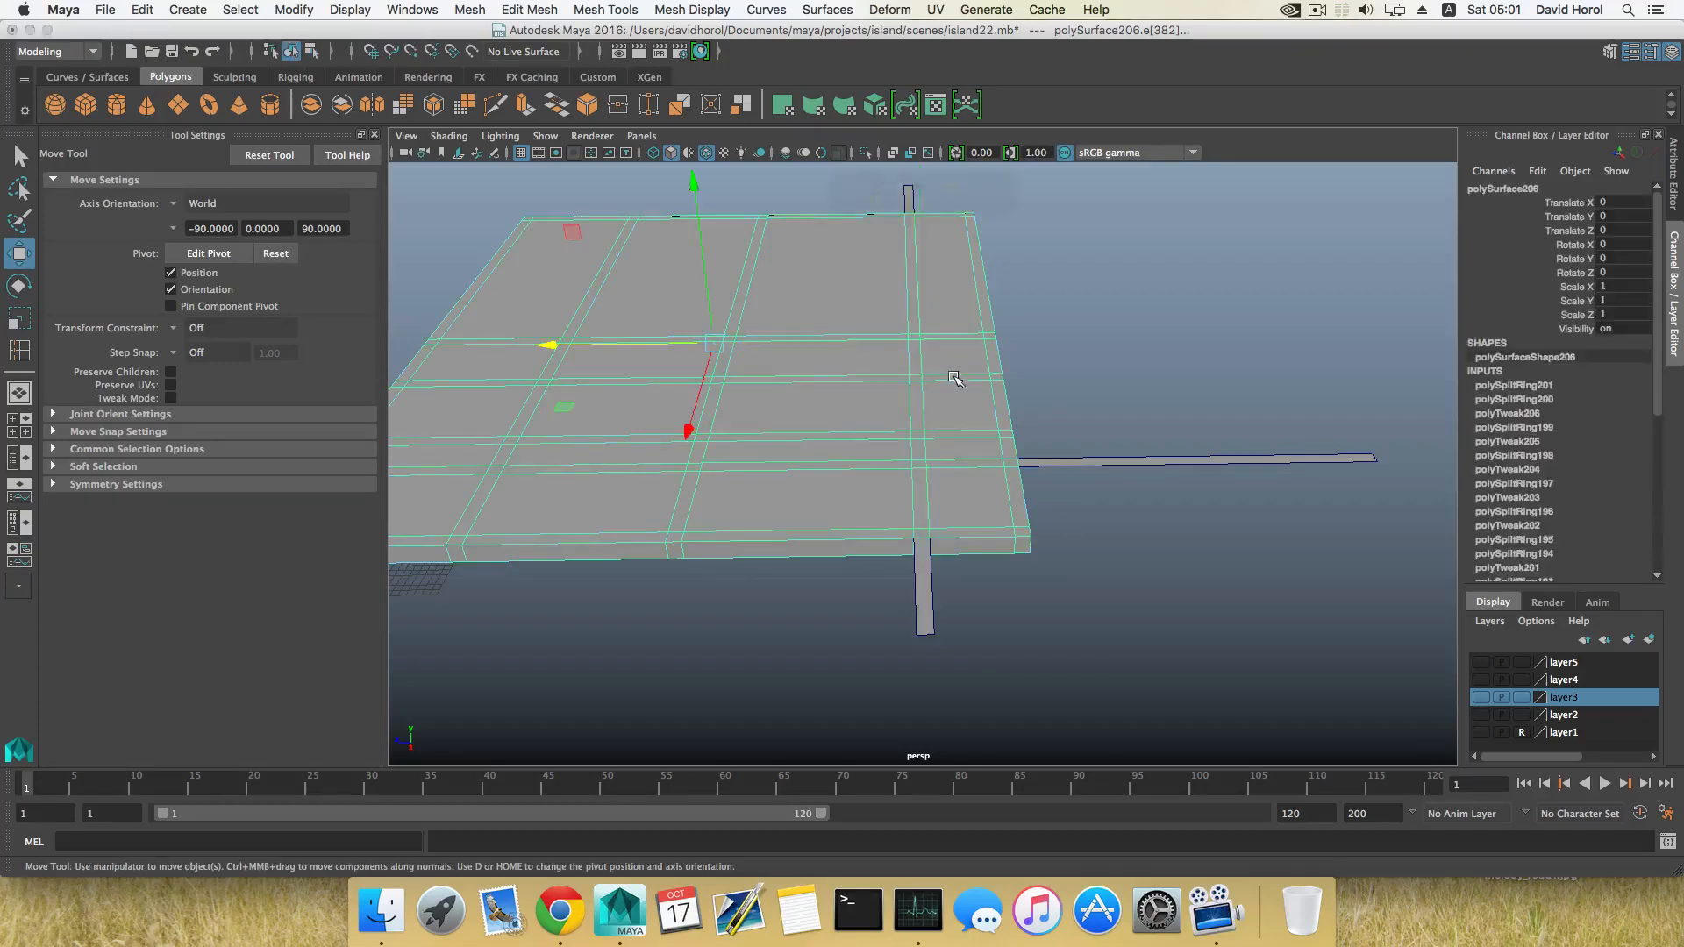
Move the lengthwise strip along Z between the newest loop pair and the neighbouring lengthwise pair.
left_click(924, 605)
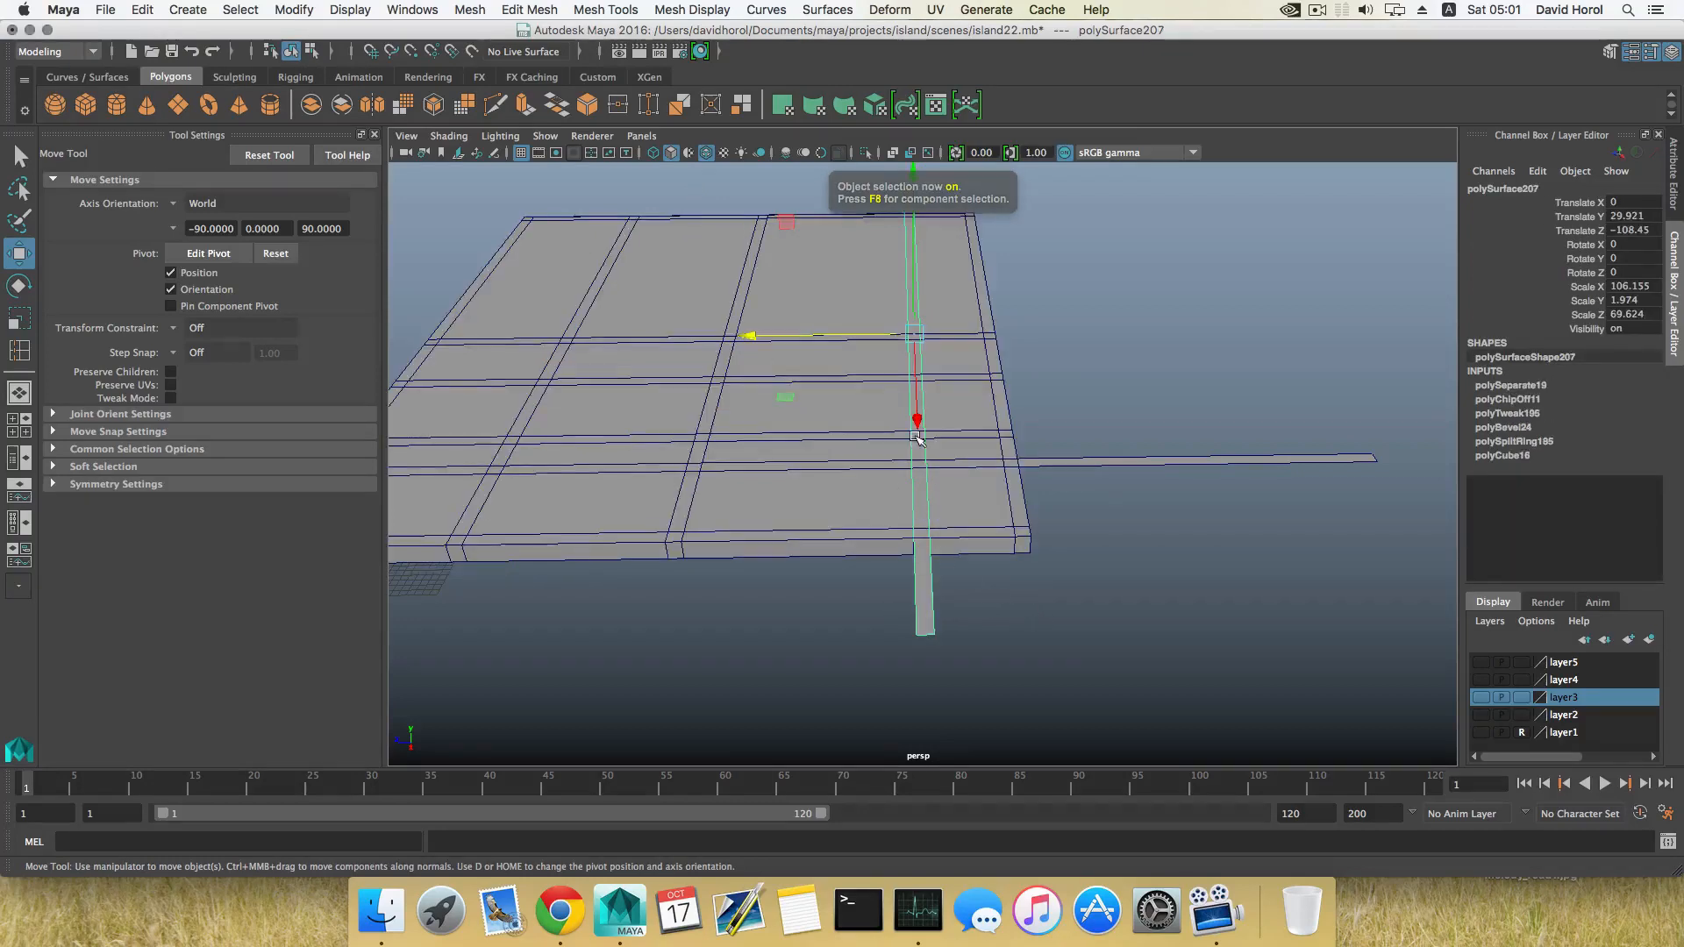
left_click_drag(808, 347, 684, 353)
left_click_drag(816, 396, 894, 416, "alt")
Insert two edge loops along the moved strip and snap the one nearer the slab's border to the strip's edge at Z -59.362.
right_click_drag(899, 432, 874, 476, "shift")
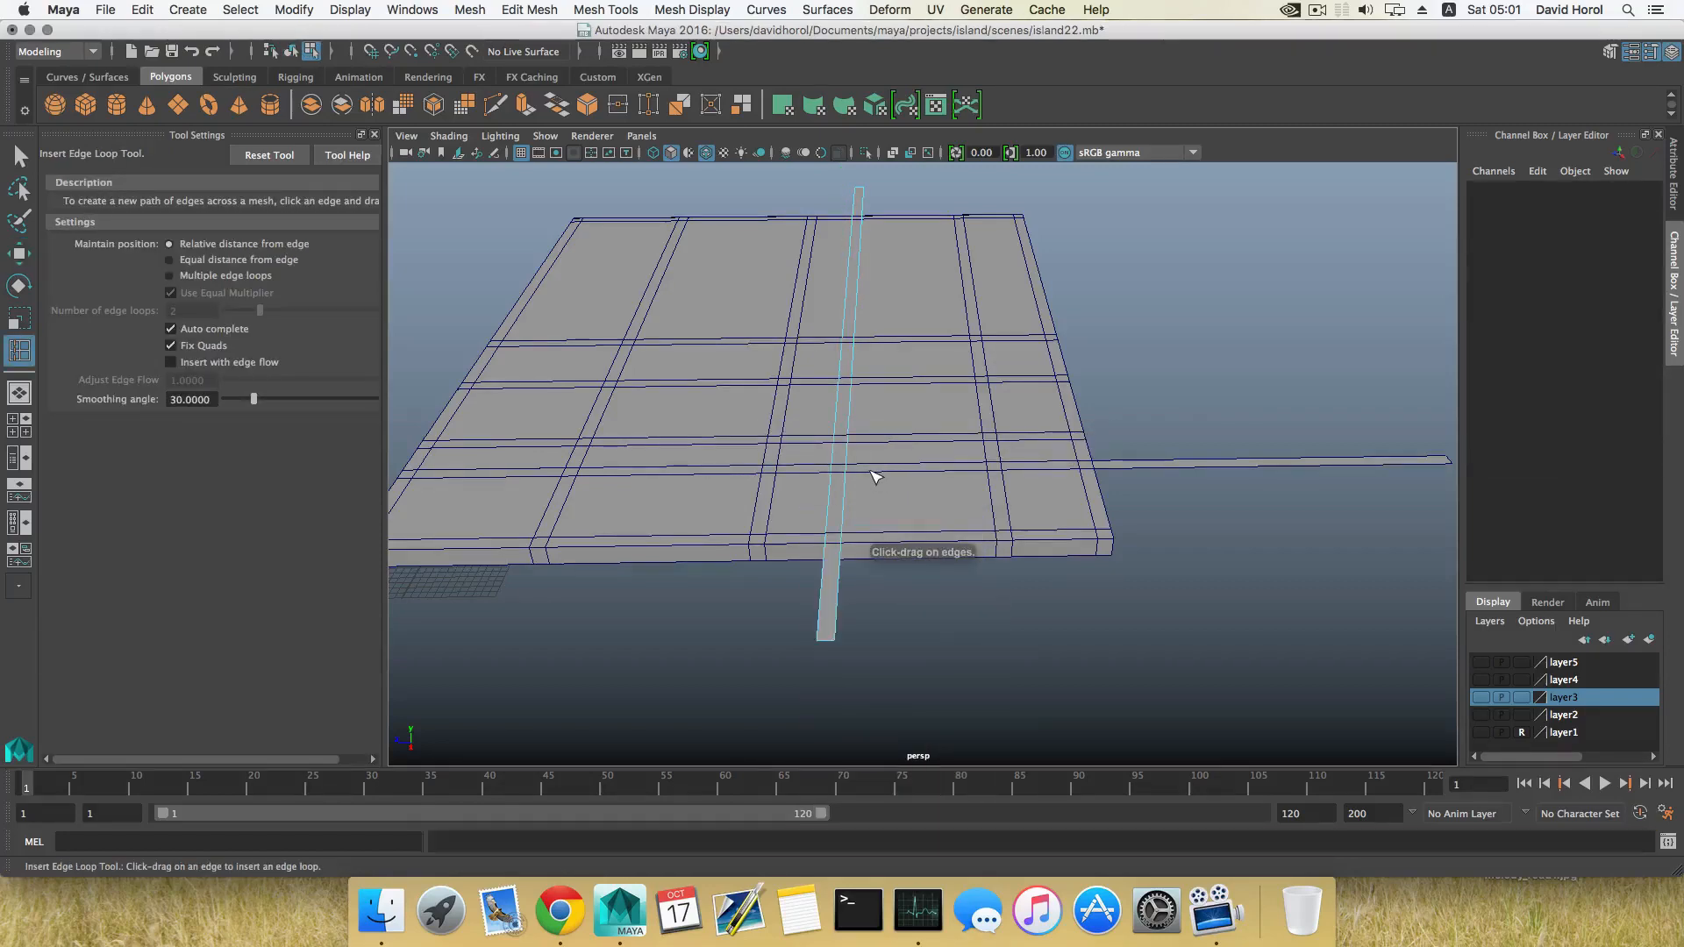
left_click(876, 477)
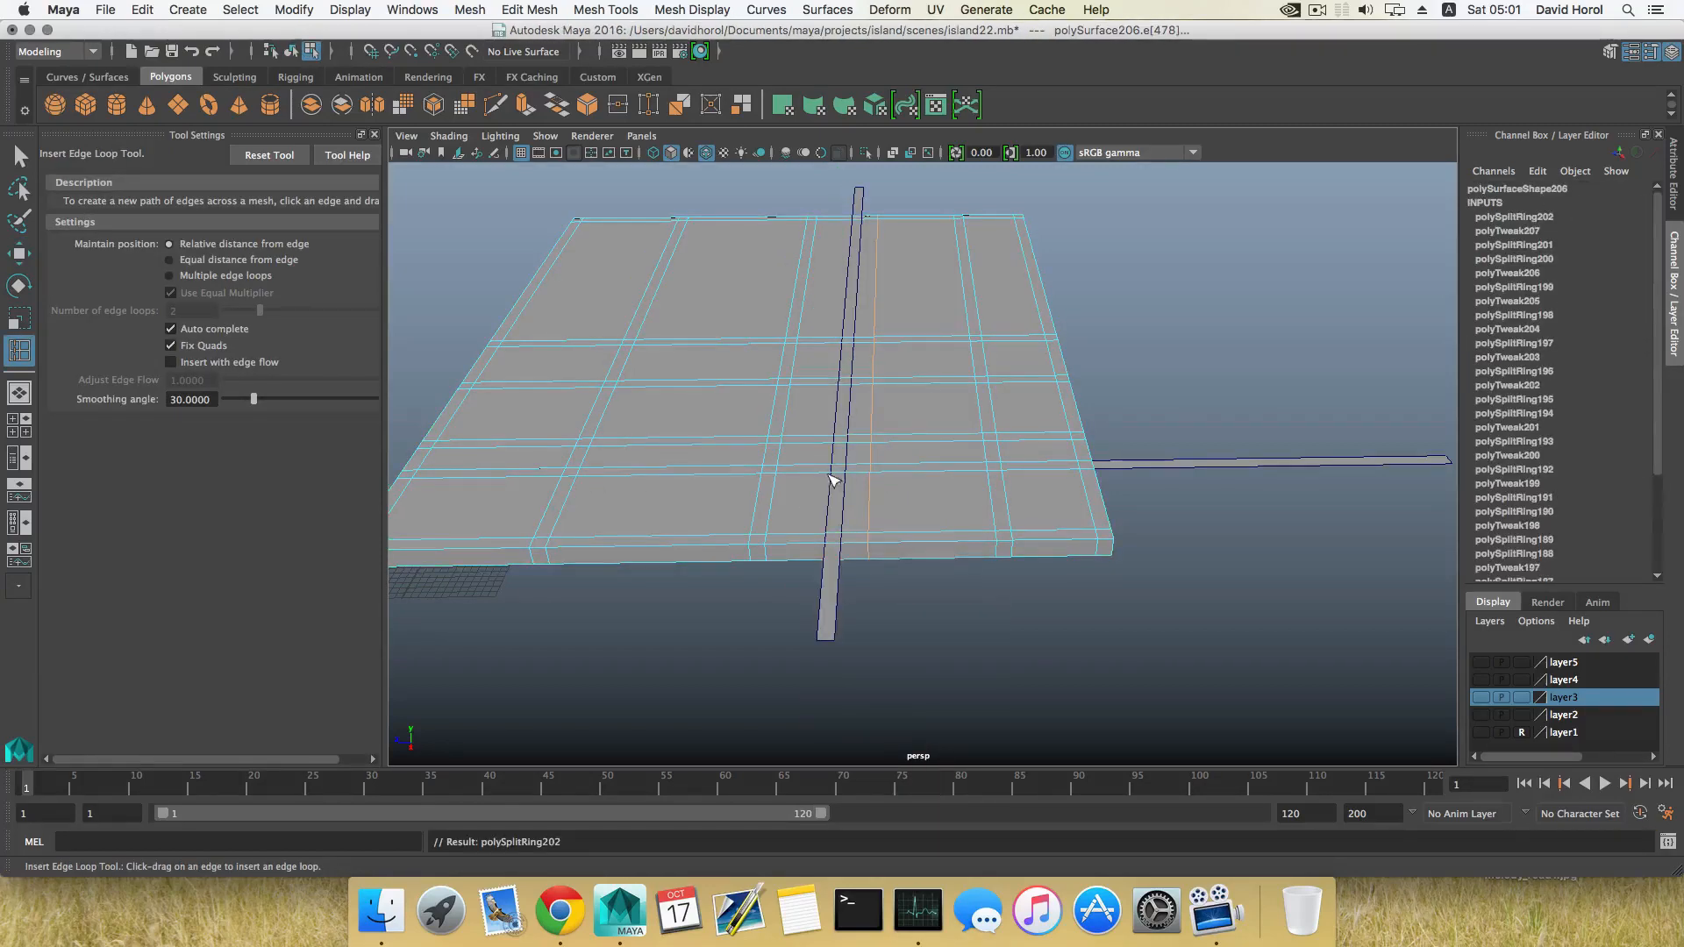
left_click(835, 478)
key("w")
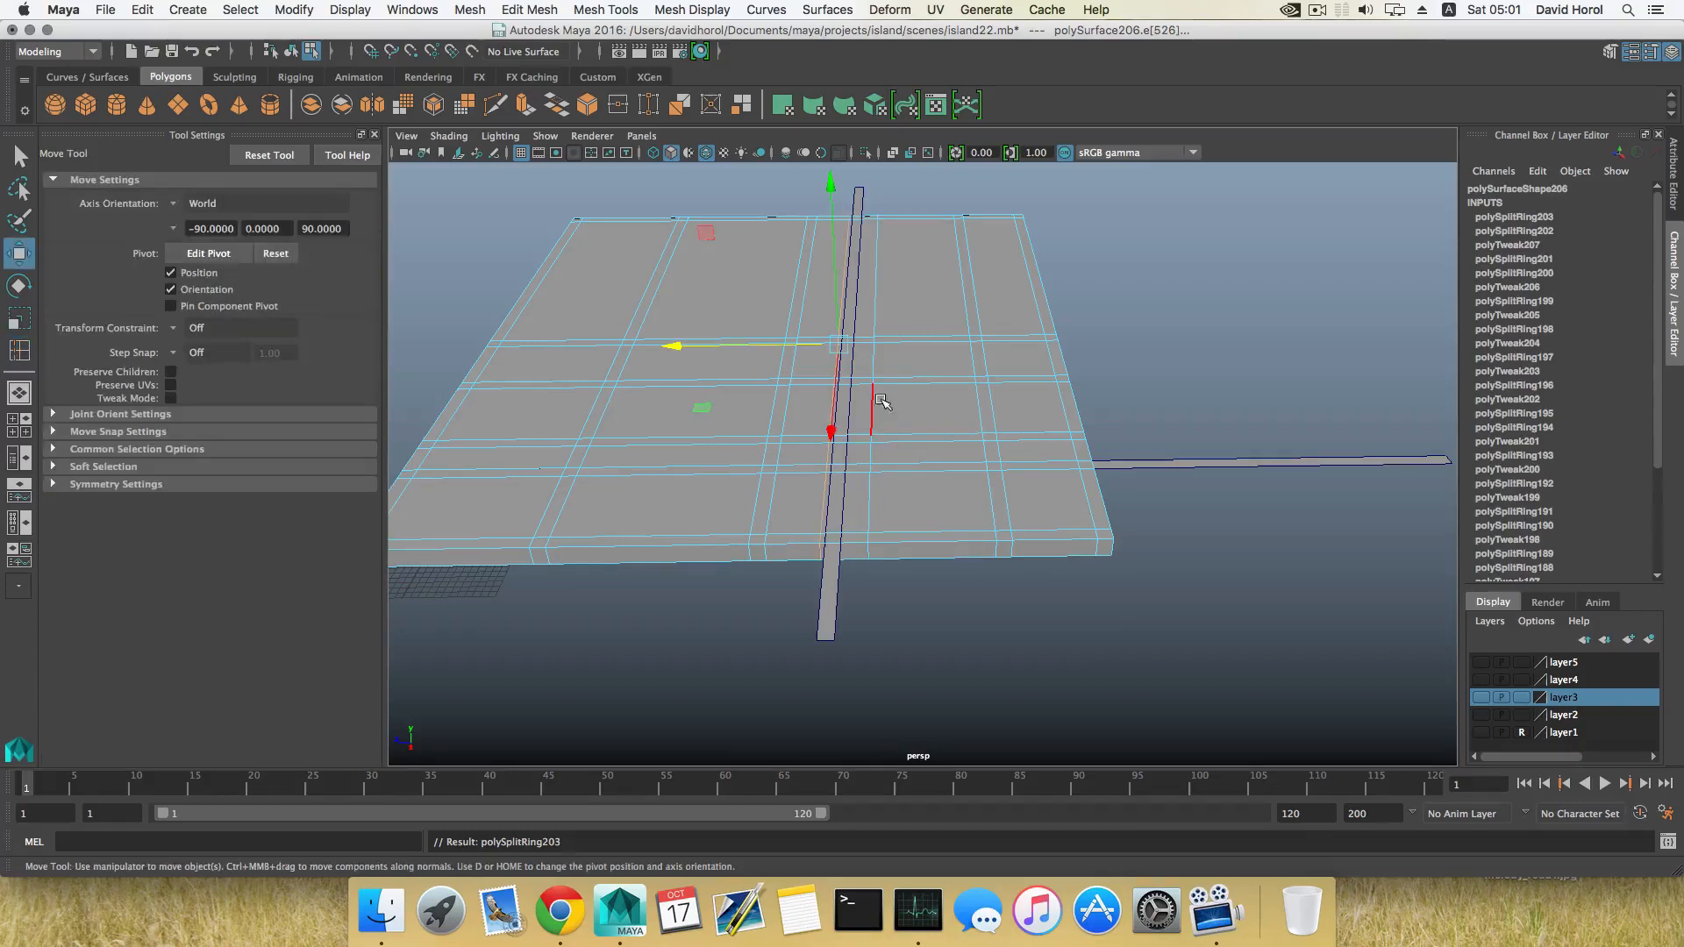
left_click(847, 364)
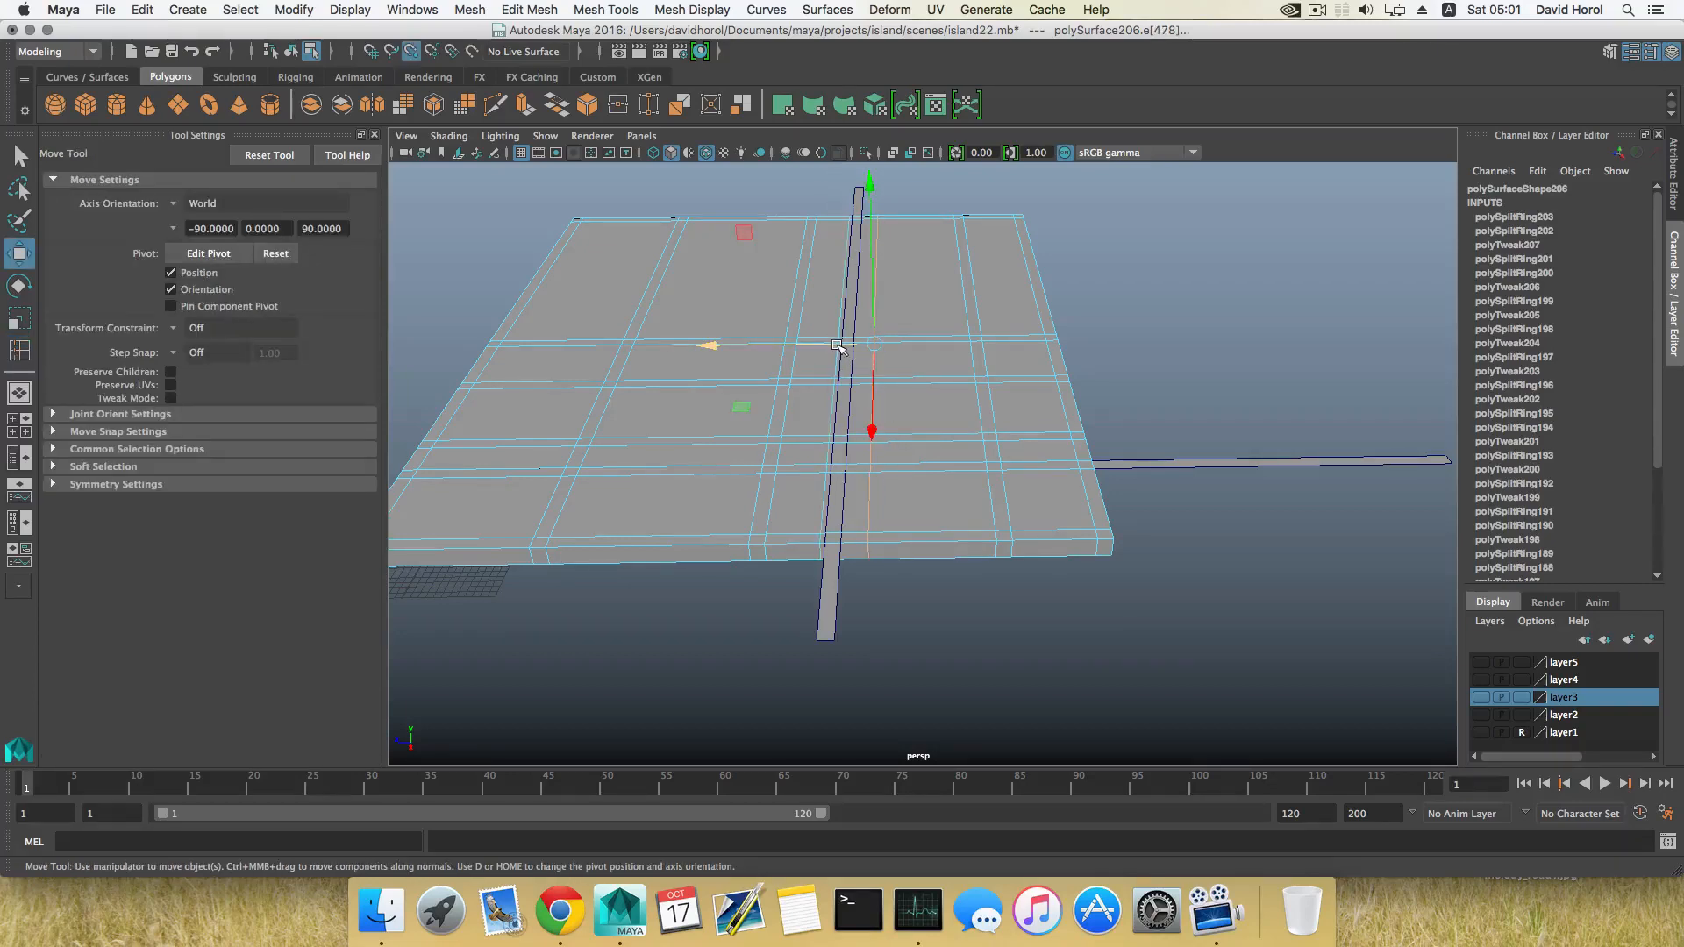
left_click_drag(838, 346, 844, 373)
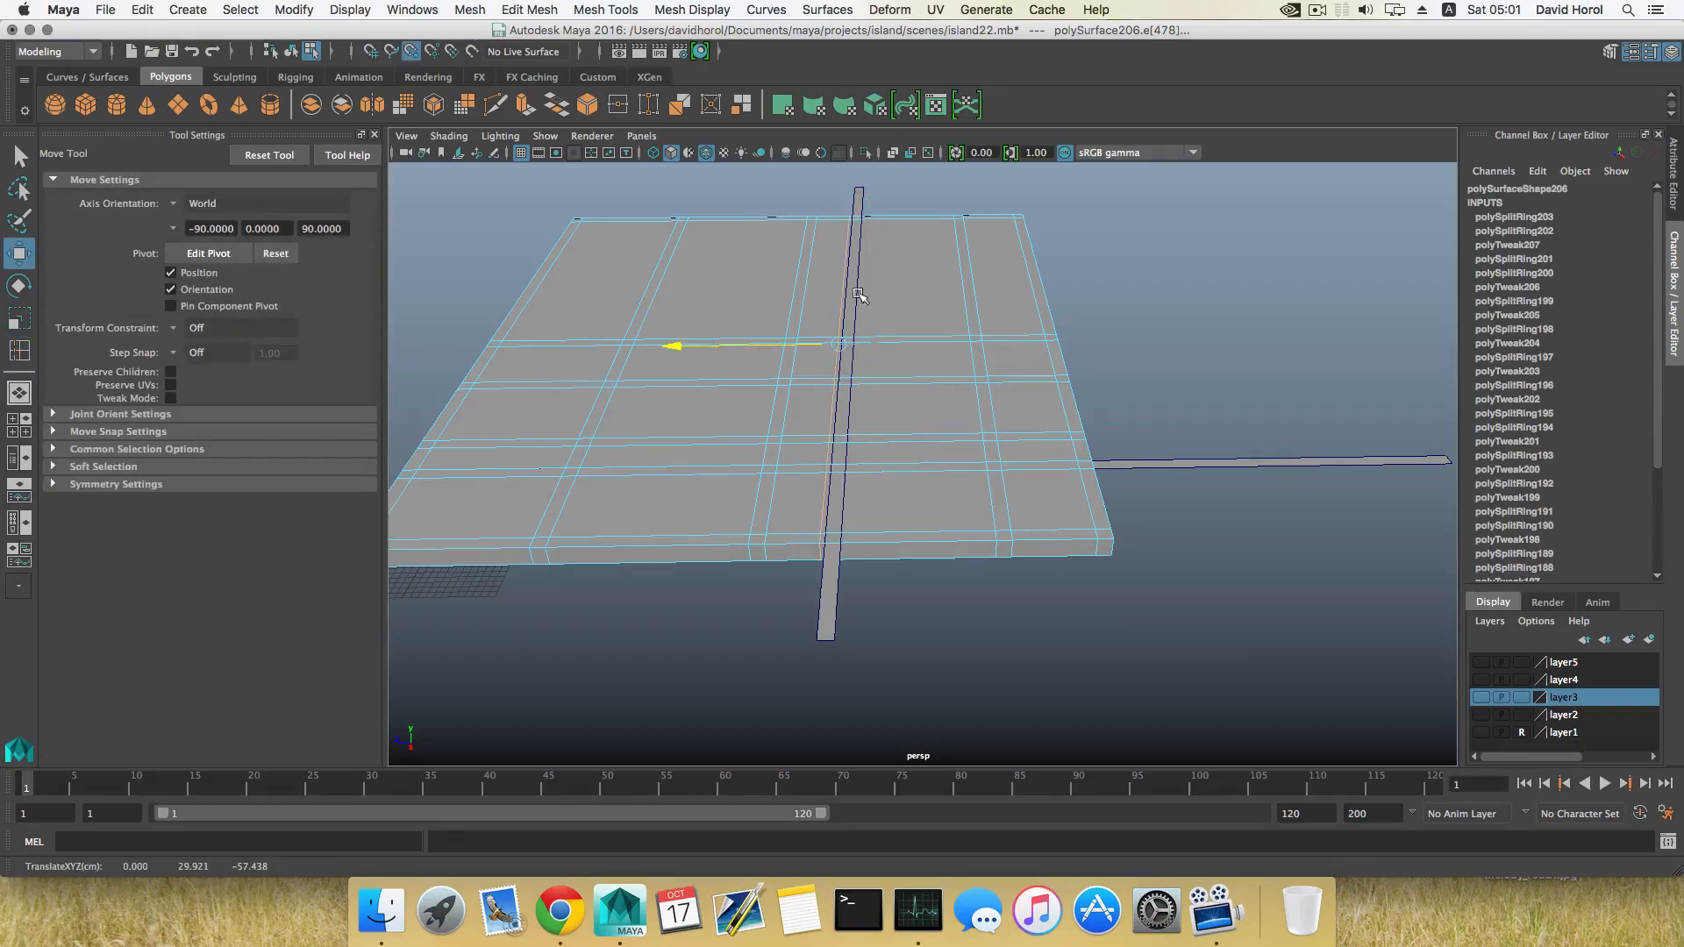
left_click_drag(859, 296, 860, 196)
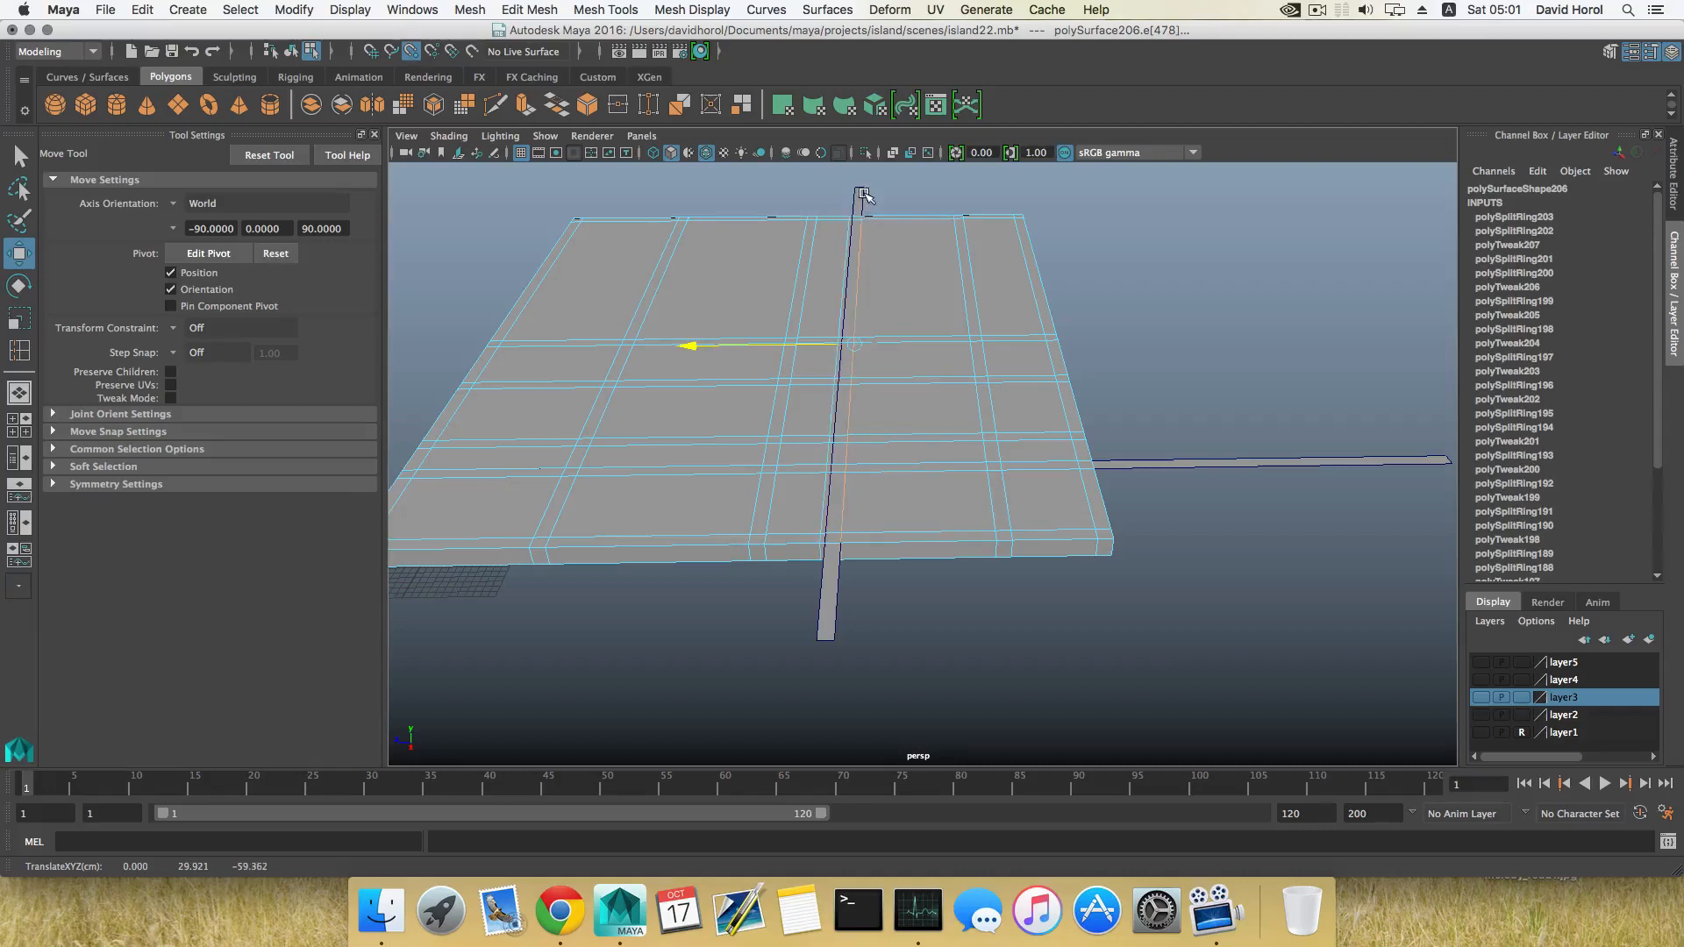
Snap the other new loop to the strip's opposite edge at Z -57.901 and return to object selection.
left_click(829, 483)
left_click_drag(800, 350, 823, 294)
left_click_drag(831, 231, 856, 197)
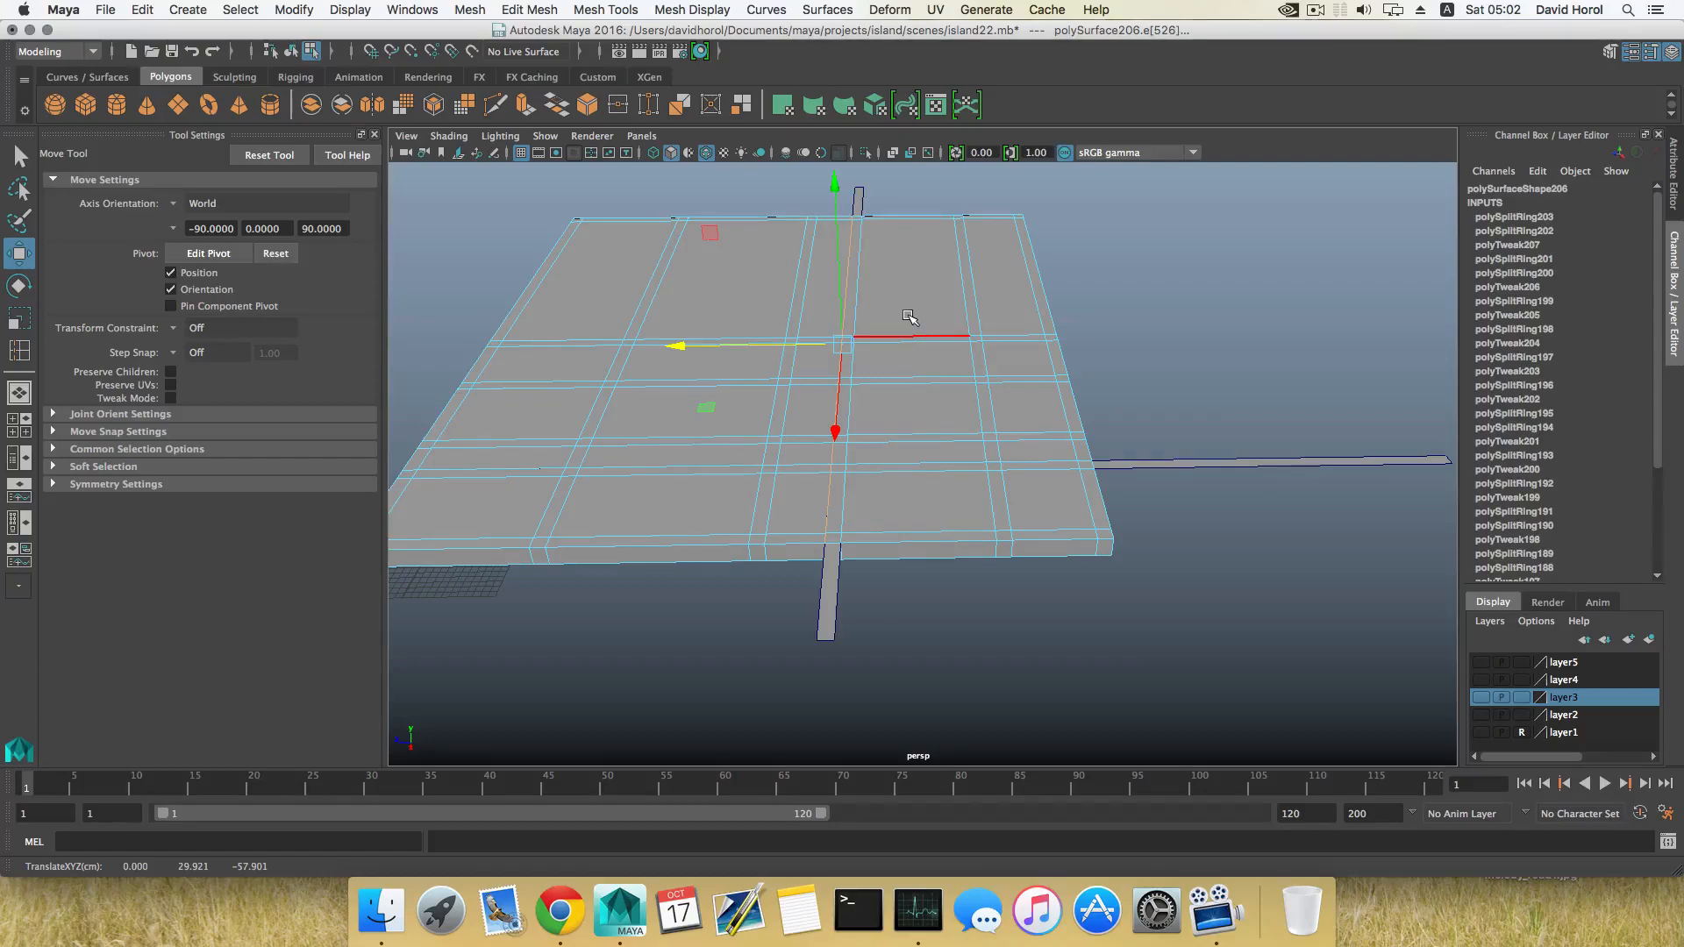
key("F8")
Move the lengthwise strip along Z between the two newest lengthwise loop pairs, to about Translate Z -99.673.
left_click_drag(907, 312, 918, 405, "alt")
middle_click_drag(930, 446, 935, 453, "alt")
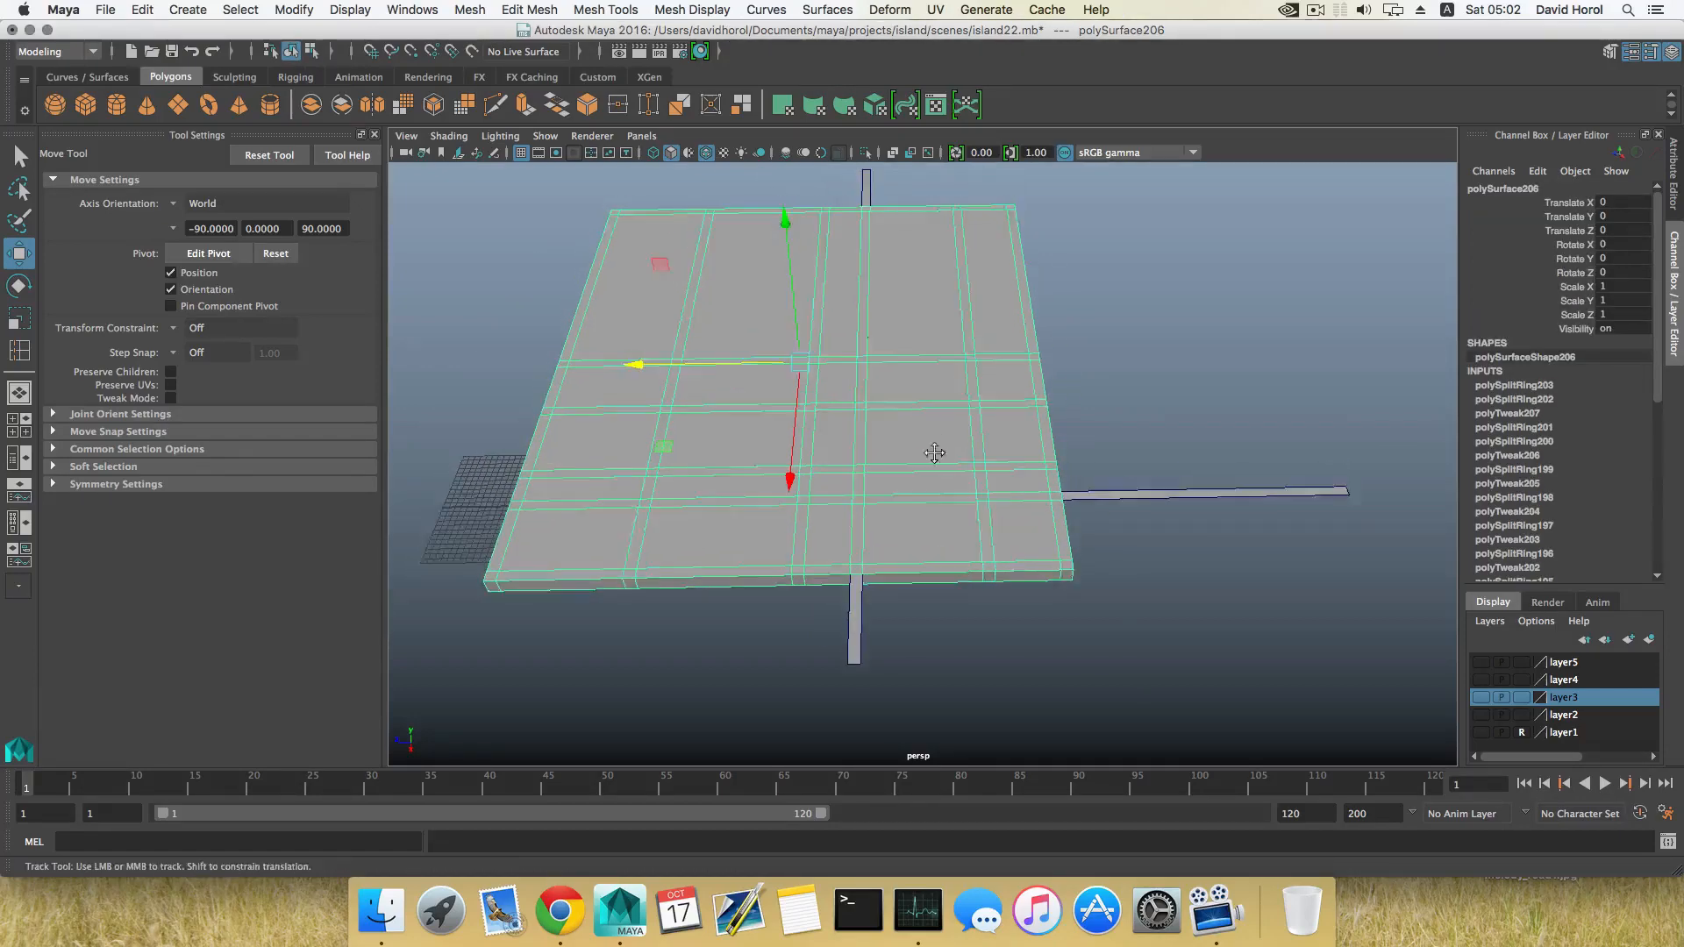
left_click_drag(934, 452, 789, 481, "alt")
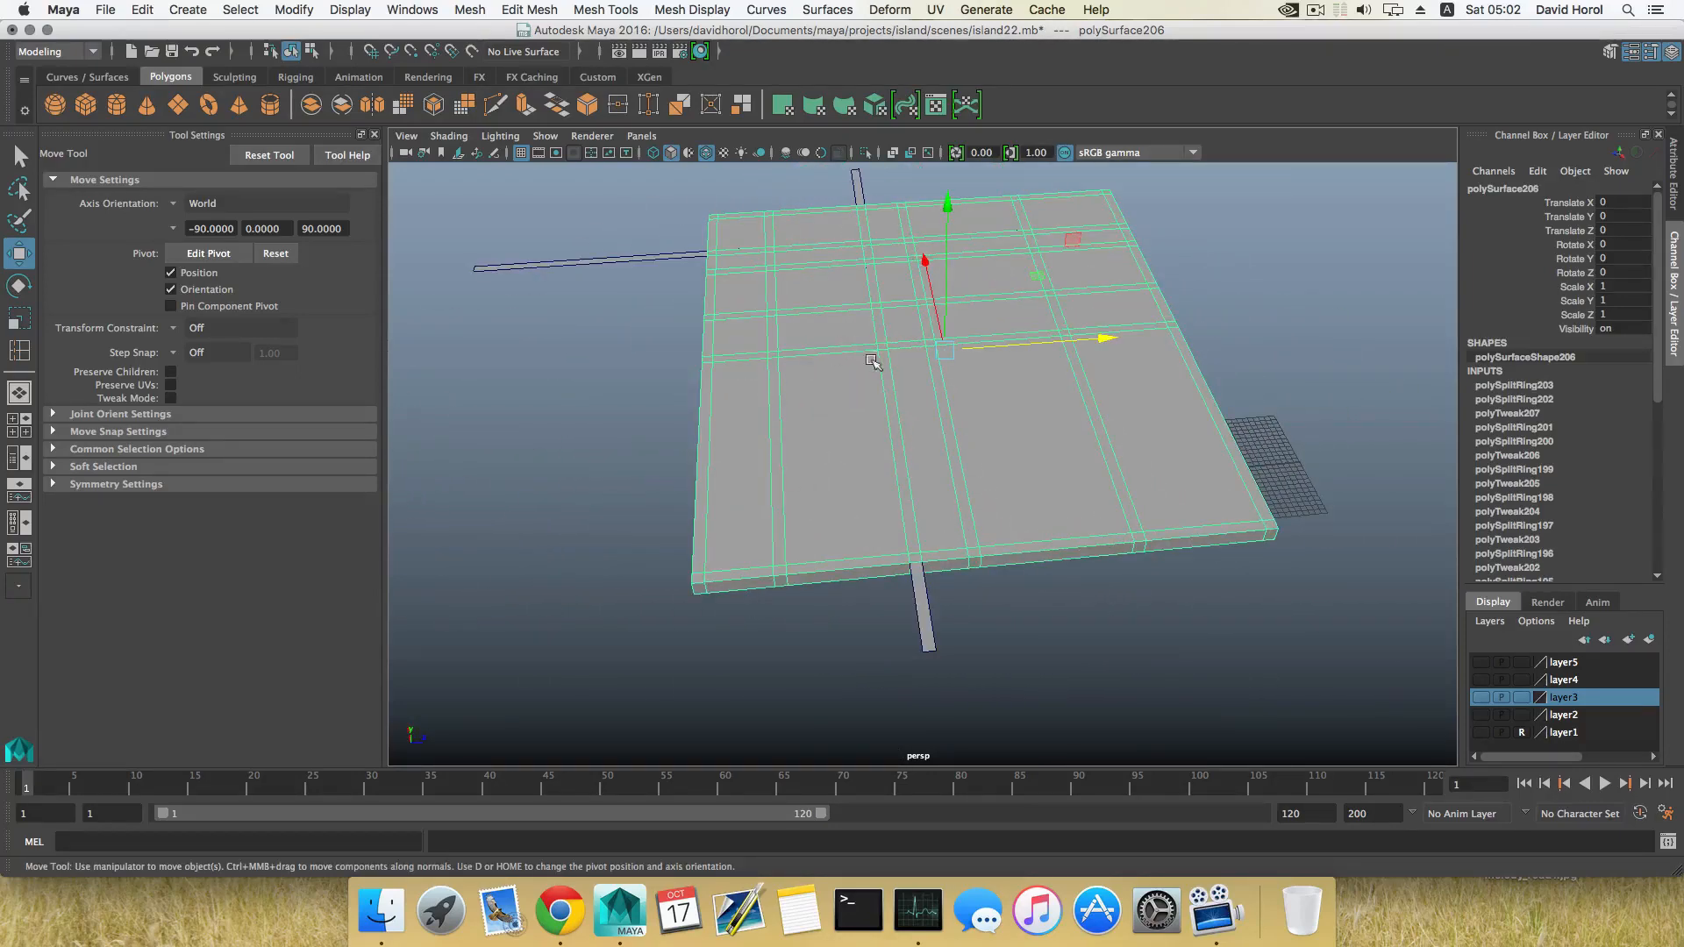
left_click_drag(804, 442, 854, 493, "alt")
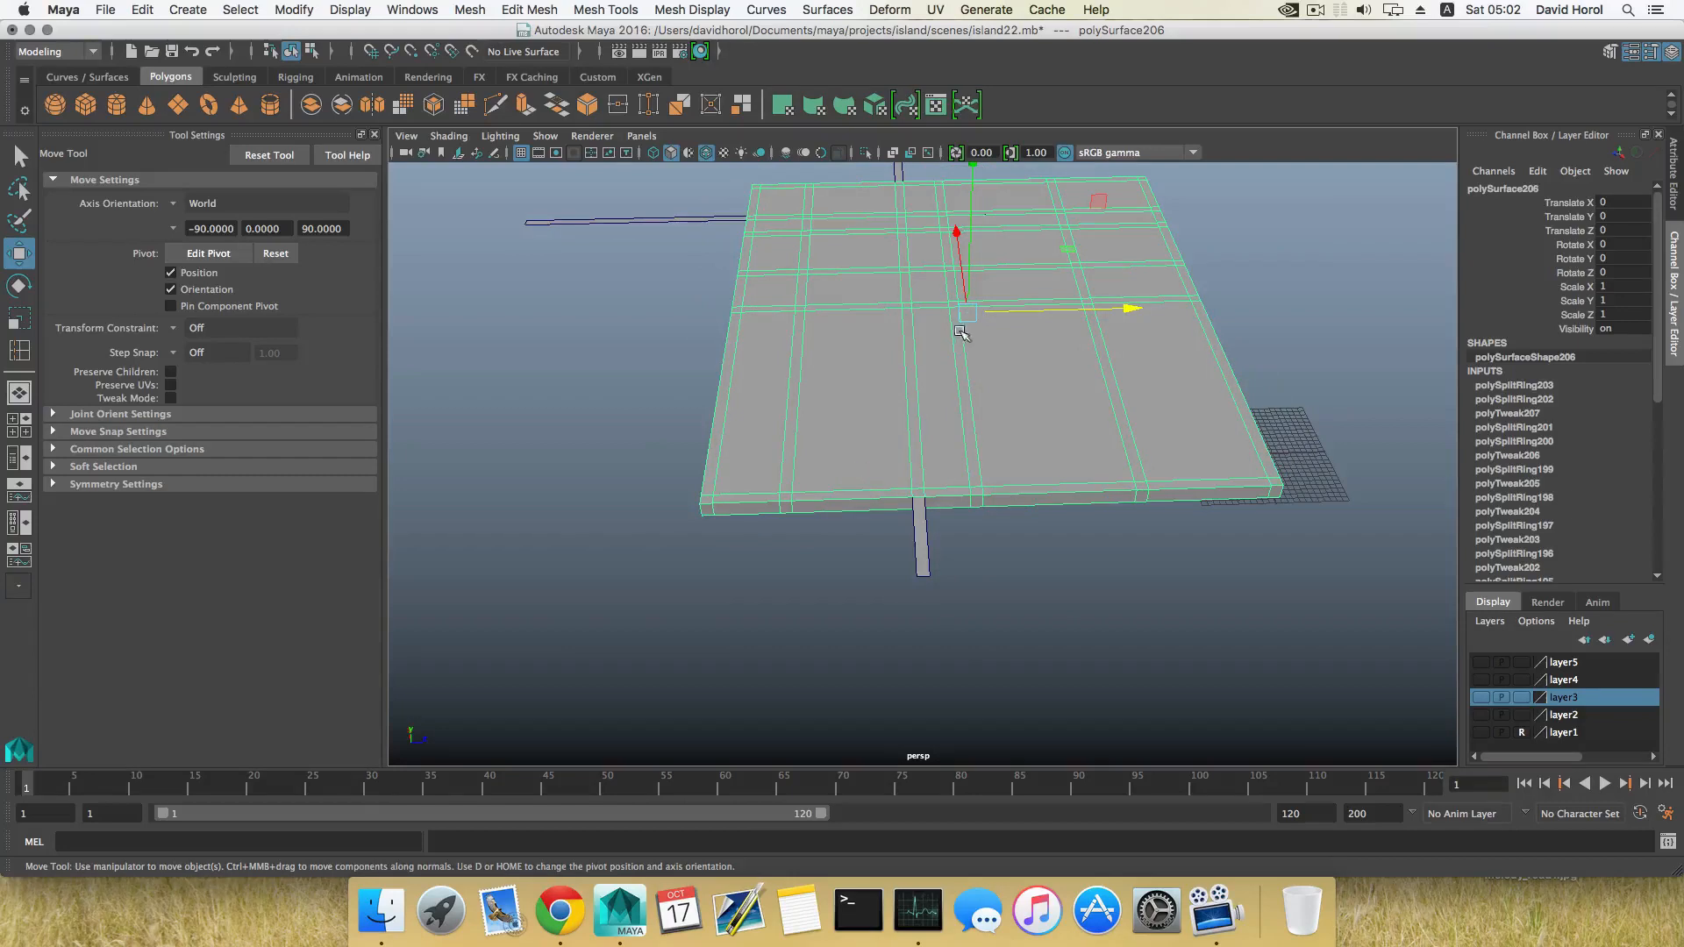
left_click(919, 530)
left_click_drag(1063, 305, 1024, 310)
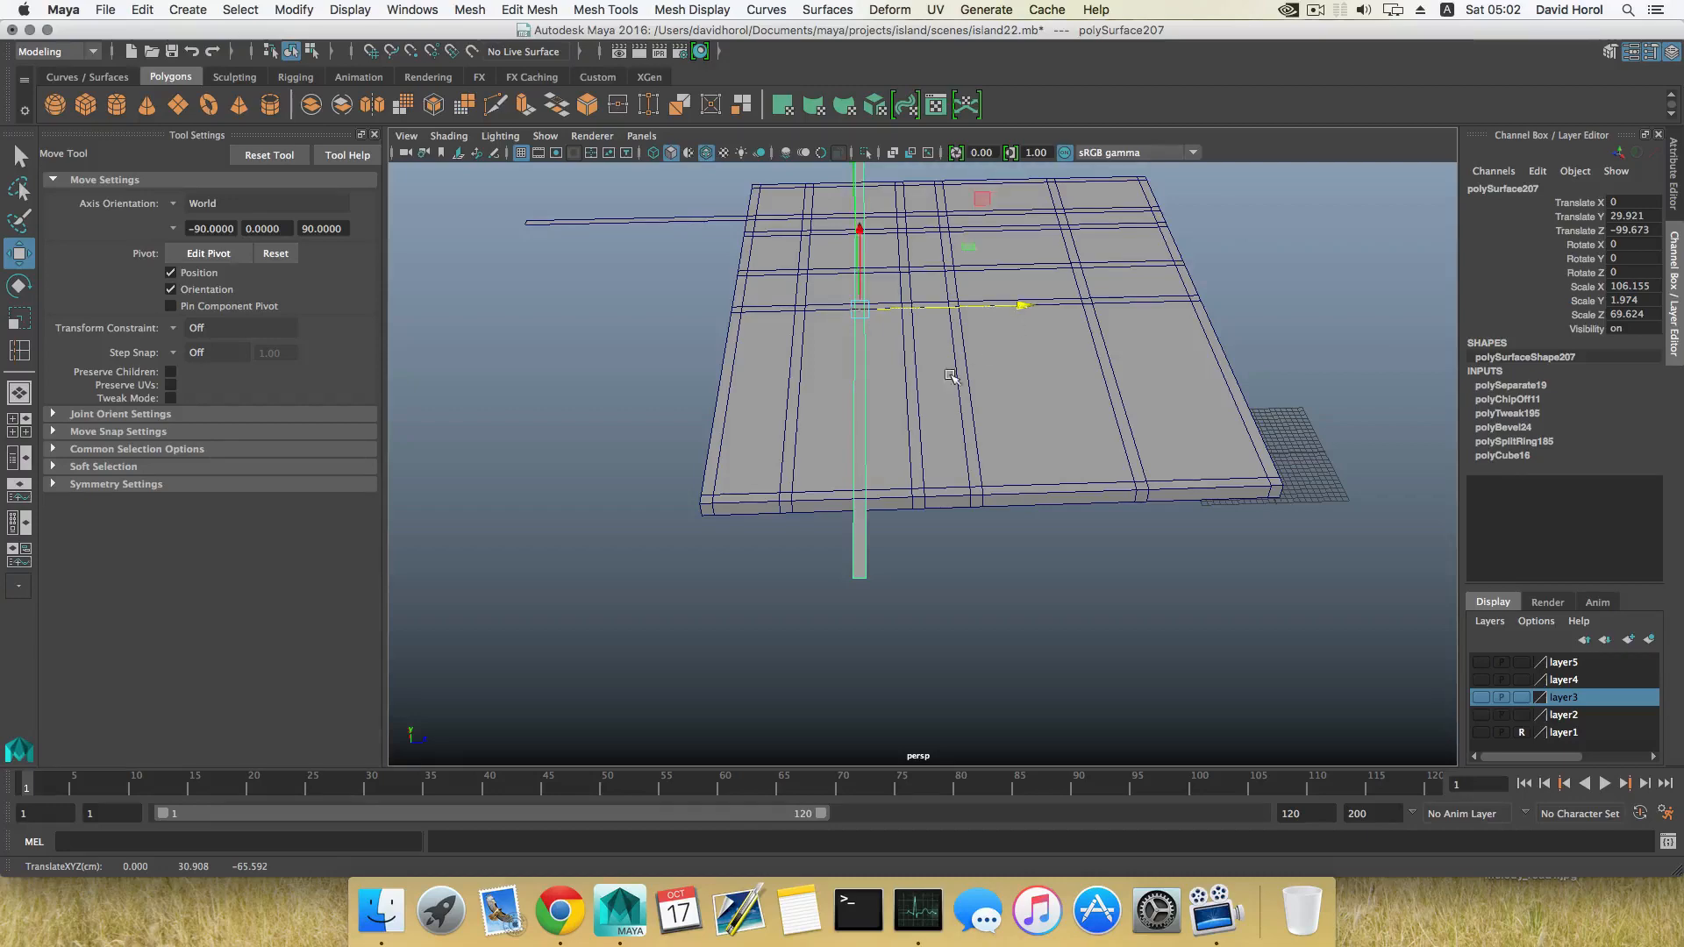
Insert an edge loop on the slab beside the lengthwise strip and snap it to the strip's nearest edge at Z -64.861.
middle_click_drag(898, 457, 970, 456, "alt")
right_click_drag(970, 455, 978, 493, "alt")
left_click(987, 488)
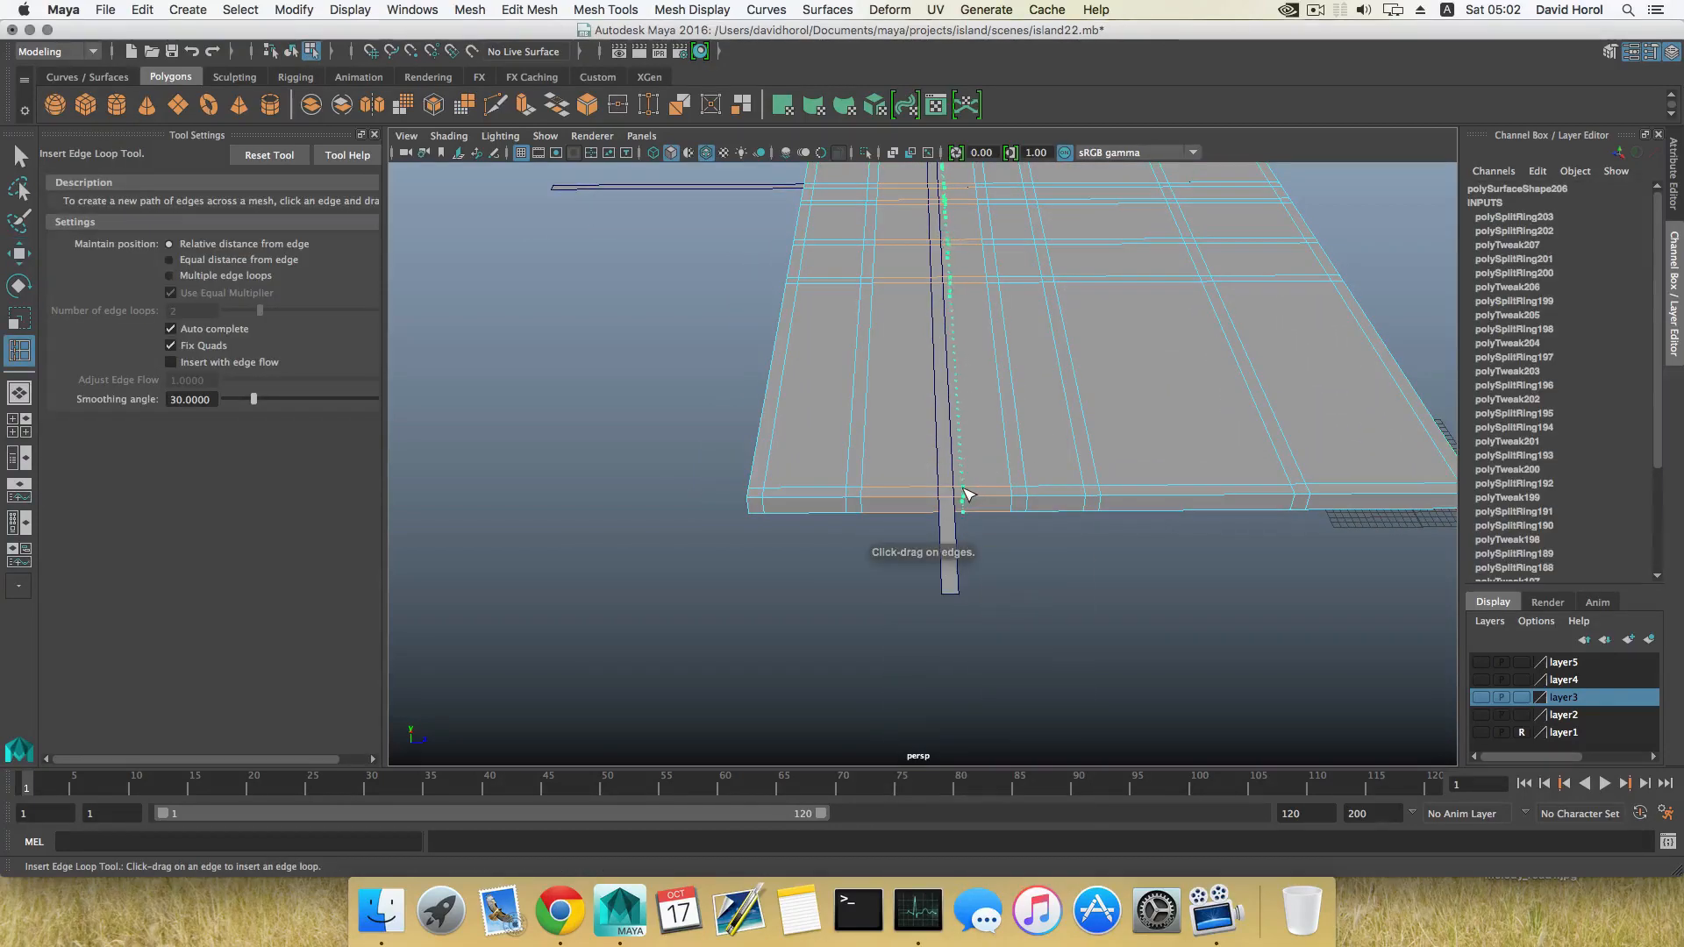
left_click(978, 493)
key("f")
key("w")
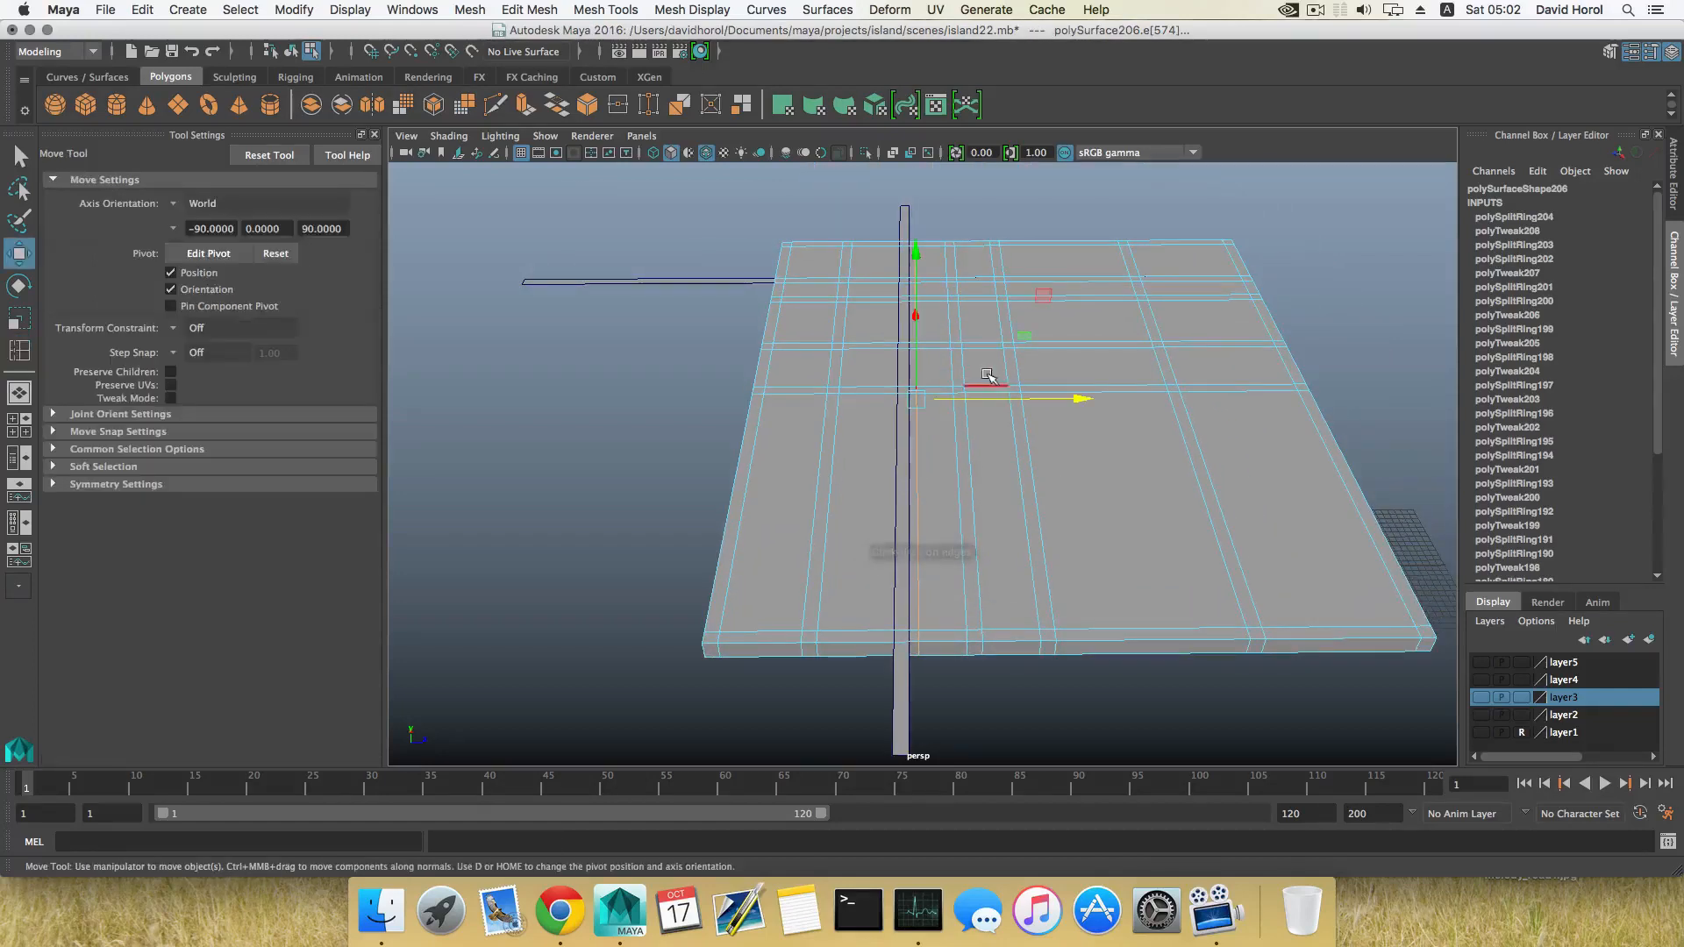
left_click_drag(974, 399, 909, 400)
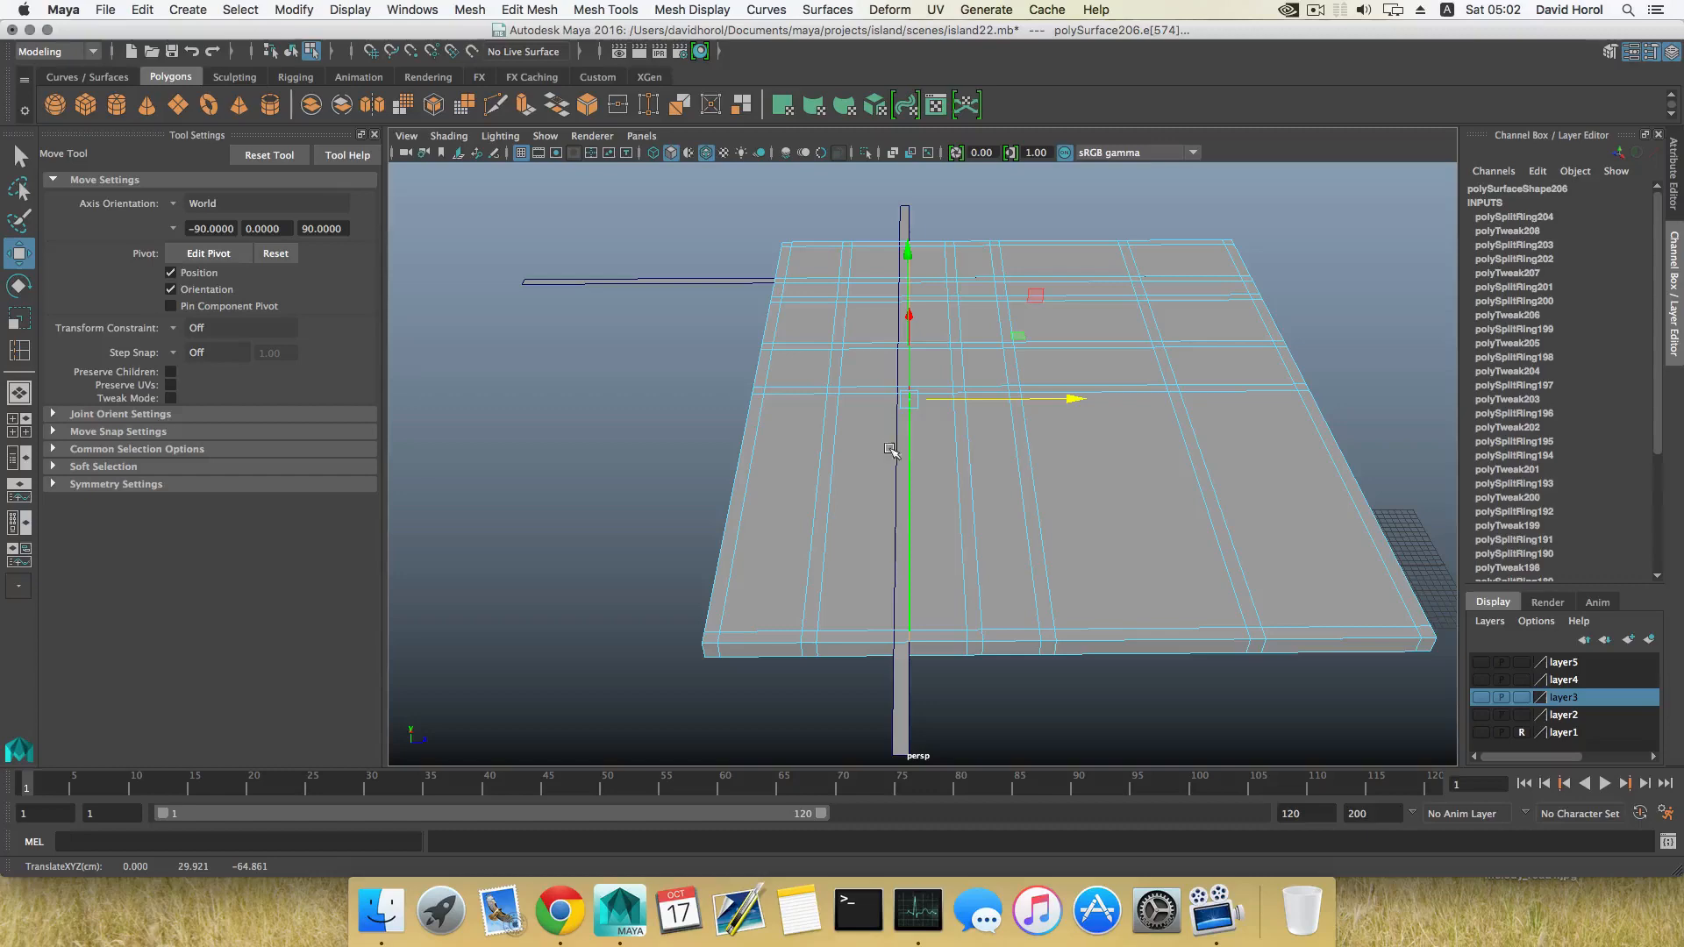
Insert another edge loop on the lengthwise strip's other side and snap it to the strip's edge at Z -66.322.
key("F8")
right_click_drag(867, 566, 763, 548, "shift")
left_click(882, 637)
key("w")
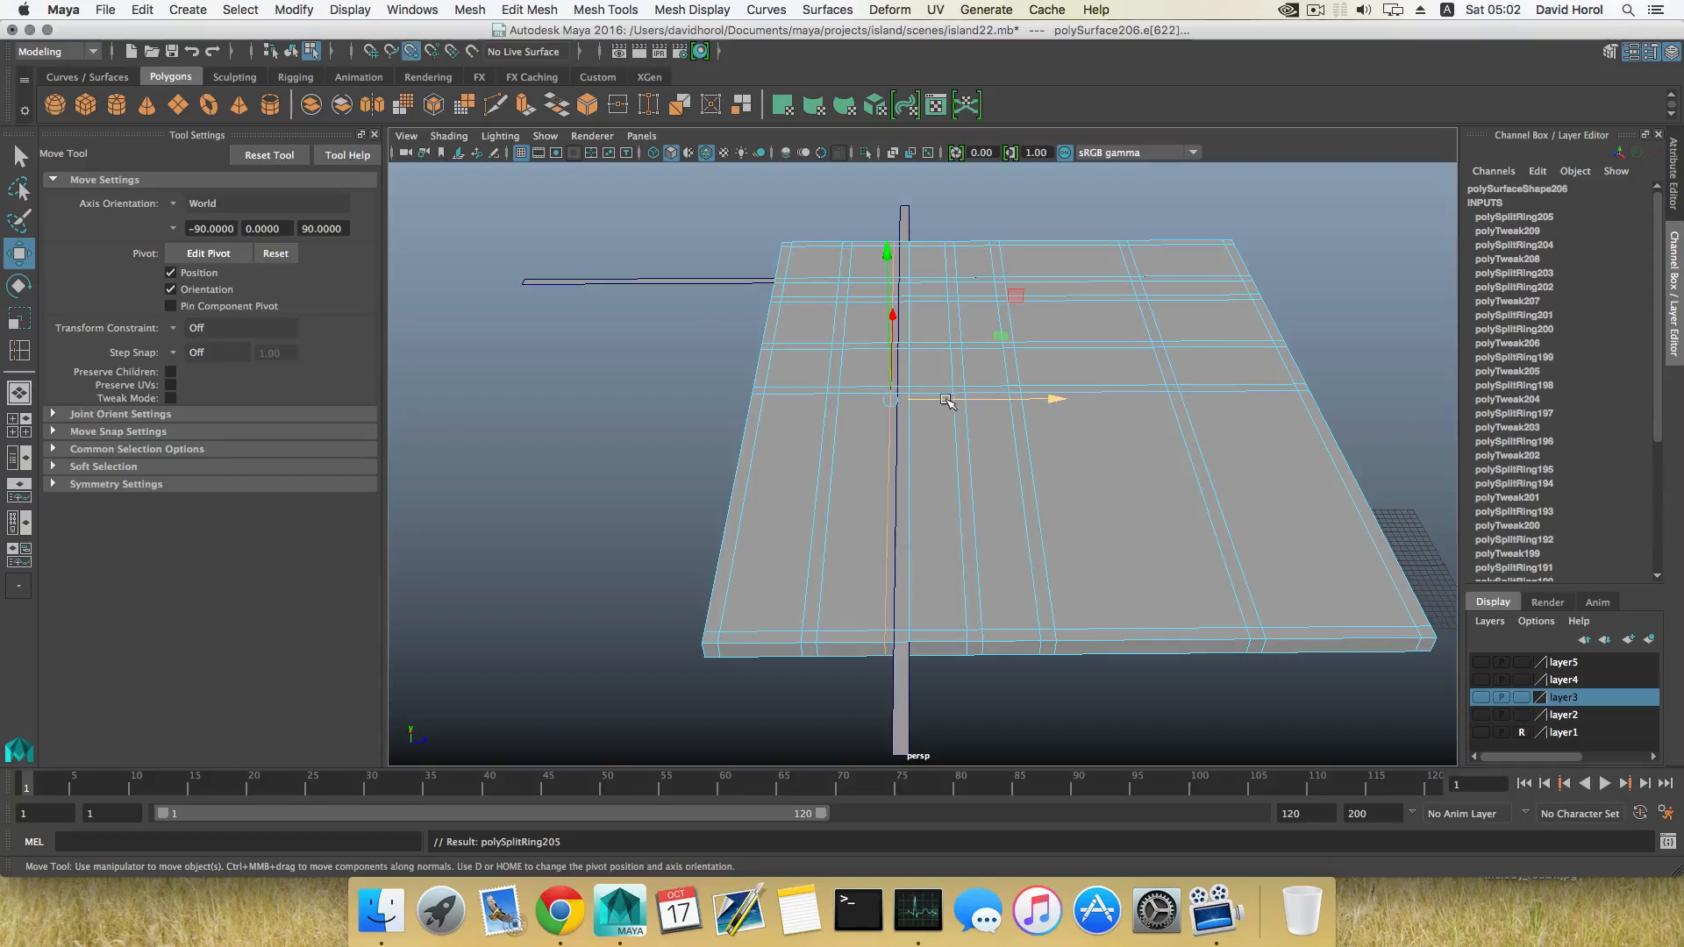
left_click_drag(937, 399, 897, 230)
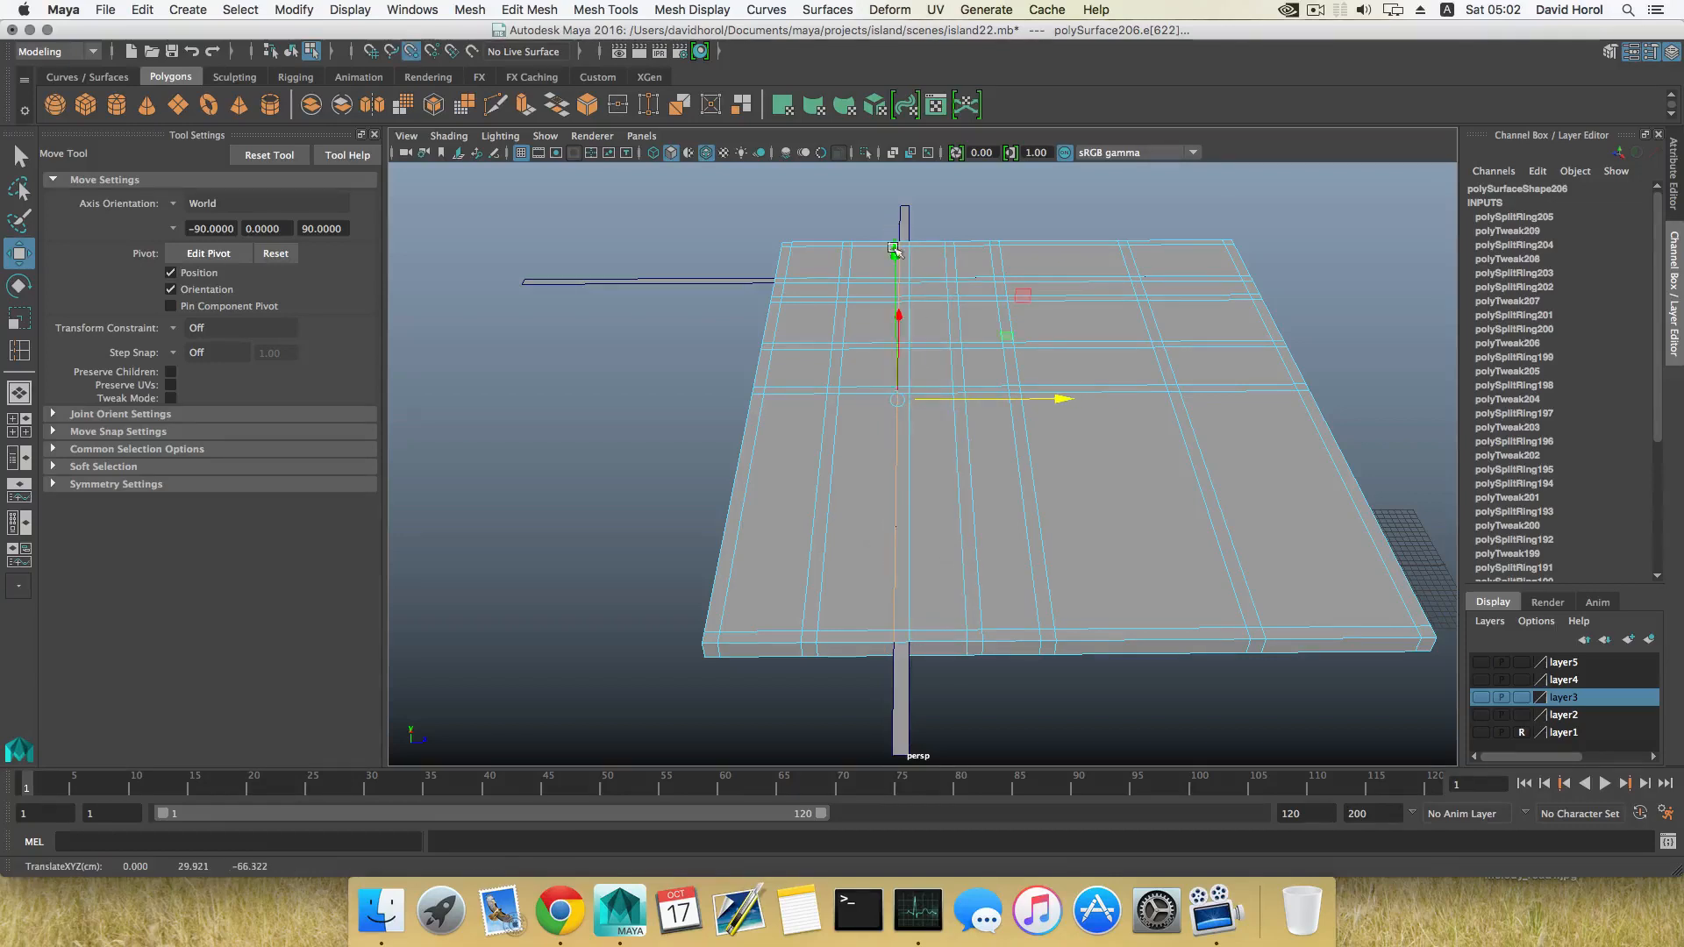
left_click_drag(884, 397, 880, 497)
key("F8")
Move the crosswise strip along X across the slab's wide undivided side, to about Translate X -7.784.
scroll(909, 502, "down", 3)
left_click(765, 490)
left_click_drag(777, 494, 908, 491, "alt")
left_click_drag(607, 344, 819, 462)
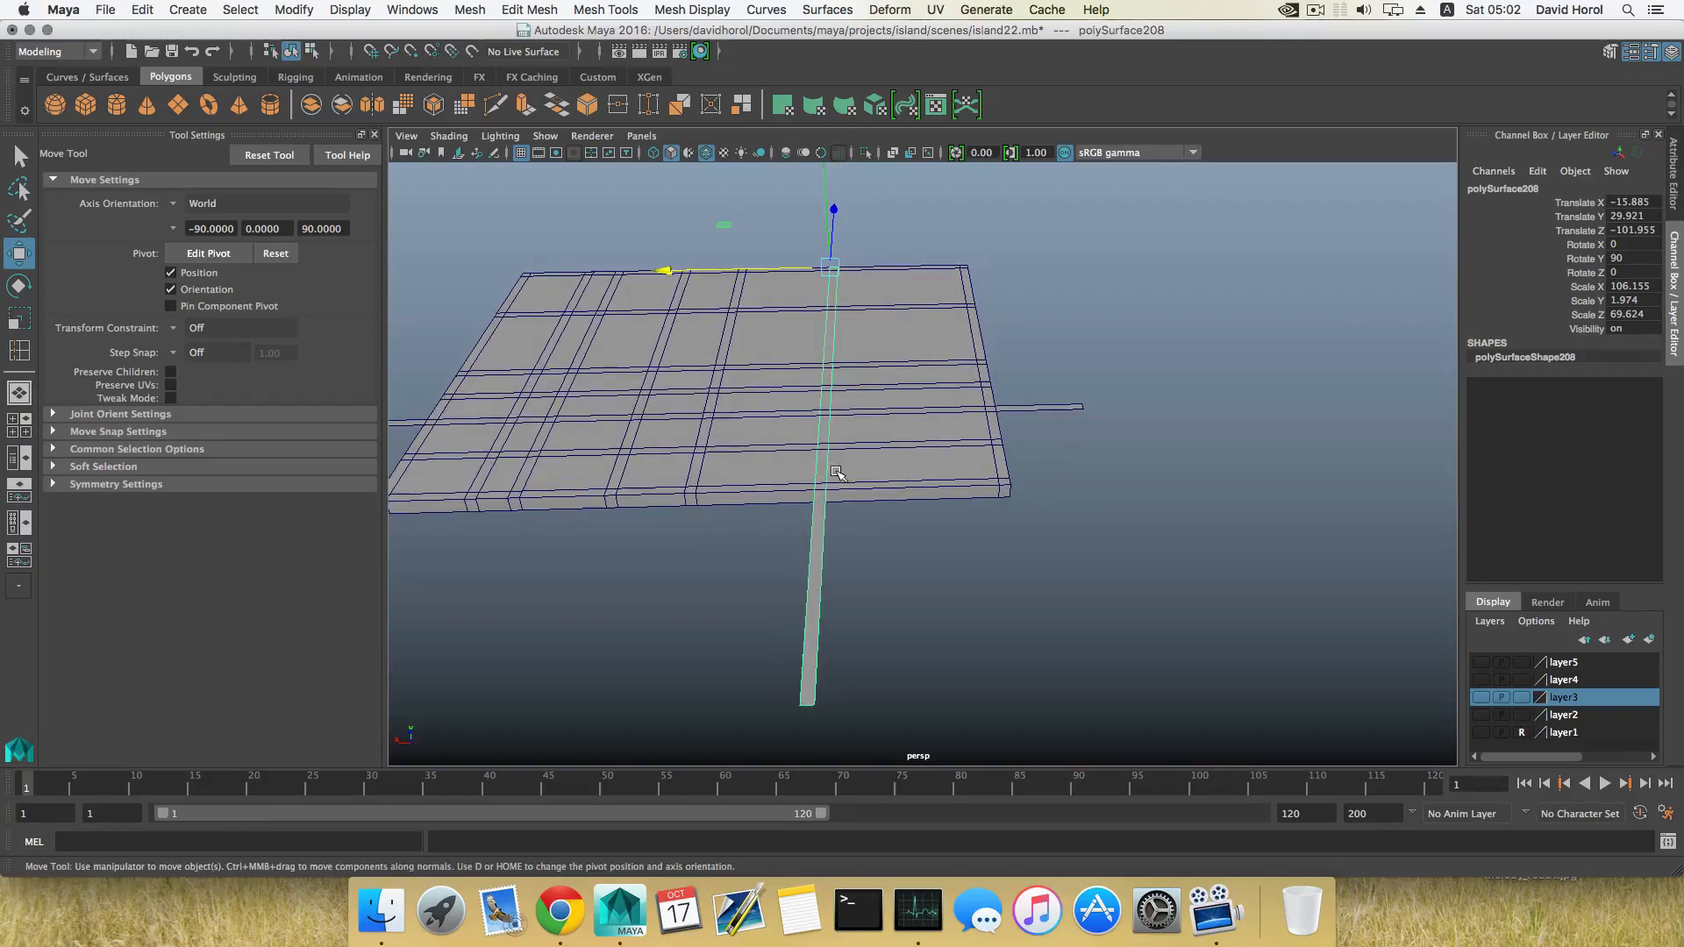
left_click_drag(773, 270, 761, 270)
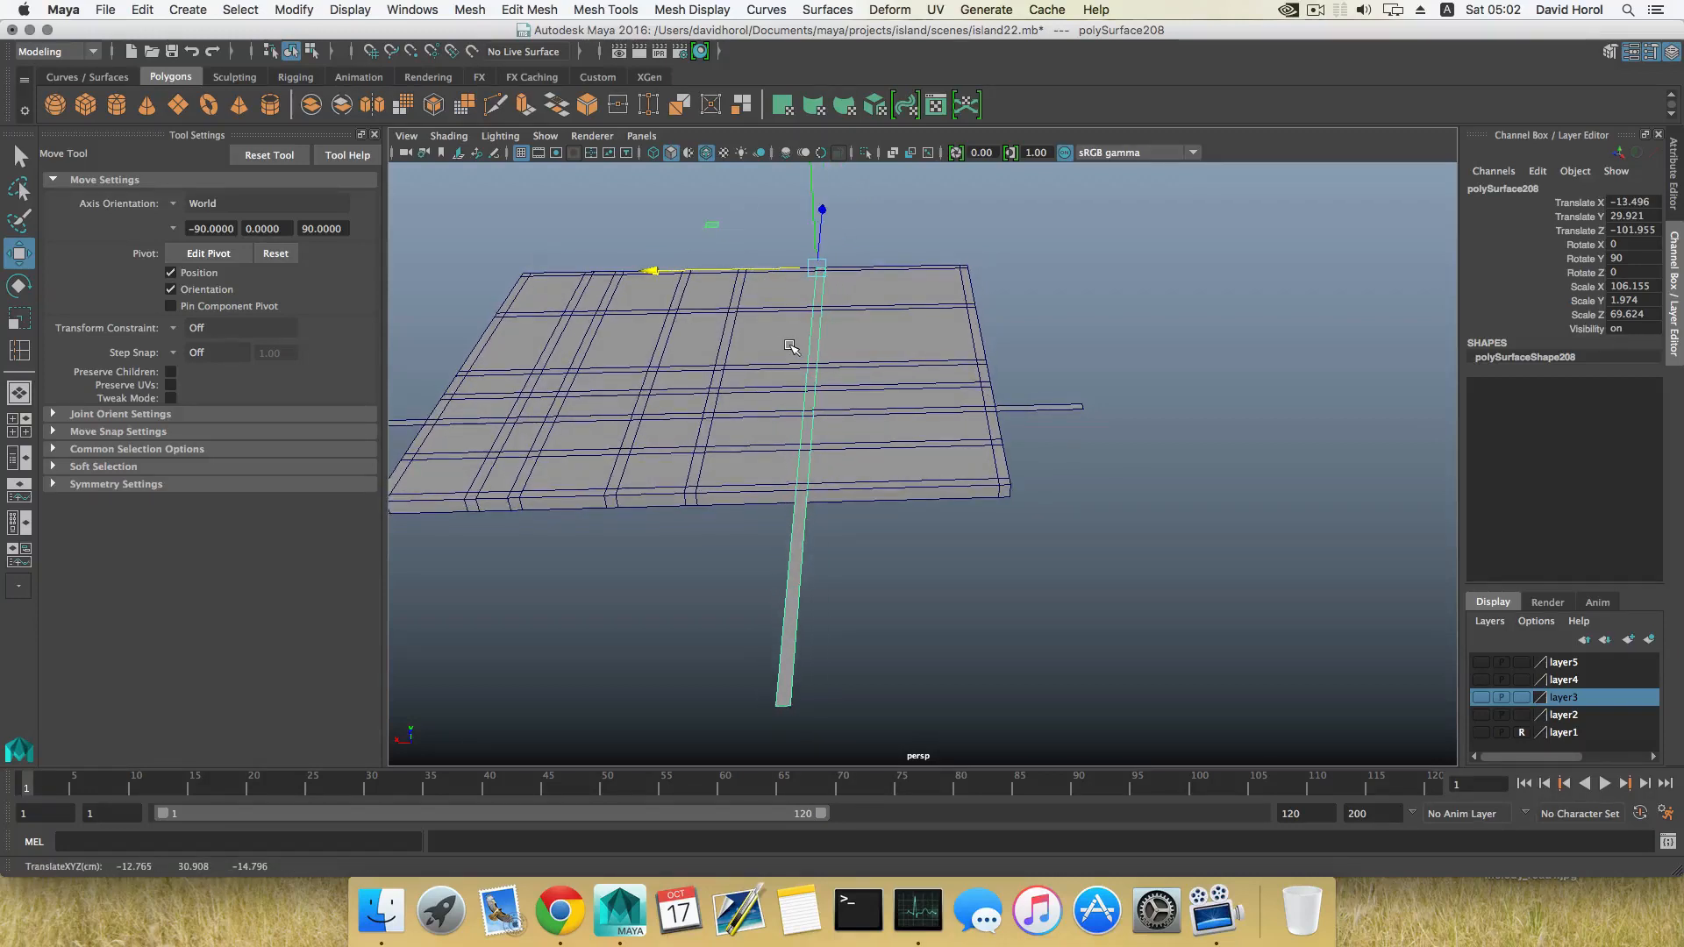
left_click_drag(756, 272, 739, 285)
middle_click_drag(738, 284, 766, 292, "alt")
right_click_drag(765, 292, 880, 474, "alt")
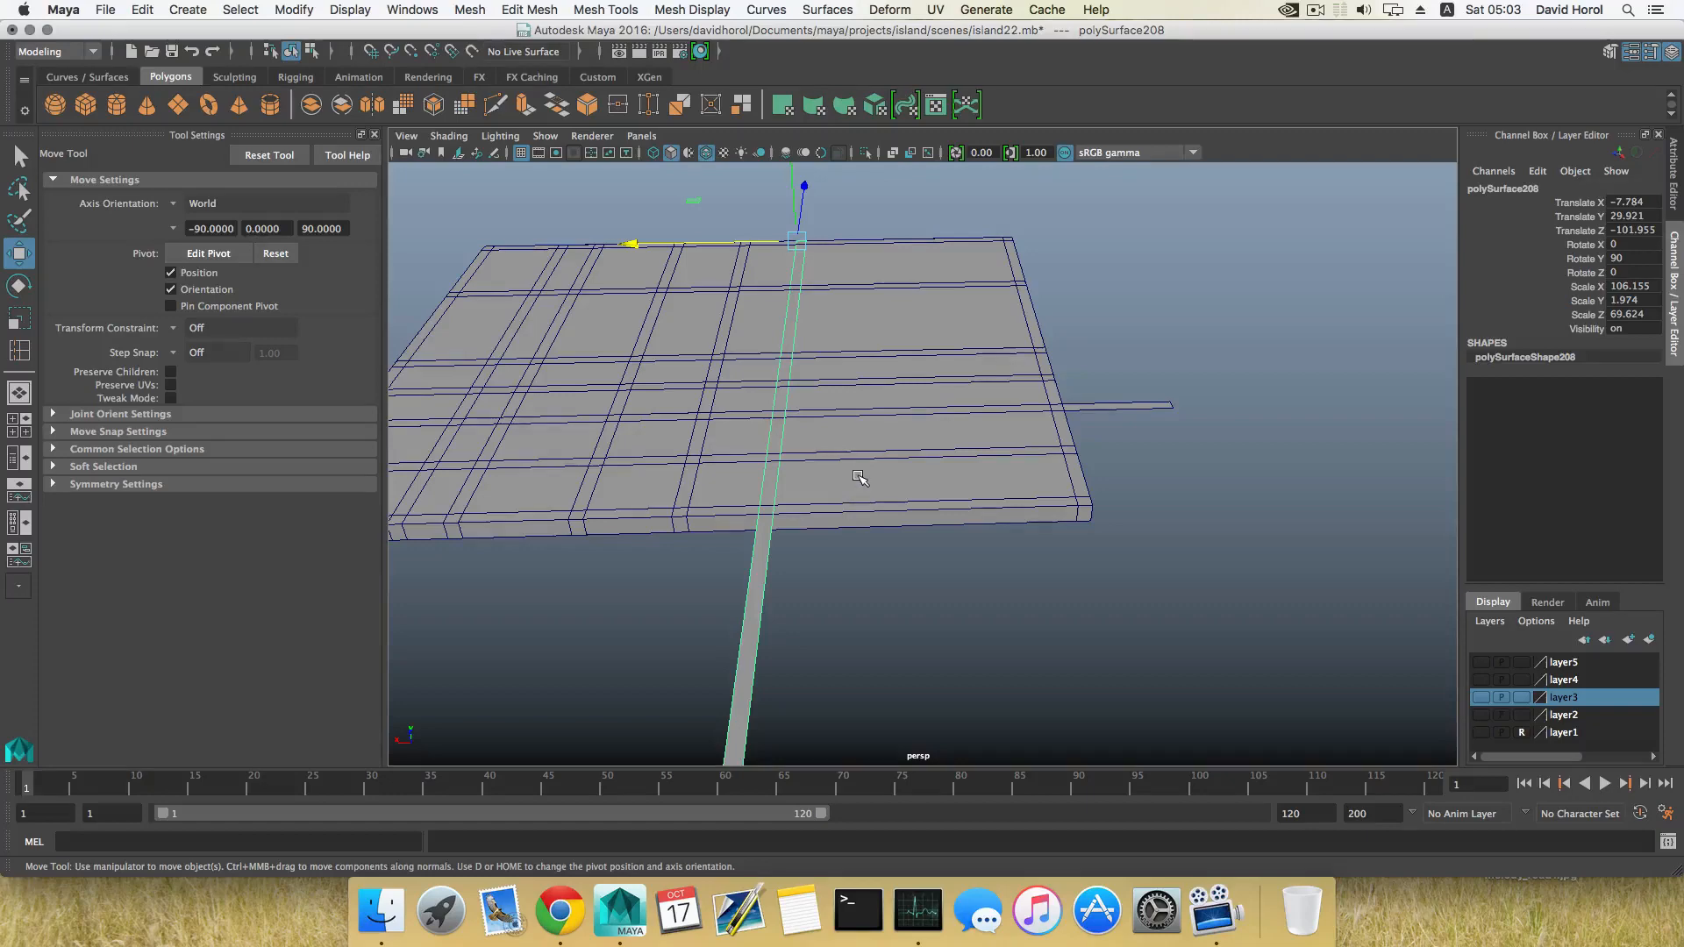
left_click_drag(857, 472, 916, 441, "alt")
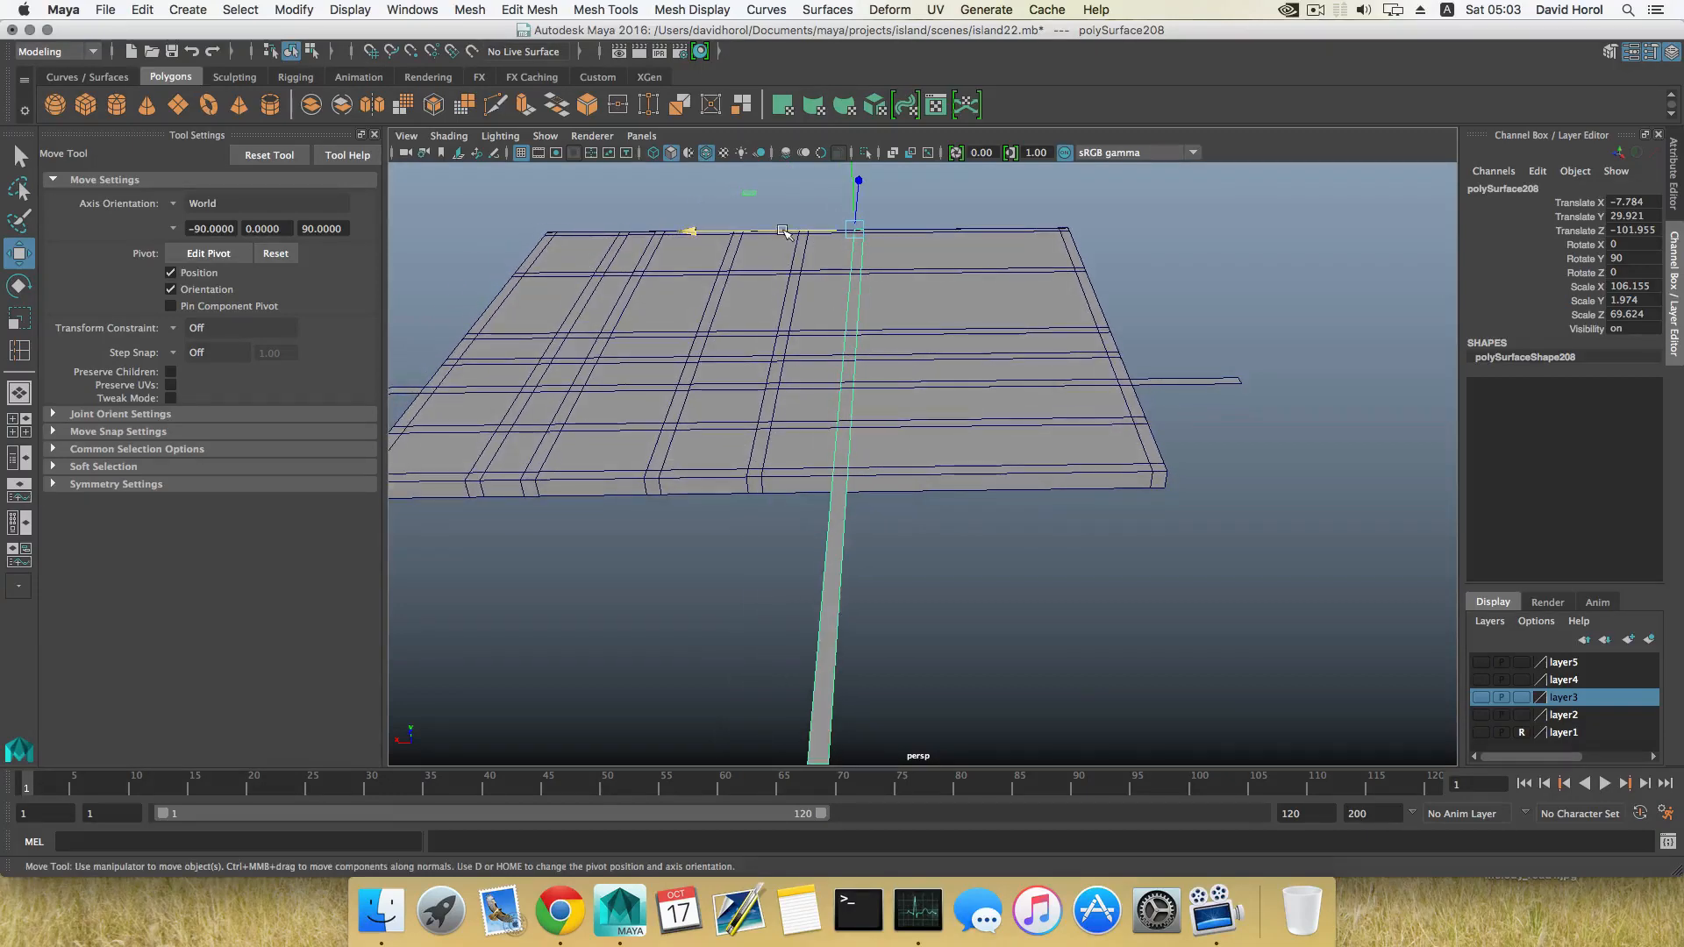
Nudge the crosswise strip to about Translate X -7.251, and insert a slab edge loop snapped to the strip's edge at X -7.981.
left_click_drag(783, 231, 780, 230)
left_click(916, 465)
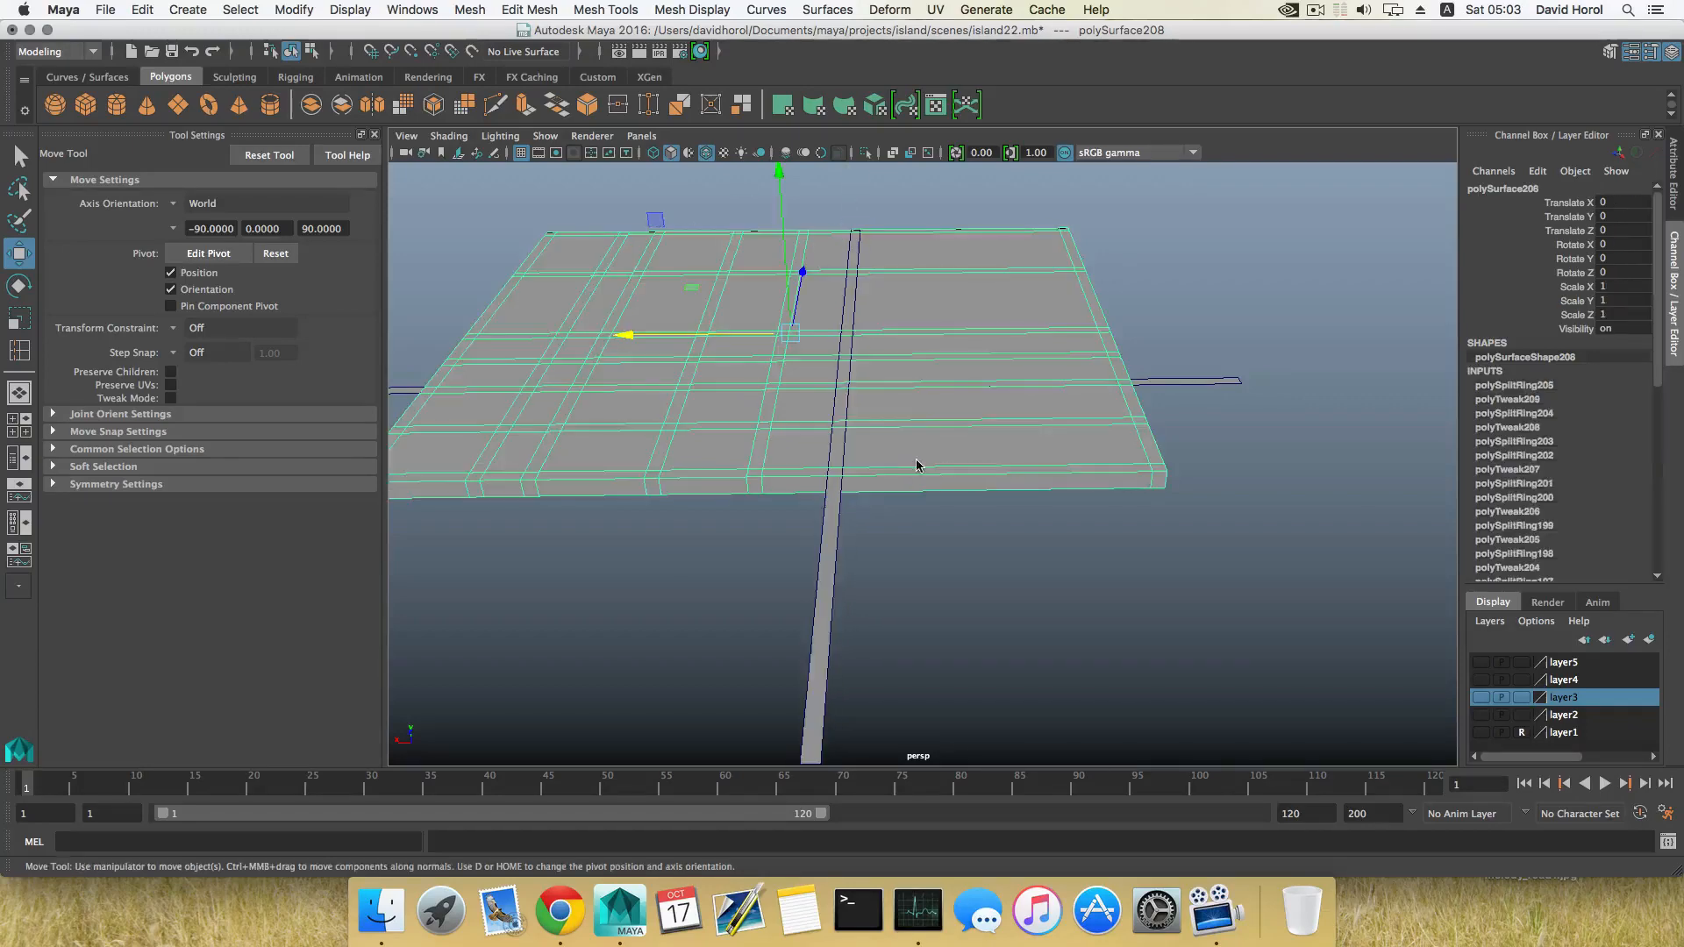
right_click_drag(908, 456, 845, 471, "shift")
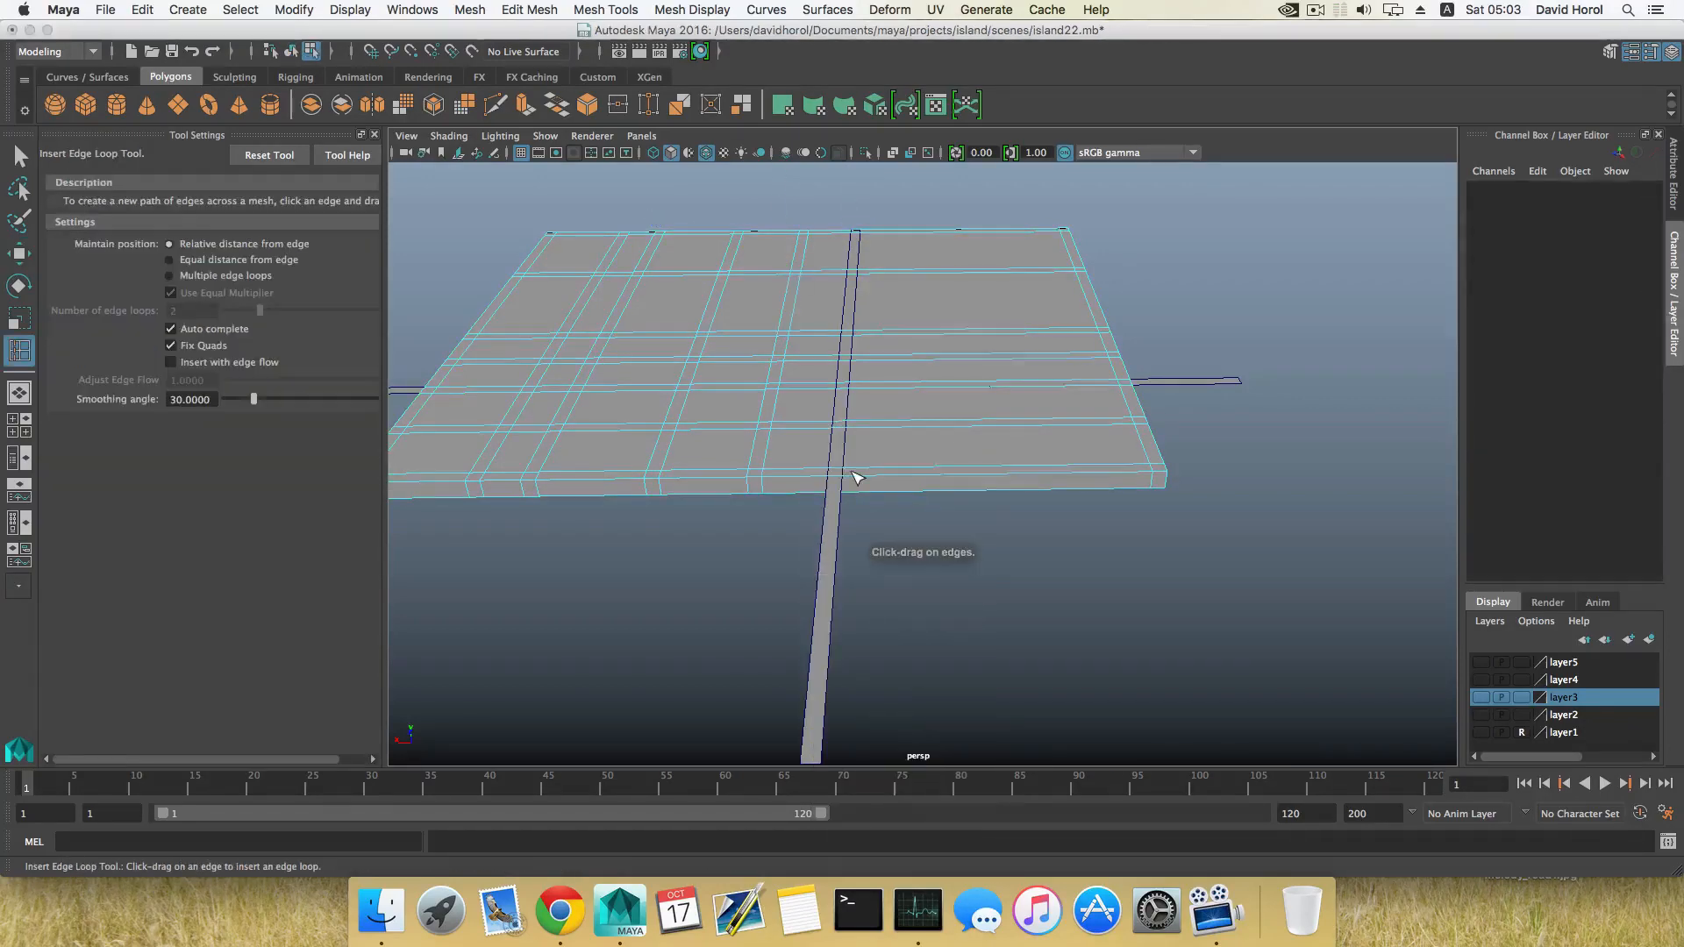
left_click(850, 478)
key("w")
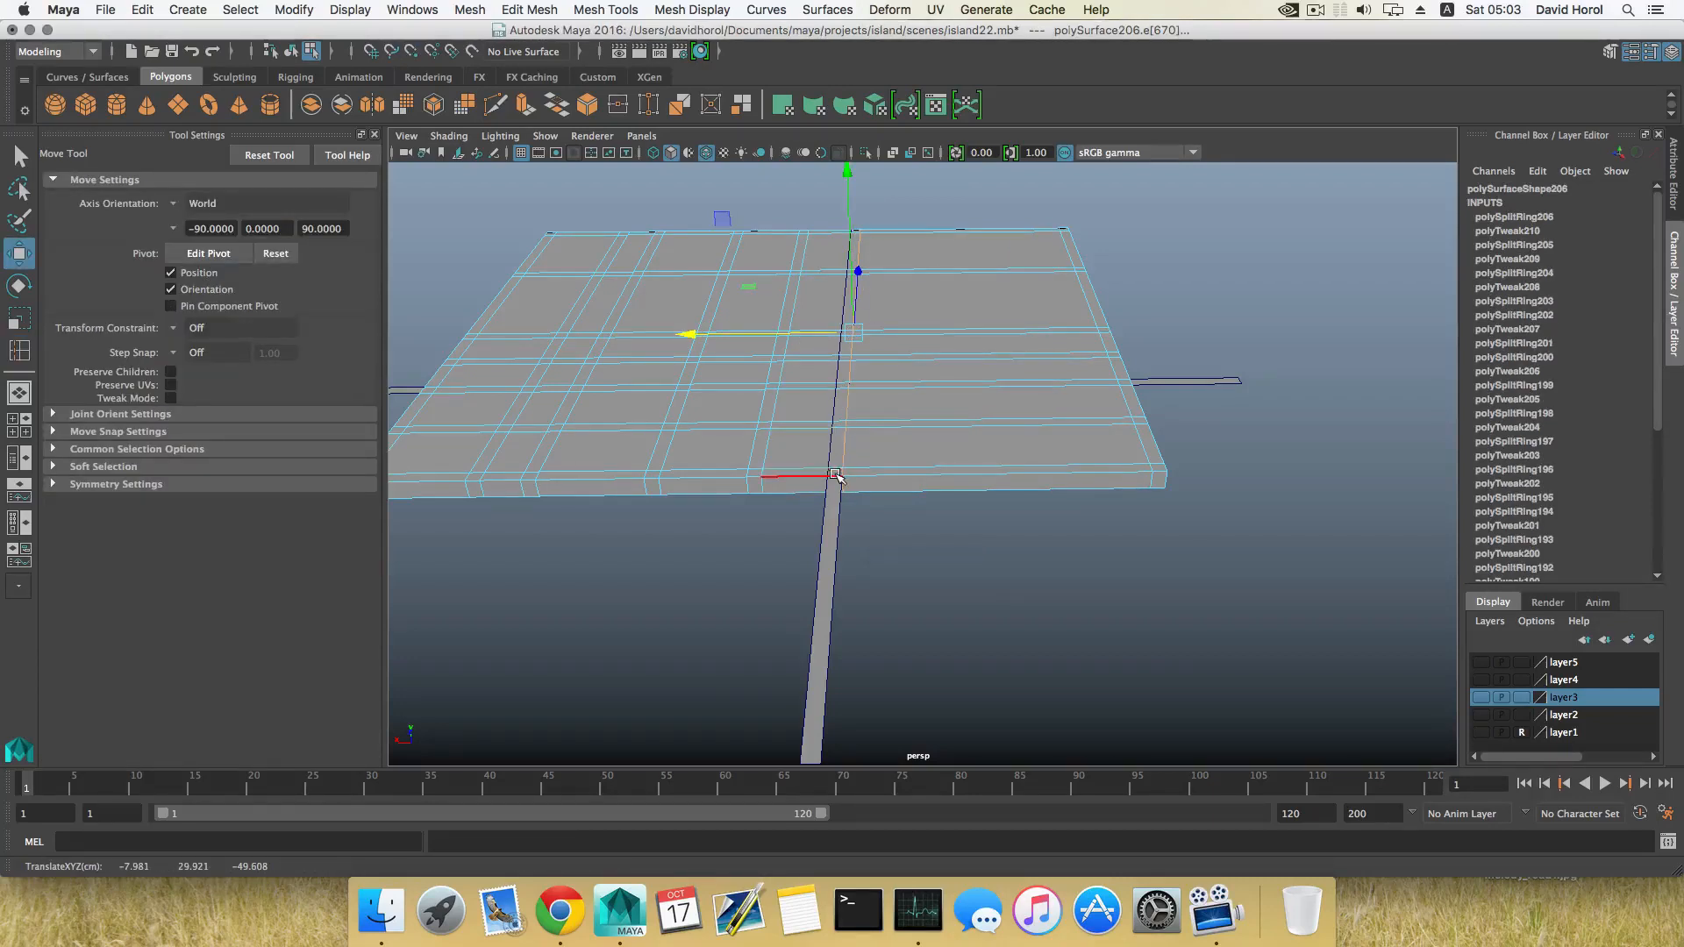
key("F8")
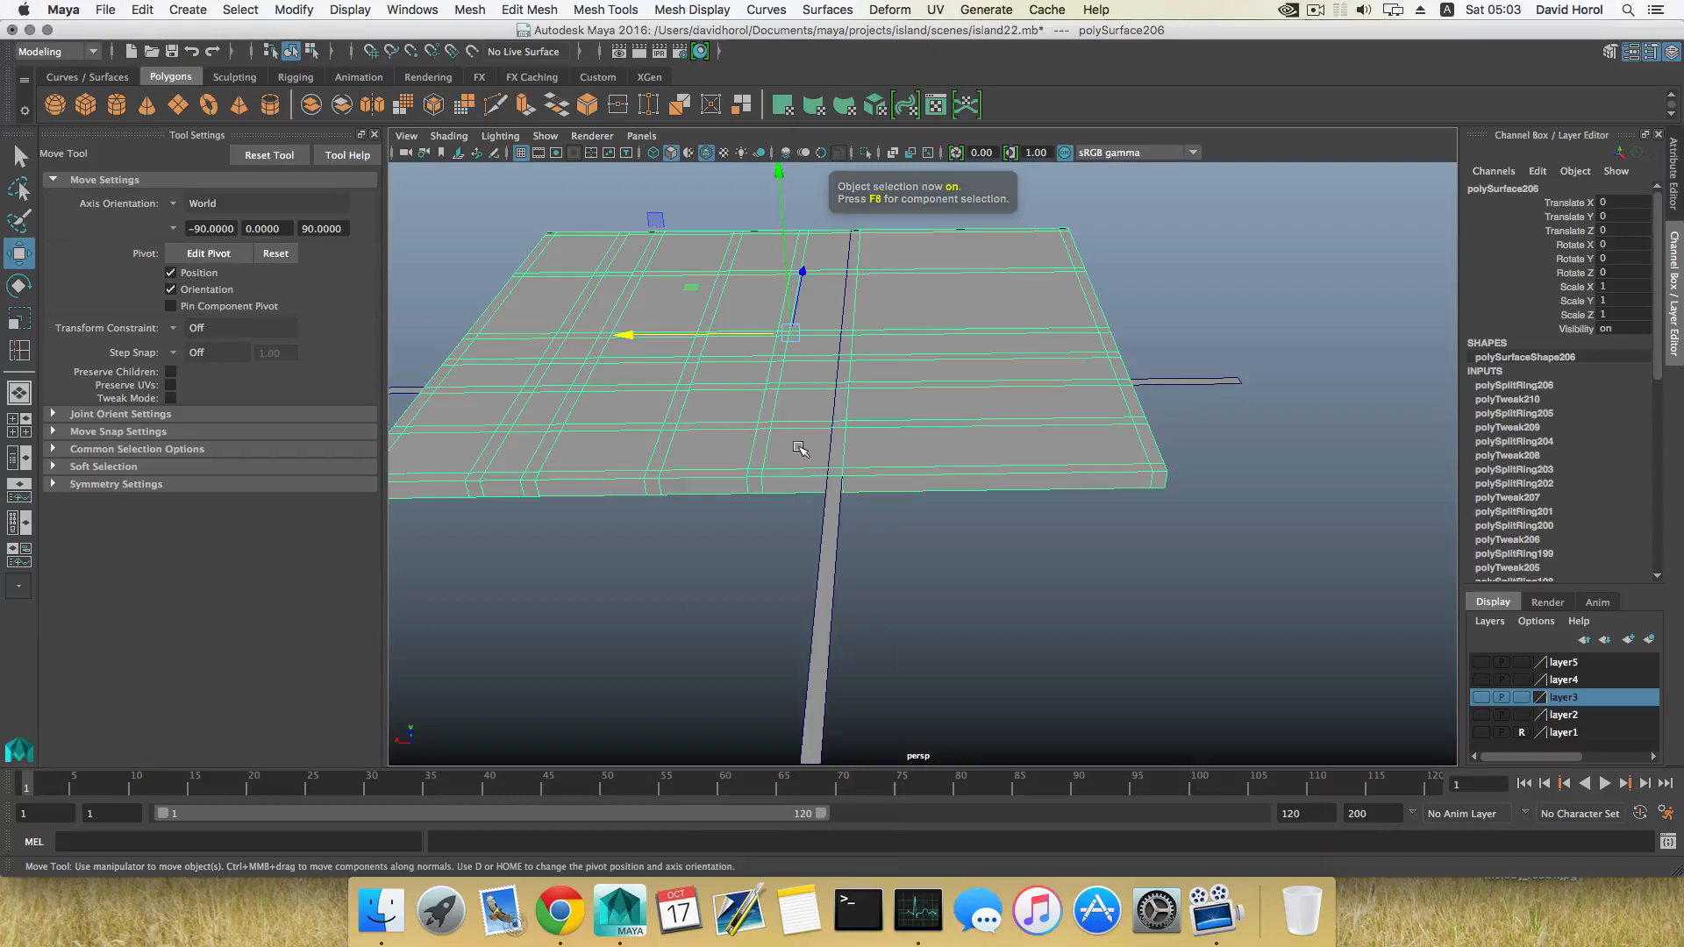
Insert a second edge loop on the crosswise strip's other side and snap it to the strip's edge at X -6.520.
mouse_move(800, 449)
right_mouse_down("shift")
mouse_move(800, 478)
mouse_move(816, 473)
right_mouse_up("shift")
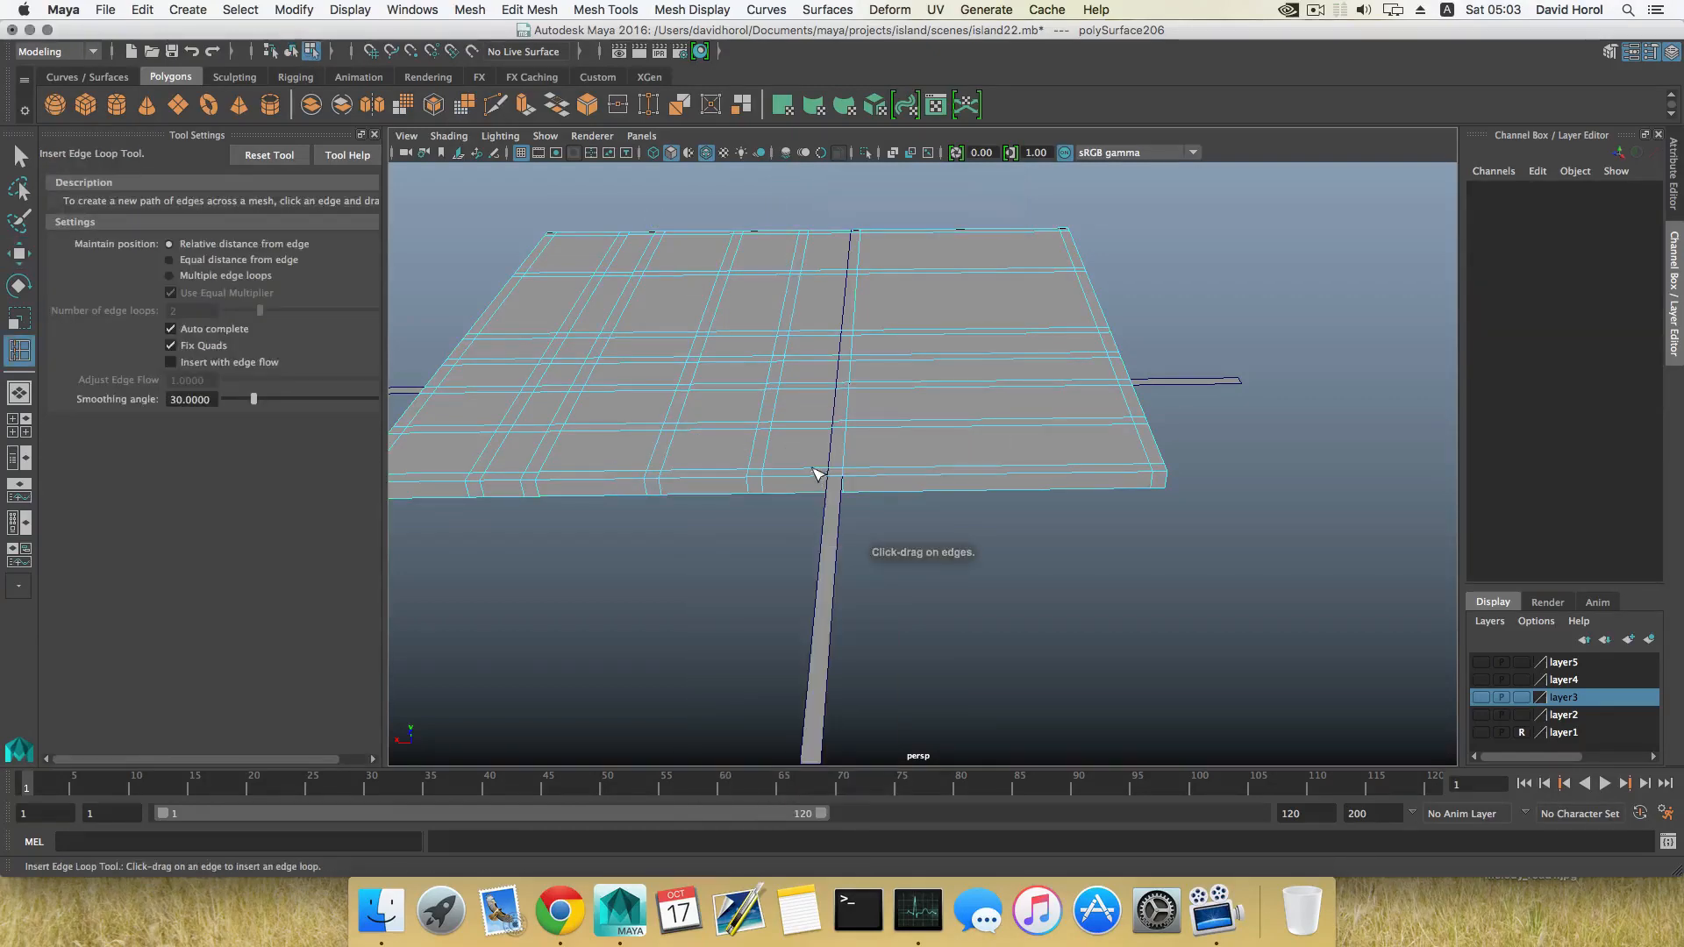
left_click(818, 475)
key("w")
left_click(780, 333)
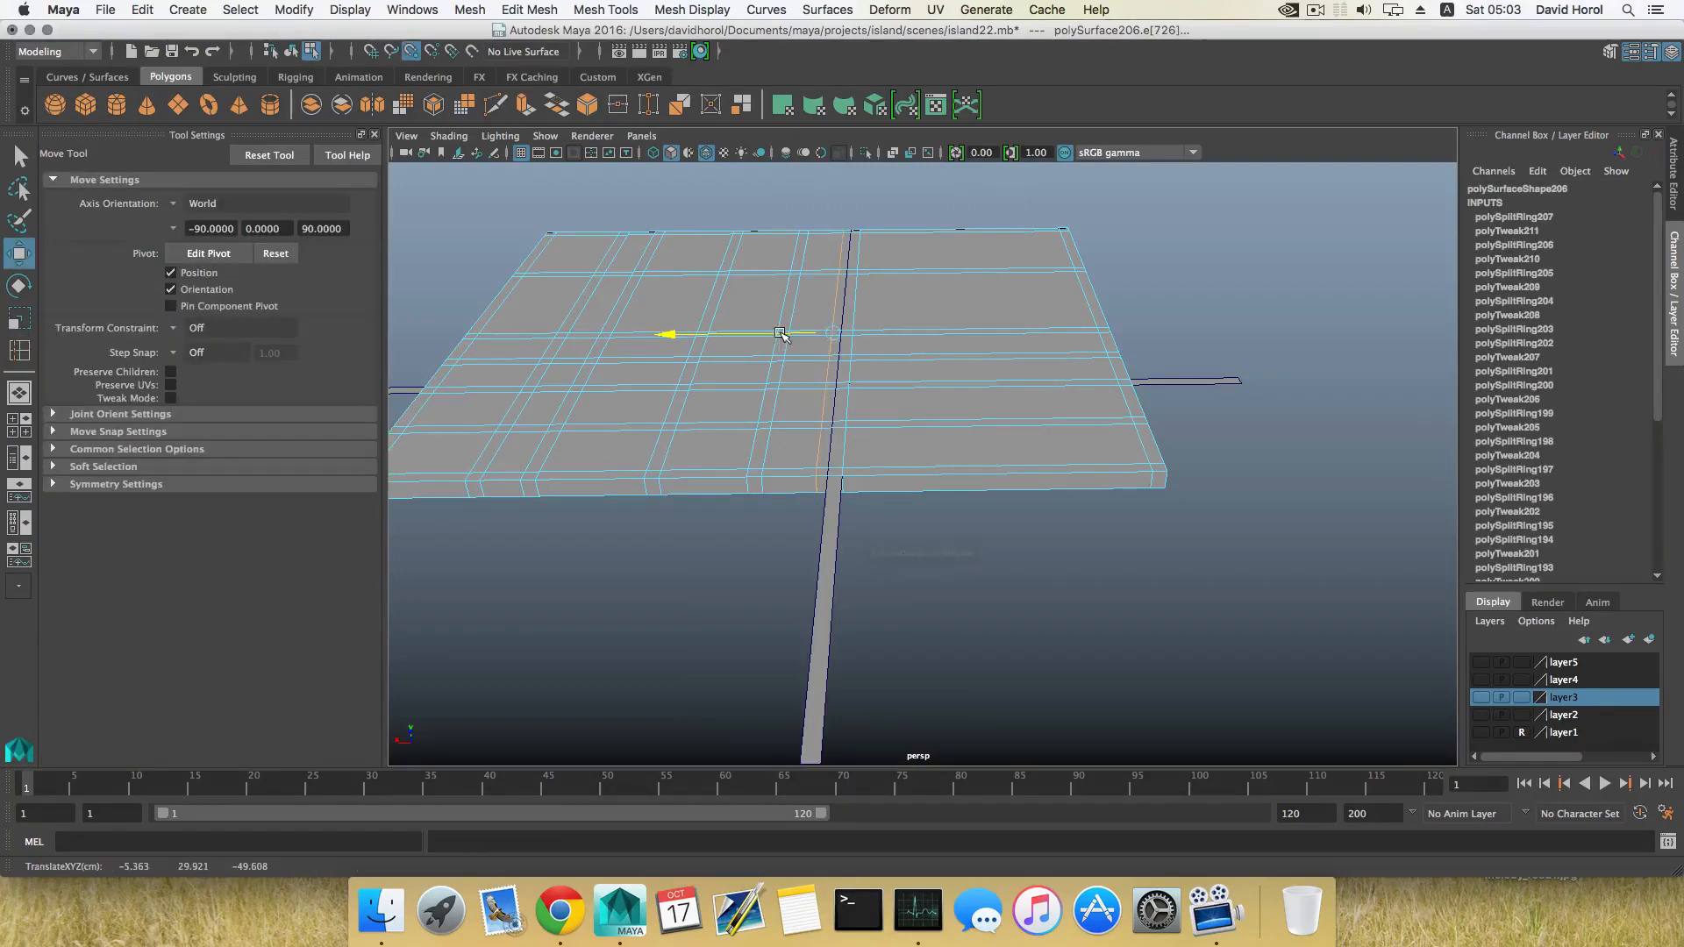
left_click_drag(780, 333, 790, 334)
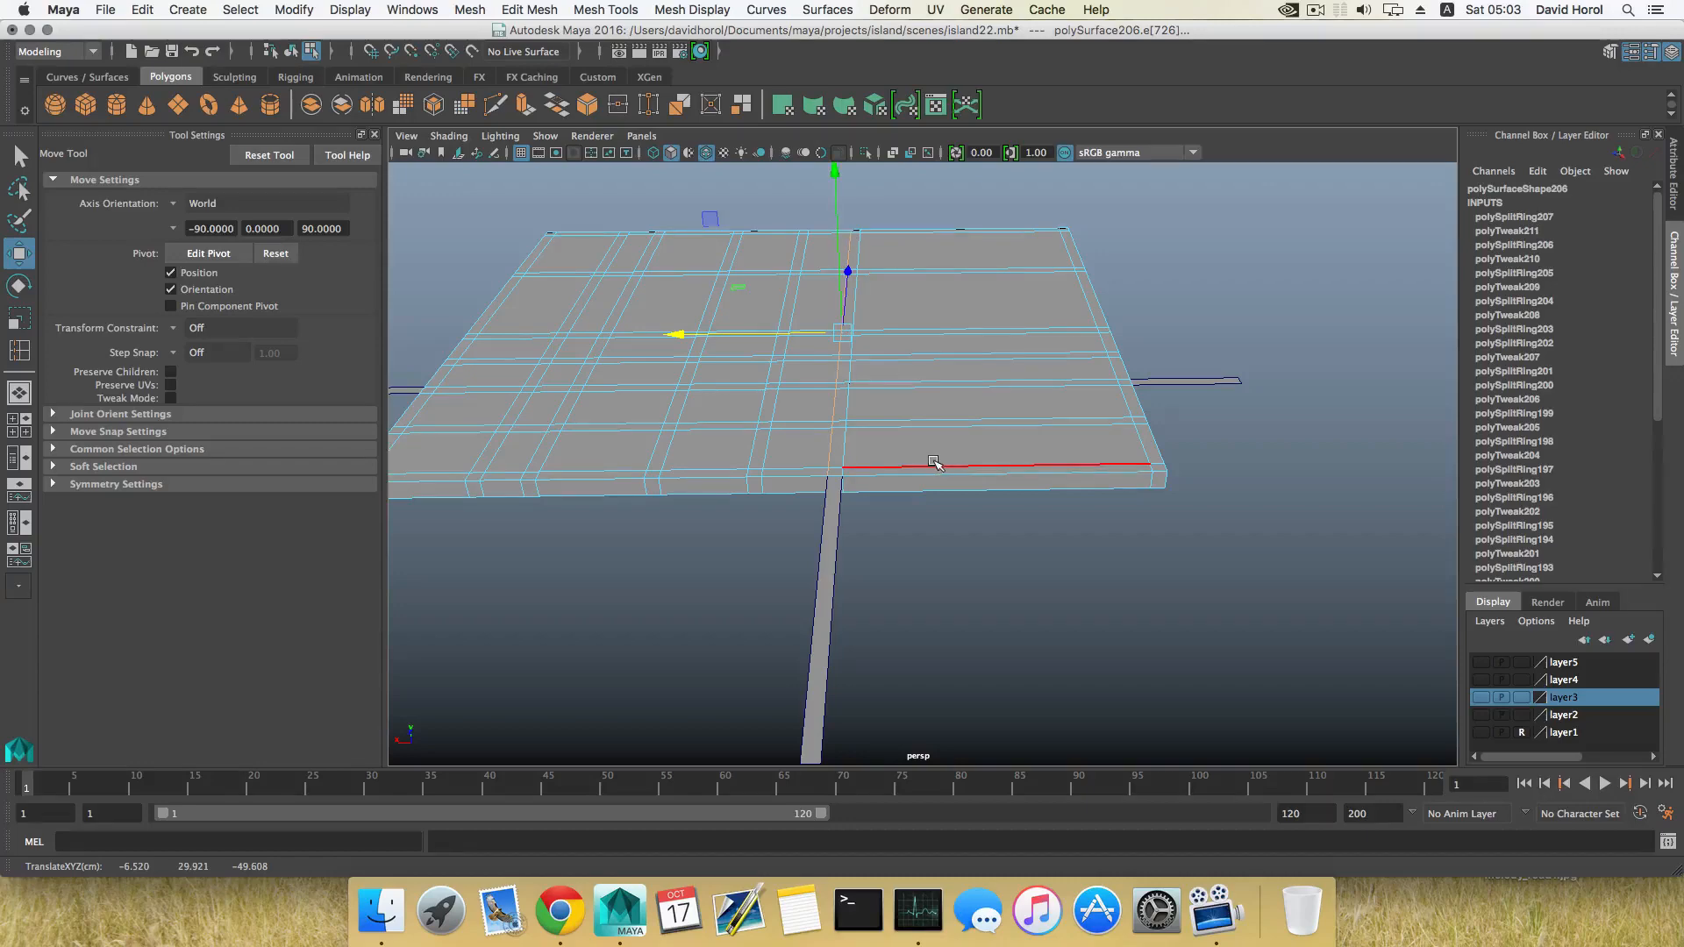
key("F8")
Examine the slab's edge-loop layout from several angles to check the wall divisions and the remaining undivided areas.
left_click_drag(936, 464, 1035, 526, "alt")
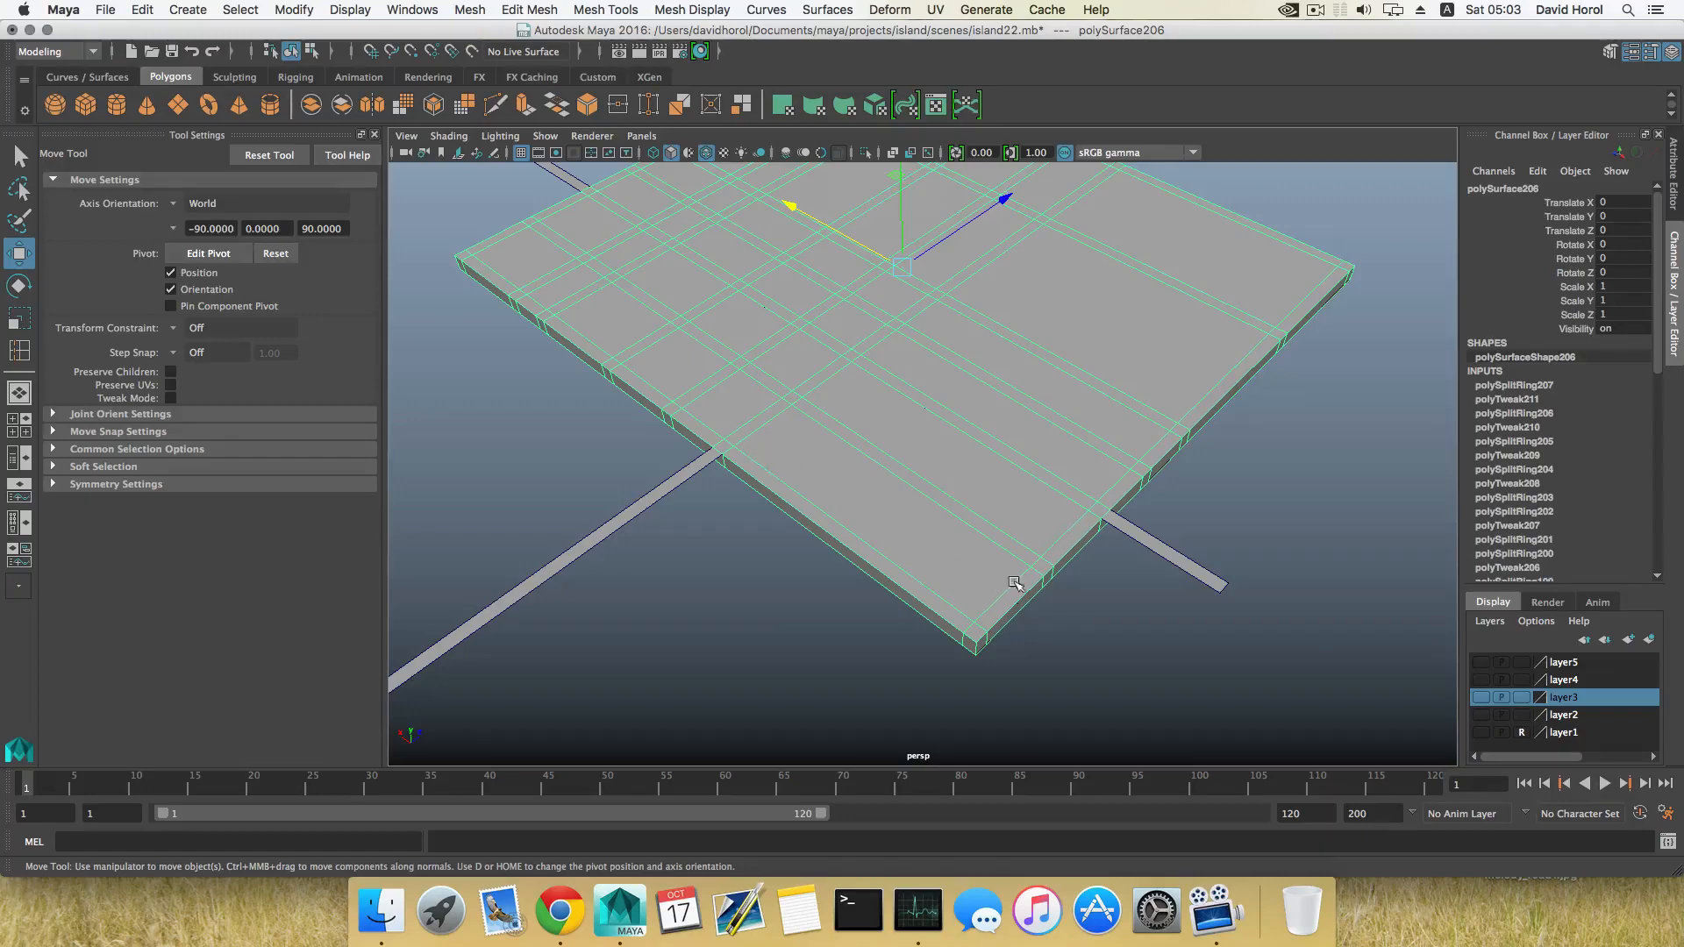
left_click_drag(1015, 584, 901, 497, "alt")
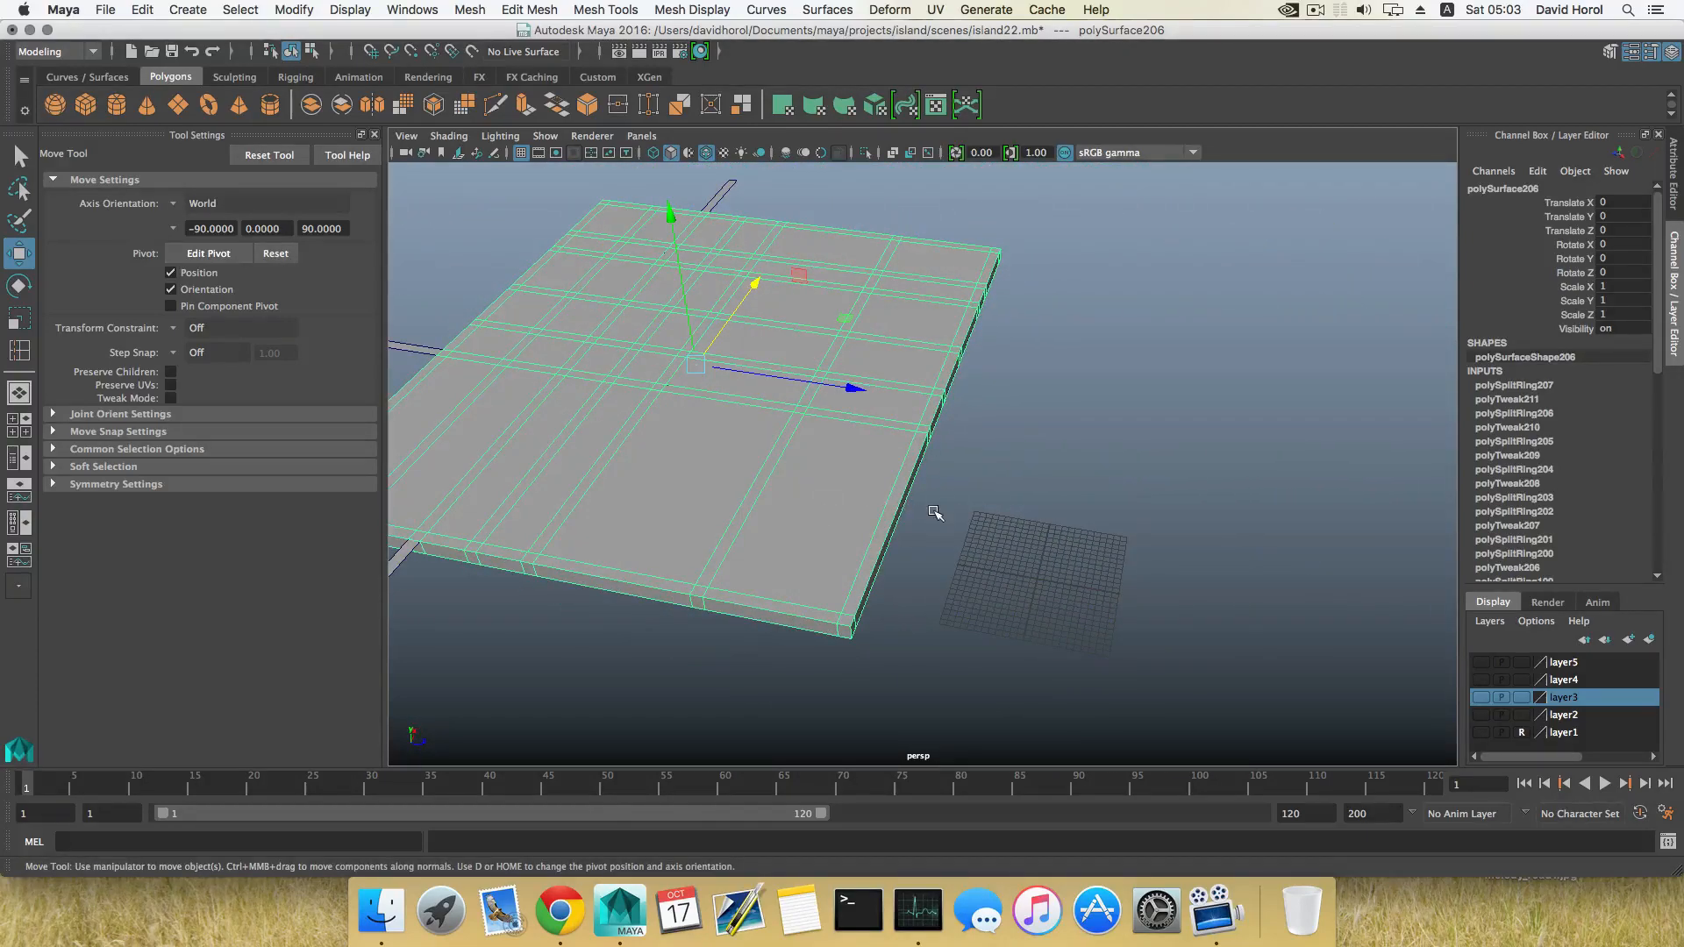
left_click_drag(931, 509, 815, 507, "alt")
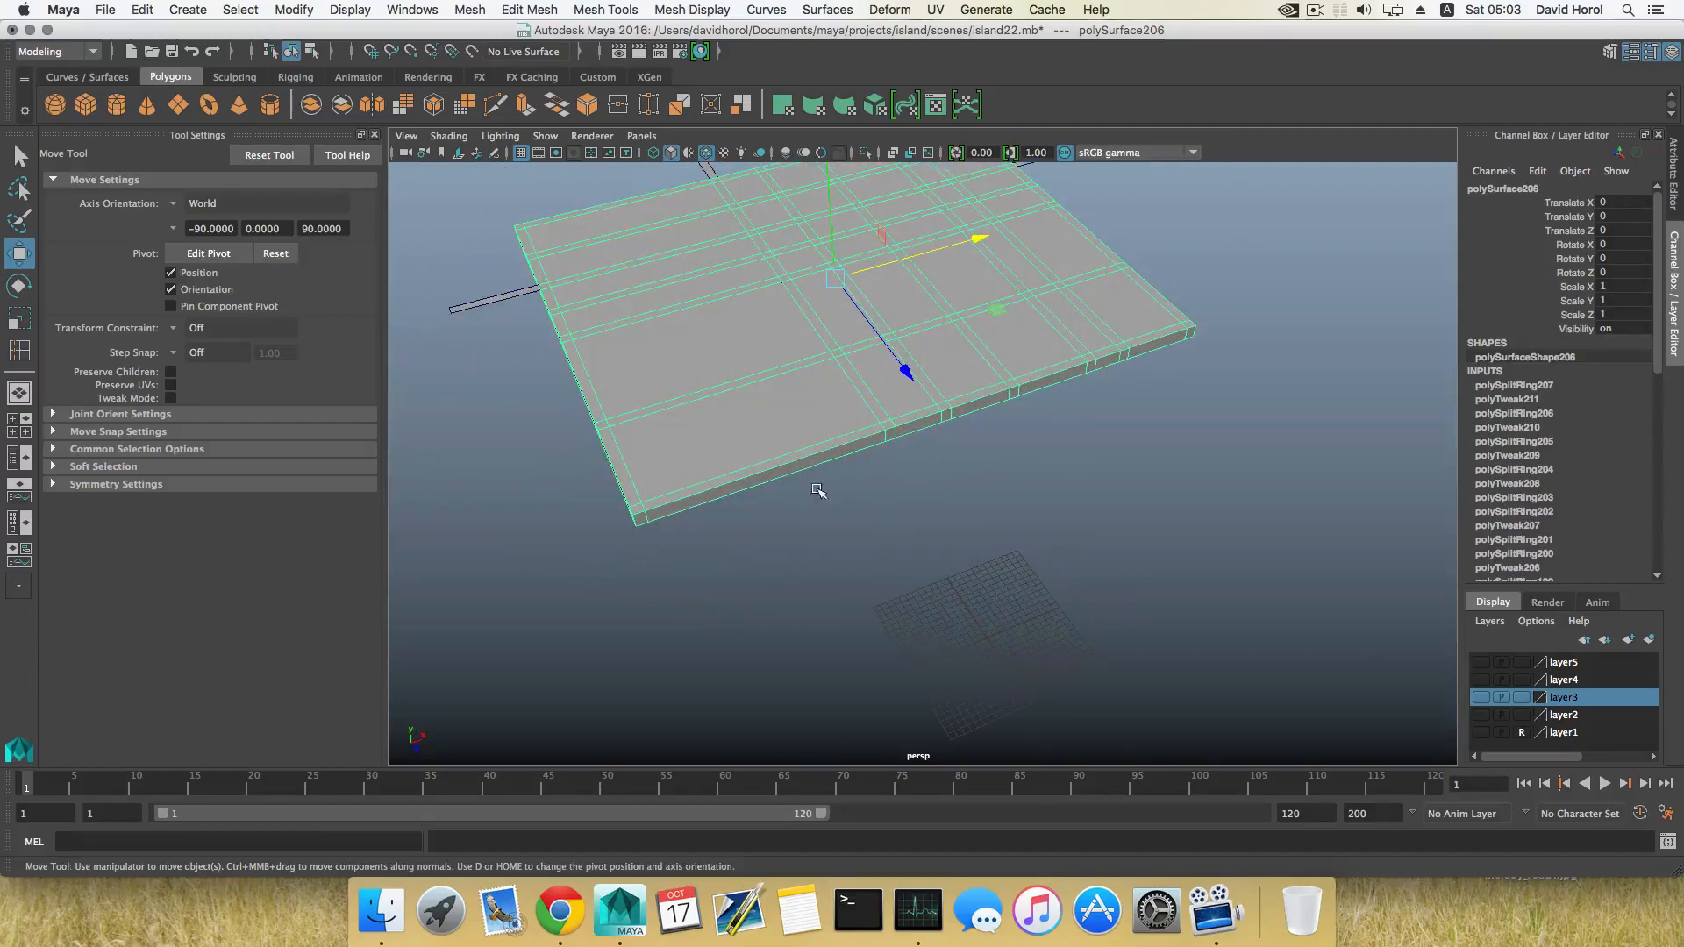
middle_click_drag(818, 491, 851, 523, "alt")
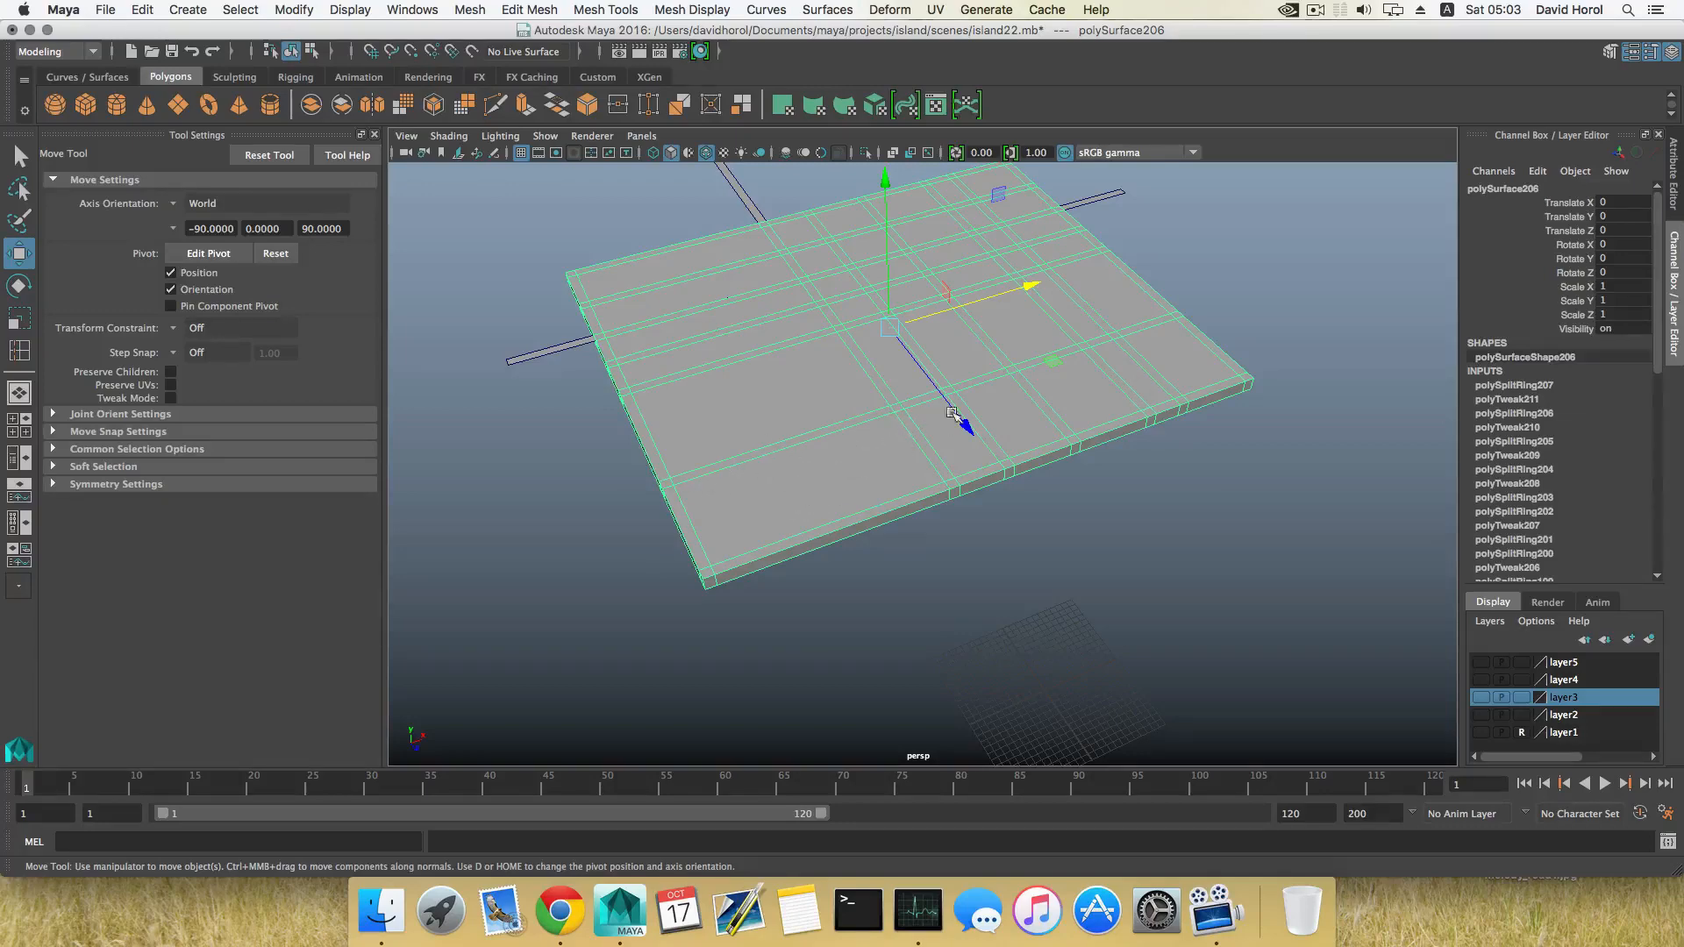
left_click_drag(1073, 425, 941, 457, "alt")
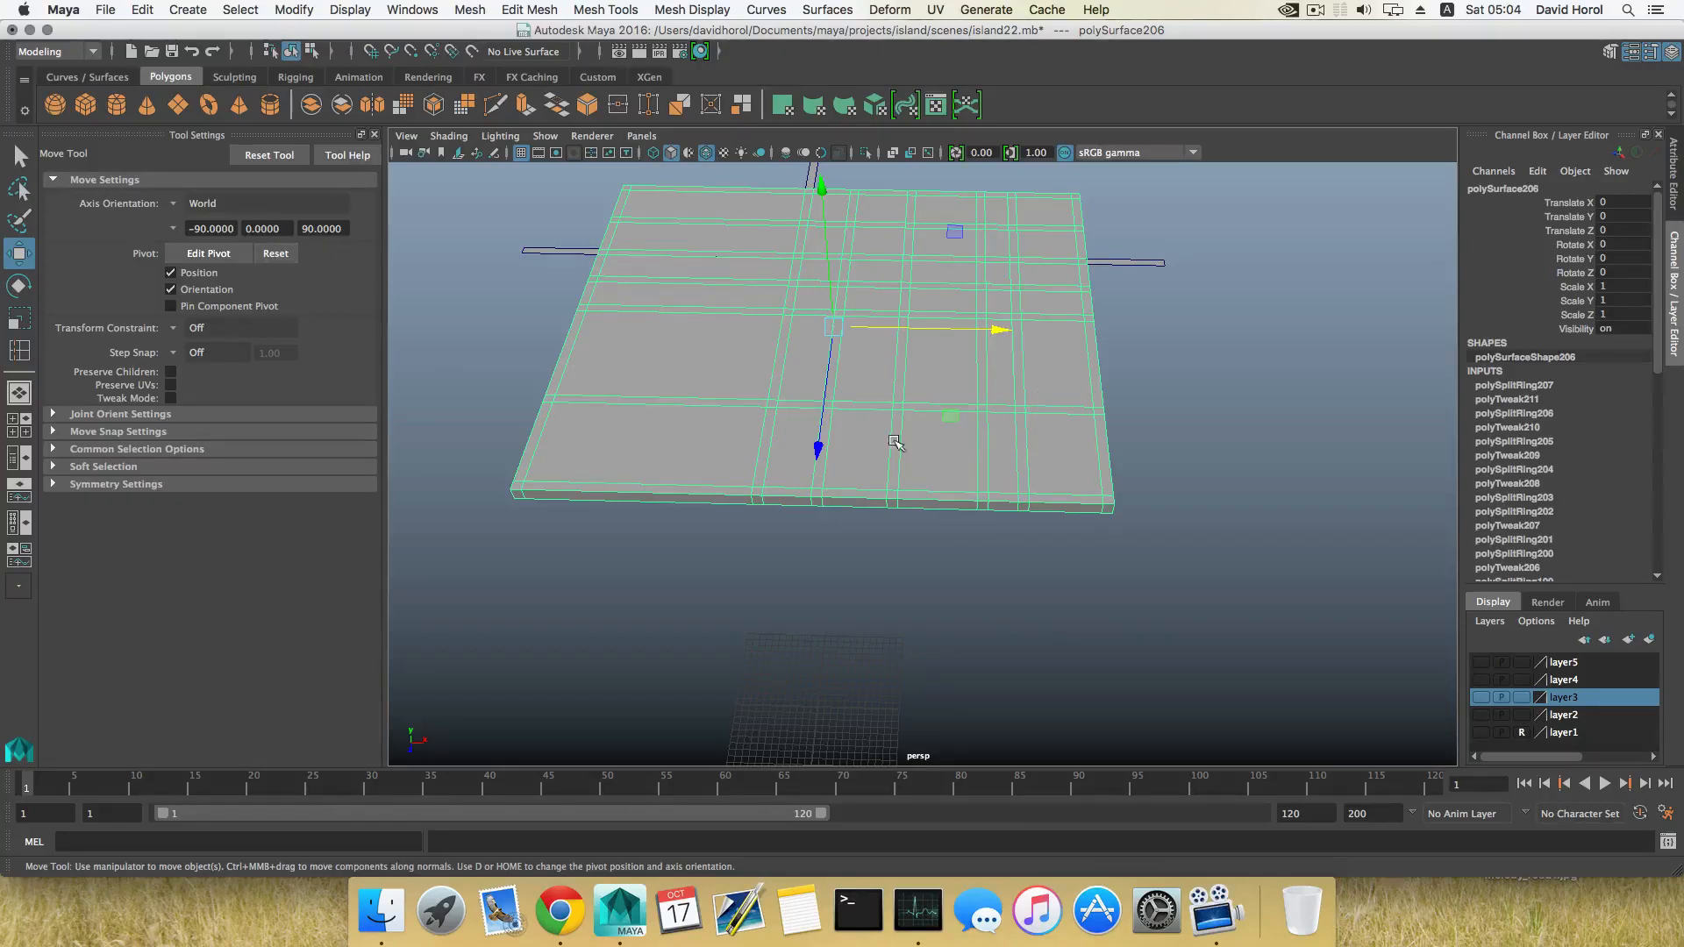
middle_click_drag(894, 443, 909, 462, "alt")
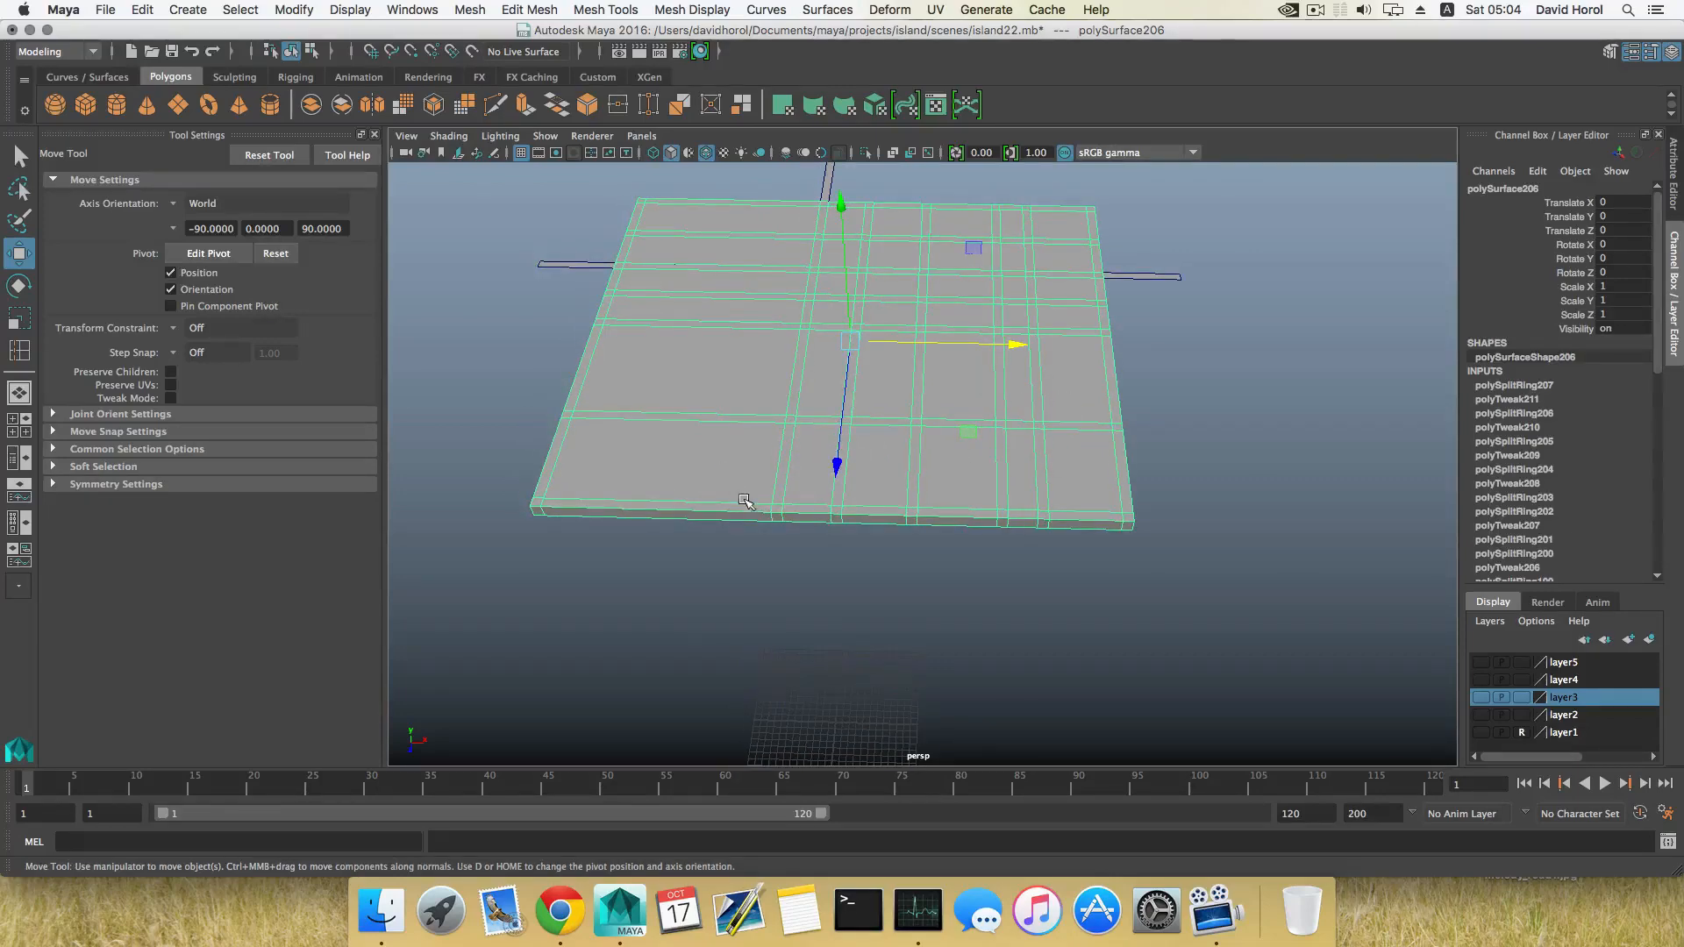
left_click_drag(746, 501, 745, 494, "alt")
middle_click_drag(745, 494, 913, 514, "alt")
right_click_drag(913, 514, 1101, 497, "alt")
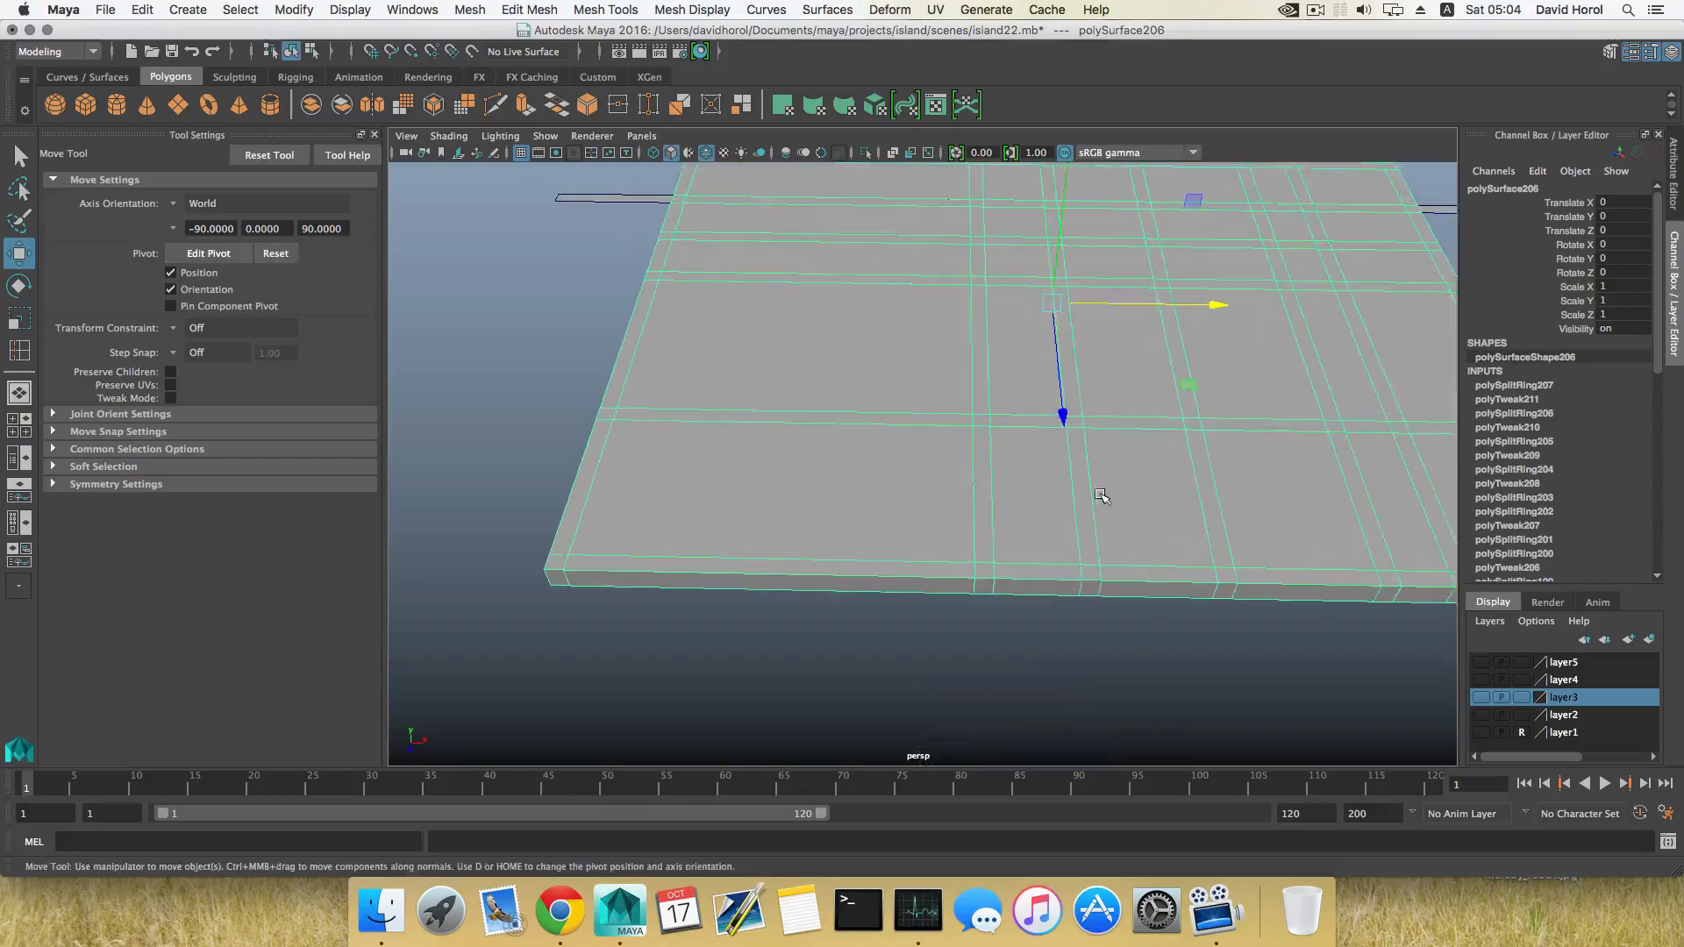
middle_click_drag(1100, 495, 1067, 550, "alt")
right_click_drag(1067, 549, 985, 534, "alt")
middle_click_drag(1022, 534, 985, 537, "alt")
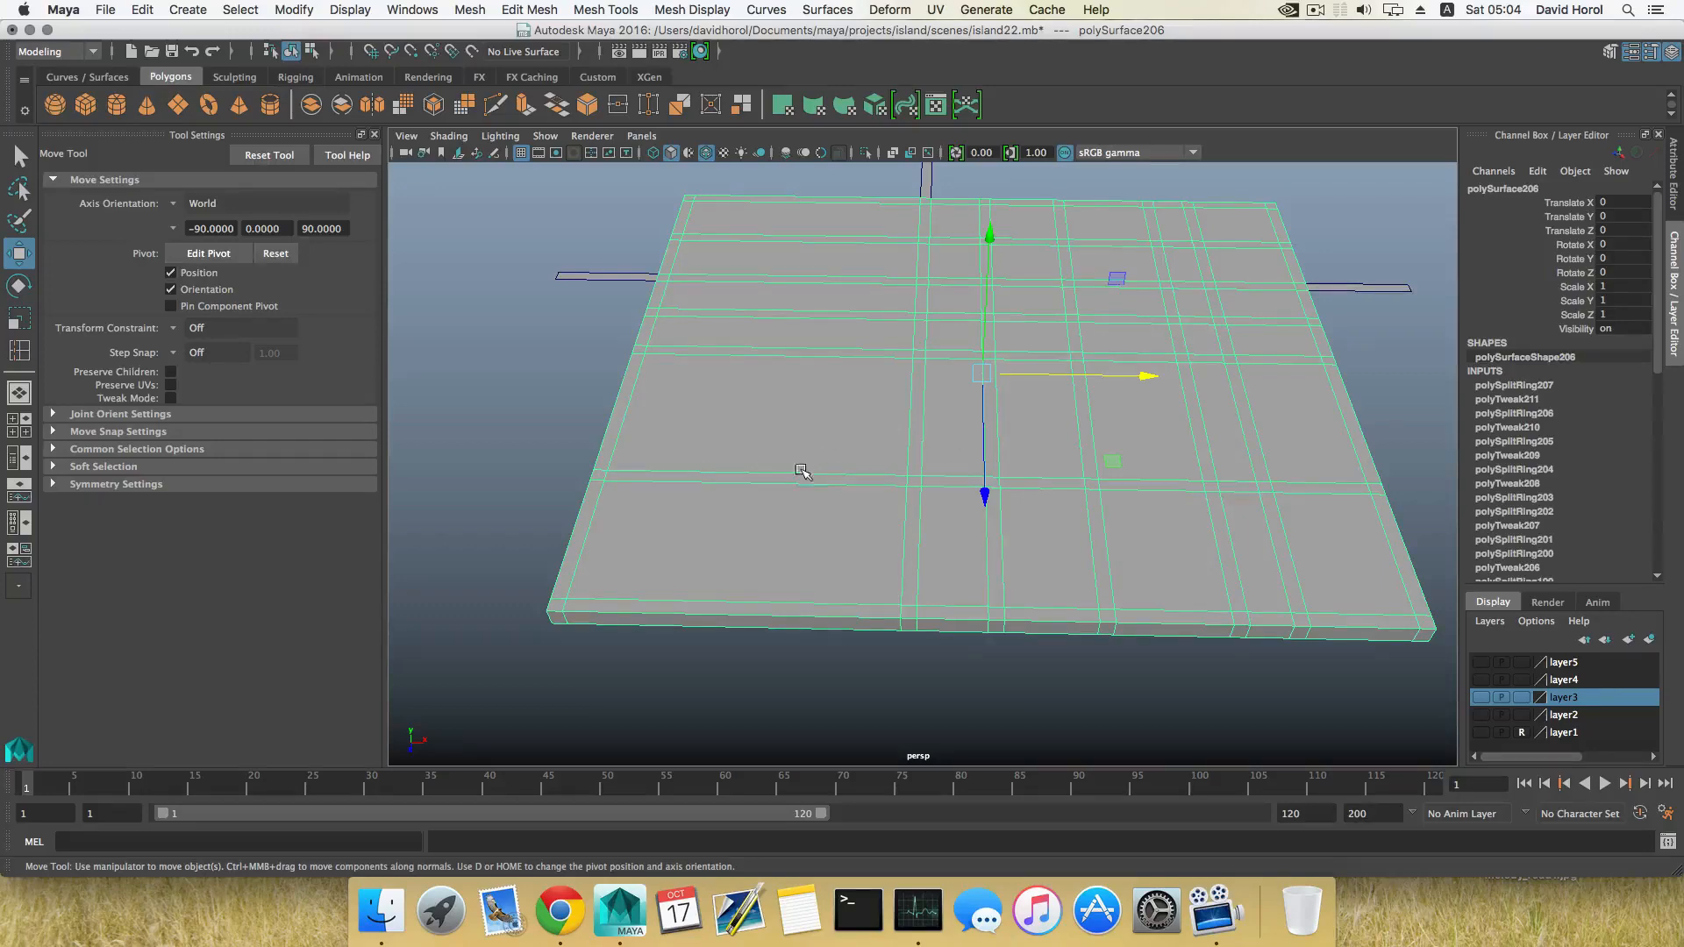
middle_click_drag(802, 472, 932, 477, "alt")
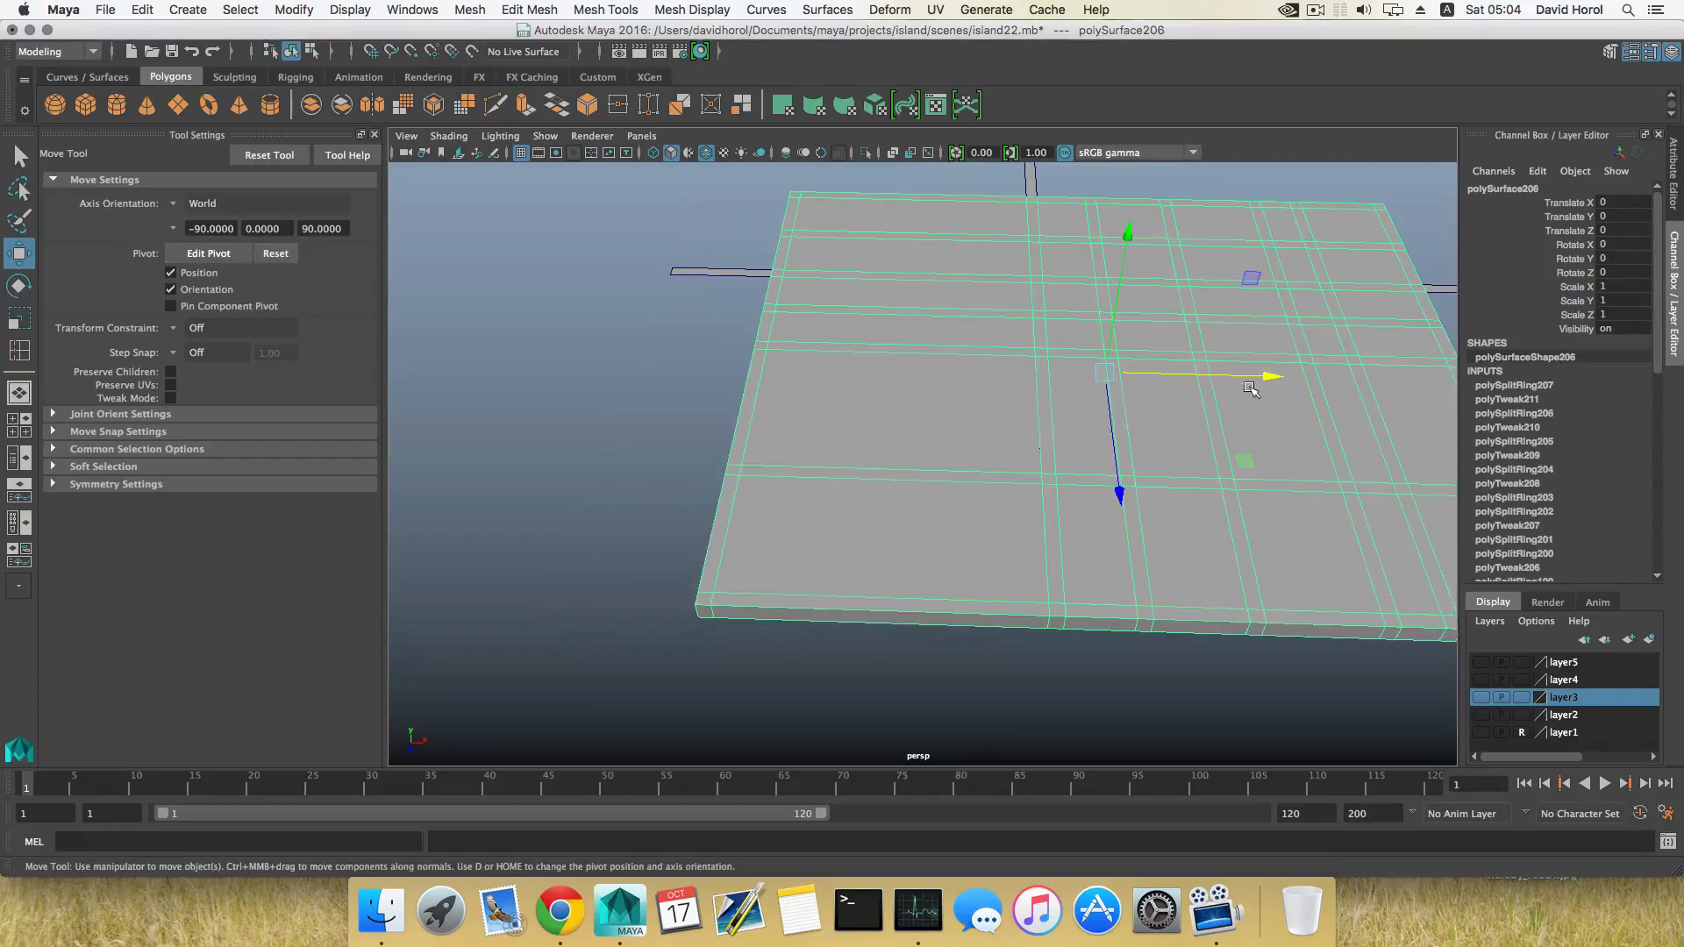
Move the crosswise strip along X toward the slab's outer border, to about Translate X -35.046.
left_click(1022, 174)
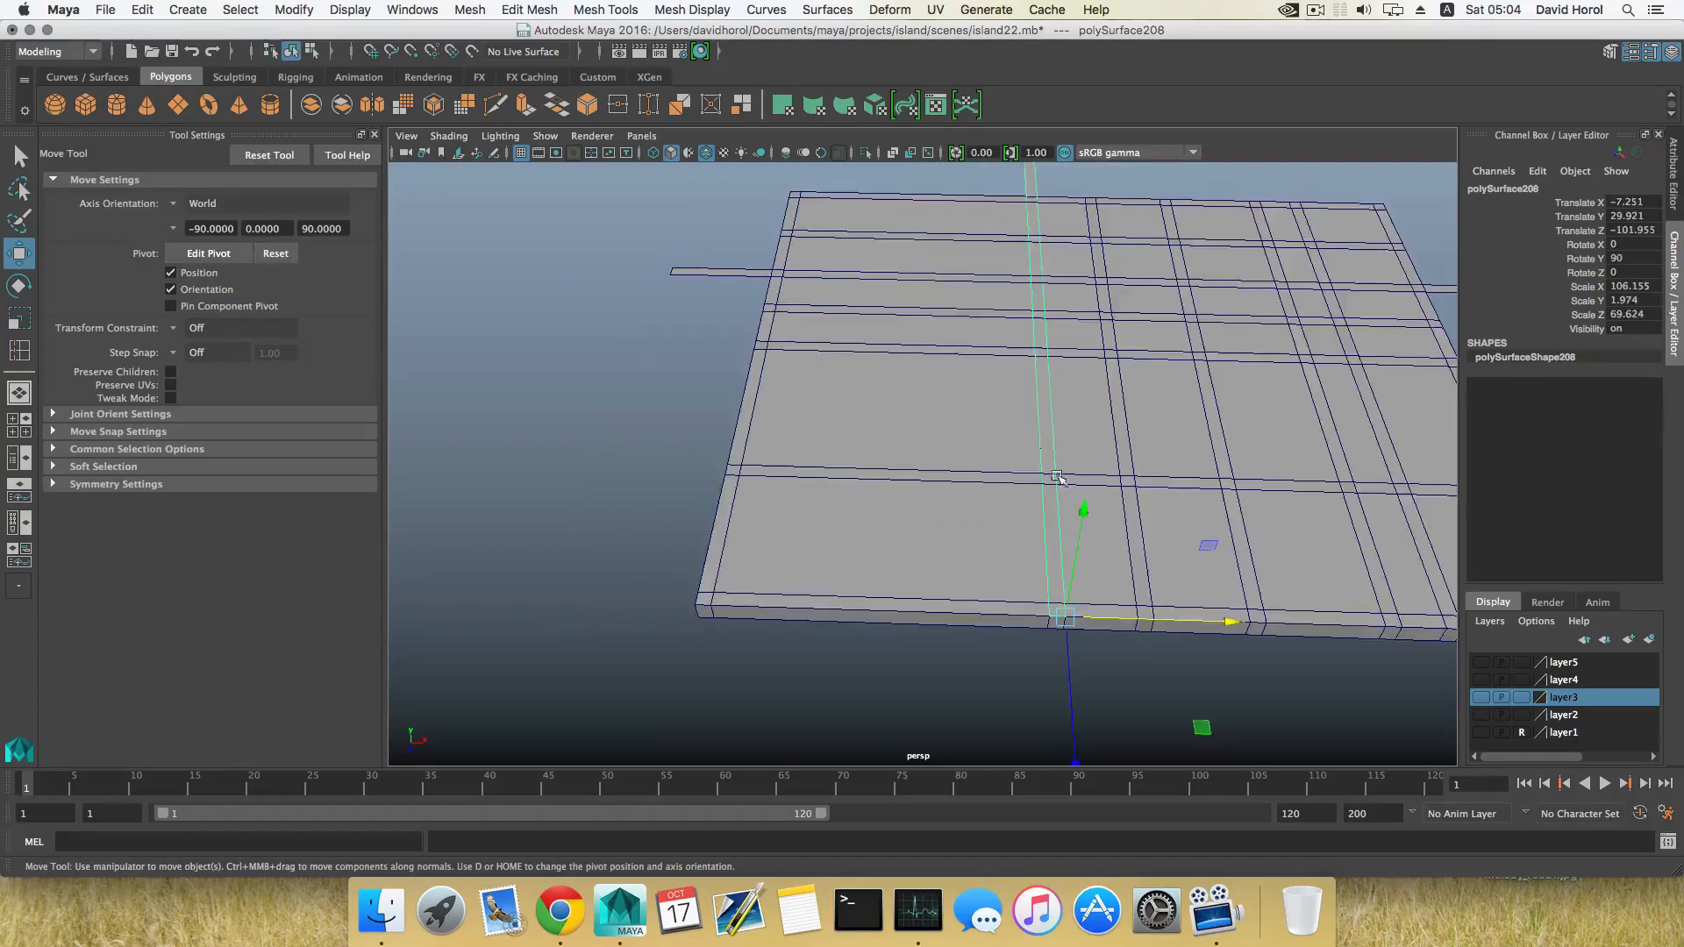
left_click_drag(1209, 616, 1062, 616)
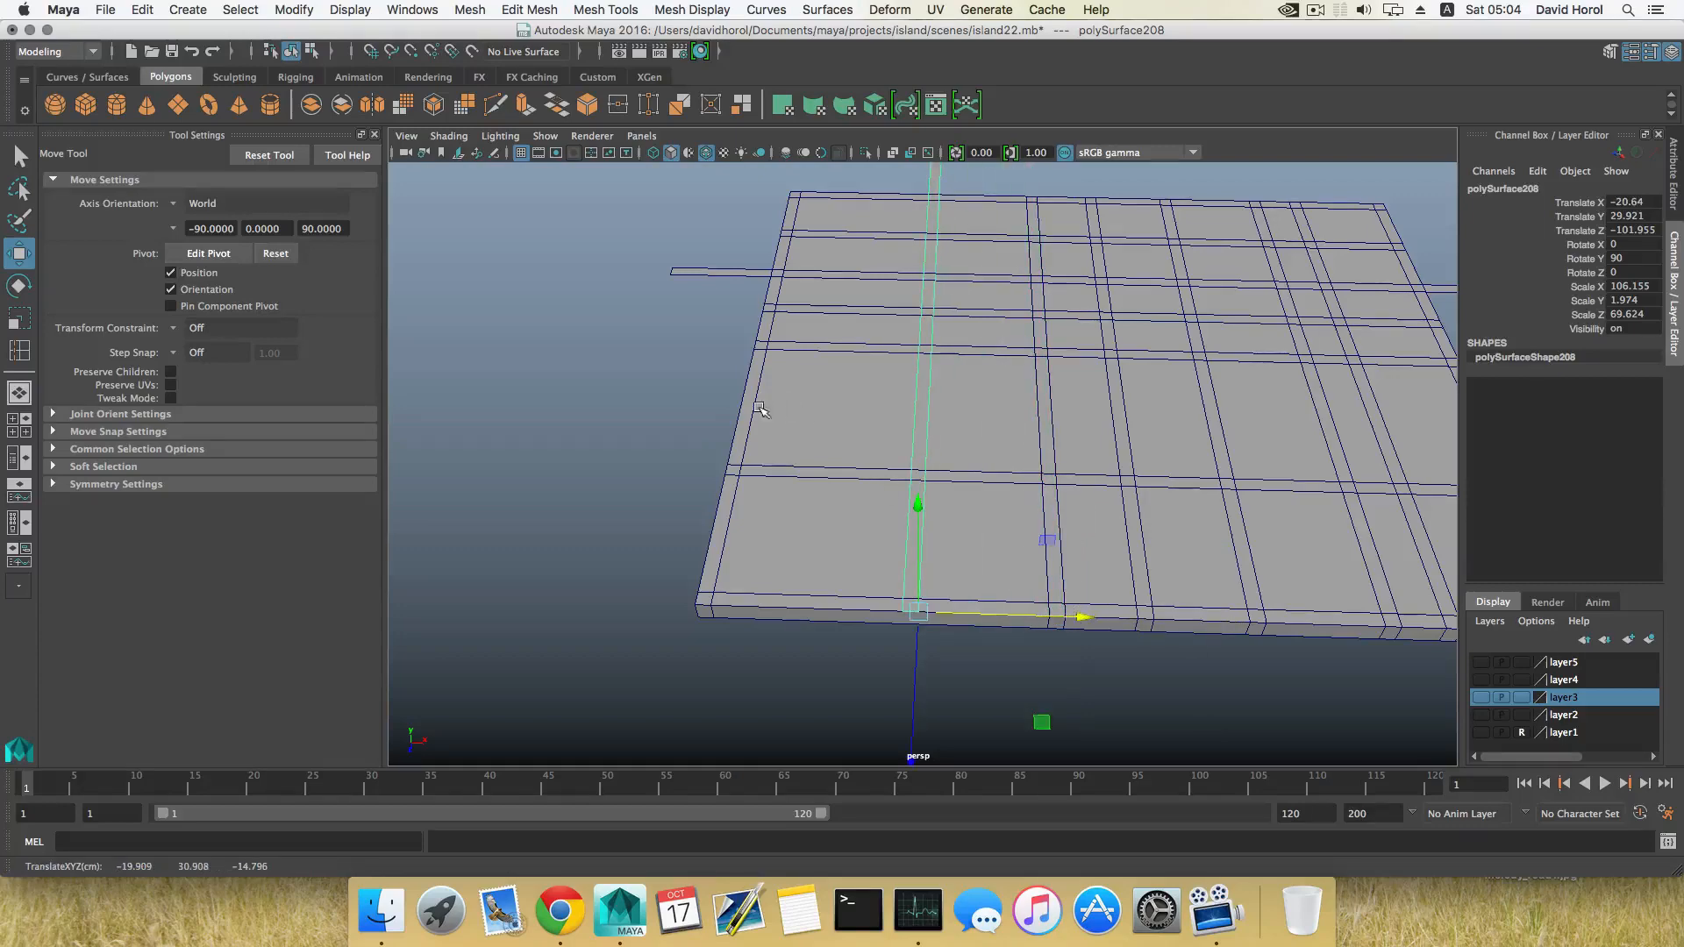
left_click_drag(851, 455, 965, 517, "alt")
left_click_drag(1084, 581, 1028, 571)
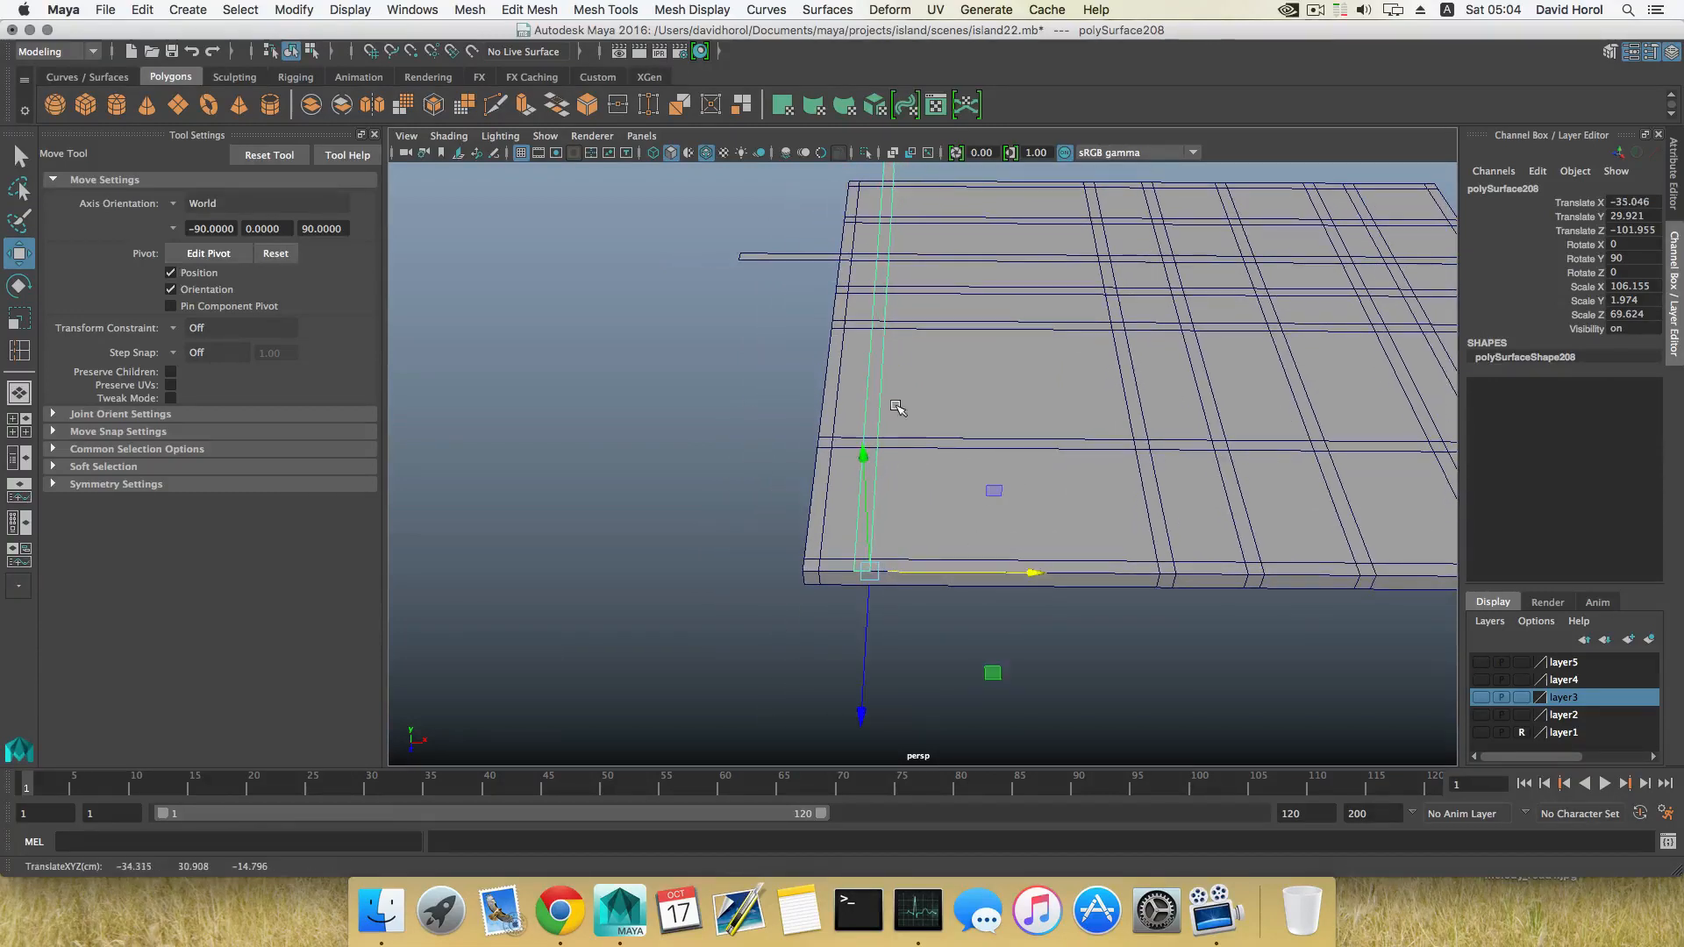
Insert an edge loop on the slab beside the relocated crosswise strip and snap it to the strip's inner edge at X -34.315.
left_click(896, 405)
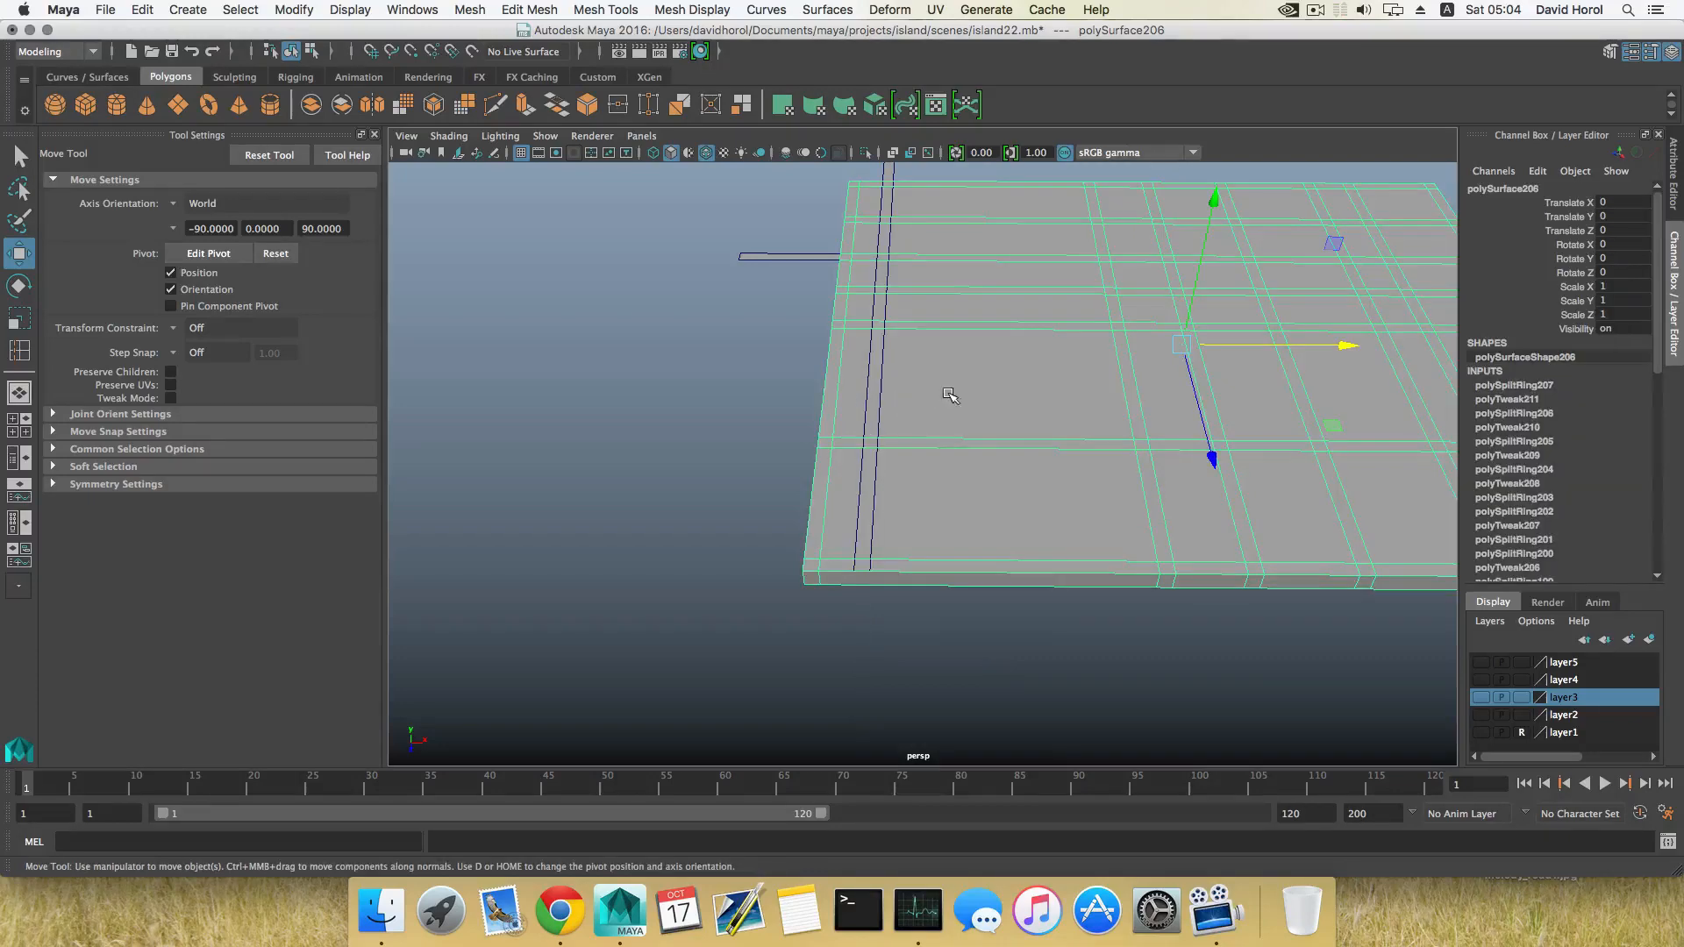
right_click_drag(950, 394, 847, 435, "shift")
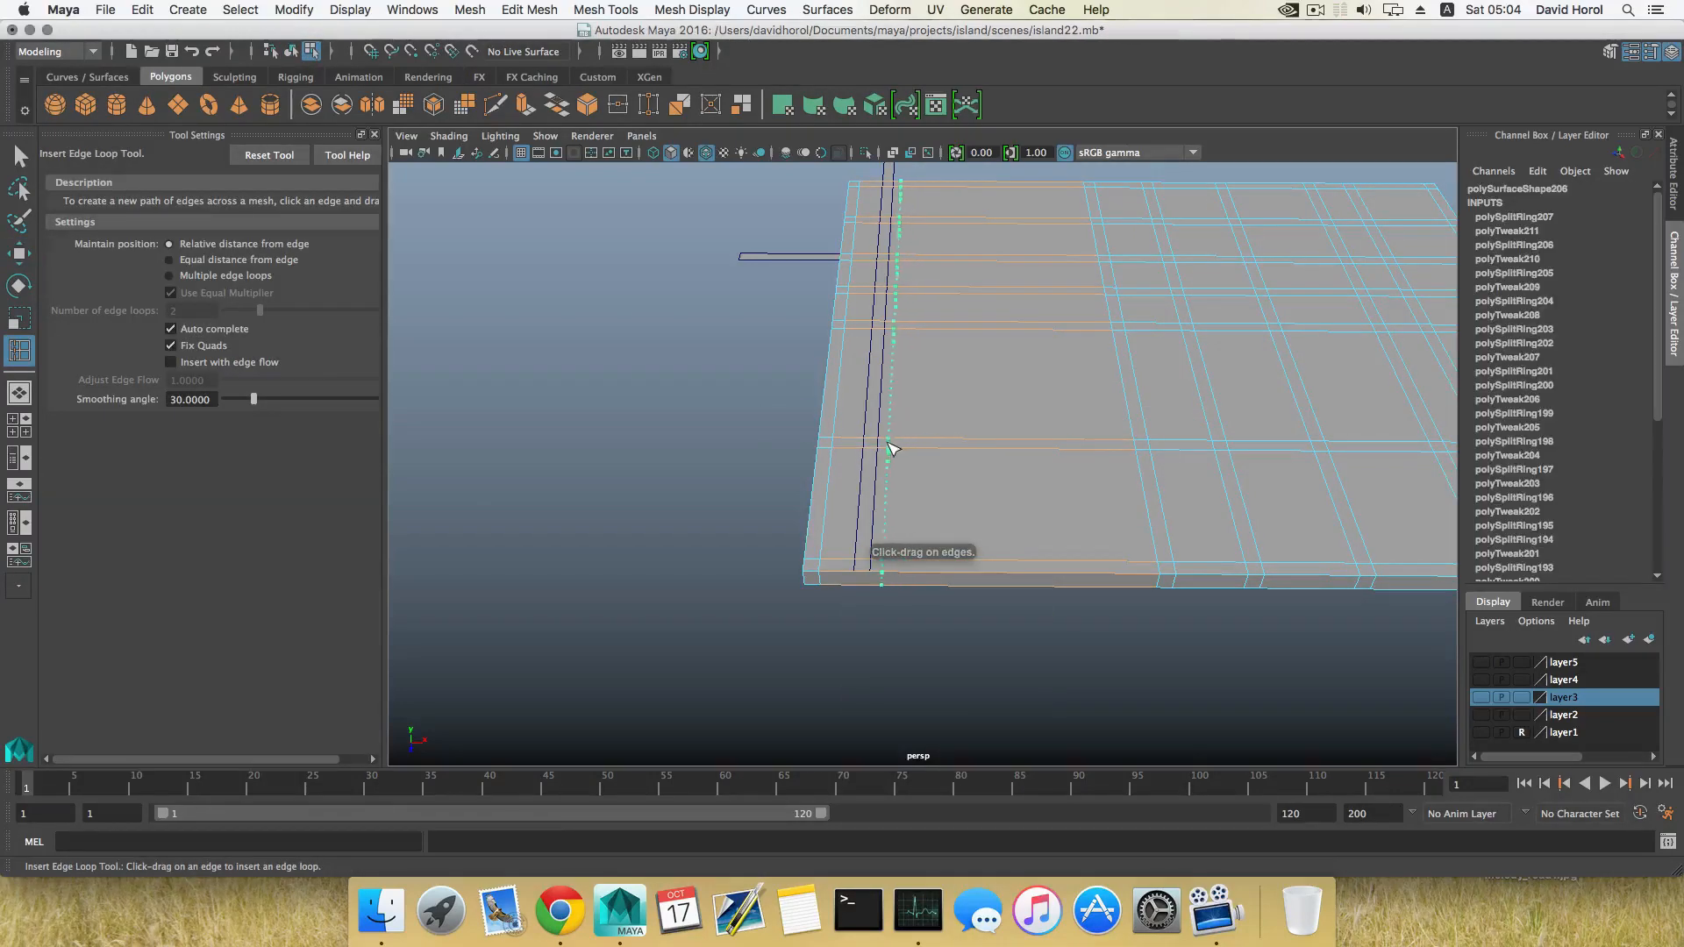
left_click(888, 442)
key("w")
key("v")
left_click_drag(942, 344, 913, 268)
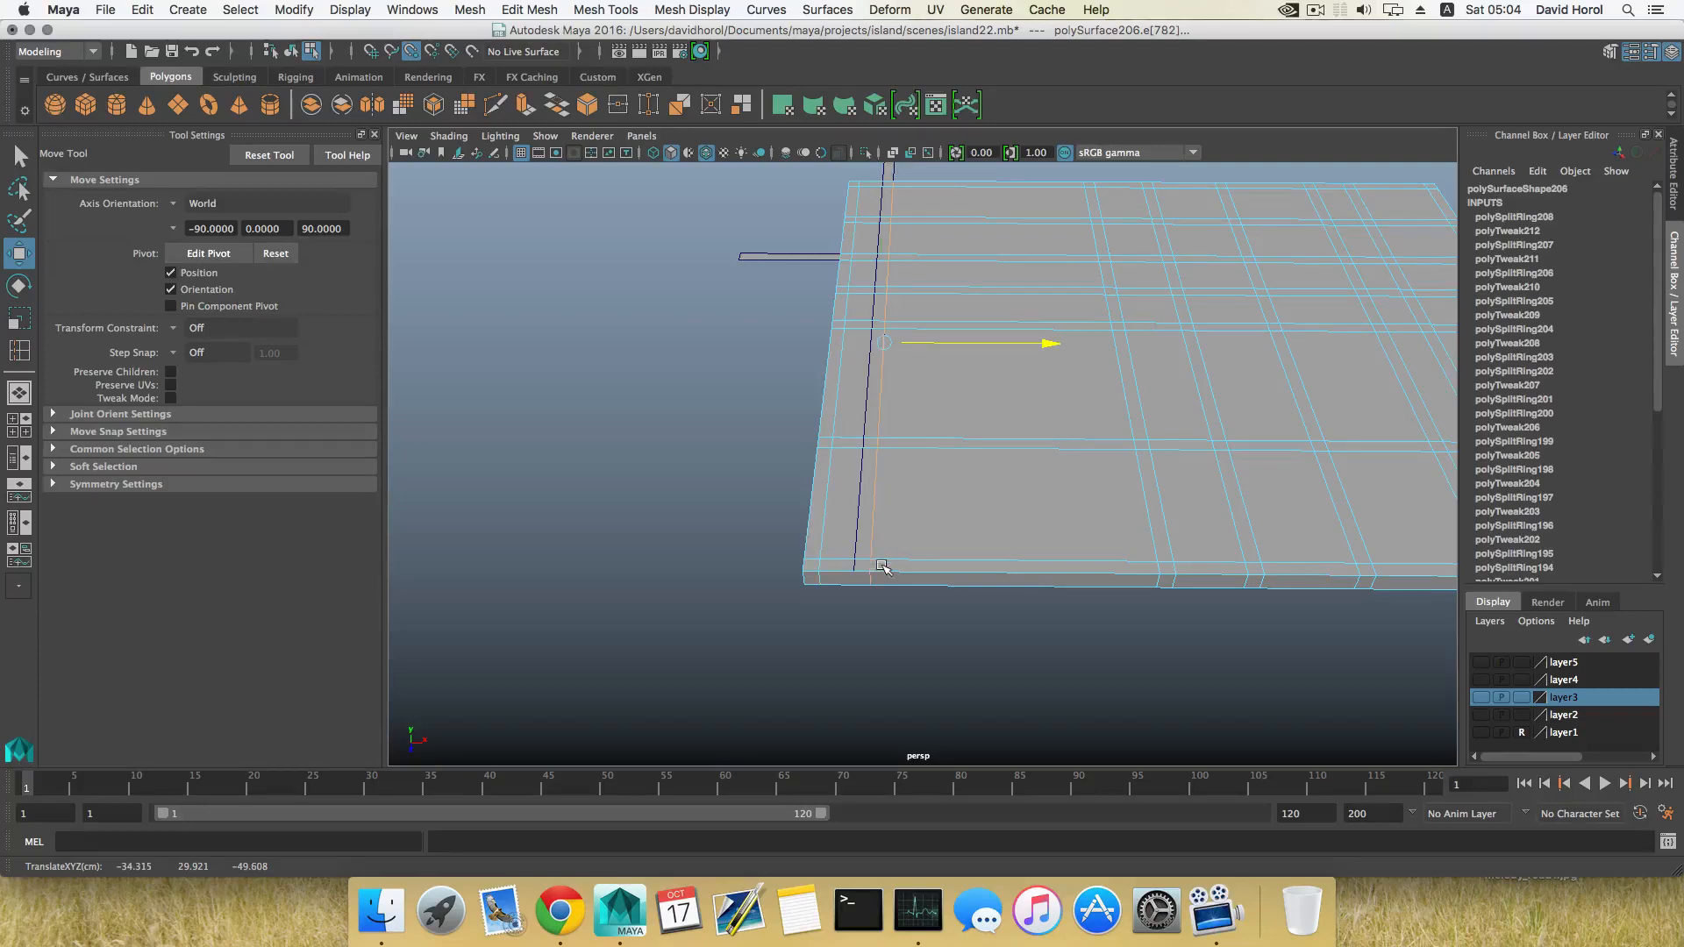
key("F8")
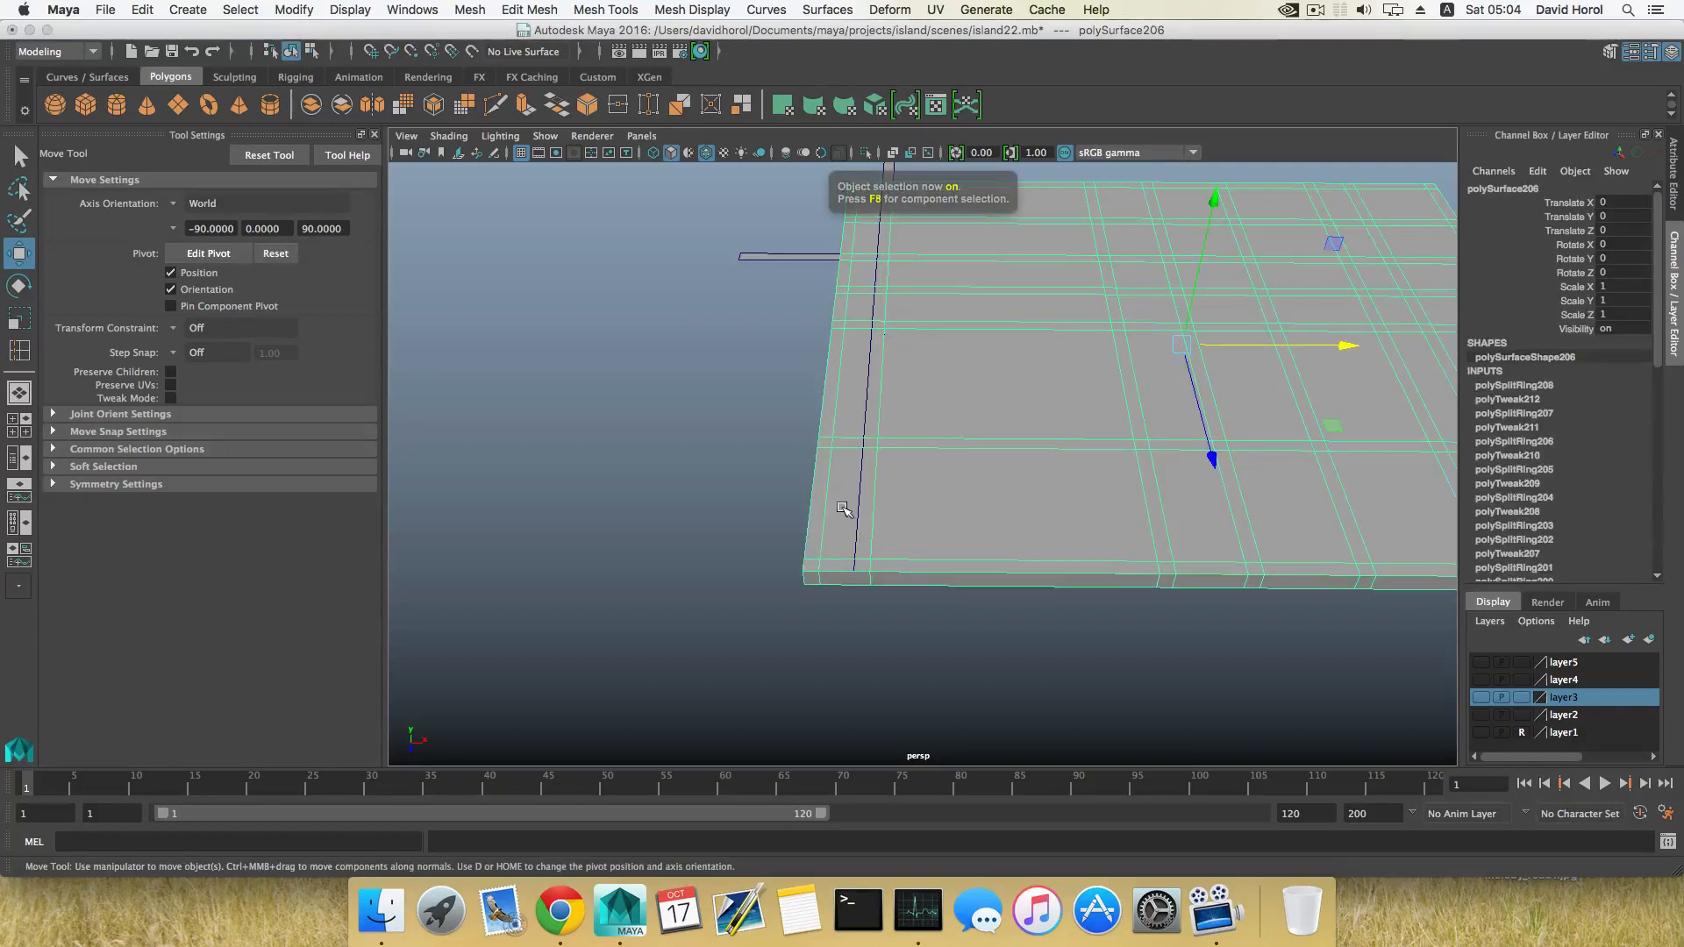
Insert an edge loop between the slab's border loop and the crosswise strip, and snap it to the strip's outer edge at X -35.776.
right_click_drag(842, 512, 809, 507, "shift")
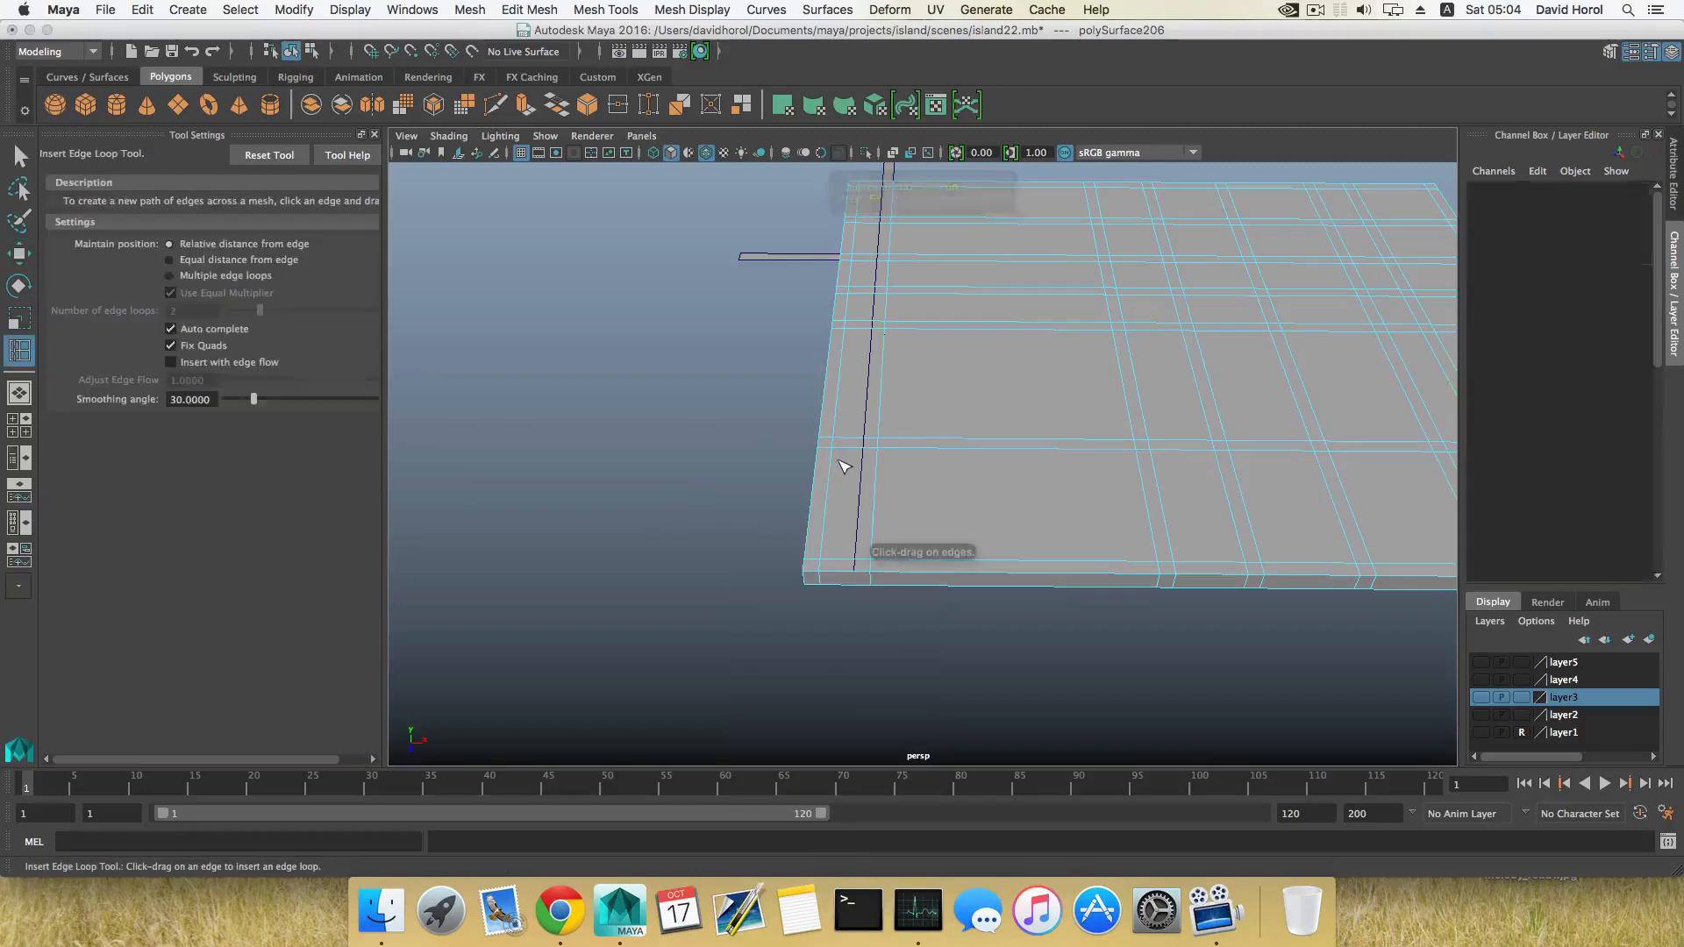
left_click(852, 452)
key("w")
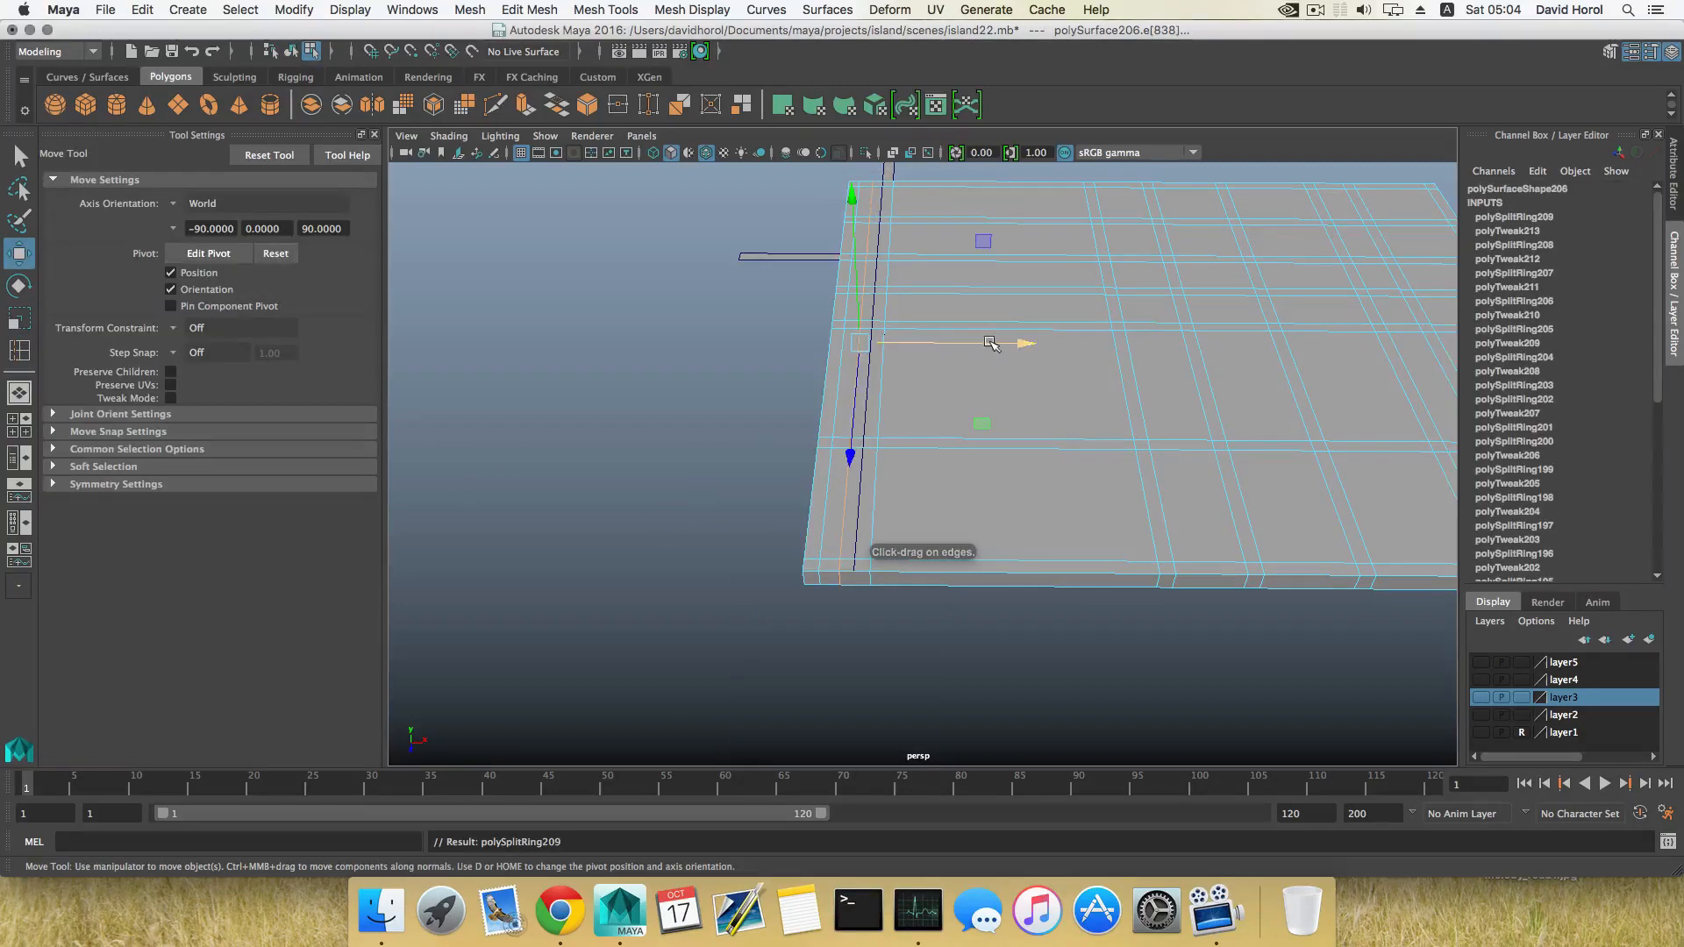
key("v")
left_click_drag(1022, 343, 842, 319)
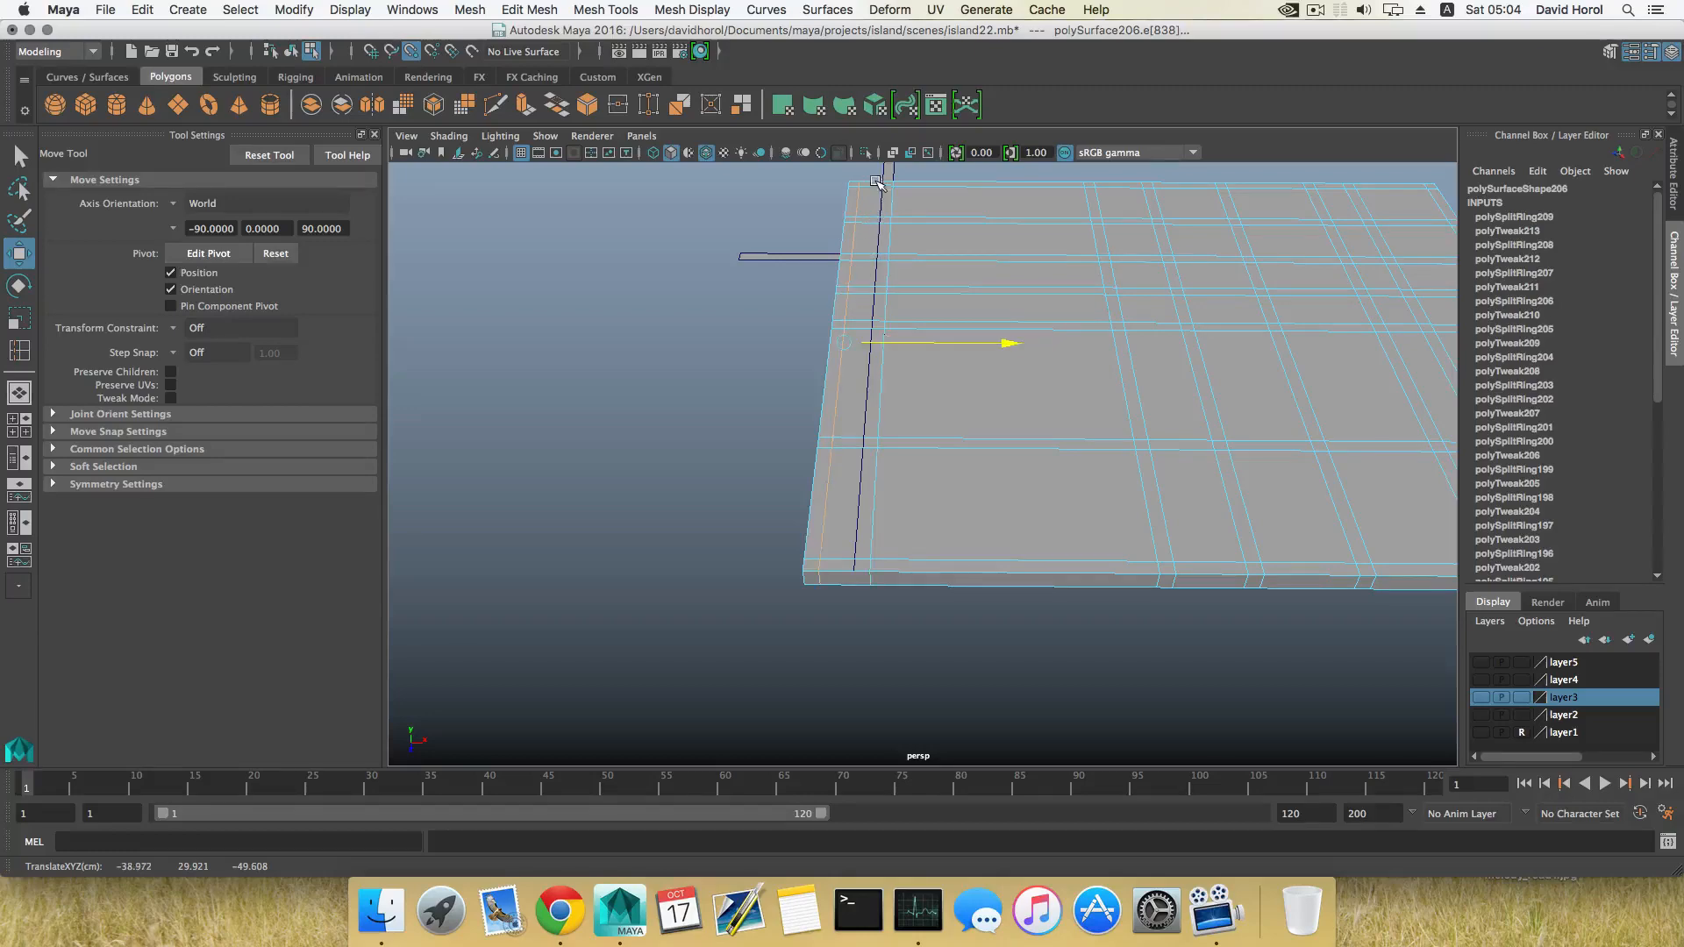
middle_click_drag(879, 174, 863, 573)
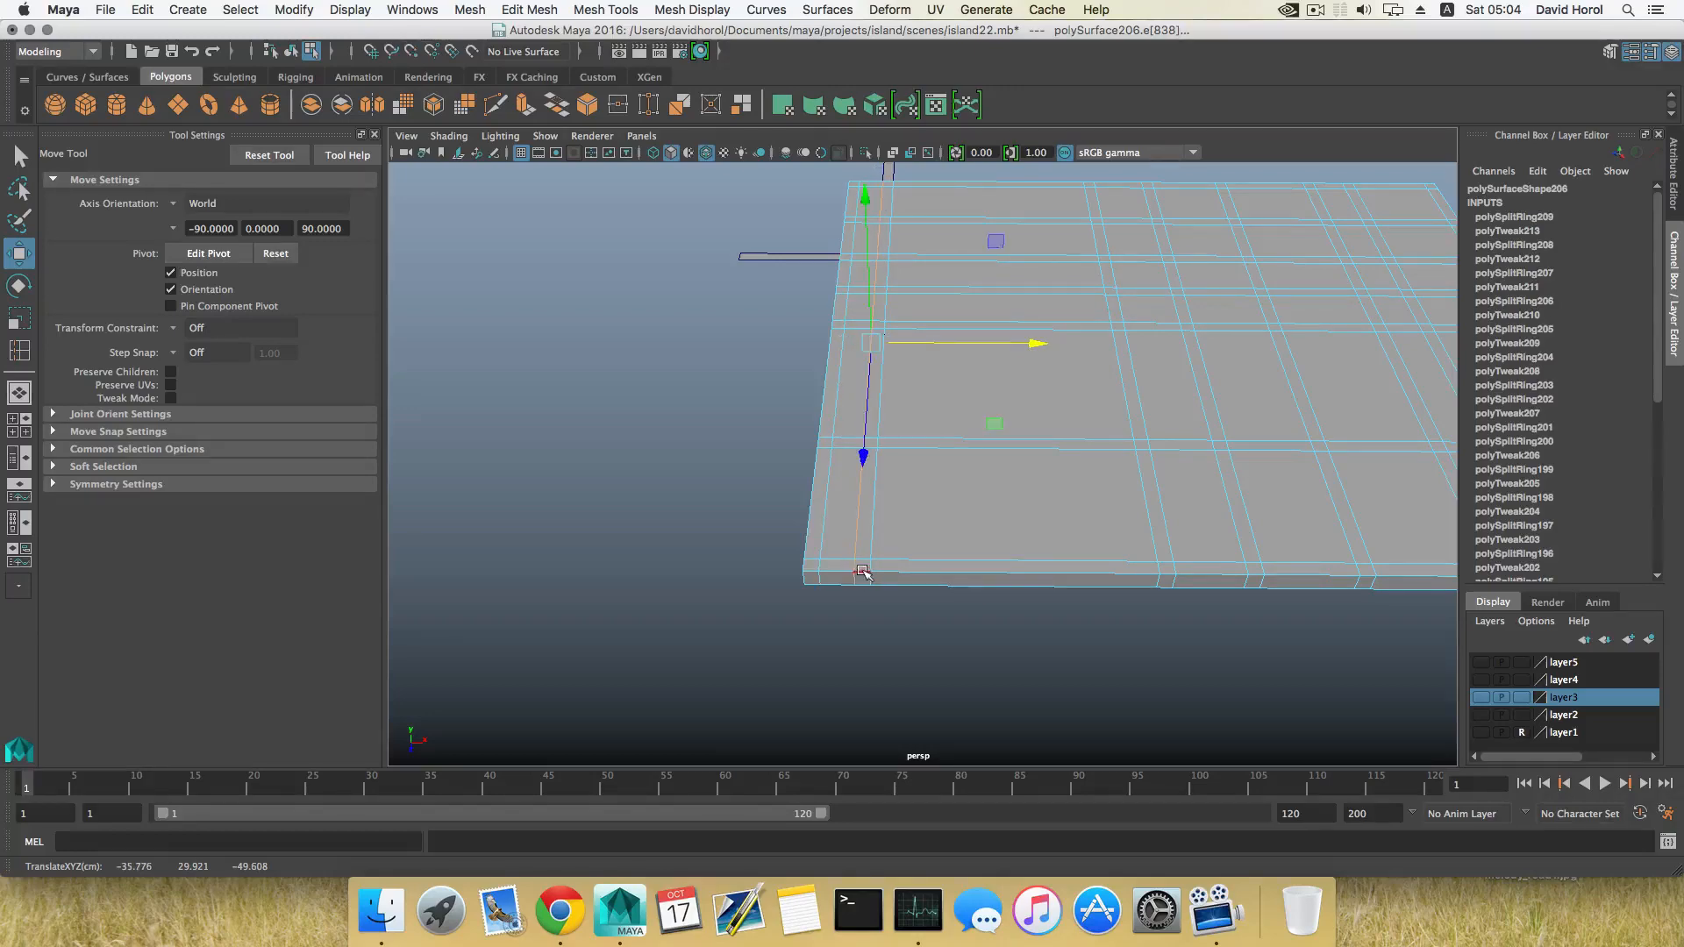
key("F8")
Select the slab's outer side faces in a row from the corner to the third interior crosswise wall loop pair.
scroll(863, 573, "down", 3)
middle_click_drag(980, 500, 918, 545, "alt")
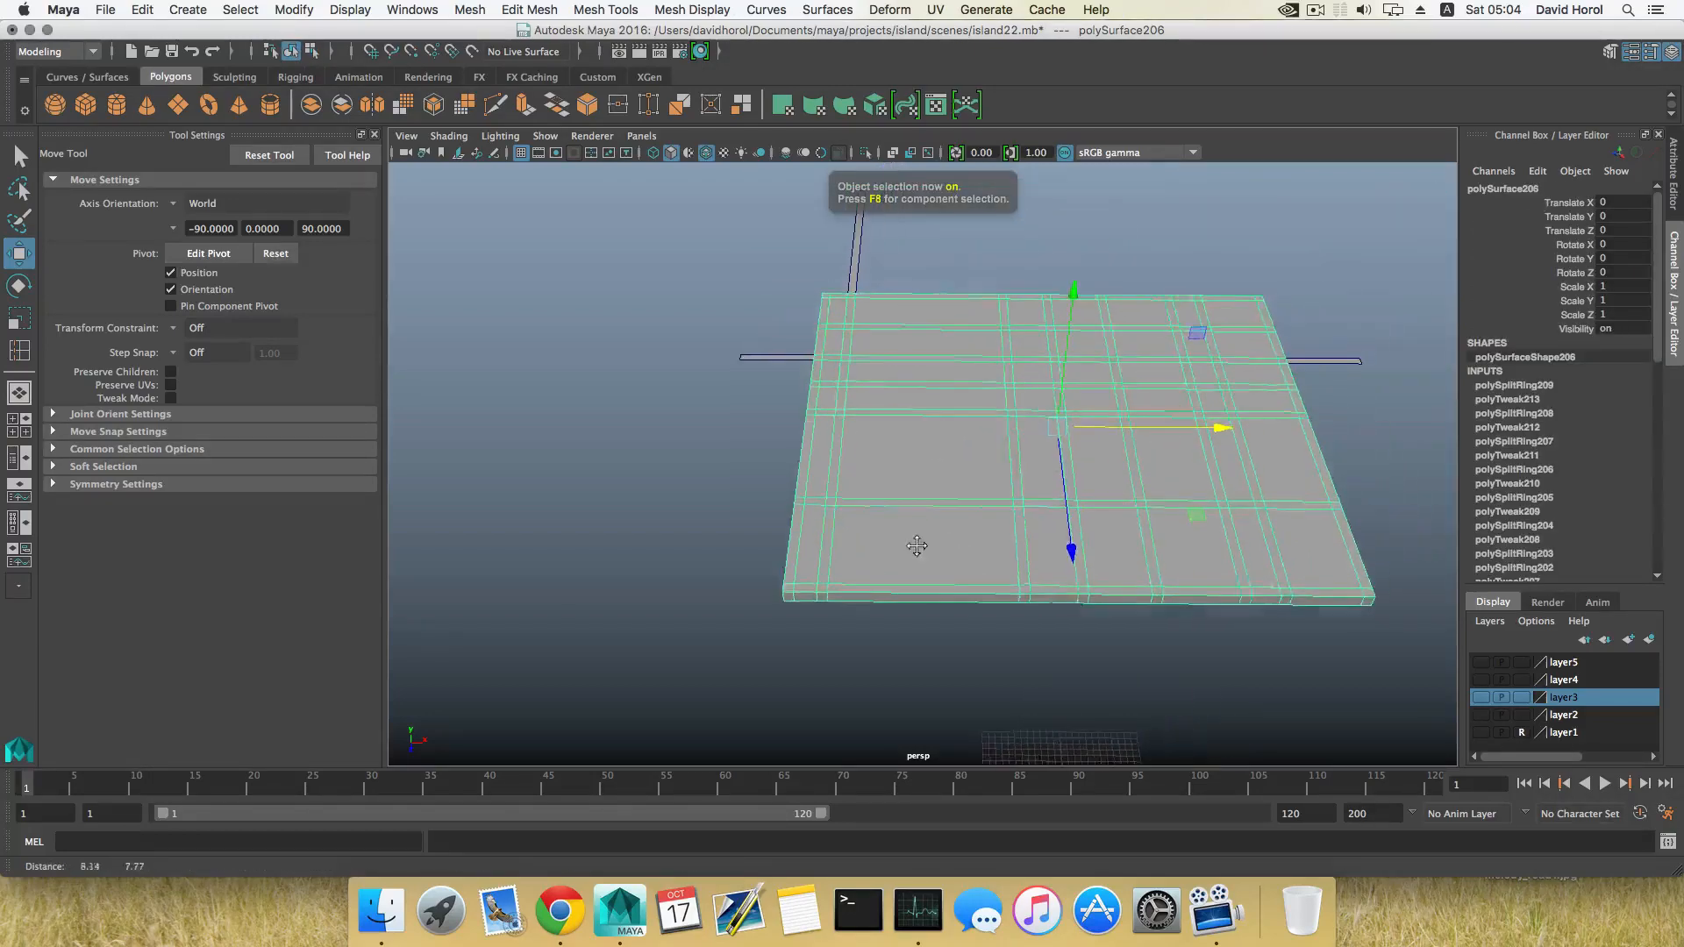
left_click_drag(917, 546, 704, 560, "alt")
left_click_drag(780, 483, 939, 503, "alt")
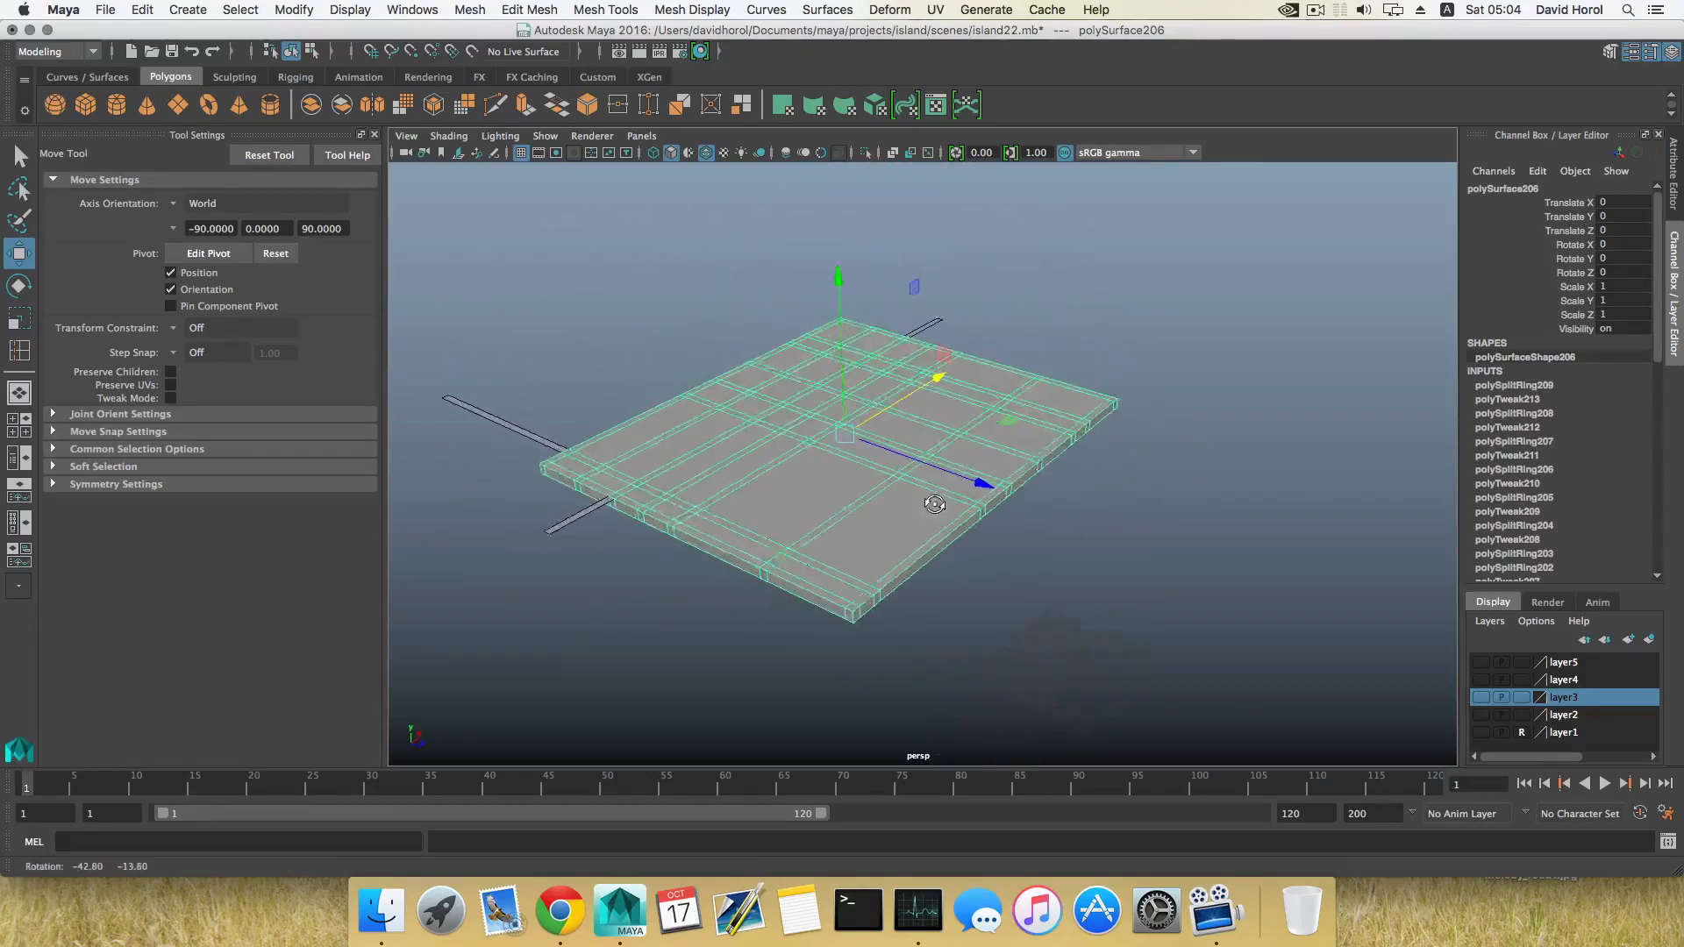
right_click_drag(939, 503, 1017, 598, "alt")
middle_click_drag(1016, 599, 878, 564, "alt")
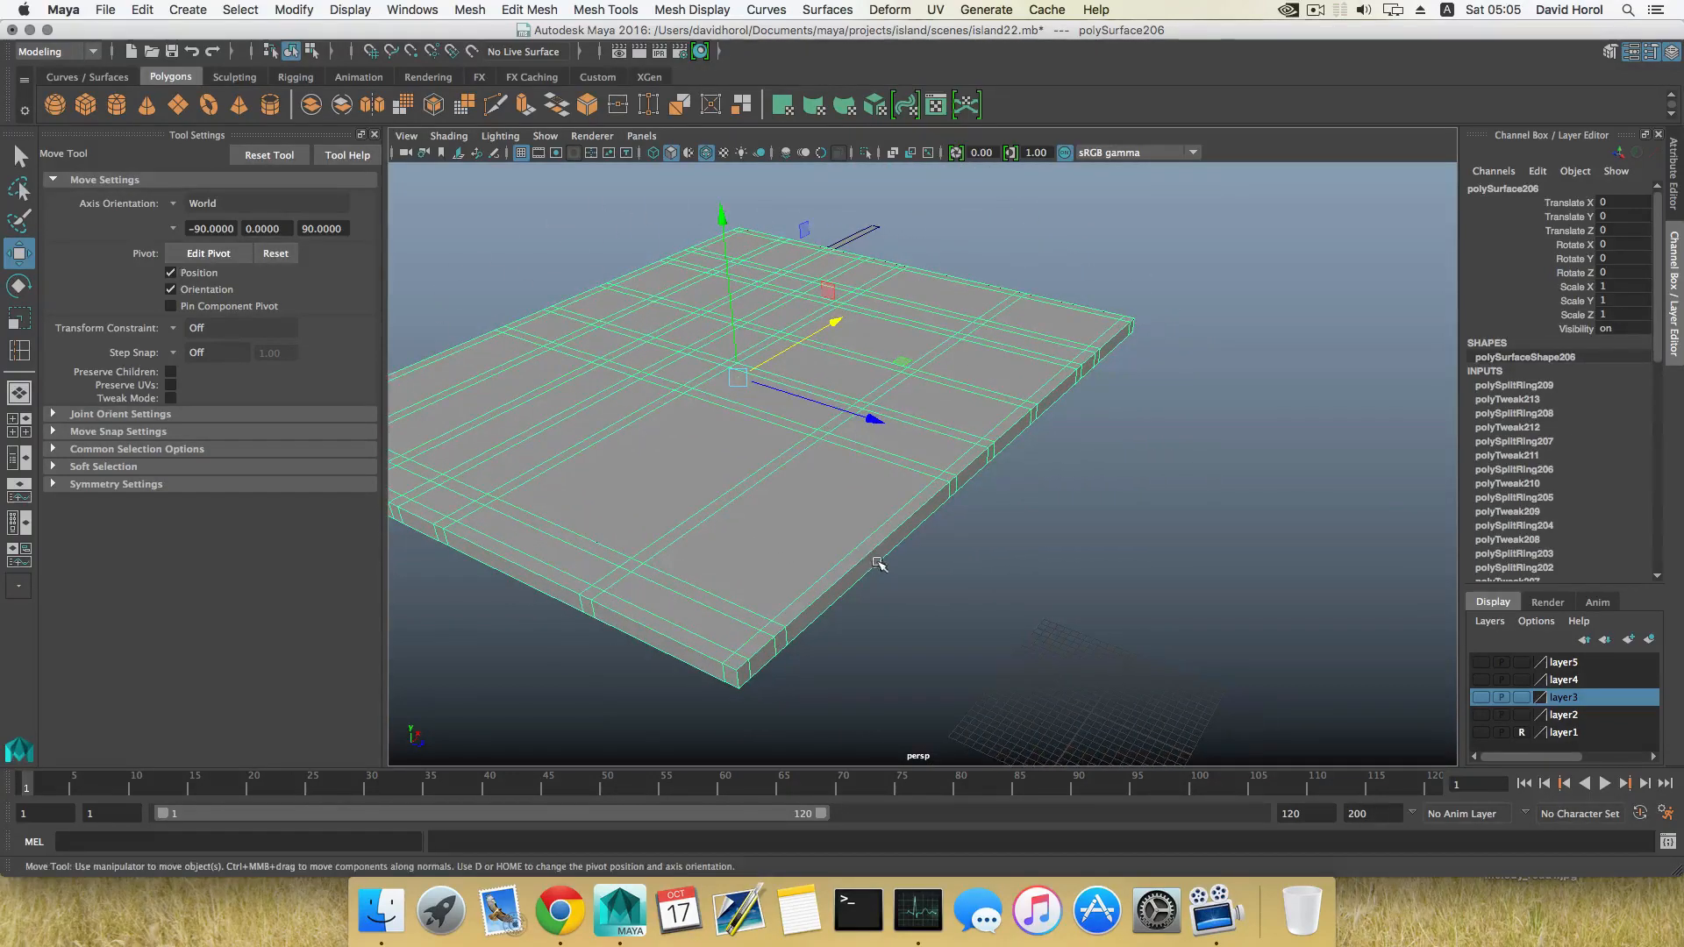
right_click_drag(952, 534, 950, 493)
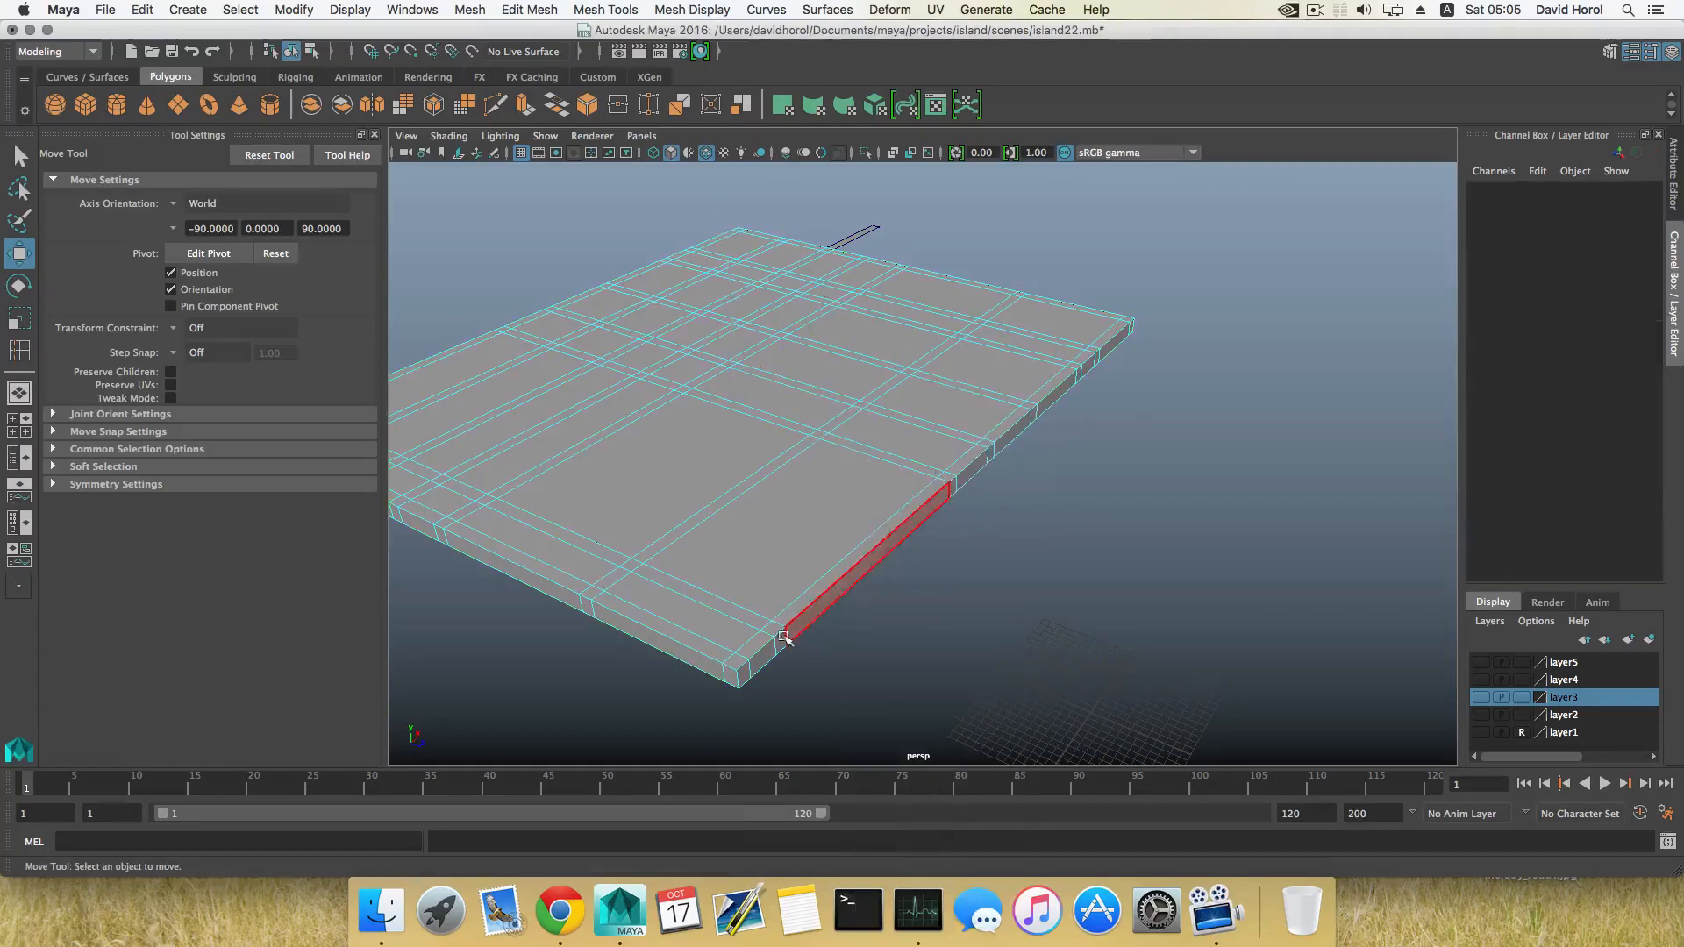
left_click(748, 672)
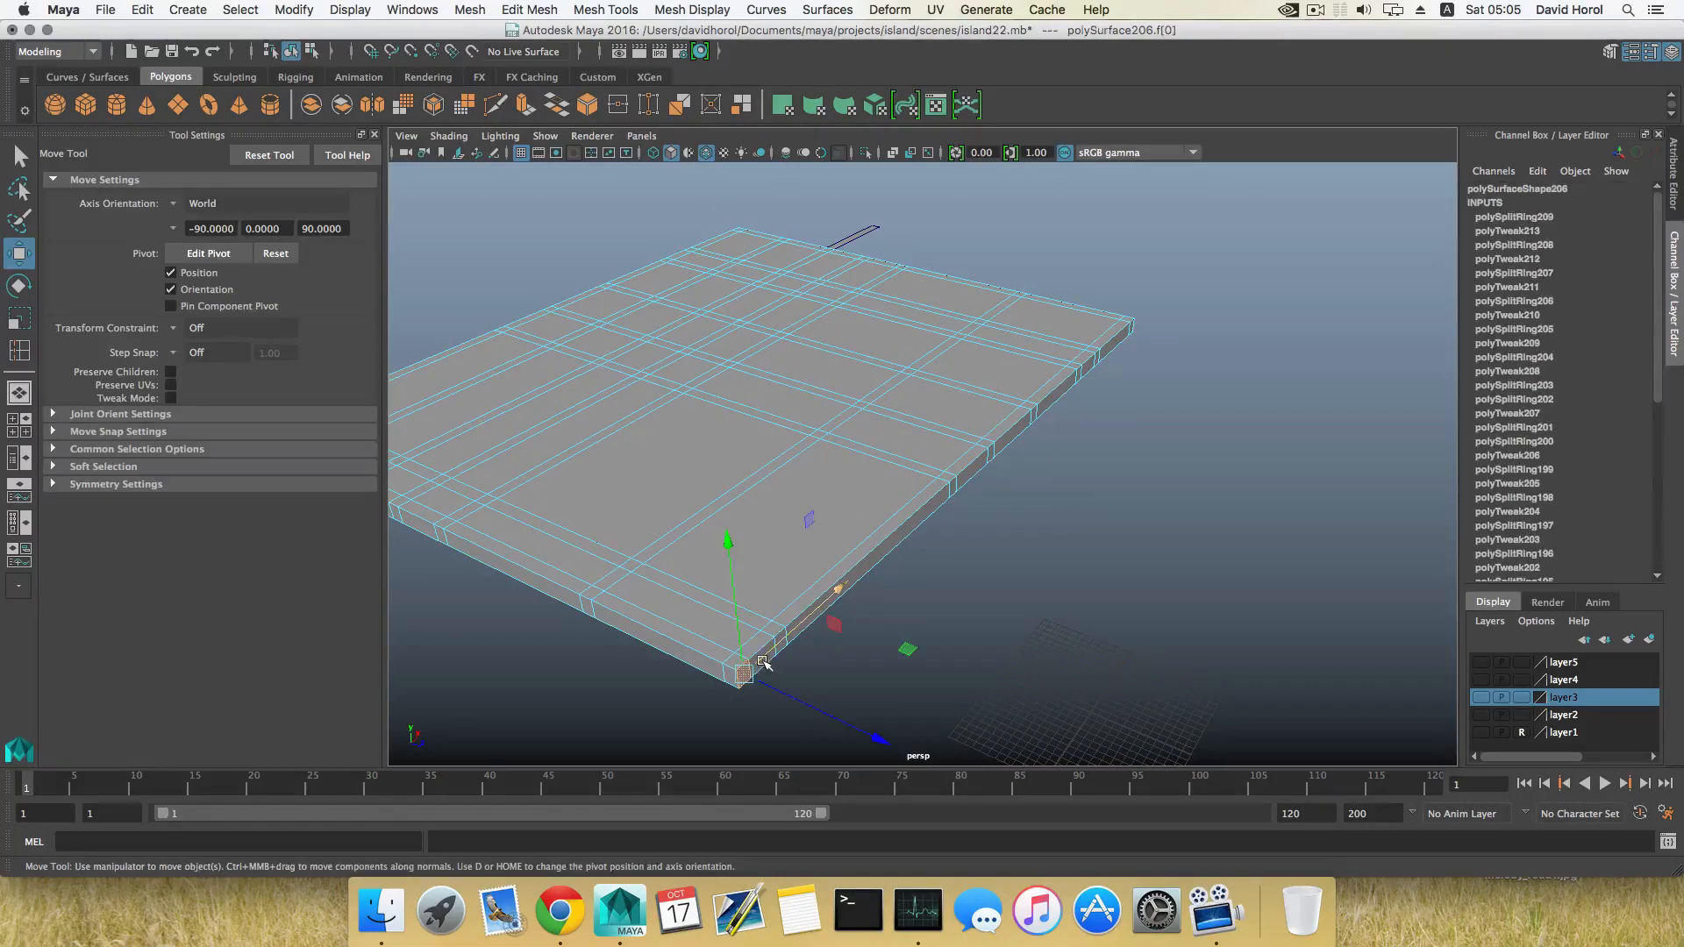
key("q")
left_click(778, 652, "shift")
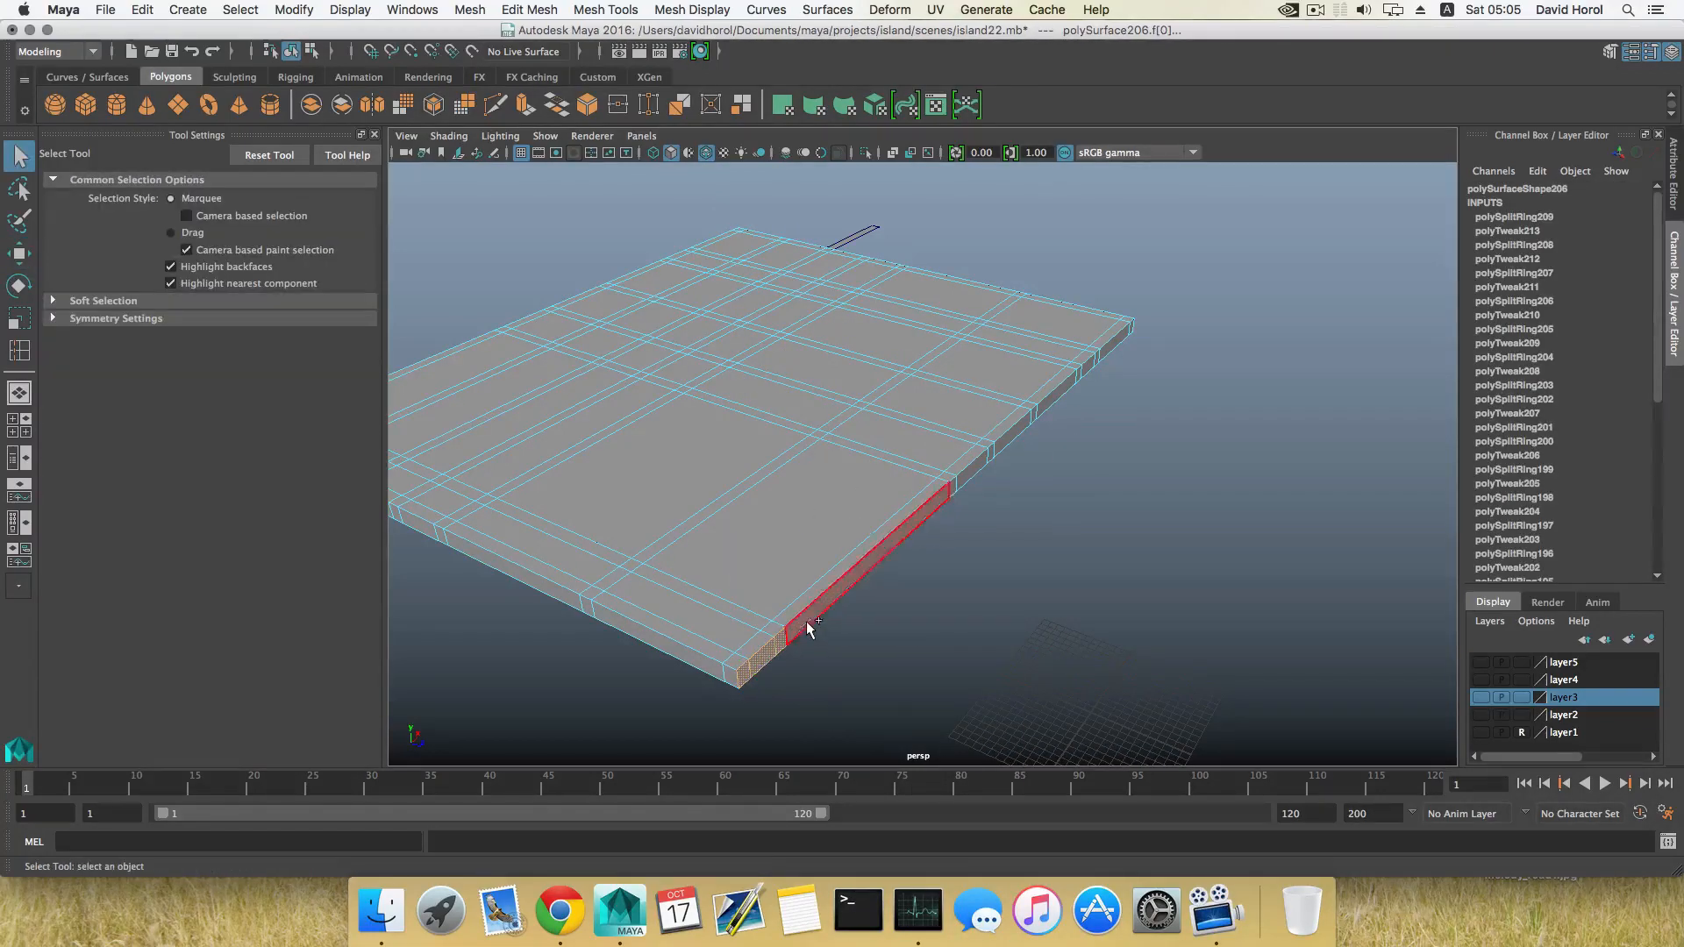
double_click(955, 485, "shift")
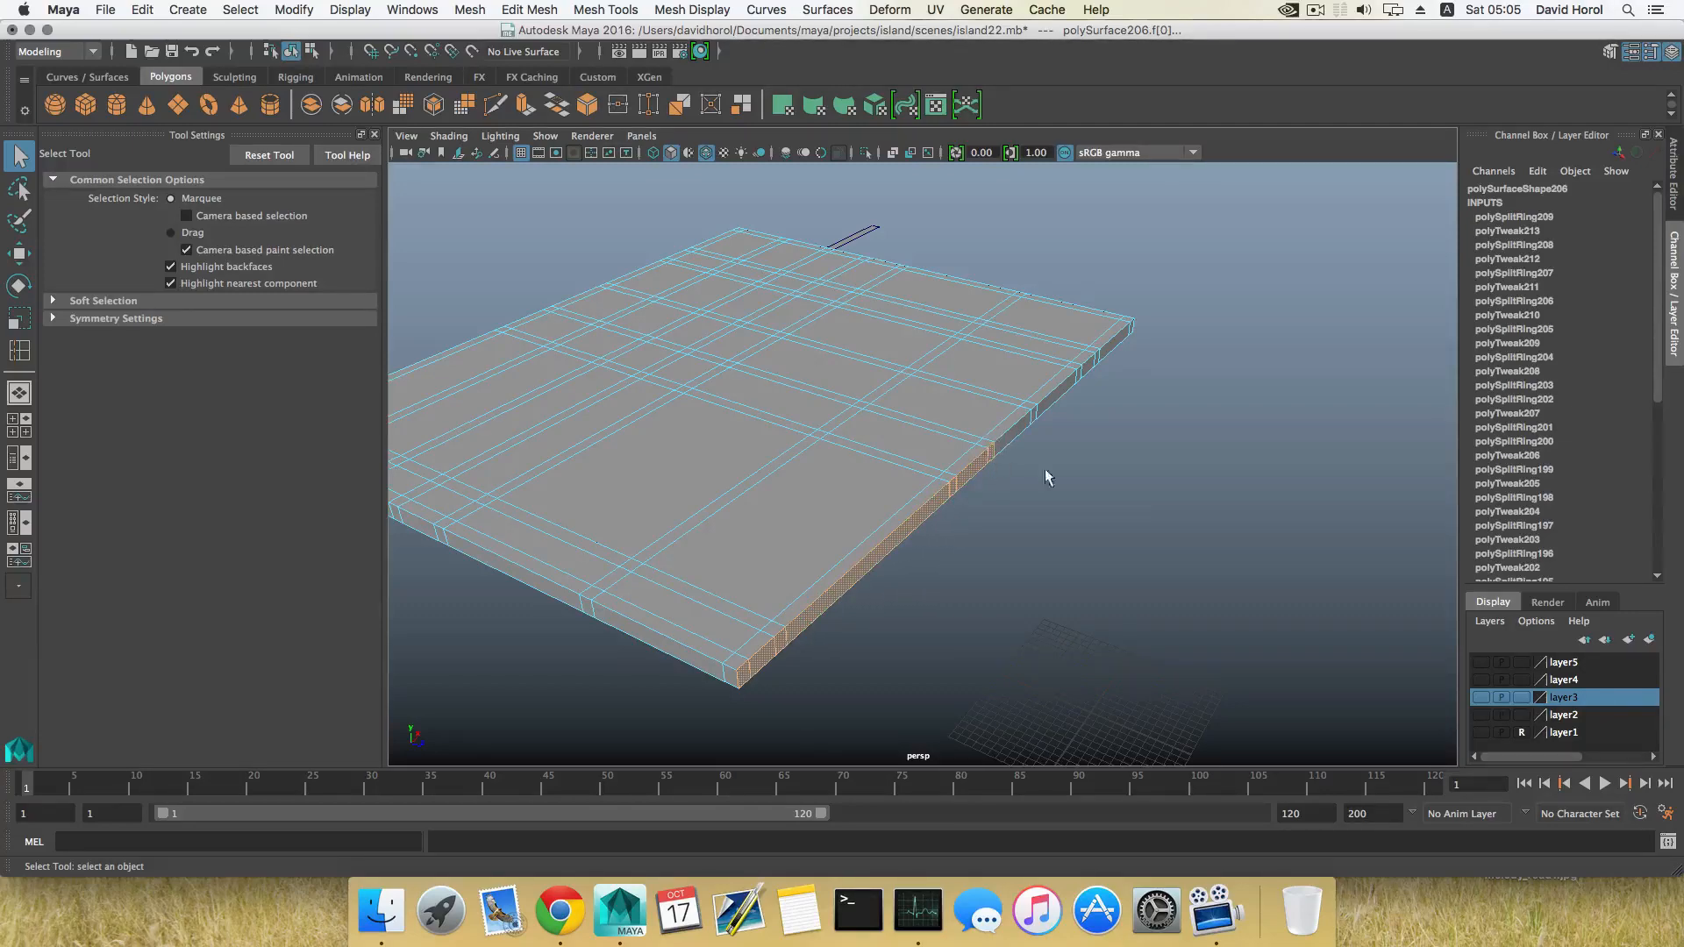
left_click_drag(1047, 477, 1014, 503, "alt")
left_click_drag(1147, 571, 985, 500, "alt")
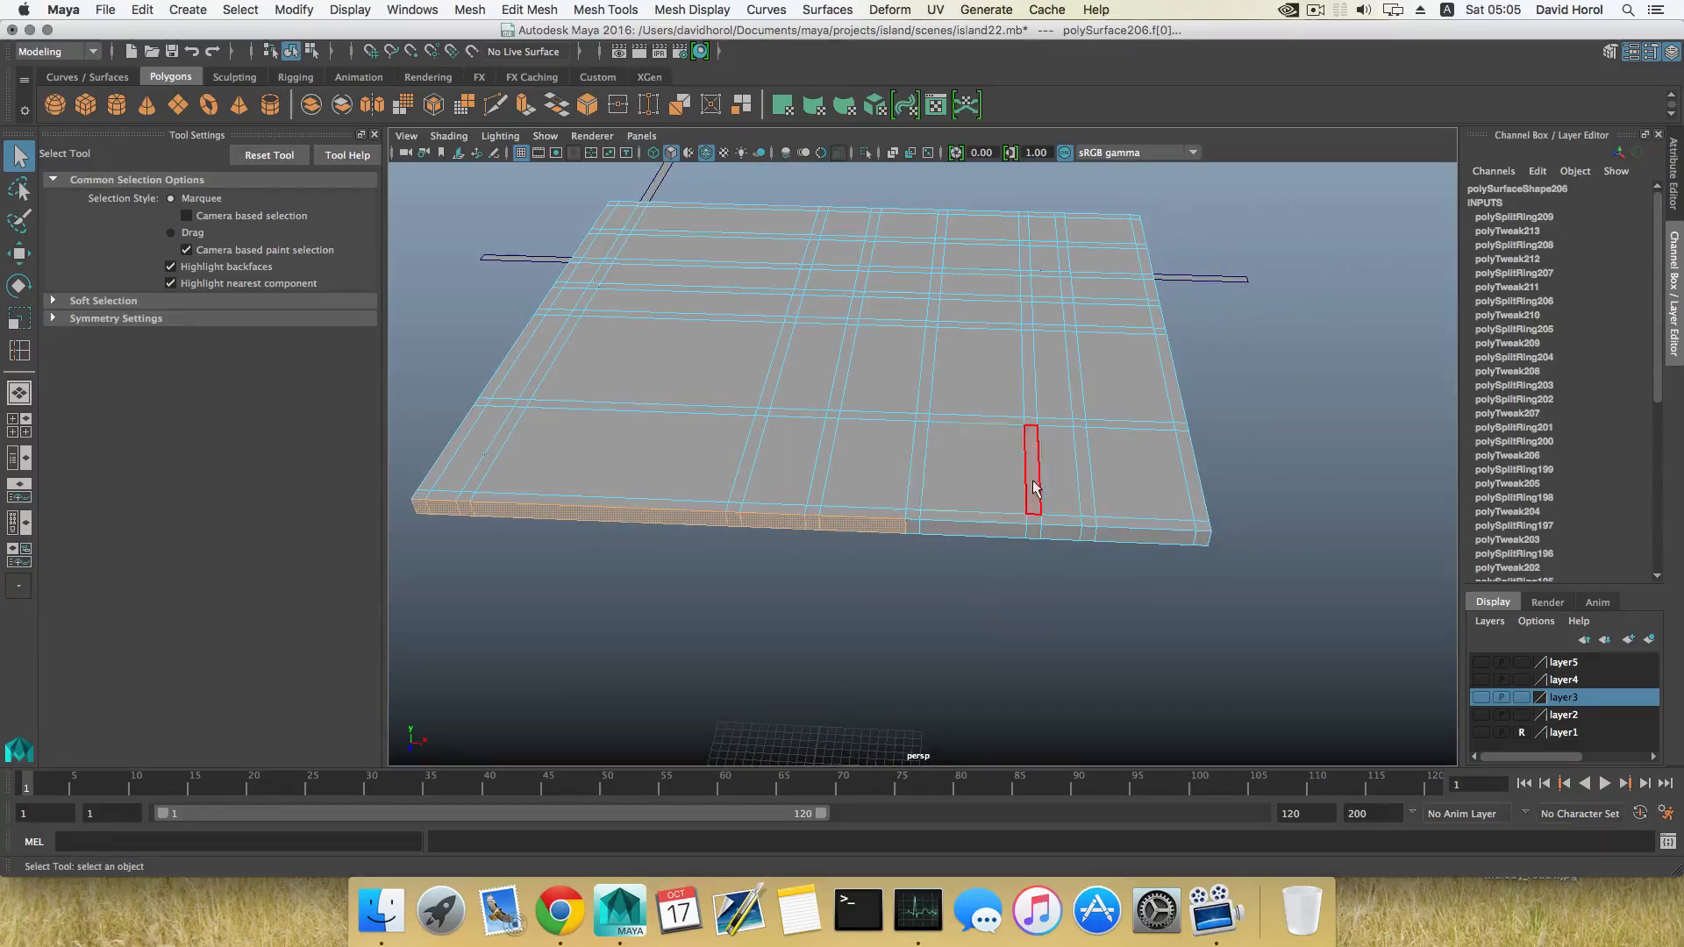
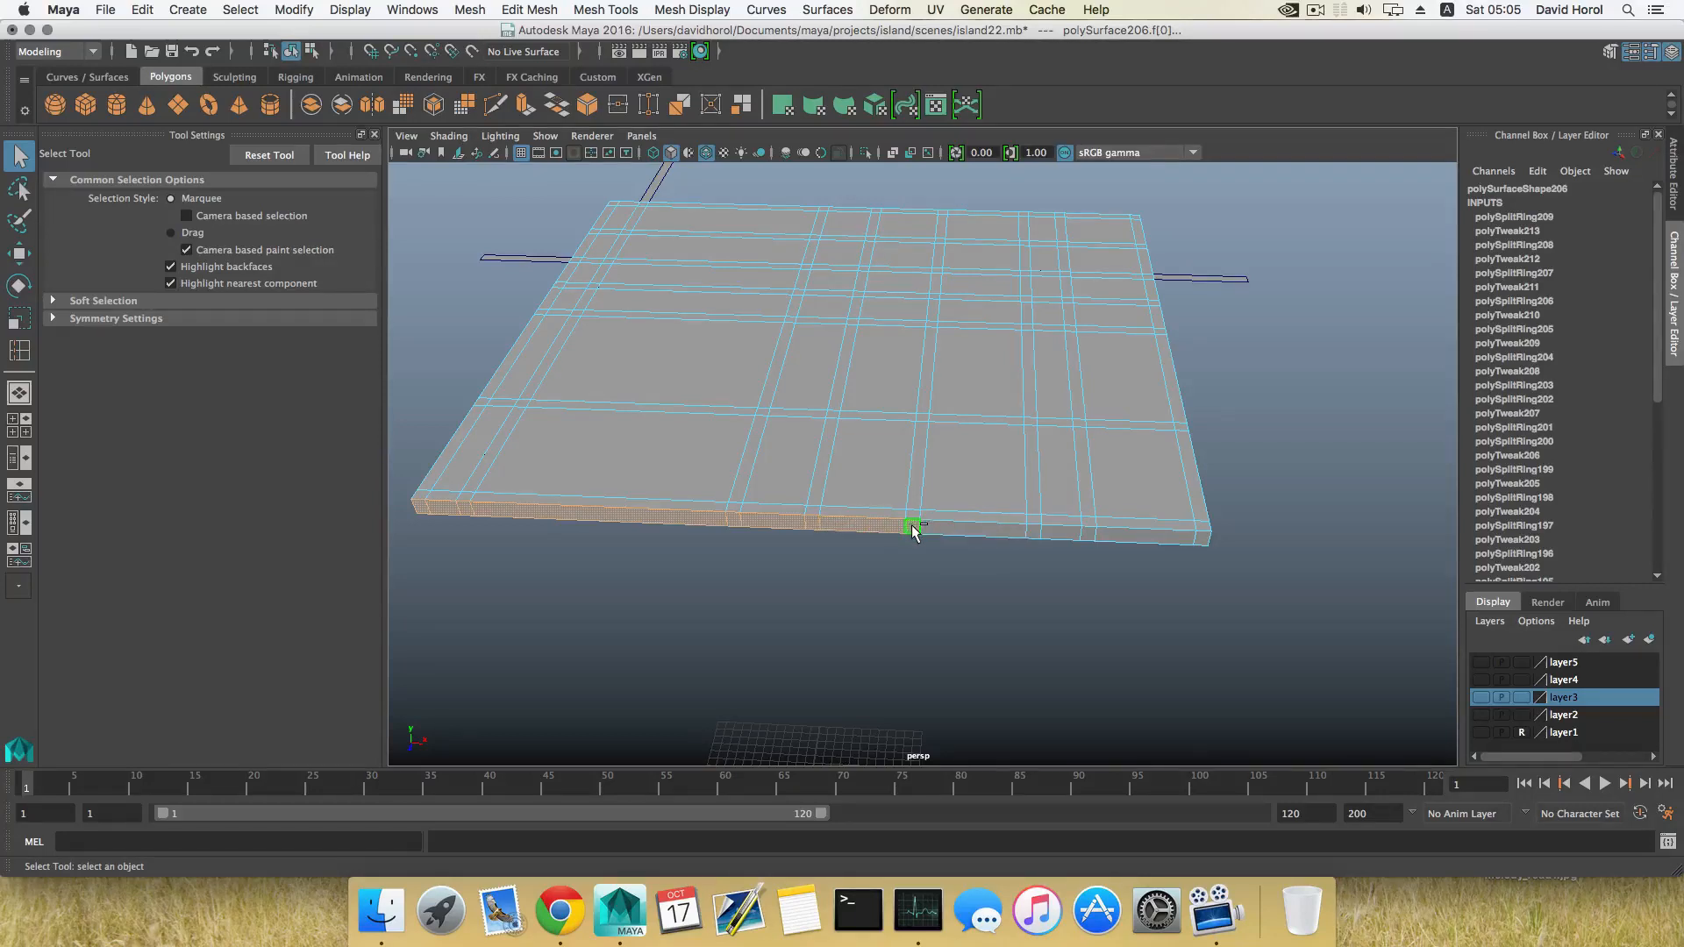
Return to object selection, duplicate the gridded slab, and raise the copy about 34.7 cm above the original.
mouse_move(876, 534)
left_mouse_down("alt")
mouse_move(860, 534)
mouse_move(877, 532)
left_mouse_up("alt")
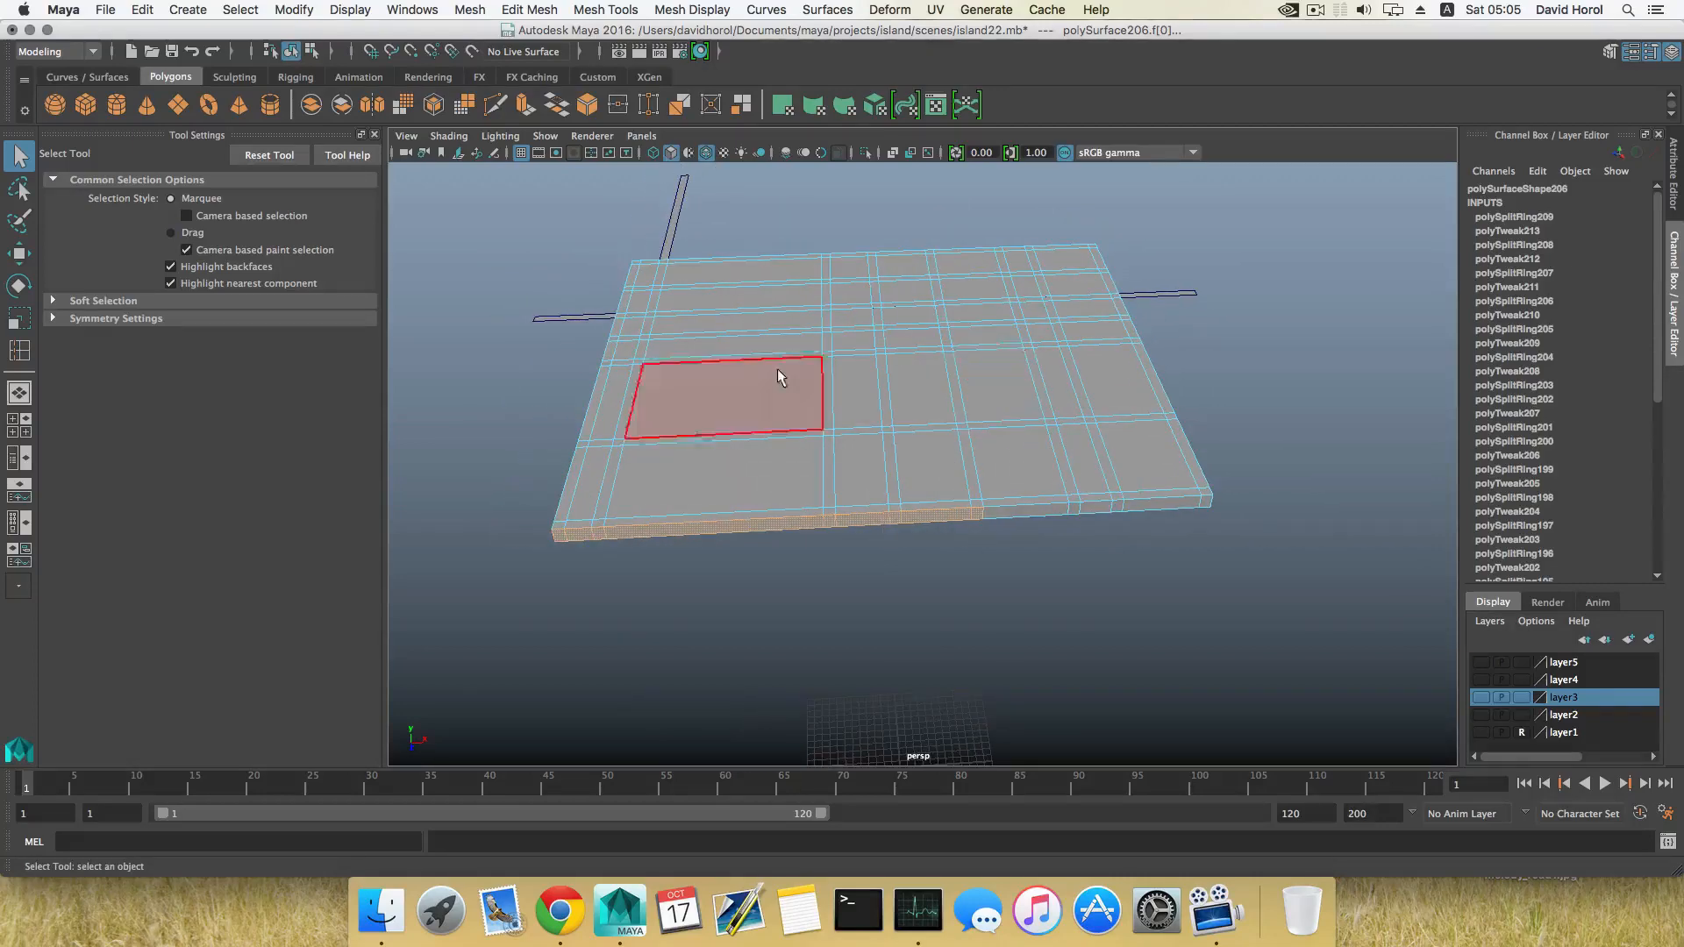
mouse_move(859, 468)
left_mouse_down("alt")
mouse_move(822, 459)
mouse_move(888, 481)
left_mouse_up("alt")
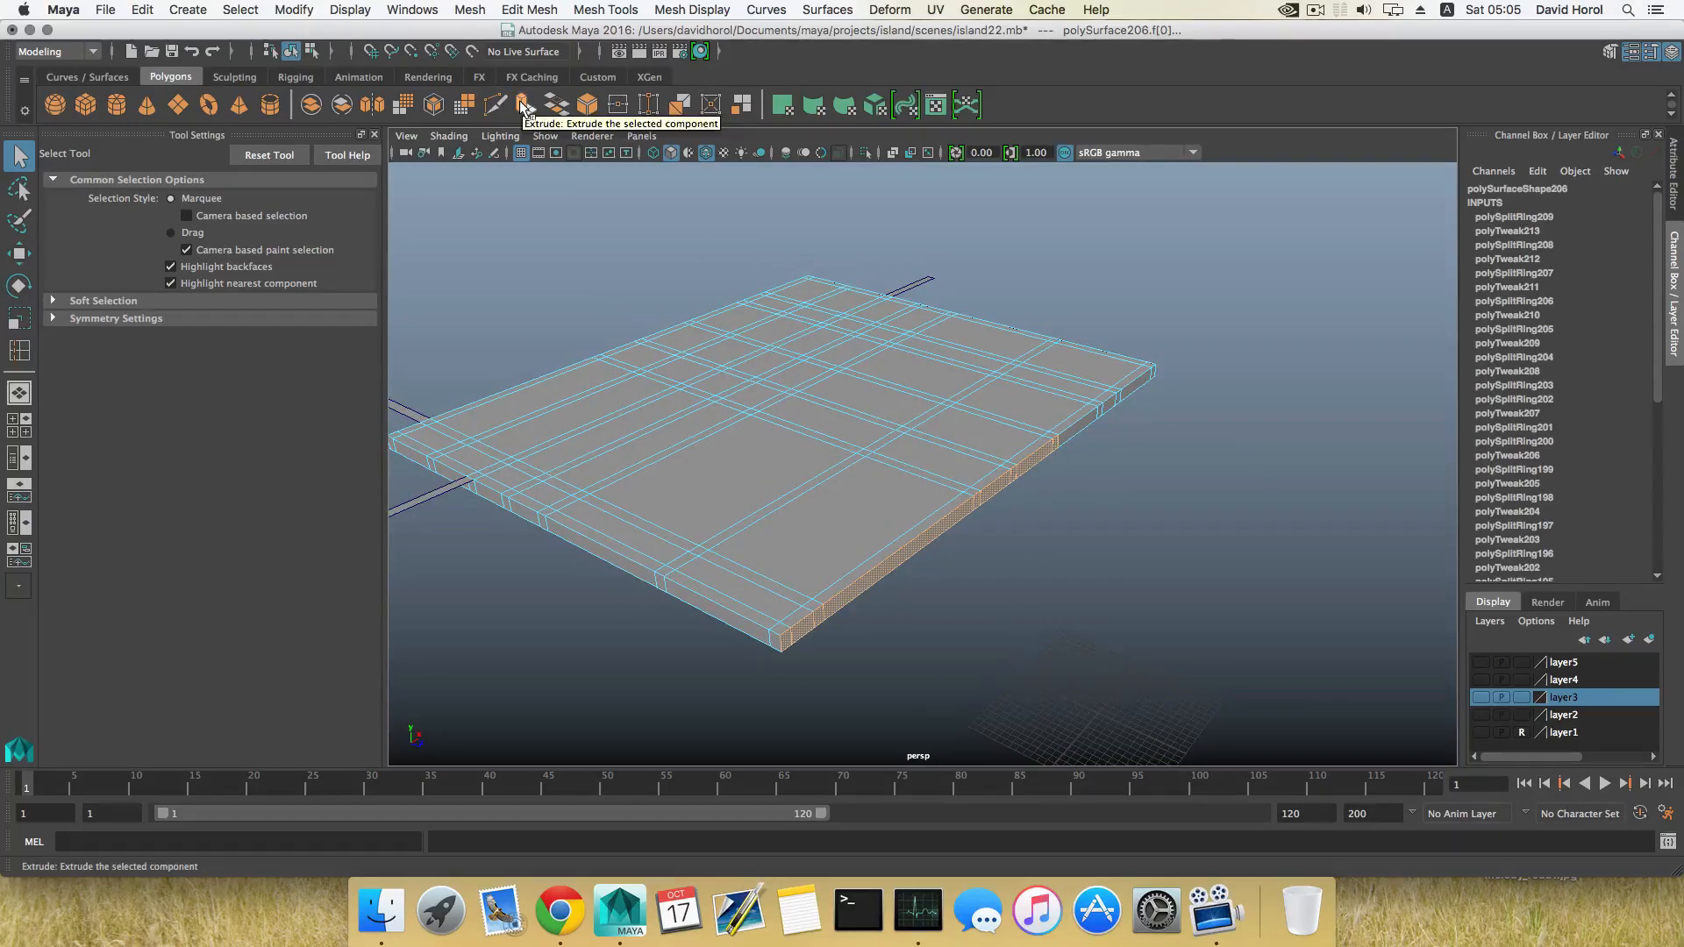
key("F8")
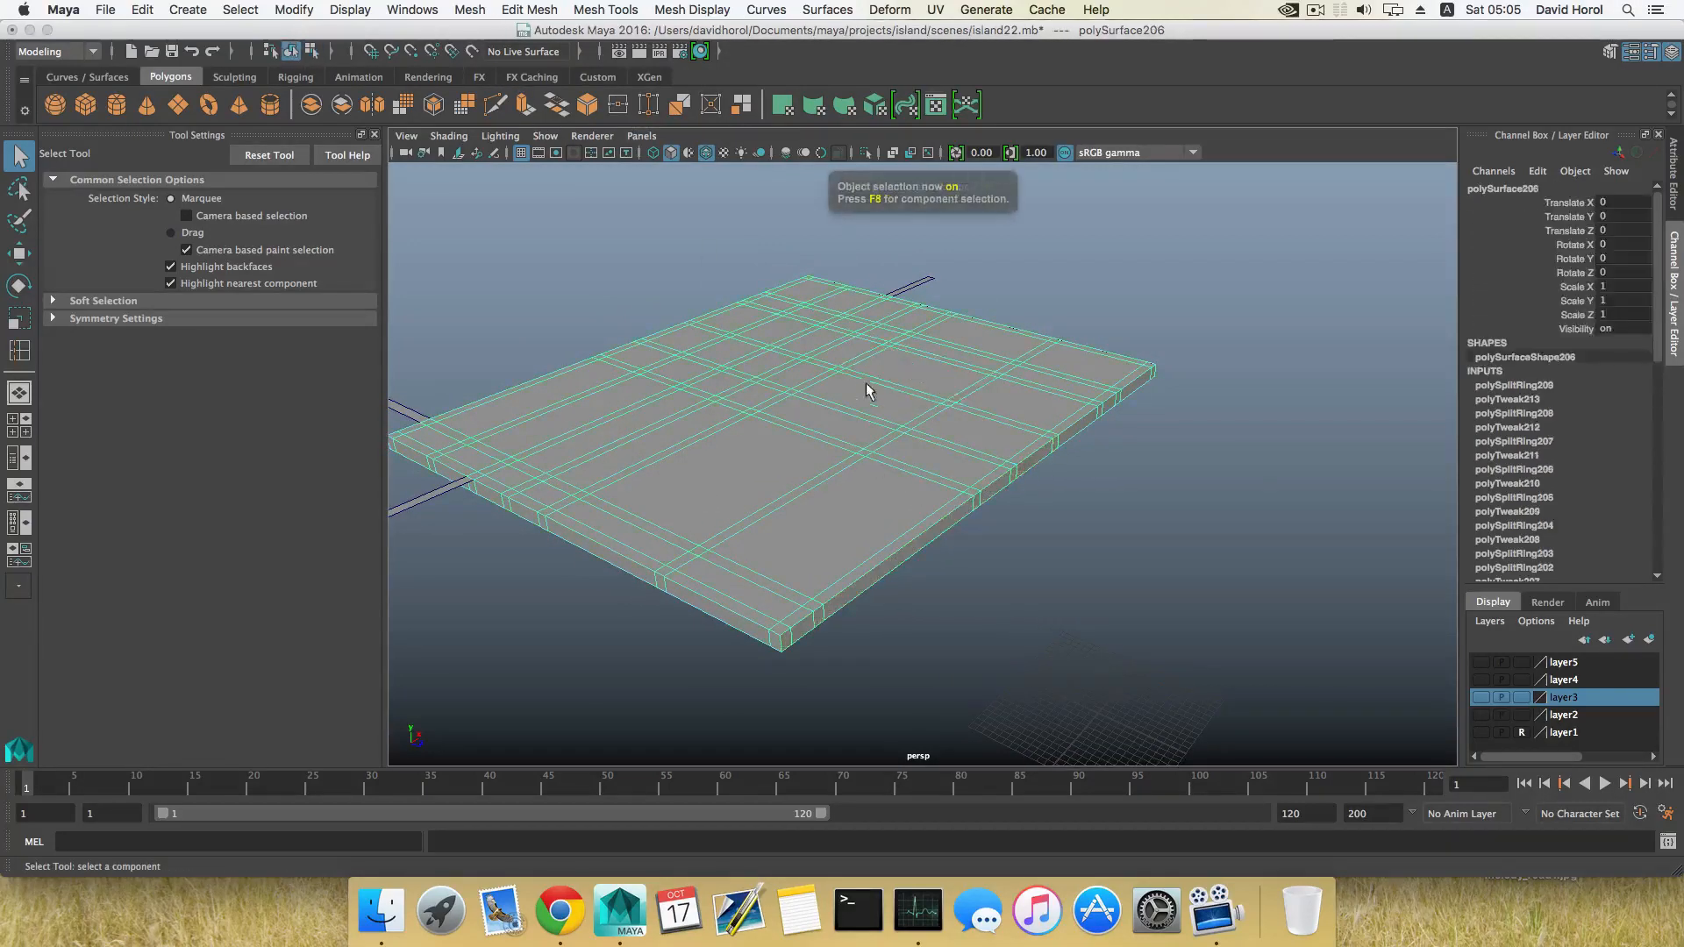
scroll(849, 358, "down", 3)
scroll(869, 385, "down", 2)
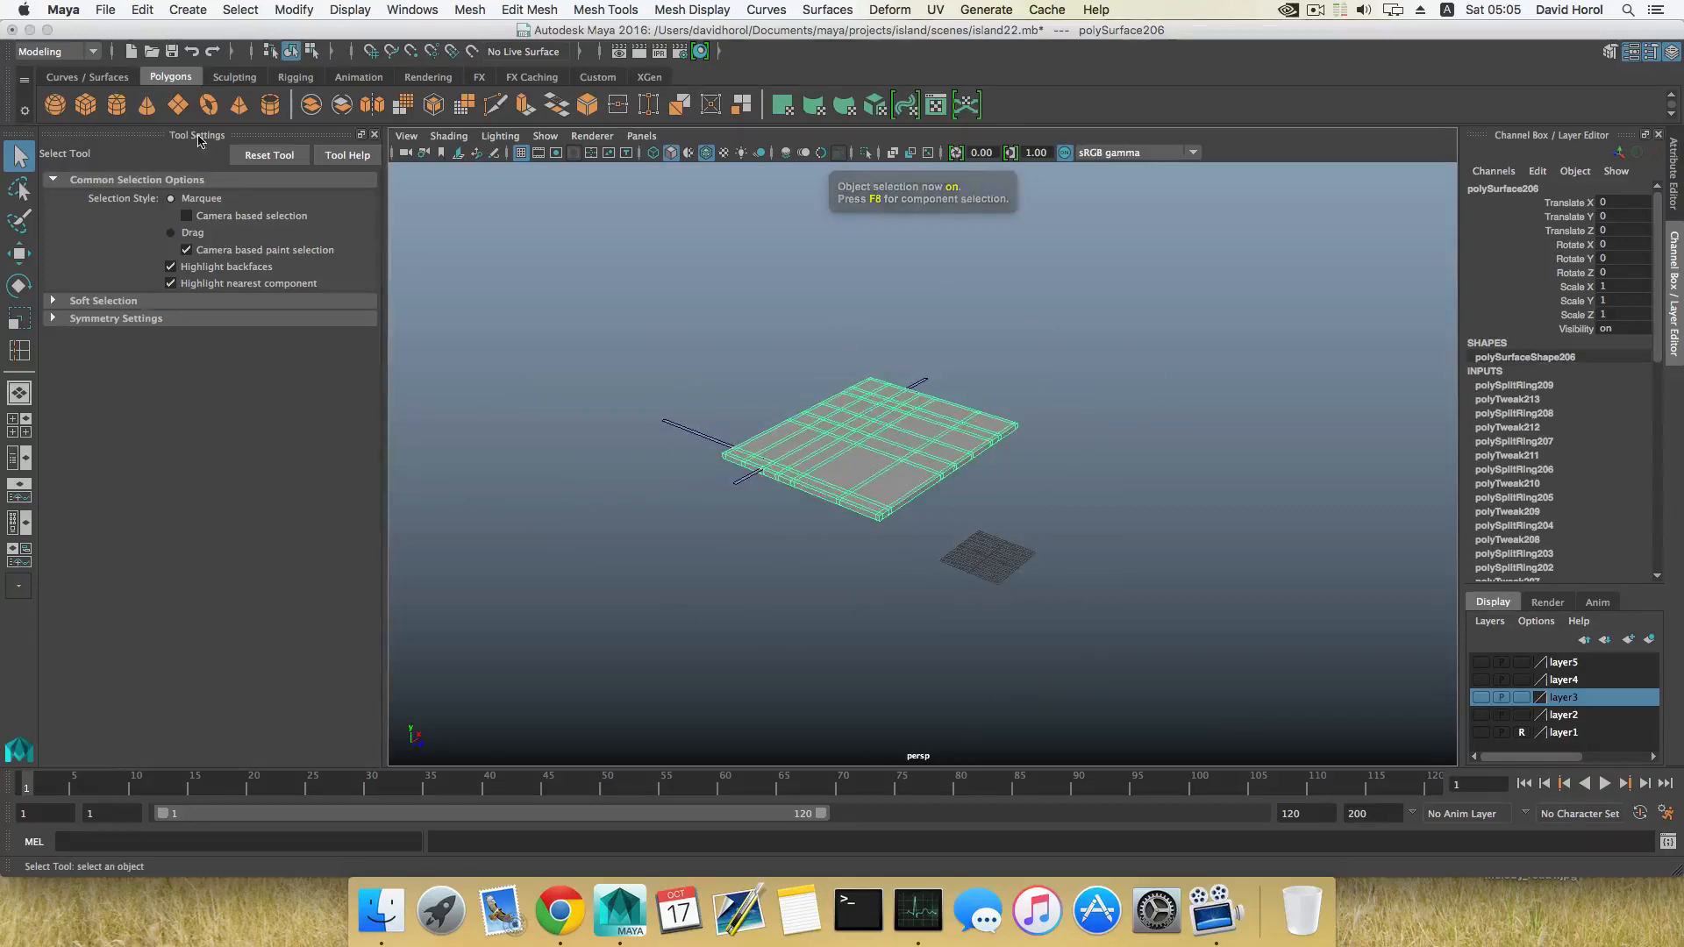
key("ctrl+d")
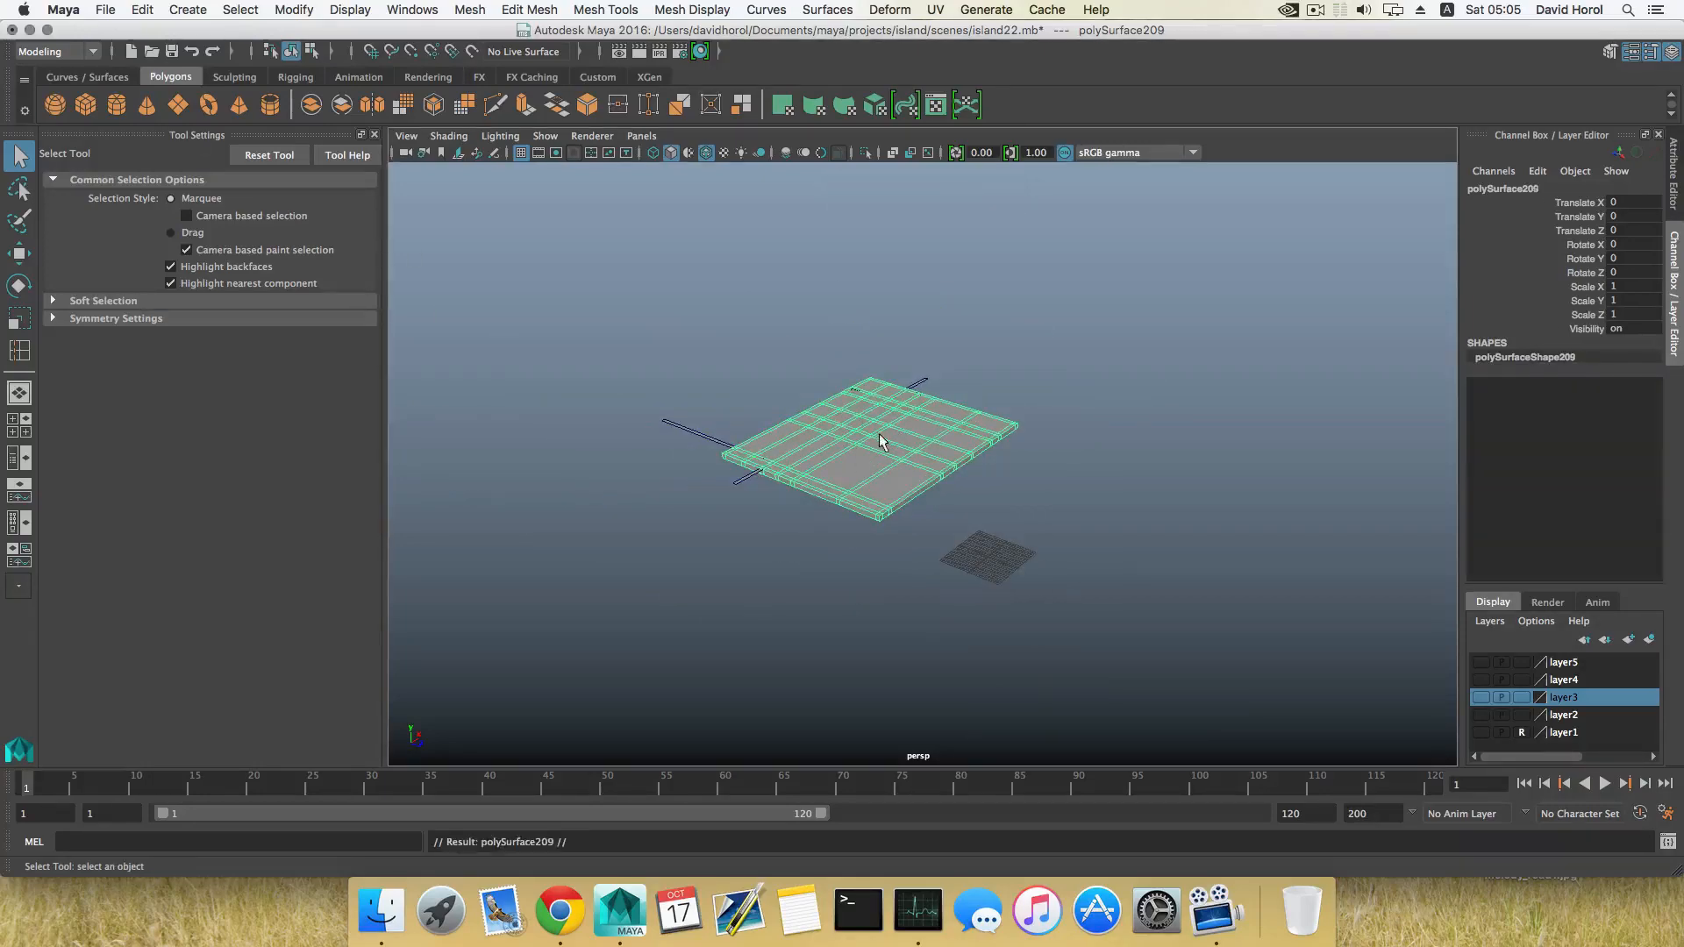
key("w")
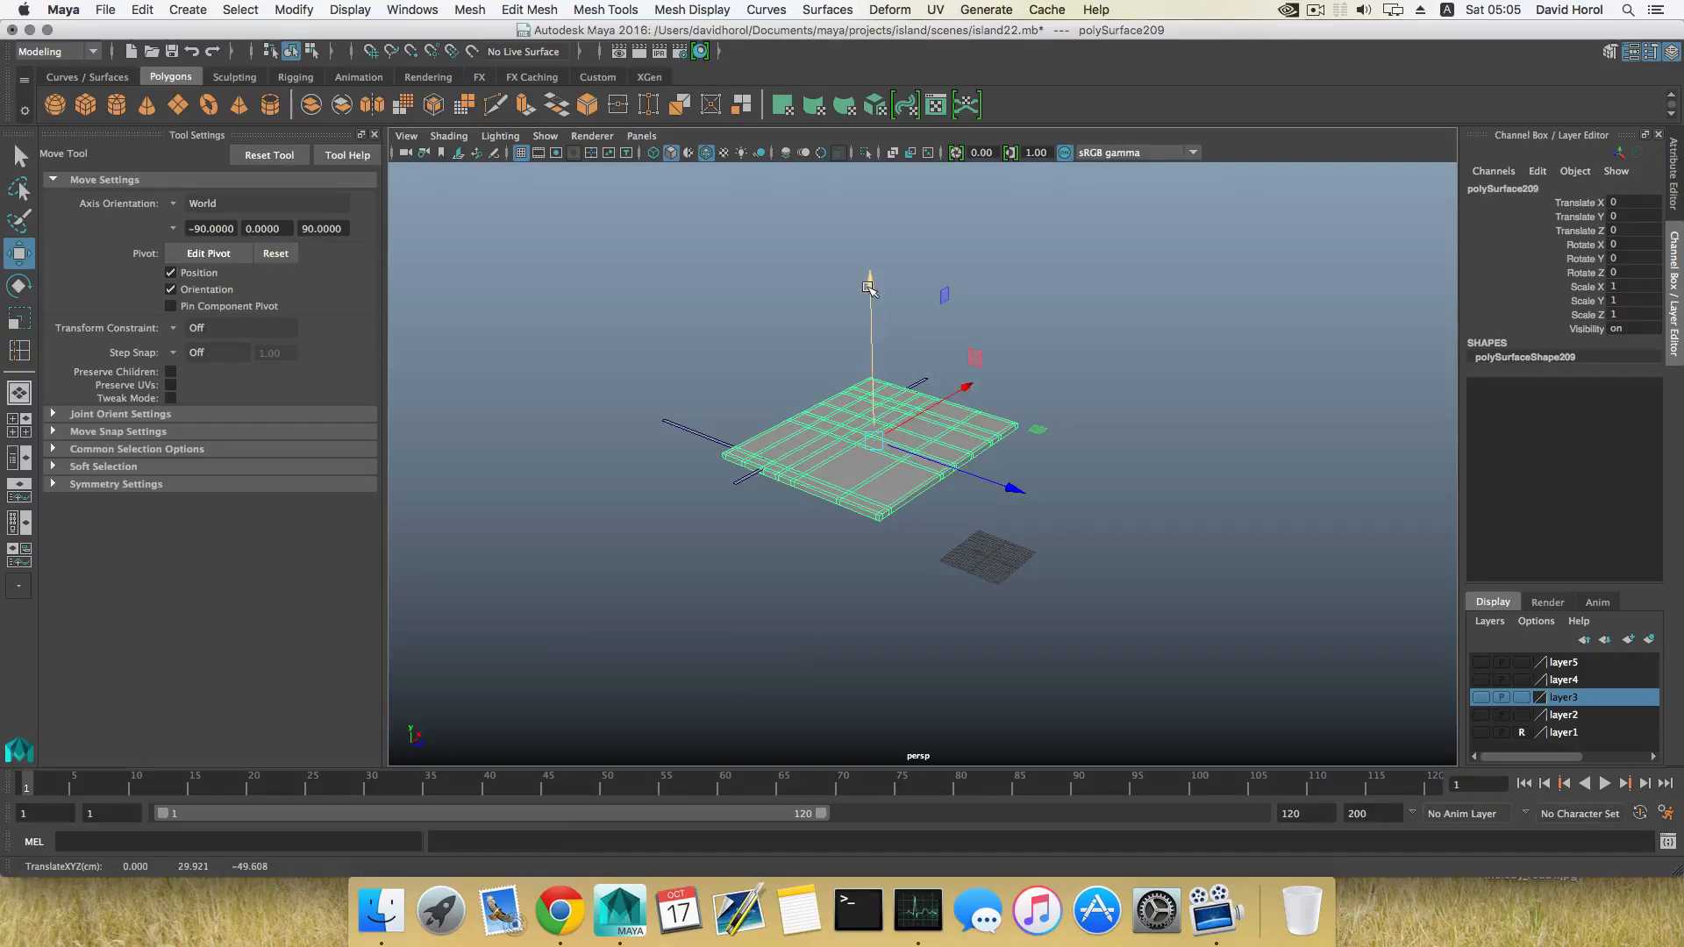
left_click_drag(866, 281, 866, 112)
Move the two thin guide strips outward so both lie clear of the lower slab.
right_click_drag(847, 457, 1009, 521, "alt")
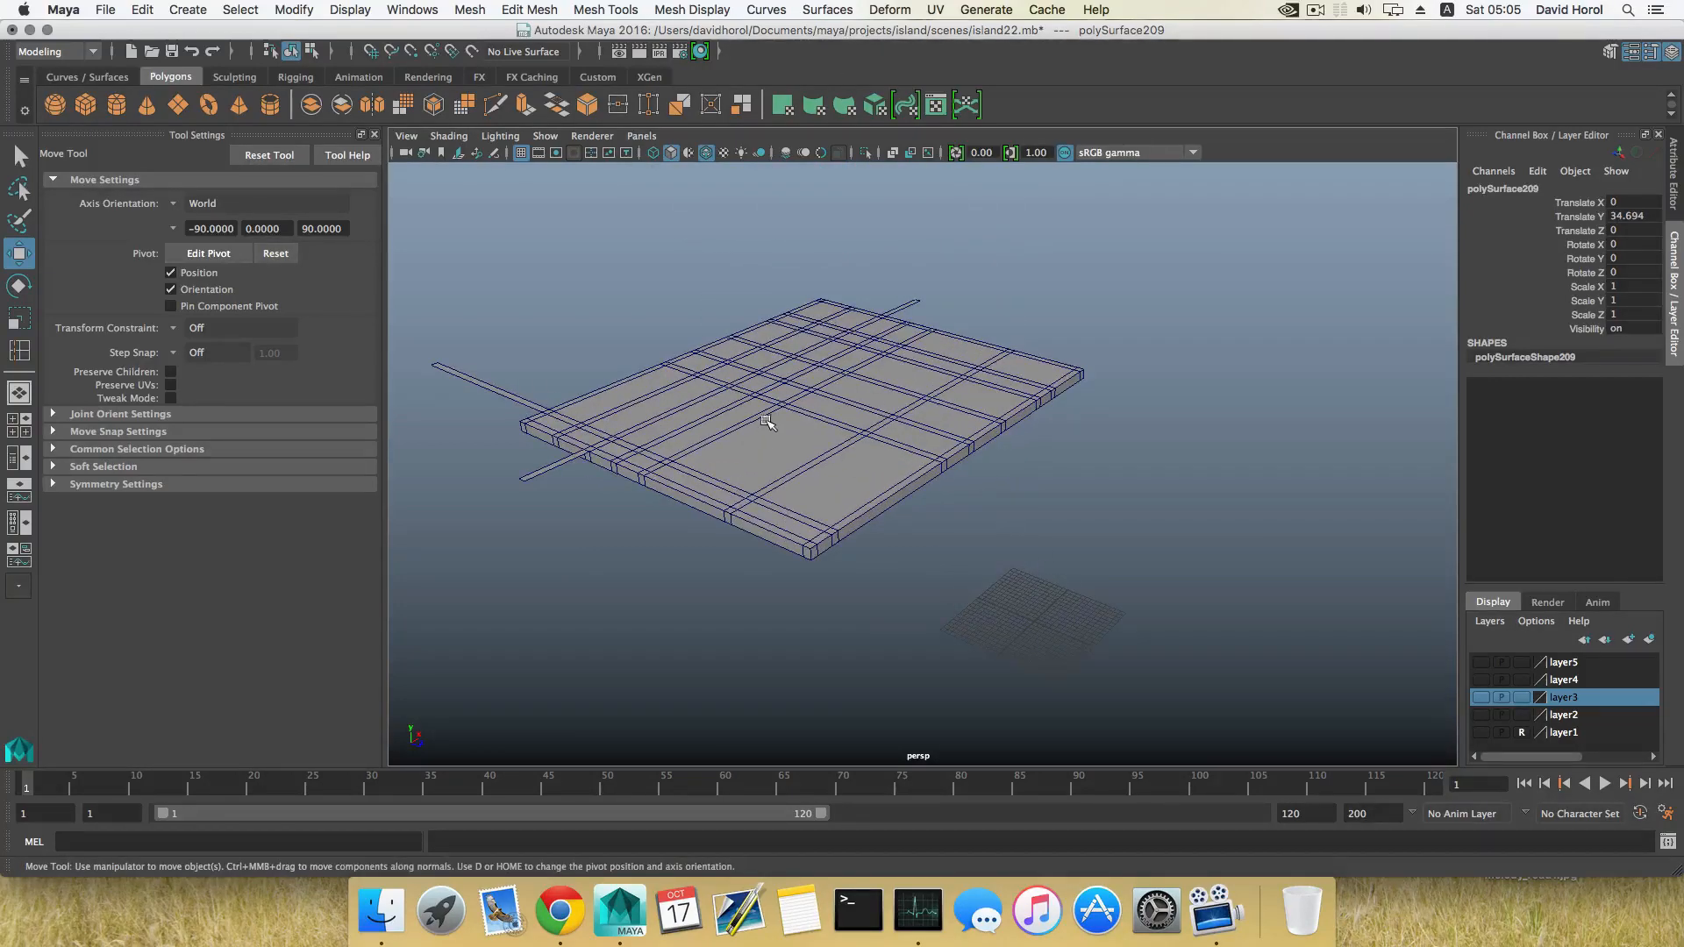
left_click_drag(766, 422, 669, 376, "alt")
left_click(663, 390)
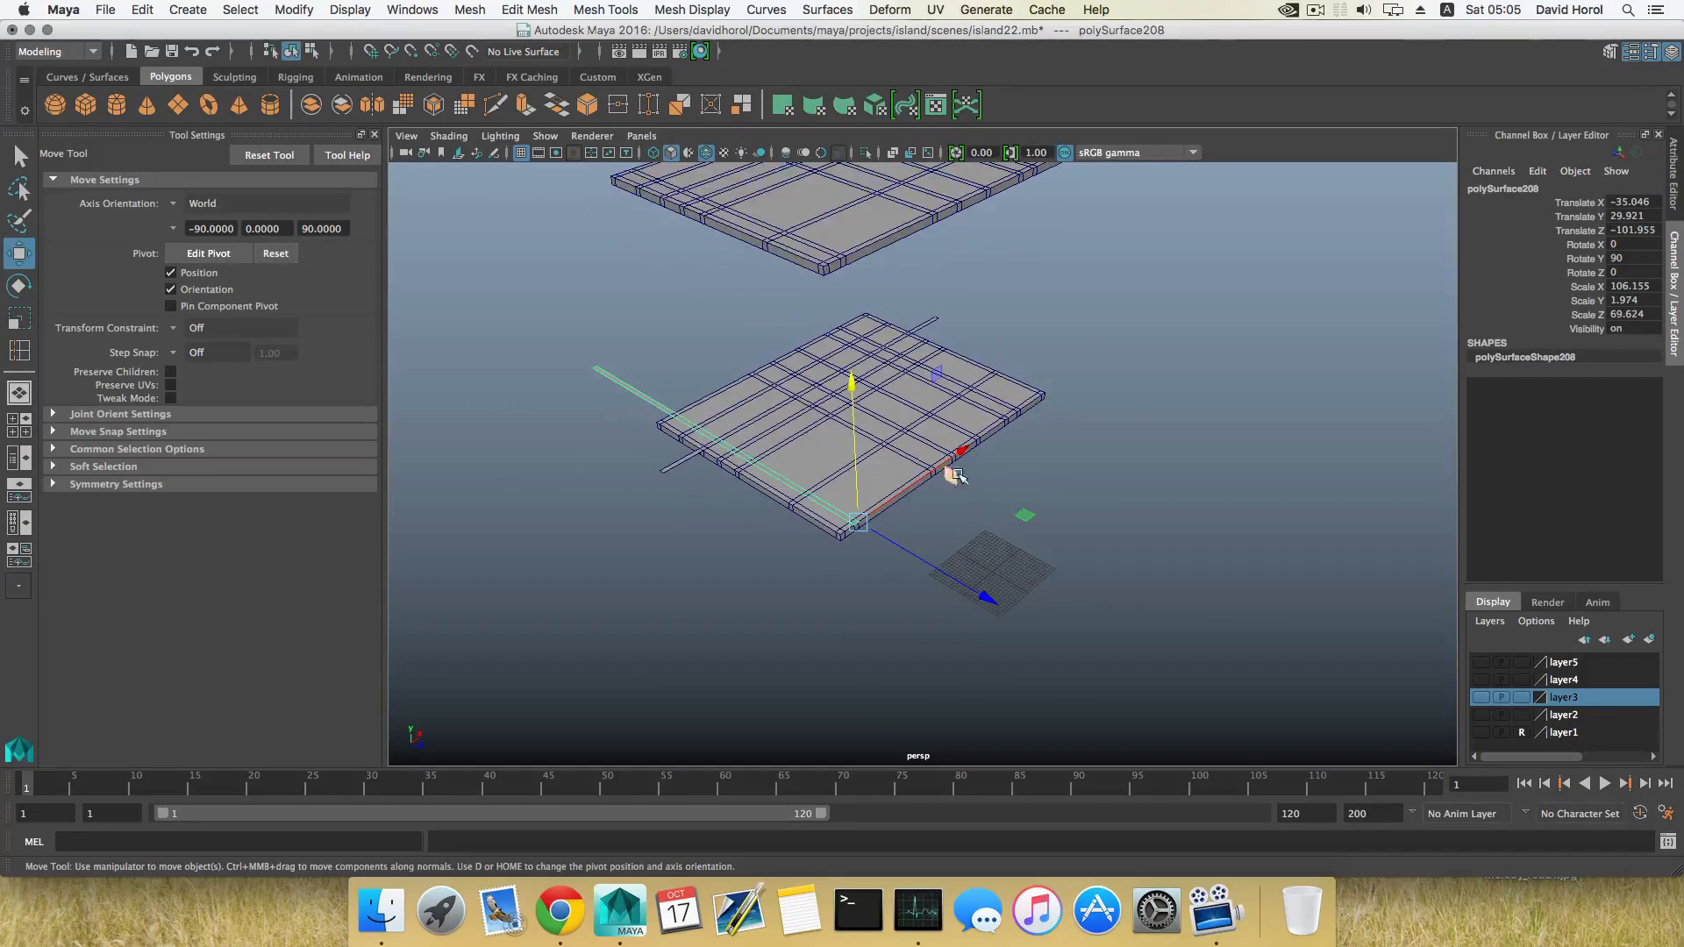
left_click_drag(956, 476, 792, 502)
left_click(684, 461)
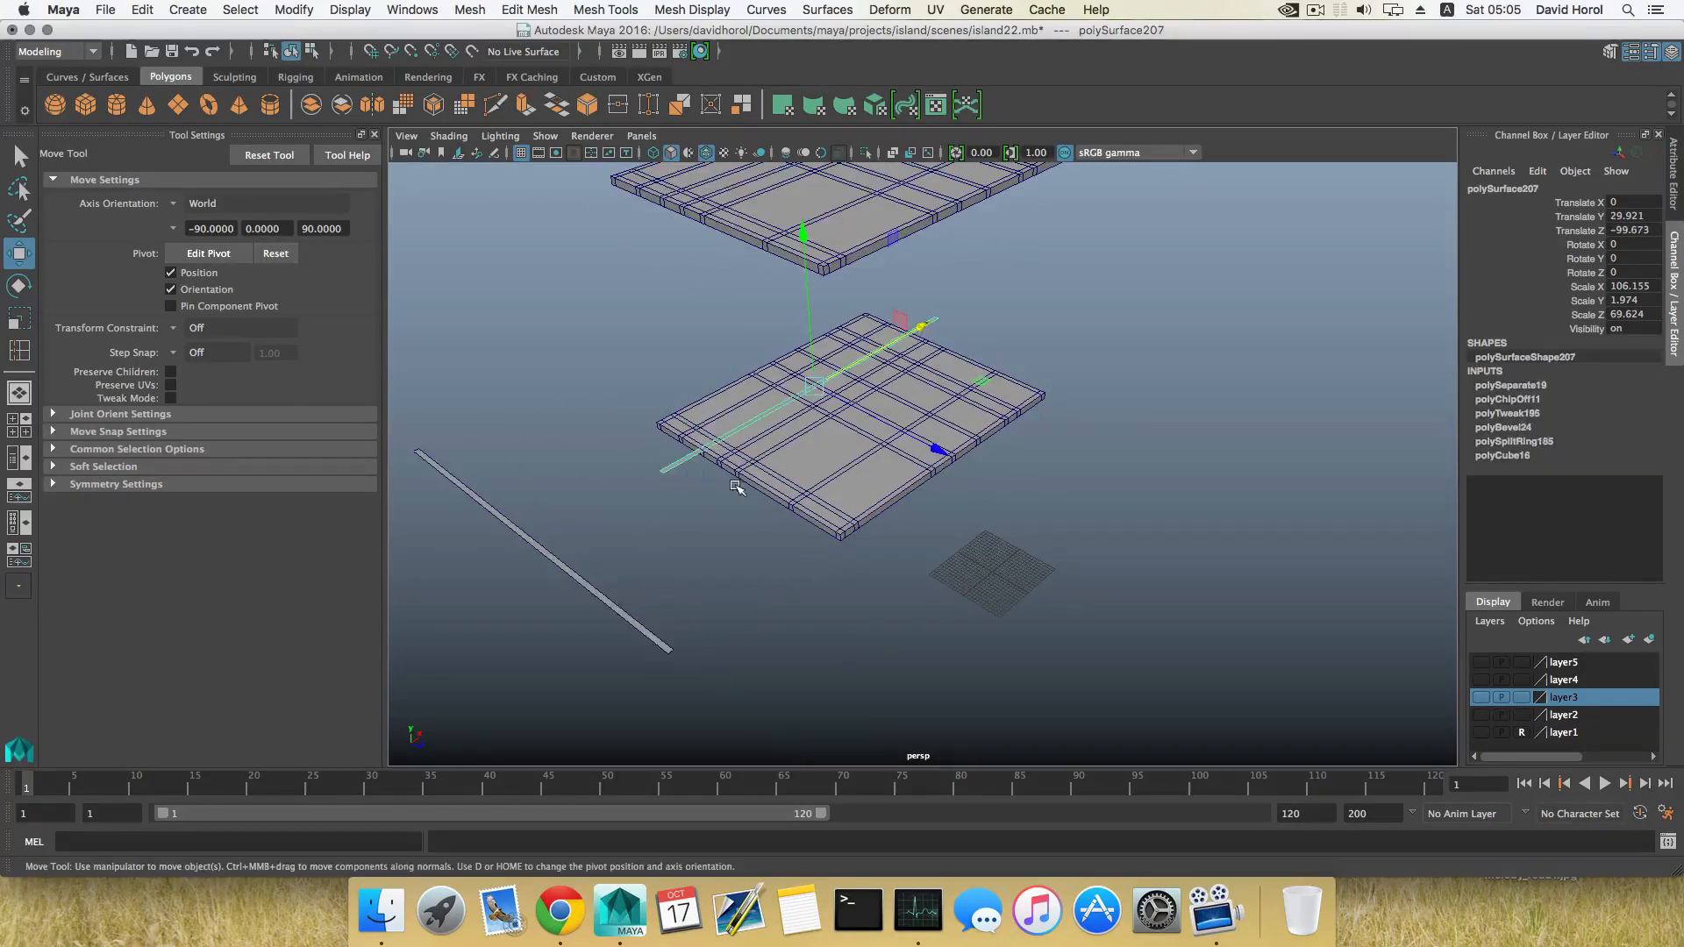
left_click_drag(942, 450, 831, 379)
left_click(862, 304)
left_click_drag(862, 303, 882, 358, "alt")
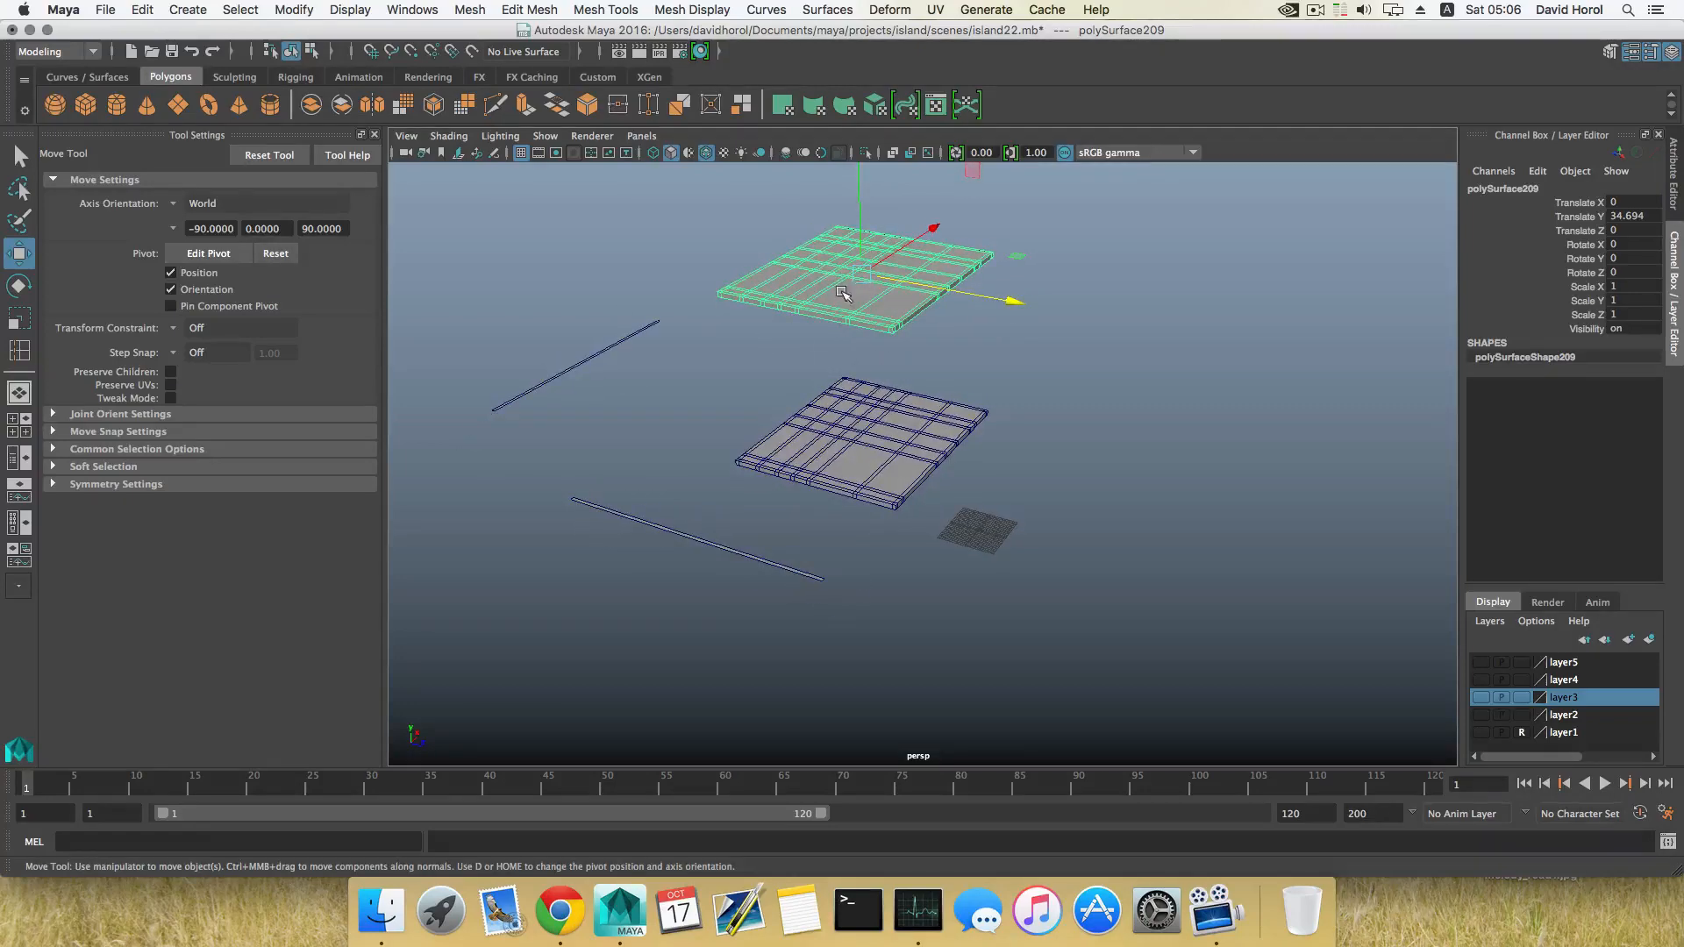
left_click_drag(842, 297, 835, 338, "alt")
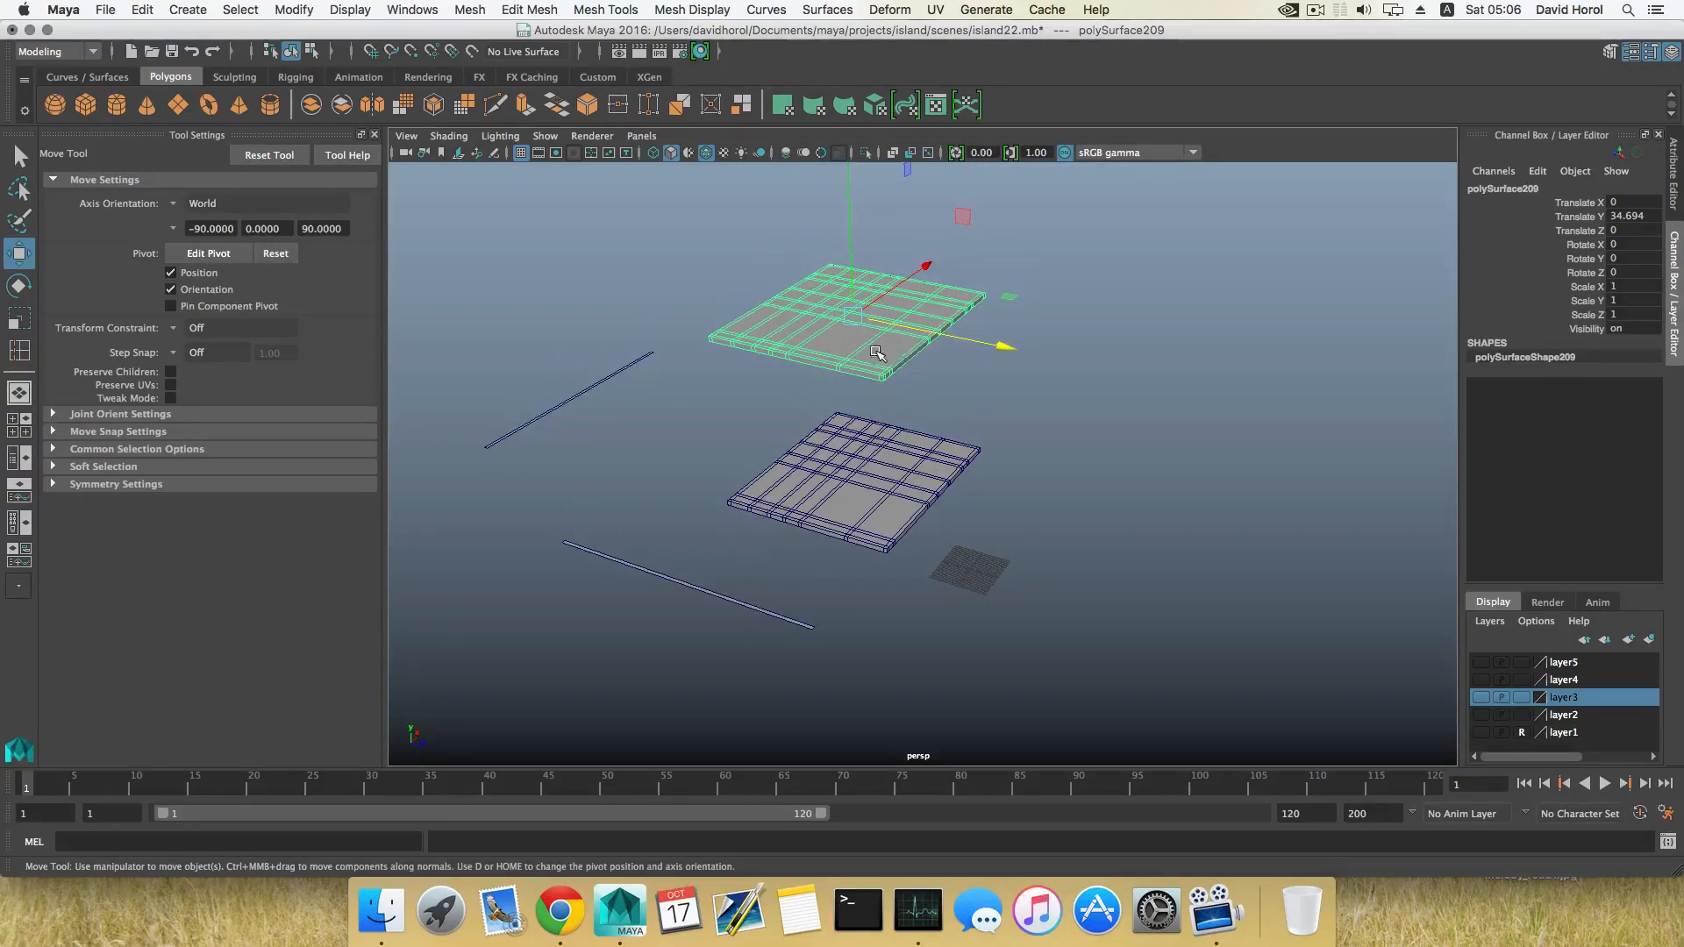
left_click_drag(864, 398, 807, 339, "alt")
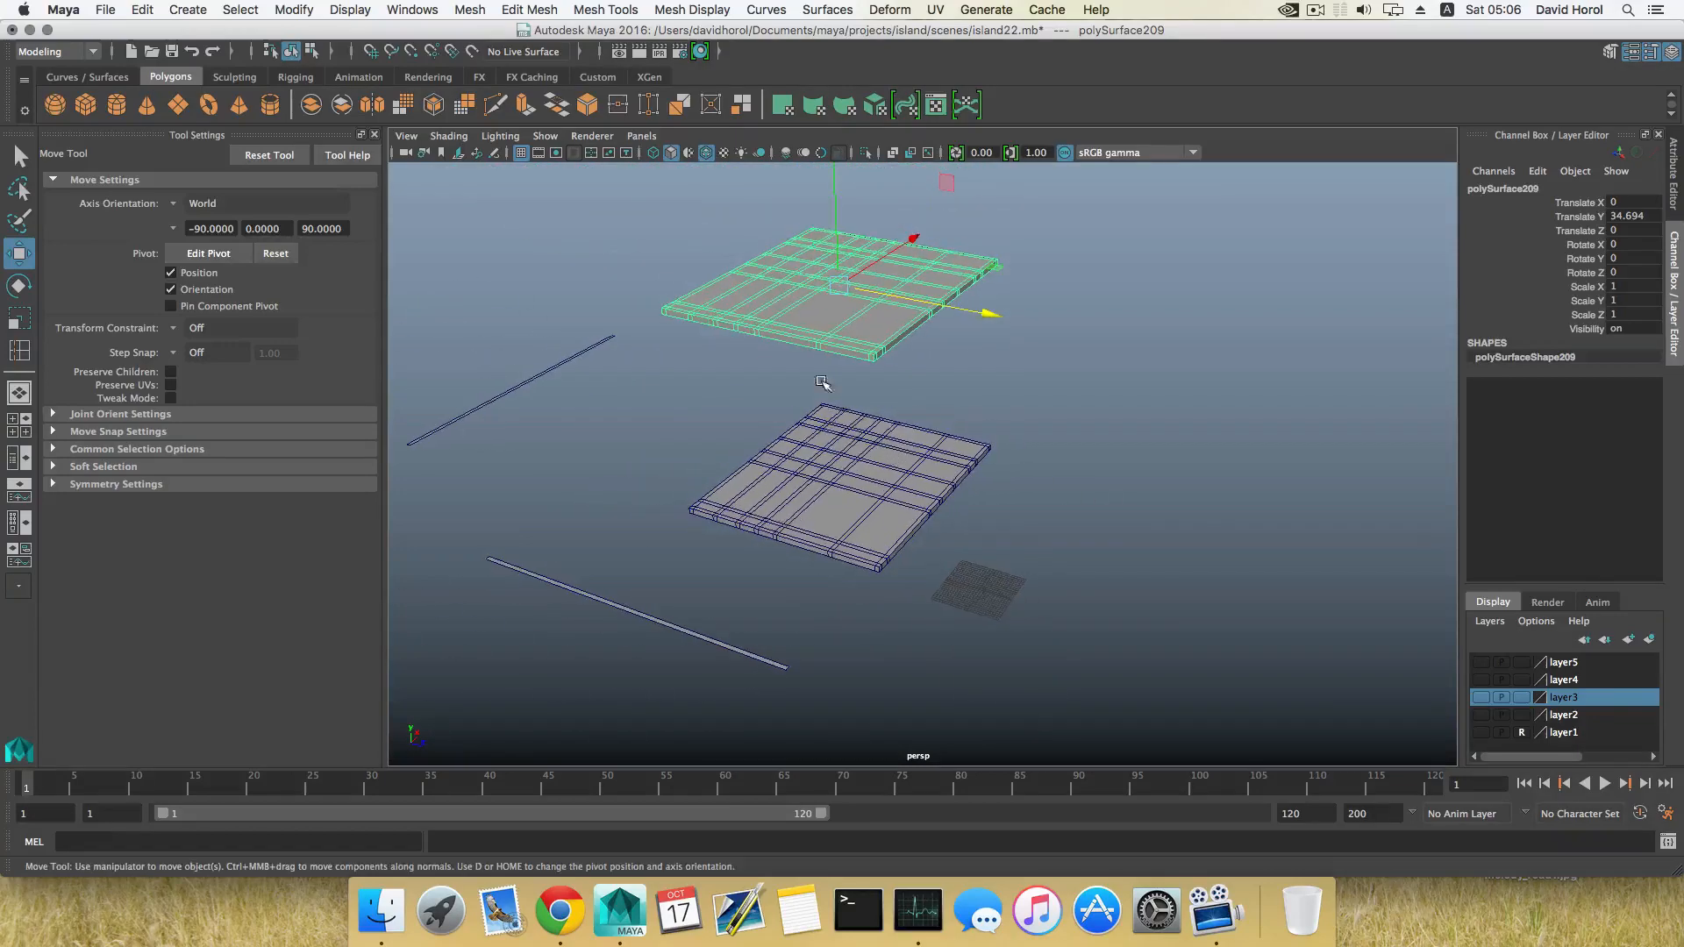
Extrude the partial run of side faces on the lower slab, pull them outward along Z, and return to object selection.
right_click_drag(815, 370, 1101, 531, "alt")
left_click_drag(1022, 465, 921, 390, "alt")
left_click(923, 402)
right_click_drag(932, 366, 937, 416)
left_click(925, 510)
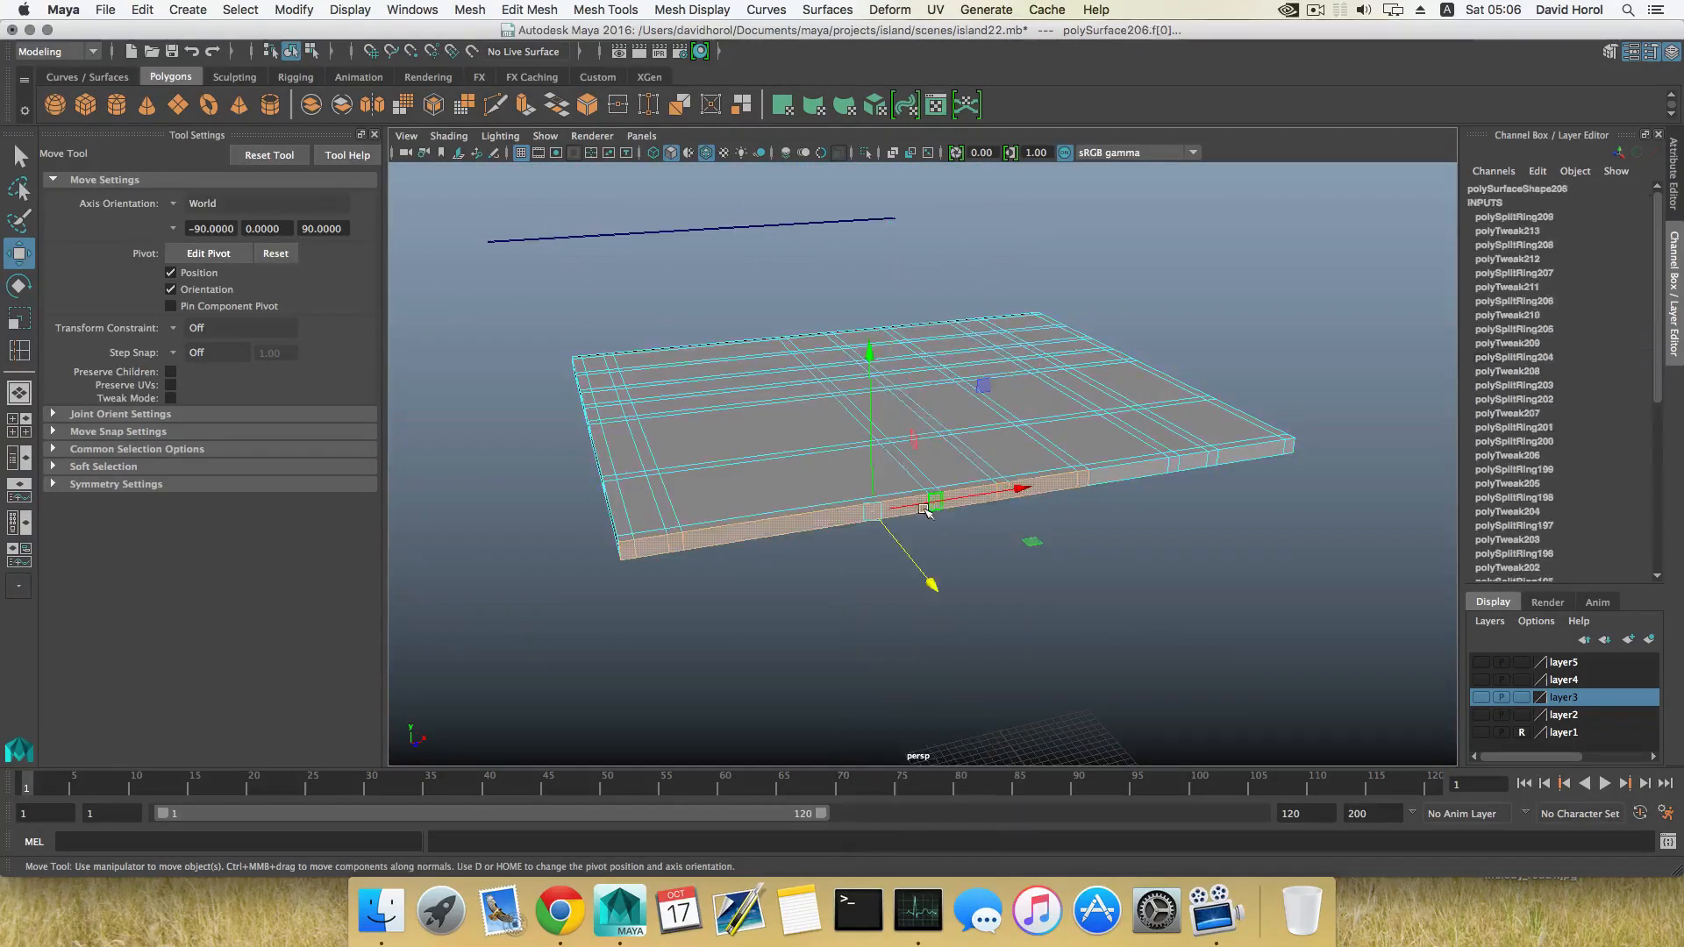
left_click_drag(1018, 476, 1009, 421, "alt")
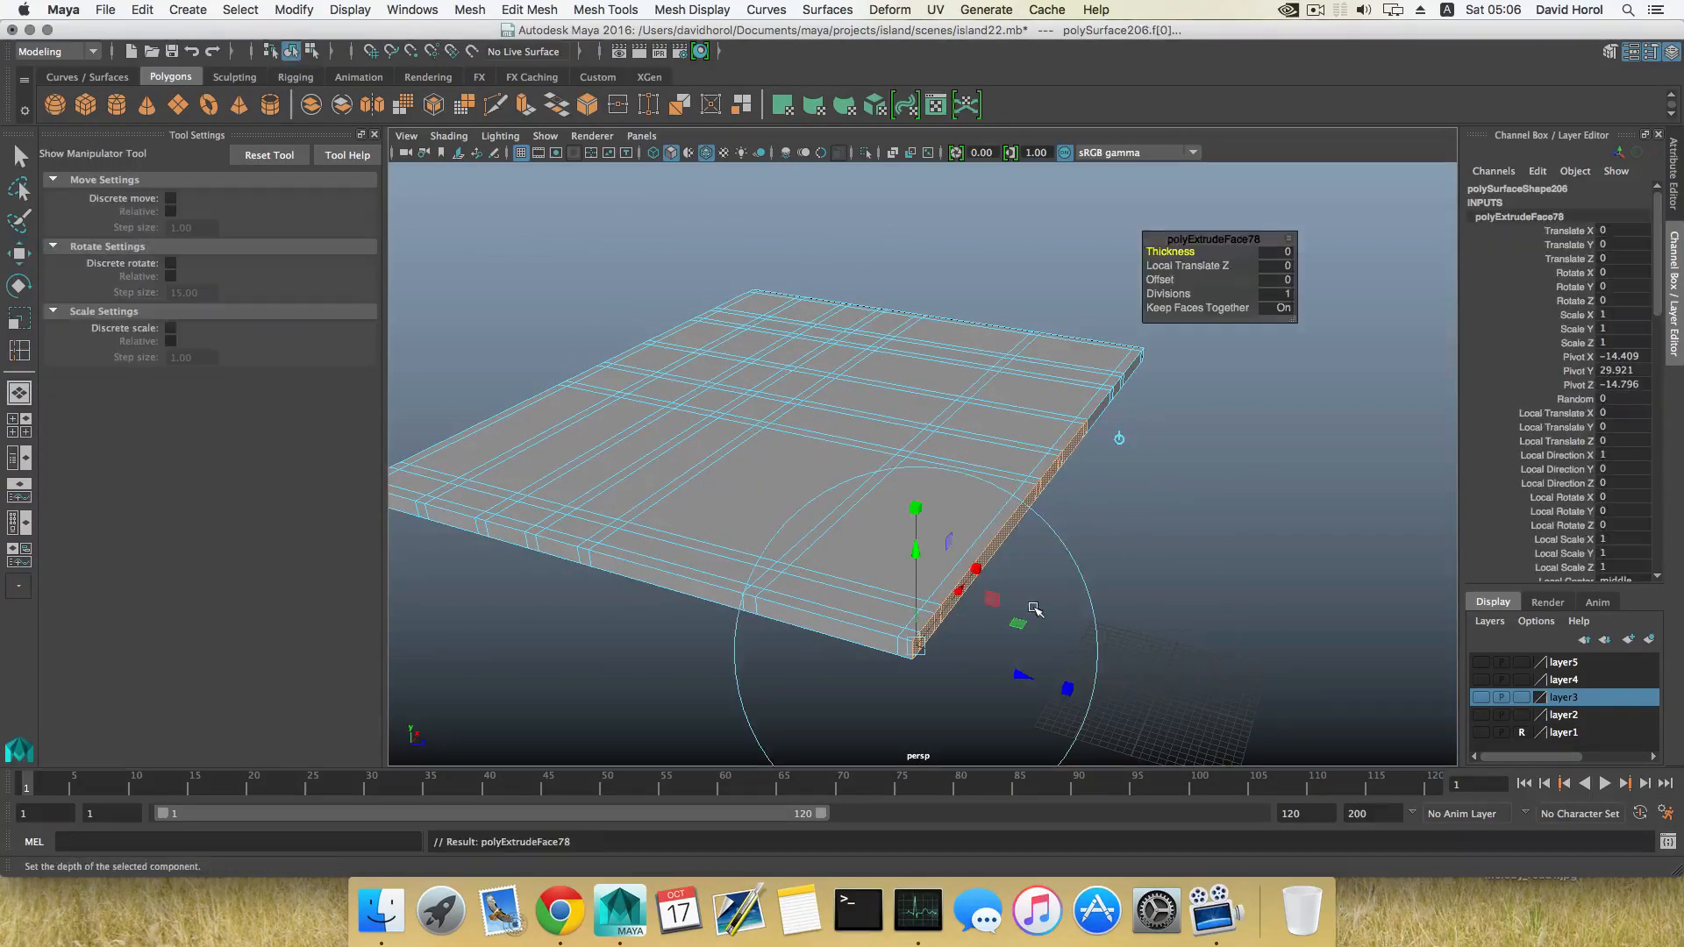
key("w")
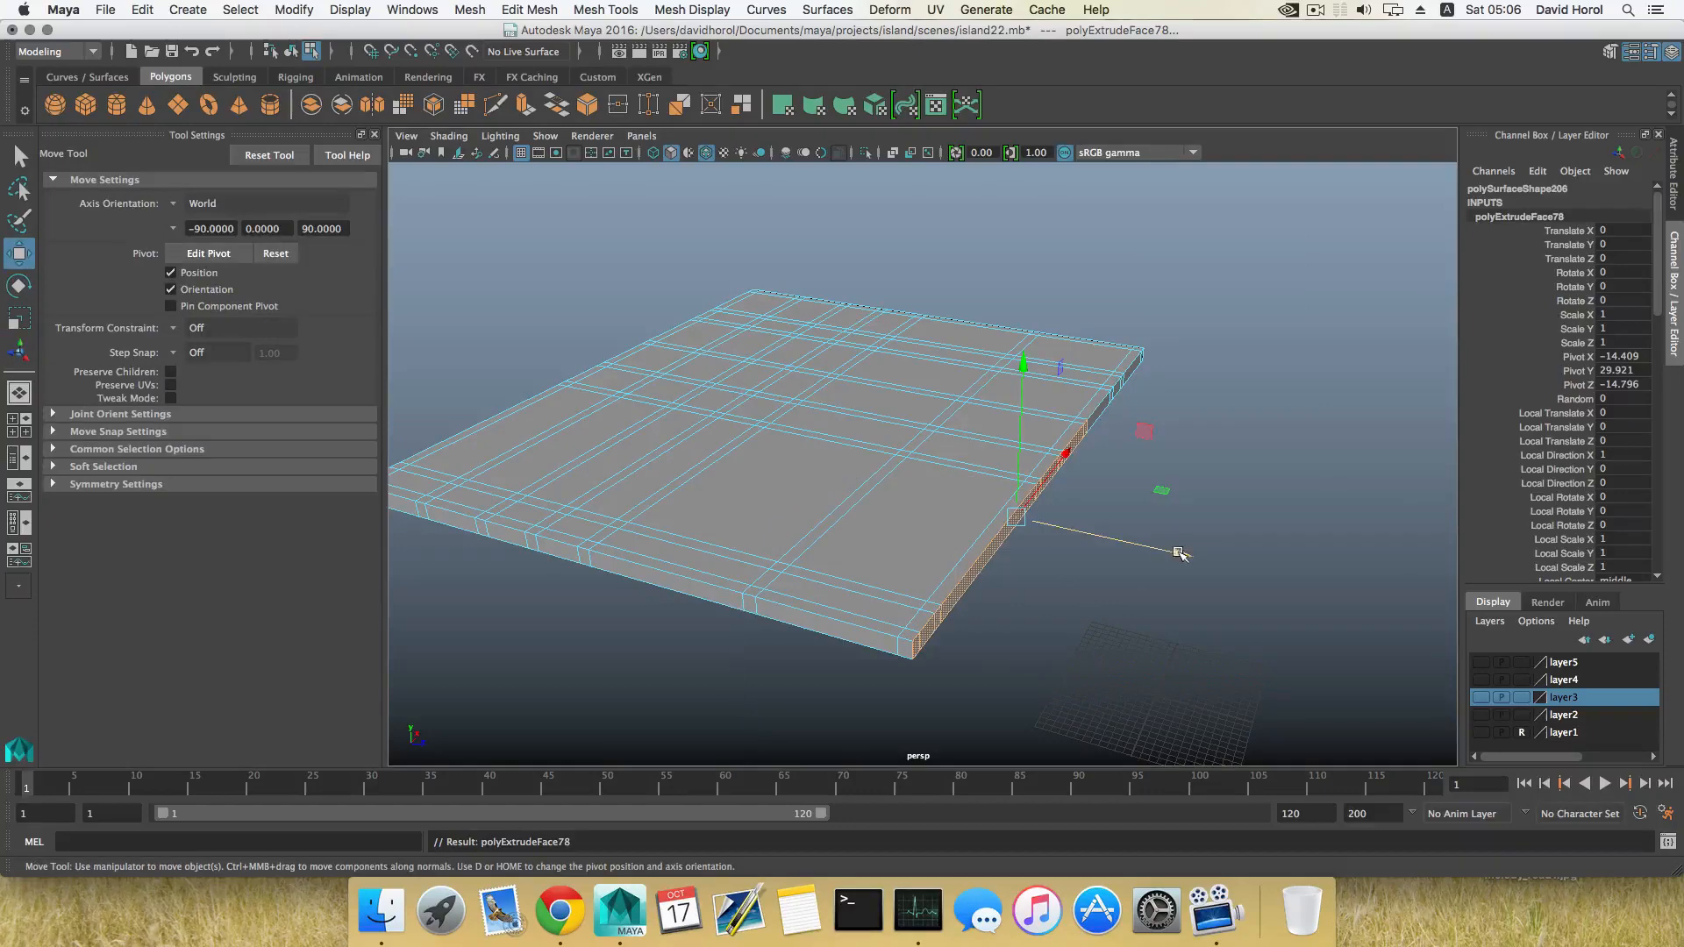
left_click_drag(1178, 553, 1319, 586)
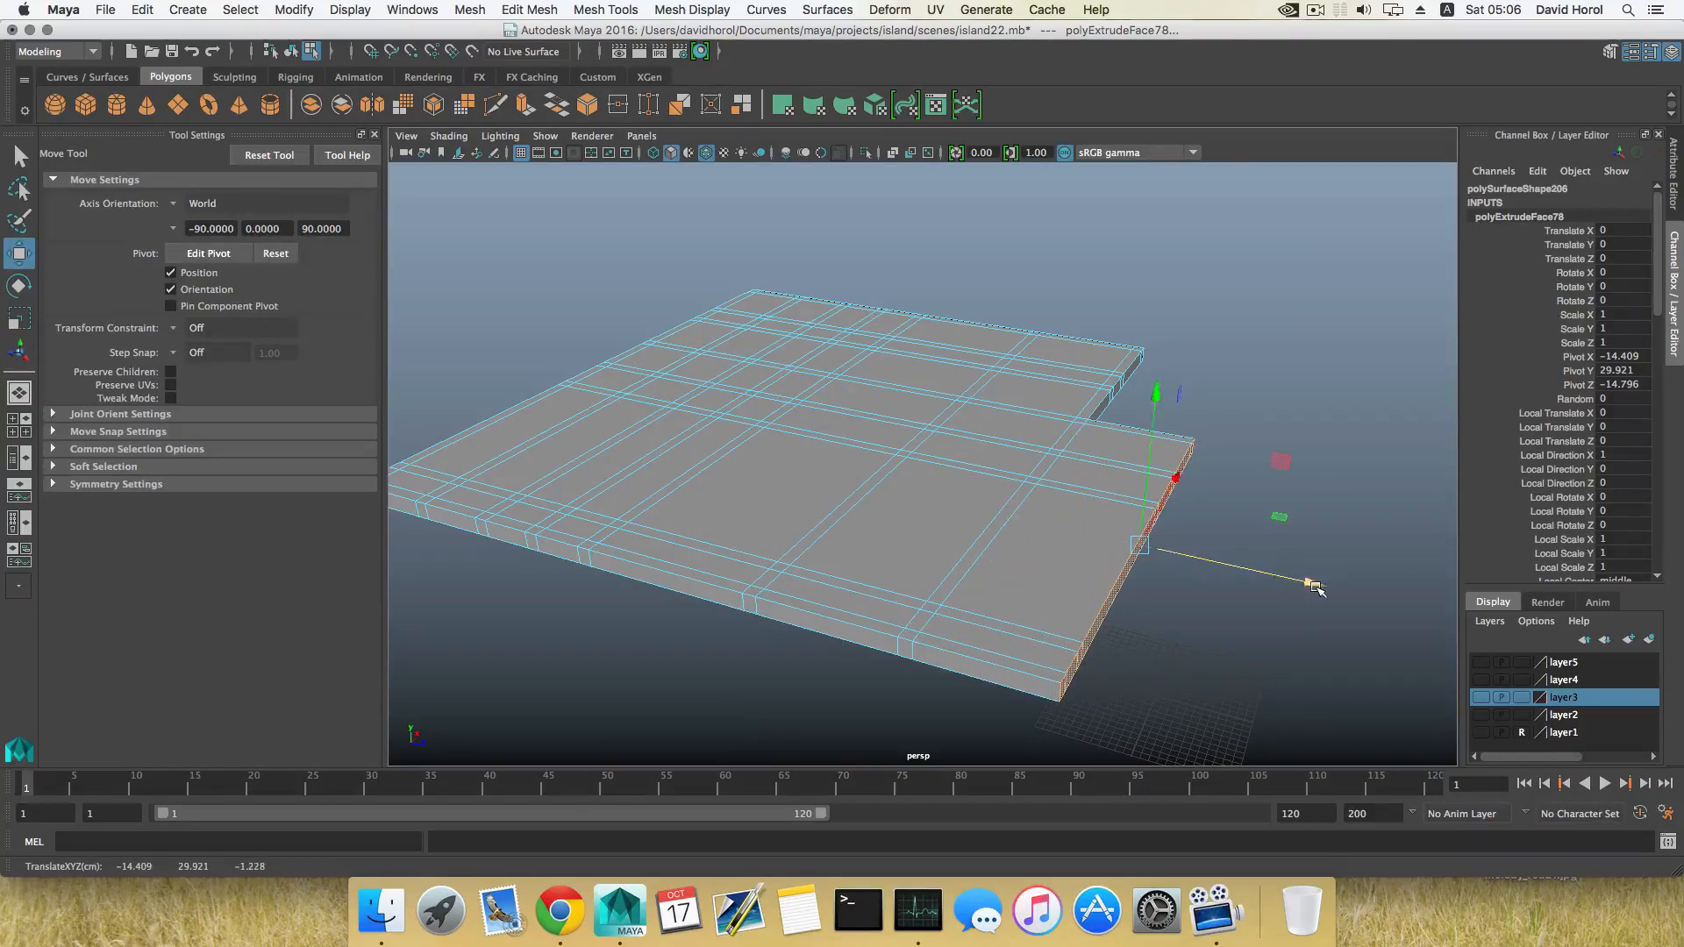
middle_click_drag(1256, 572, 1106, 492, "alt")
left_click_drag(1106, 493, 1212, 498, "alt")
scroll(1106, 528, "down", 5)
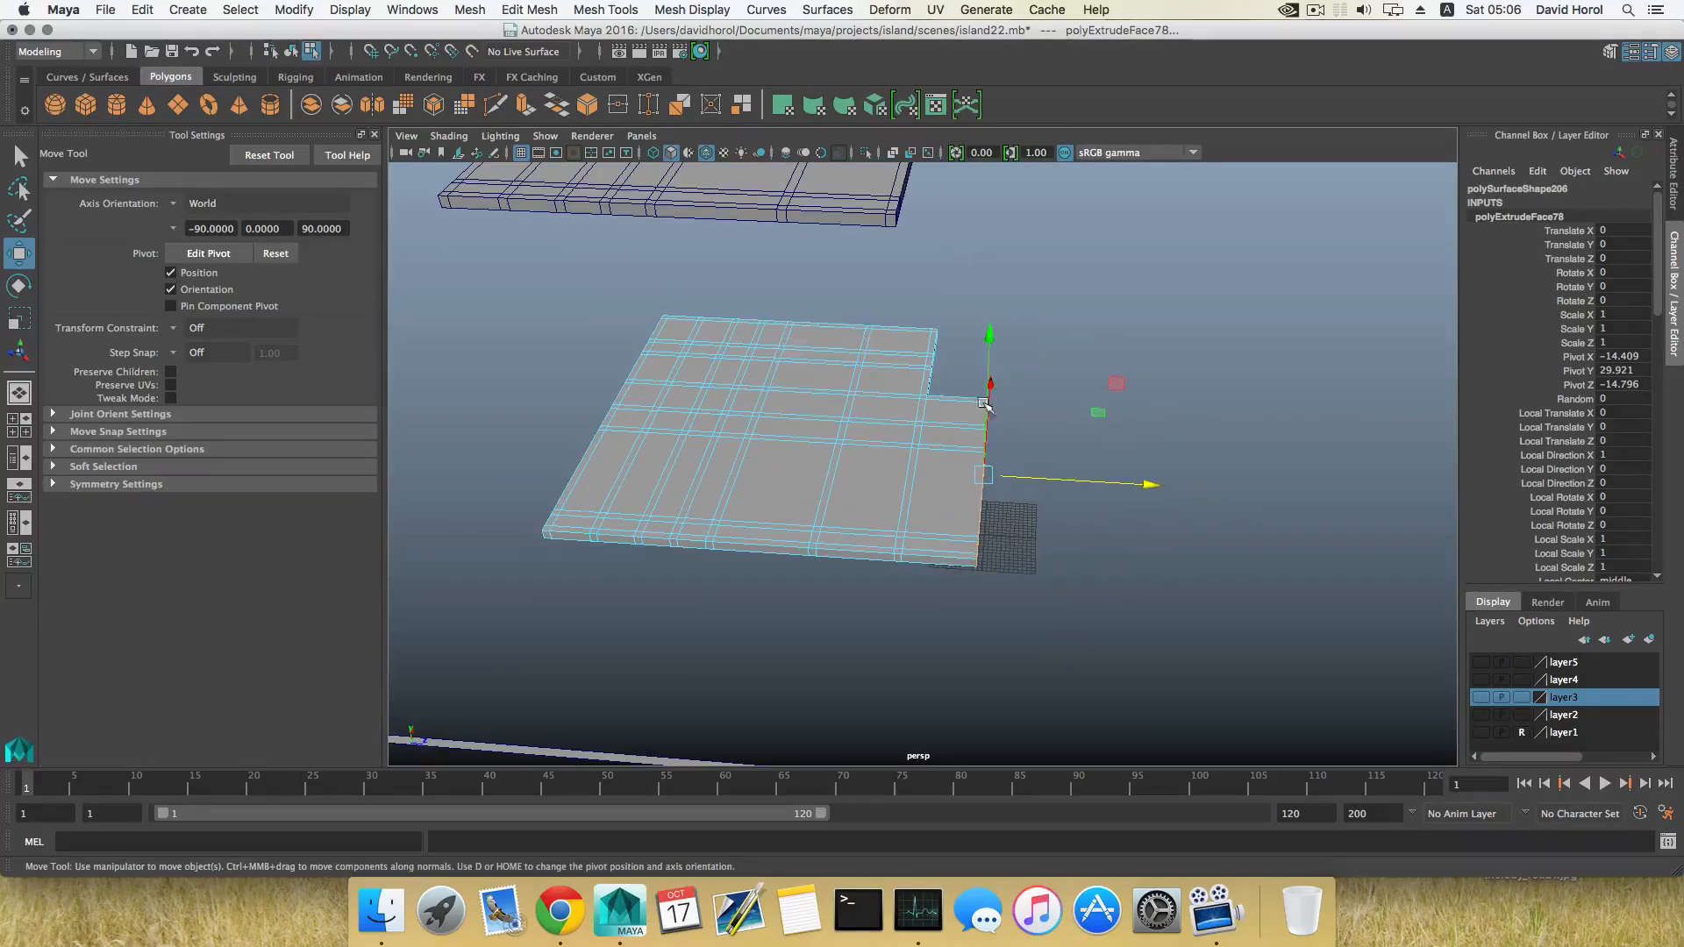
left_click_drag(1050, 424, 969, 420, "alt")
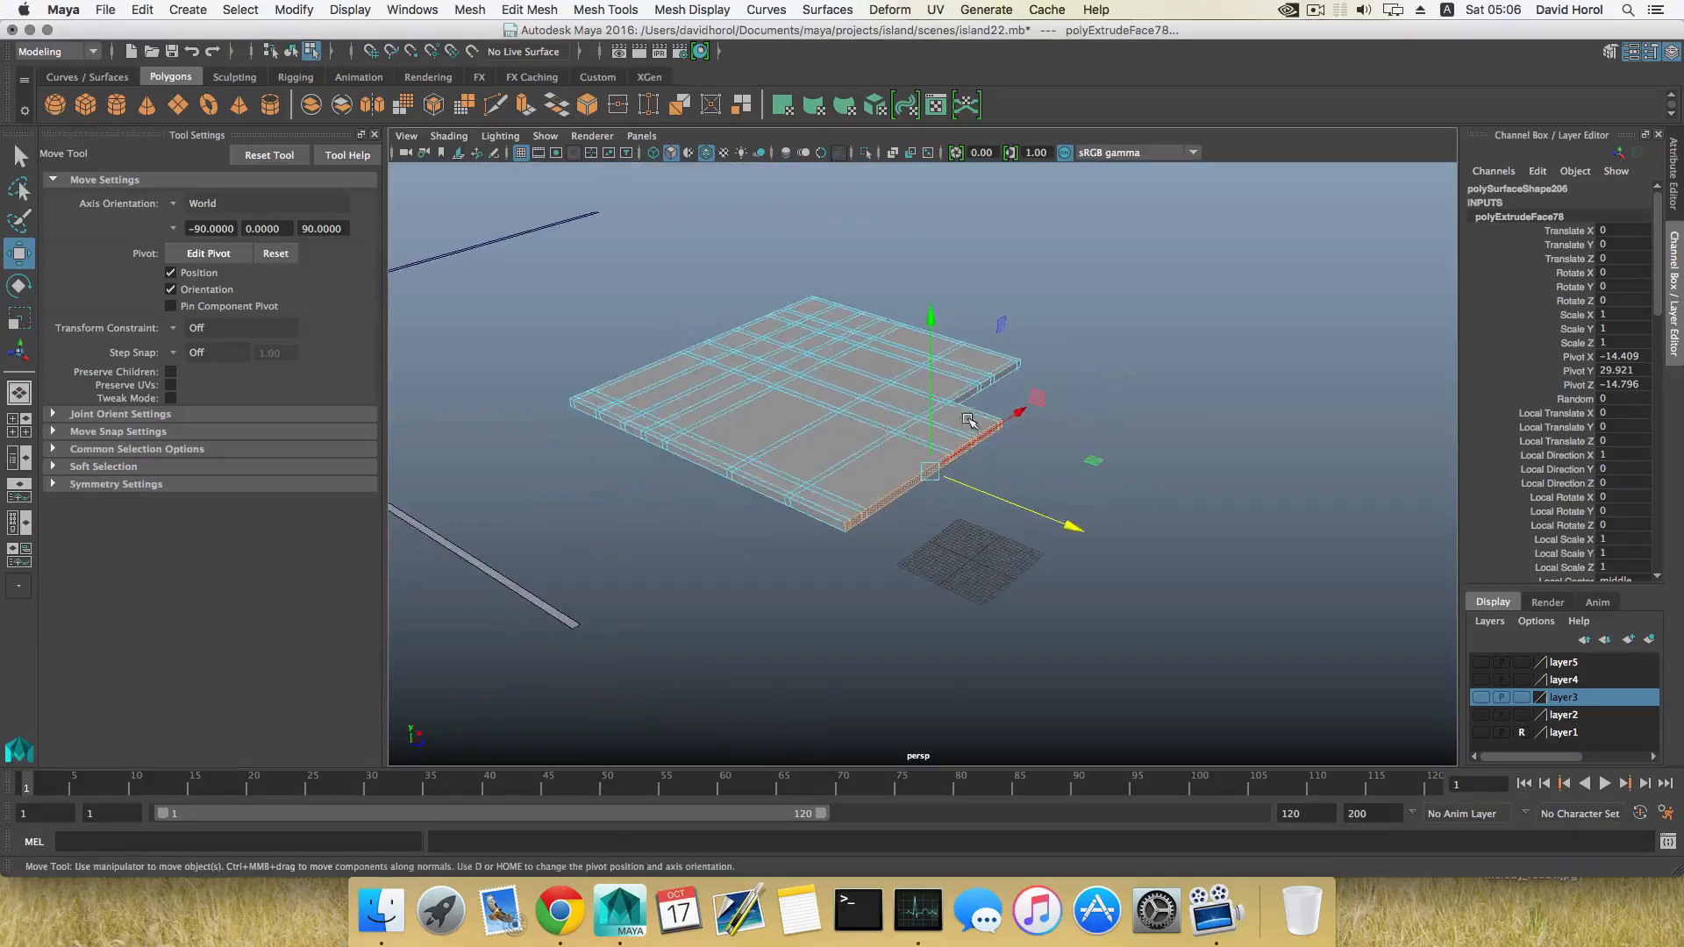
key("F8")
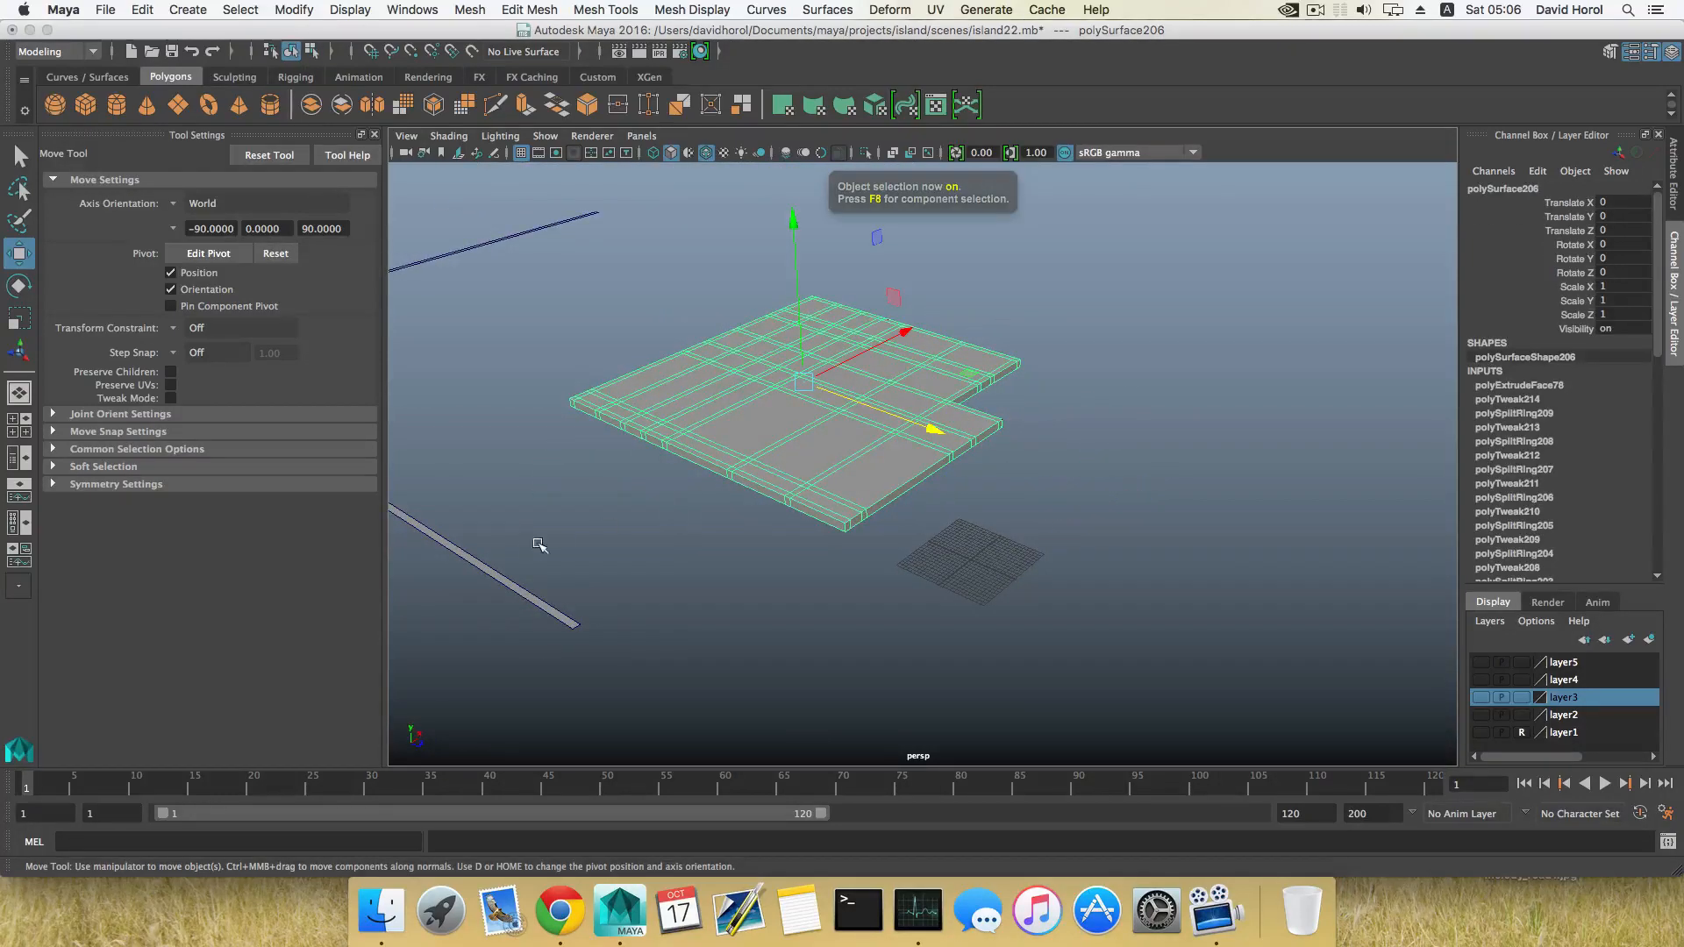
Move the guide strip that runs along X across the lower slab to about -44.6 in Z, near its extended side.
left_click_drag(571, 425, 746, 549, "alt")
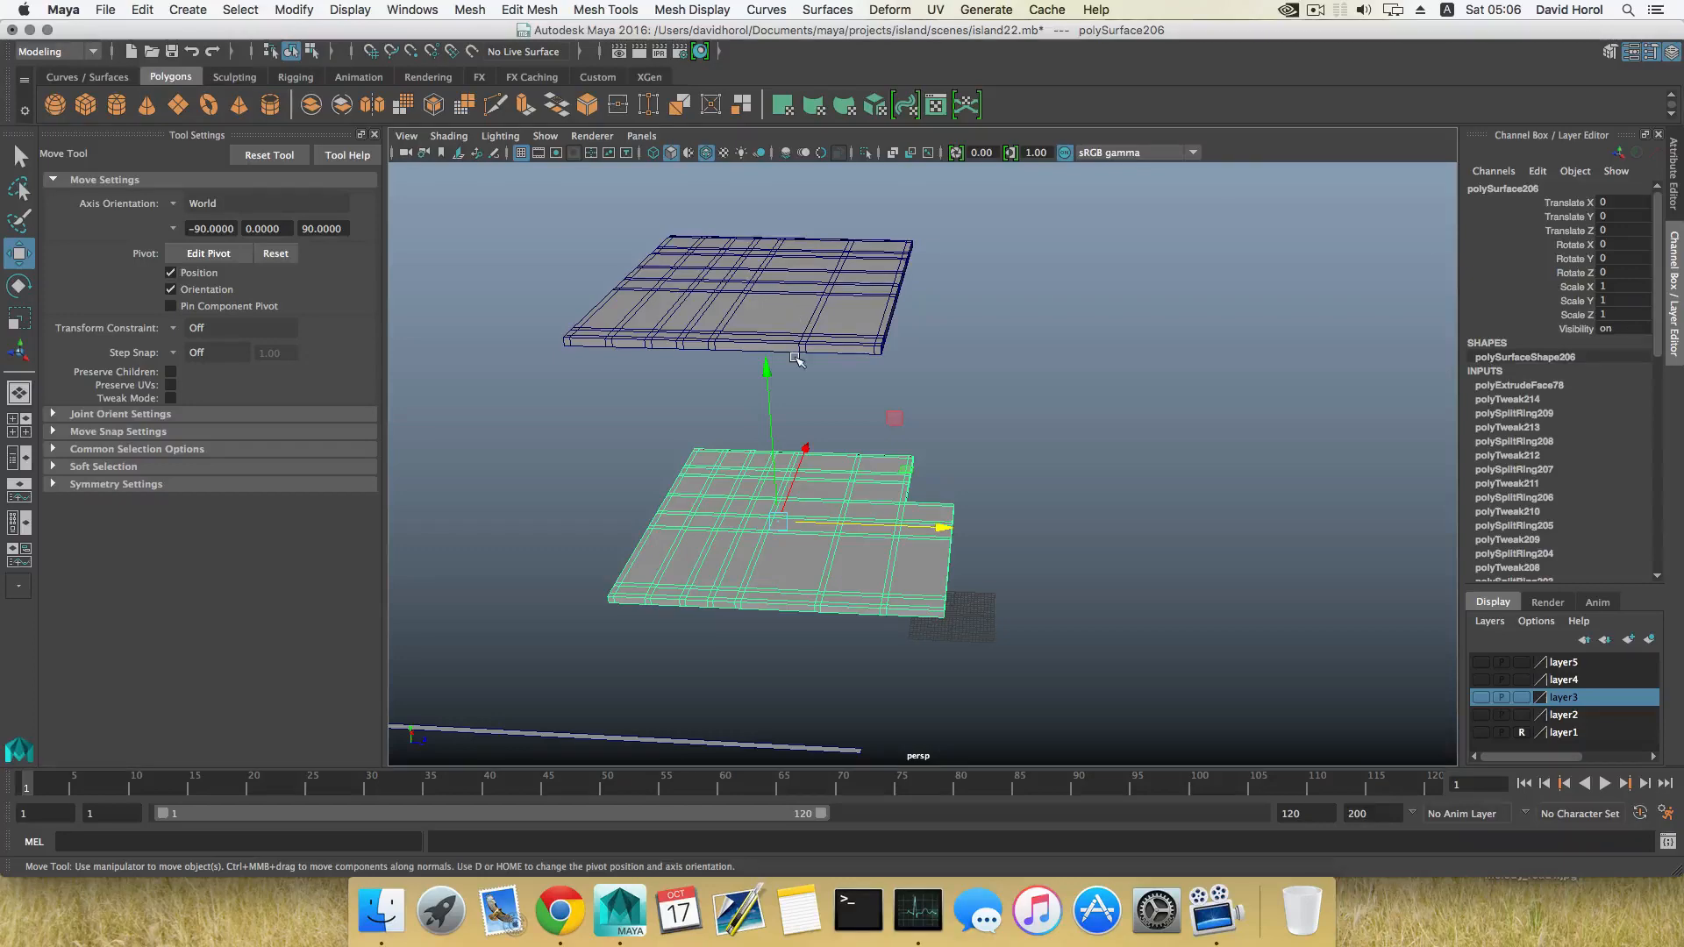
scroll(835, 413, "down", 3)
left_click_drag(819, 404, 763, 410, "alt")
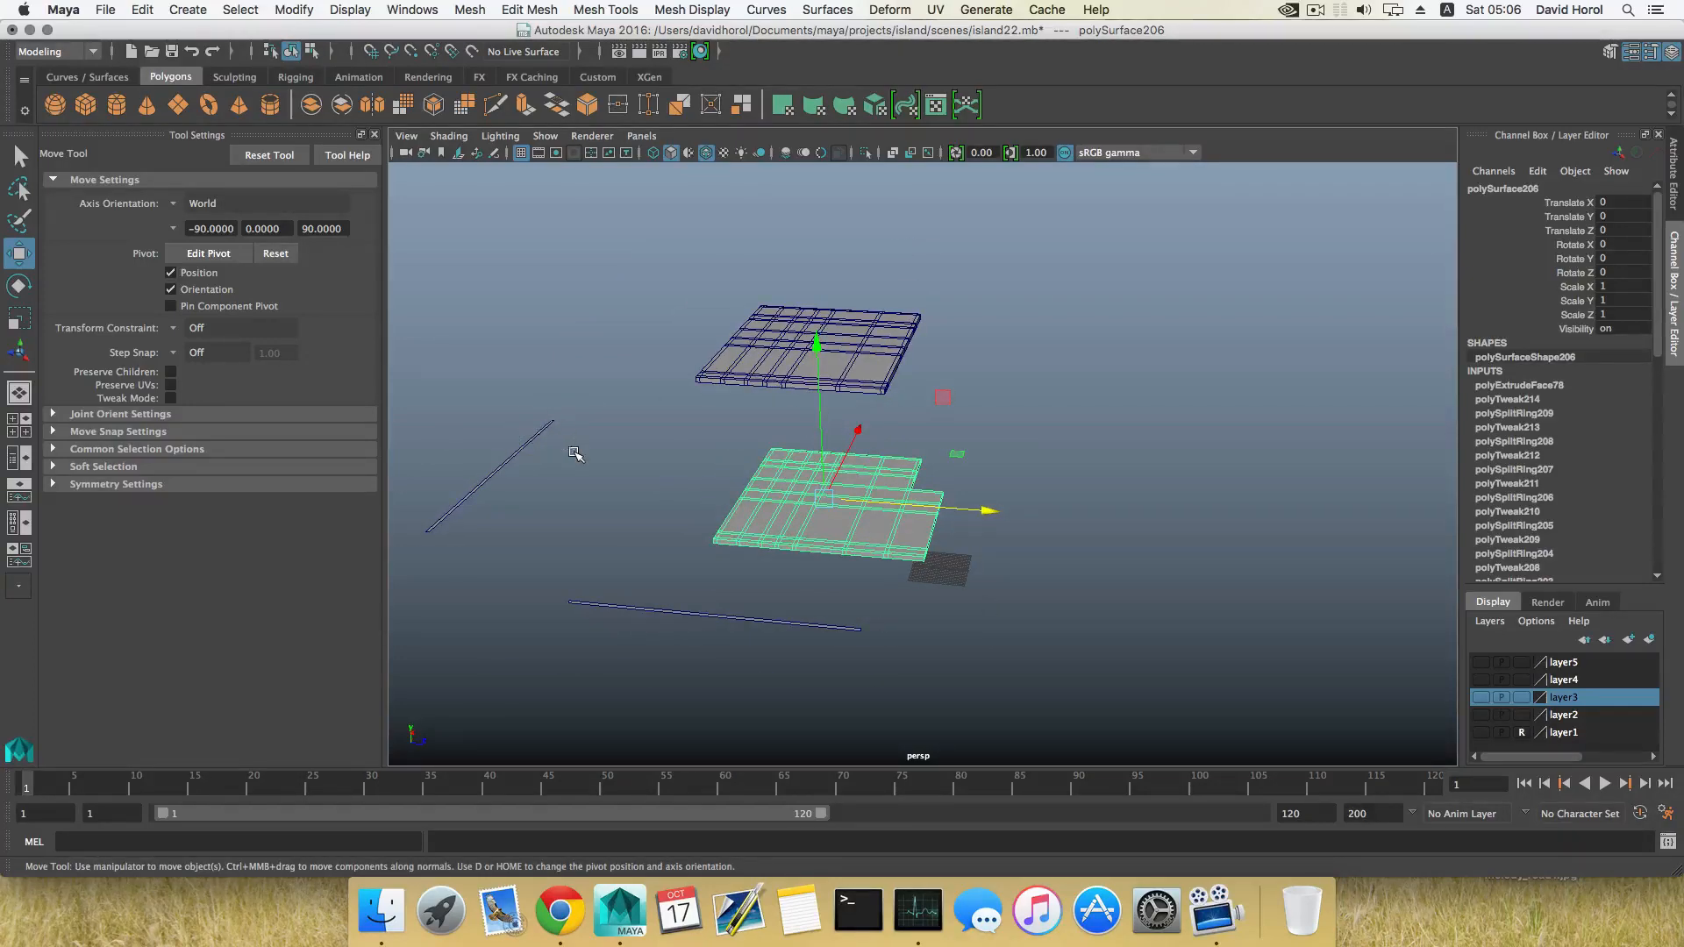
left_click(526, 445)
left_click_drag(644, 488, 1085, 518)
left_click(848, 348)
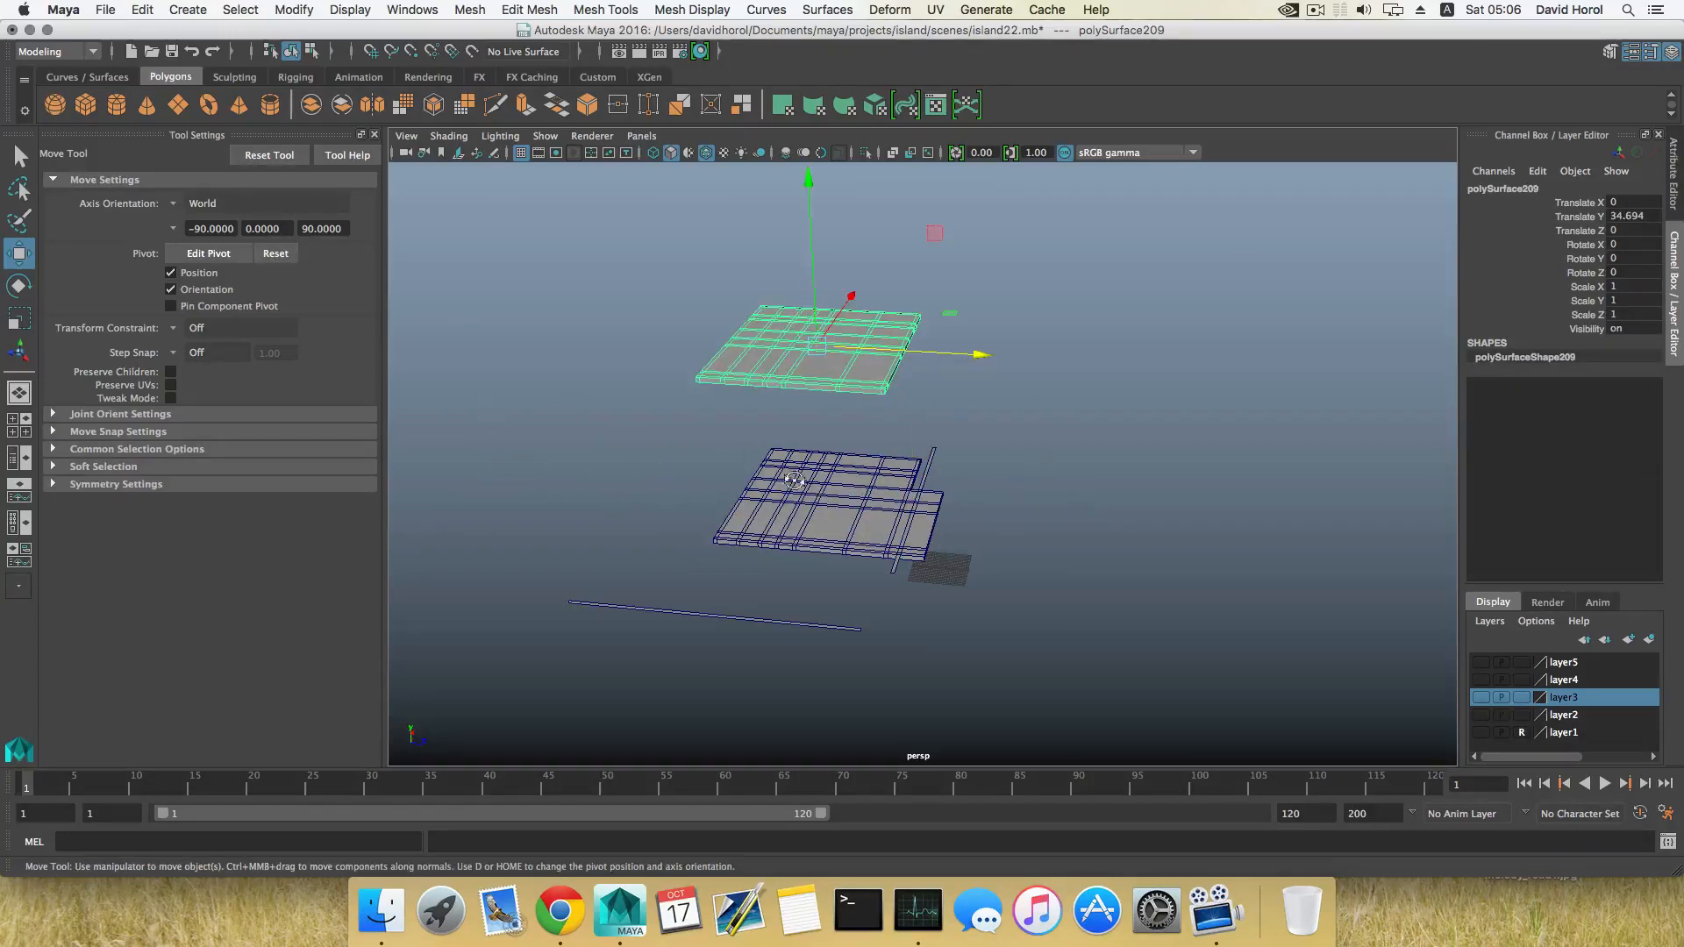
Place the strip's pivot on its near end corner and snap that corner onto the outer corner of the slab's extended section.
right_click_drag(794, 480, 1044, 545, "alt")
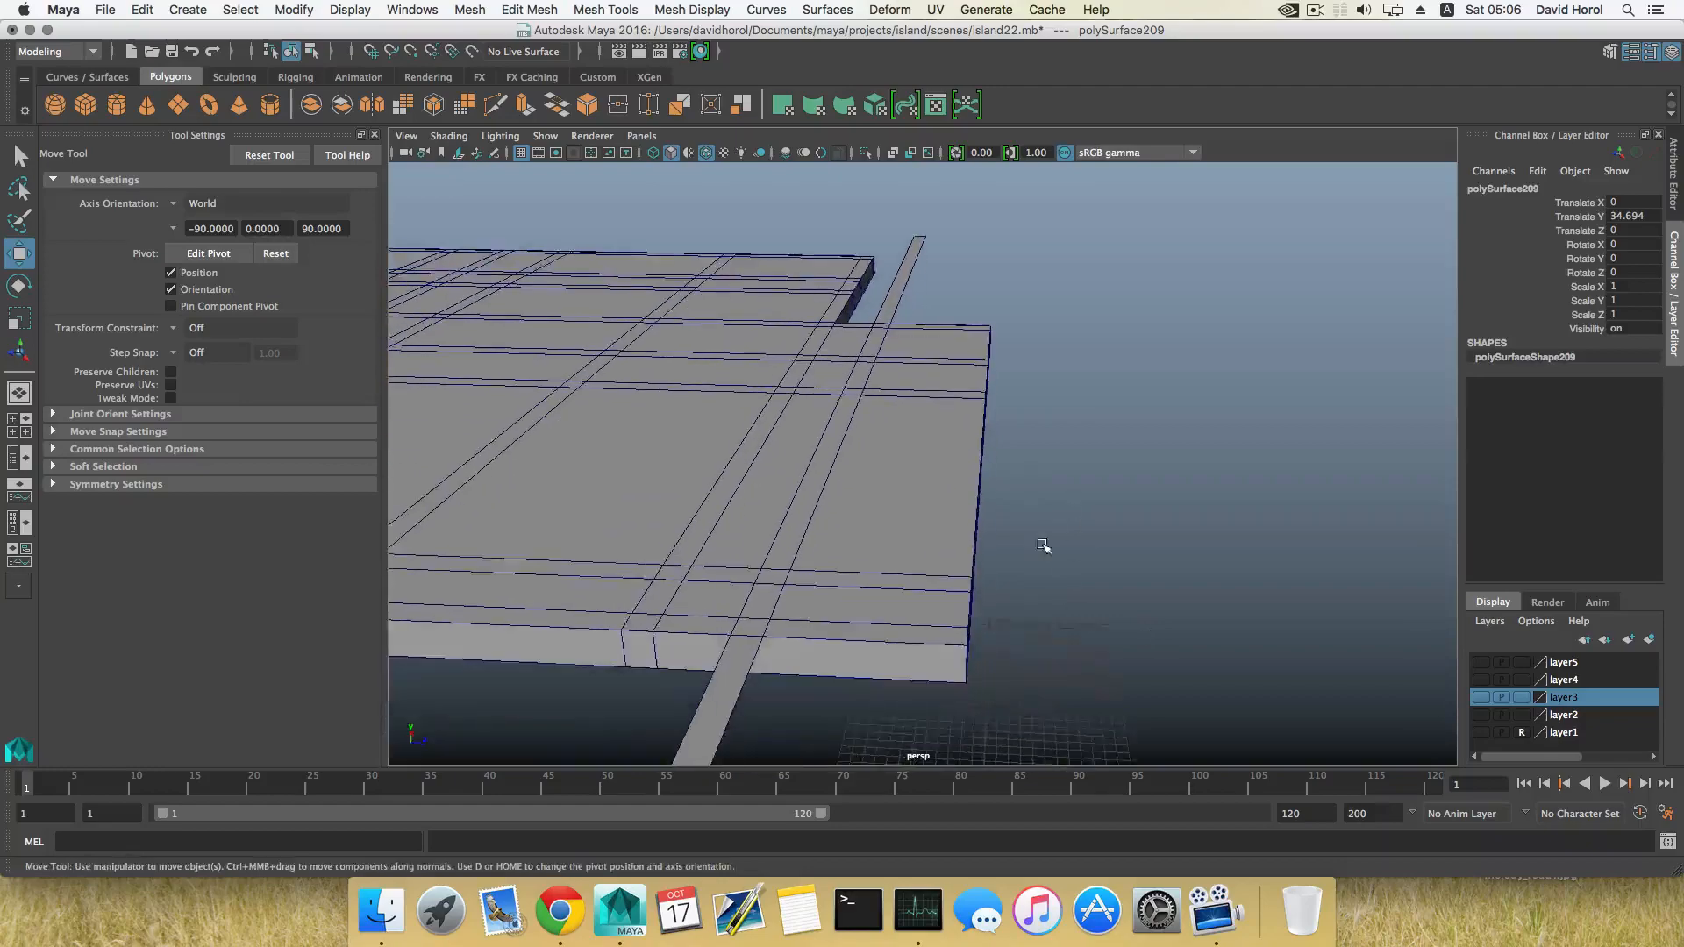
left_click_drag(1043, 546, 934, 564, "alt")
middle_click_drag(962, 553, 1278, 511, "alt")
right_click_drag(1278, 511, 859, 499, "alt")
left_click(756, 511)
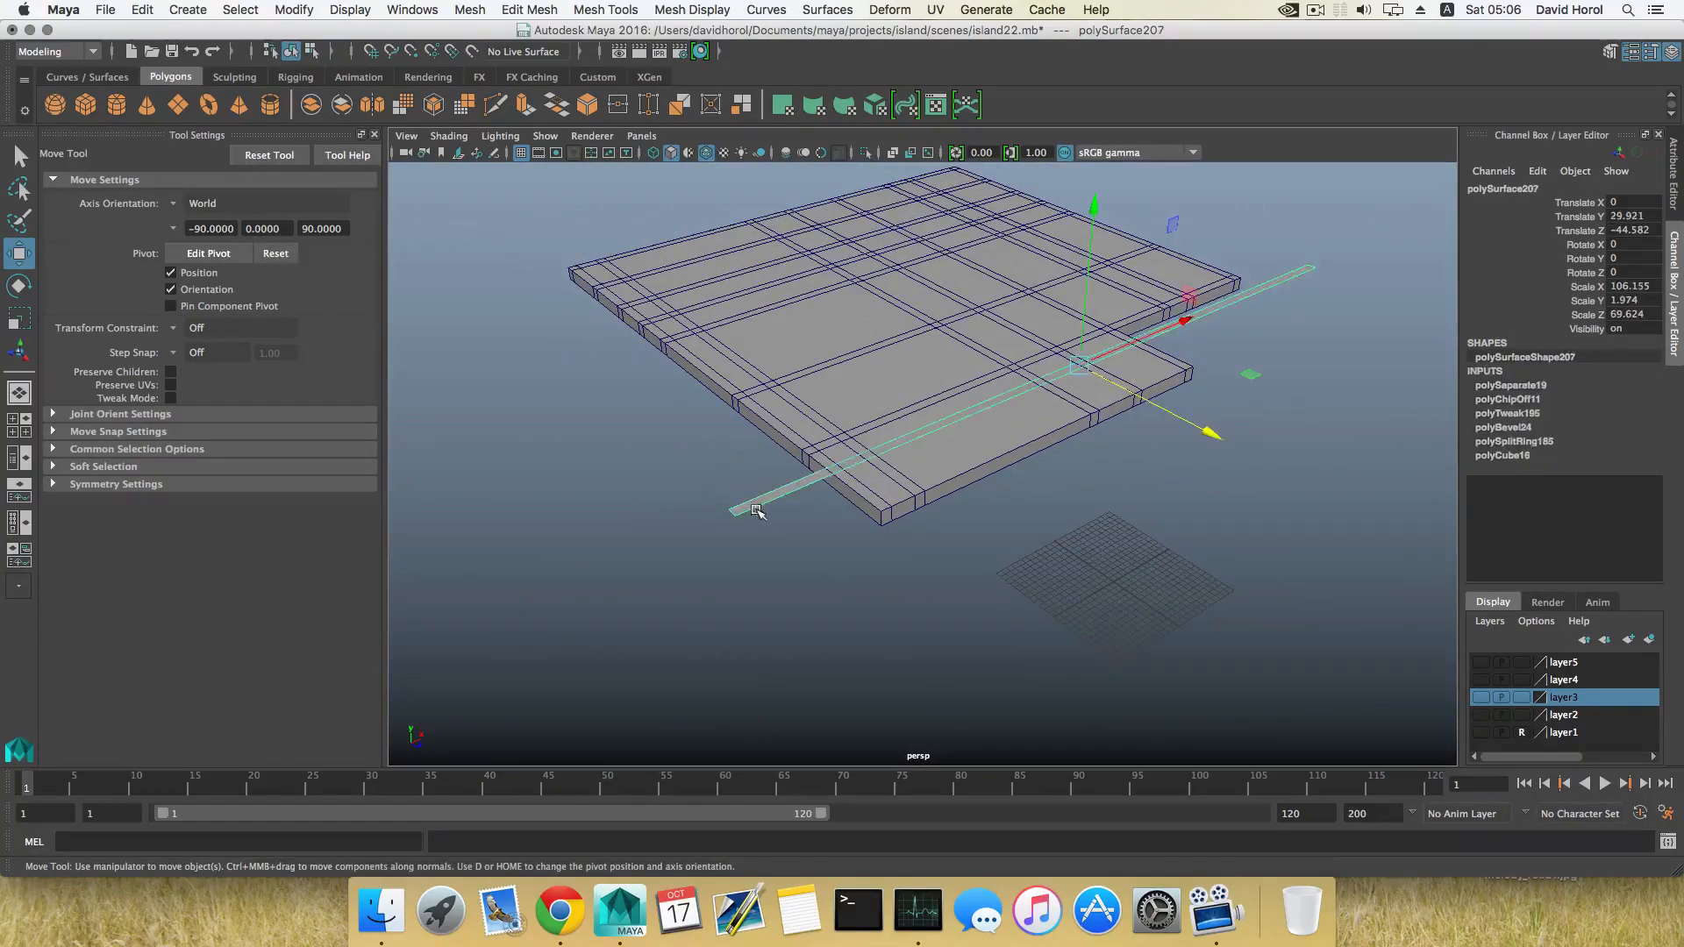
right_click_drag(1004, 388, 828, 370, "alt")
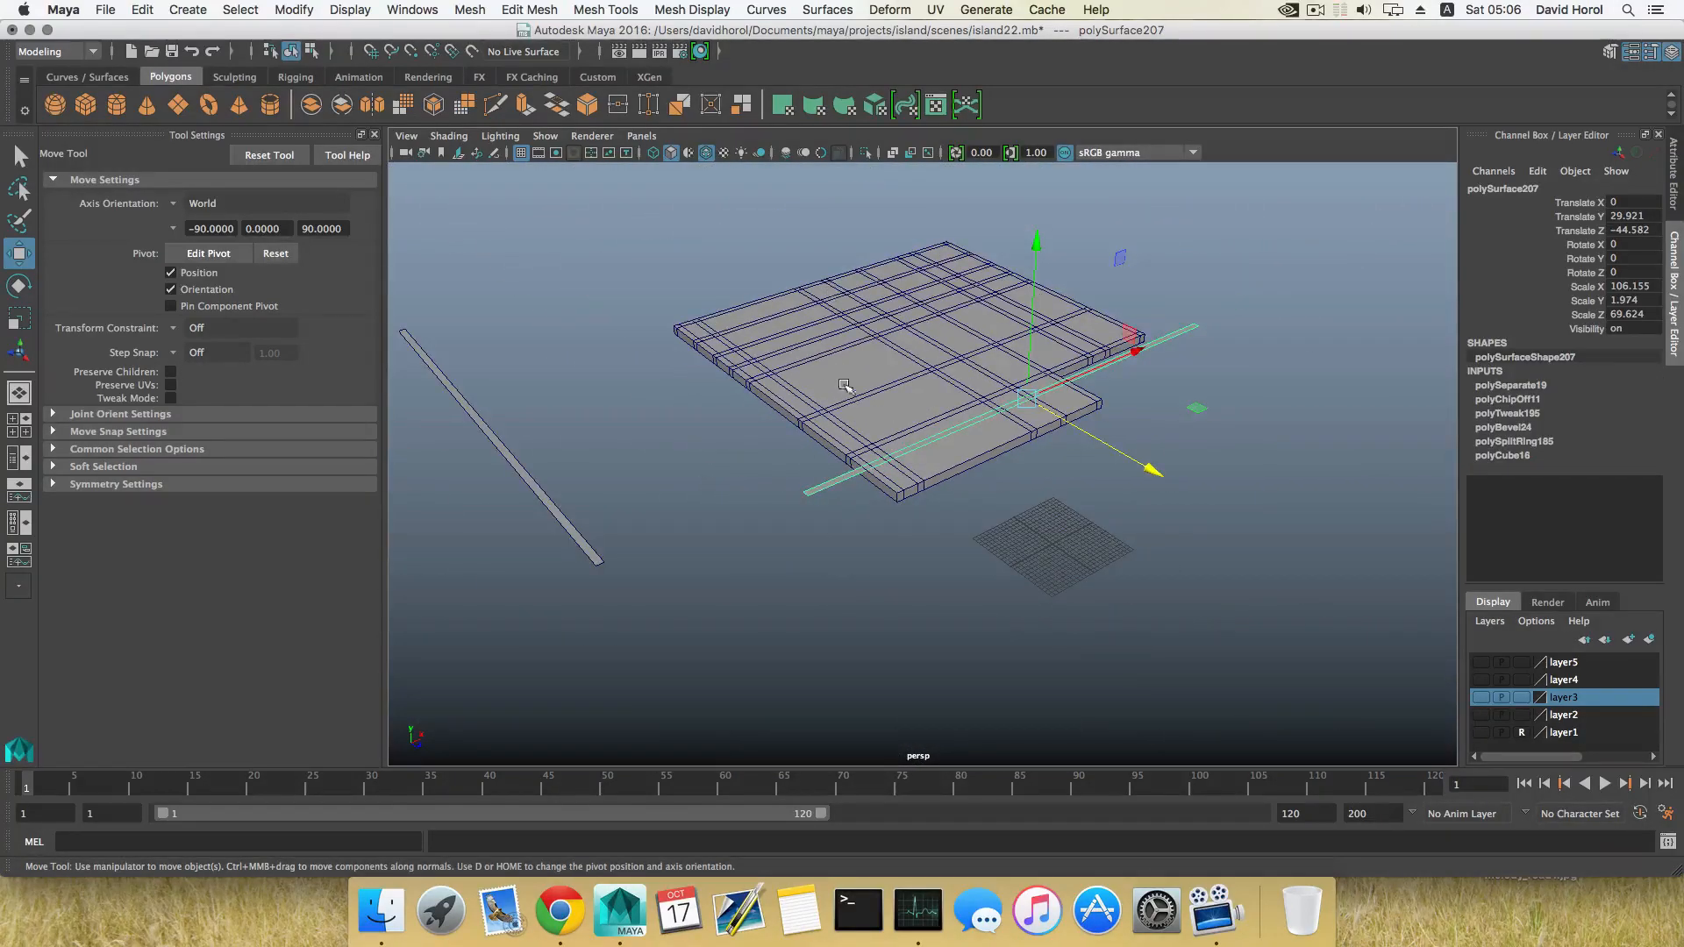
left_click_drag(843, 384, 870, 436, "alt")
right_click_drag(871, 436, 980, 514, "alt")
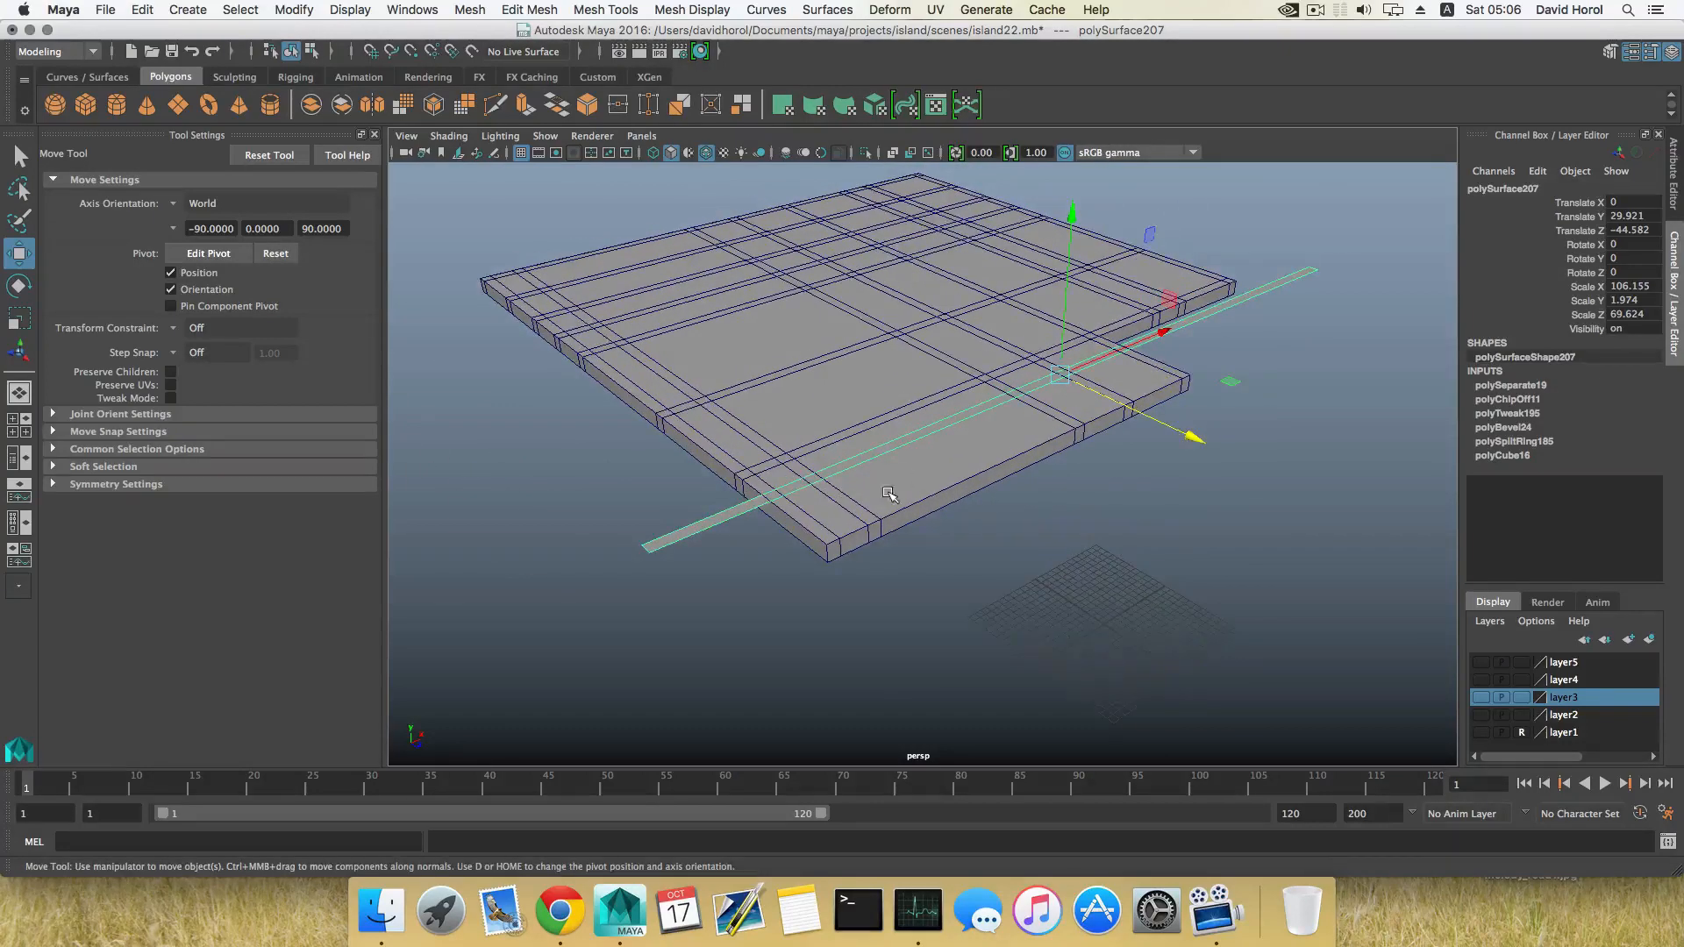
left_click_drag(949, 461, 921, 470, "alt")
key("d")
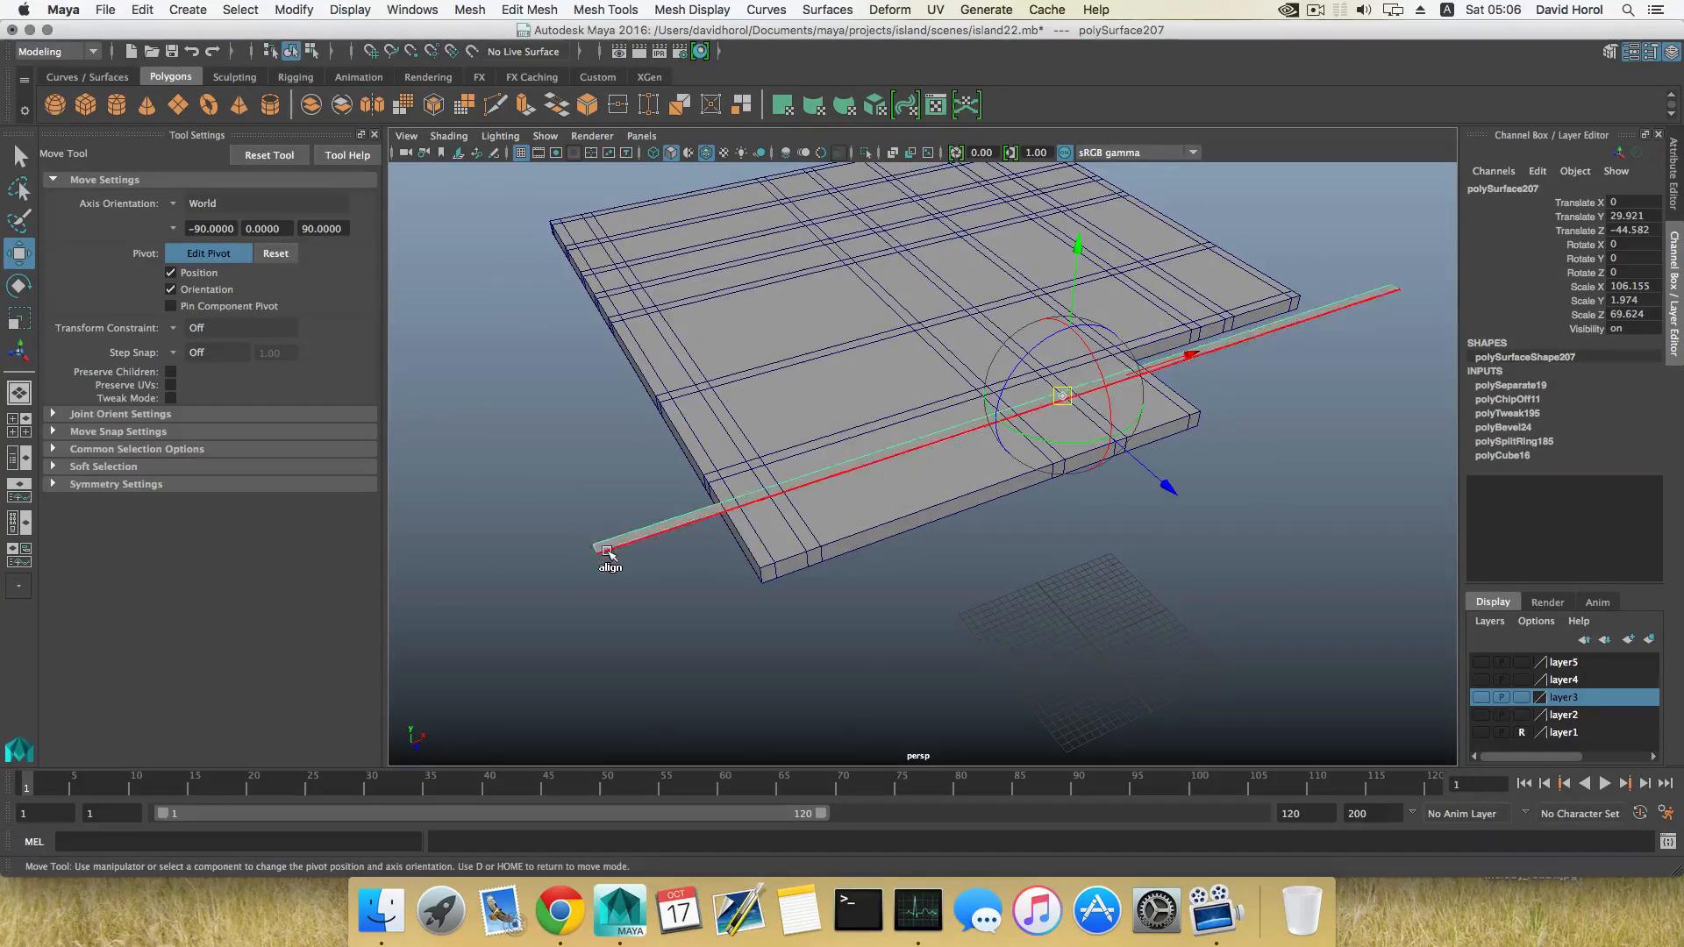
left_click(598, 553)
key("d")
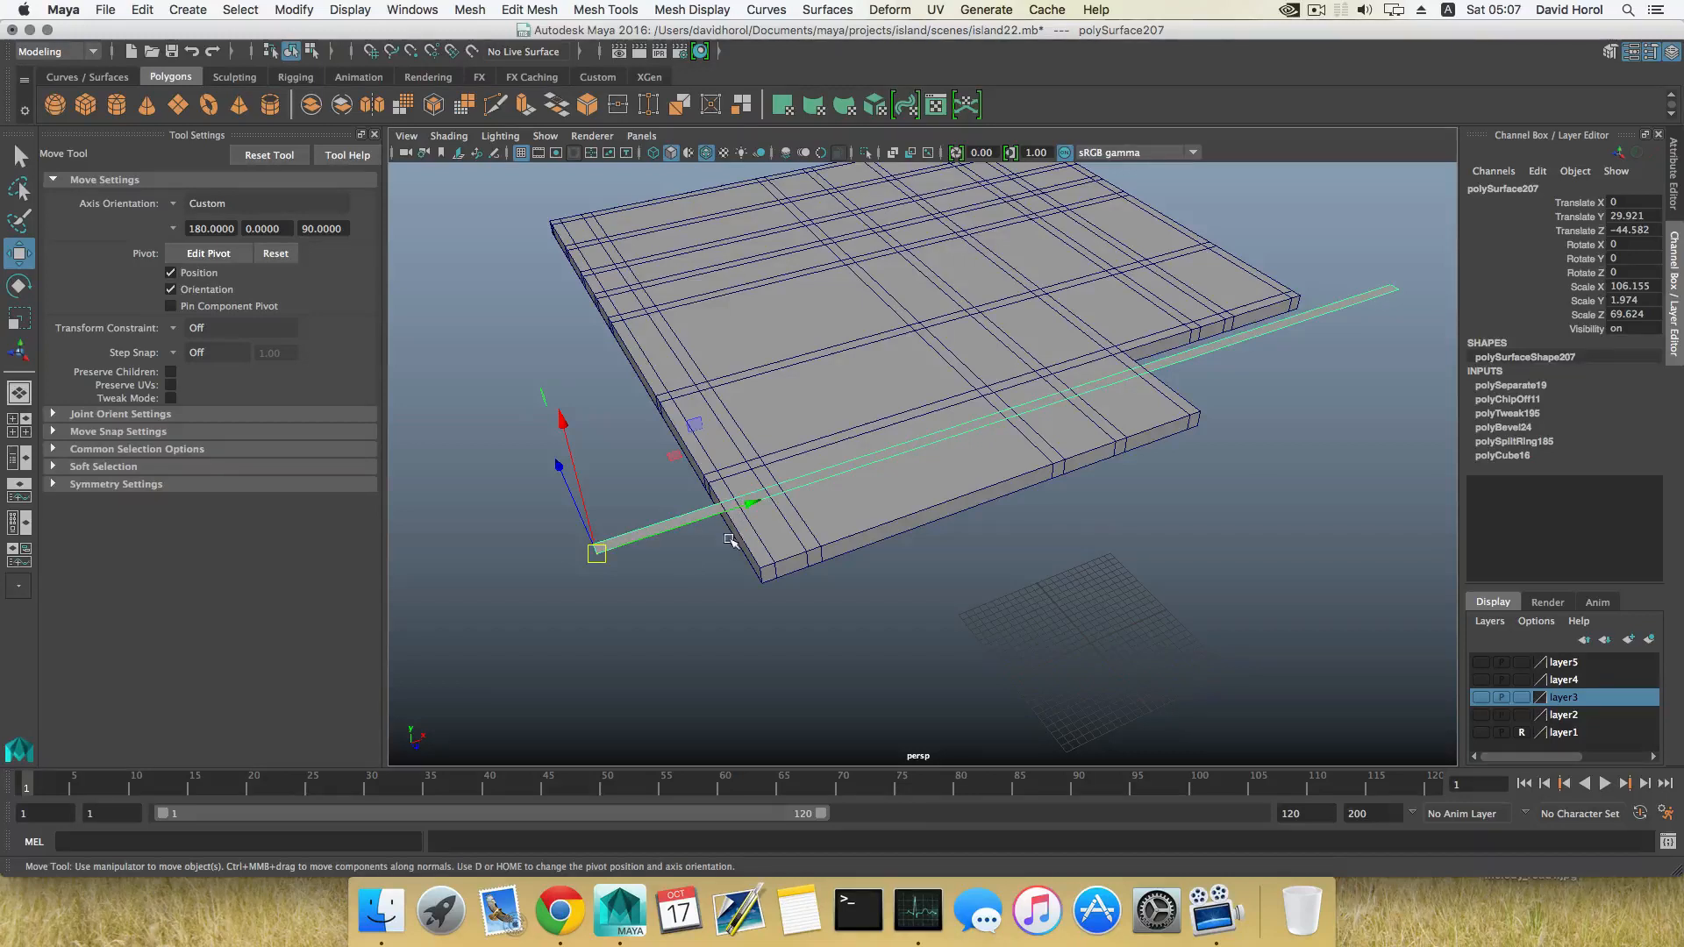
left_click_drag(598, 554, 870, 602)
middle_click_drag(870, 603, 658, 653, "alt")
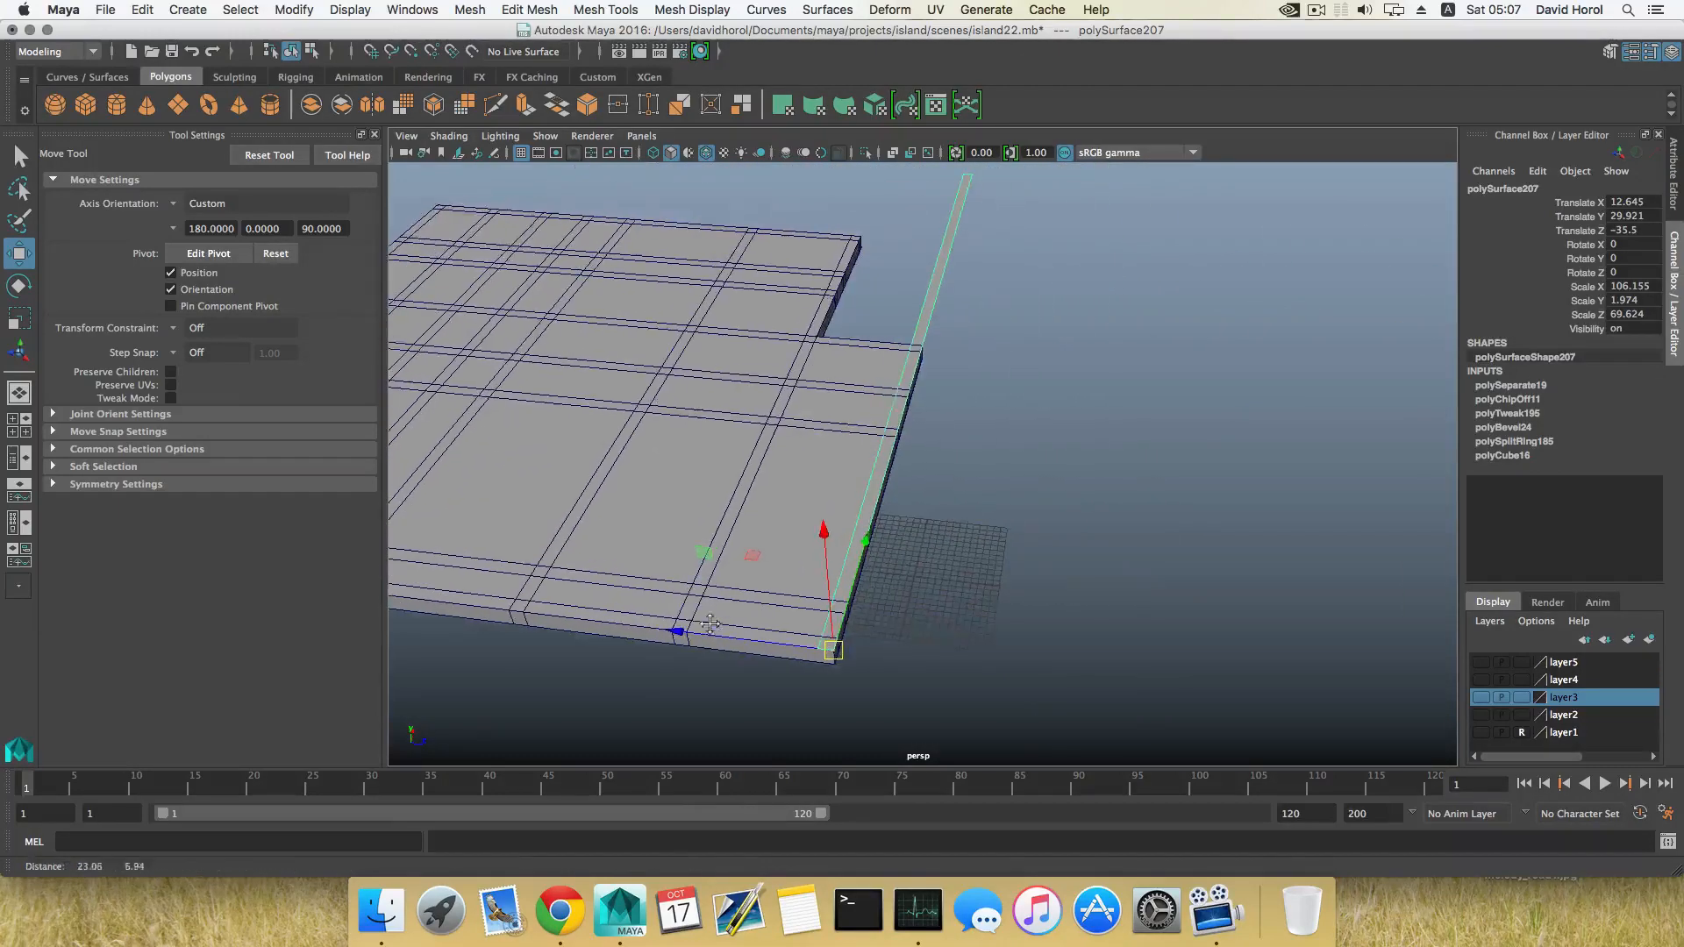
Insert an edge loop along the slab's extended section and shift it outward in Z to line up with the guide strip.
left_click(827, 399)
right_click_drag(829, 401, 745, 429, "shift")
left_click(884, 356)
key("w")
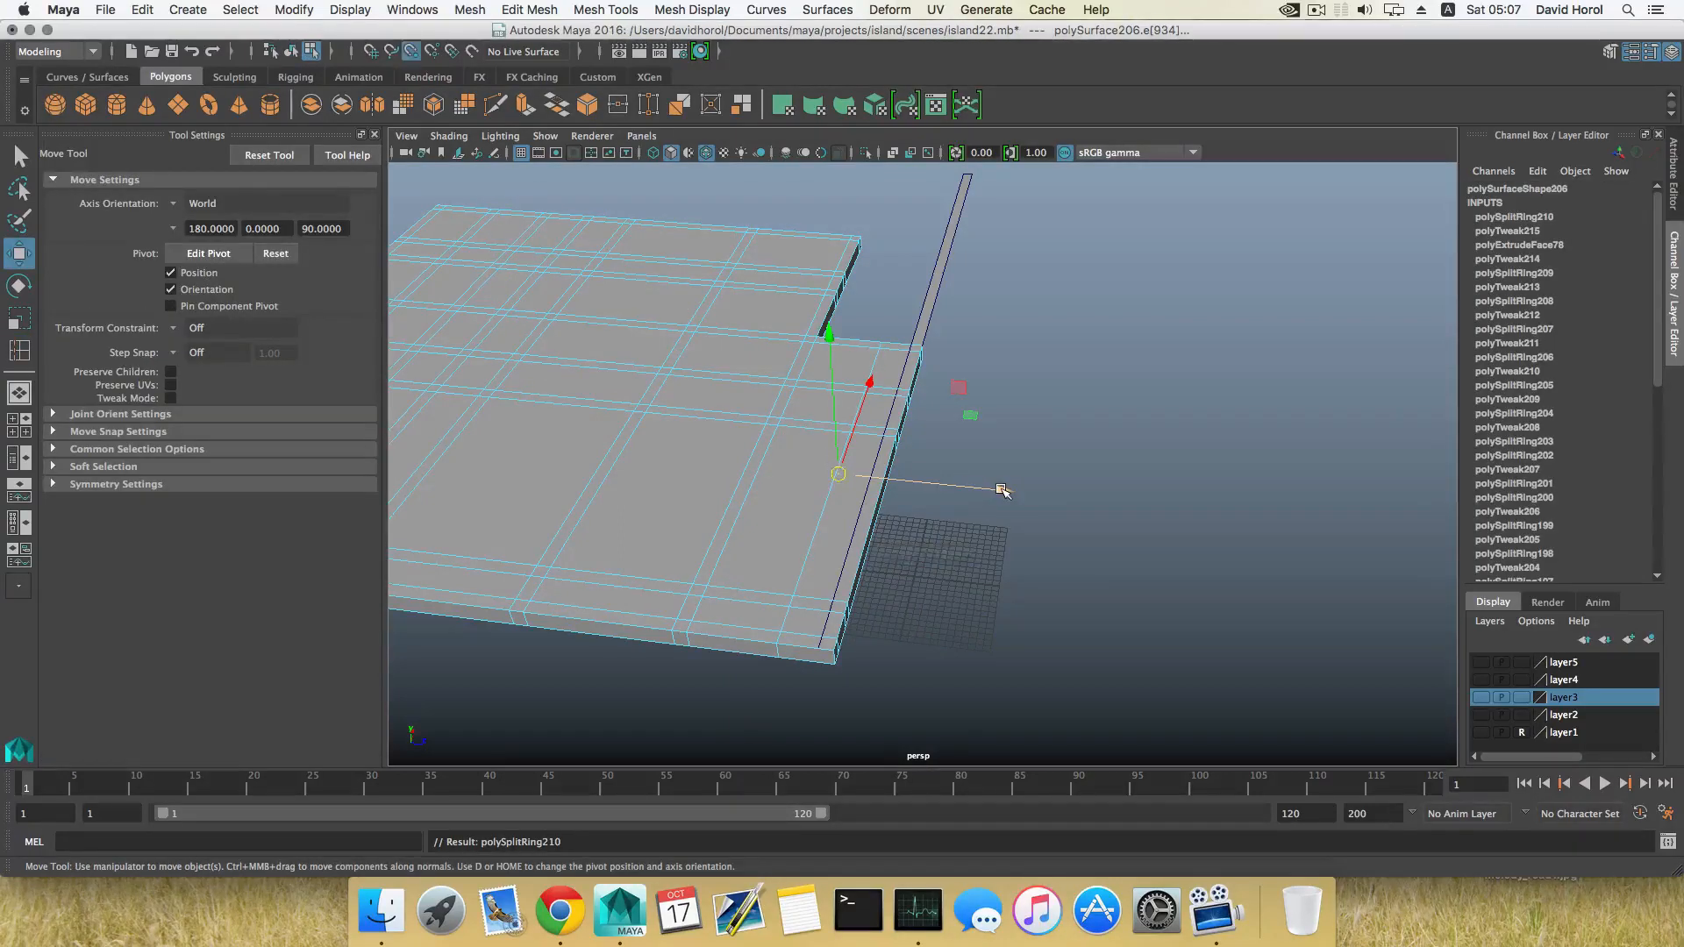
left_click_drag(1002, 489, 1049, 493)
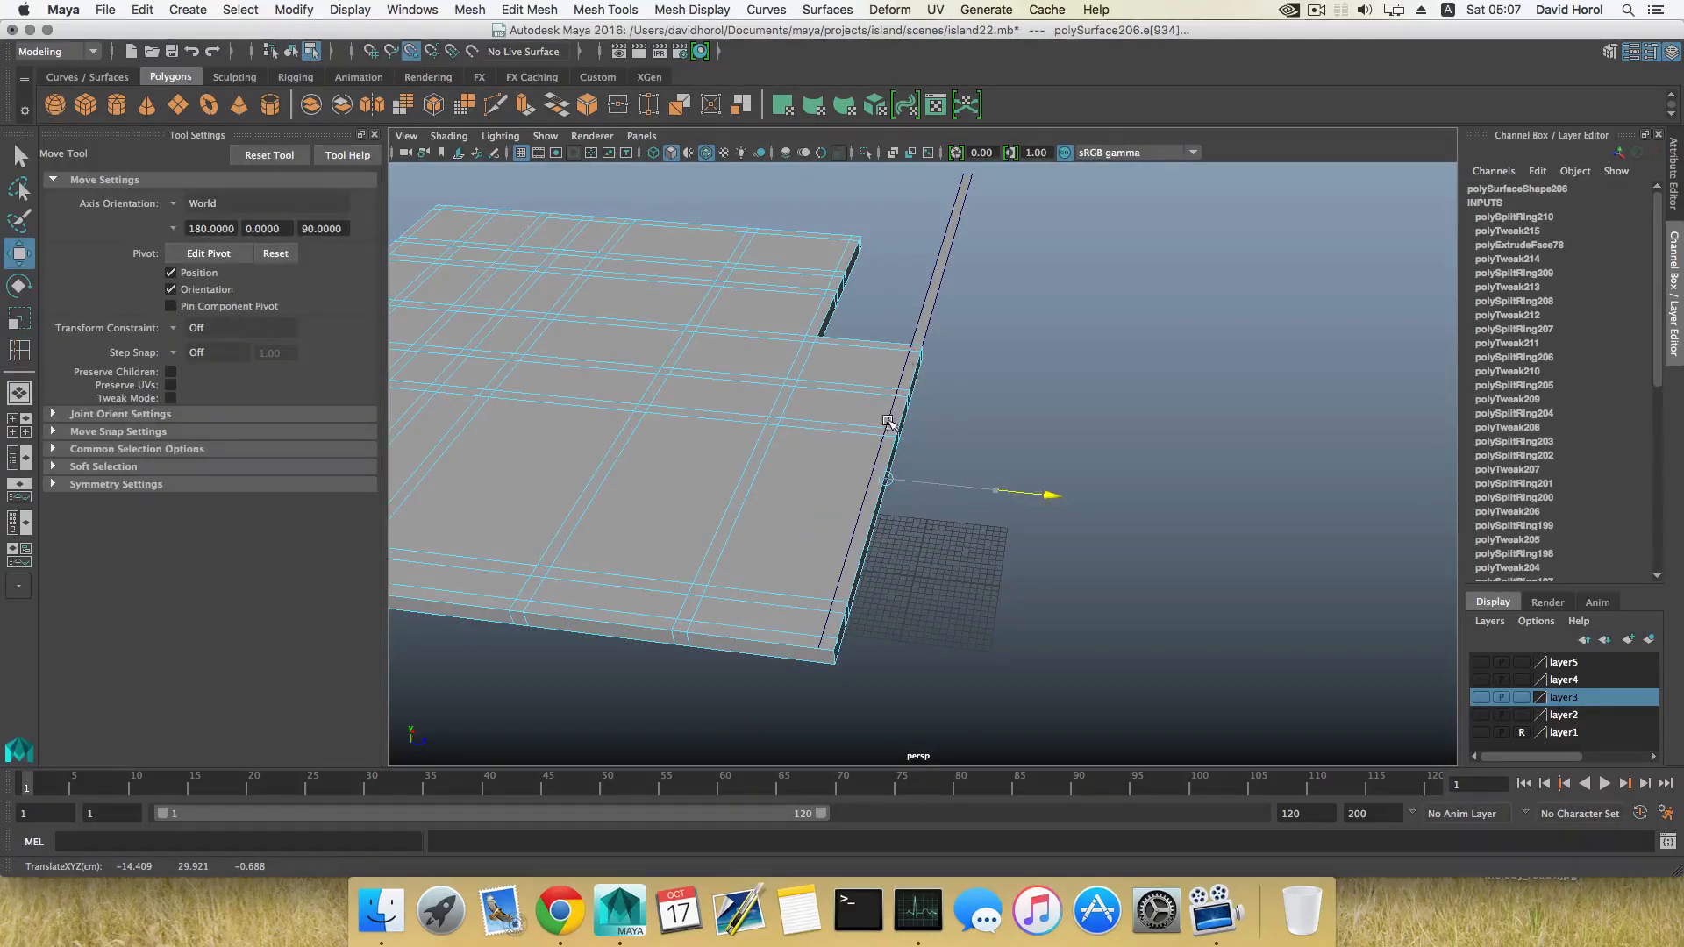
key("F8")
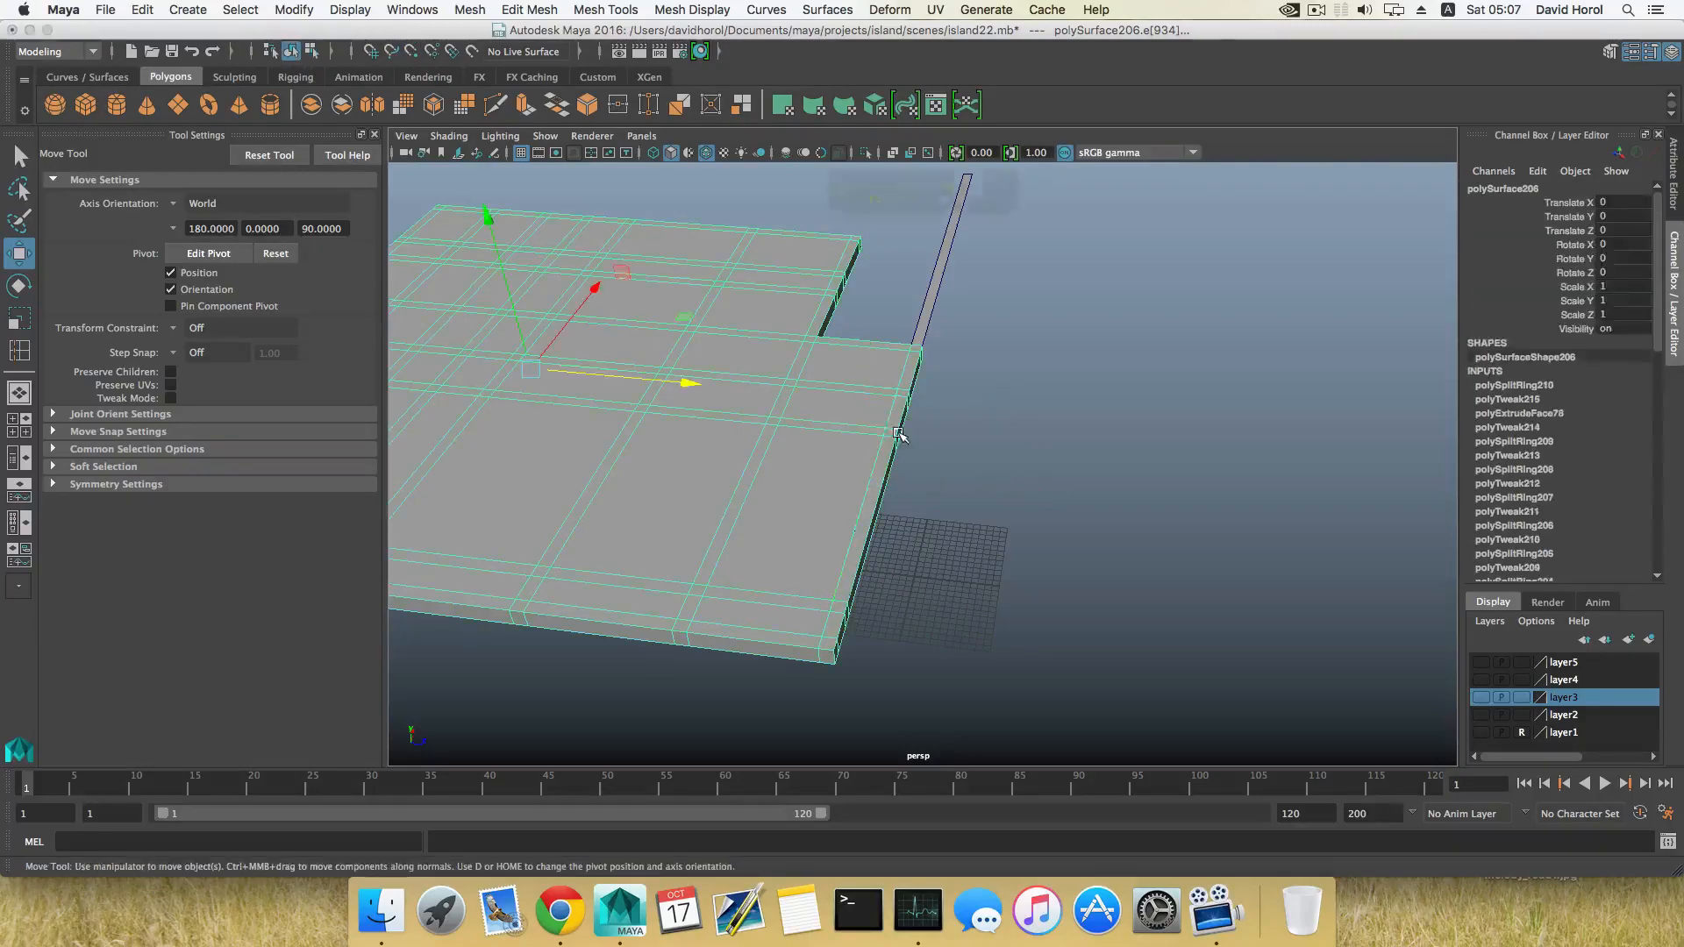
Move the guide strip back along Z to the far side of the slab, at about -165.2.
left_click(919, 320)
scroll(1015, 550, "down", 3)
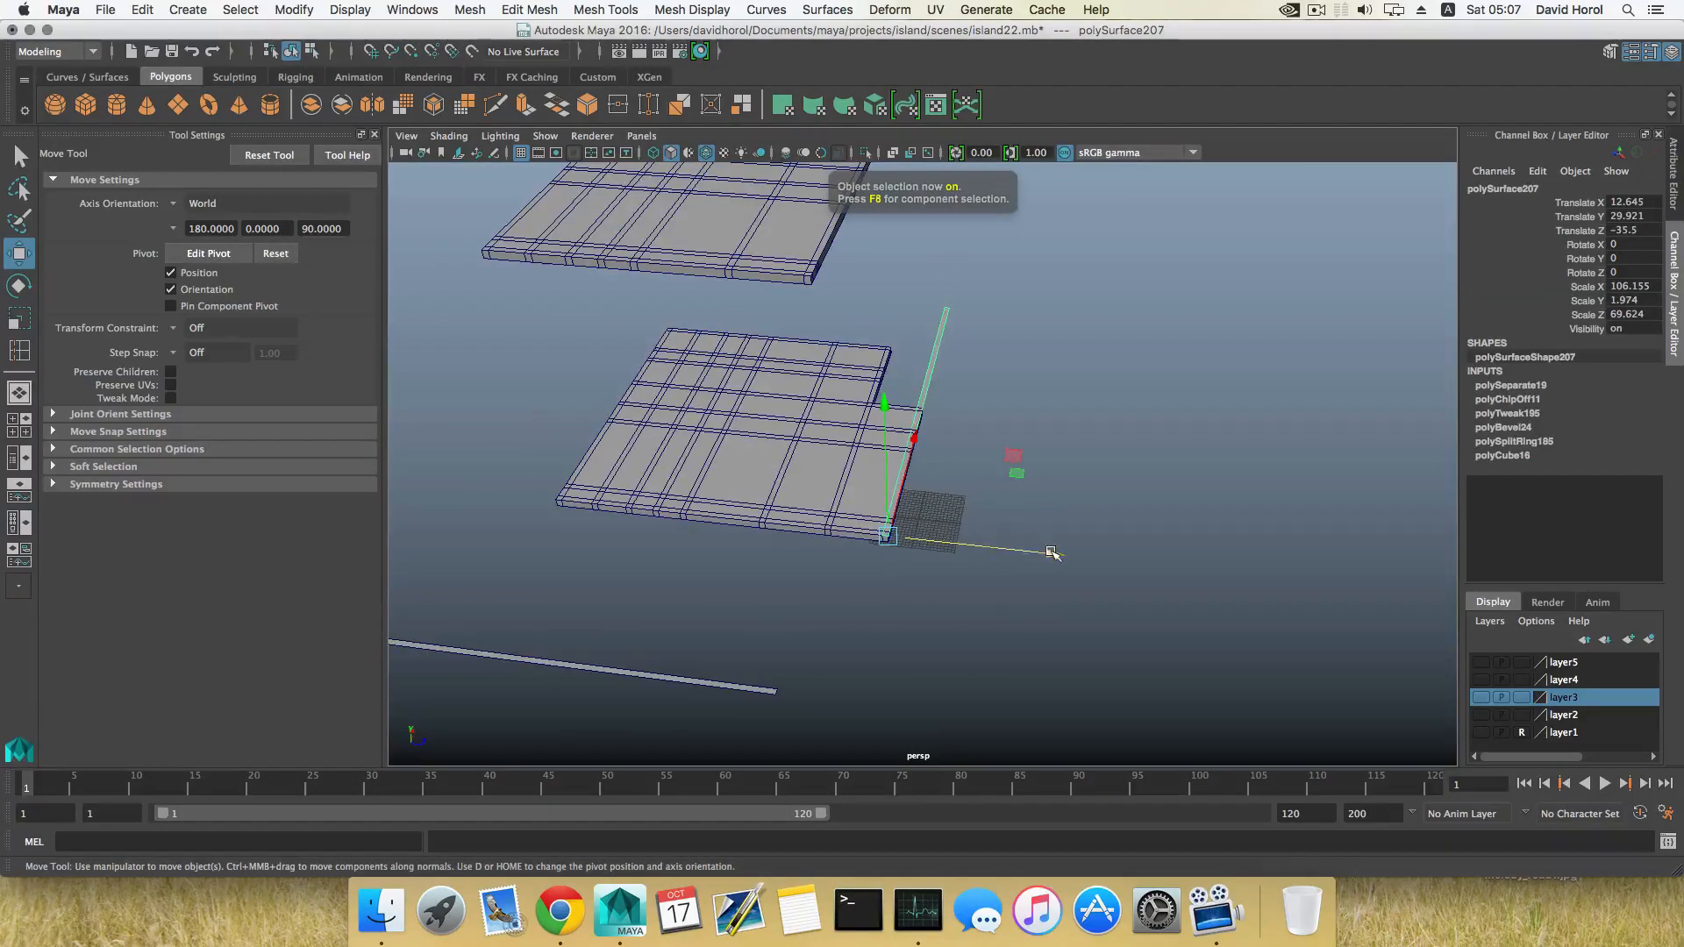
left_click_drag(1052, 553, 527, 513)
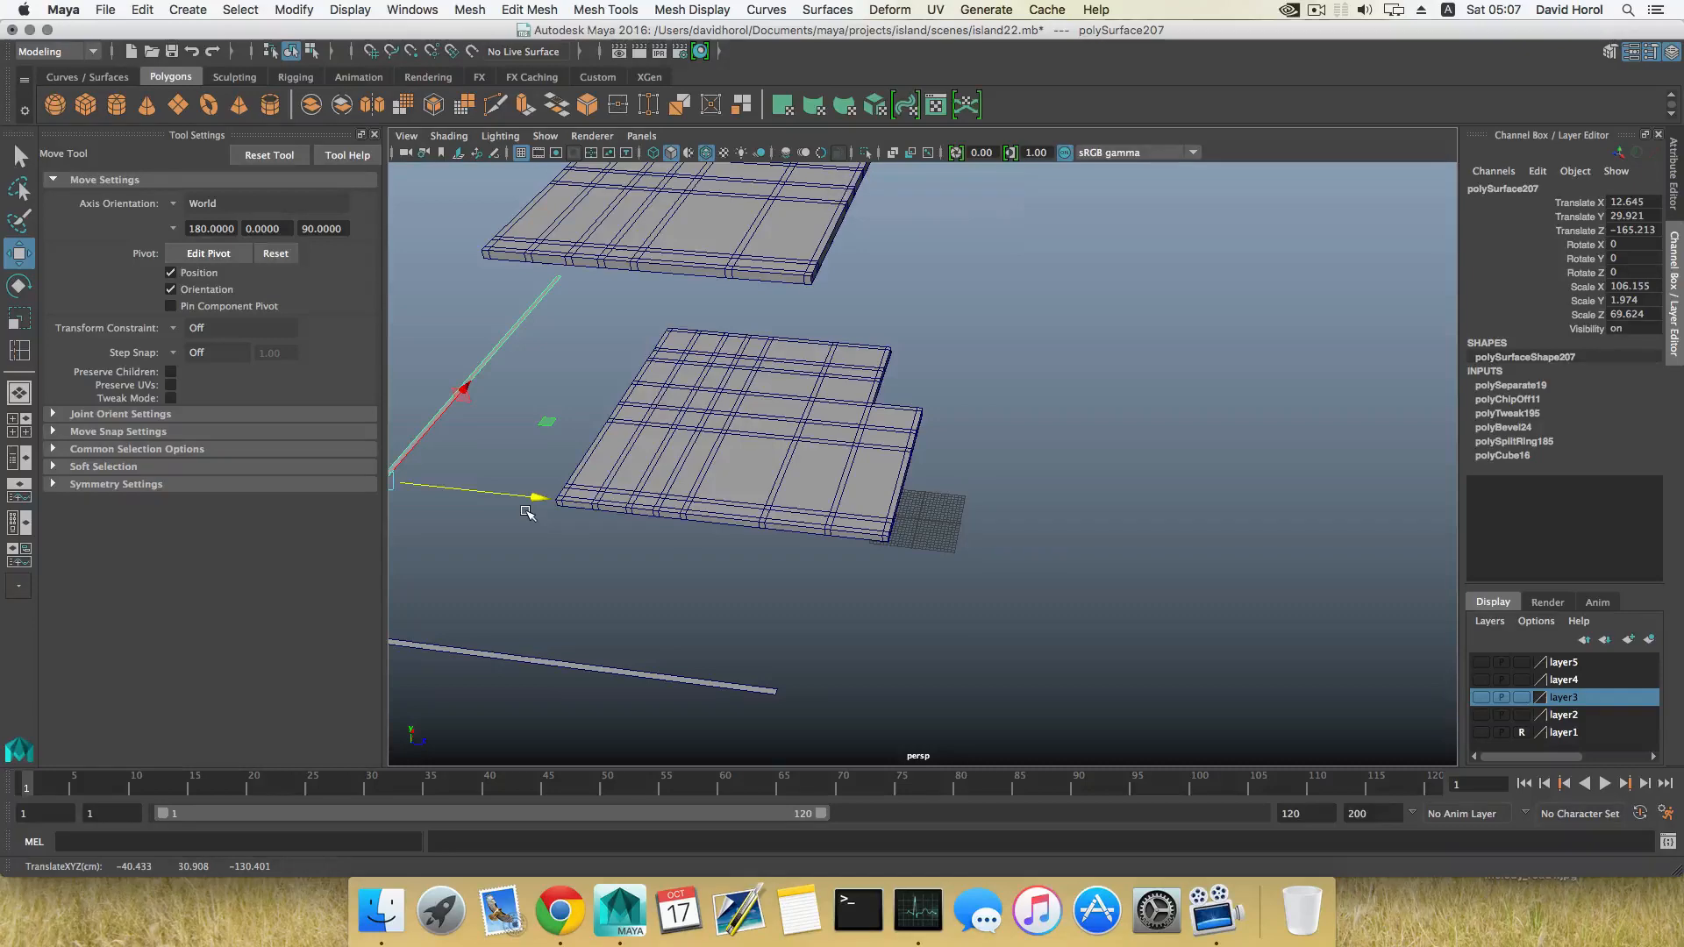
scroll(631, 502, "up", 3)
middle_click_drag(756, 495, 797, 576, "alt")
scroll(915, 640, "up", 5)
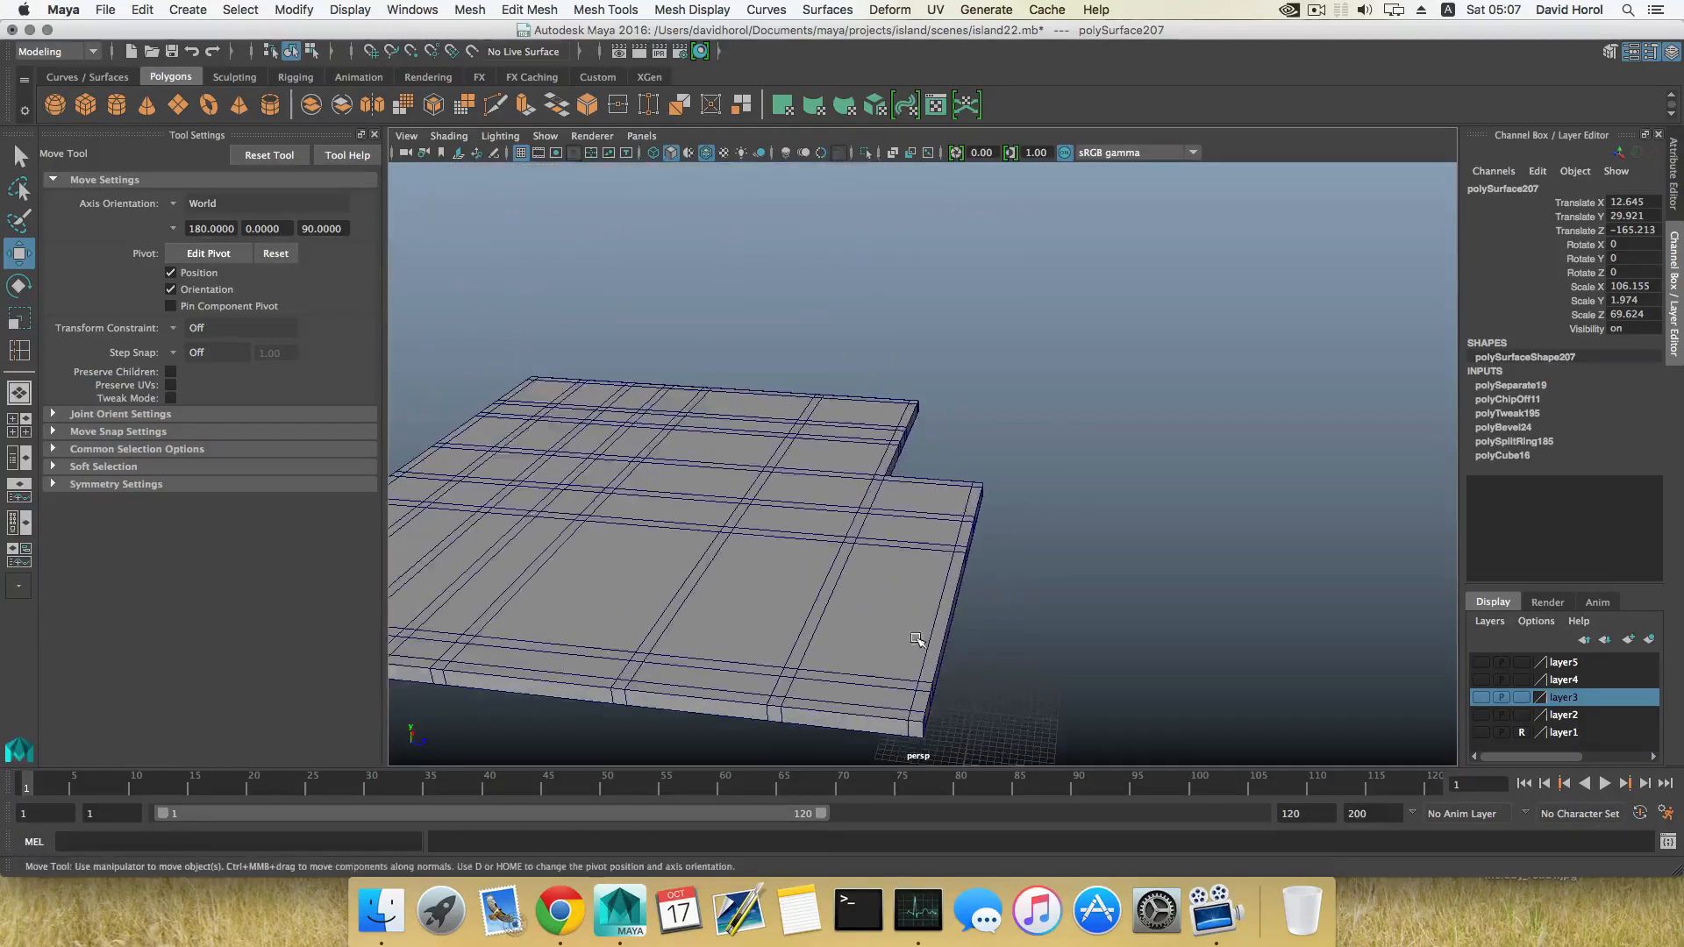
Switch the lower slab to face component selection.
left_click_drag(826, 595, 673, 605, "alt")
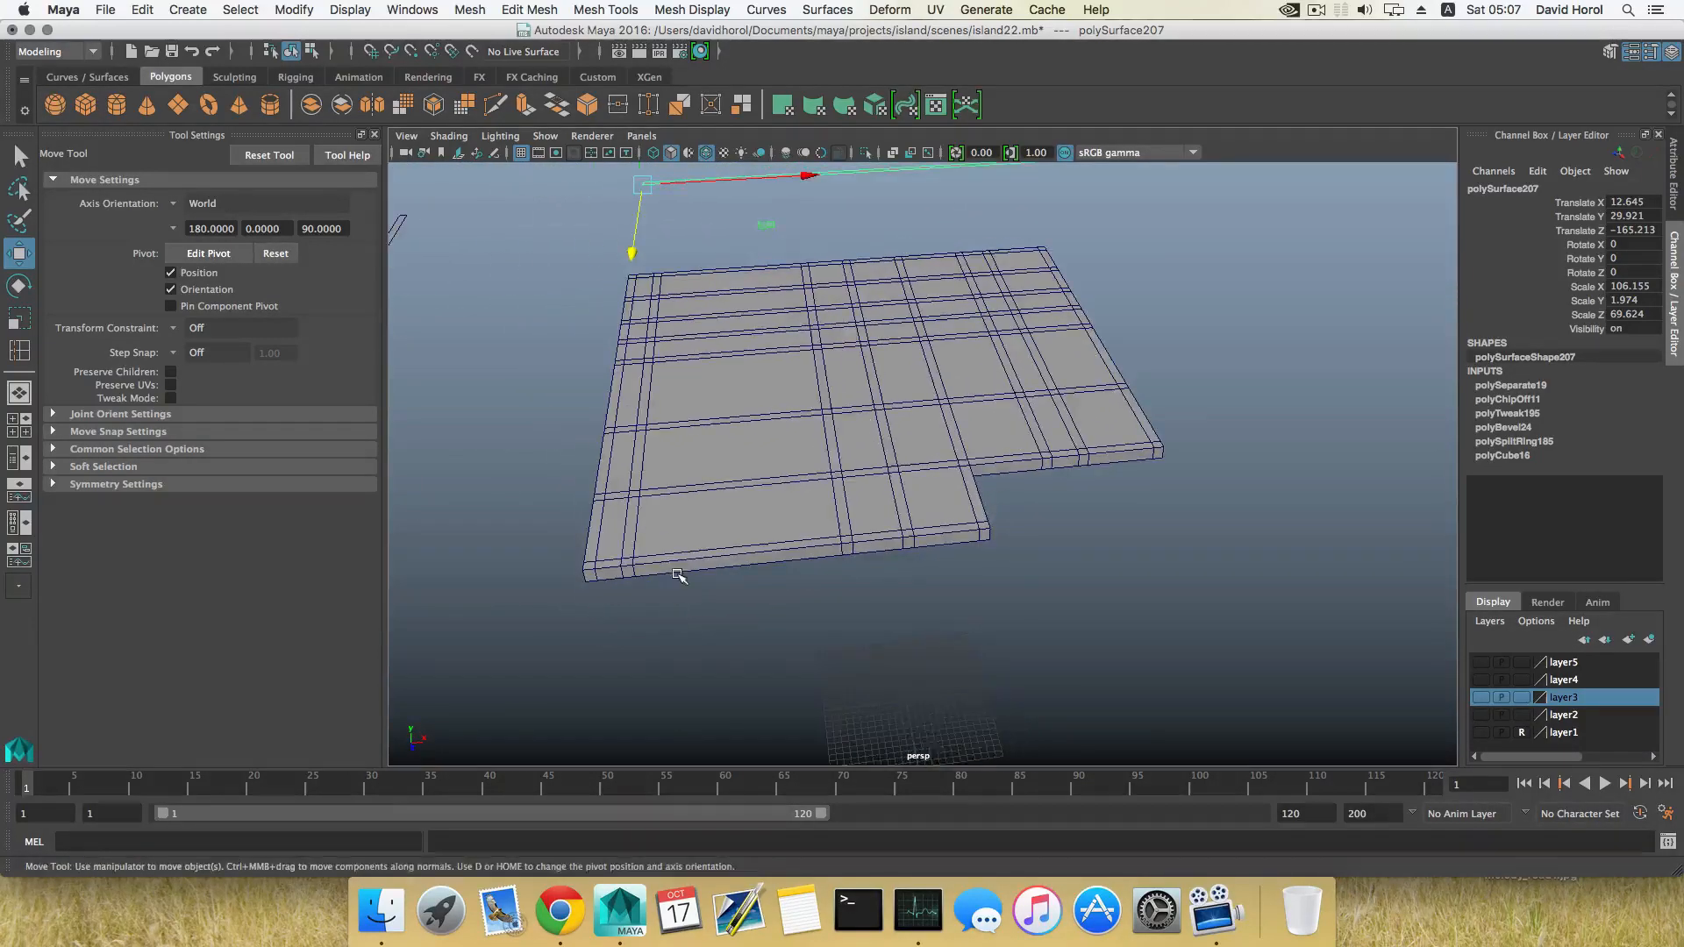
middle_click_drag(678, 576, 735, 552, "alt")
left_click_drag(737, 552, 735, 596, "alt")
right_click_drag(647, 443, 654, 493)
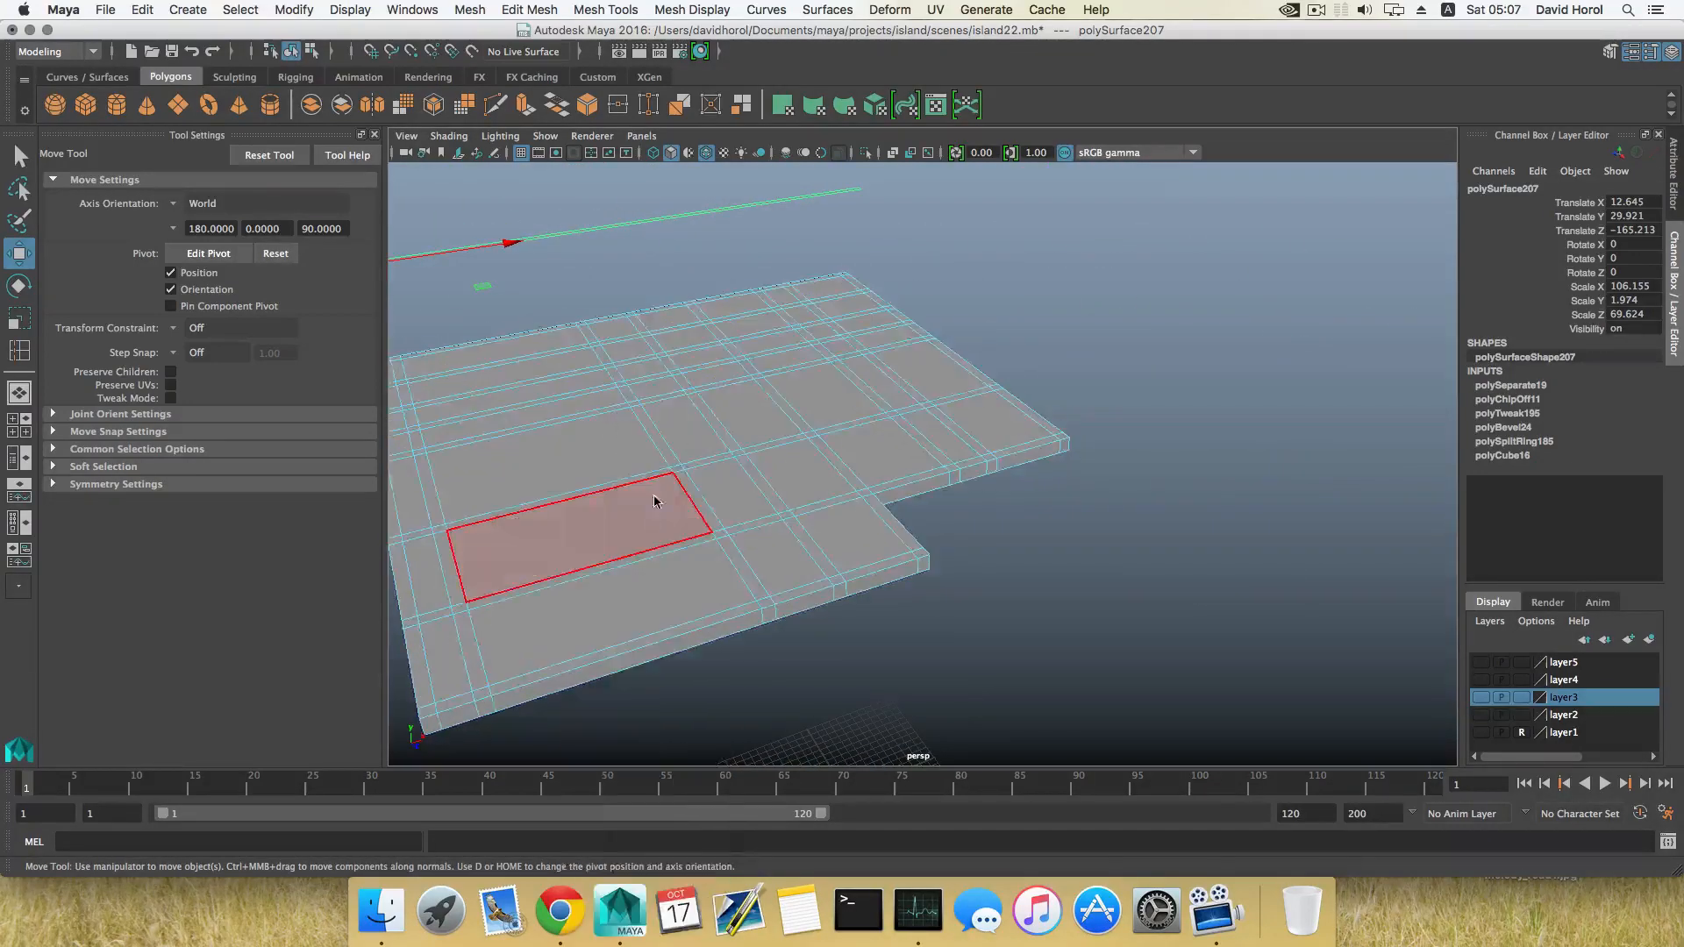
left_click_drag(654, 493, 819, 560, "alt")
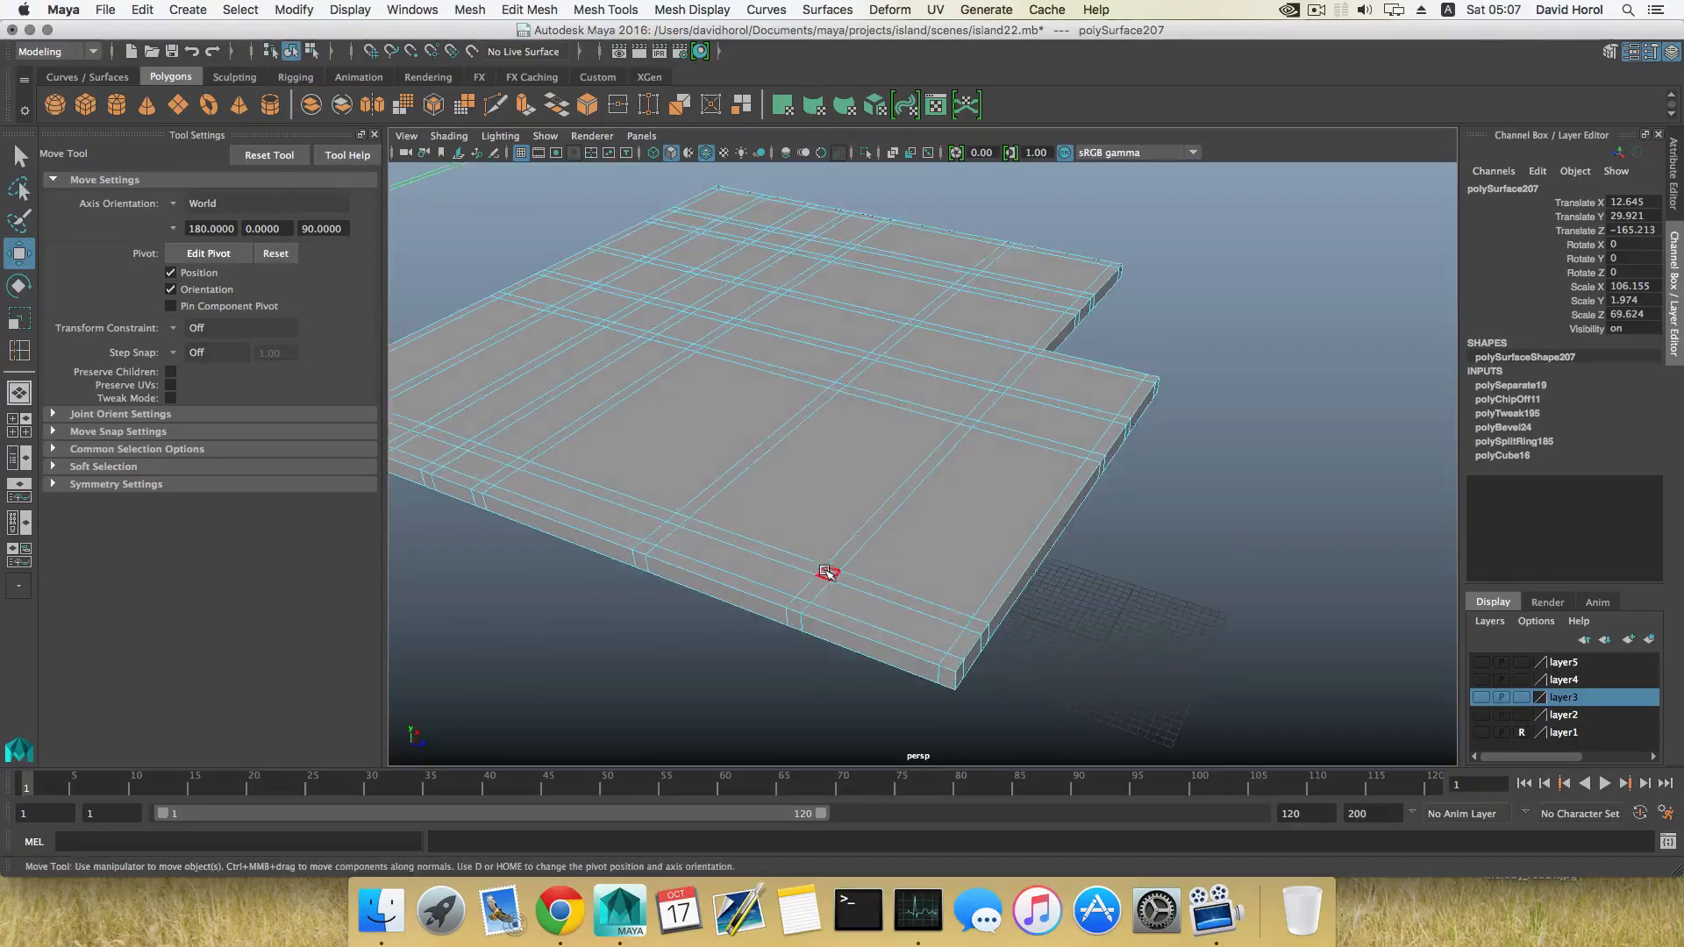
left_click(827, 611)
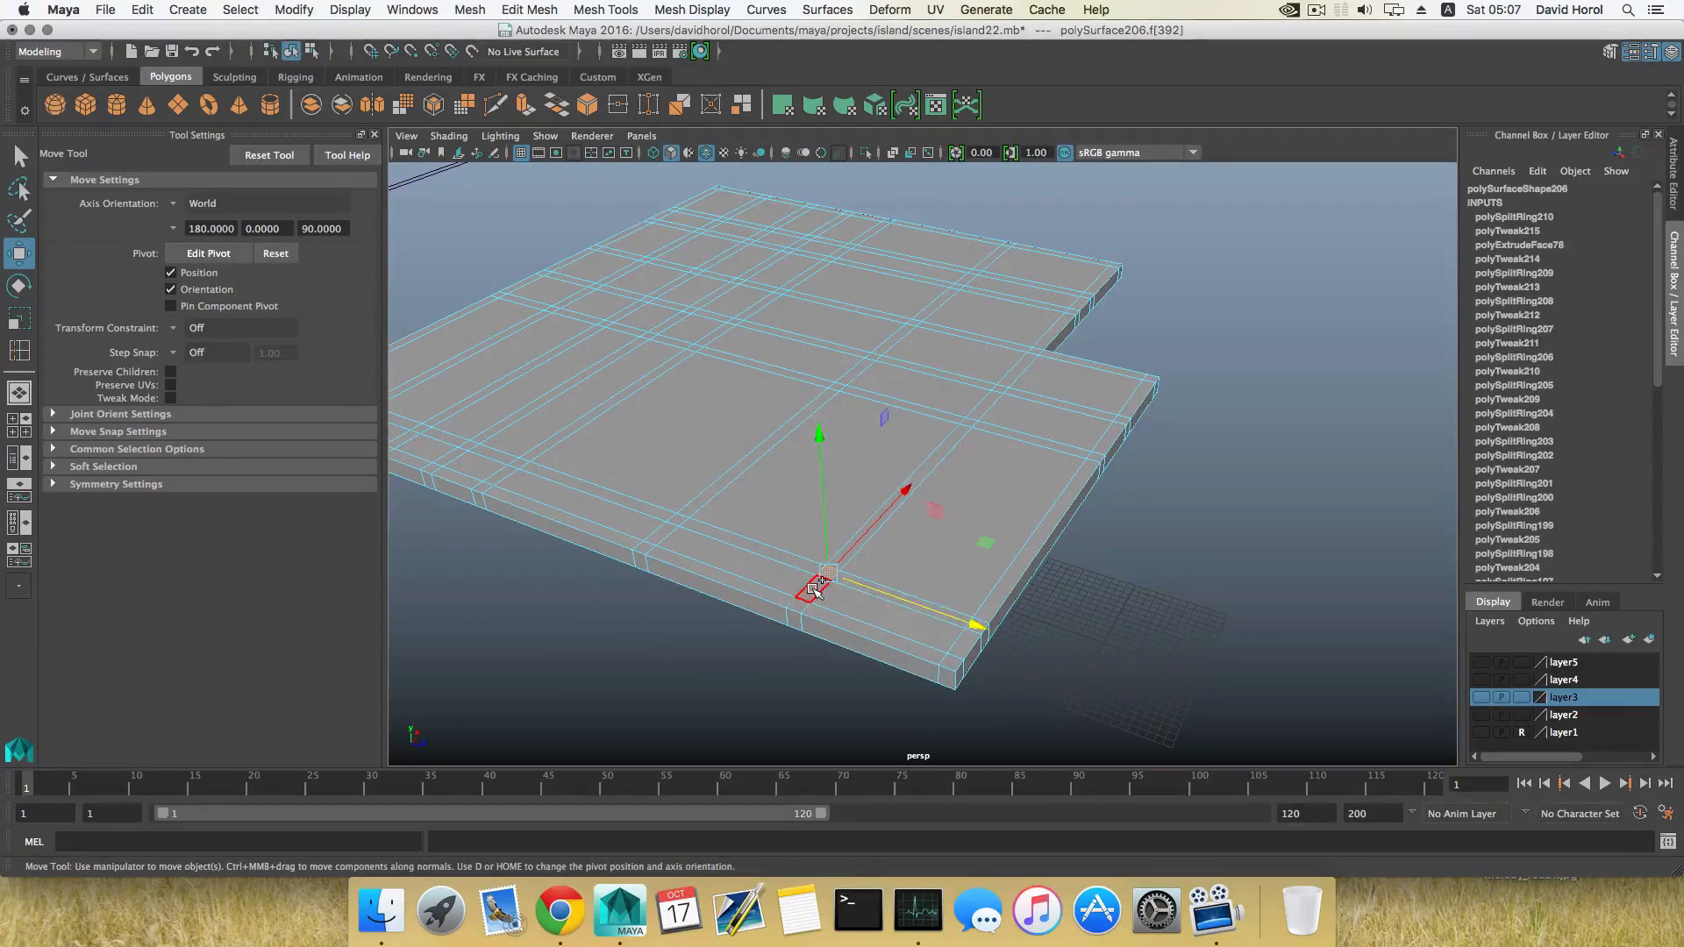
left_click(814, 591)
left_click_drag(815, 591, 721, 446, "alt")
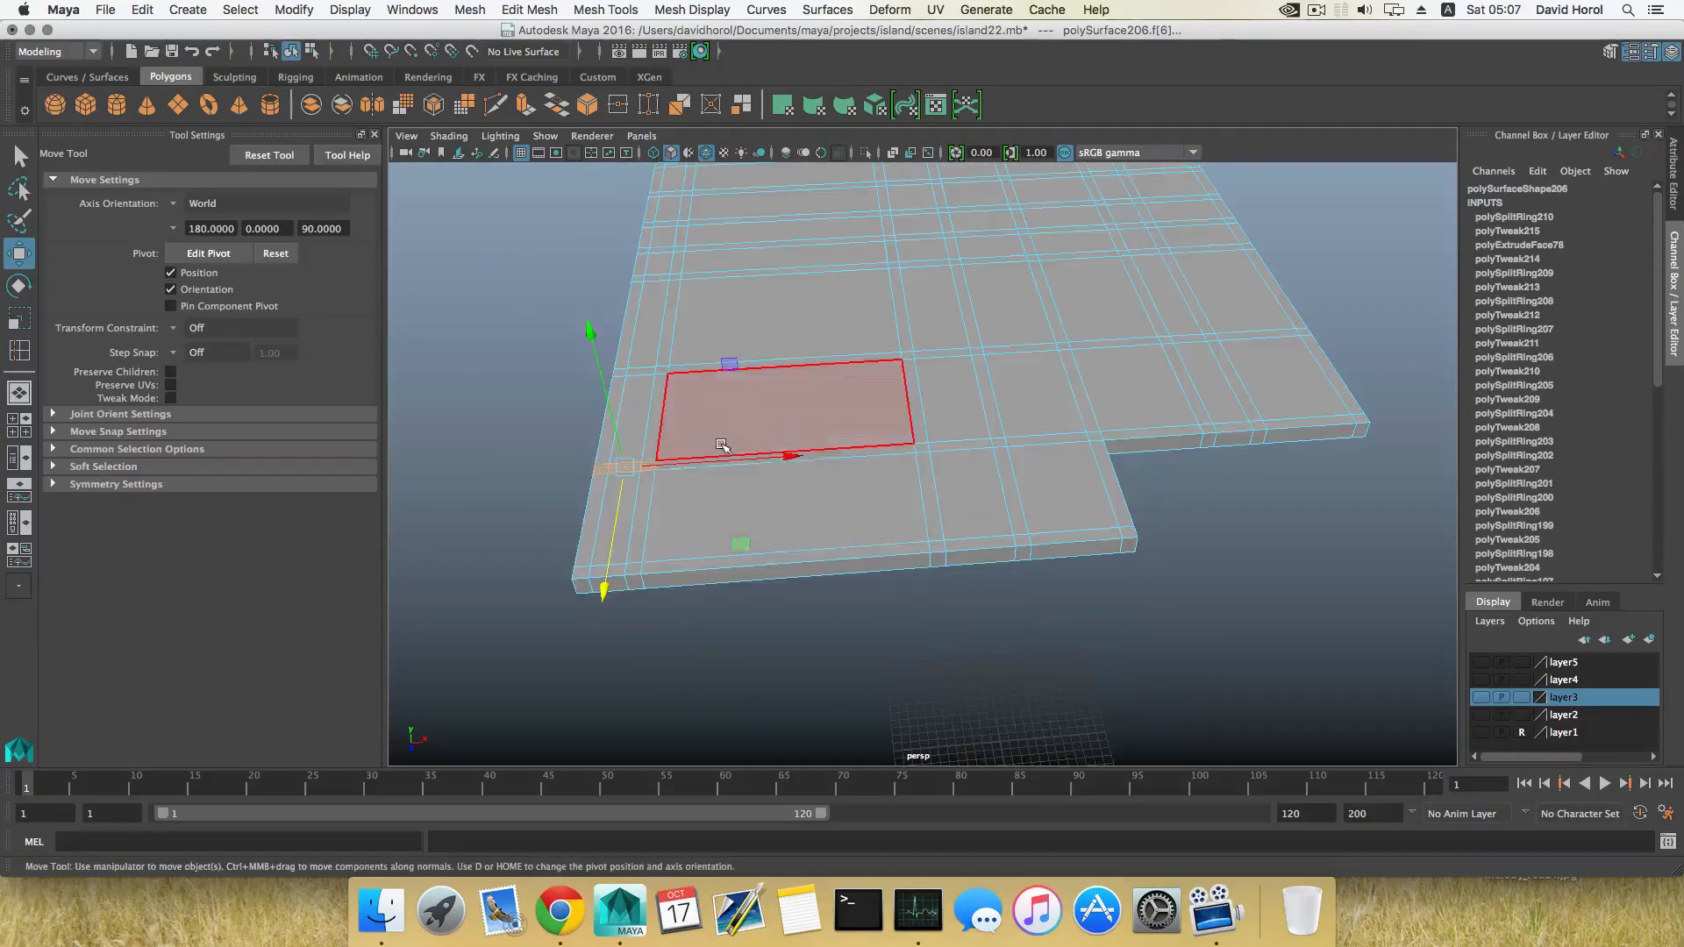
left_click_drag(915, 438, 968, 493, "alt")
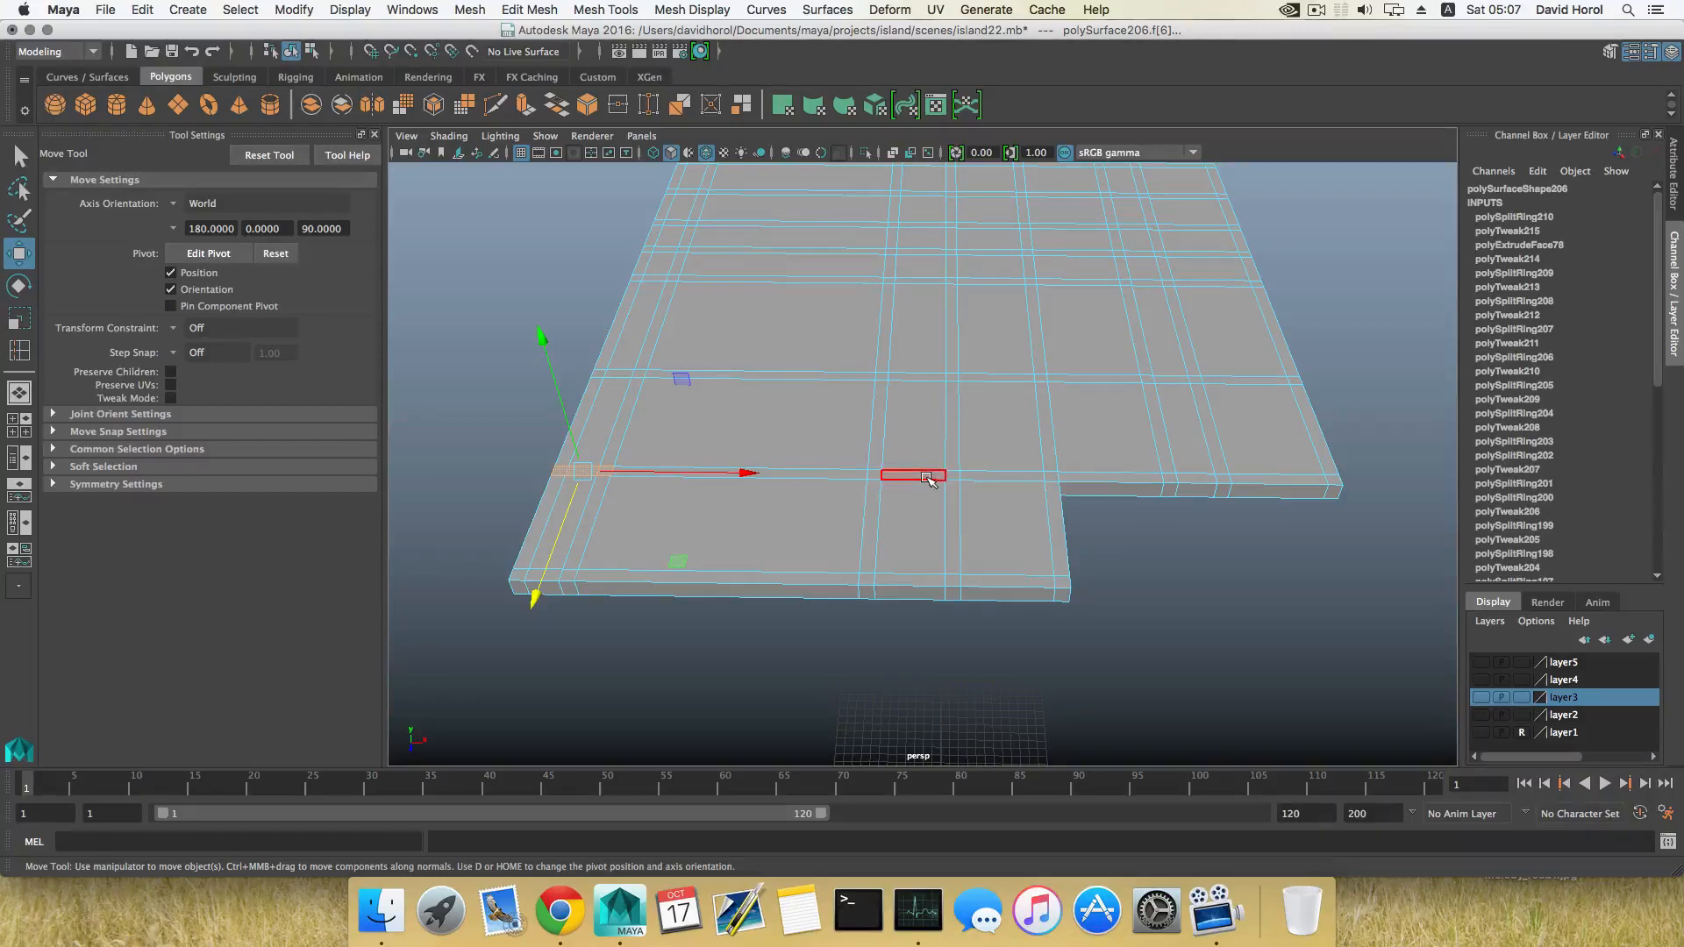
middle_click_drag(679, 385, 816, 451, "alt")
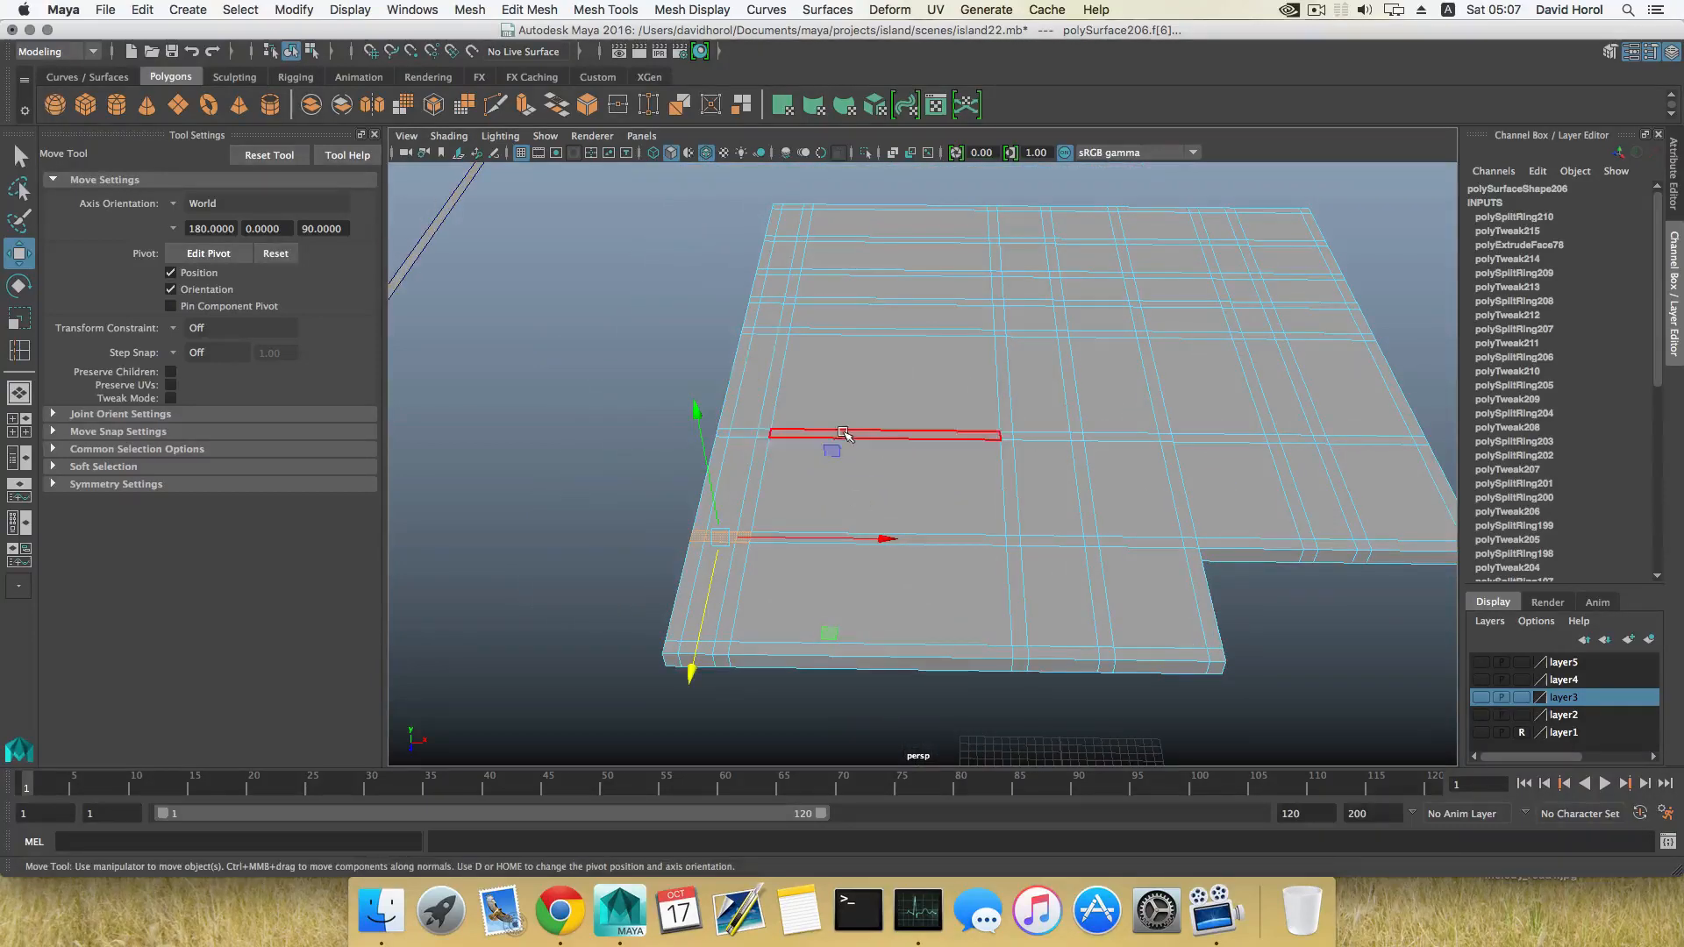
left_click(843, 433)
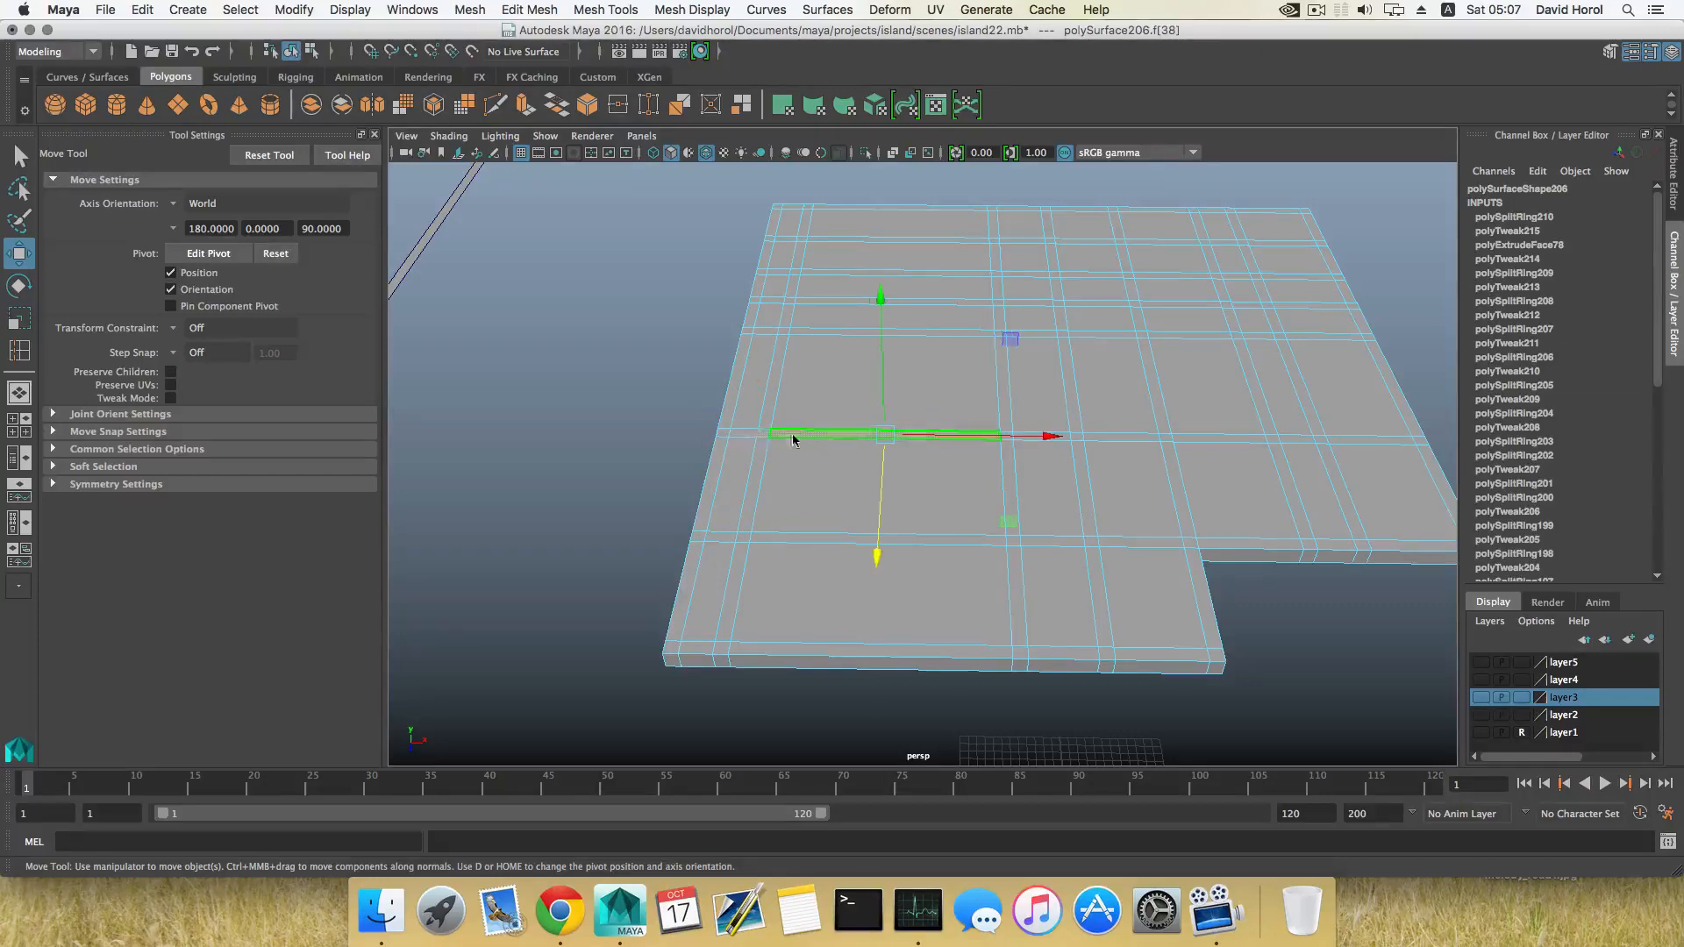
left_click_drag(750, 509, 847, 479, "alt")
Select the small faces at one outer end of the slab's middle wall strip and the narrow strip faces across the interior.
left_click(756, 497)
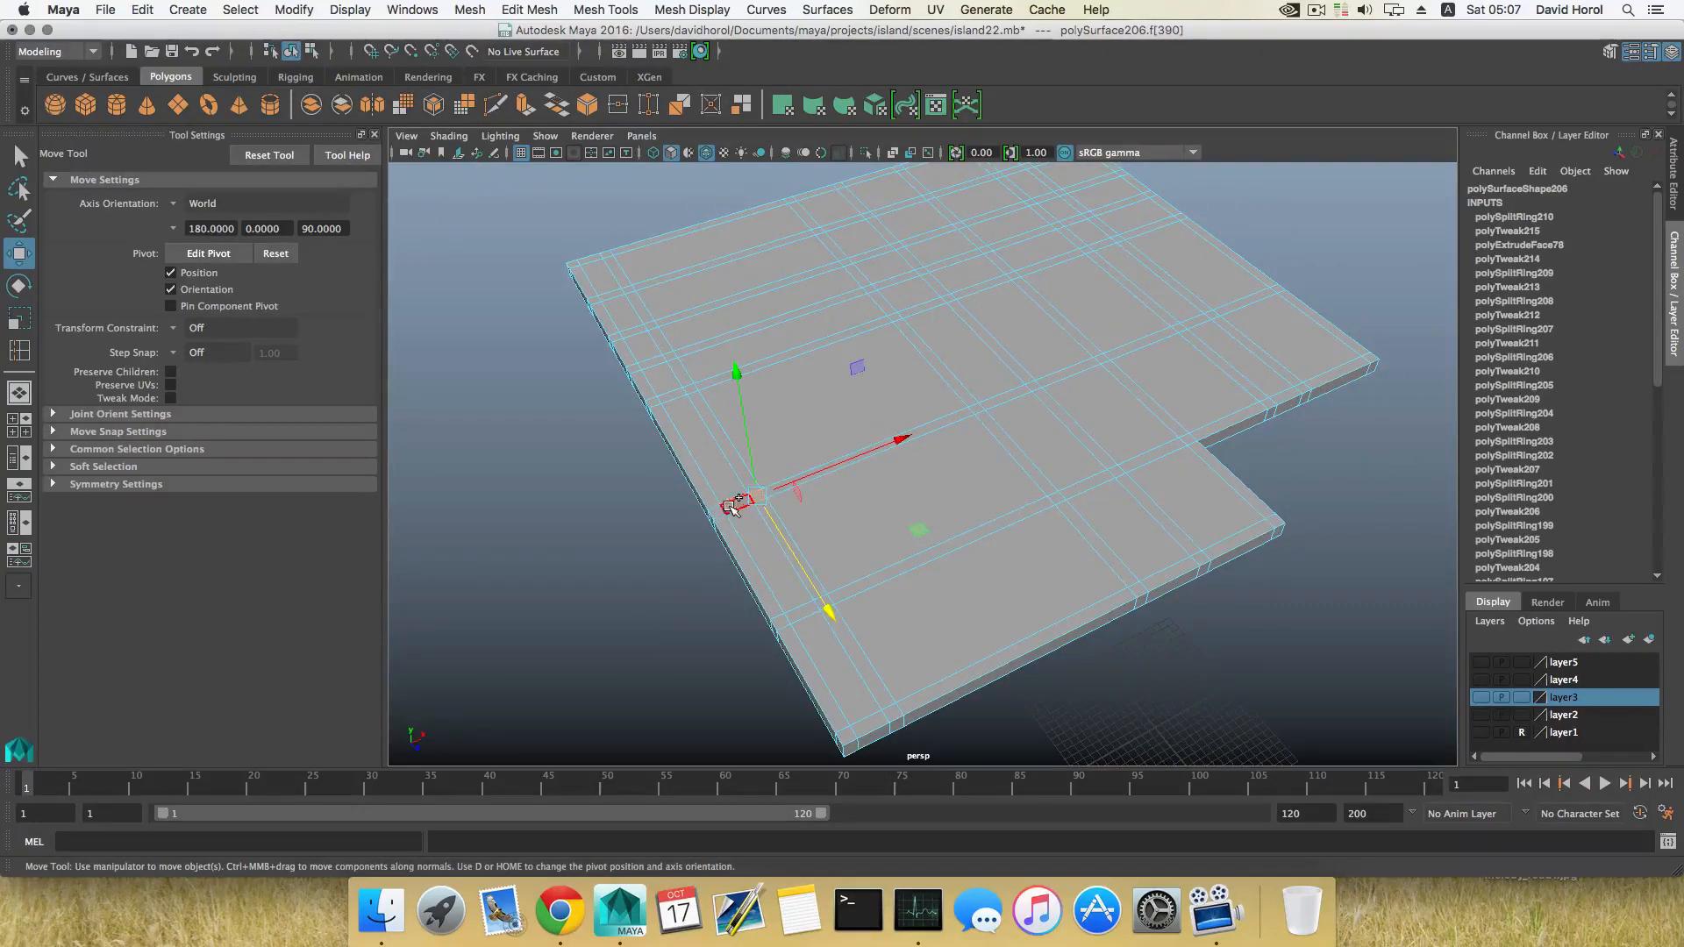
left_click(994, 401, "shift")
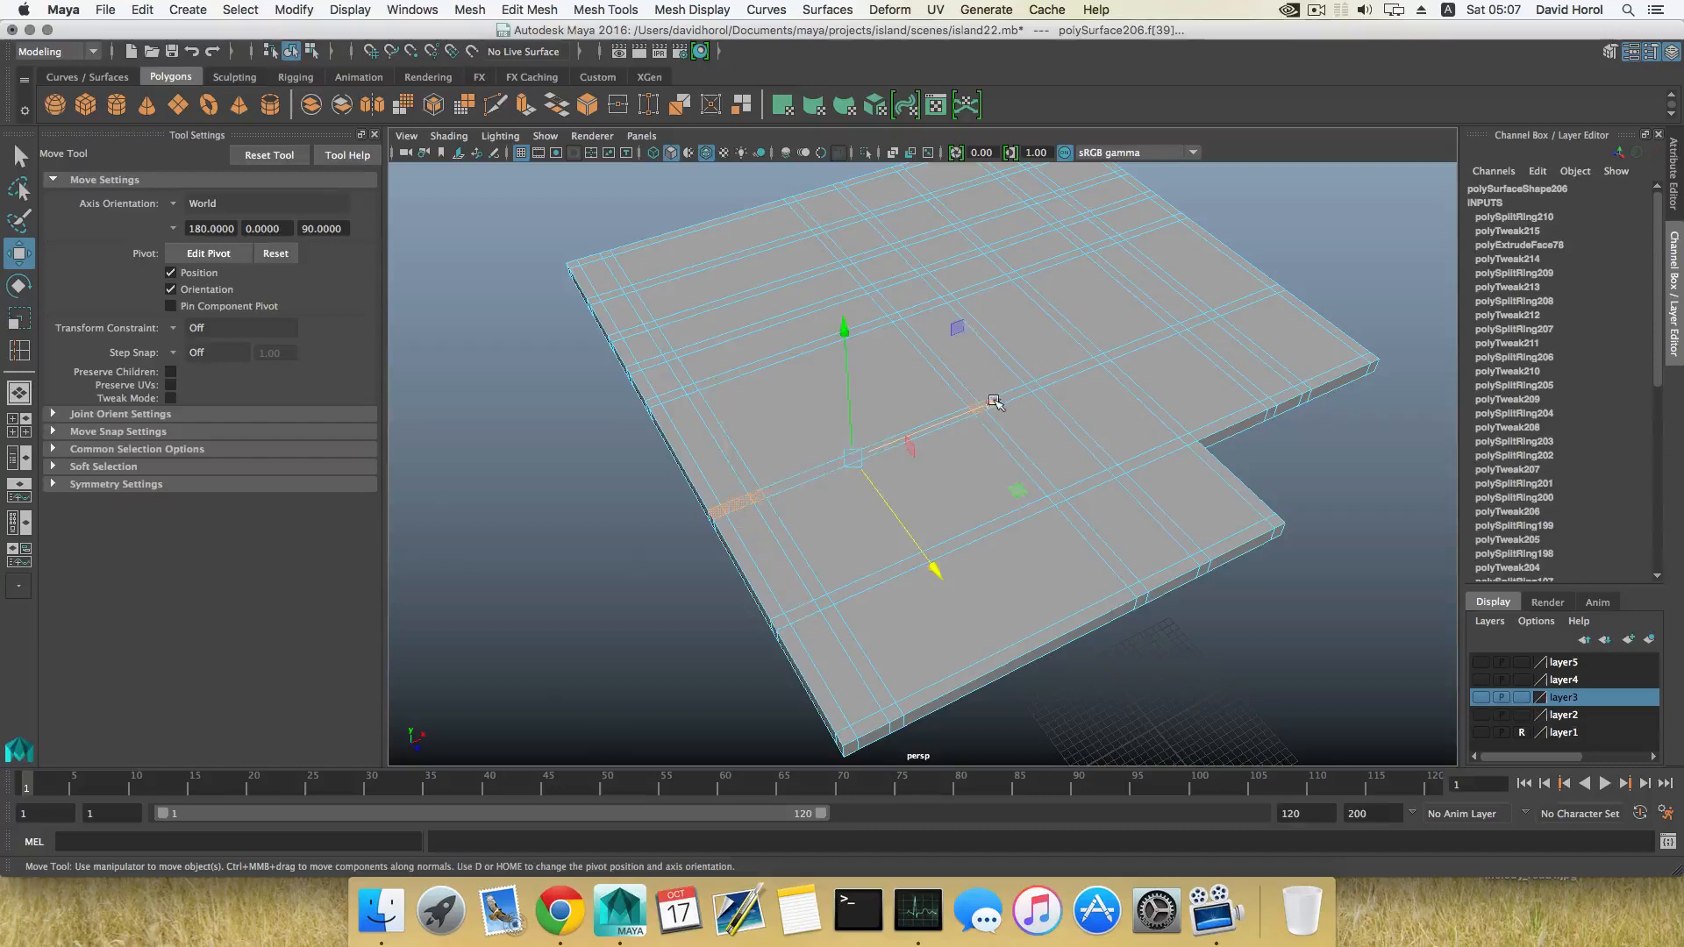
left_click(1032, 386, "shift")
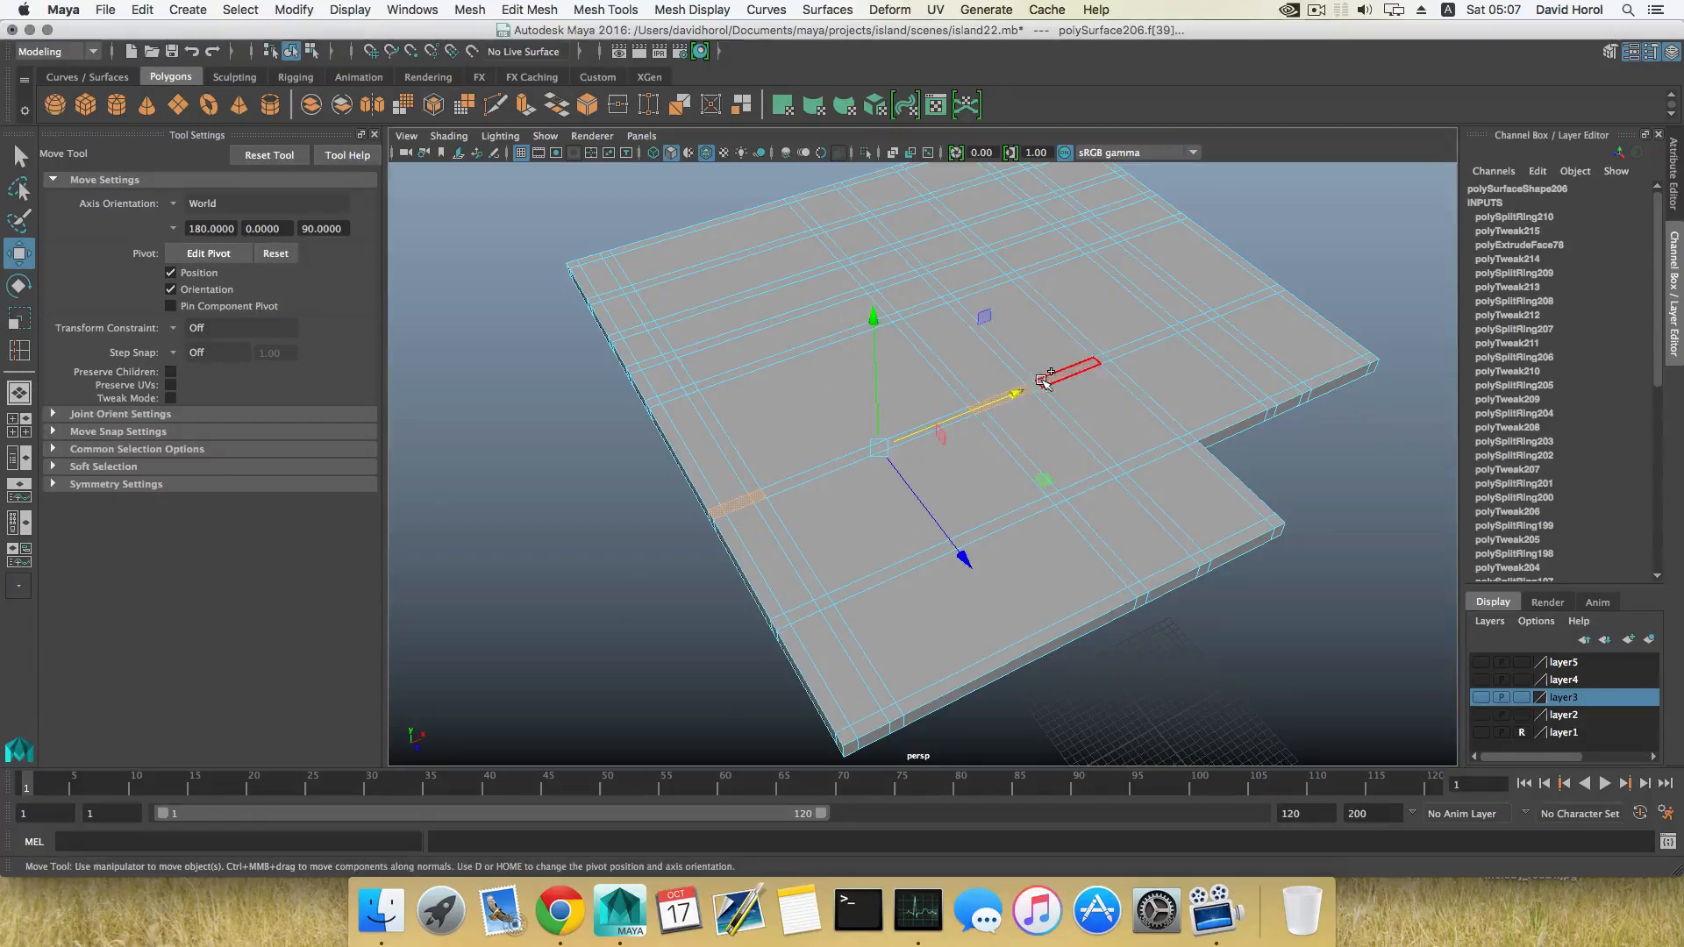
left_click_drag(1097, 395, 807, 458, "alt")
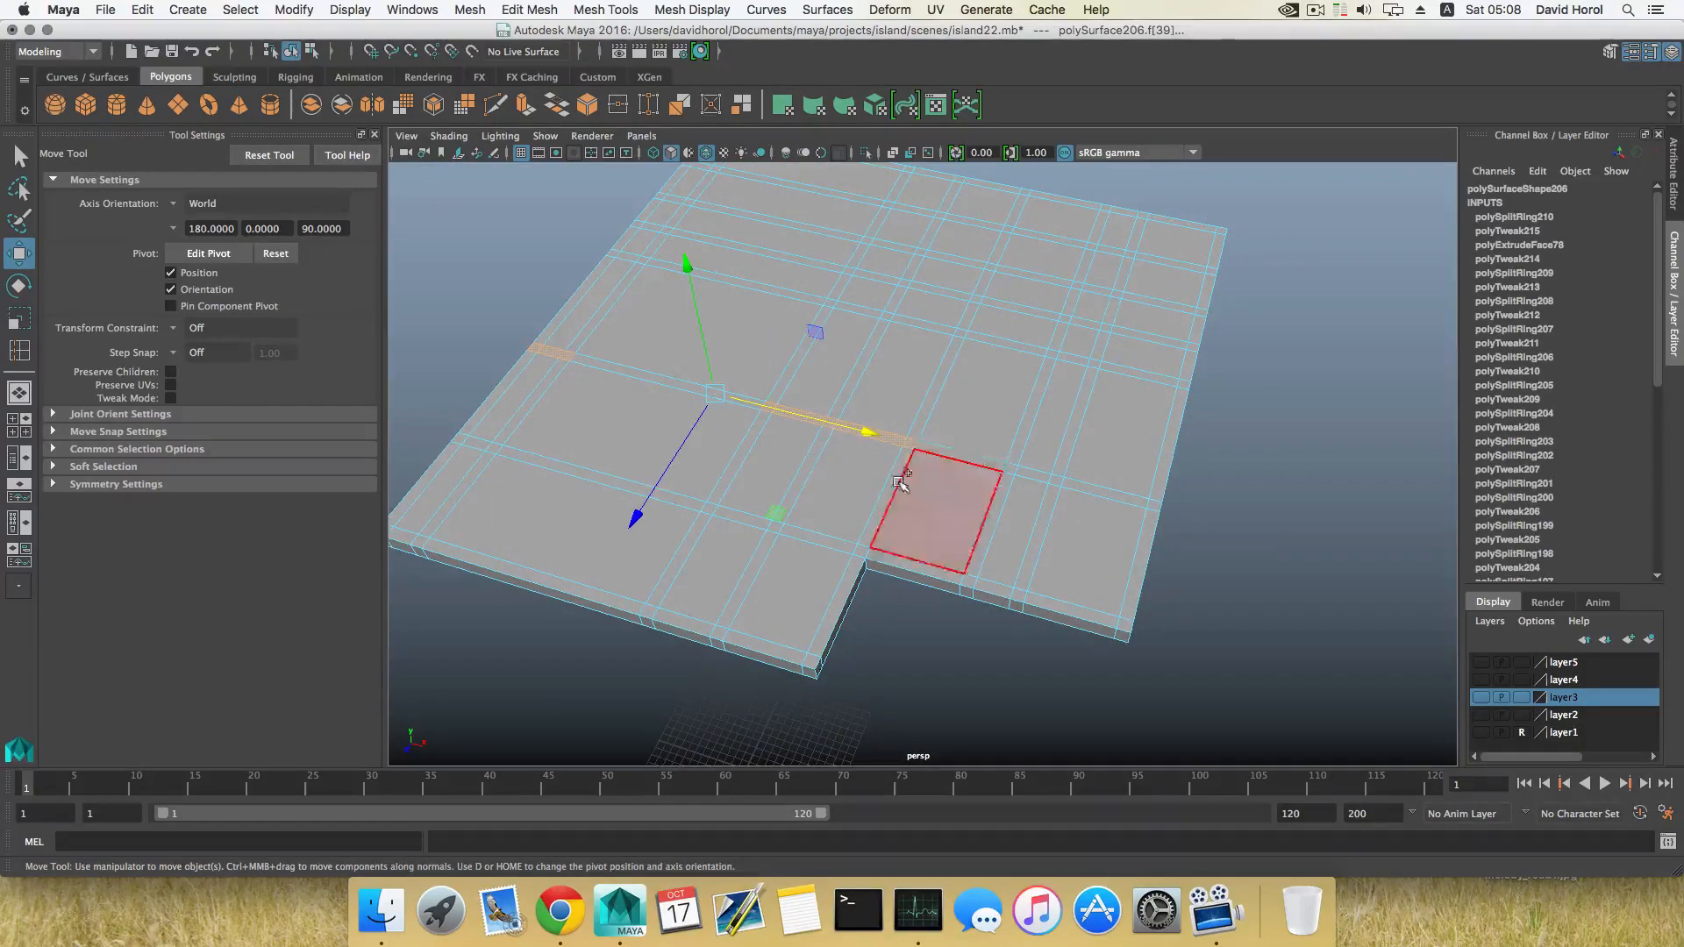
left_click_drag(956, 500, 917, 487, "alt")
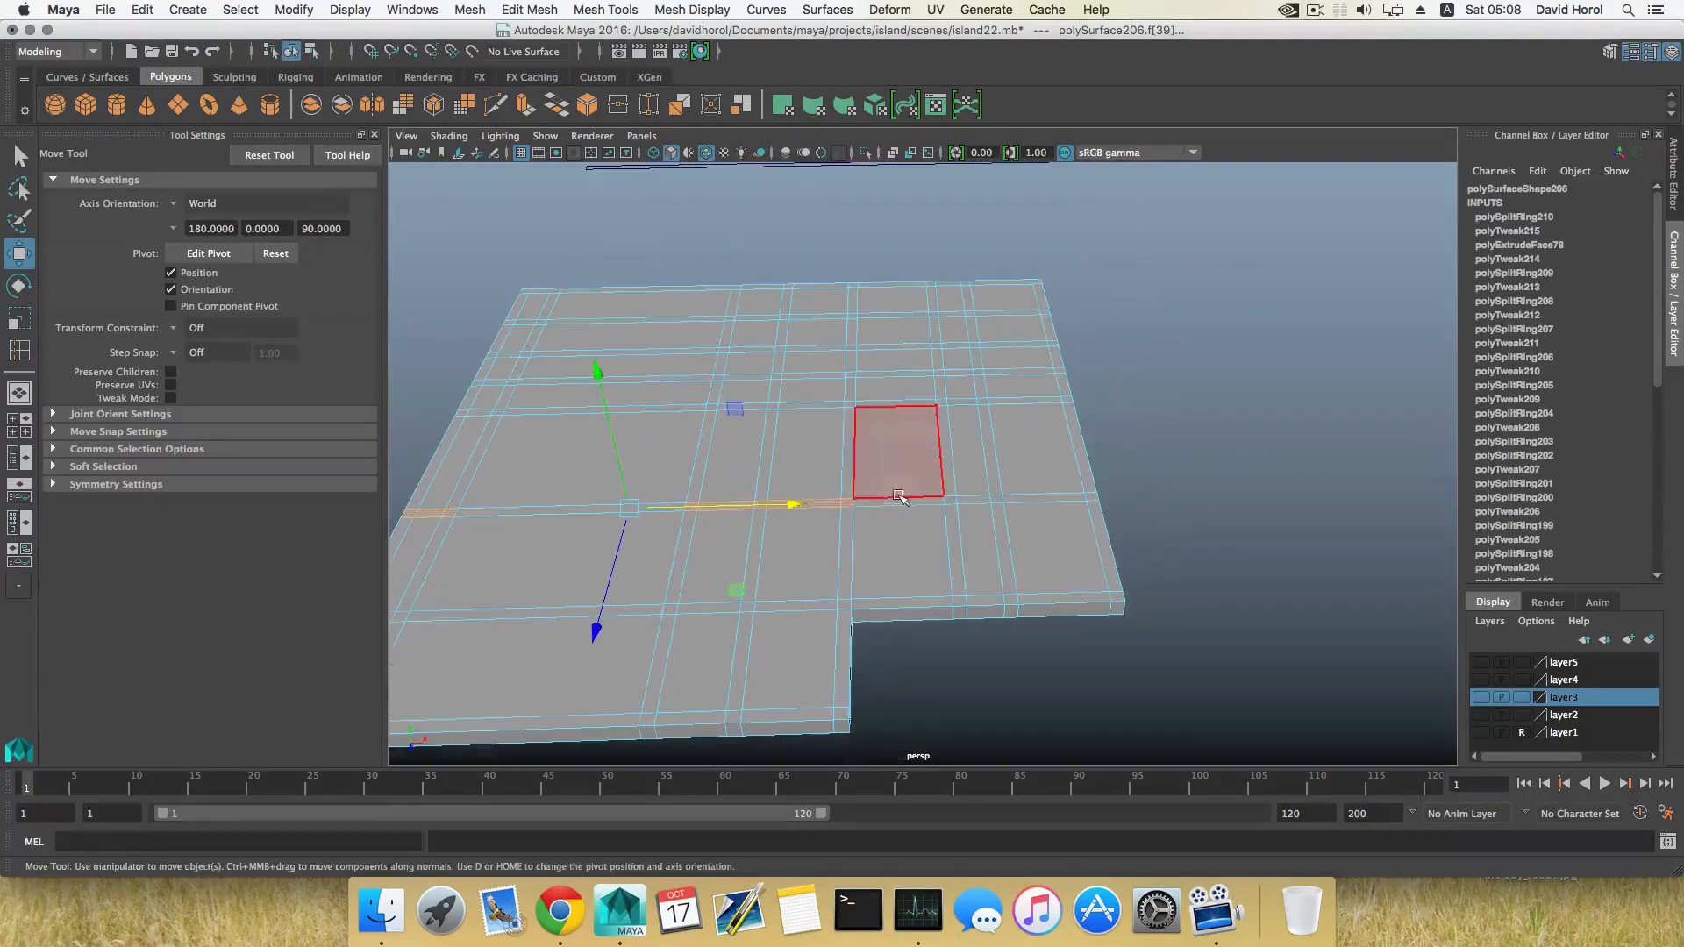
left_click(900, 503, "shift")
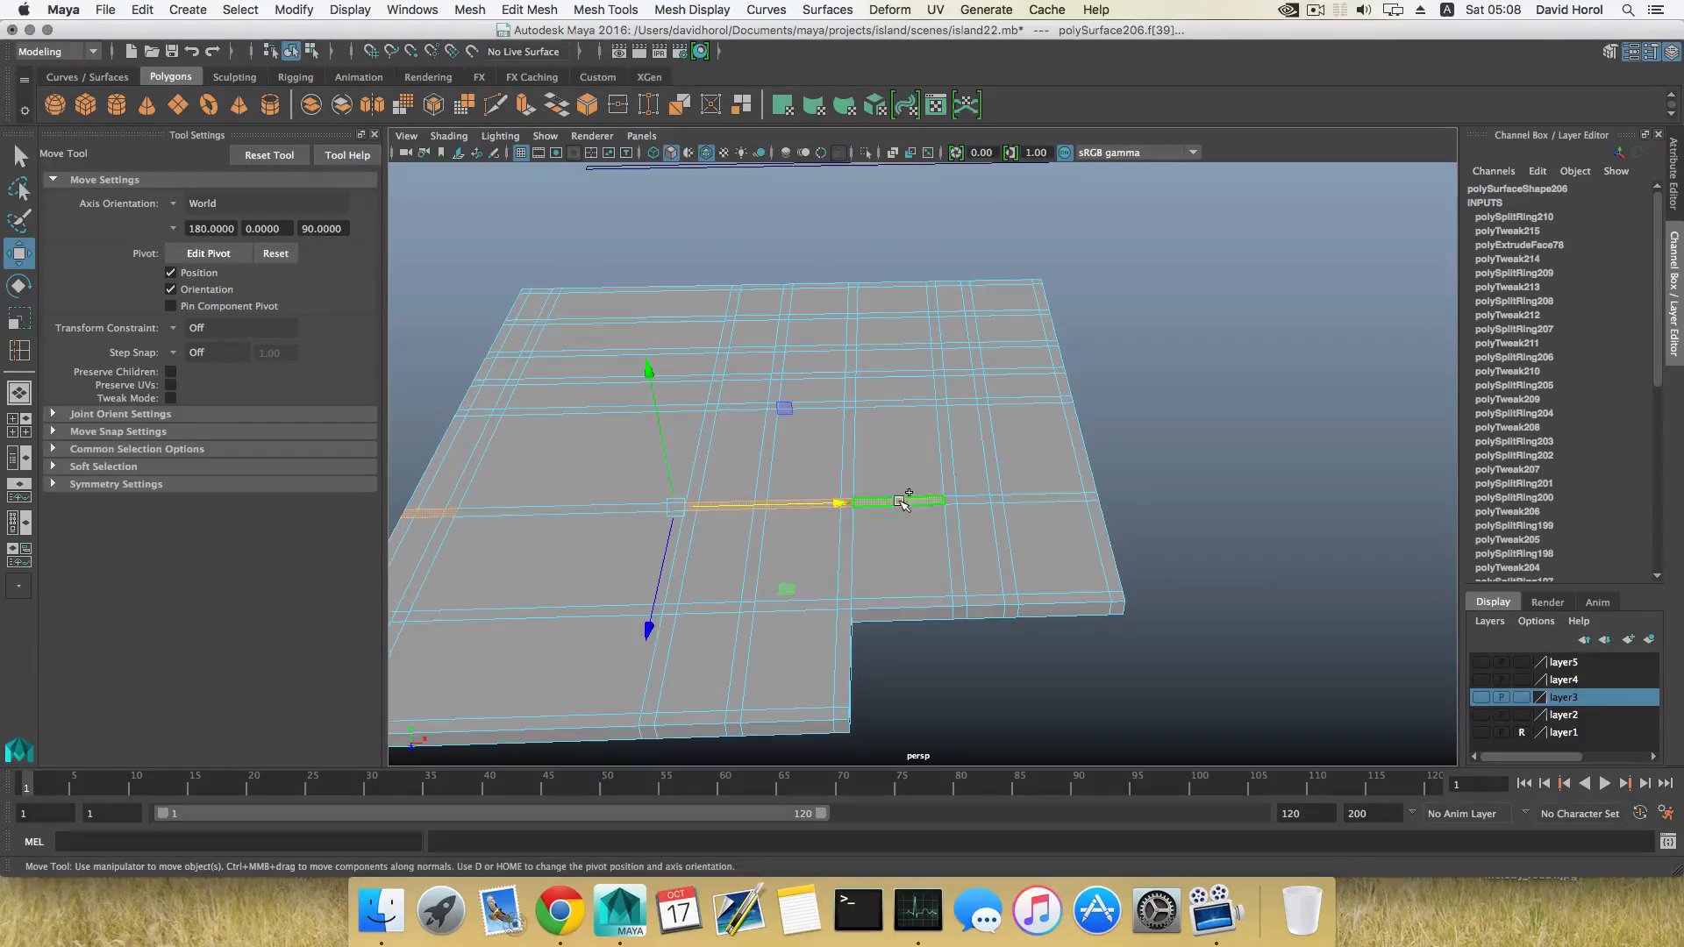
Add the narrow border faces beside the slab's notch, around the outer corner and along the adjoining outer edge to the selection.
right_click_drag(900, 502, 1003, 535, "alt")
middle_click_drag(1003, 534, 937, 496, "alt")
right_click_drag(850, 639, 838, 628, "alt")
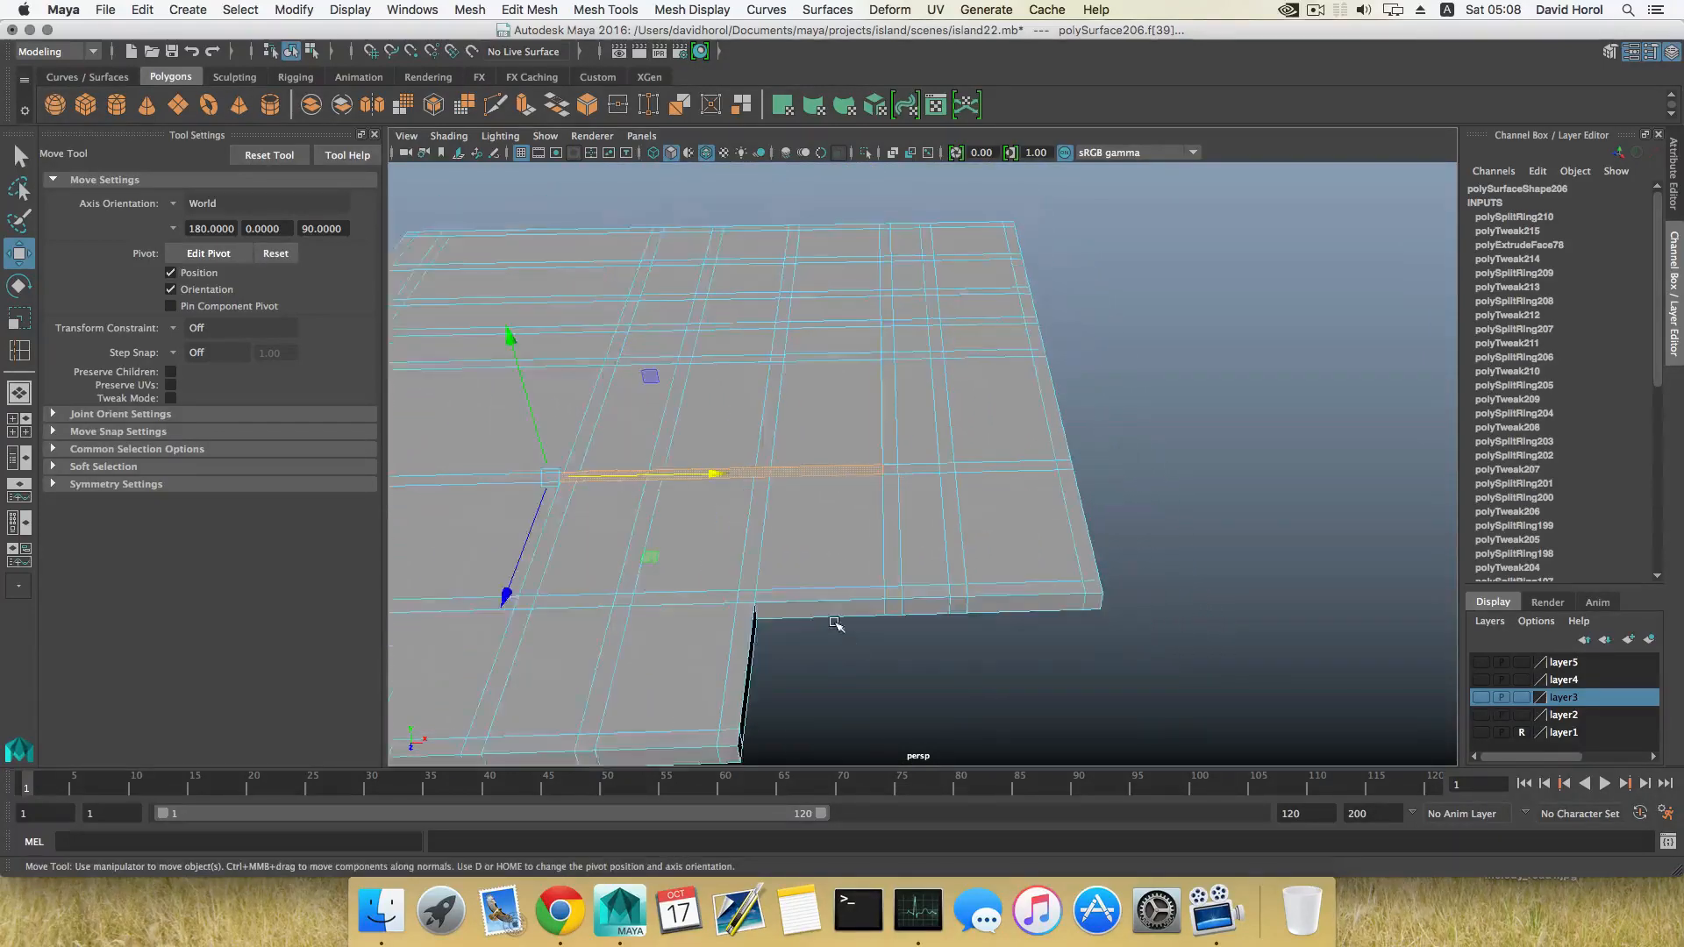
middle_click_drag(838, 628, 908, 623, "alt")
left_click(913, 605, "shift")
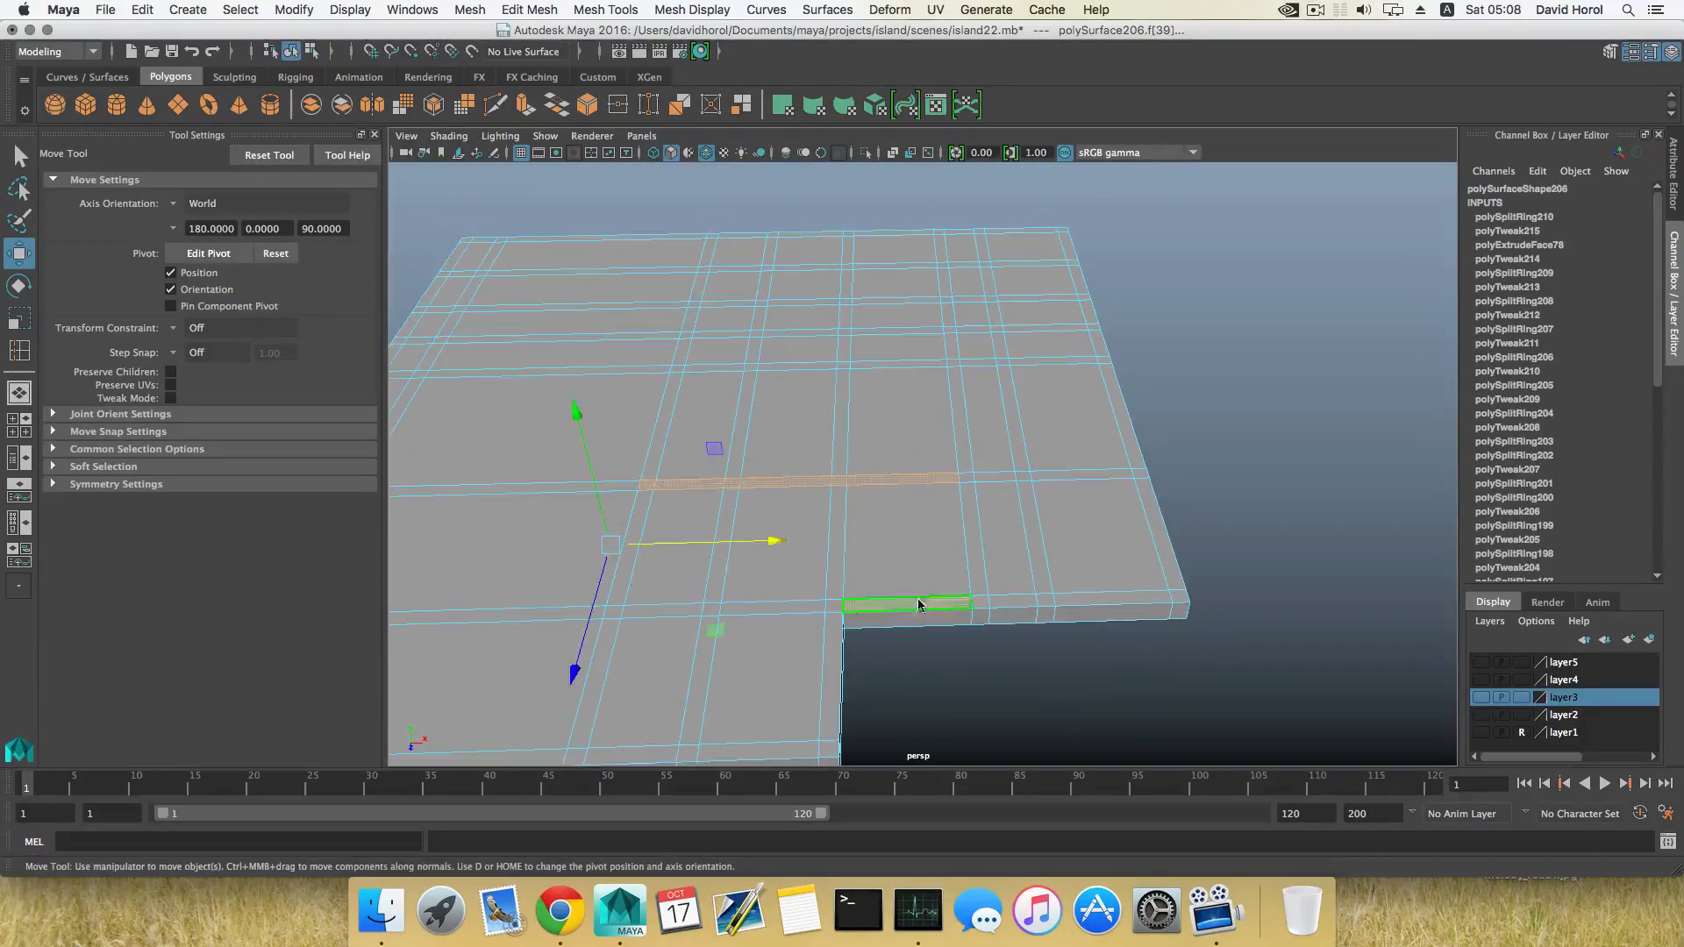
left_click(984, 600, "shift")
left_click(1018, 602, "shift")
left_click(1079, 603, "shift")
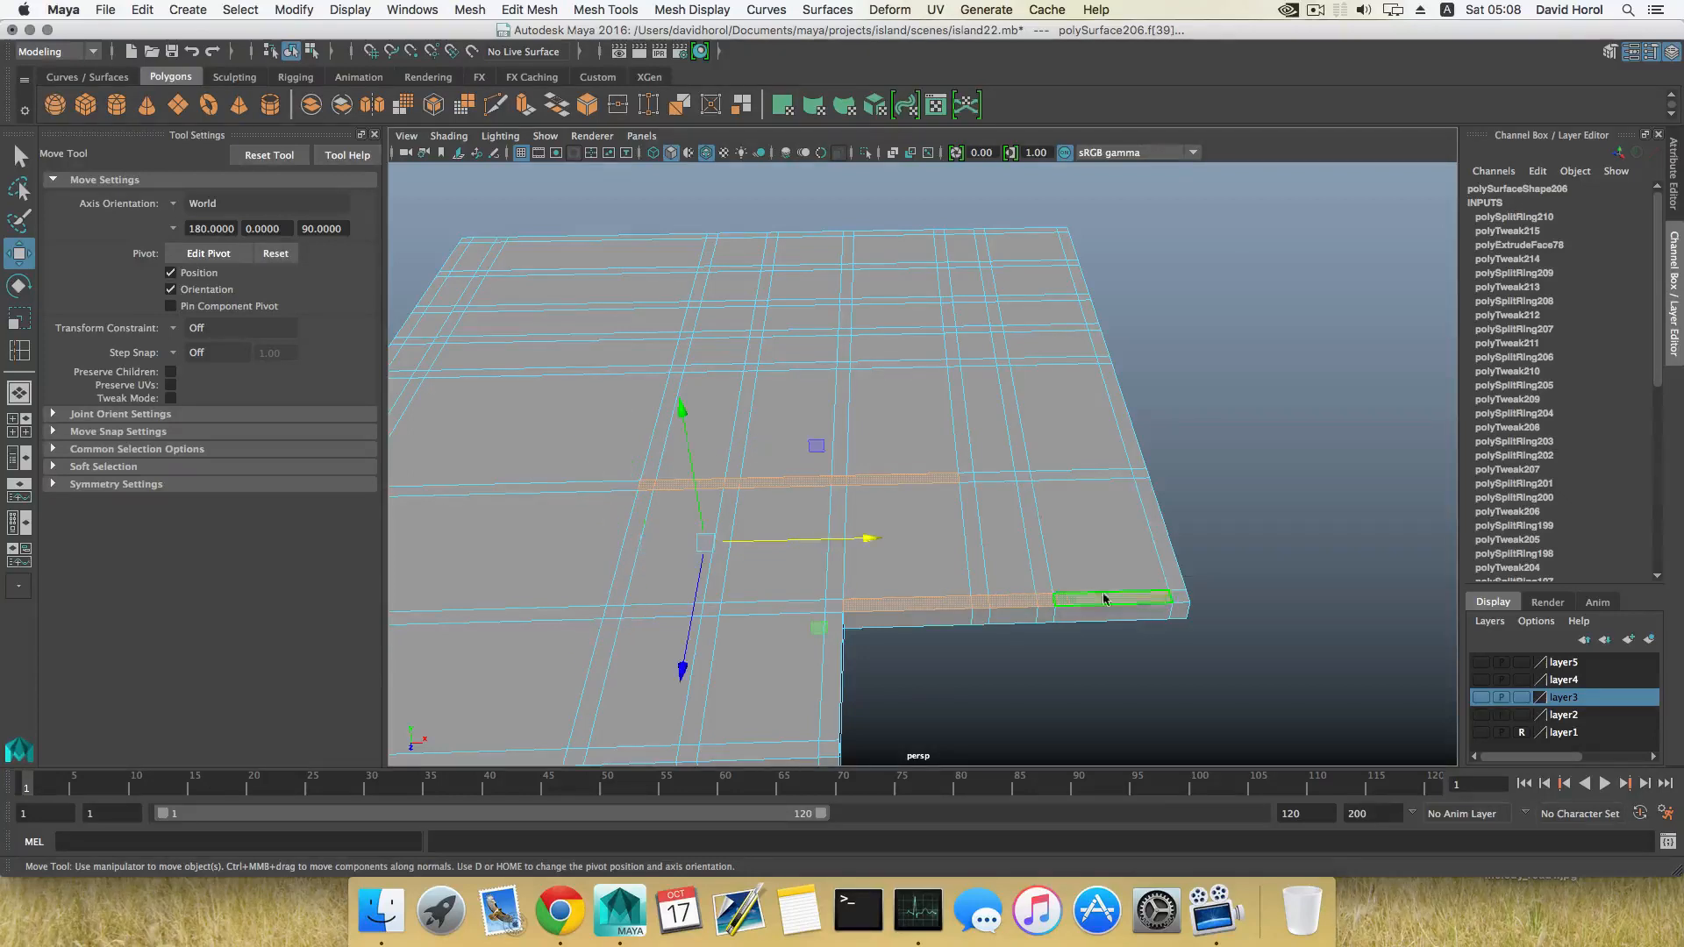
left_click(1173, 579, "shift")
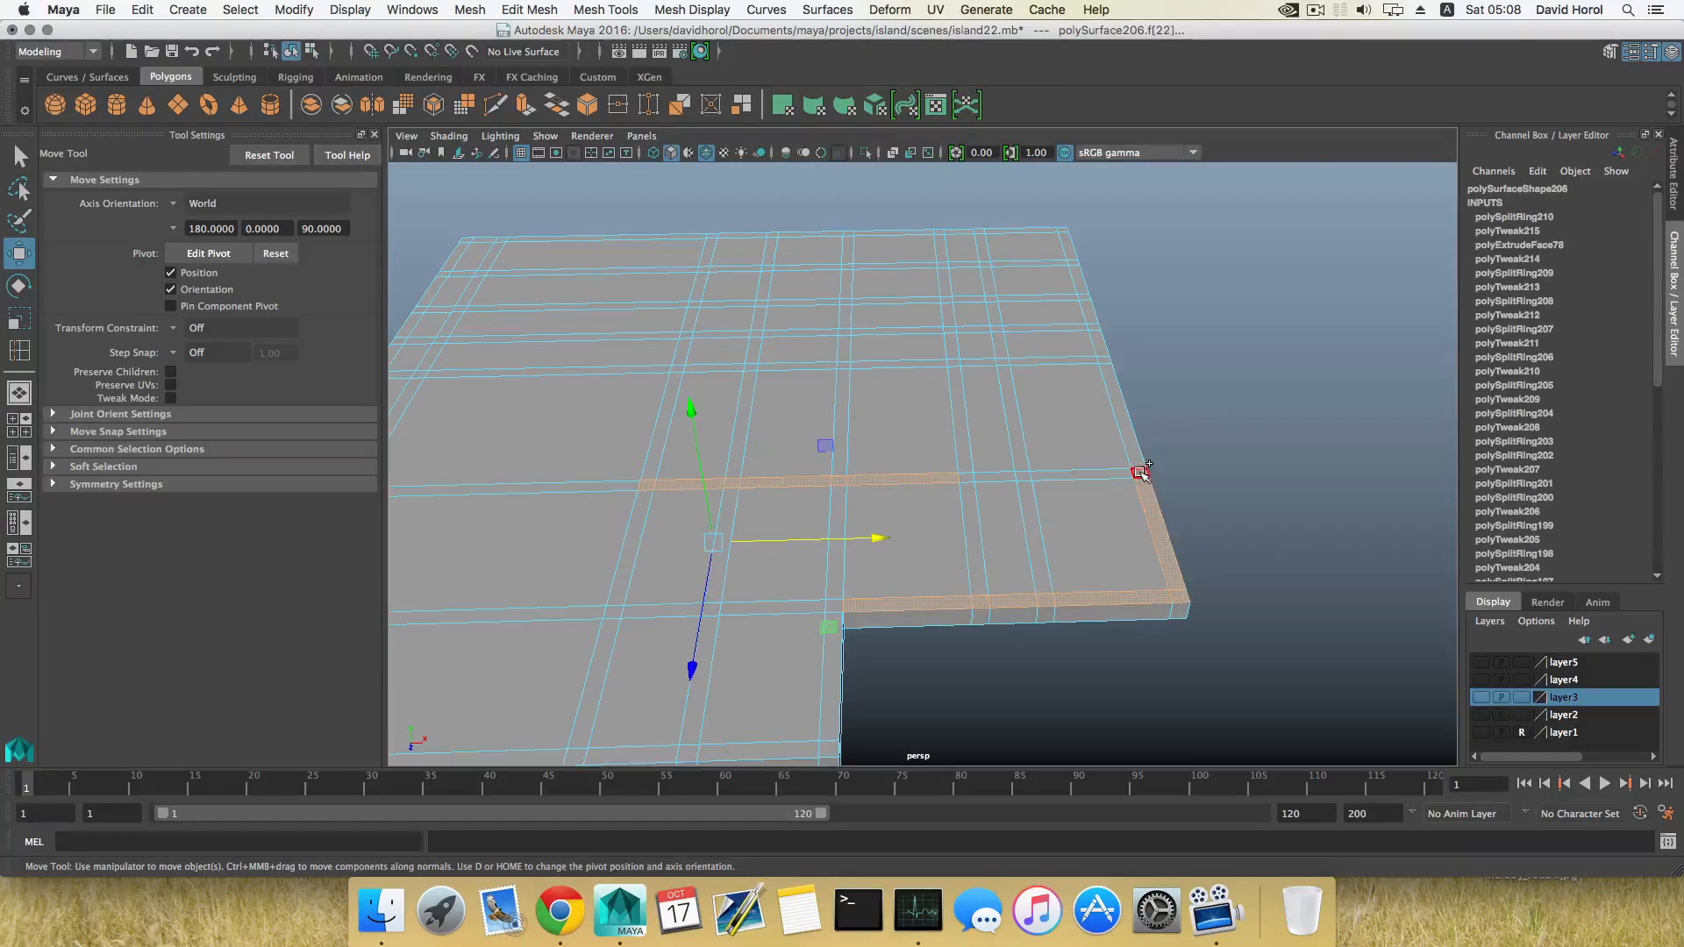
left_click(1132, 443, "shift")
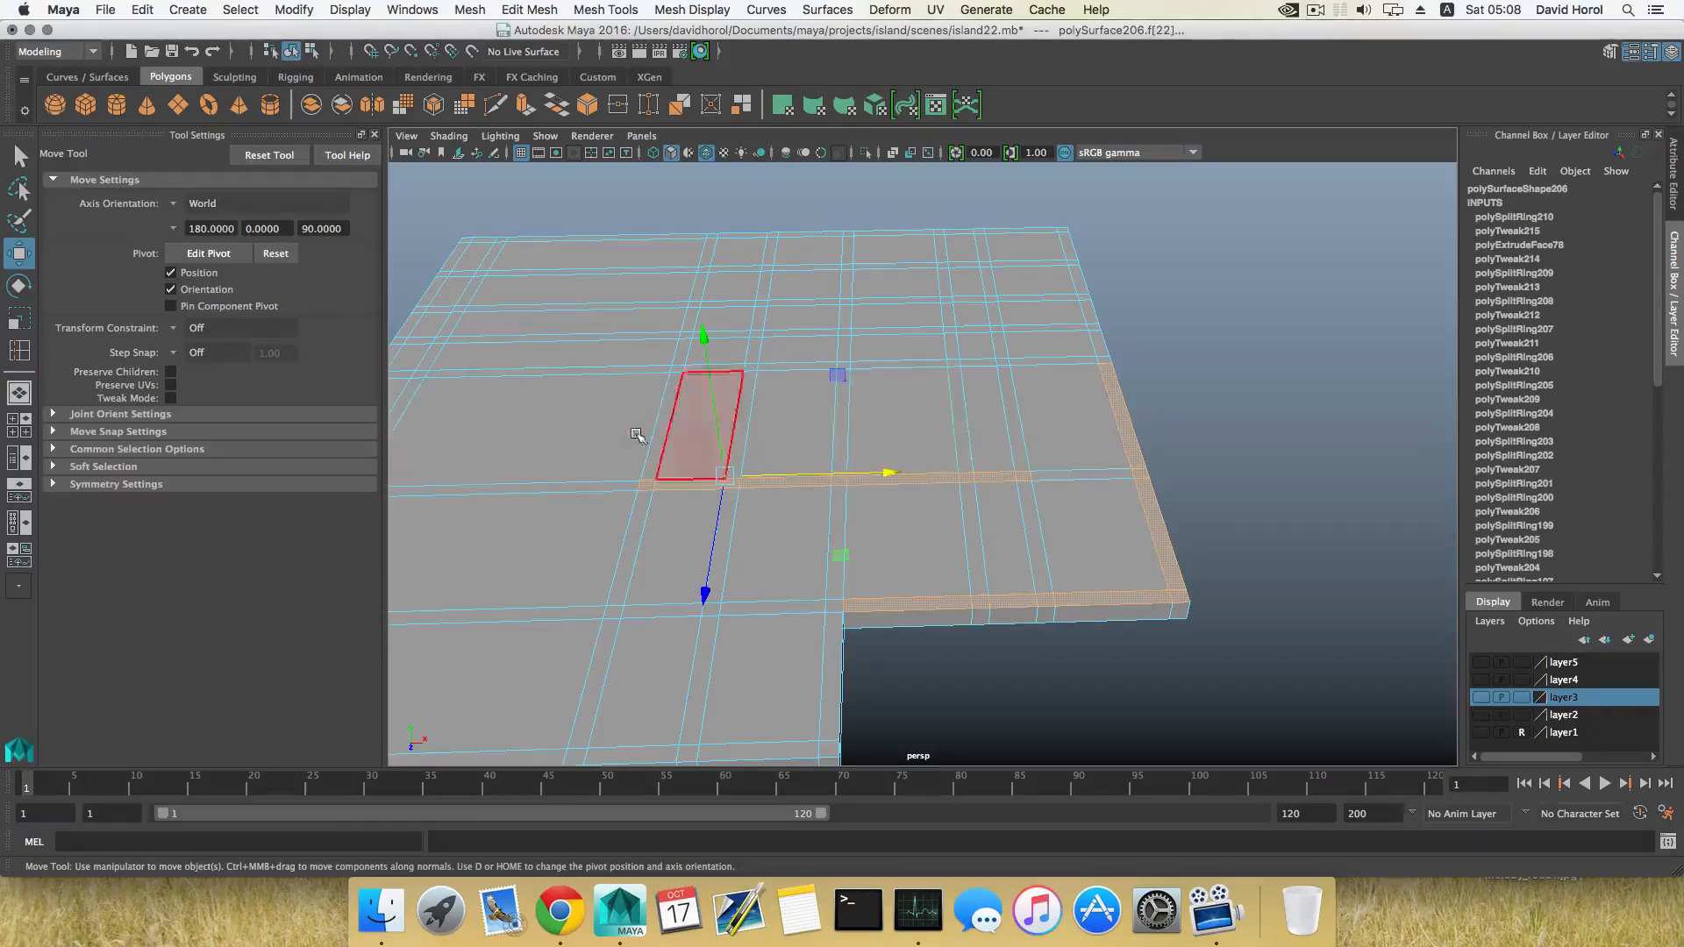
Extend the face selection from that outer edge inward along the second interior wall strip to its crossing strip.
left_click_drag(639, 432, 1176, 500, "alt")
middle_click_drag(1176, 500, 771, 507, "alt")
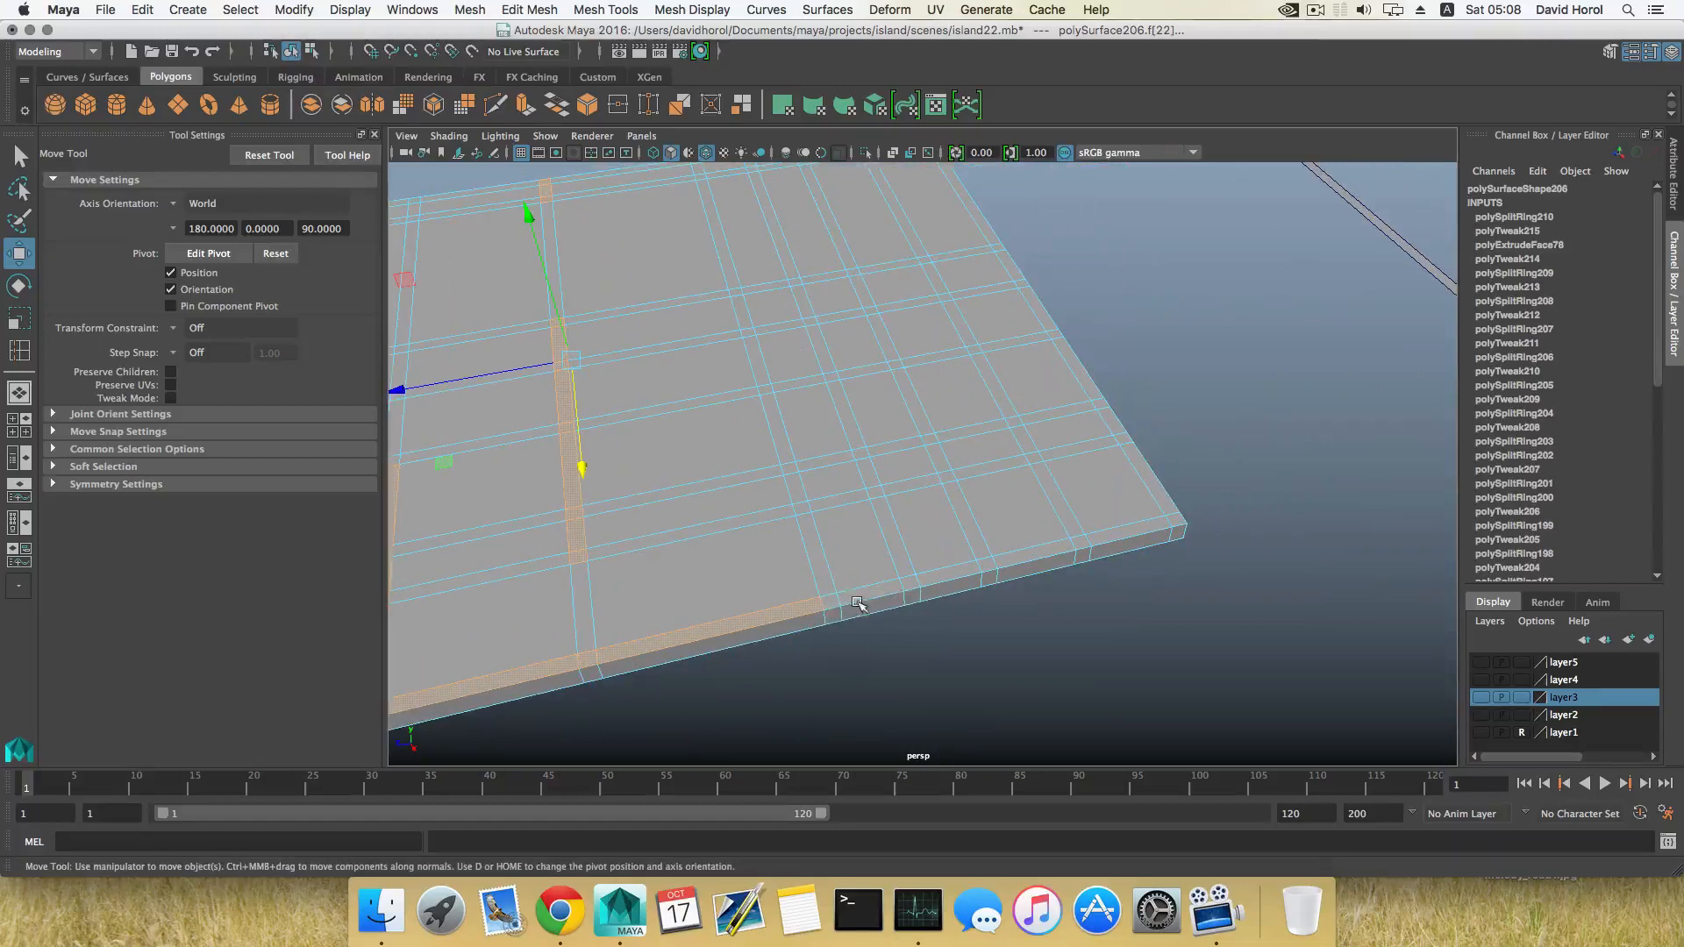
left_click(831, 600, "shift")
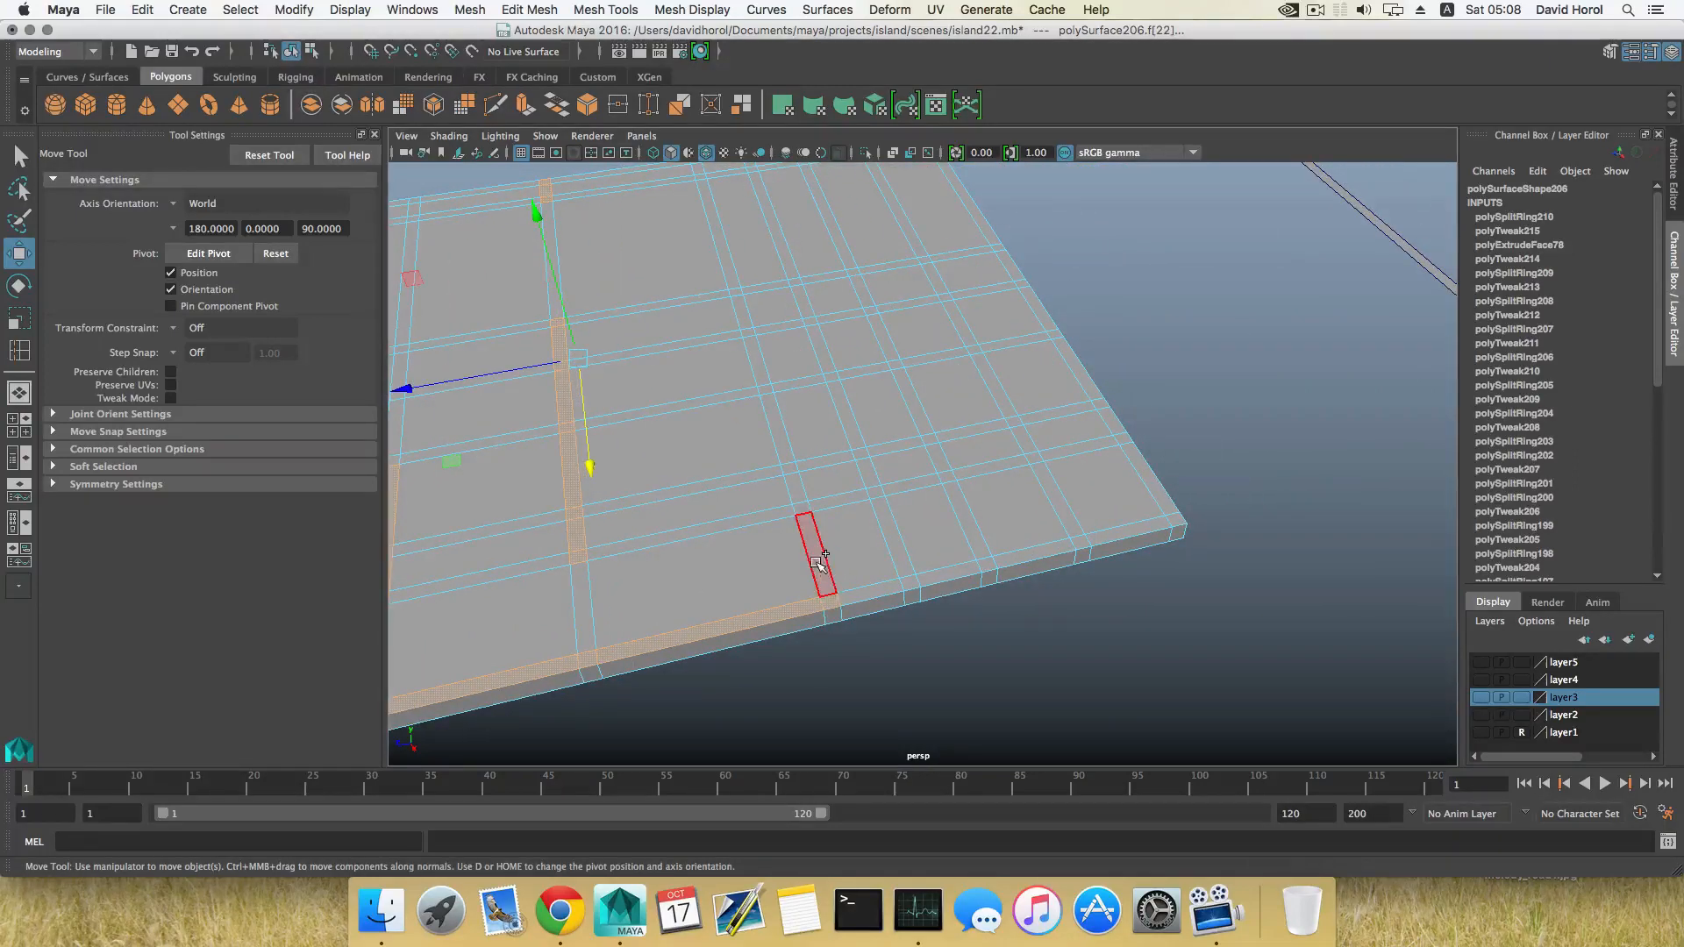
left_click(823, 556, "shift")
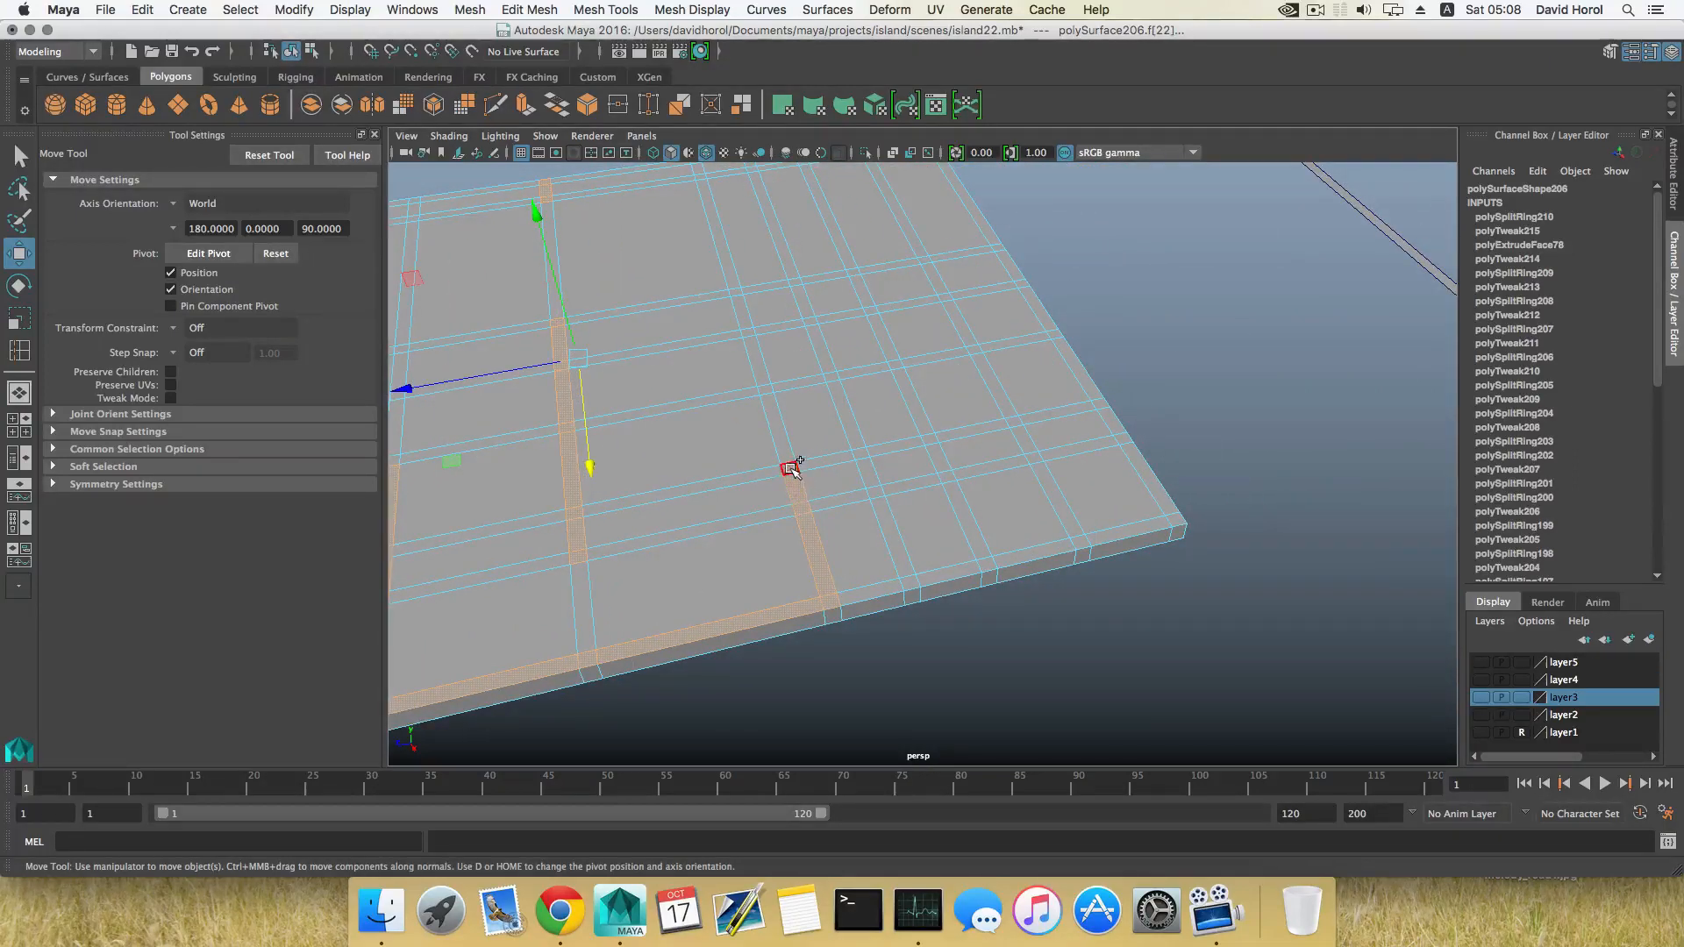
left_click(792, 470, "shift")
left_click(768, 330, "shift")
Add the perpendicular interior strip faces running from that crossing to the slab's far edge.
left_click(858, 314, "shift")
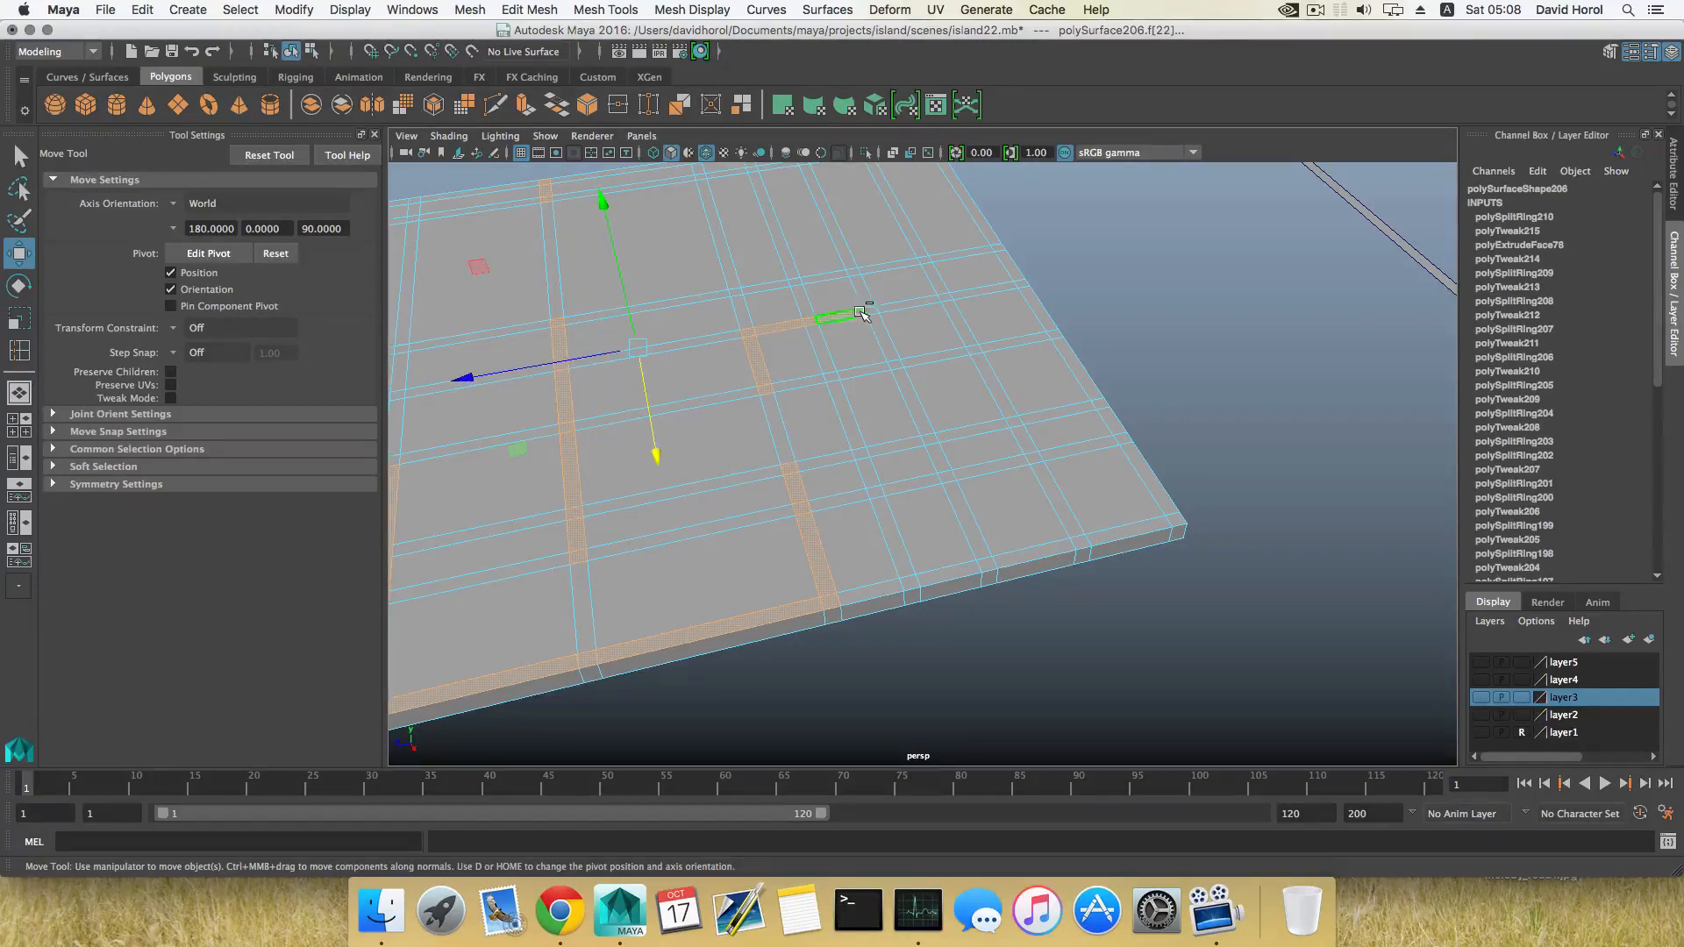
left_click(871, 311, "shift")
left_click(933, 303, "shift")
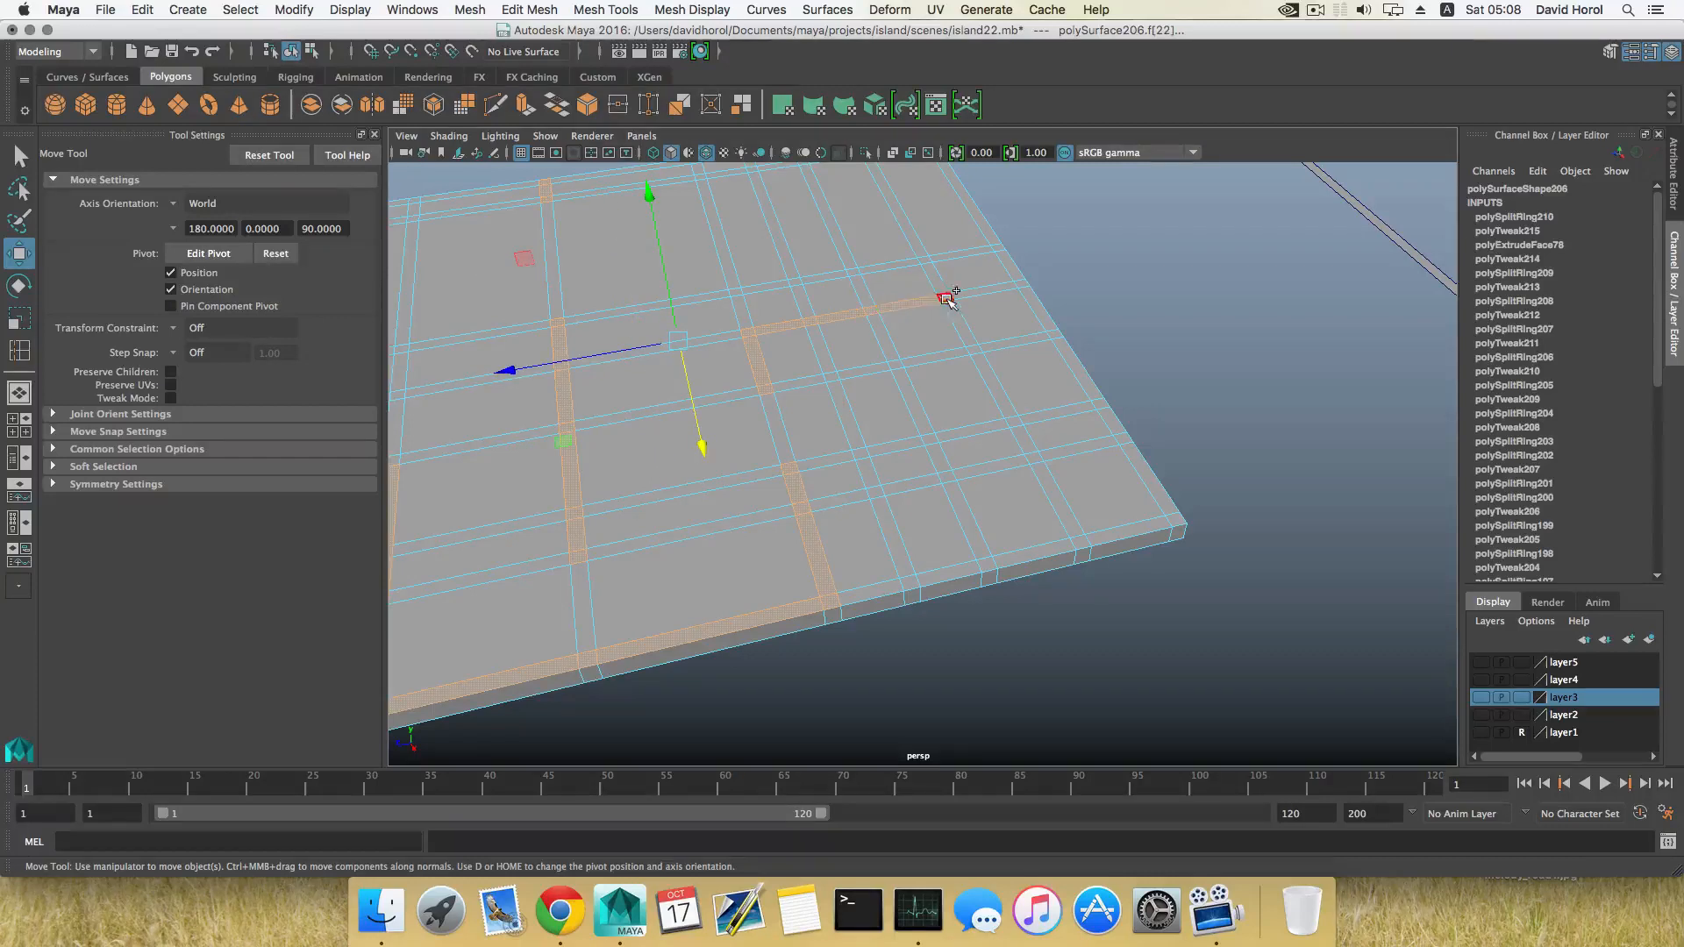
left_click(951, 299, "shift")
left_click(1011, 284, "shift")
Add the border faces along the far edge, at the far corner and along the adjoining outer edge to close the room outline.
left_click(1037, 303, "shift")
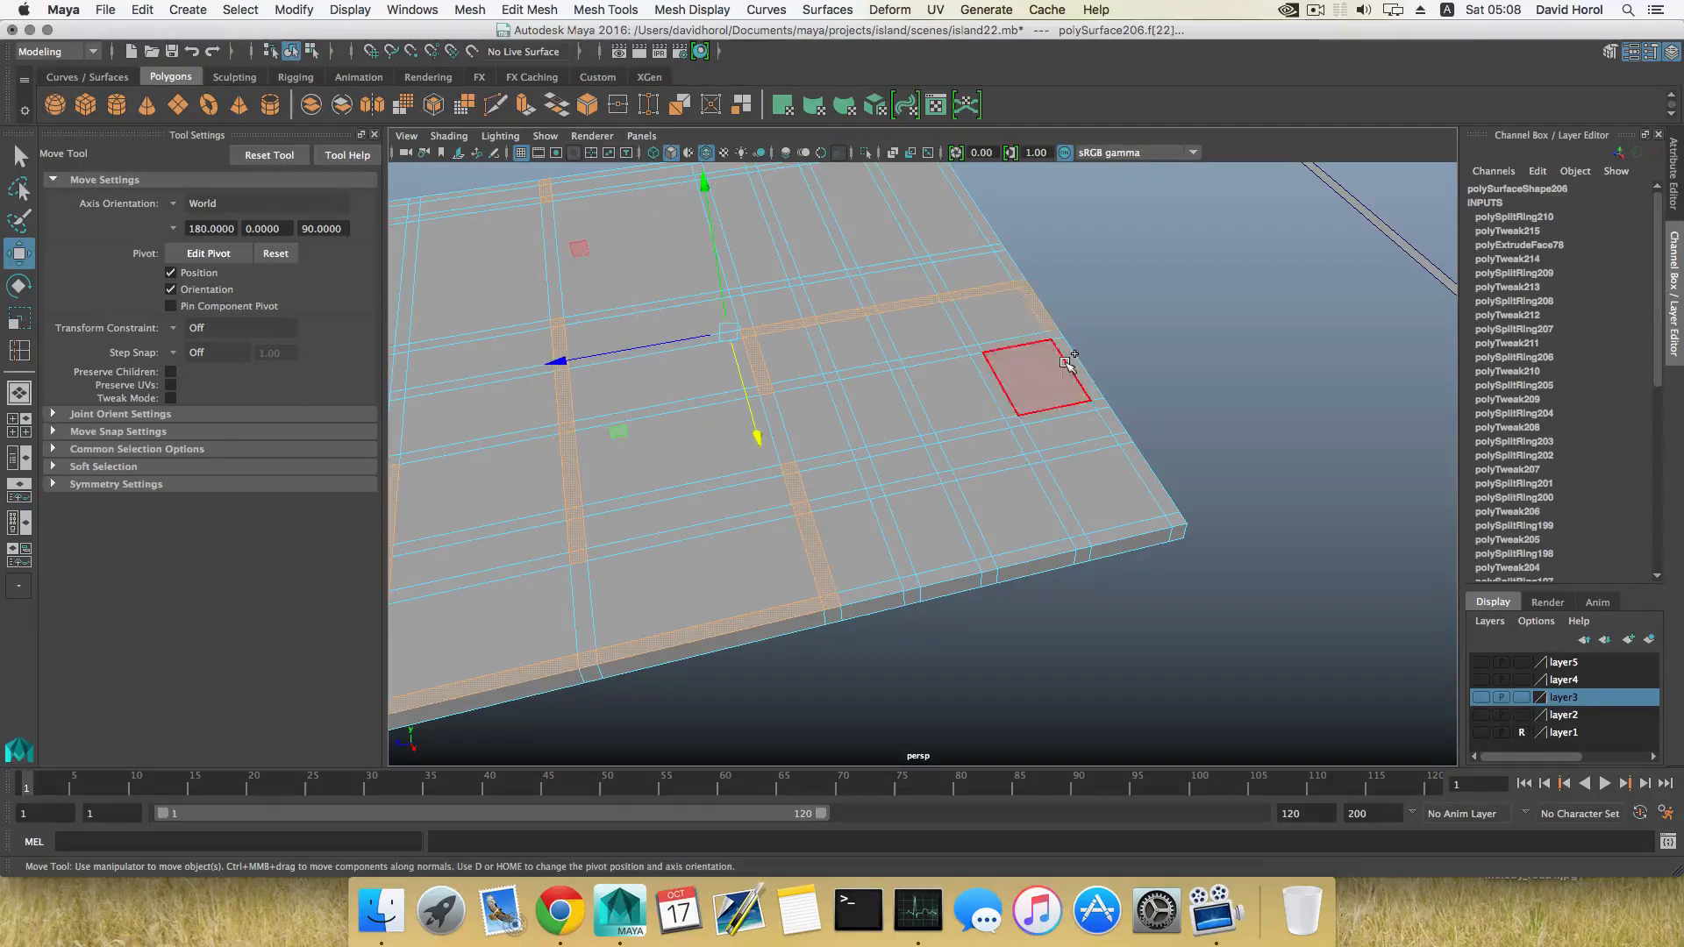
left_click(1085, 372, "shift")
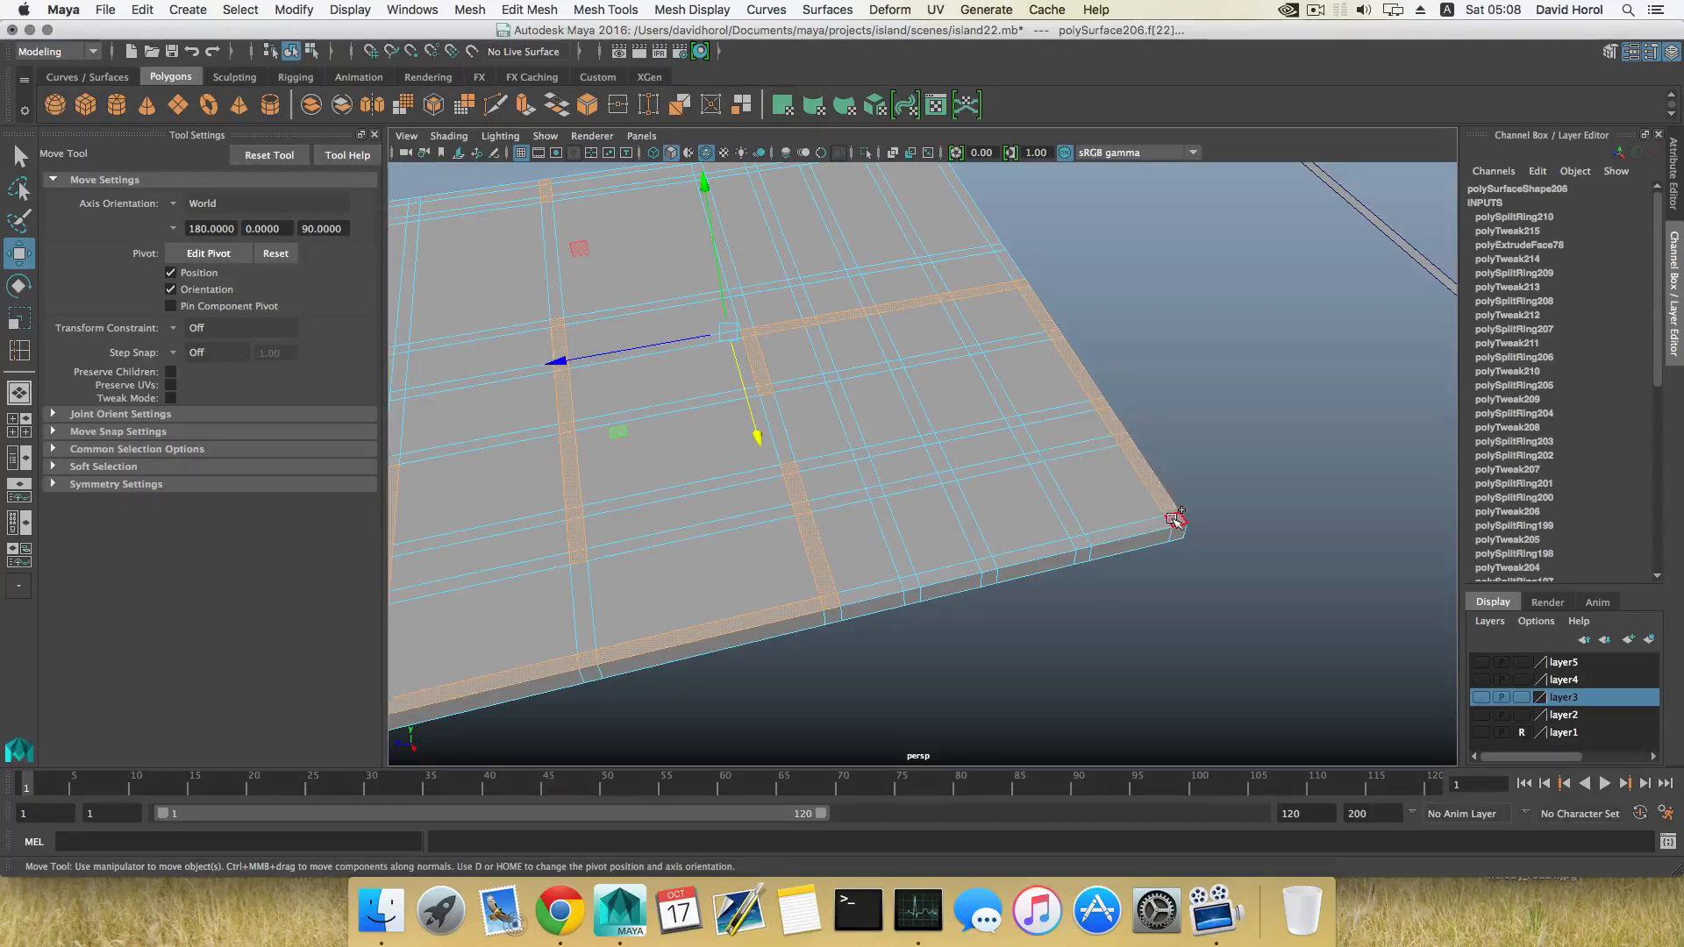
left_click(1174, 521, "shift")
left_click(1083, 545, "shift")
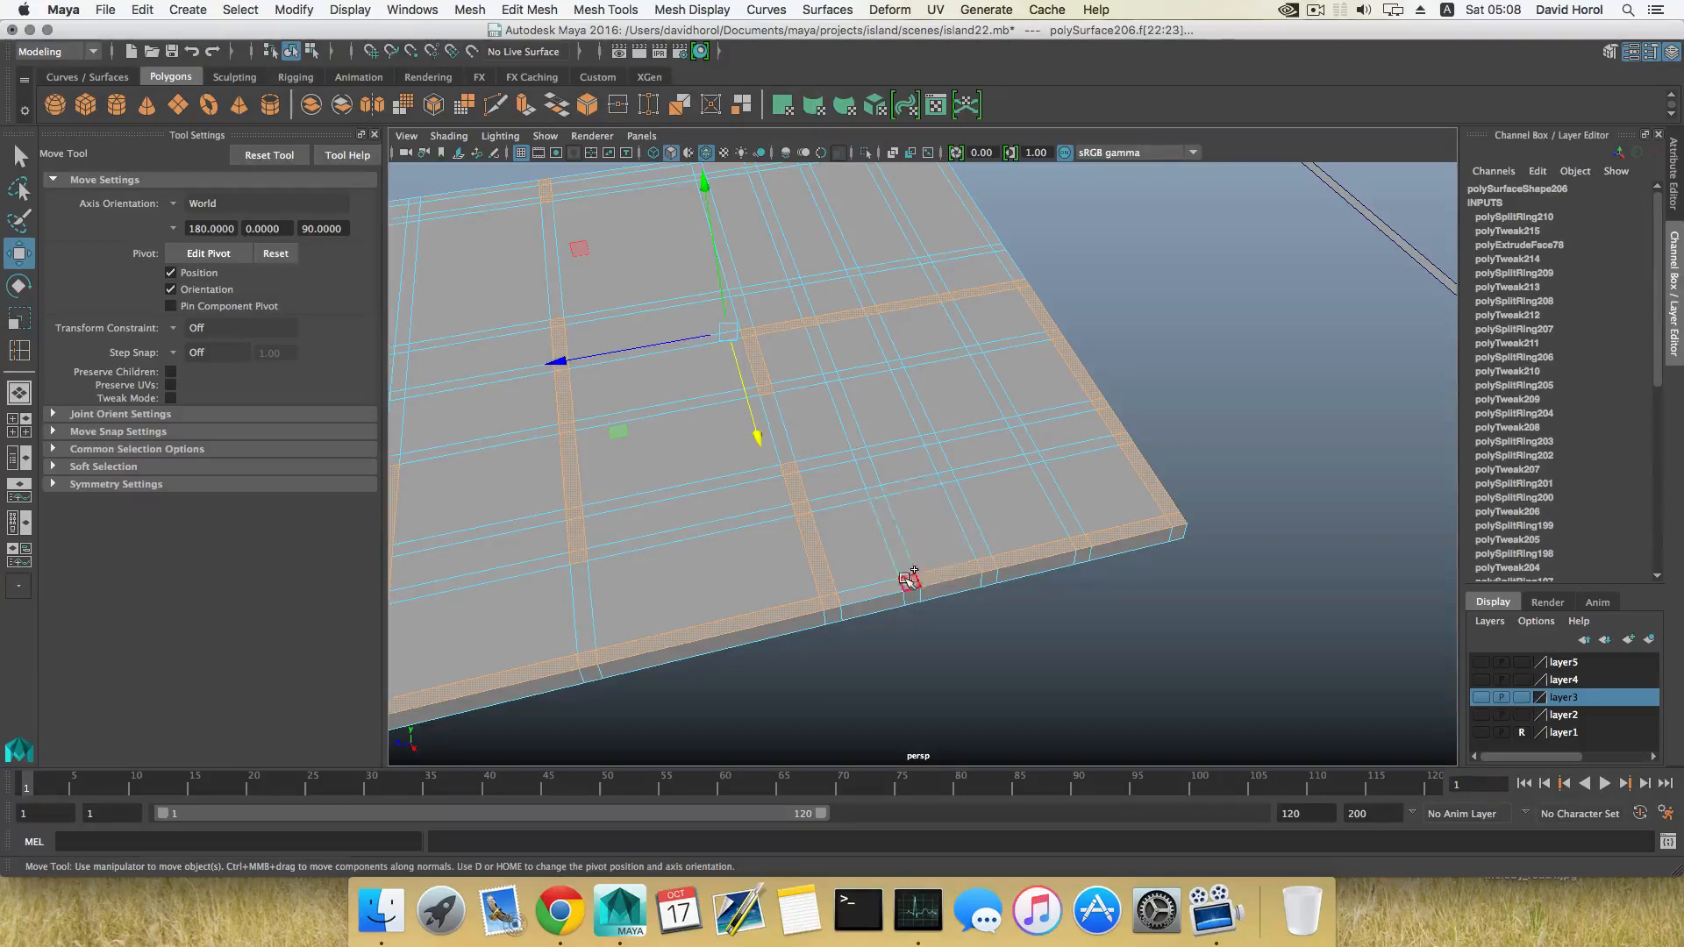
Add the narrow wall strip faces along the outer side opposite the notch to the face selection.
left_click_drag(1069, 431, 851, 452, "alt")
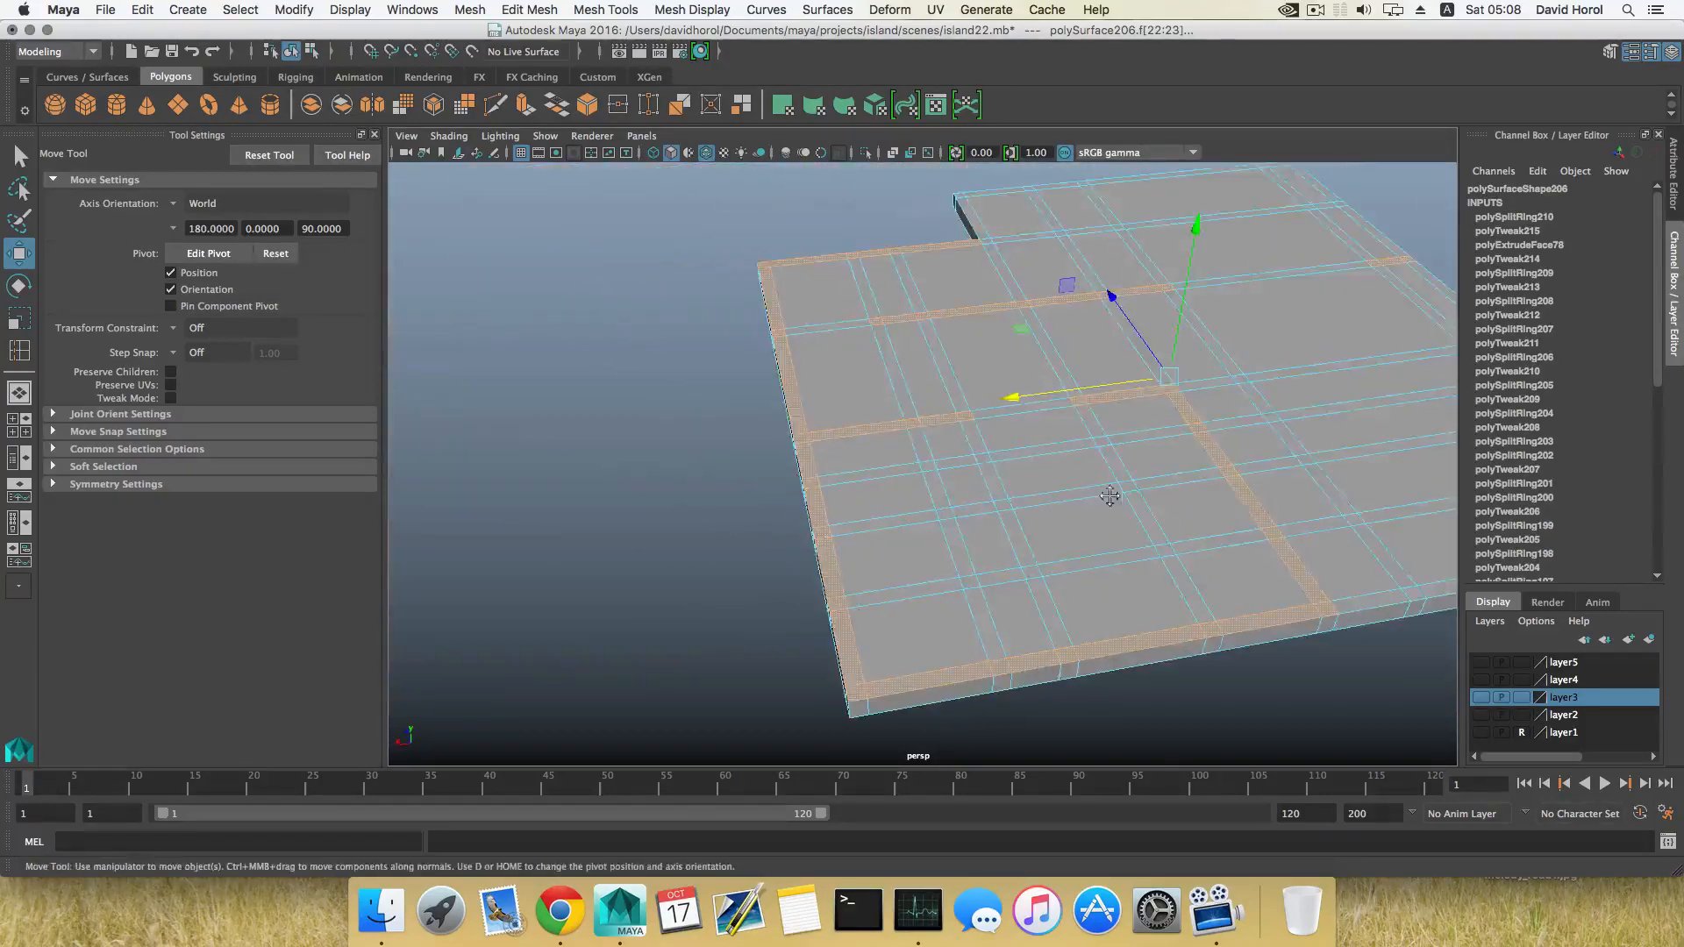
left_click_drag(1109, 497, 904, 560, "alt")
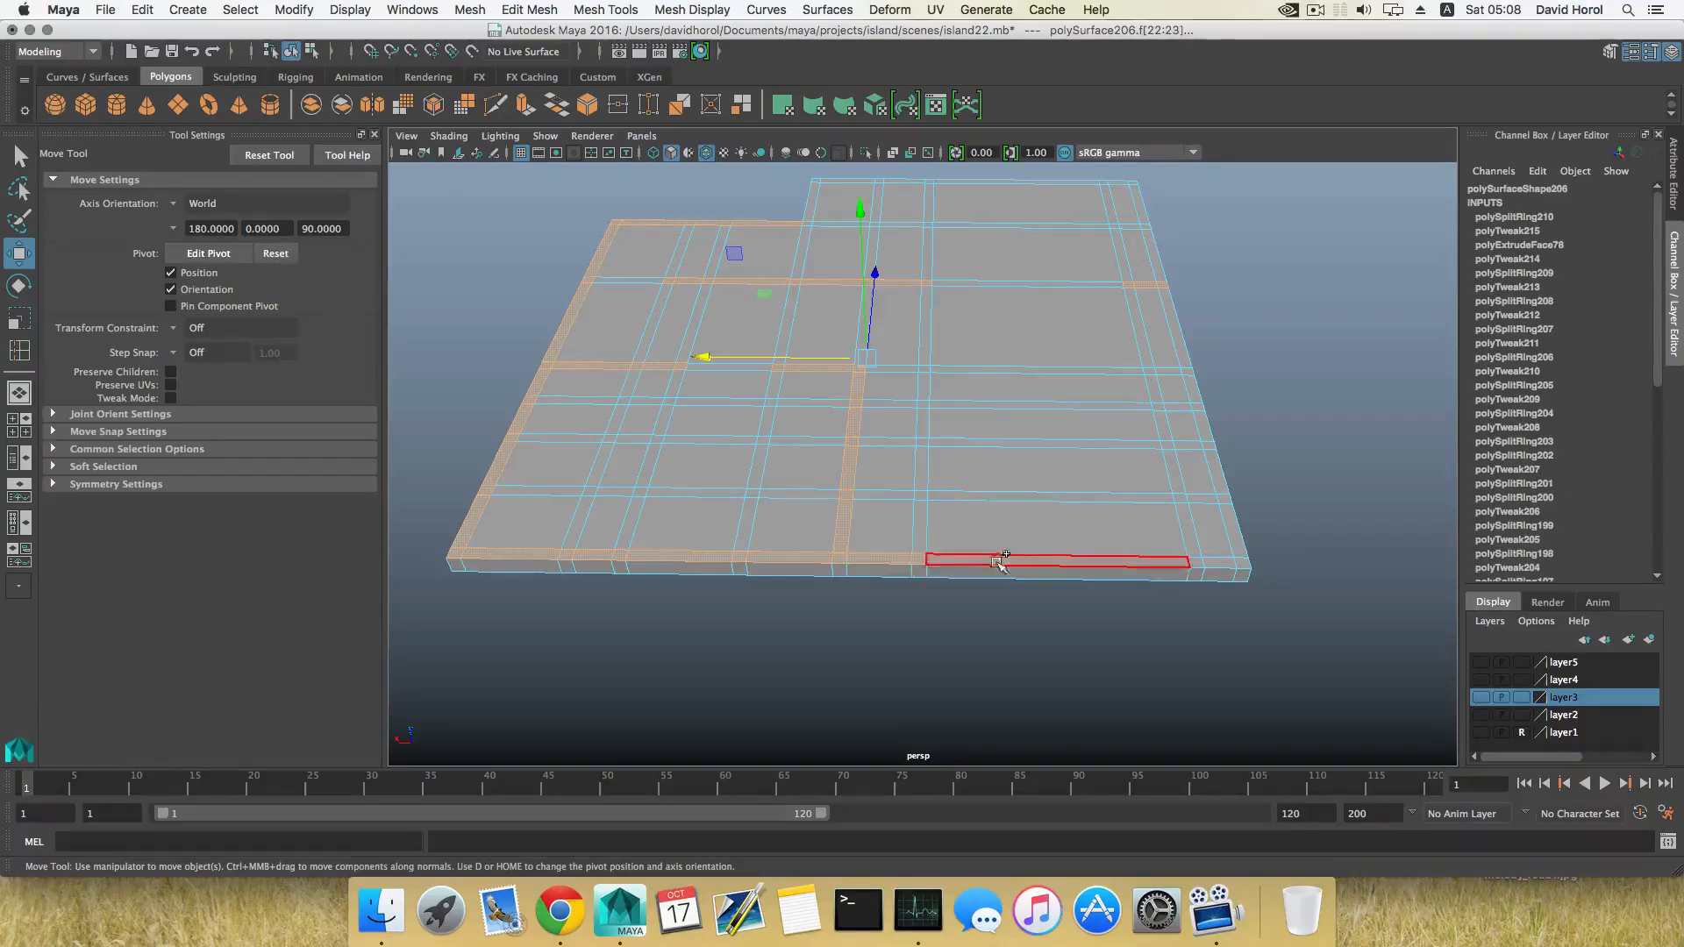
middle_click_drag(1117, 526, 877, 531, "alt")
left_click_drag(878, 531, 851, 539, "alt")
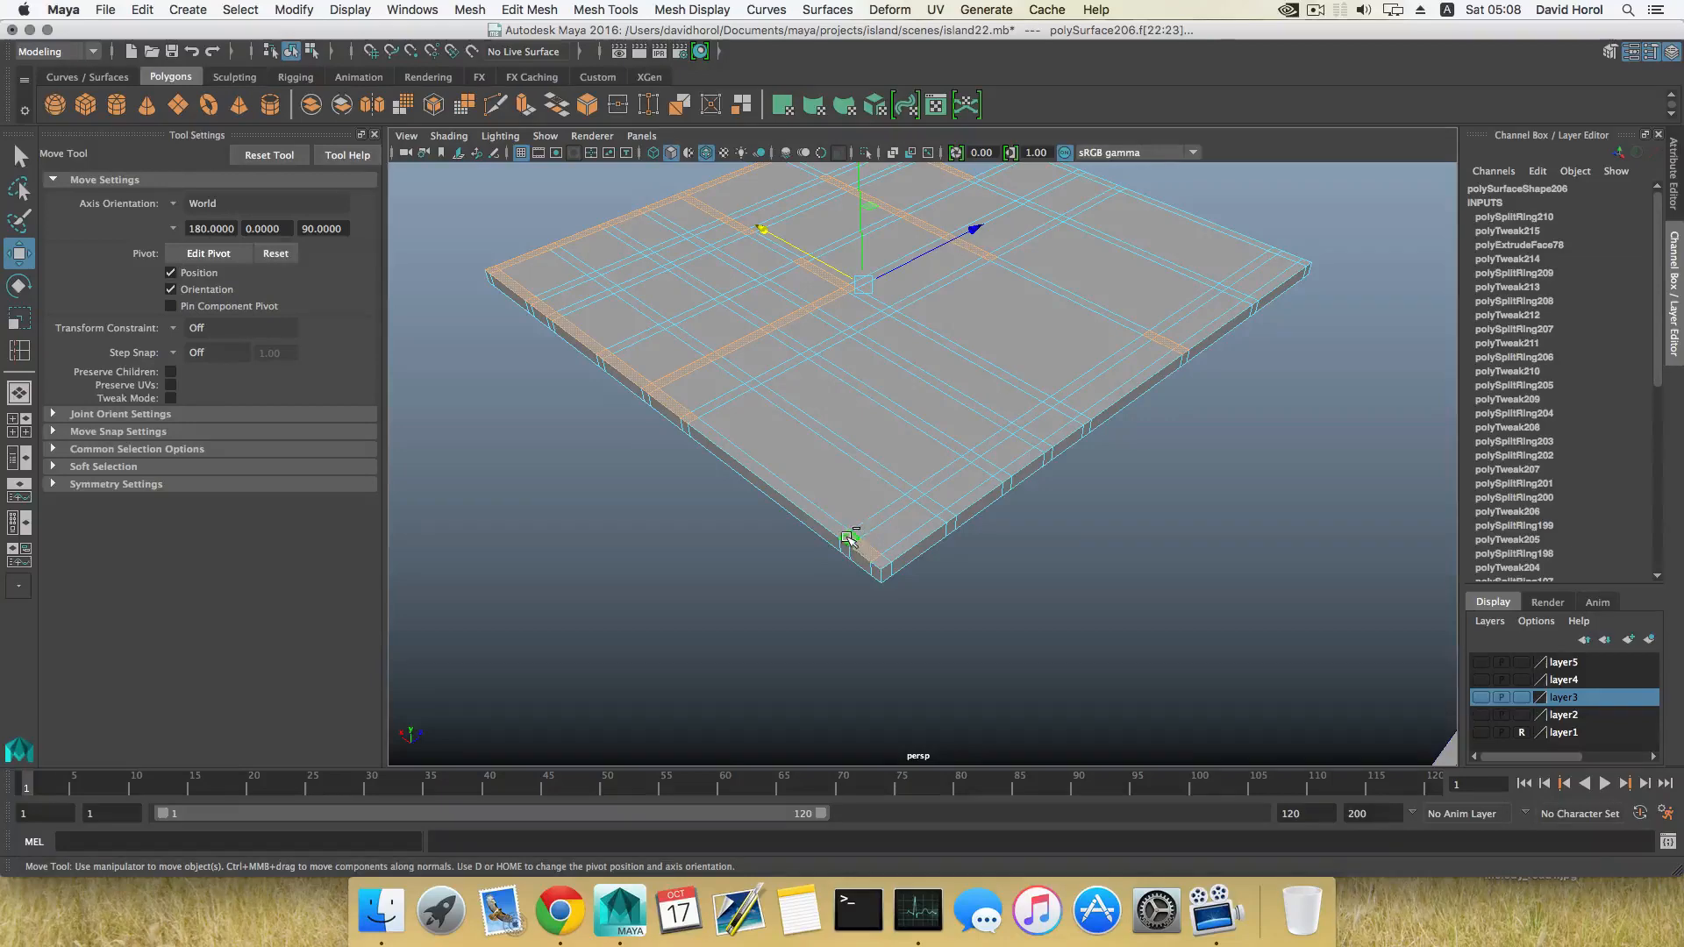
left_click_drag(945, 549, 861, 549, "alt")
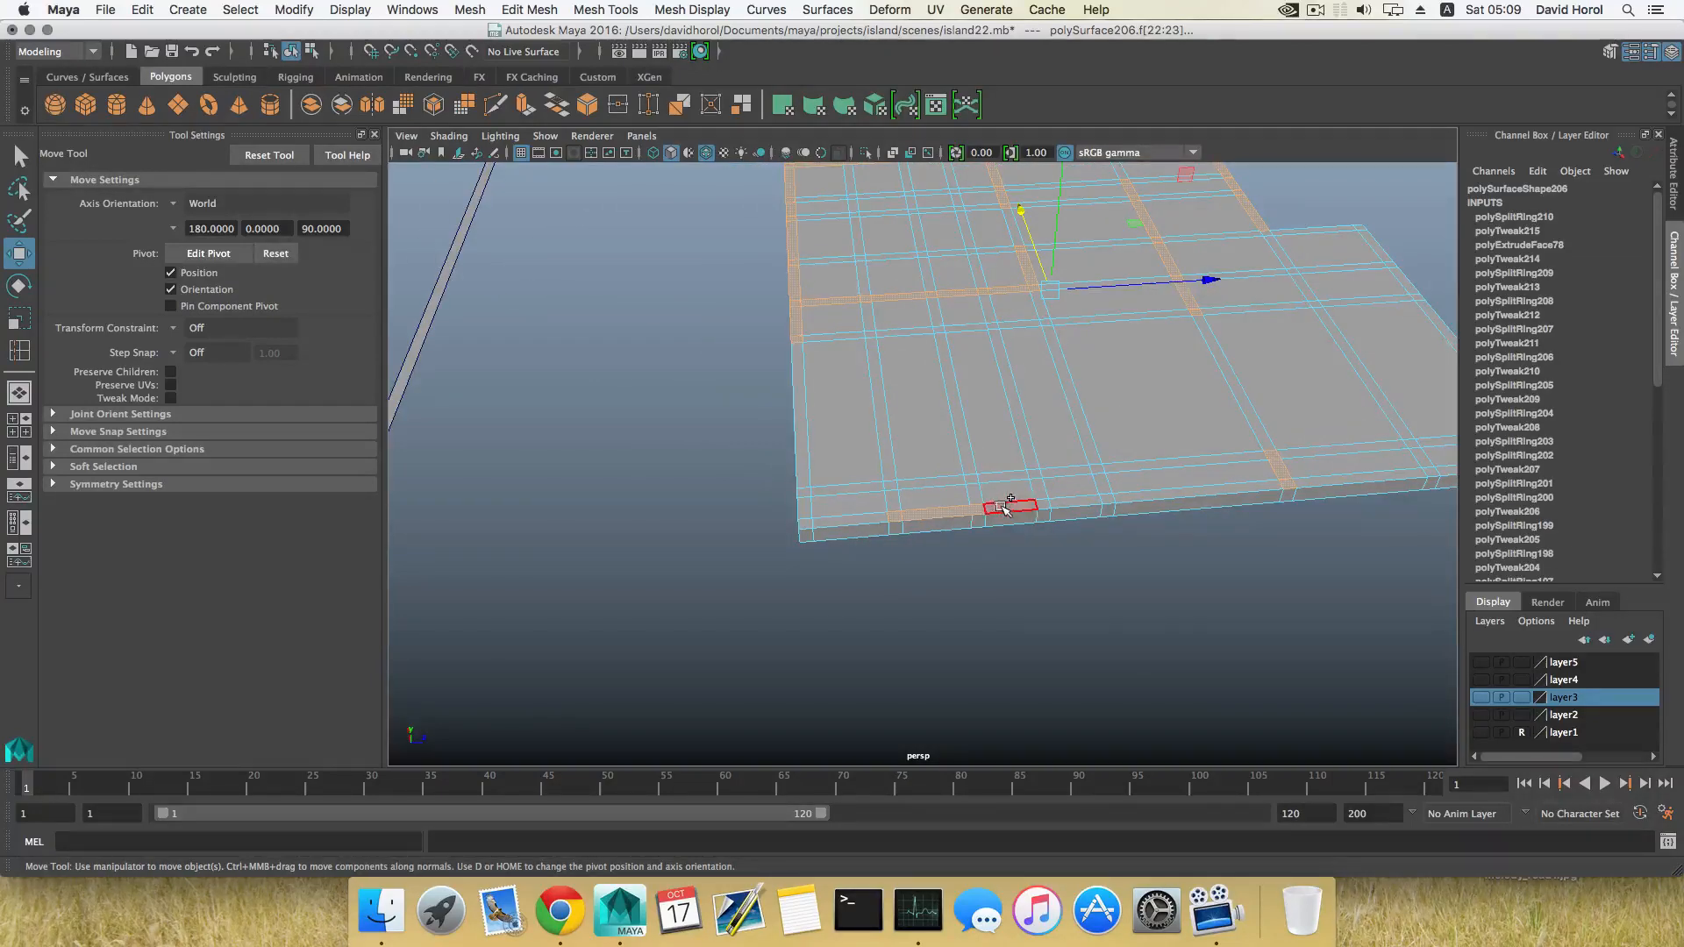
middle_click_drag(1064, 491, 704, 530, "alt")
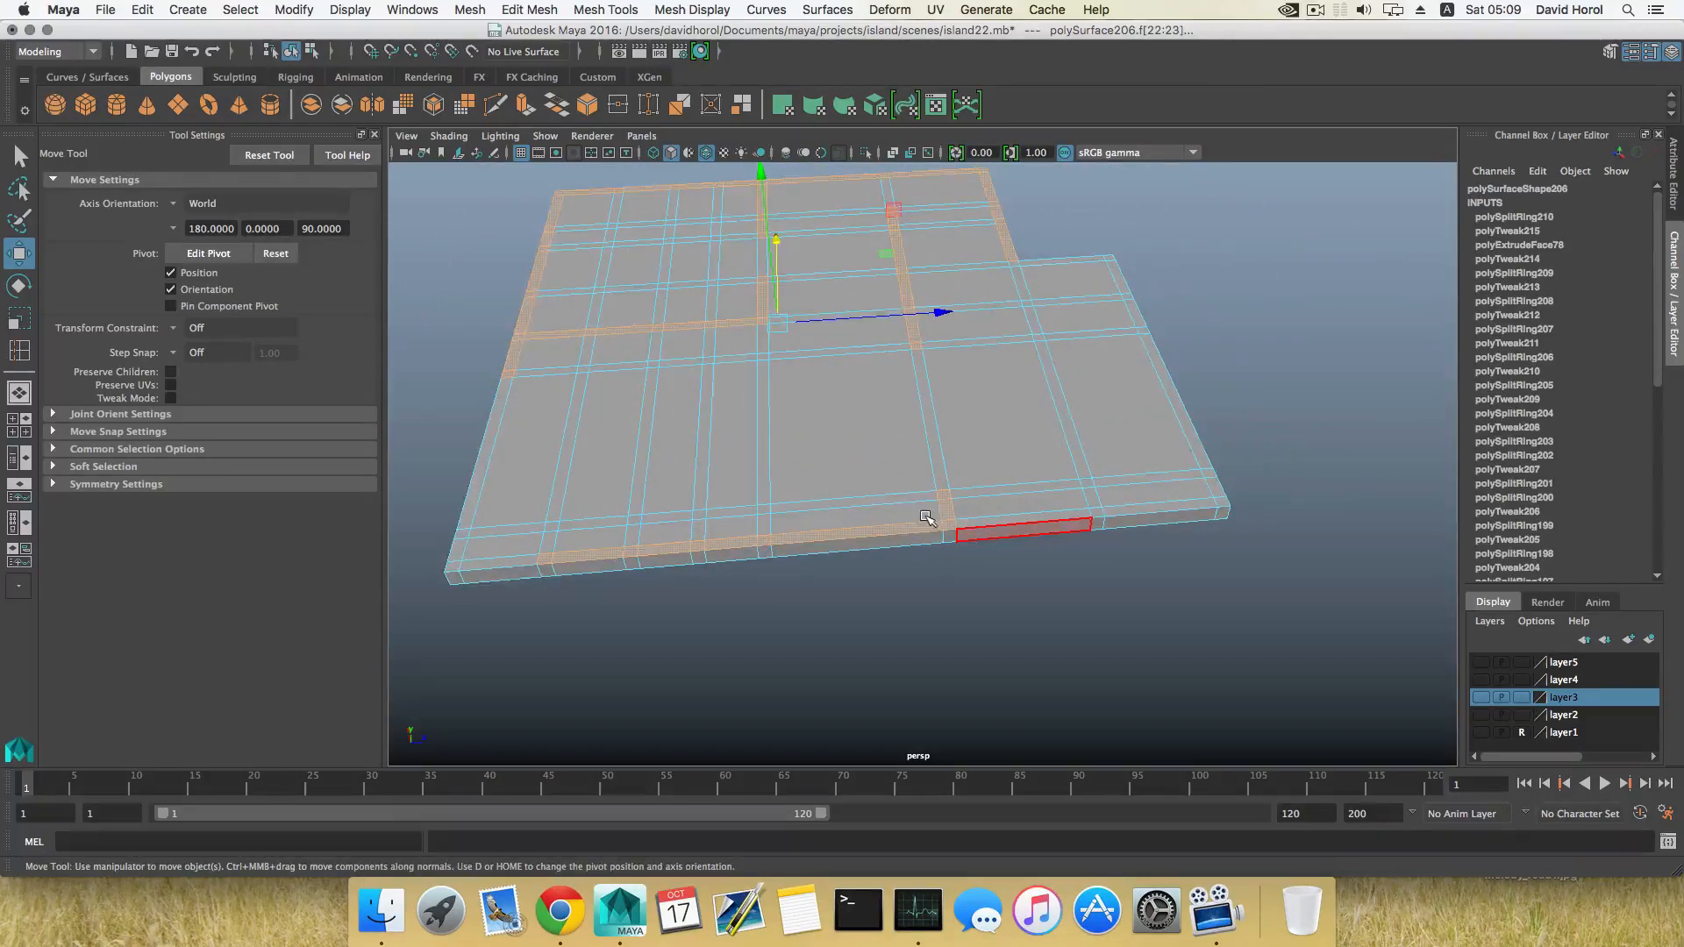
left_click_drag(927, 517, 1014, 549, "alt")
scroll(965, 552, "up", 3)
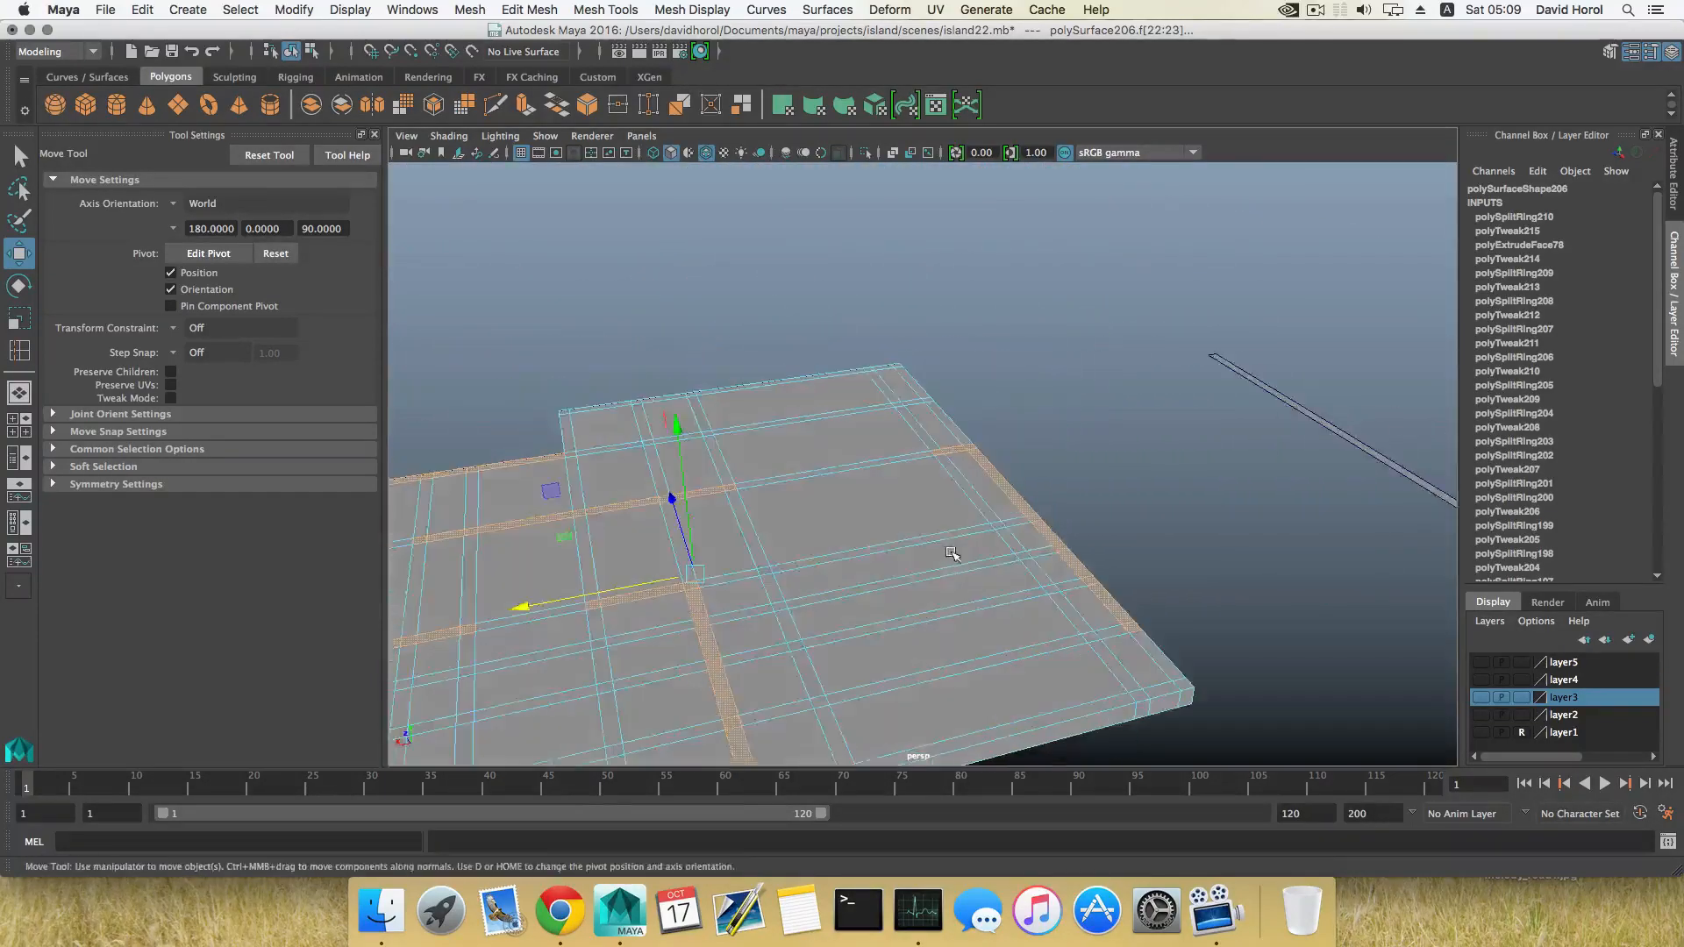
right_click_drag(953, 554, 699, 522, "alt")
left_click_drag(699, 522, 543, 559, "alt")
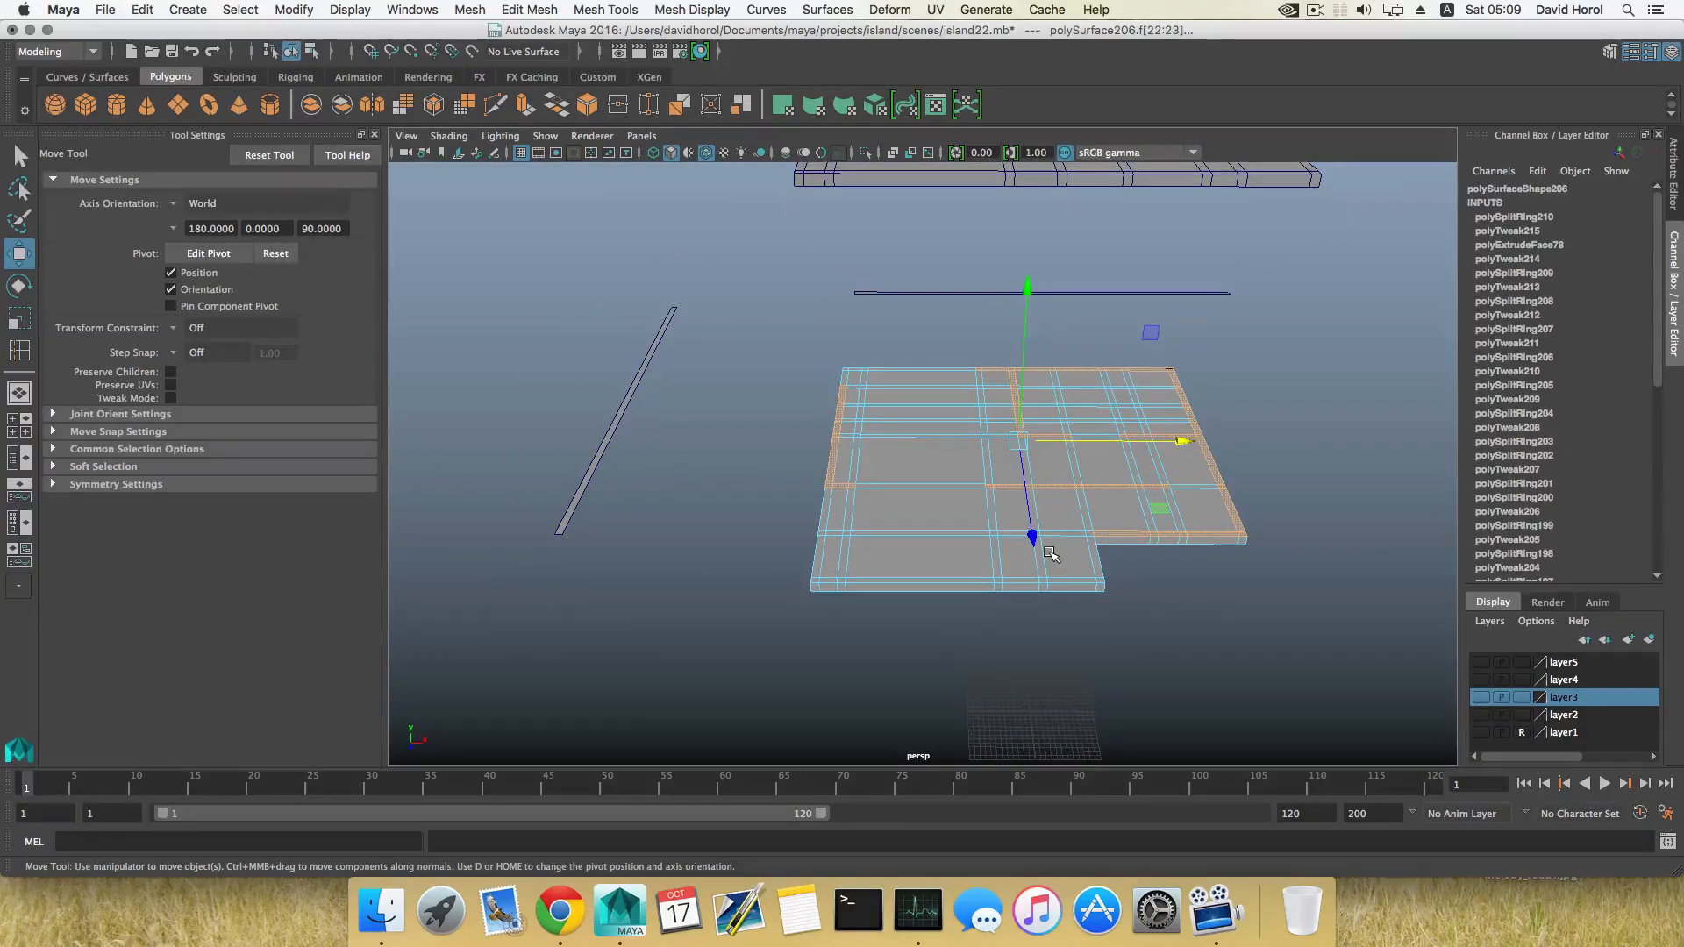
scroll(1030, 523, "down", 3)
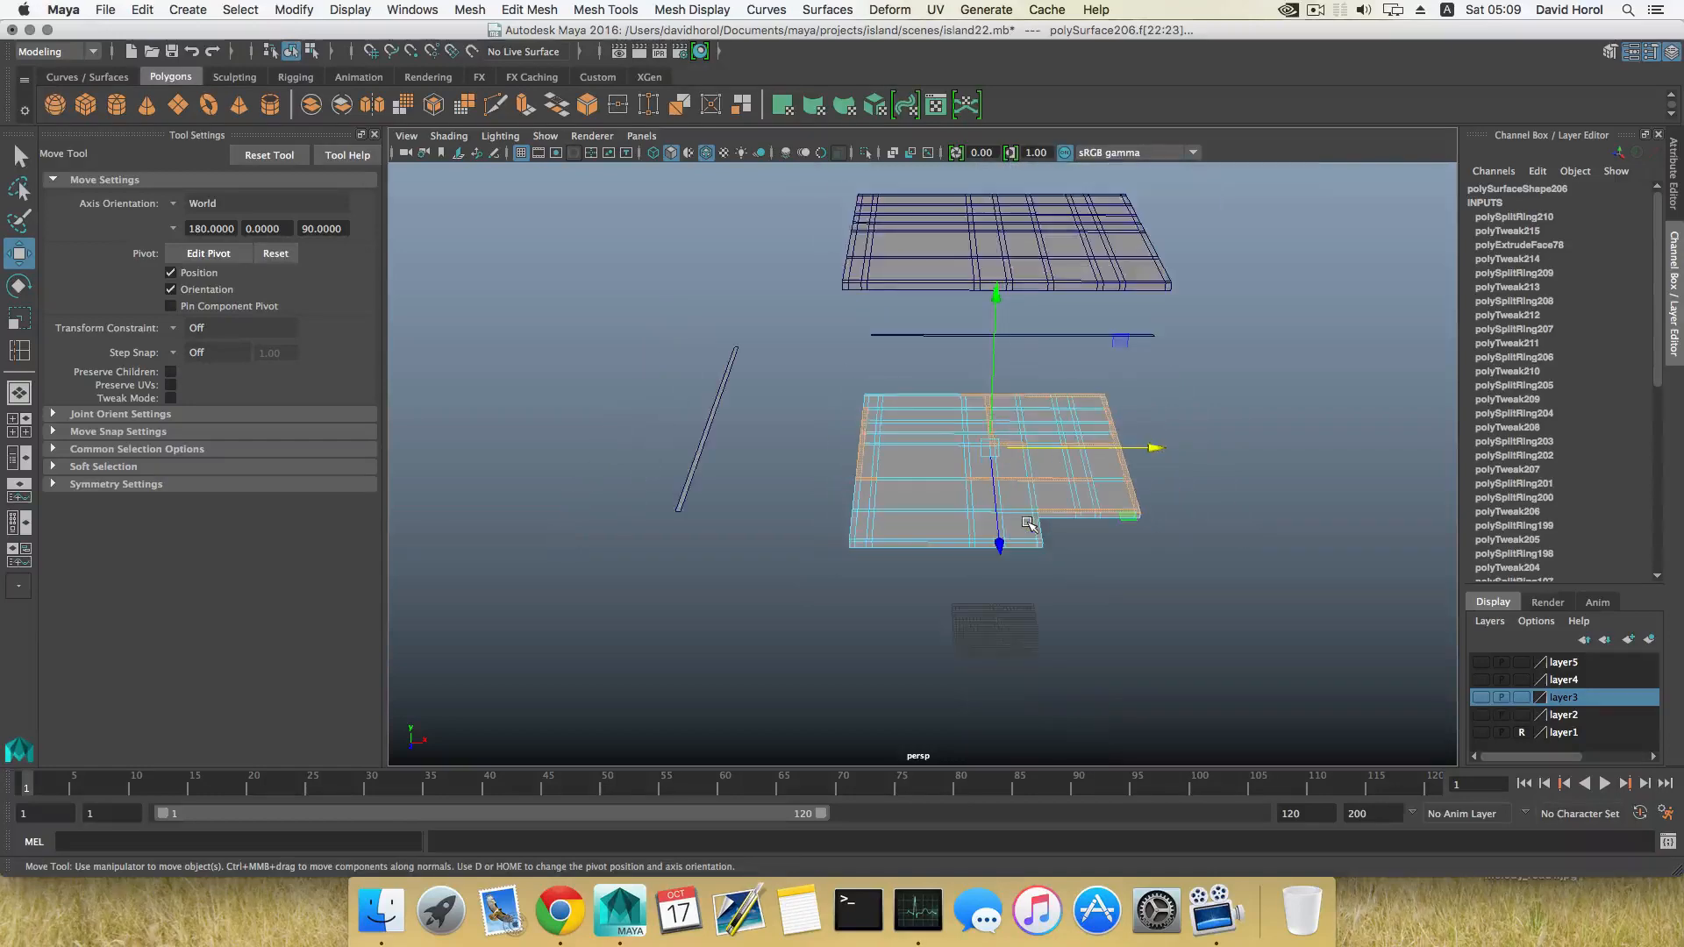
Examine the slab's selected wall-strip faces from several sides.
scroll(1009, 498, "down", 2)
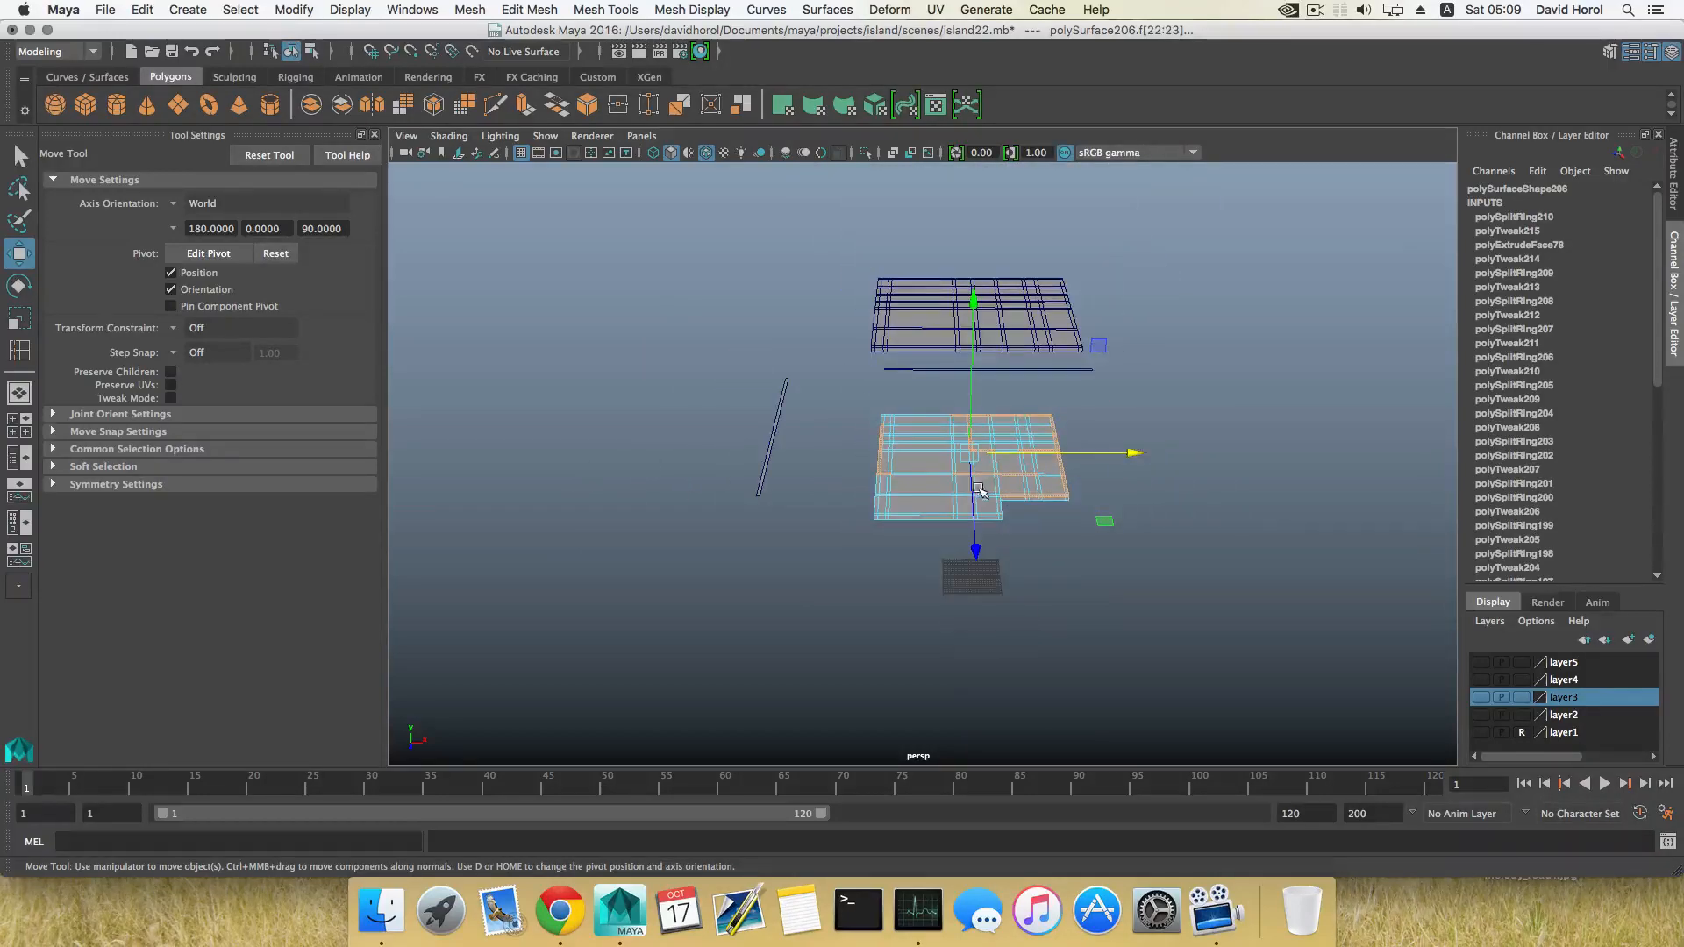
scroll(979, 490, "up", 3)
scroll(1028, 478, "up", 2)
left_click_drag(1023, 459, 829, 449, "alt")
scroll(827, 497, "down", 3)
scroll(1068, 515, "up", 4)
scroll(1000, 515, "down", 2)
mouse_move(940, 508)
left_mouse_down("alt")
mouse_move(840, 520)
mouse_move(952, 524)
left_mouse_up("alt")
left_click_drag(974, 400, 844, 452, "alt")
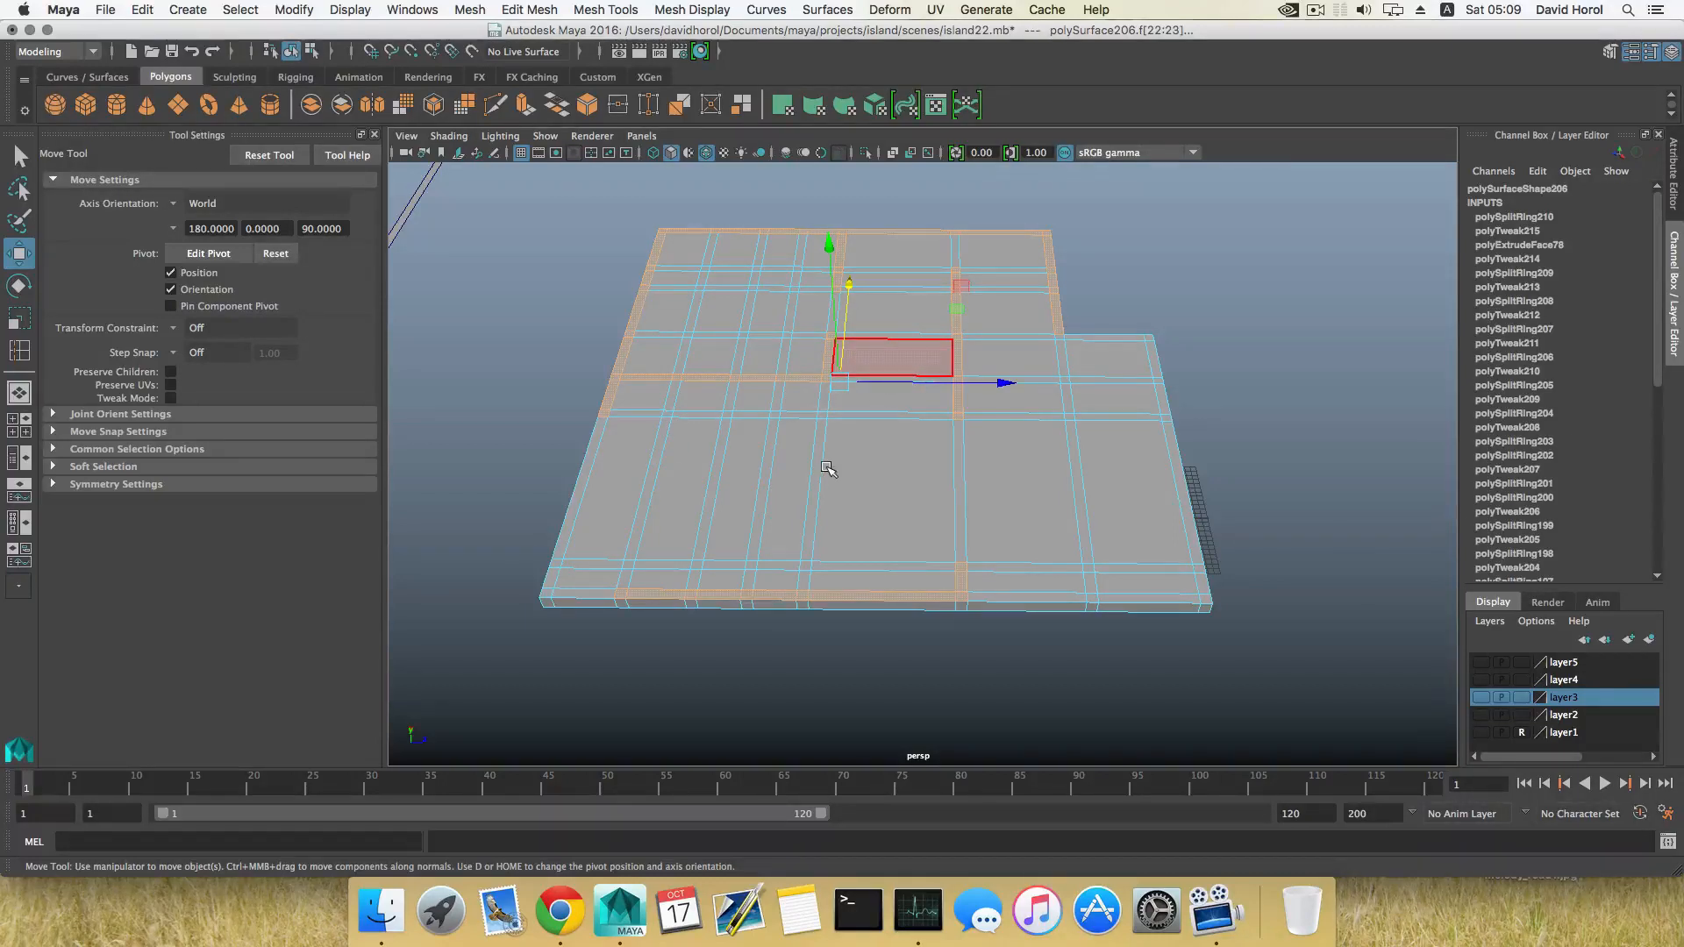
middle_click_drag(867, 441, 862, 485, "alt")
left_click_drag(862, 485, 860, 459, "alt")
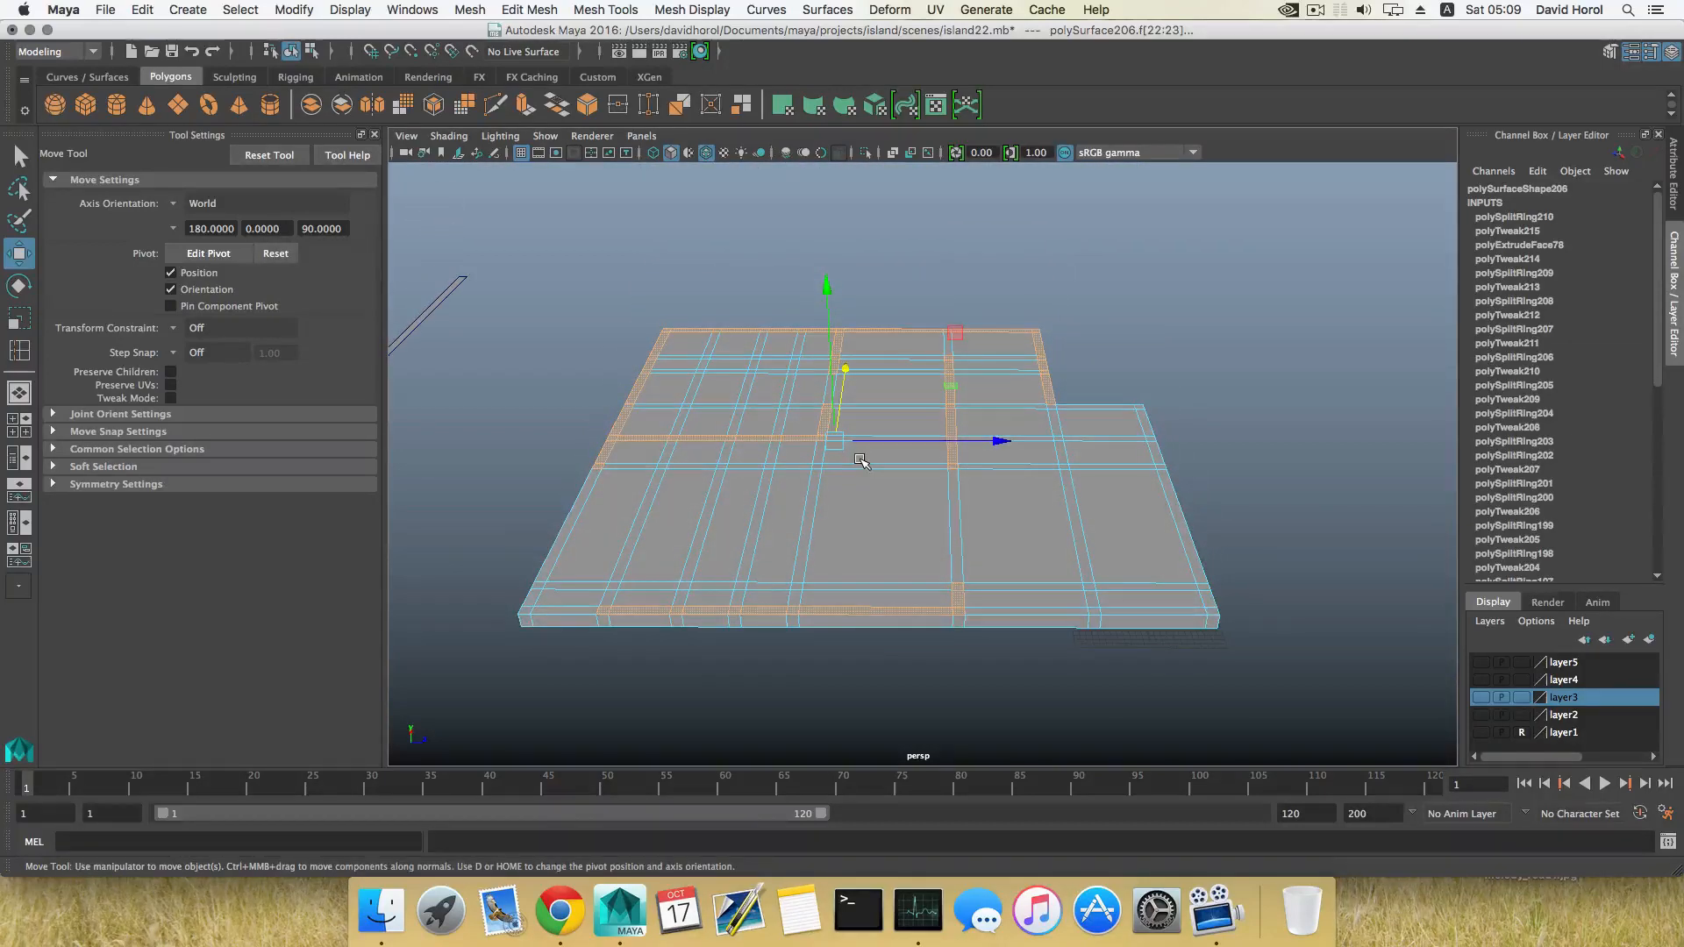
scroll(865, 463, "down", 5)
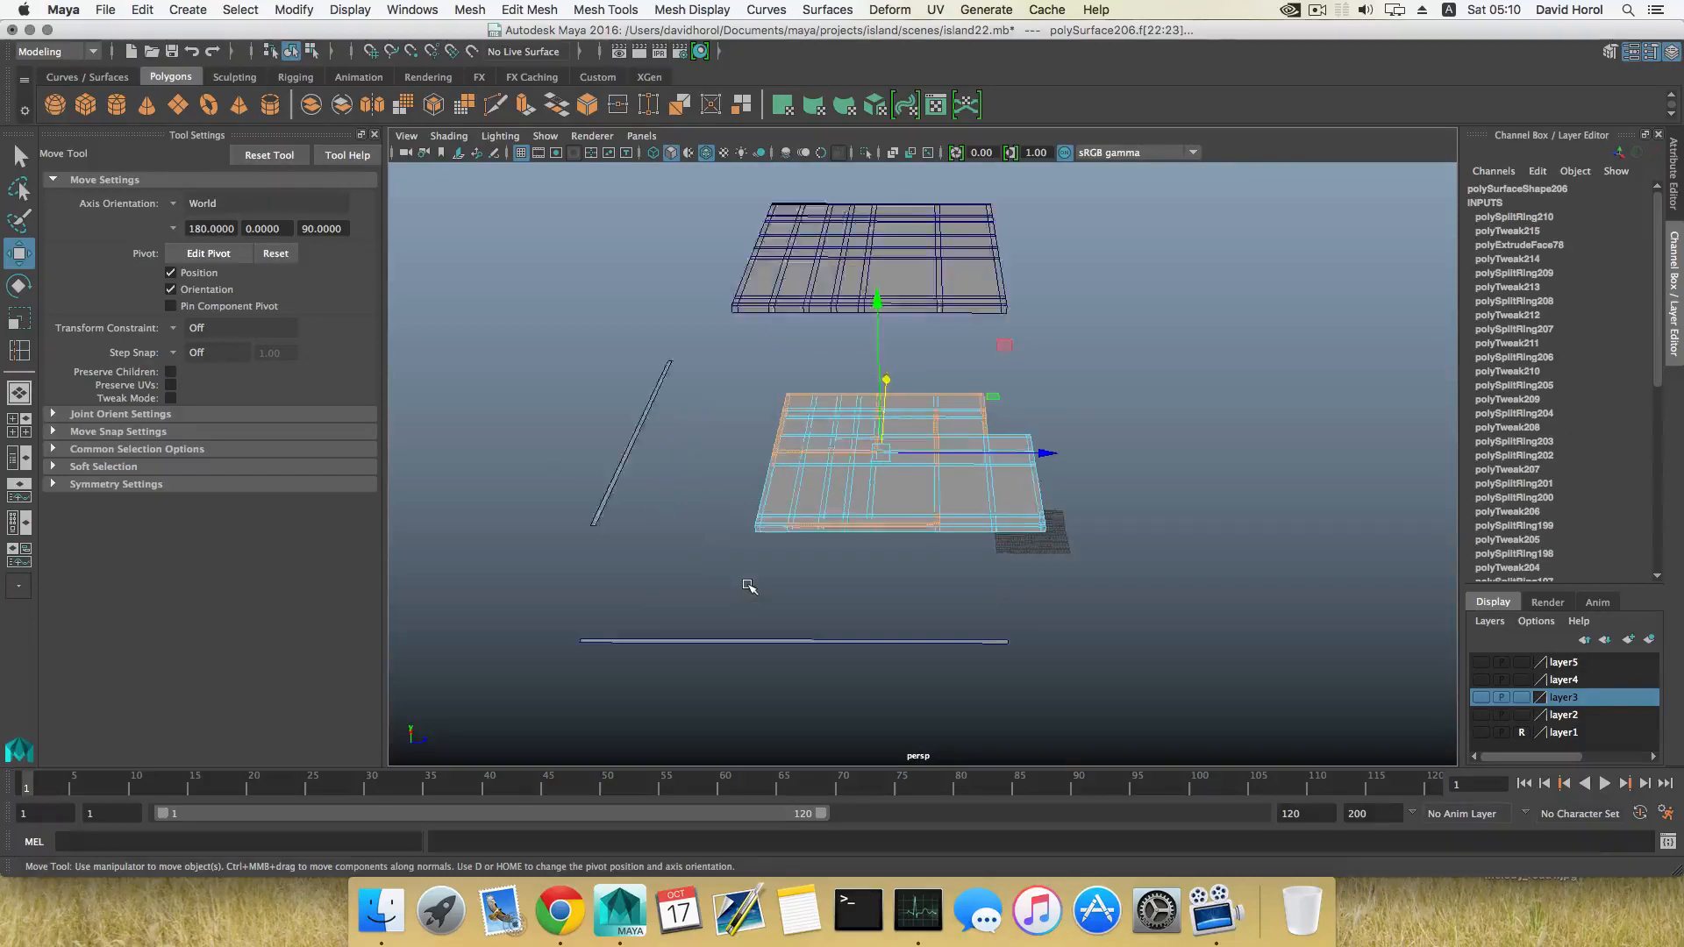
scroll(748, 586, "up", 5)
scroll(955, 532, "down", 4)
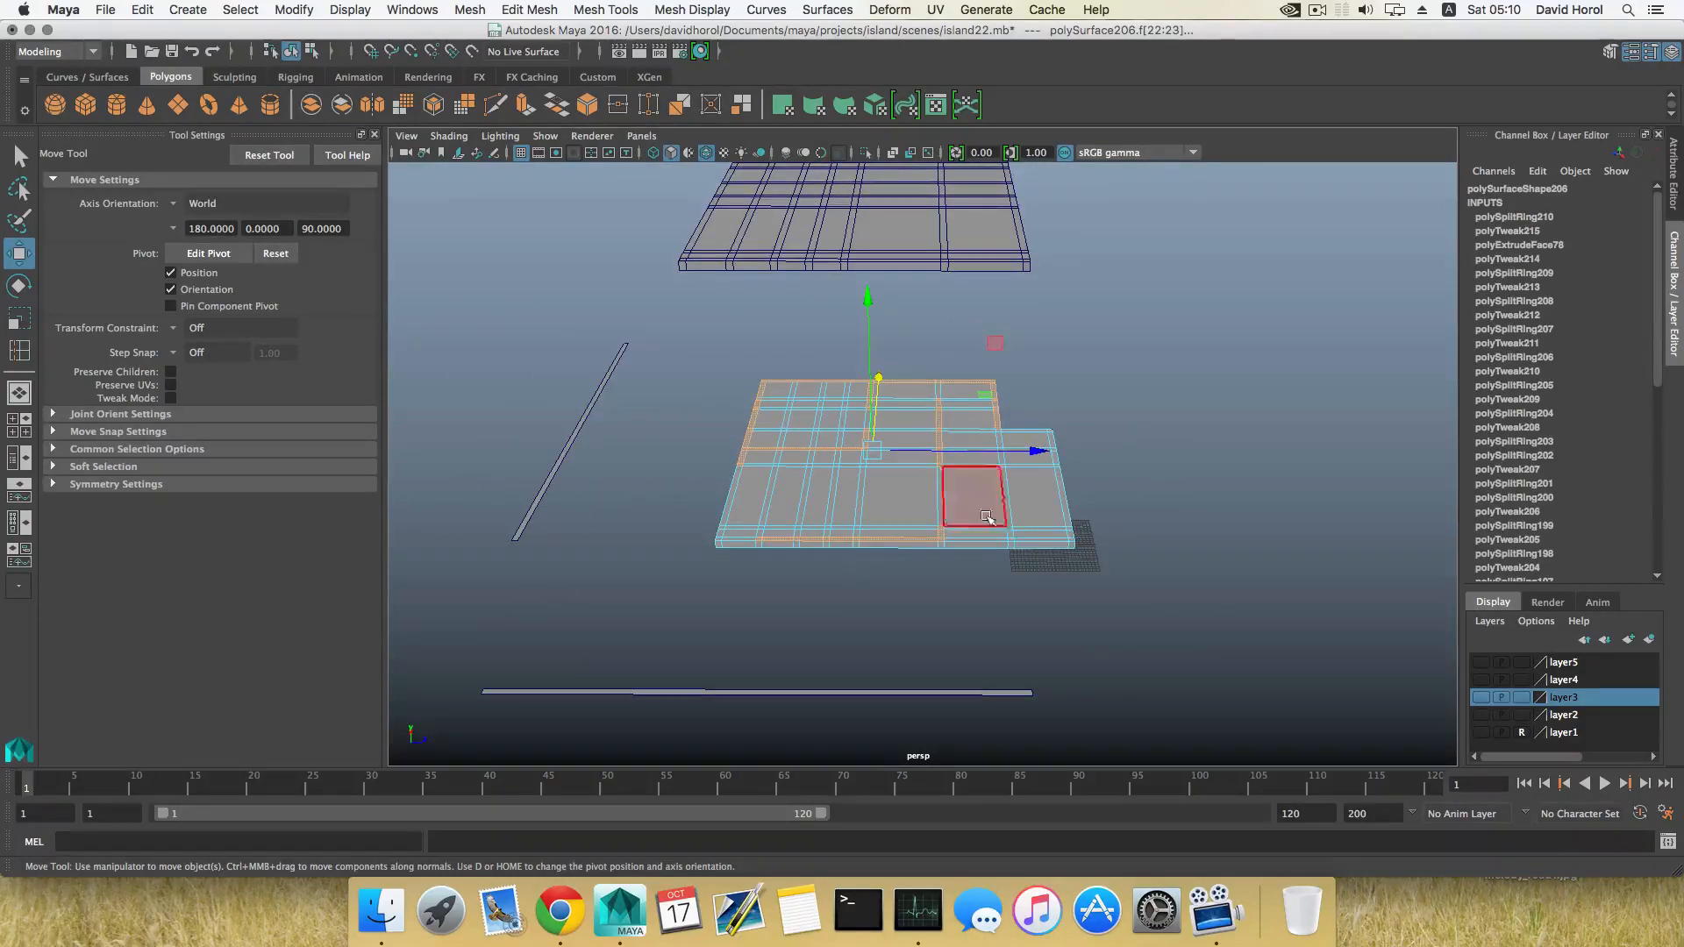
scroll(880, 577, "up", 5)
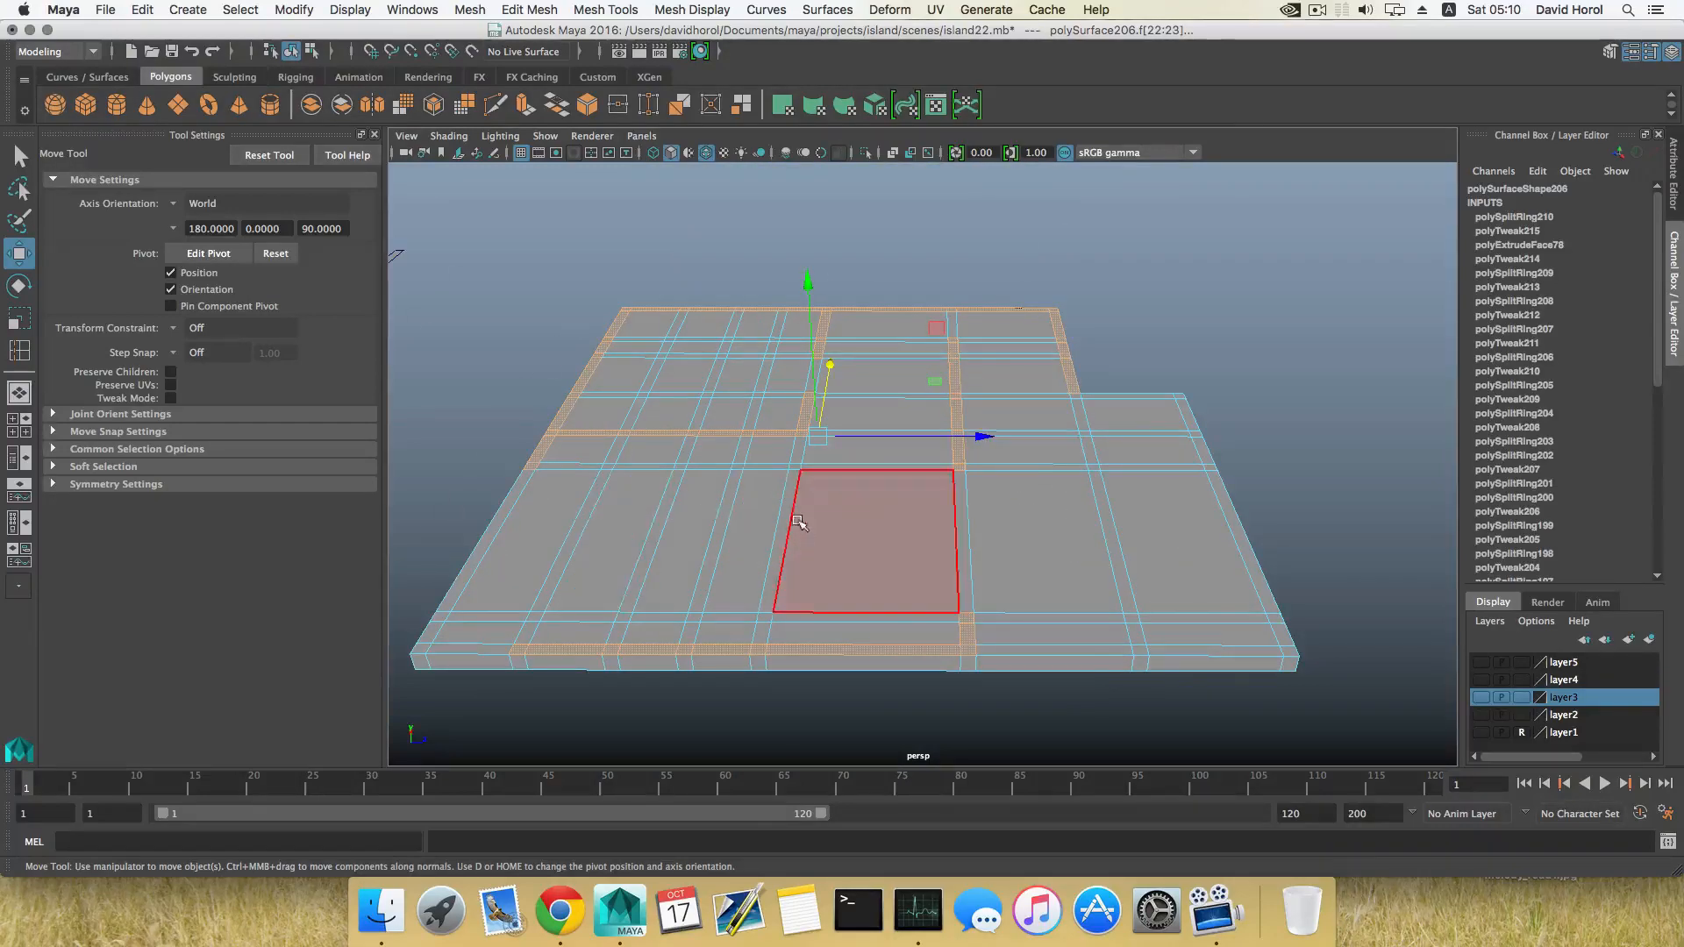
scroll(804, 537, "down", 3)
scroll(824, 538, "up", 5)
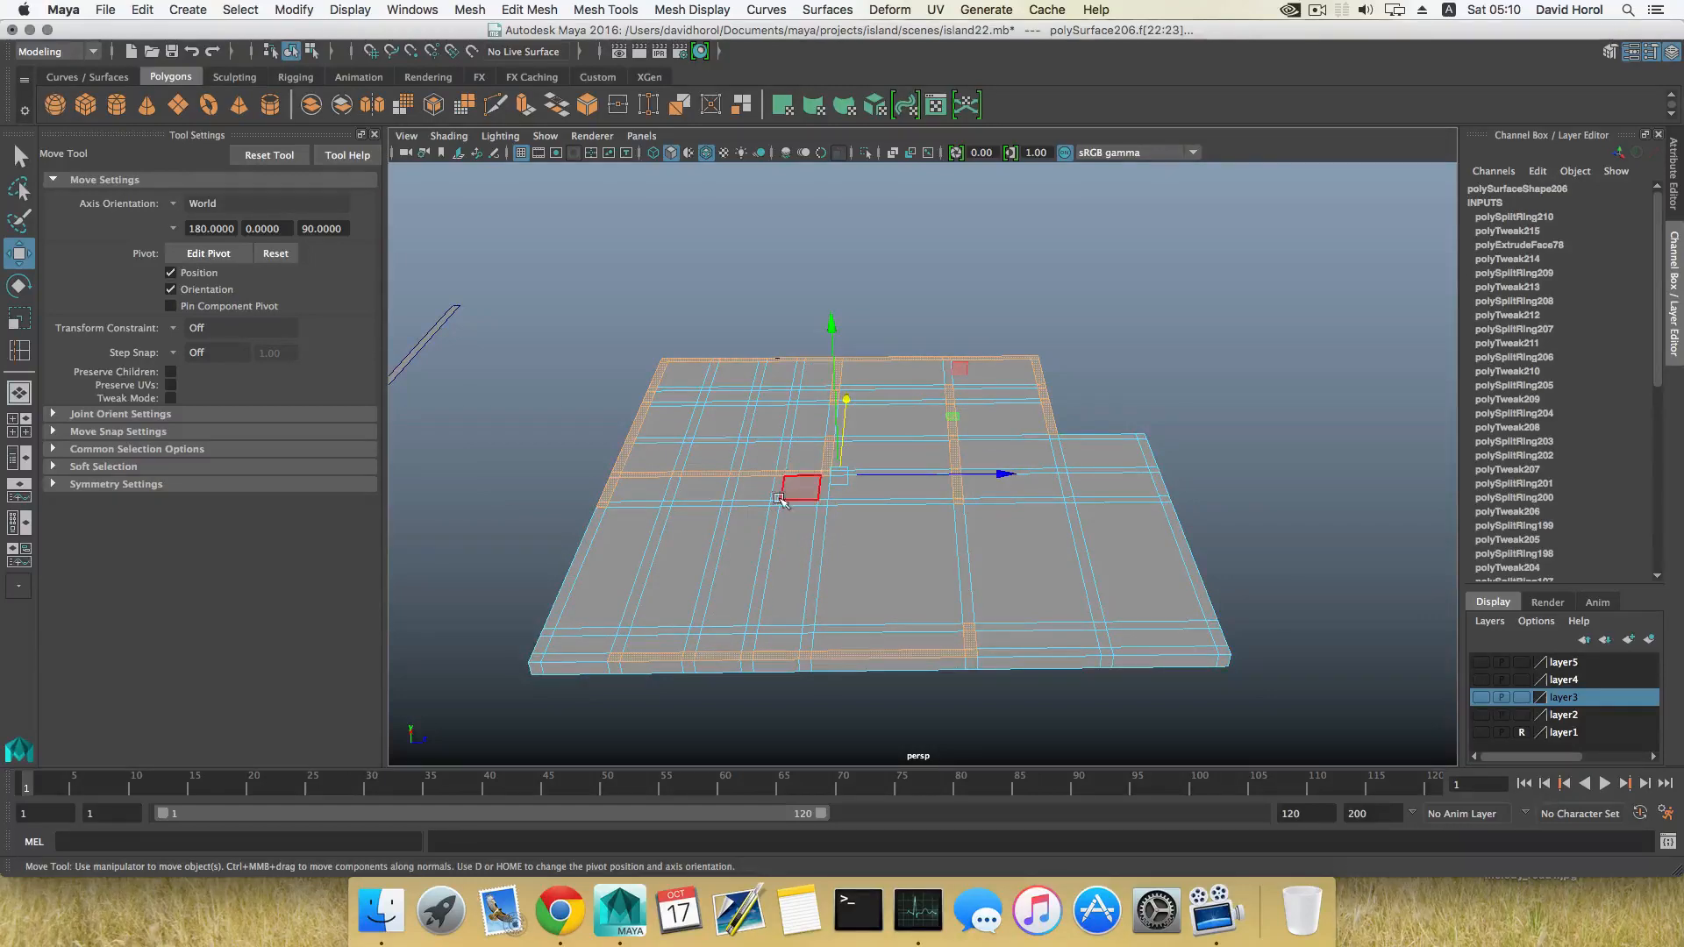
left_click_drag(780, 500, 885, 496, "alt")
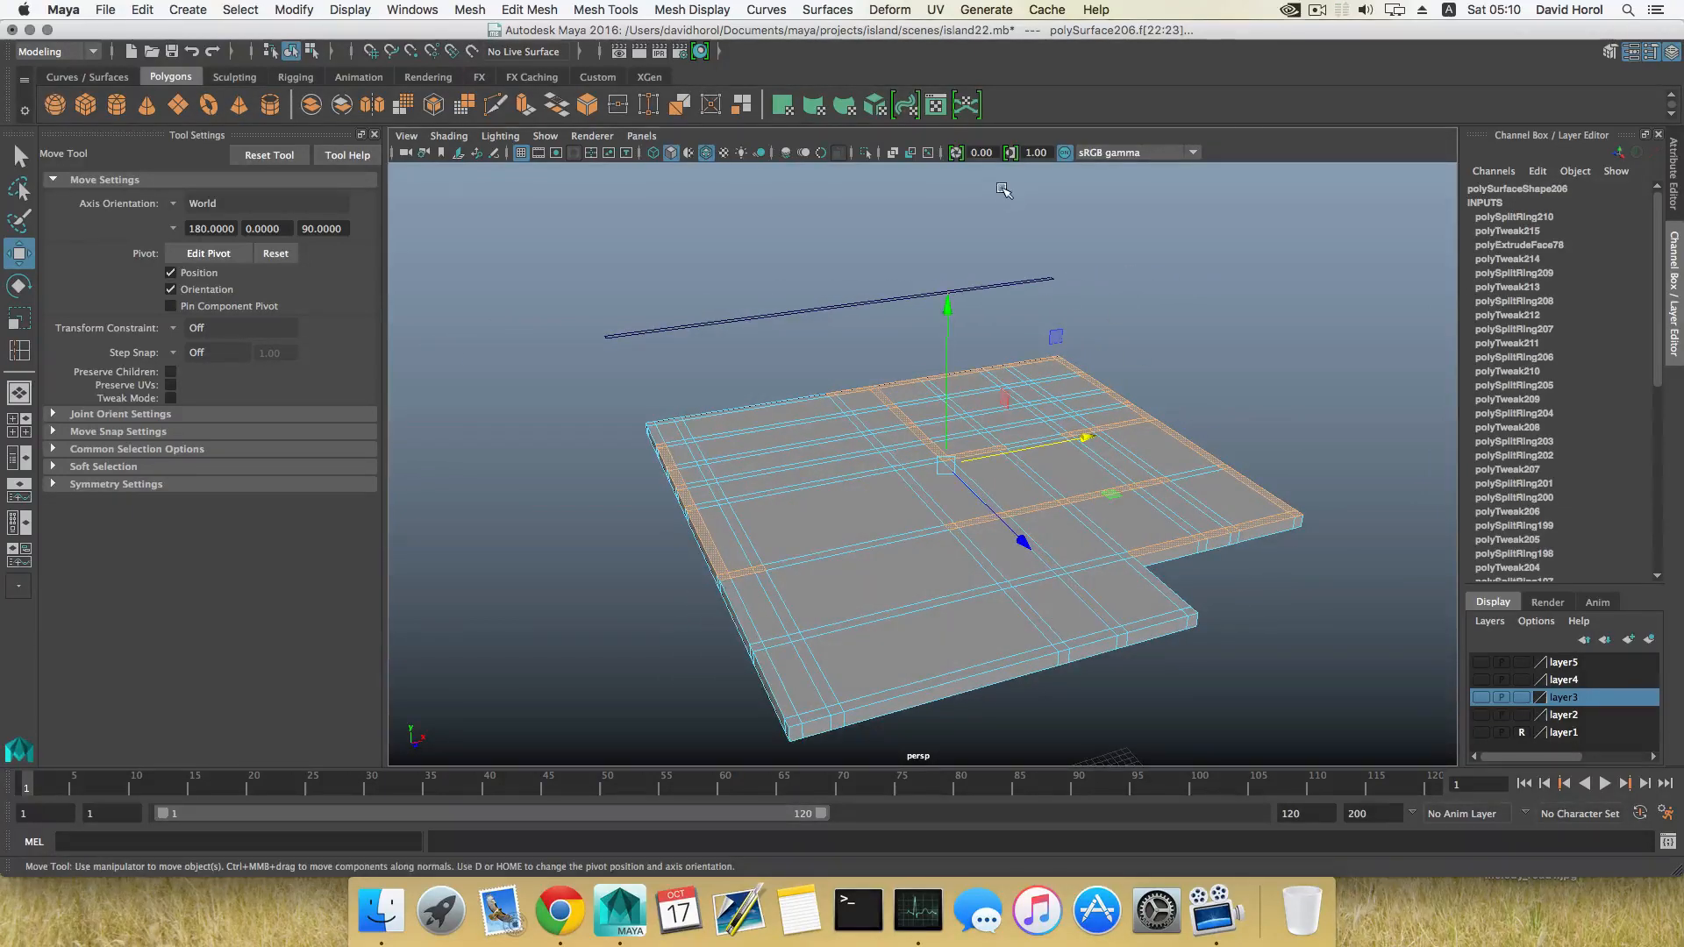
Extrude the selected wall-strip faces and raise them to a height of about 39.4 in Y.
left_click(524, 114)
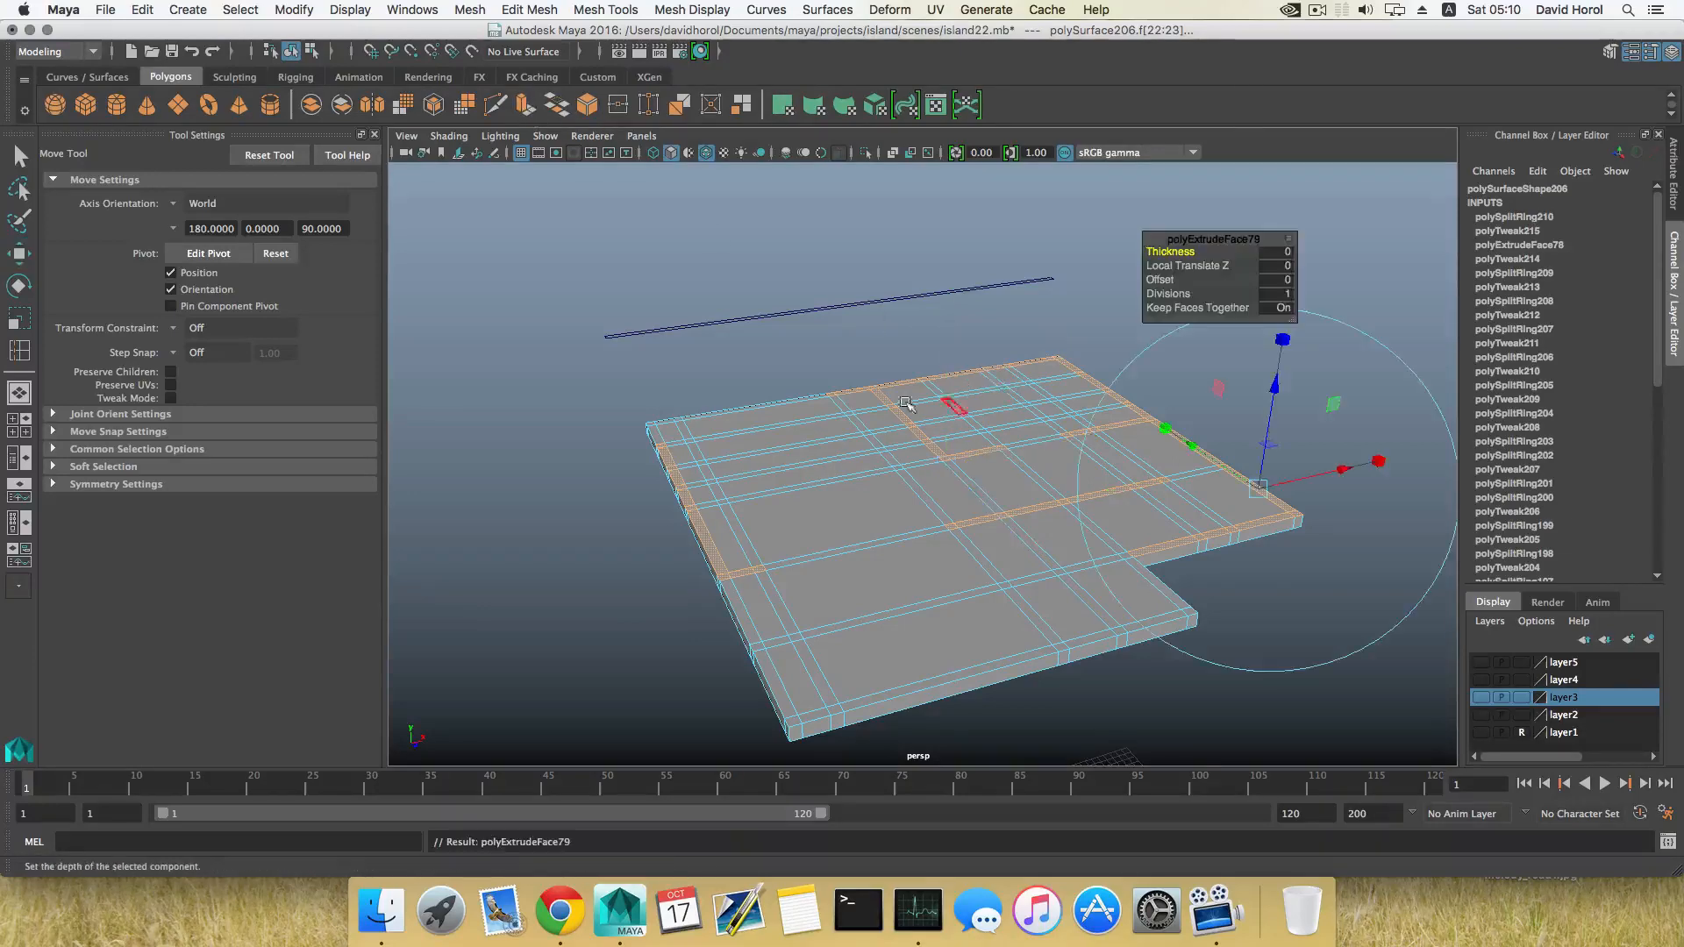
left_click_drag(842, 412, 1034, 417, "alt")
key("w")
left_click_drag(833, 409, 856, 242, "alt")
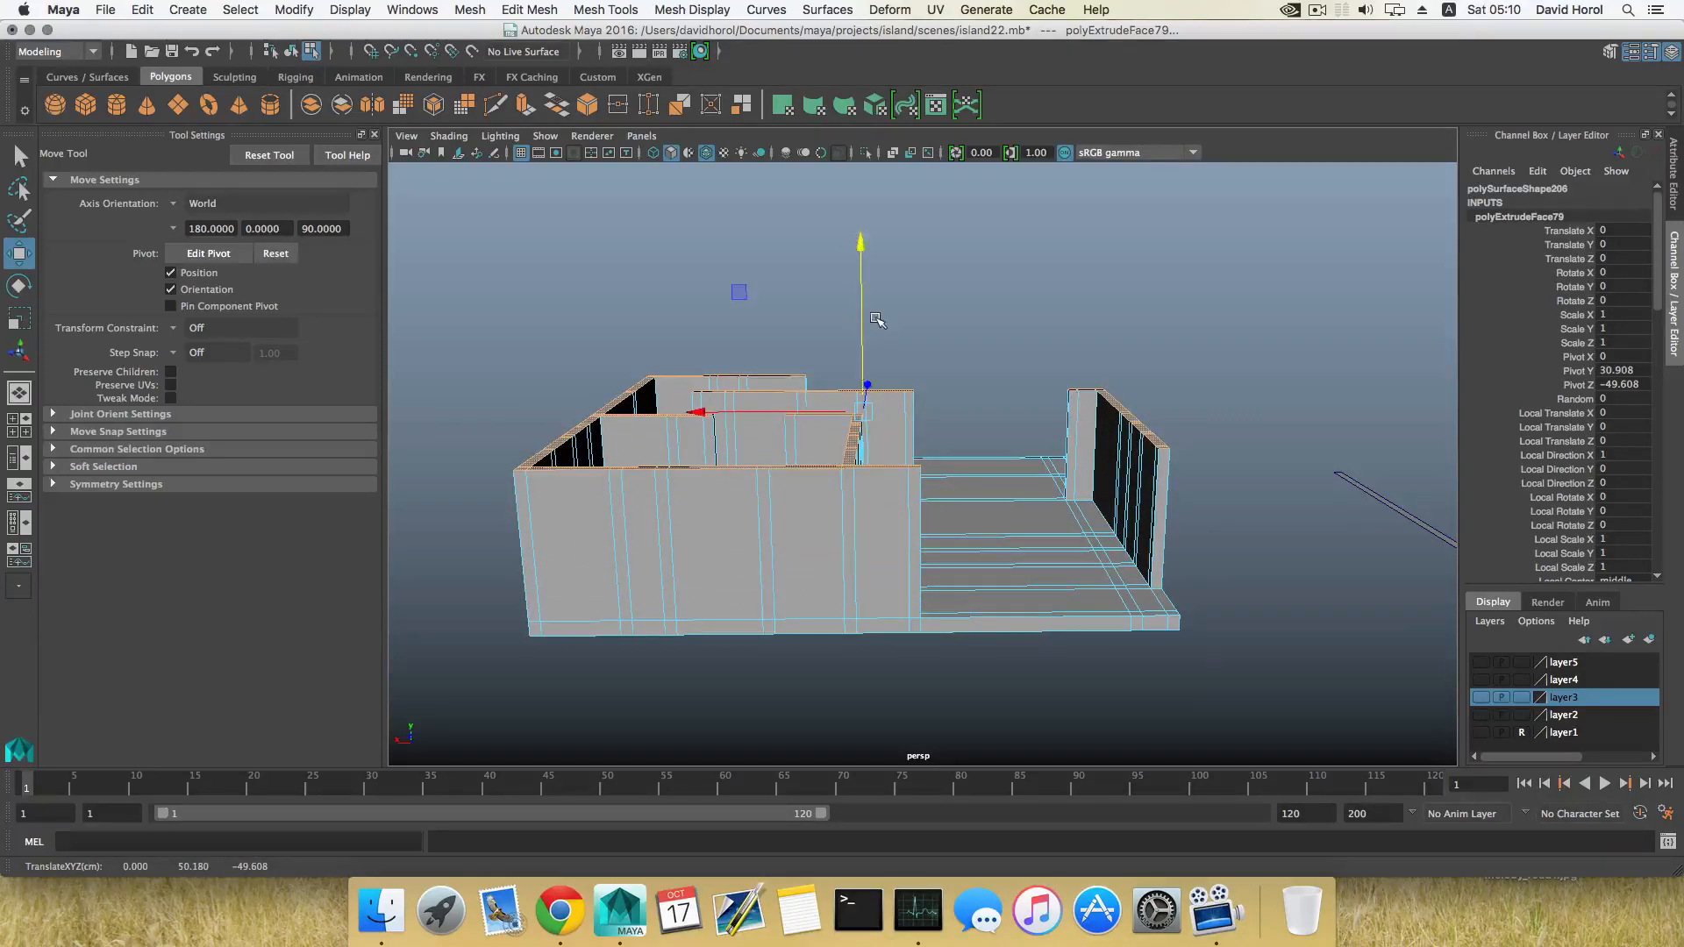
scroll(878, 322, "down", 2)
scroll(878, 337, "up", 4)
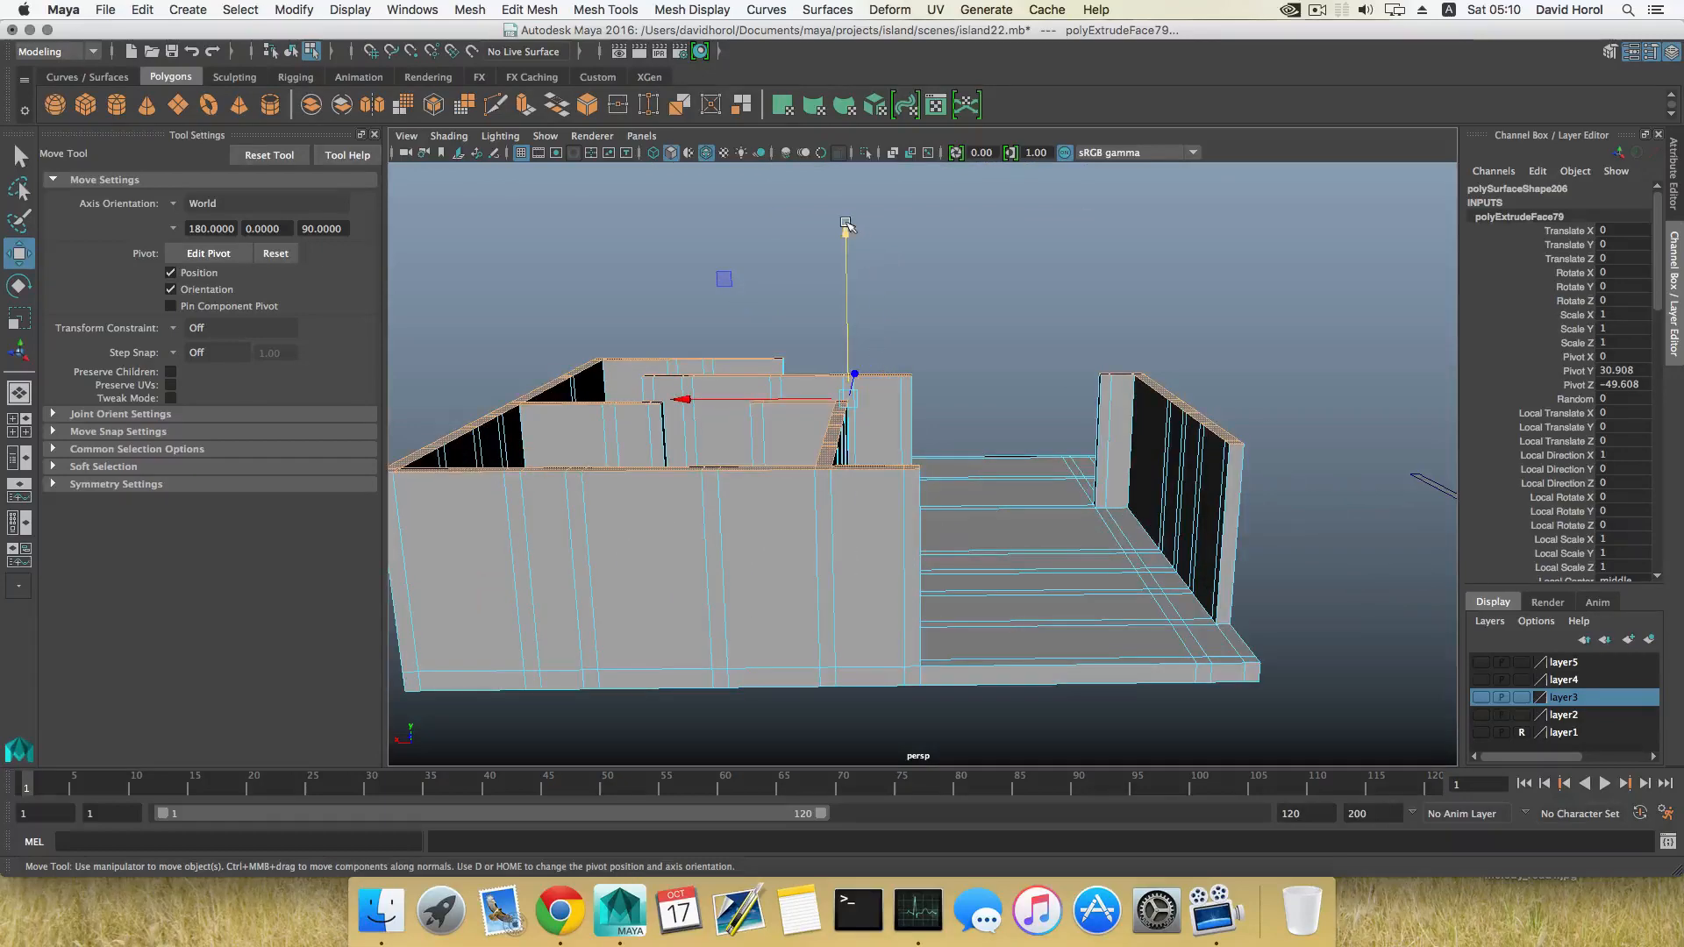
left_click_drag(845, 225, 926, 572)
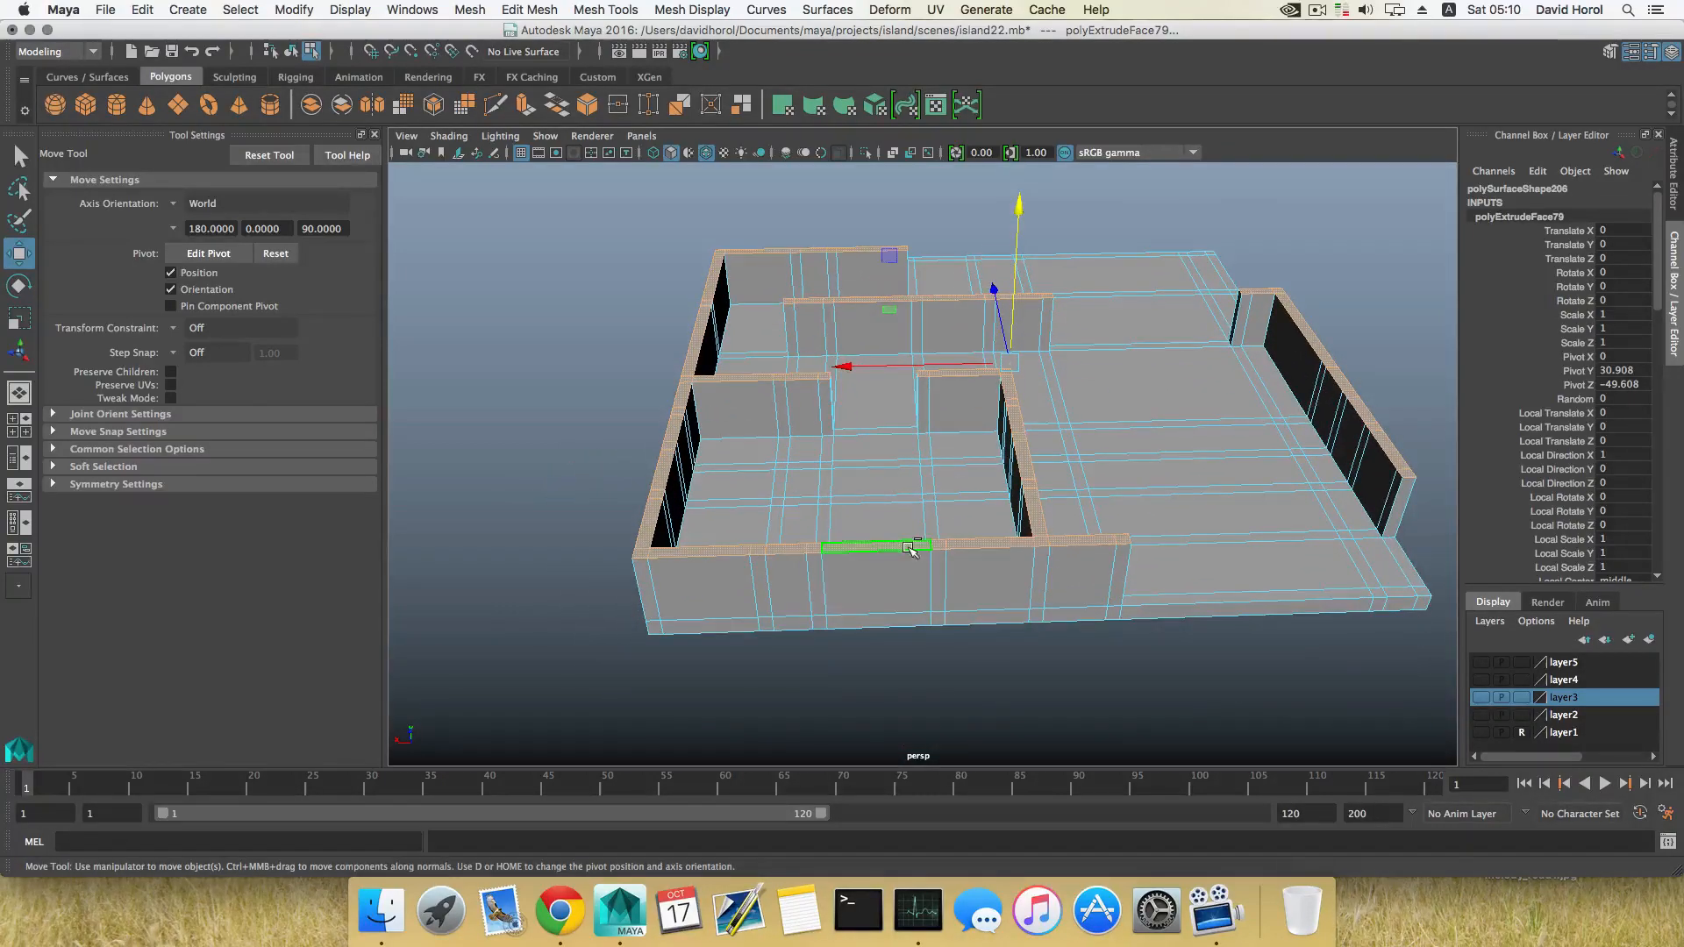
Take the window-width top face of the short outer wall out of the face selection and inspect the remaining wall tops.
left_click_drag(689, 541, 921, 528, "alt")
middle_click_drag(920, 528, 894, 532, "alt")
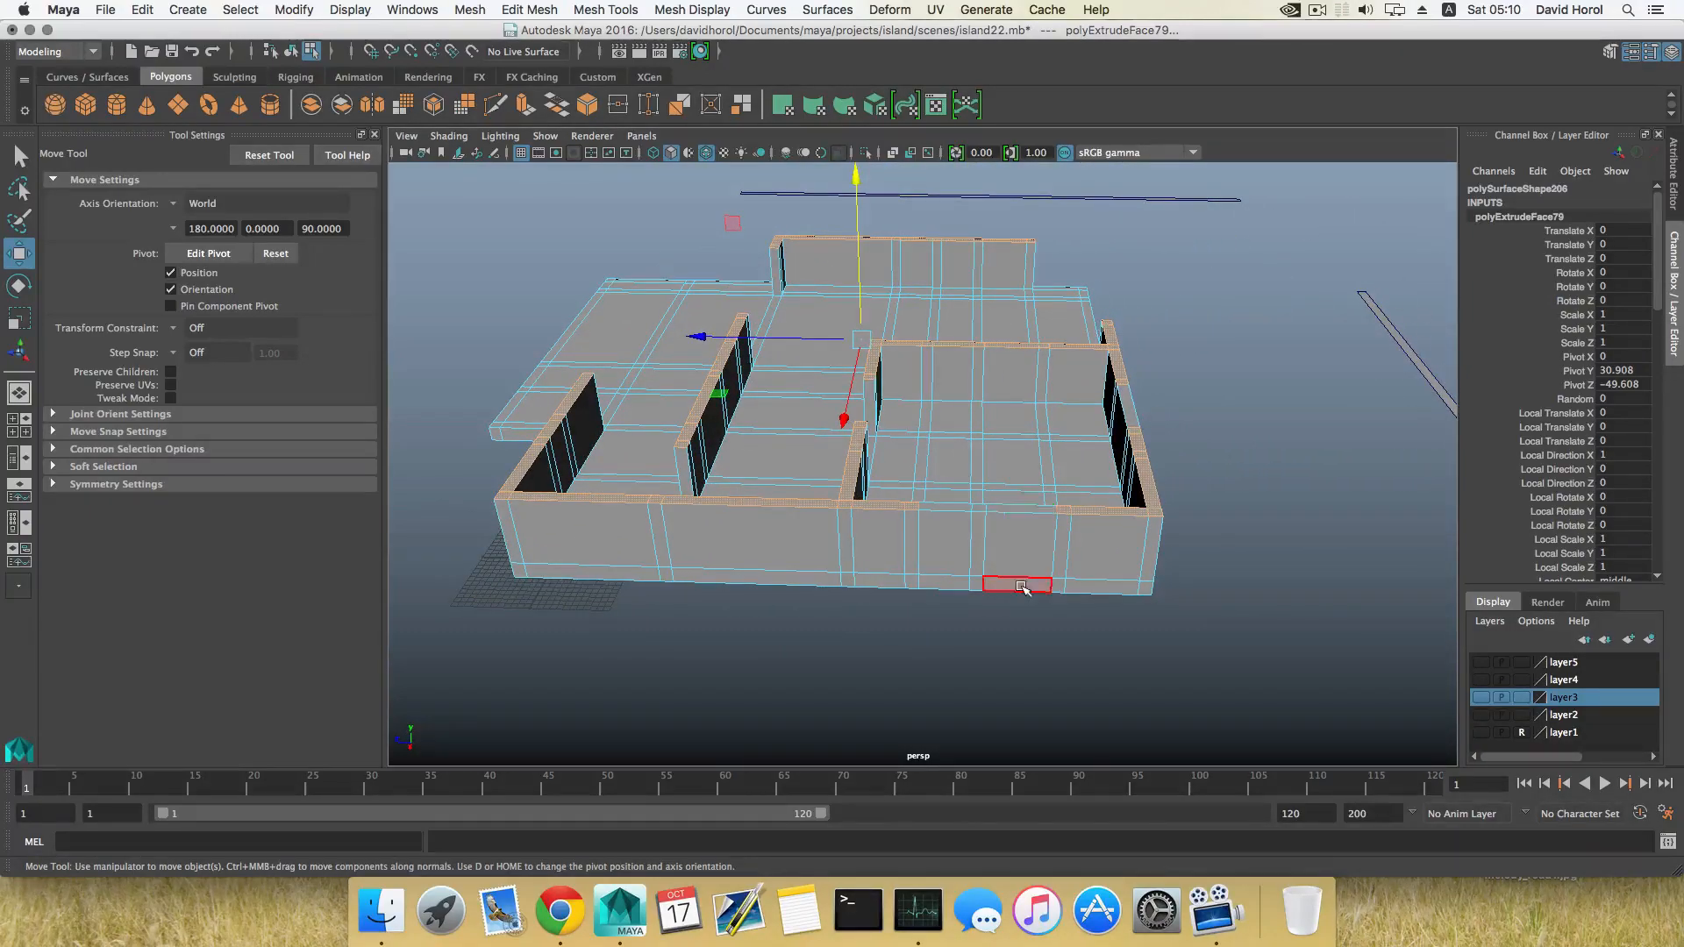
left_click_drag(1023, 588, 865, 578, "alt")
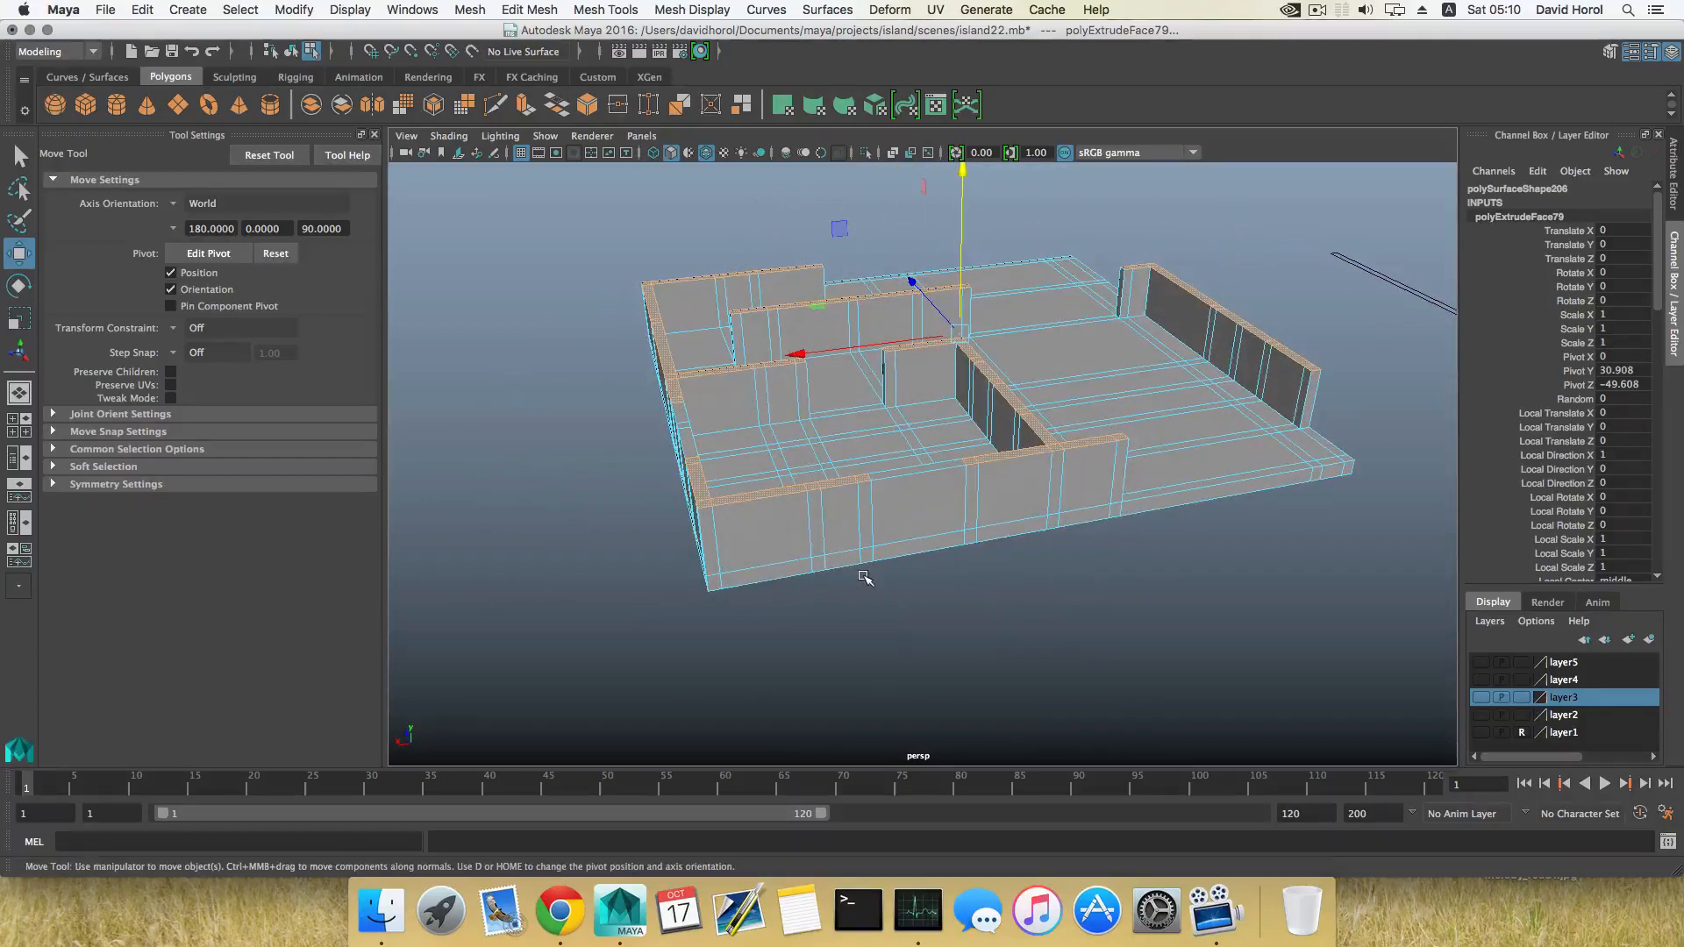
left_click_drag(898, 515, 804, 435, "alt")
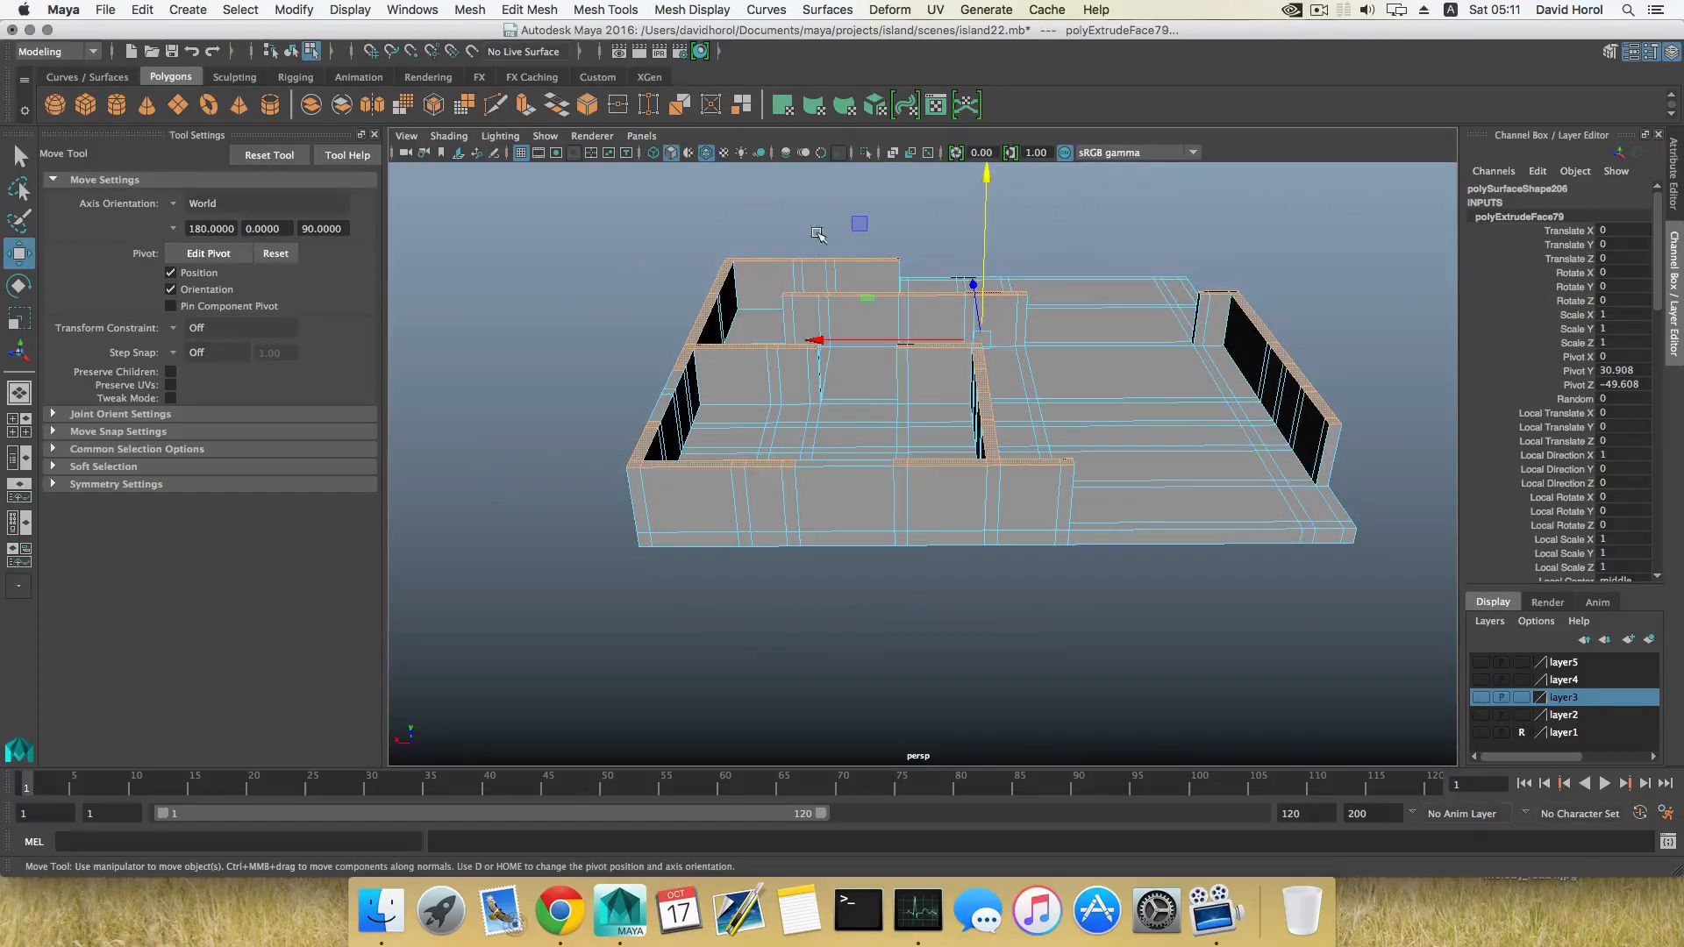
middle_click_drag(828, 434, 877, 434, "alt")
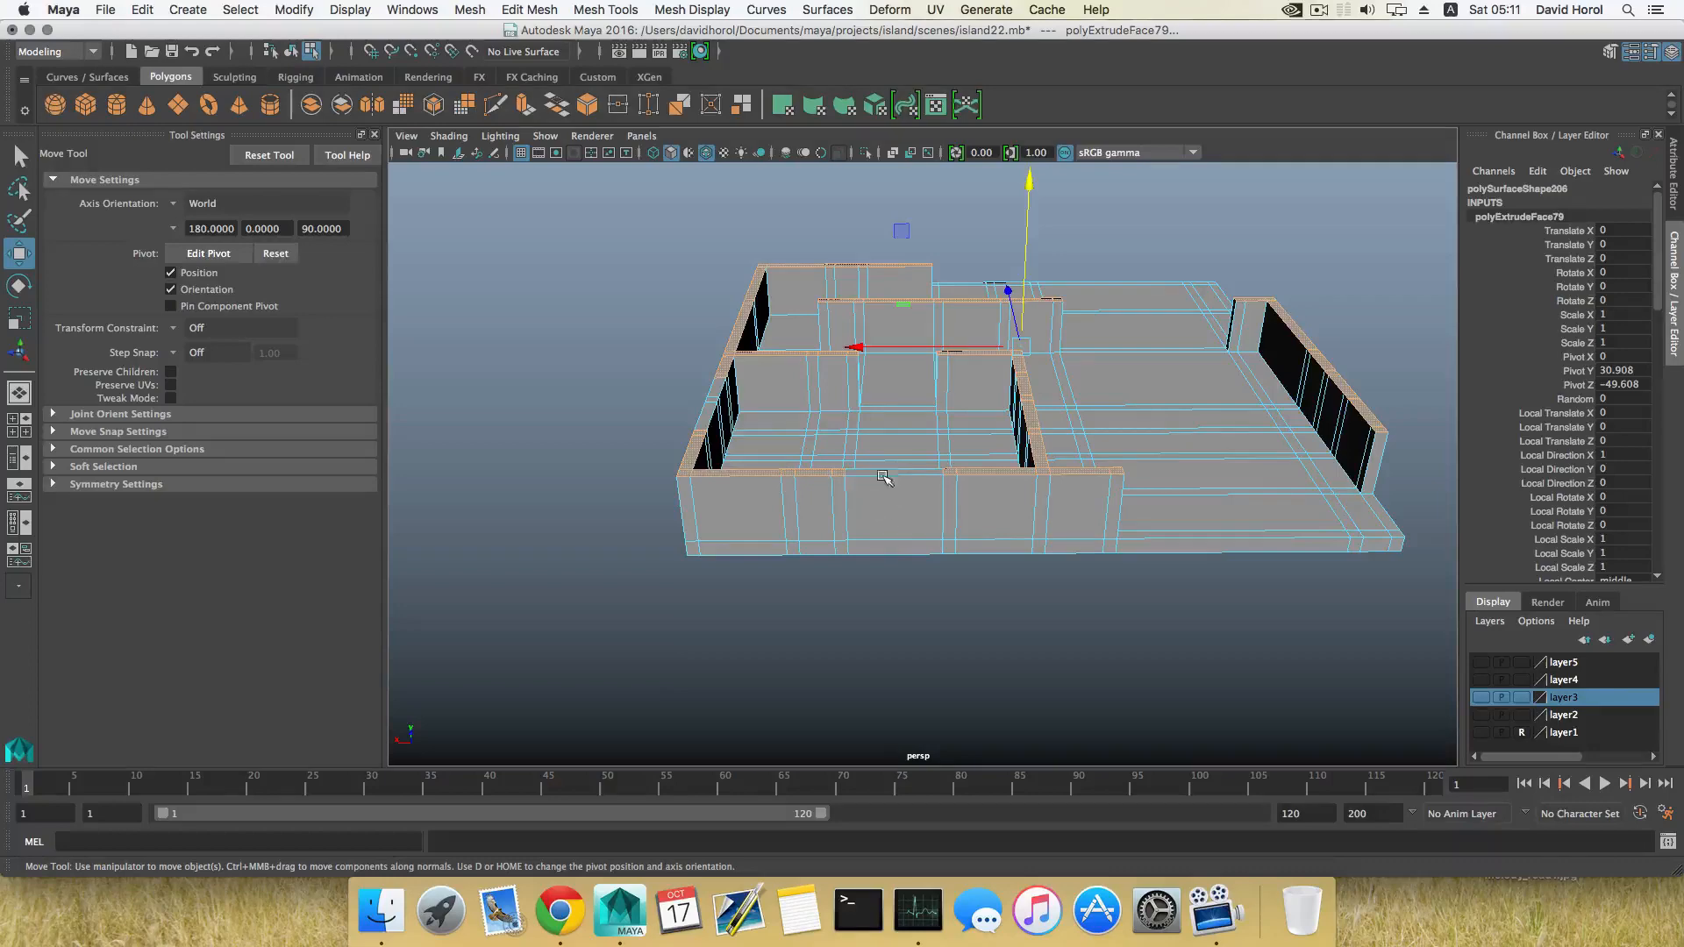
middle_click_drag(921, 470, 994, 532, "alt")
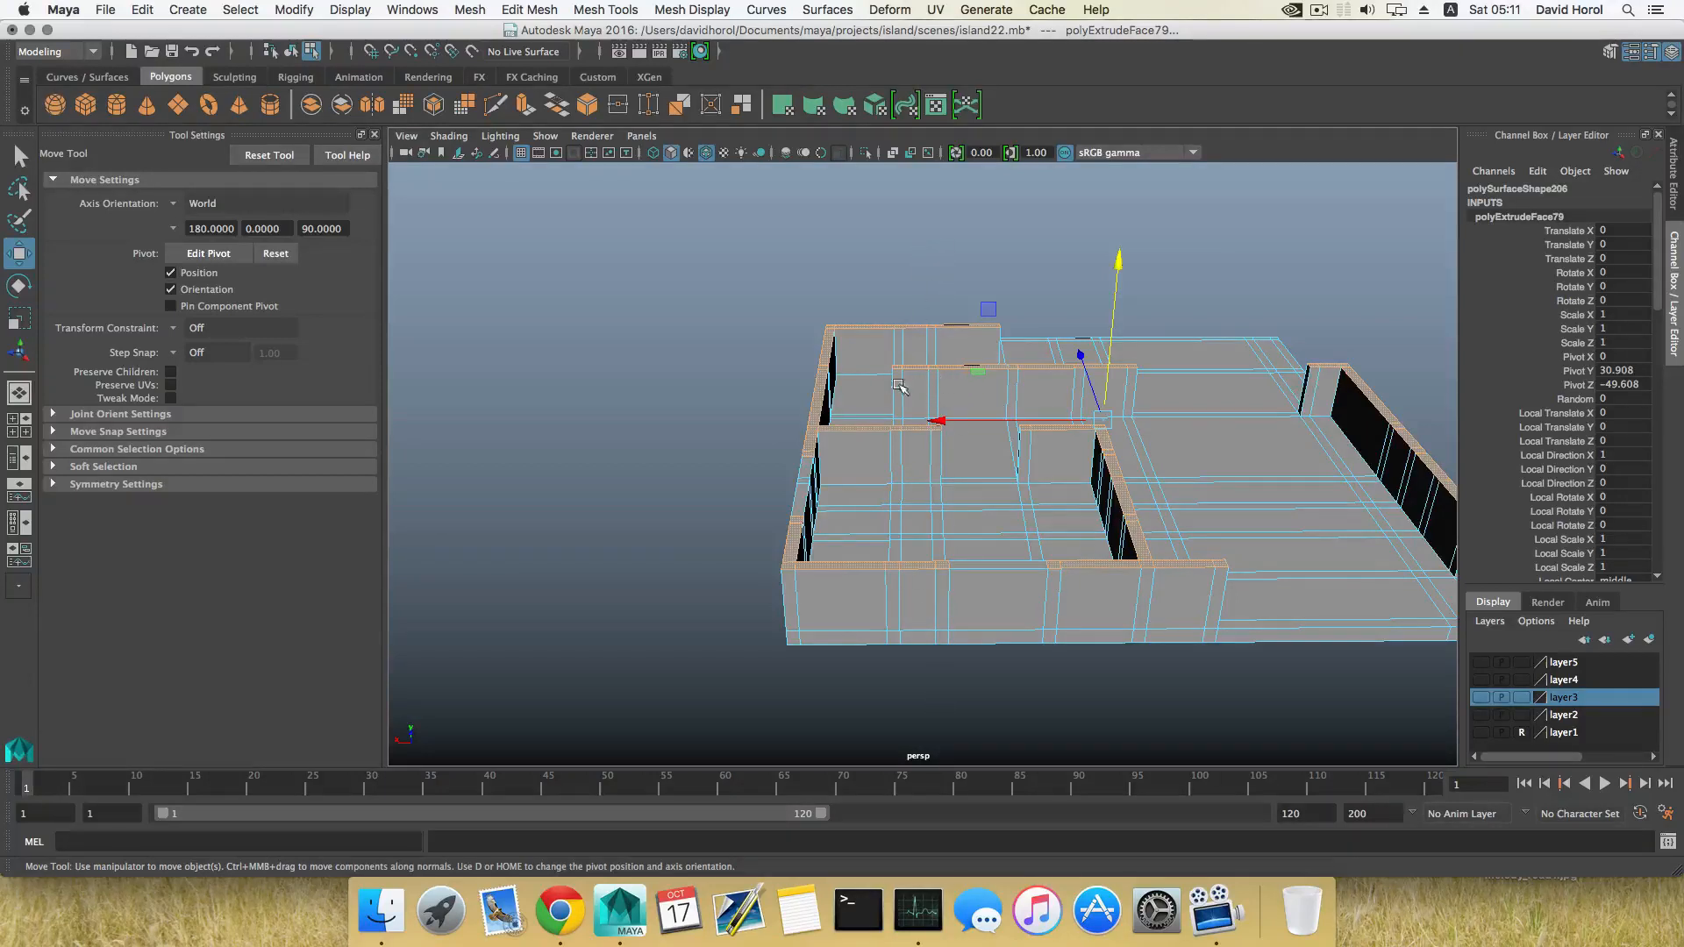
middle_click_drag(937, 430, 849, 426, "alt")
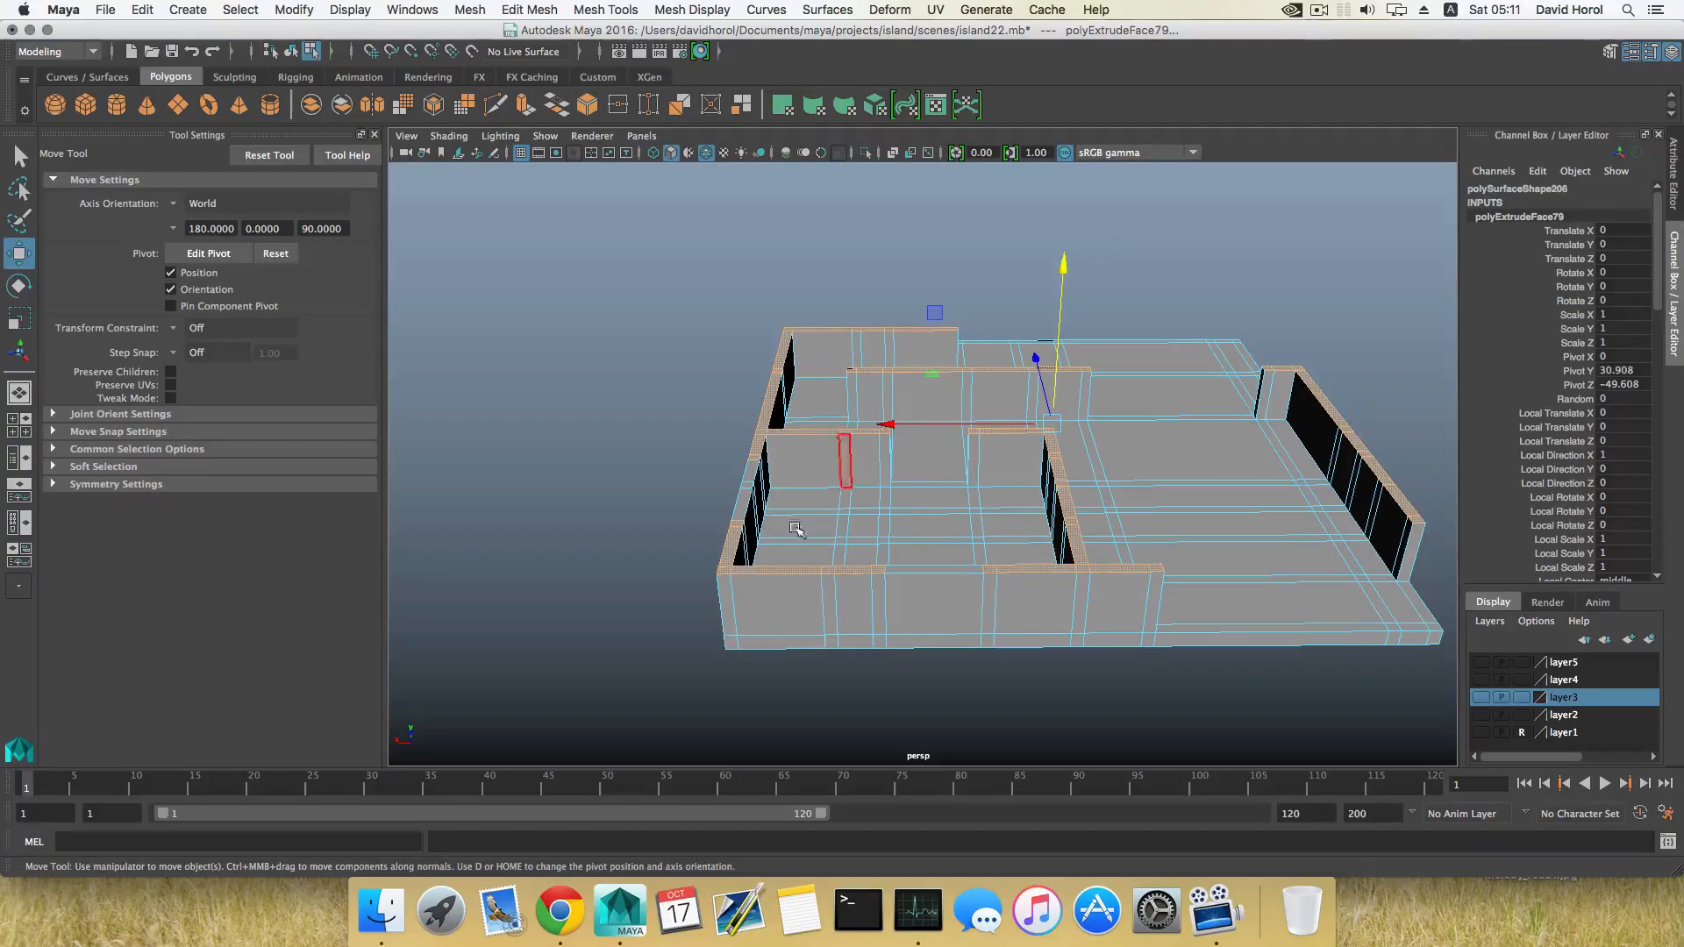
mouse_move(921, 511)
left_mouse_down("alt")
mouse_move(873, 516)
mouse_move(1032, 553)
mouse_move(894, 534)
mouse_move(908, 502)
left_mouse_up("alt")
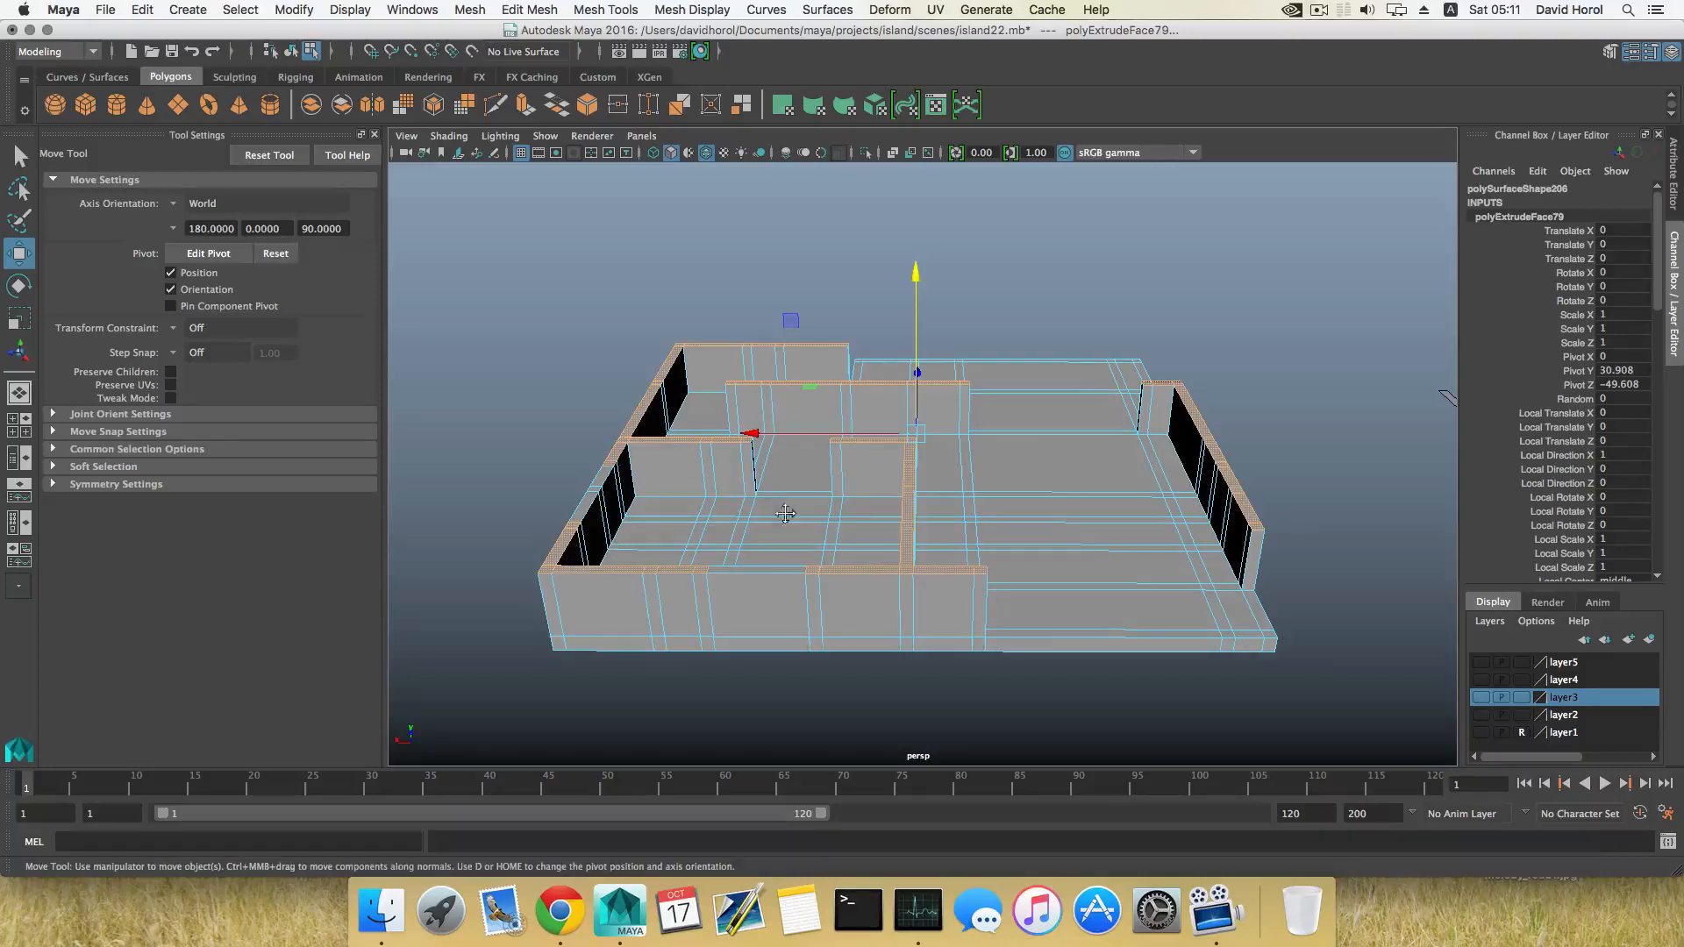
left_click_drag(786, 515, 750, 514, "alt")
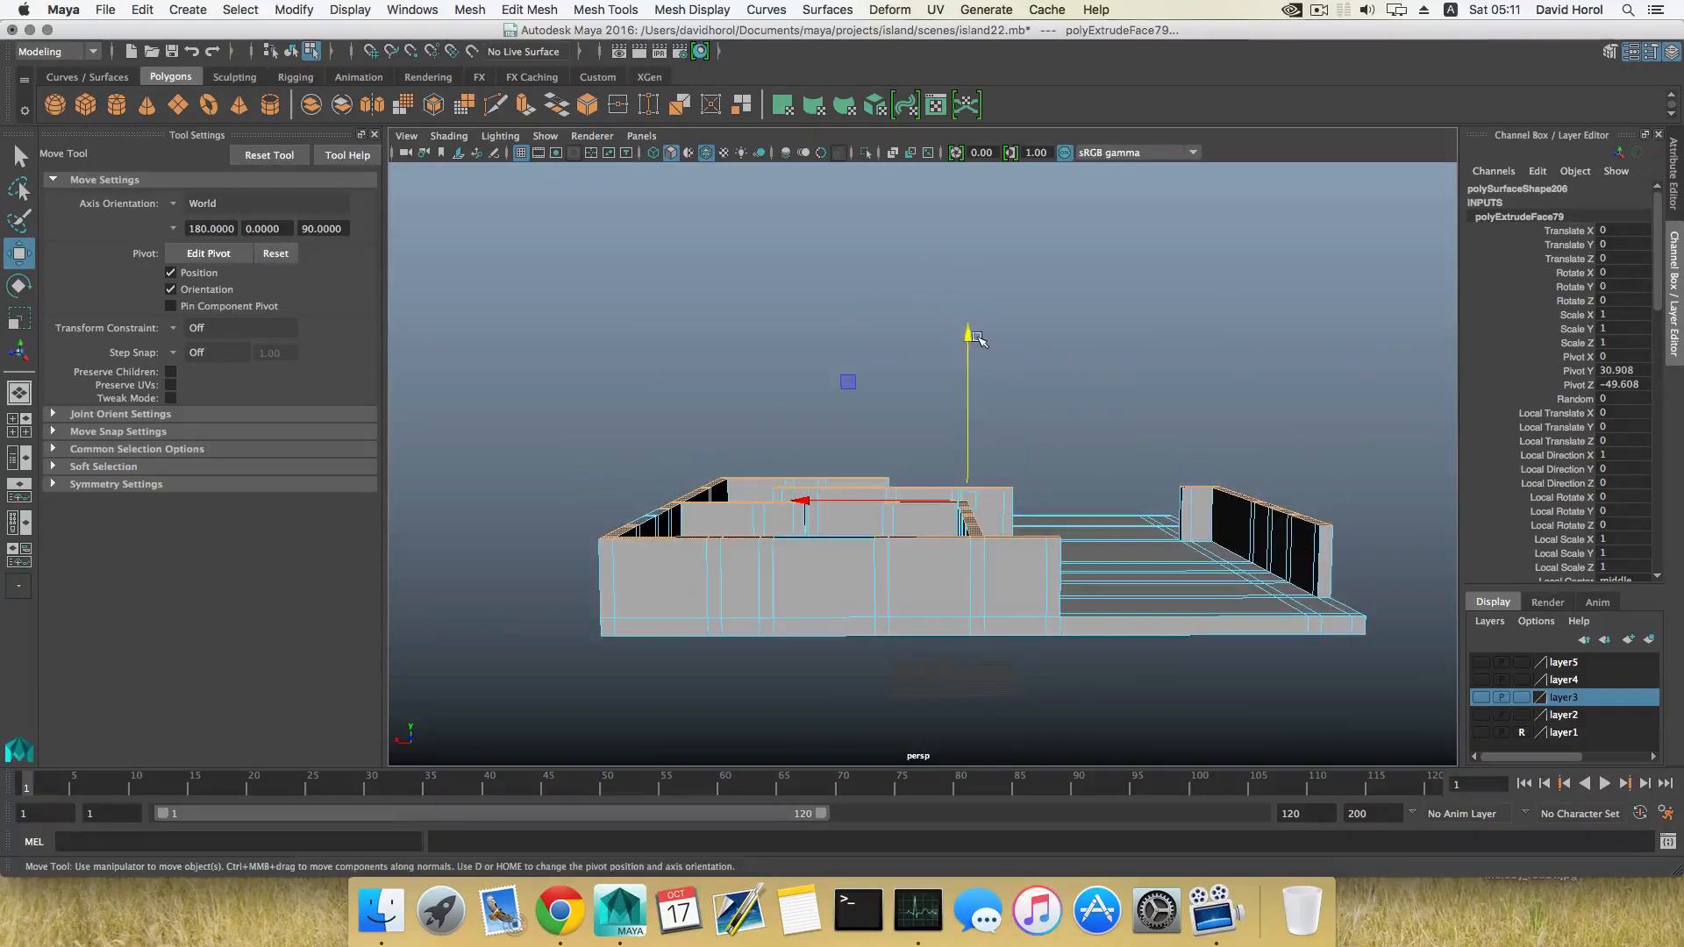
Extrude the selected wall tops again, raising them to about 50.6 in Y beside the window gap.
left_click_drag(970, 342, 965, 340)
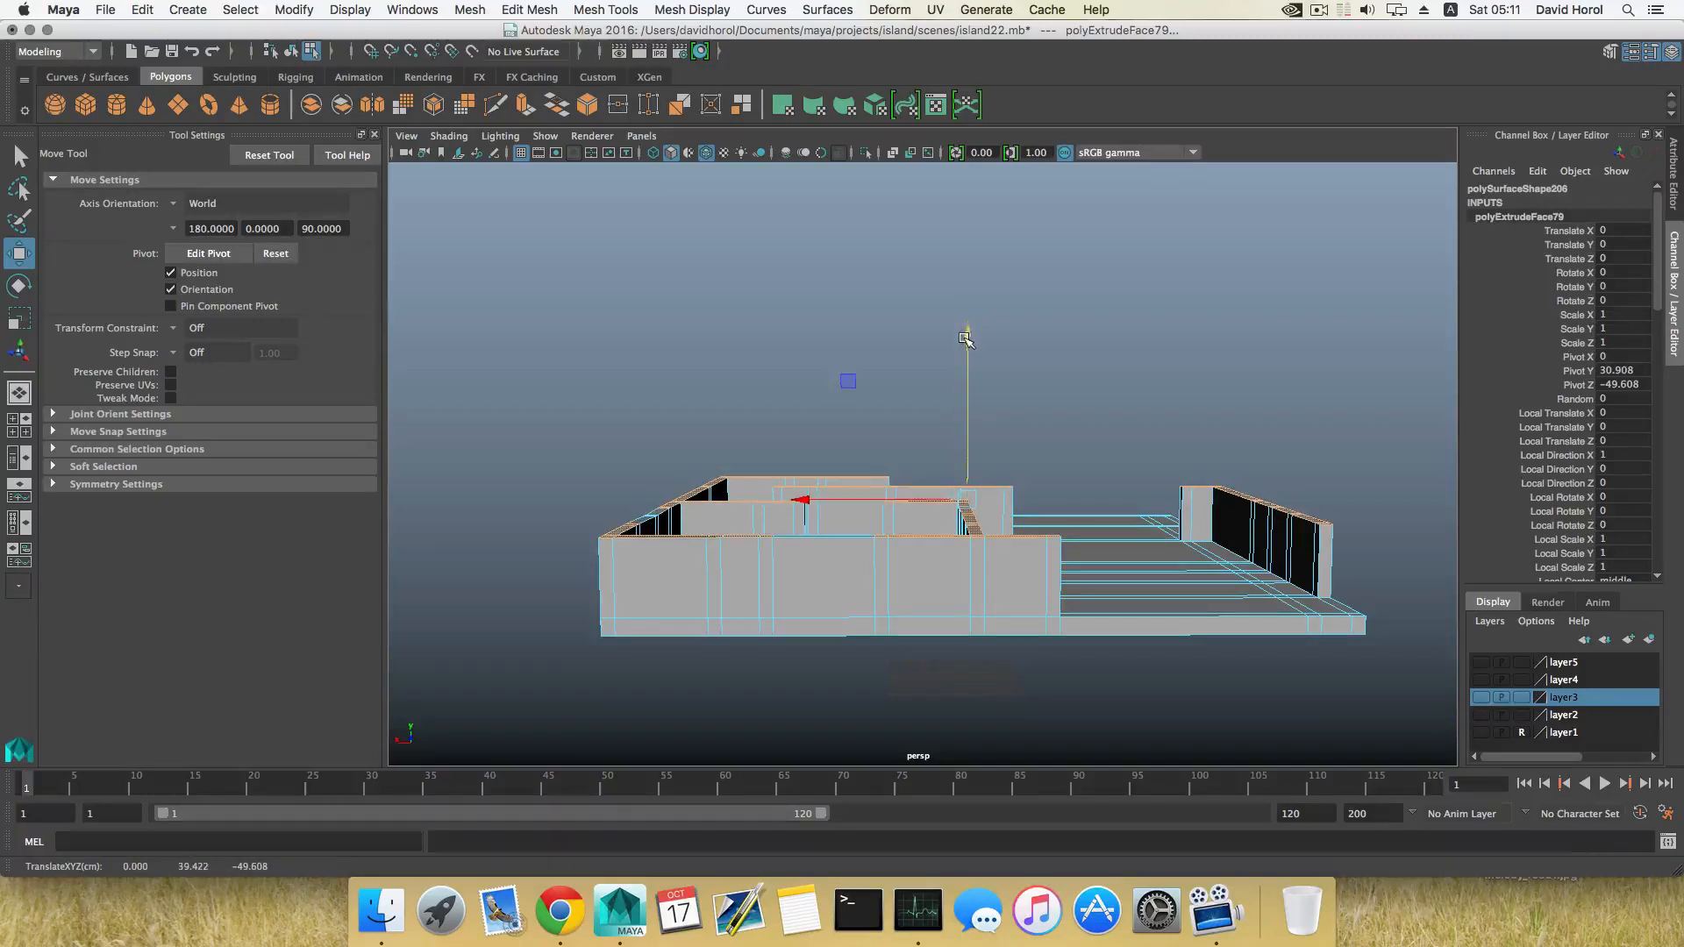
left_click(525, 106)
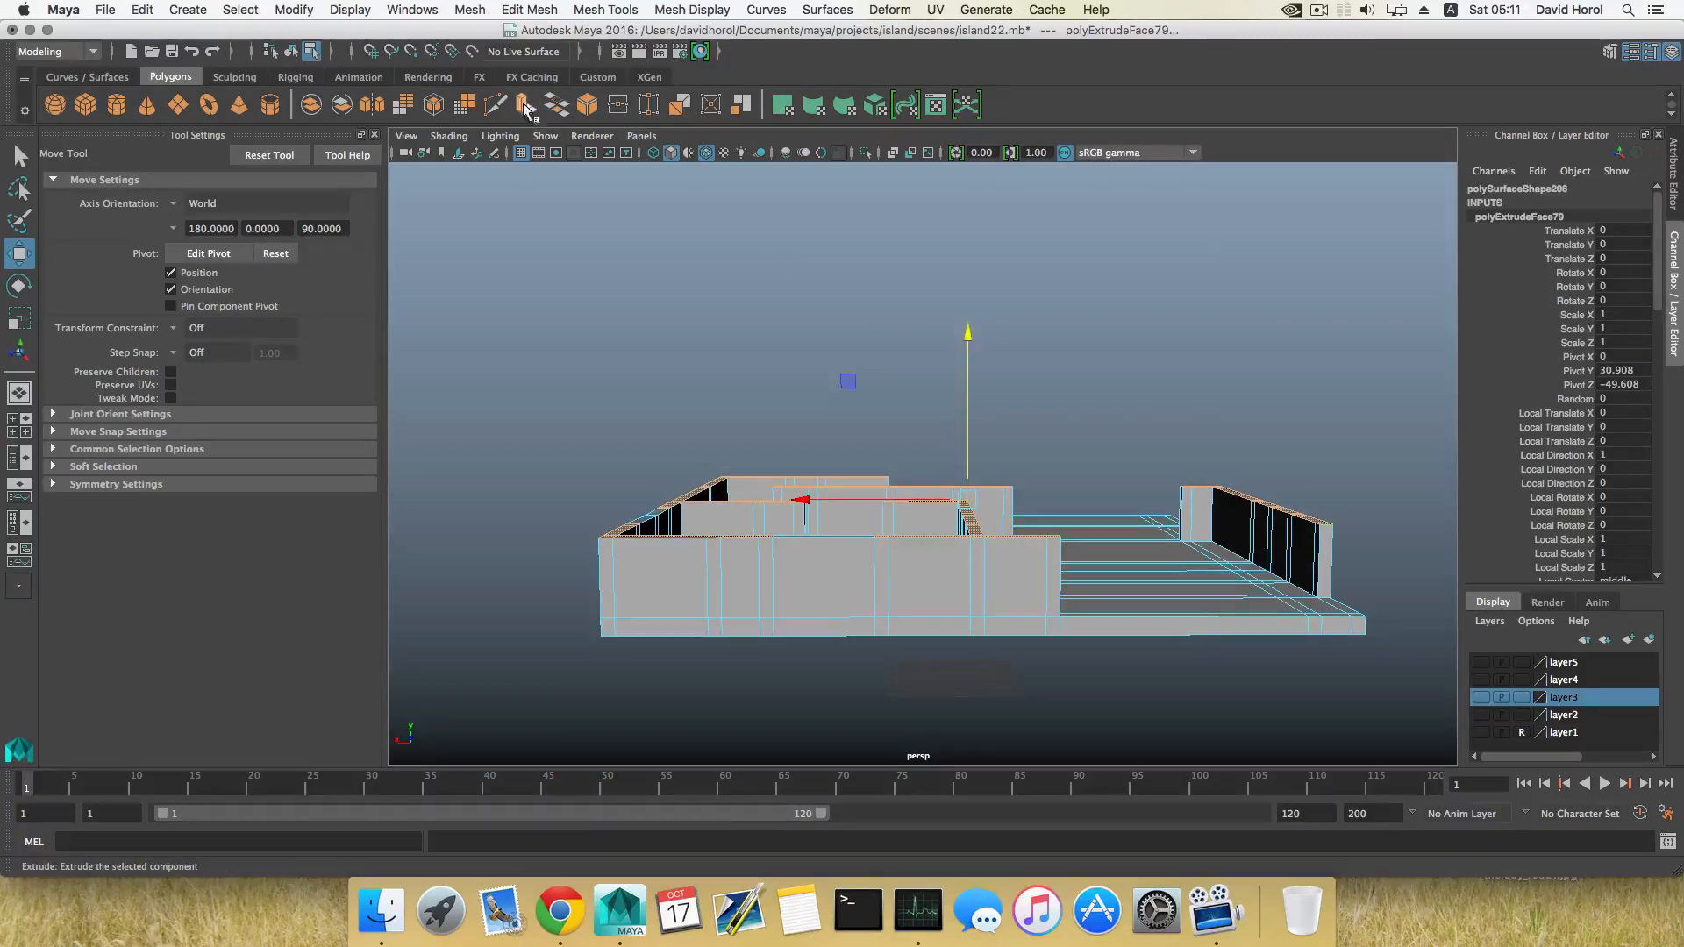
key("w")
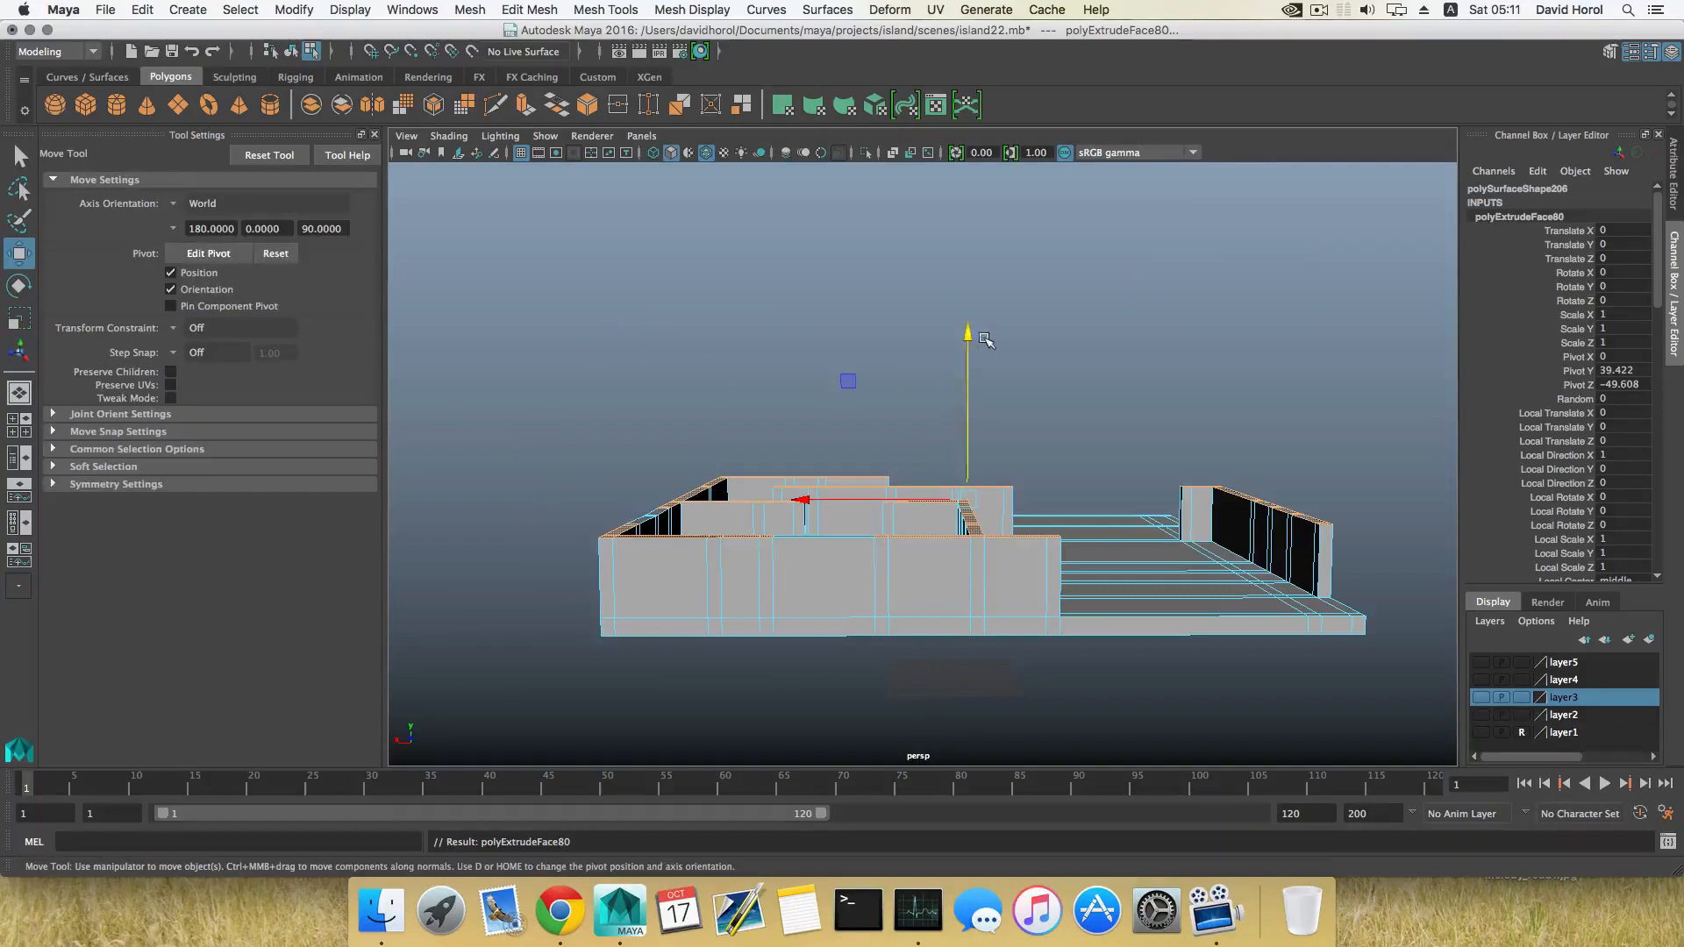
left_click_drag(968, 335, 950, 253)
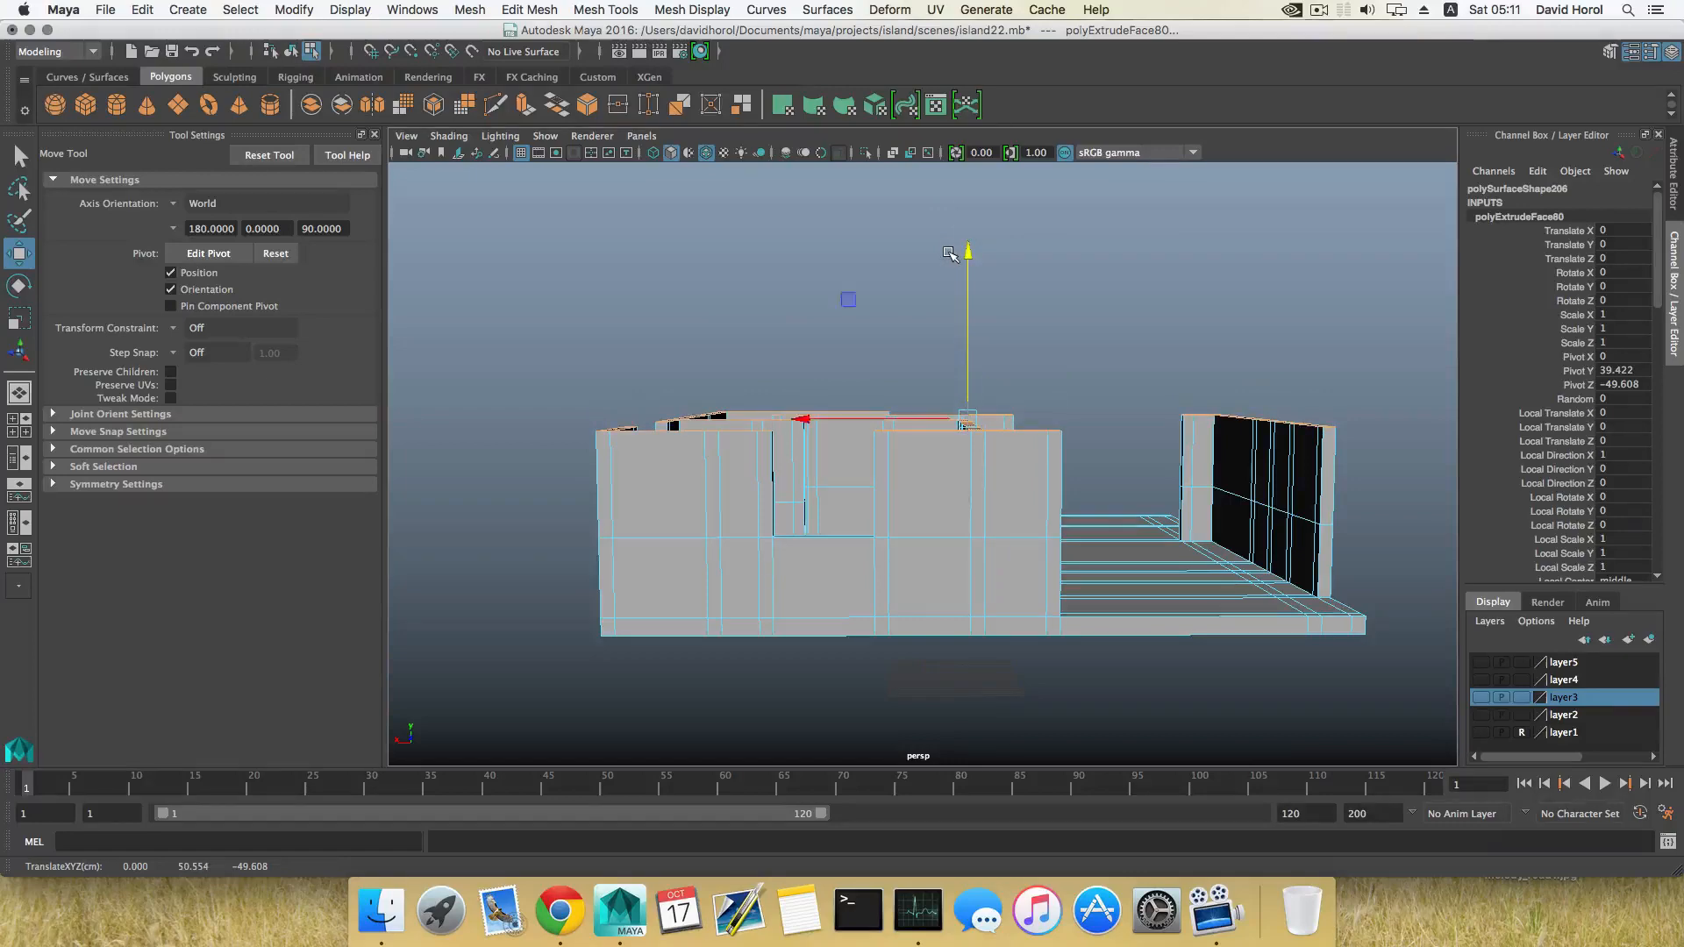
Extrude the wall tops a third time and raise them to about 61.3 in Y.
left_click_drag(776, 426, 973, 421, "alt")
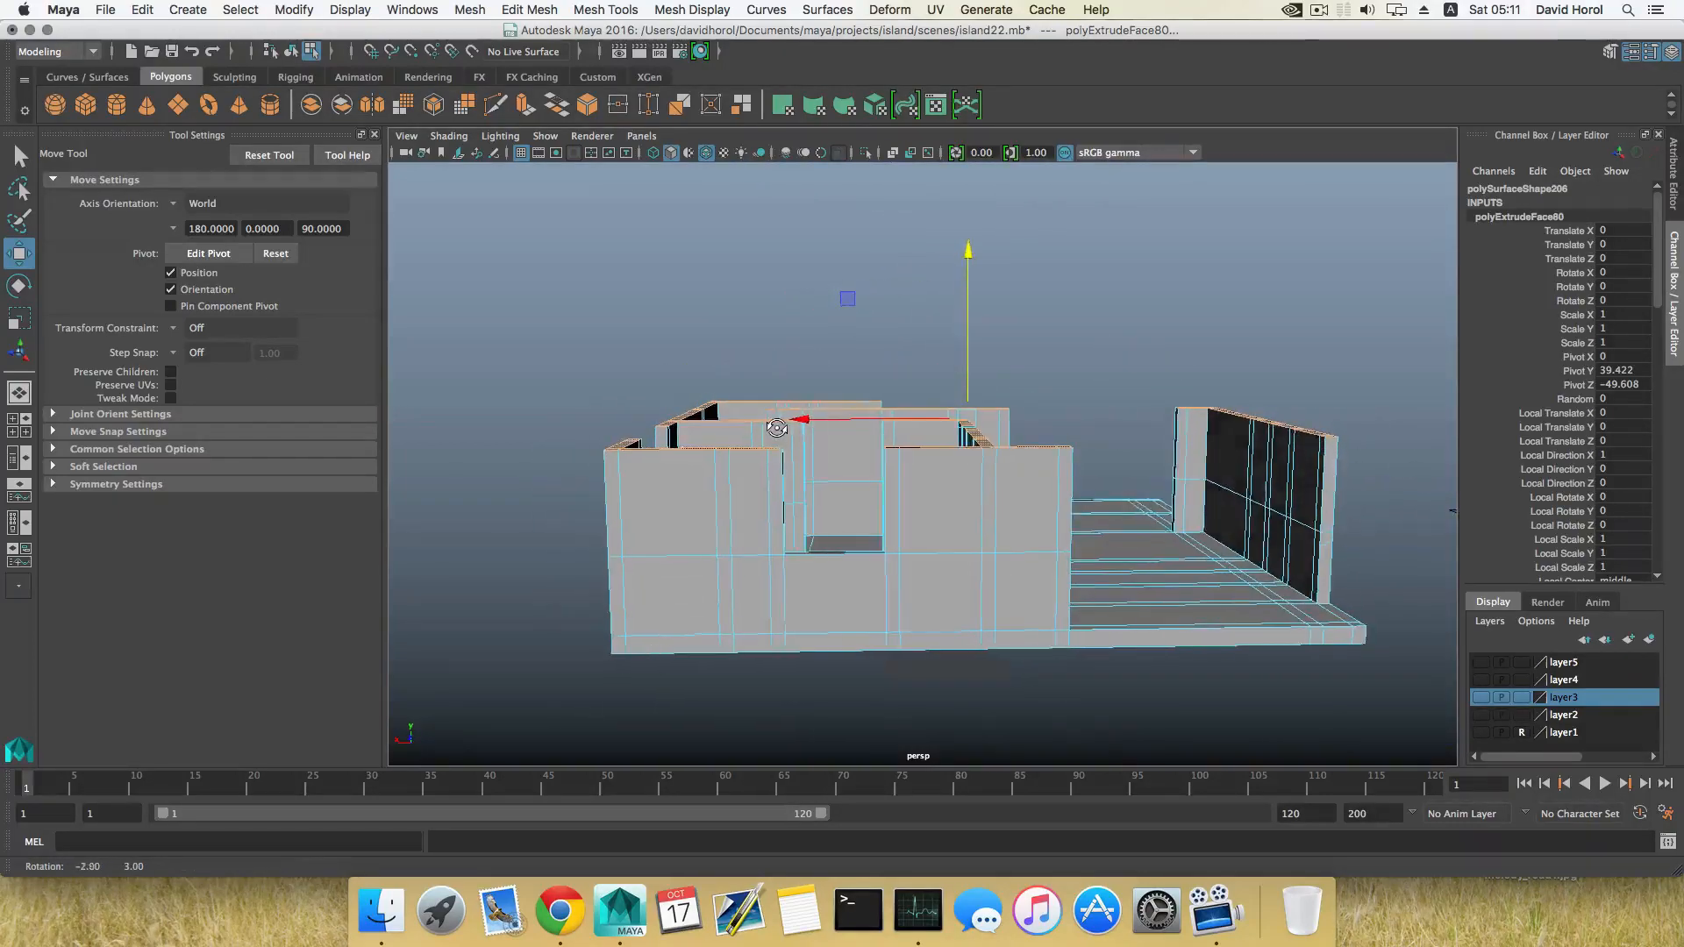
left_click(525, 107)
key("w")
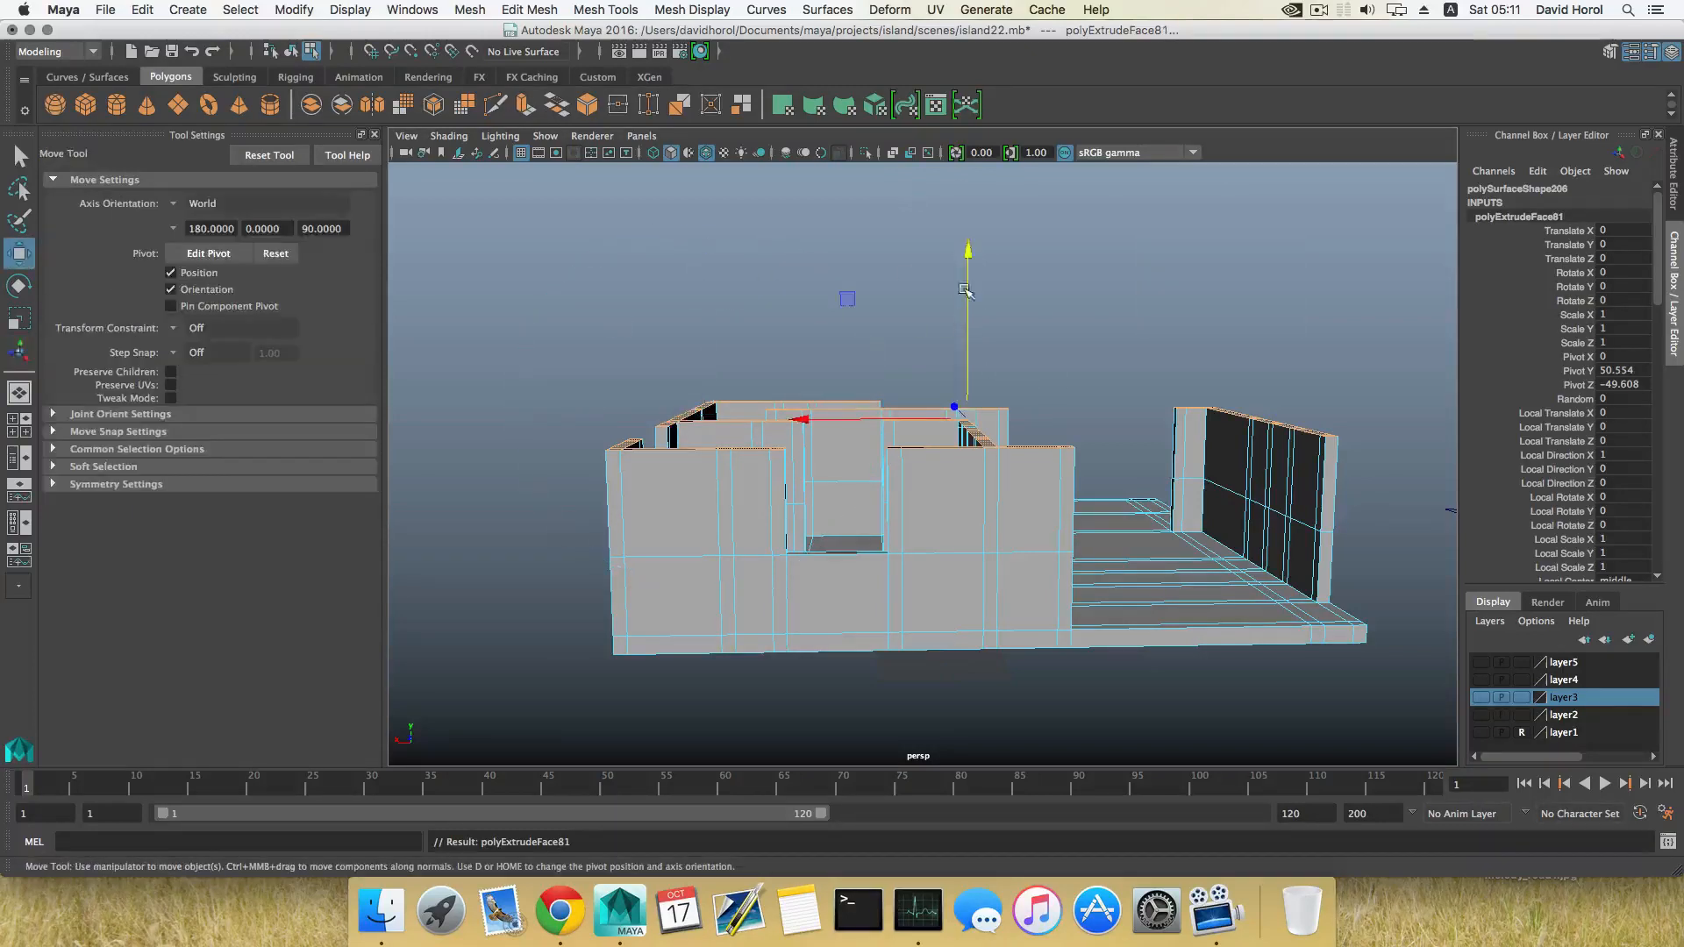
left_click_drag(967, 248, 956, 162)
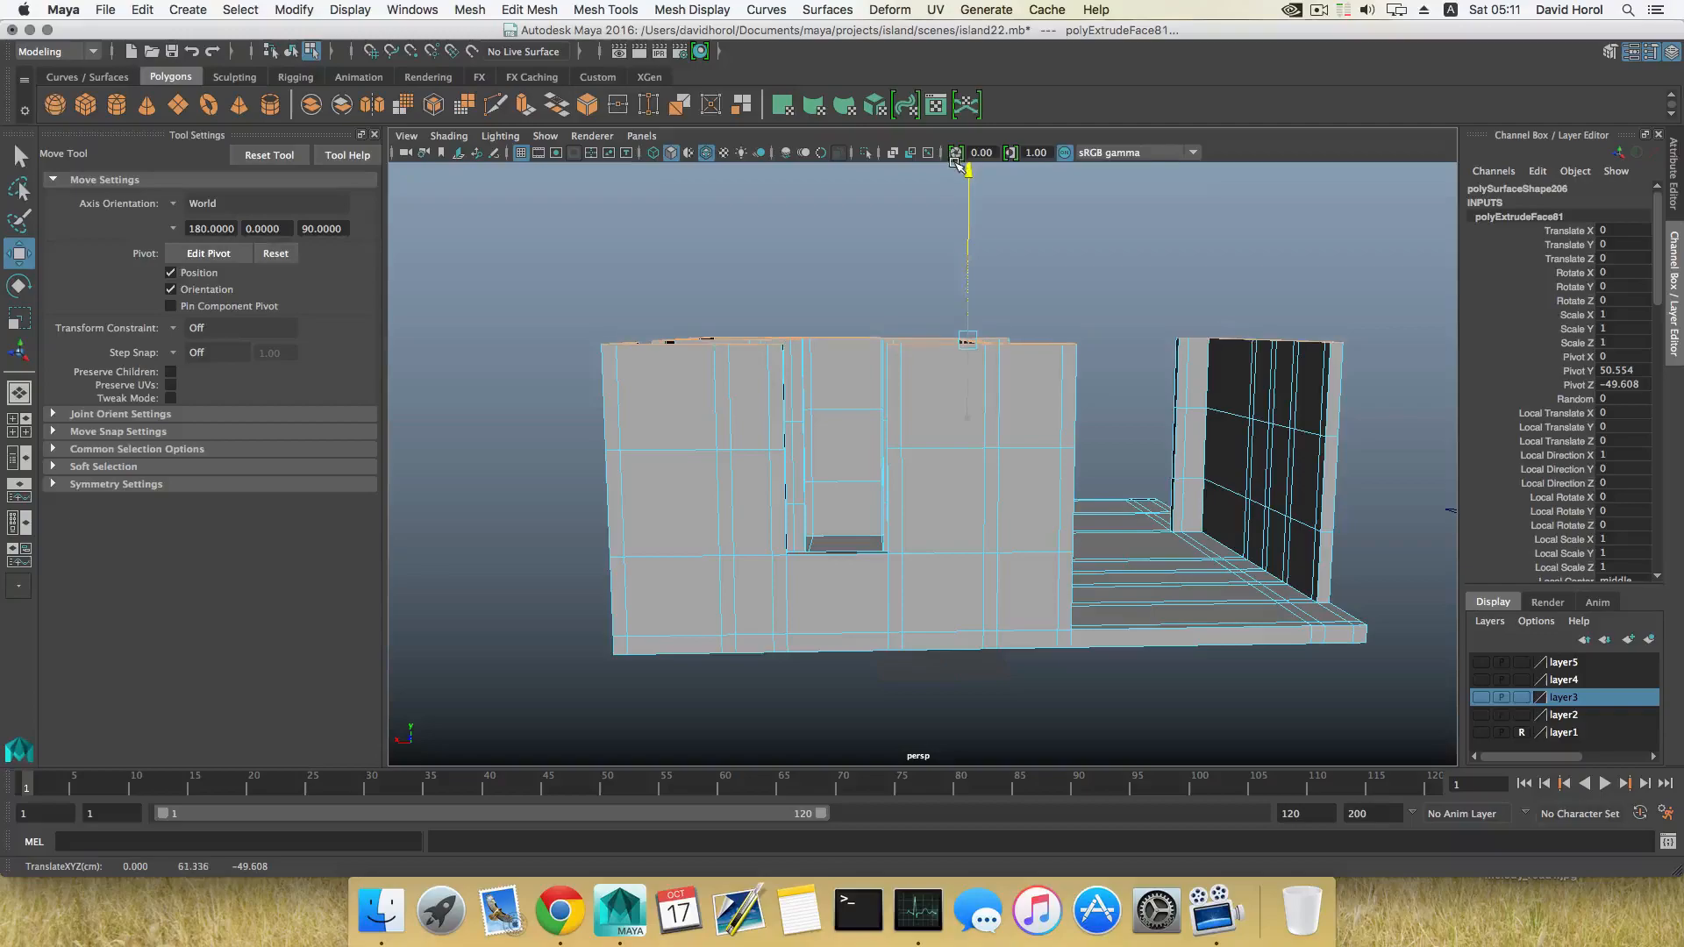
Select the two facing upper side faces of the window gap in the outer wall.
left_click_drag(1099, 400, 954, 486, "alt")
key("F8")
scroll(881, 434, "down", 5)
left_click(887, 274)
scroll(917, 441, "up", 6)
left_click(1128, 418)
right_click_drag(959, 345, 960, 400)
left_click_drag(960, 402, 1070, 525, "alt")
left_click(927, 388)
left_click(873, 454, "shift")
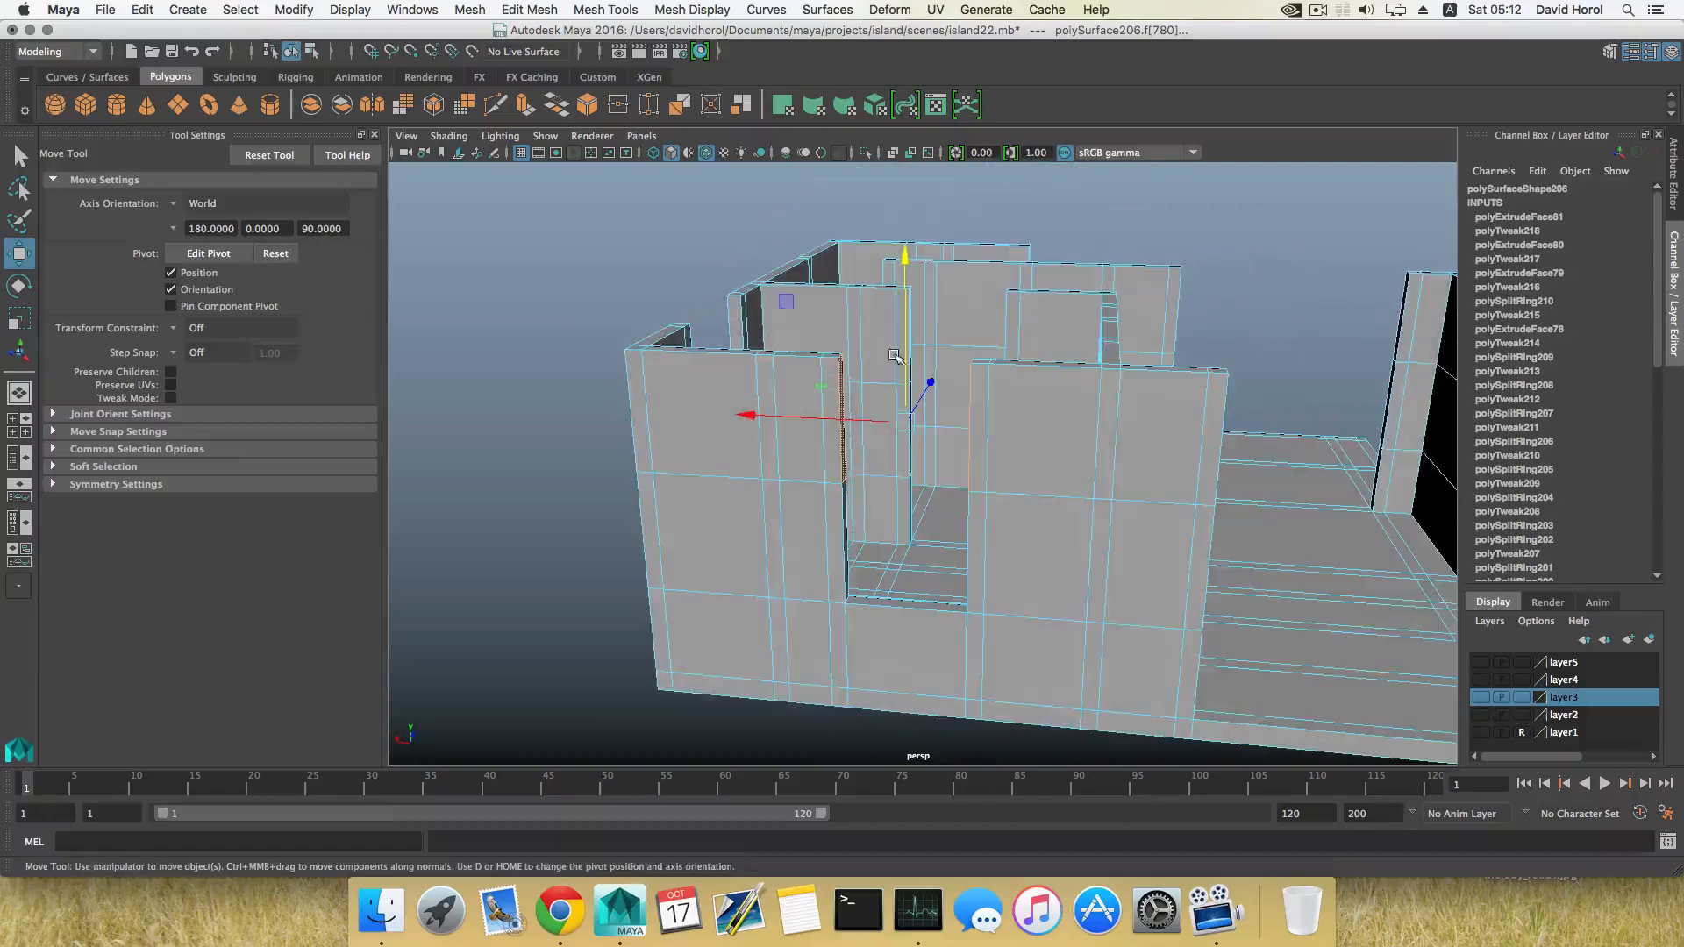
Bridge the two selected faces above the window with reset options: linear path, 0 divisions, smoothing angle 30.
left_click(530, 10)
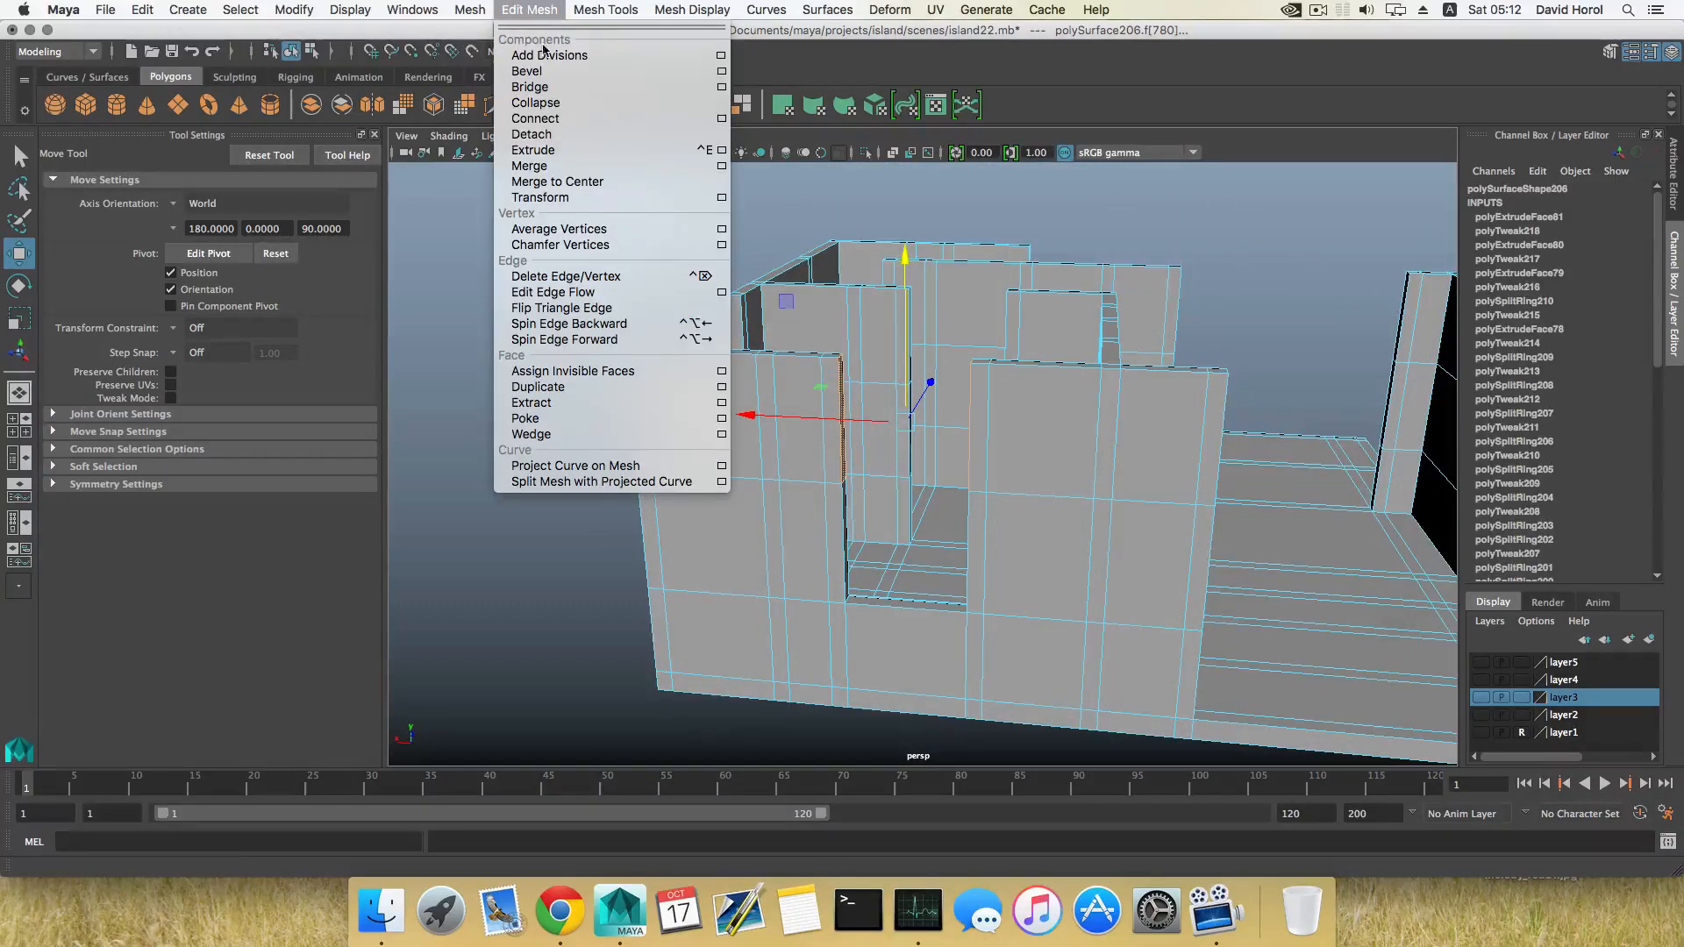
left_click(722, 87)
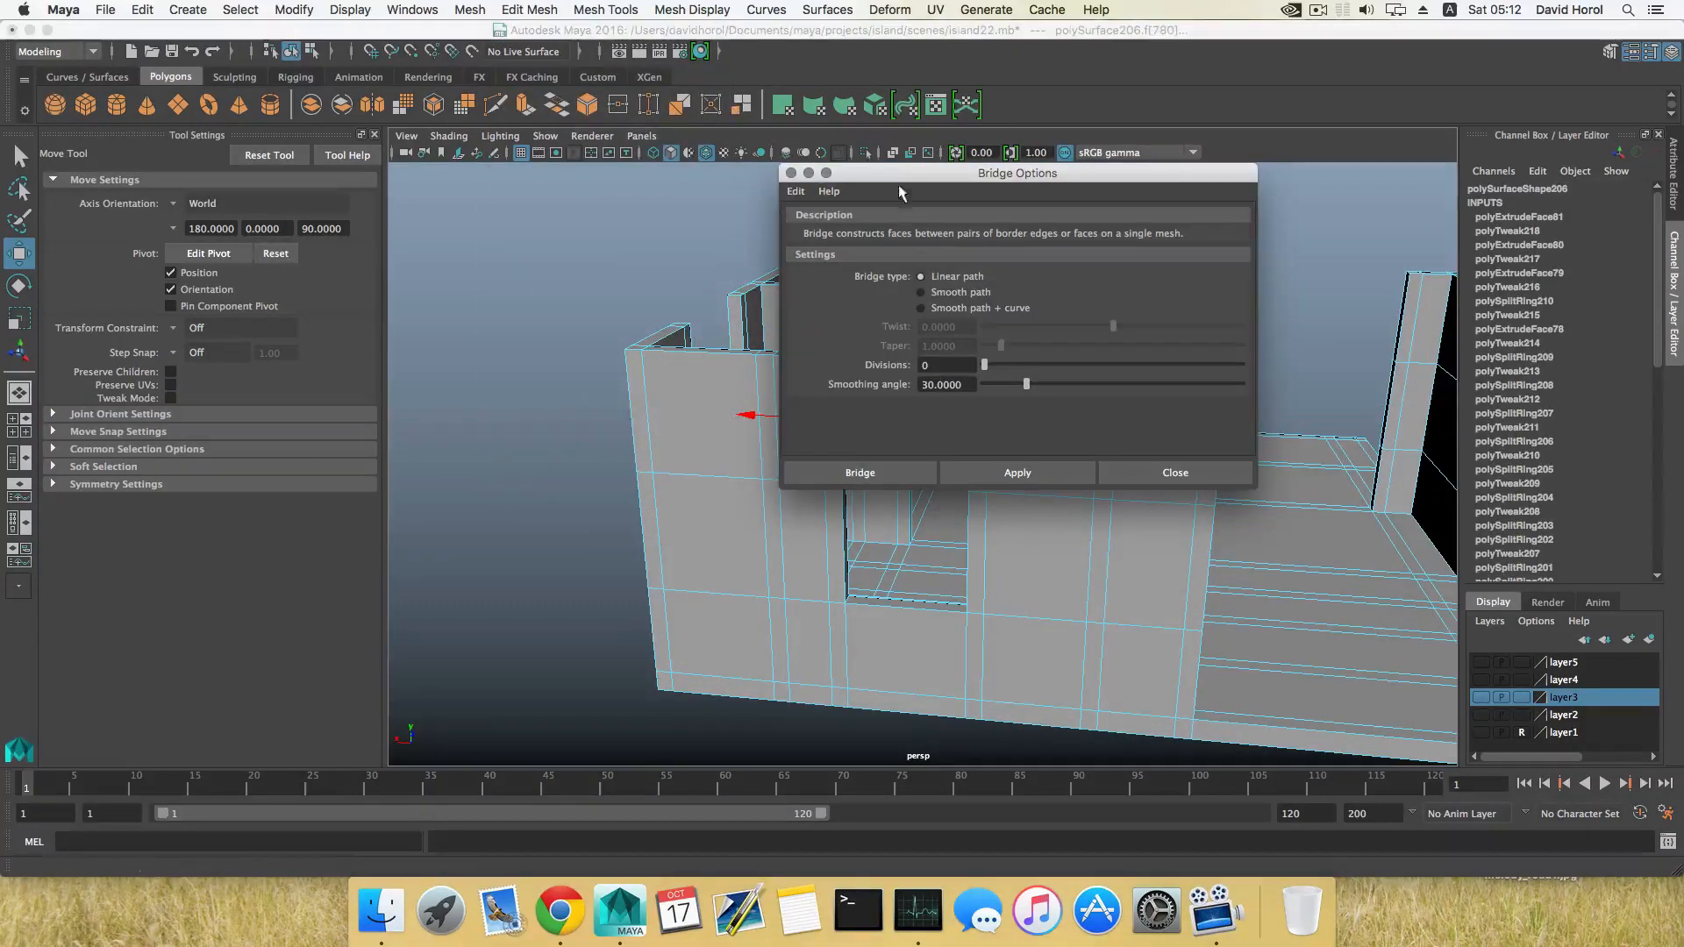
left_click(795, 191)
left_click(820, 227)
left_click_drag(965, 174, 479, 196)
left_click(559, 489)
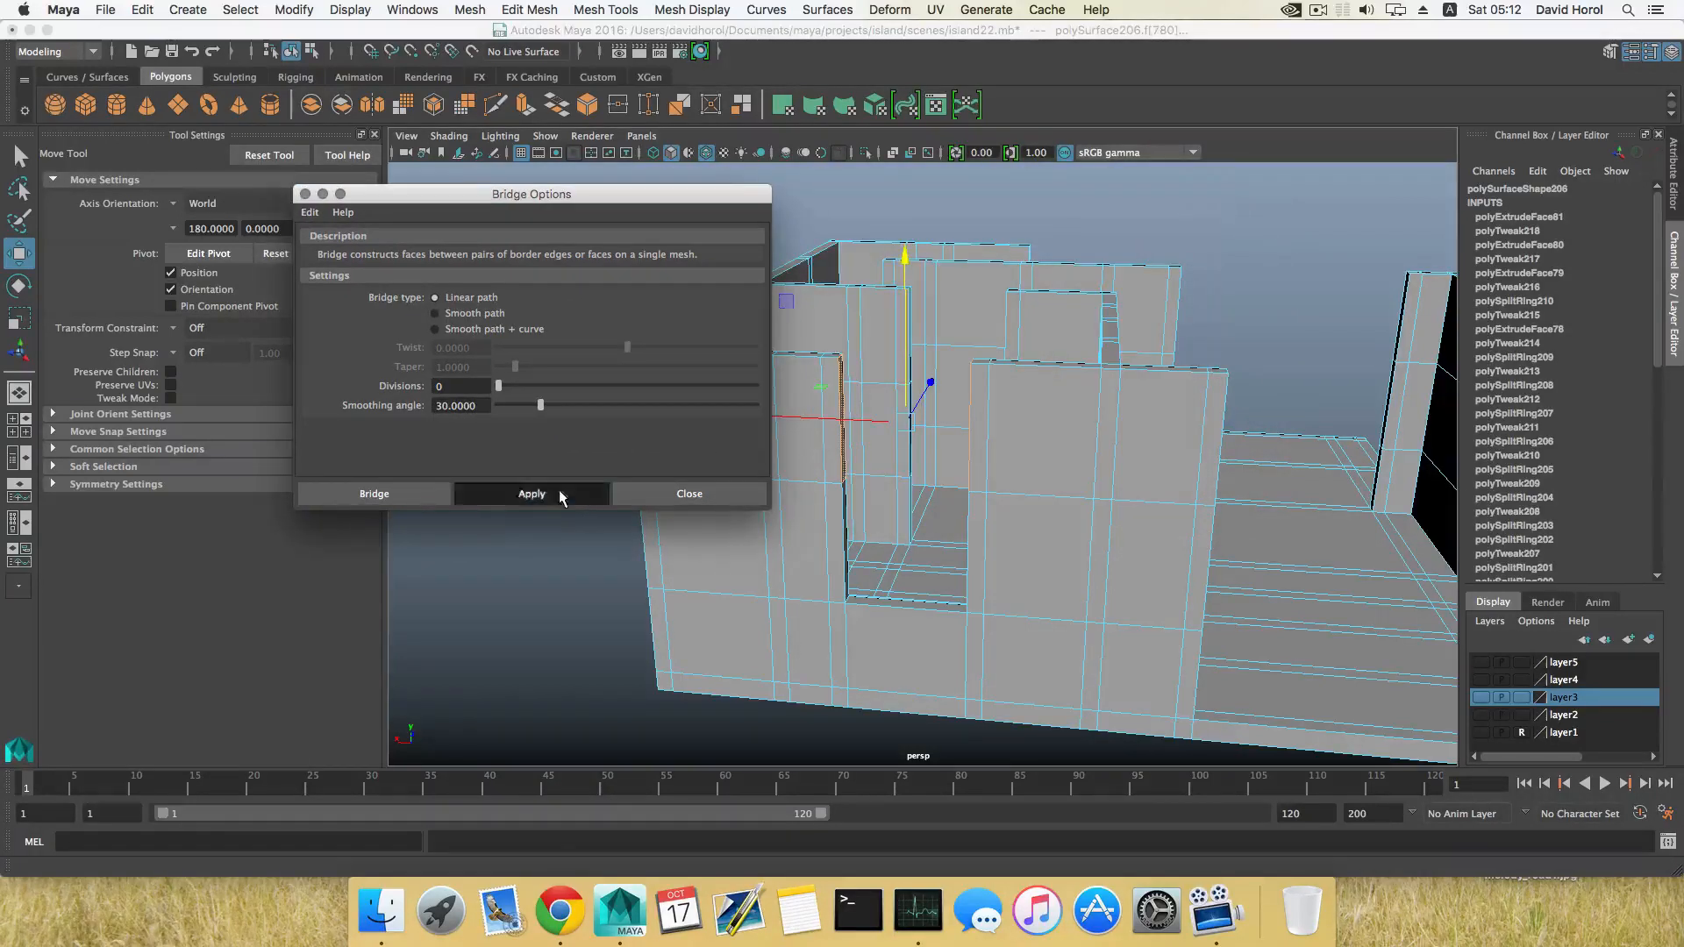
Bridge the two facing upper end faces across the next wall opening, keeping a linear path with 0 divisions and smoothing angle 30.
left_click_drag(991, 449, 931, 377, "alt")
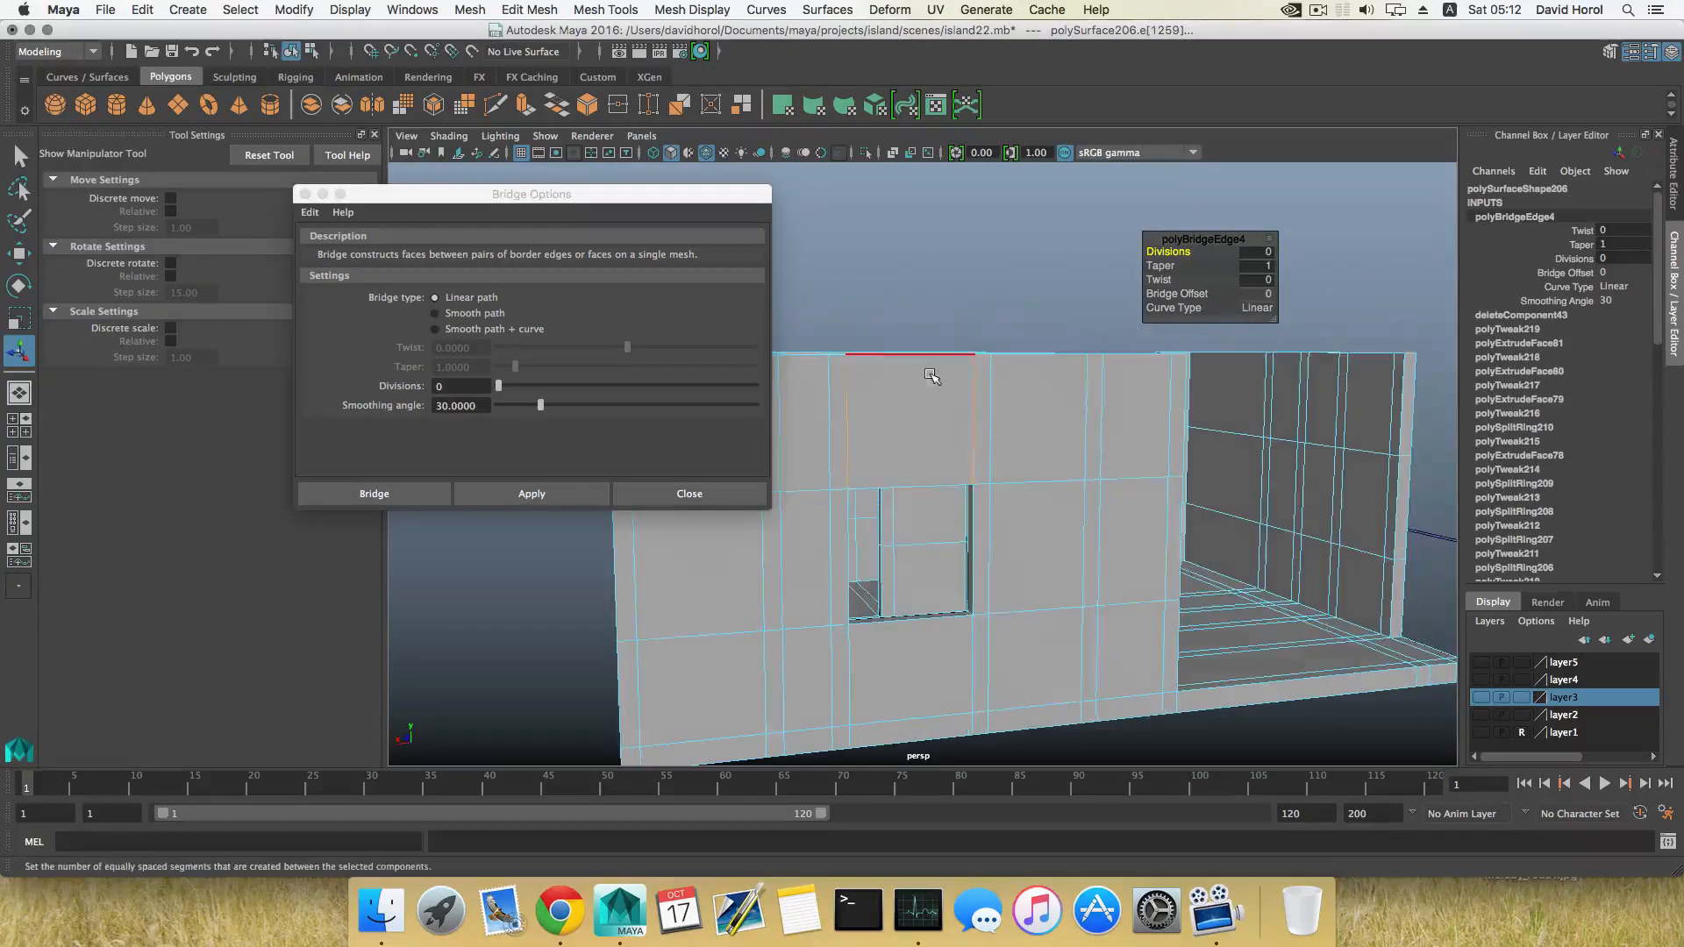
left_click_drag(914, 440, 971, 377, "alt")
right_click_drag(970, 377, 1017, 500, "alt")
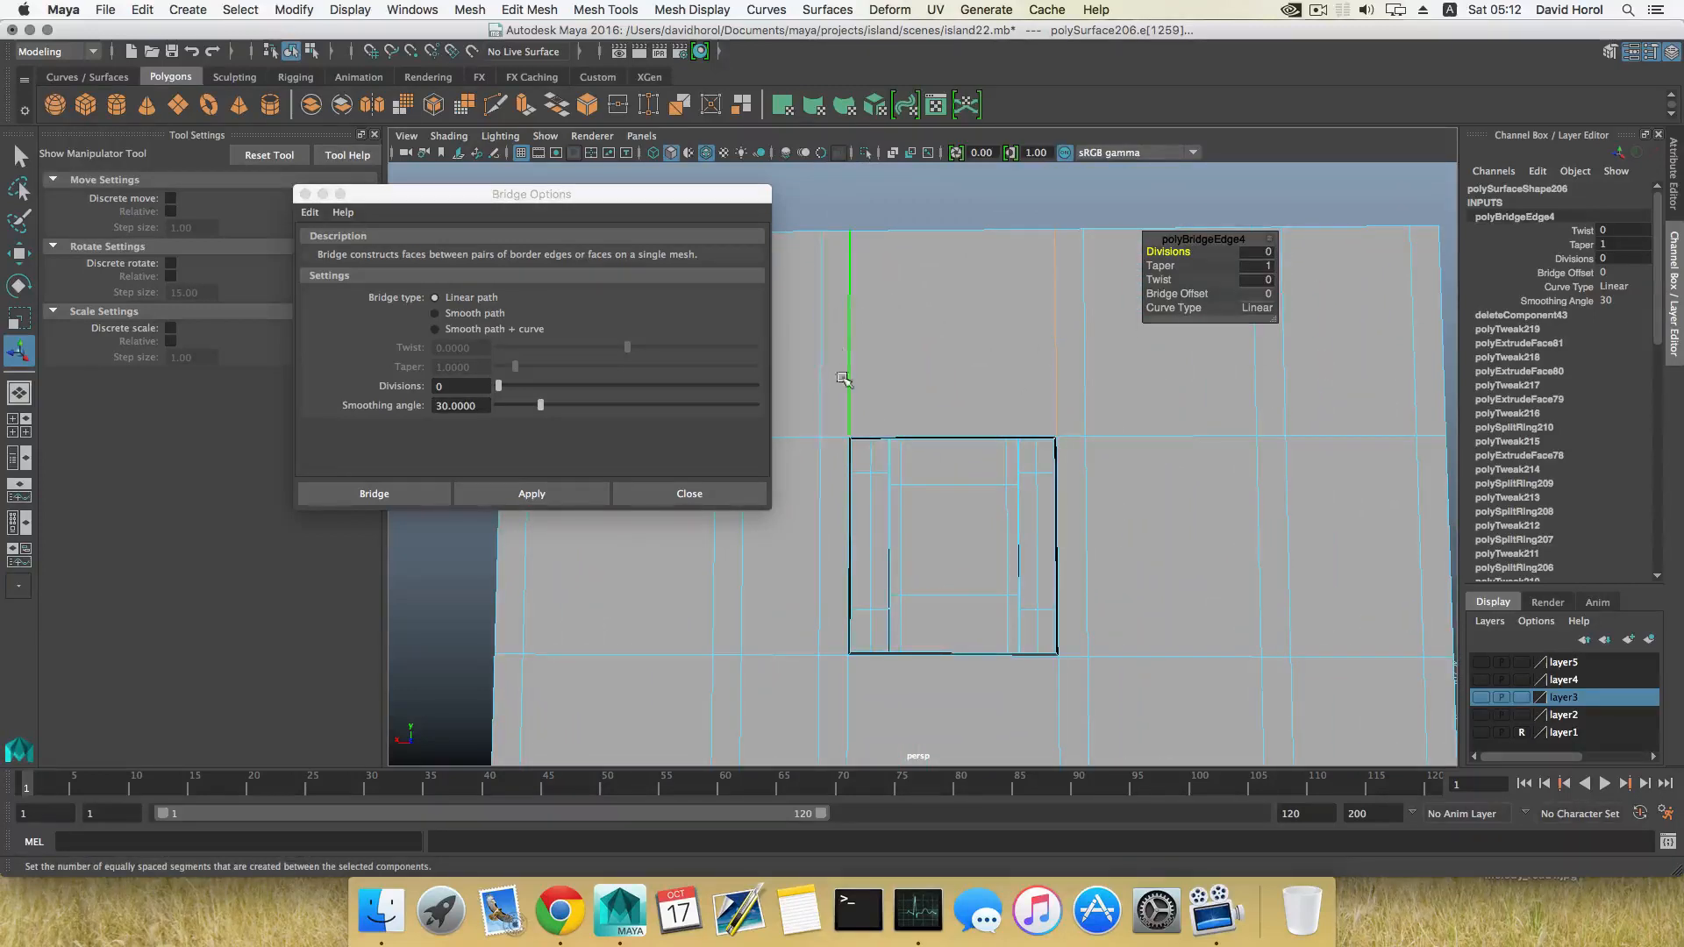
left_click_drag(1081, 329, 1085, 385, "alt")
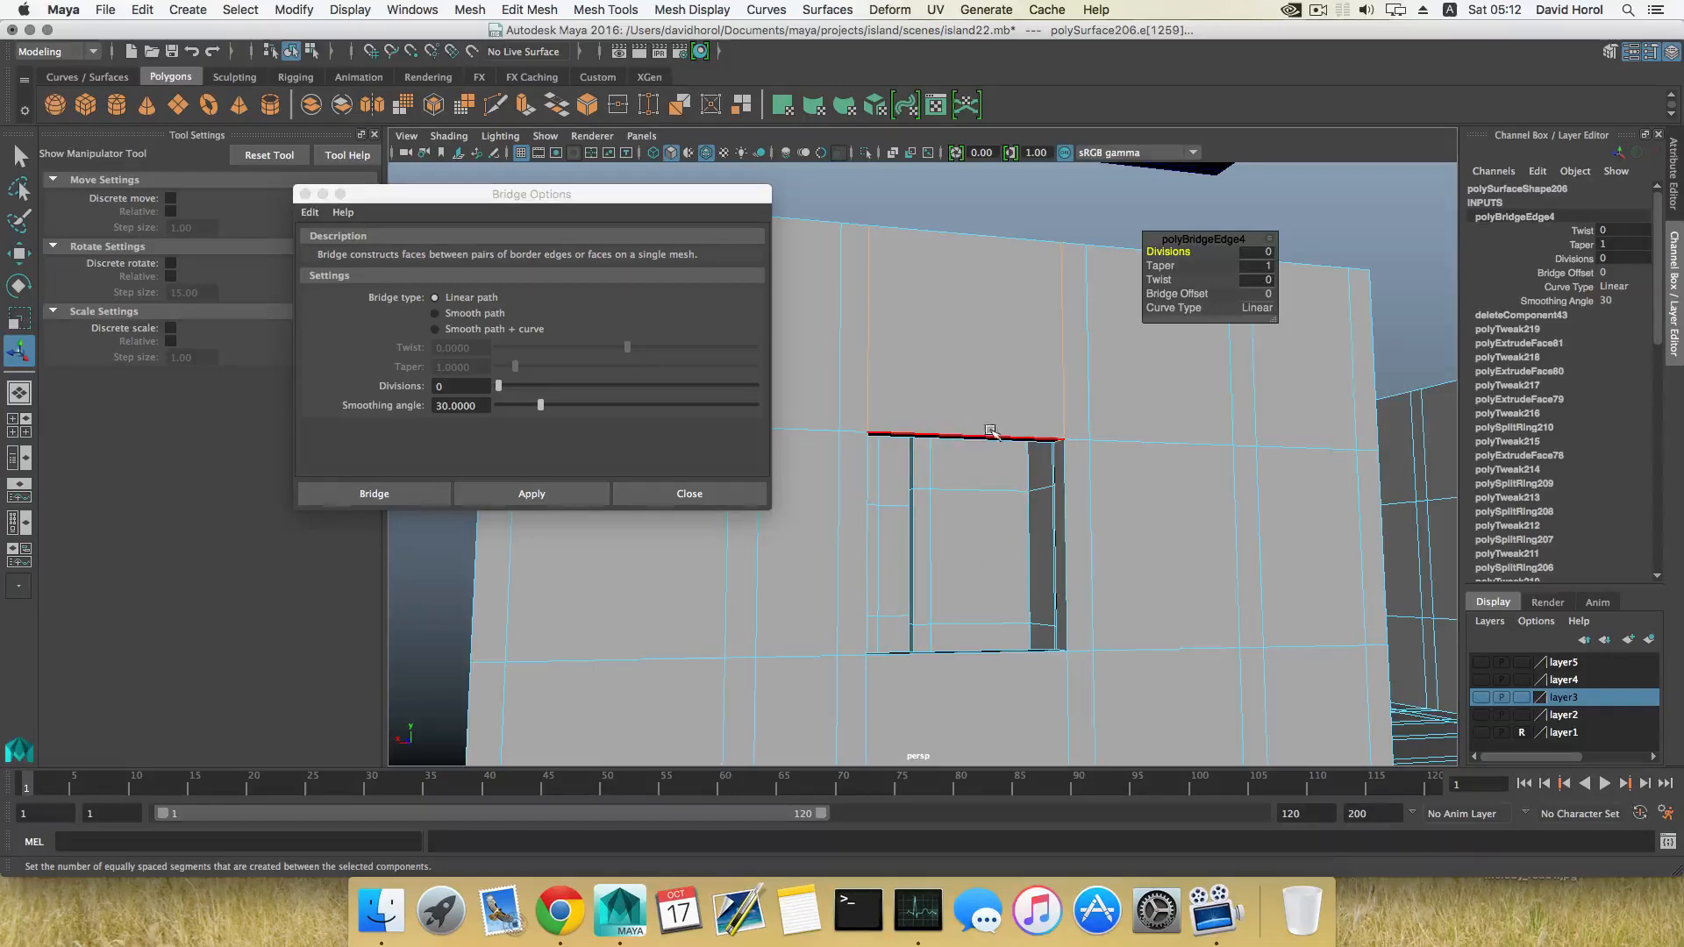
left_click_drag(902, 524, 1088, 456, "alt")
right_click_drag(1130, 443, 1126, 491)
left_click(1134, 478)
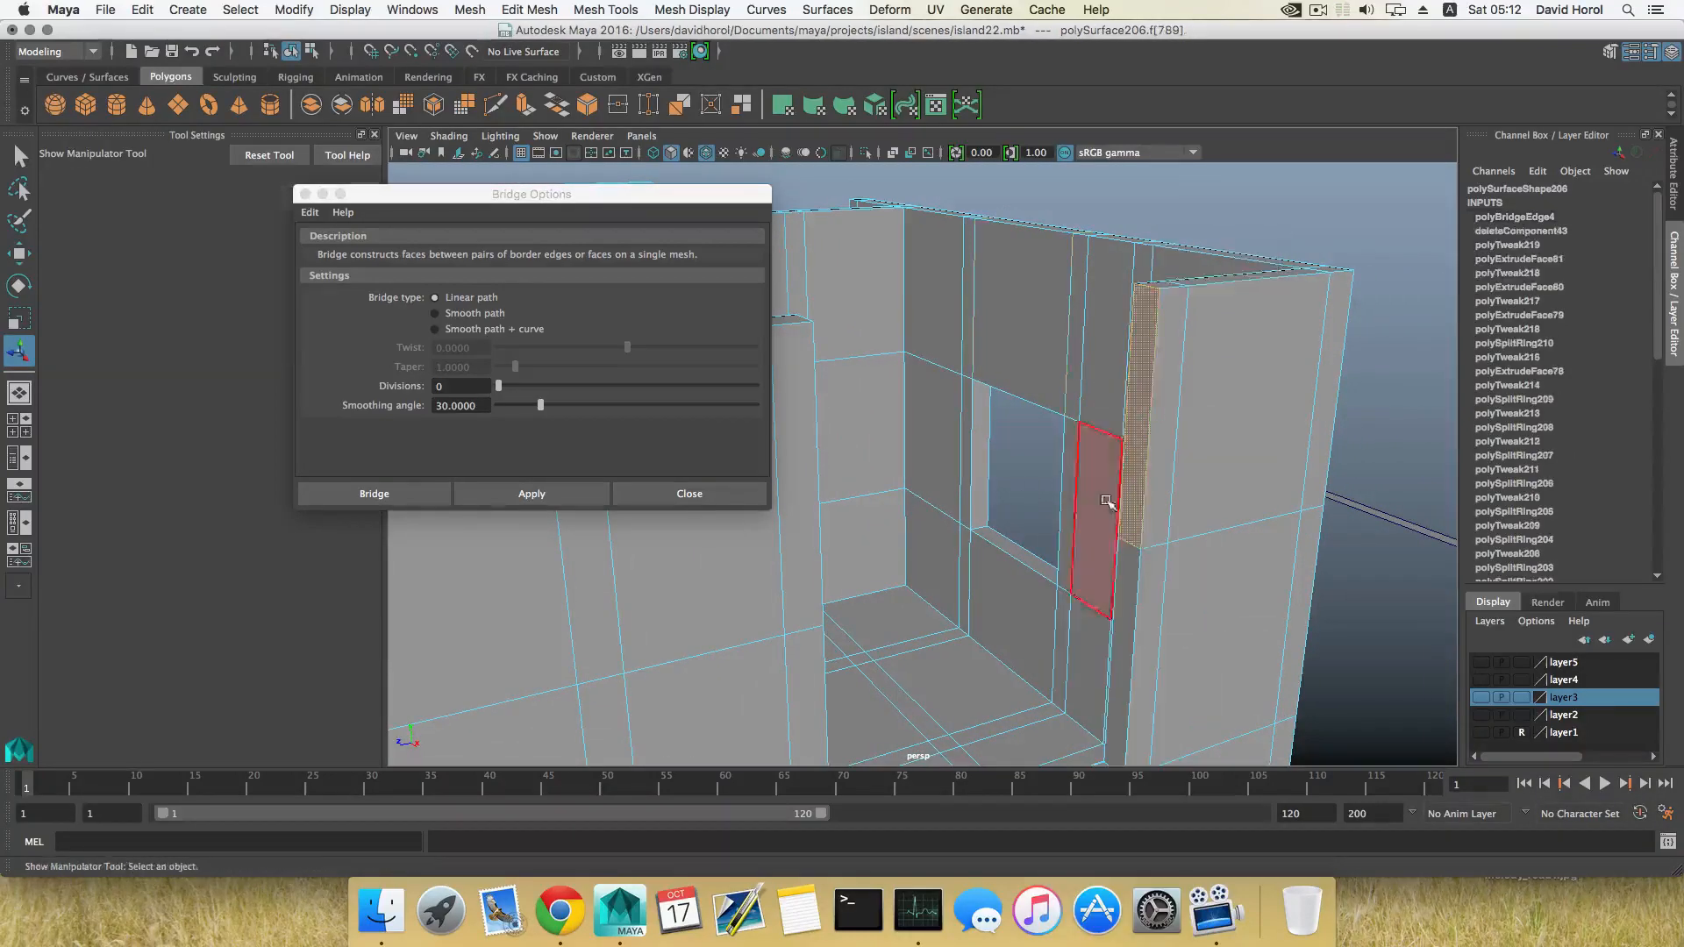
left_click_drag(1107, 498, 1076, 585, "alt")
left_click(825, 491, "shift")
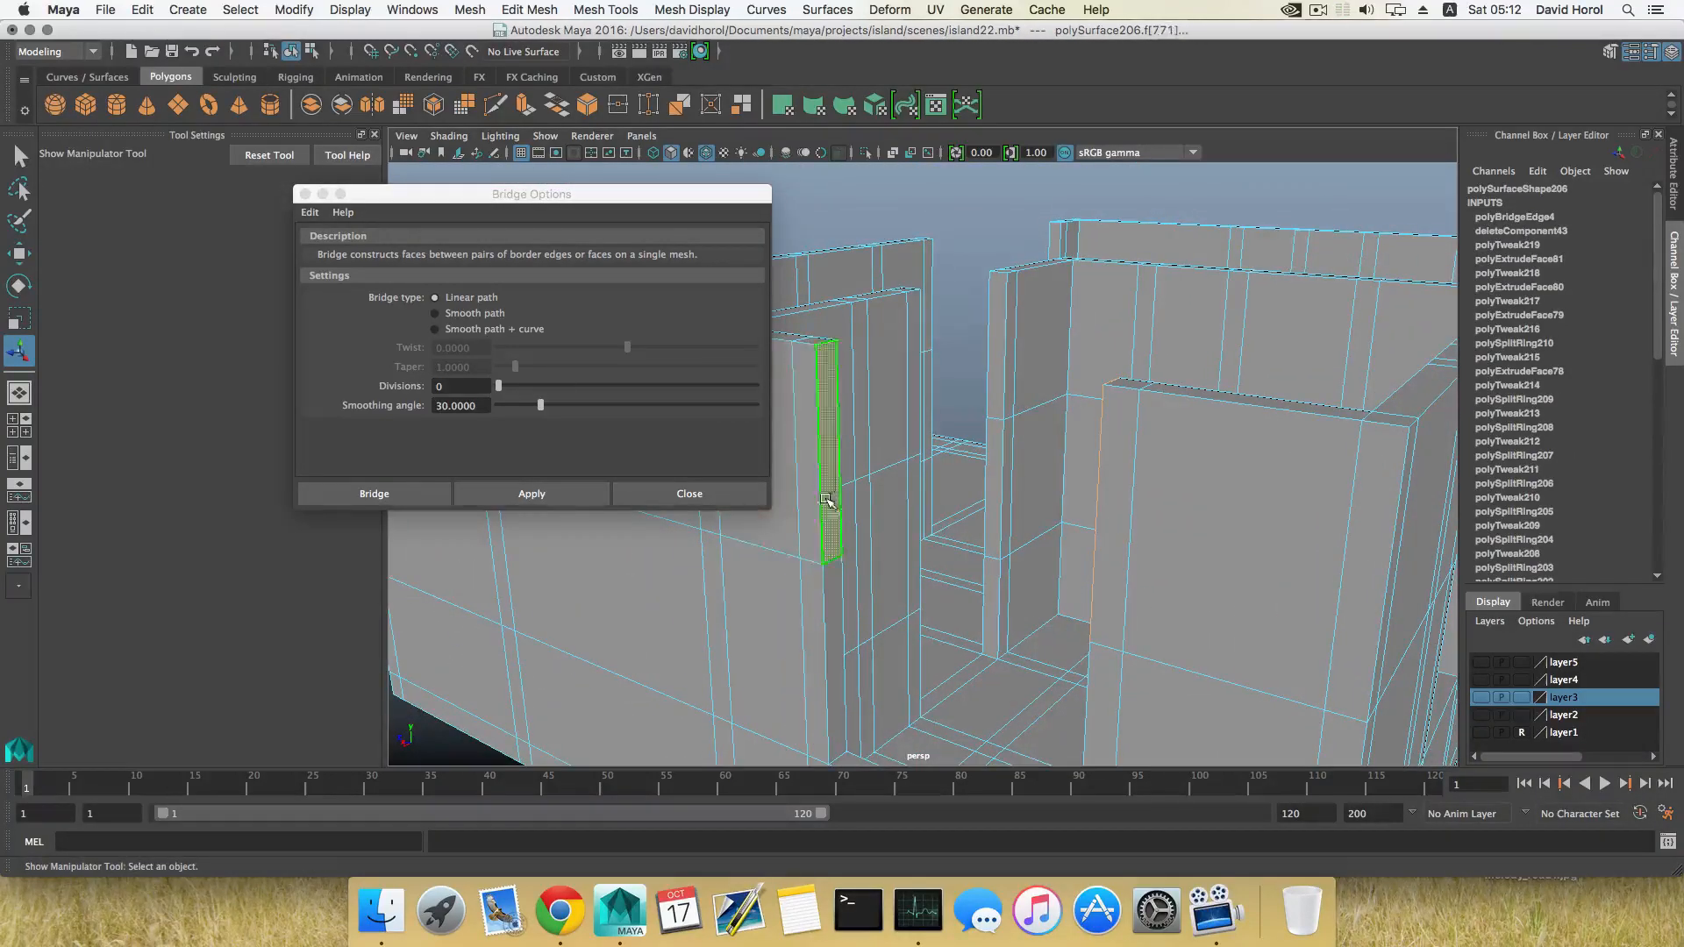
left_click_drag(829, 496, 913, 474, "alt")
left_click(531, 494)
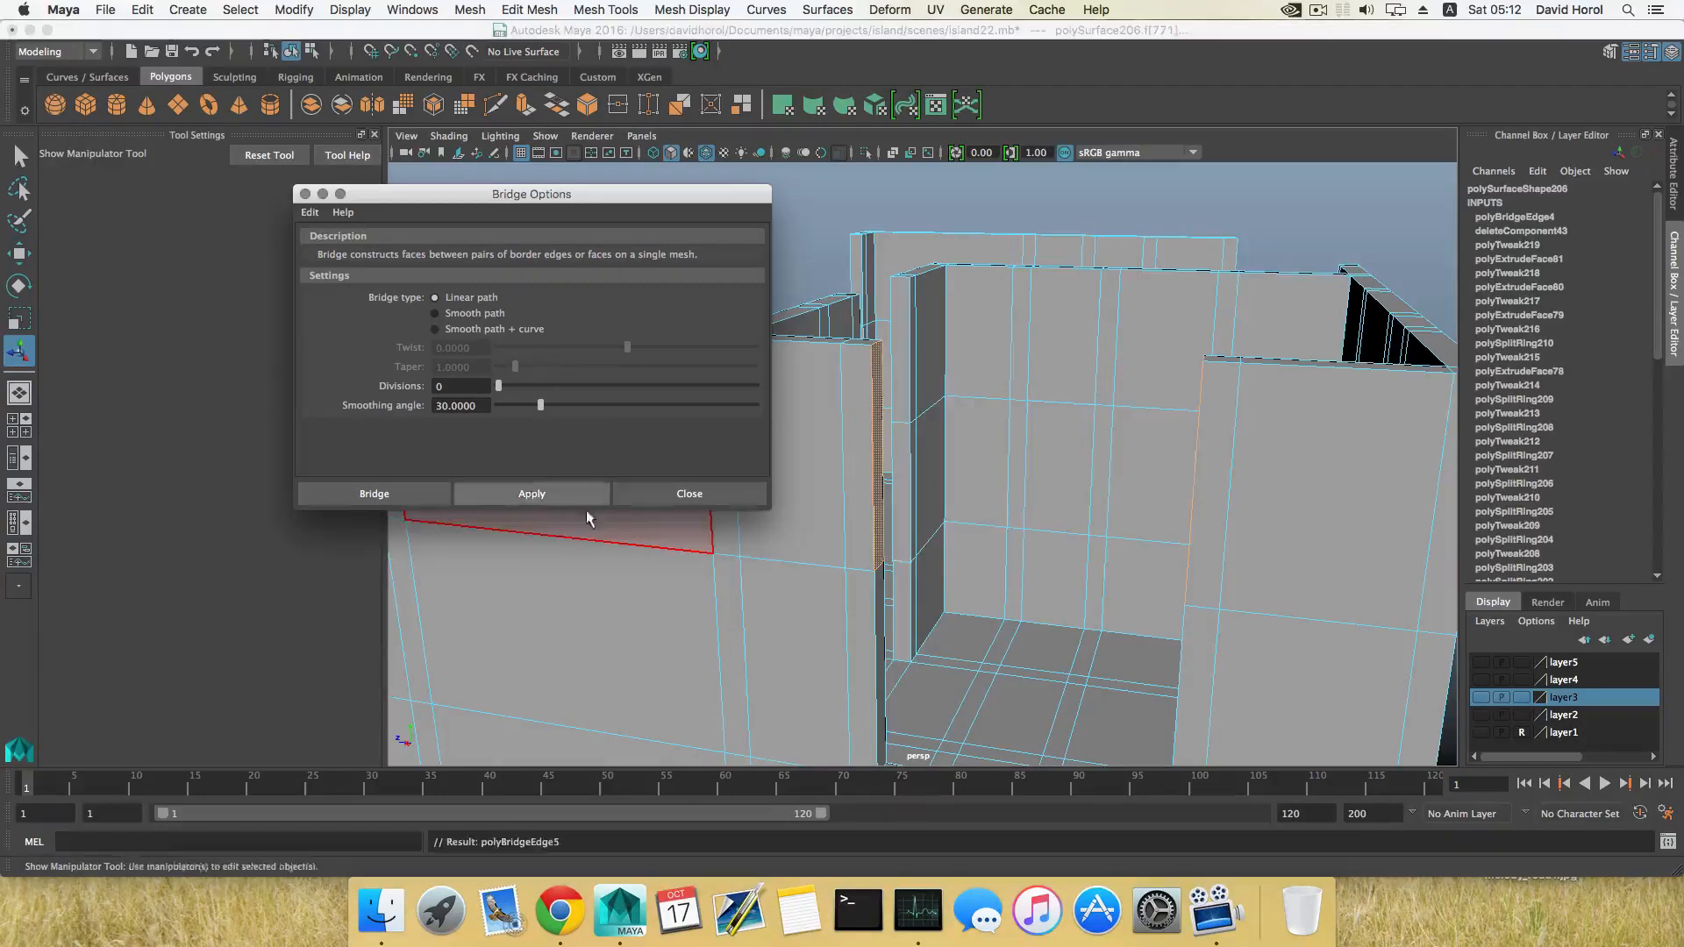
Insert a horizontal edge loop around the upper part of the connected walls with the Insert Edge Loop Tool.
left_click_drag(965, 570, 1096, 571, "alt")
right_click_drag(1096, 570, 1135, 573, "alt")
left_click_drag(1135, 573, 1208, 594, "alt")
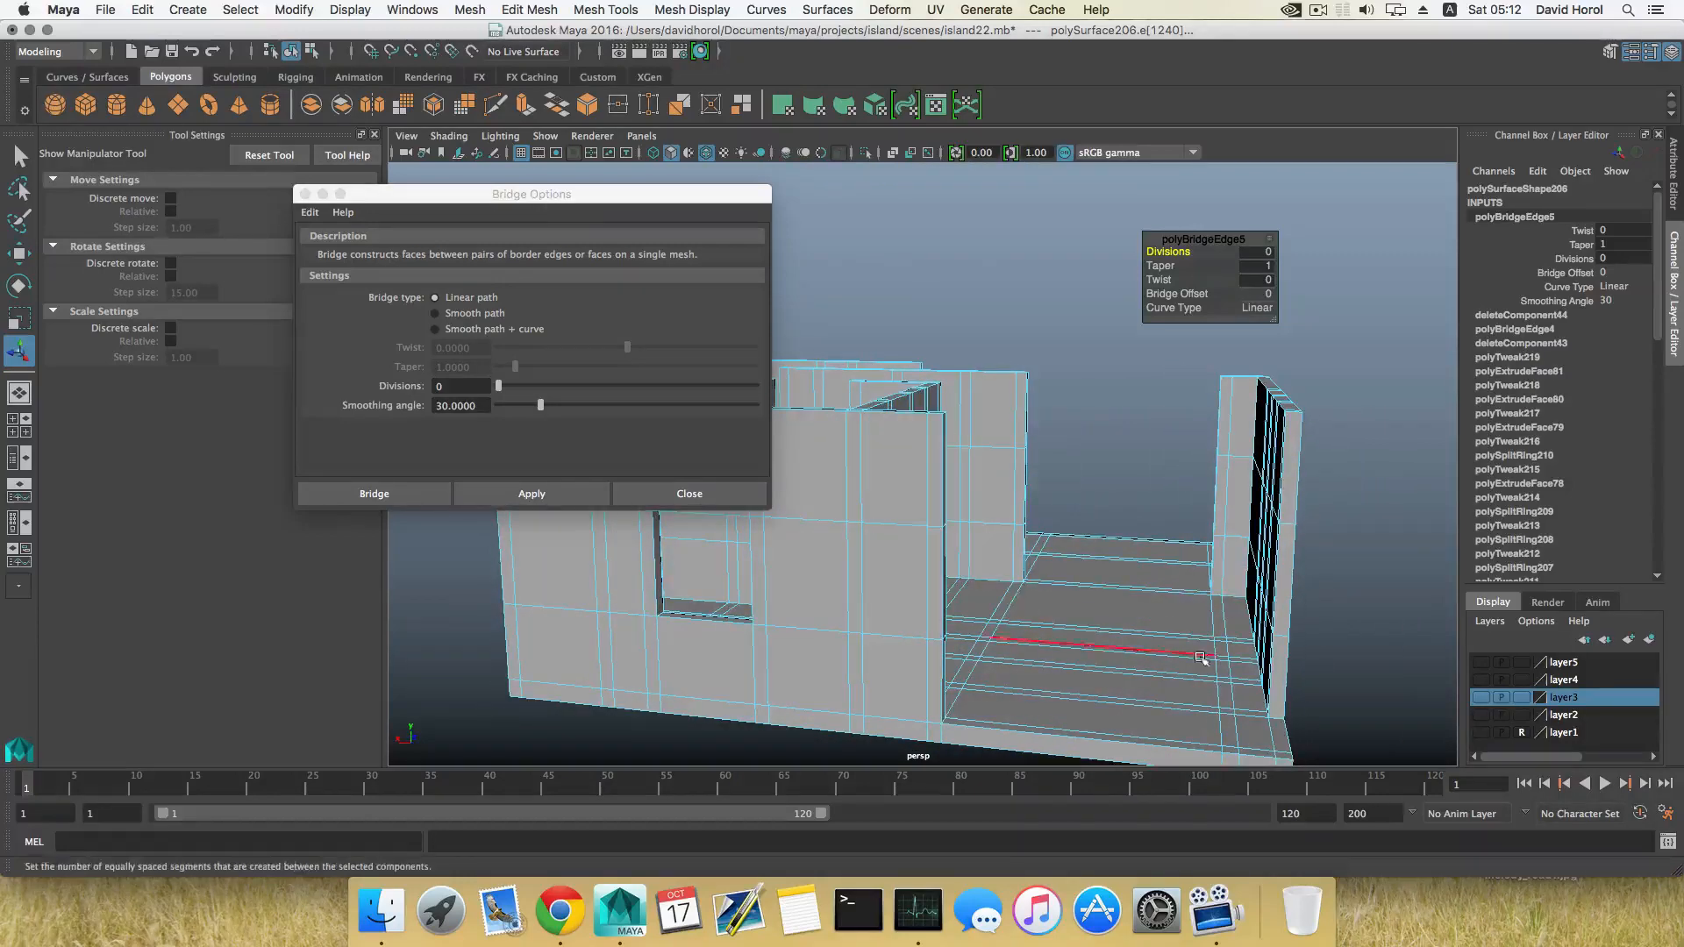
left_click_drag(1200, 656, 1238, 653, "alt")
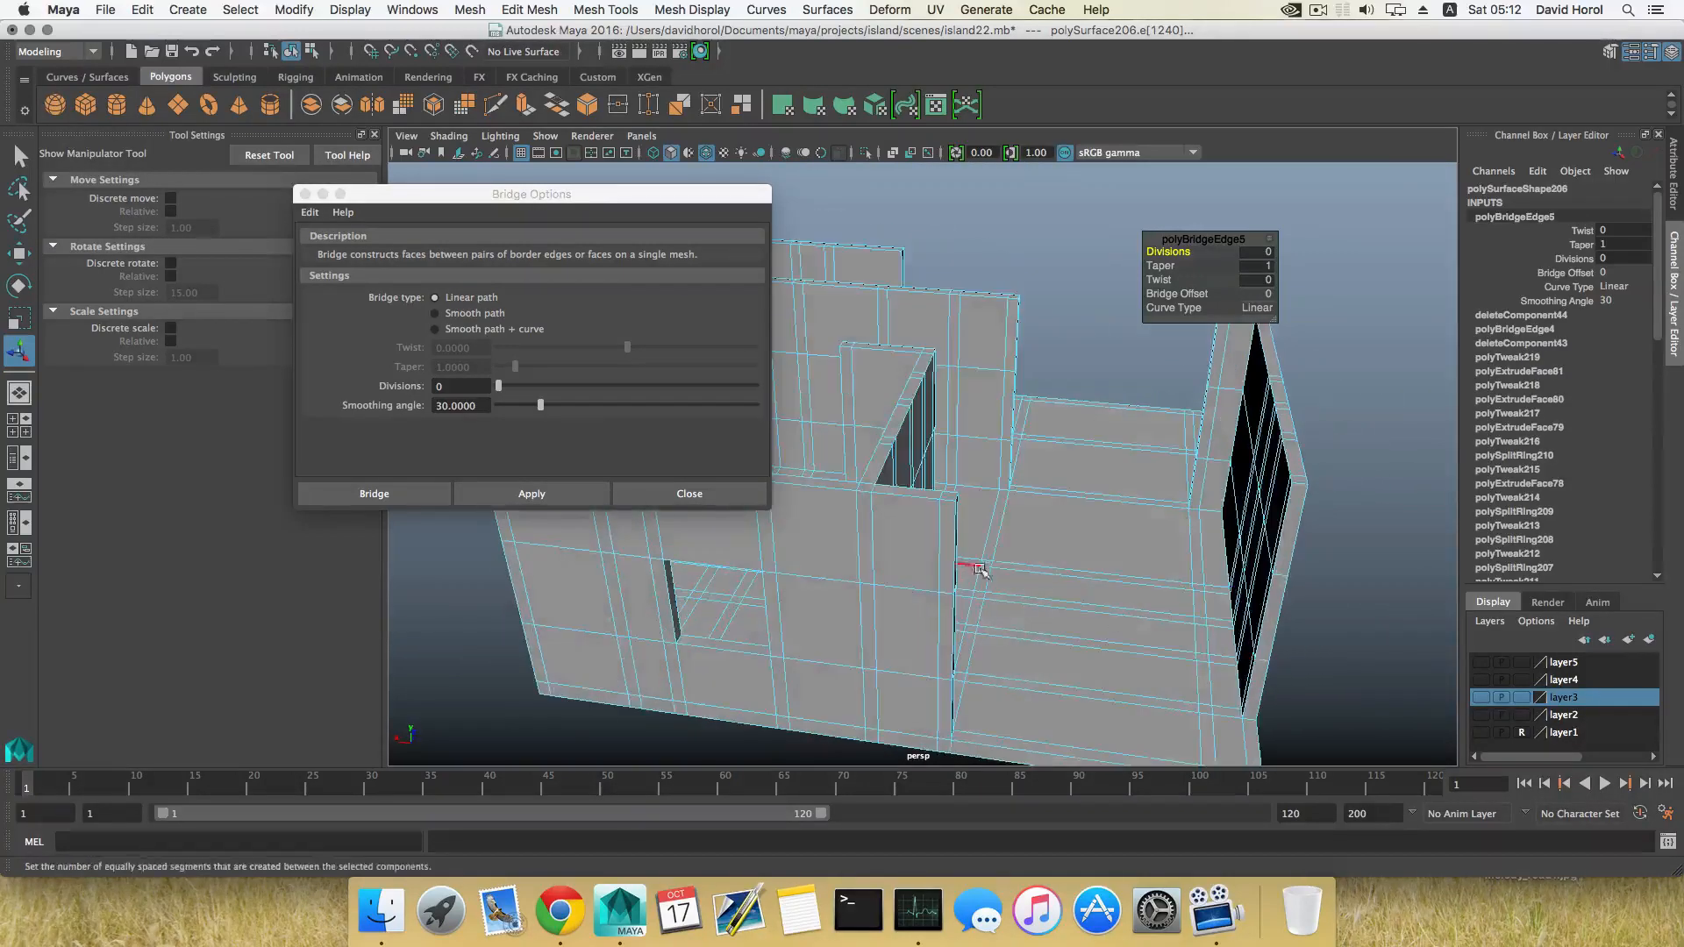
left_click_drag(979, 570, 956, 496, "alt")
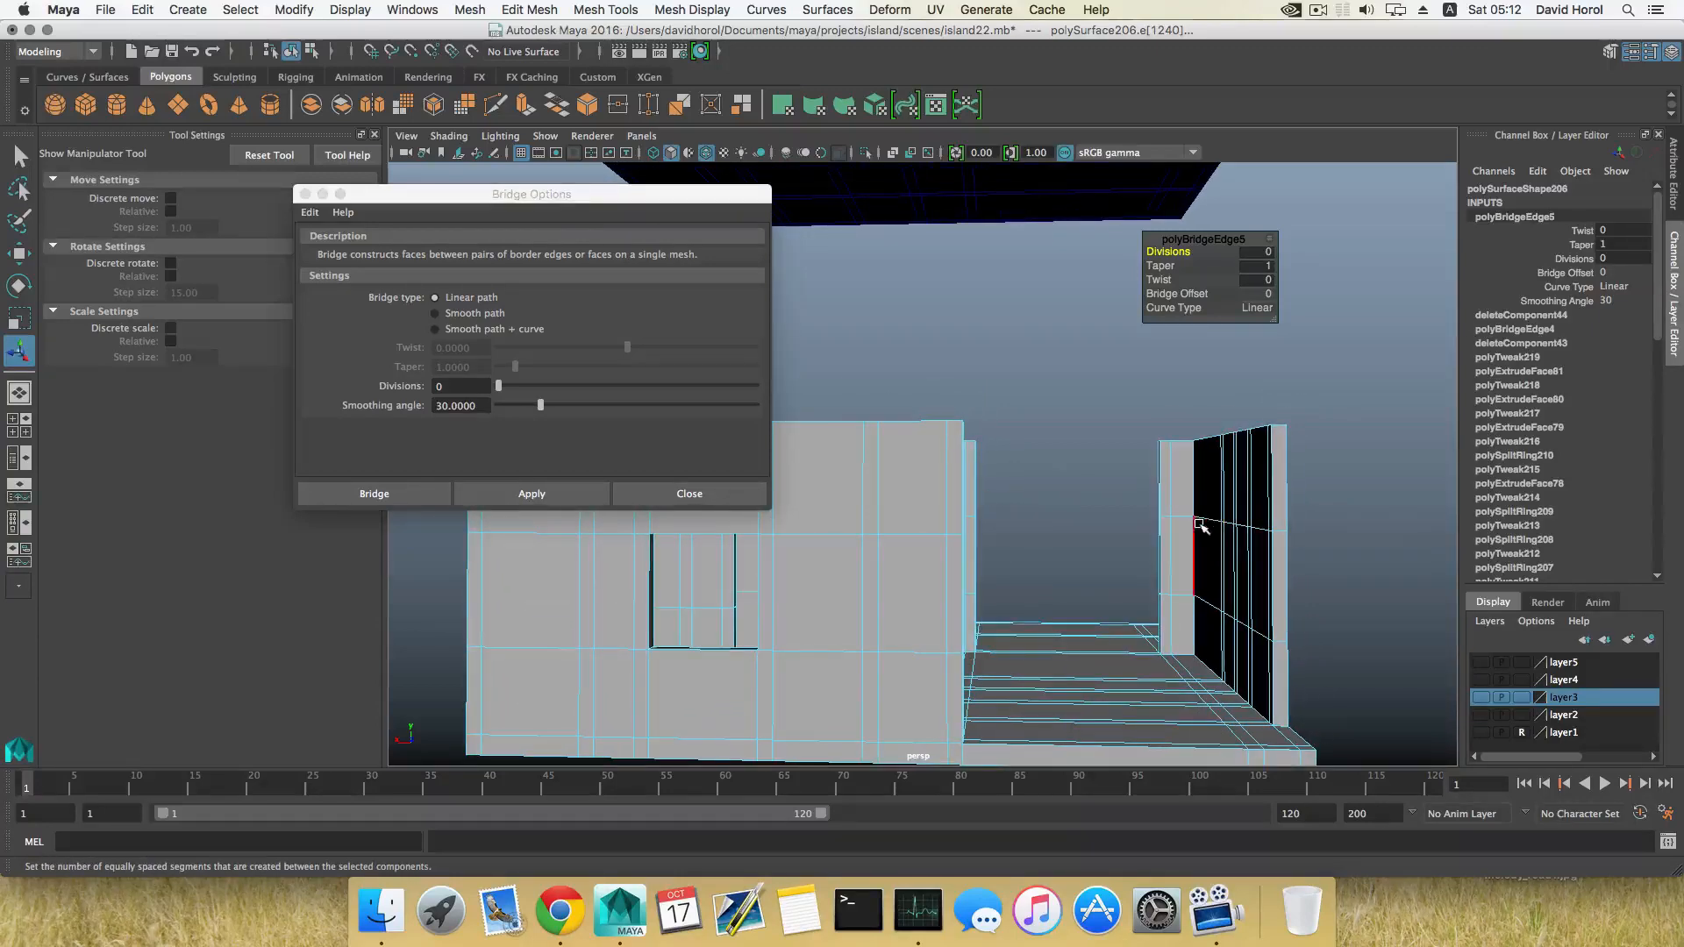
key("F8")
left_click_drag(1189, 523, 960, 536, "alt")
right_click(956, 532, "shift")
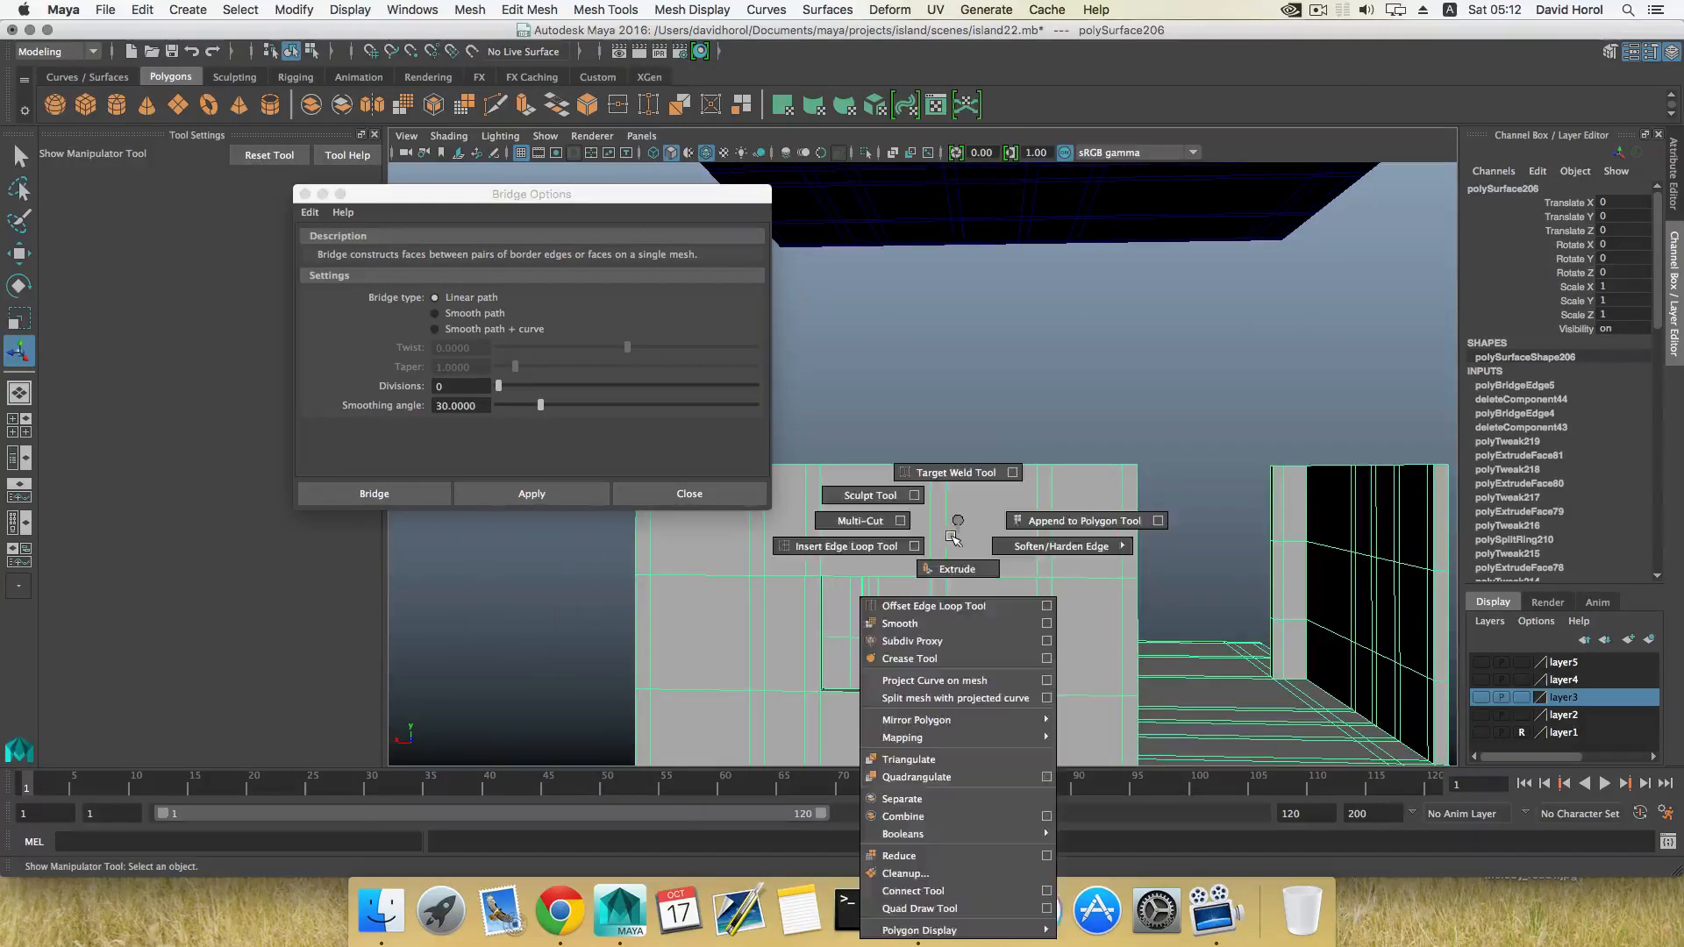
left_click(880, 547)
left_click_drag(1094, 549, 900, 578, "alt")
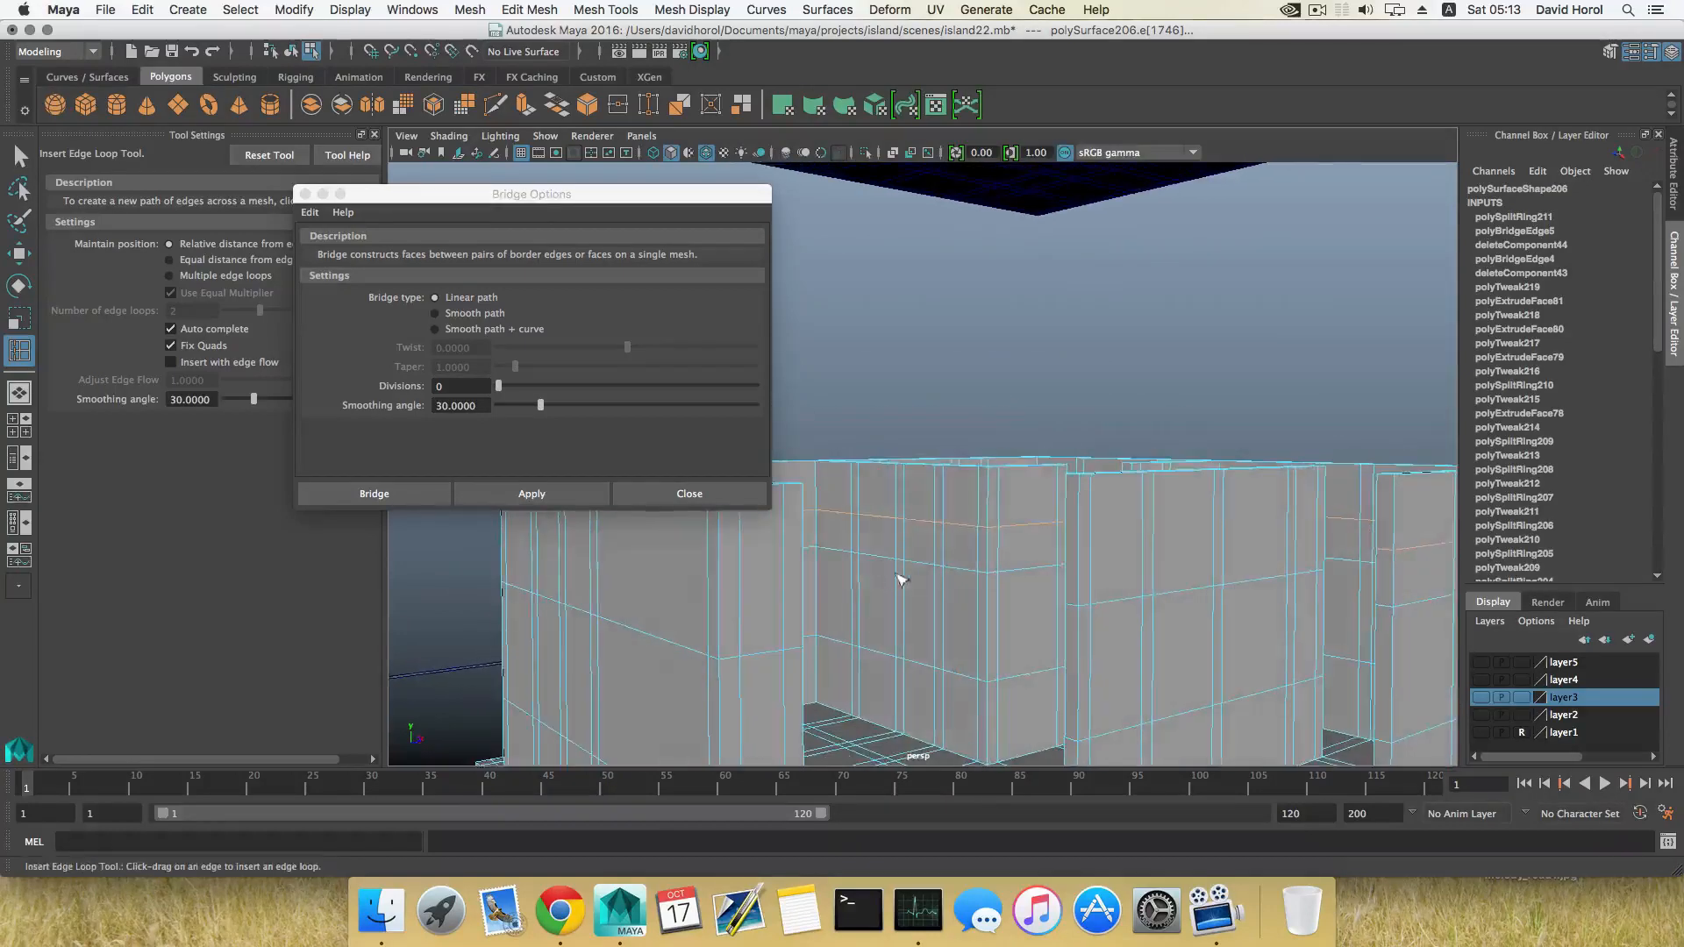
Insert matching horizontal edge loops near the top of the two separate walls and close the Bridge Options dialog.
left_click(1085, 537)
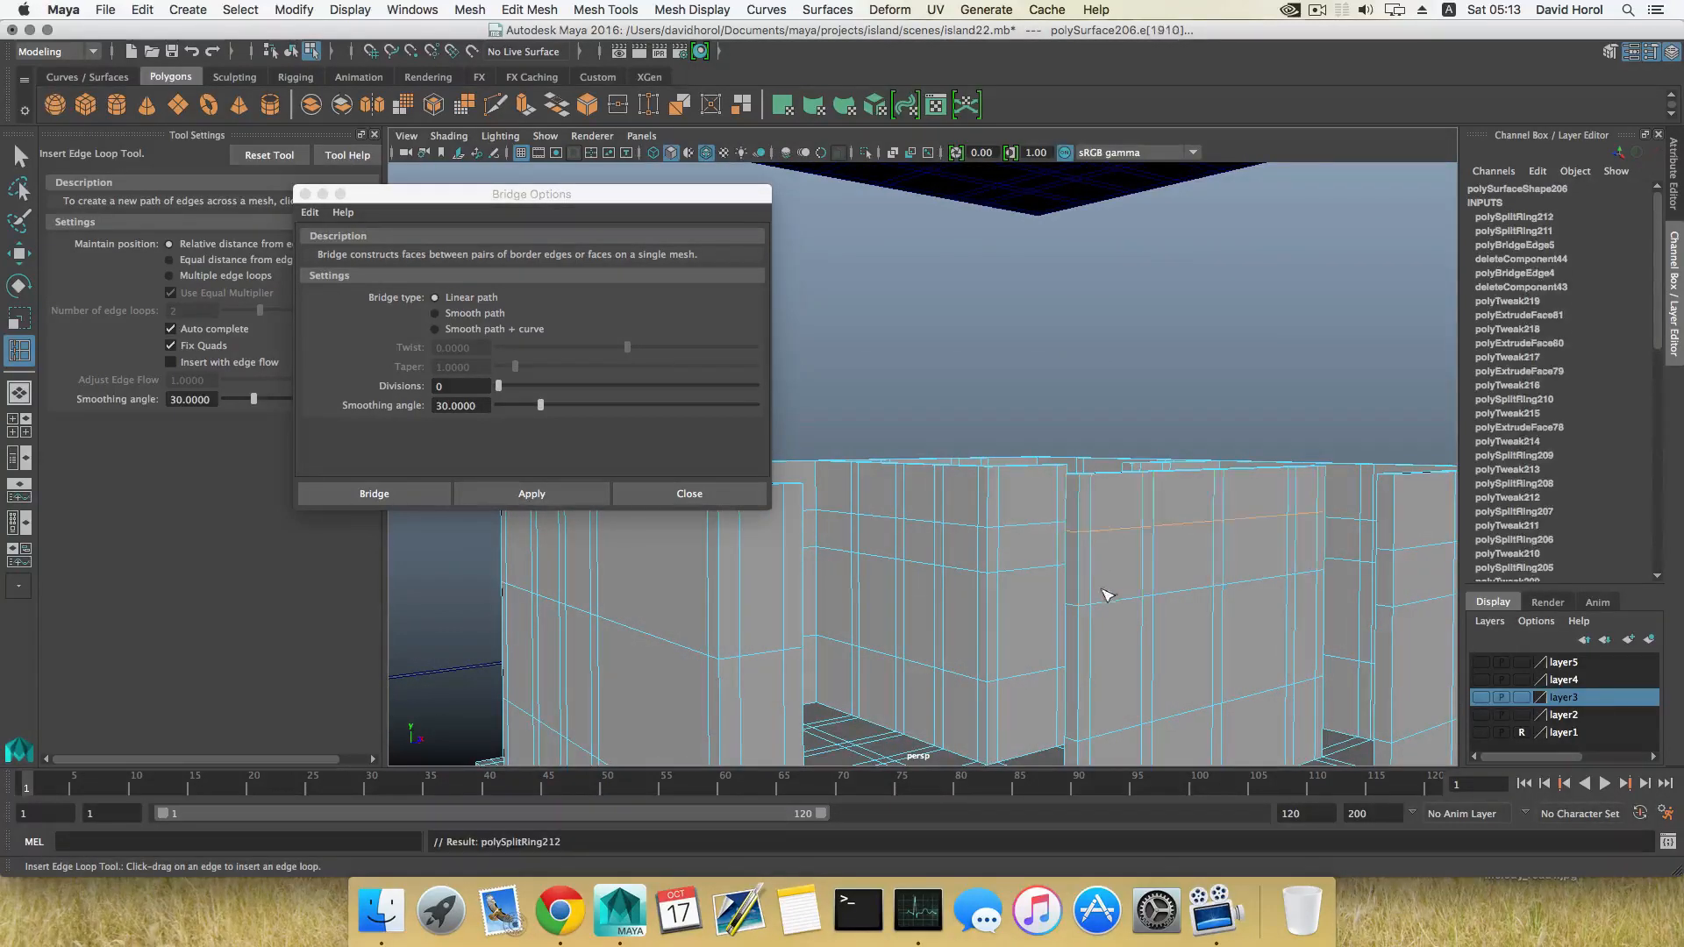
left_click_drag(1102, 590, 597, 349, "alt")
left_click(888, 586)
left_click(688, 493)
key("f")
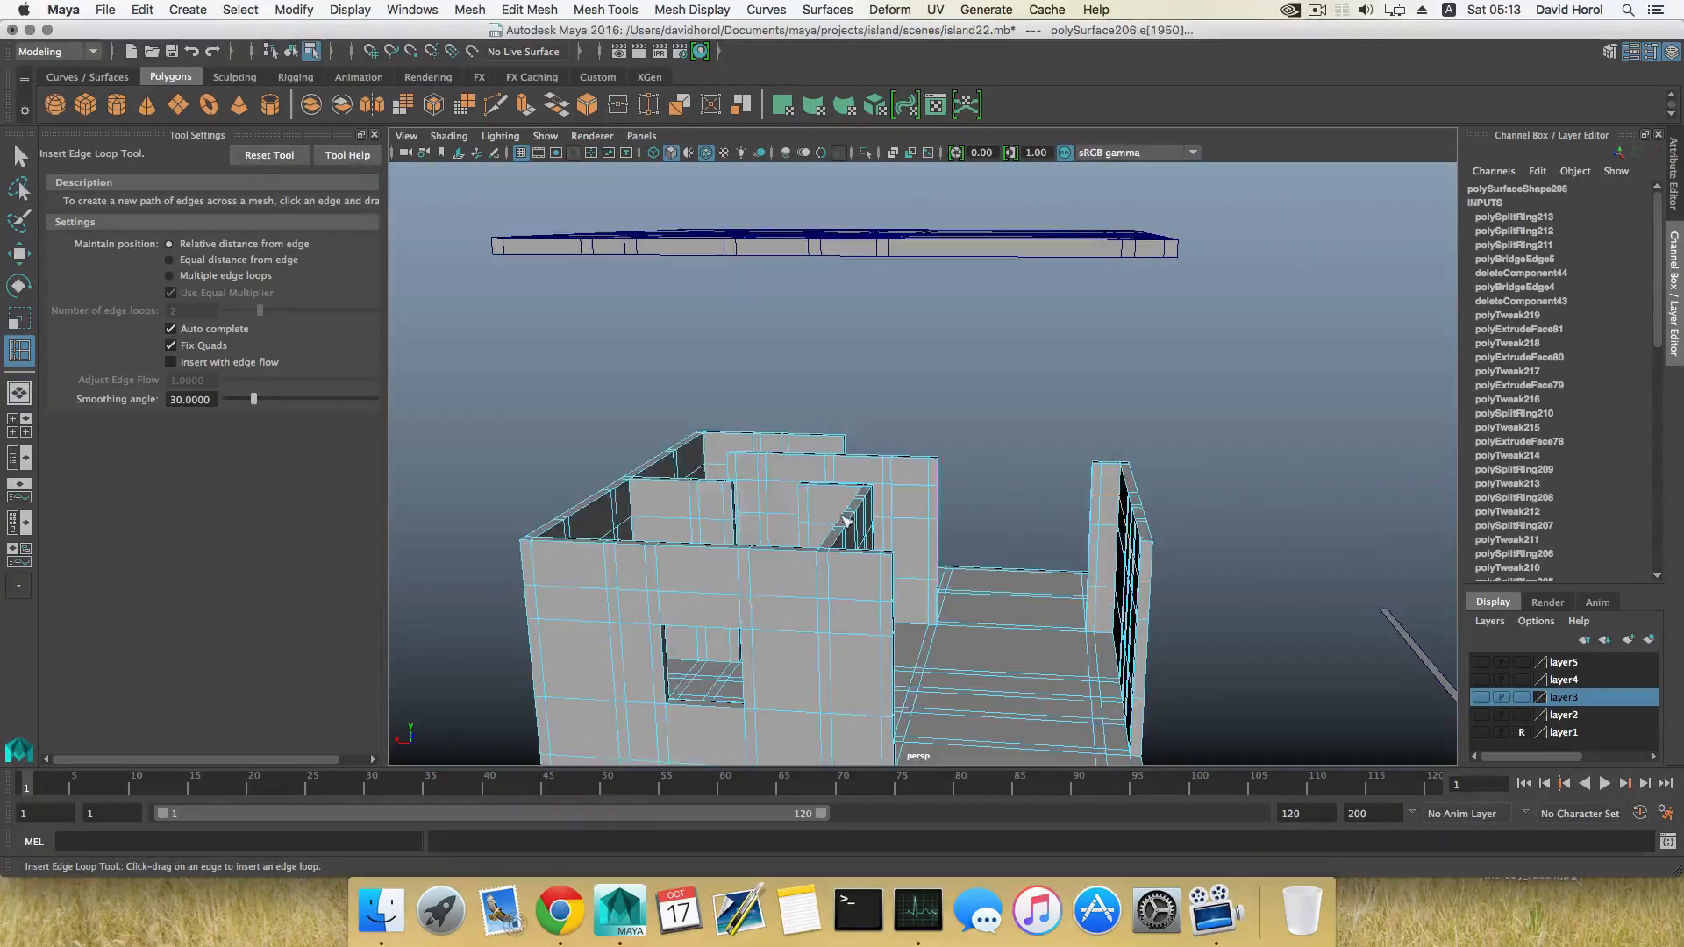
Snap the edge loop on the separate outer wall vertically to the front wall's upper loop, at about 55.2 in Y.
left_click(13, 156)
left_click_drag(848, 523, 935, 498, "alt")
scroll(857, 487, "up", 3)
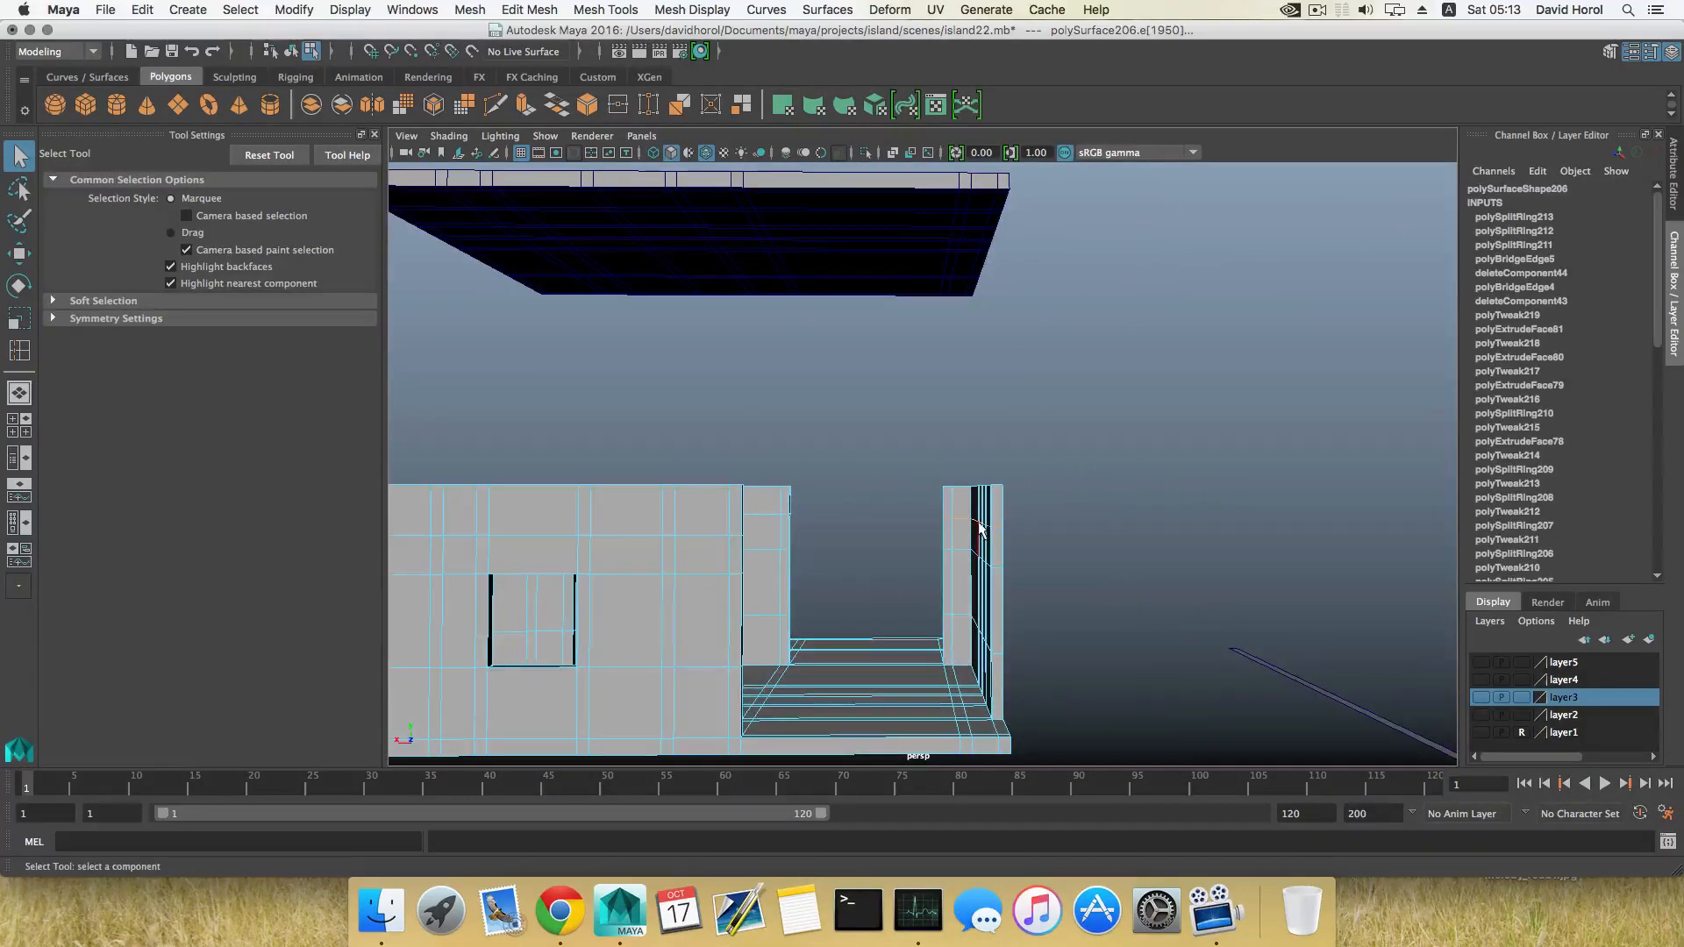
key("w")
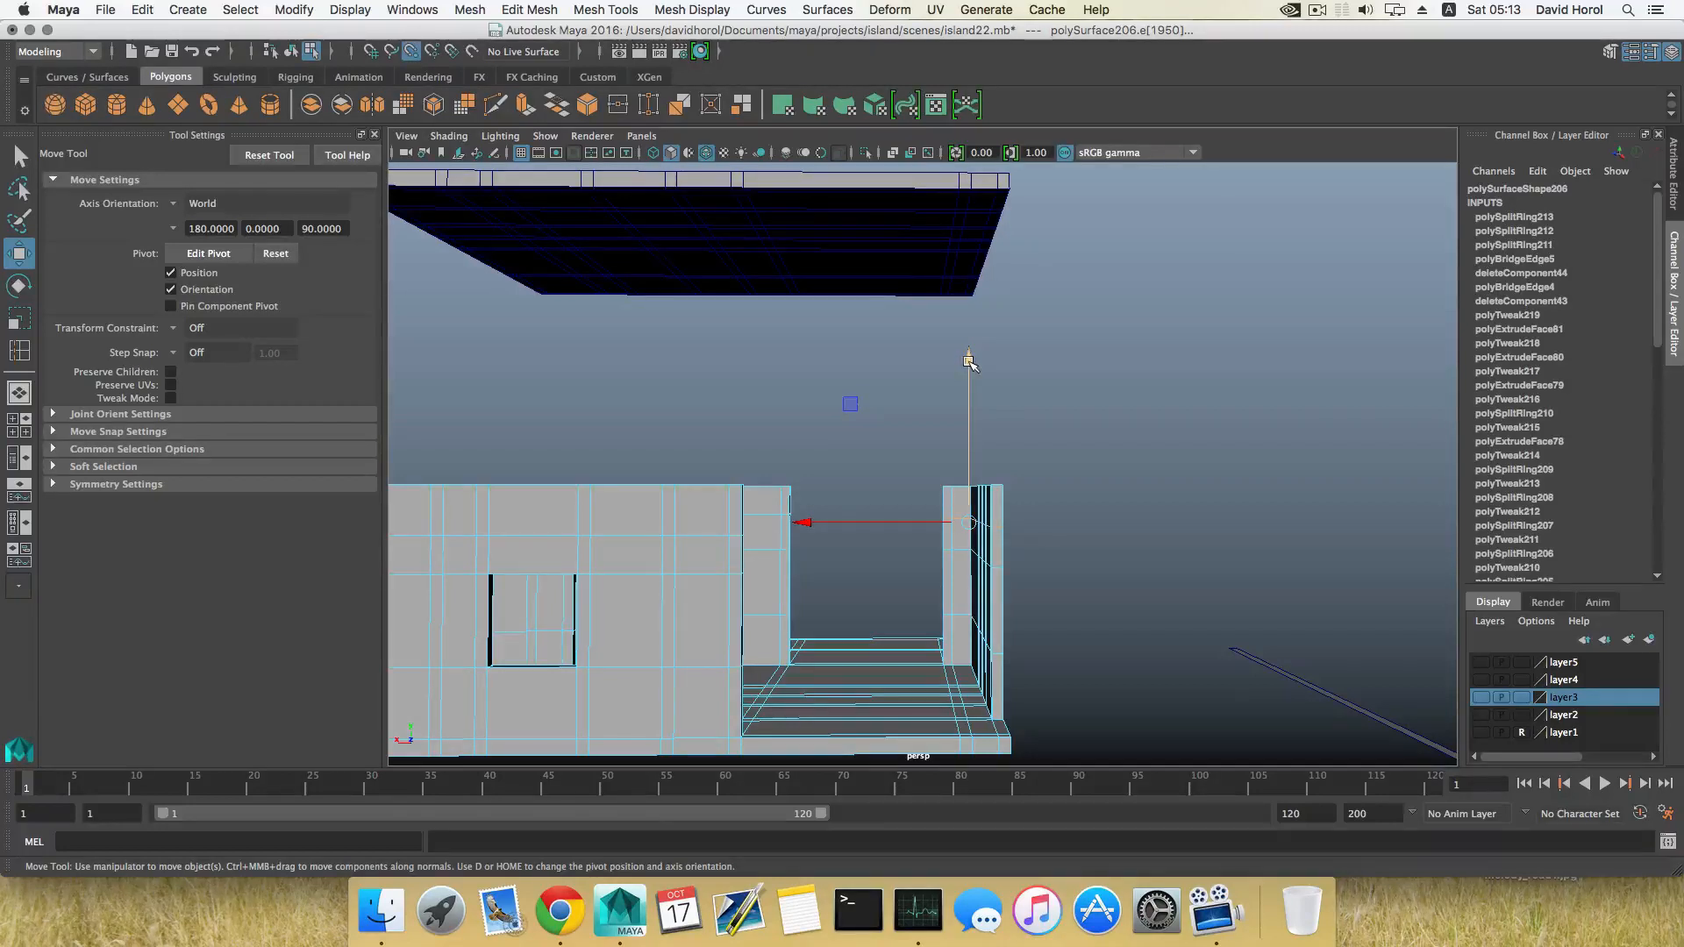
left_click_drag(969, 360, 969, 503)
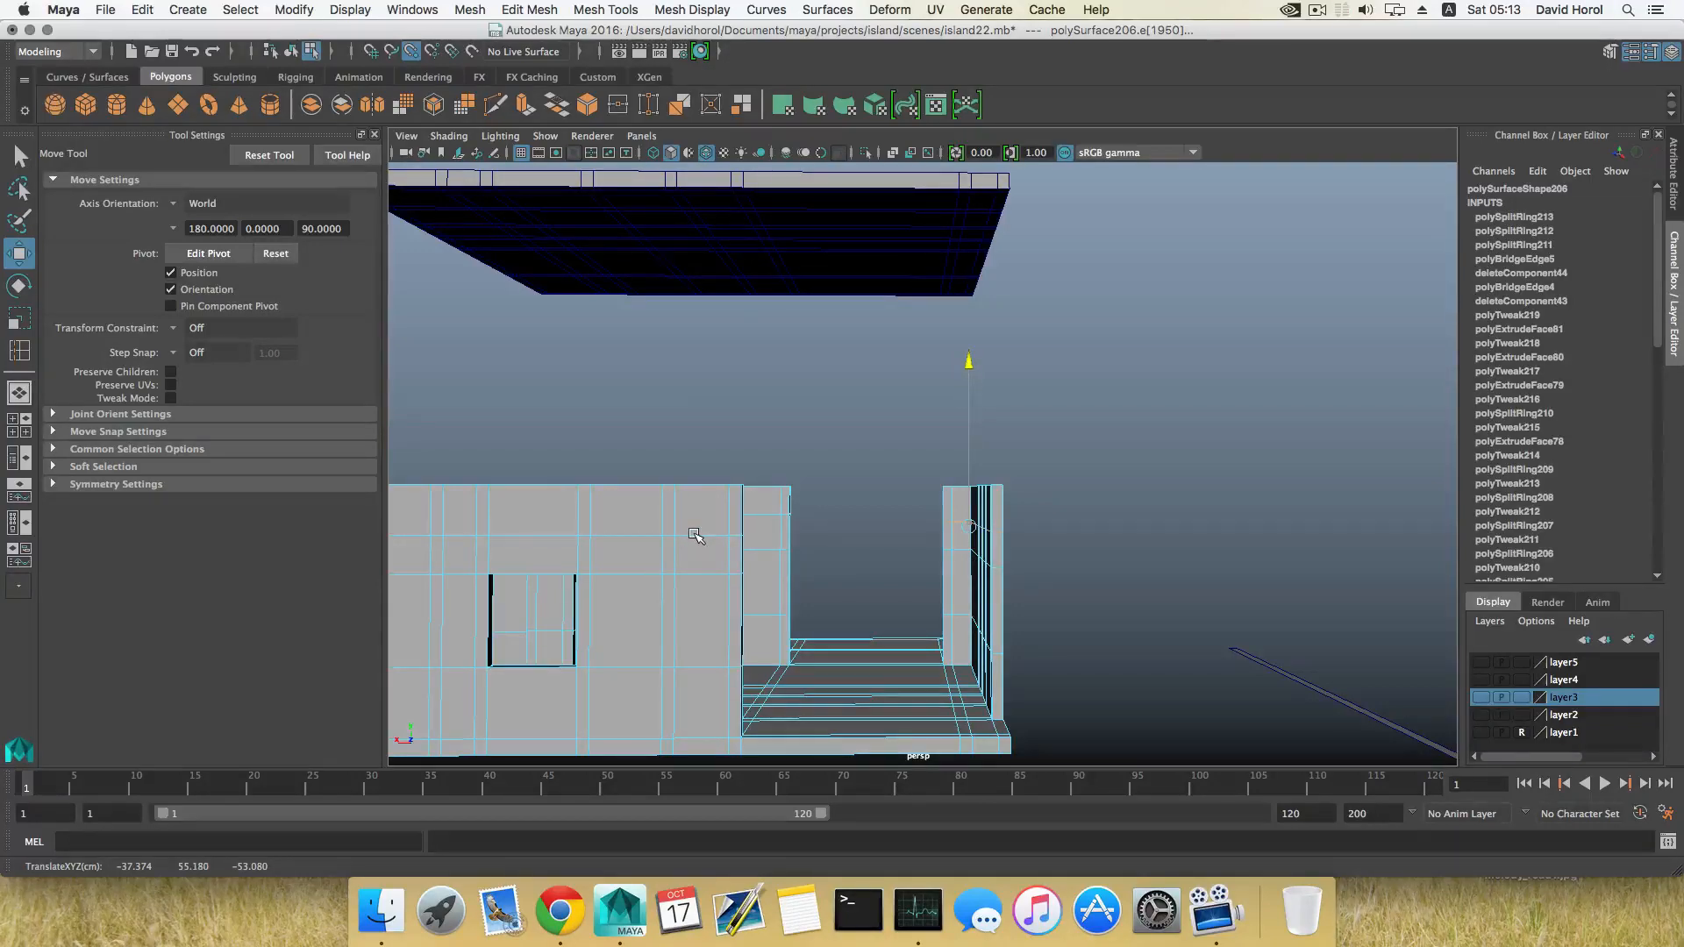
Snap the freestanding middle wall's upper edge loop vertically to the height of the neighbouring loop and return to object mode.
left_click_drag(844, 534, 664, 551, "alt")
left_click_drag(771, 542, 748, 558, "alt")
left_click_drag(1081, 509, 1049, 424, "alt")
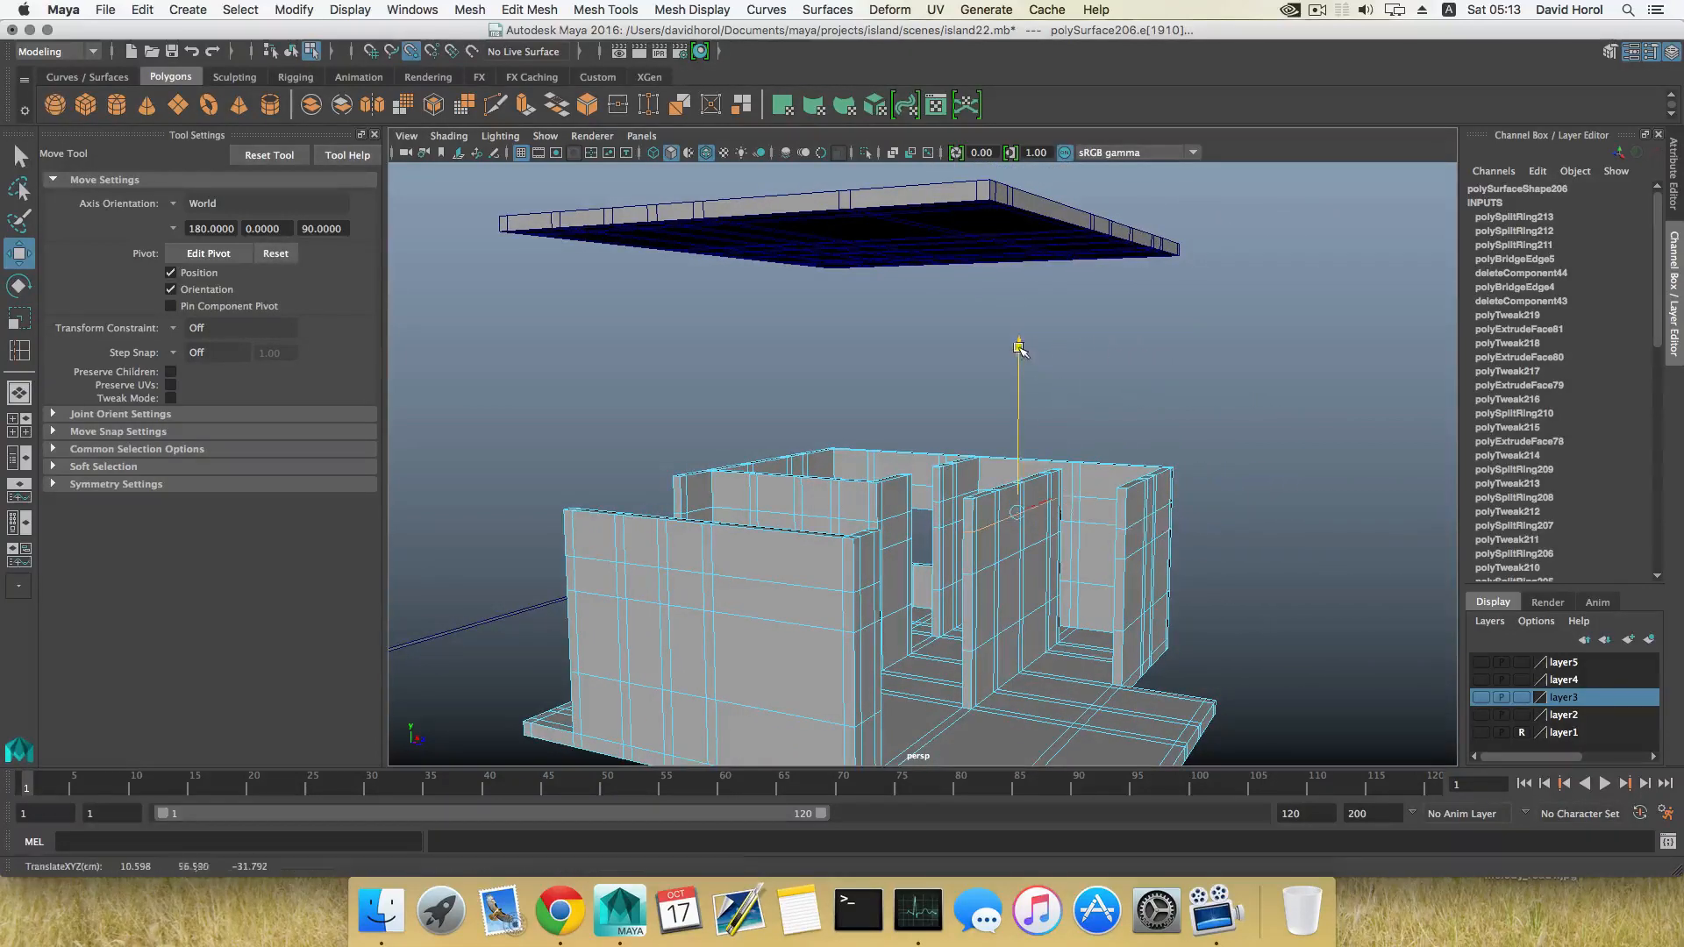
left_click_drag(1020, 347, 1019, 337)
mouse_move(943, 526)
left_mouse_down("alt")
mouse_move(795, 517)
mouse_move(939, 522)
mouse_move(925, 528)
left_mouse_up("alt")
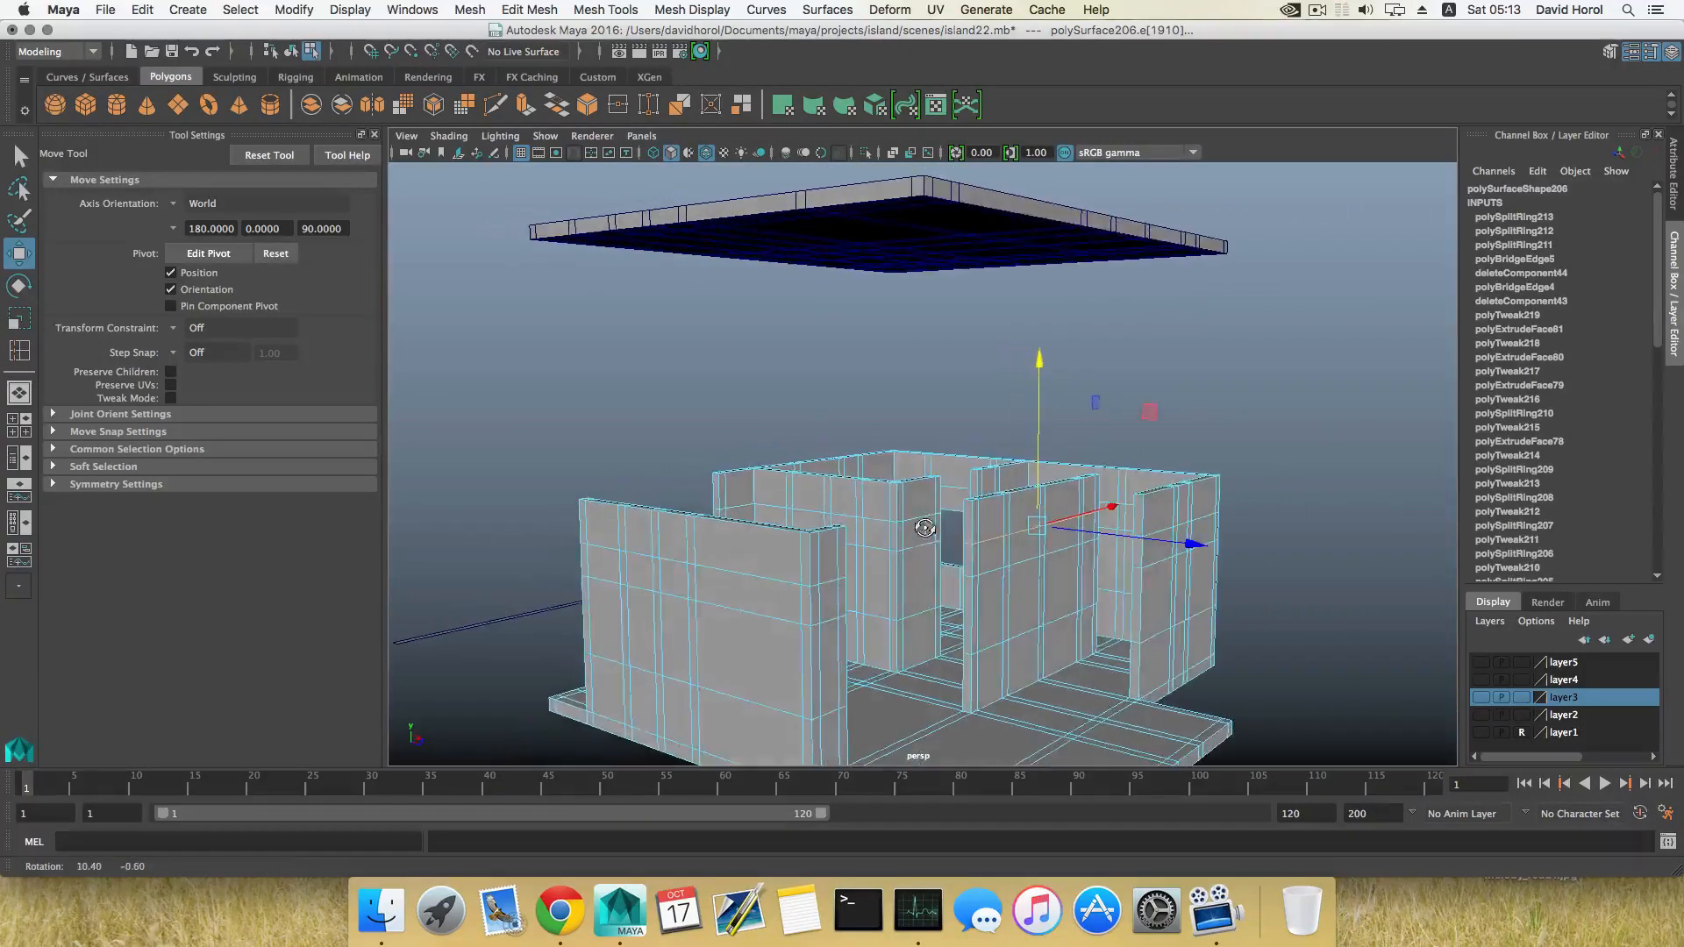
key("F8")
Examine the walls, door gaps and wall ends beside the projecting floor slab from several sides.
right_click_drag(1085, 568, 1116, 552, "alt")
left_click_drag(1116, 553, 904, 554, "alt")
scroll(904, 554, "up", 10)
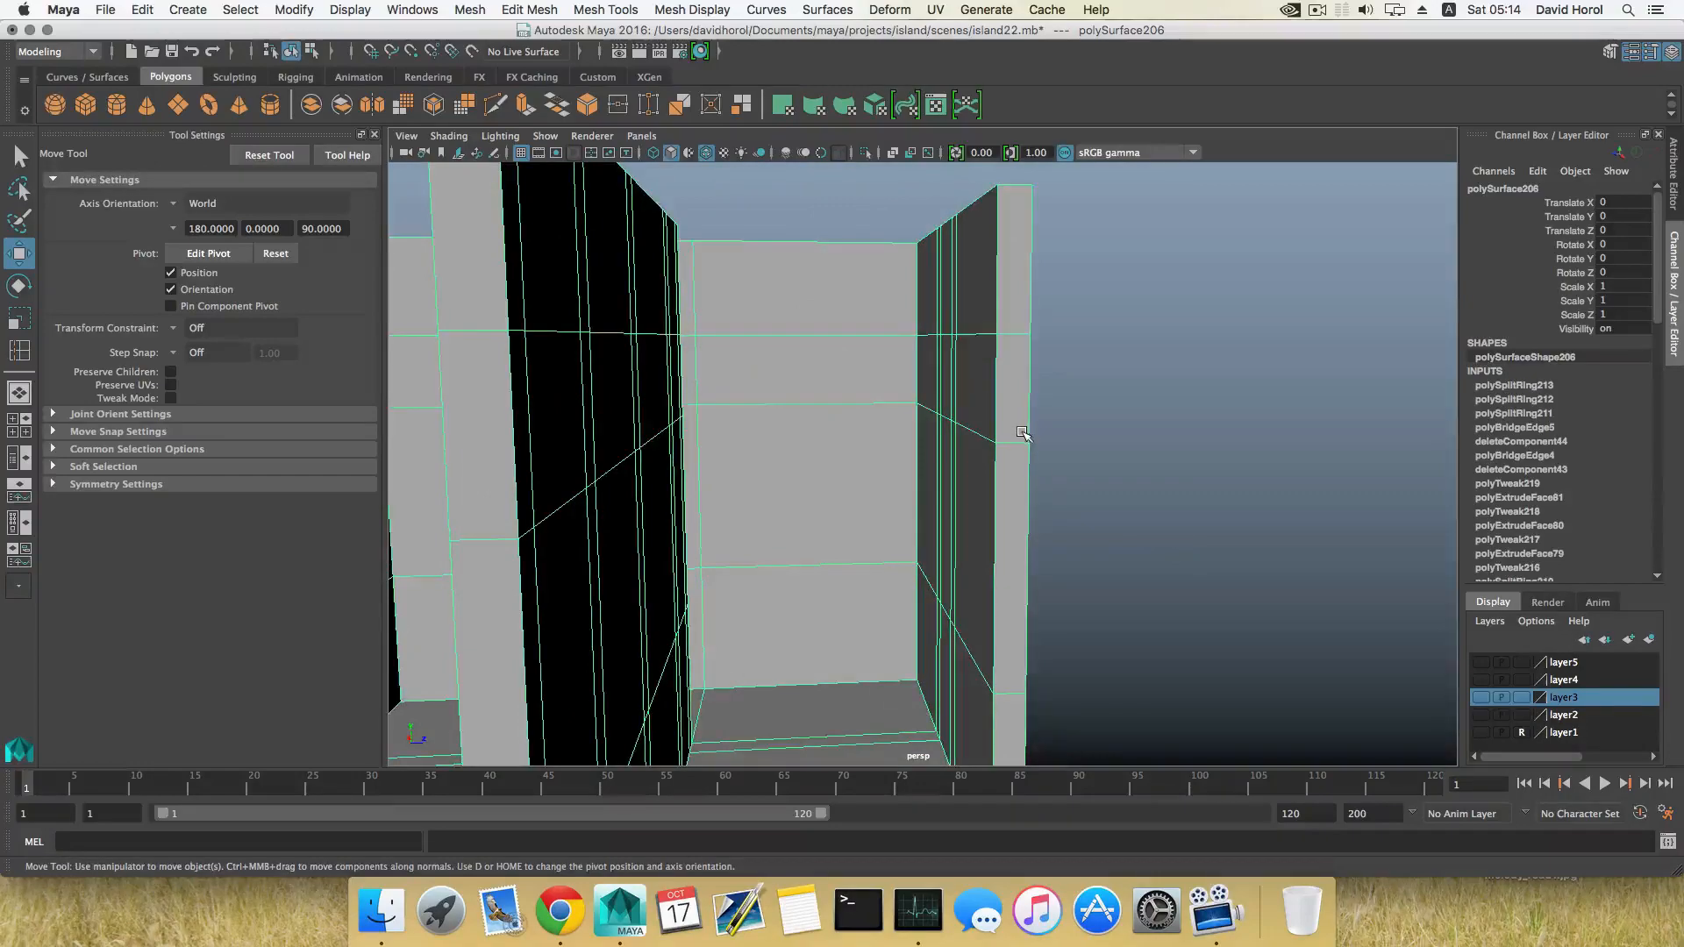
scroll(1022, 433, "down", 10)
left_click_drag(1195, 553, 1101, 569, "alt")
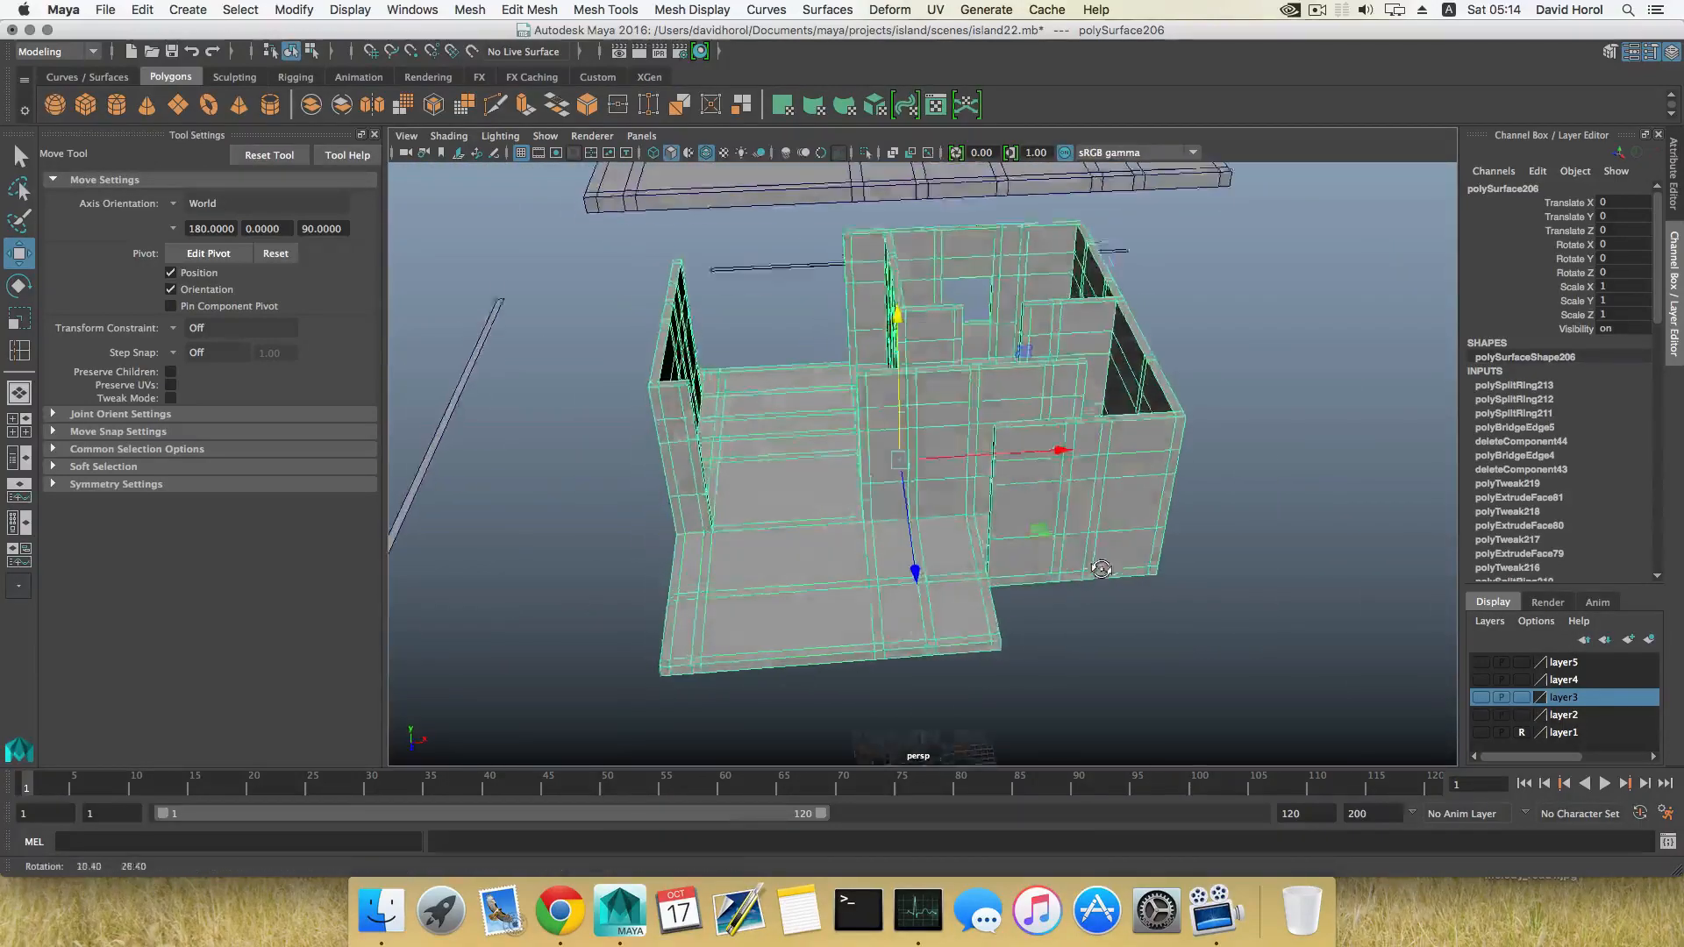
right_click_drag(1100, 569, 995, 544, "alt")
left_click_drag(995, 545, 985, 506, "alt")
left_click_drag(959, 589, 1057, 565, "alt")
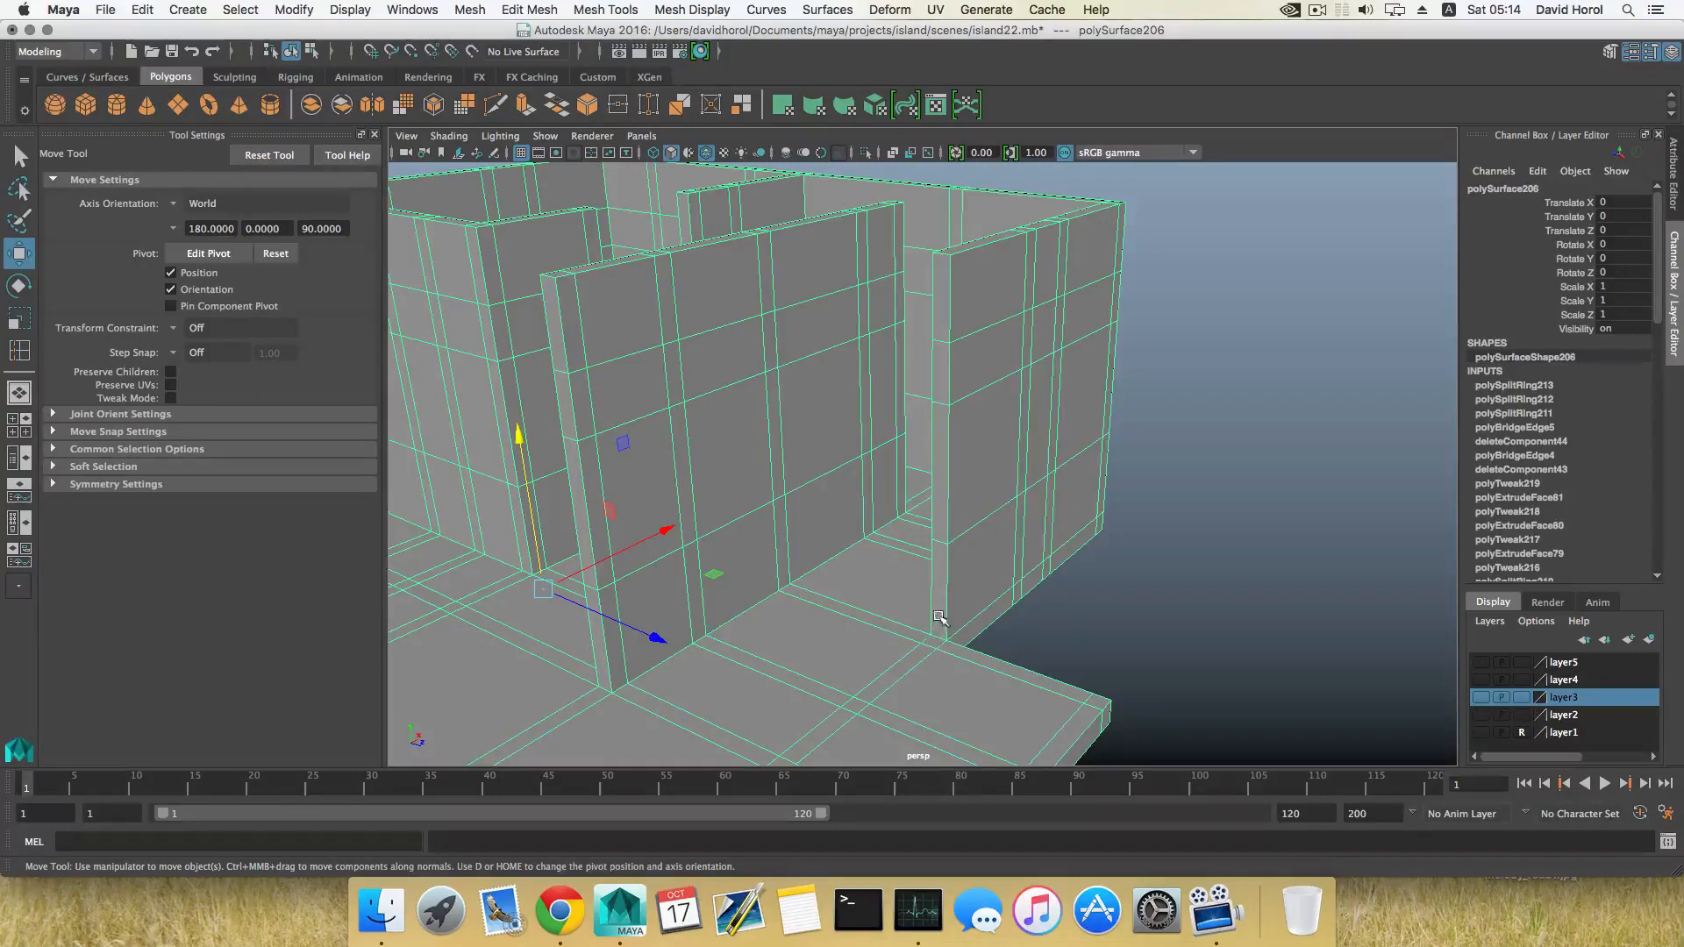
Extrude the small floor face at the foot of the outer wall's end without moving it, and delete that face.
right_click(940, 616)
right_click_drag(934, 519, 933, 527)
left_click(934, 640)
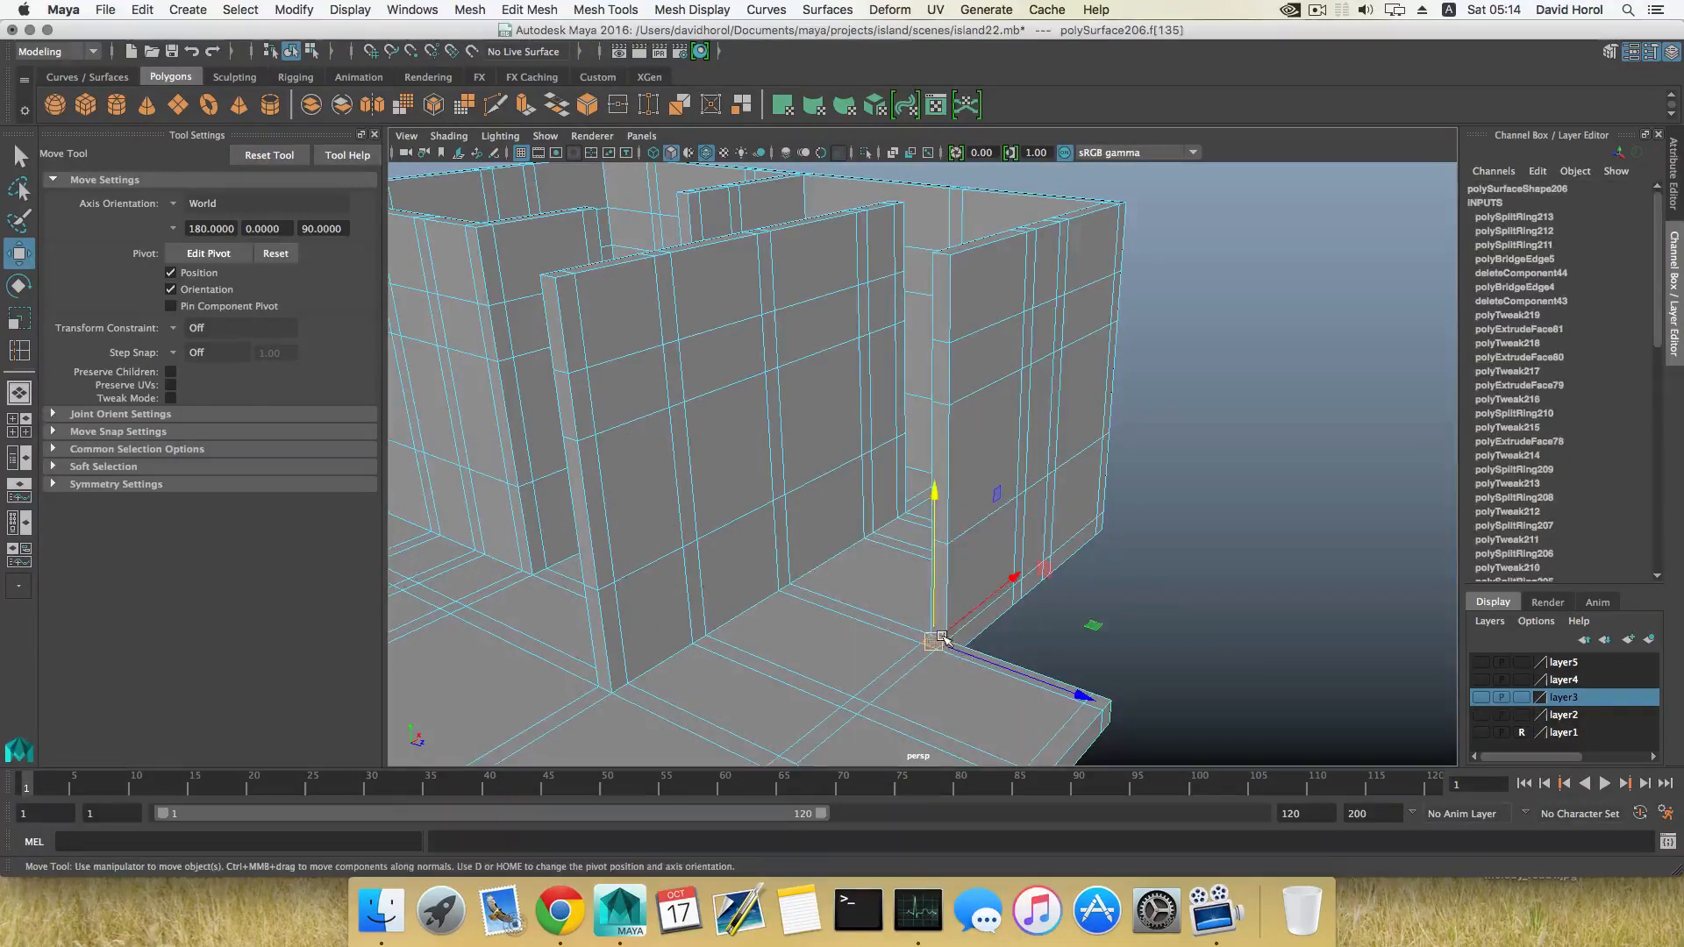
left_click_drag(957, 644, 873, 605, "alt")
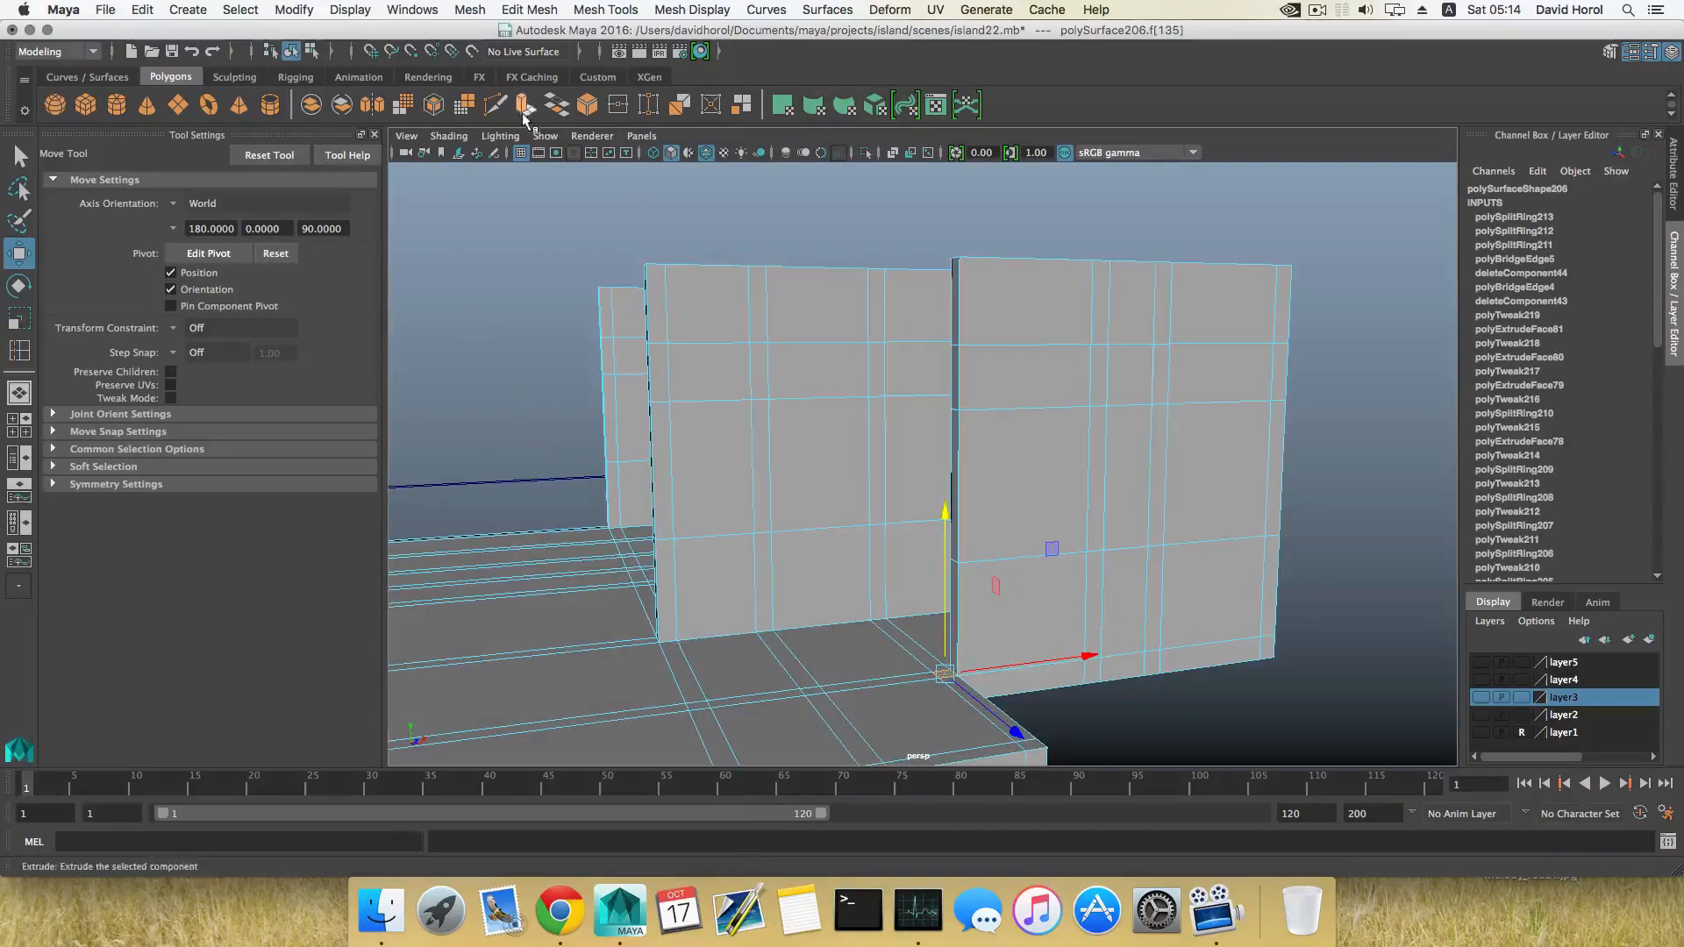
left_click_drag(1137, 688, 1170, 689, "alt")
key("w")
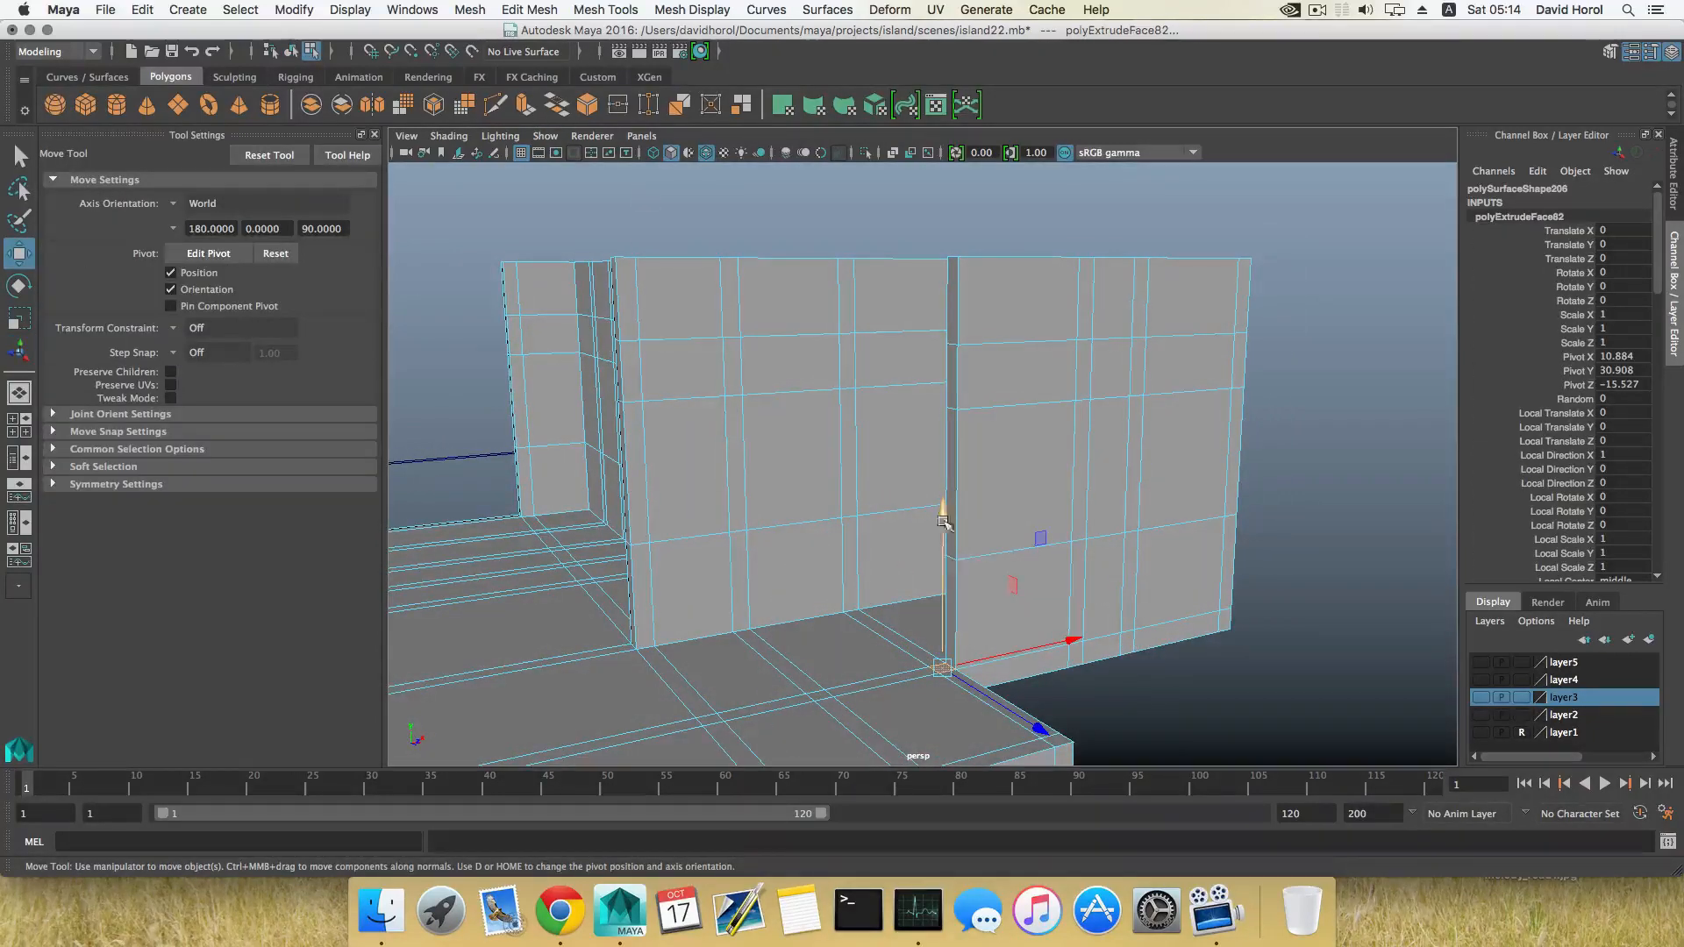
key("Delete")
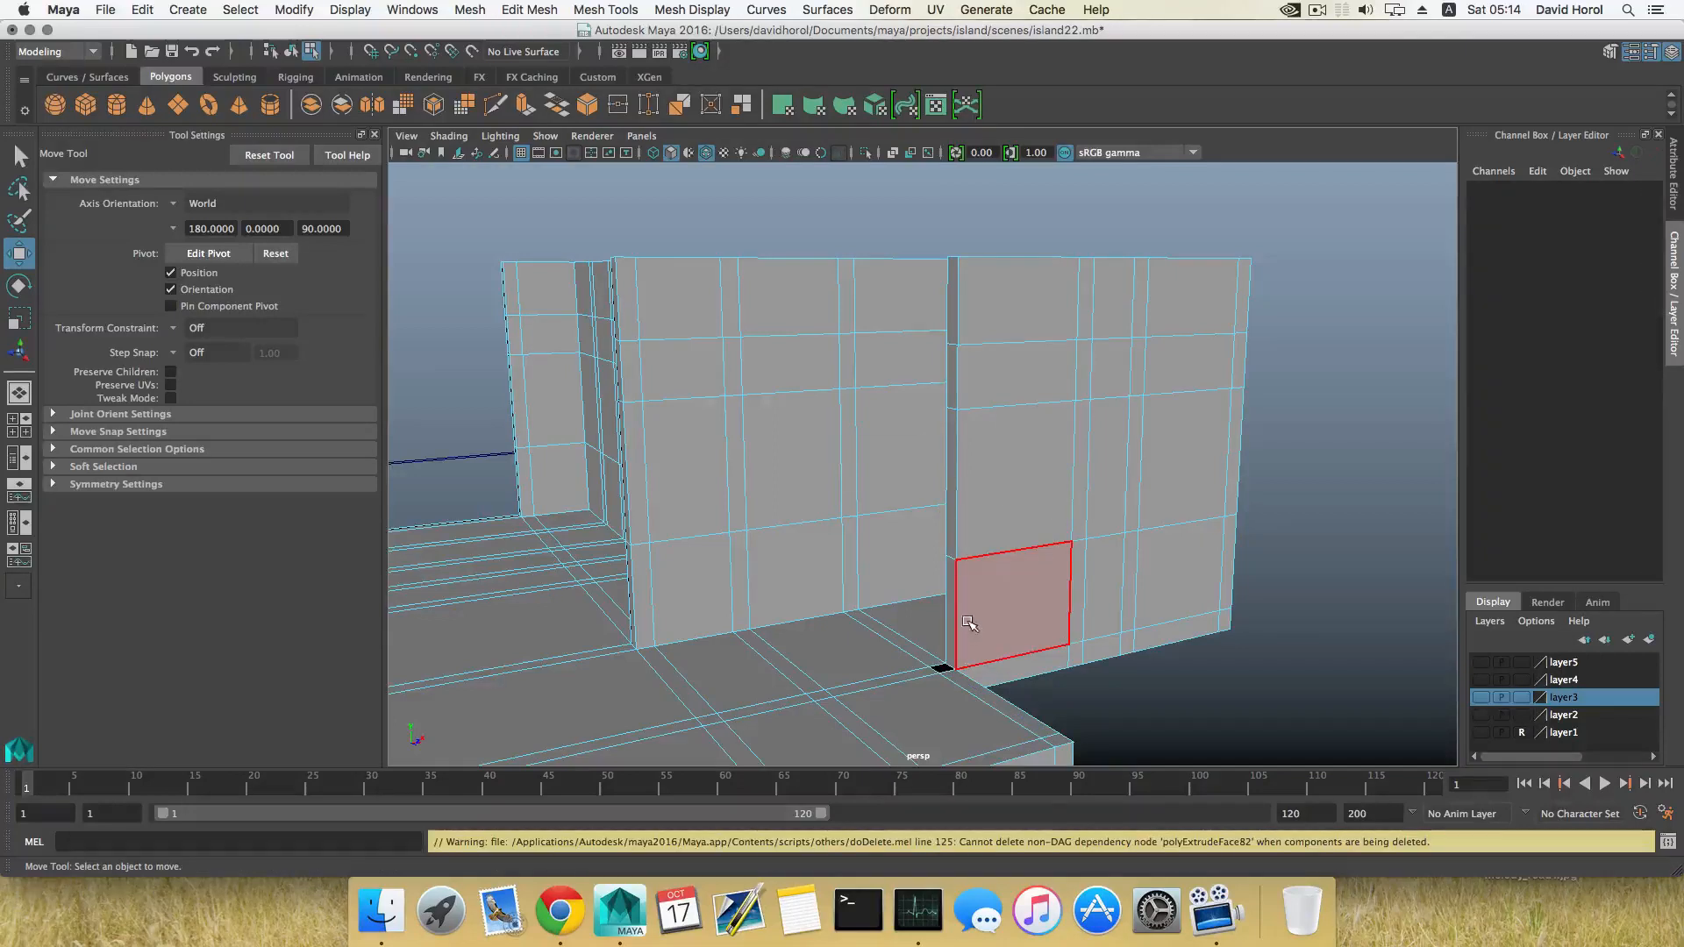
Extrude the full-height column of end faces on the outer wall and move them along X over the deleted floor face.
right_click(967, 622)
left_click(966, 496)
left_click(947, 406)
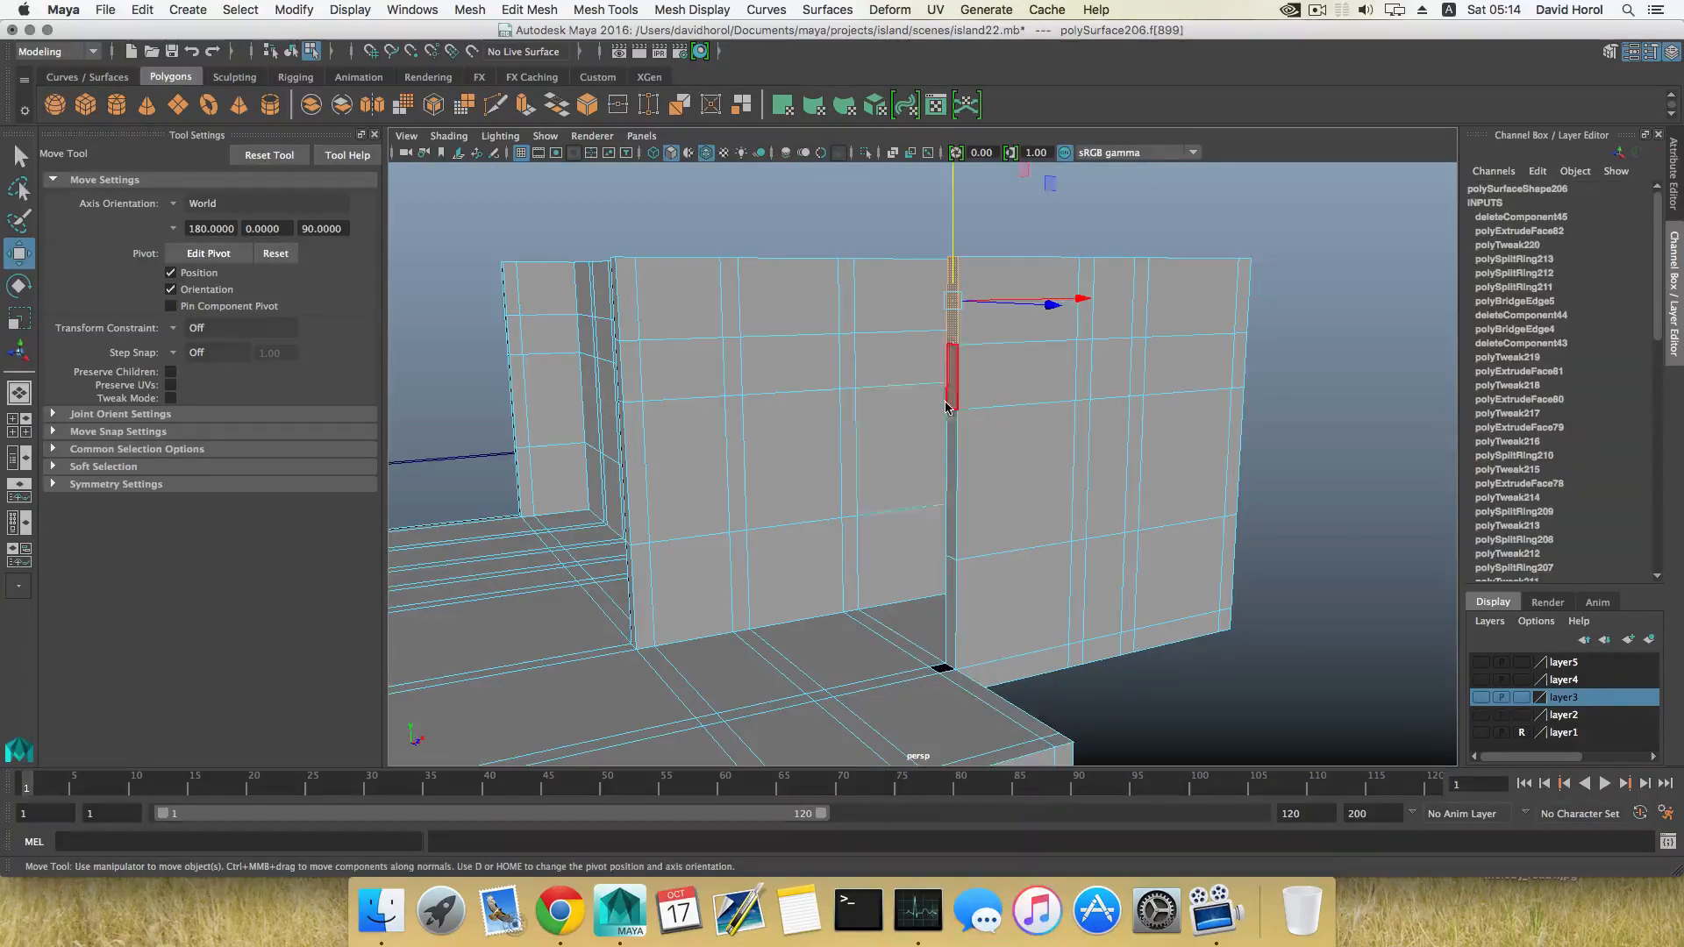
left_click(954, 465)
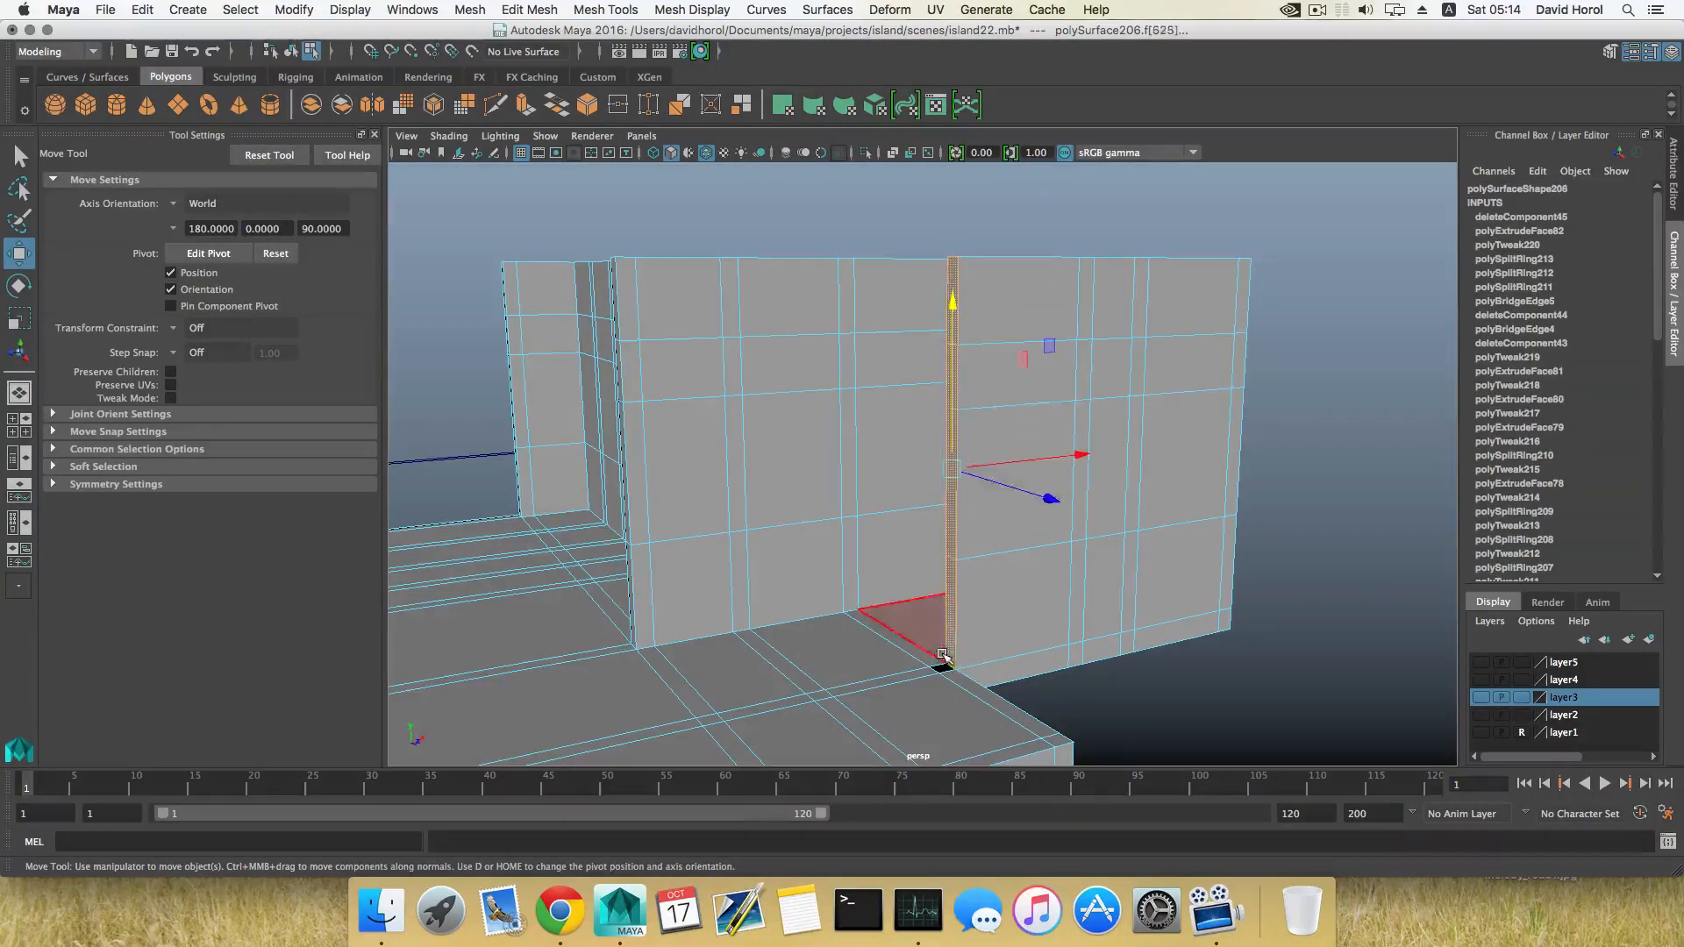
left_click_drag(942, 657, 842, 645, "alt")
left_click(696, 293)
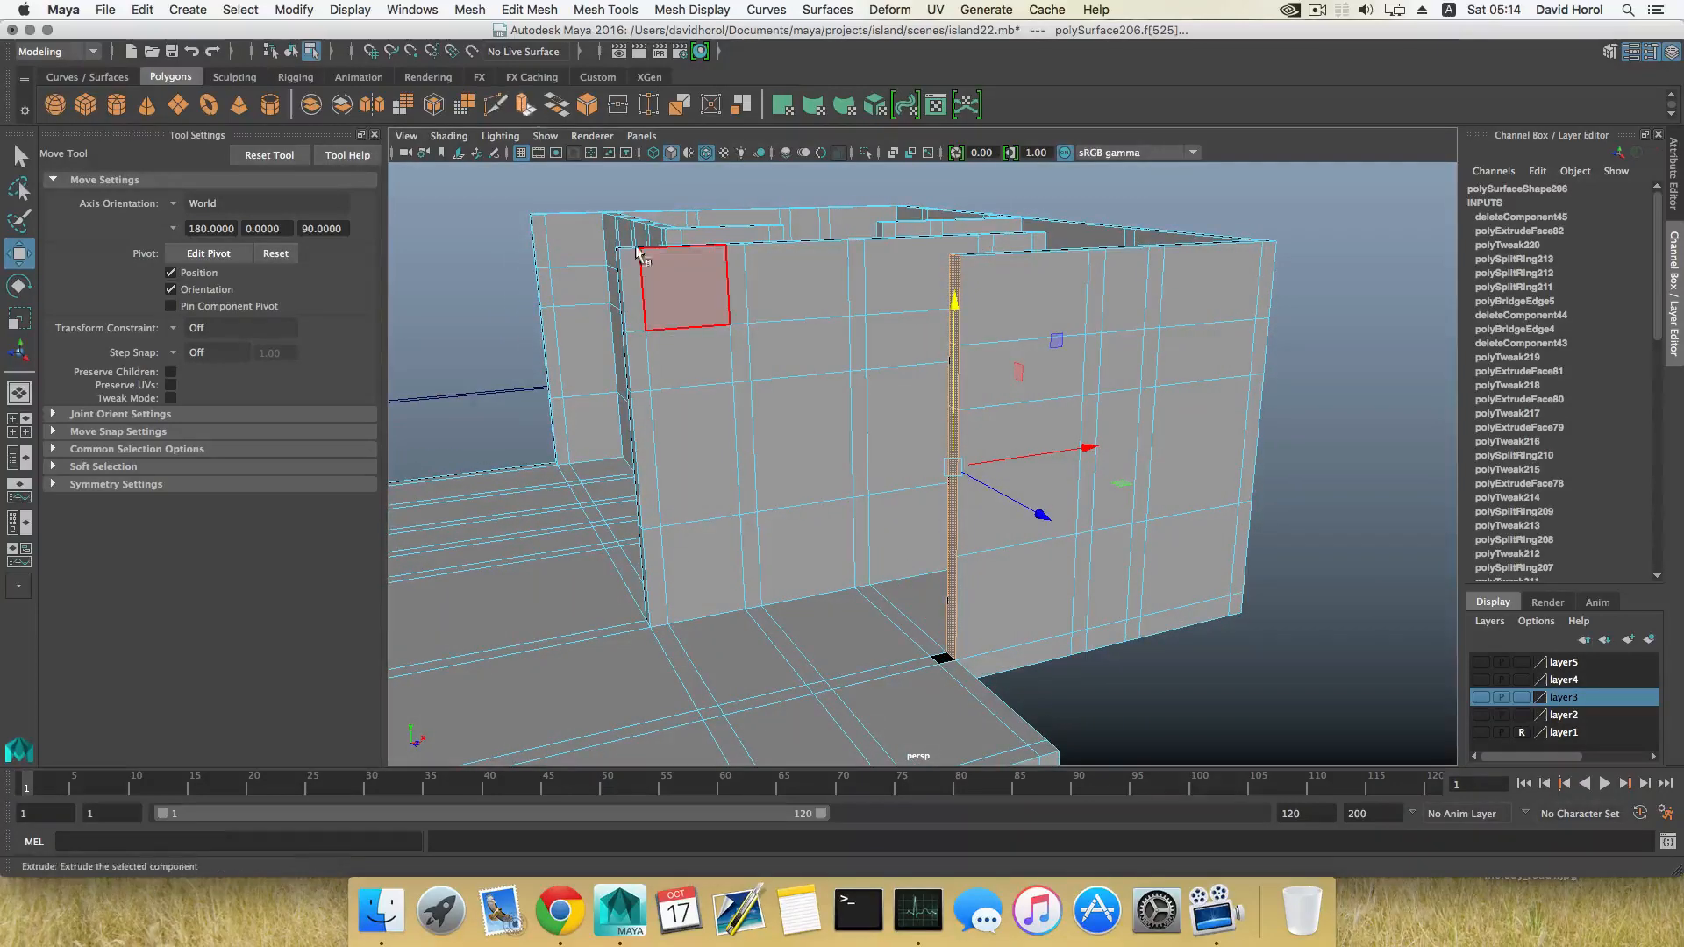
key("w")
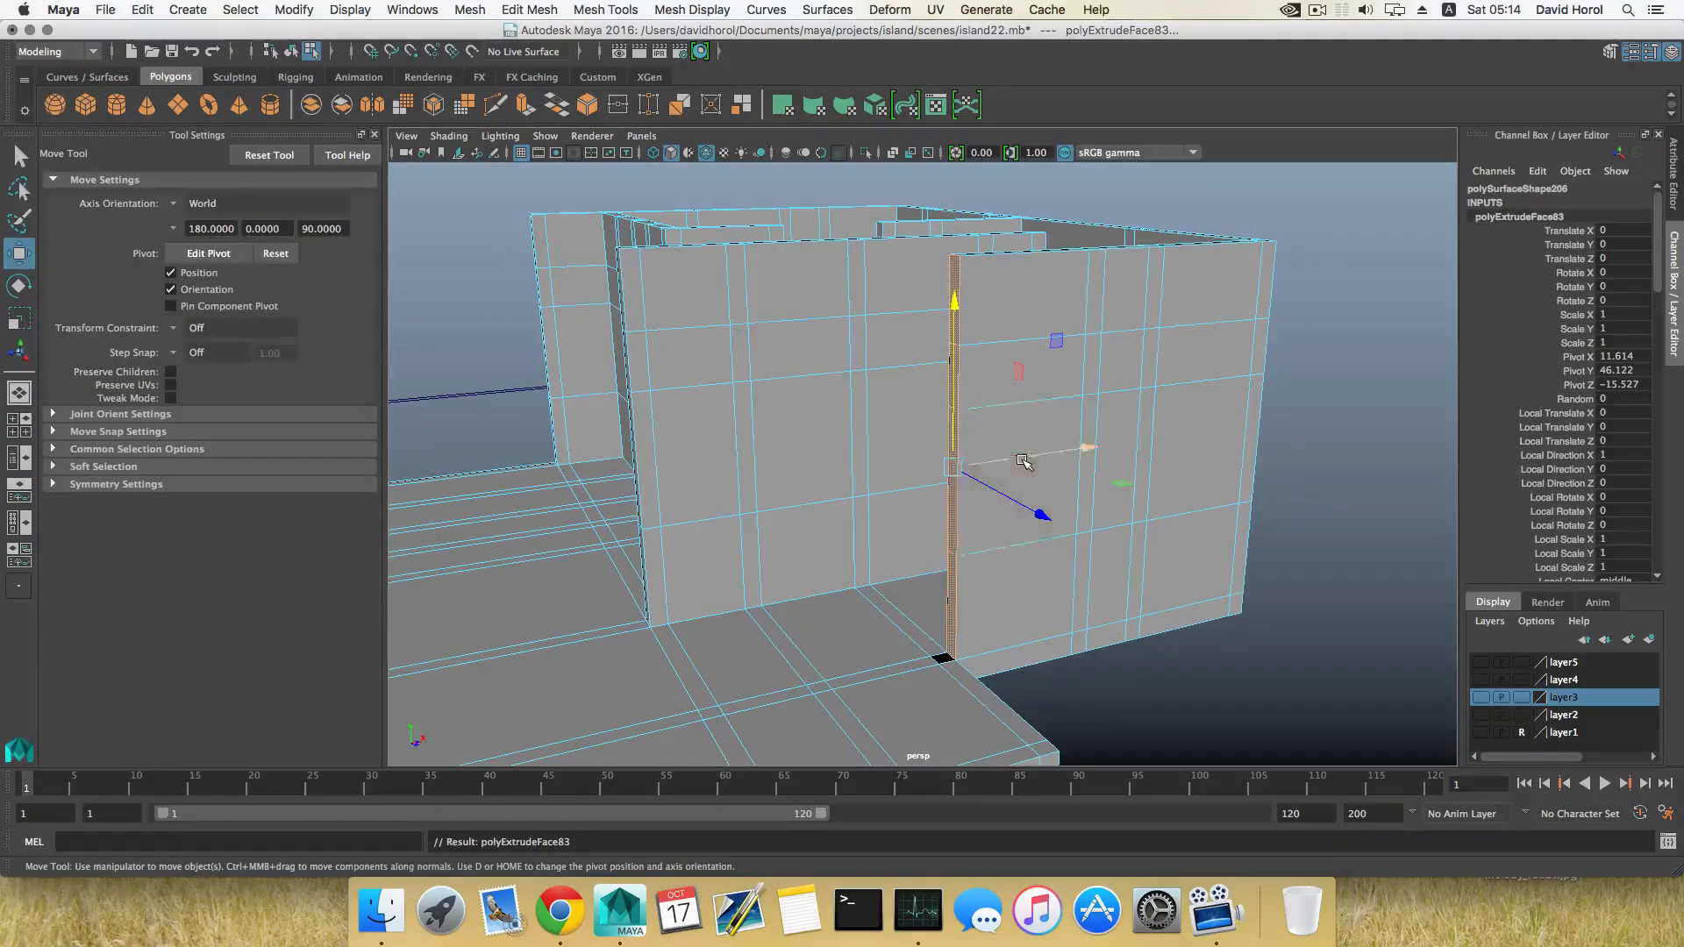
left_click_drag(1088, 447, 929, 427)
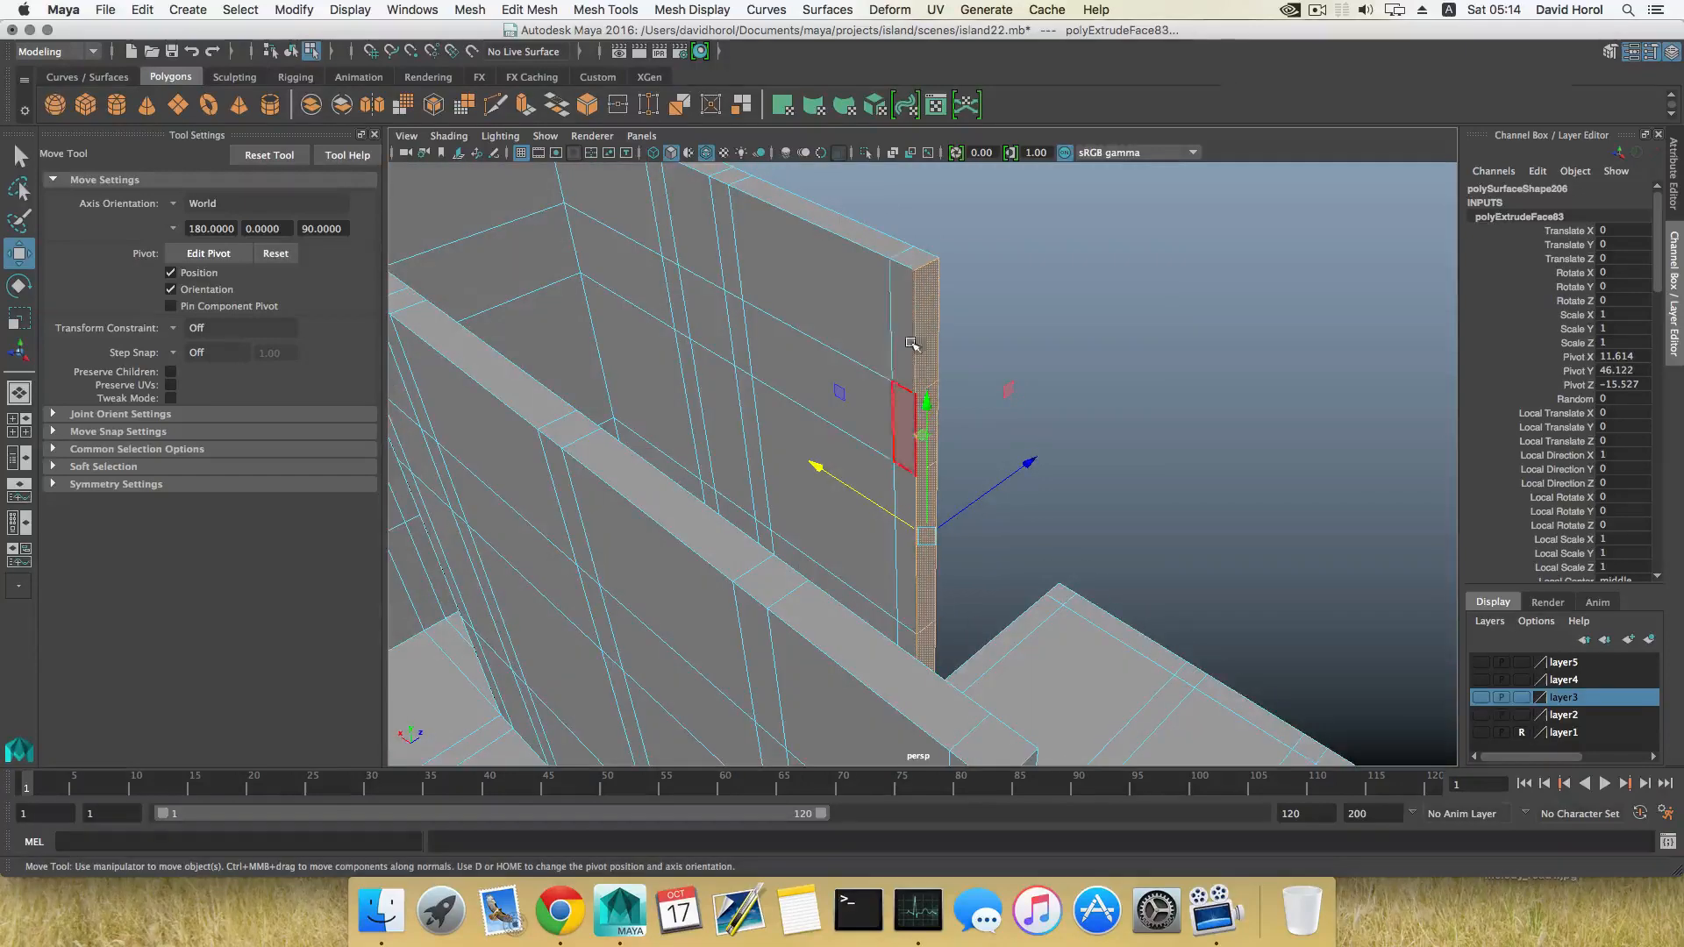
Merge the vertices at the foot of the extended wall end with the slab's vertices, using a 0.01 distance threshold.
left_click_drag(903, 512, 988, 445, "alt")
right_click_drag(988, 446, 989, 568)
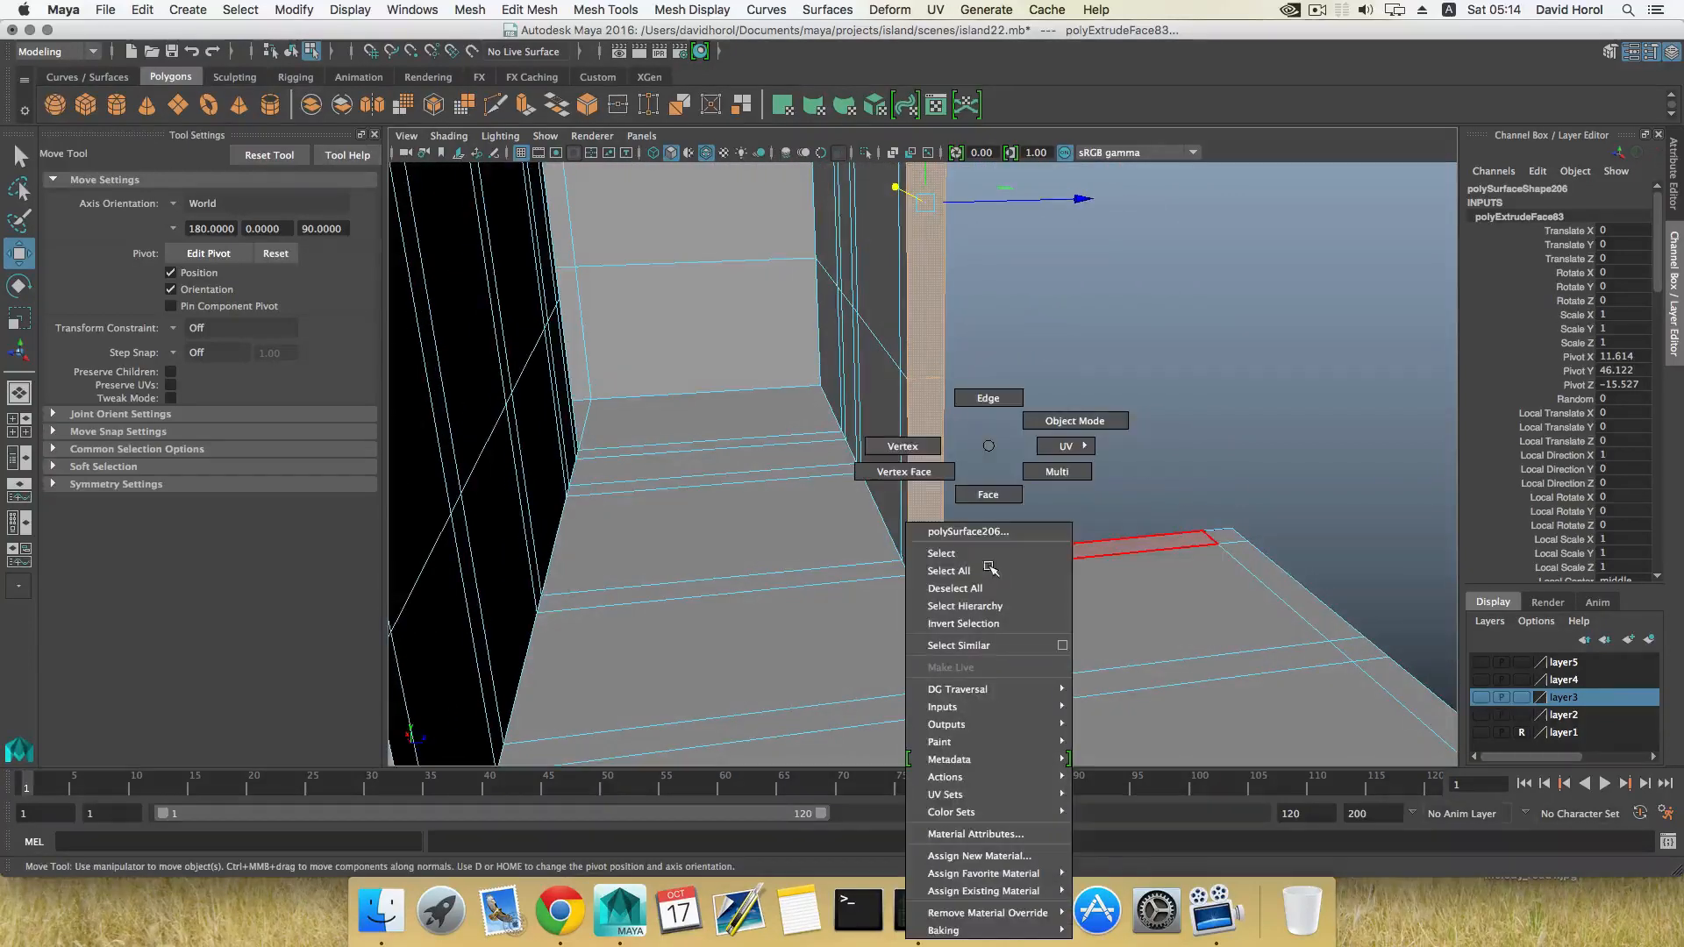
right_click_drag(863, 457, 863, 457)
left_click_drag(951, 631, 976, 588, "alt")
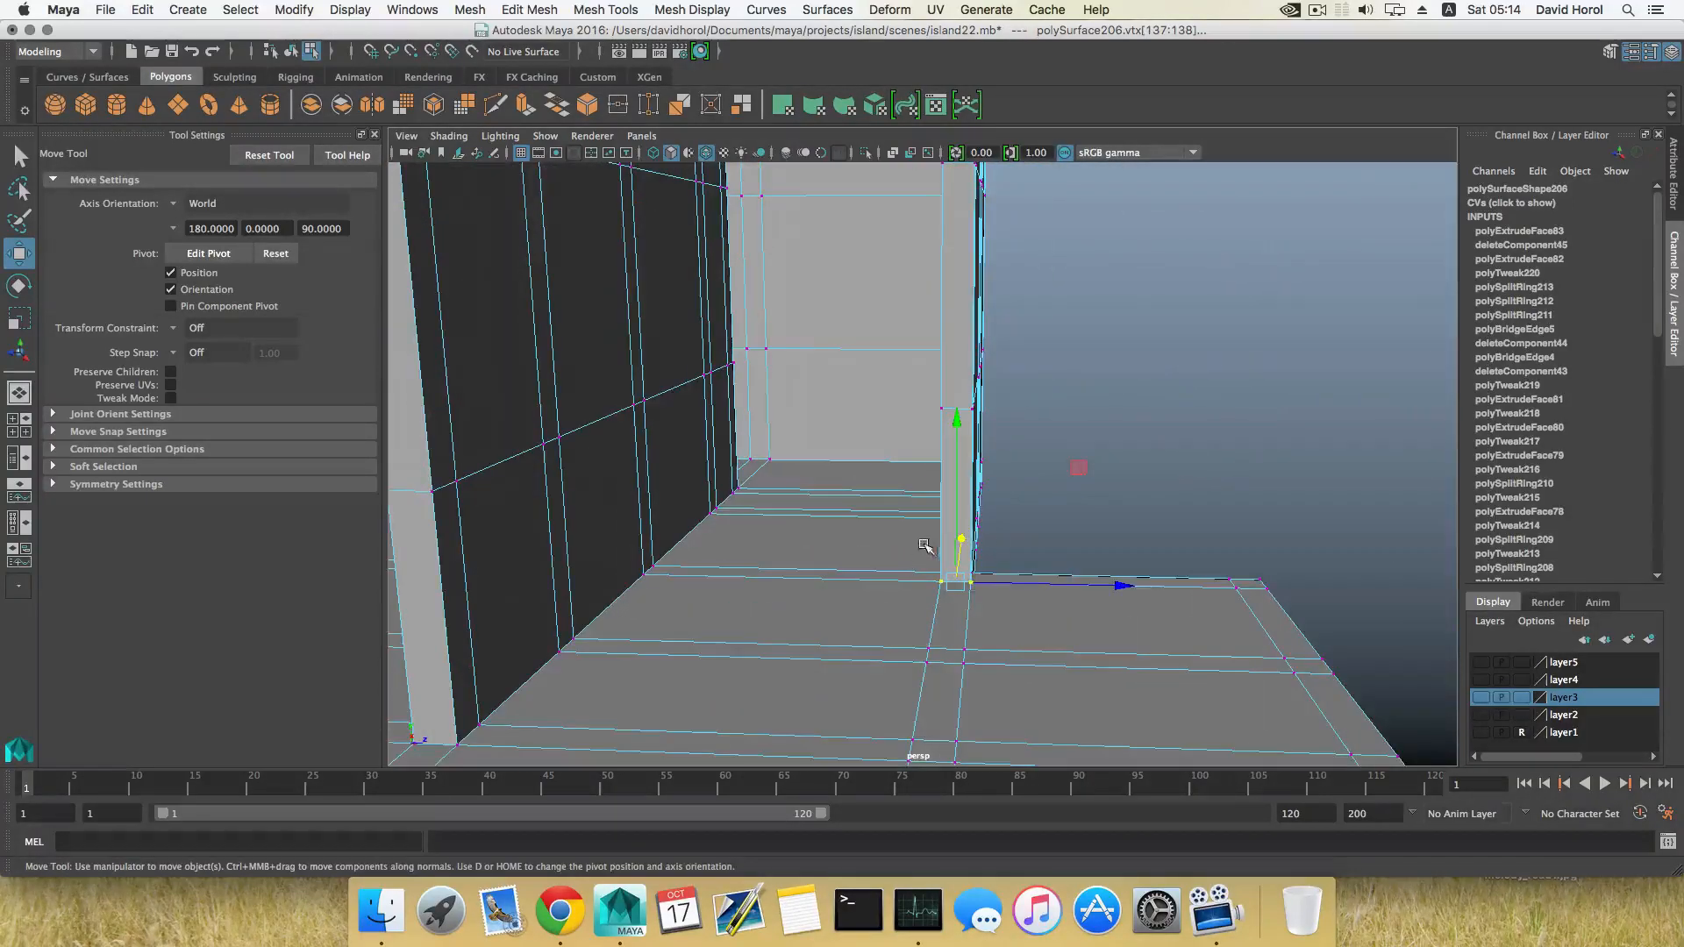
left_click(530, 9)
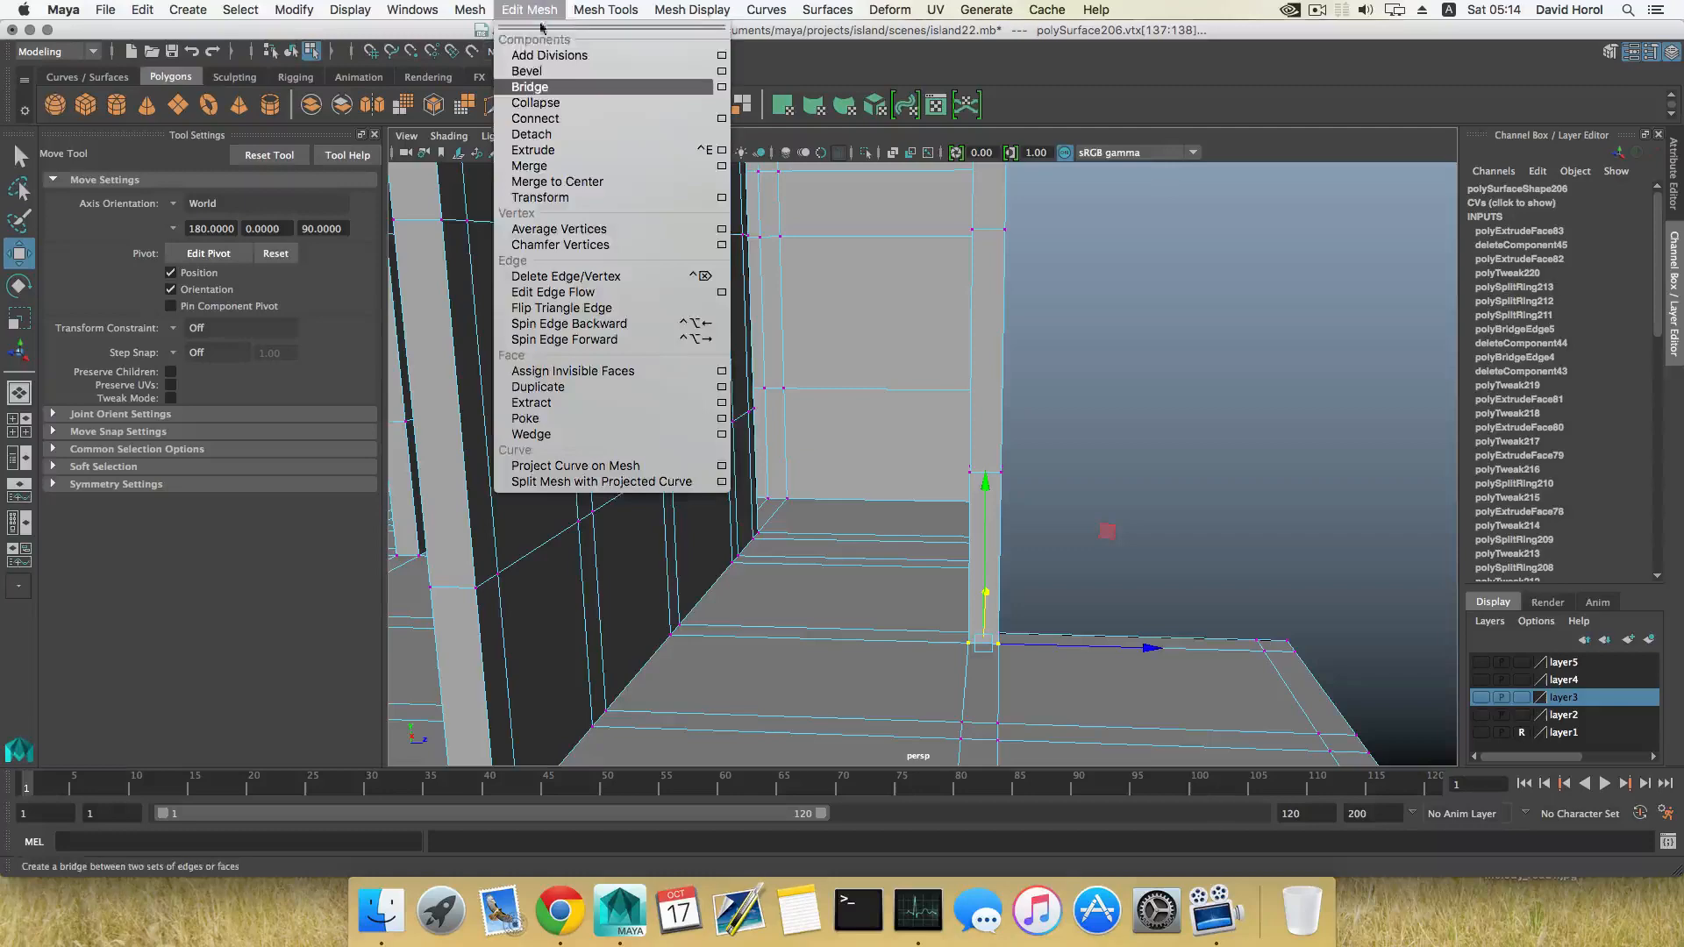
left_click(587, 176)
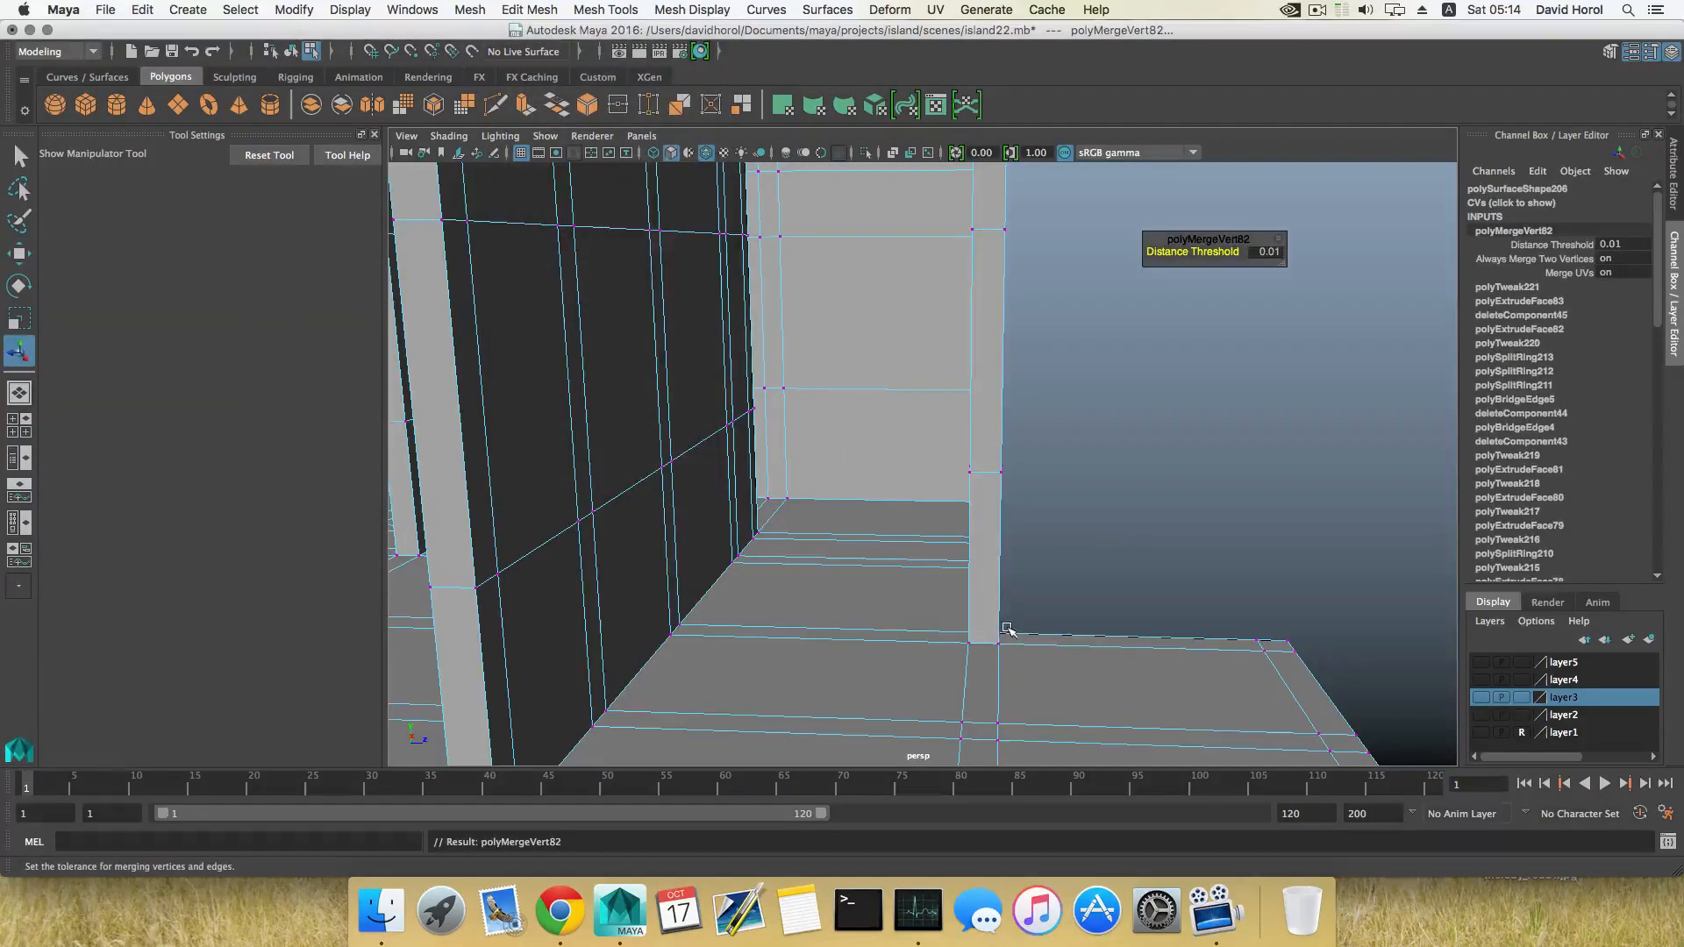
Bridge the upper two faces of the outer wall's end to the matching faces on the partition wall, forming a header over the doorway.
key("F8")
left_click_drag(1008, 628, 951, 500, "alt")
right_click_drag(987, 452, 997, 513)
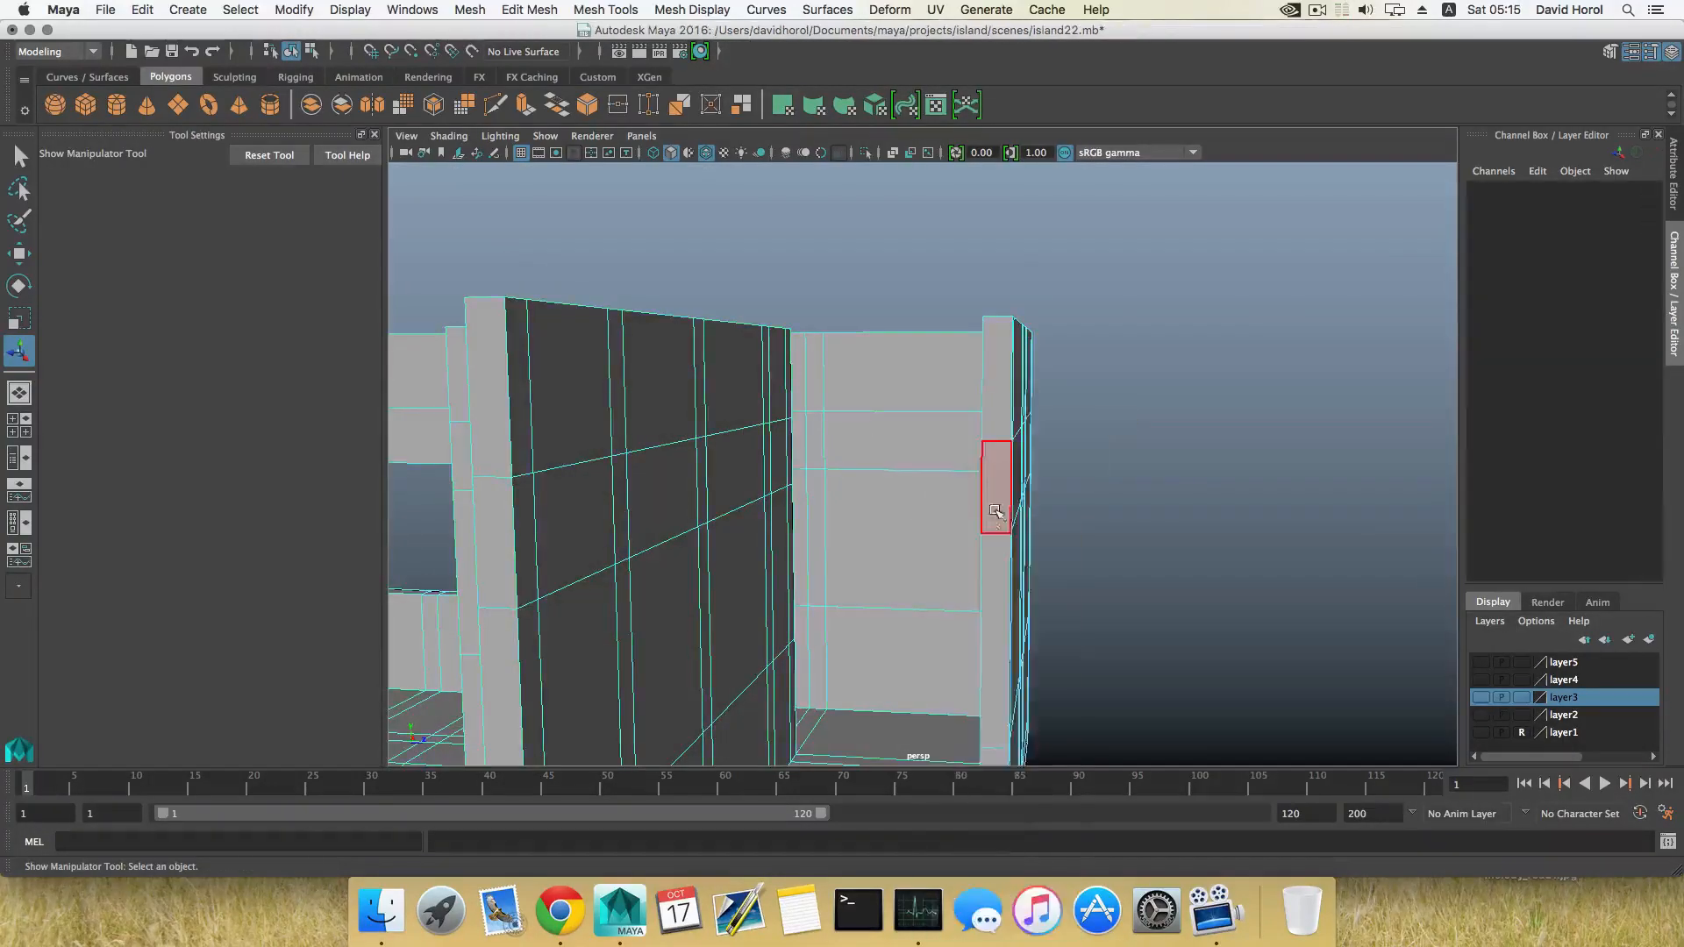
left_click_drag(998, 513, 991, 443, "alt")
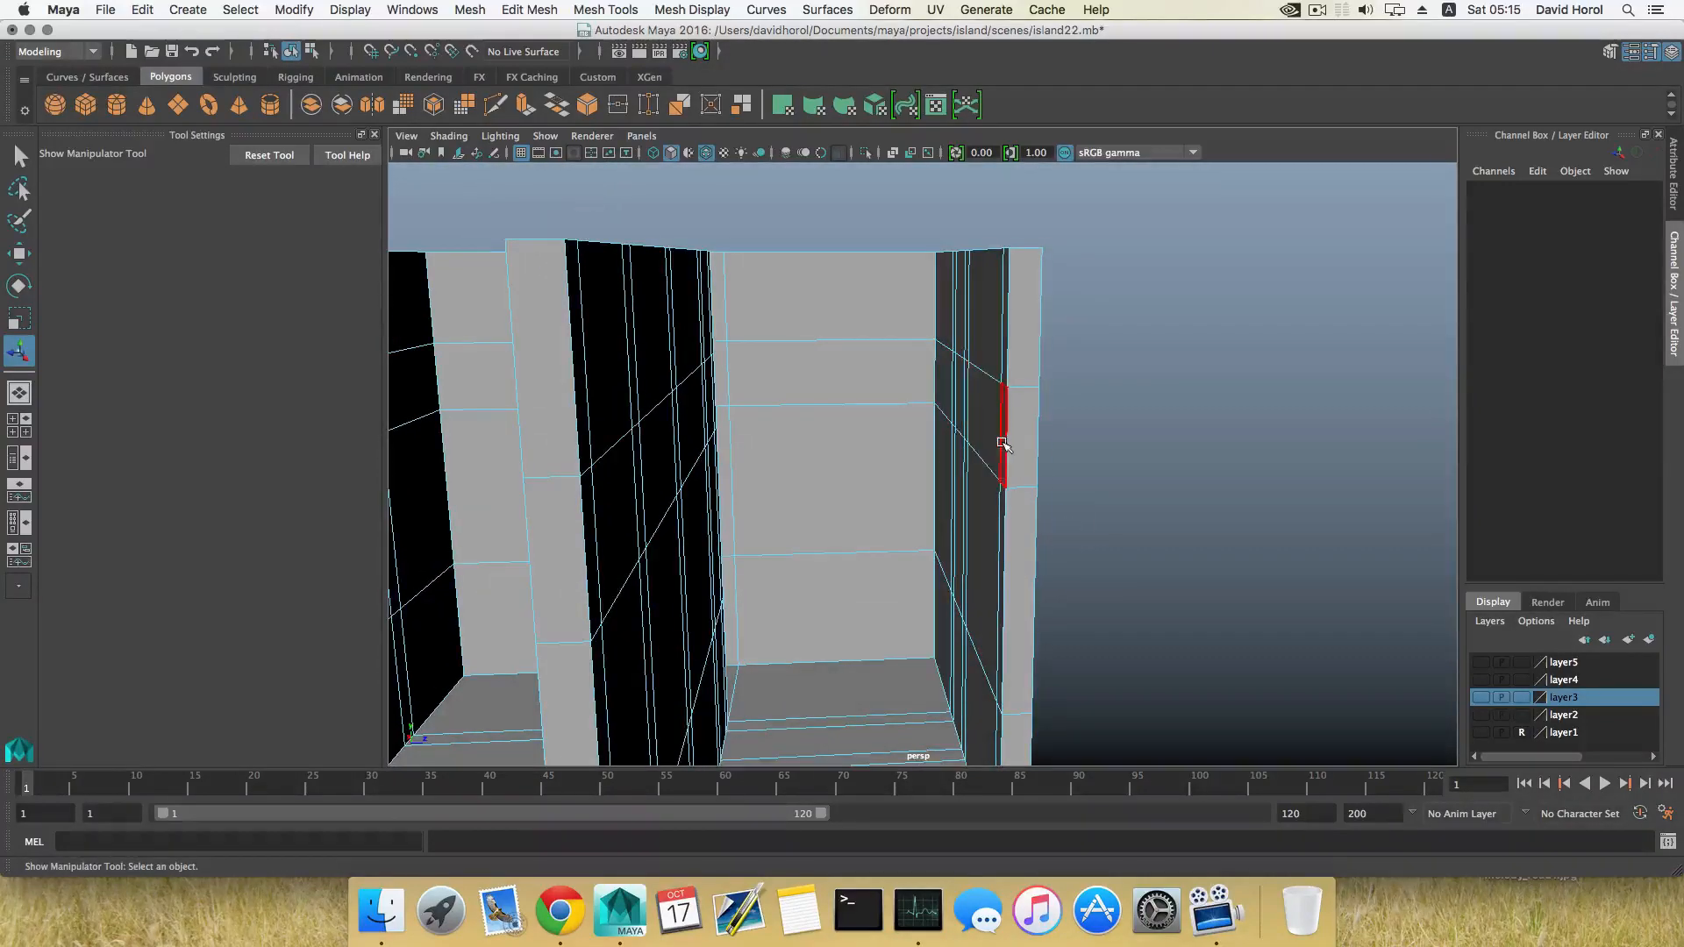
left_click(1003, 444)
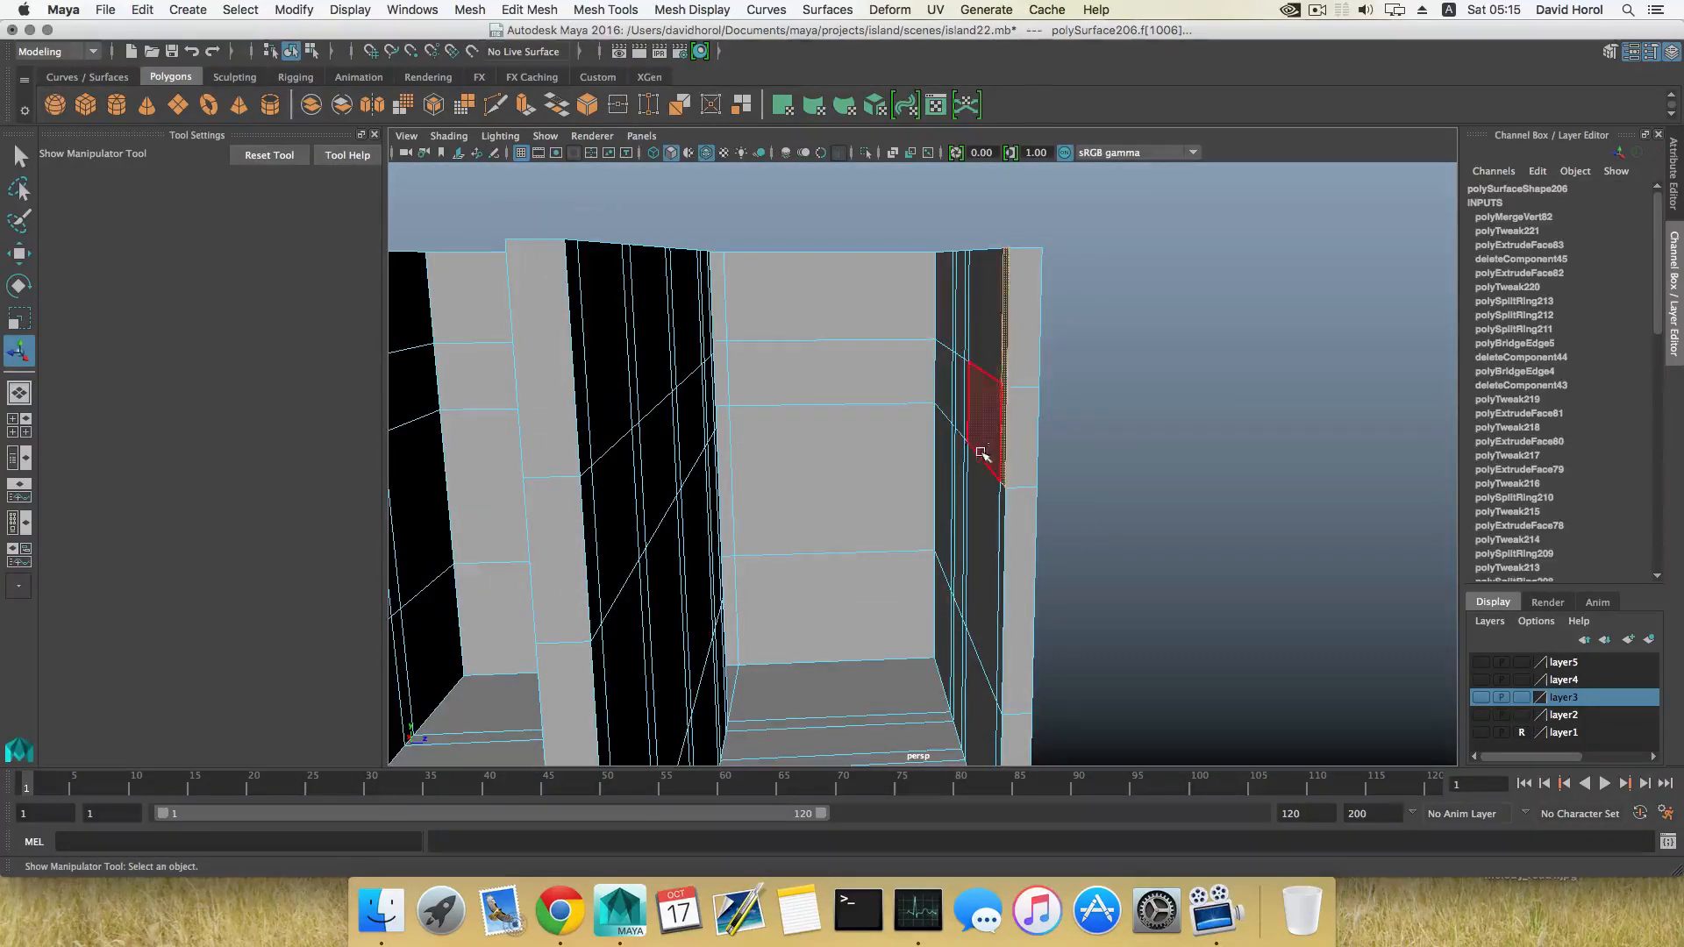
left_click_drag(981, 457, 794, 425, "alt")
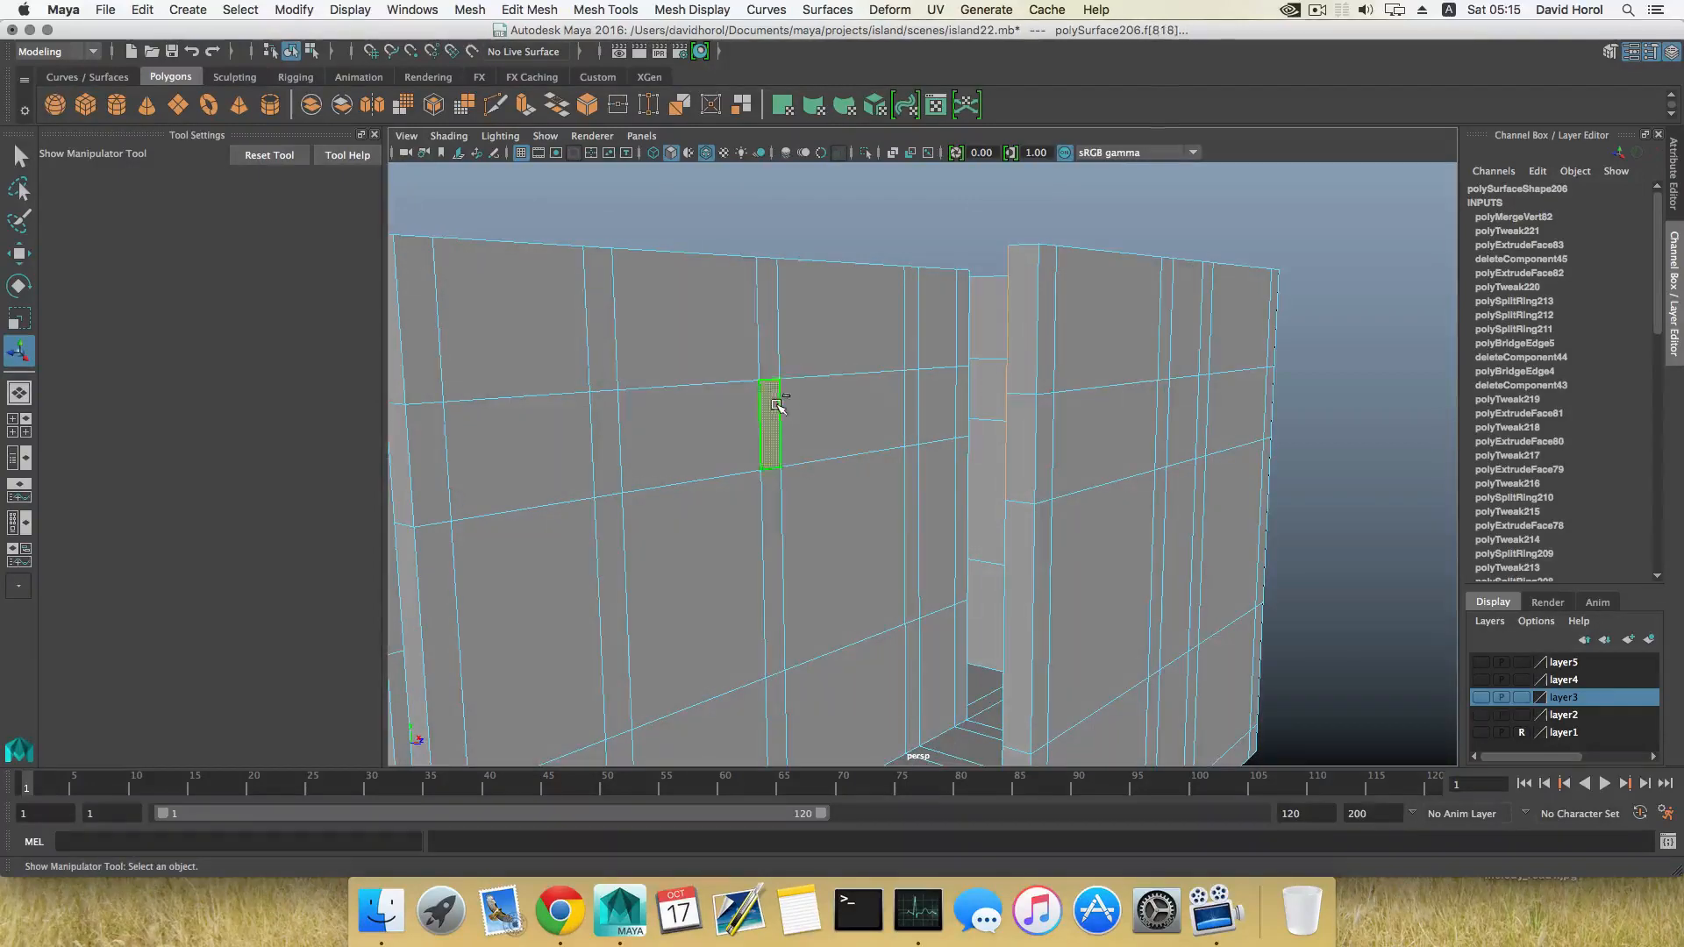
left_click_drag(857, 539, 825, 526, "alt")
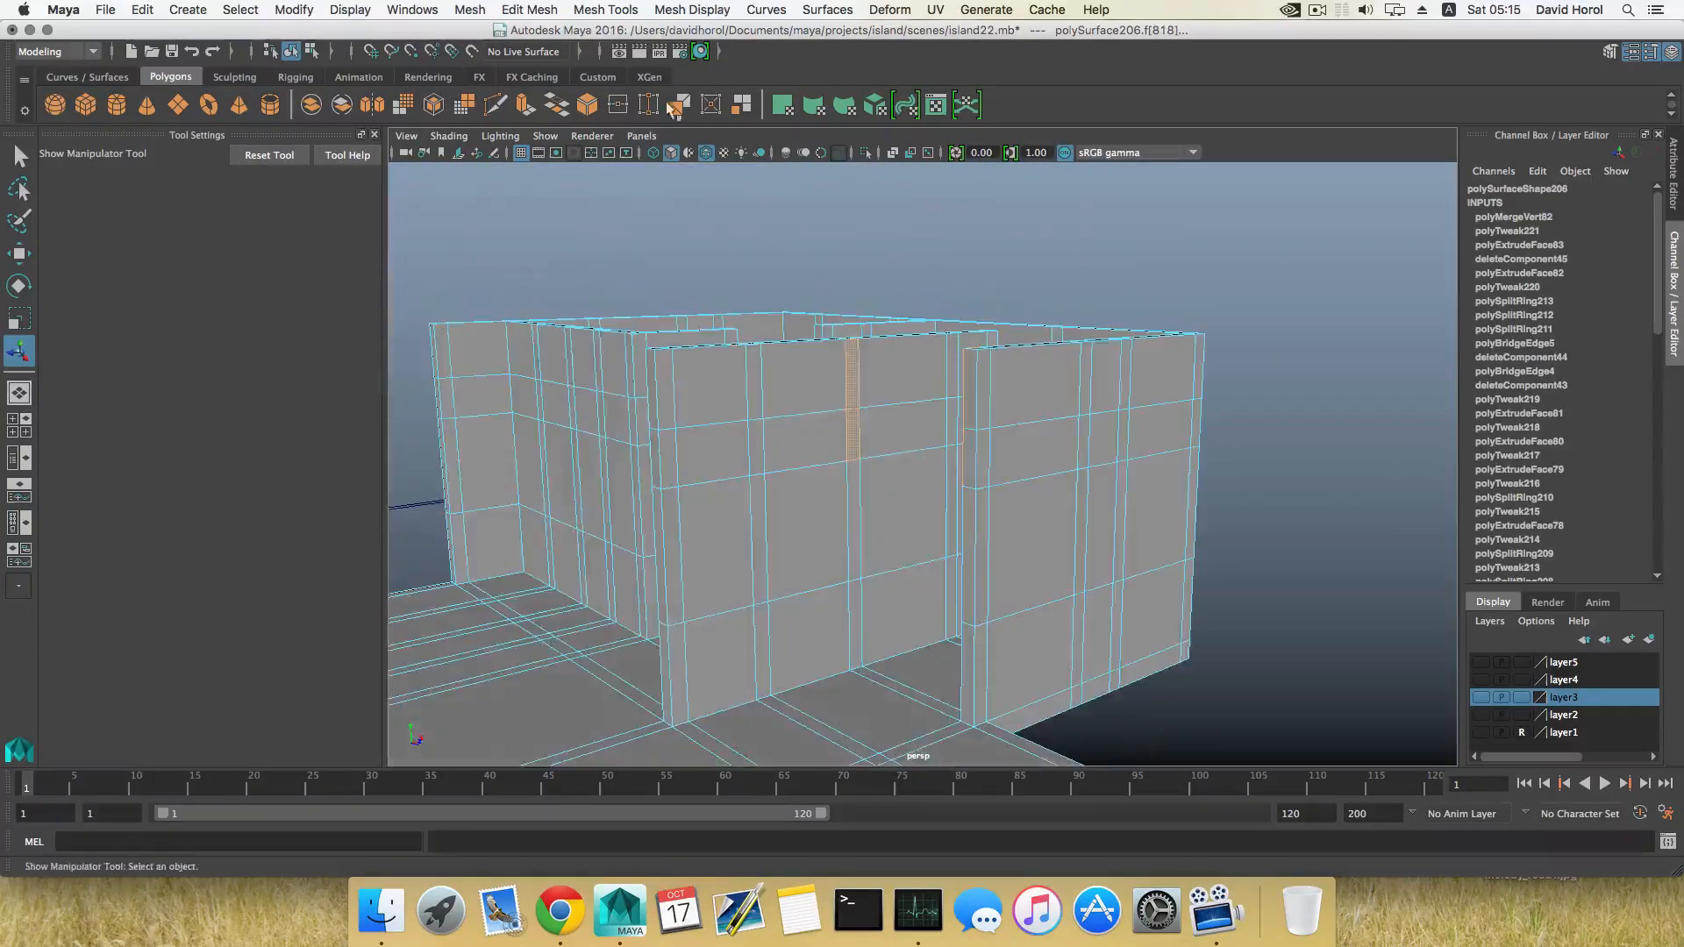
left_click(530, 9)
left_click(530, 86)
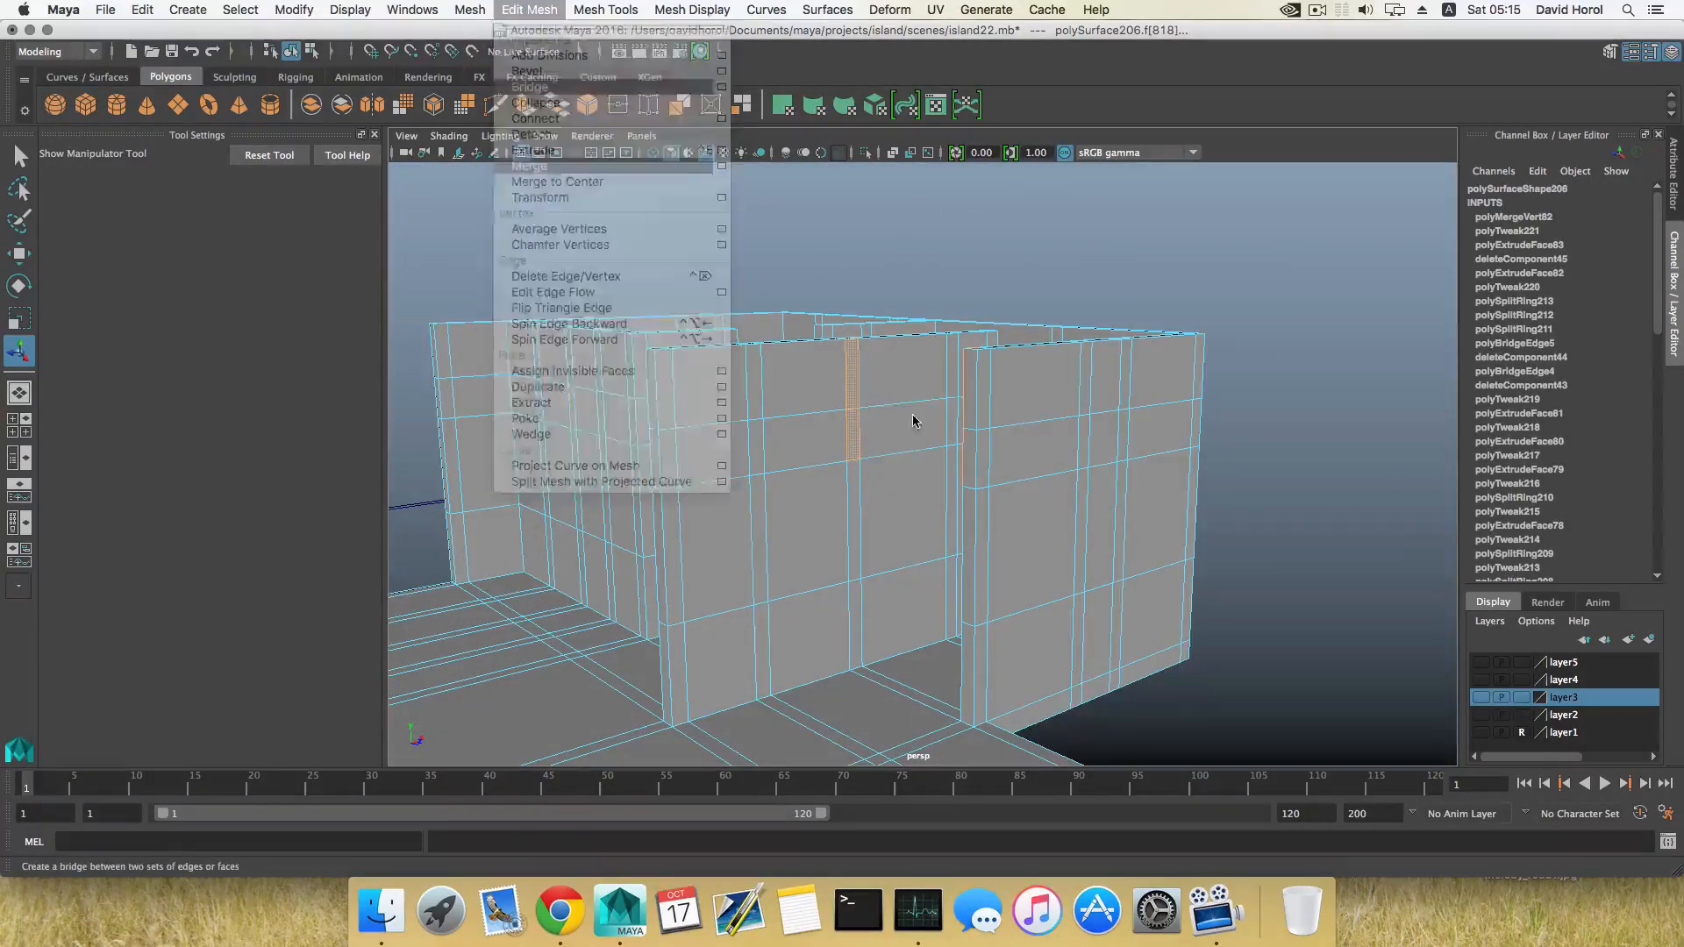
left_click_drag(1013, 501, 894, 502, "alt")
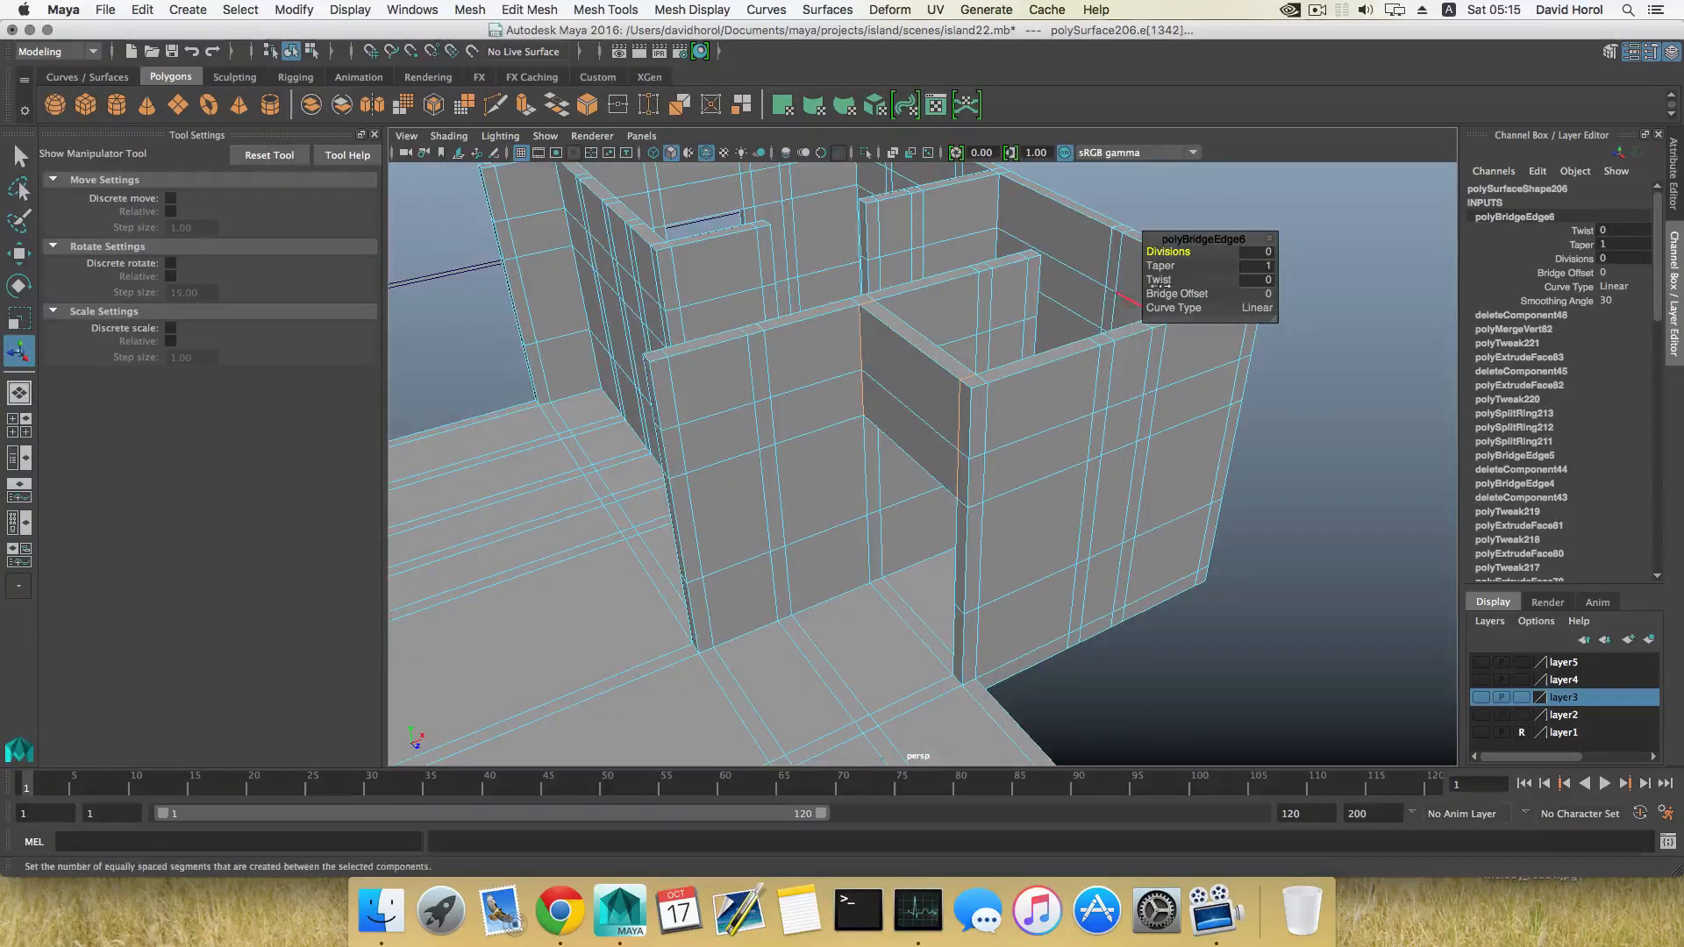
key("F8")
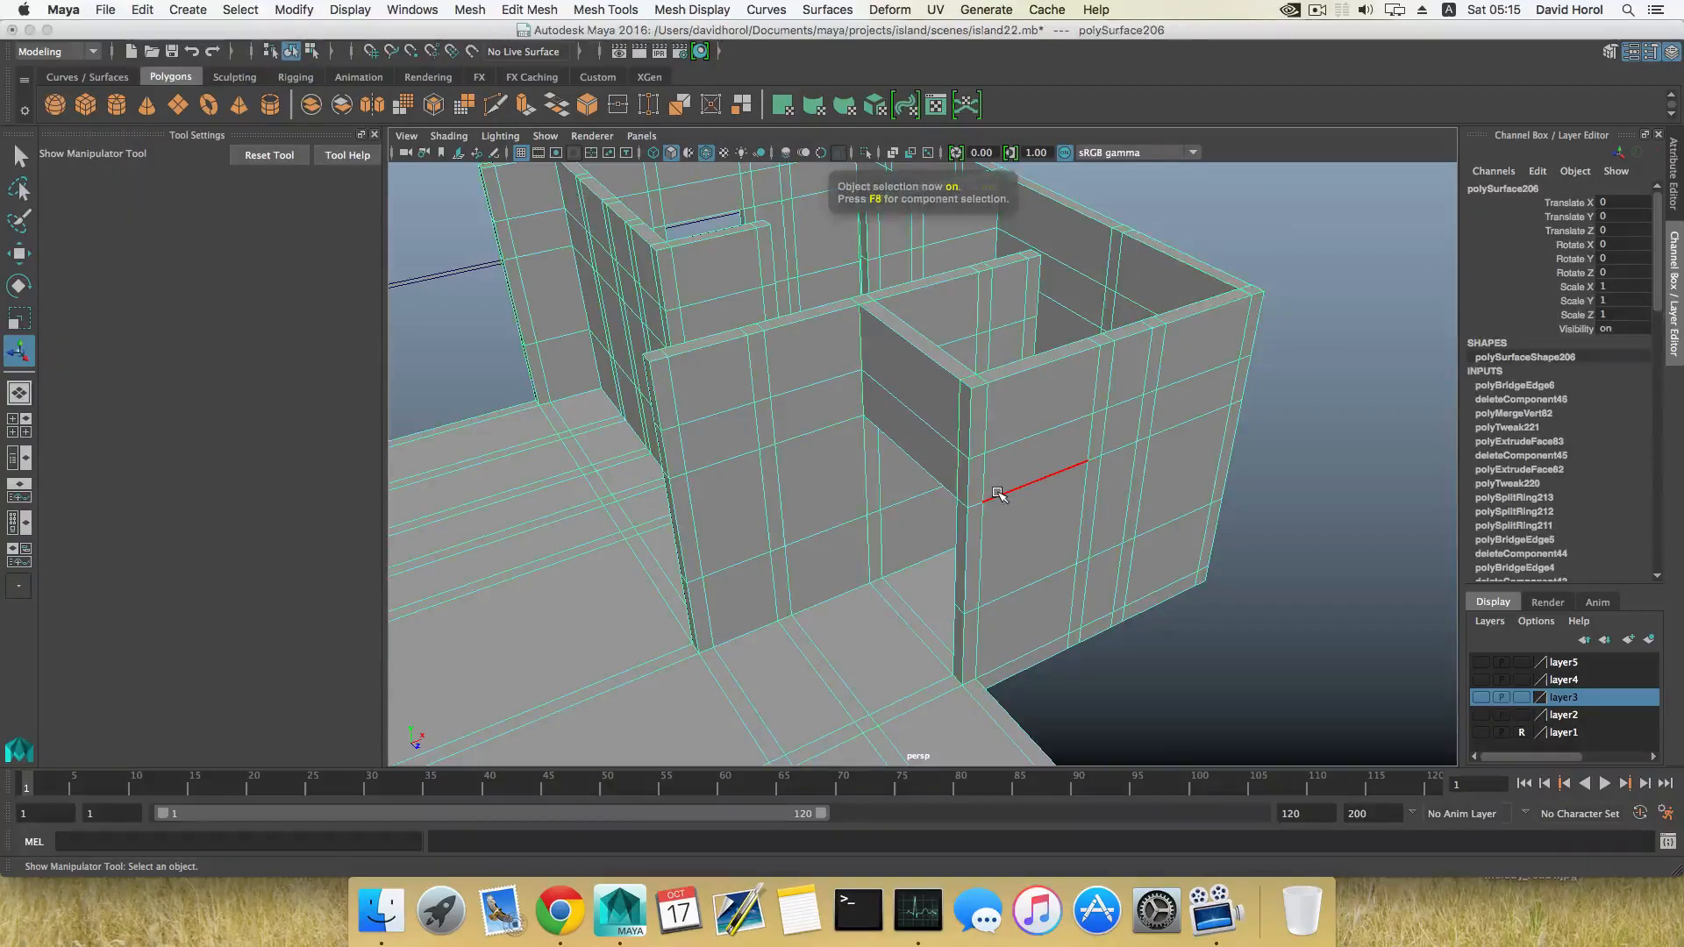
Extrude the top end face of the windowed wall and move it along X to about -38.97, spanning the wide opening toward the opposite wall.
left_click_drag(939, 433, 981, 516, "alt")
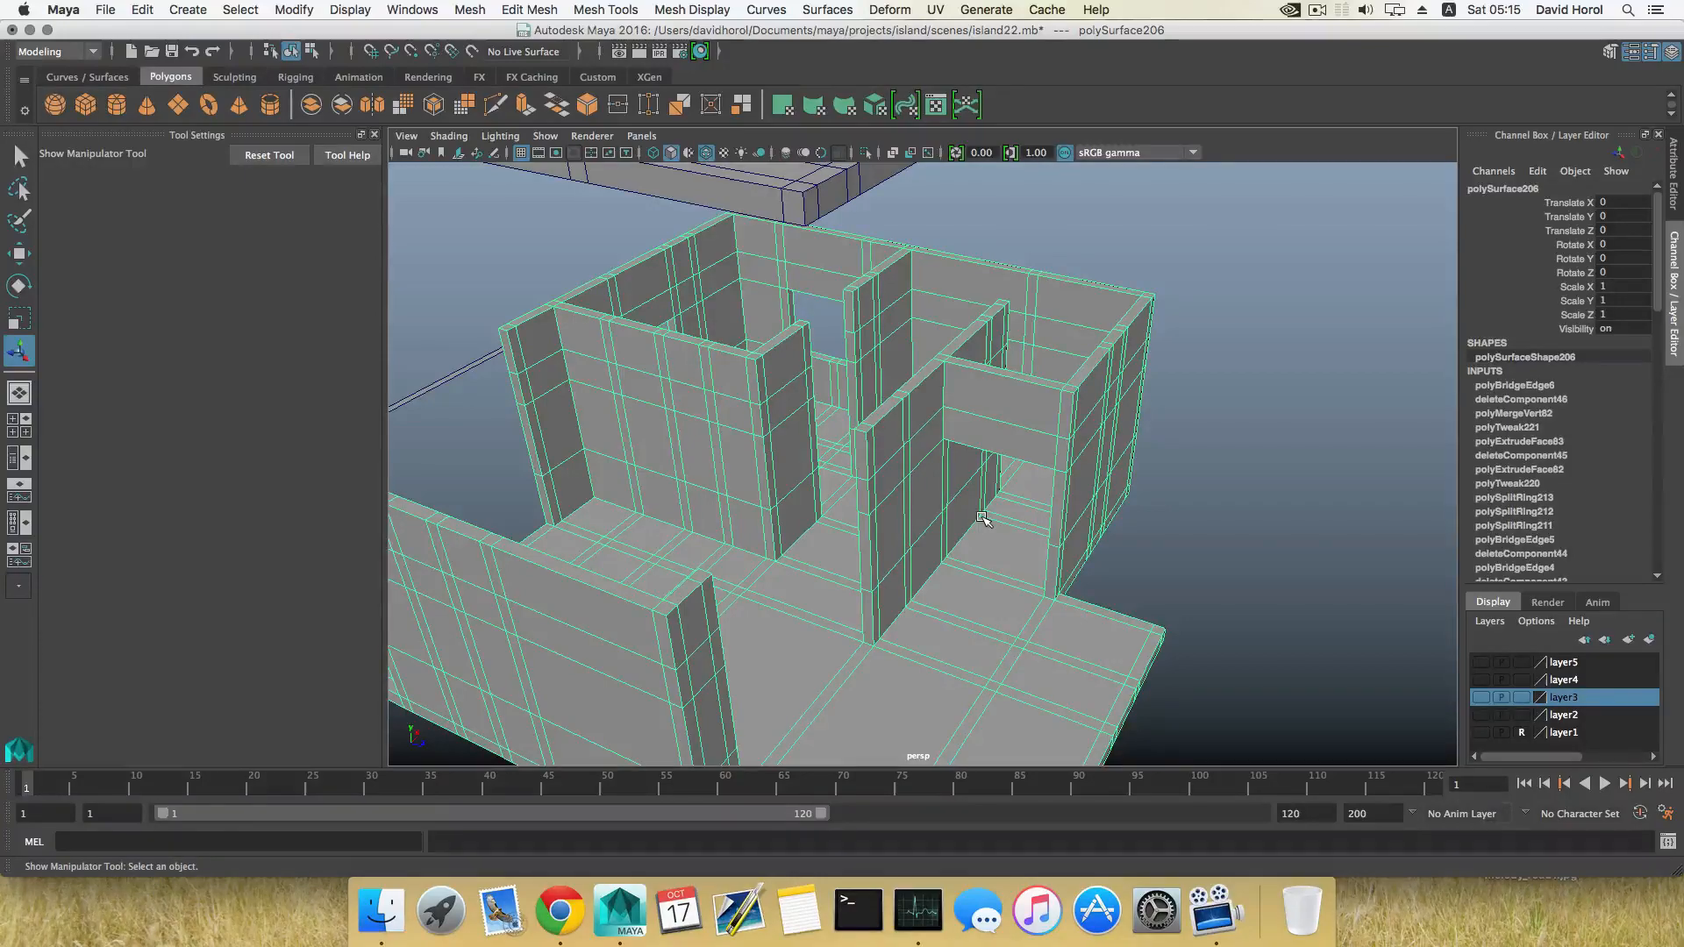
left_click_drag(983, 518, 932, 446, "alt")
right_click_drag(814, 364, 801, 403)
left_click(803, 396)
left_click_drag(803, 396, 837, 479, "alt")
left_click(643, 235)
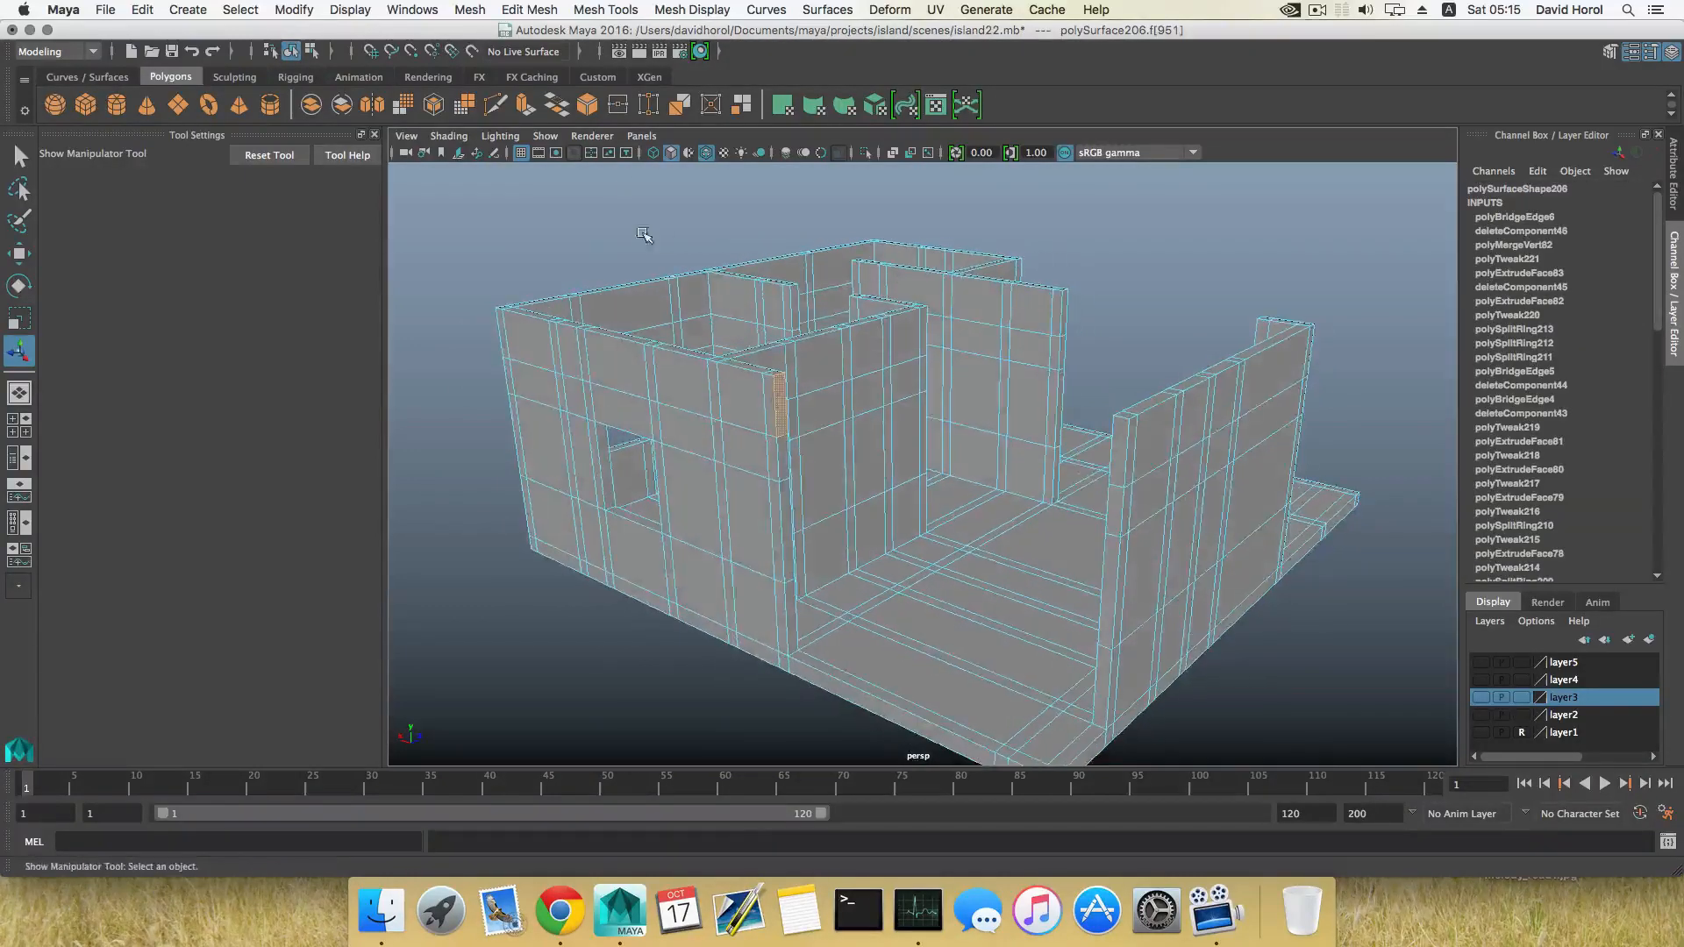
left_click(526, 107)
left_click_drag(771, 395, 803, 455, "alt")
key("w")
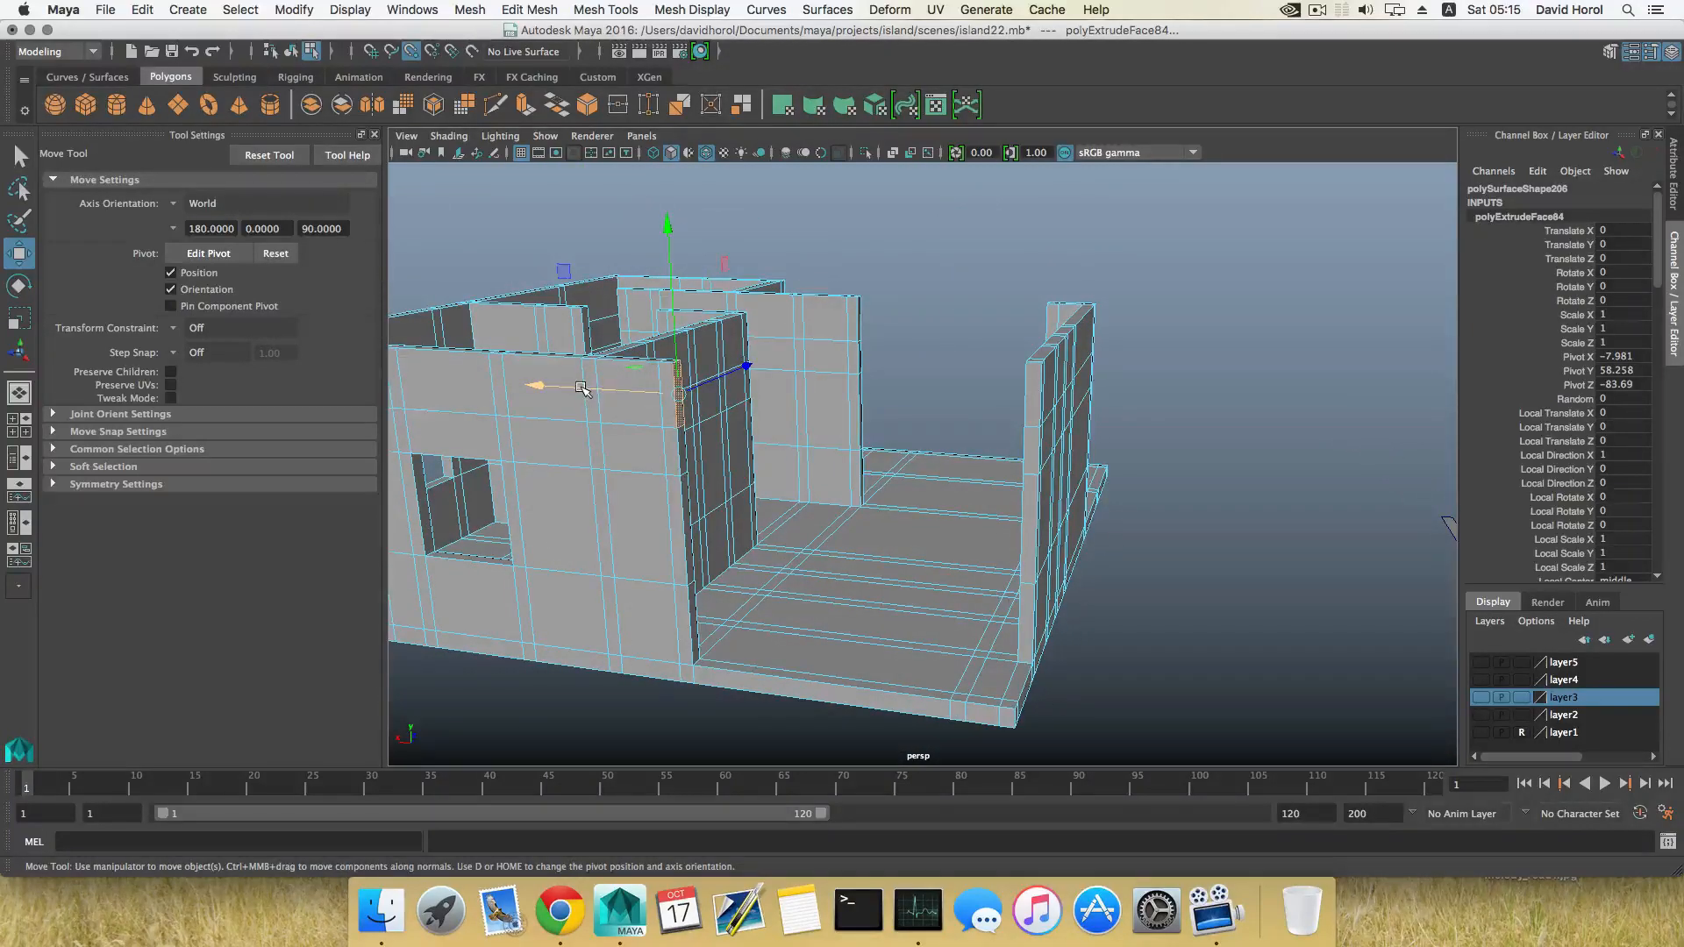
left_click_drag(582, 389, 1040, 421)
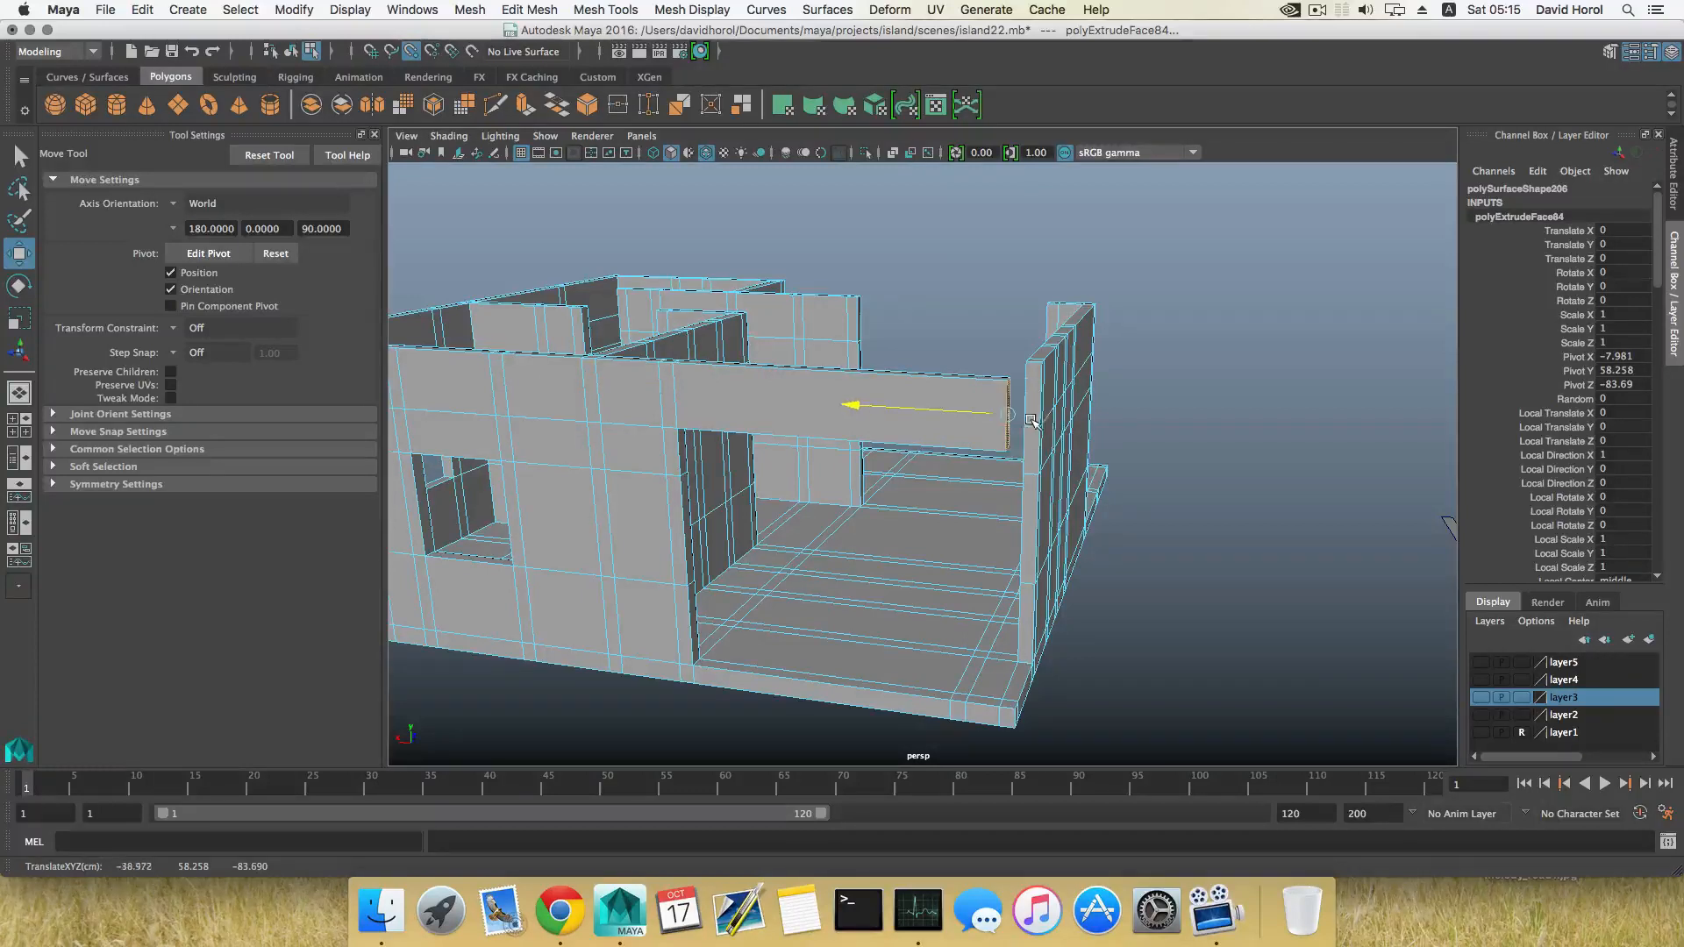
left_click_drag(957, 423, 1049, 427)
Extrude the free end face of the new beam again and move it along X to about -40.43, across the opposite wall's thickness.
left_click_drag(777, 431, 840, 470, "alt")
right_click_drag(839, 469, 1000, 470, "alt")
left_click_drag(1000, 470, 963, 527, "alt")
right_click_drag(970, 421, 842, 443)
left_click(969, 421)
left_click_drag(970, 421, 866, 431, "alt")
left_click_drag(560, 429, 660, 441, "alt")
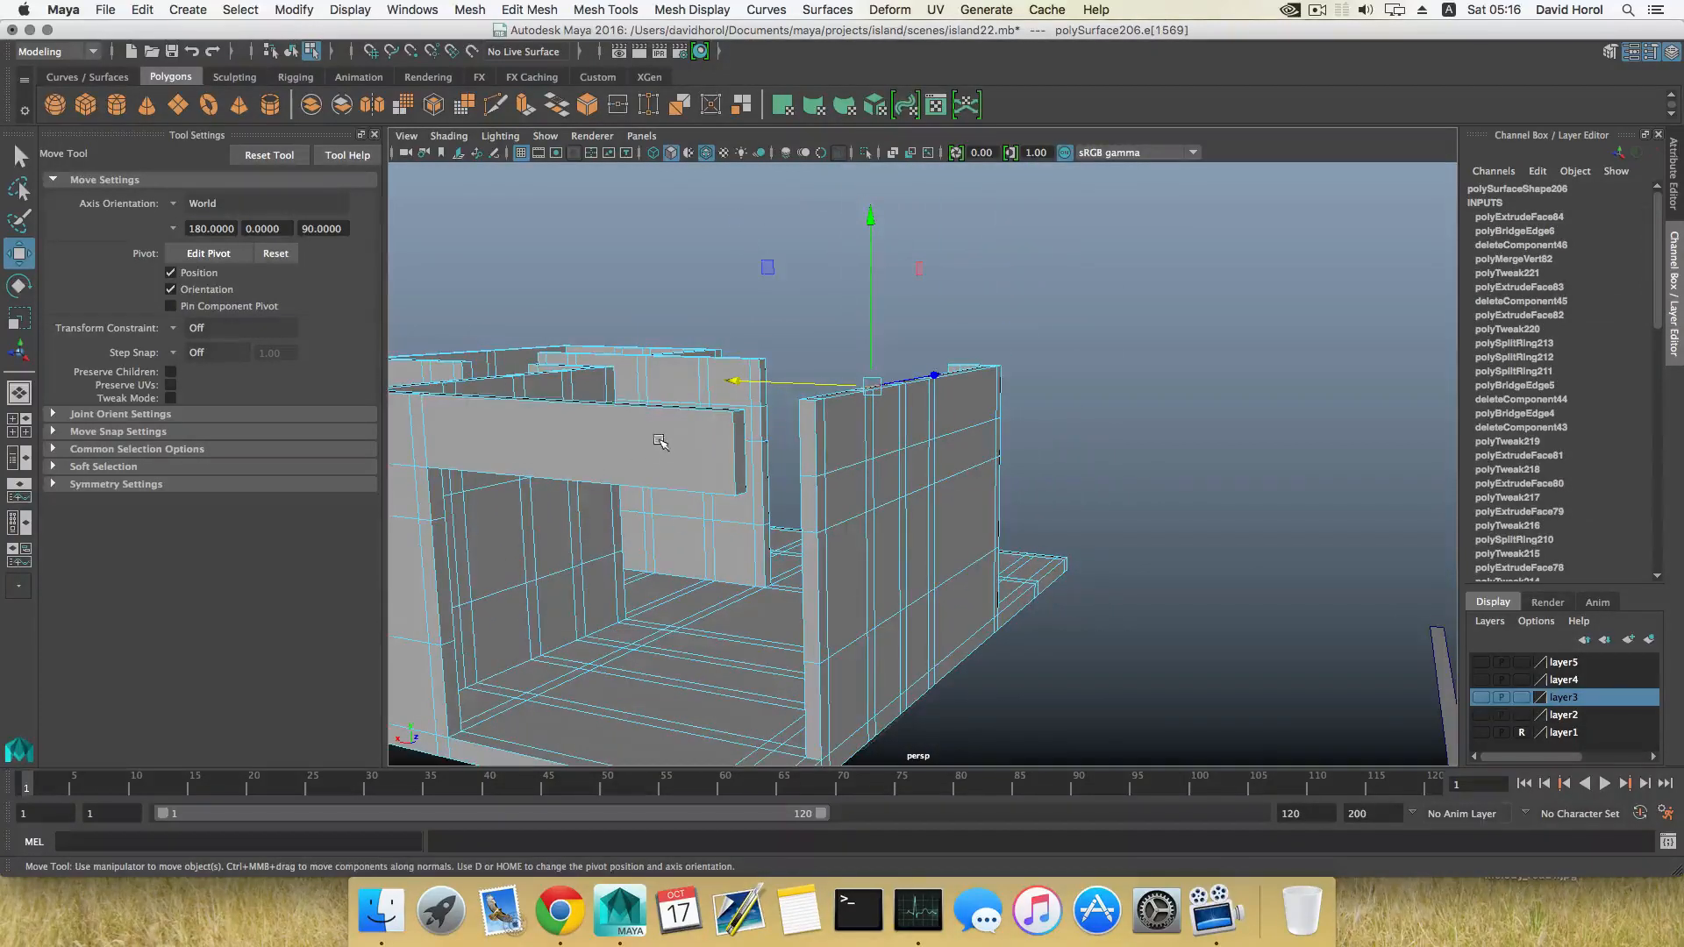
right_click_drag(665, 445, 669, 491)
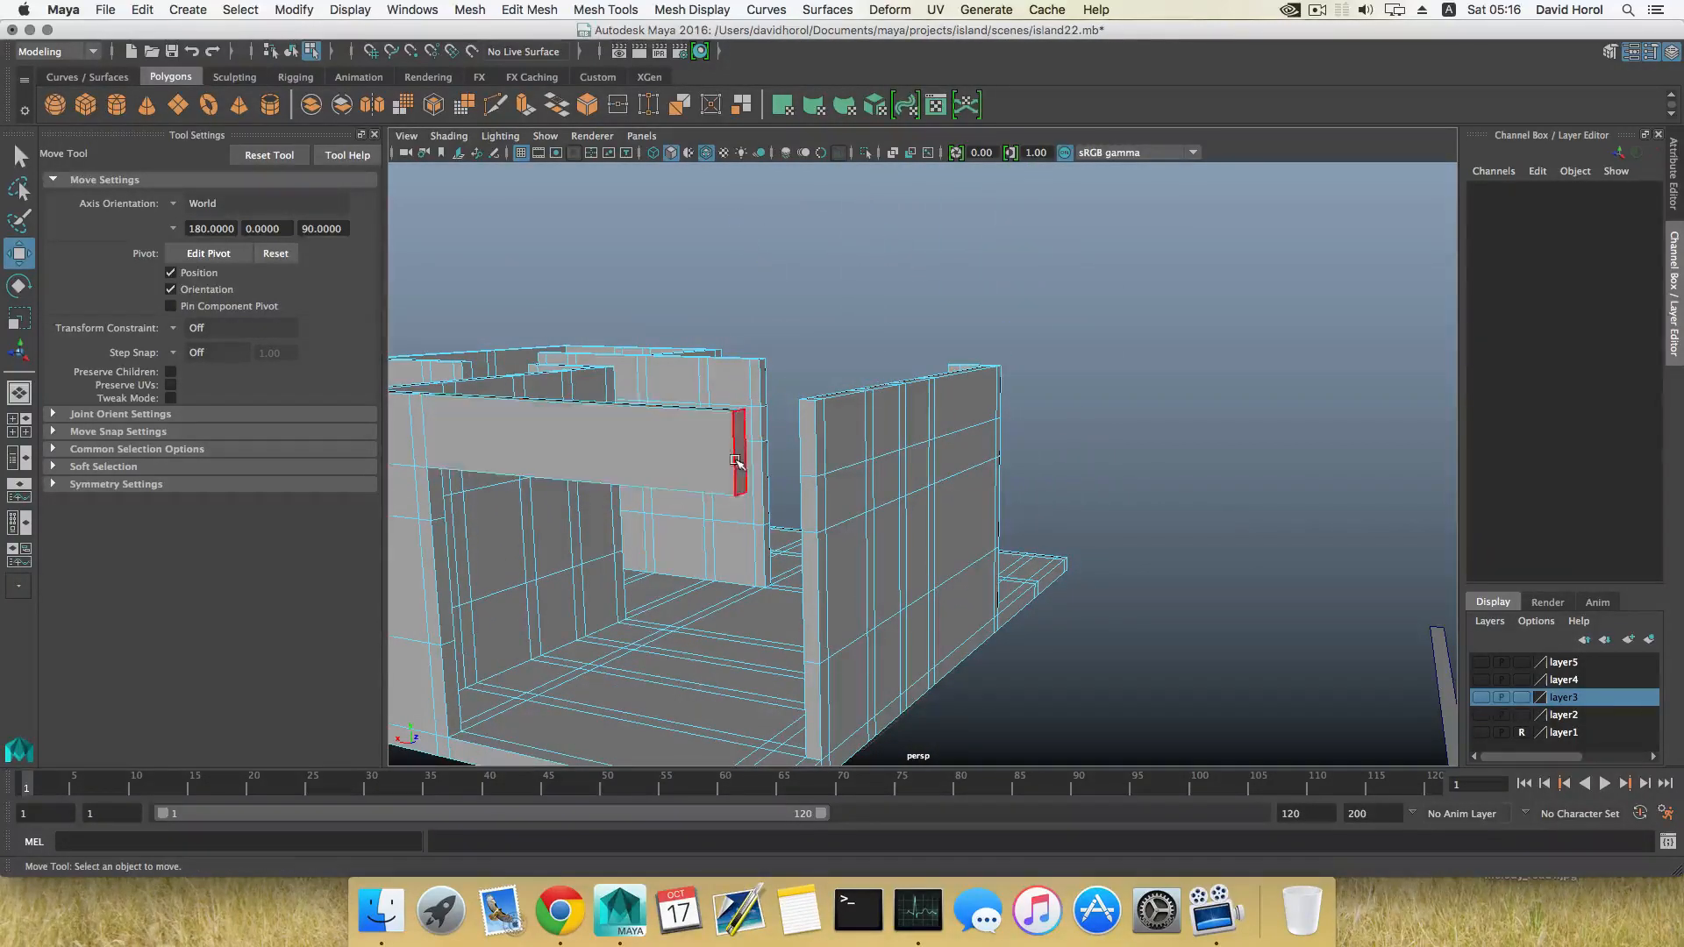
left_click(740, 455)
left_click_drag(636, 483, 772, 404, "alt")
left_click(525, 104)
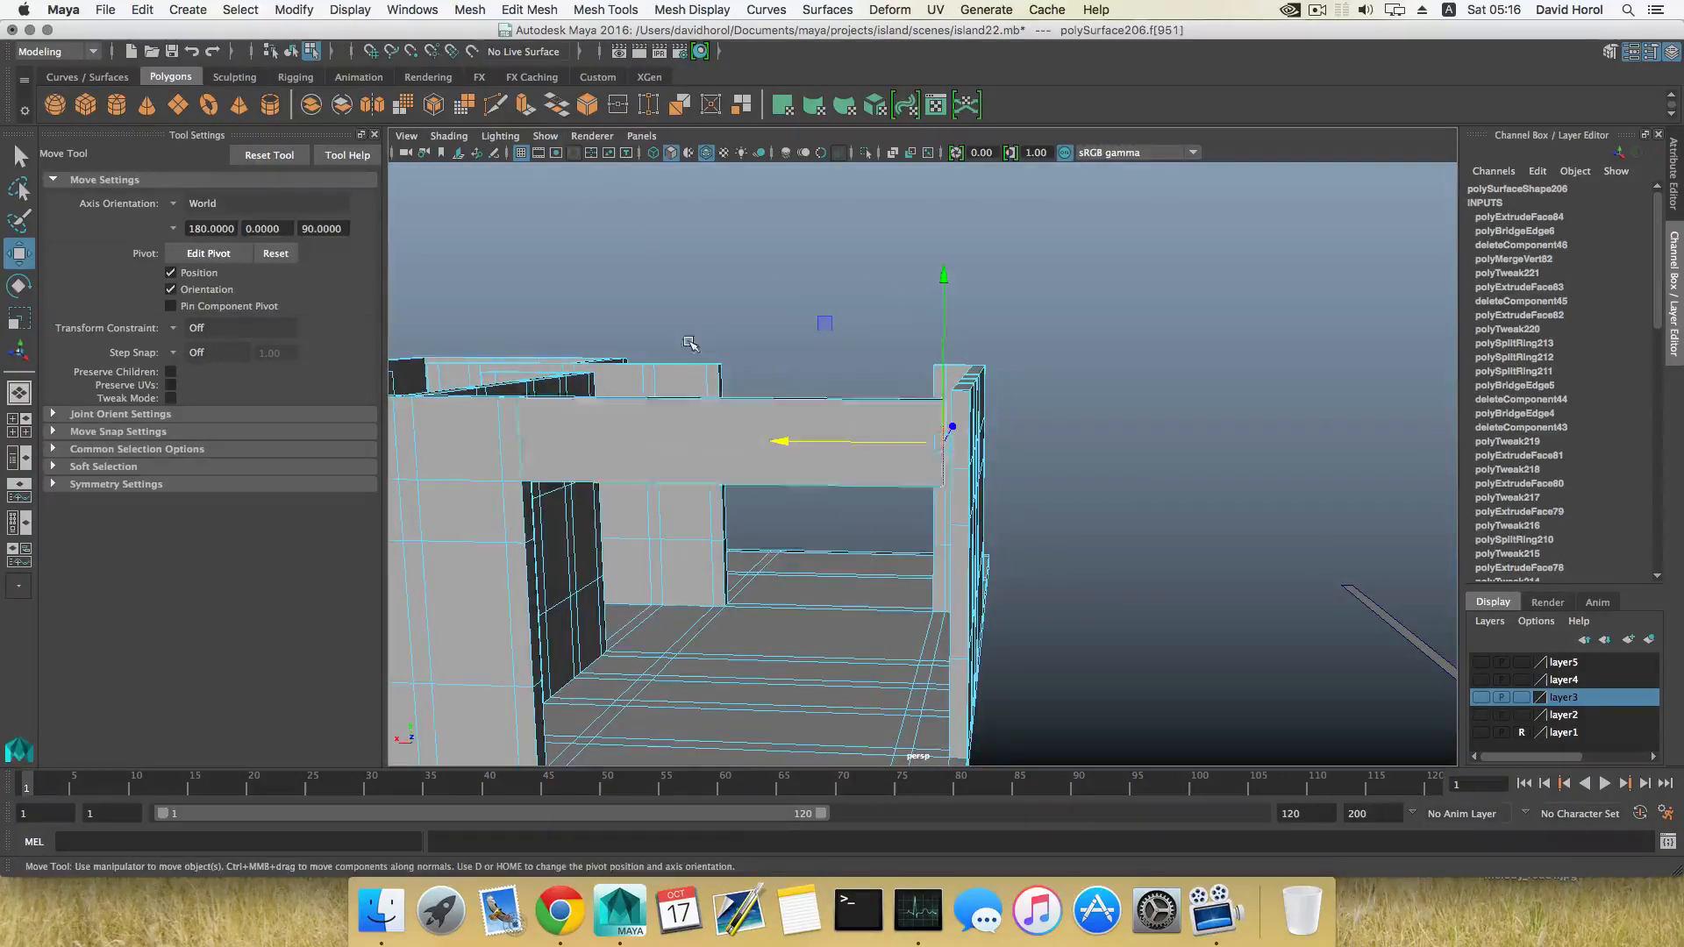
key("w")
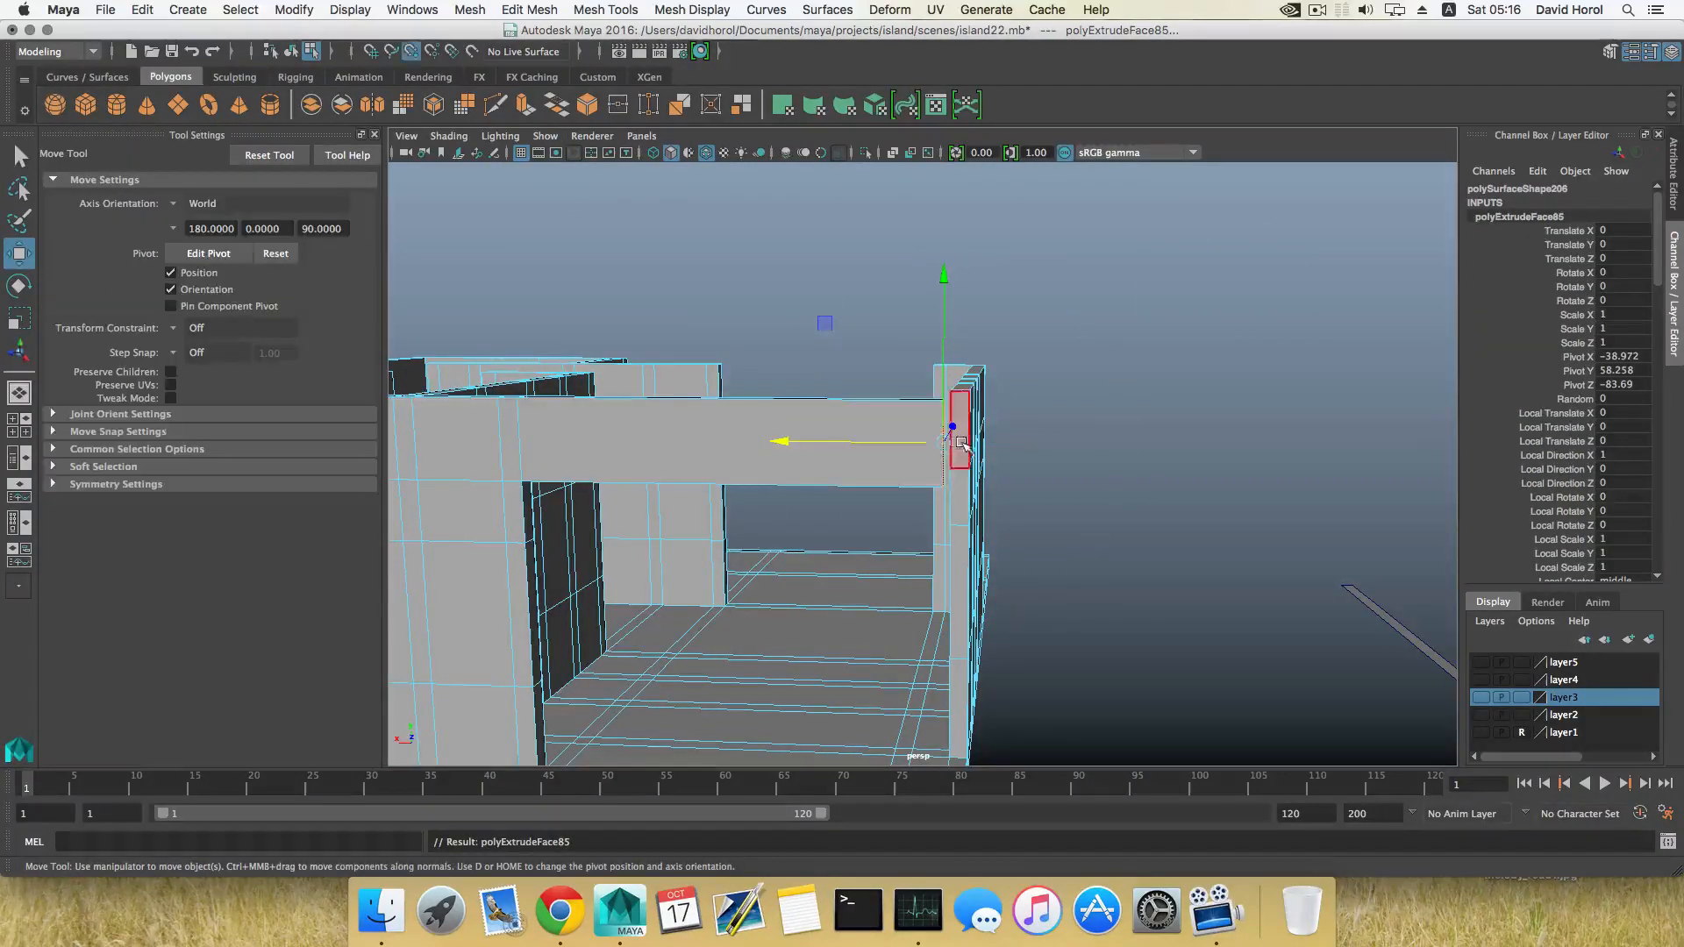
left_click_drag(855, 445, 969, 408)
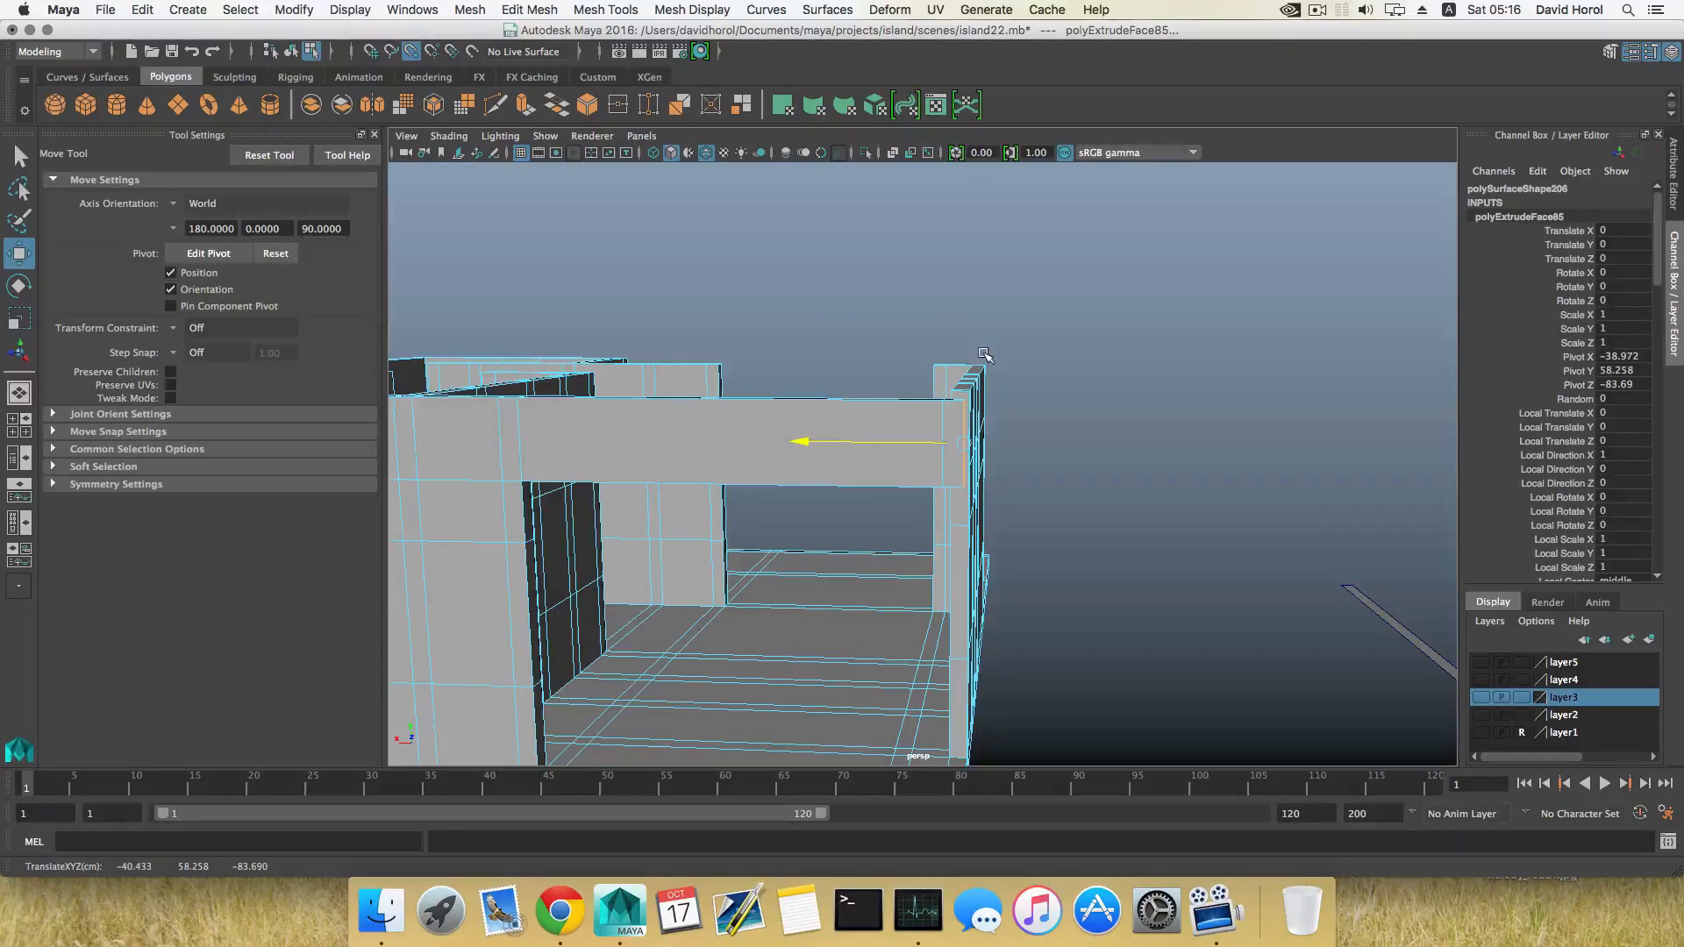
Bridge the side face at the beam's end to the upper end face of the perpendicular wall, closing the corner.
left_click_drag(994, 474, 796, 514, "alt")
key("F8")
scroll(807, 473, "up", 3)
right_click(855, 432)
left_click(854, 474)
left_click(872, 426)
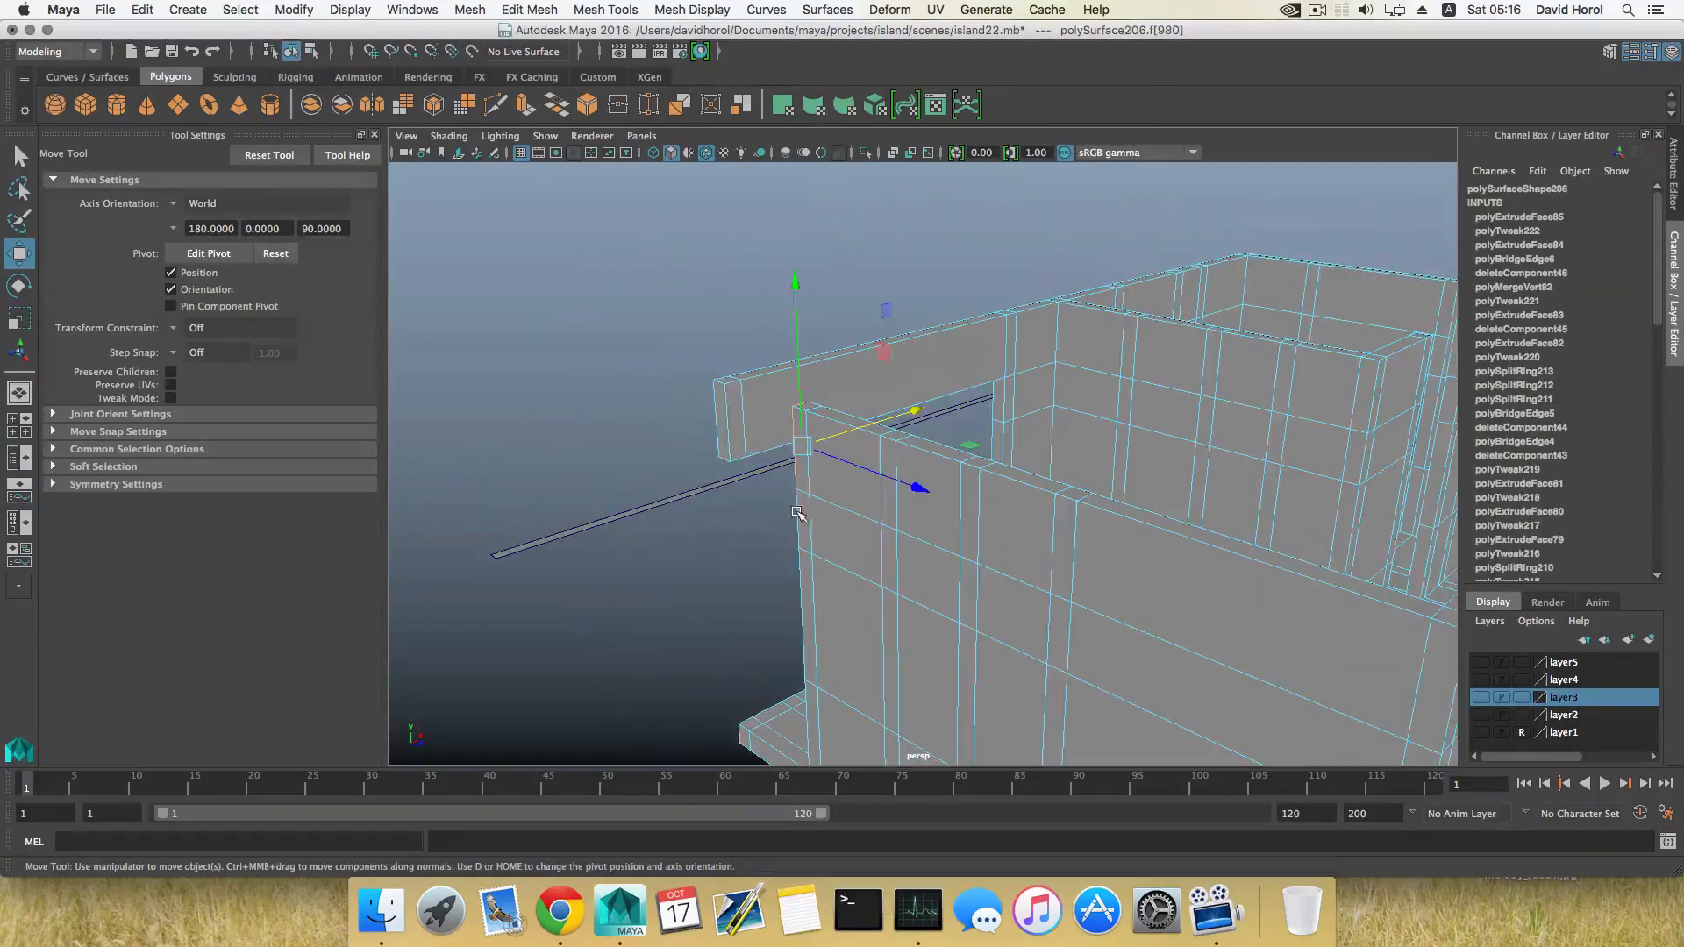
left_click(735, 428, "shift")
left_click_drag(677, 496, 907, 463, "alt")
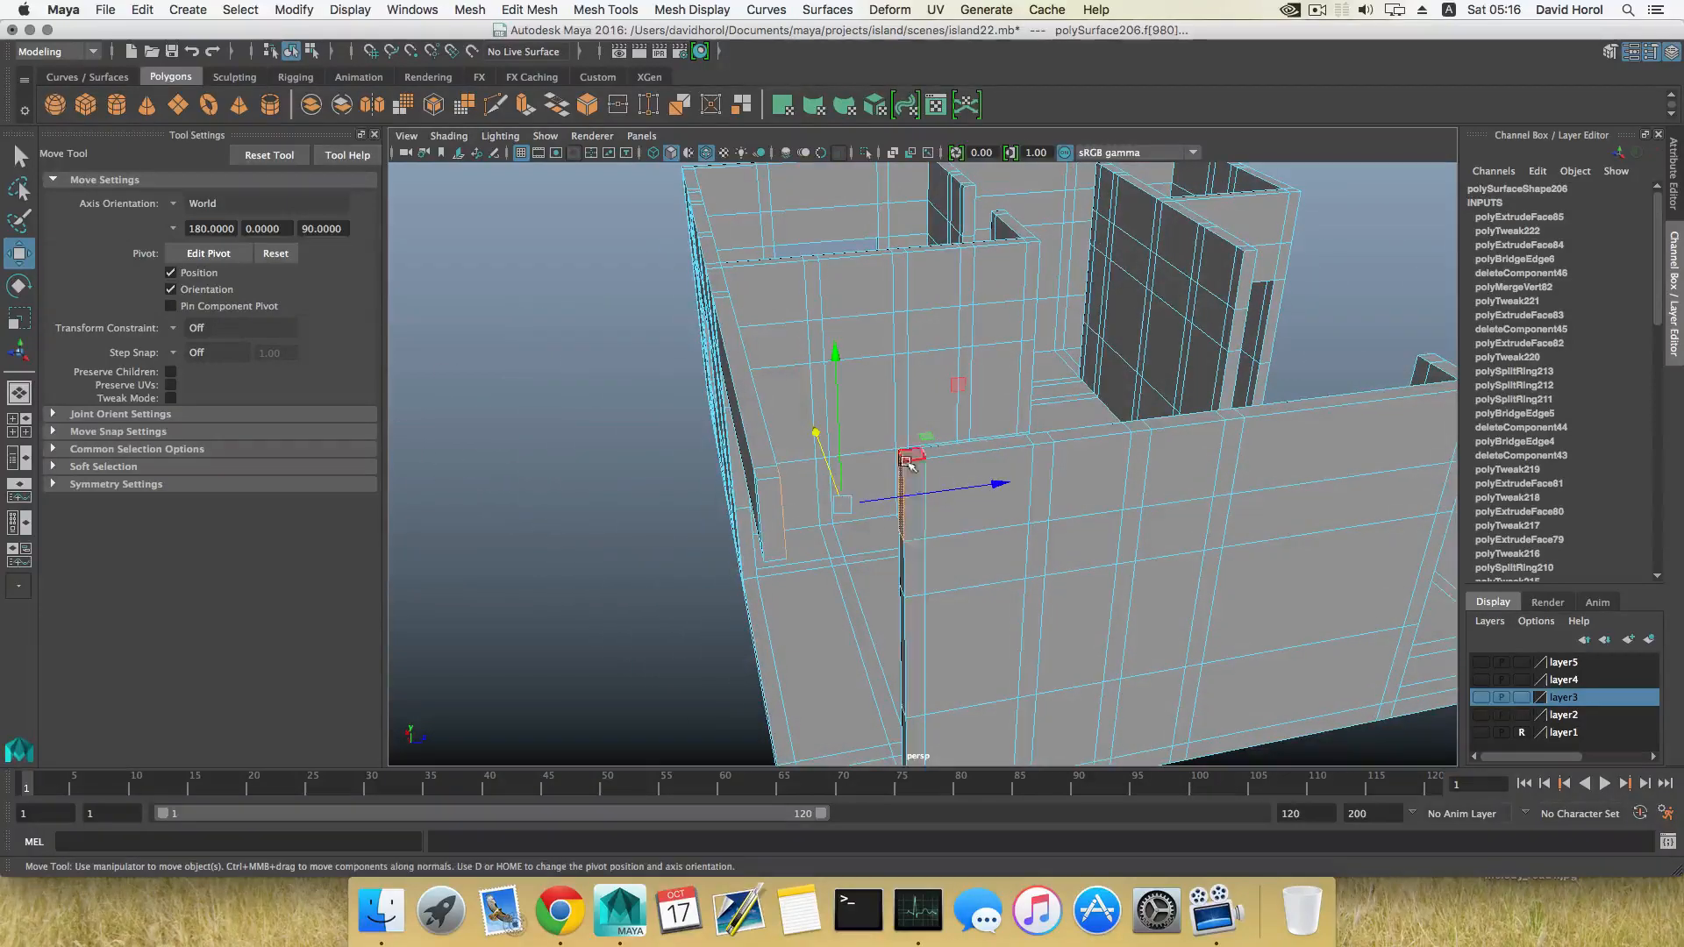
left_click_drag(761, 476, 685, 477, "alt")
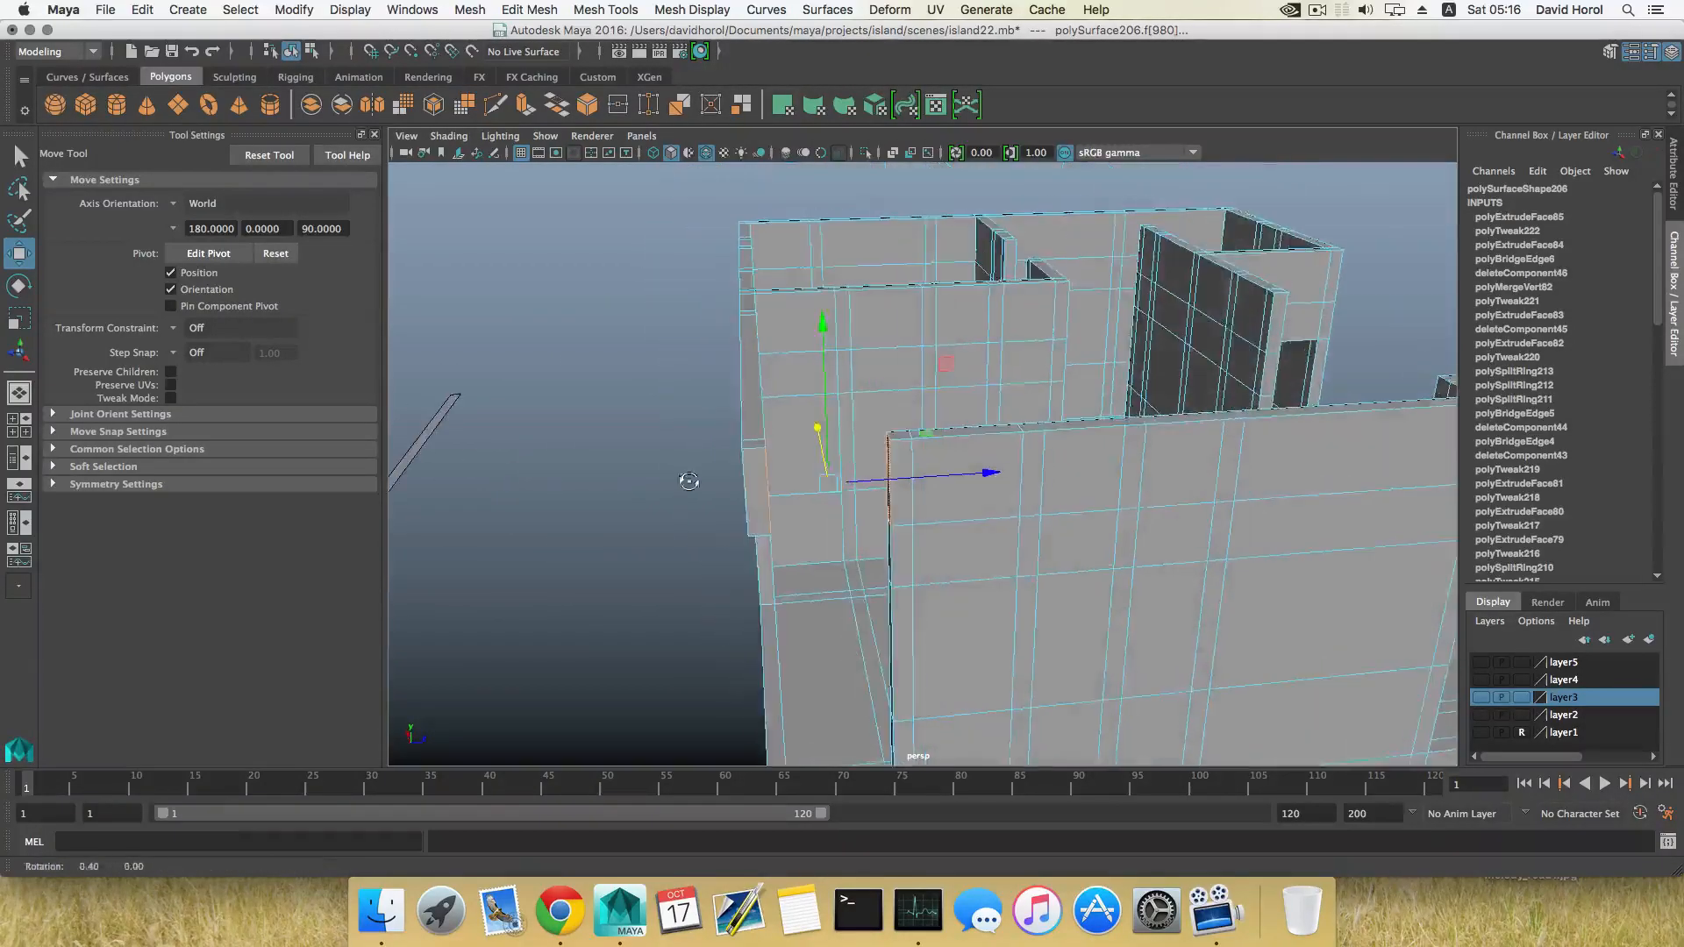
key("ctrl+shift+a")
key("ctrl+z")
left_click_drag(907, 514, 842, 491, "alt")
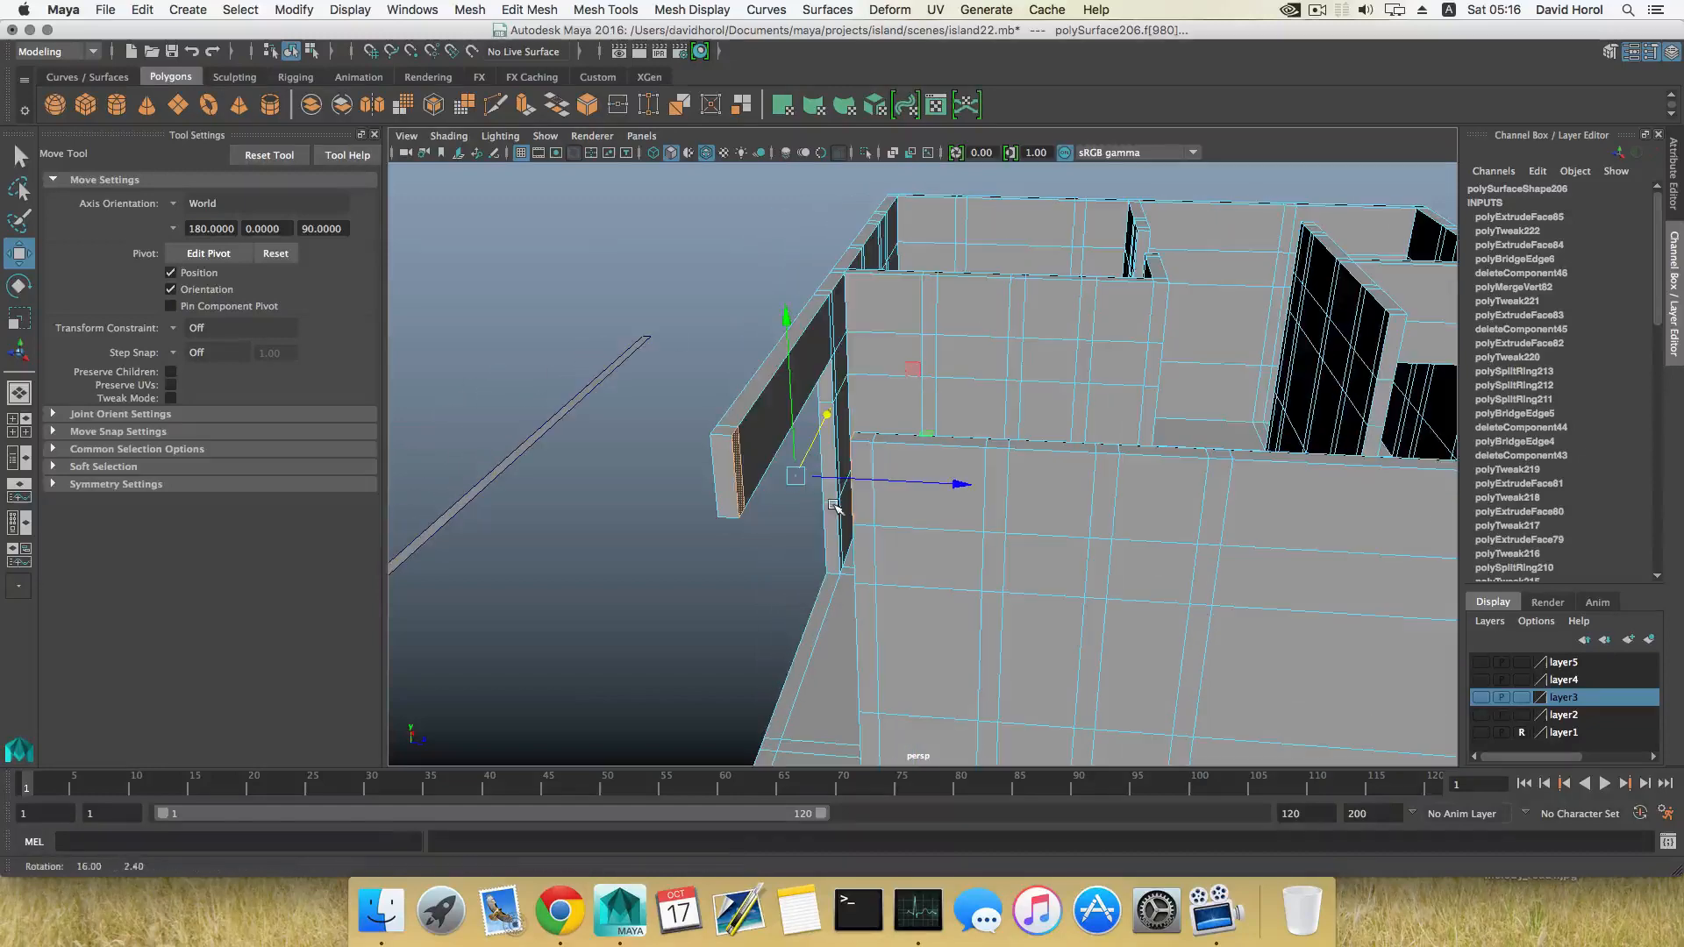
left_click(476, 10)
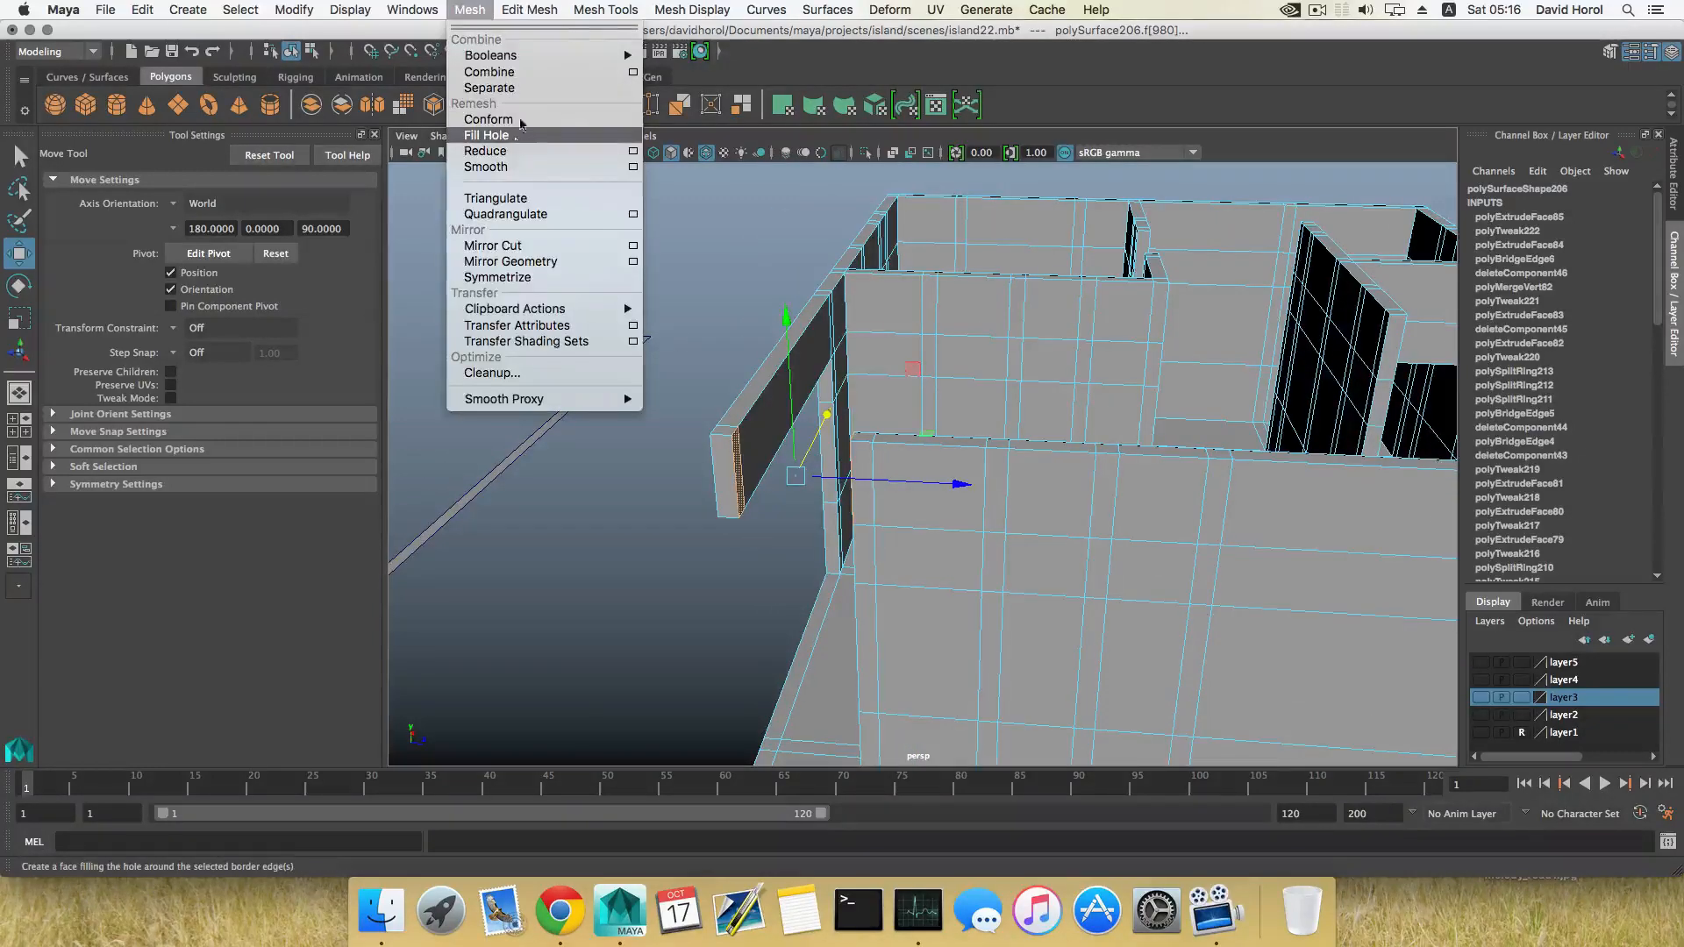
mouse_move(529, 9)
left_click(544, 91)
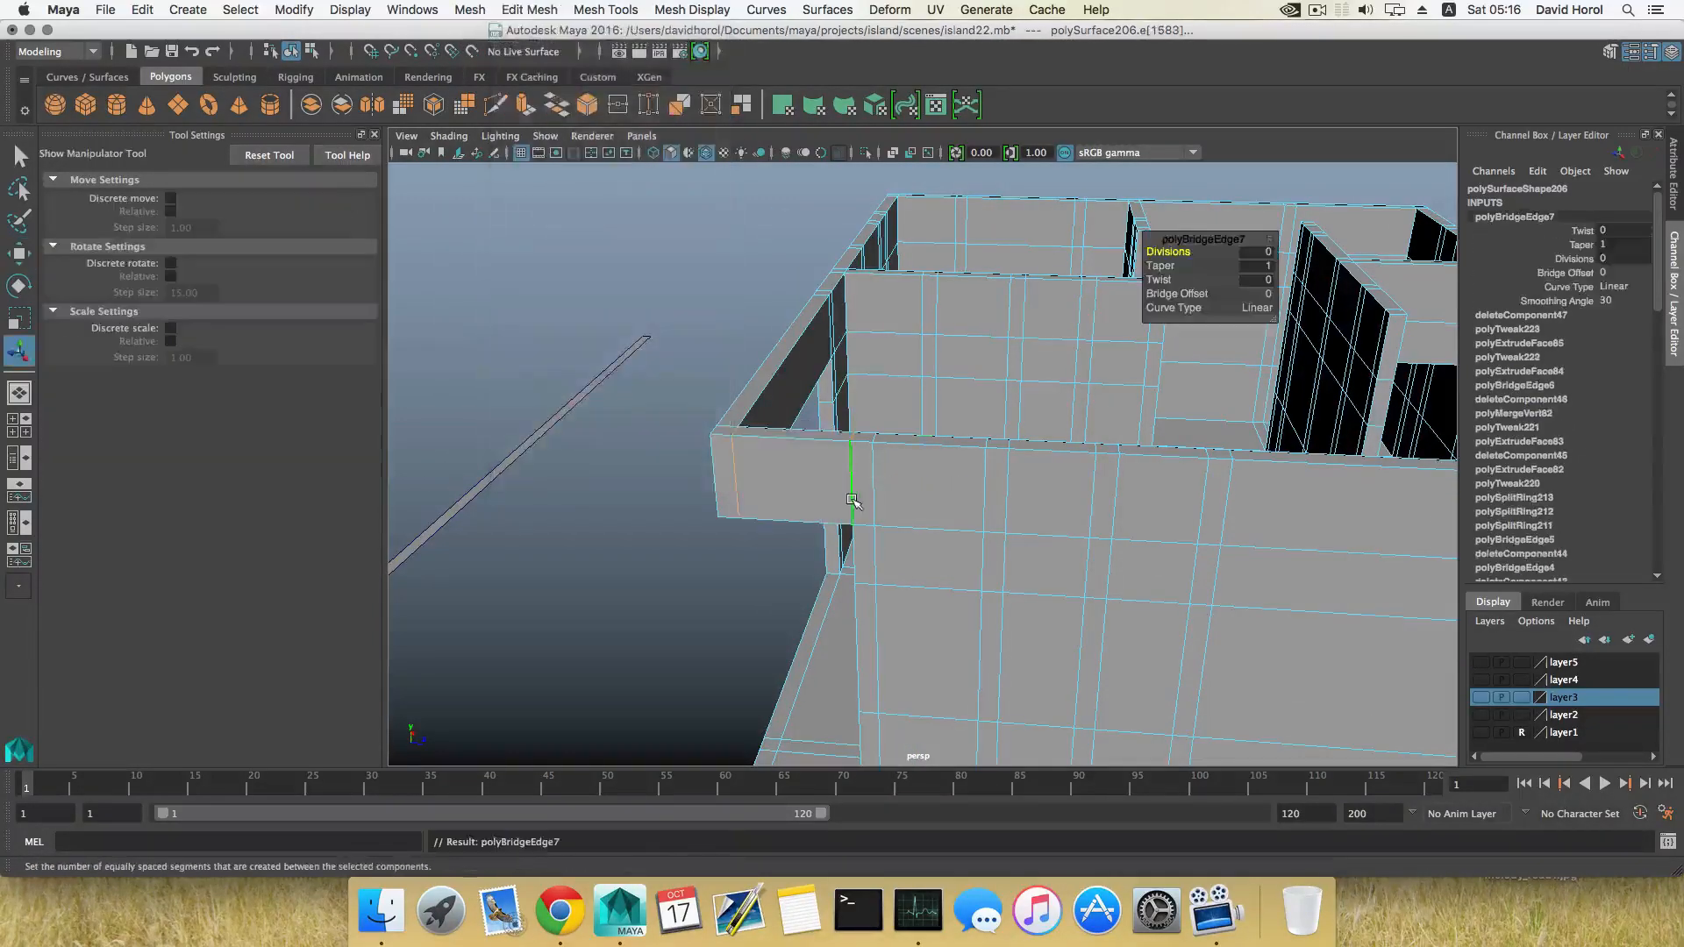
key("F8")
Examine the floor's walls, new beams and door openings from several sides.
key("f")
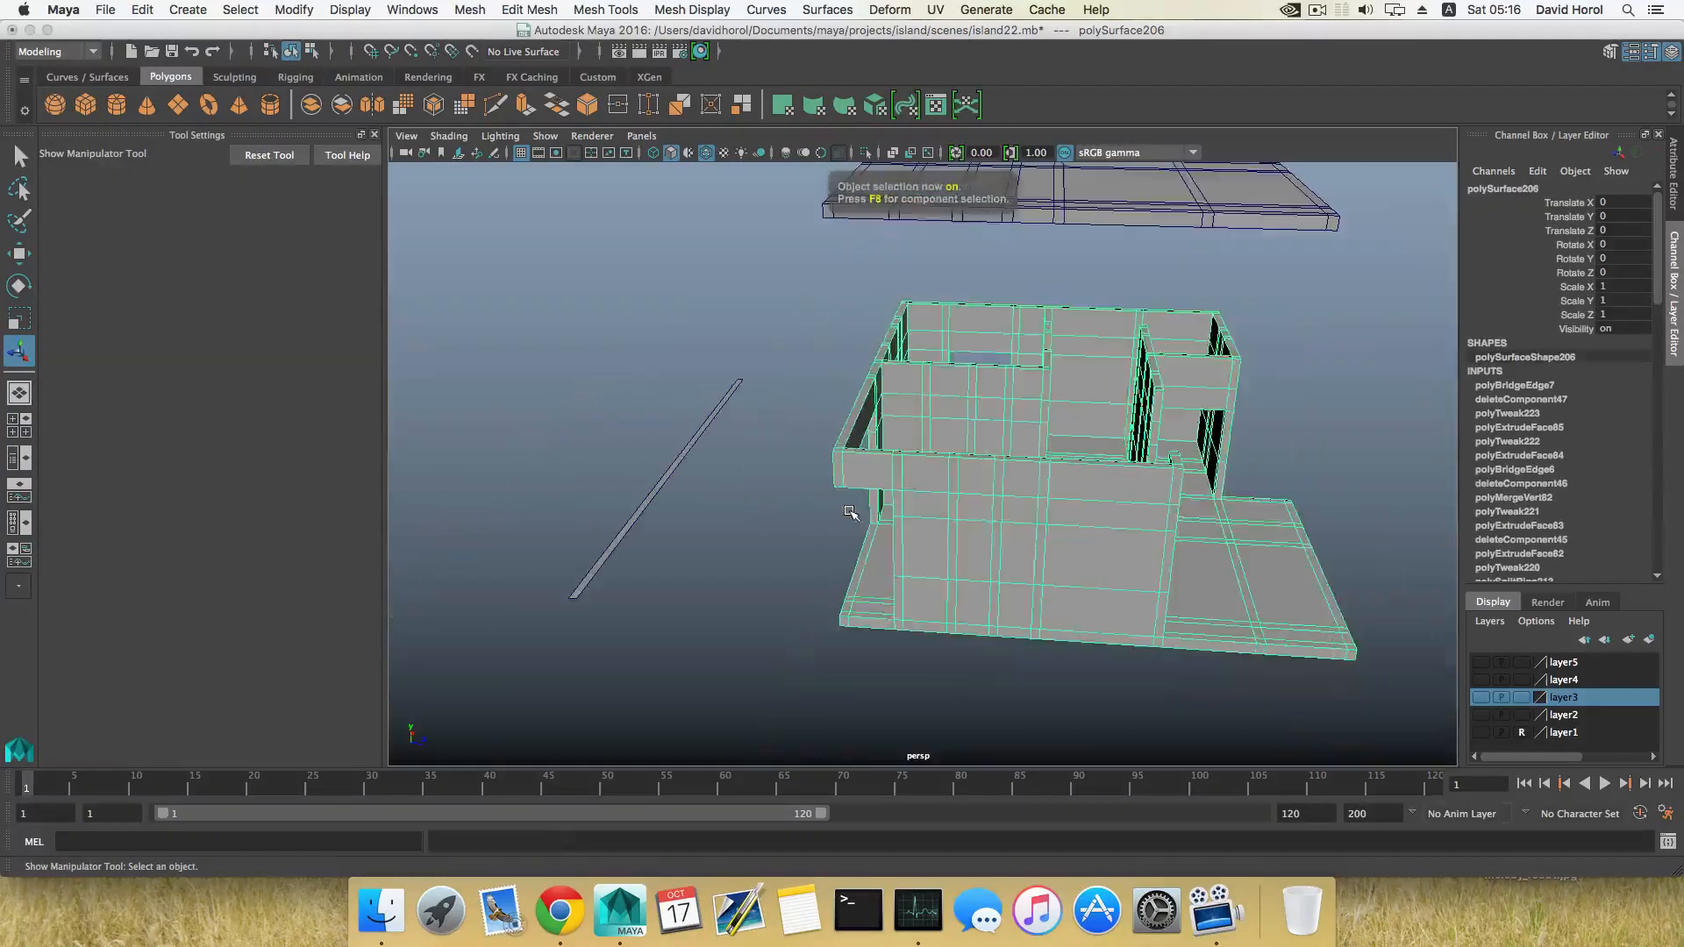
left_click_drag(842, 526, 960, 523, "alt")
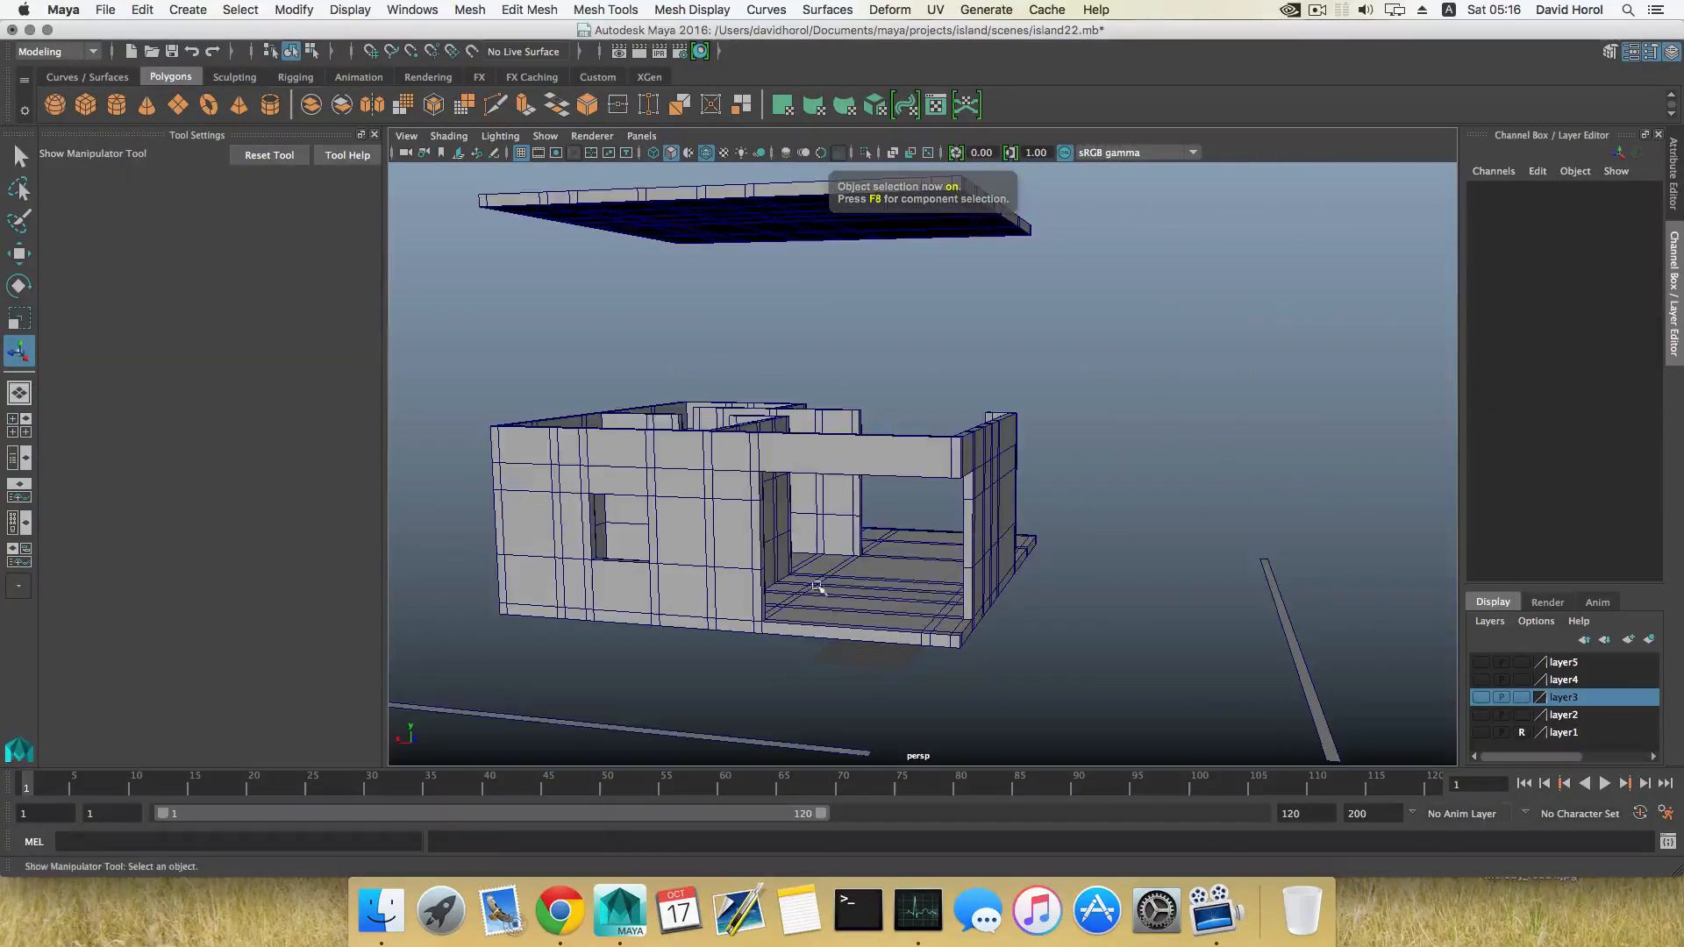
left_click_drag(817, 586, 1075, 551, "alt")
left_click_drag(861, 581, 1128, 540, "alt")
middle_click_drag(1128, 540, 985, 537, "alt")
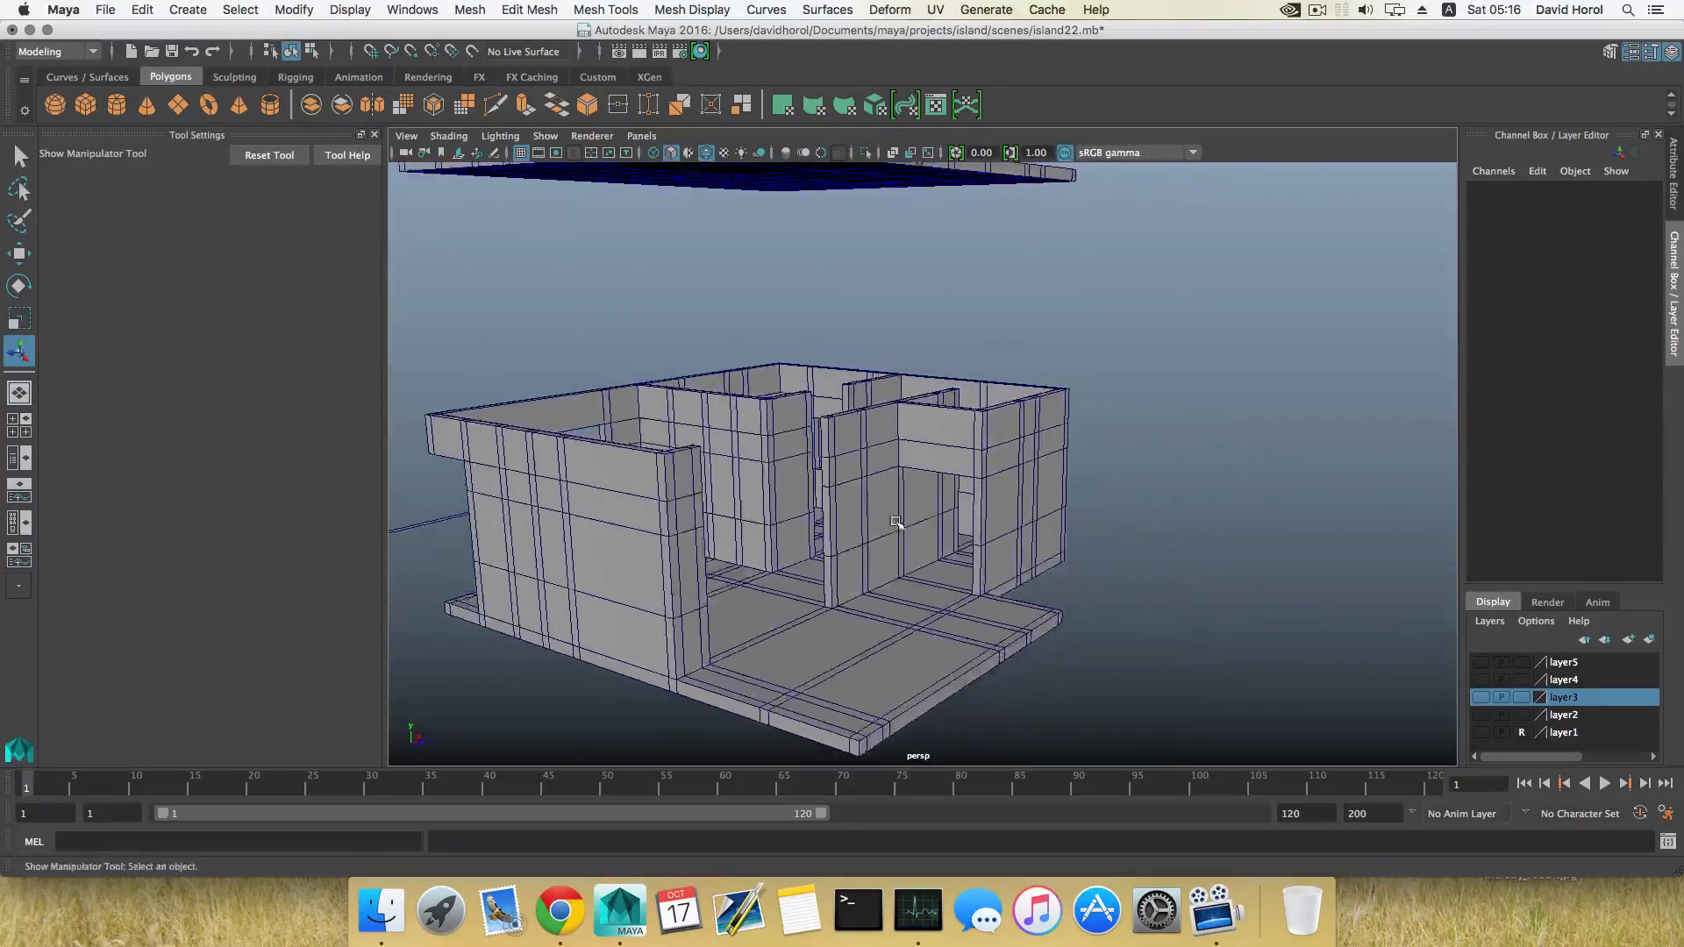
left_click_drag(912, 544, 944, 518, "alt")
right_click_drag(944, 519, 903, 582, "alt")
left_click_drag(903, 582, 924, 605, "alt")
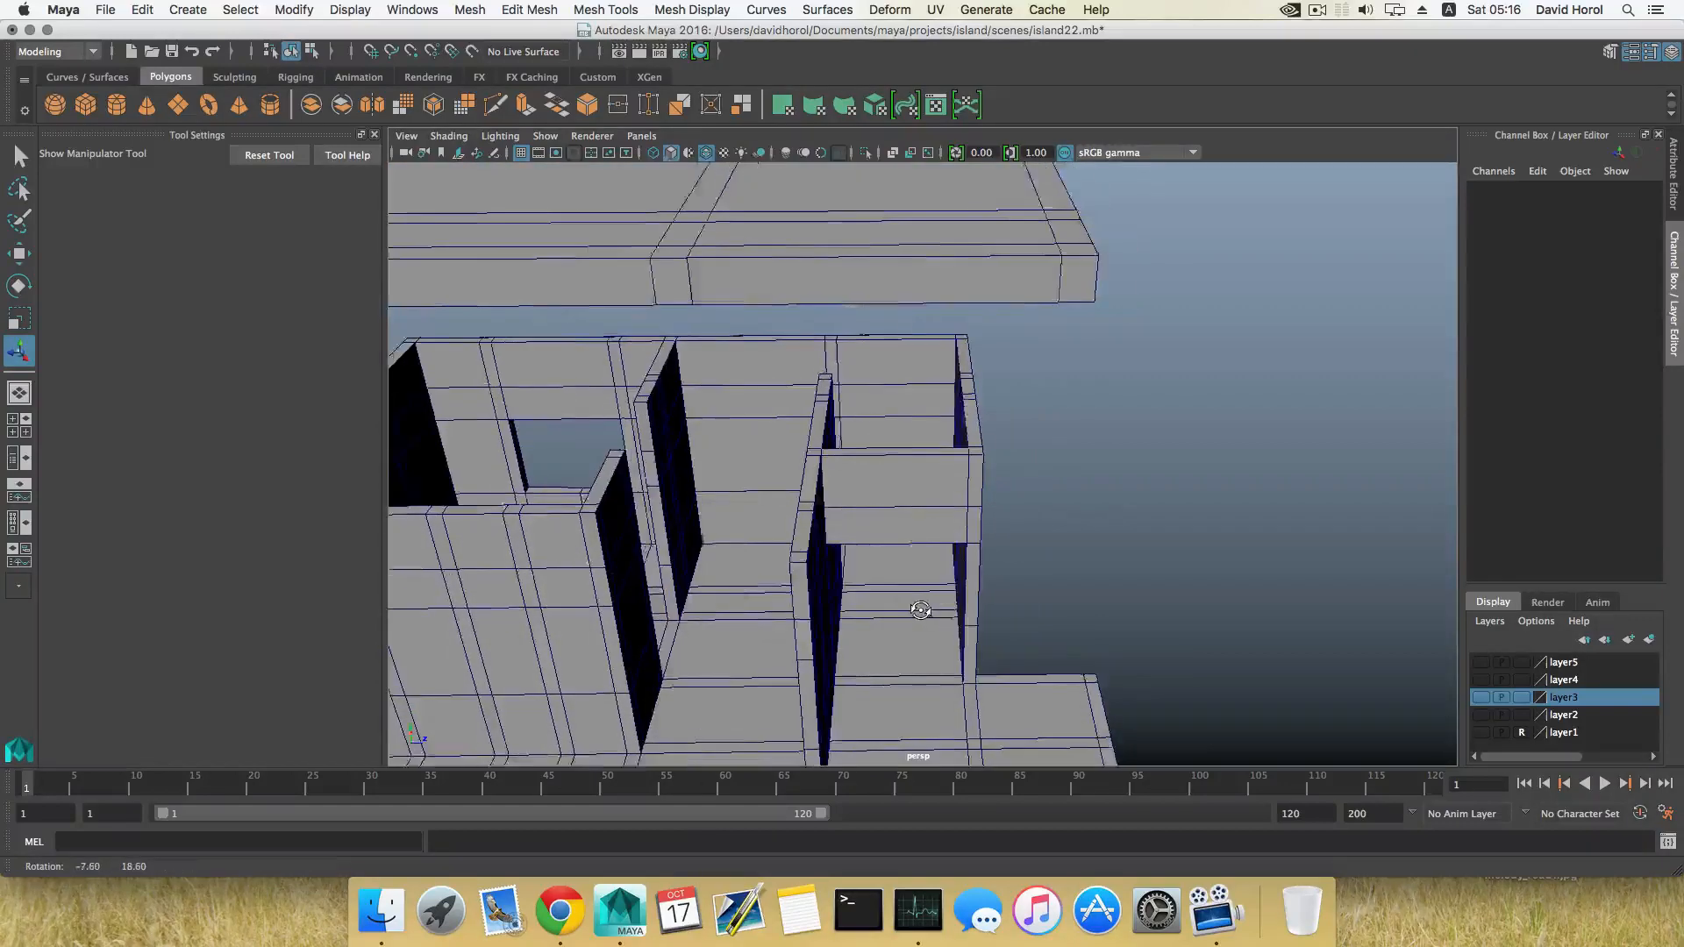
right_click_drag(924, 605, 855, 591, "alt")
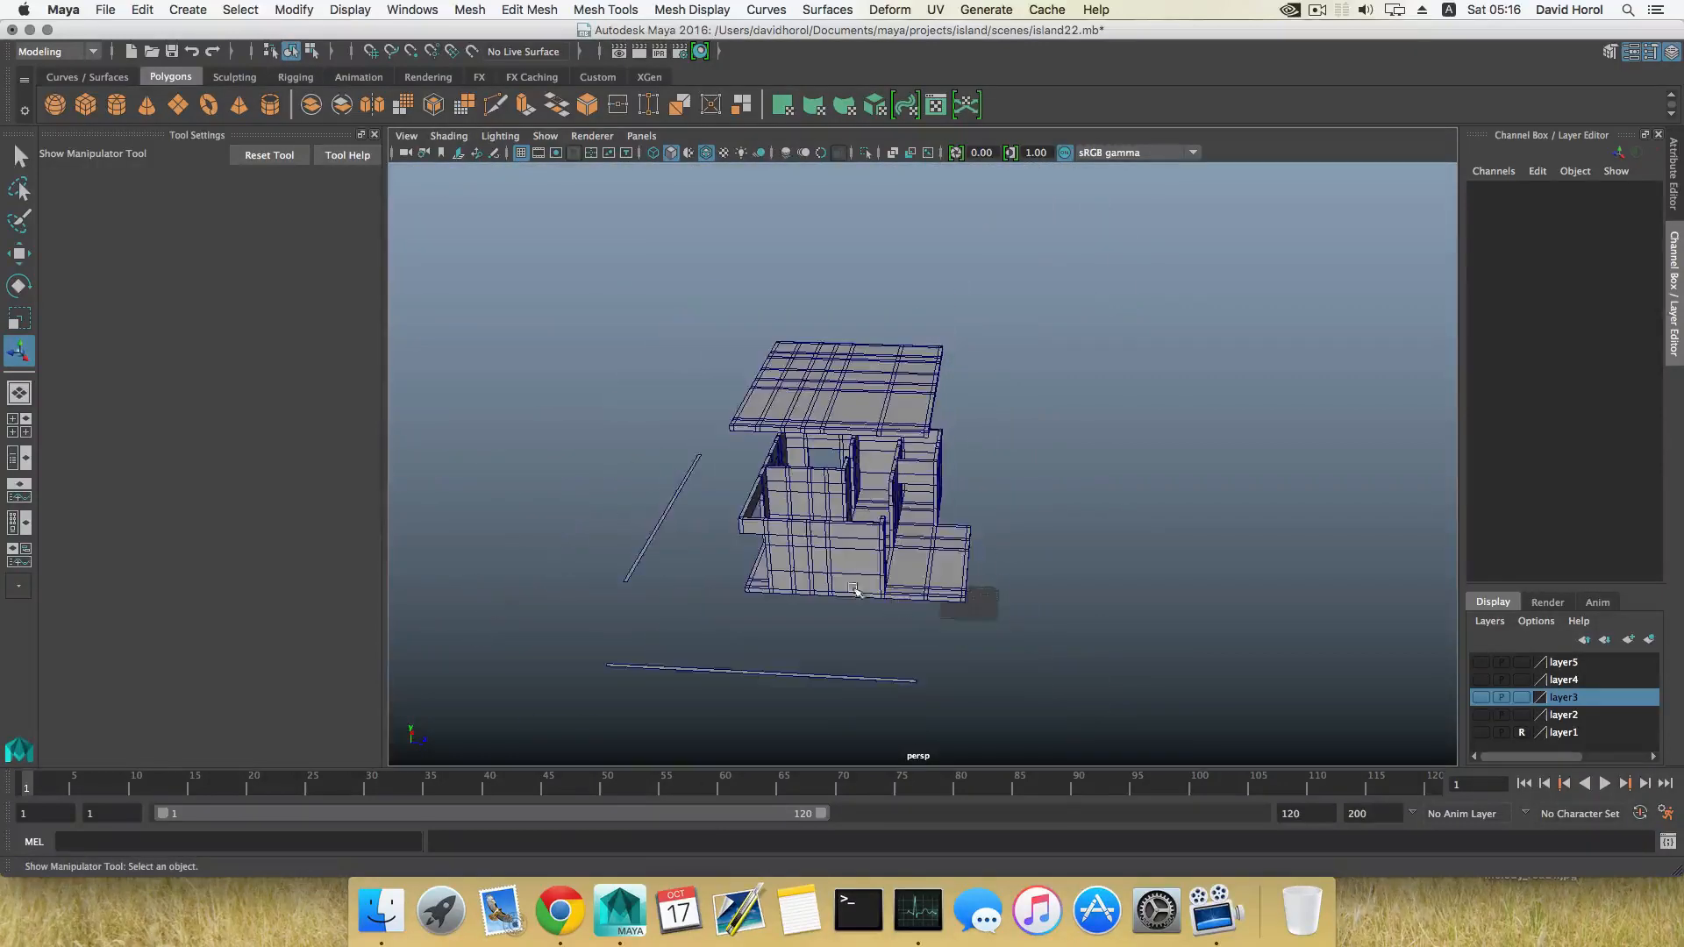
Move the thin detached strip beside the building along Z to about -64.16, onto the floor slab at the foot of the wall end.
left_click(772, 578)
key("w")
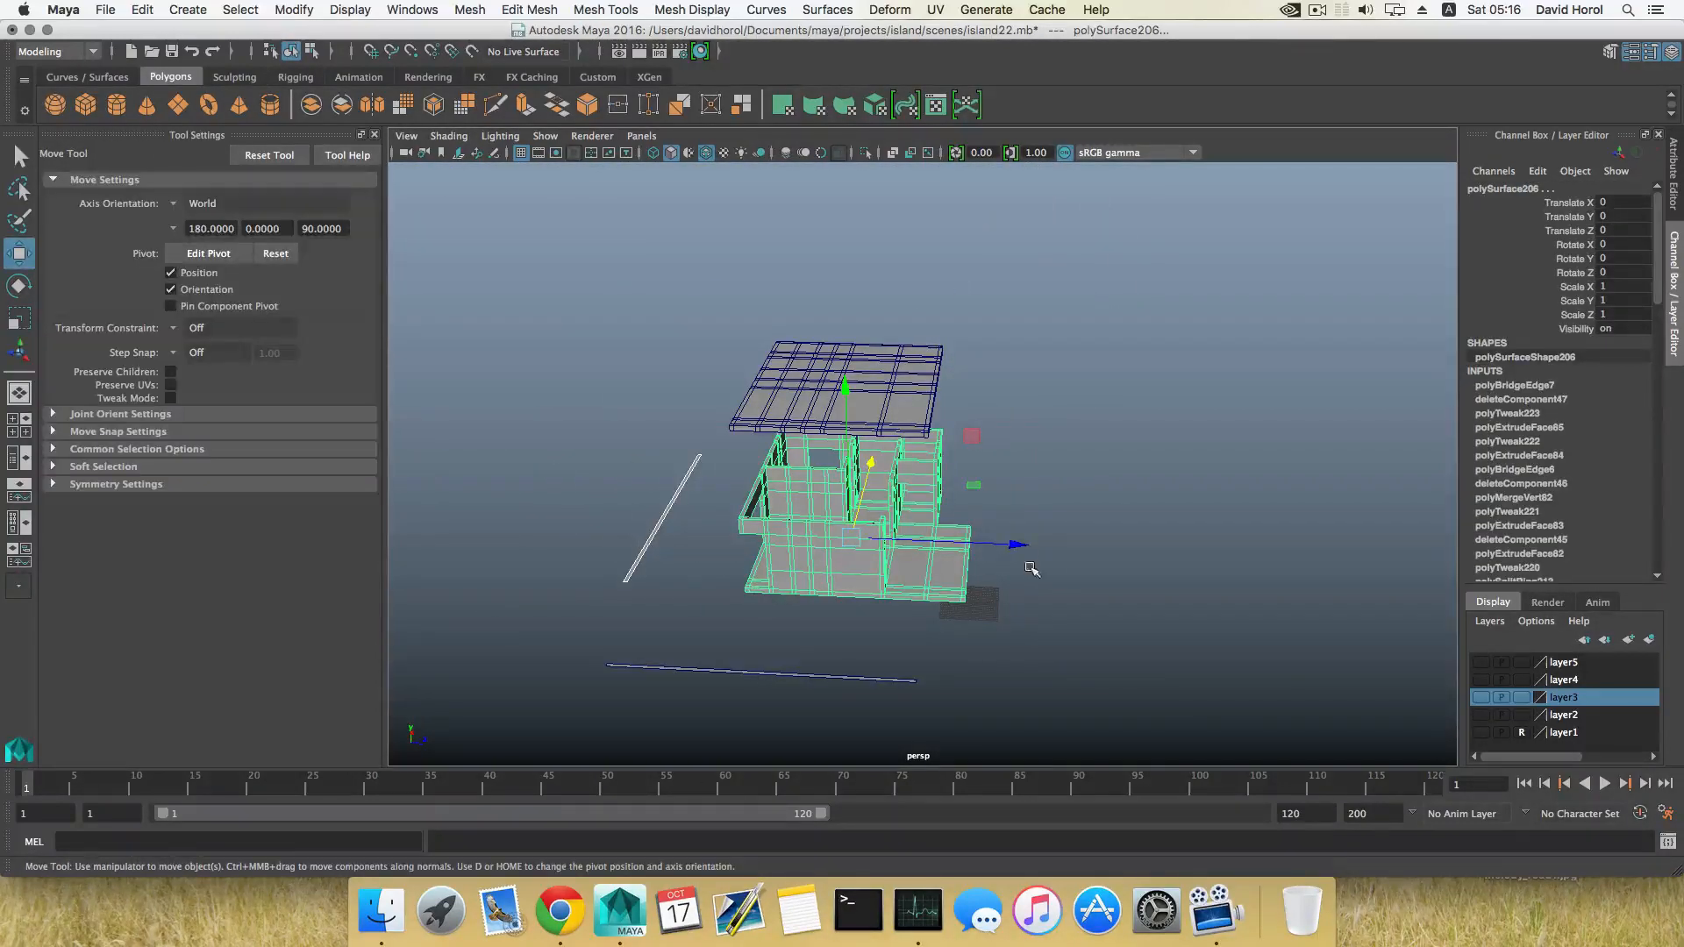
left_click_drag(588, 504, 671, 546)
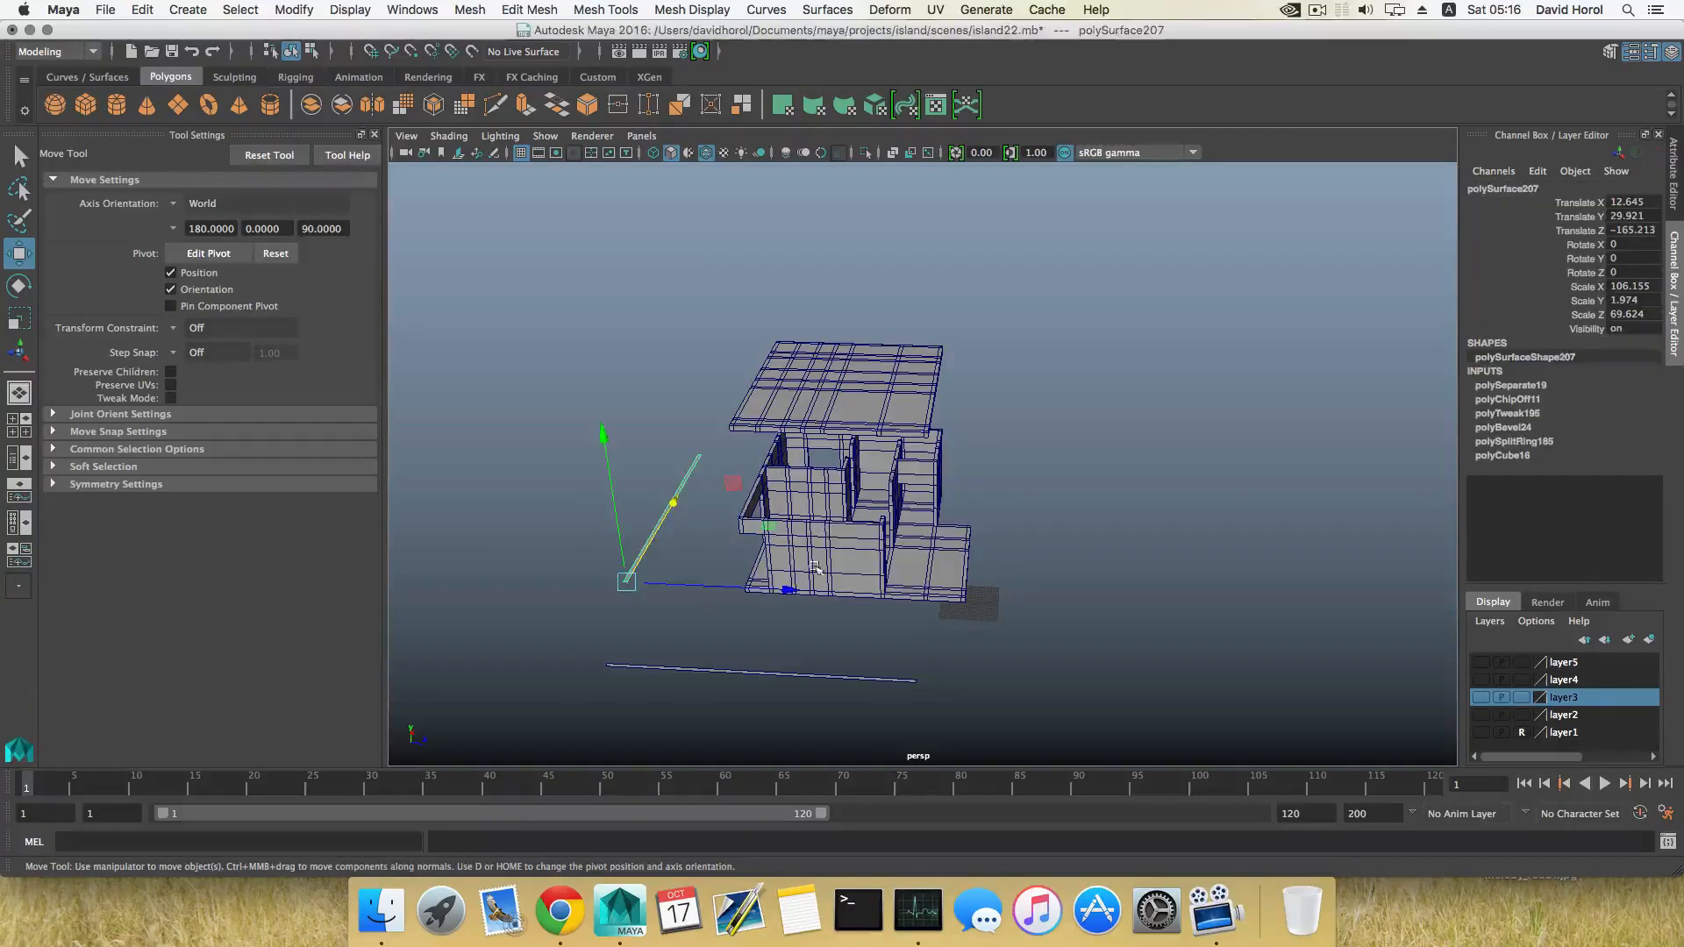
left_click_drag(791, 589, 1026, 614)
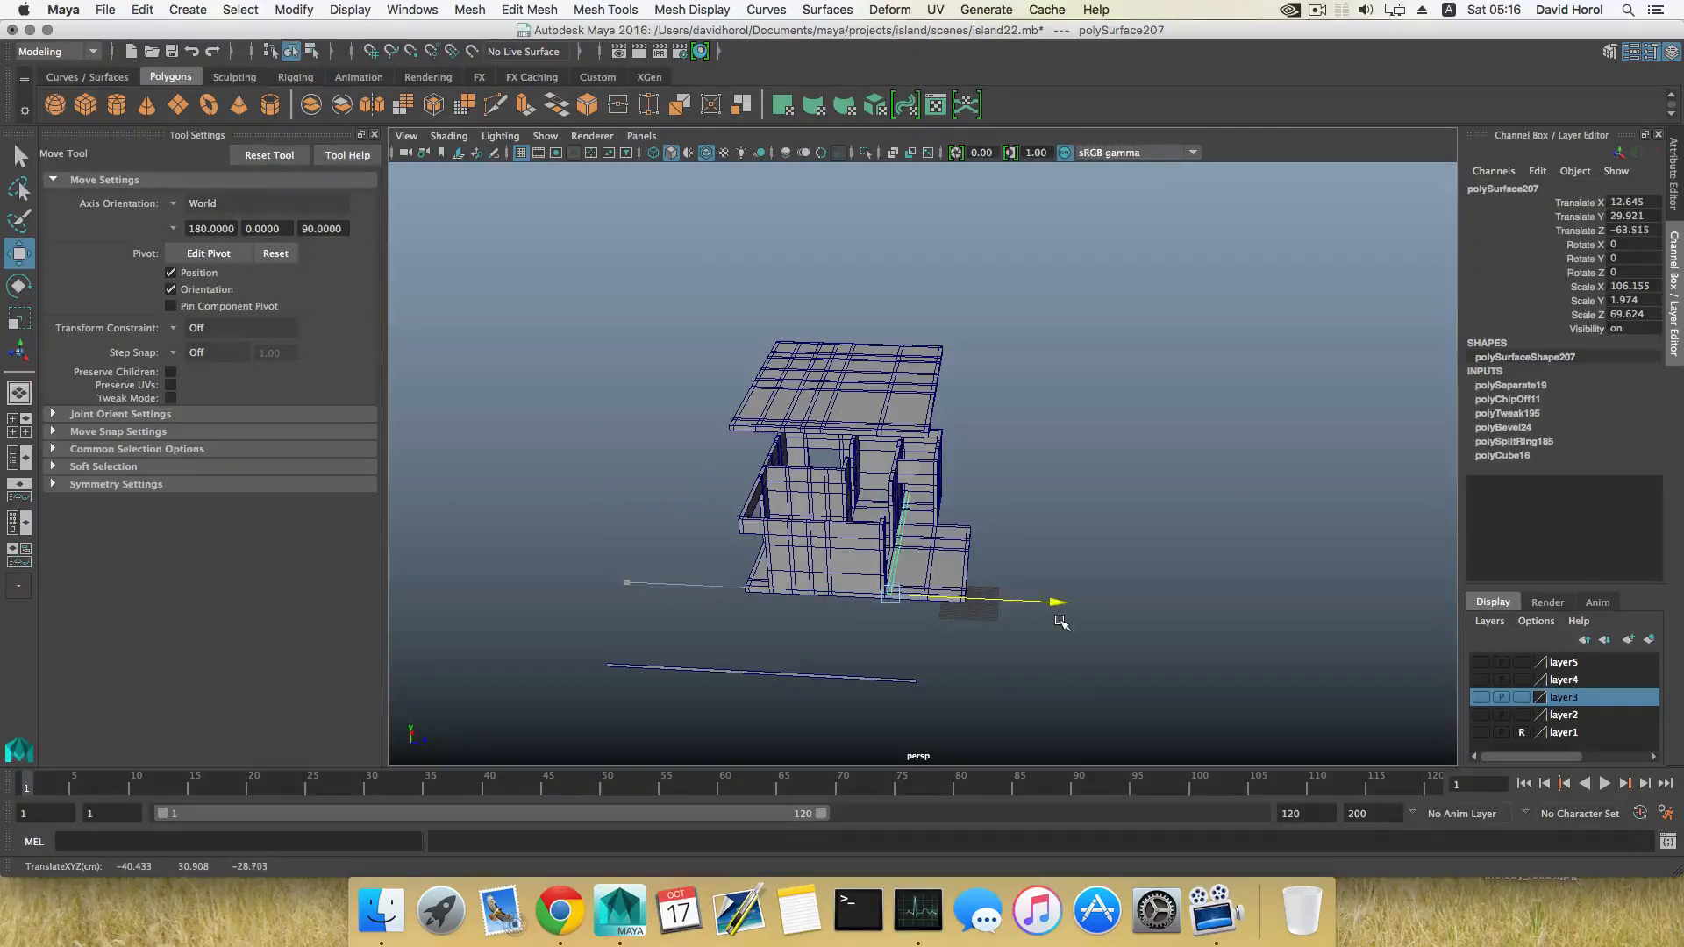
Reposition the thin strip's pivot to the outer bottom corner of the wall end, at the slab's edge.
scroll(893, 568, "up", 10)
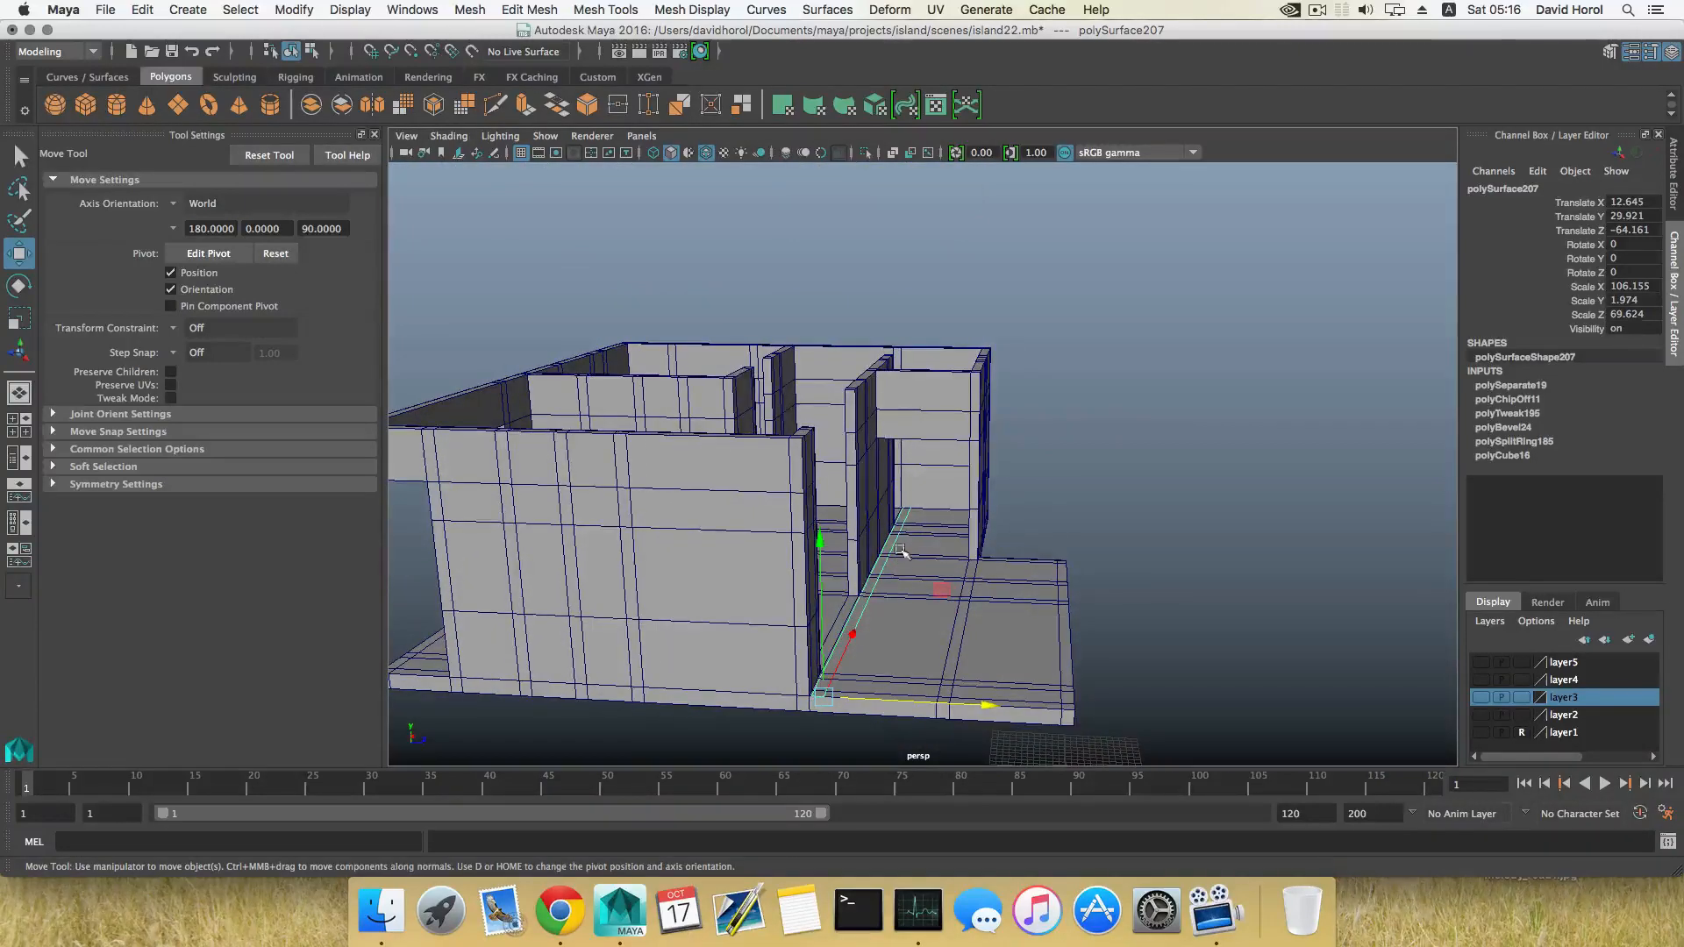
left_click_drag(884, 459, 903, 517, "alt")
scroll(966, 622, "up", 5)
middle_click_drag(966, 622, 985, 553, "alt")
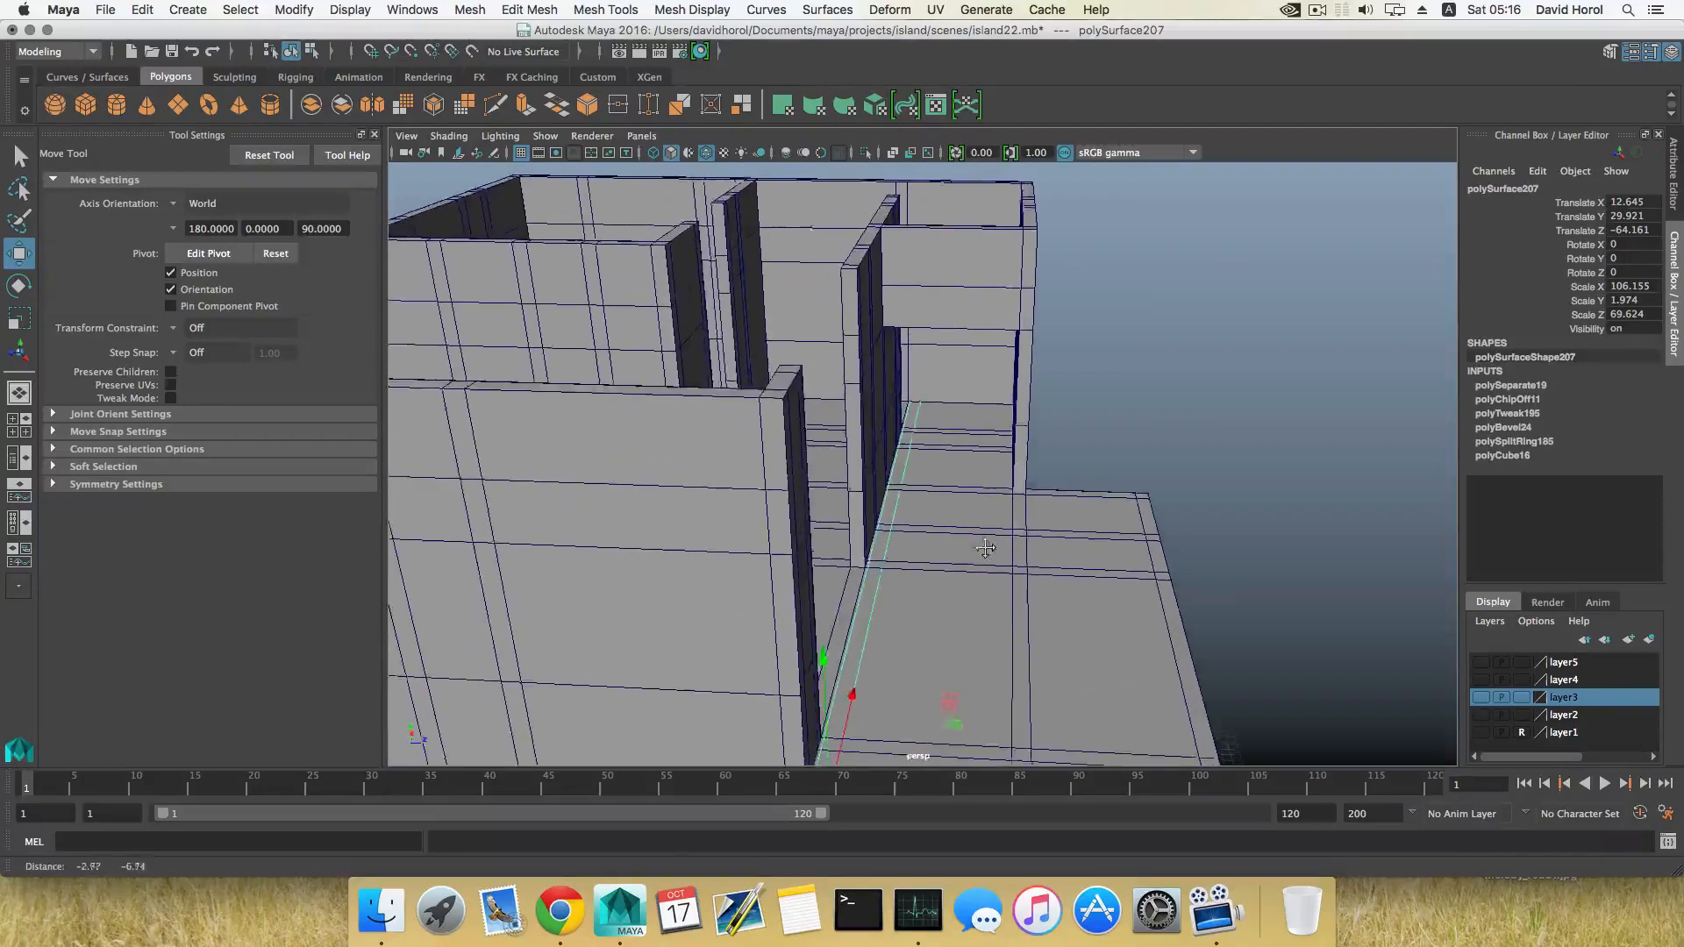
middle_click_drag(921, 684, 939, 590, "alt")
scroll(947, 623, "up", 4)
middle_click_drag(879, 652, 942, 597, "alt")
left_click_drag(942, 596, 906, 632, "alt")
key("d")
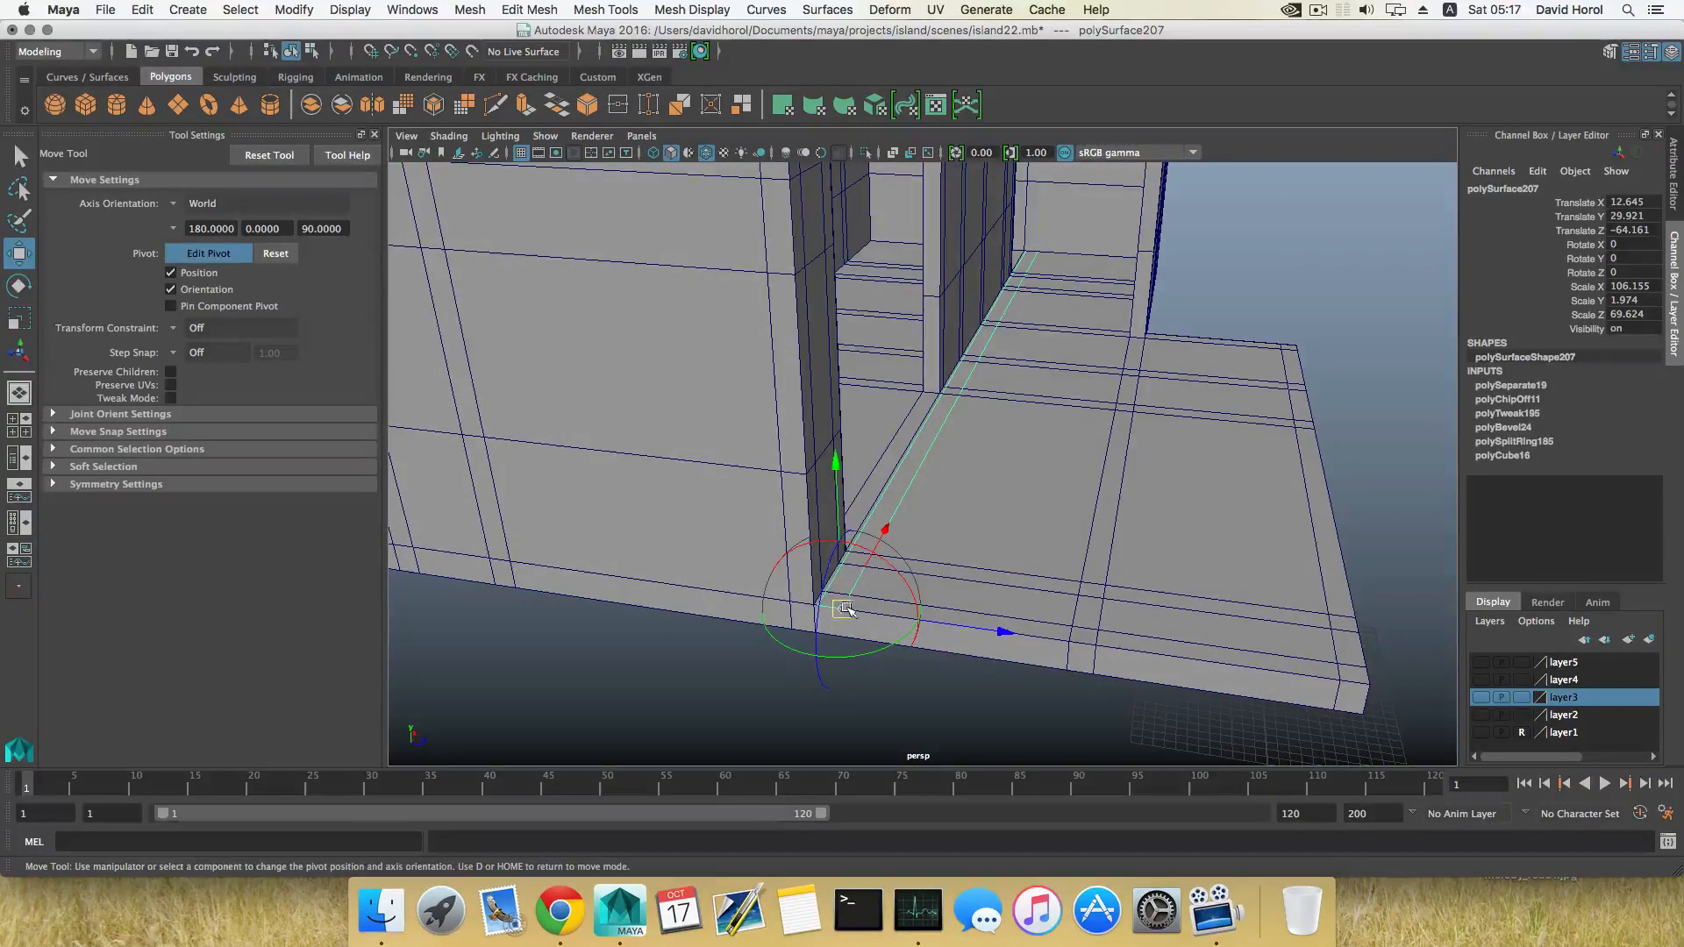
left_click_drag(839, 611, 770, 618, "alt")
key("d")
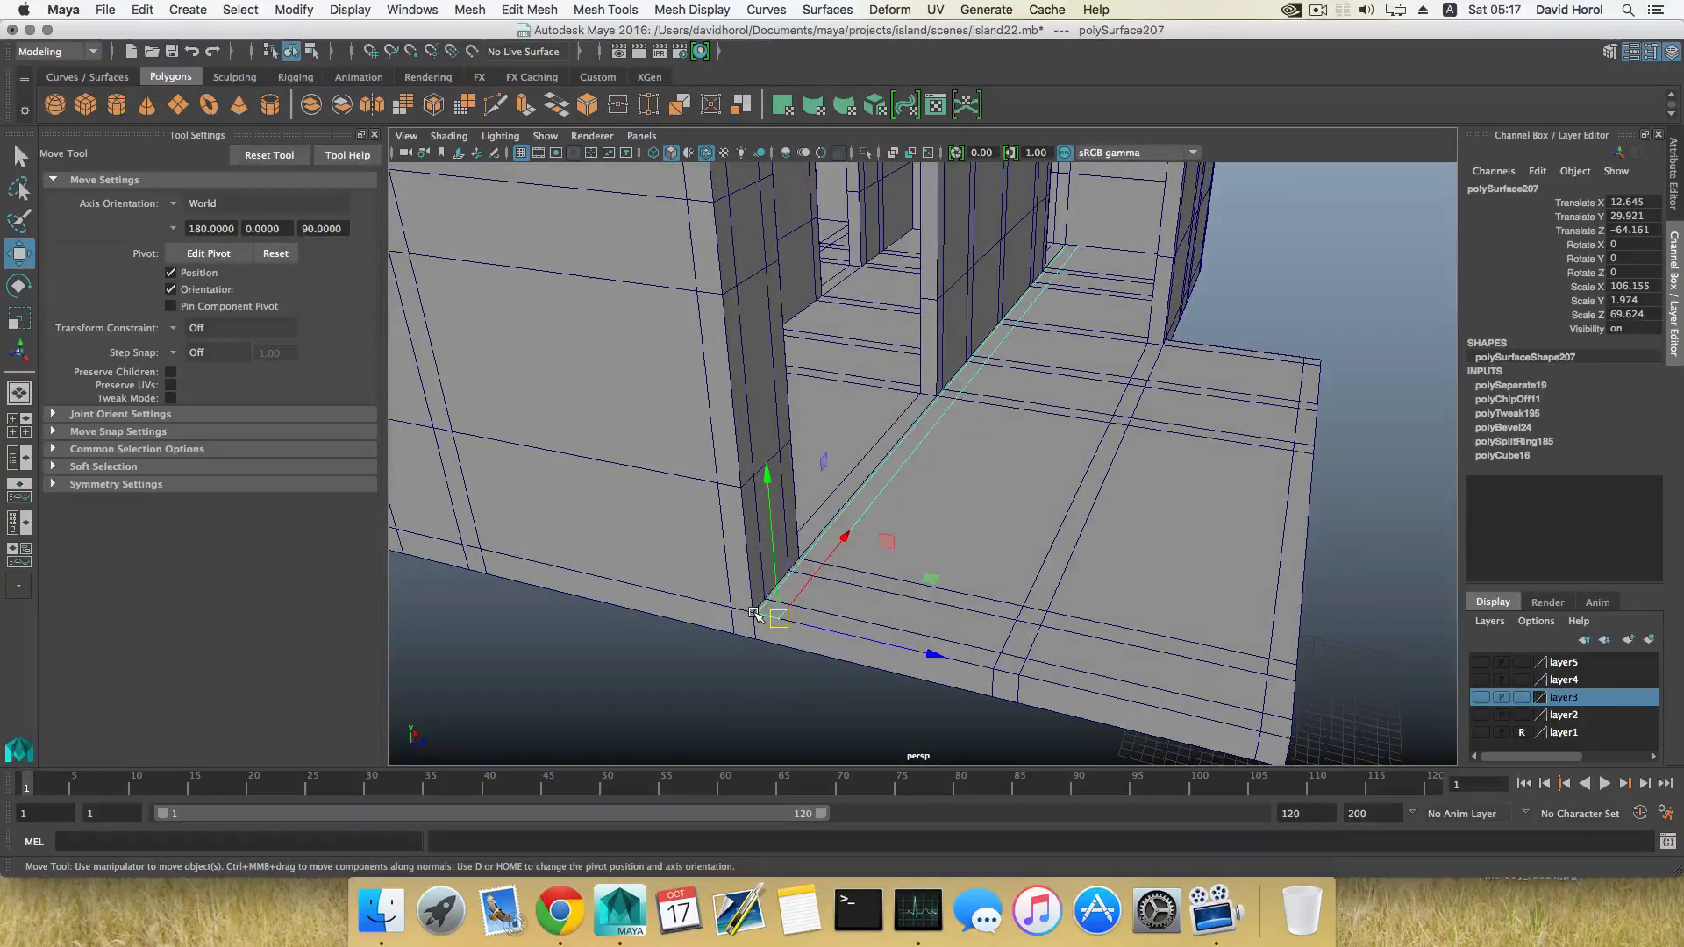
key("d")
left_click(761, 614)
key("d")
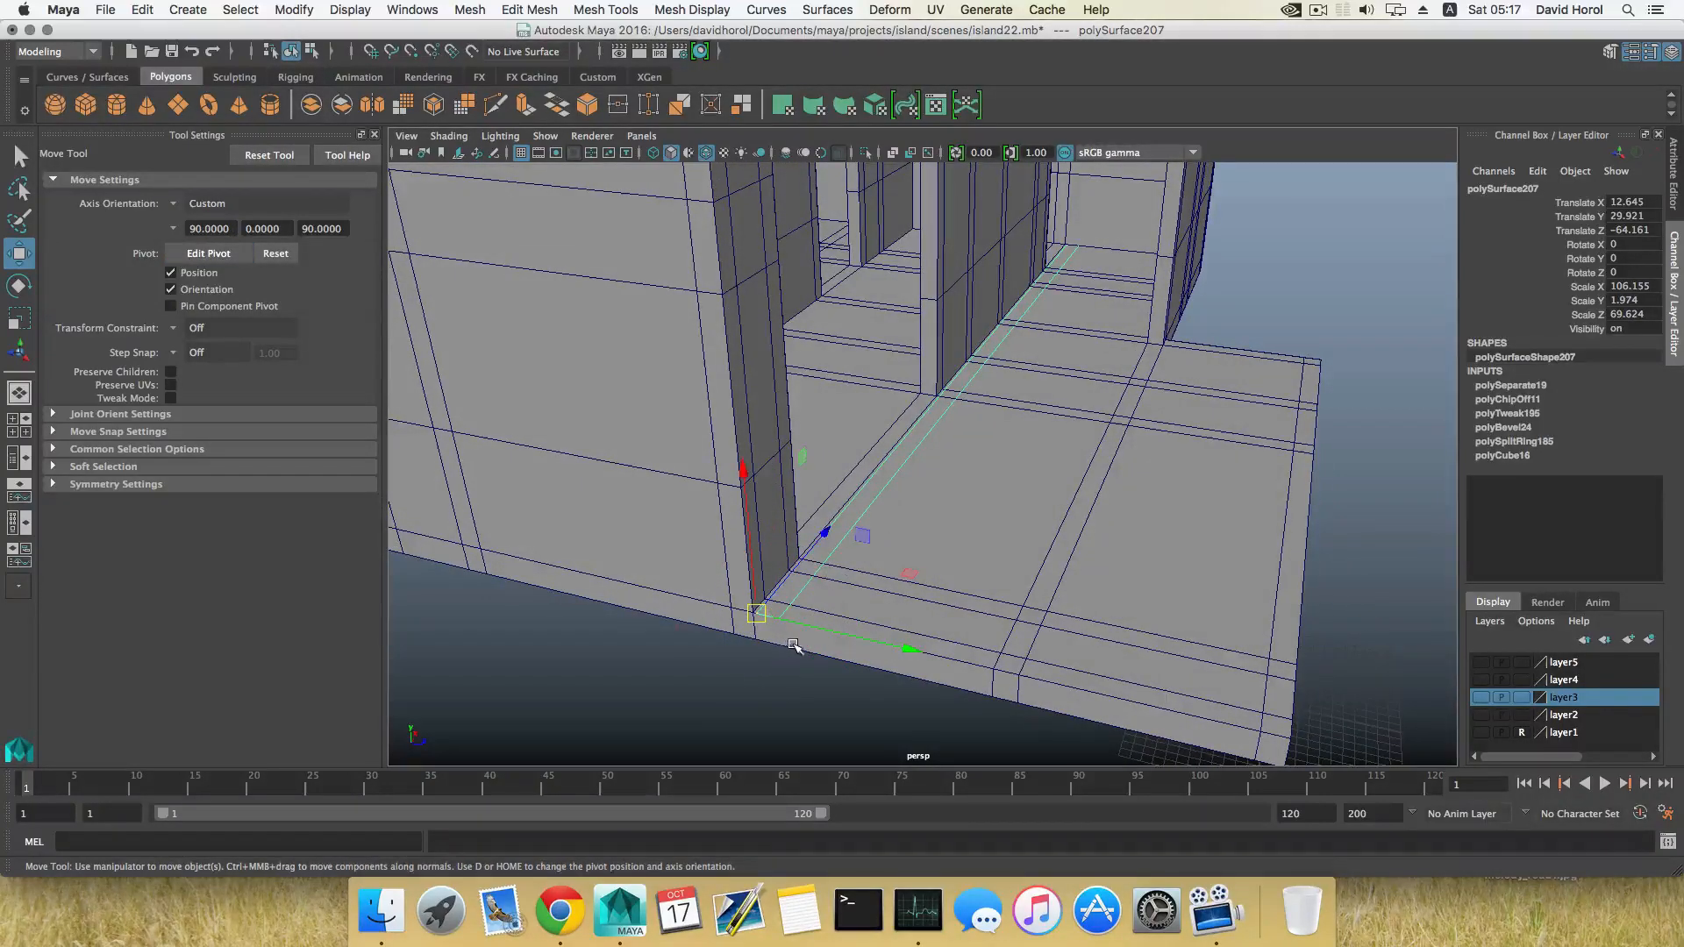
Move the thin strip along Z to about -64.41 so it lines up with the wall end's corner.
left_click_drag(792, 646, 797, 637, "alt")
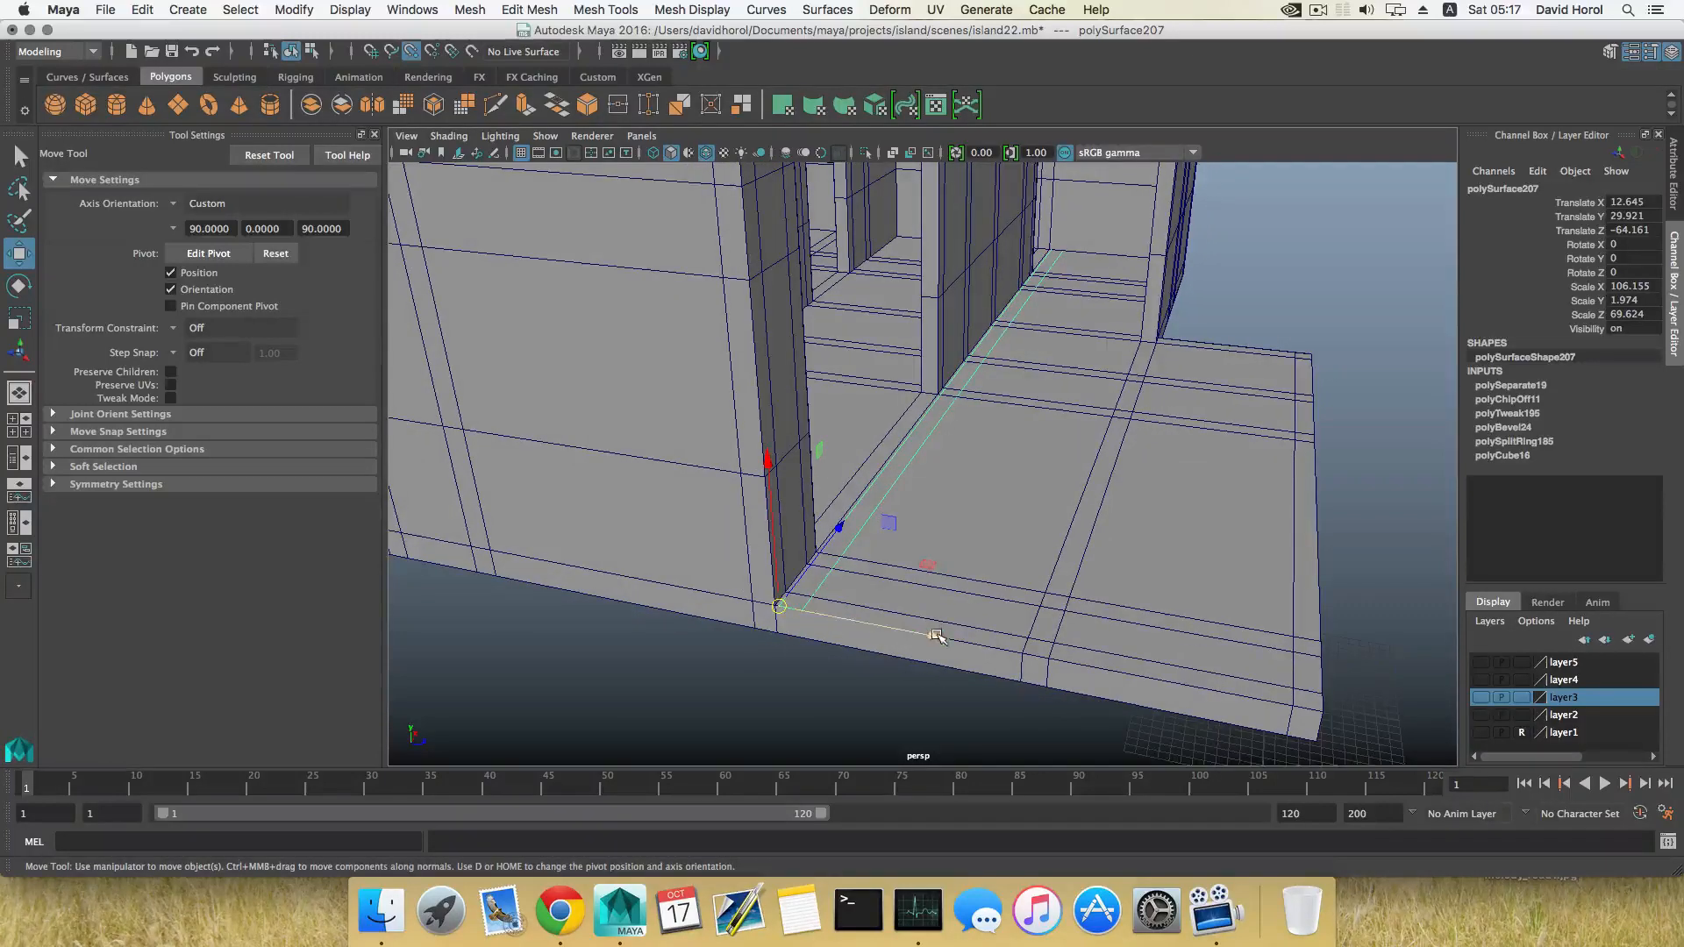
left_click_drag(936, 634, 809, 619)
scroll(823, 614, "down", 5)
middle_click_drag(901, 537, 907, 614, "alt")
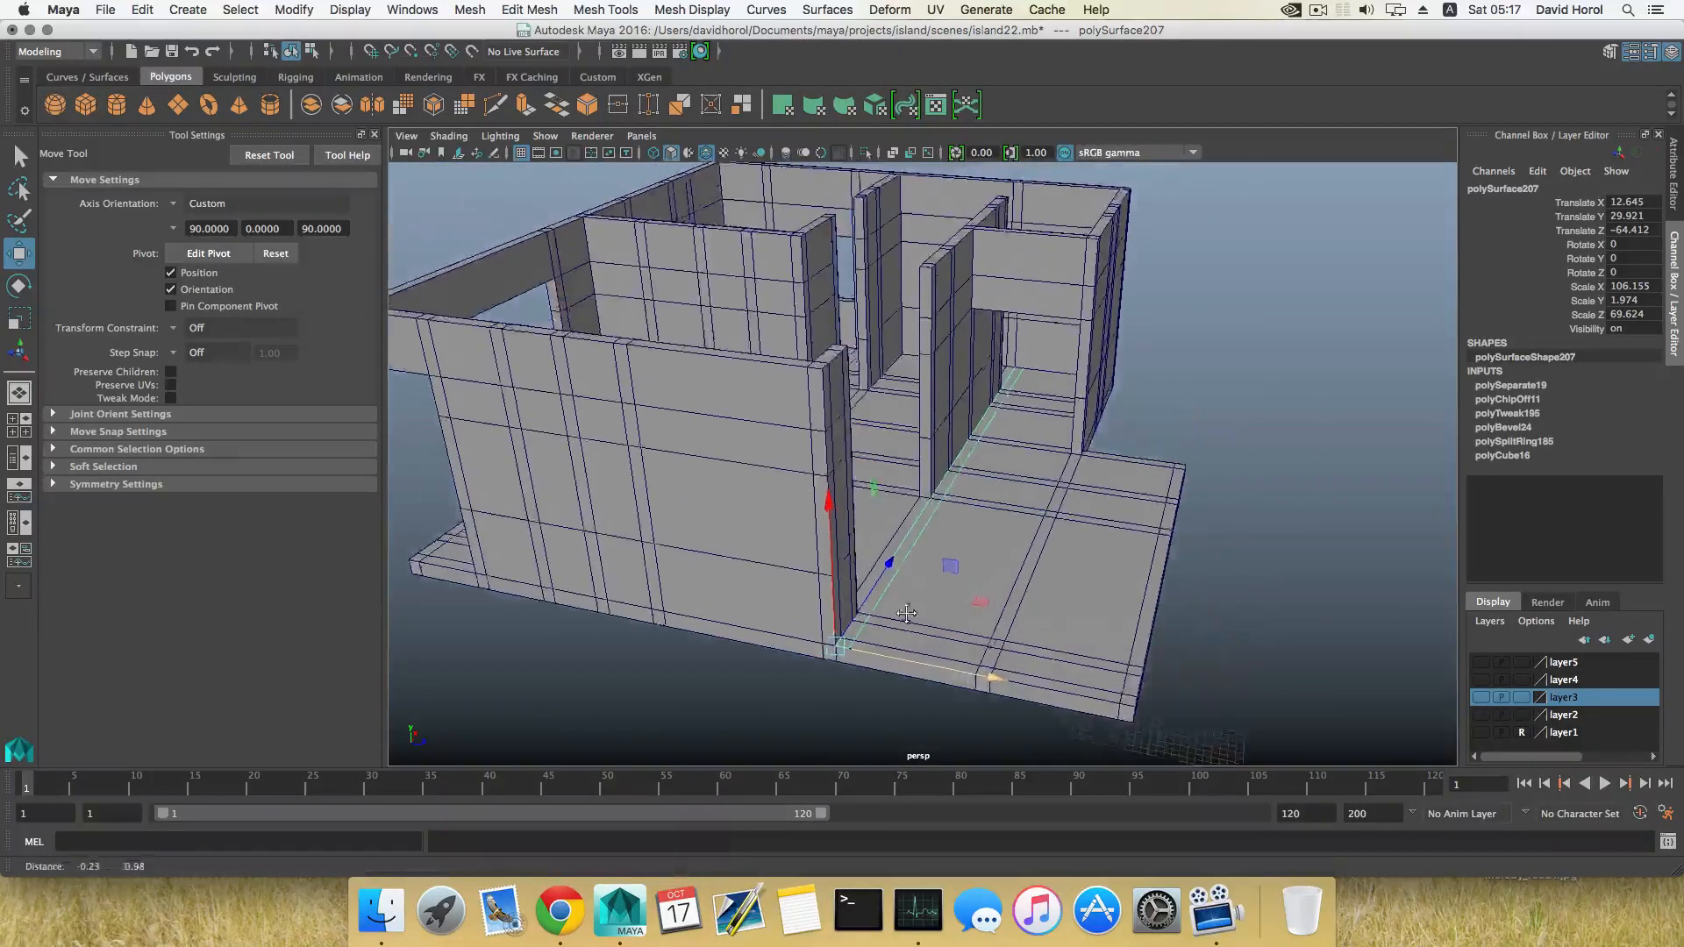
Insert an edge loop into the floor slab running alongside the thin strip, past the inner wall.
left_click_drag(906, 613, 801, 605, "alt")
scroll(801, 605, "up", 3)
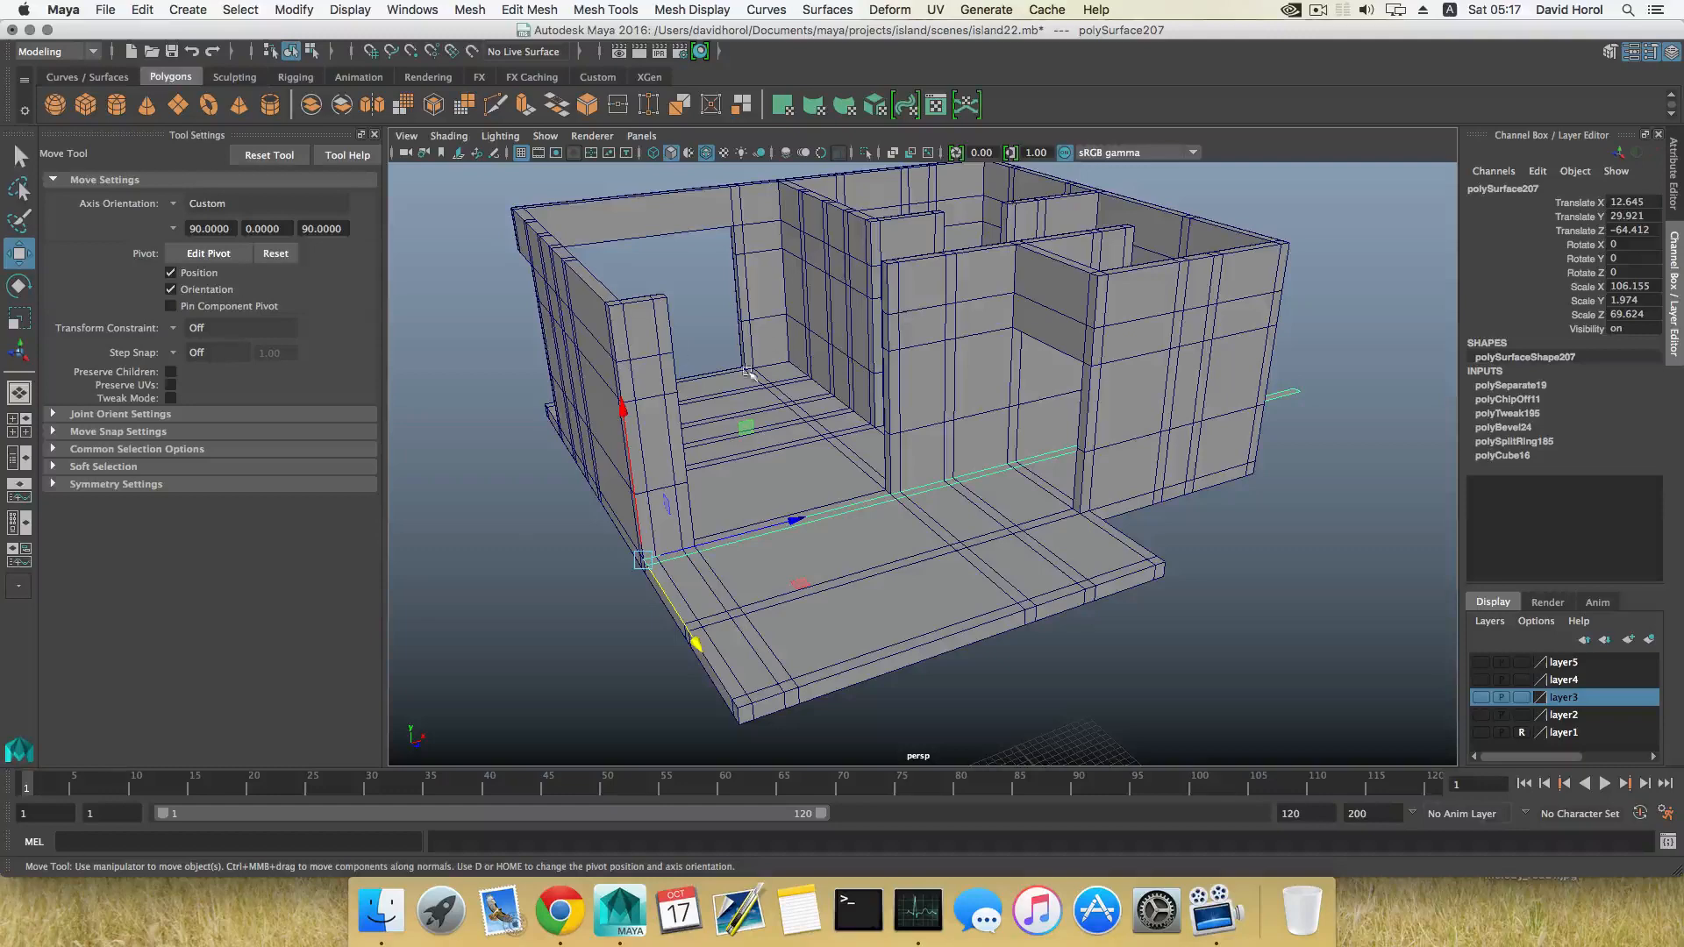
left_click_drag(747, 372, 765, 497, "alt")
scroll(754, 413, "up", 5)
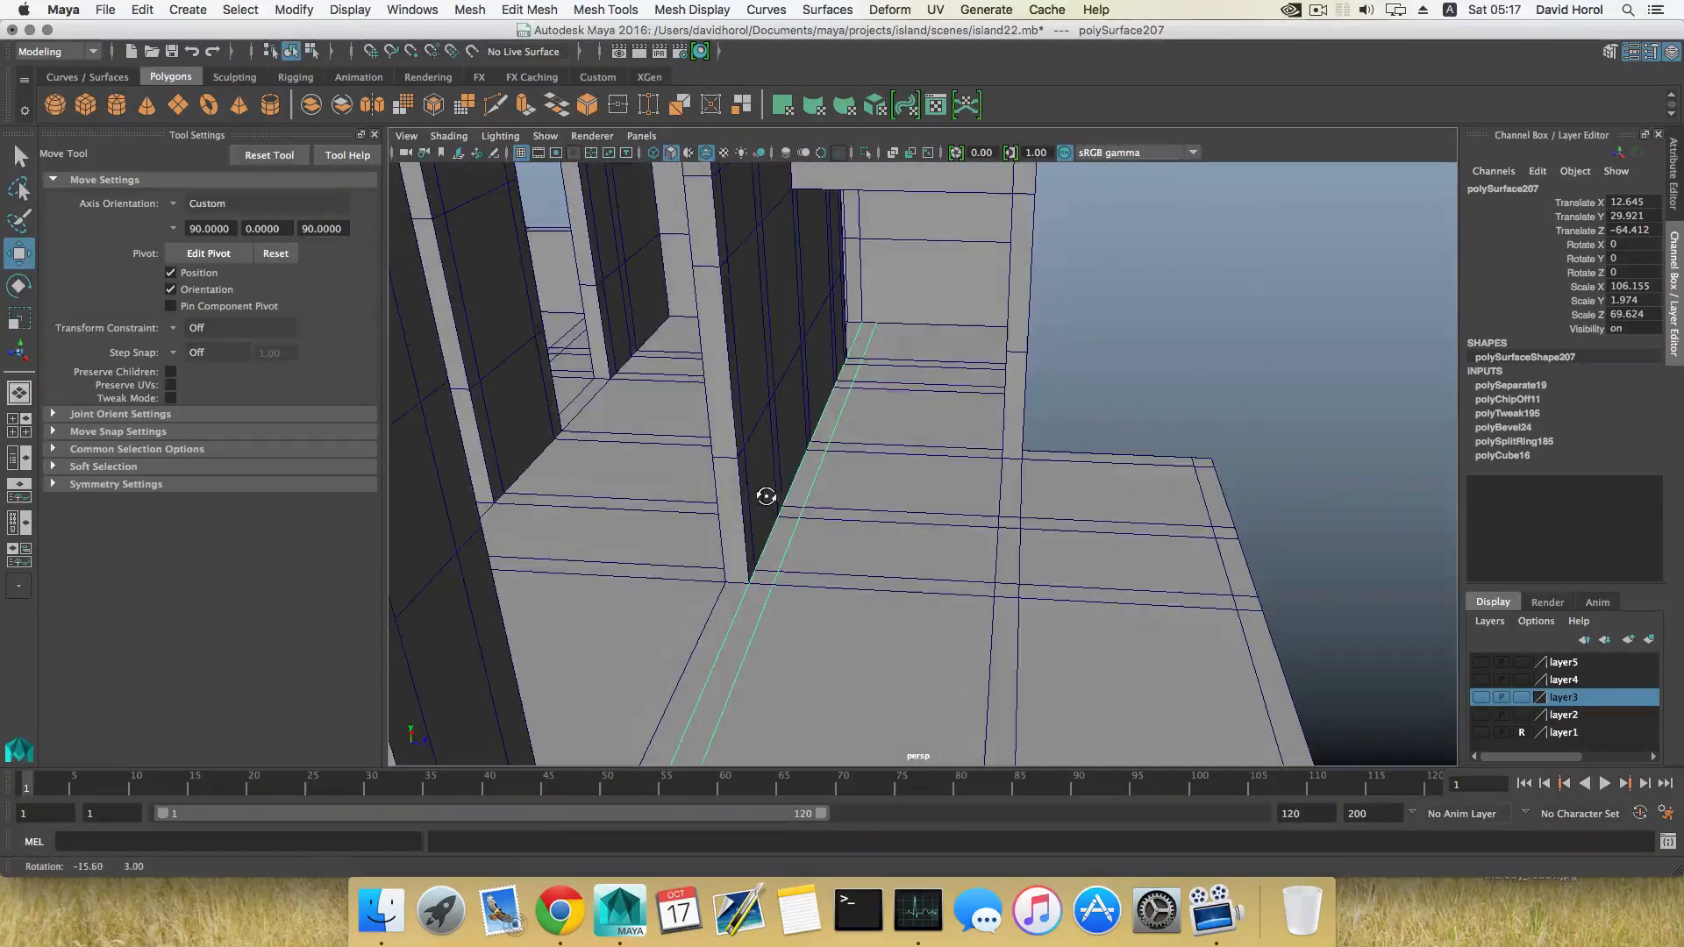
left_click(861, 458)
right_click_drag(887, 442, 755, 467, "shift")
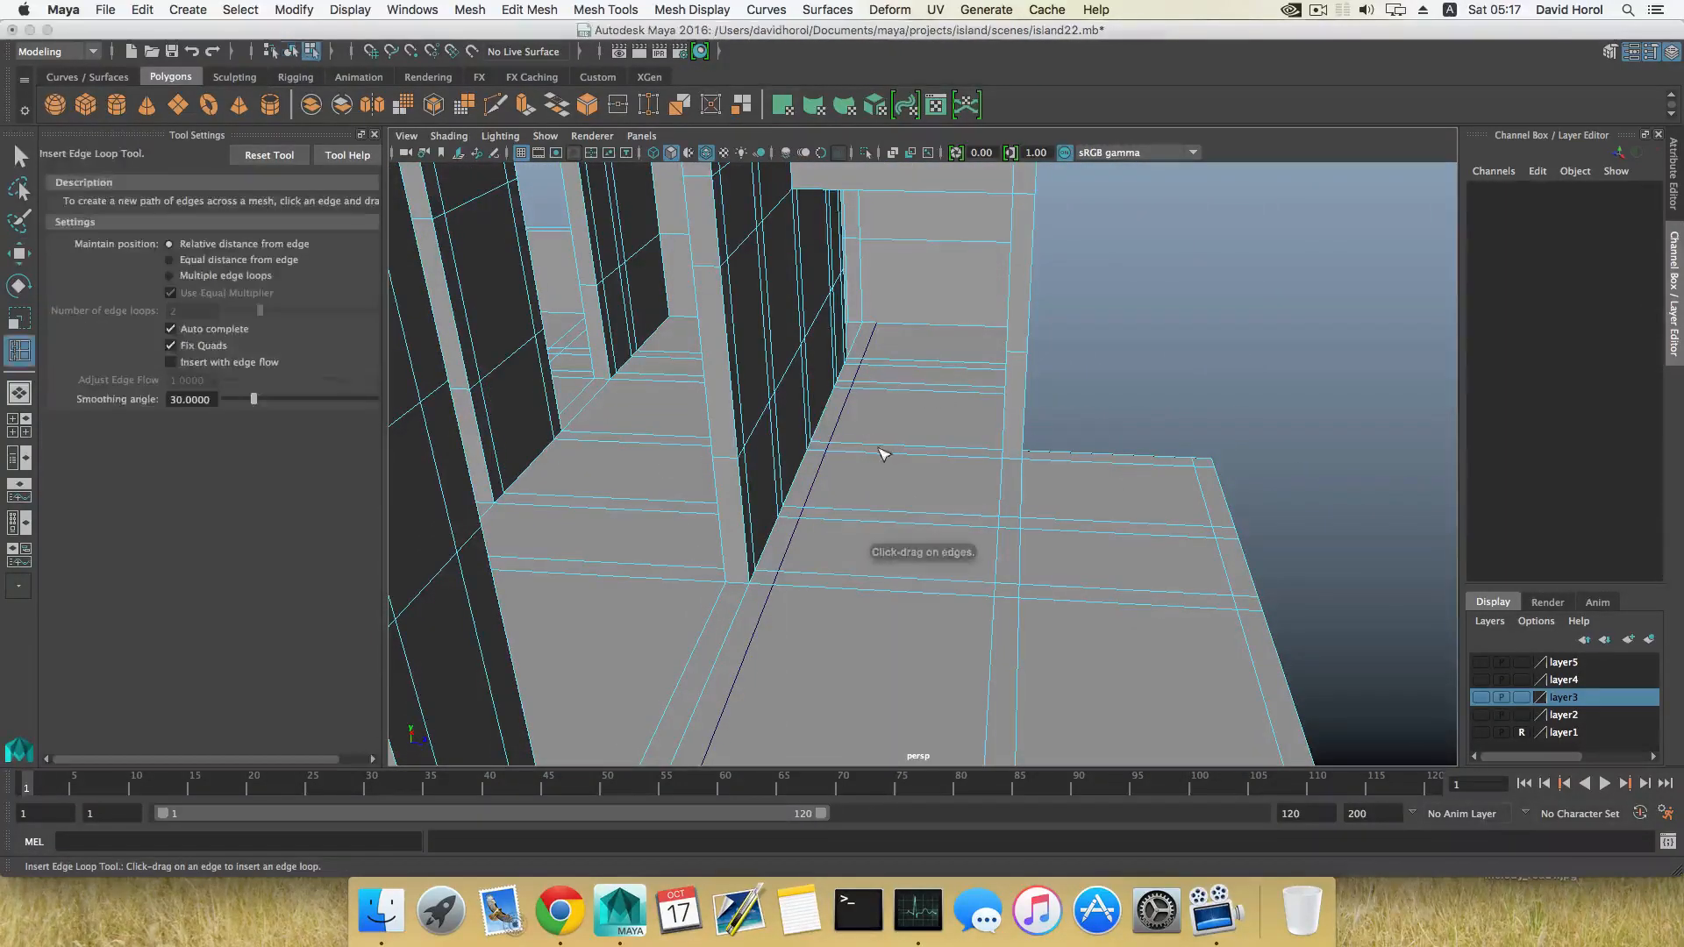
left_click_drag(856, 452, 857, 458)
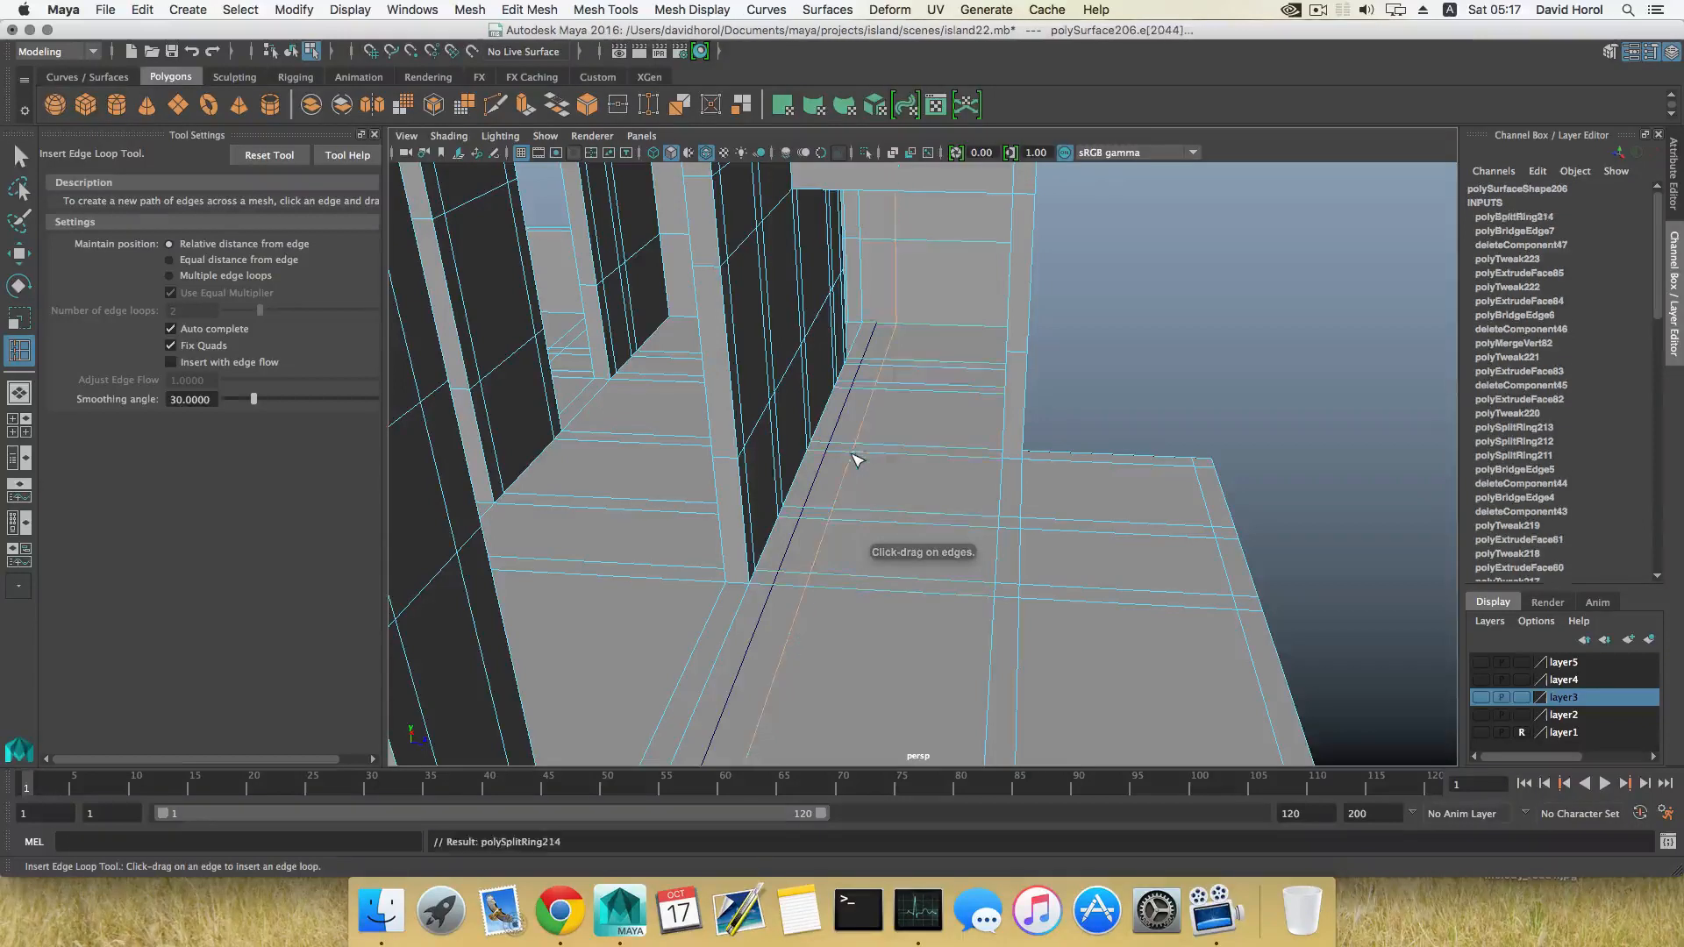
Snap the new slab edge loop along Z to about -29.68, onto the thin strip.
key("w")
left_click_drag(994, 325, 981, 322)
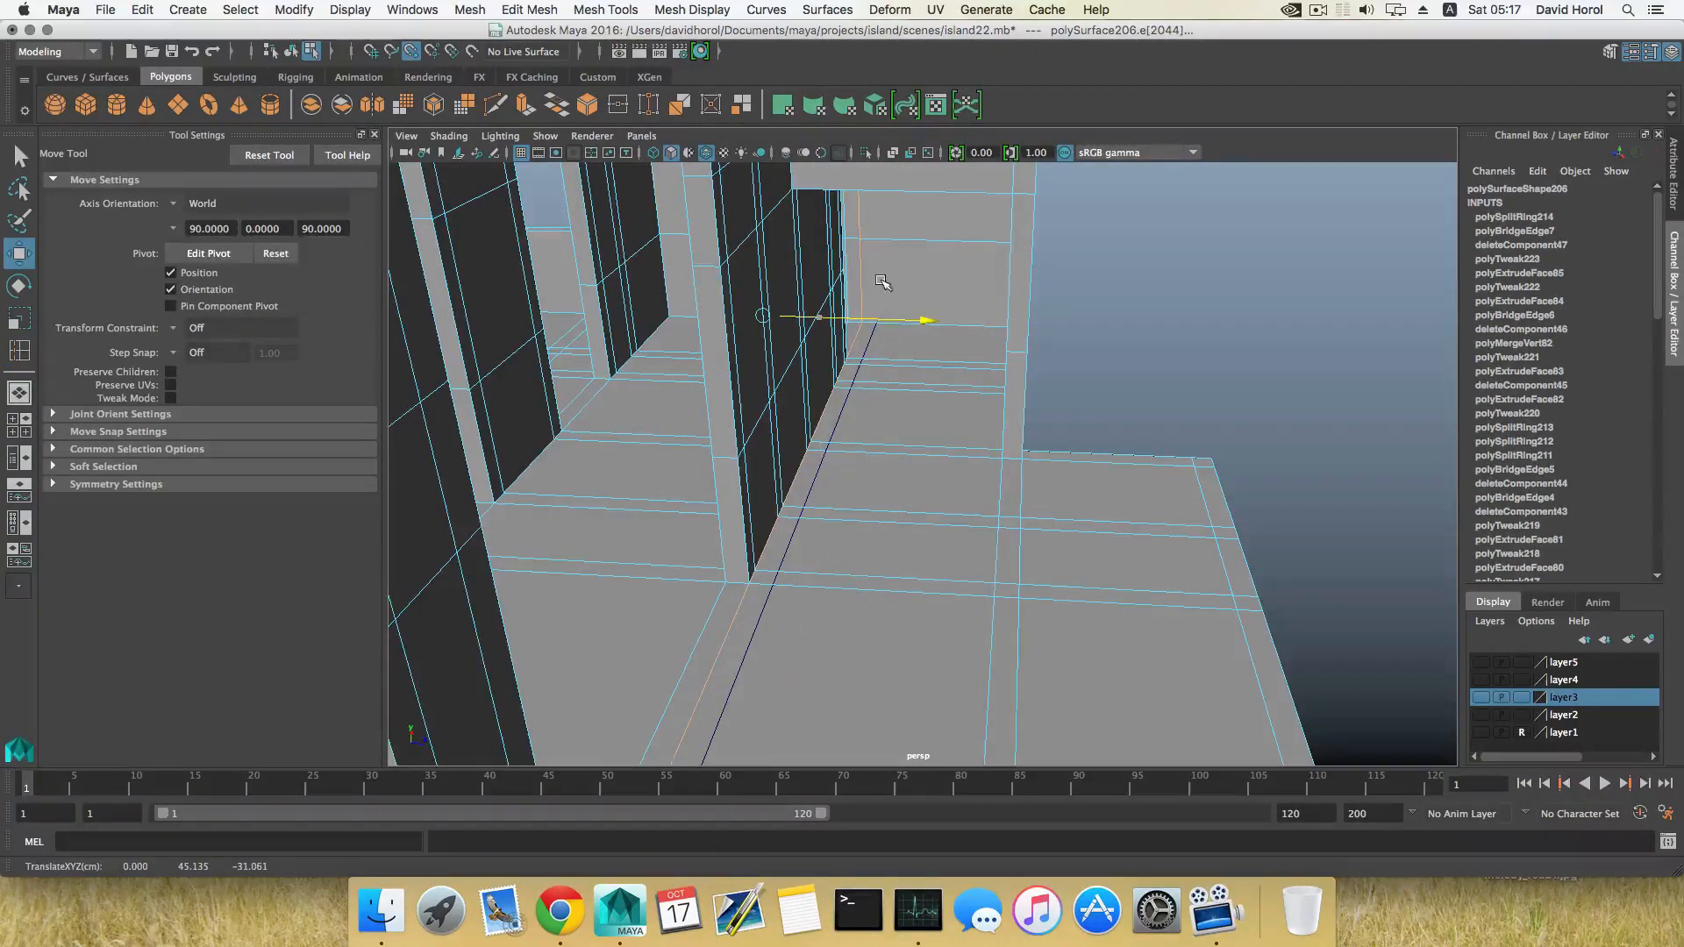
left_click_drag(761, 620, 763, 614)
scroll(788, 566, "down", 6)
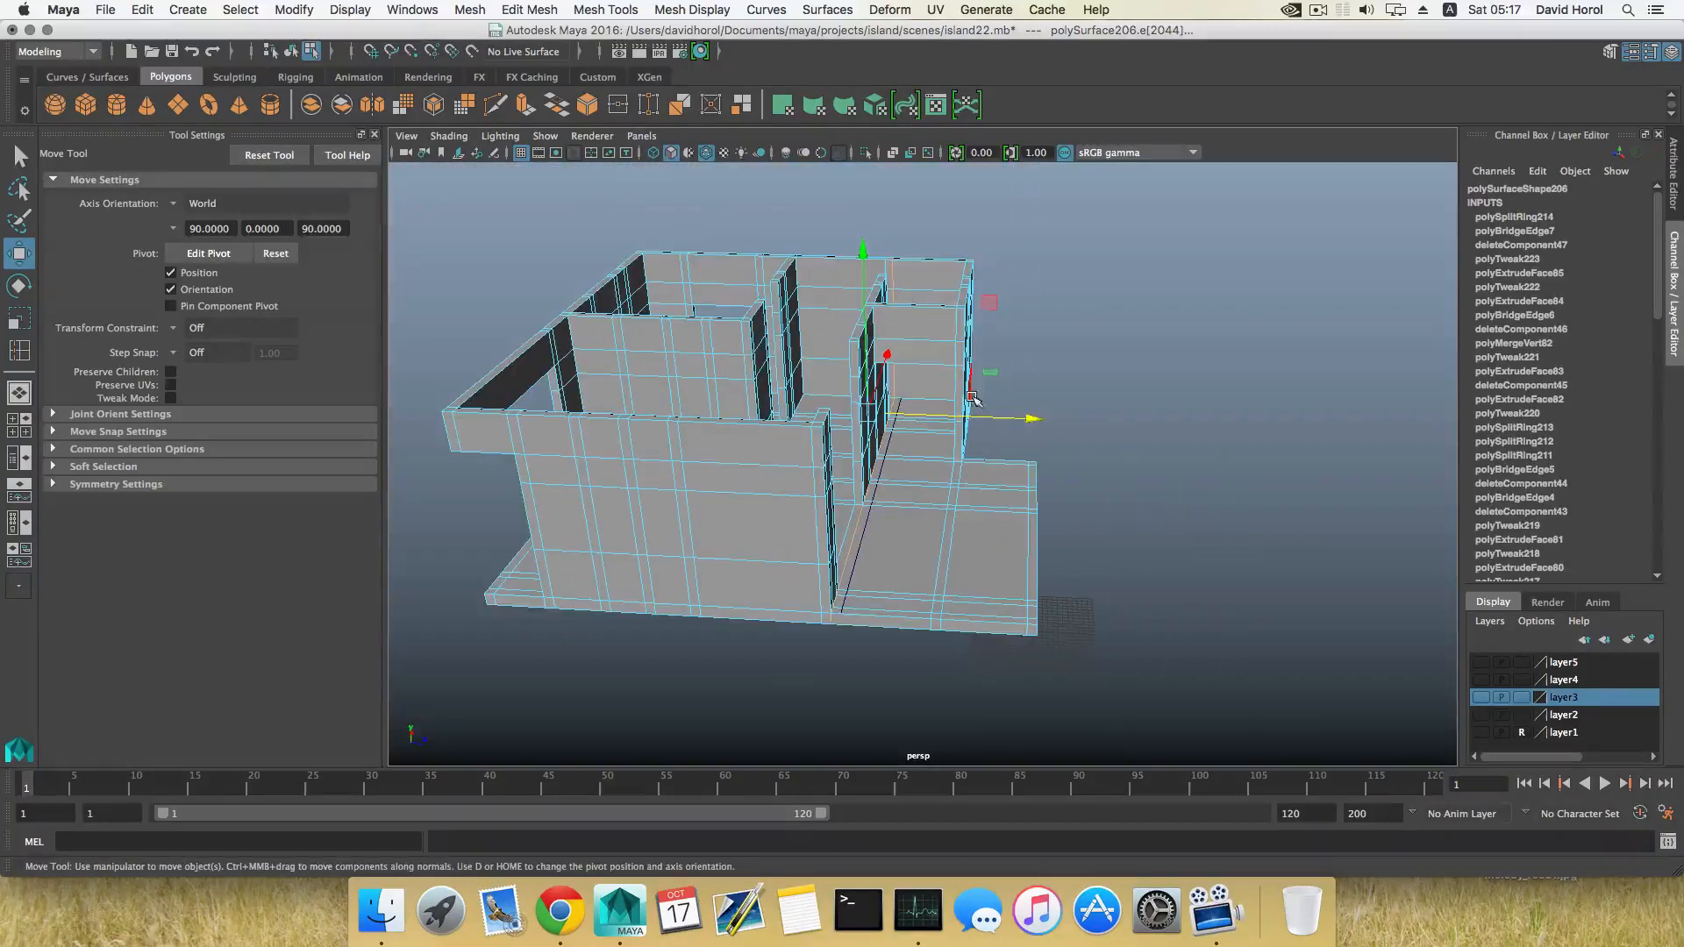
left_click_drag(1033, 422, 899, 564)
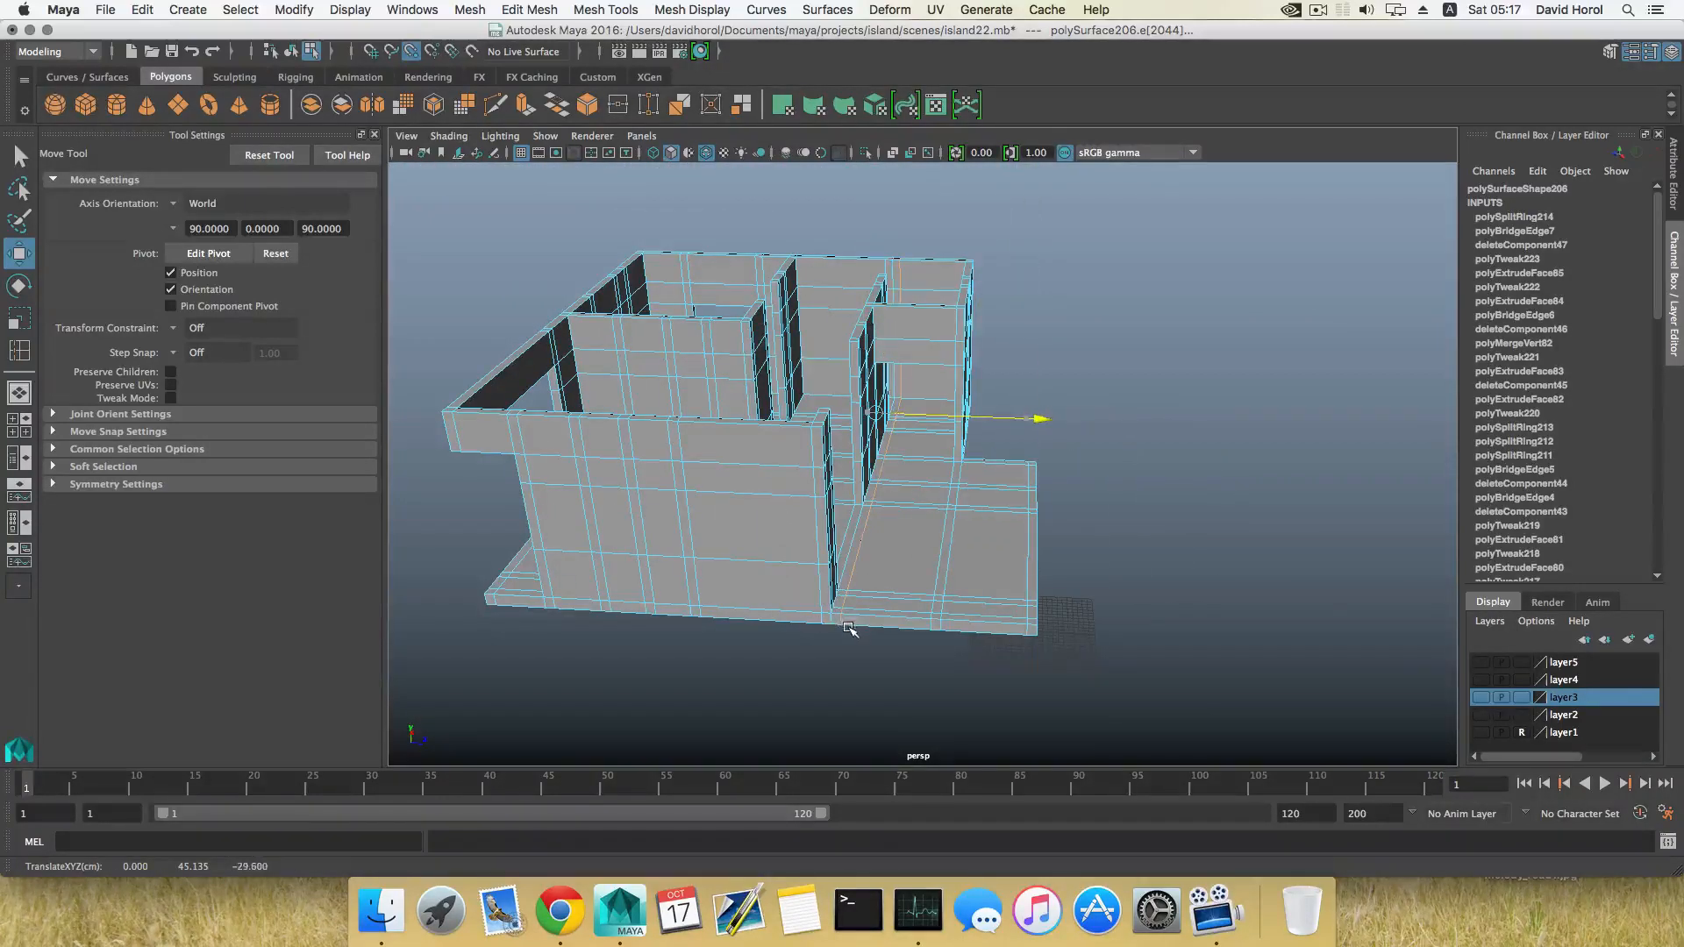
left_click_drag(849, 628, 877, 618)
Select the whole slab edge loop along the strip and move it along Z to about -27.5, away from the inner wall.
scroll(909, 564, "up", 10)
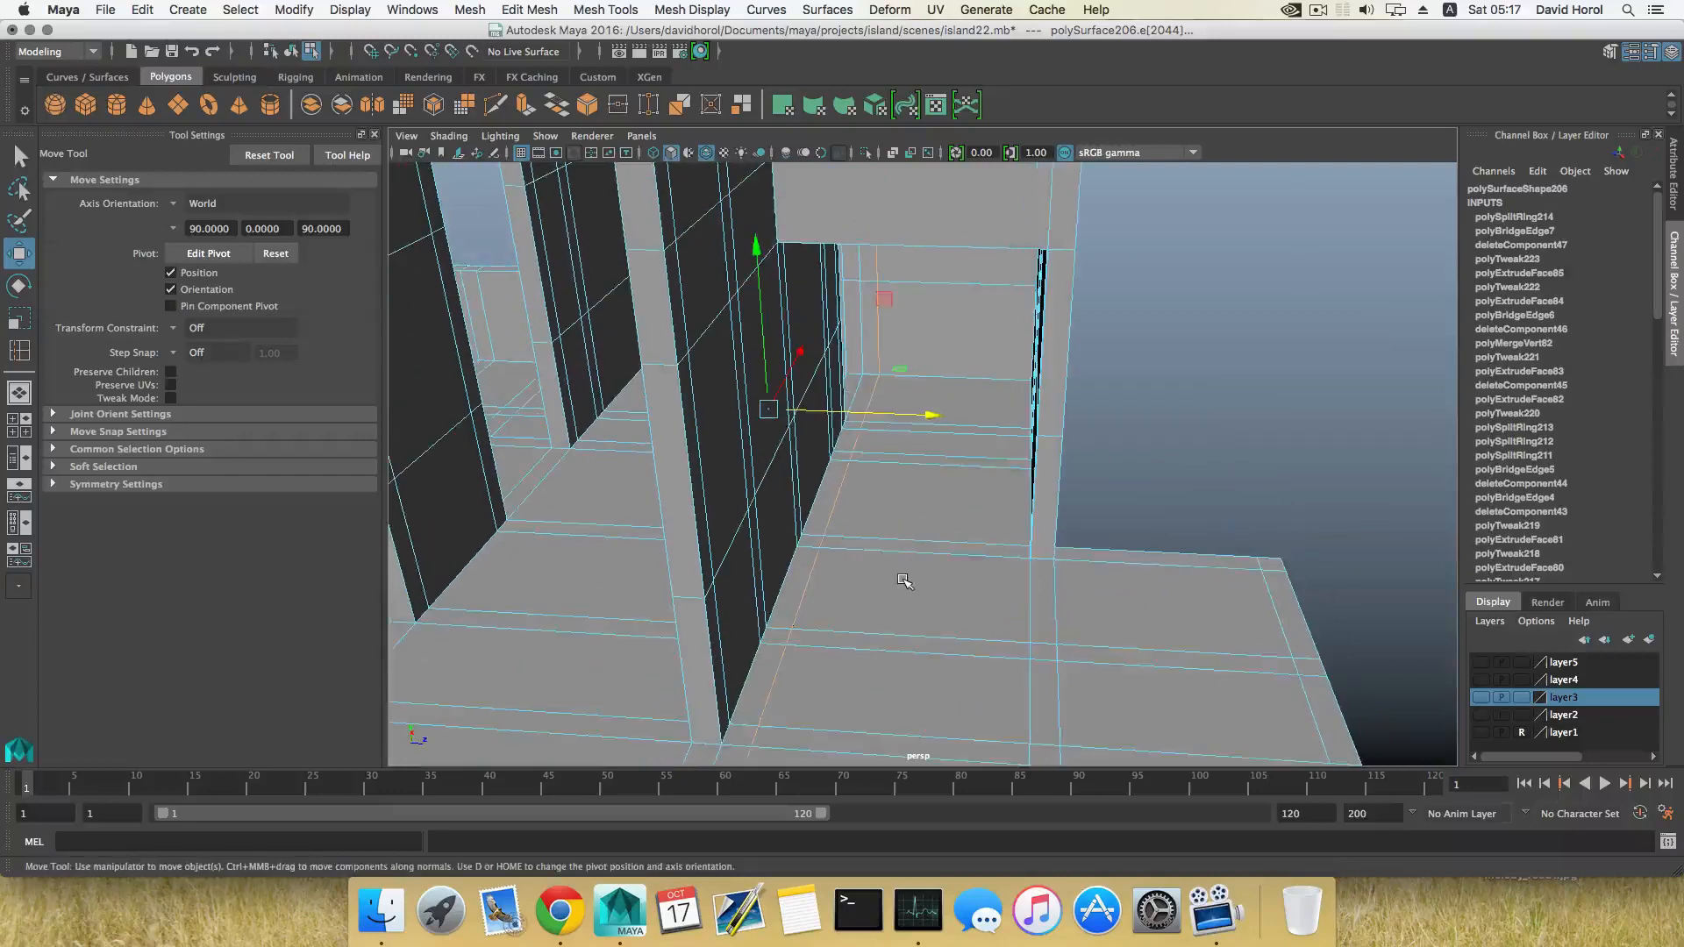
scroll(903, 577, "down", 4)
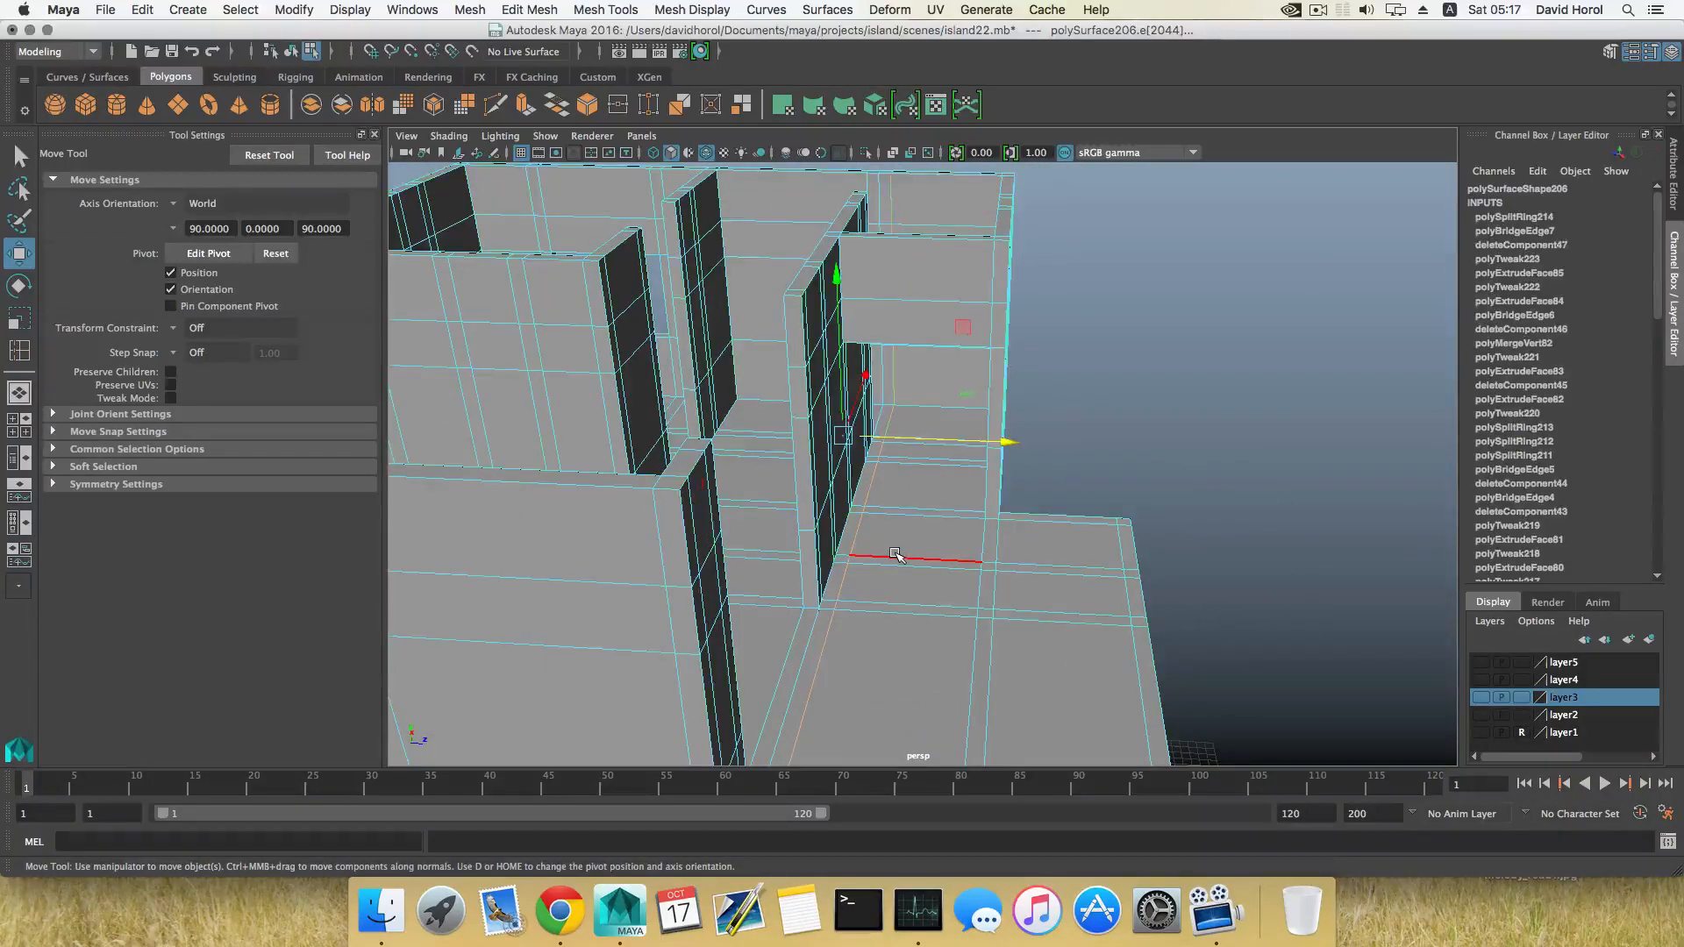
key("F8")
scroll(921, 546, "up", 5)
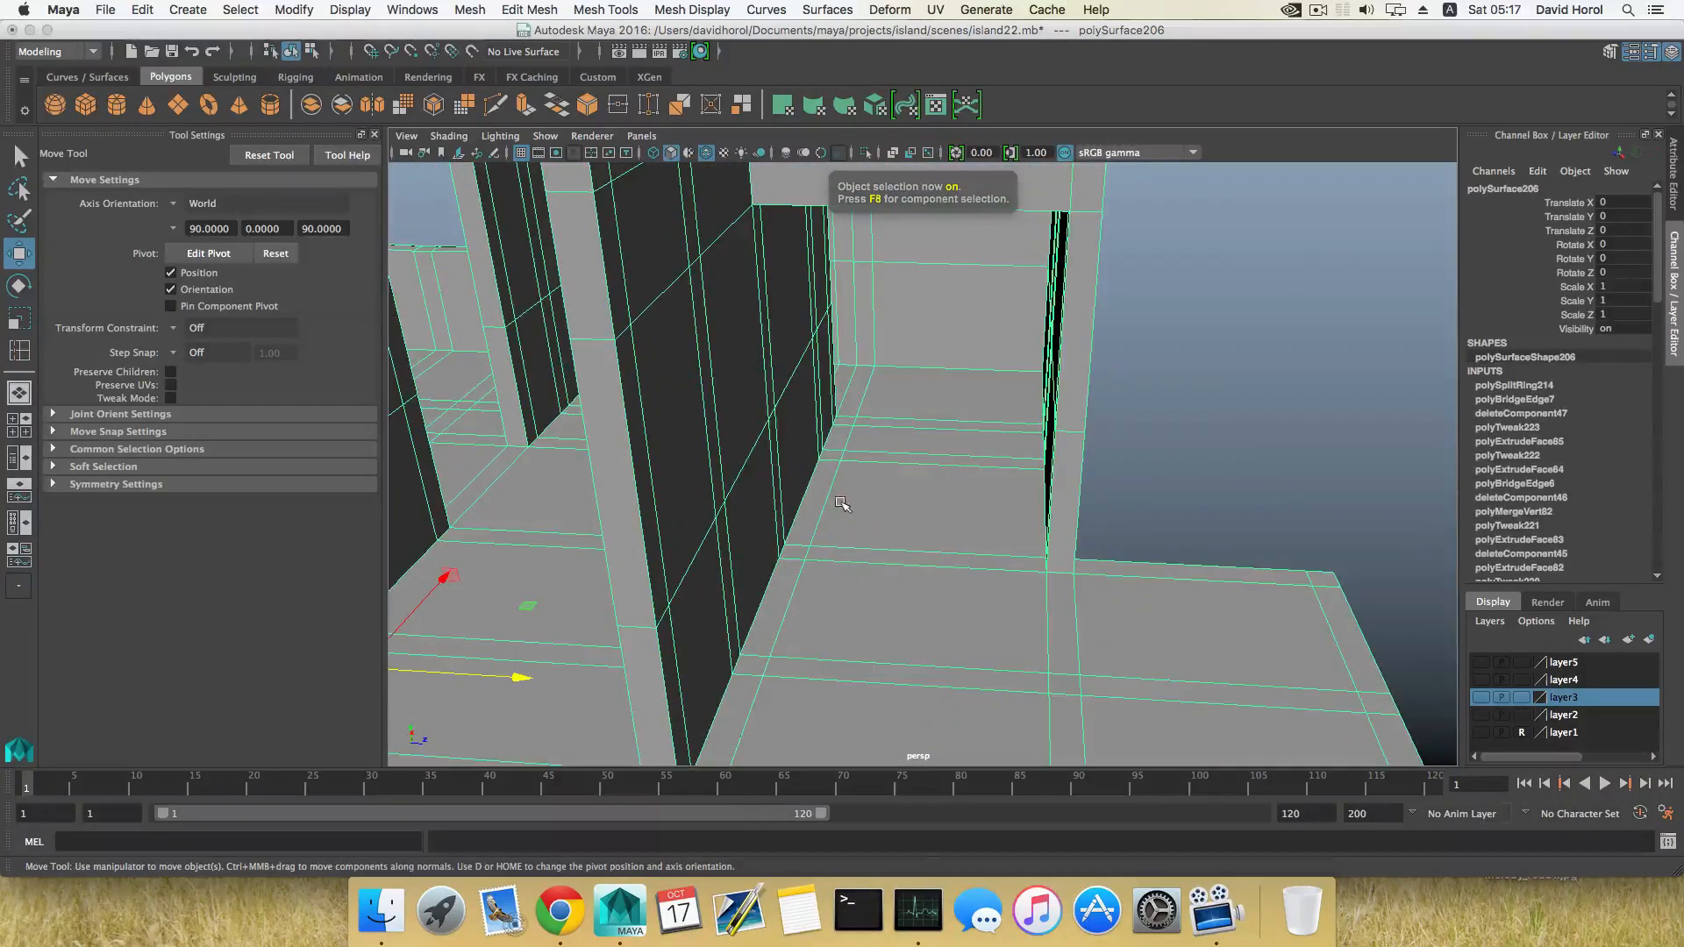
right_click_drag(840, 444, 840, 397)
double_click(827, 500)
scroll(885, 562, "down", 5)
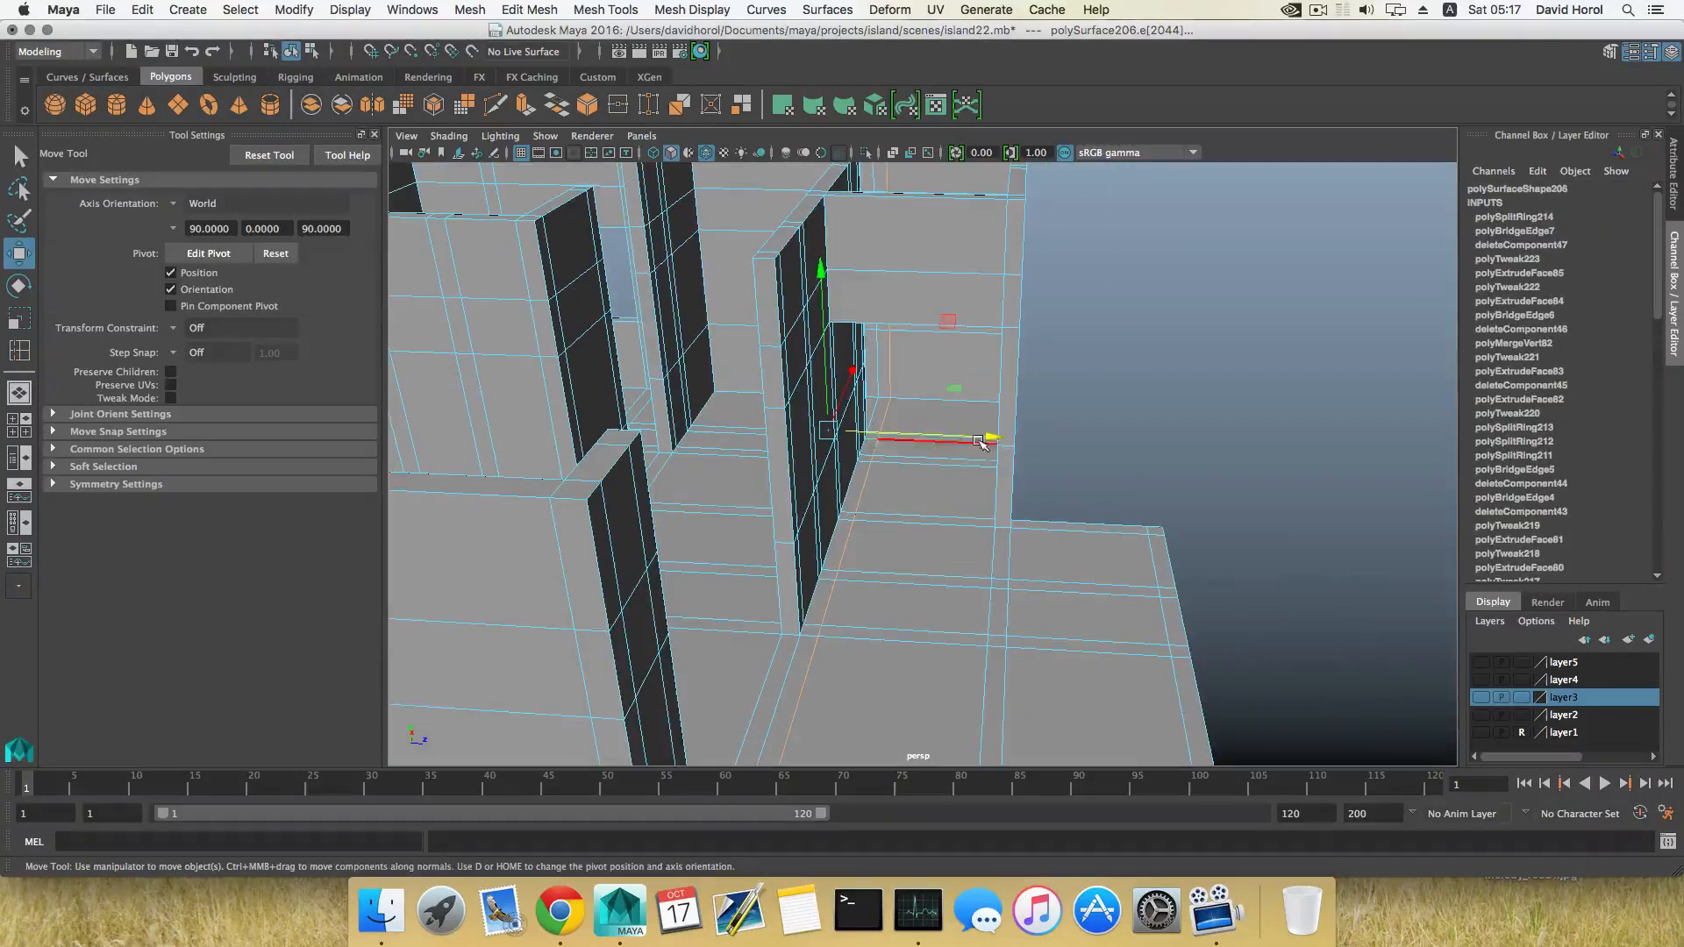
left_click_drag(981, 441, 993, 439)
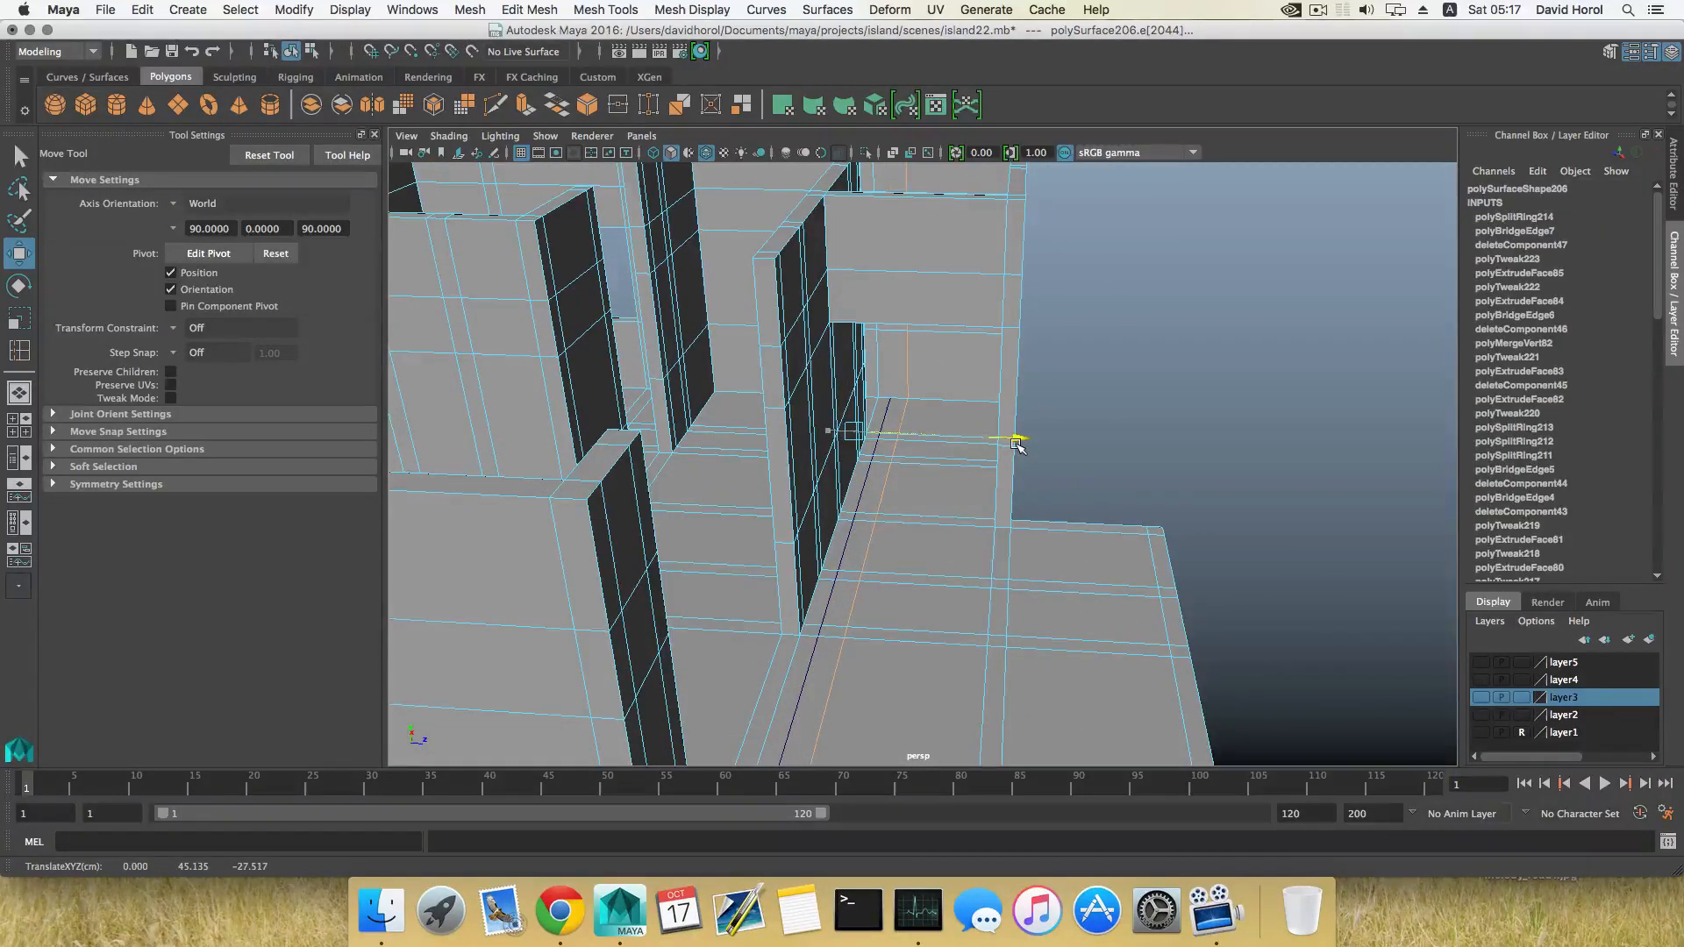
left_click_drag(909, 528, 891, 614, "alt")
right_click_drag(891, 613, 981, 626, "alt")
left_click_drag(982, 626, 972, 603, "alt")
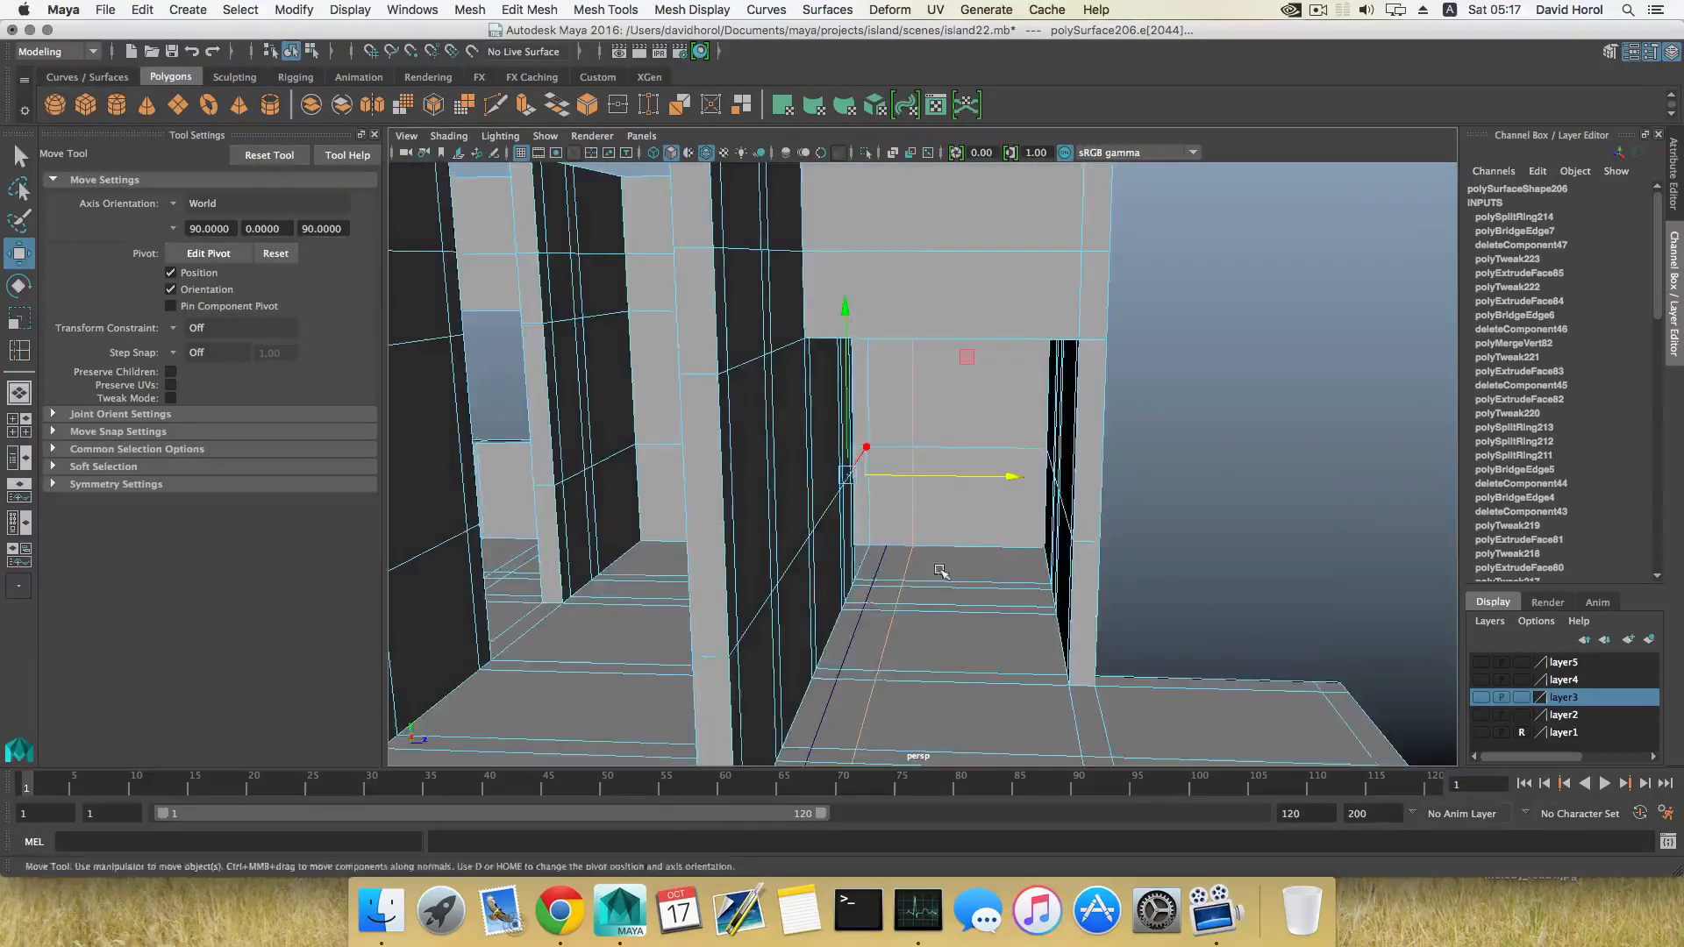
Insert a vertical edge loop around the beam over the doorway, close to the inner wall.
middle_click_drag(940, 574, 968, 672, "alt")
left_click(952, 344)
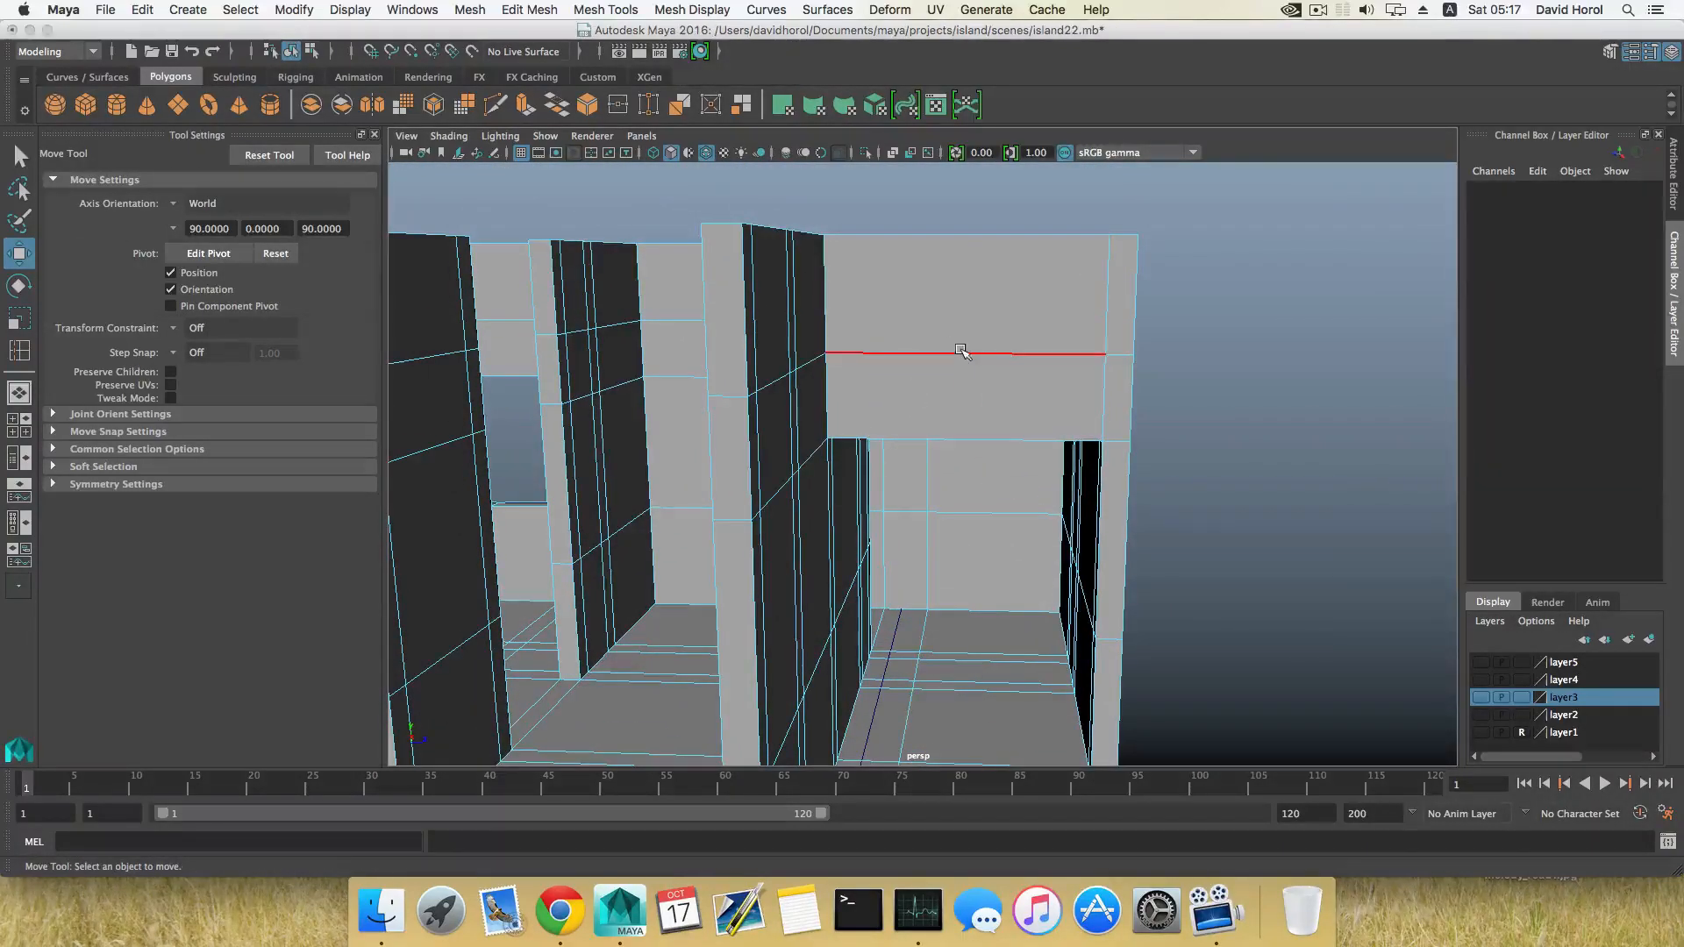
key("F8")
right_click_drag(962, 350, 847, 375, "shift")
left_click(906, 353)
Snap the beam's new edge loop along Z into line with the edge loop added to the floor.
left_click_drag(959, 467, 1005, 478, "alt")
key("w")
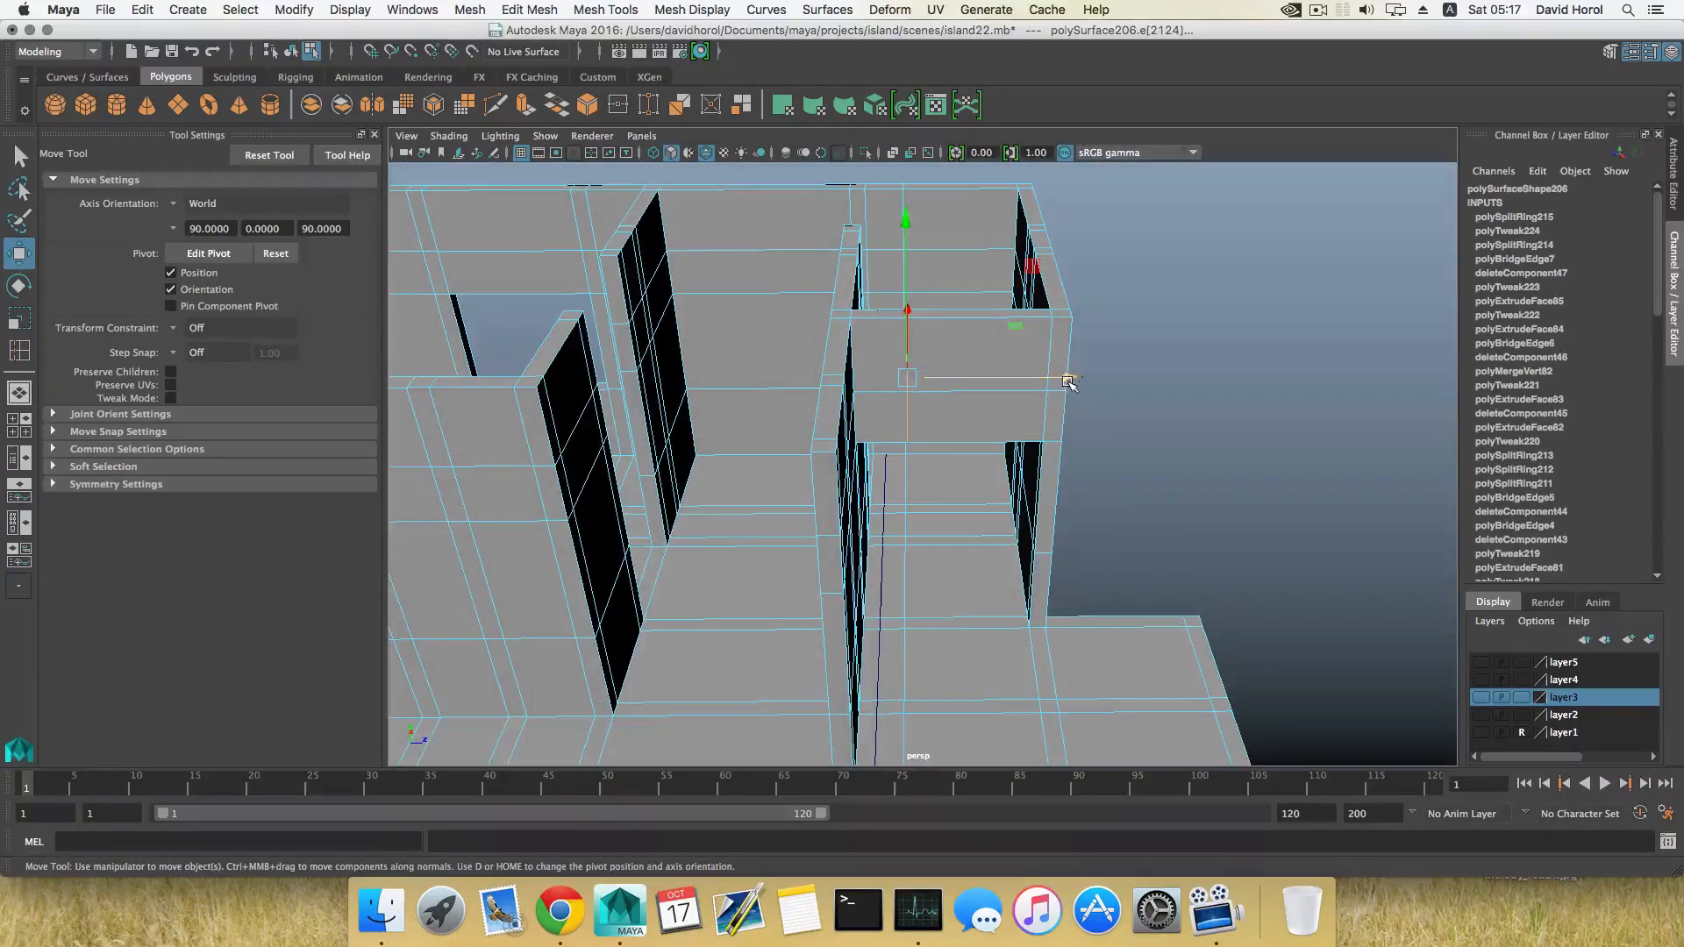
key("v")
left_click_drag(1068, 380, 1063, 384)
left_click_drag(906, 252, 847, 561, "alt")
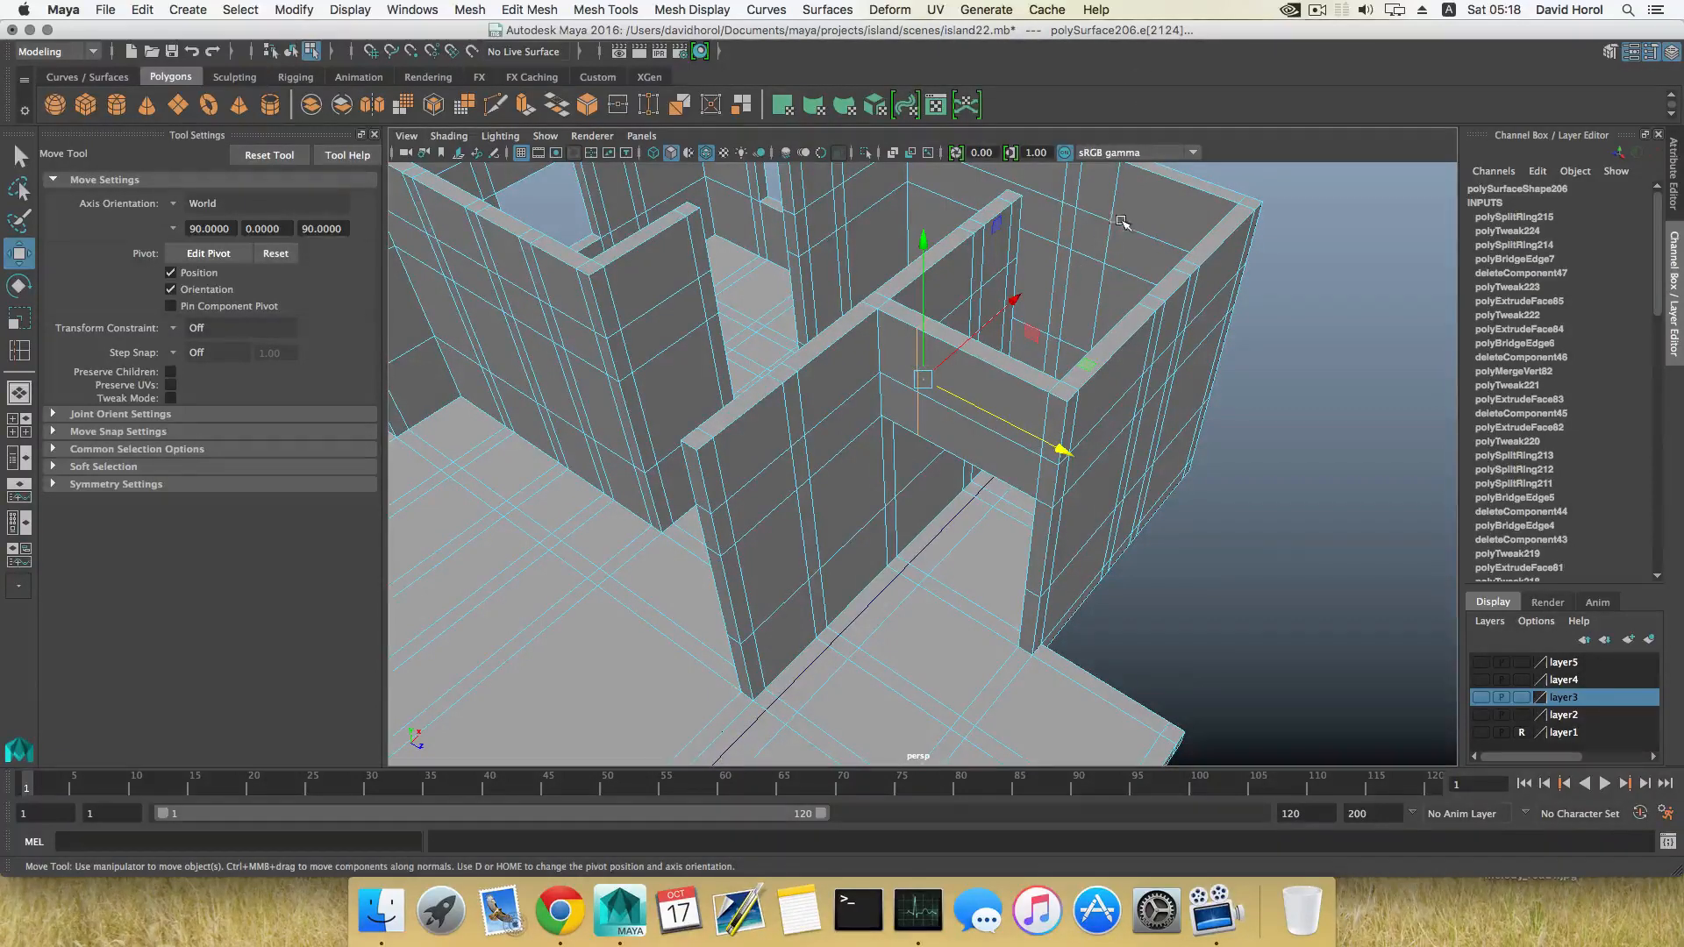
Delete the upper and lower narrow wall faces under the beam's end and the small floor face at their foot.
left_click_drag(1107, 245, 1026, 433, "alt")
right_click_drag(1026, 432, 1176, 534, "alt")
left_click_drag(1176, 534, 1030, 473, "alt")
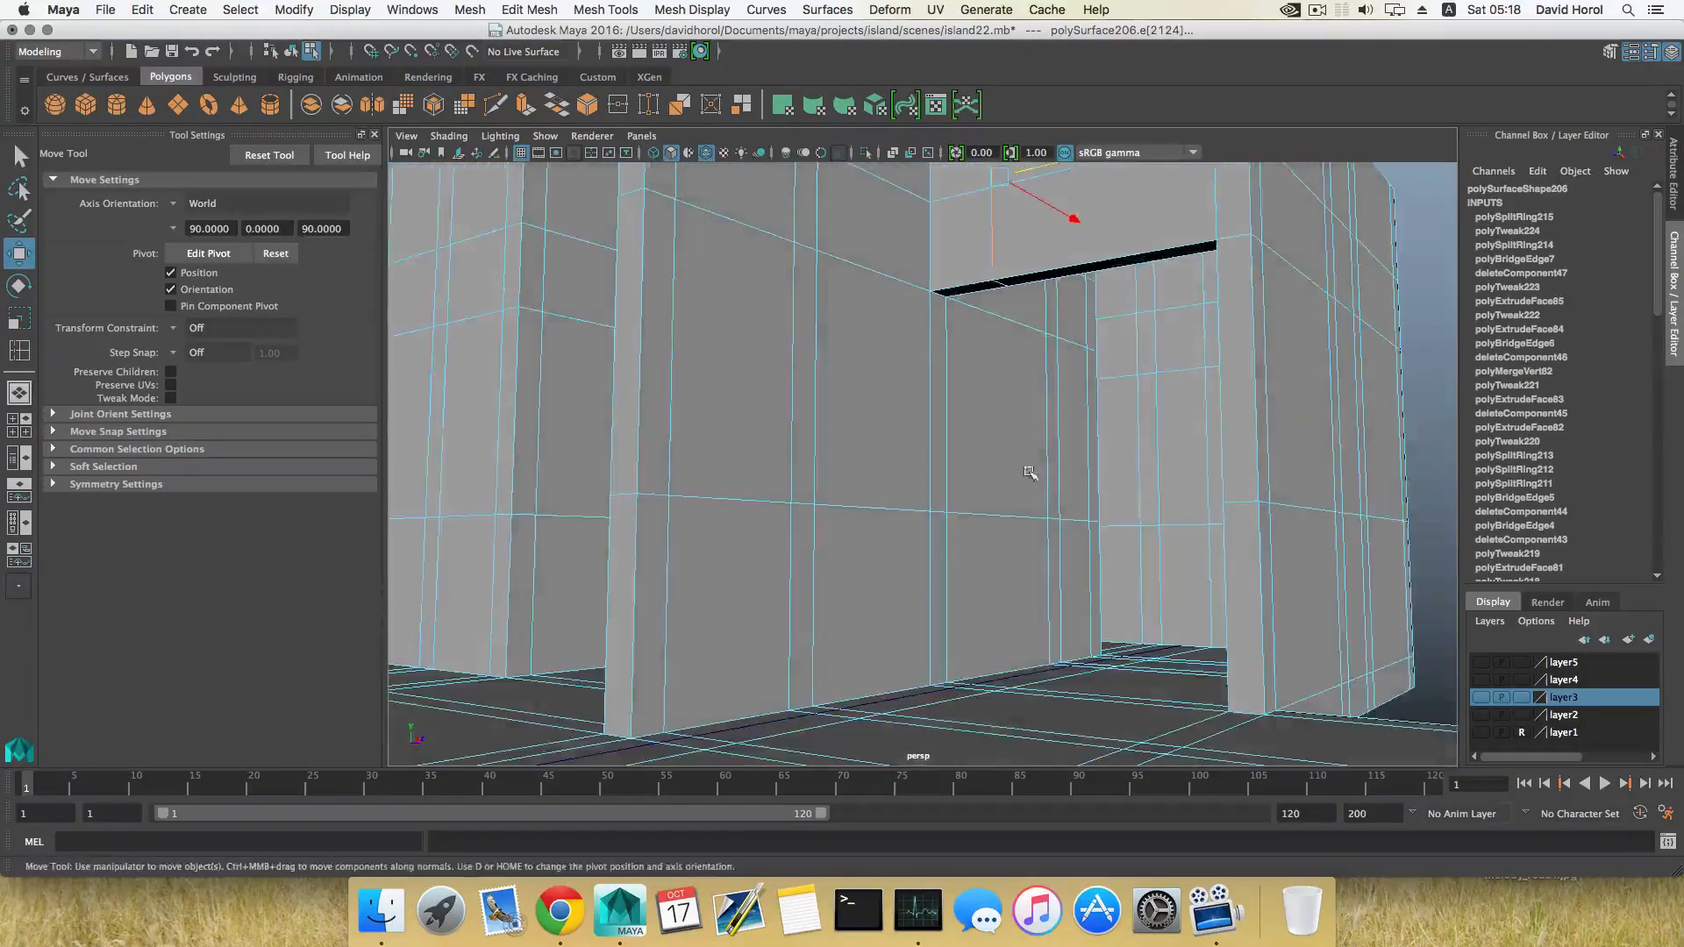
right_click_drag(965, 243, 966, 294)
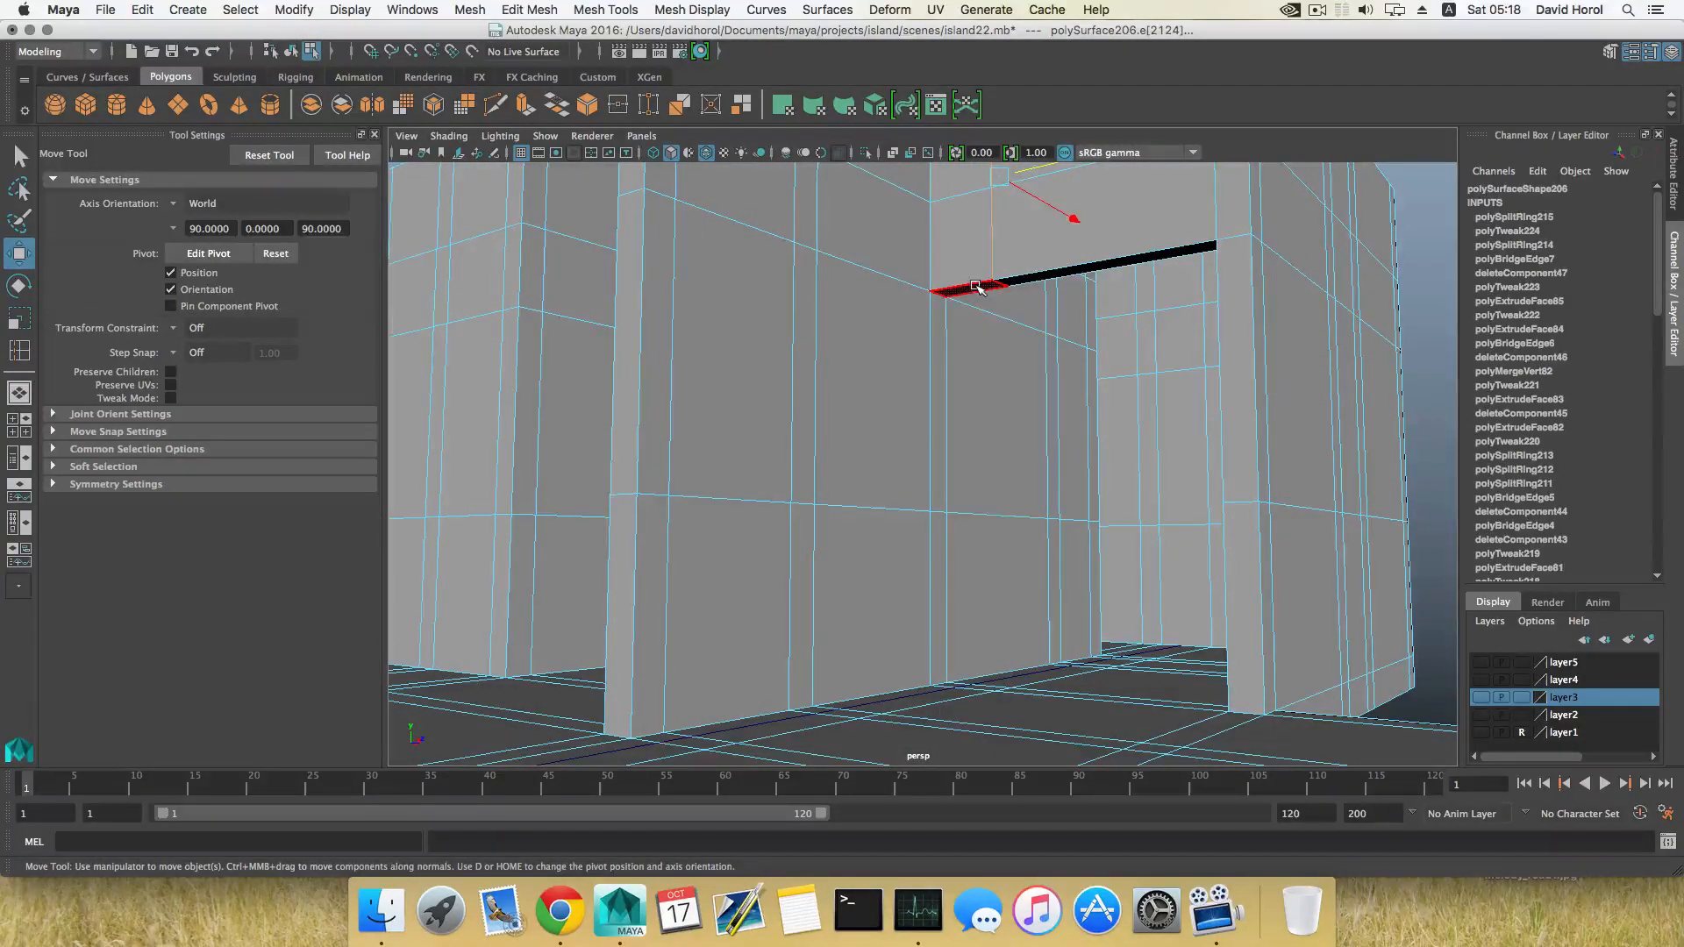
left_click(971, 351)
left_click(945, 369)
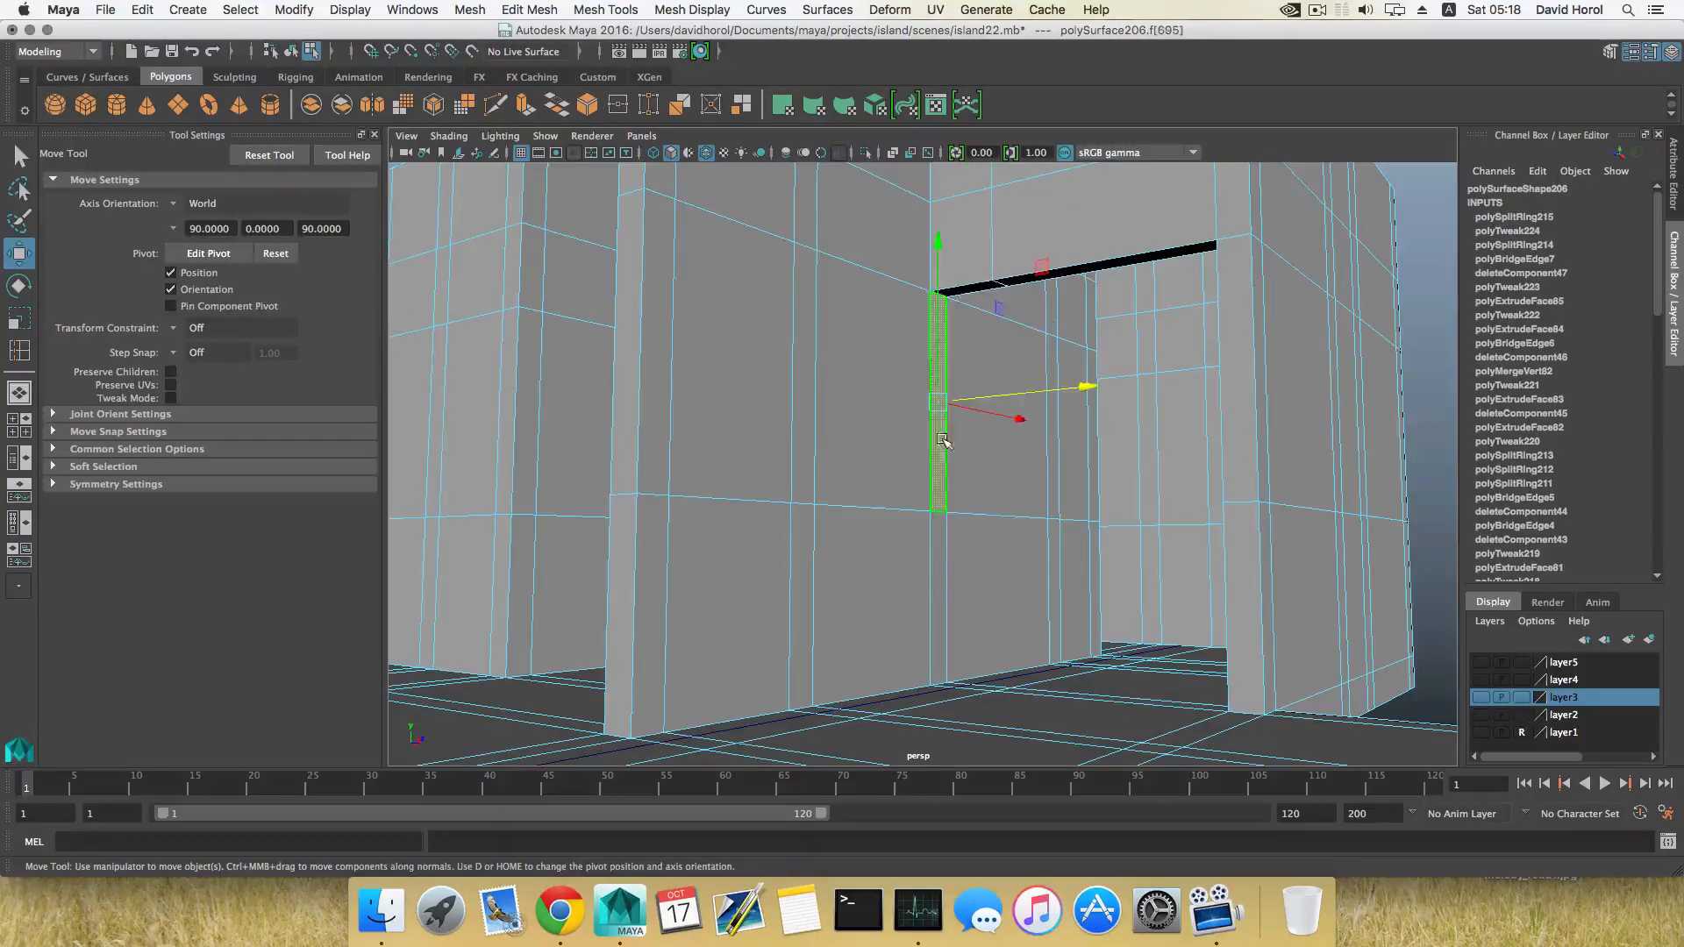
key("Delete")
left_click(943, 537)
key("Delete")
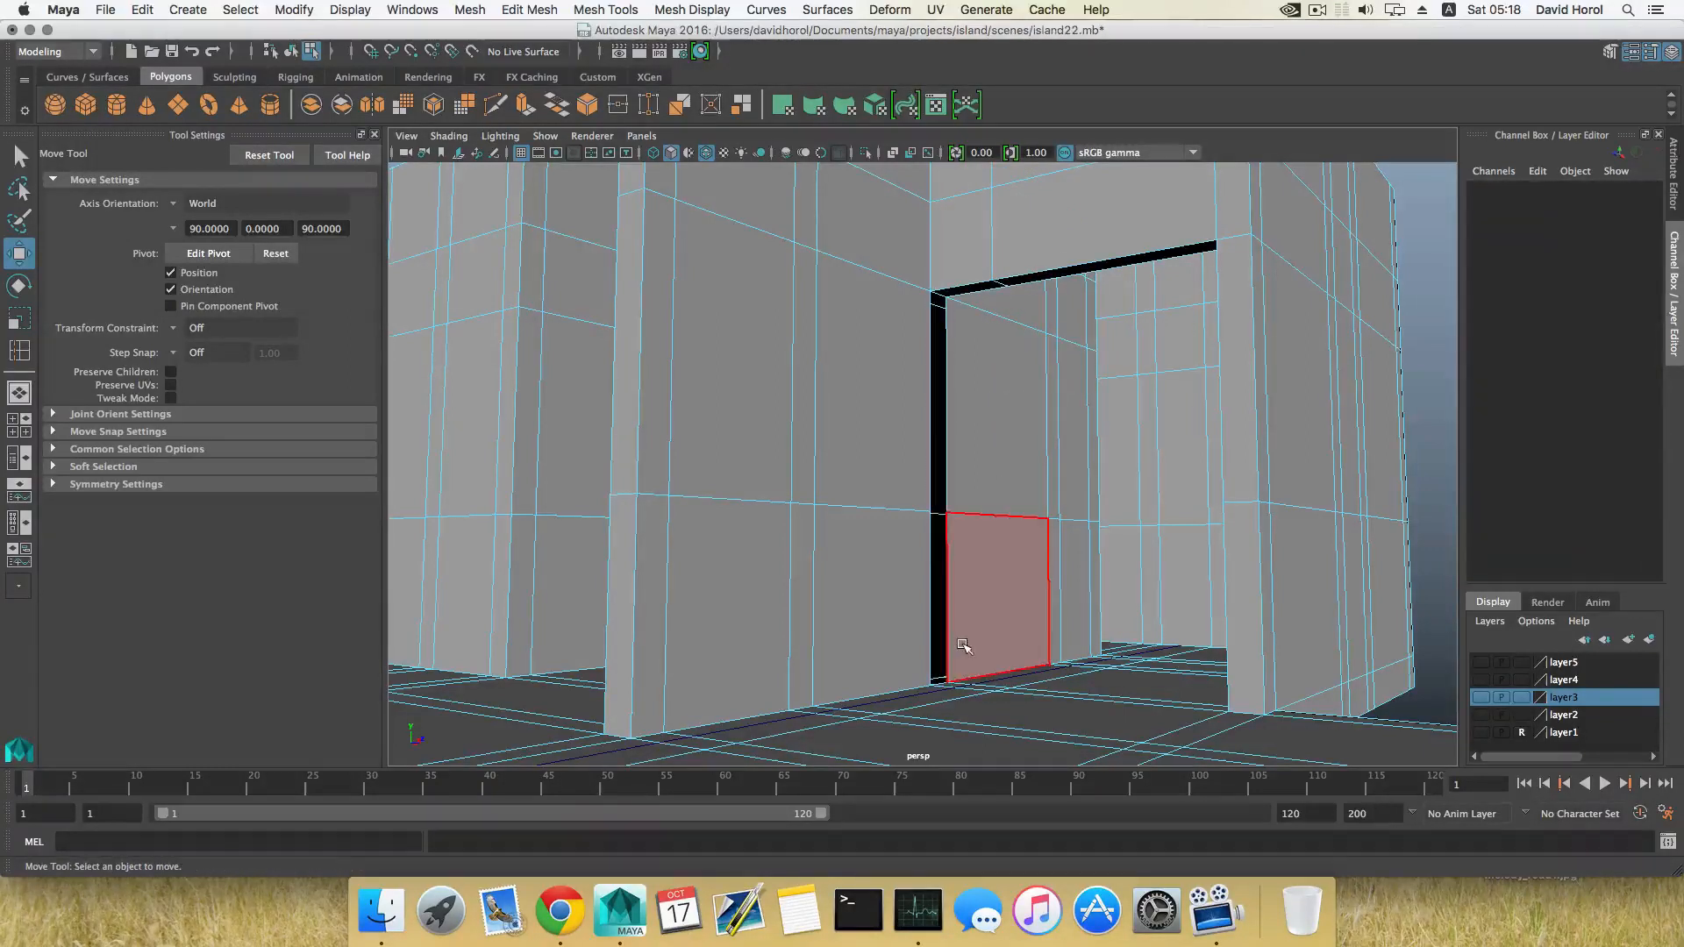
left_click(969, 684)
key("Delete")
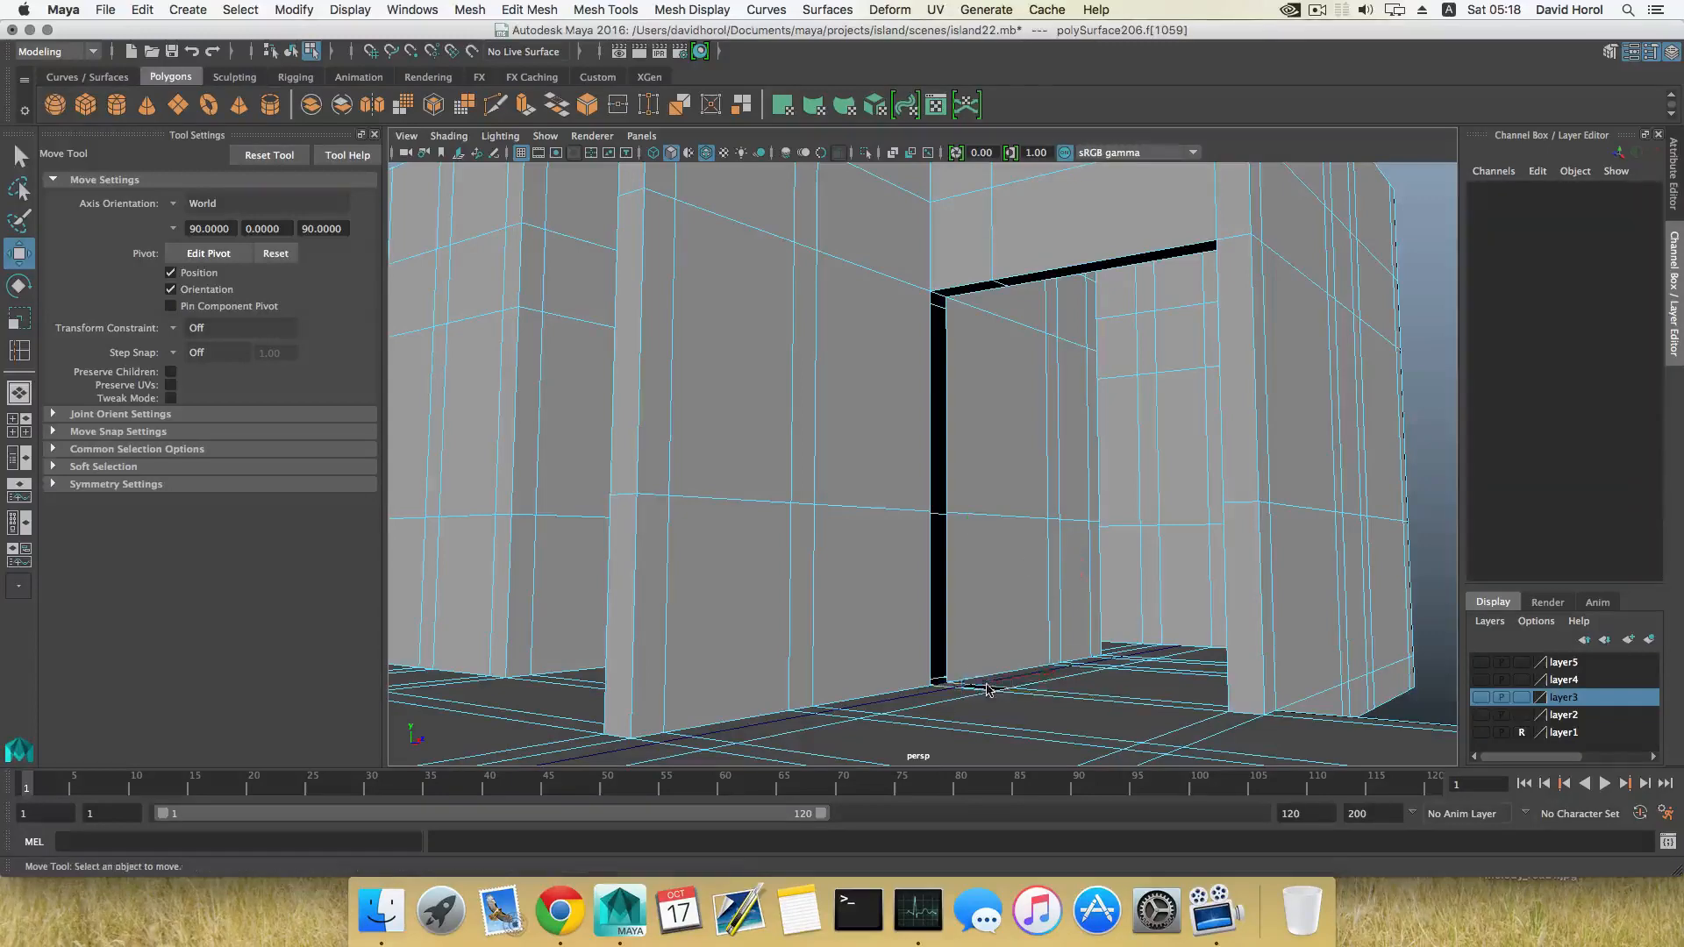
Extrude the two short bottom edges at the beam's wall end straight down to the wall's mid-height edge.
right_click_drag(962, 273, 972, 303)
mouse_move(972, 292)
left_mouse_down("alt")
mouse_move(948, 255)
mouse_move(917, 282)
mouse_move(989, 311)
mouse_move(982, 282)
left_mouse_up("alt")
right_click_drag(945, 228, 947, 202)
left_click(945, 274)
left_click_drag(945, 275, 958, 289, "alt")
key("q")
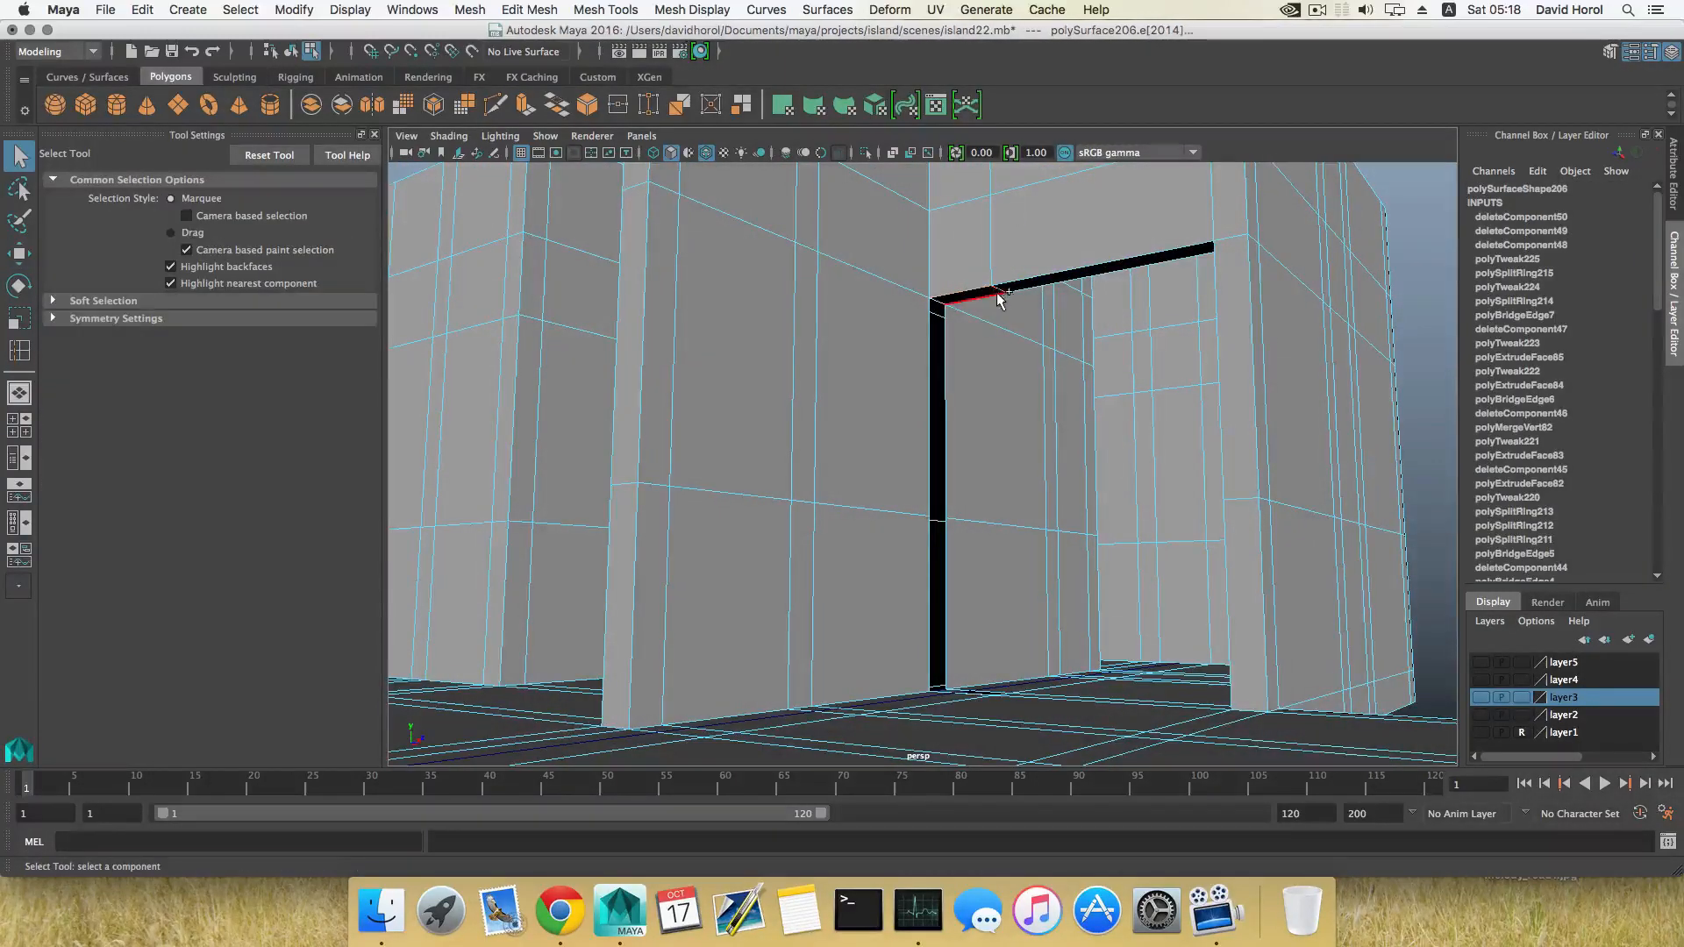
left_click(997, 296, "shift")
left_click_drag(1062, 545, 1076, 596, "alt")
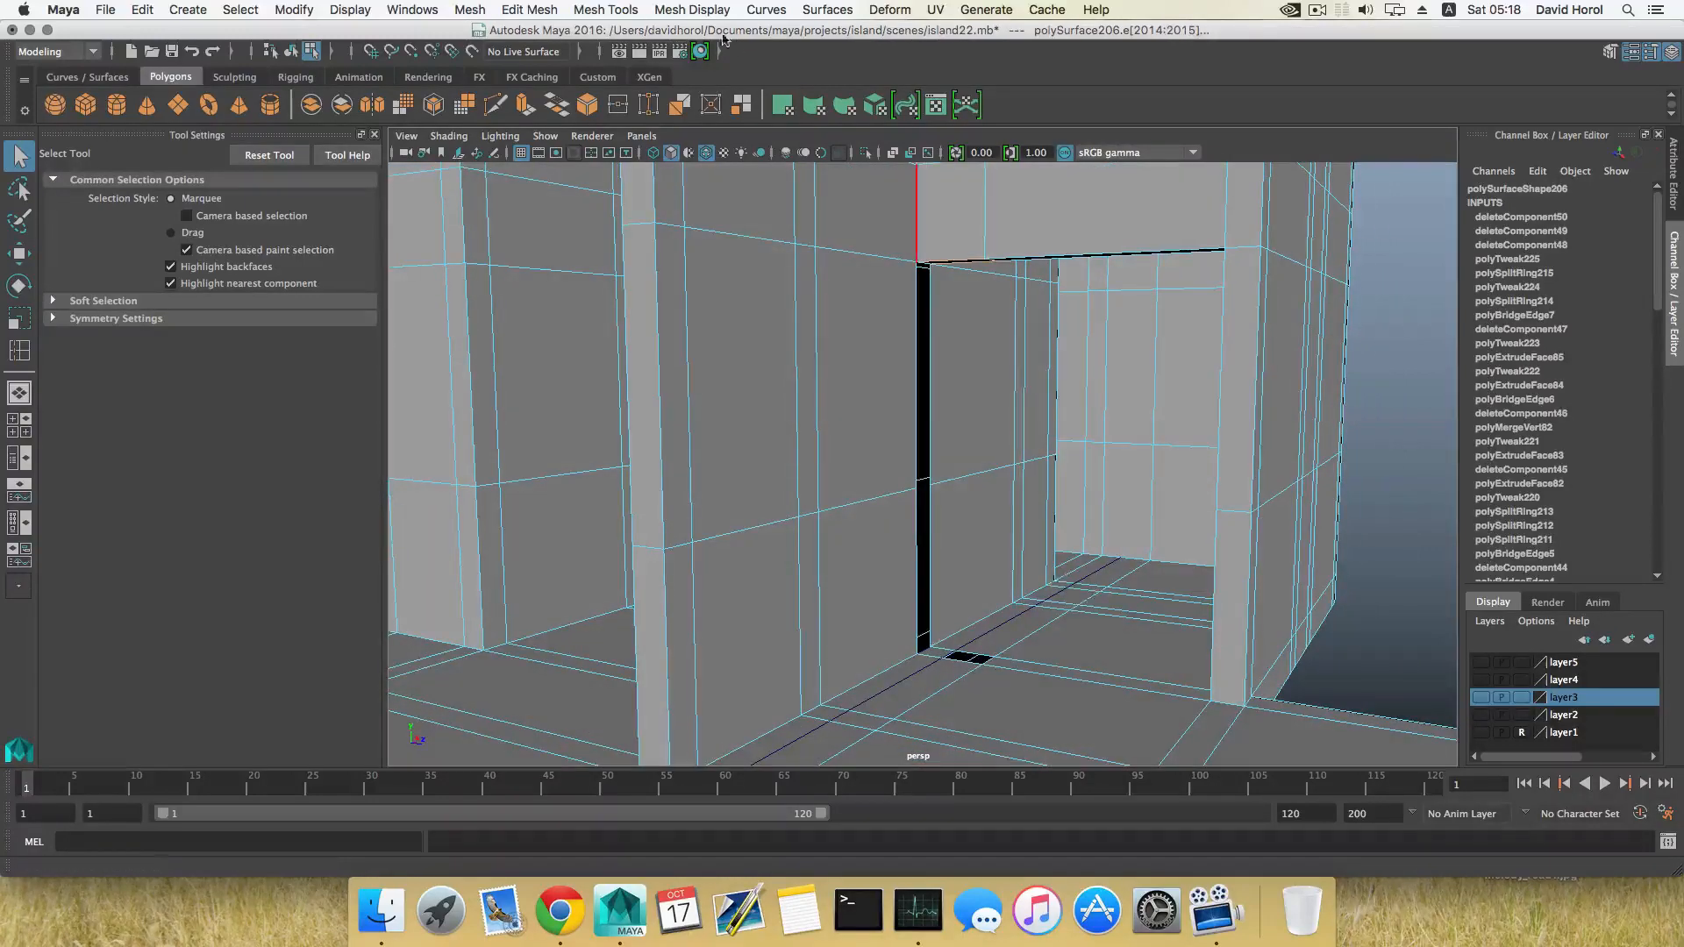
key("ctrl+e")
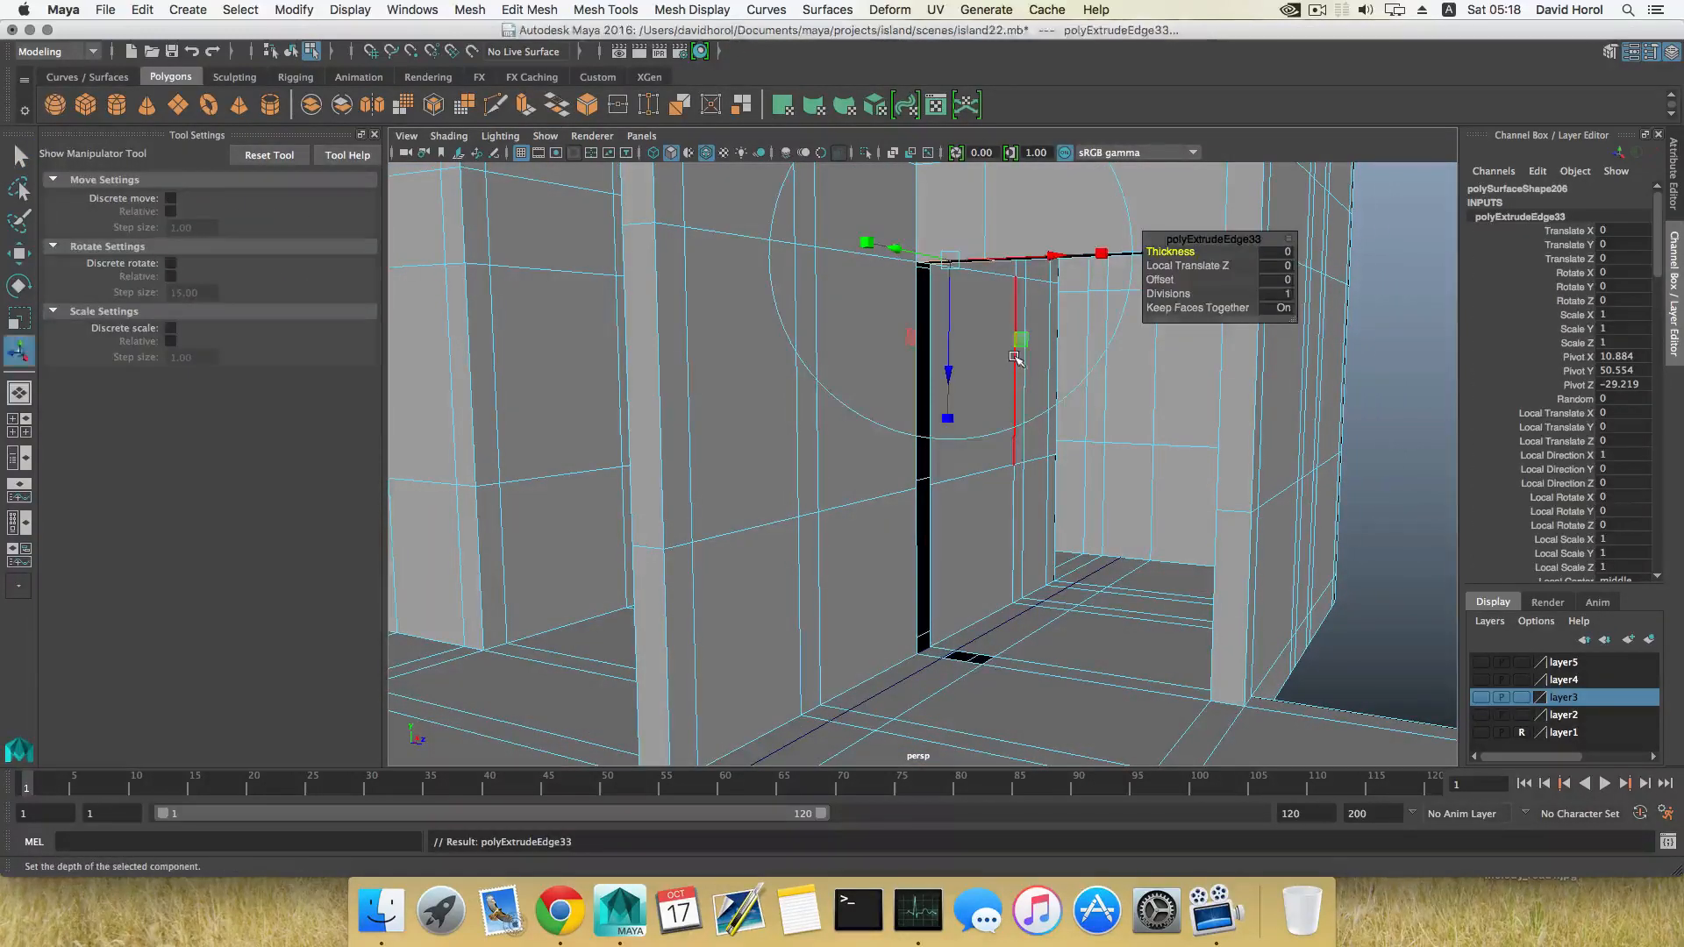
key("w")
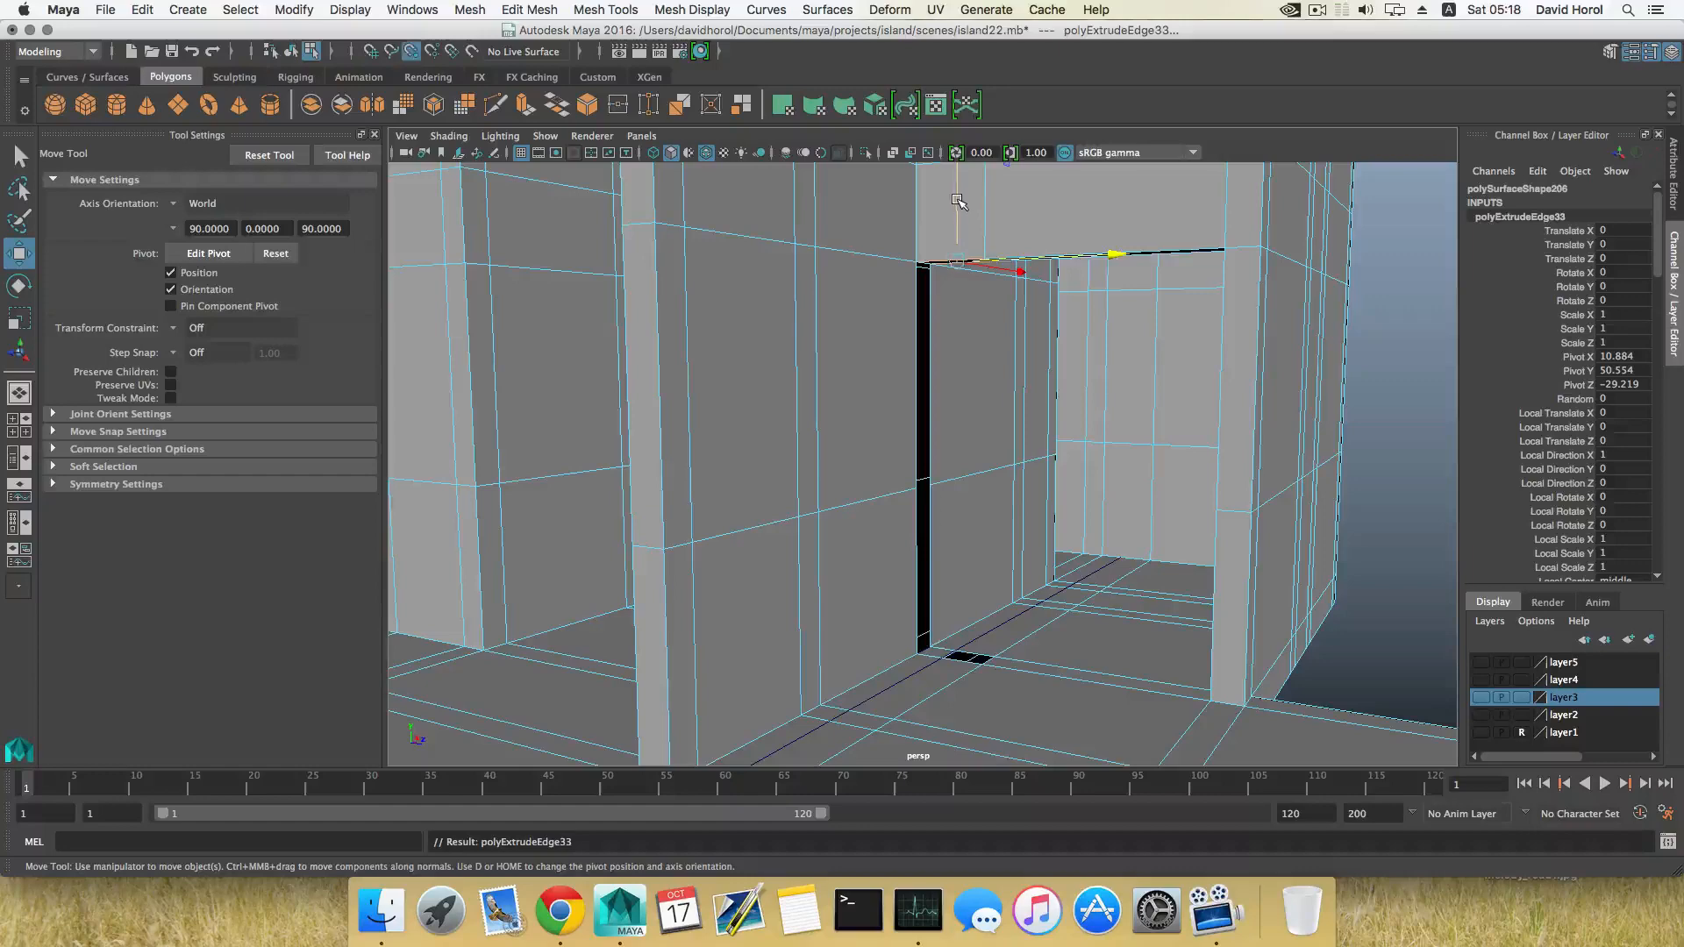
left_click_drag(958, 202, 1214, 413)
left_click(1077, 377)
Reverse the normals of the front face extruded down from the beam.
right_click_drag(1008, 424, 1009, 465)
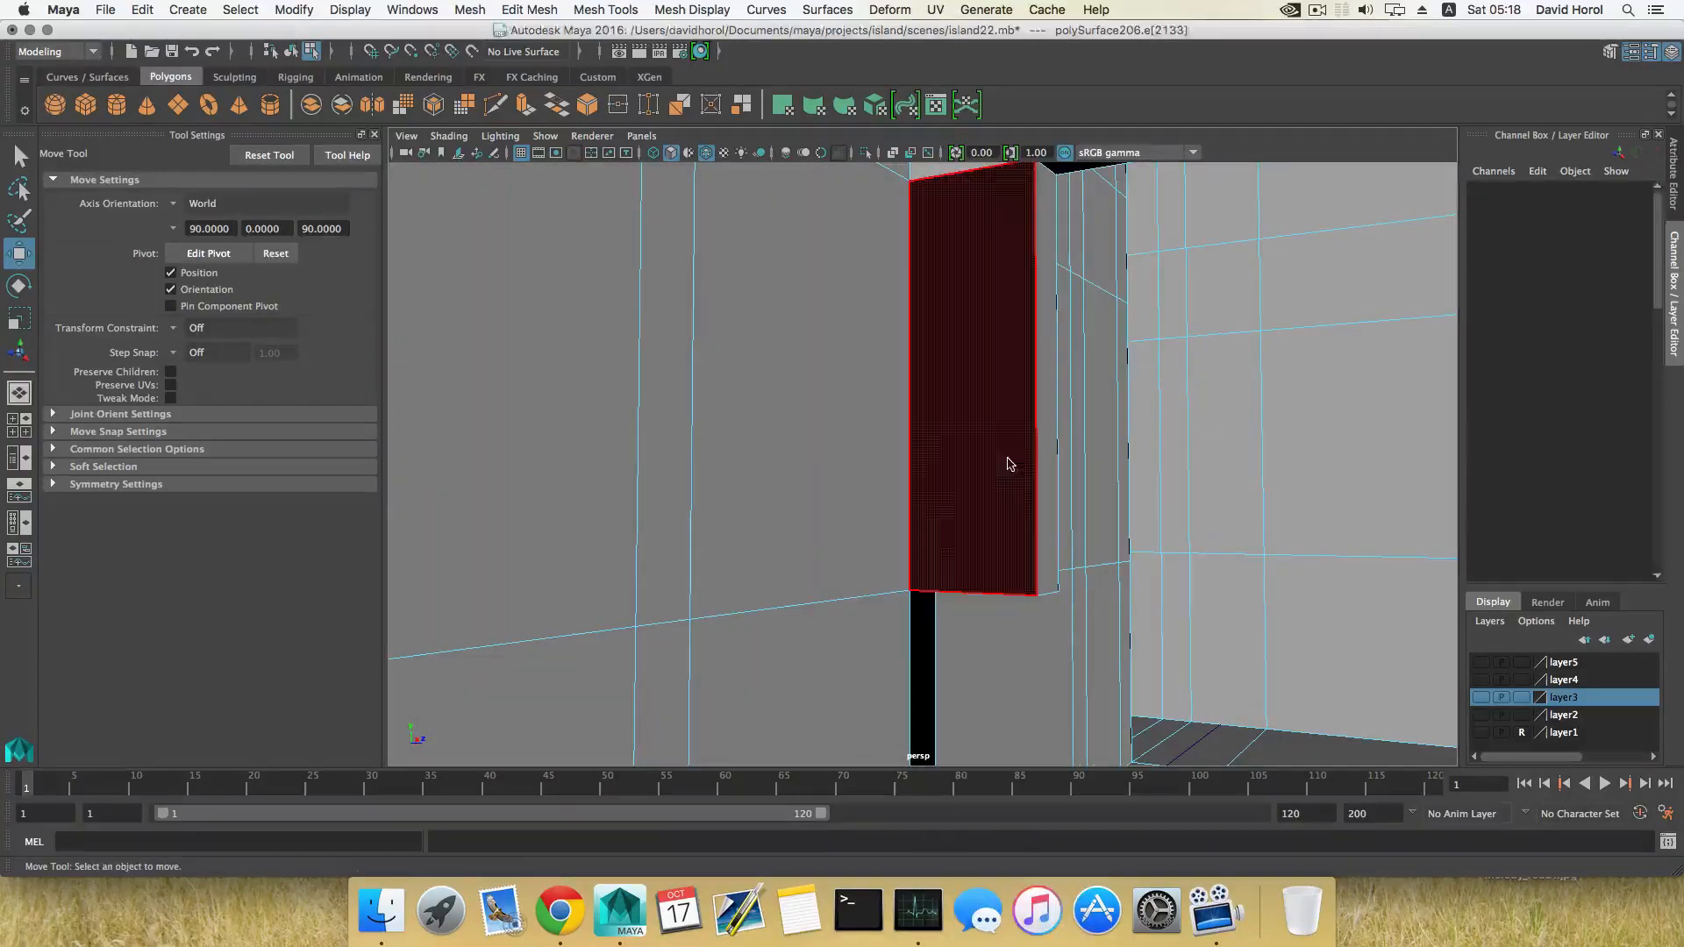
left_click(1009, 465)
left_click(698, 11)
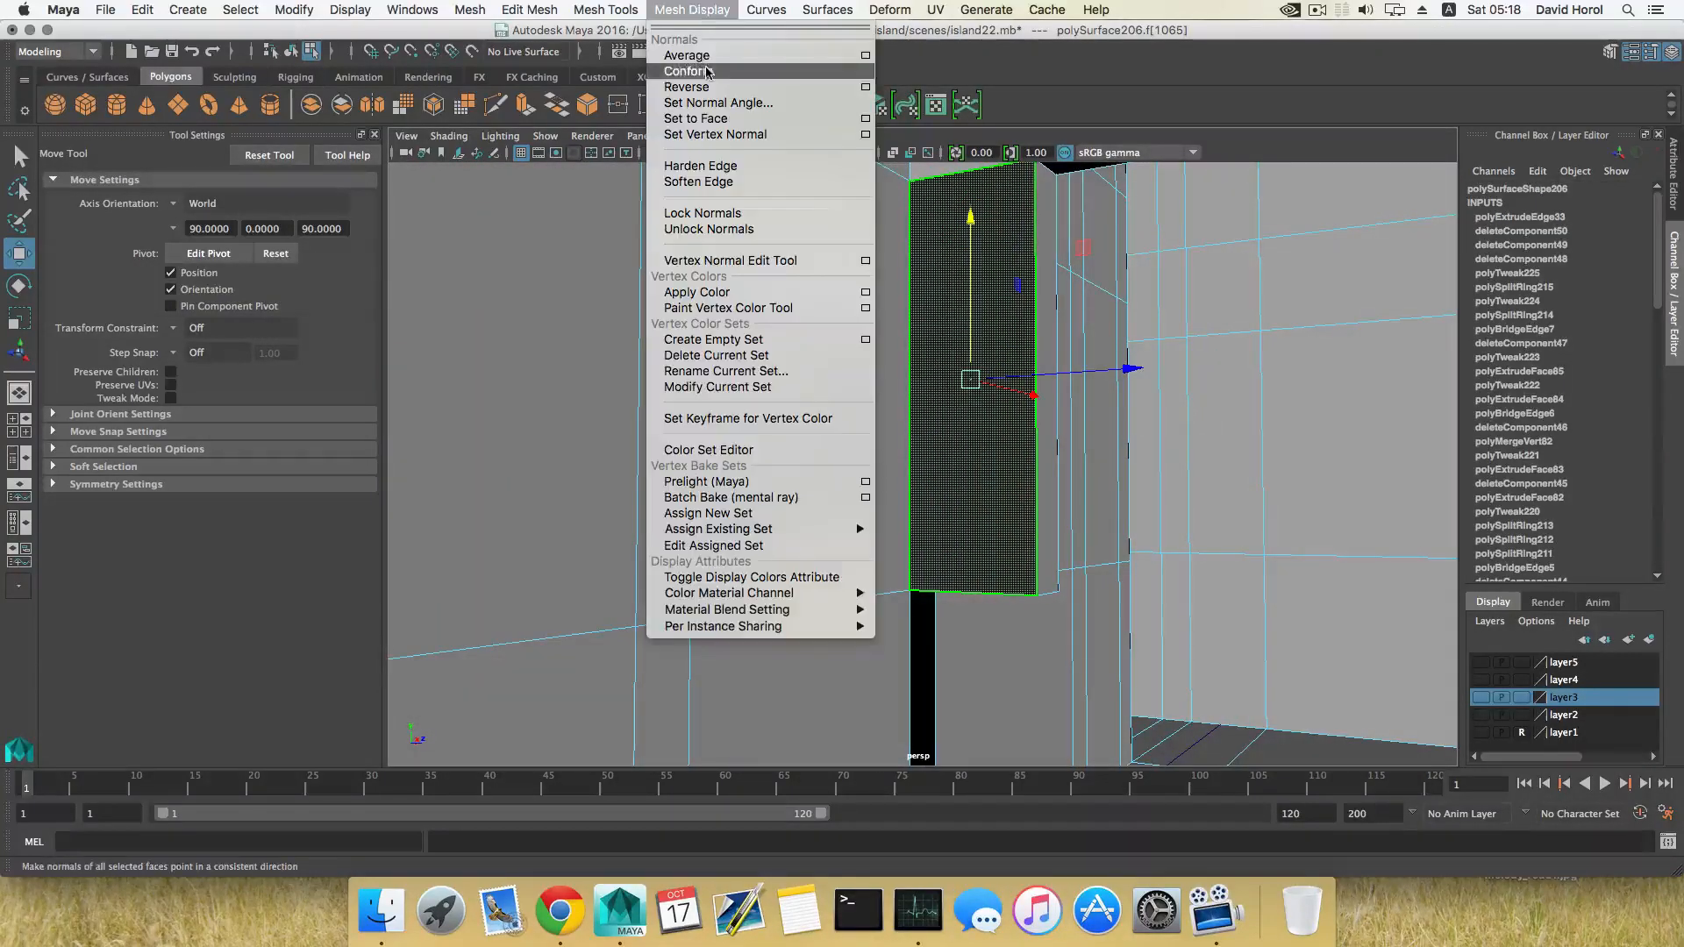
left_click(702, 87)
left_click_drag(1065, 321, 1082, 365, "alt")
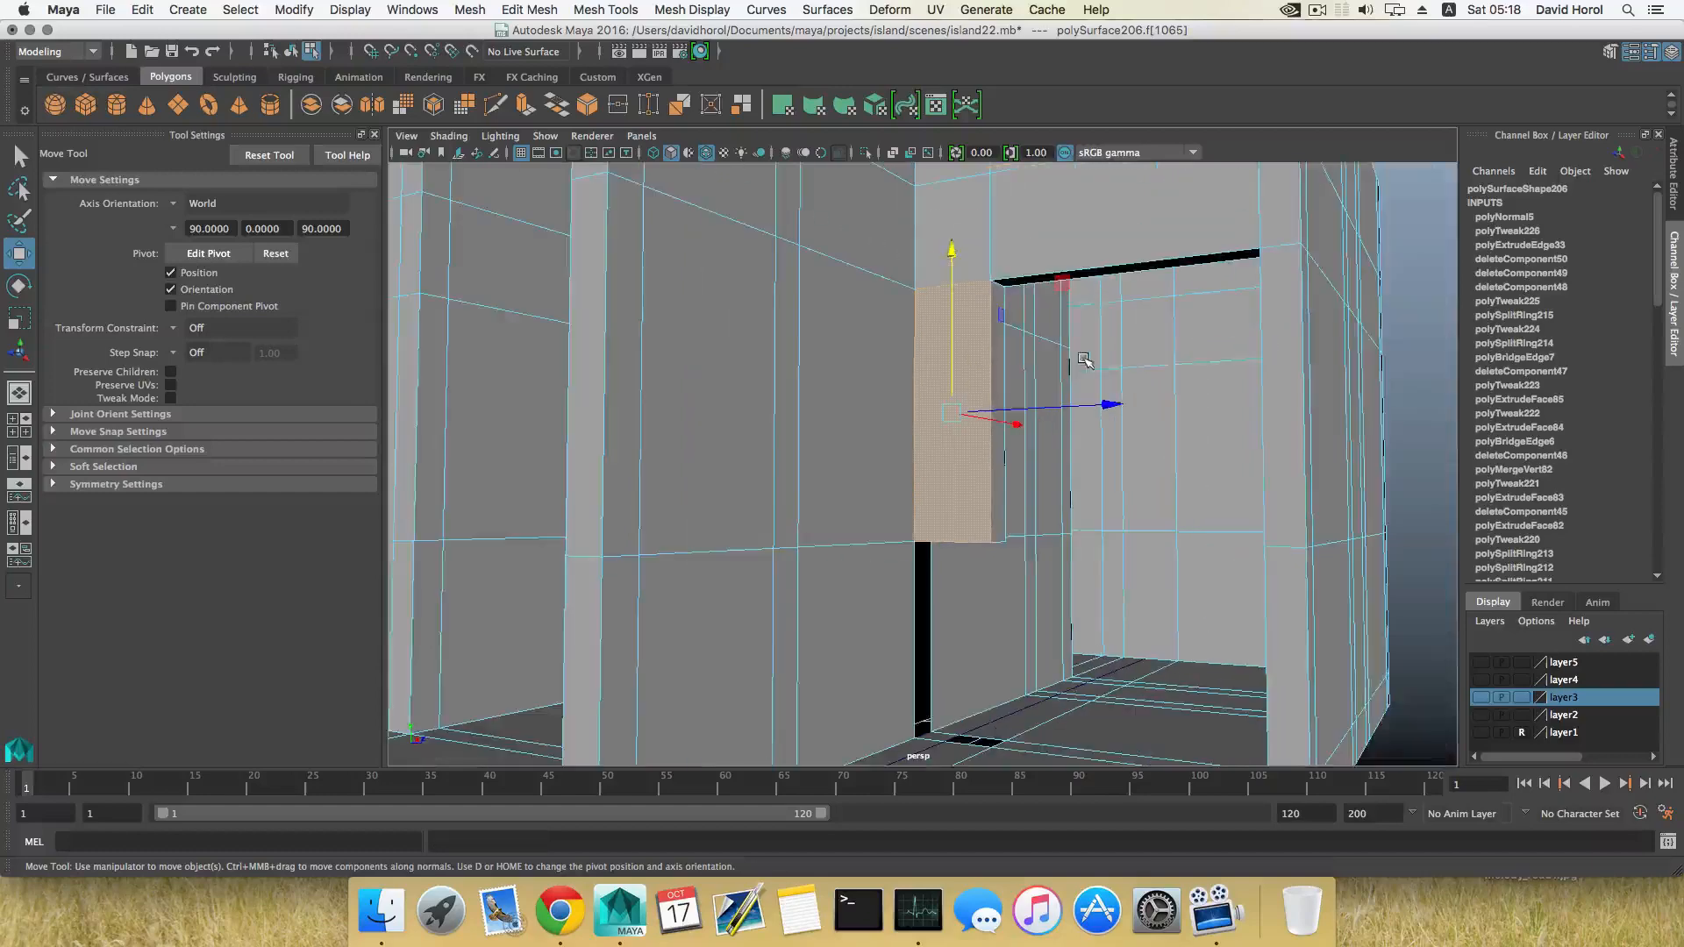
Delete the beam's underside face left enclosed between the faces extruded down at its wall end.
key("F8")
right_click(960, 351)
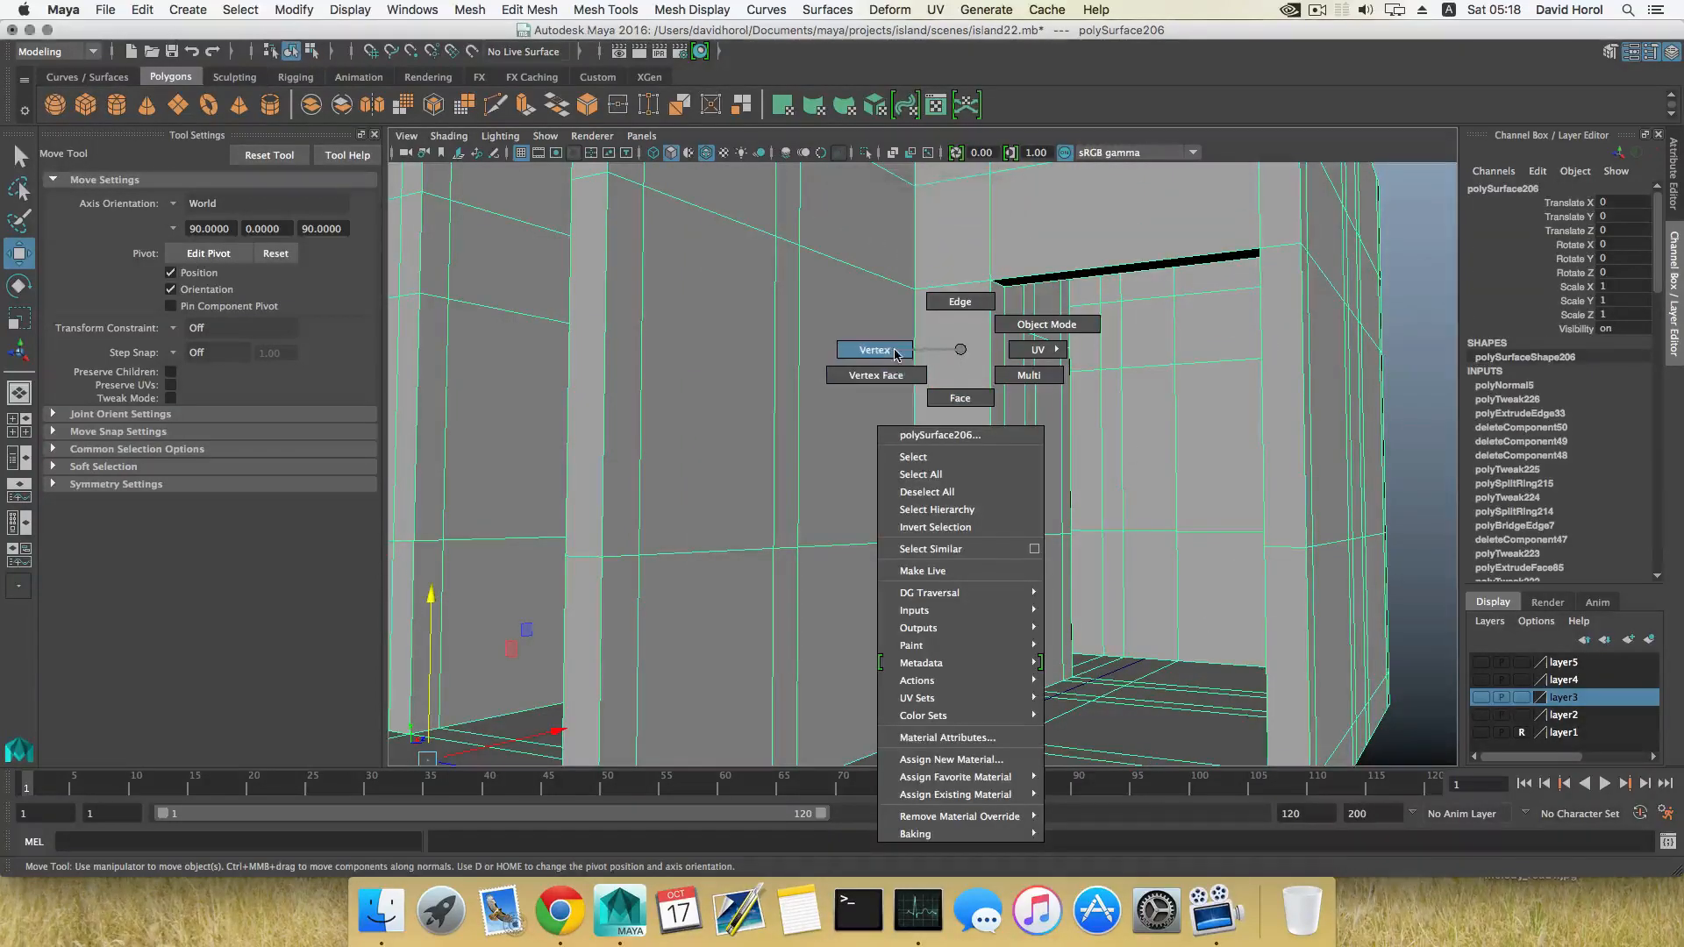
right_click_drag(972, 398, 973, 403)
scroll(992, 428, "up", 5)
left_click_drag(992, 429, 1080, 474, "alt")
middle_click_drag(1079, 474, 984, 286, "alt")
left_click_drag(1000, 383, 1096, 395, "alt")
left_click(992, 356)
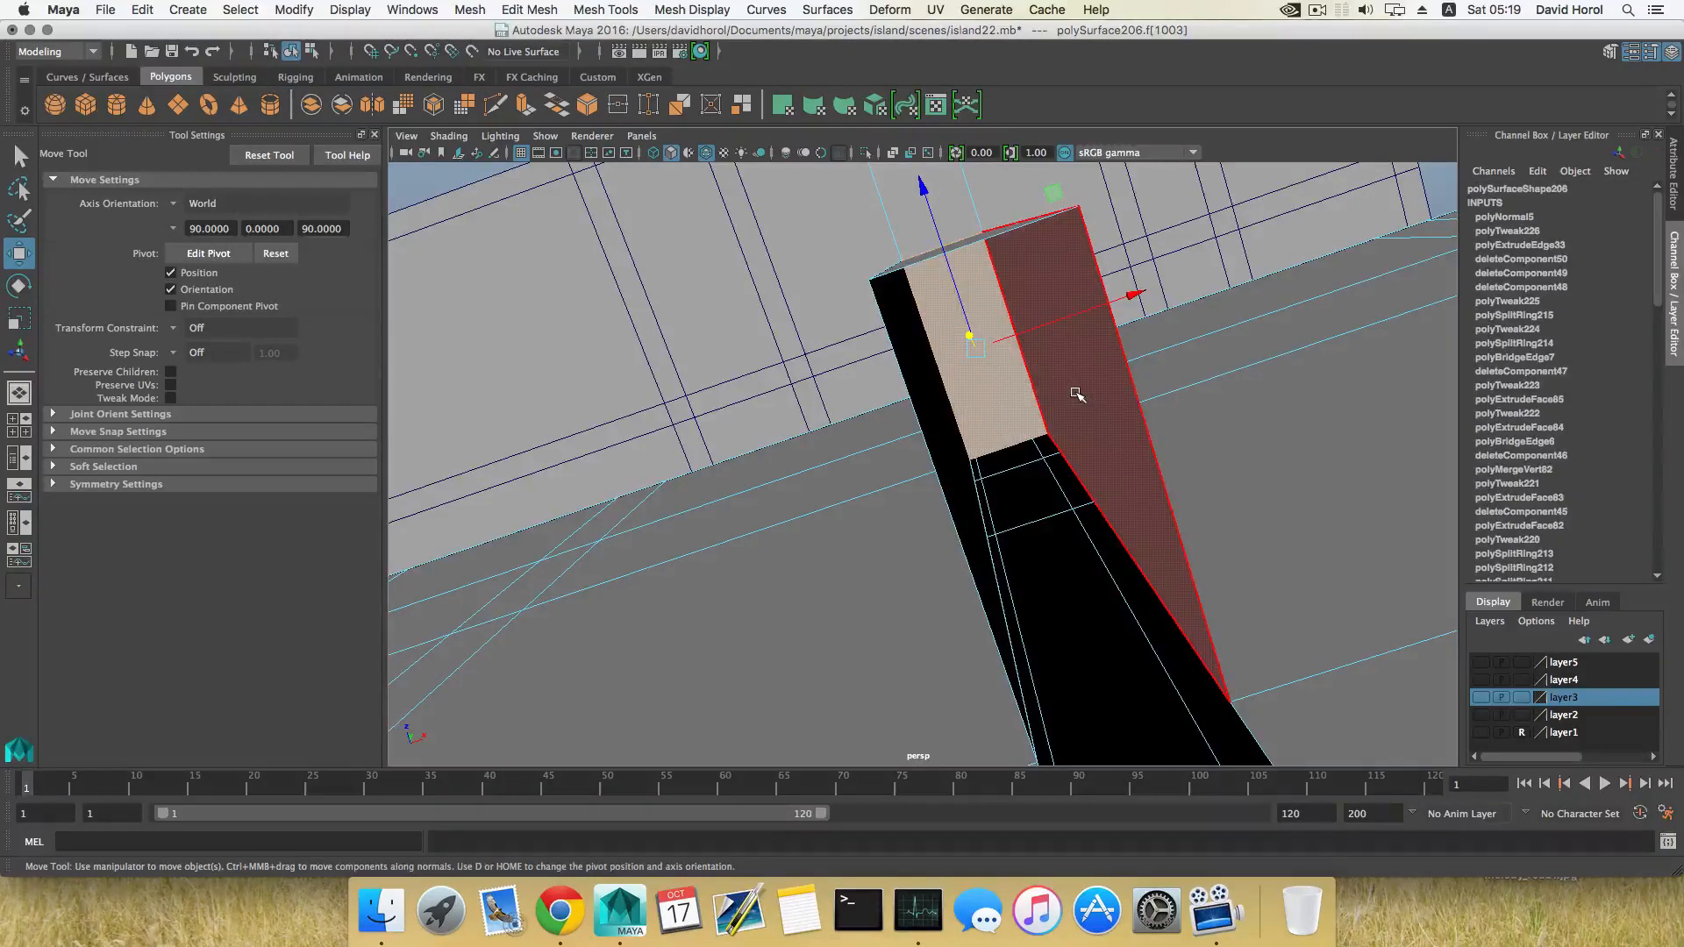
key("ctrl+z")
left_click_drag(1073, 396, 1018, 466, "alt")
scroll(1128, 425, "up", 8)
scroll(1088, 373, "up", 5)
scroll(1021, 478, "down", 10)
middle_click_drag(1022, 481, 1009, 425, "alt")
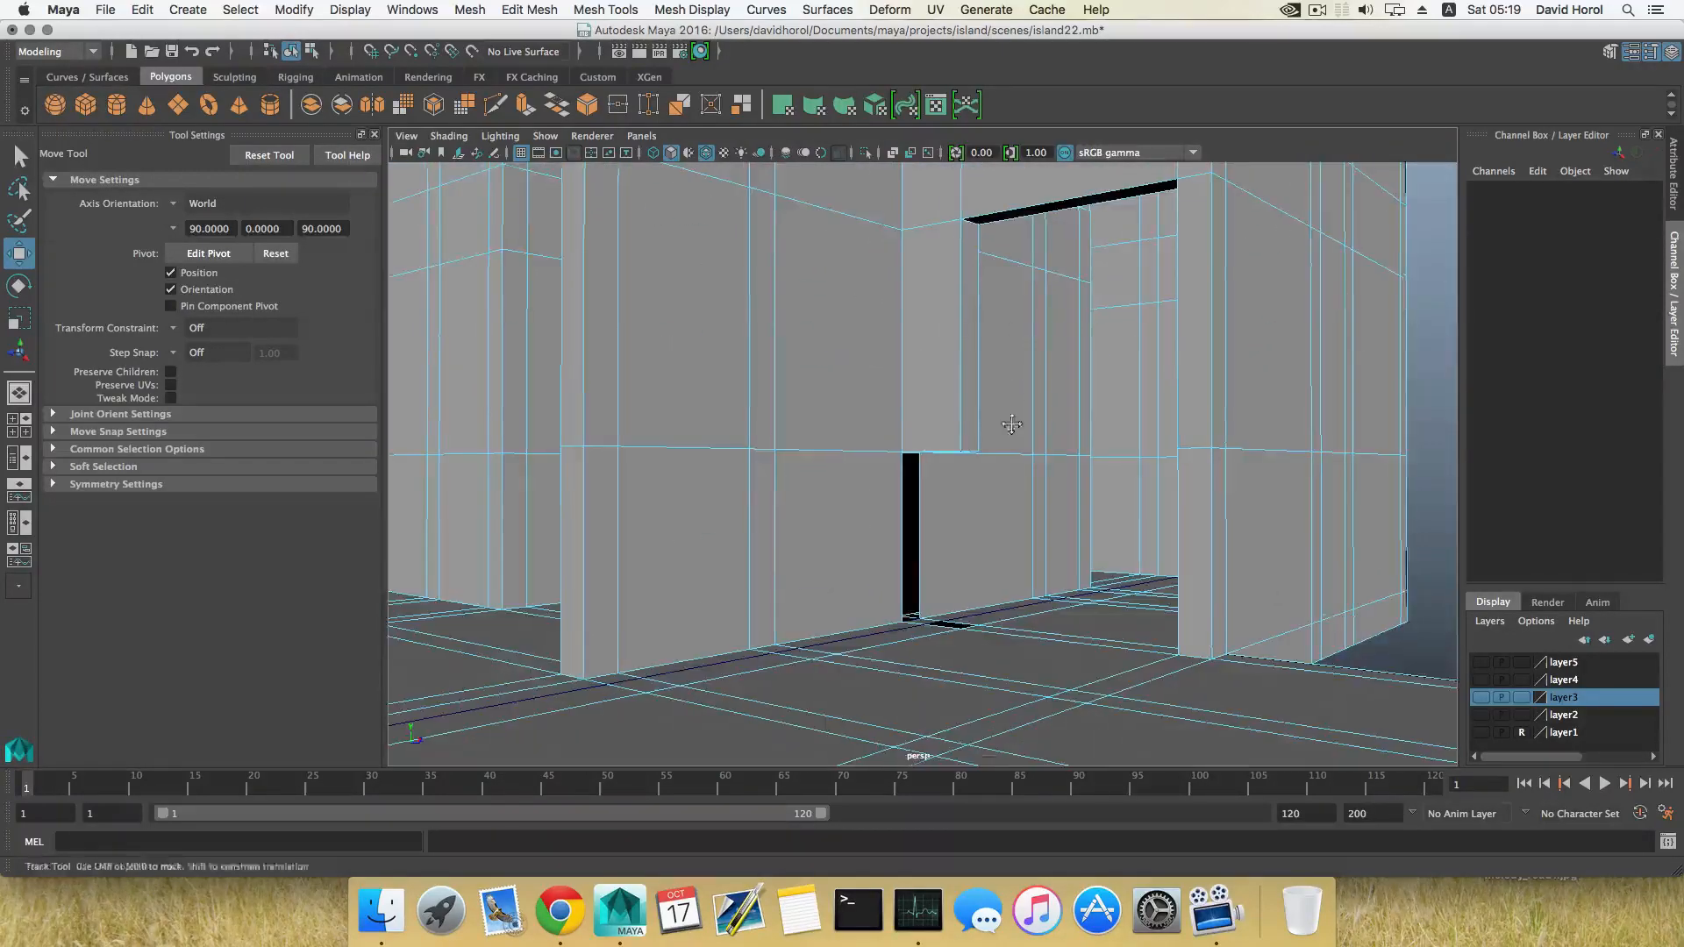
Extrude the bottom edges of the faces under the beam's wall end straight down to the floor.
scroll(969, 447, "up", 4)
left_click_drag(966, 450, 992, 500, "alt")
right_click_drag(897, 281, 902, 235)
left_click(904, 342)
left_click_drag(903, 342, 814, 358, "alt")
key("q")
scroll(1002, 365, "up", 5)
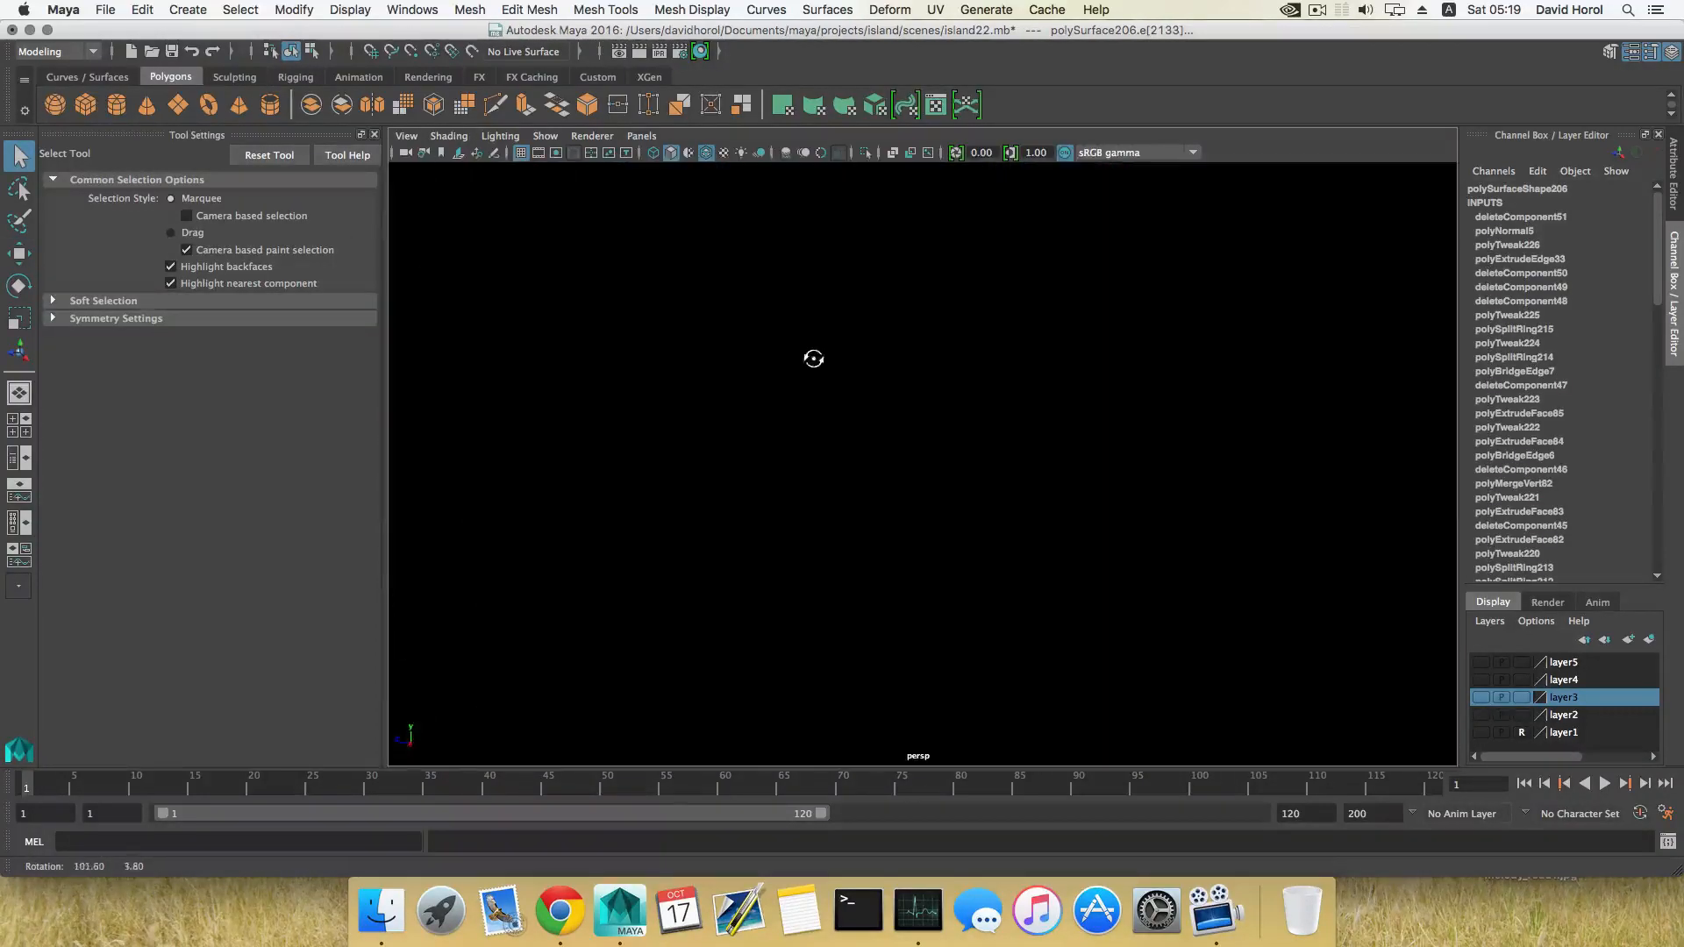
left_click_drag(961, 370, 1010, 423, "alt")
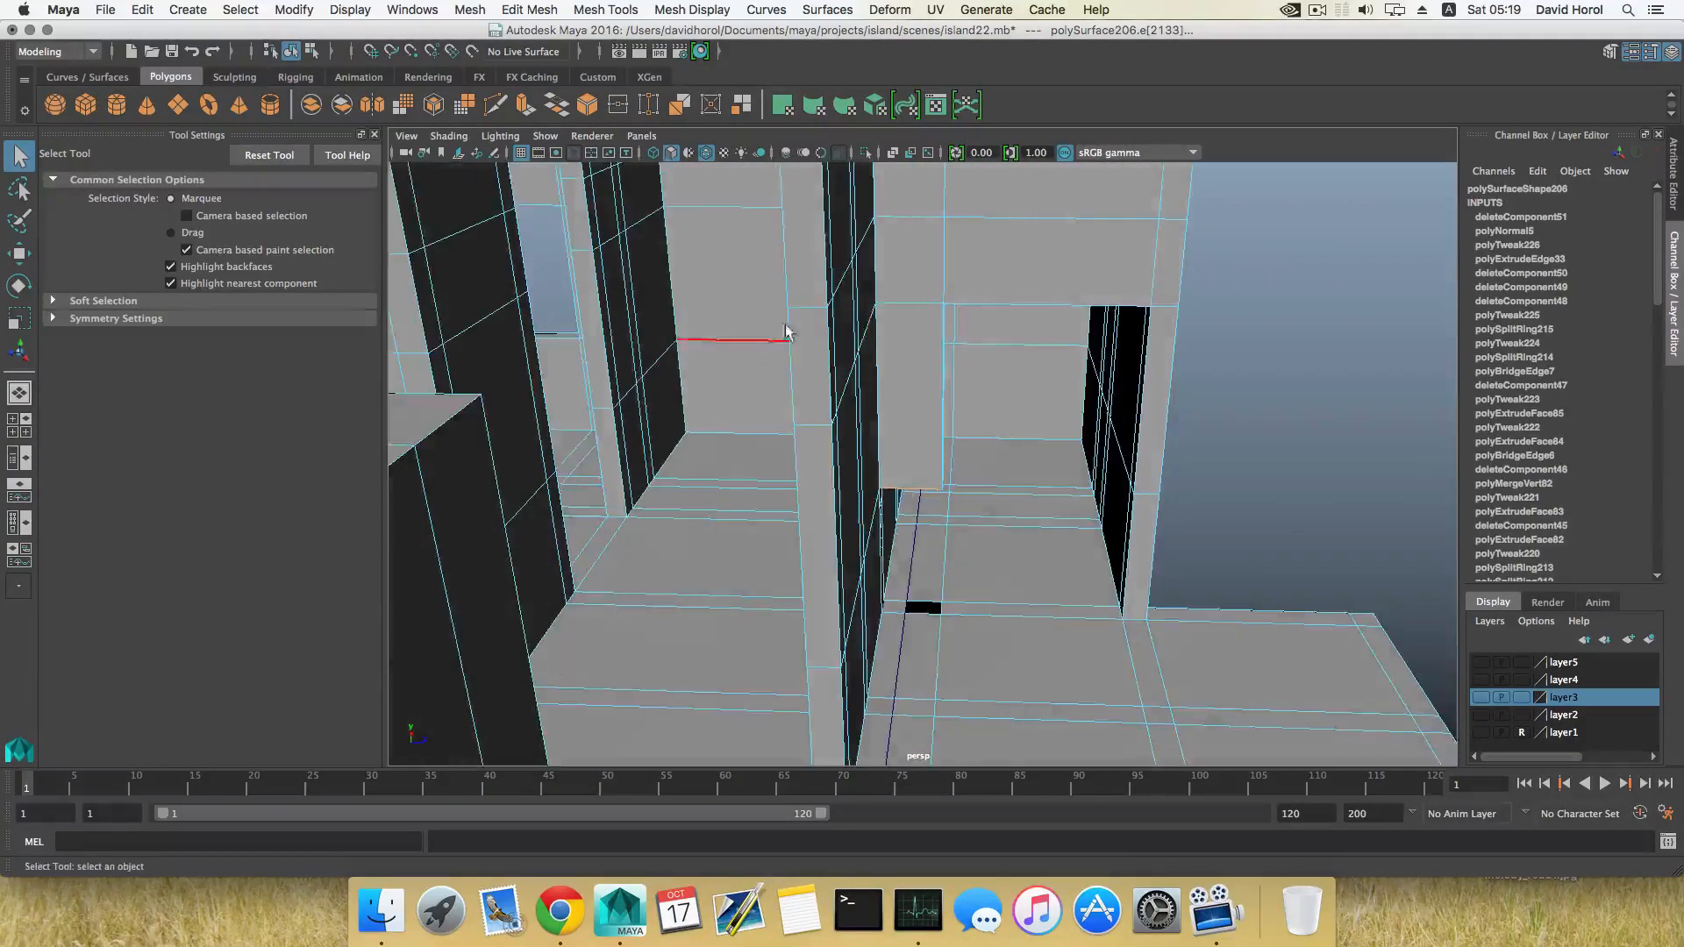
left_click_drag(786, 332, 959, 345, "alt")
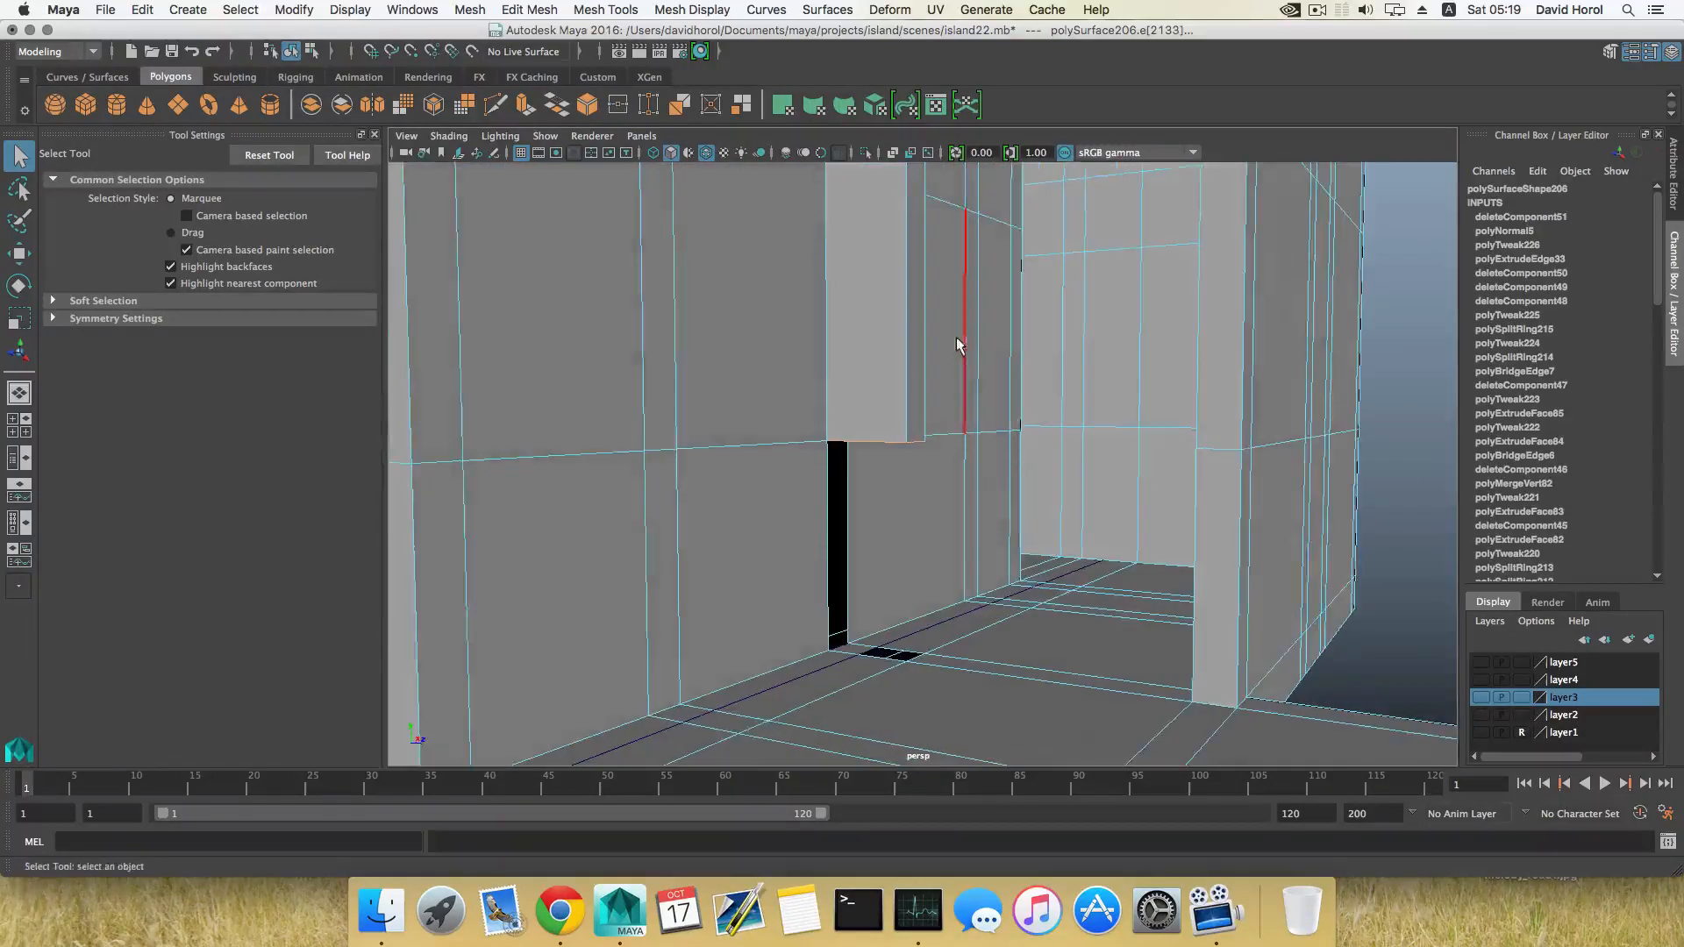
key("ctrl+e")
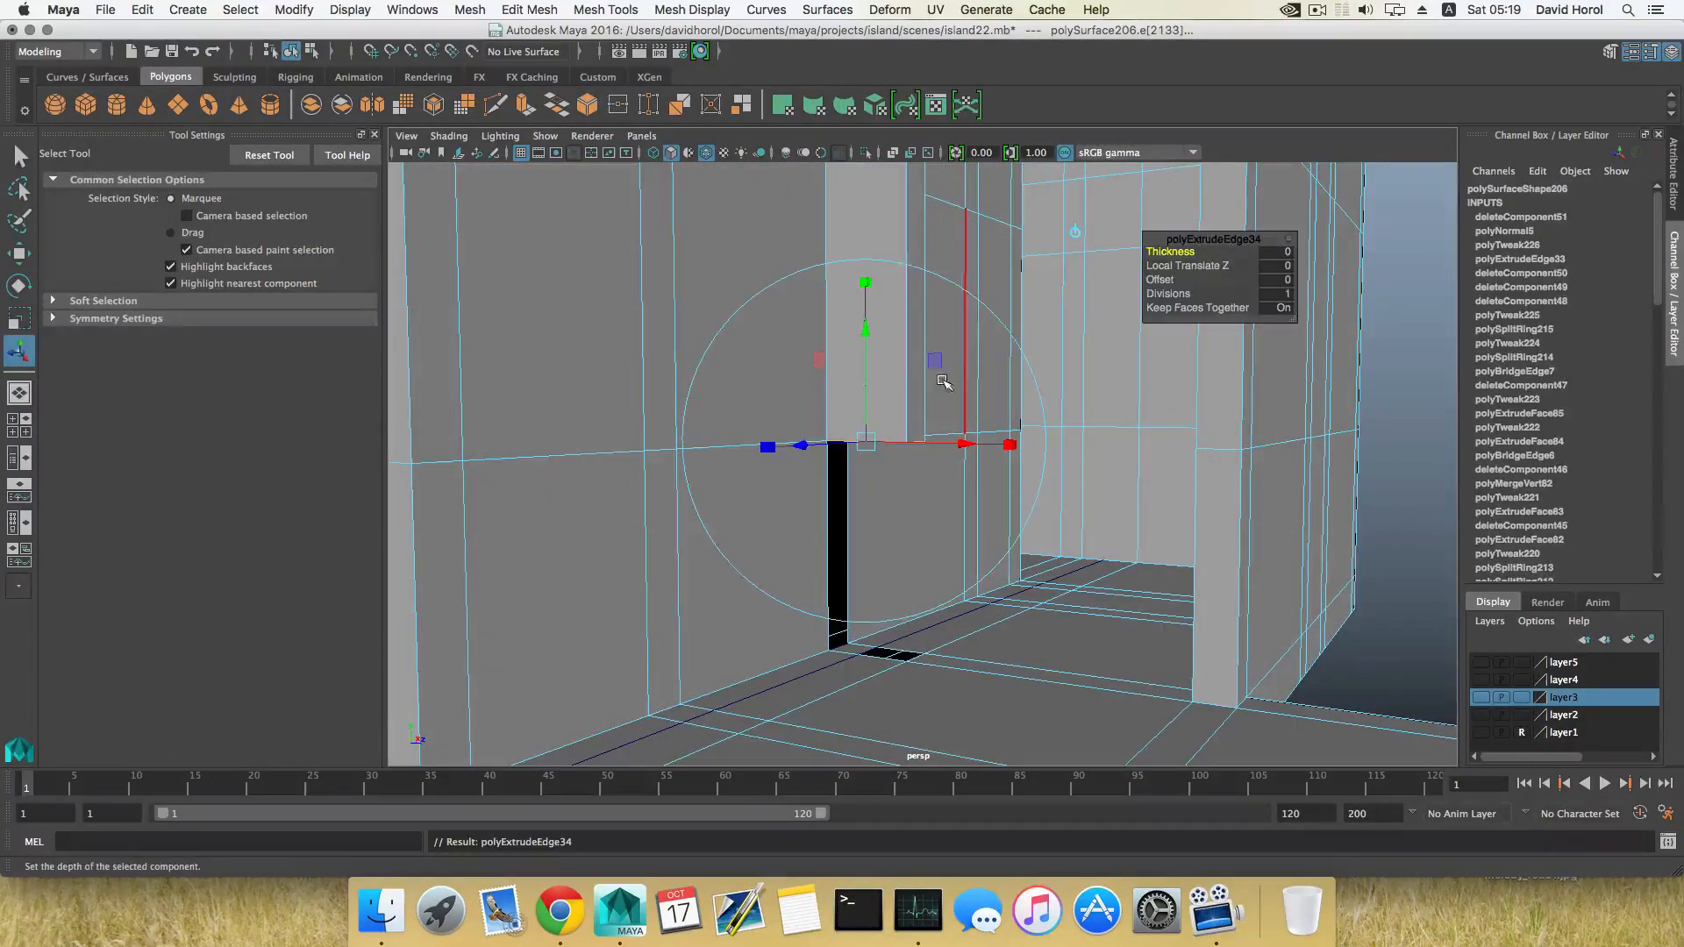
key("w")
left_click_drag(875, 278, 875, 538)
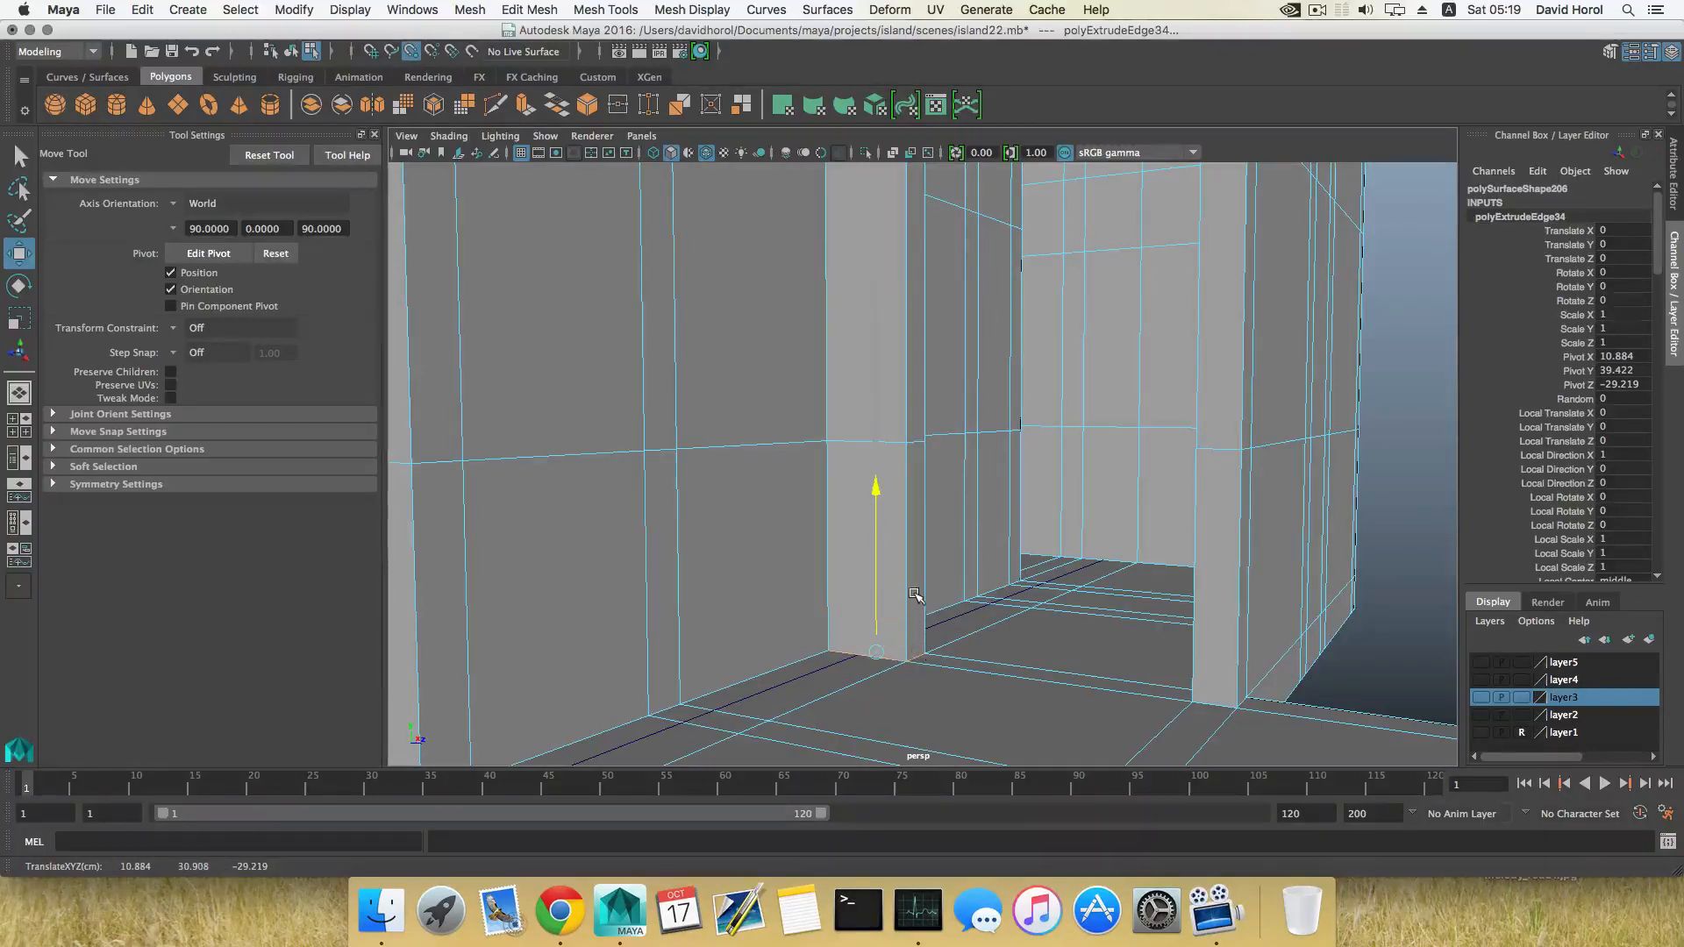
Merge the overlapping vertices where the foot of the extruded wall corner meets the floor.
left_click_drag(926, 607, 1049, 564, "alt")
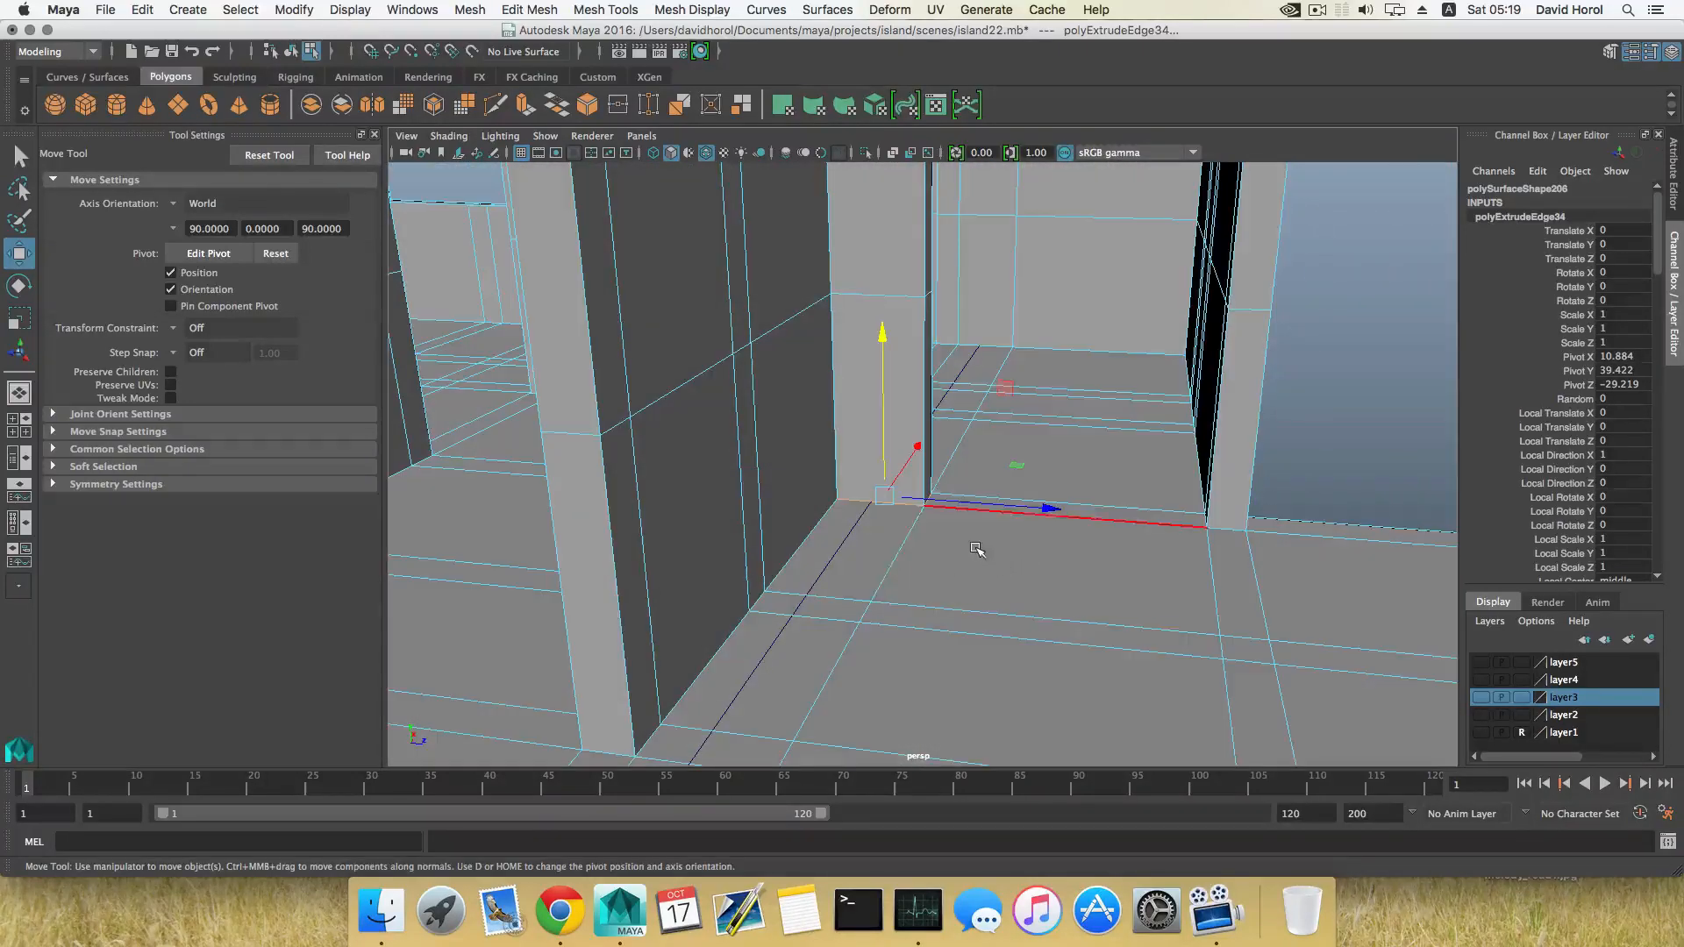
right_click_drag(975, 446, 894, 449)
left_click_drag(913, 544, 849, 424, "alt")
left_click_drag(1051, 603, 974, 519, "alt")
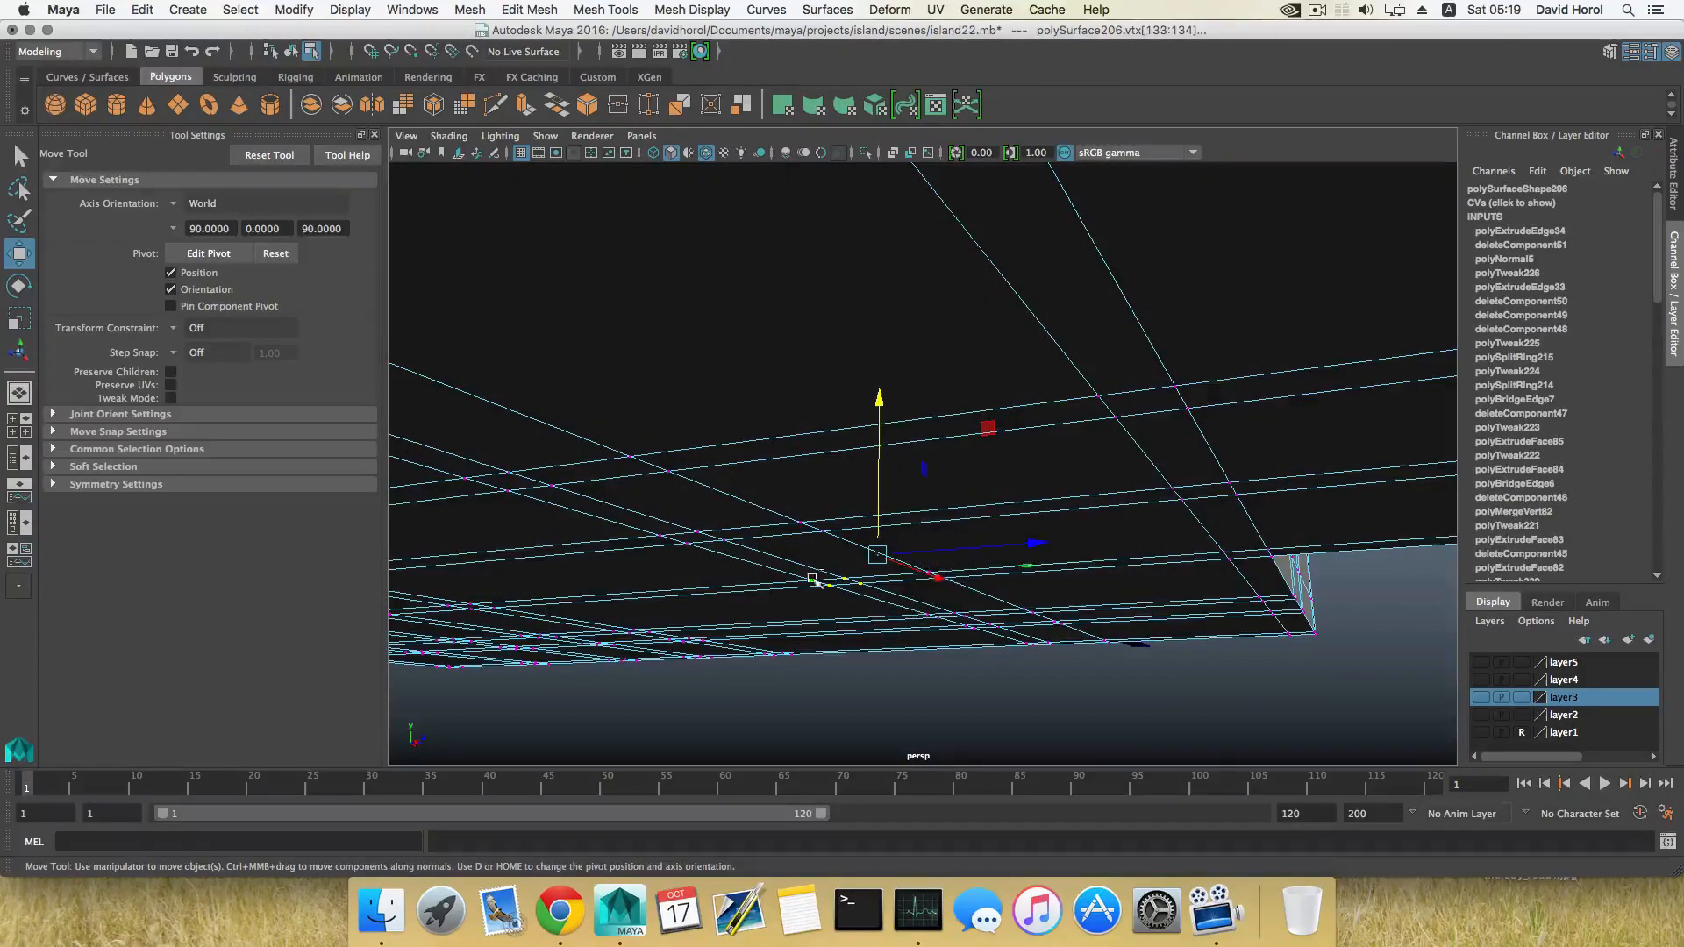
left_click_drag(914, 531, 893, 598, "alt")
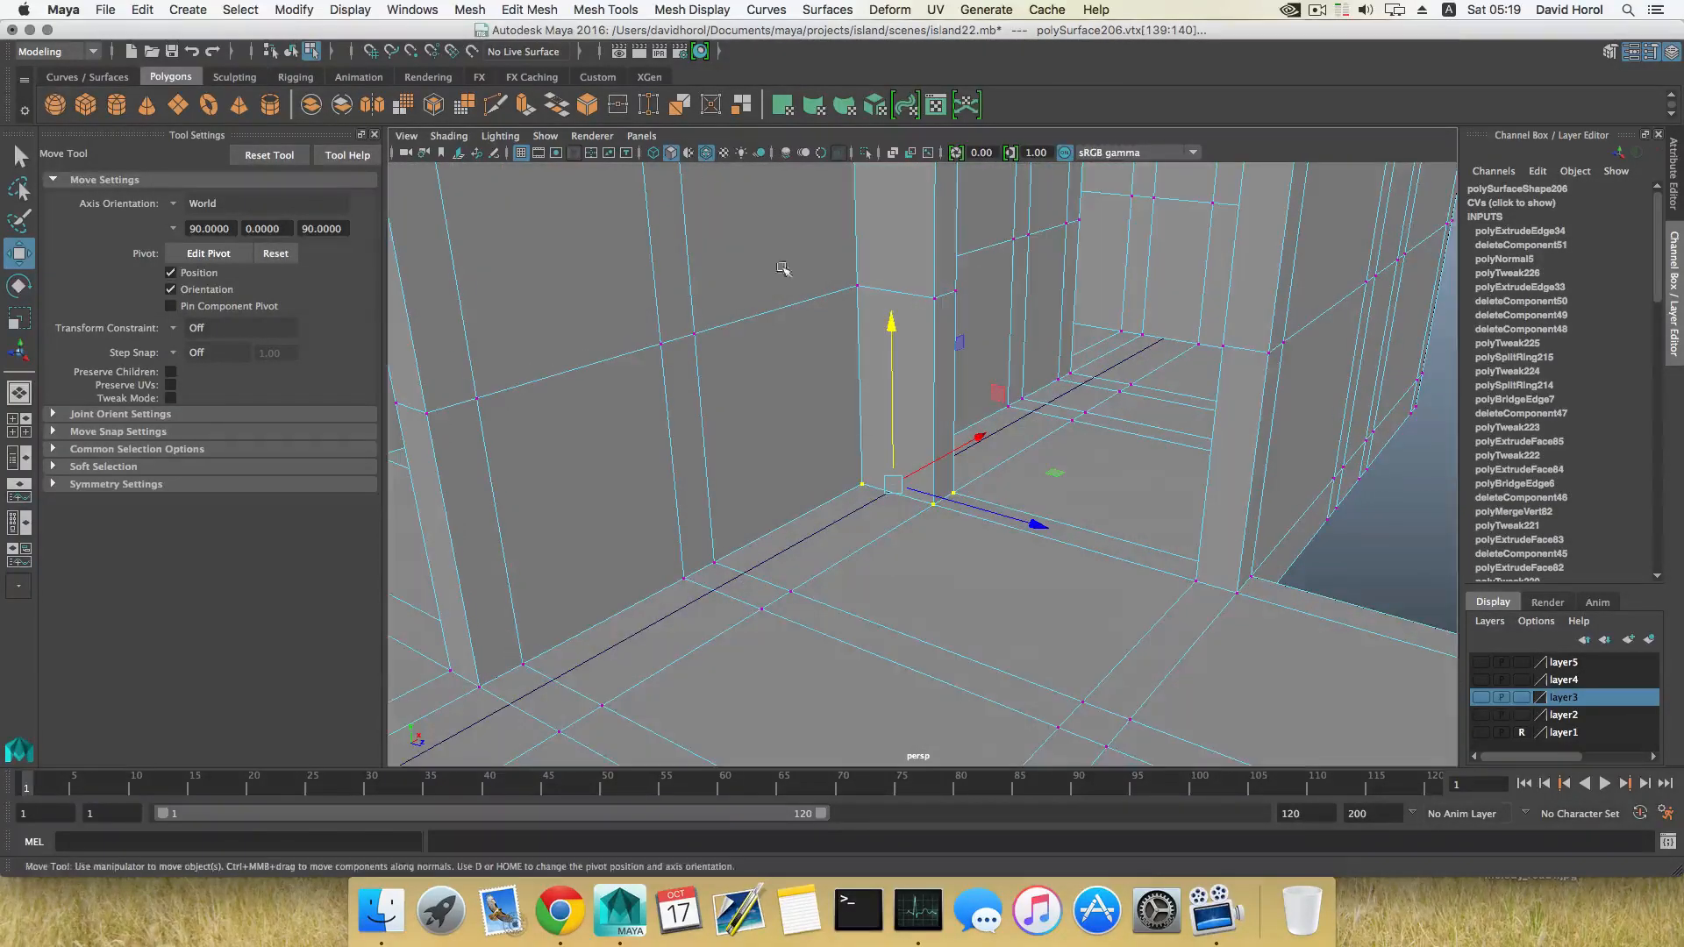
left_click(530, 11)
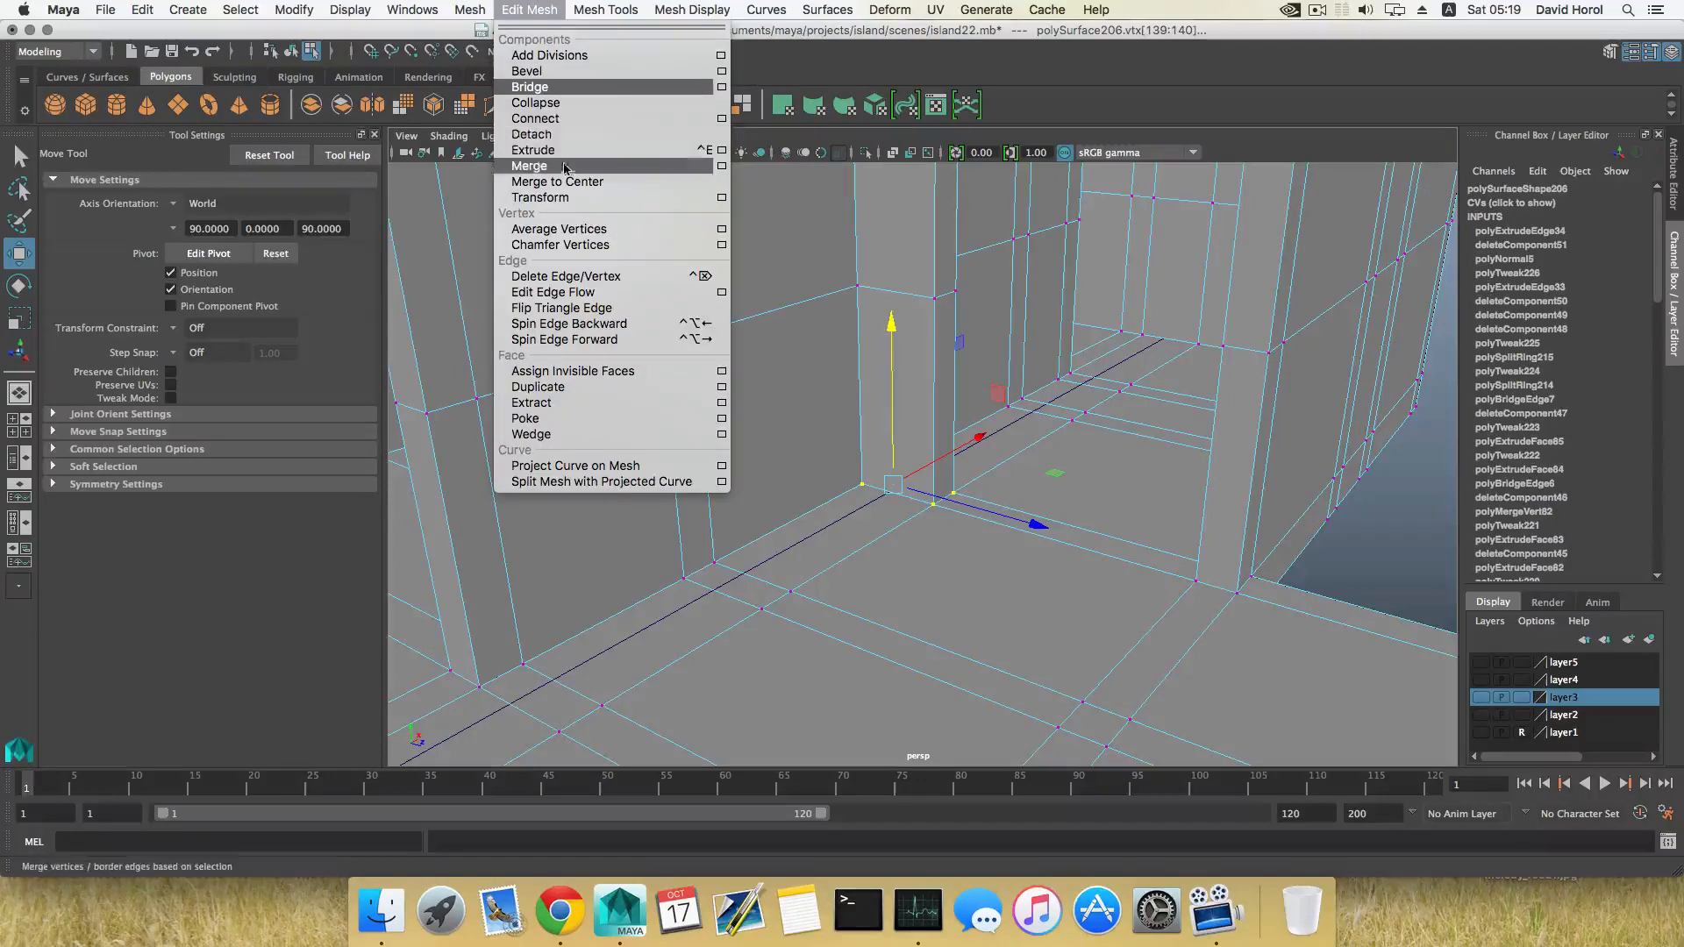
left_click(530, 165)
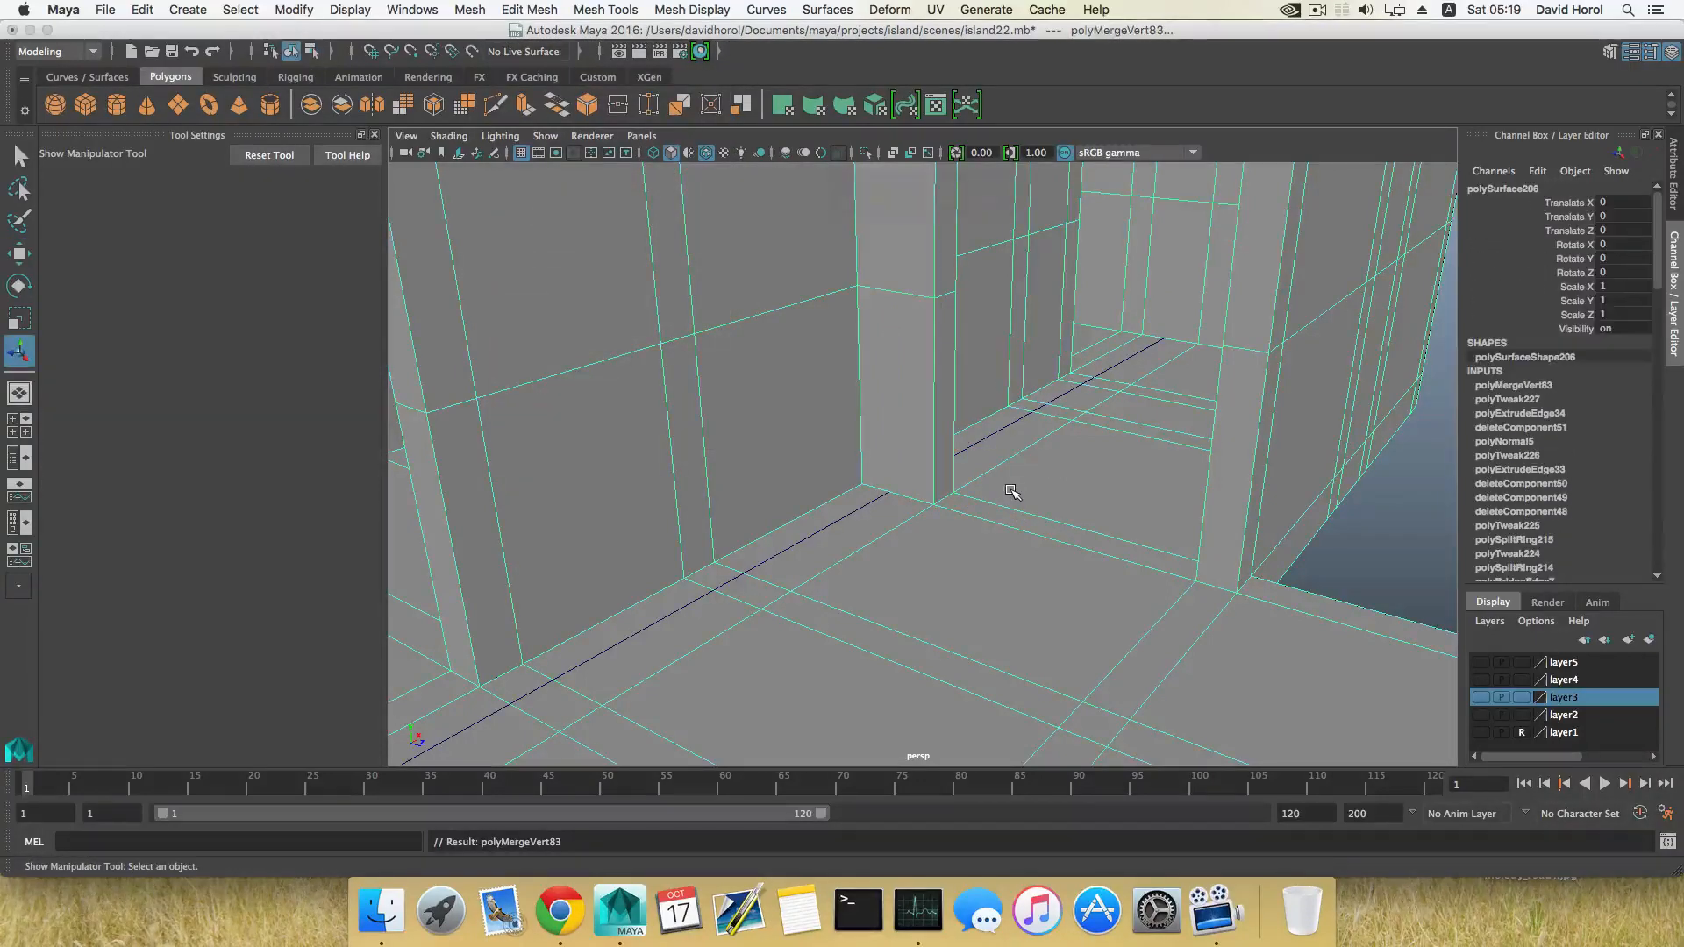
Test the merge by moving two foot vertices of the wall corner along X, undoing each move.
key("F8")
right_click(959, 506)
left_click(956, 499)
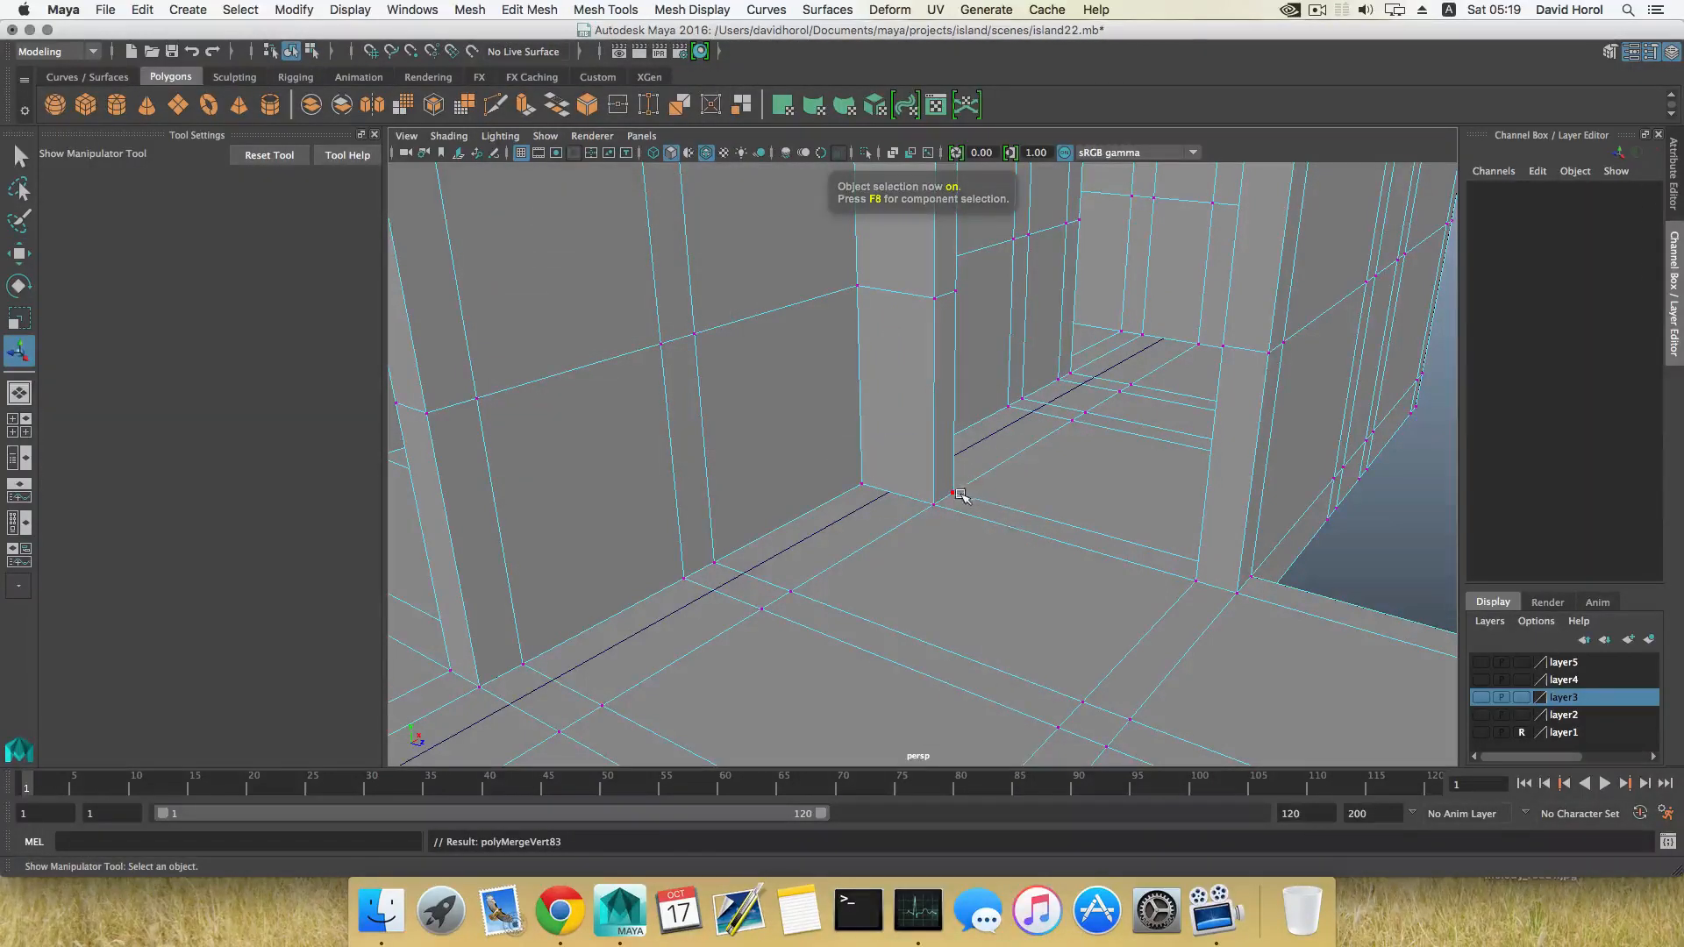
key("w")
left_click_drag(1036, 436, 936, 545)
key("ctrl+z")
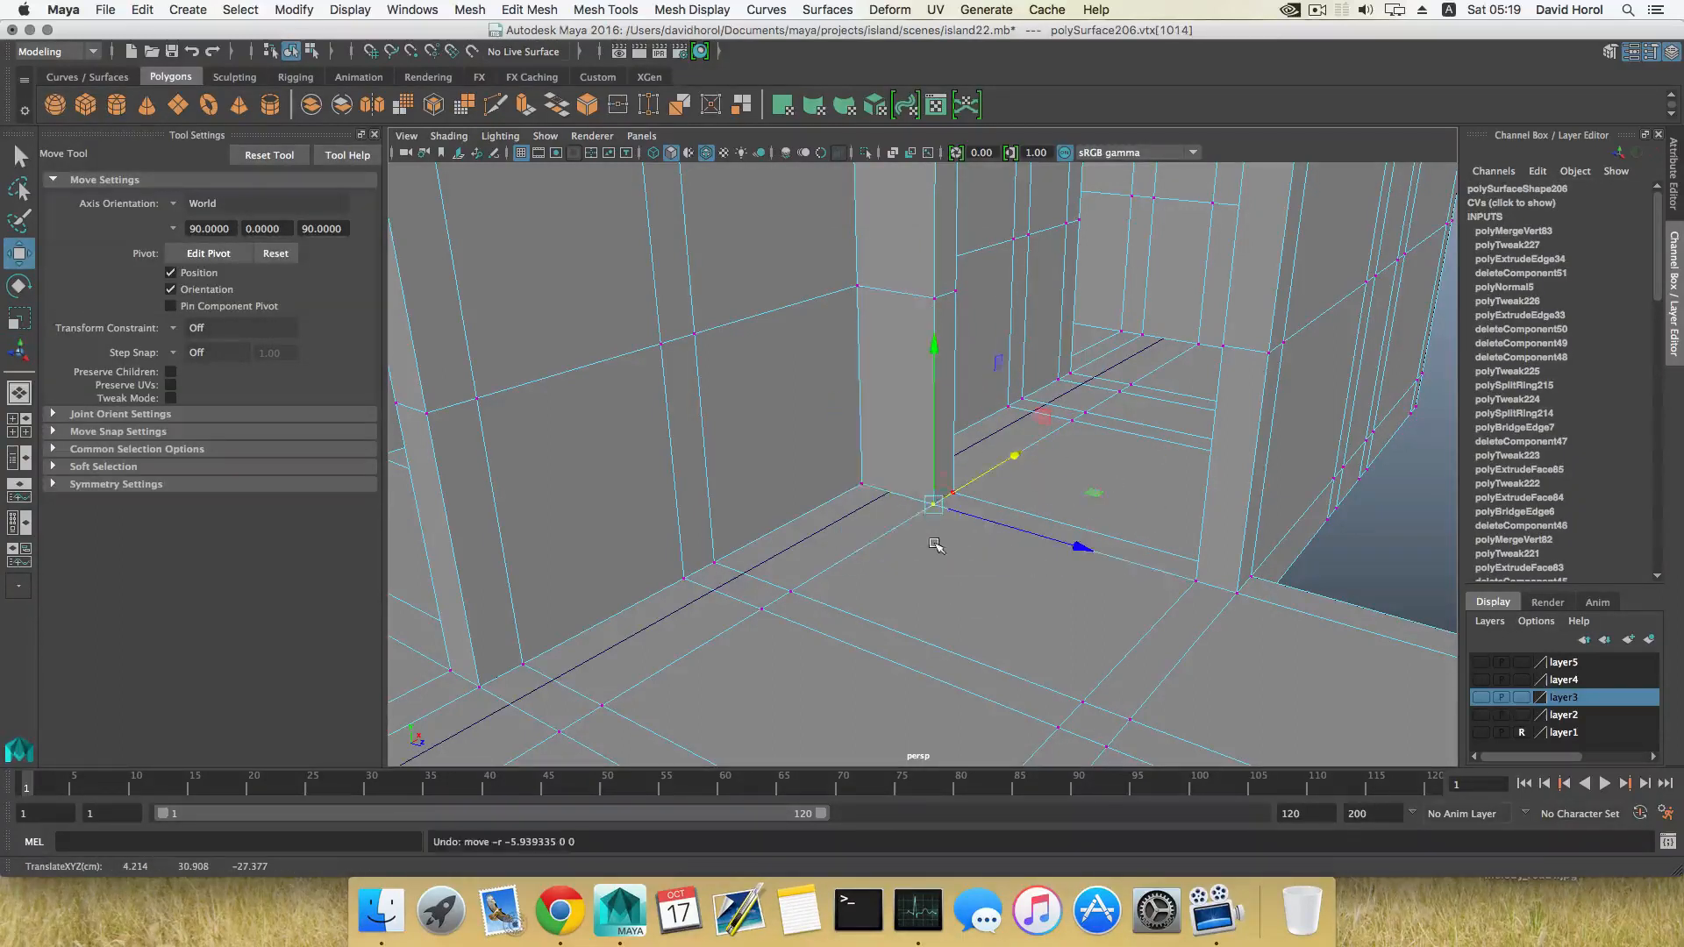
left_click(862, 485)
left_click_drag(950, 437, 891, 470)
key("ctrl+z")
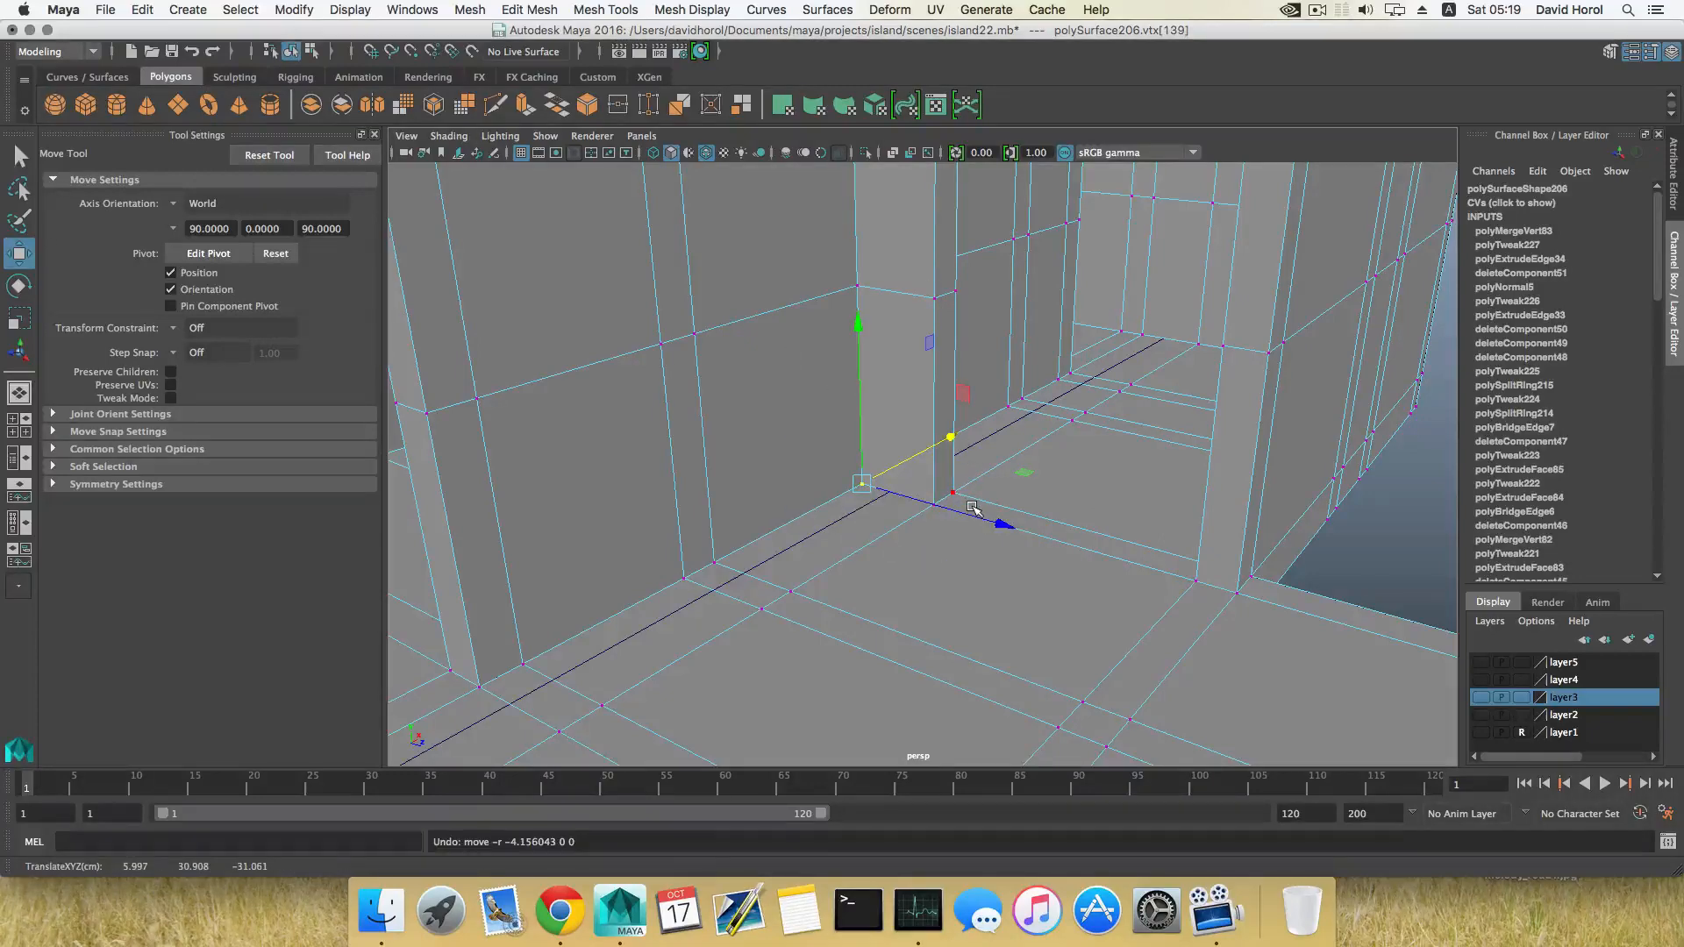
key("F8")
Bridge the two facing top end faces of the walls on either side of the wide front opening.
key("f")
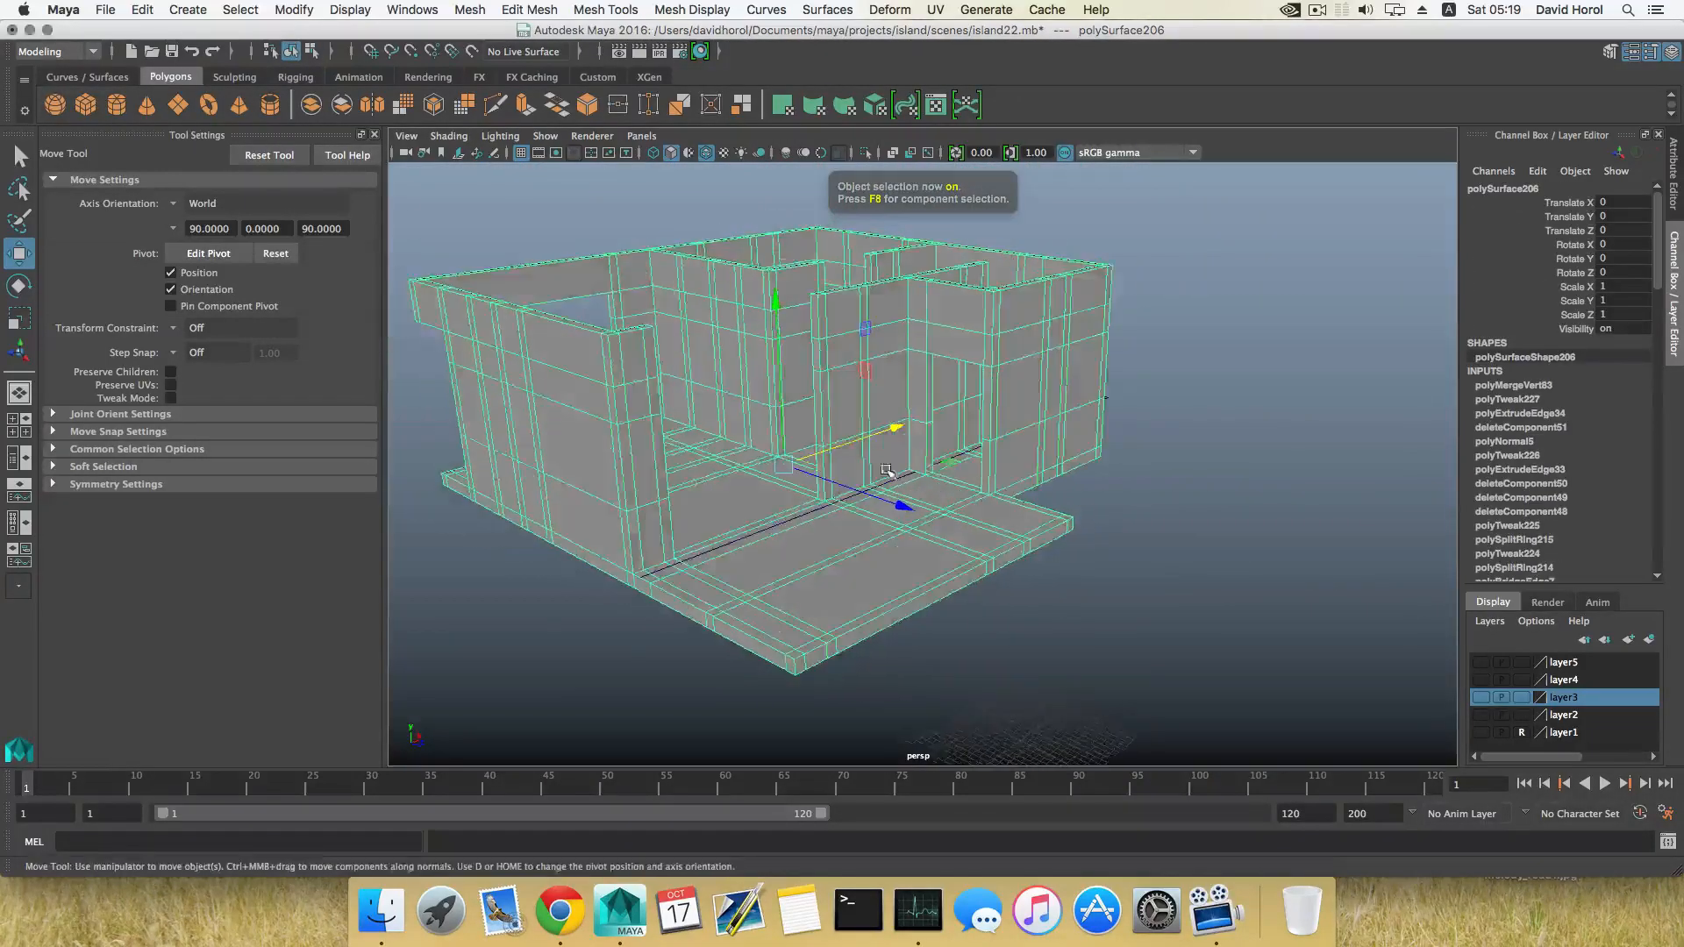
right_click_drag(886, 470, 973, 483, "alt")
middle_click_drag(886, 482, 1000, 544, "alt")
left_click_drag(1000, 605, 995, 549, "alt")
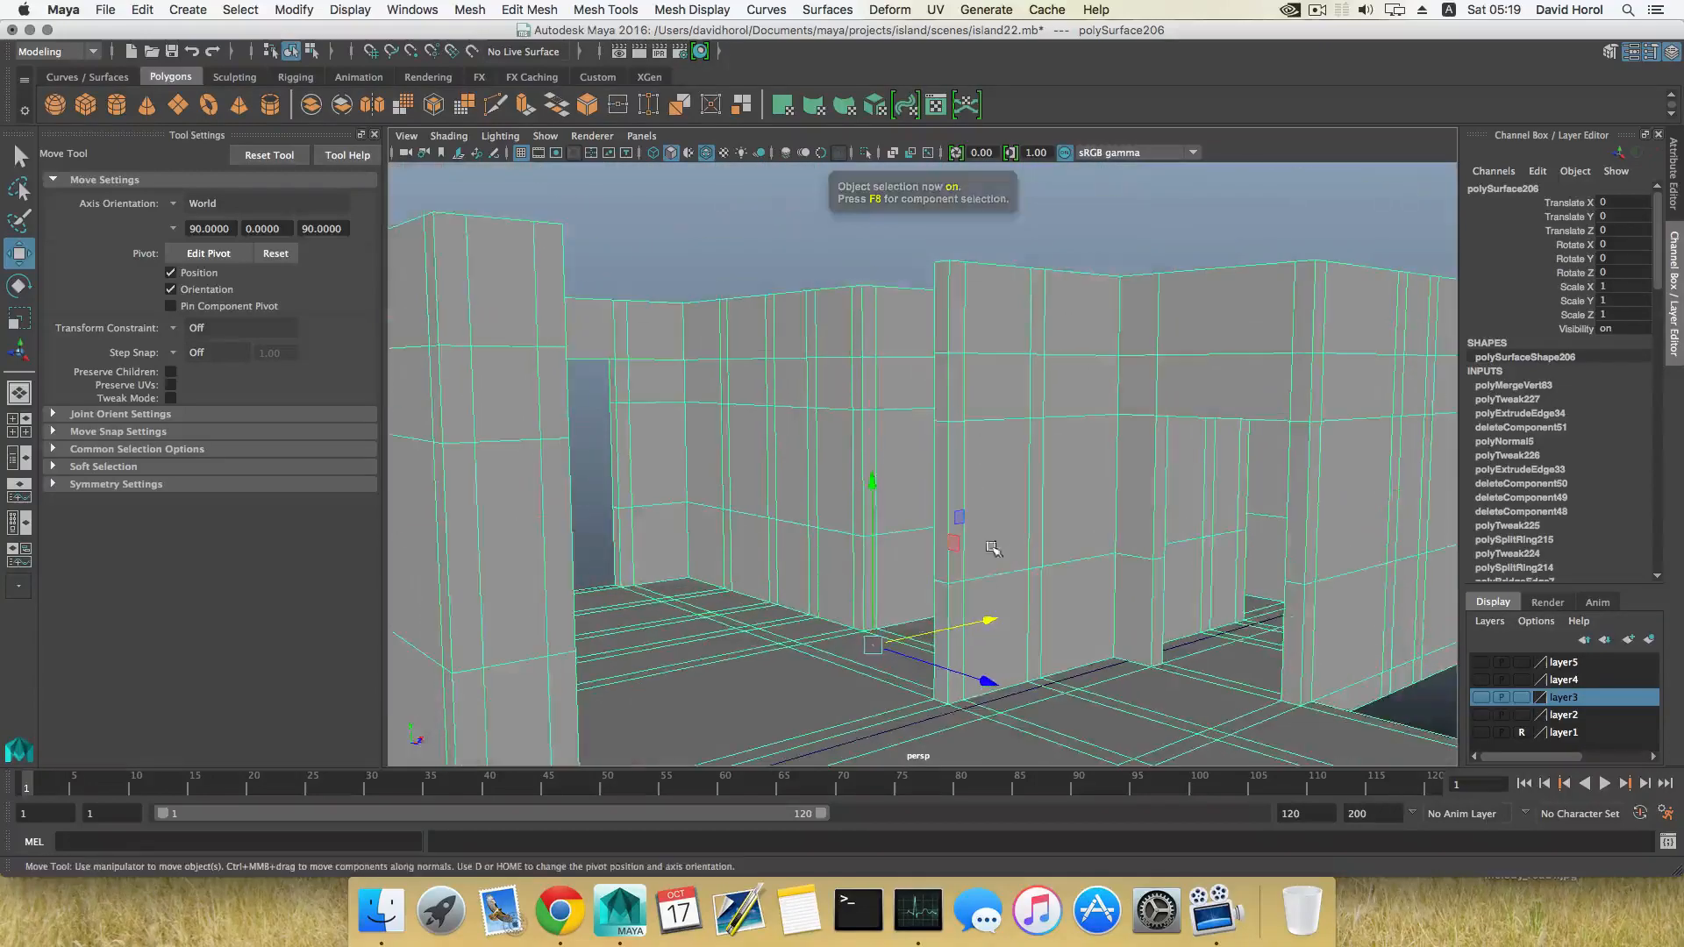
right_click_drag(945, 301, 944, 351)
left_click(948, 321)
left_click_drag(949, 326, 845, 361, "alt")
middle_click_drag(845, 361, 1072, 406, "alt")
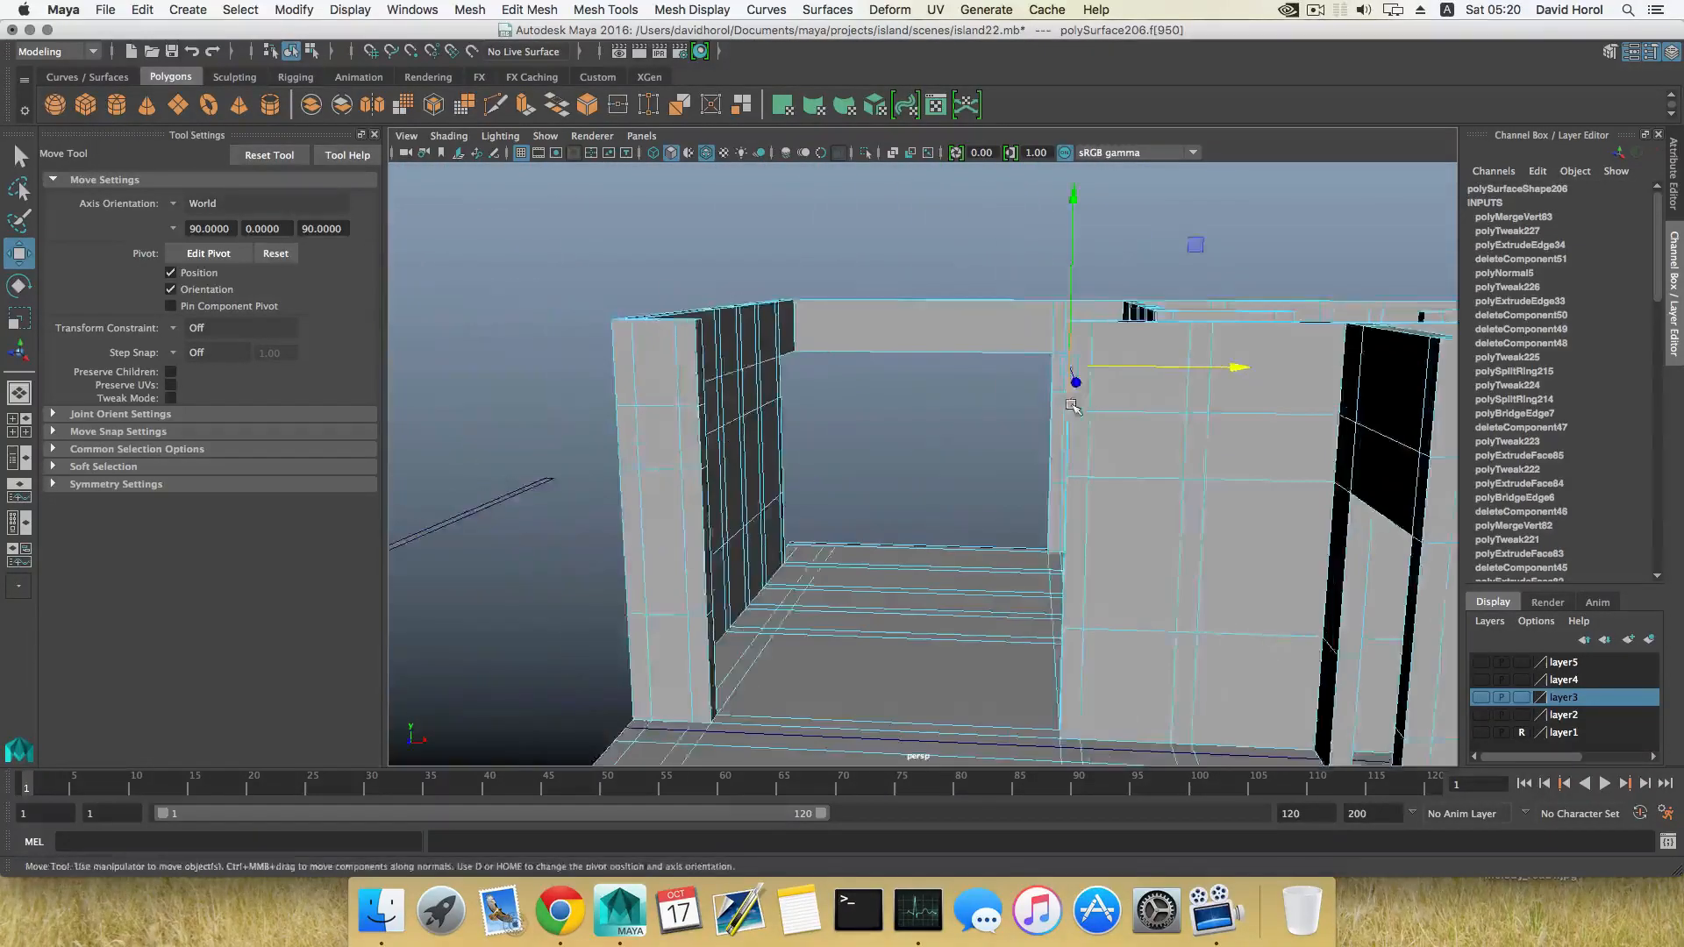
left_click_drag(1072, 406, 820, 380, "alt")
left_click(711, 362, "shift")
left_click_drag(712, 364, 1009, 444, "alt")
left_click(1105, 427, "shift")
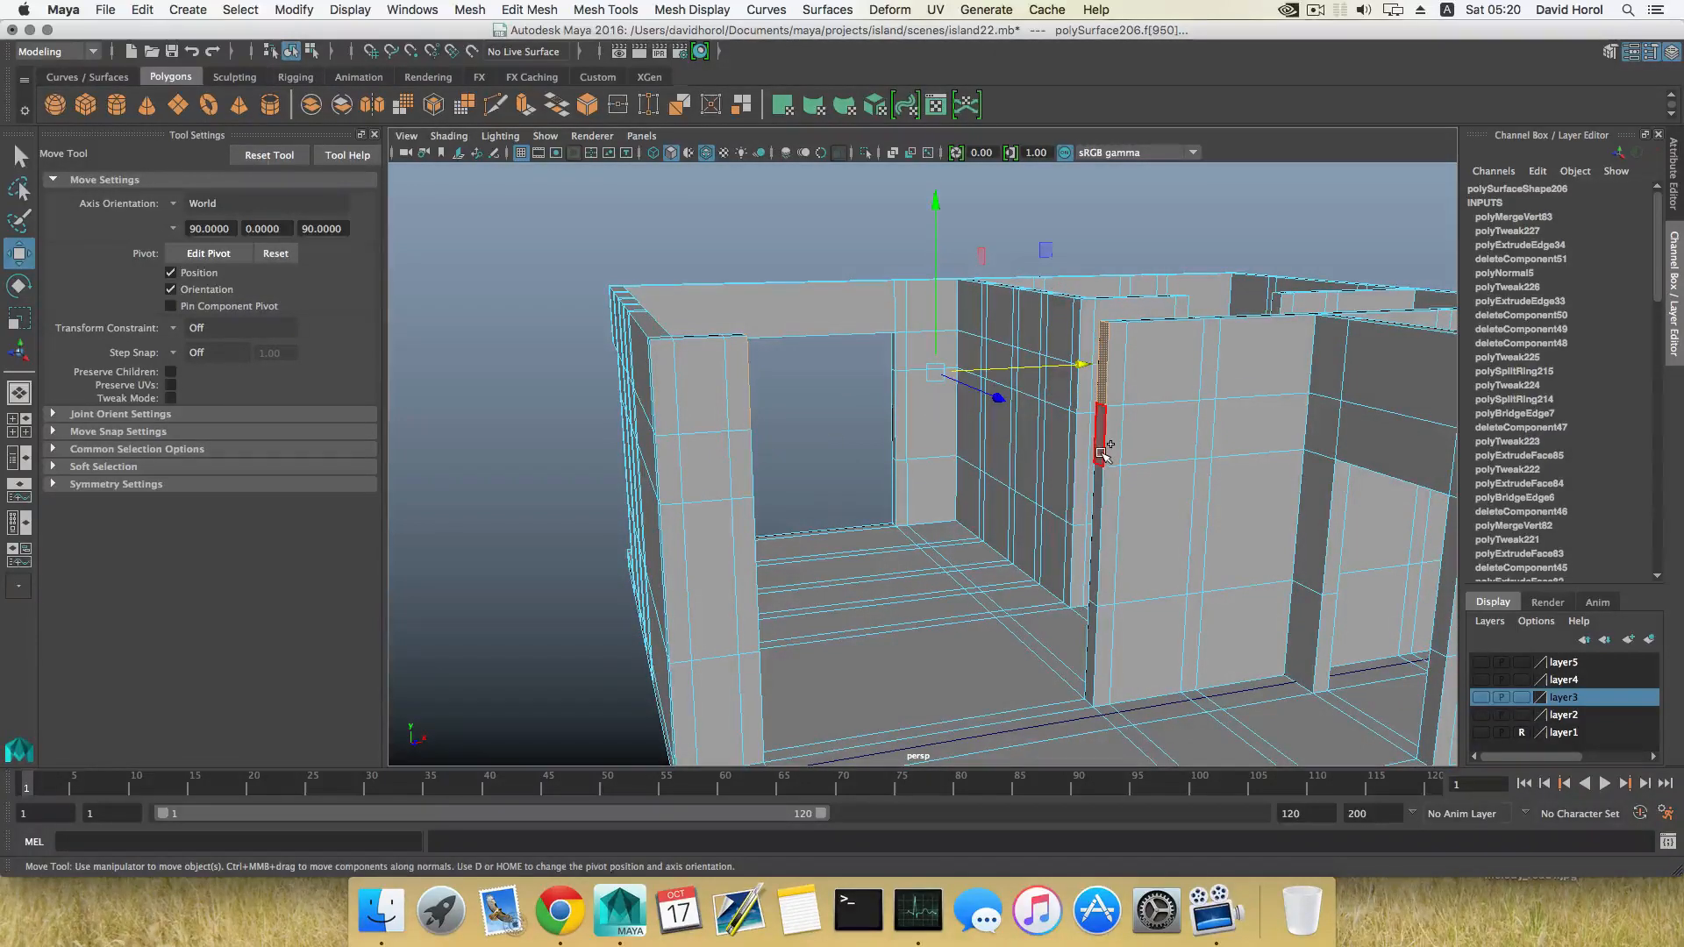
left_click_drag(1103, 454, 912, 408, "alt")
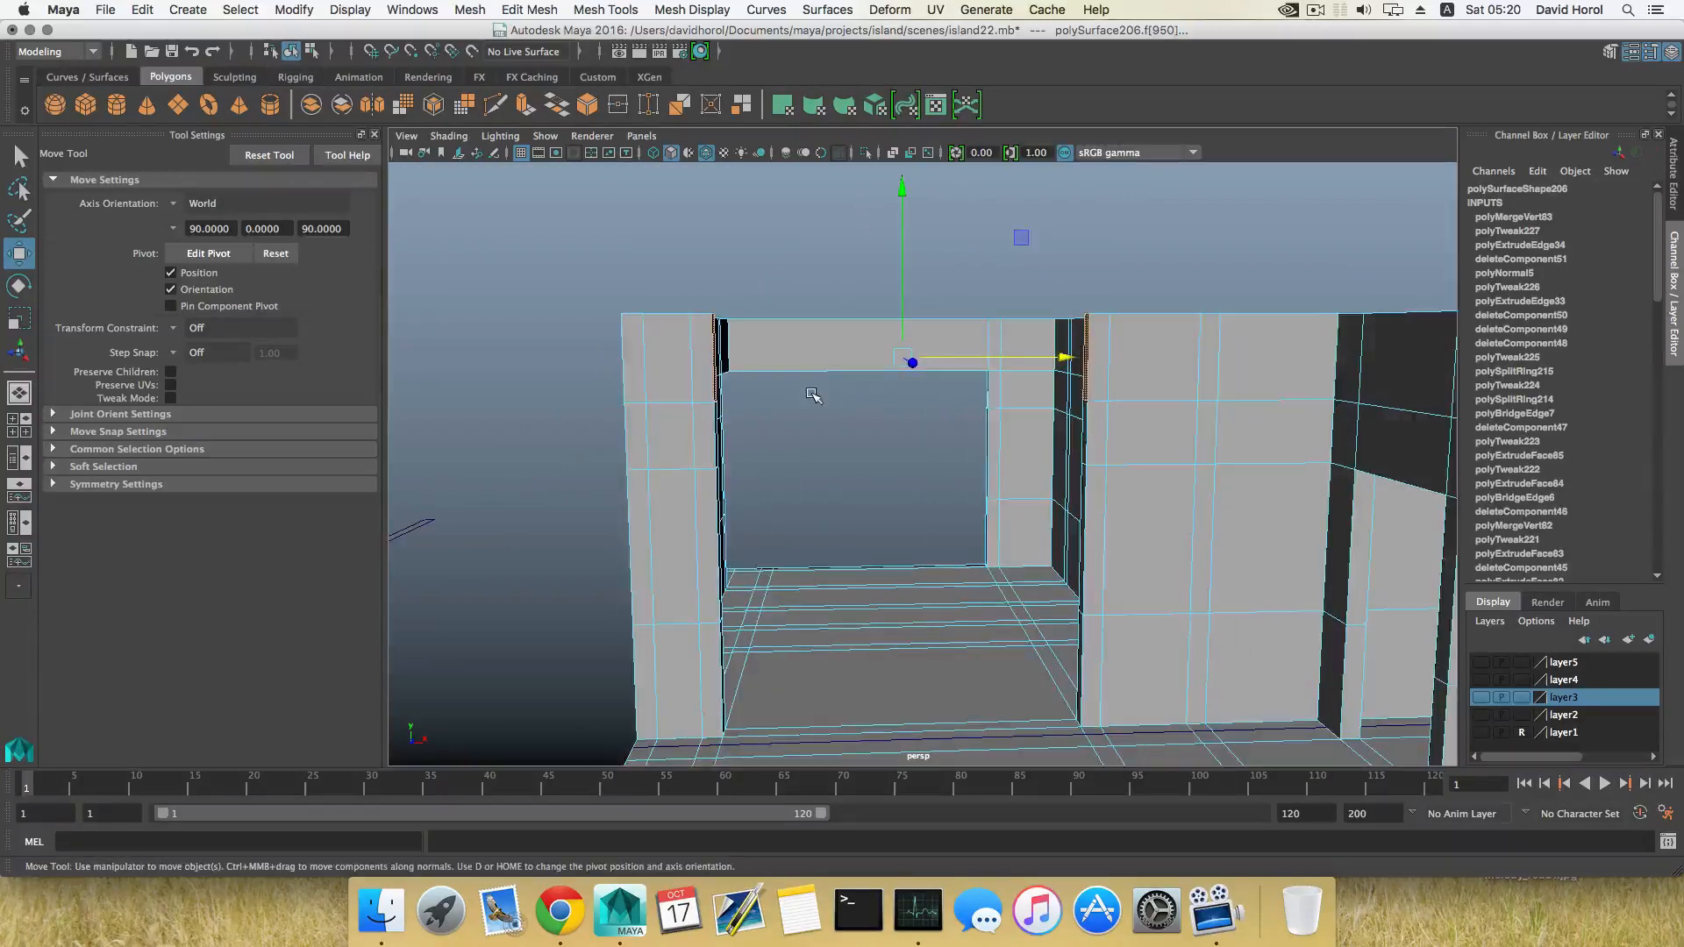
left_click_drag(812, 395, 913, 357, "alt")
left_click(529, 11)
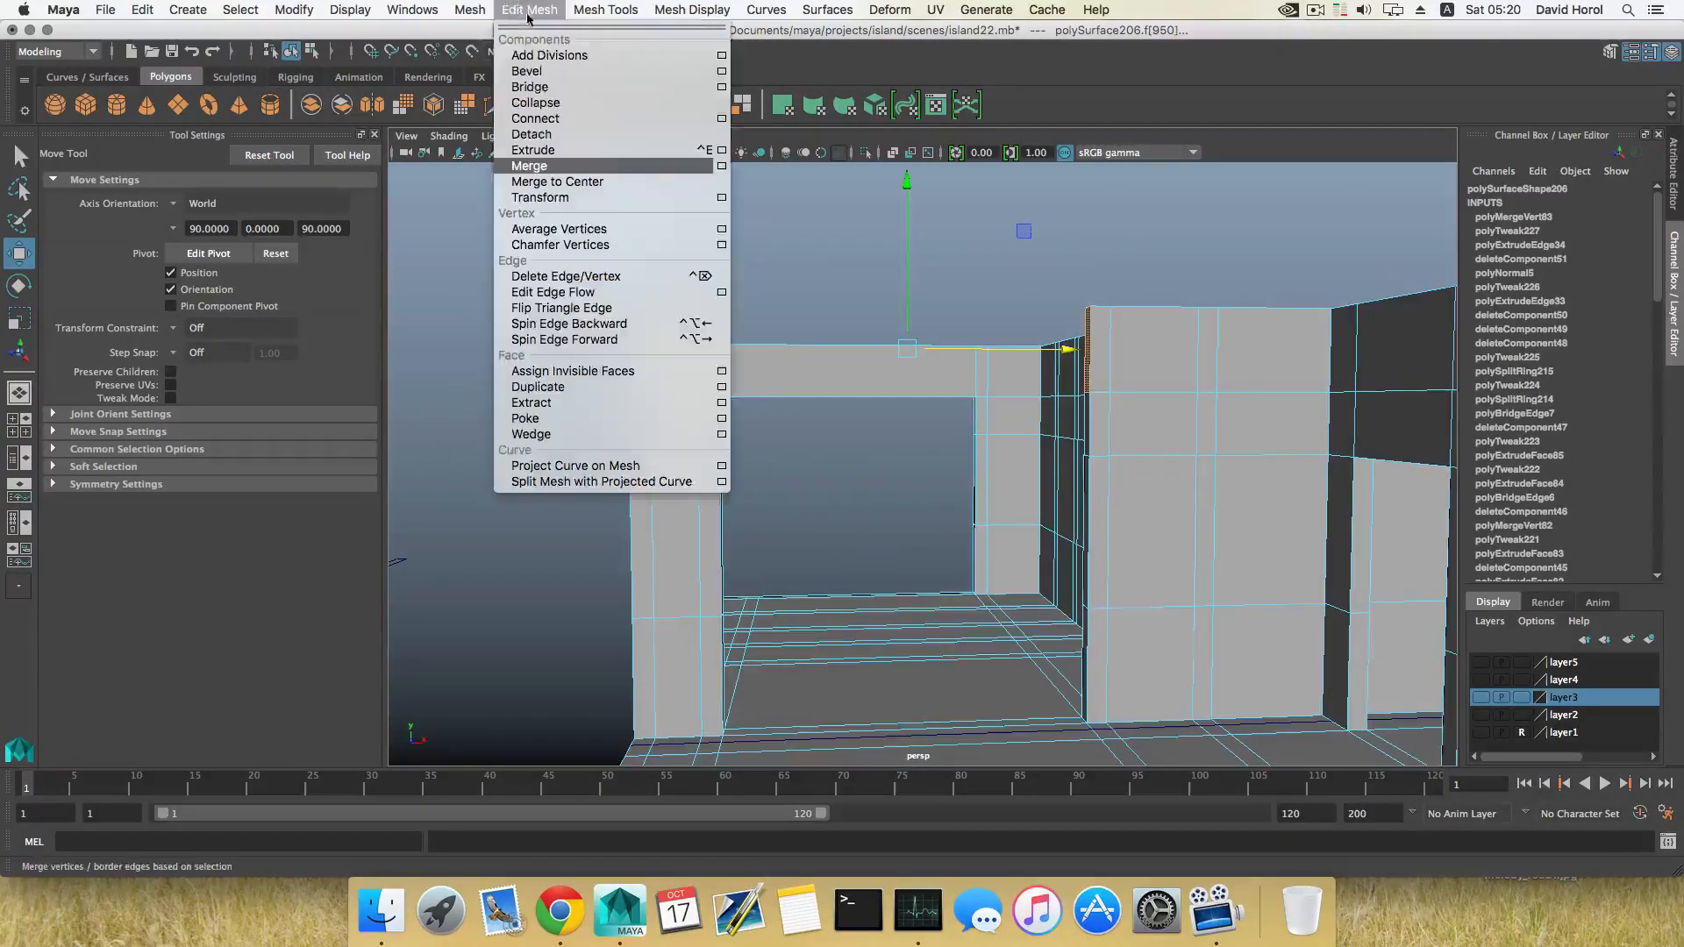
left_click(542, 86)
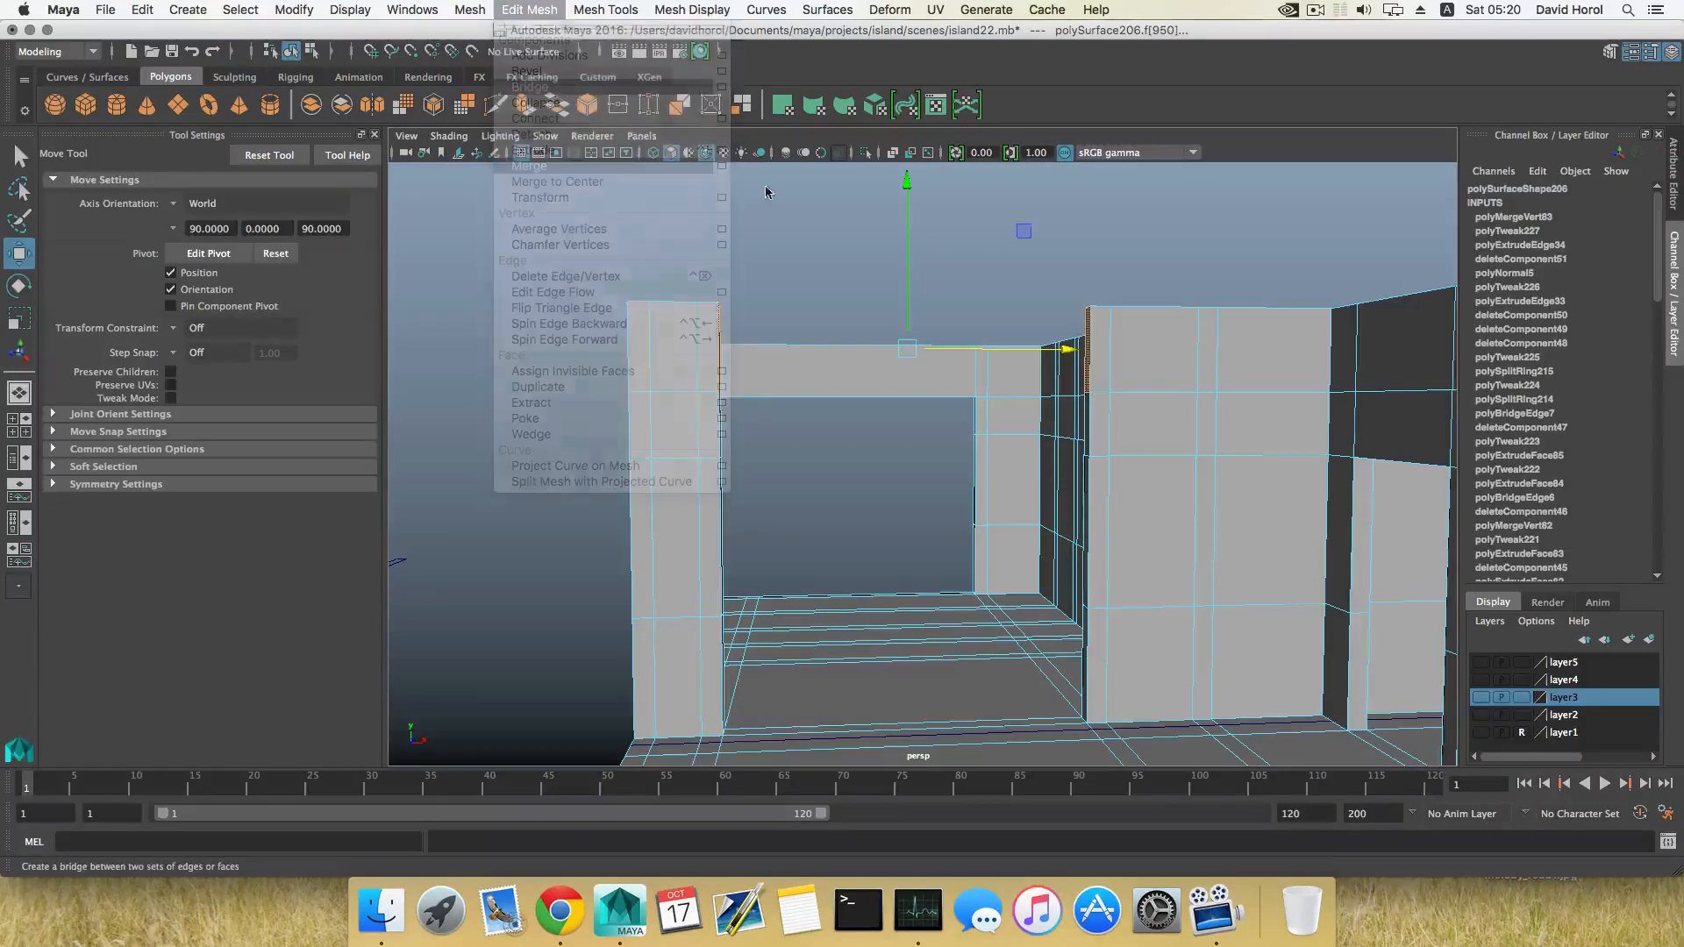
key("F8")
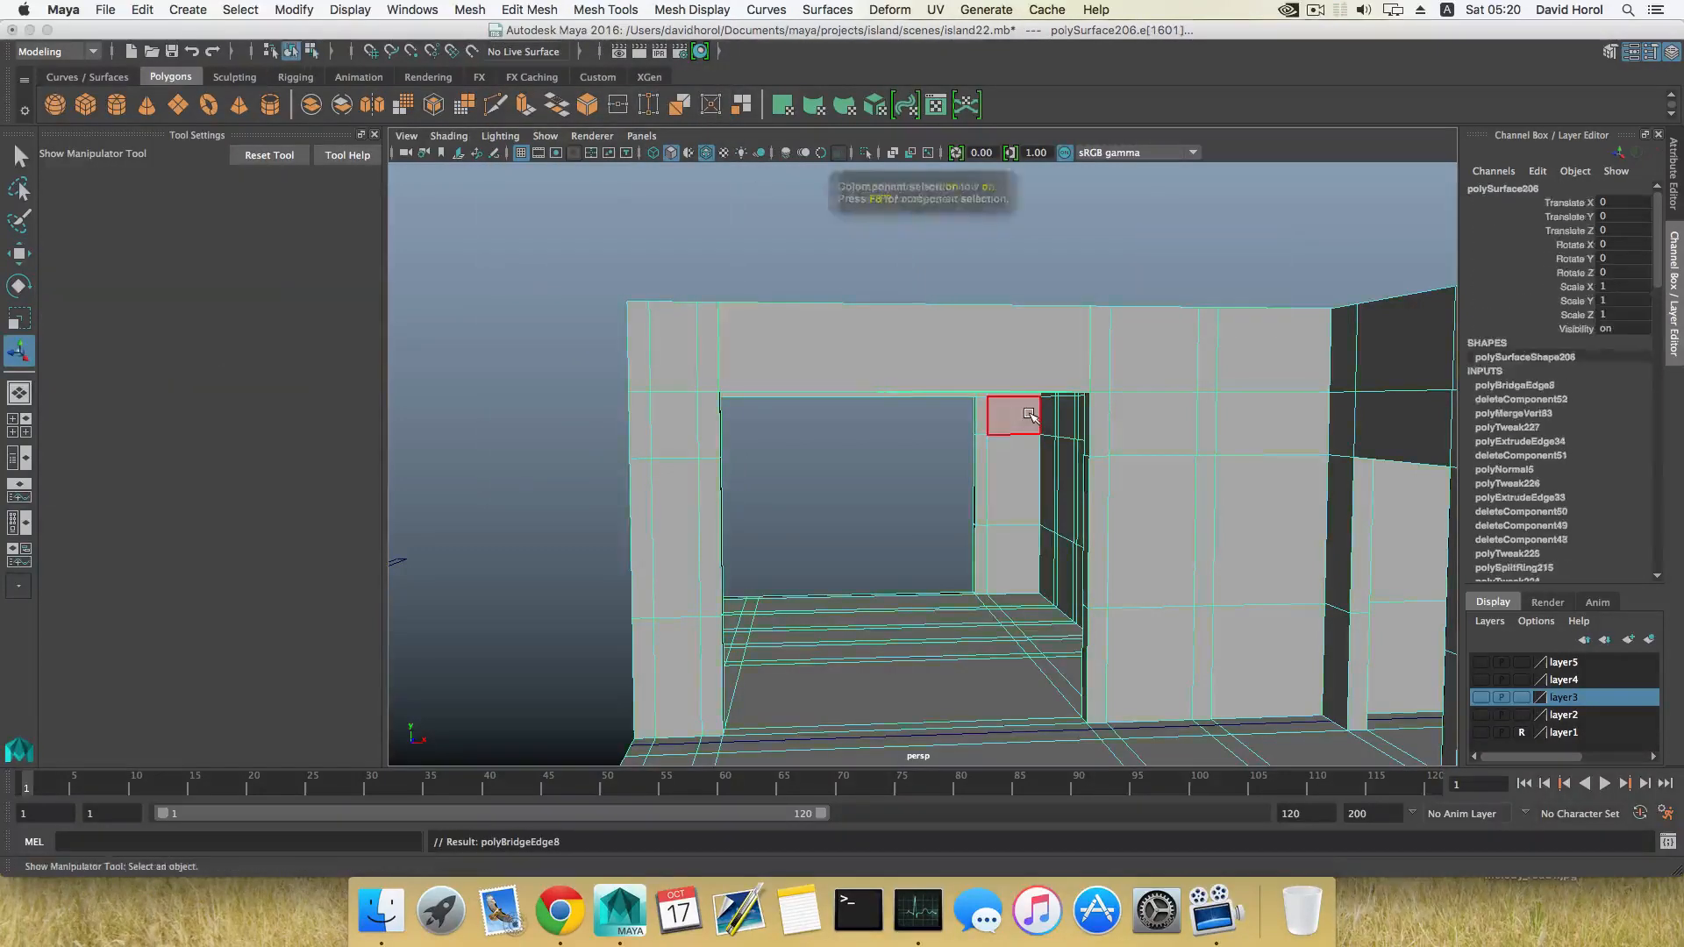
Lower the roof slab onto the top of the walls at Translate Y 16.492.
scroll(1023, 407, "down", 5)
left_click_drag(962, 411, 1065, 430, "alt")
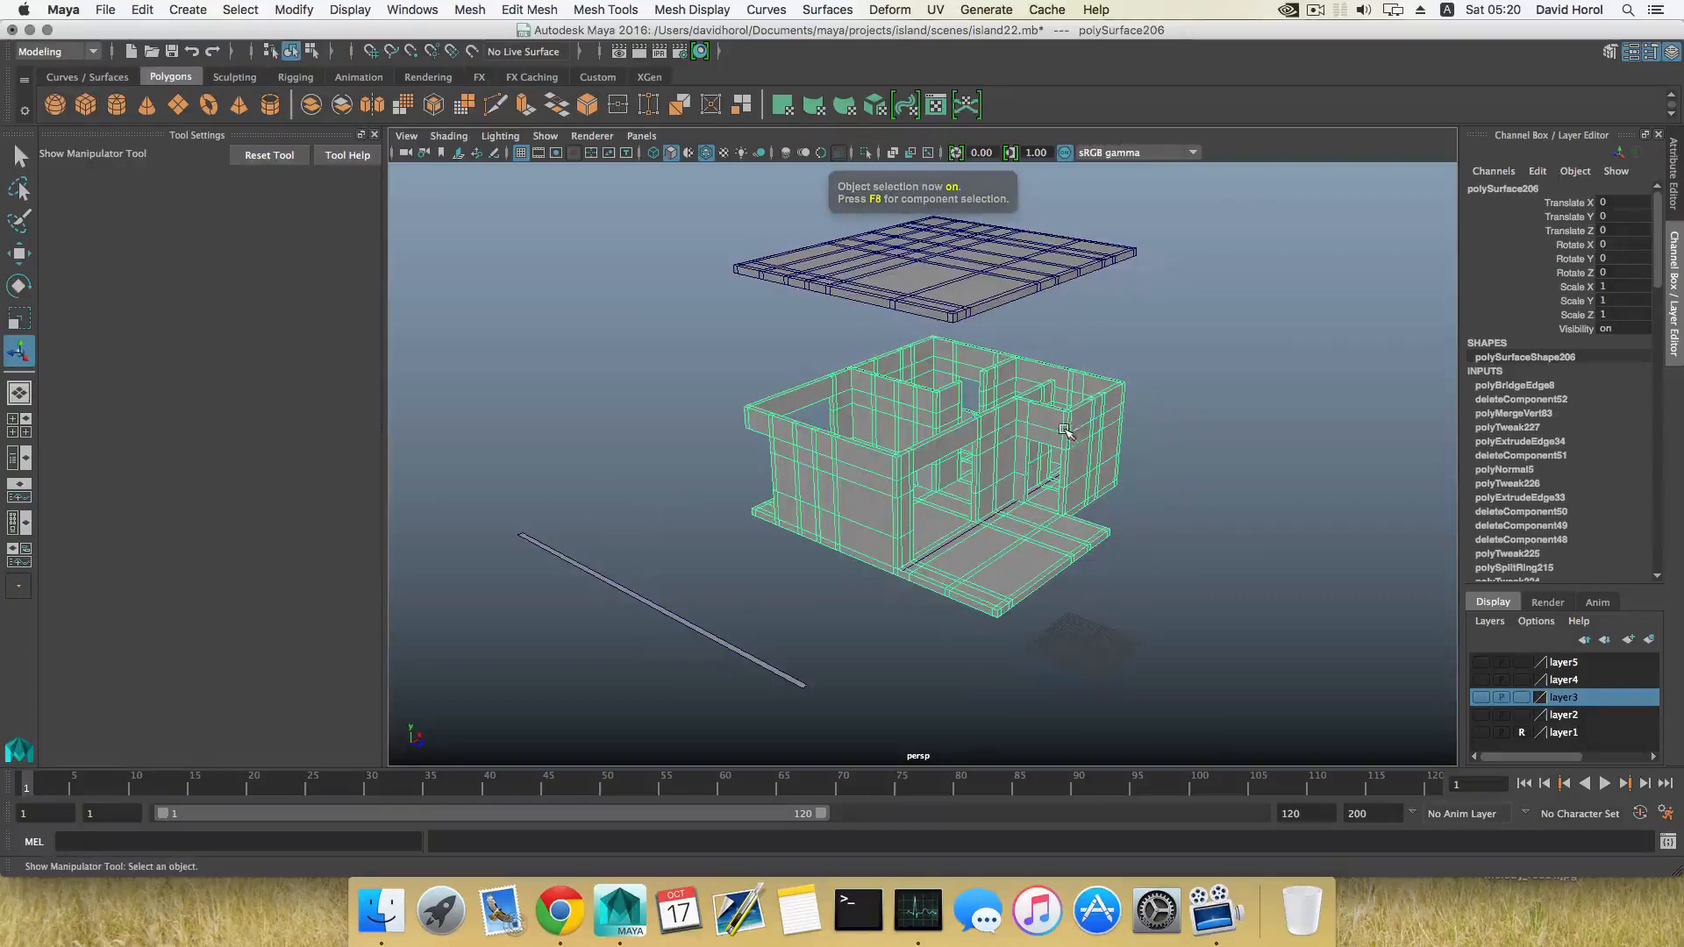
left_click(946, 262)
left_click_drag(945, 262, 937, 224, "alt")
key("w")
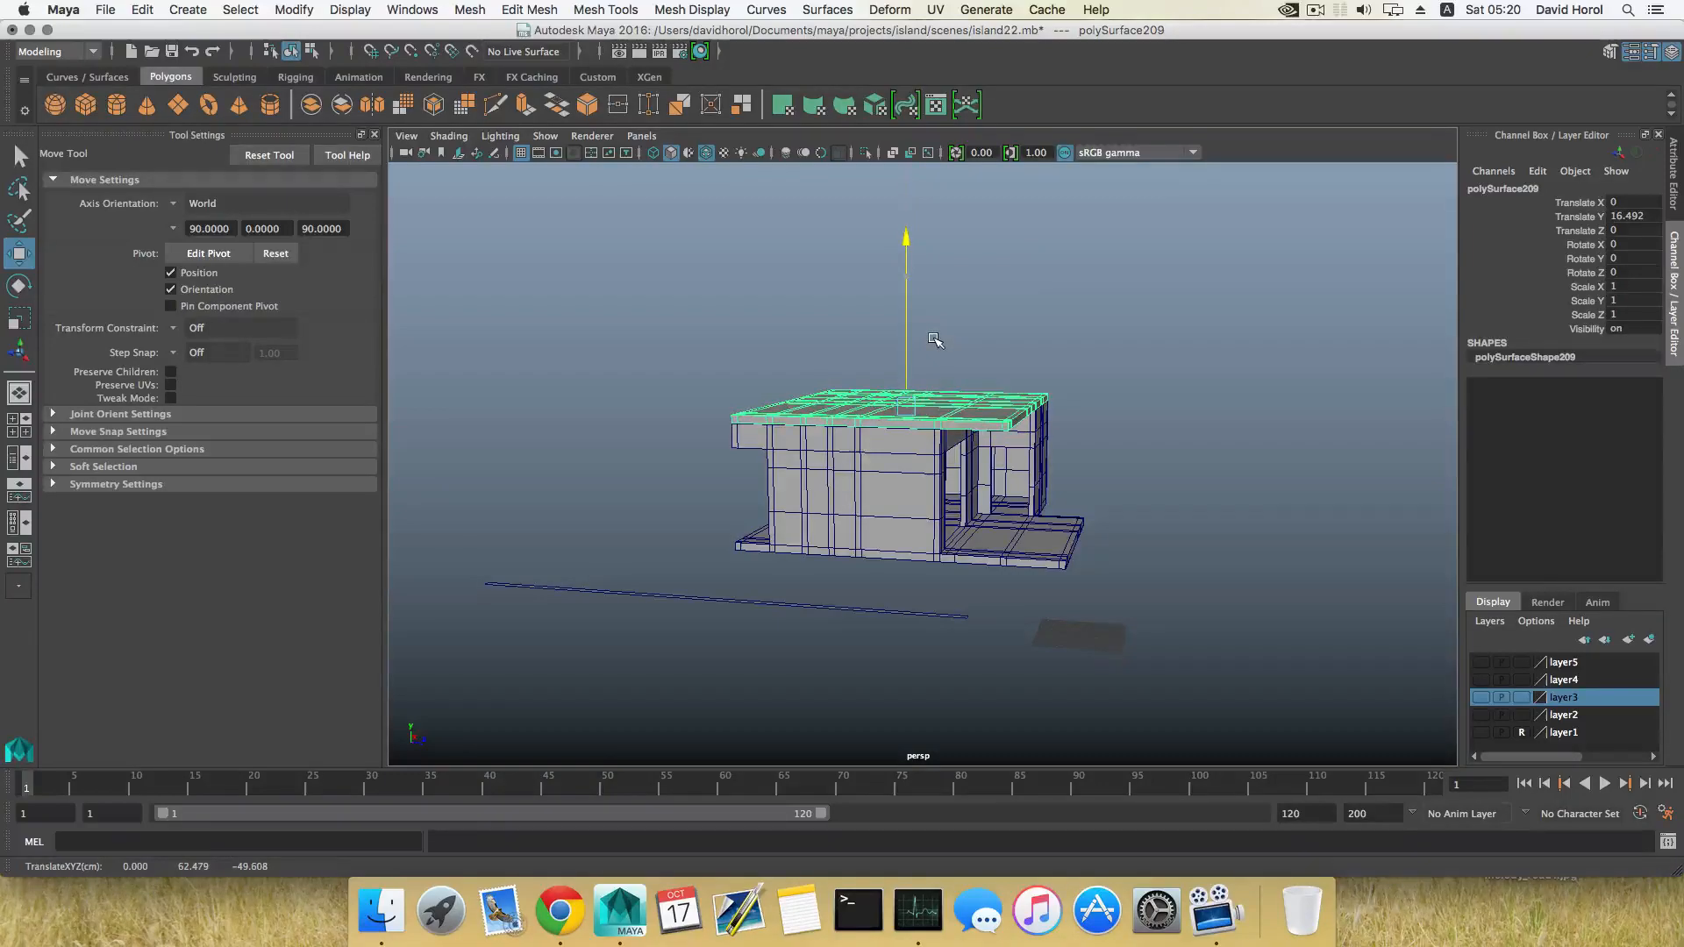
scroll(935, 340, "up", 5)
left_click_drag(1165, 470, 1207, 459, "alt")
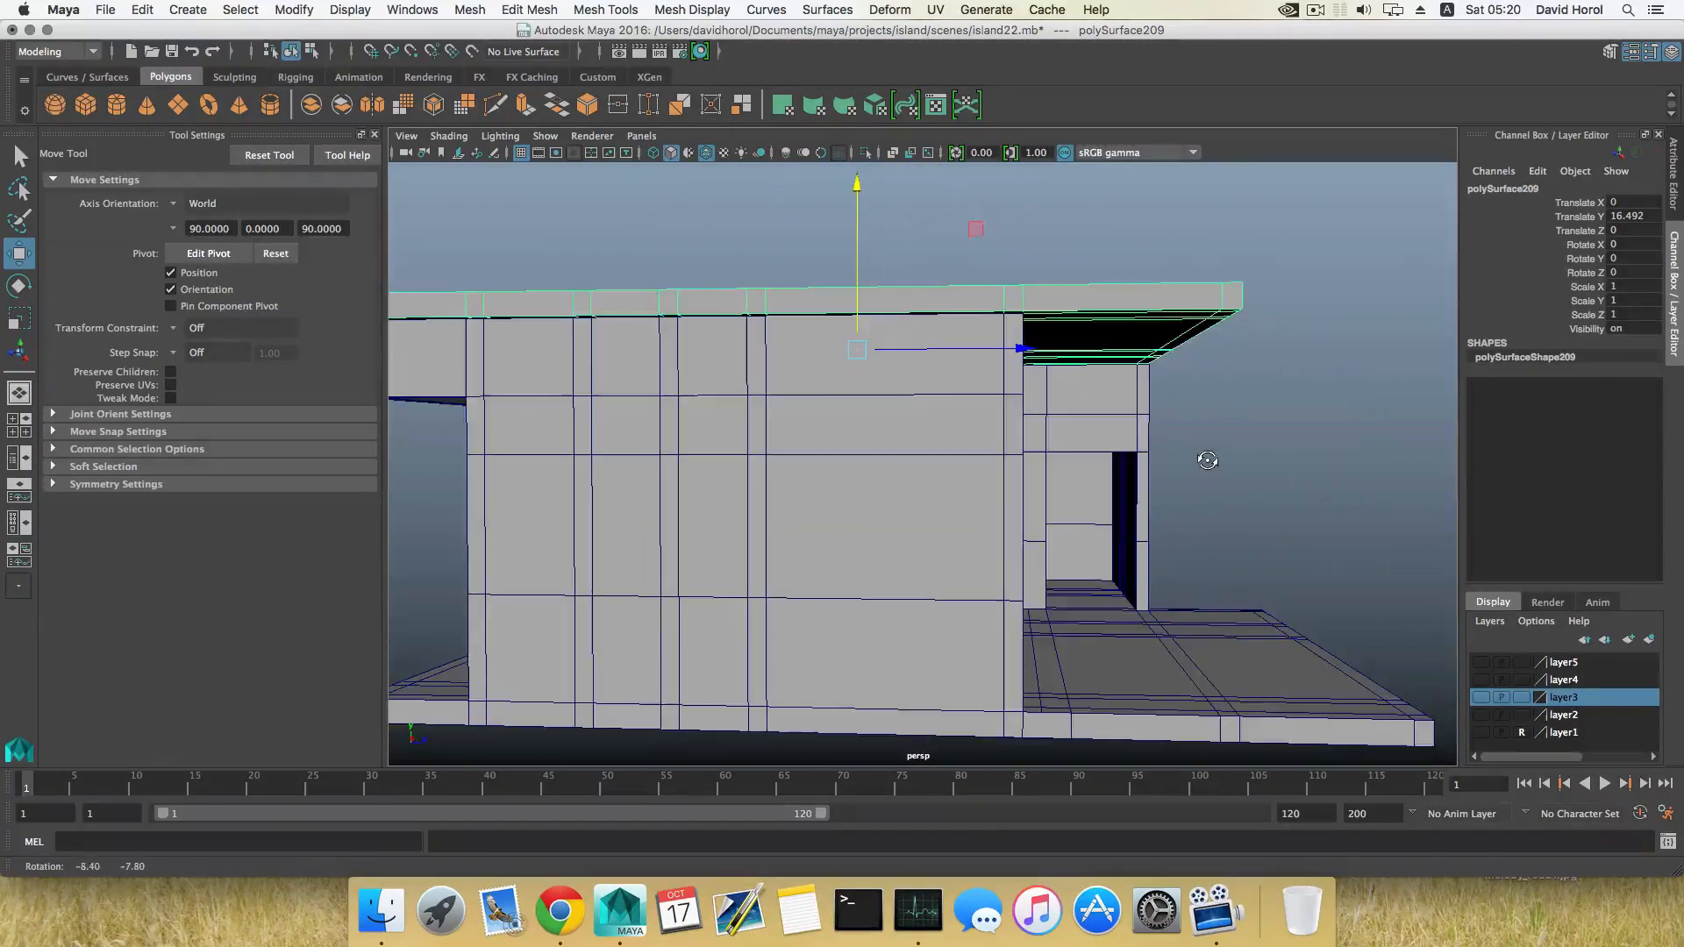
scroll(971, 435, "down", 5)
left_click_drag(971, 424, 1009, 325, "alt")
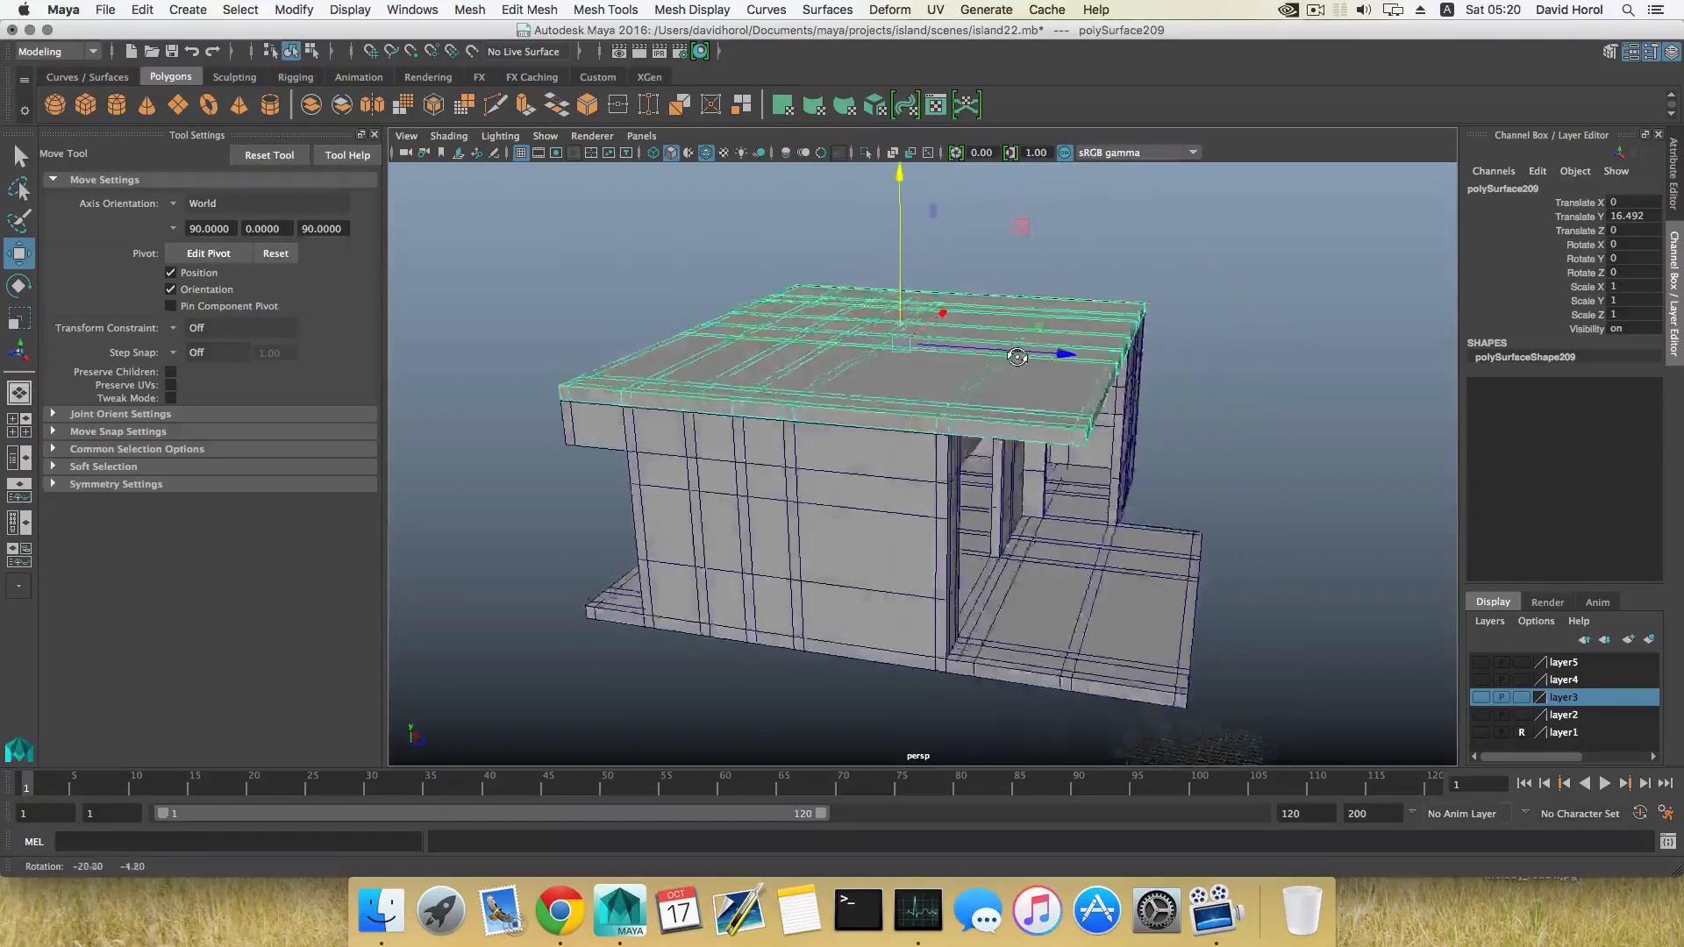
Snap the roof slab's lower corner down onto the wall's top corner at Translate Y 16.413 and deselect it.
left_click_drag(816, 351, 823, 346, "alt")
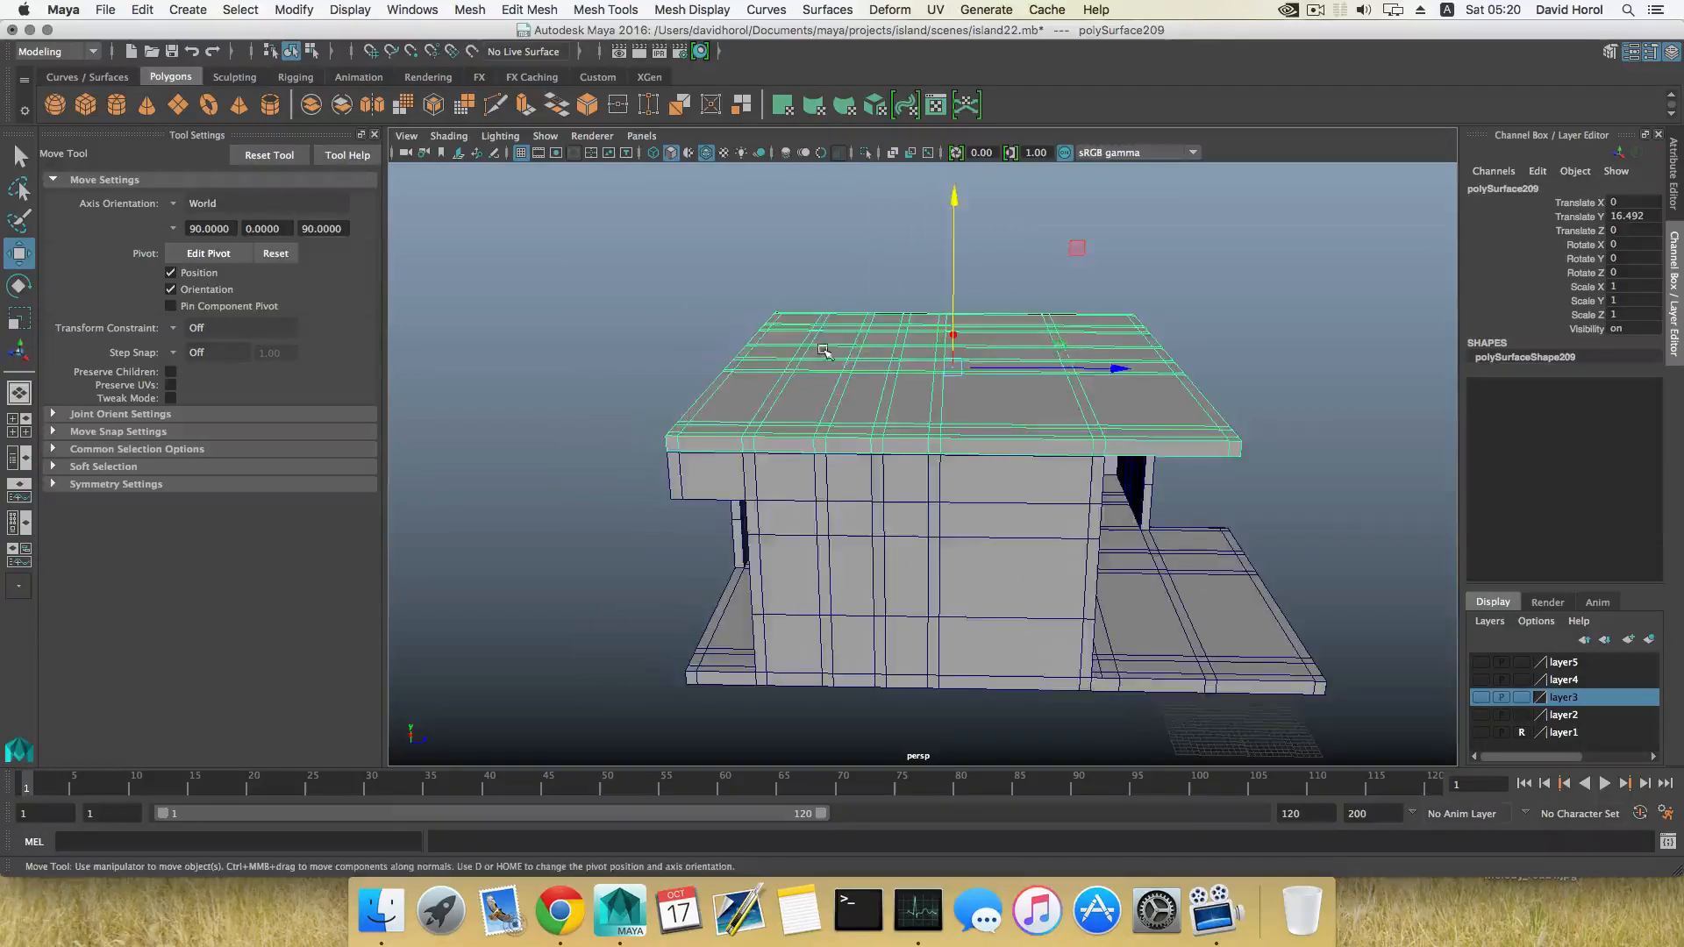
scroll(777, 369, "up", 5)
middle_click_drag(777, 369, 903, 387, "alt")
left_click_drag(903, 387, 1105, 425, "alt")
middle_click_drag(1105, 426, 994, 433, "alt")
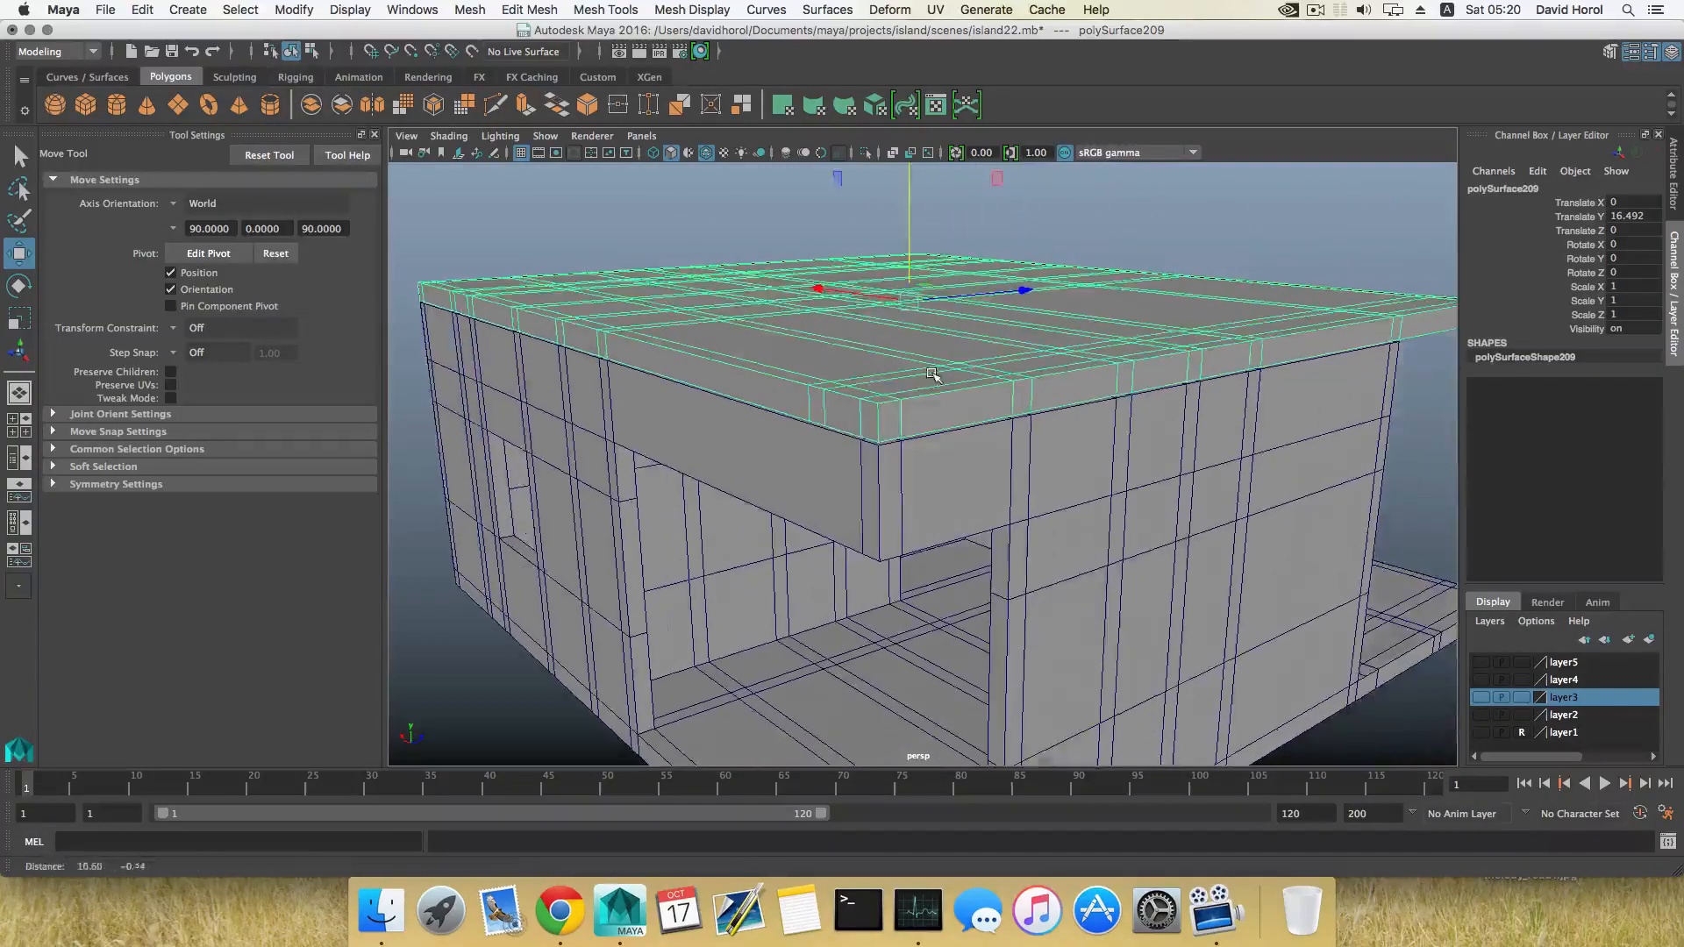
scroll(994, 433, "up", 2)
left_click_drag(994, 434, 899, 422, "alt")
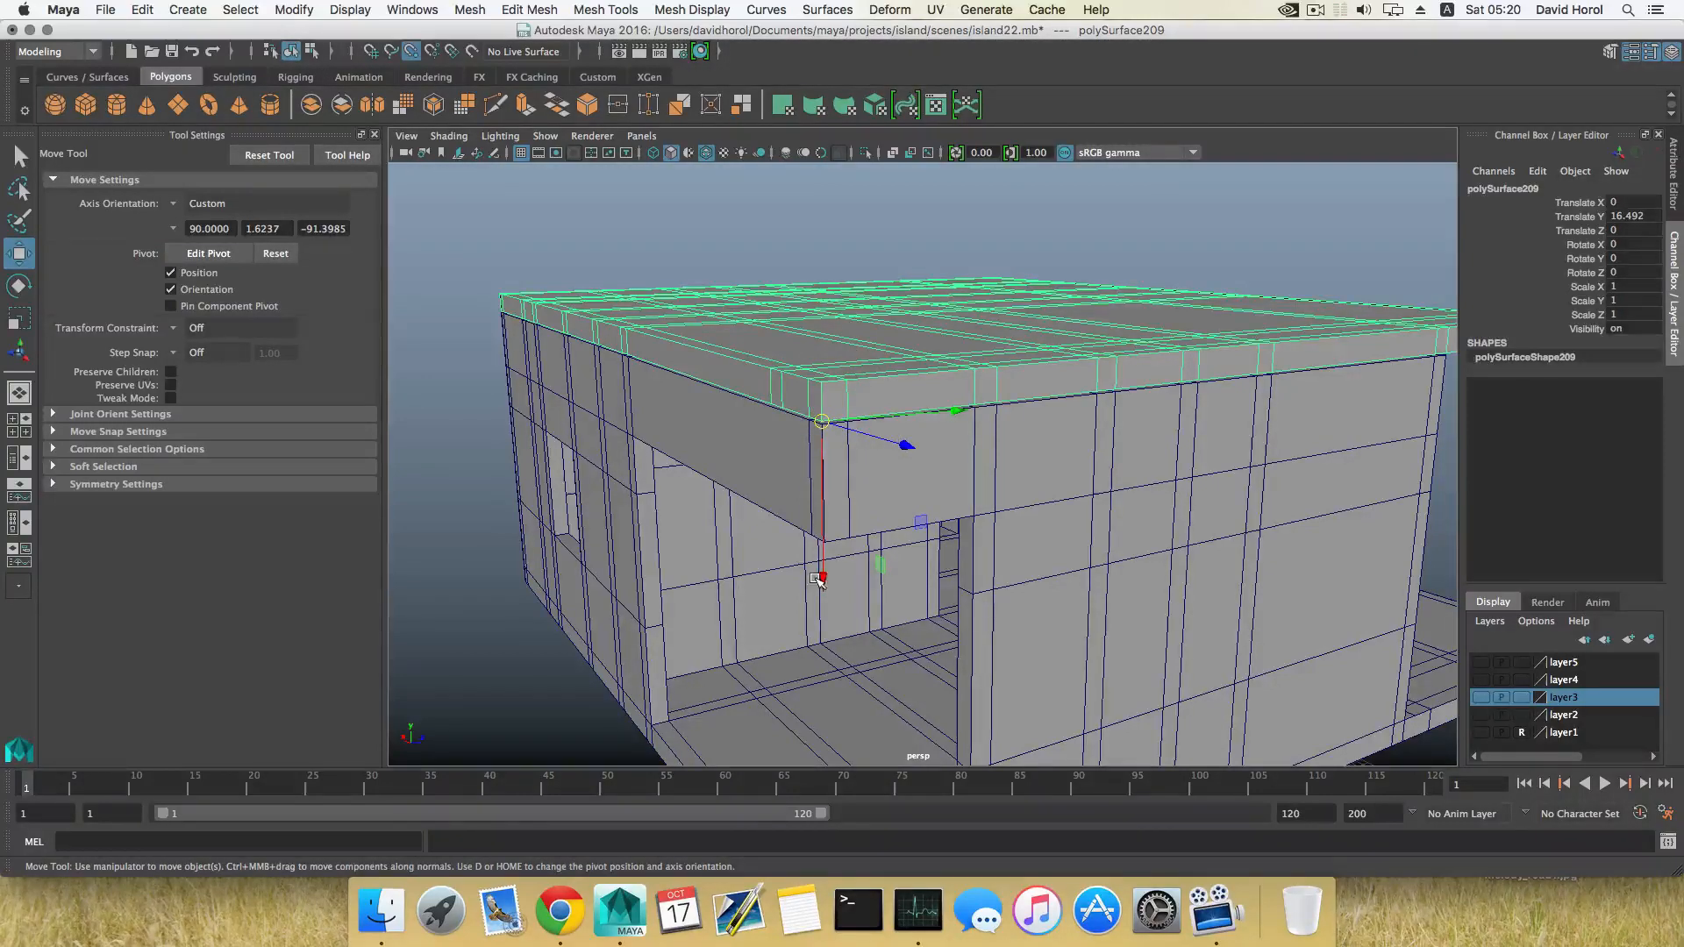
mouse_move(818, 579)
left_mouse_down()
mouse_move(817, 842)
mouse_move(821, 575)
left_mouse_up()
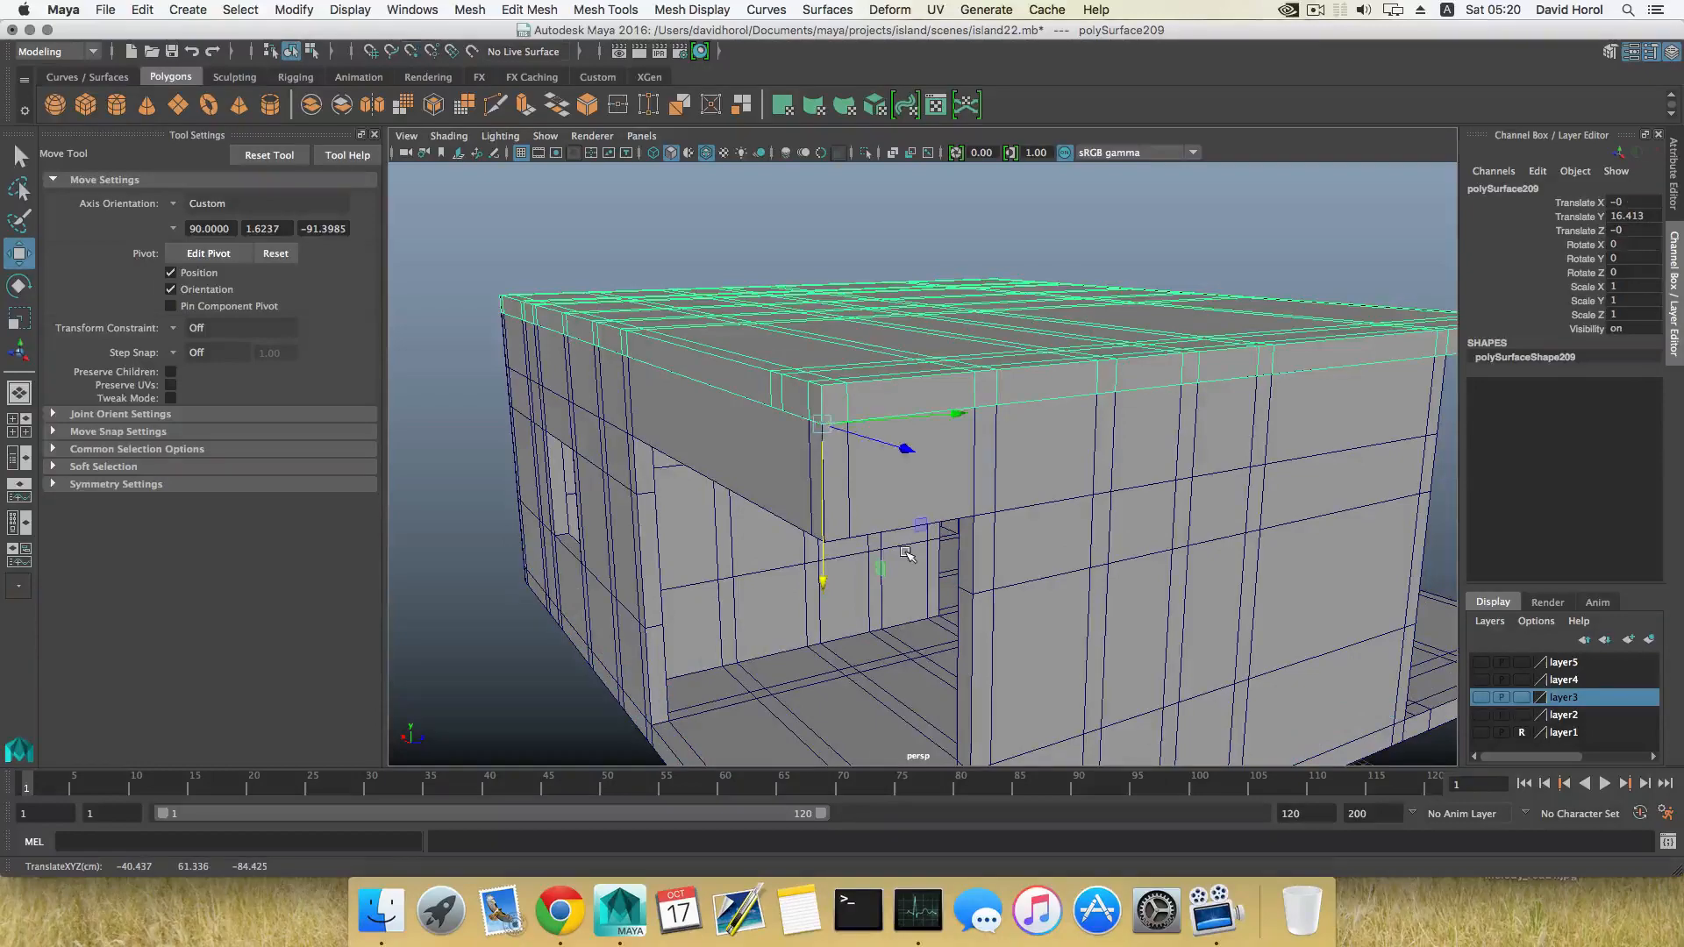
scroll(906, 554, "down", 3)
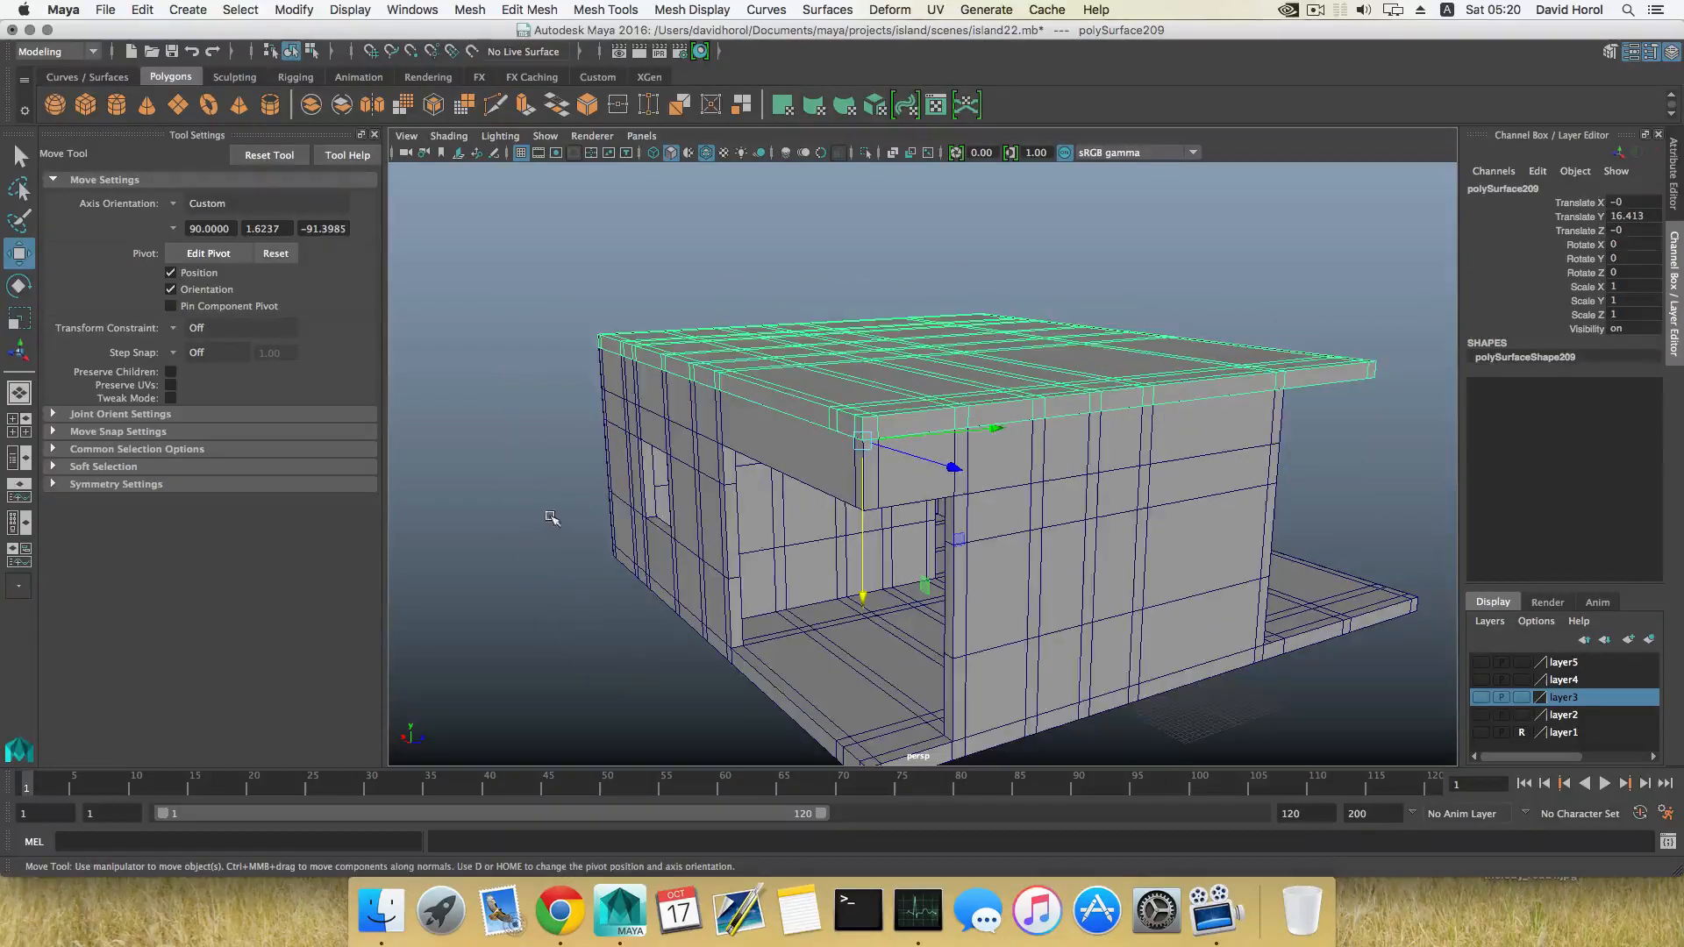
left_click(551, 518)
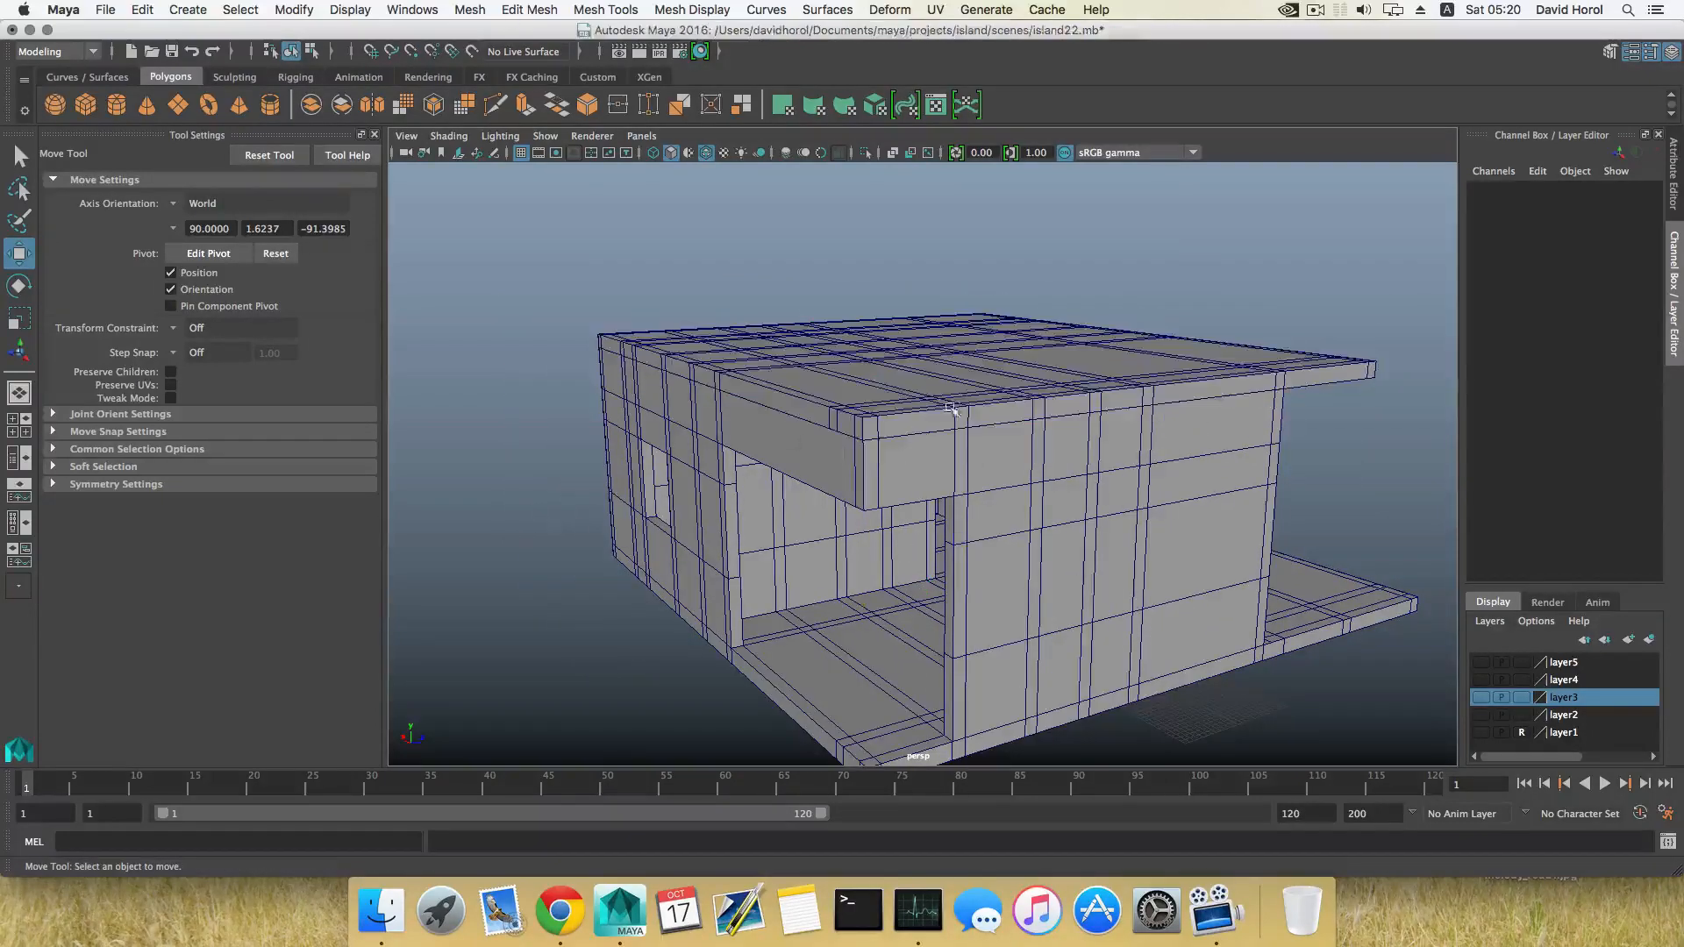
left_click_drag(950, 407, 921, 463, "alt")
scroll(923, 465, "down", 4)
middle_click_drag(902, 471, 855, 497, "alt")
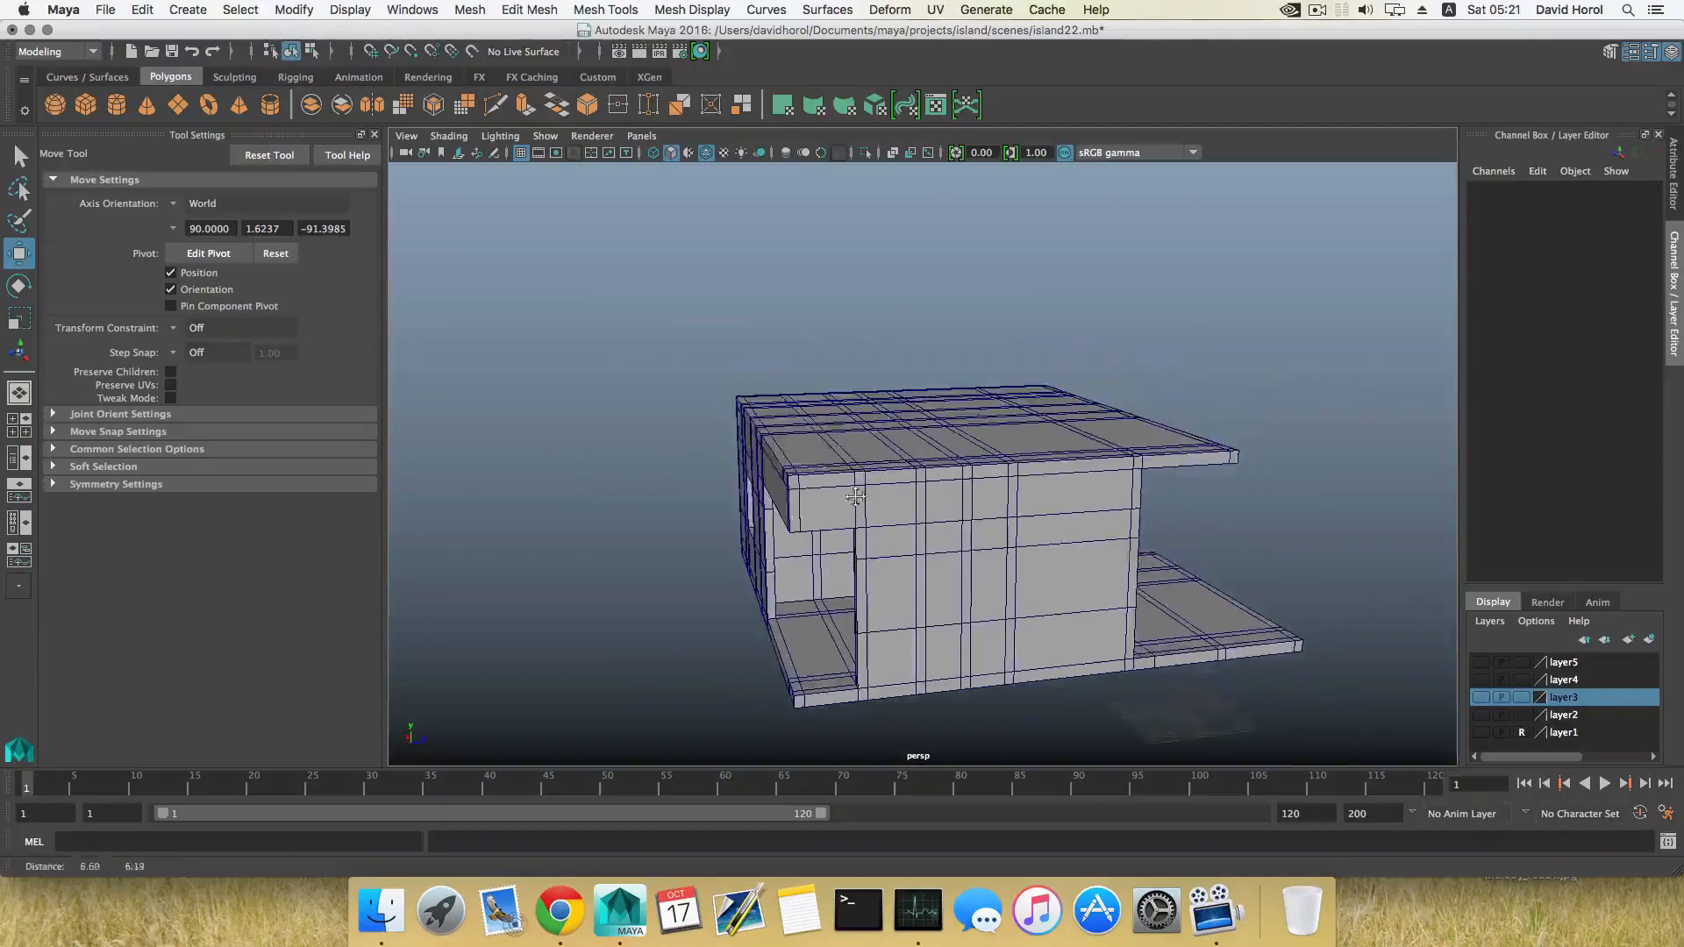
Select the roof slab and inspect its fit on the walls from all sides and from inside the building.
left_click(879, 445)
left_click_drag(879, 456, 666, 491, "alt")
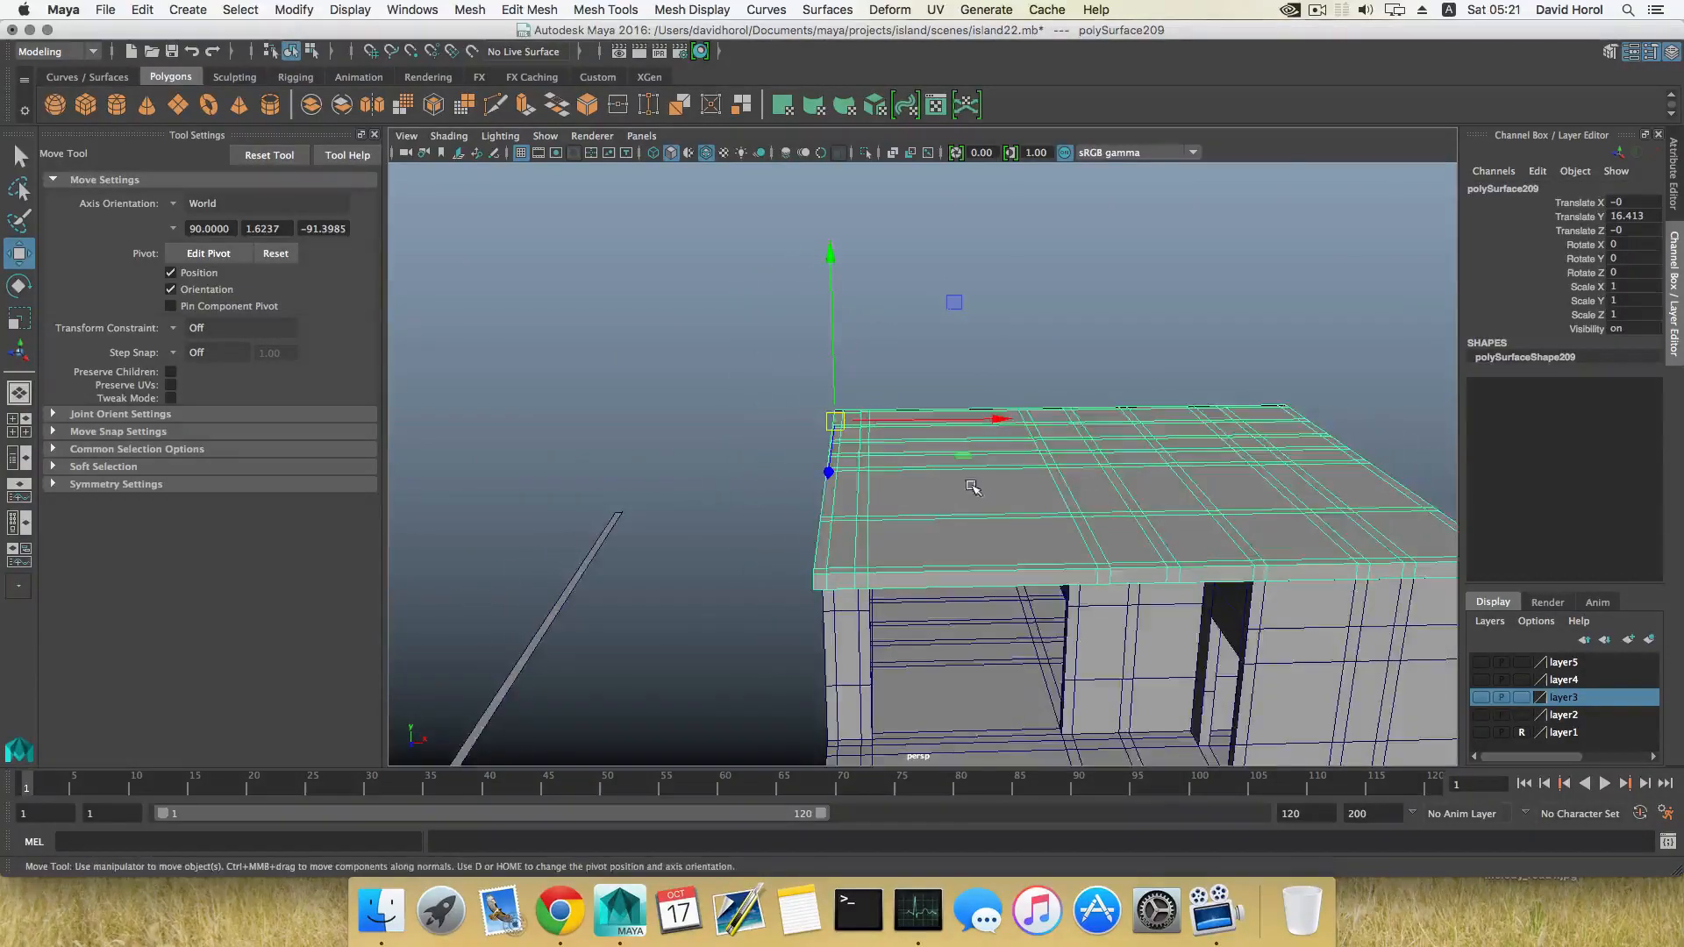
left_click_drag(974, 488, 785, 519, "alt")
scroll(816, 583, "up", 6)
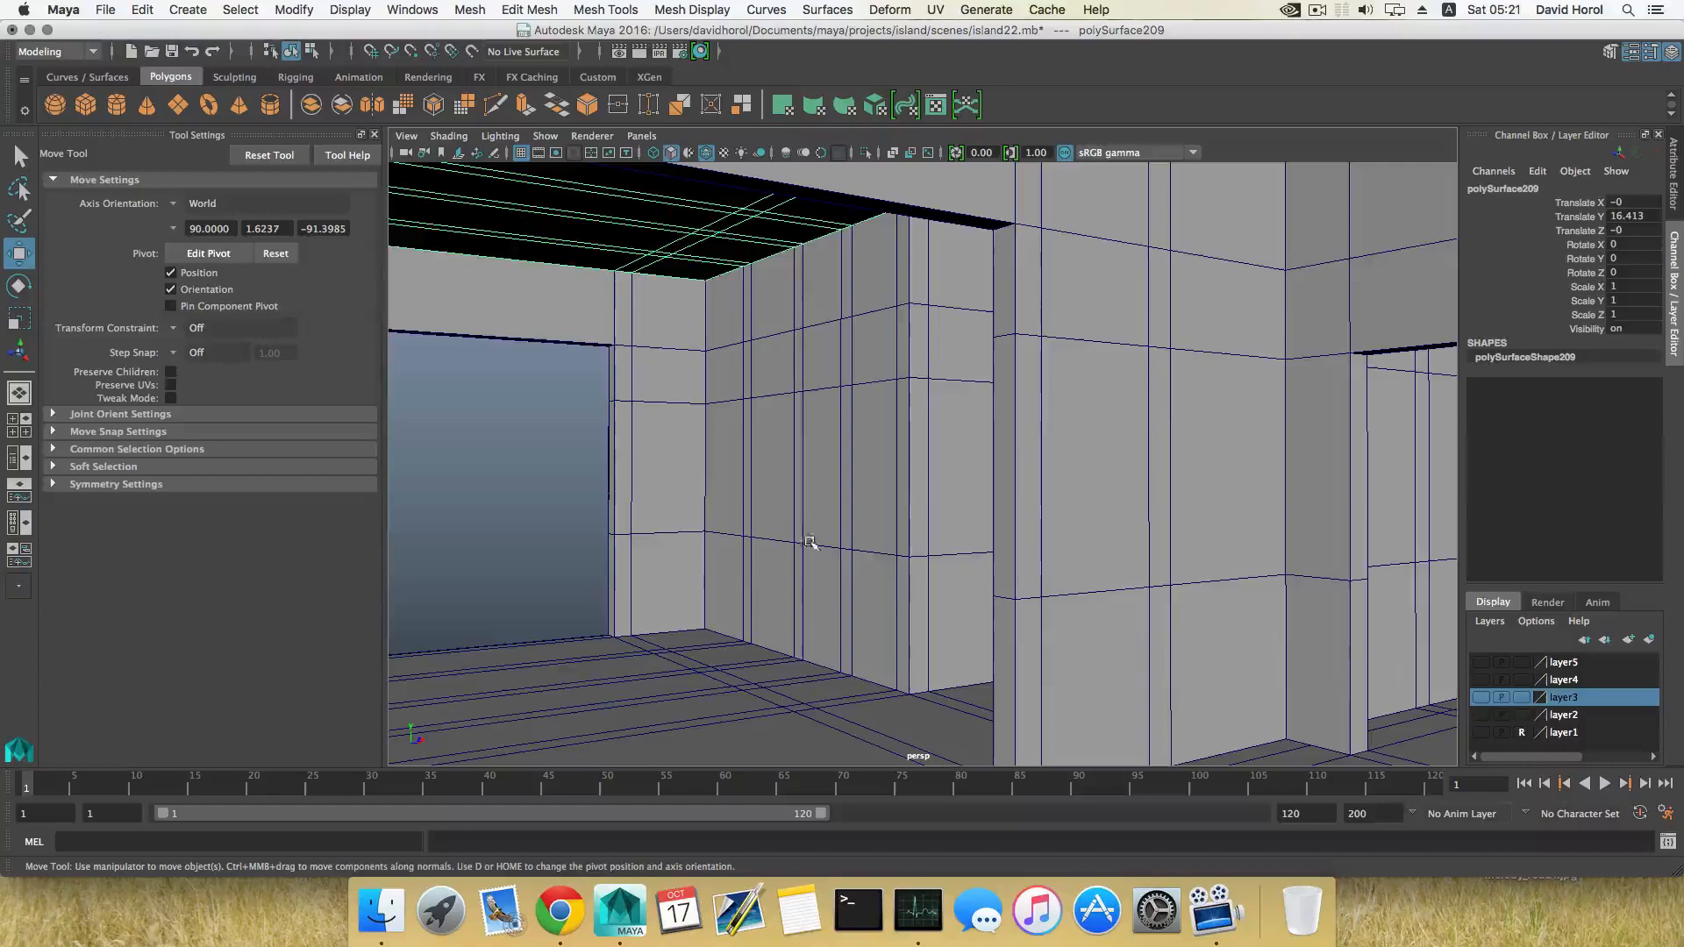
scroll(687, 465, "down", 8)
left_click_drag(718, 549, 838, 518, "alt")
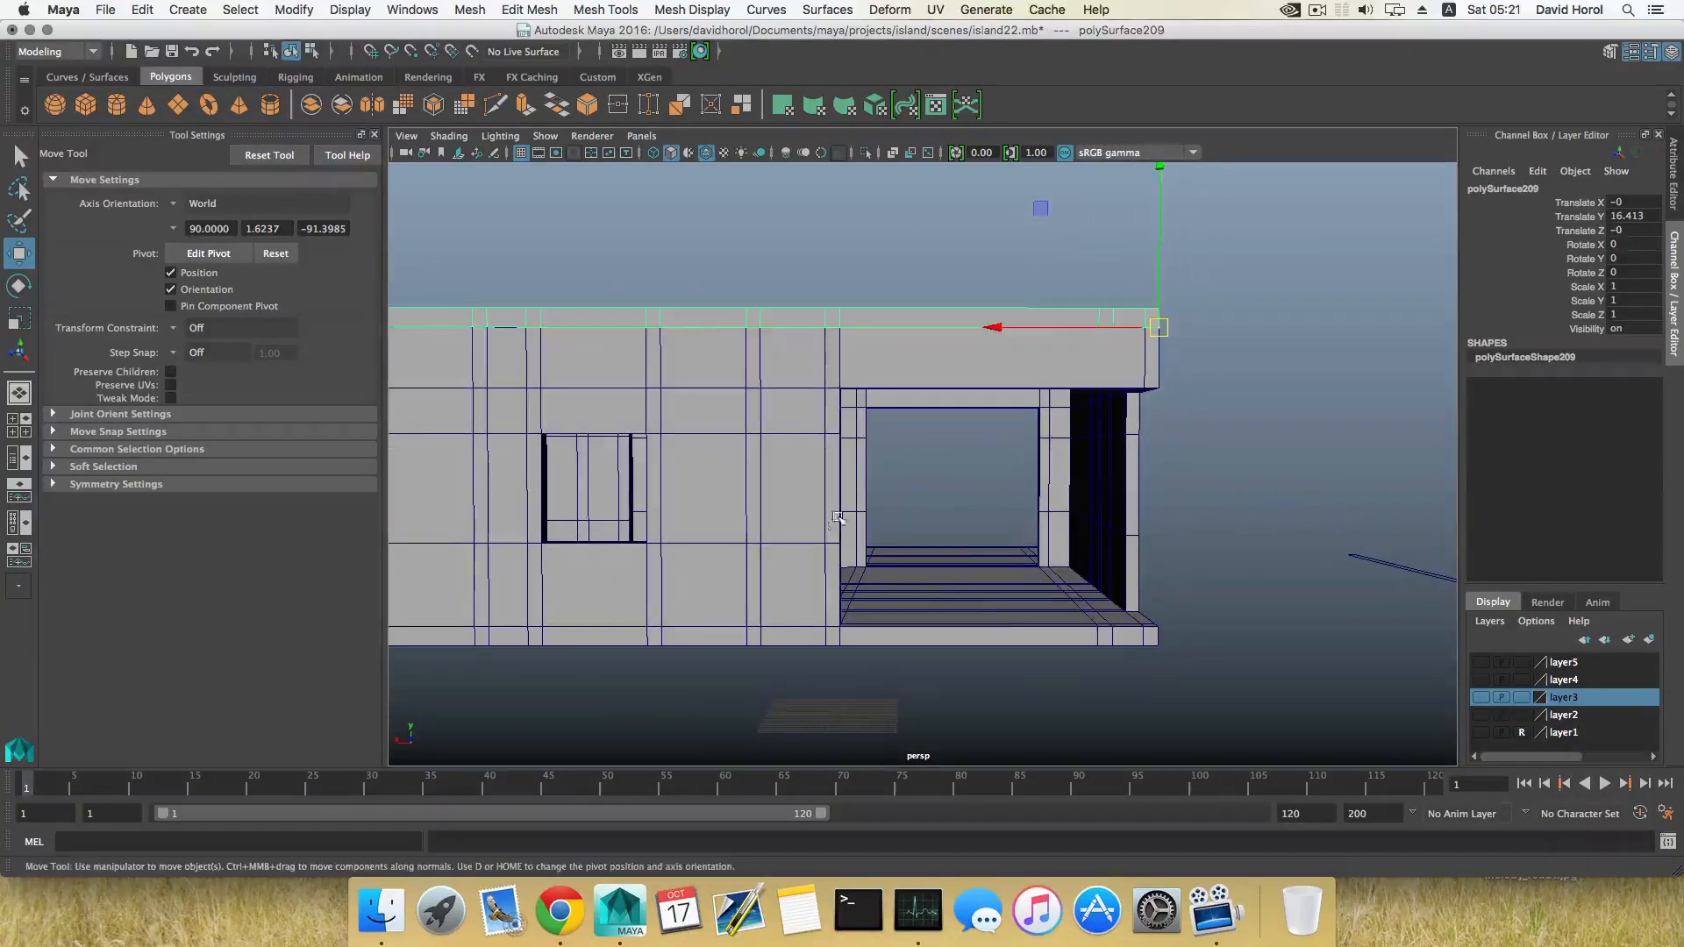
left_click_drag(977, 520, 618, 532, "alt")
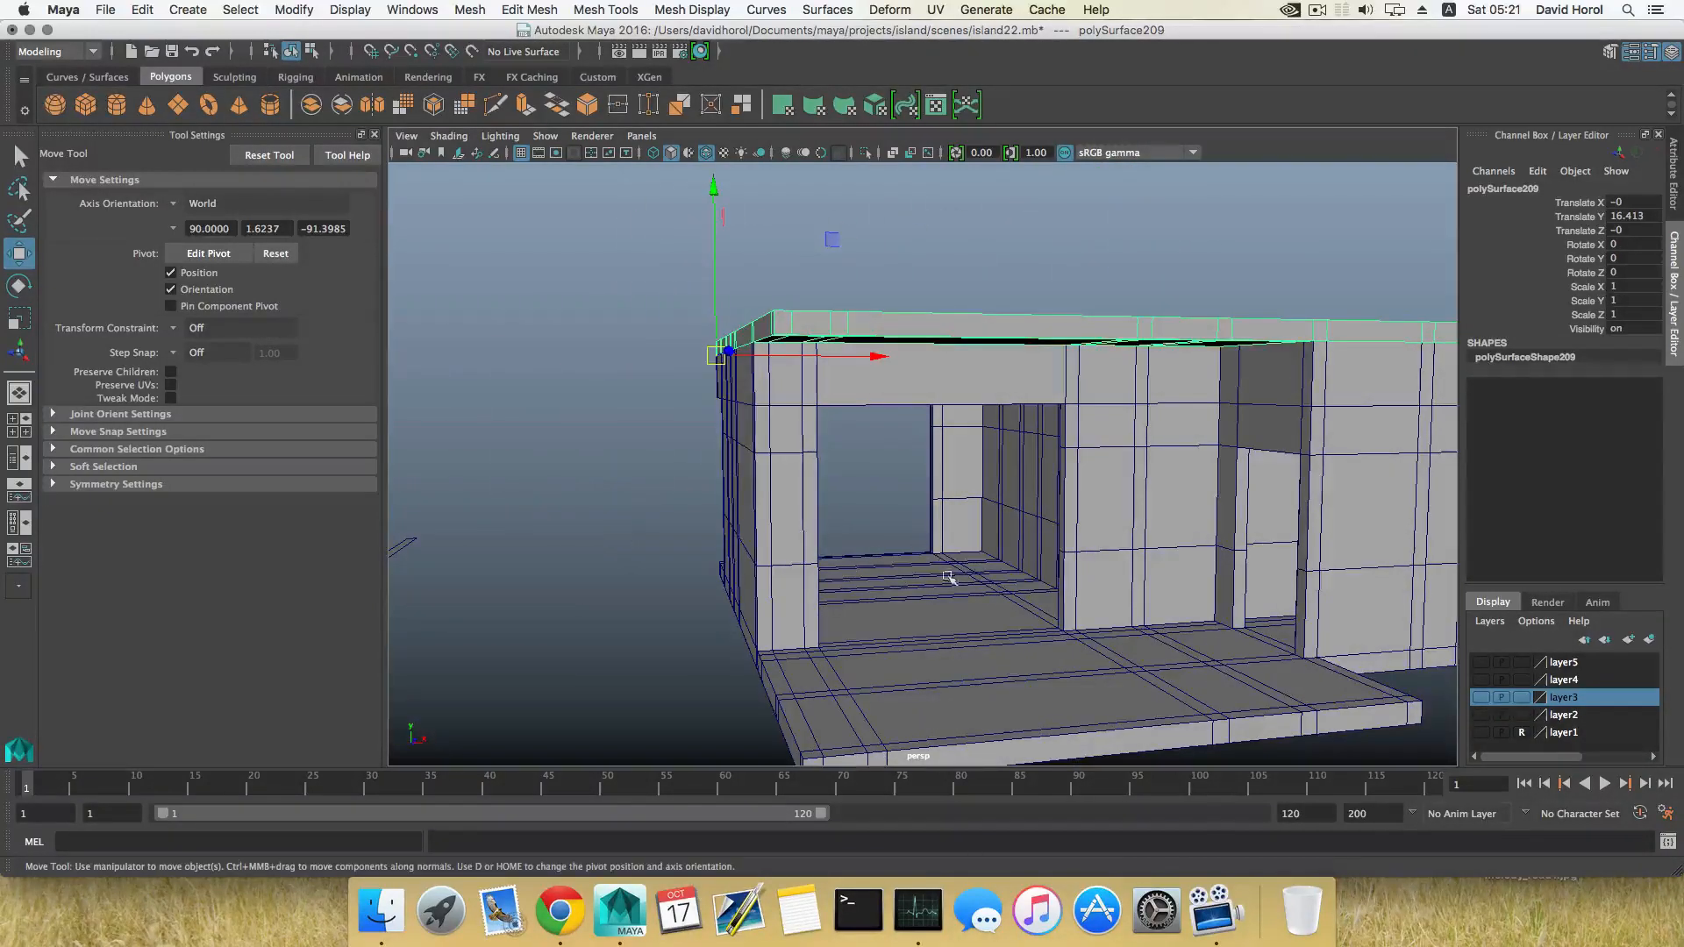
left_click_drag(983, 553, 1046, 507, "alt")
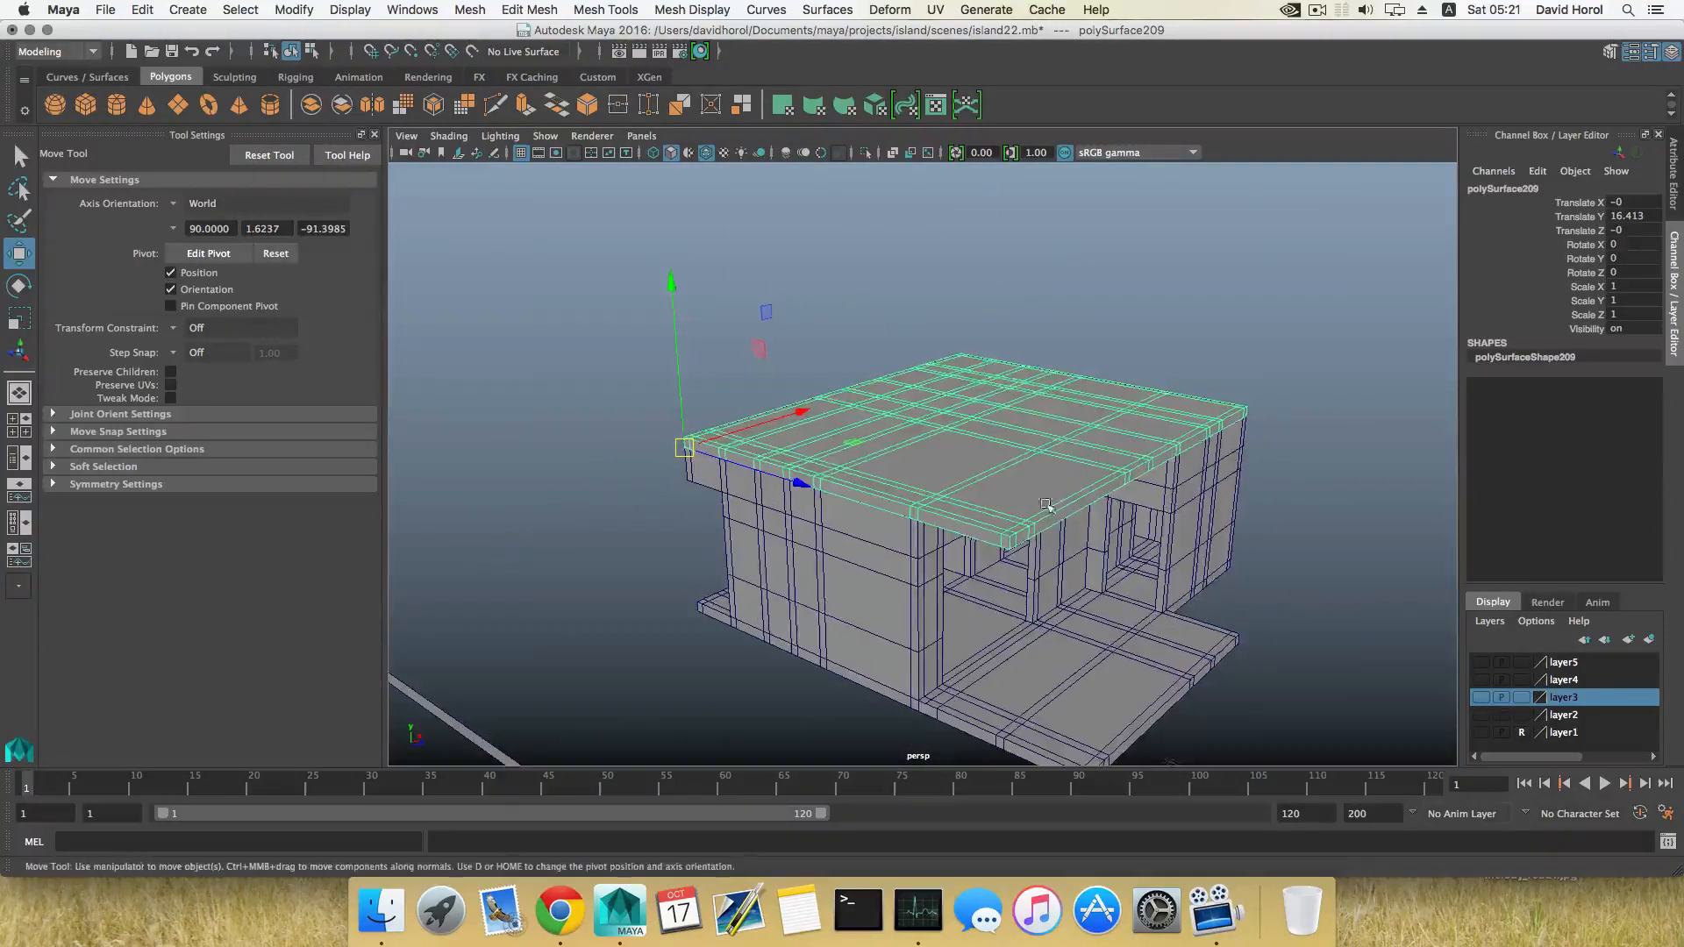
left_click_drag(947, 304, 698, 428, "alt")
left_click_drag(833, 413, 798, 366, "alt")
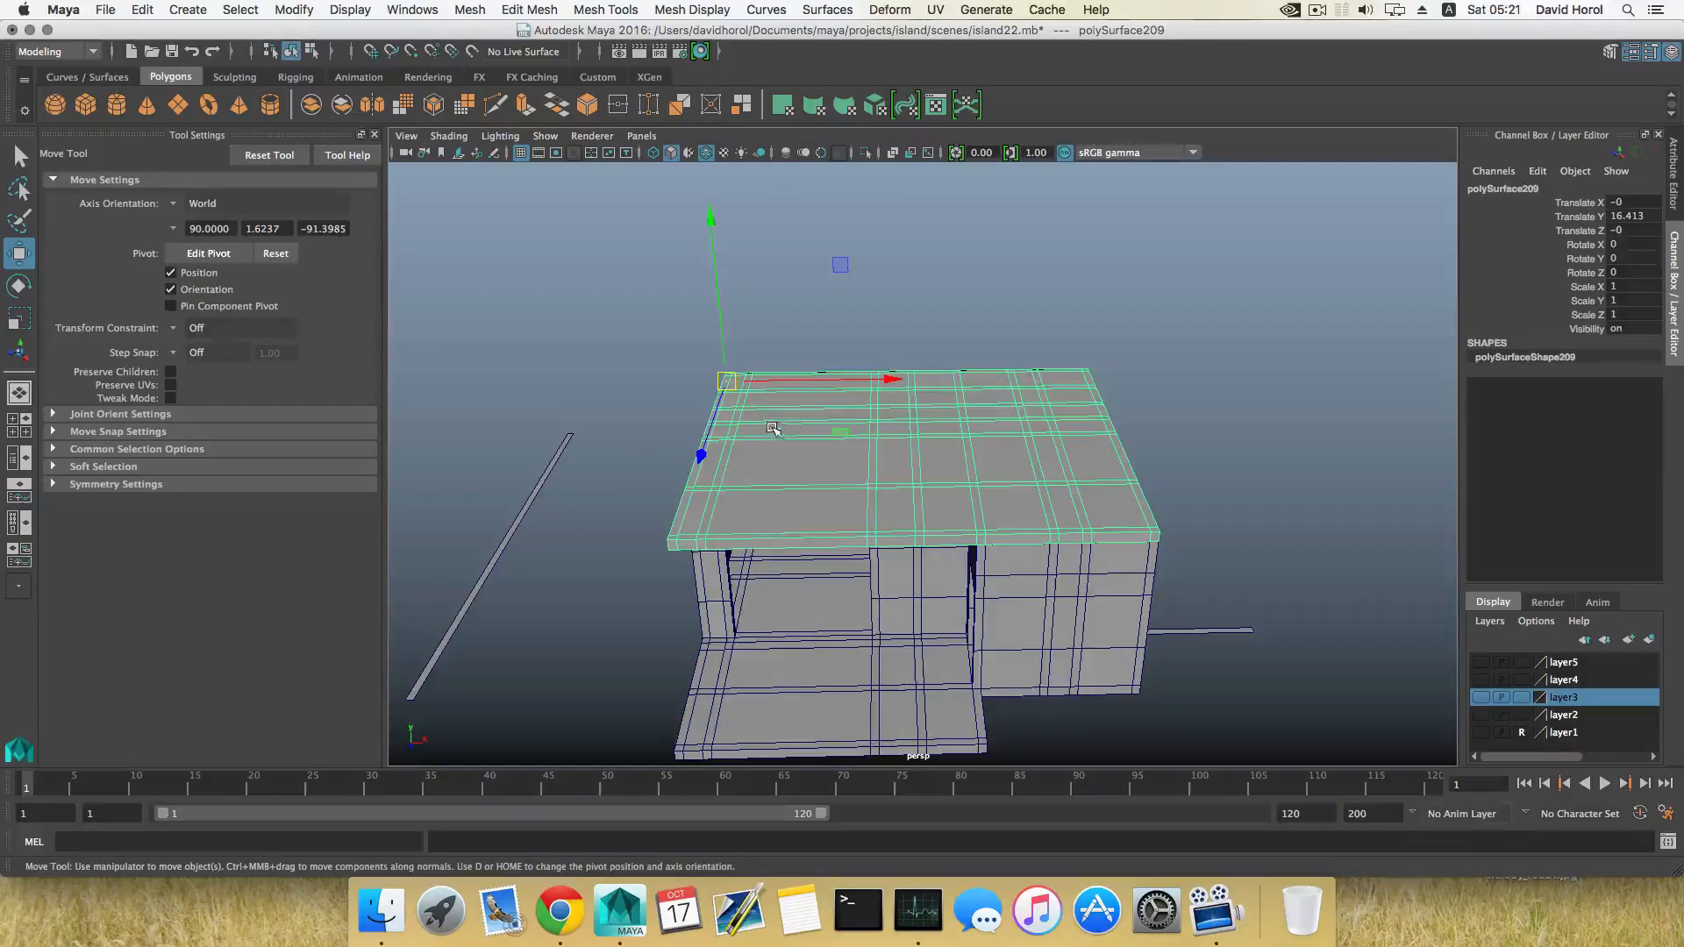
left_click_drag(772, 428, 1006, 409, "alt")
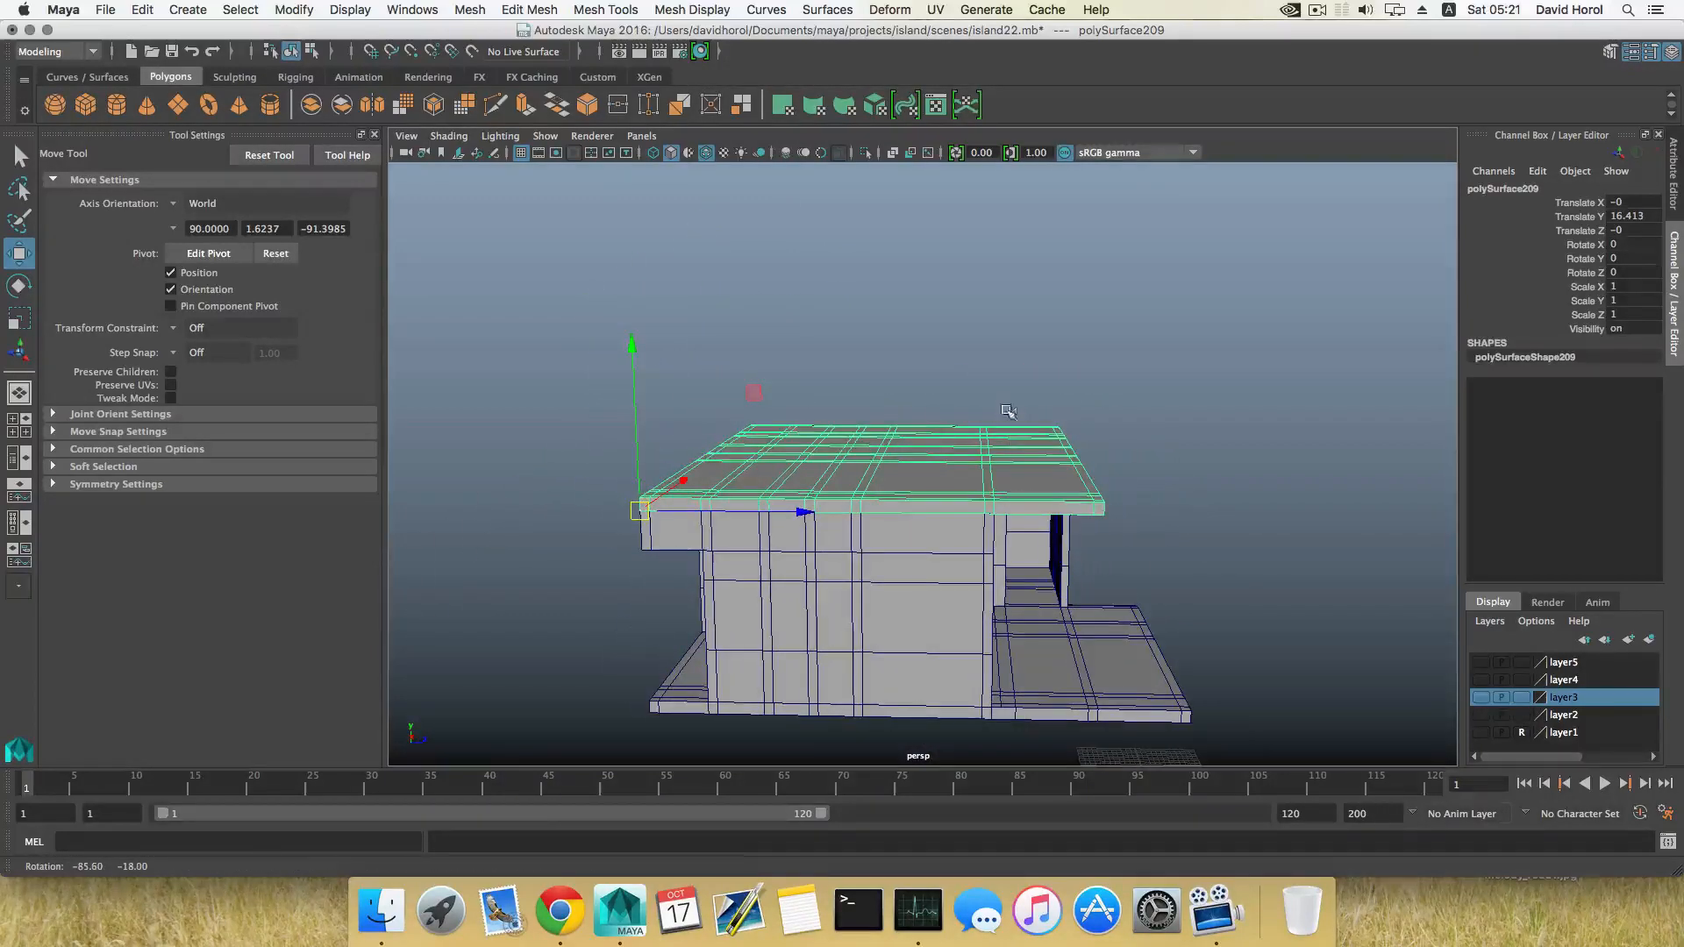
scroll(953, 463, "down", 2)
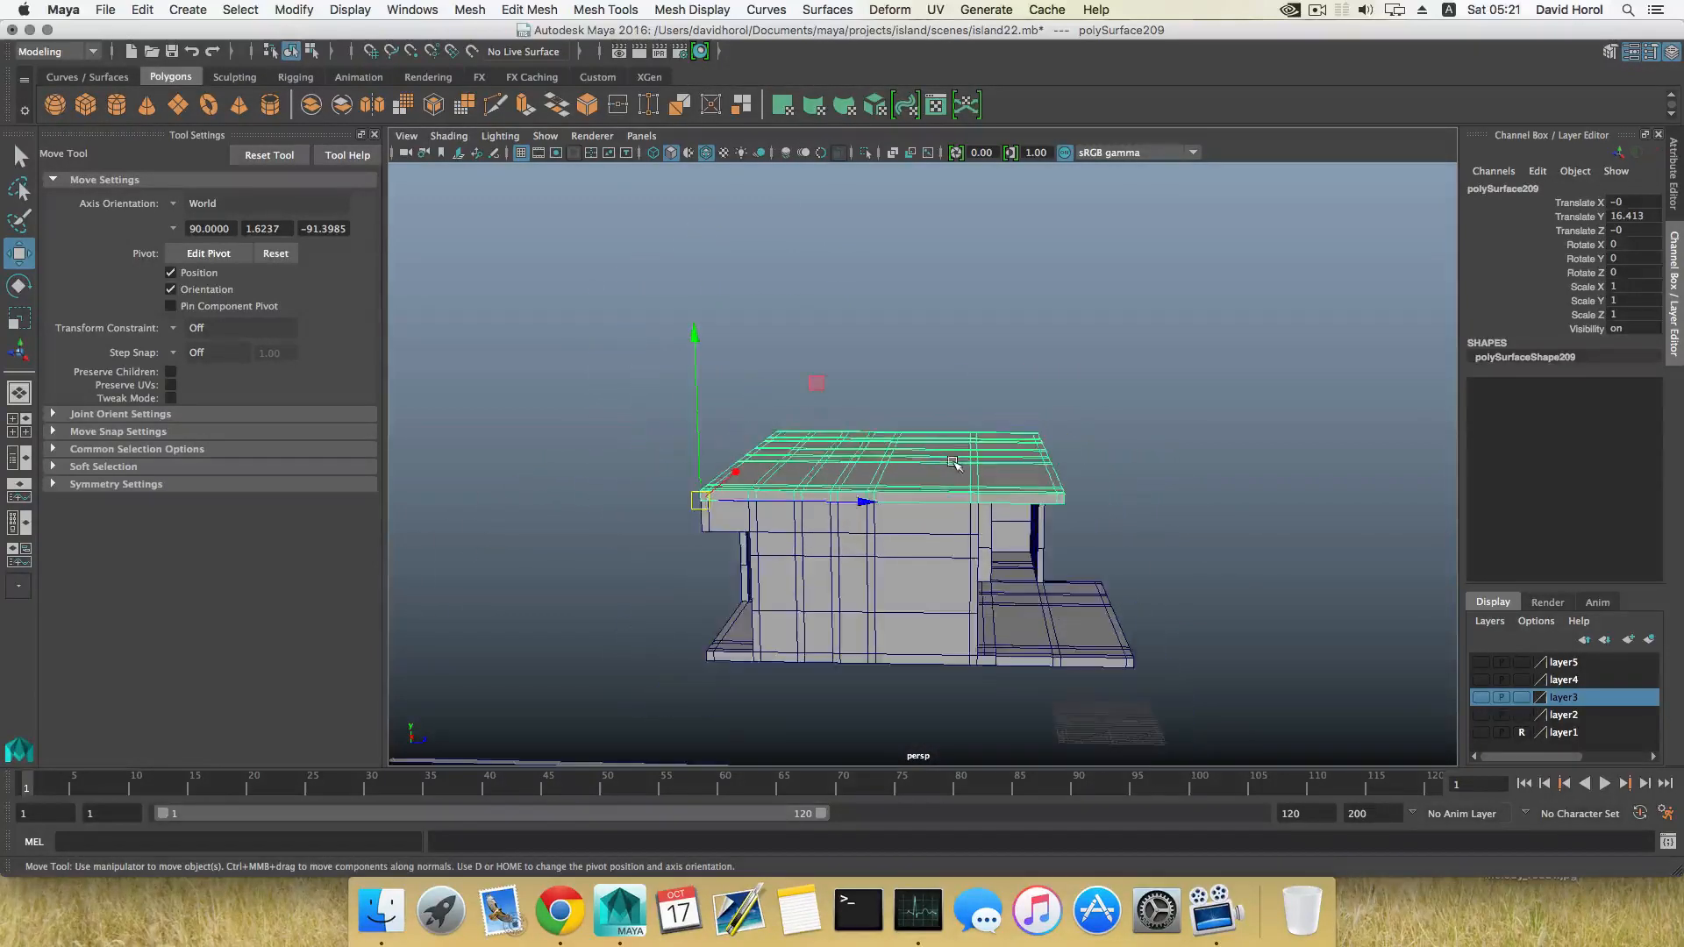
Save the scene as a new version named island24.mb in the project's scenes folder.
left_click(106, 11)
left_click(138, 103)
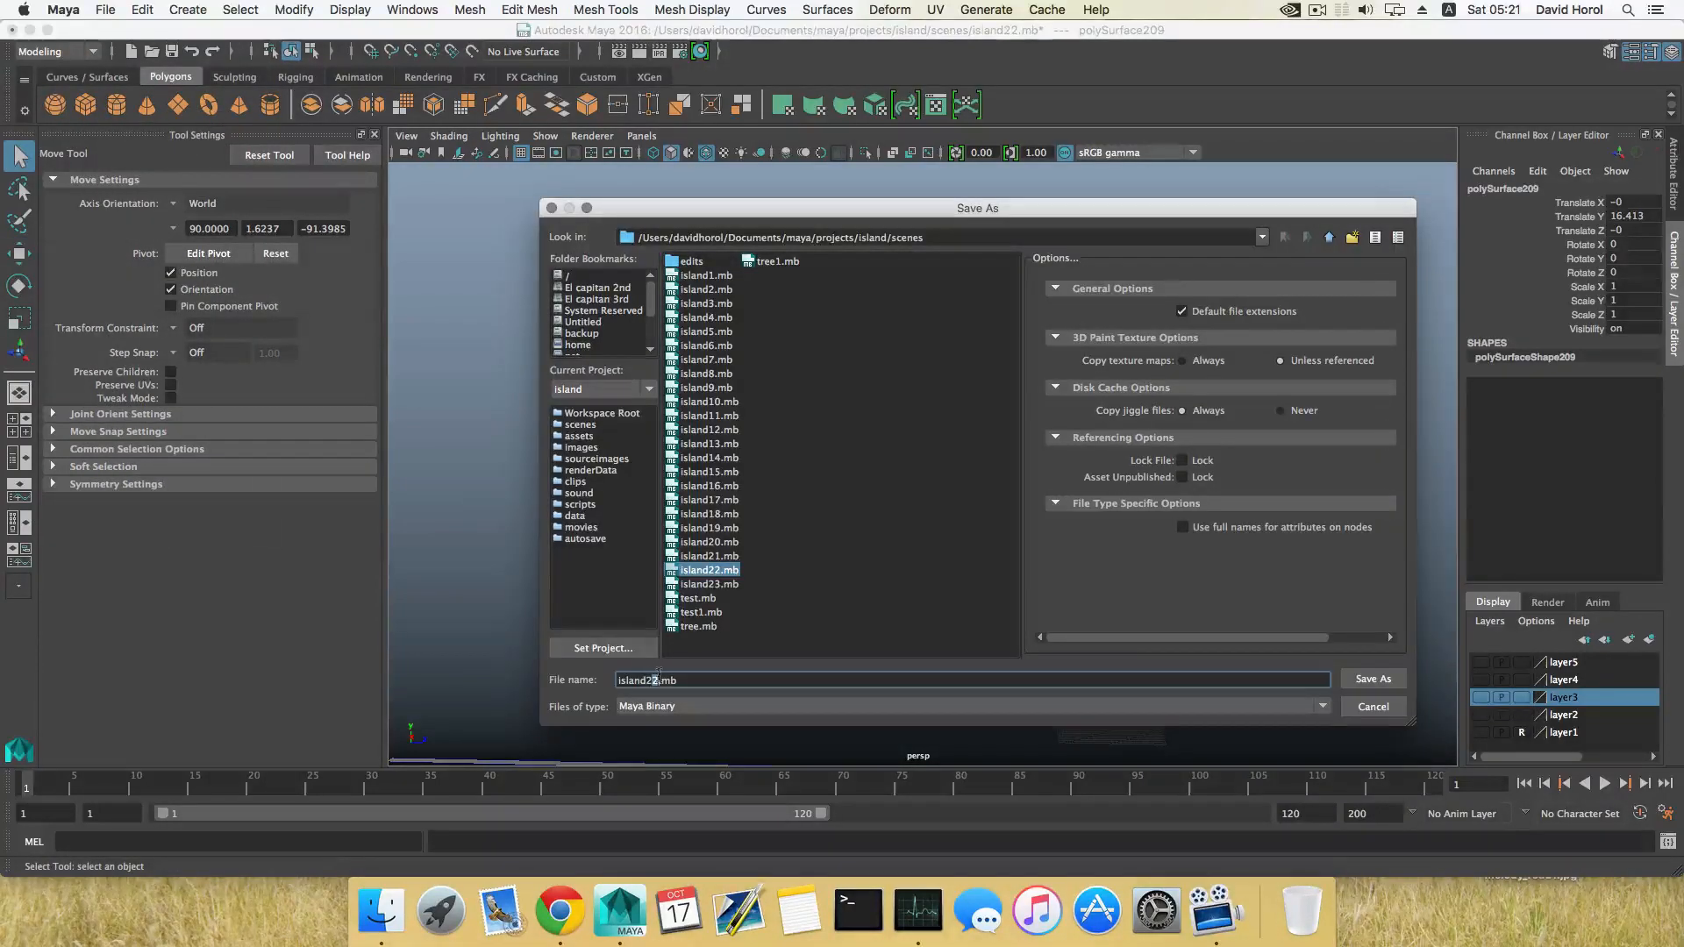
left_click(1382, 679)
Select the mesh of walls and floor beneath the roof slab.
left_click(1038, 564)
left_click_drag(1179, 659, 1114, 607, "alt")
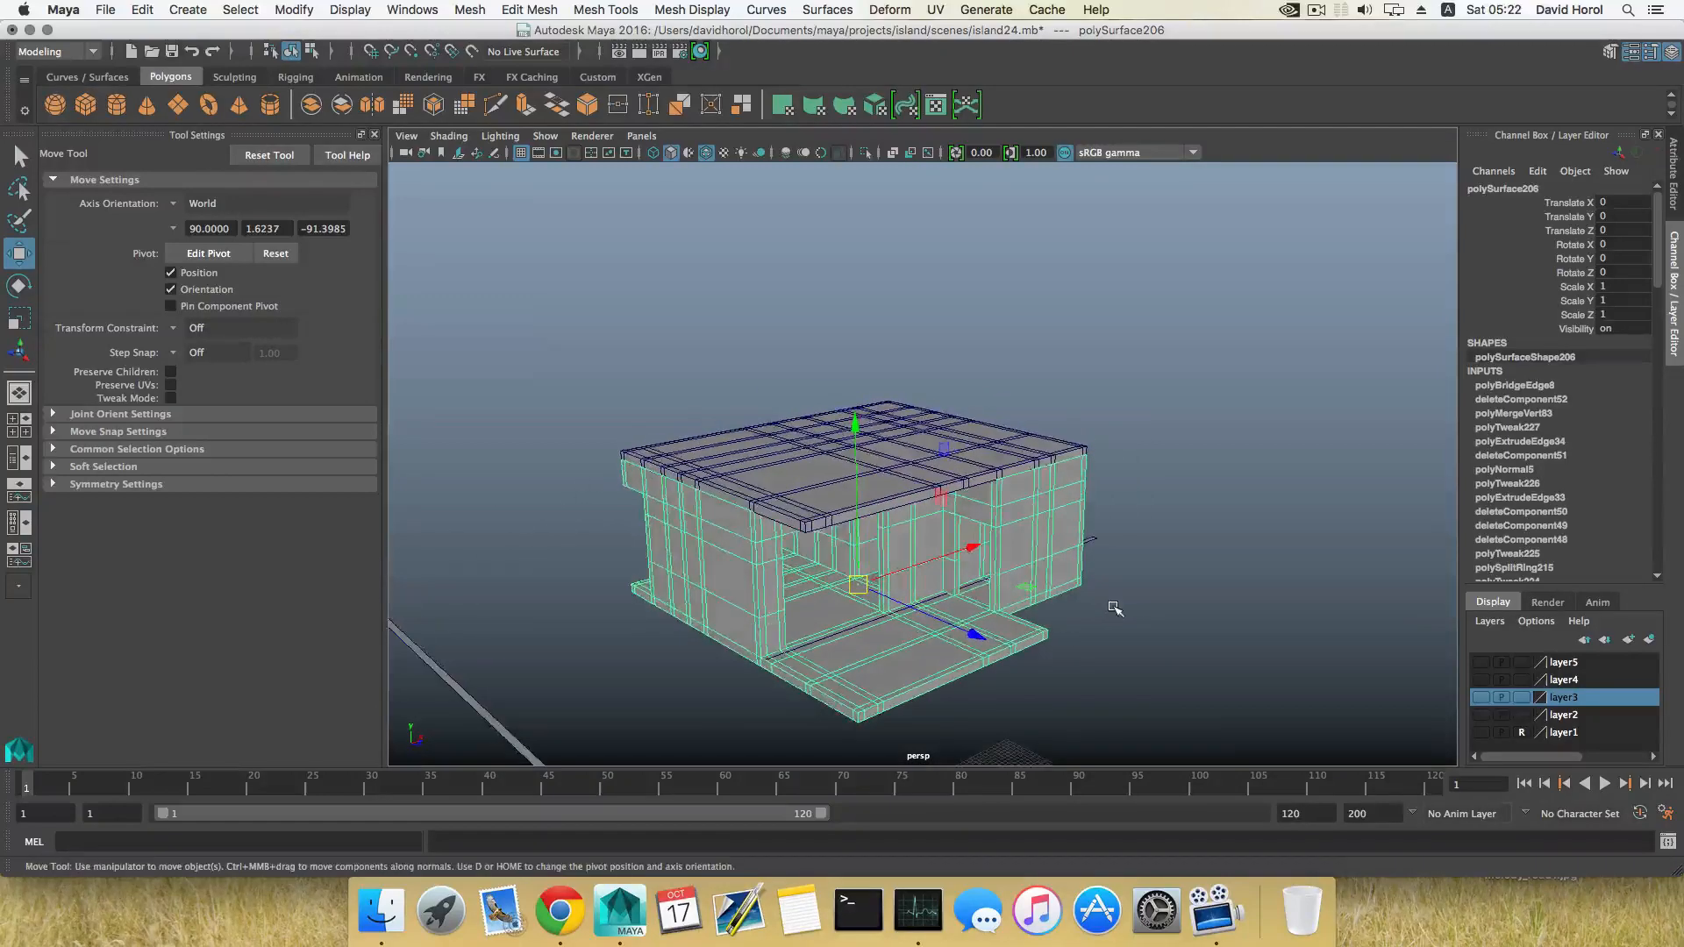
middle_click_drag(868, 621, 896, 580, "alt")
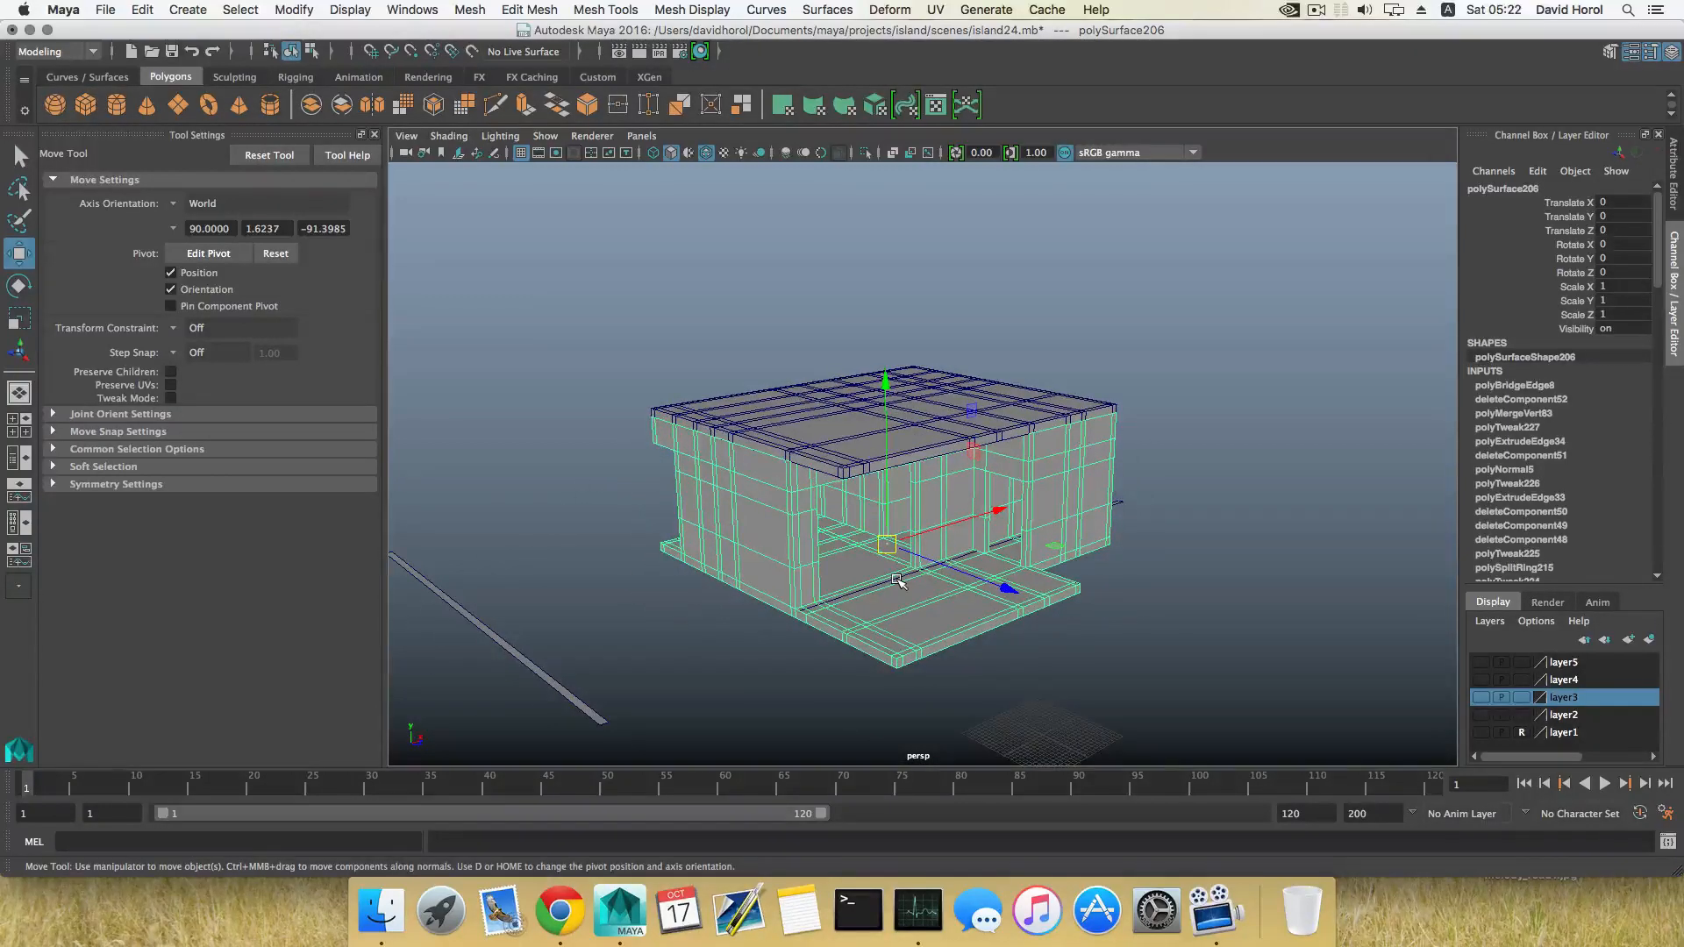